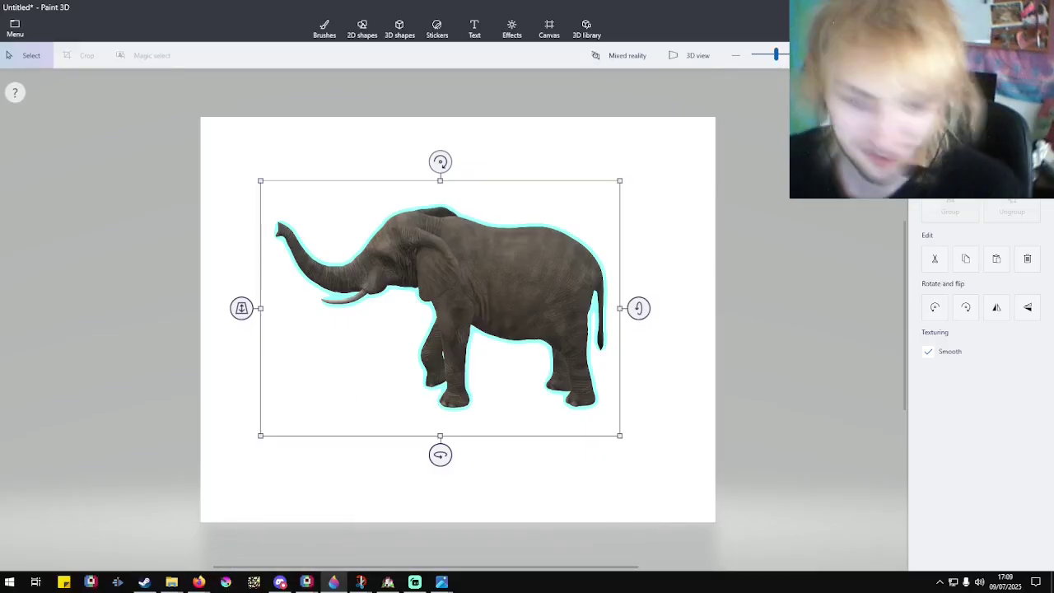
Switch to Firefox and view the dithered elephant side profile in Dithermark.
{"action": "mouse_move", "coordinate": [173, 582]}
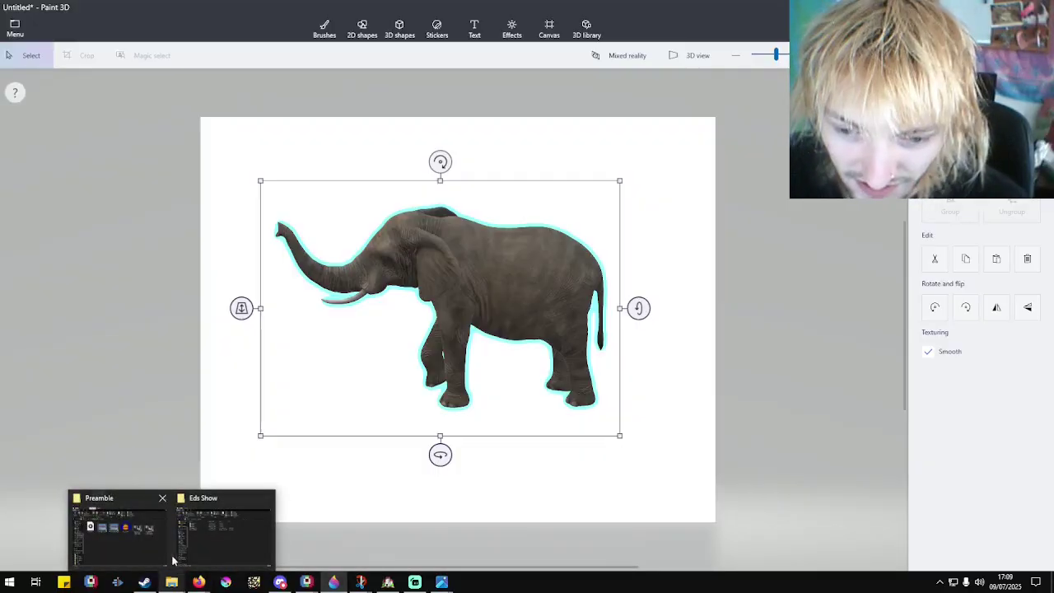
{"action": "mouse_move", "coordinate": [197, 539]}
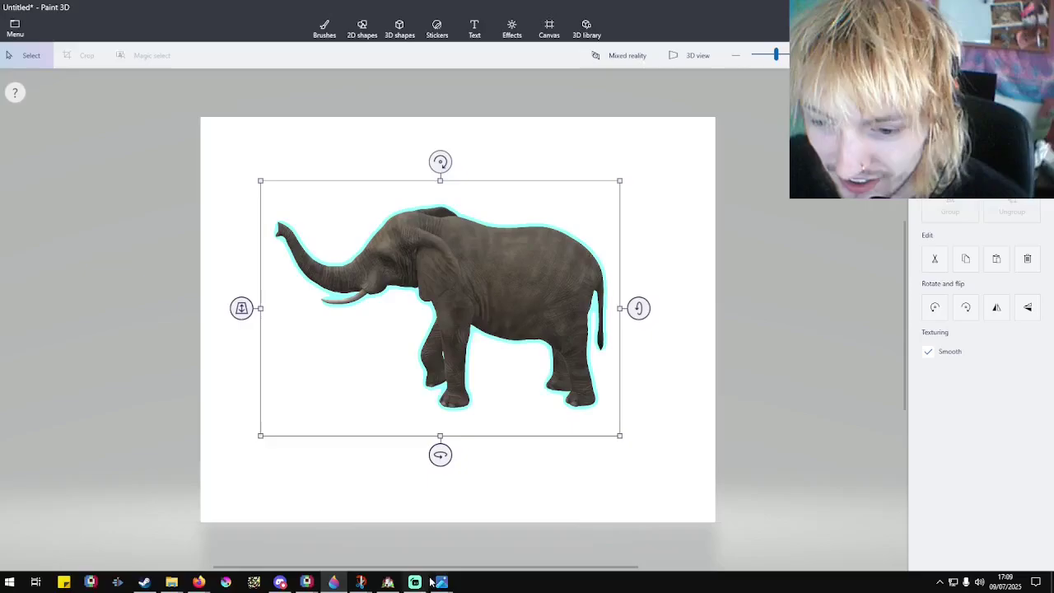
{"action": "mouse_move", "coordinate": [442, 581]}
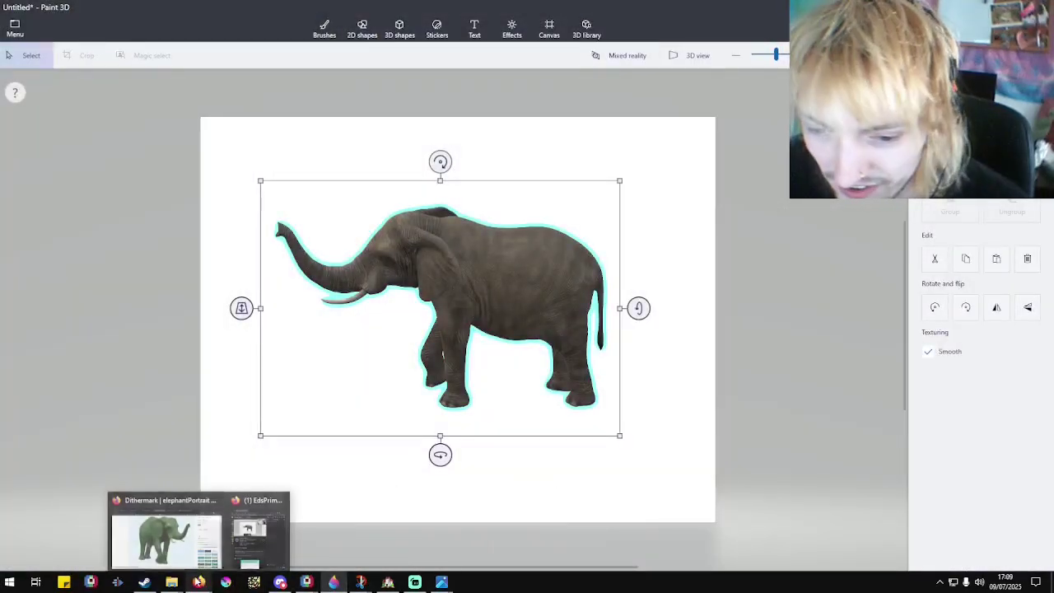
{"action": "mouse_move", "coordinate": [205, 584]}
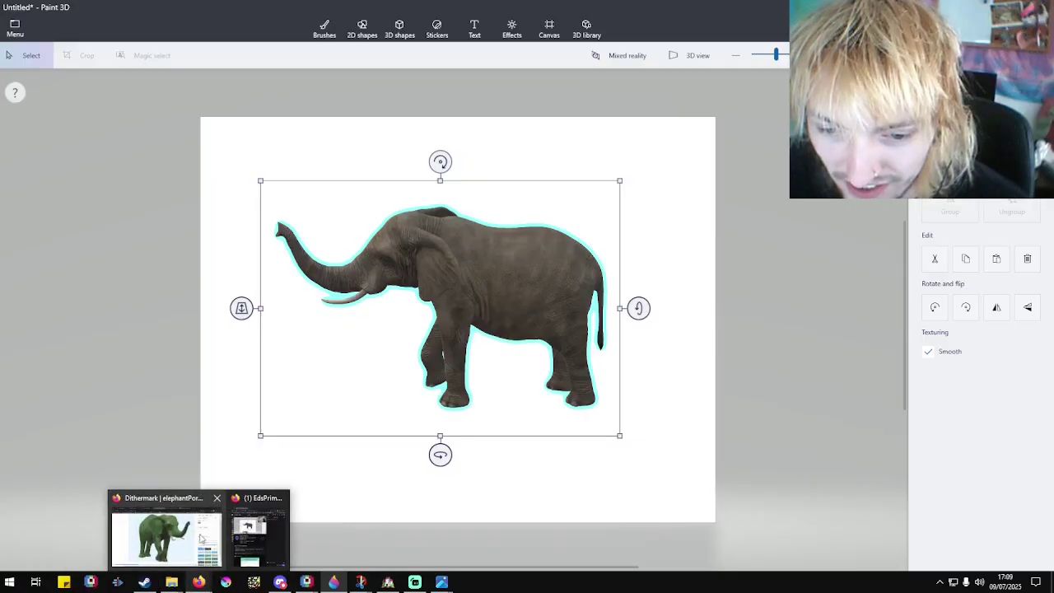
{"action": "left_click", "coordinate": [186, 533]}
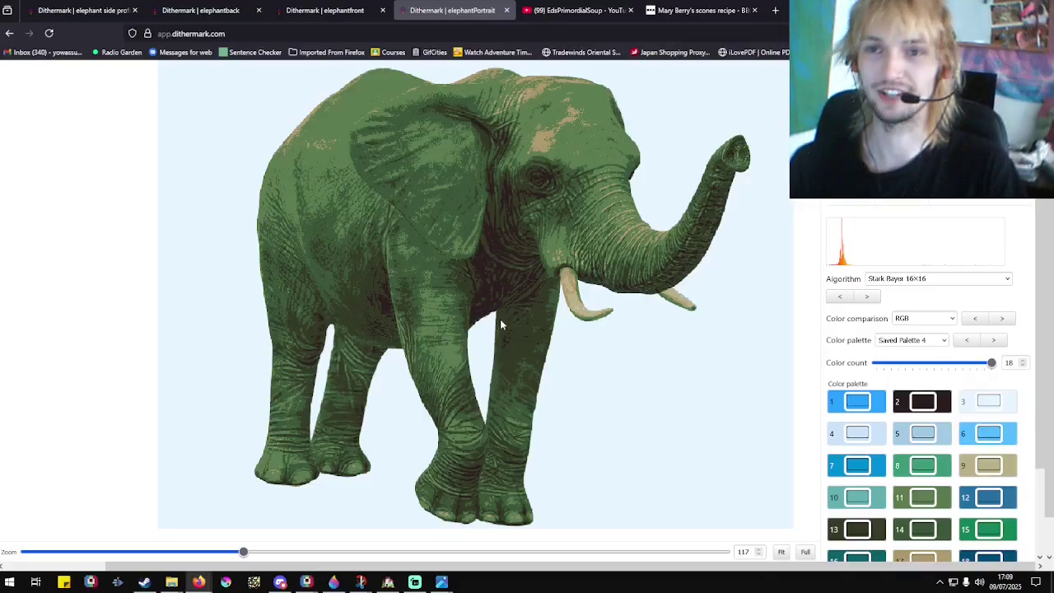
{"action": "left_click", "coordinate": [82, 10]}
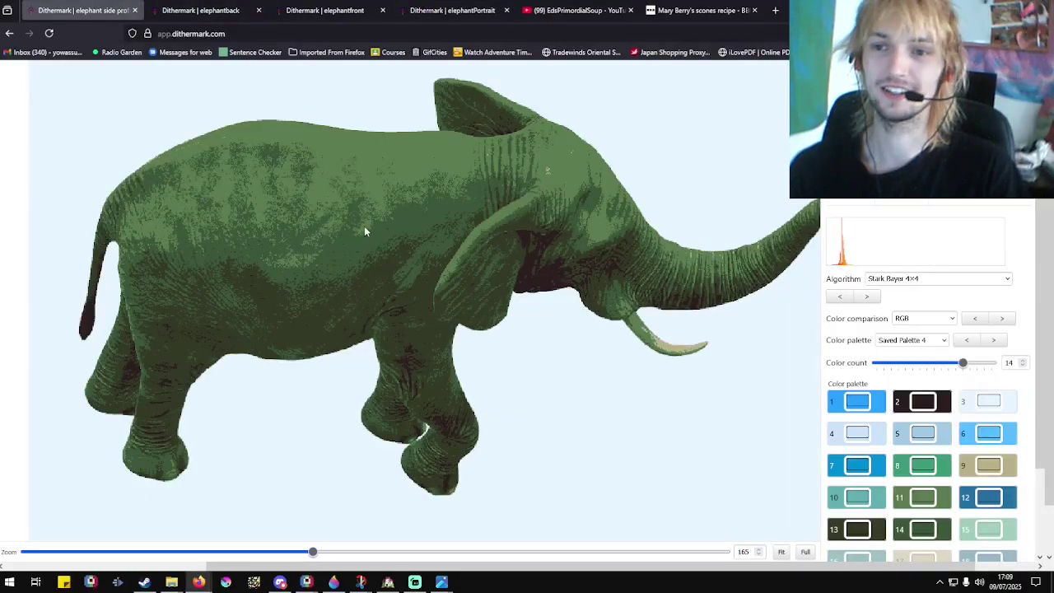
{"action": "scroll", "coordinate": [364, 225], "scroll_direction": "up", "scroll_amount": 1}
{"action": "scroll", "coordinate": [364, 226], "scroll_direction": "down", "scroll_amount": 2}
{"action": "scroll", "coordinate": [346, 214], "scroll_direction": "up", "scroll_amount": 2}
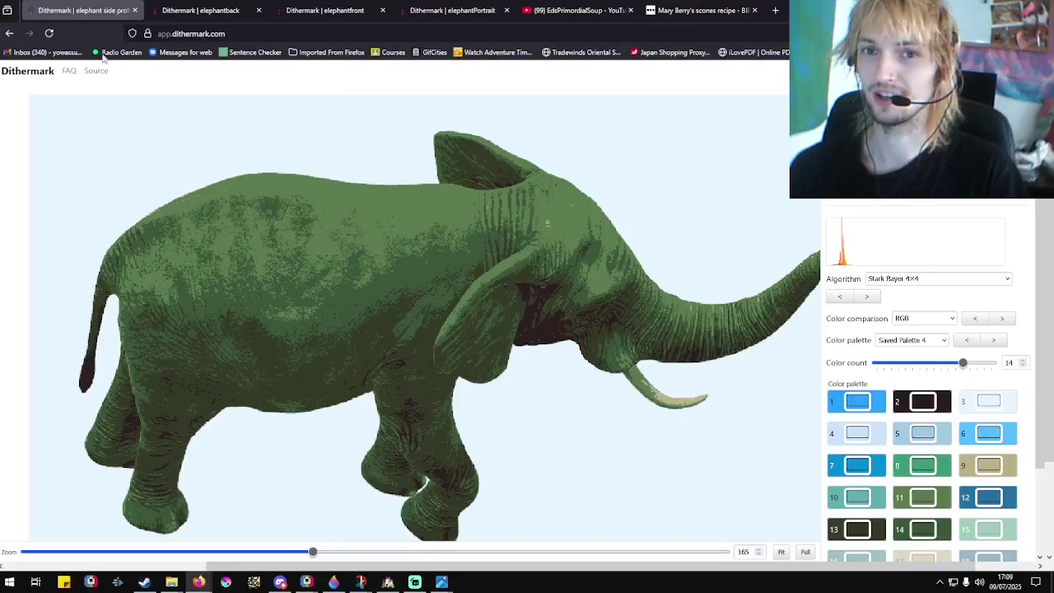
Duplicate the elephant side profile's browser tab and place the empty copy first in the row.
{"action": "right_click", "coordinate": [85, 4]}
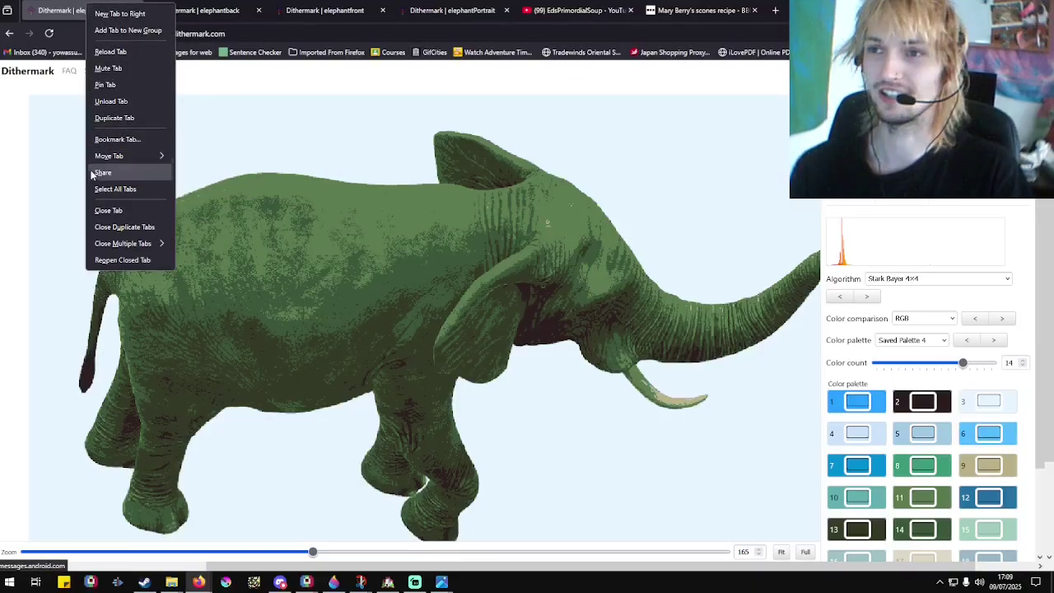
{"action": "left_click", "coordinate": [123, 119]}
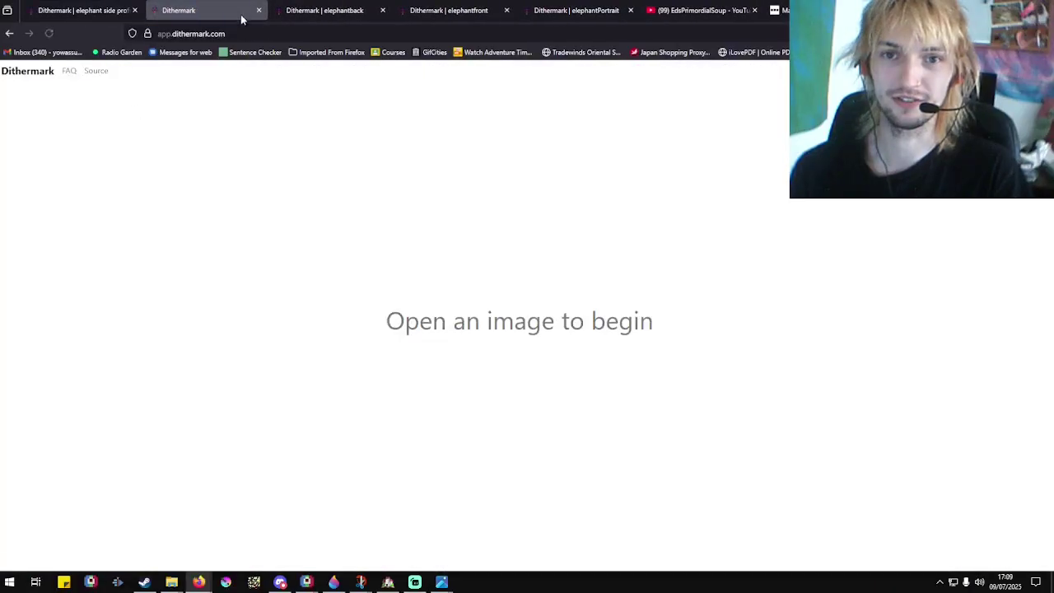
{"action": "left_click_drag", "start_coordinate": [241, 14], "coordinate": [123, 12]}
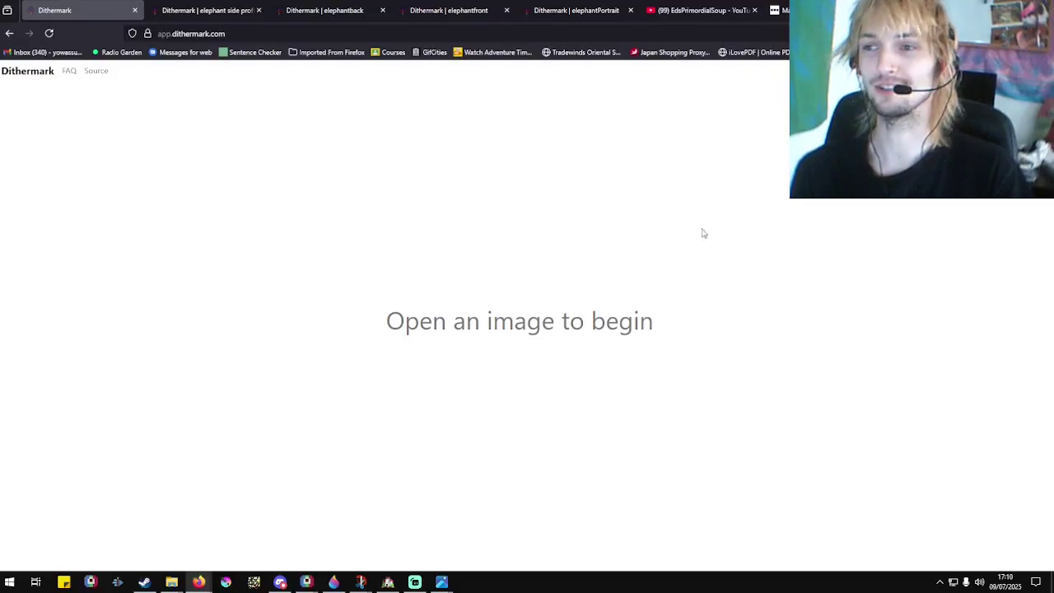
Load a random web image into the empty Dithermark copy and enlarge it to about 118%.
{"action": "scroll", "coordinate": [515, 255], "scroll_direction": "down", "scroll_amount": 1}
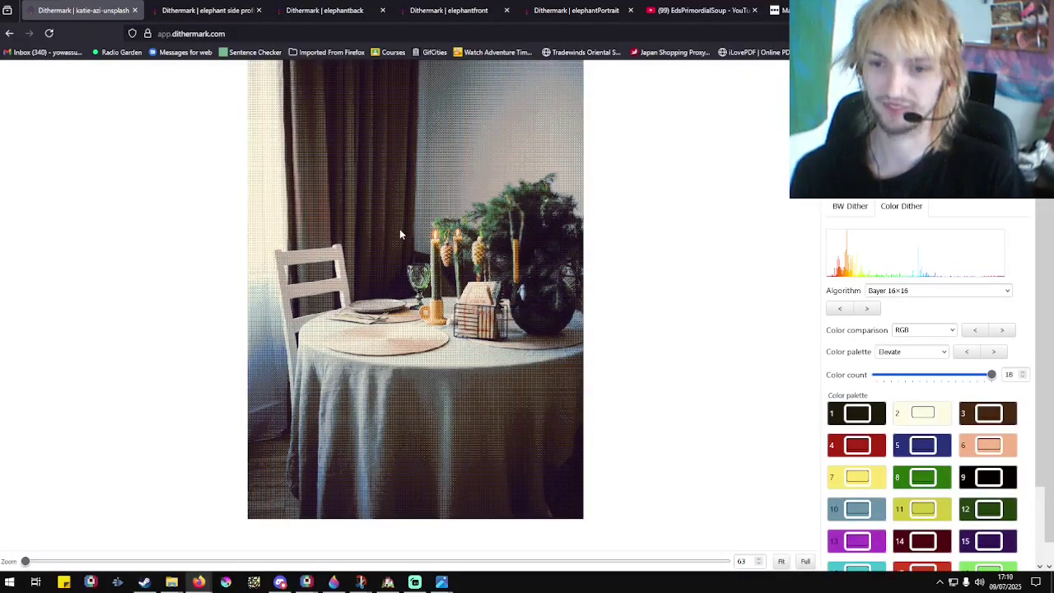
{"action": "left_click_drag", "start_coordinate": [26, 561], "coordinate": [310, 561]}
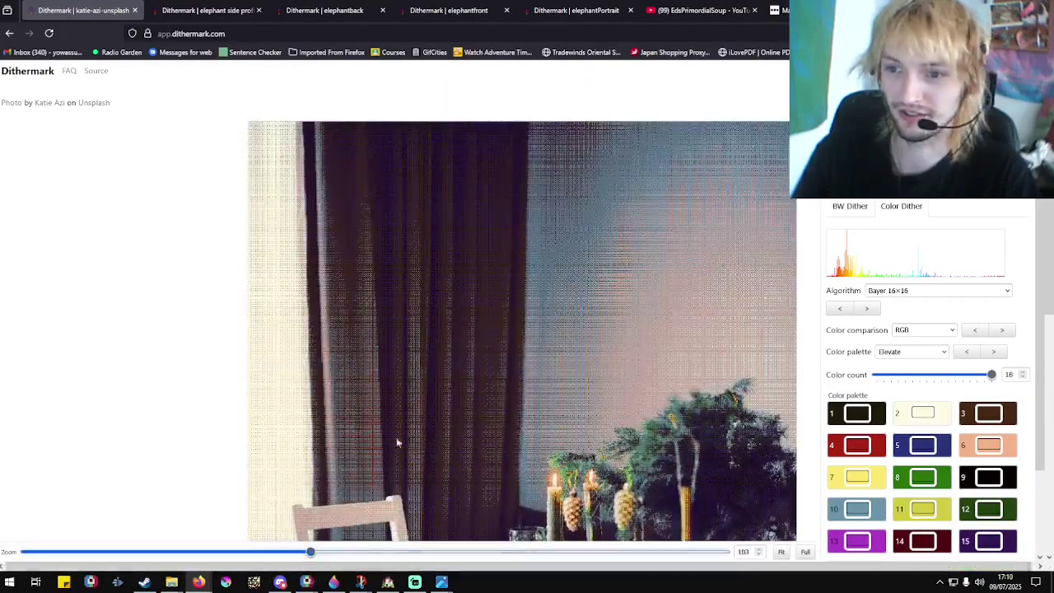
{"action": "scroll", "coordinate": [399, 437], "scroll_direction": "down", "scroll_amount": 3}
{"action": "scroll", "coordinate": [405, 425], "scroll_direction": "up", "scroll_amount": 3}
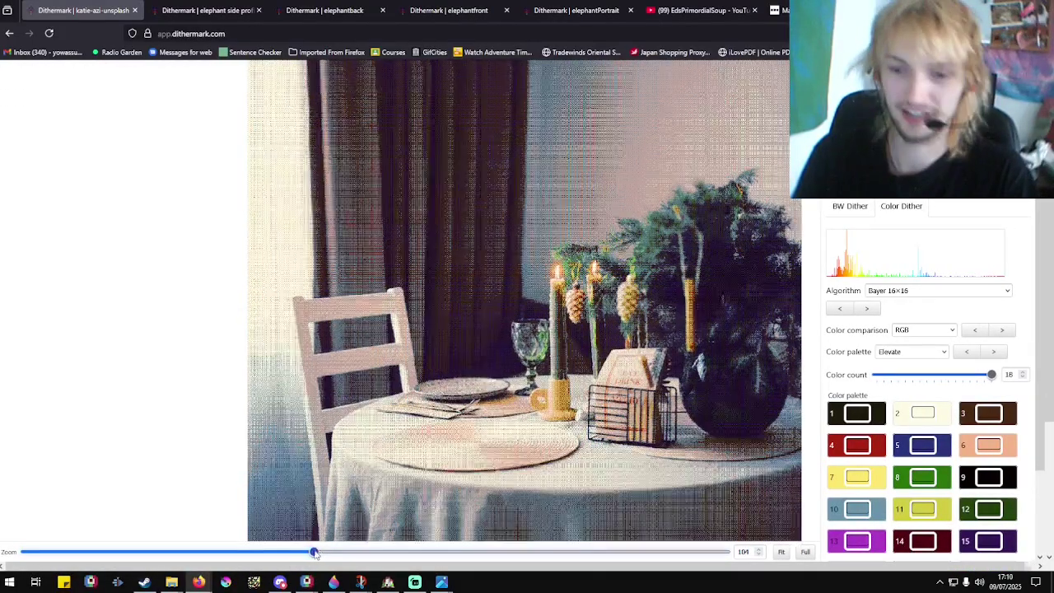
{"action": "scroll", "coordinate": [423, 353], "scroll_direction": "right", "scroll_amount": 2}
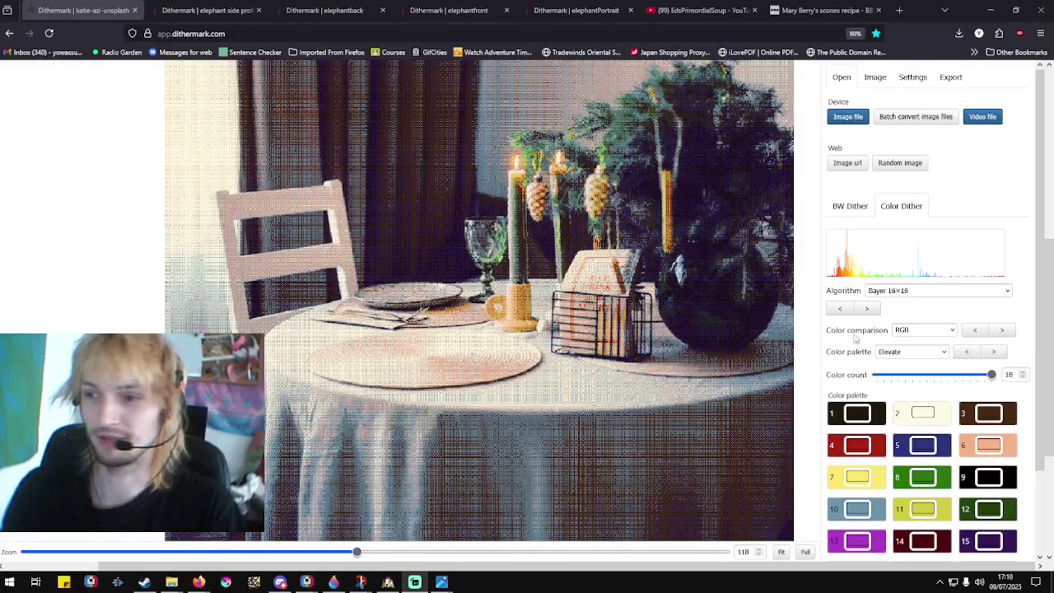
Change the photo's color dither algorithm to Bayer 16×16 (S) and look over the dithered result.
{"action": "left_click", "coordinate": [866, 308]}
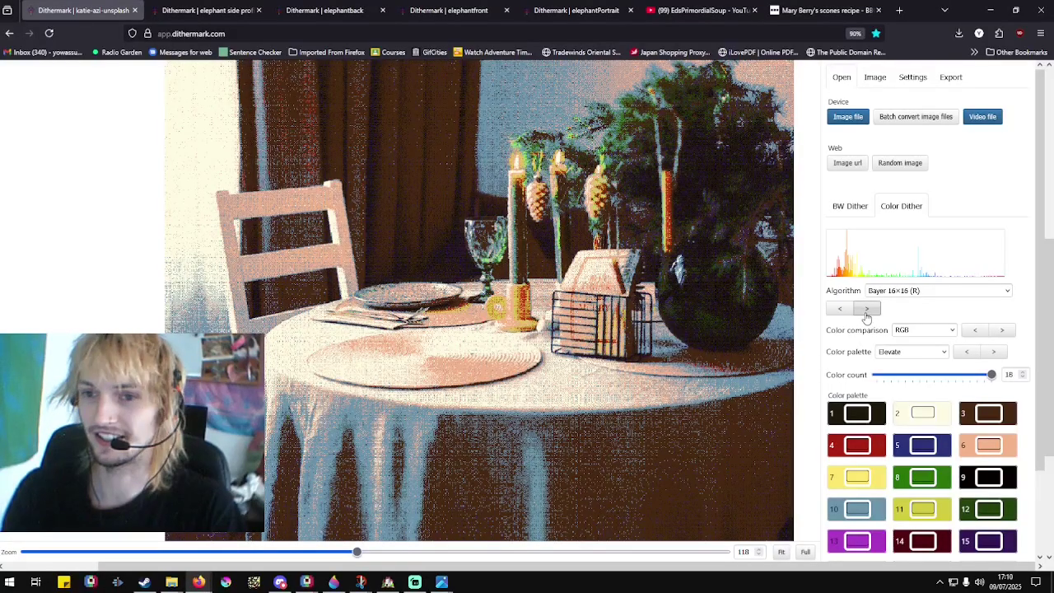
{"action": "left_click", "coordinate": [867, 309]}
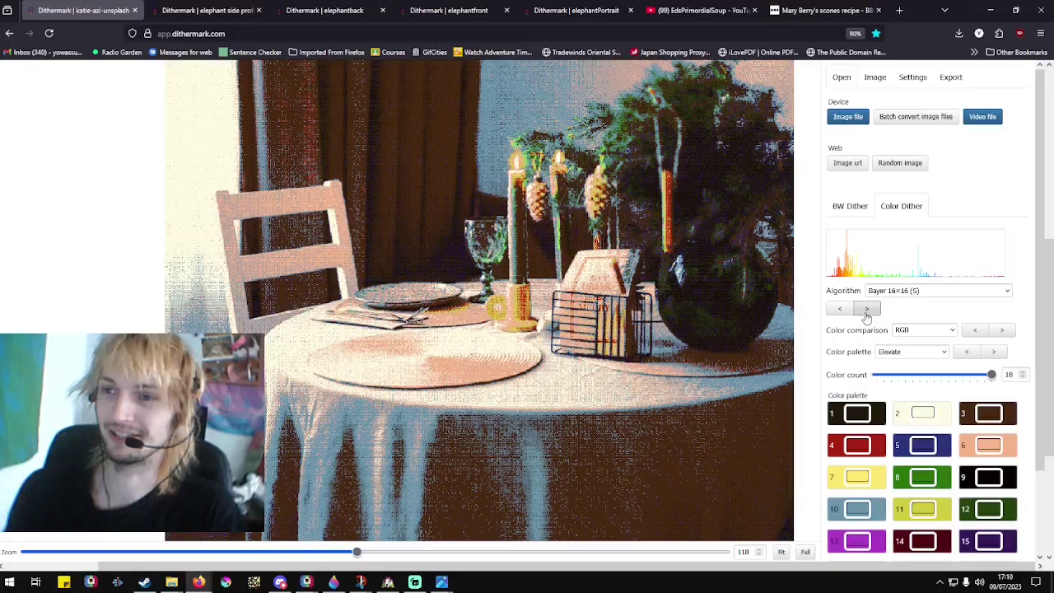
{"action": "scroll", "coordinate": [583, 259], "scroll_direction": "up", "scroll_amount": 5}
{"action": "scroll", "coordinate": [516, 373], "scroll_direction": "down", "scroll_amount": 5}
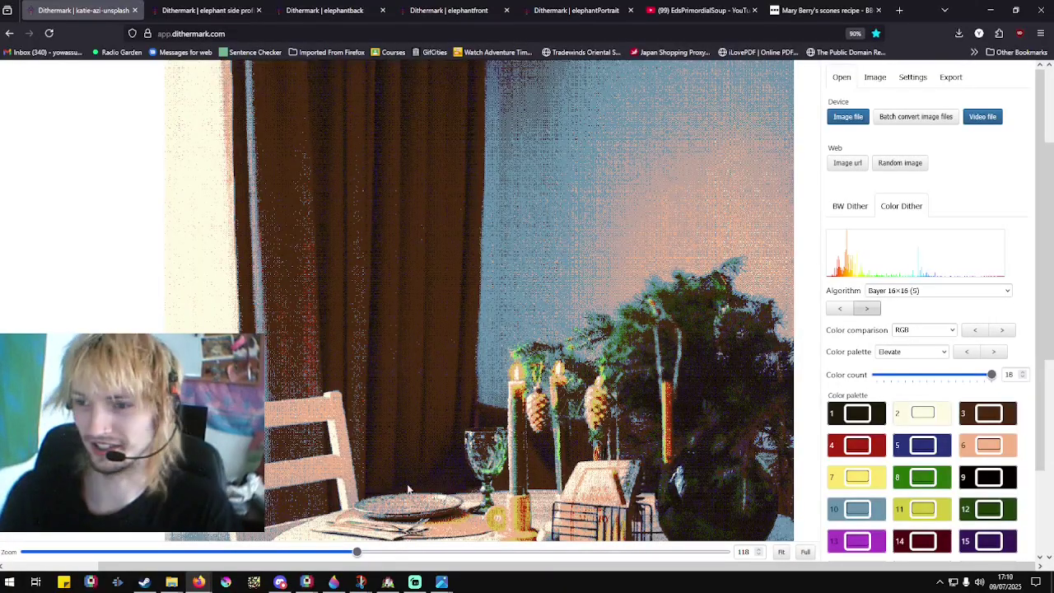
Reduce the photo's color count to 2.
{"action": "left_click_drag", "start_coordinate": [357, 552], "coordinate": [465, 552]}
{"action": "scroll", "coordinate": [508, 379], "scroll_direction": "down", "scroll_amount": 5}
{"action": "scroll", "coordinate": [508, 379], "scroll_direction": "right", "scroll_amount": 3}
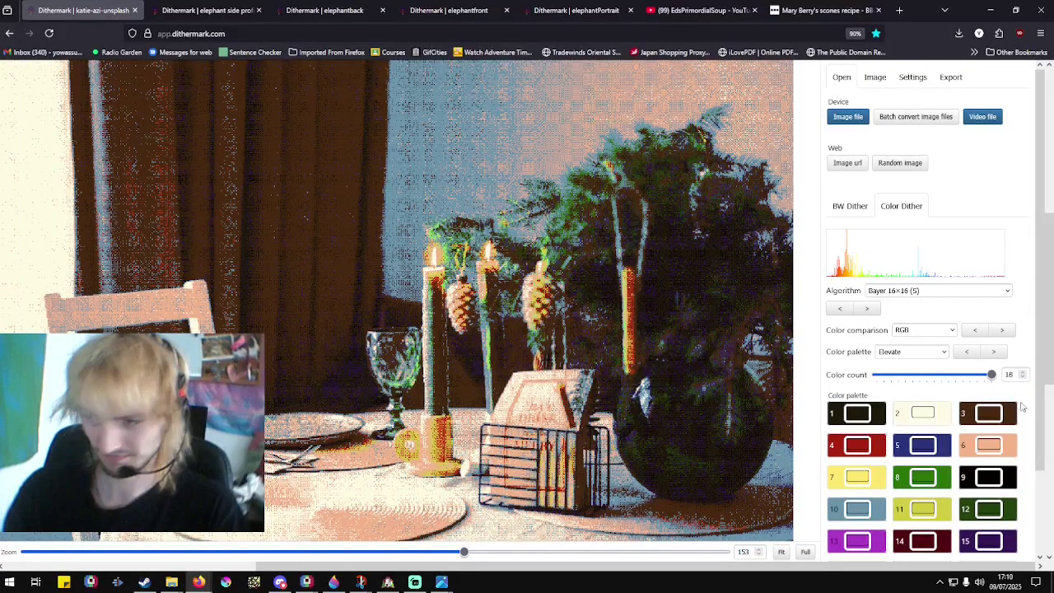
{"action": "left_click_drag", "start_coordinate": [992, 375], "coordinate": [877, 375]}
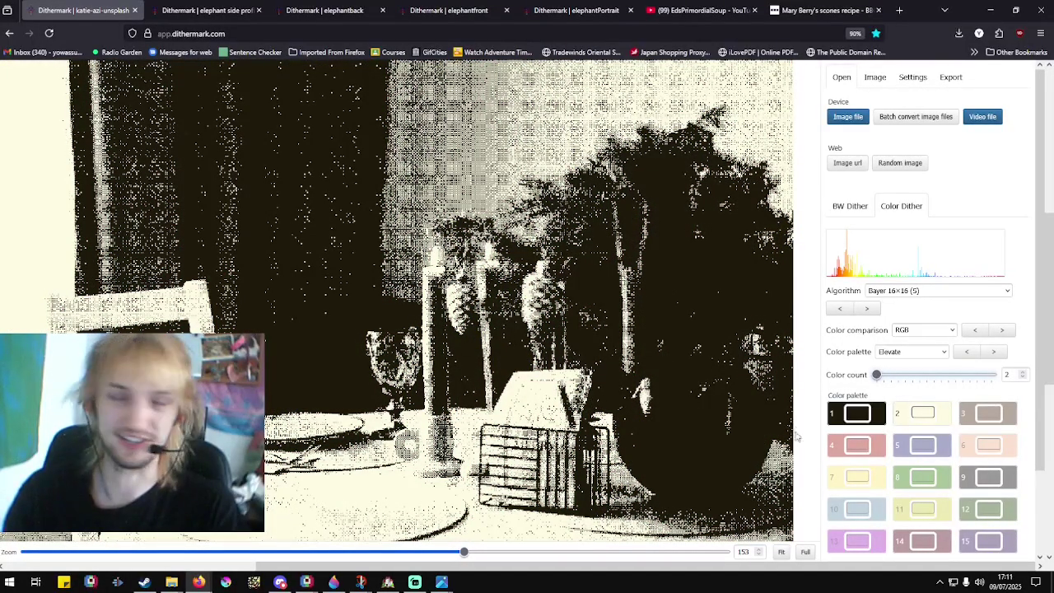
Change palette color 1 to a golden brown, about RGB 165, 135, 59.
{"action": "left_click", "coordinate": [855, 416]}
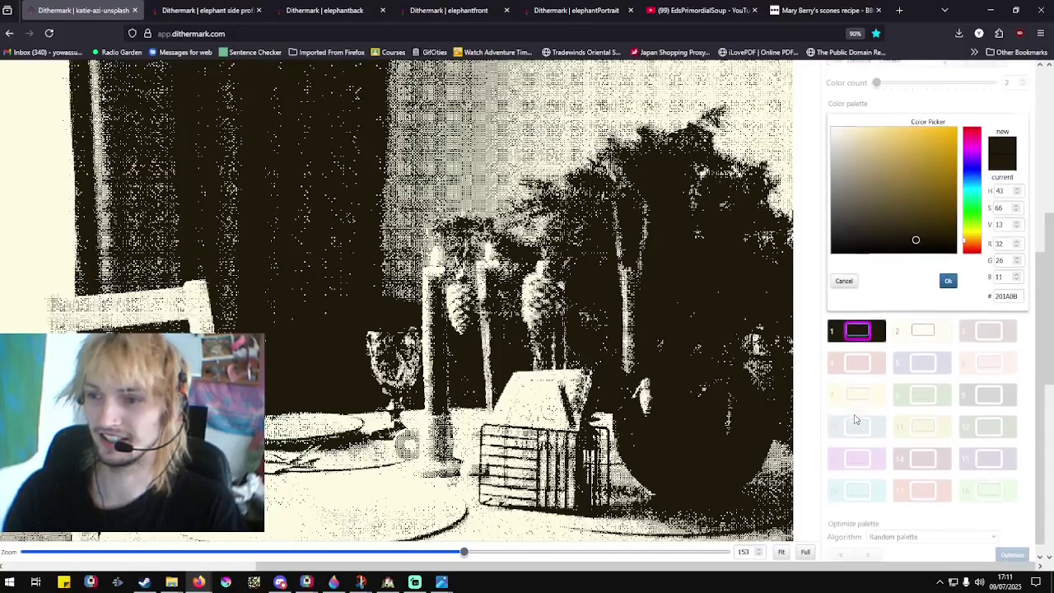
{"action": "left_click_drag", "start_coordinate": [906, 216], "coordinate": [914, 164]}
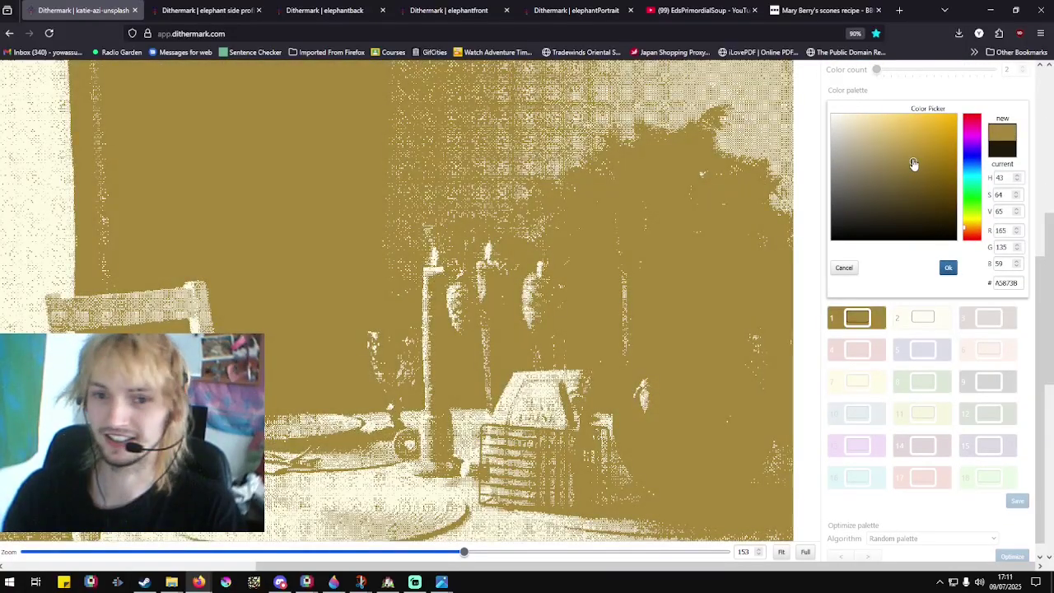
{"action": "left_click", "coordinate": [947, 268]}
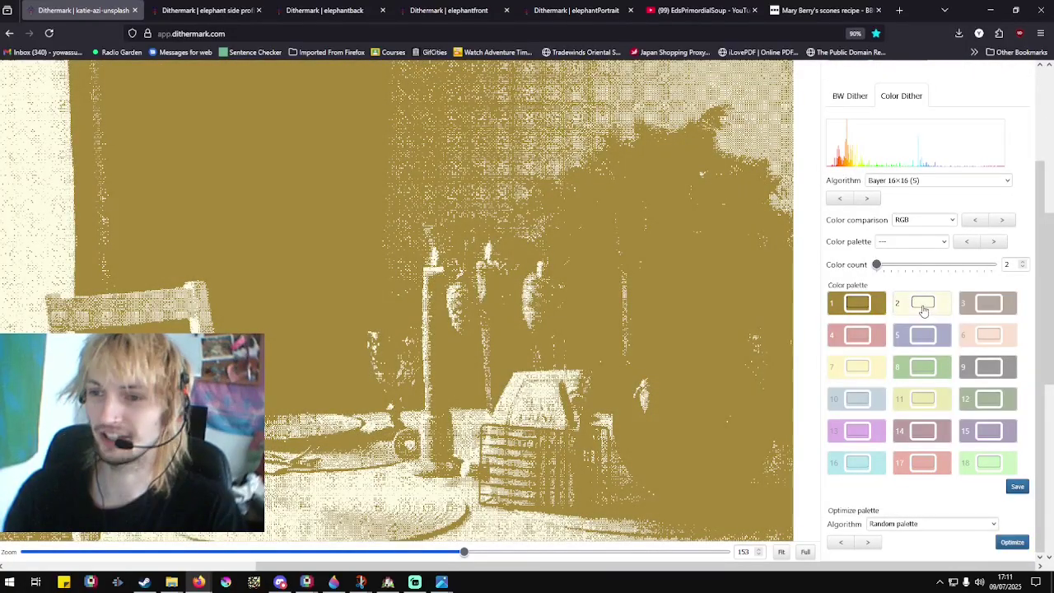
Change palette color 2 to a dark olive green.
{"action": "left_click", "coordinate": [923, 303]}
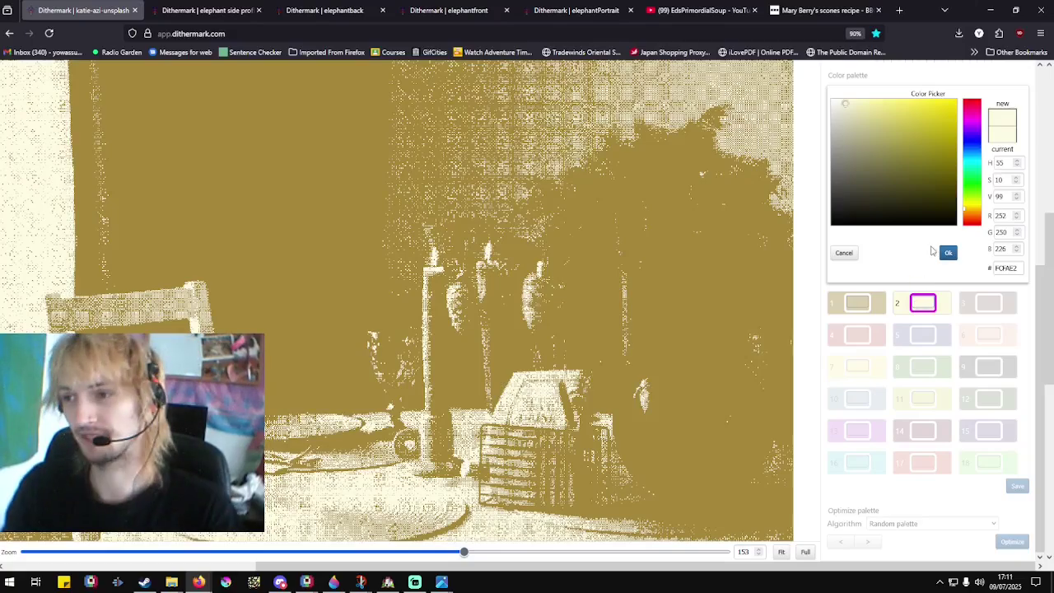
{"action": "left_click", "coordinate": [887, 124]}
{"action": "left_click_drag", "start_coordinate": [900, 127], "coordinate": [915, 169]}
{"action": "left_click", "coordinate": [949, 253]}
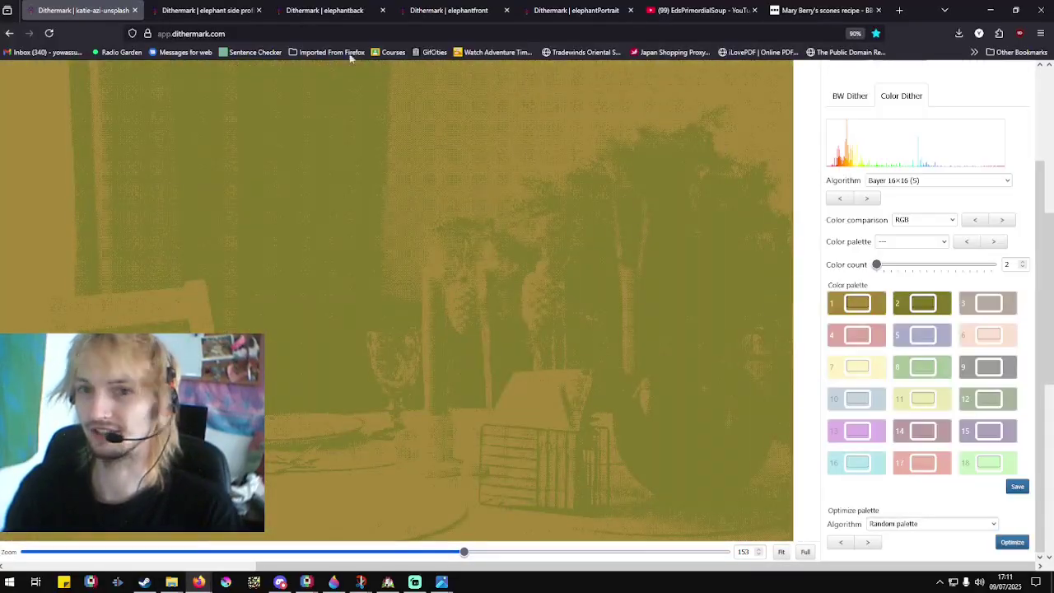
Return to the elephant side profile and show its source image to compare it with the dithered version.
{"action": "left_click", "coordinate": [234, 12]}
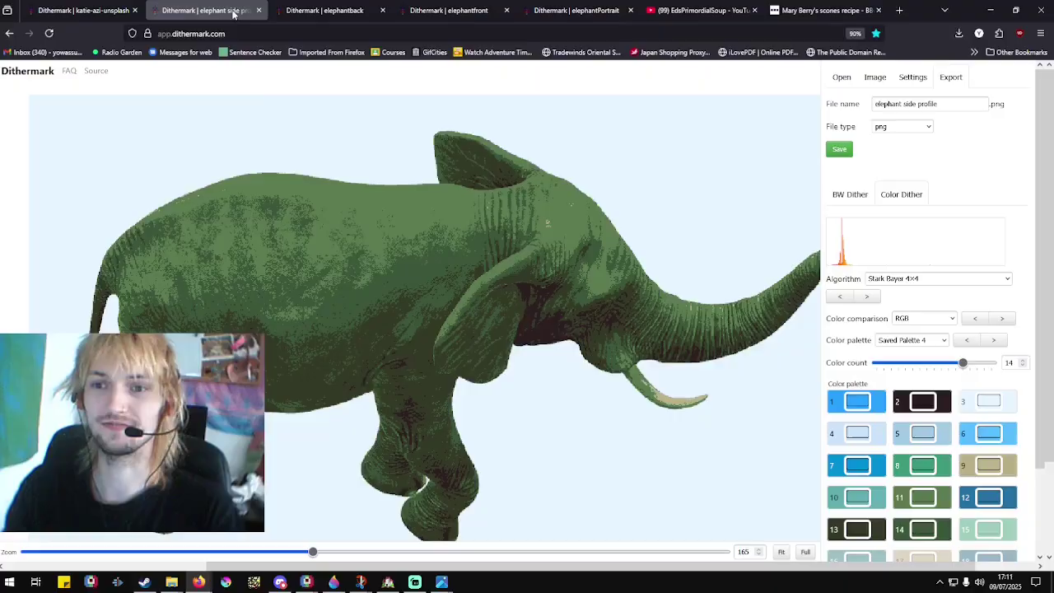
{"action": "left_click", "coordinate": [911, 82]}
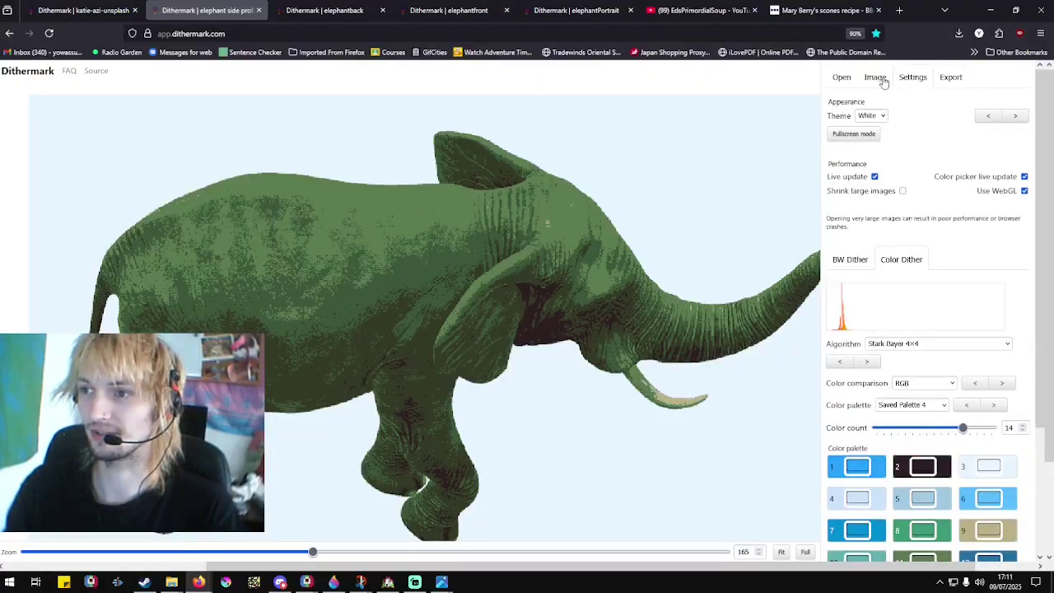
{"action": "left_click", "coordinate": [875, 76]}
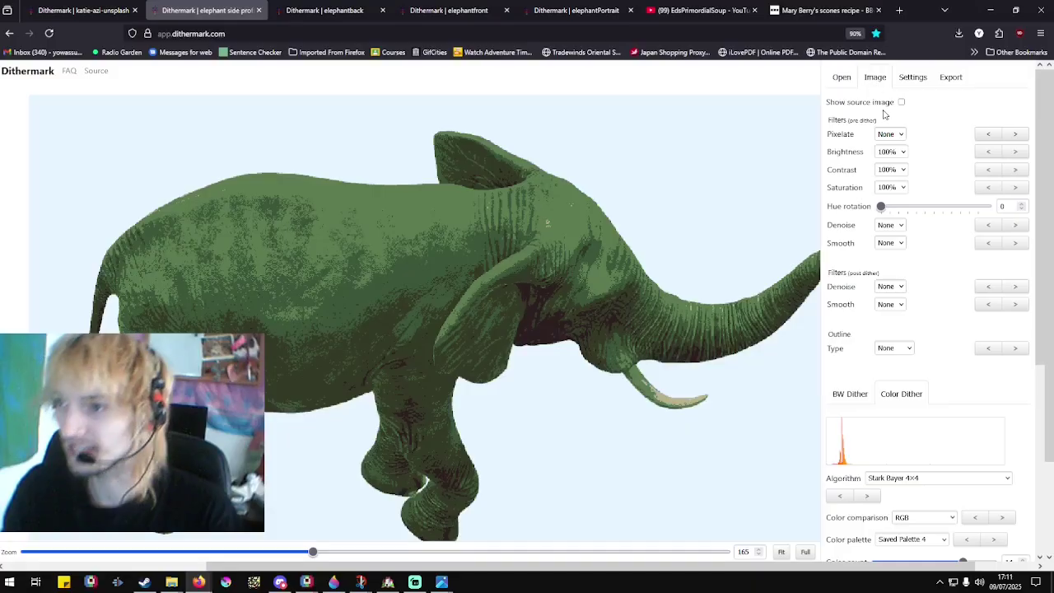
{"action": "left_click", "coordinate": [901, 102]}
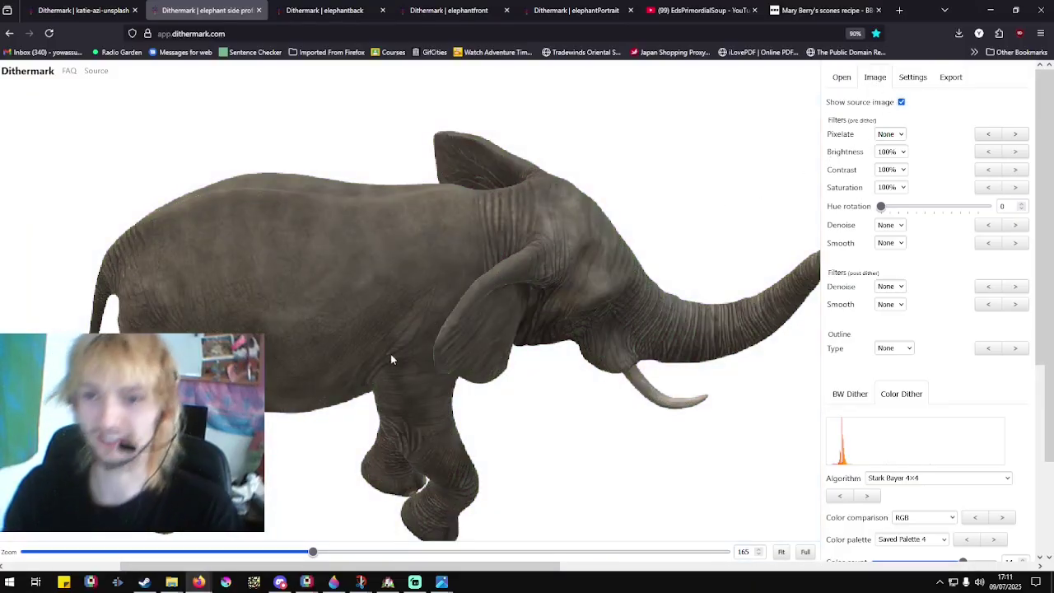
{"action": "scroll", "coordinate": [415, 330], "scroll_direction": "down", "scroll_amount": 2}
{"action": "scroll", "coordinate": [380, 303], "scroll_direction": "up", "scroll_amount": 2}
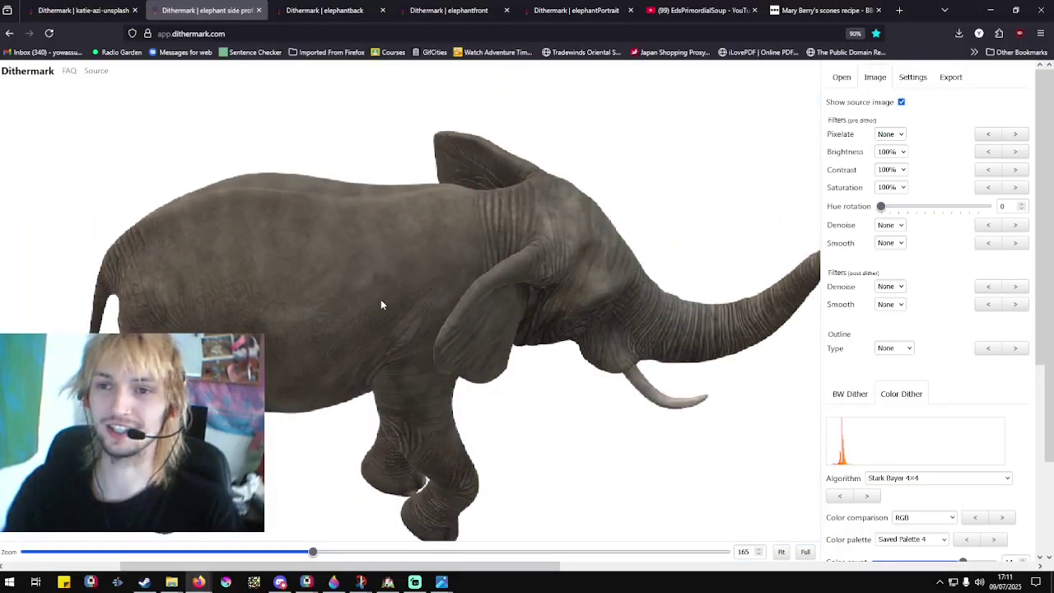
{"action": "scroll", "coordinate": [365, 337], "scroll_direction": "down", "scroll_amount": 1}
{"action": "scroll", "coordinate": [365, 337], "scroll_direction": "right", "scroll_amount": 5}
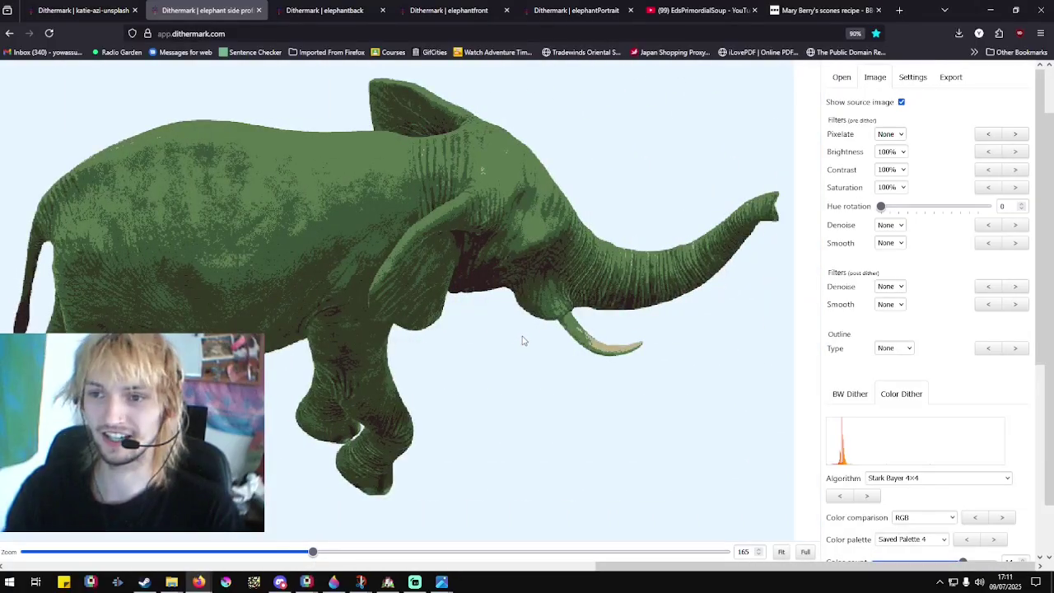
Examine the elephant side profile's dither settings and its full saved color palette.
{"action": "left_click", "coordinate": [843, 81]}
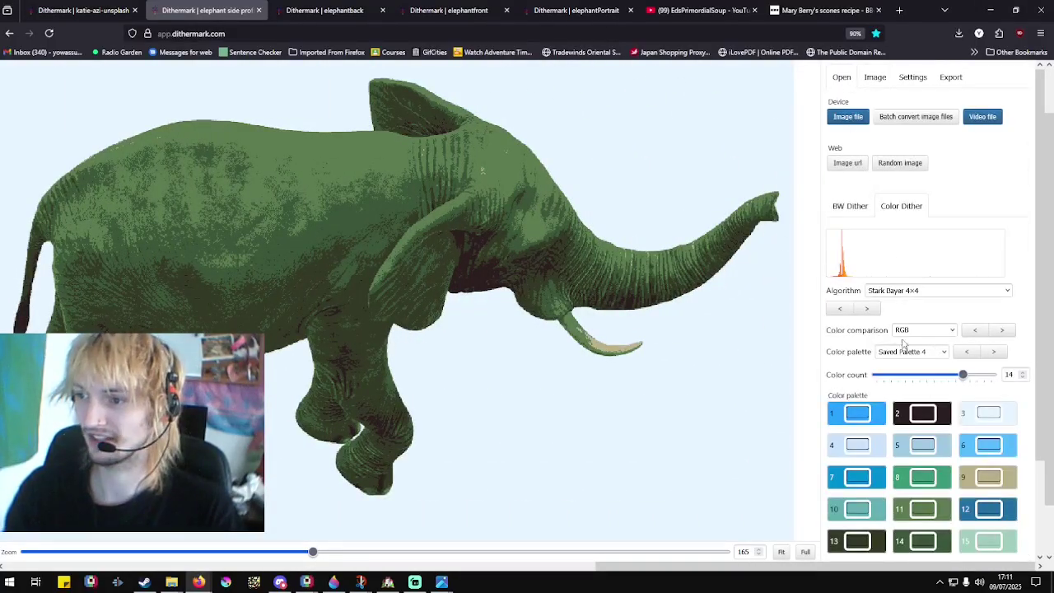
{"action": "scroll", "coordinate": [858, 330], "scroll_direction": "down", "scroll_amount": 1}
{"action": "scroll", "coordinate": [857, 329], "scroll_direction": "down", "scroll_amount": 2}
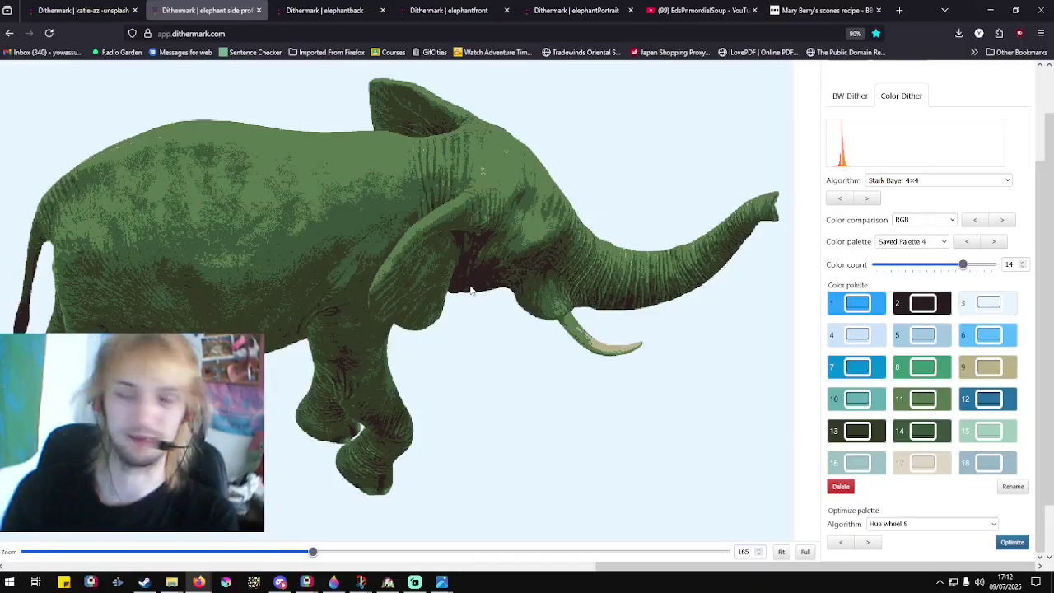
View the dithered elephantback image, and examine the dithered elephantfront image from top to bottom.
{"action": "left_click", "coordinate": [334, 10]}
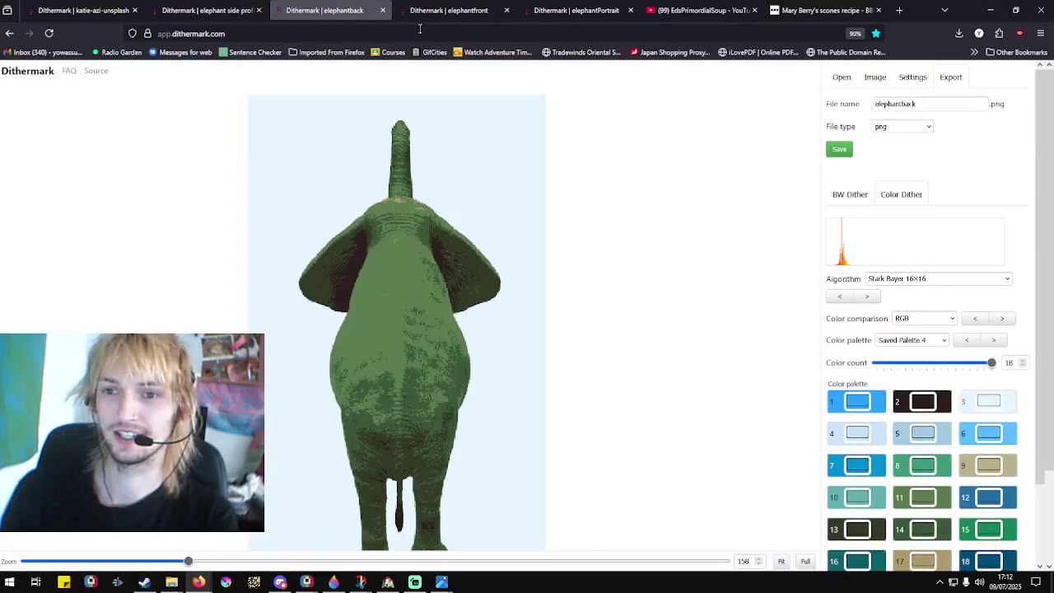
{"action": "left_click", "coordinate": [448, 11]}
{"action": "scroll", "coordinate": [514, 247], "scroll_direction": "down", "scroll_amount": 2}
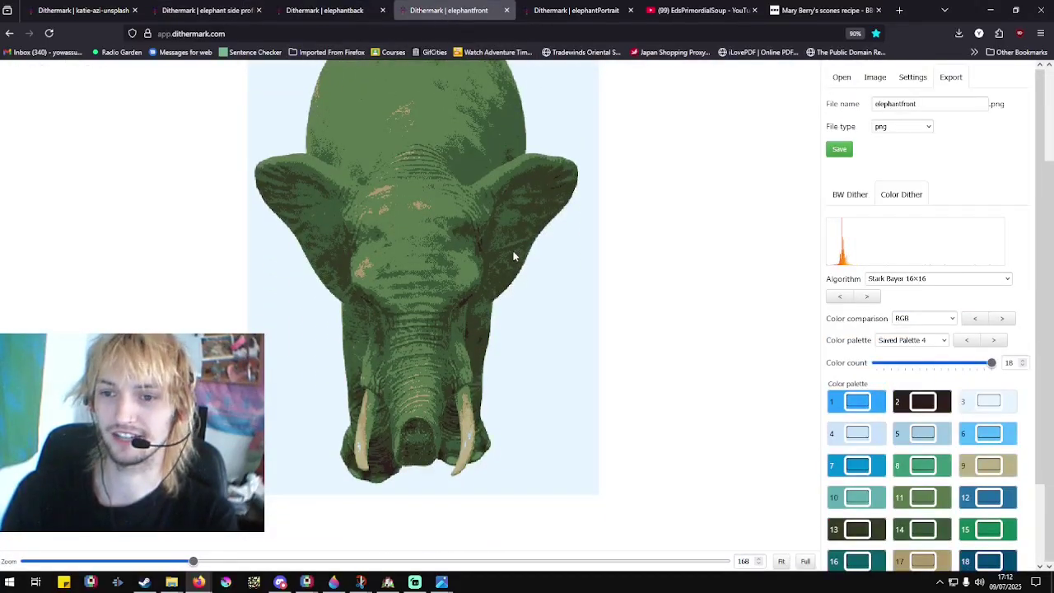
{"action": "scroll", "coordinate": [513, 256], "scroll_direction": "up", "scroll_amount": 2}
{"action": "scroll", "coordinate": [513, 256], "scroll_direction": "down", "scroll_amount": 2}
{"action": "scroll", "coordinate": [513, 256], "scroll_direction": "up", "scroll_amount": 2}
{"action": "scroll", "coordinate": [513, 256], "scroll_direction": "down", "scroll_amount": 2}
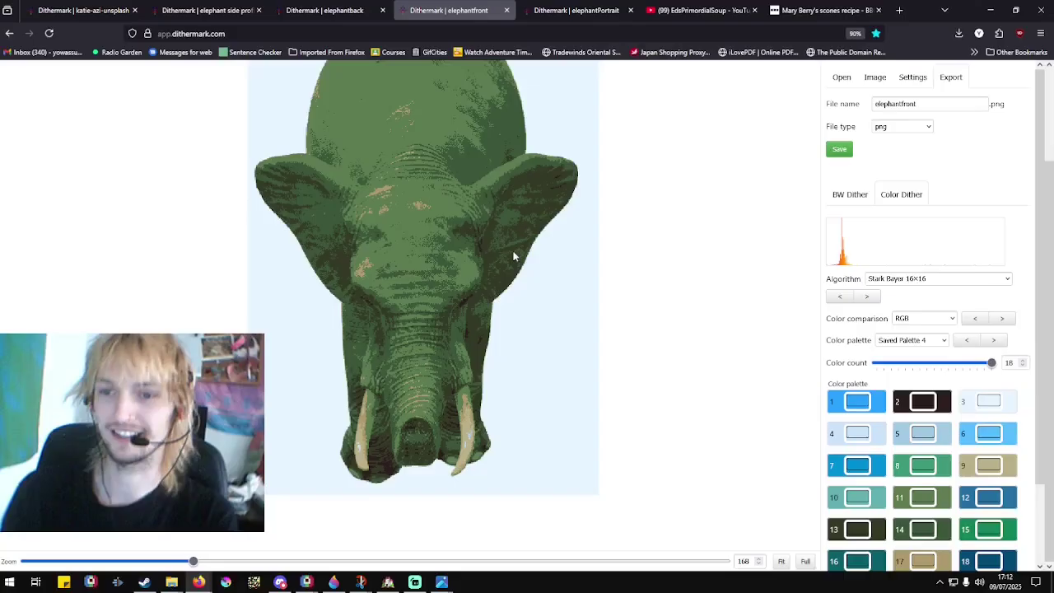
View the dithered elephantPortrait image and compare it with elephantfront, elephantback, the elephant side profile and the two-color katie-azi sample photo.
{"action": "scroll", "coordinate": [513, 256], "scroll_direction": "up", "scroll_amount": 2}
{"action": "left_click", "coordinate": [554, 11]}
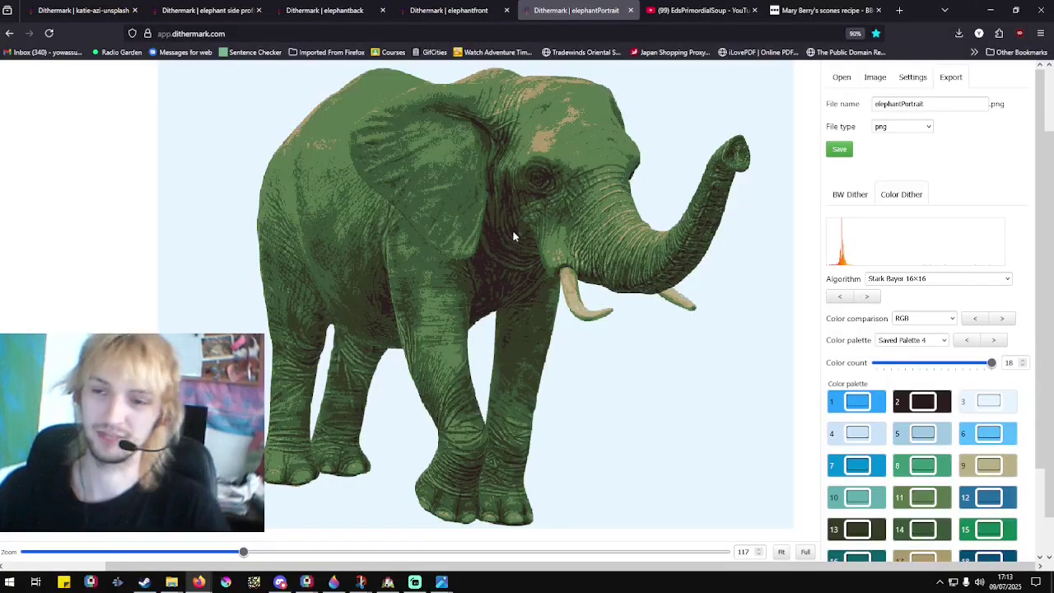
{"action": "left_click", "coordinate": [439, 8]}
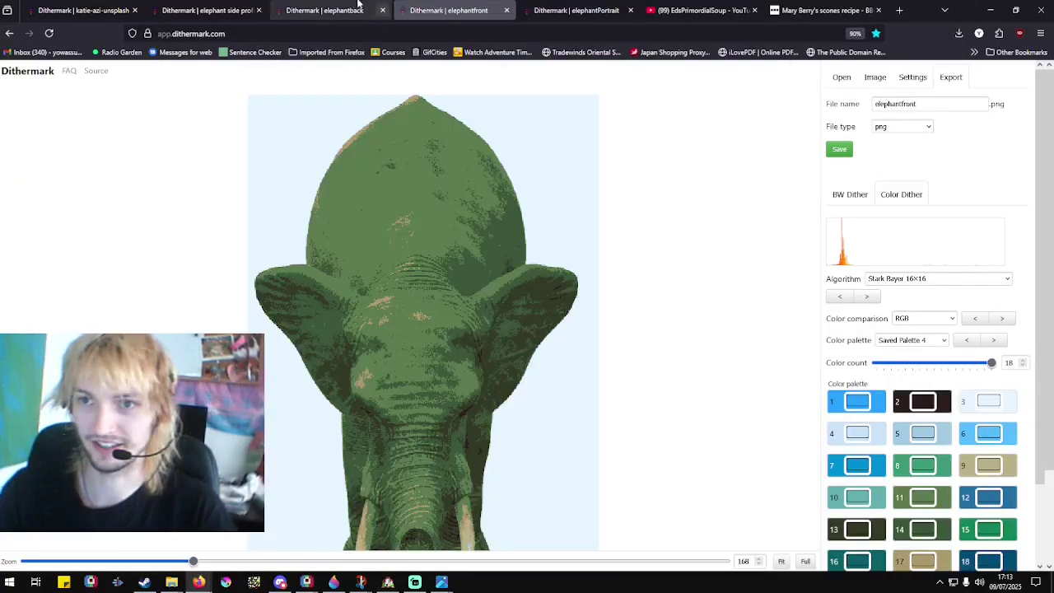
{"action": "left_click", "coordinate": [353, 8]}
{"action": "left_click", "coordinate": [449, 11]}
{"action": "left_click", "coordinate": [354, 11]}
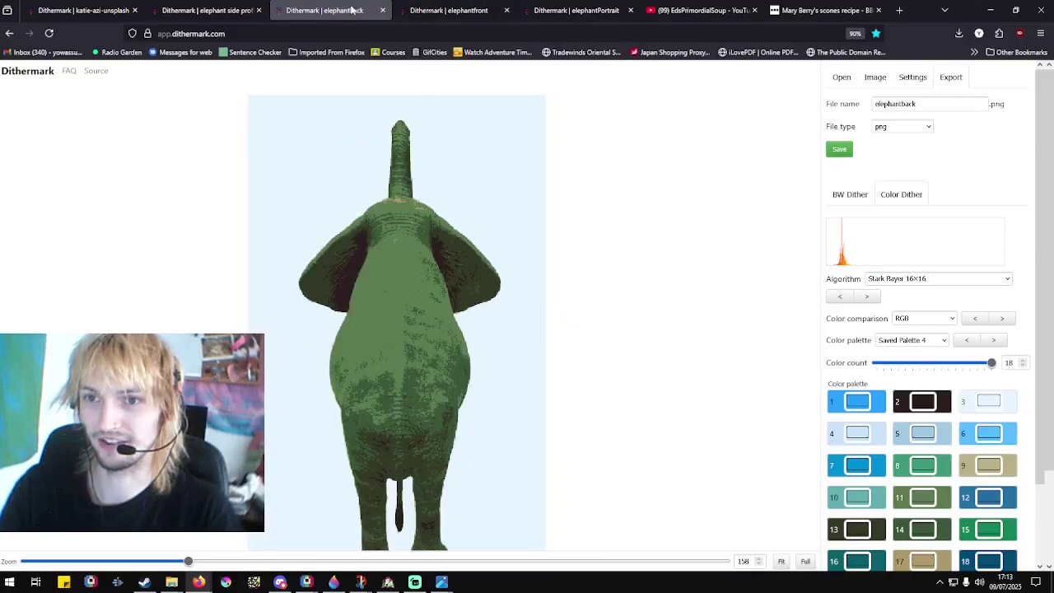
{"action": "left_click", "coordinate": [222, 11]}
{"action": "left_click", "coordinate": [93, 8]}
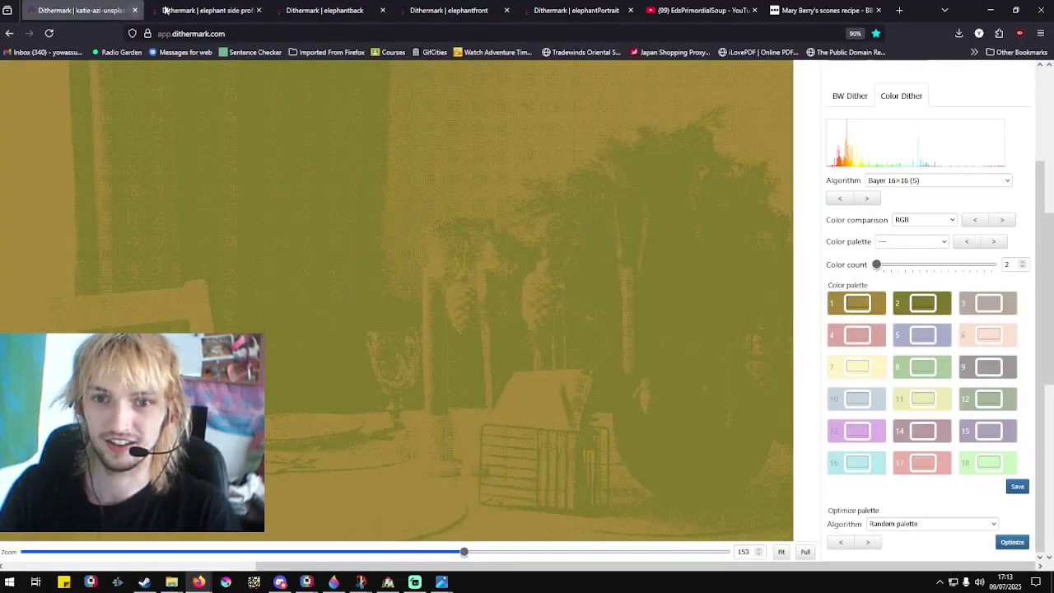
Flip through the sample photo and all four dithered elephant images again, ending on the elephant side profile.
{"action": "left_click", "coordinate": [165, 10]}
{"action": "left_click", "coordinate": [100, 10]}
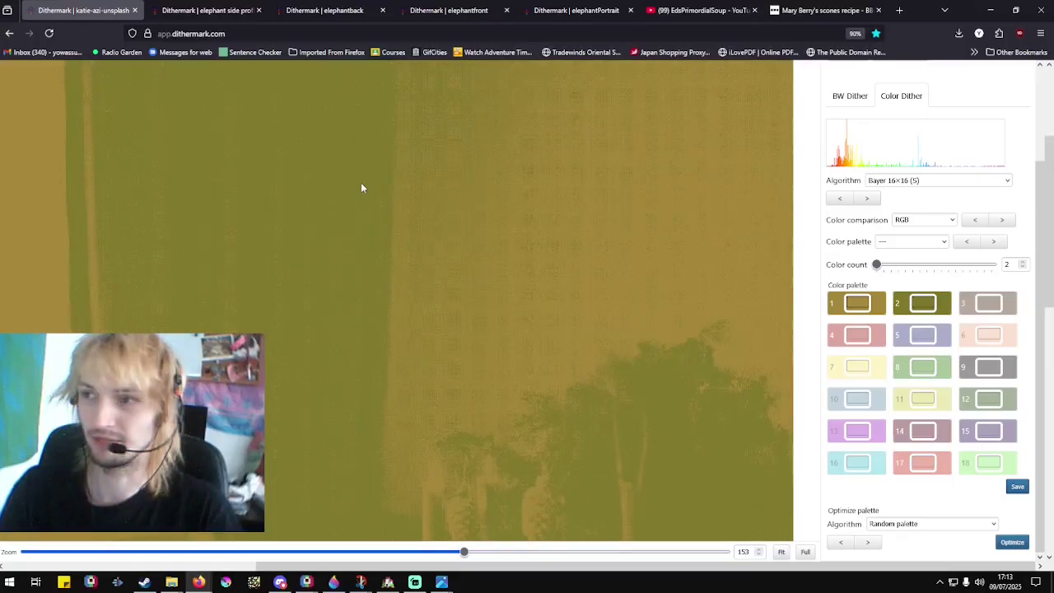
{"action": "left_click", "coordinate": [207, 10]}
{"action": "left_click", "coordinate": [327, 9]}
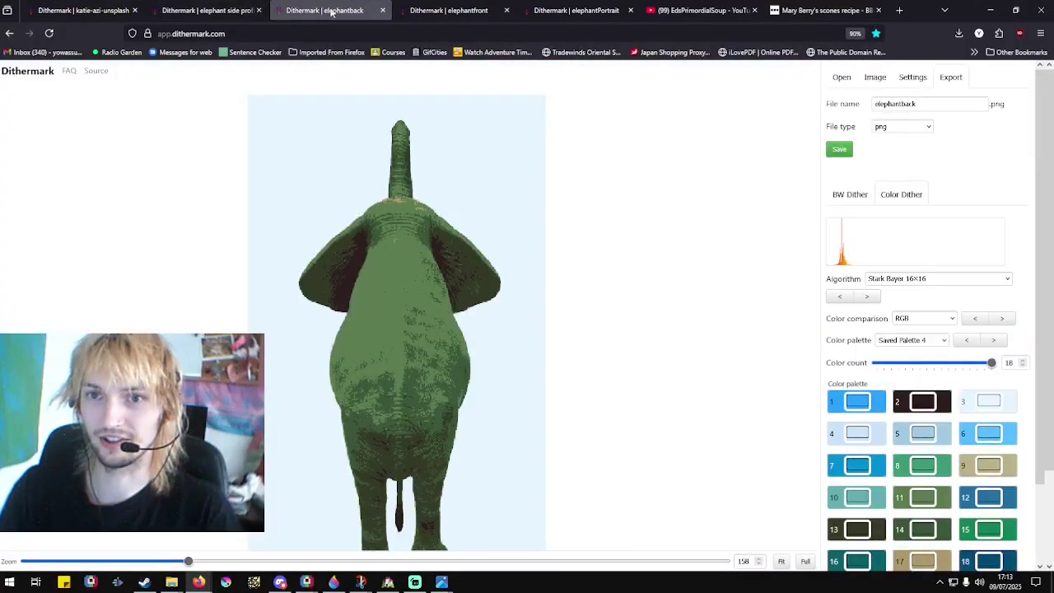
{"action": "left_click", "coordinate": [436, 10]}
{"action": "left_click", "coordinate": [578, 10]}
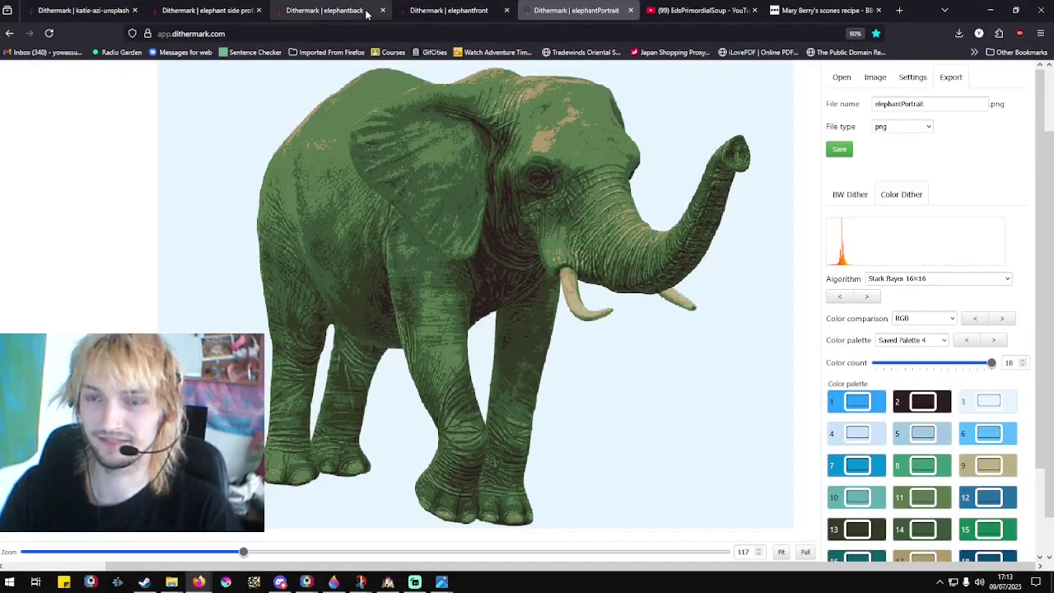
{"action": "left_click", "coordinate": [323, 10]}
{"action": "left_click", "coordinate": [237, 12]}
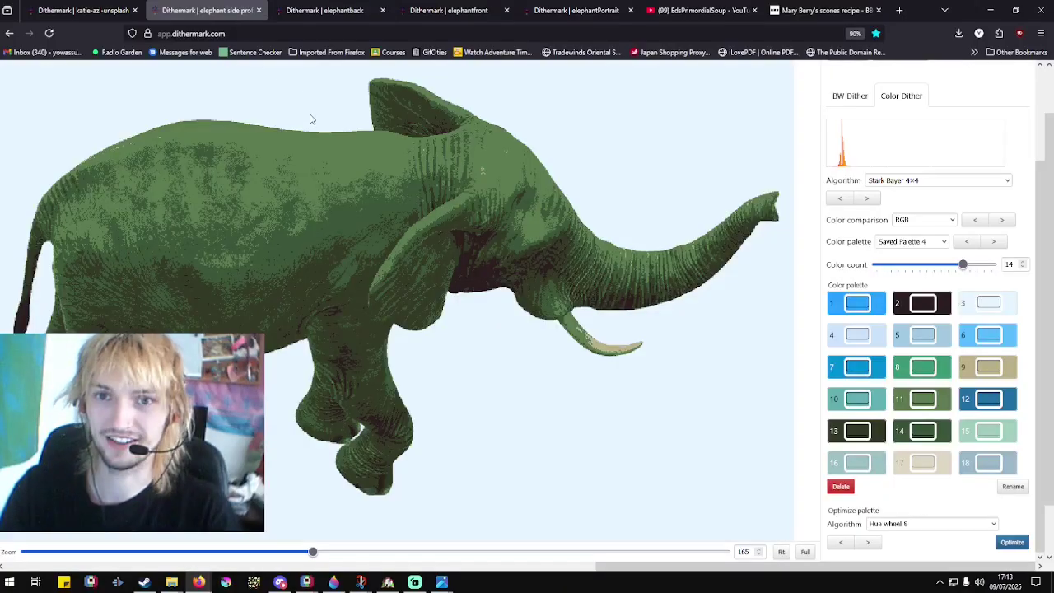
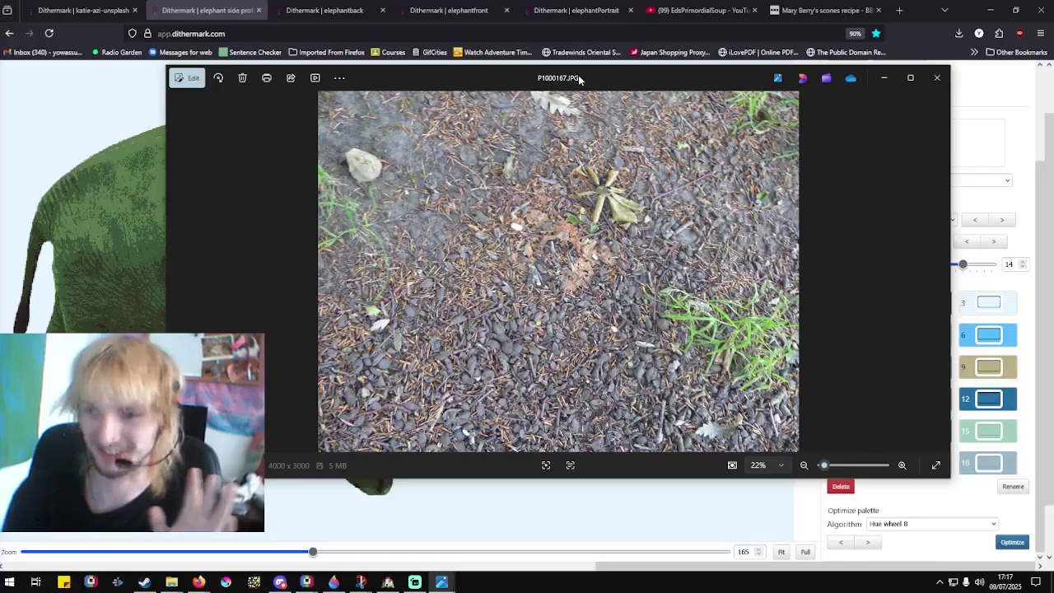
In the Photos app, go back to the ground photo P1000165.JPG and open it for editing.
{"action": "key", "text": "Left"}
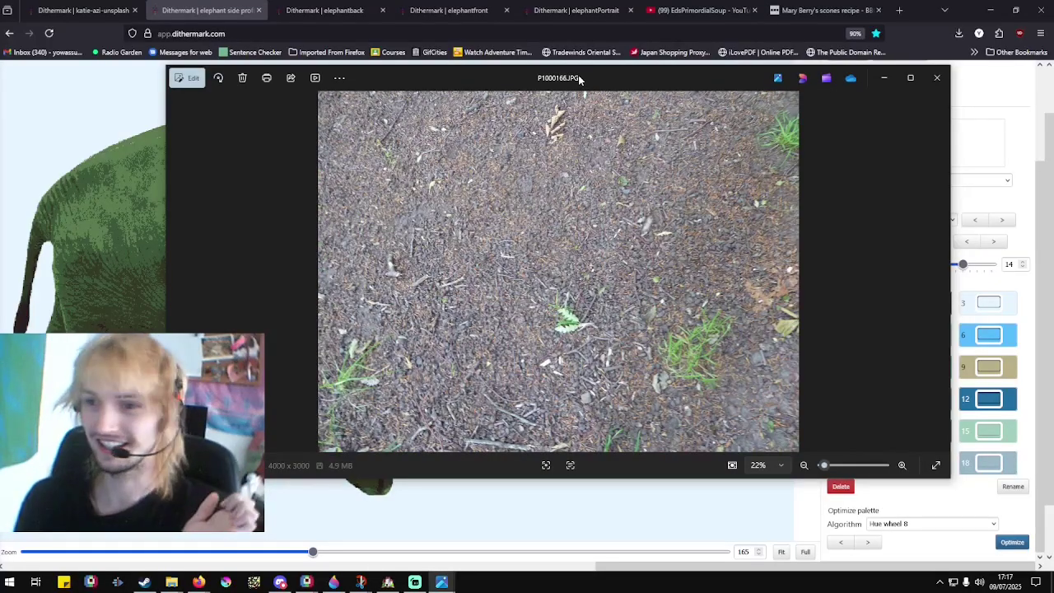
{"action": "key", "text": "Left"}
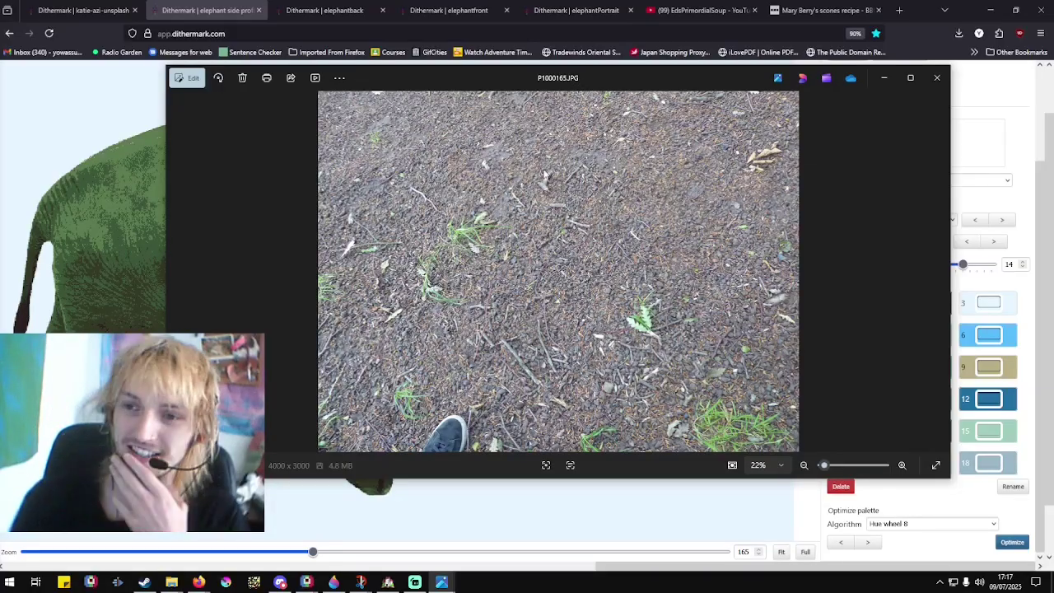
{"action": "left_click_drag", "start_coordinate": [390, 85], "coordinate": [365, 75]}
{"action": "left_click", "coordinate": [167, 69]}
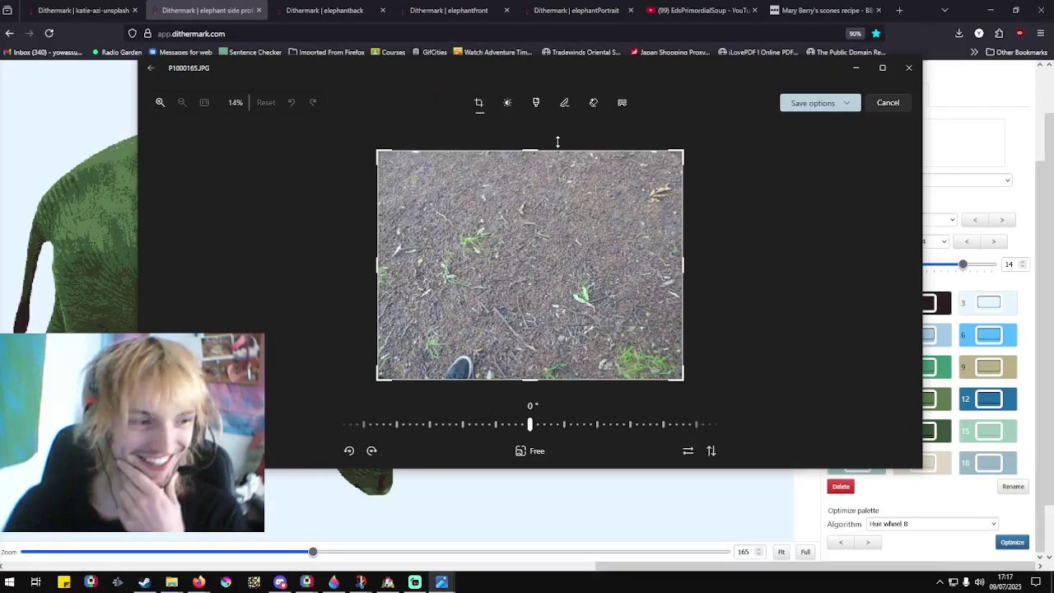
Adjust the ground photo's colour, setting saturation to 74, warmth to 74 and tint to 75.
{"action": "left_click", "coordinate": [507, 105]}
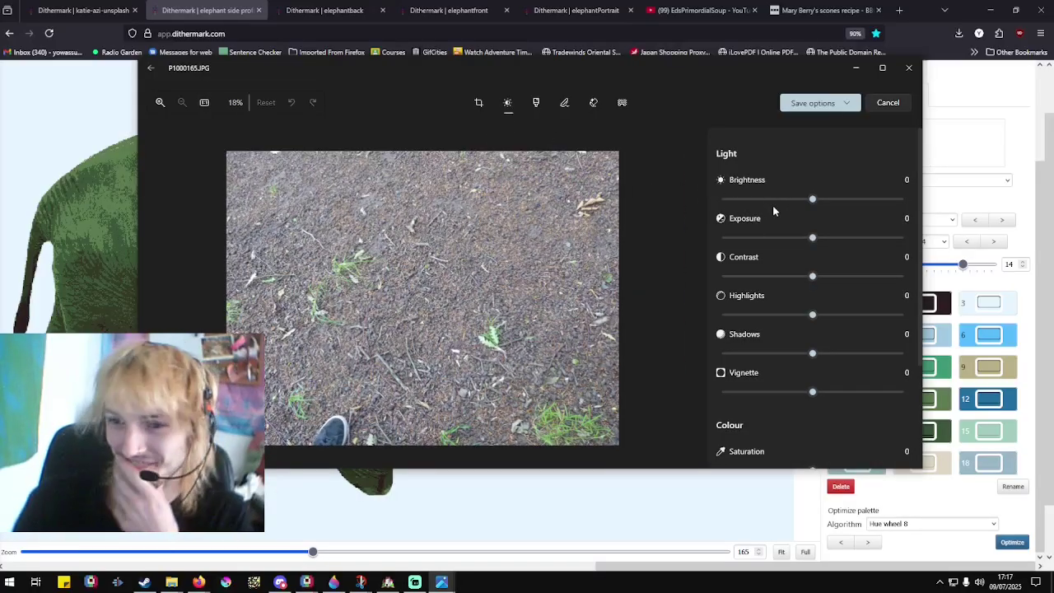
{"action": "scroll", "coordinate": [776, 219], "scroll_direction": "down", "scroll_amount": 3}
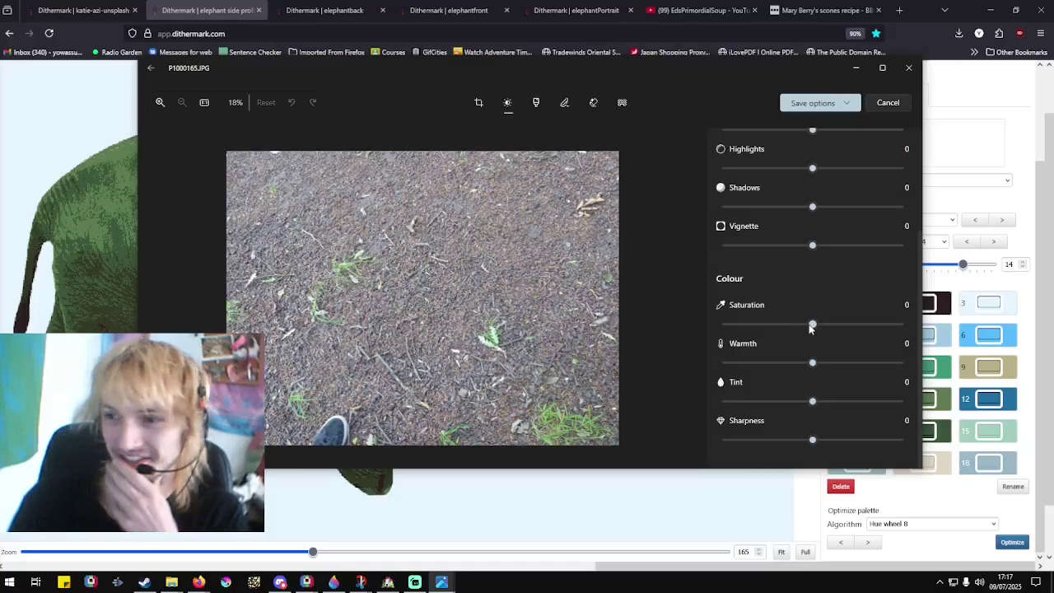
{"action": "left_click_drag", "start_coordinate": [812, 325], "coordinate": [862, 334]}
{"action": "left_click_drag", "start_coordinate": [813, 363], "coordinate": [872, 364]}
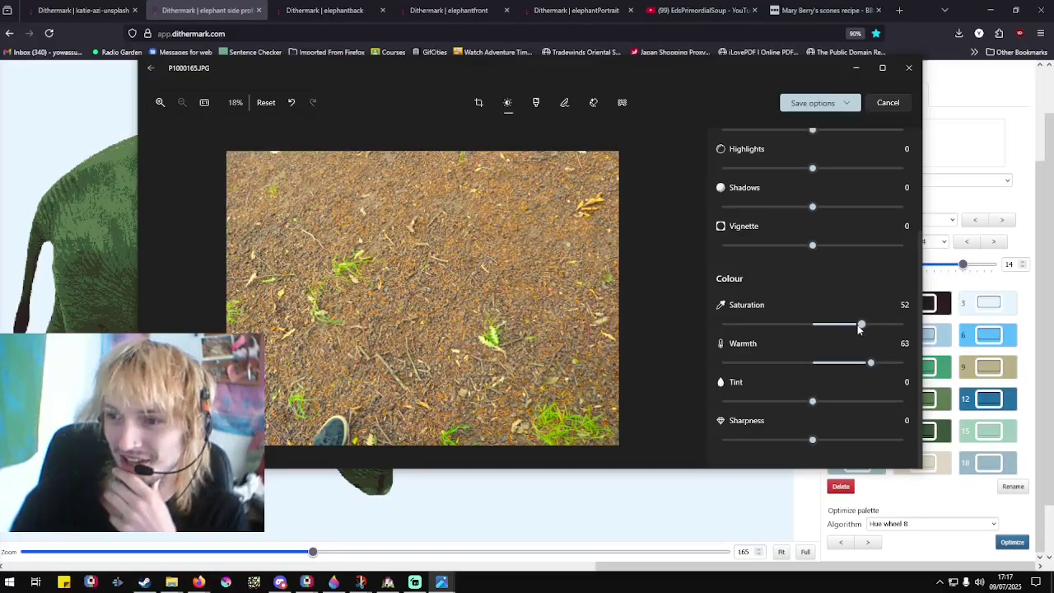
{"action": "left_click_drag", "start_coordinate": [879, 329], "coordinate": [881, 330]}
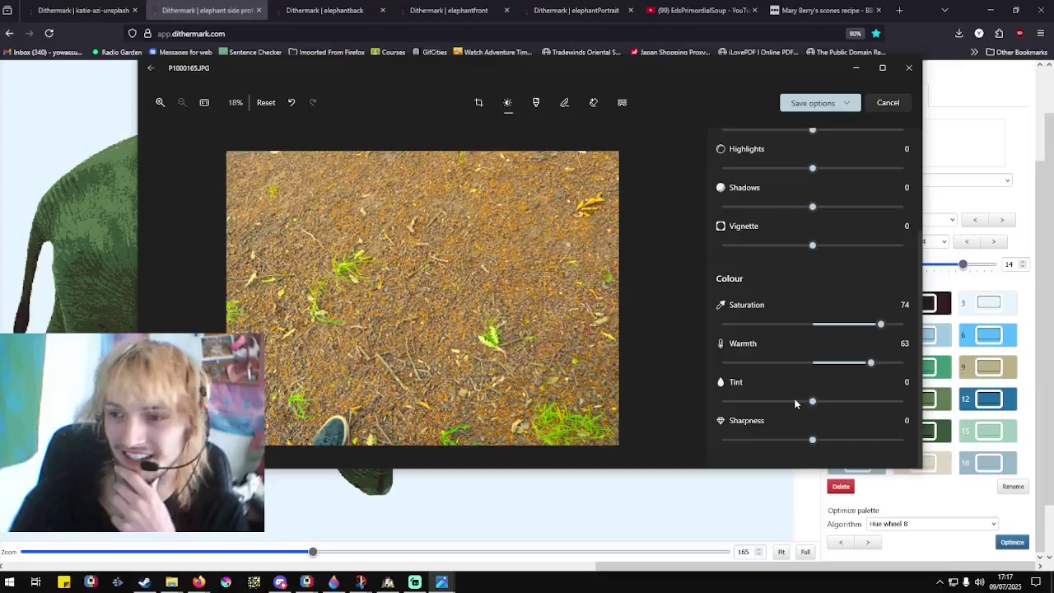
{"action": "left_click_drag", "start_coordinate": [813, 402], "coordinate": [882, 401]}
{"action": "mouse_move", "coordinate": [870, 363]}
{"action": "left_mouse_down"}
{"action": "mouse_move", "coordinate": [819, 365]}
{"action": "mouse_move", "coordinate": [889, 366]}
{"action": "mouse_move", "coordinate": [880, 363]}
{"action": "left_mouse_up"}
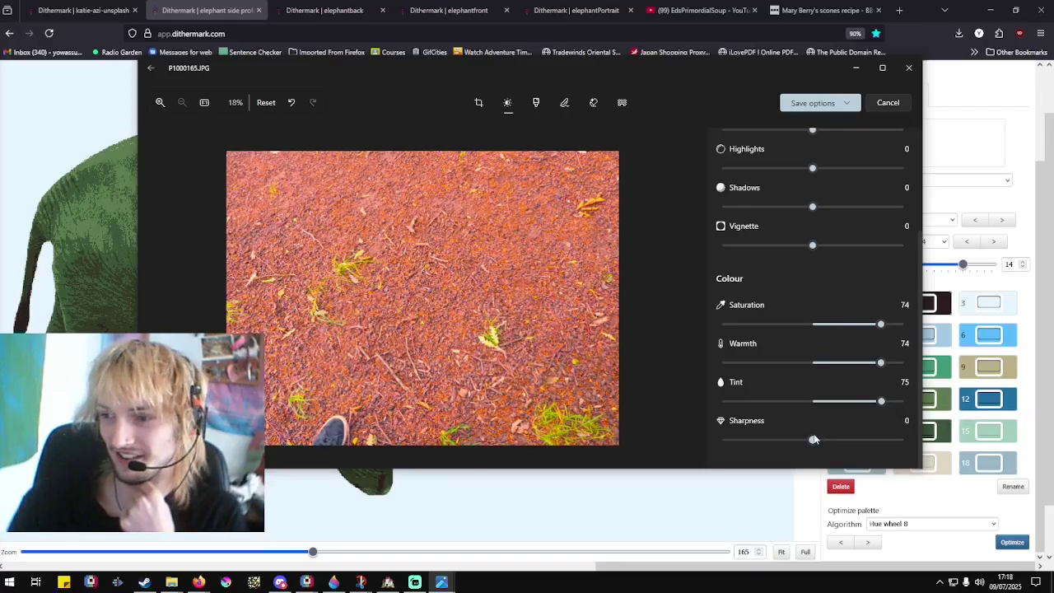
Adjust the ground photo's light, setting exposure to -57, highlights to -100 and shadows to 82.
{"action": "scroll", "coordinate": [777, 259], "scroll_direction": "up", "scroll_amount": 2}
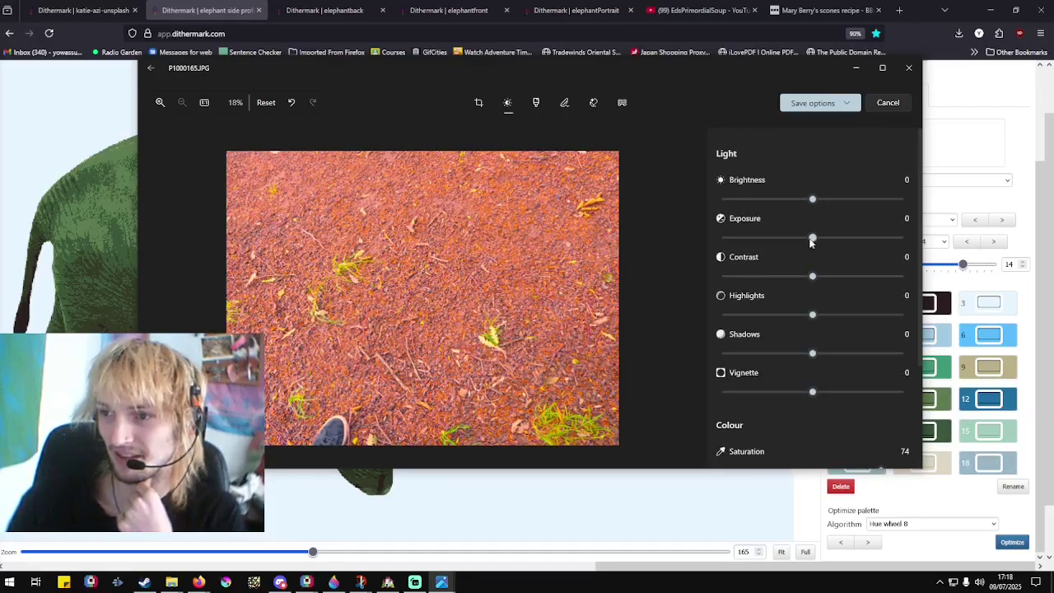
{"action": "left_click_drag", "start_coordinate": [812, 238], "coordinate": [758, 238]}
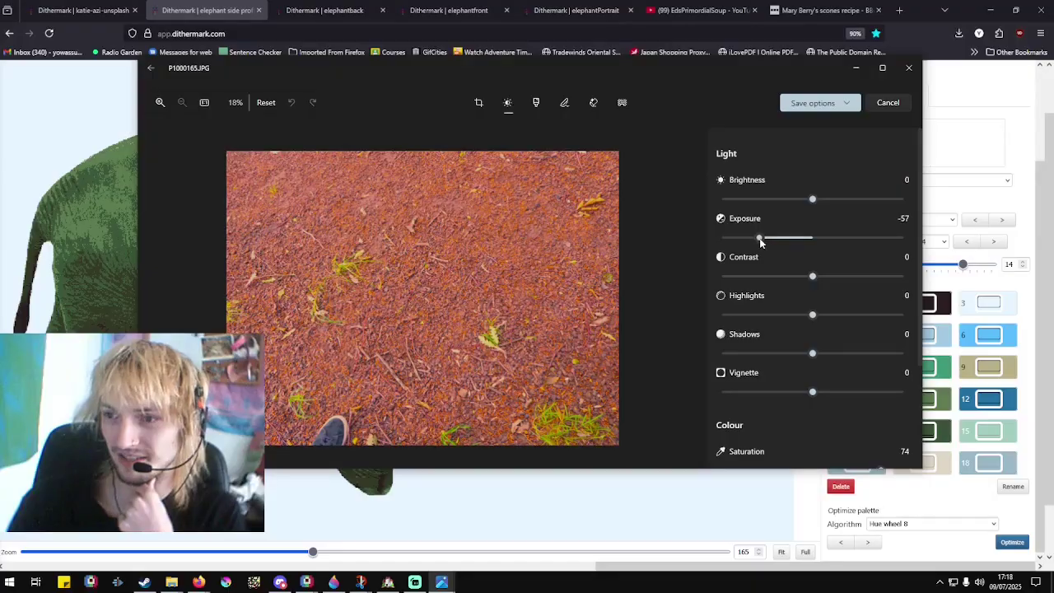
{"action": "left_click_drag", "start_coordinate": [811, 318], "coordinate": [715, 317]}
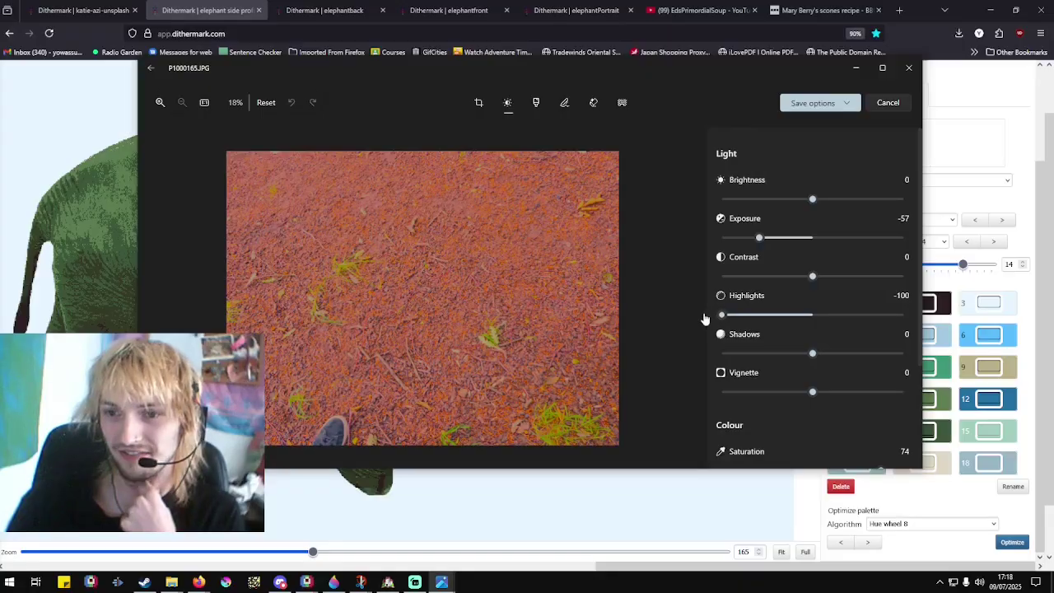
{"action": "left_click_drag", "start_coordinate": [823, 353], "coordinate": [868, 352]}
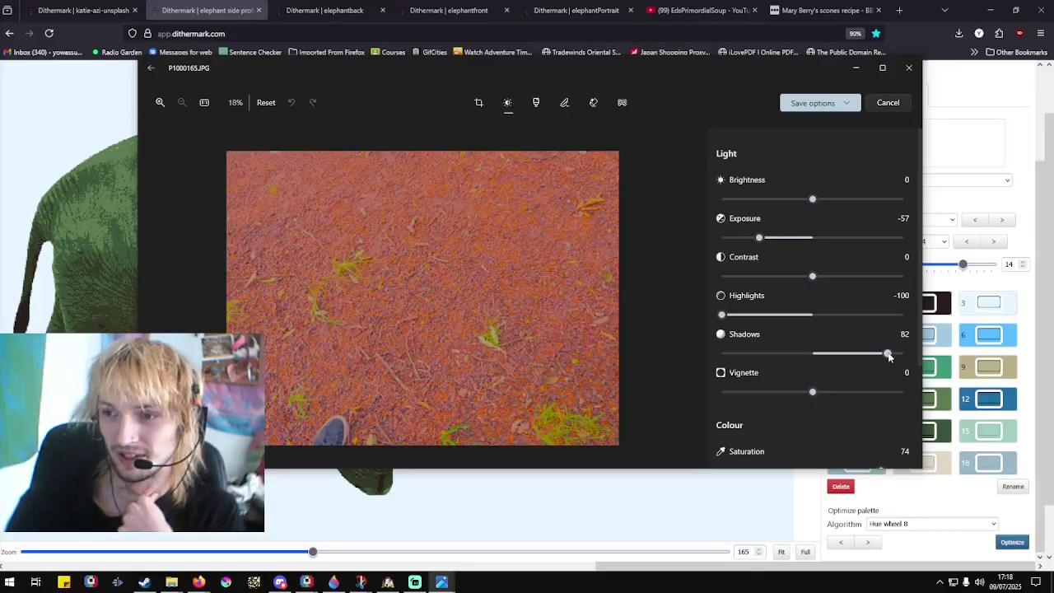
Compare the adjusted ground photo with its original, and leave the editor without saving the changes.
{"action": "left_click", "coordinate": [409, 319]}
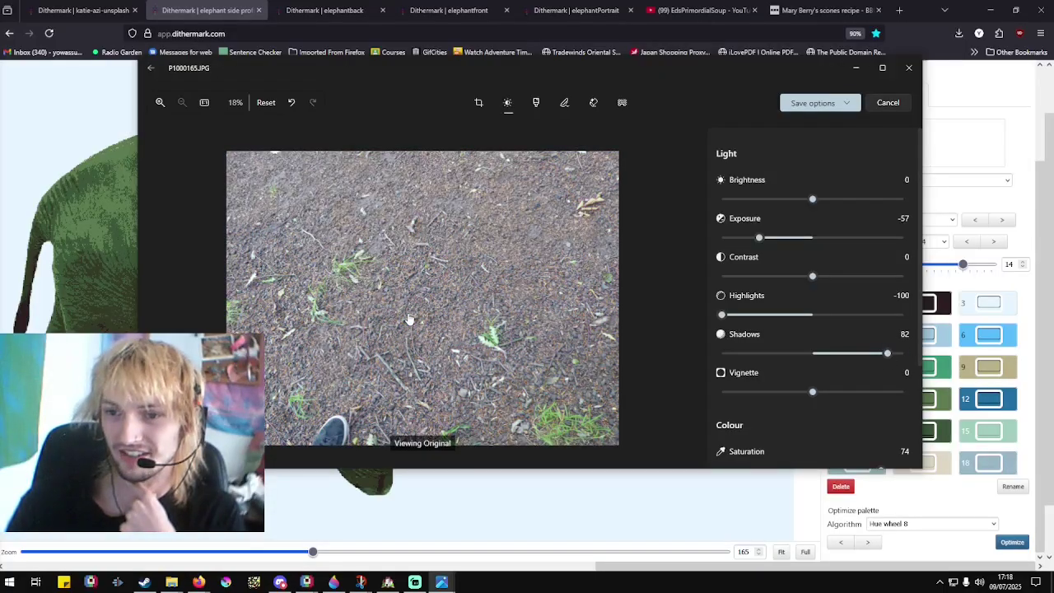
{"action": "left_click", "coordinate": [440, 308]}
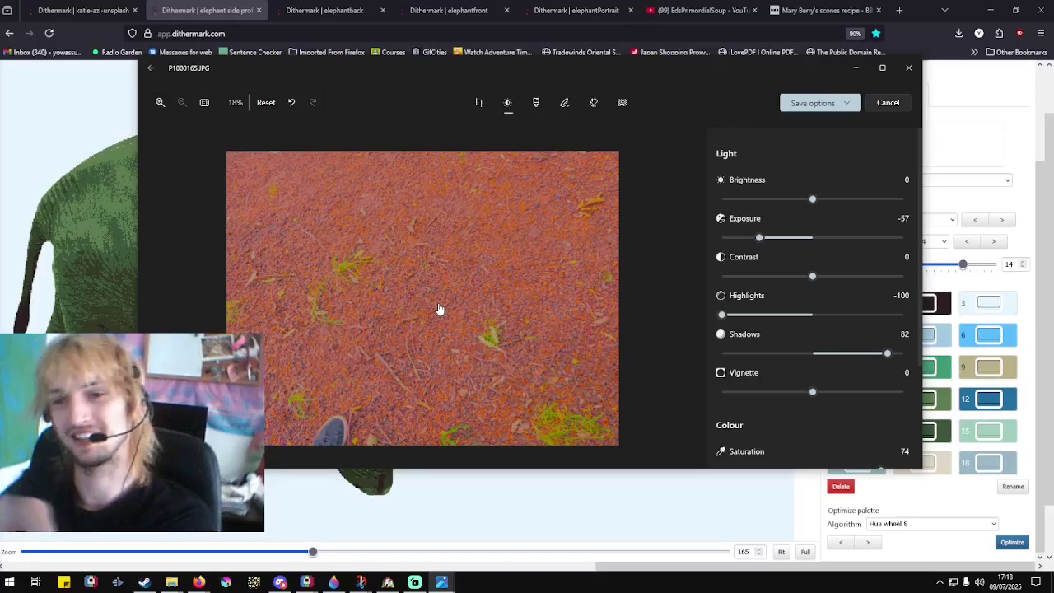
{"action": "left_click", "coordinate": [439, 309]}
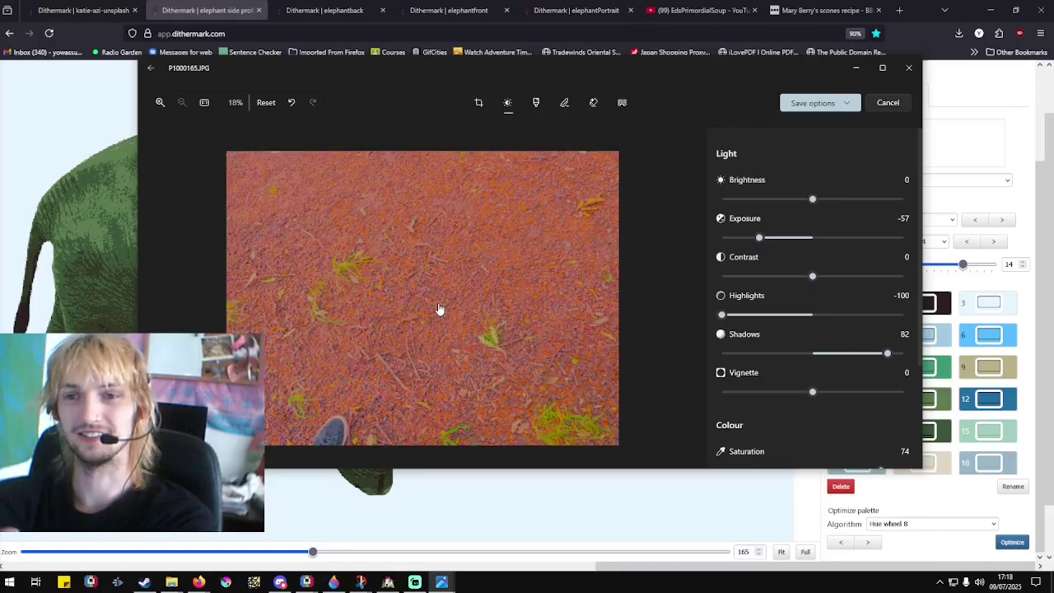
{"action": "left_click", "coordinate": [439, 308]}
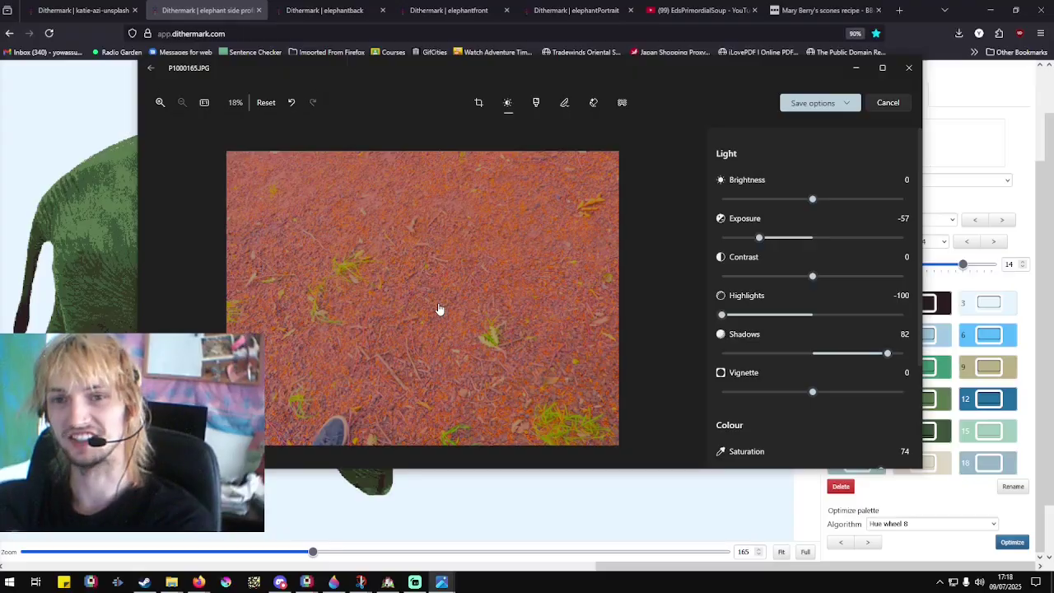
{"action": "left_click", "coordinate": [888, 103]}
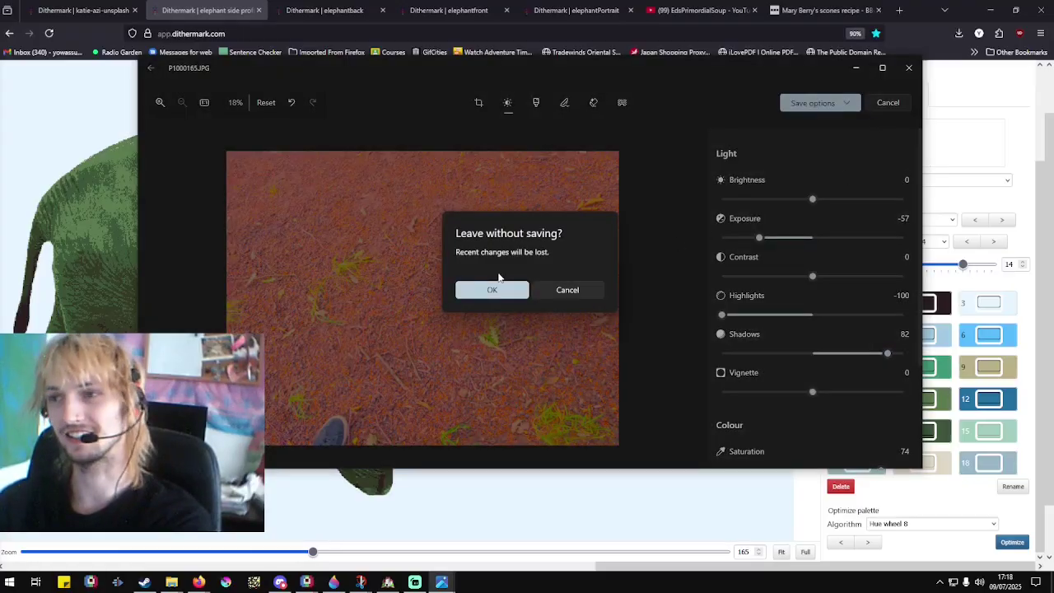
{"action": "left_click", "coordinate": [486, 290]}
Browse the previously edited ground photos, including edited2.JPG, and inspect editedsmall.JPG up close.
{"action": "key", "text": "Right"}
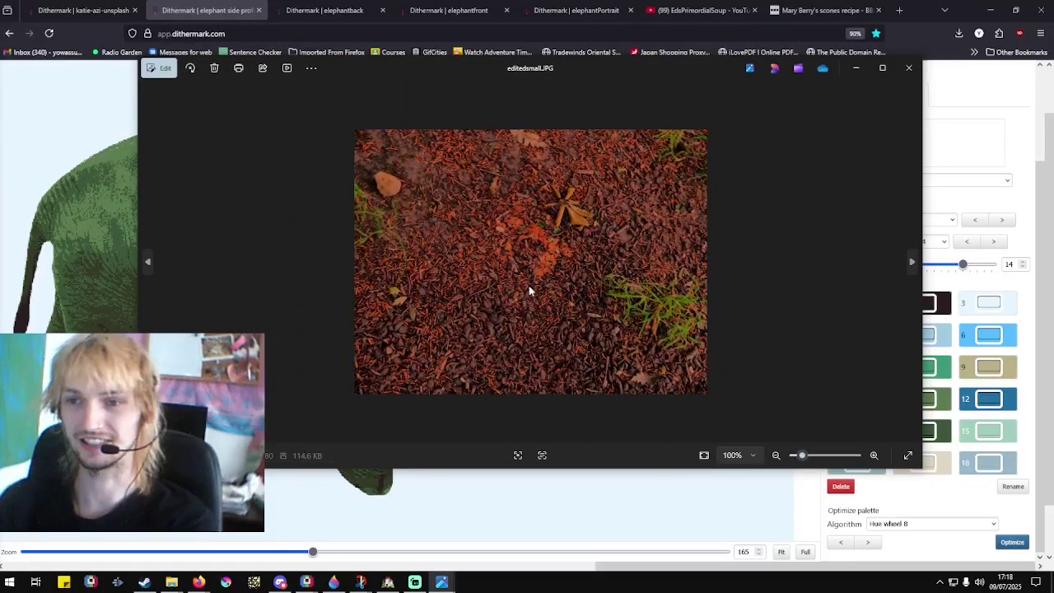
{"action": "key", "text": "Right"}
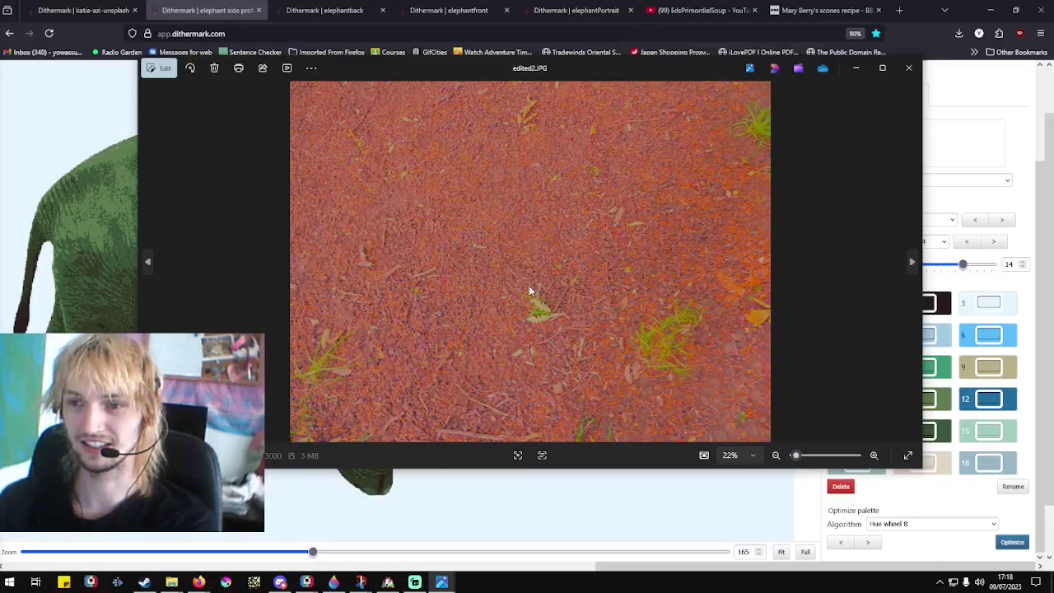
{"action": "key", "text": "Right"}
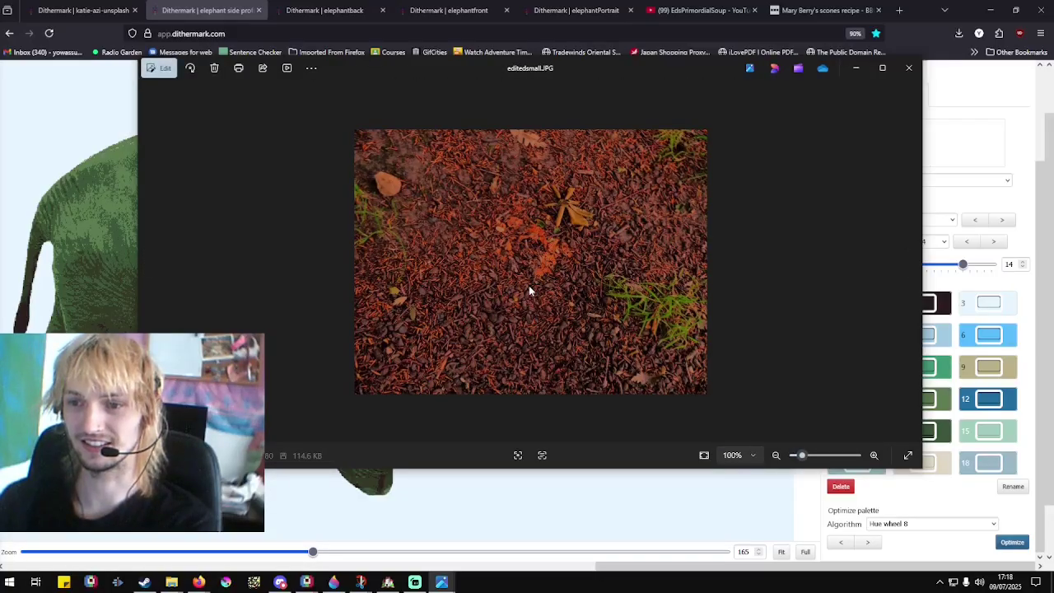
{"action": "scroll", "coordinate": [529, 290], "scroll_direction": "up", "scroll_amount": 4}
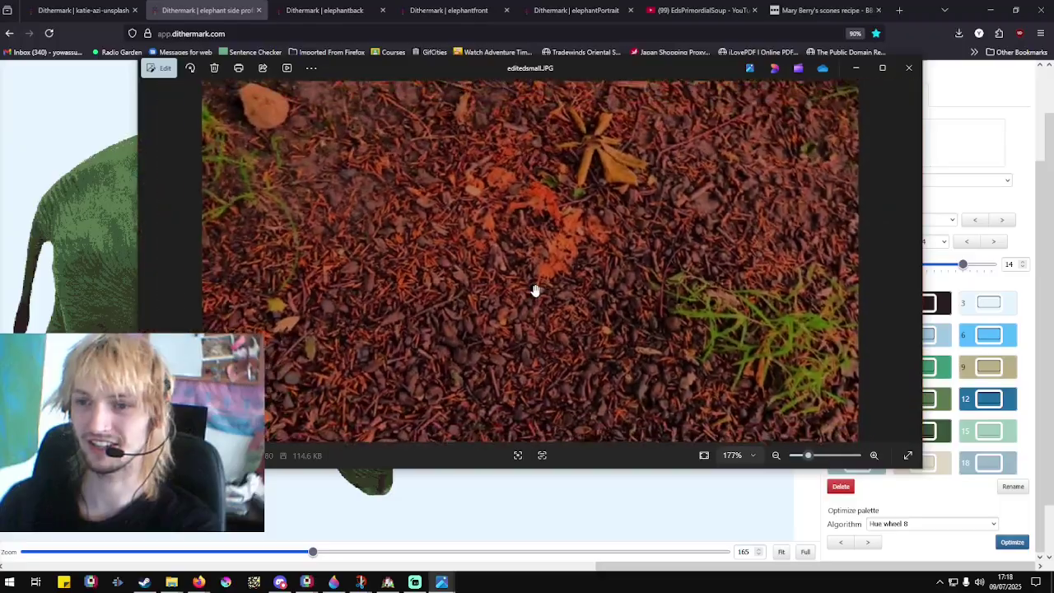
{"action": "scroll", "coordinate": [535, 289], "scroll_direction": "down", "scroll_amount": 4}
Open the downsized edited2smal.JPG and inspect its ground texture up close and as a whole.
{"action": "key", "text": "Right"}
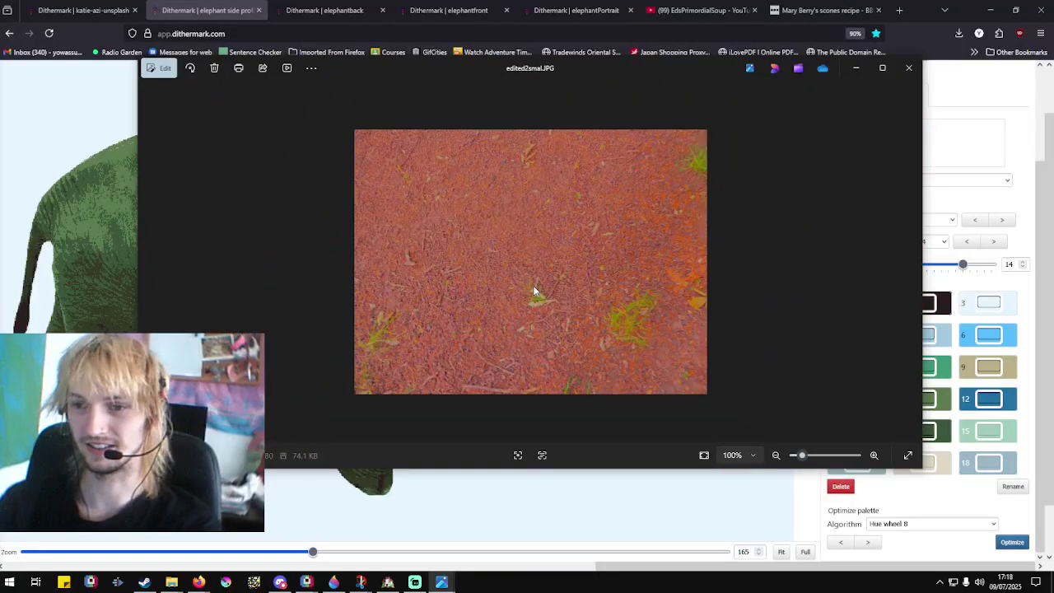
{"action": "scroll", "coordinate": [533, 290], "scroll_direction": "up", "scroll_amount": 8}
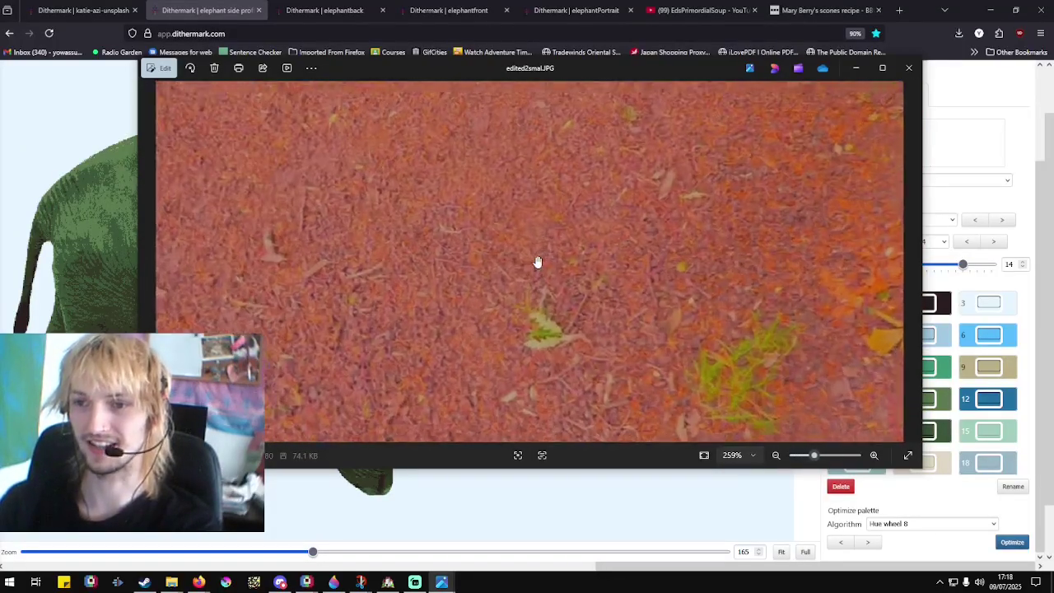
{"action": "scroll", "coordinate": [537, 262], "scroll_direction": "up", "scroll_amount": 4}
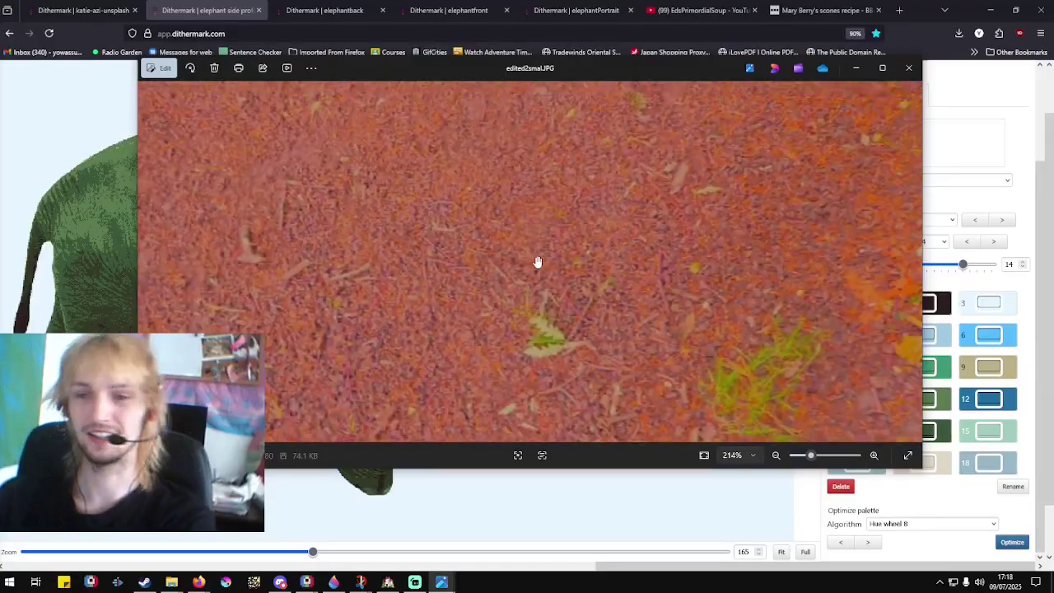
{"action": "scroll", "coordinate": [537, 262], "scroll_direction": "down", "scroll_amount": 8}
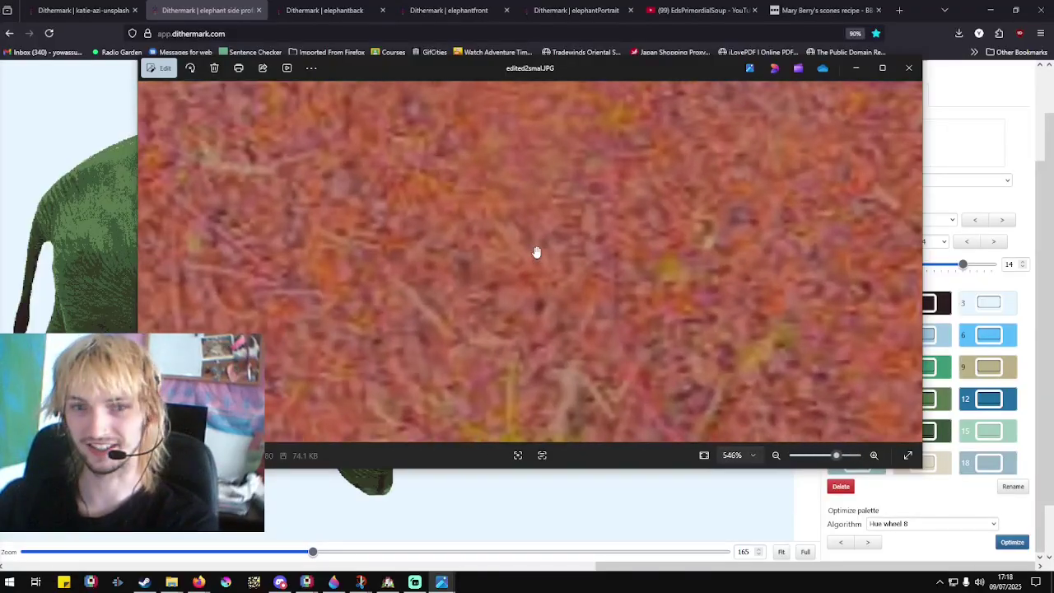
{"action": "scroll", "coordinate": [536, 252], "scroll_direction": "down", "scroll_amount": 2}
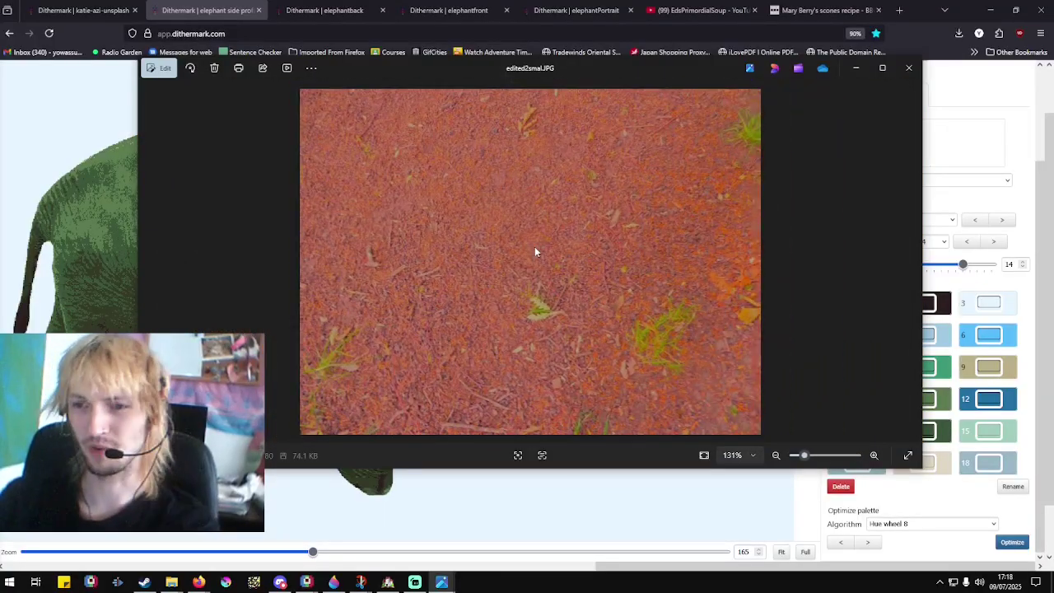
Go back to the full-size edited2.JPG ground photo and view it as a whole.
{"action": "key", "text": "Left"}
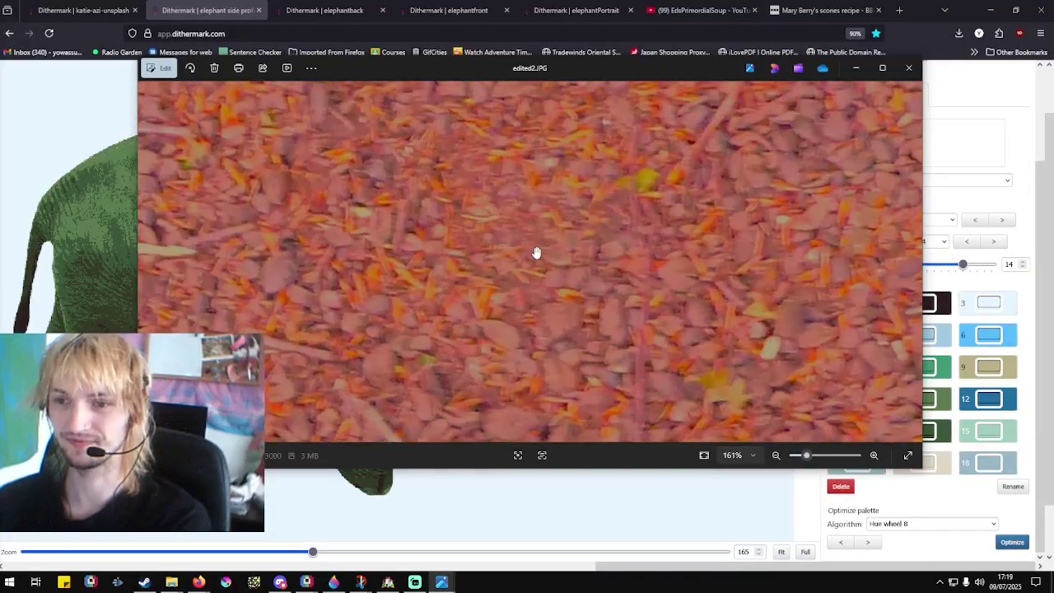
{"action": "scroll", "coordinate": [536, 256], "scroll_direction": "down", "scroll_amount": 2}
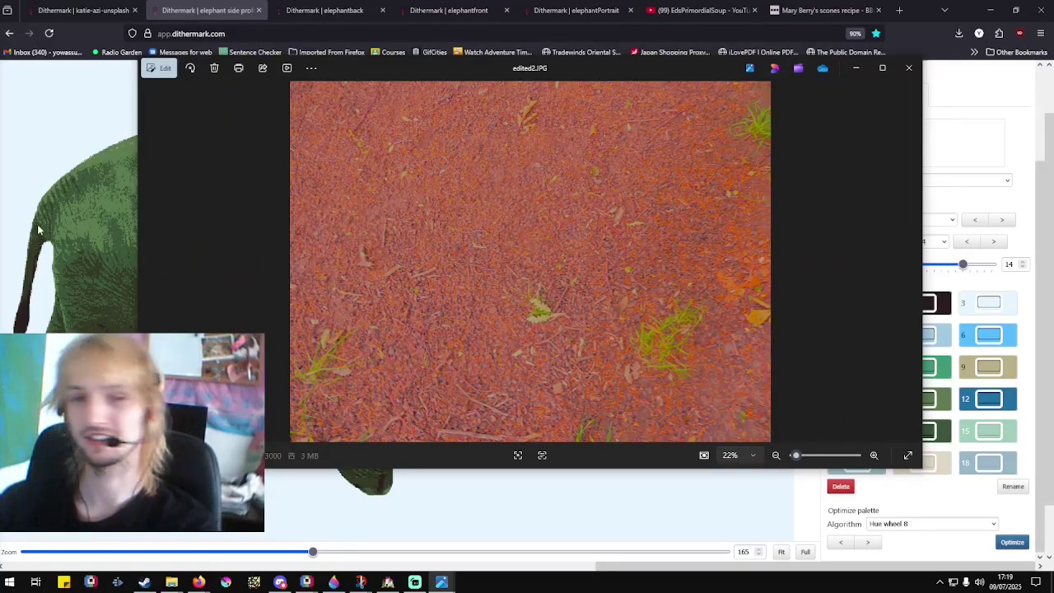
{"action": "left_click_drag", "start_coordinate": [717, 71], "coordinate": [696, 63]}
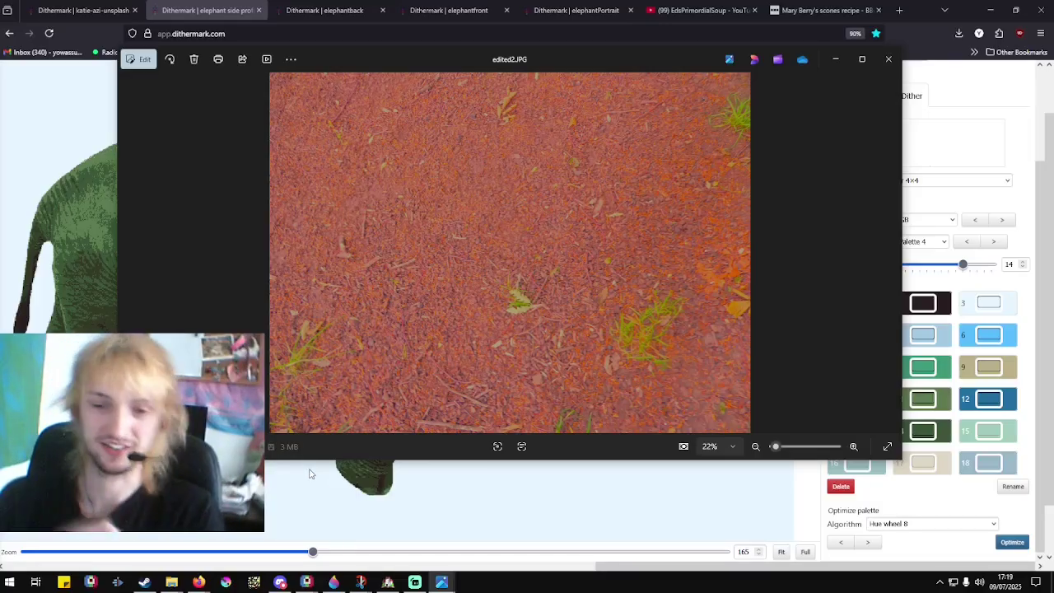
Switch to File Explorer and show the contents of the A5 sets misc Ep2 tileset folder.
{"action": "mouse_move", "coordinate": [171, 582]}
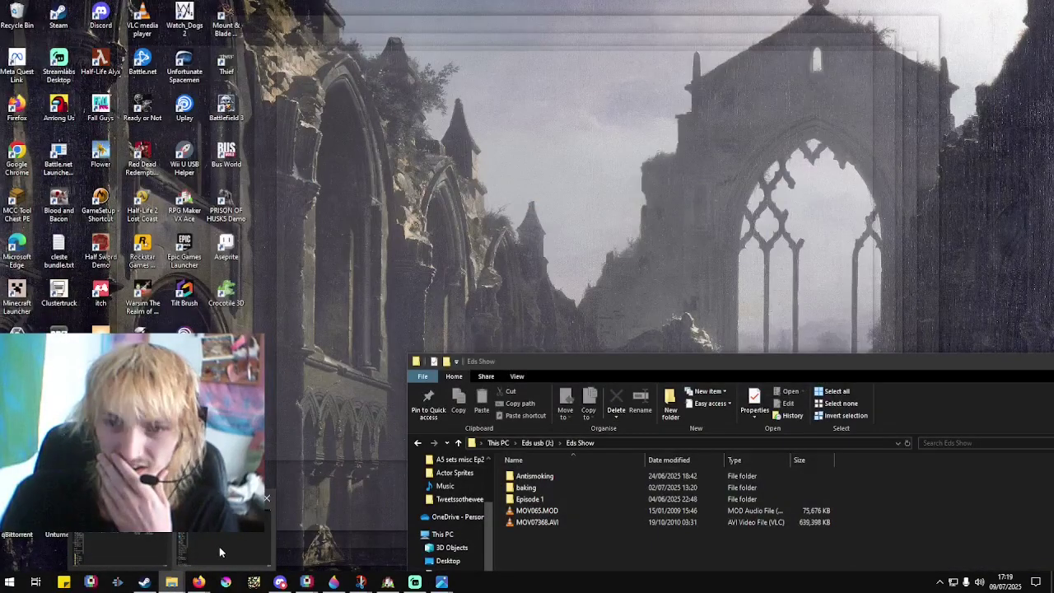
{"action": "left_click", "coordinate": [199, 550]}
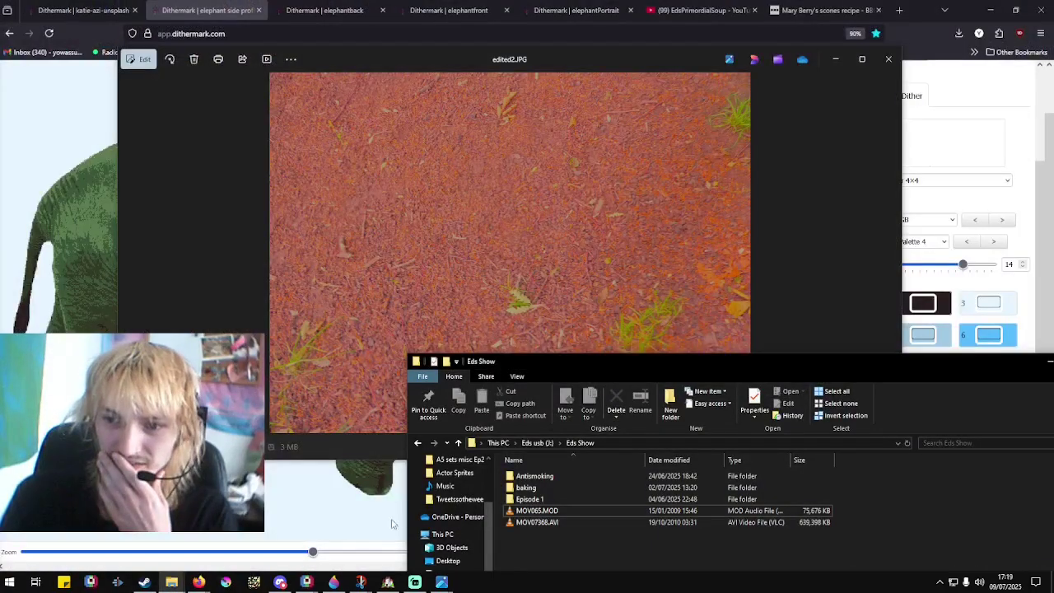
{"action": "left_click", "coordinate": [459, 467]}
{"action": "left_click_drag", "start_coordinate": [636, 371], "coordinate": [437, 86]}
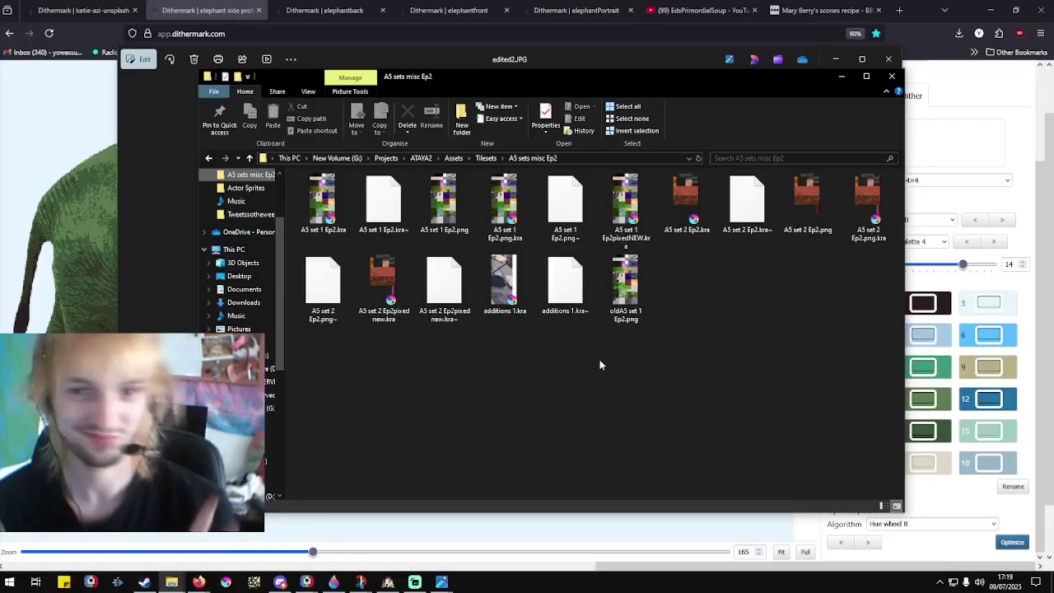
{"action": "left_click_drag", "start_coordinate": [538, 74], "coordinate": [262, 84]}
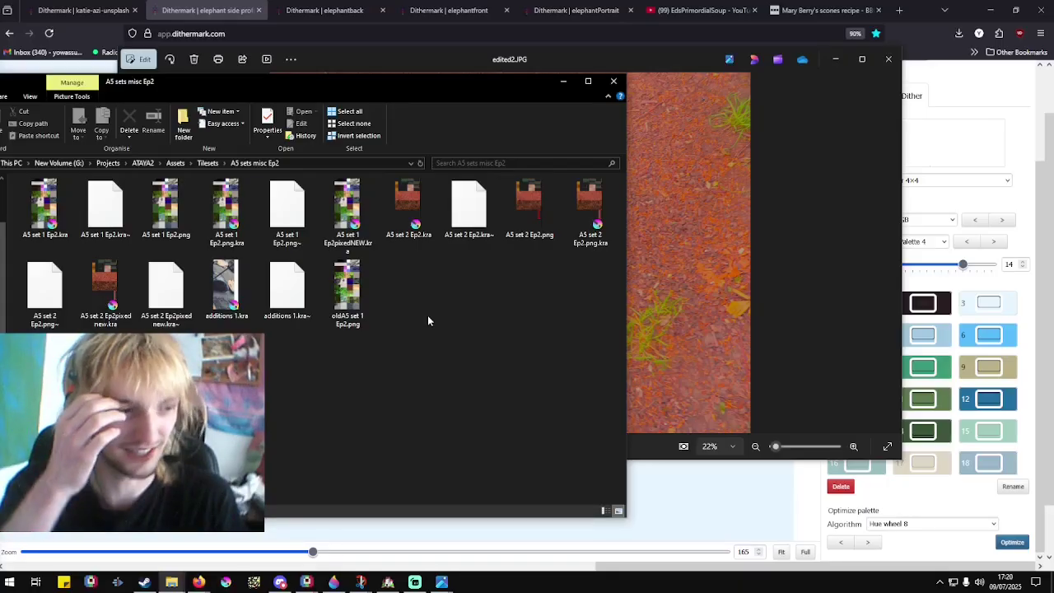
Open oldA5 set 1 Ep2.png, inspect its dithered tiles up close and as a whole, and close it.
{"action": "left_click", "coordinate": [342, 290]}
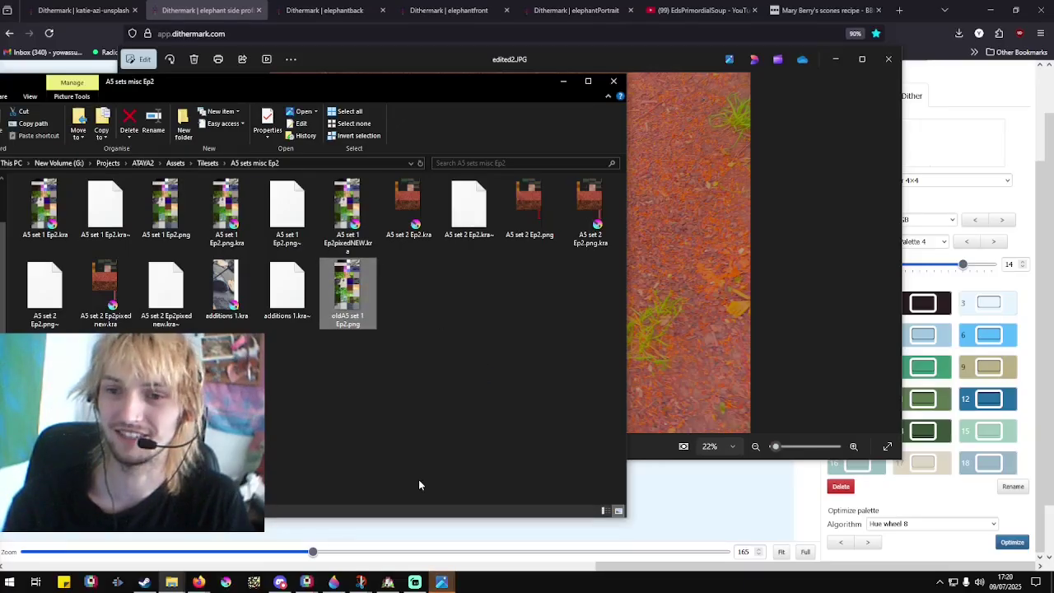
{"action": "left_click", "coordinate": [442, 582]}
{"action": "left_click", "coordinate": [509, 546]}
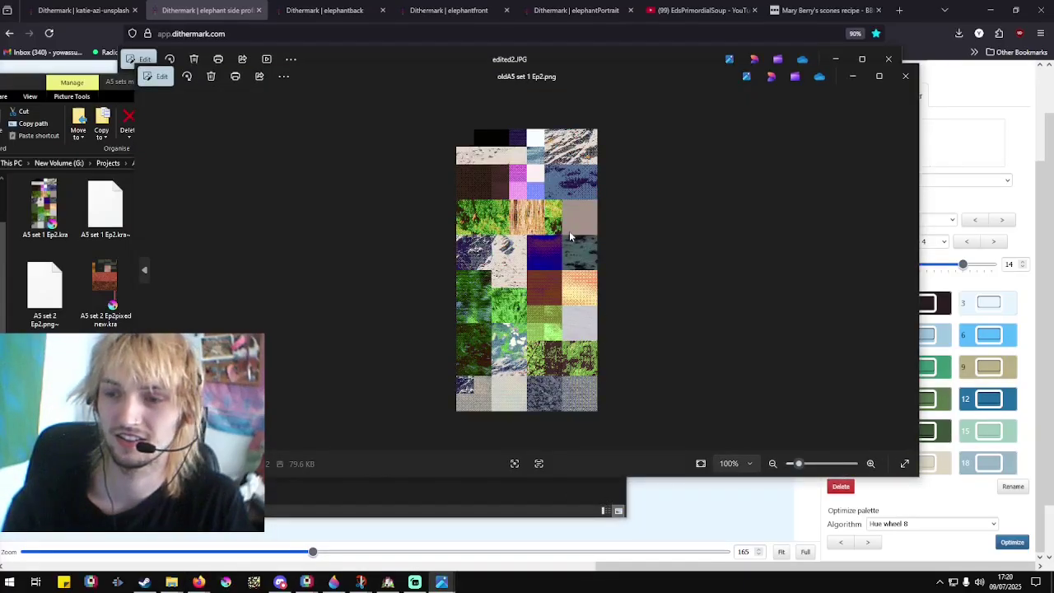
{"action": "scroll", "coordinate": [560, 278], "scroll_direction": "up", "scroll_amount": 5}
{"action": "scroll", "coordinate": [560, 278], "scroll_direction": "up", "scroll_amount": 3}
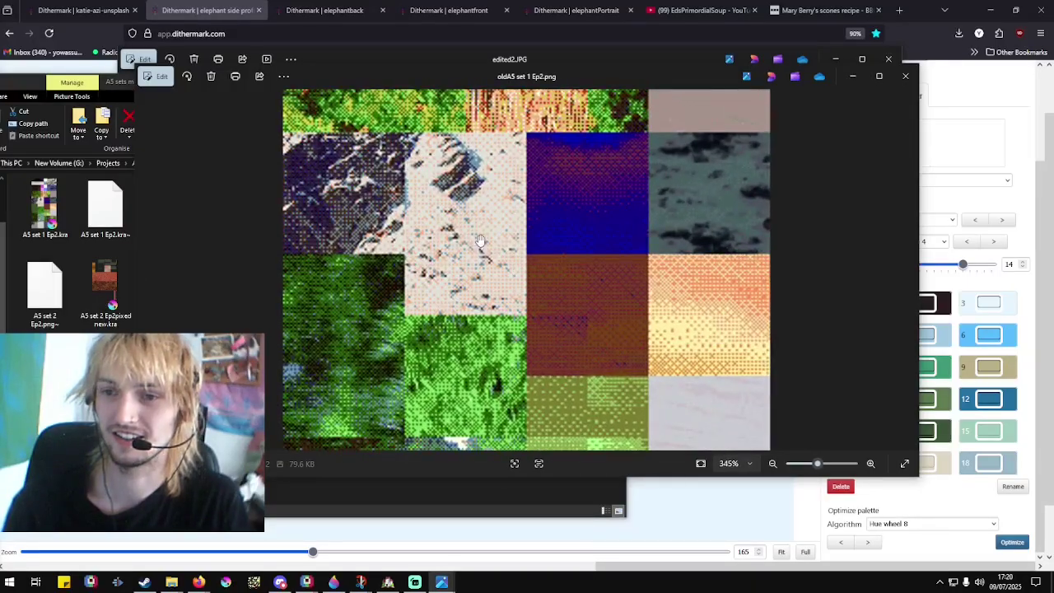
{"action": "scroll", "coordinate": [484, 220], "scroll_direction": "up", "scroll_amount": 2}
{"action": "scroll", "coordinate": [470, 221], "scroll_direction": "down", "scroll_amount": 4}
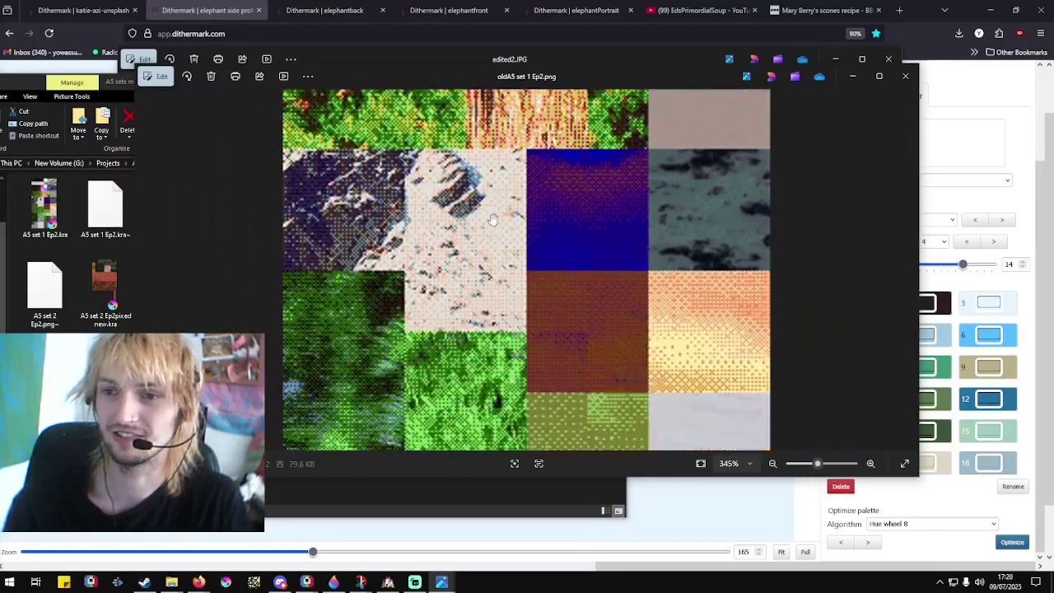
{"action": "scroll", "coordinate": [461, 227], "scroll_direction": "down", "scroll_amount": 3}
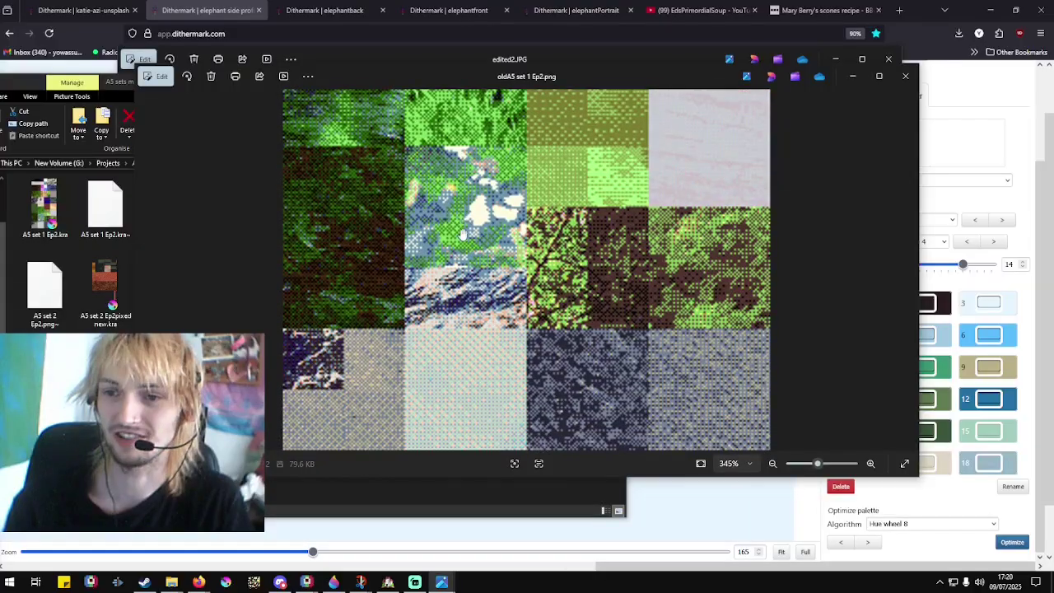
{"action": "scroll", "coordinate": [514, 315], "scroll_direction": "down", "scroll_amount": 5}
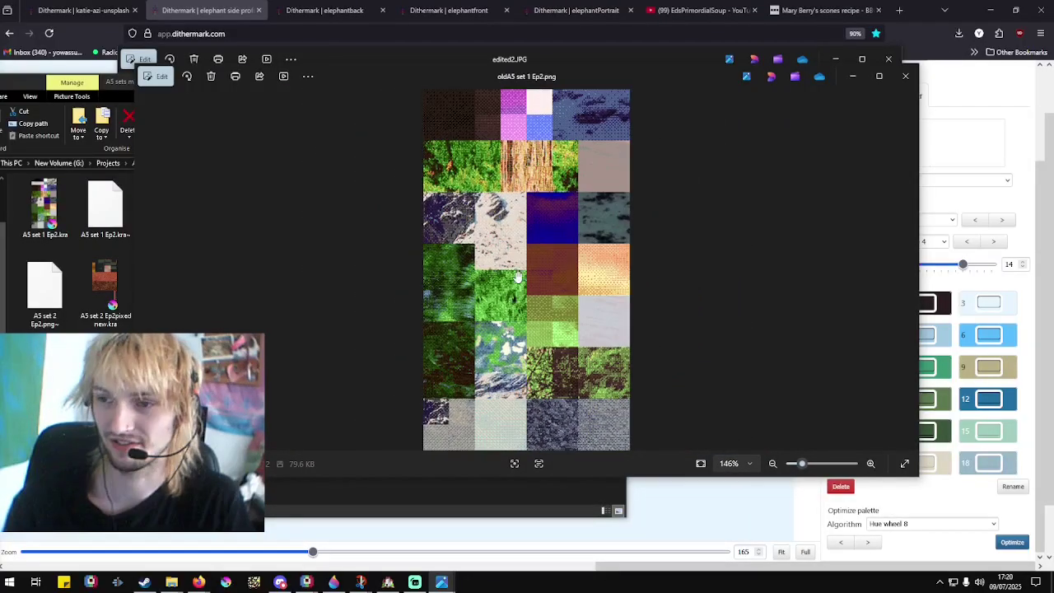
{"action": "scroll", "coordinate": [593, 251], "scroll_direction": "up", "scroll_amount": 2}
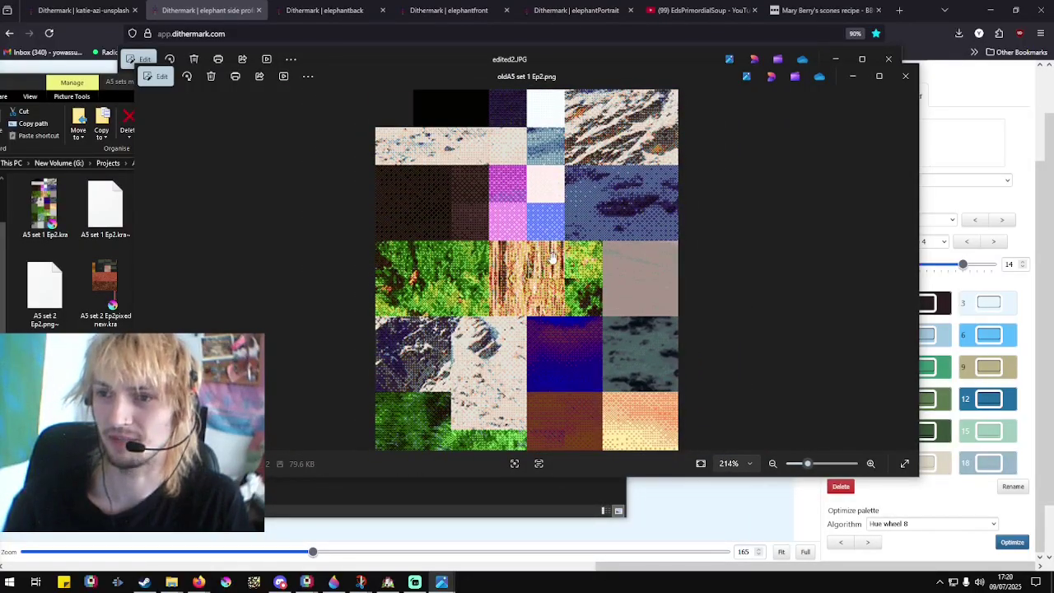
{"action": "left_click", "coordinate": [905, 76]}
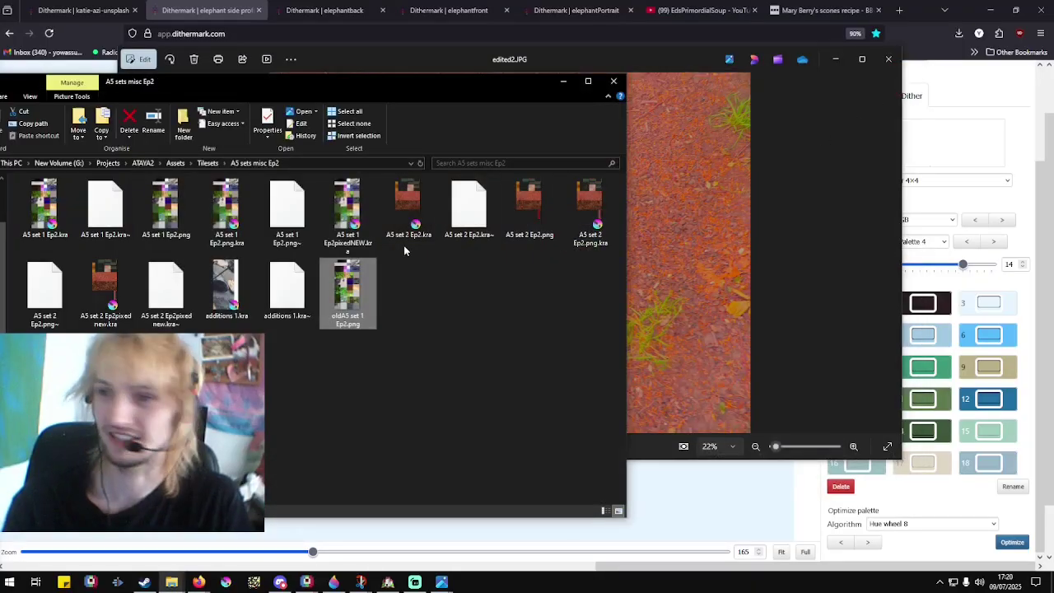
Open A5 set 2 Ep2.png and inspect its red and brown ground tiles up close.
{"action": "double_click", "coordinate": [524, 223]}
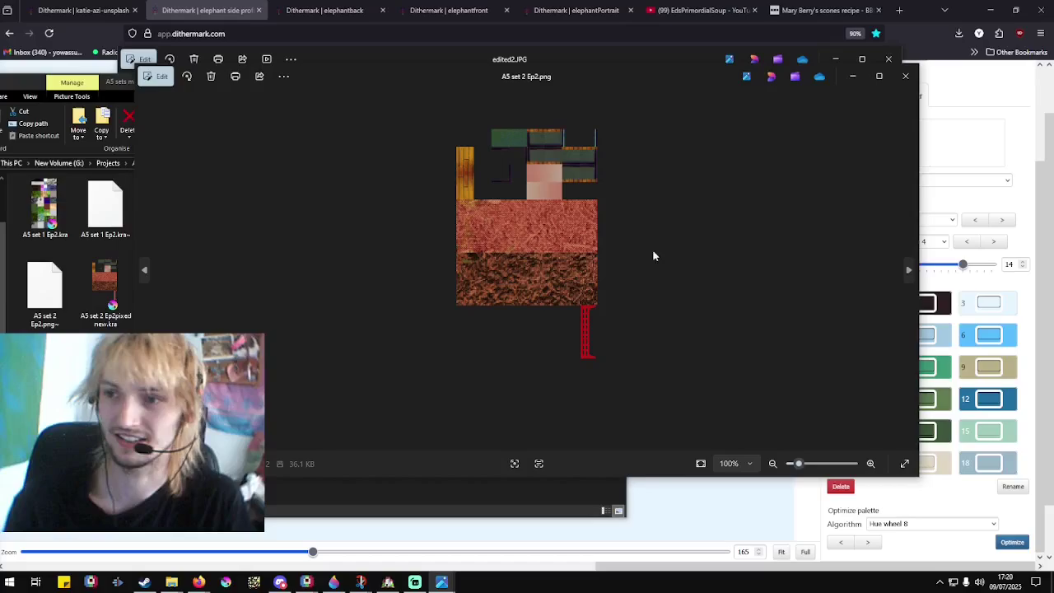
{"action": "scroll", "coordinate": [577, 246], "scroll_direction": "up", "scroll_amount": 6}
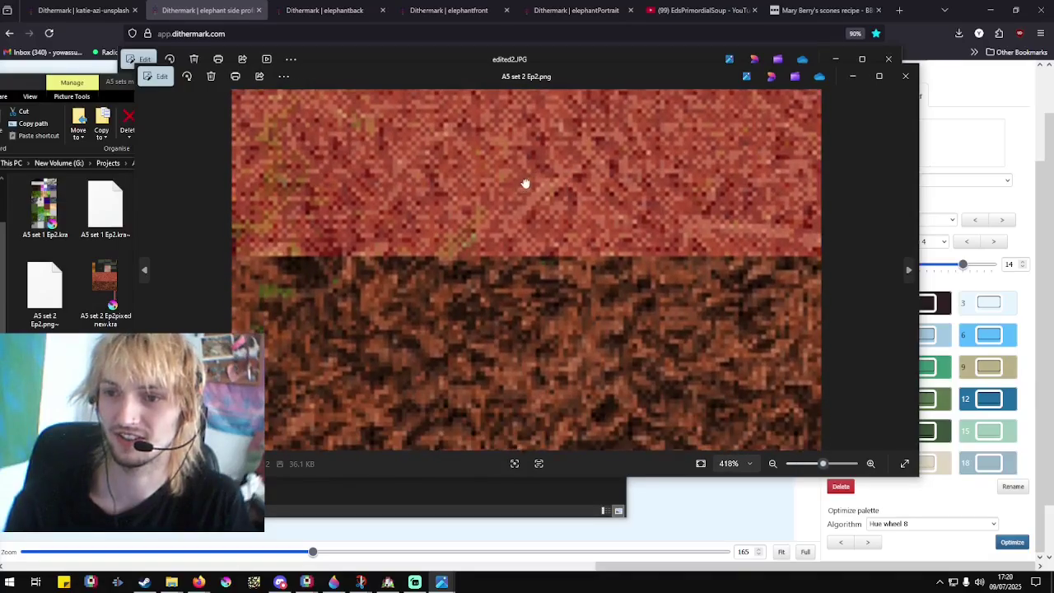
{"action": "scroll", "coordinate": [539, 236], "scroll_direction": "down", "scroll_amount": 3}
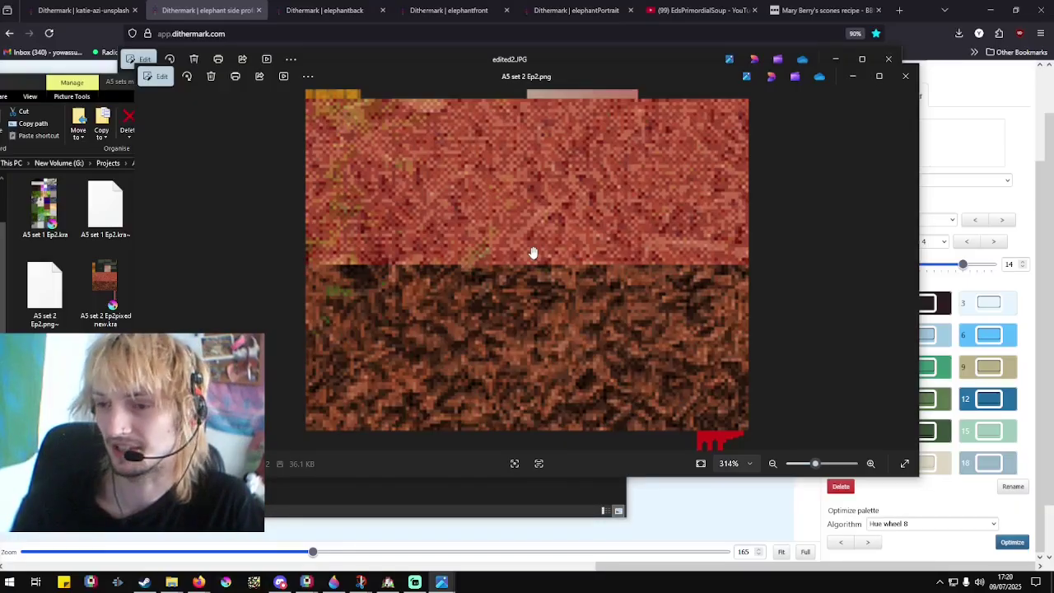
{"action": "left_click_drag", "start_coordinate": [532, 253], "coordinate": [527, 180]}
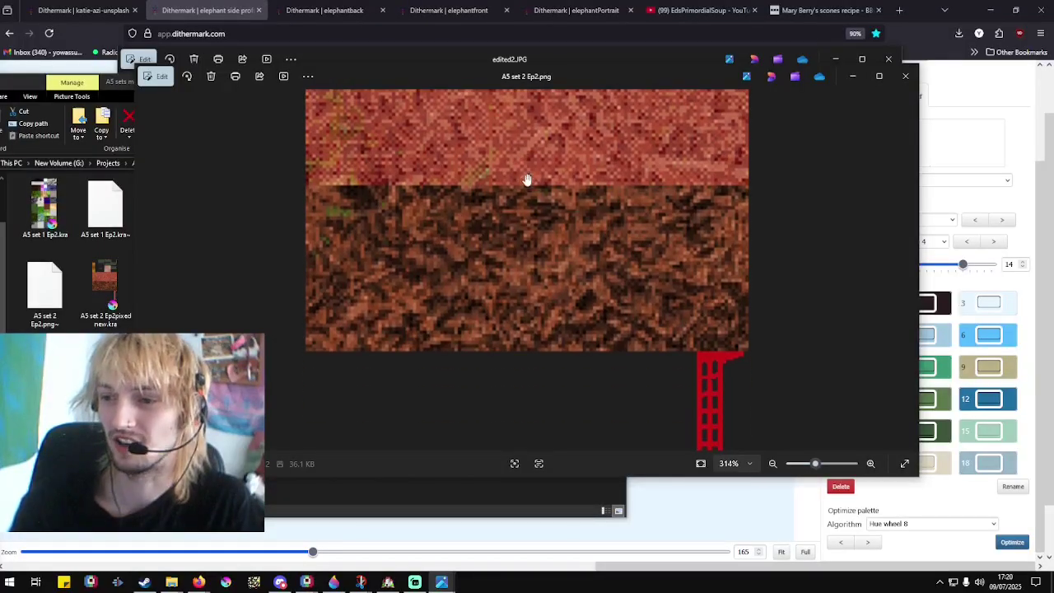
{"action": "scroll", "coordinate": [541, 268], "scroll_direction": "down", "scroll_amount": 3}
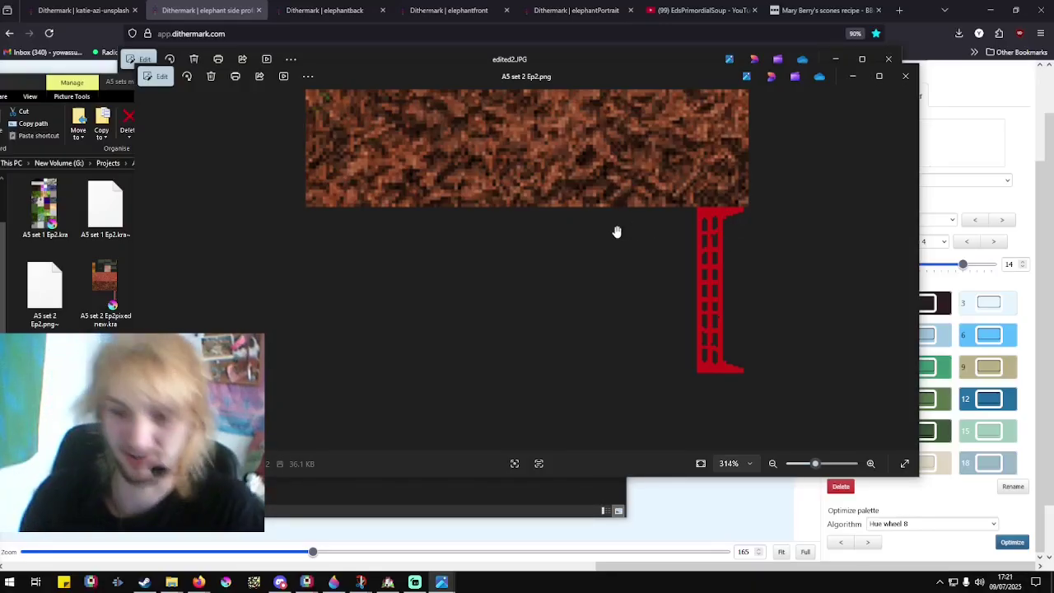
{"action": "scroll", "coordinate": [617, 232], "scroll_direction": "down", "scroll_amount": 5}
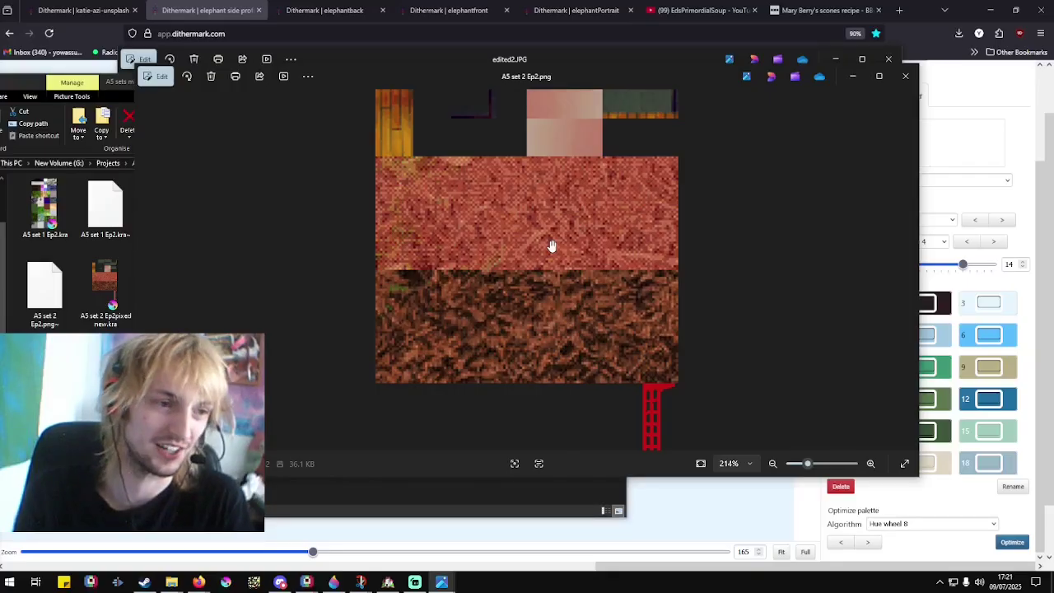
Switch to RPG Maker VX Ace, enter map editing mode on the Elephant Land map, and browse the A and B tilesets.
{"action": "left_click", "coordinate": [388, 582]}
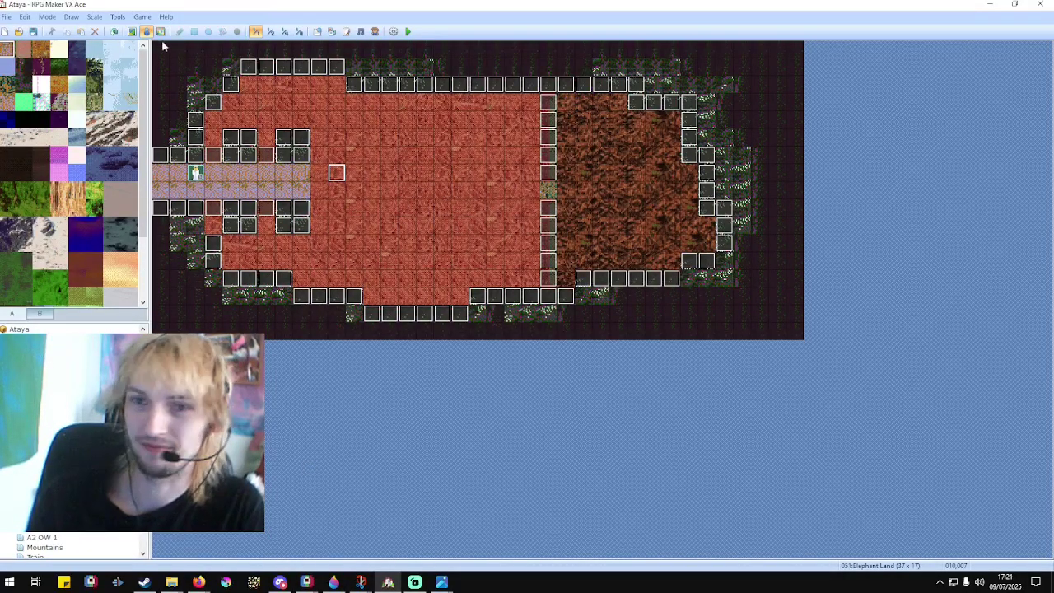
{"action": "left_click", "coordinate": [131, 32]}
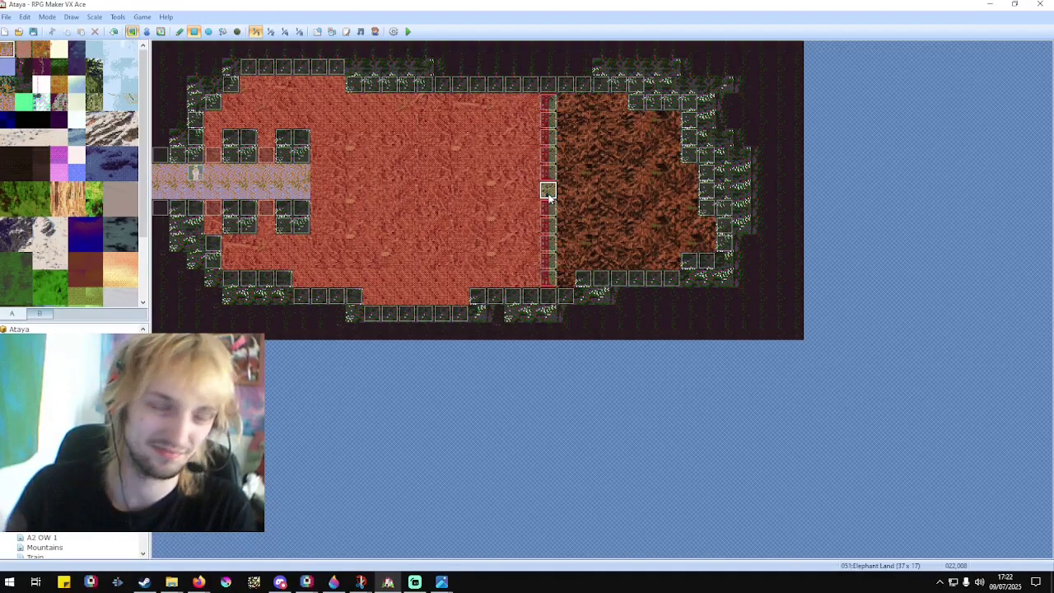
{"action": "left_click", "coordinate": [39, 315]}
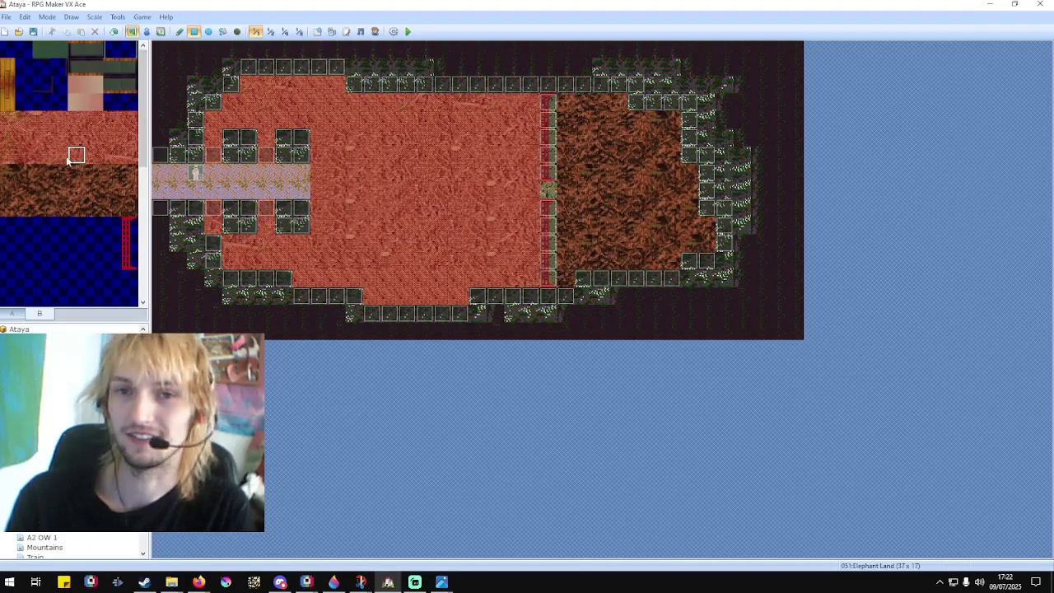
{"action": "left_click", "coordinate": [71, 138]}
{"action": "scroll", "coordinate": [51, 170], "scroll_direction": "down", "scroll_amount": 3}
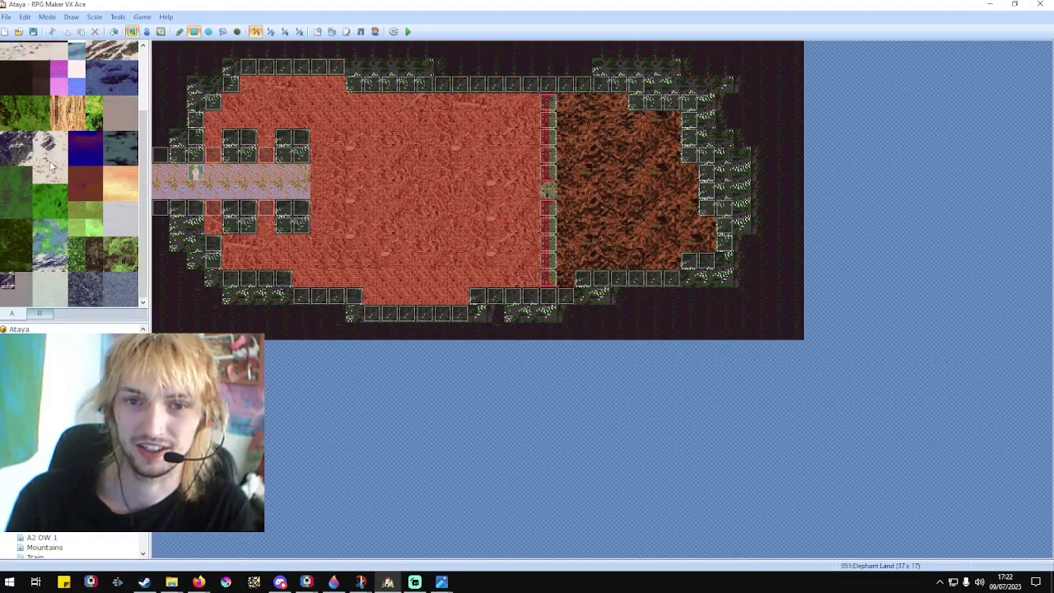
{"action": "scroll", "coordinate": [57, 171], "scroll_direction": "up", "scroll_amount": 1}
{"action": "scroll", "coordinate": [58, 172], "scroll_direction": "down", "scroll_amount": 3}
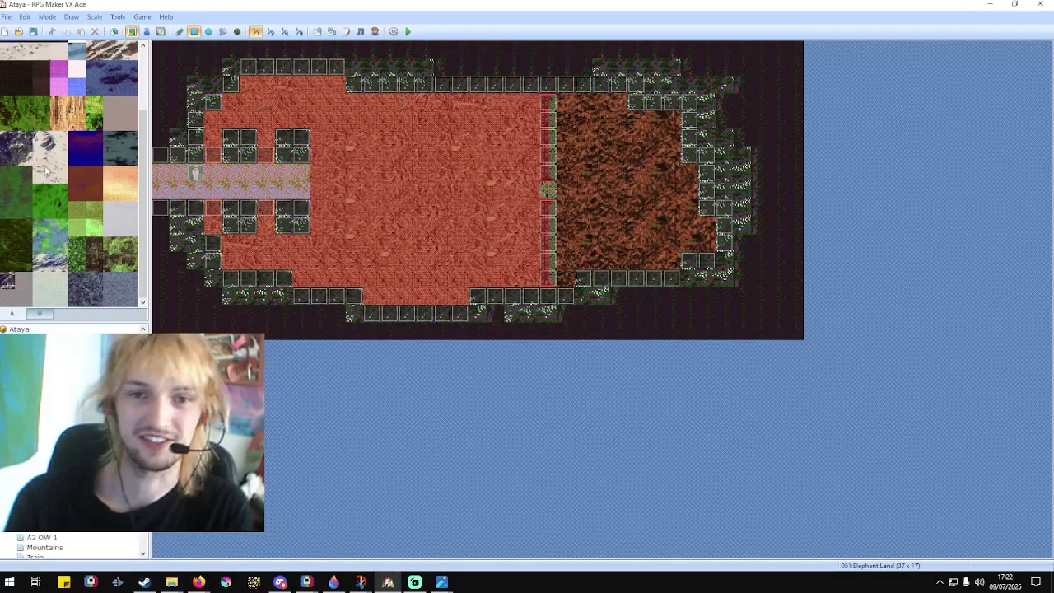
Paint a few pale stone tiles onto the dark area at the map's lower-left corner.
{"action": "left_click", "coordinate": [48, 172]}
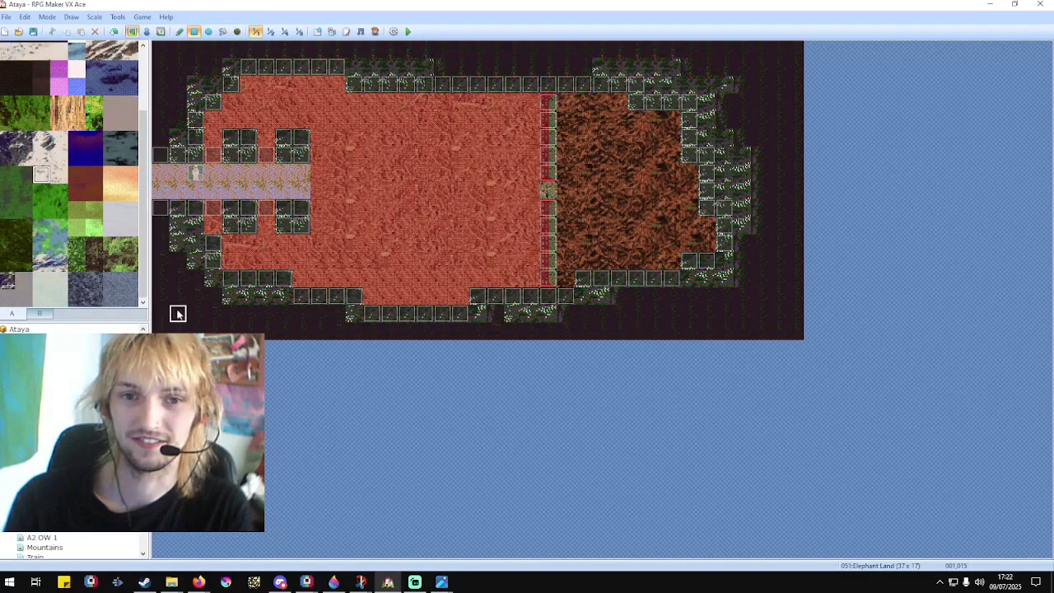
{"action": "left_click", "coordinate": [49, 174]}
{"action": "left_click_drag", "start_coordinate": [221, 330], "coordinate": [257, 330]}
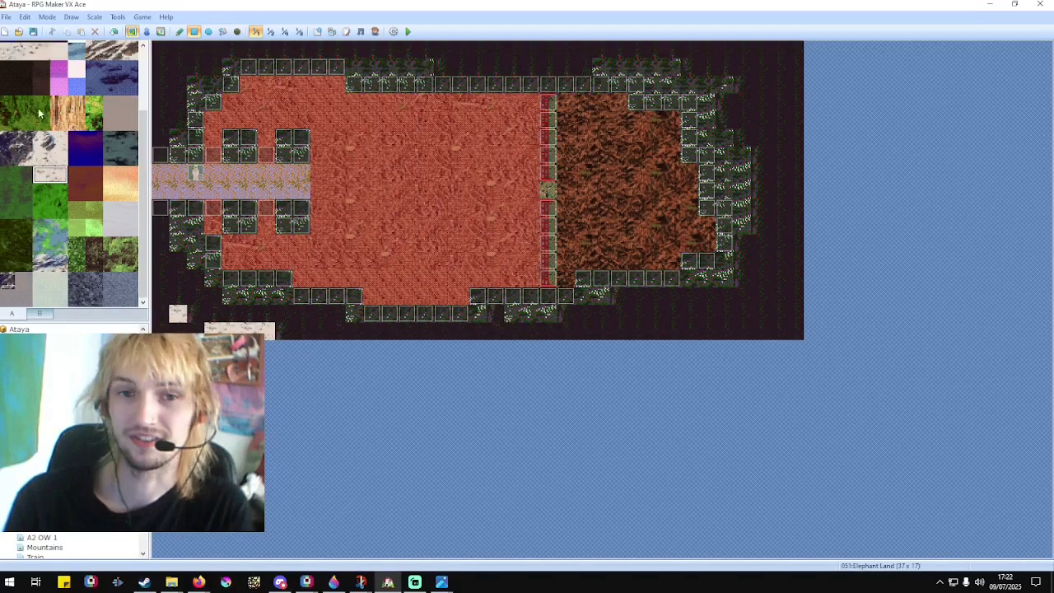
Paint over the pale stone tiles at the map's lower-left corner with the dark ground tile from tileset A.
{"action": "left_click", "coordinate": [33, 317]}
{"action": "left_click", "coordinate": [16, 313]}
{"action": "left_click", "coordinate": [39, 313]}
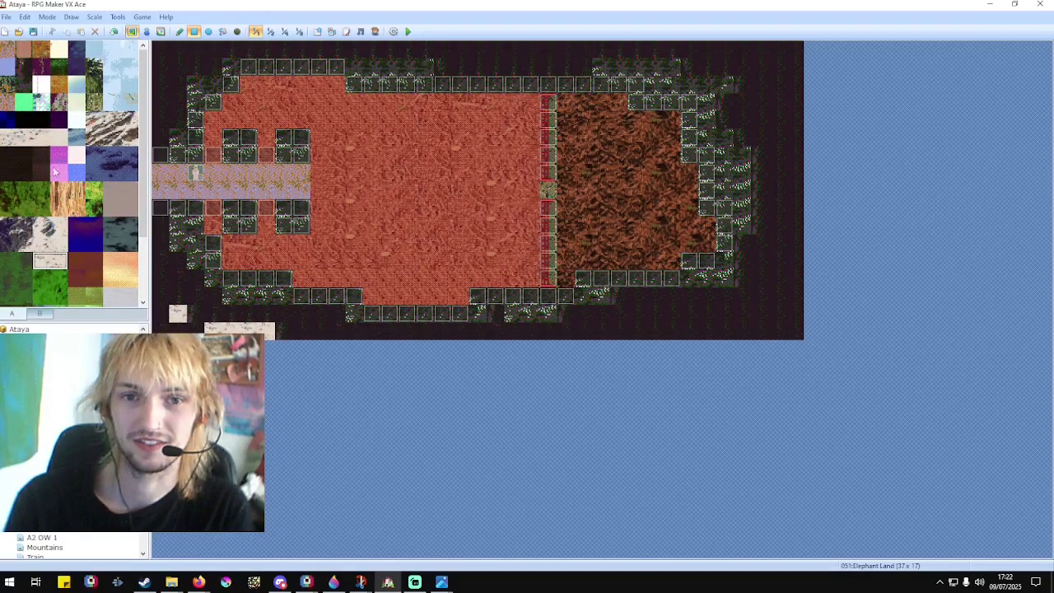
{"action": "left_click", "coordinate": [23, 66]}
{"action": "mouse_move", "coordinate": [238, 328]}
{"action": "left_mouse_down"}
{"action": "mouse_move", "coordinate": [200, 333]}
{"action": "mouse_move", "coordinate": [176, 313]}
{"action": "left_mouse_up"}
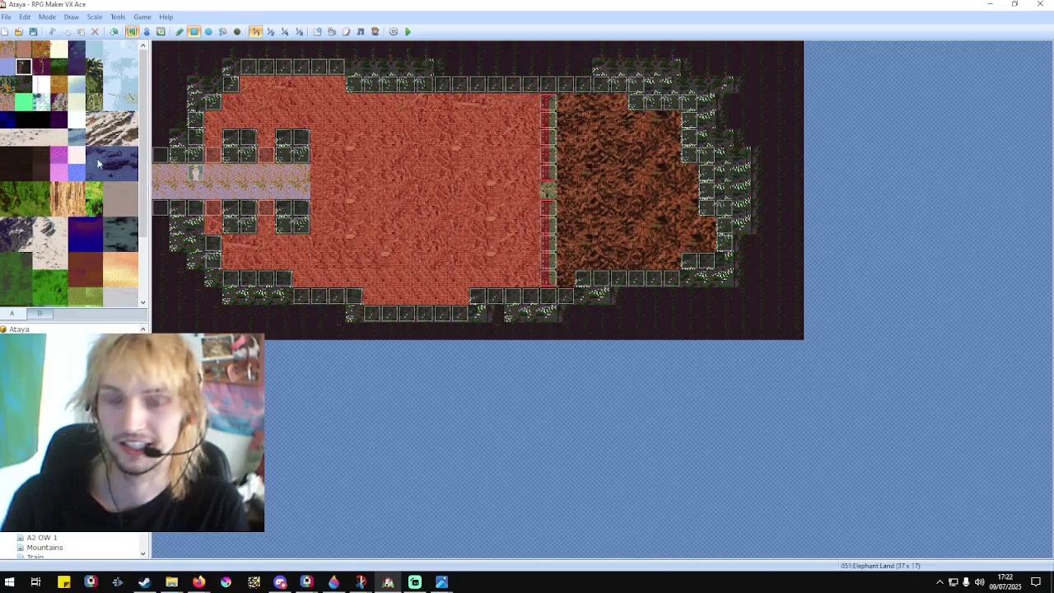
Display tileset B with the red and brown ground tiles, and put the map into event editing mode.
{"action": "scroll", "coordinate": [66, 201], "scroll_direction": "down", "scroll_amount": 3}
{"action": "left_click", "coordinate": [41, 315]}
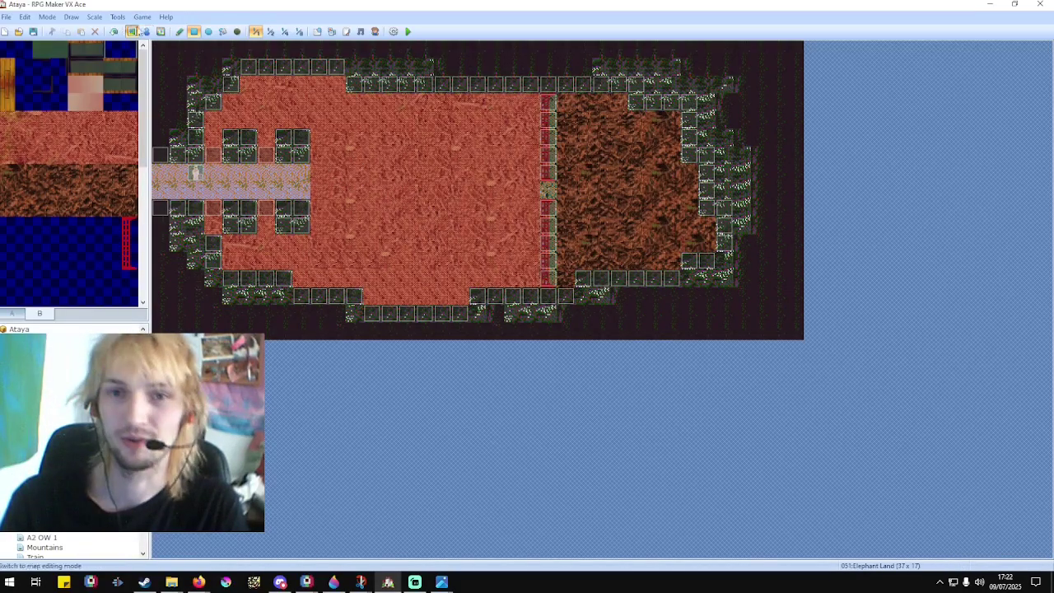
{"action": "left_click", "coordinate": [160, 32]}
{"action": "left_click", "coordinate": [146, 31]}
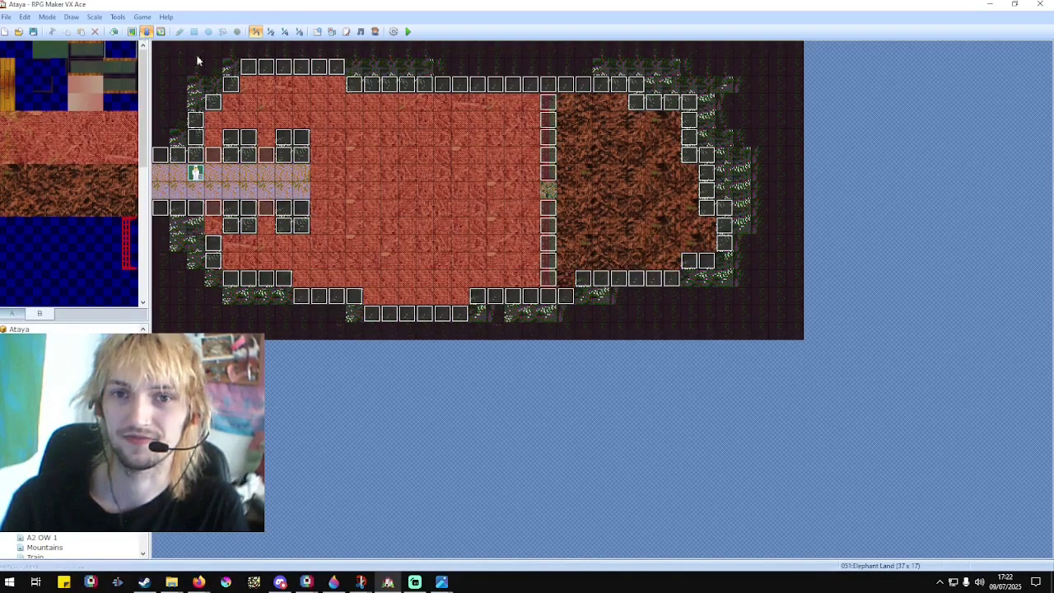
Select the event tiles one by one along the map's upper-left border to examine the wall outline.
{"action": "left_click", "coordinate": [281, 70]}
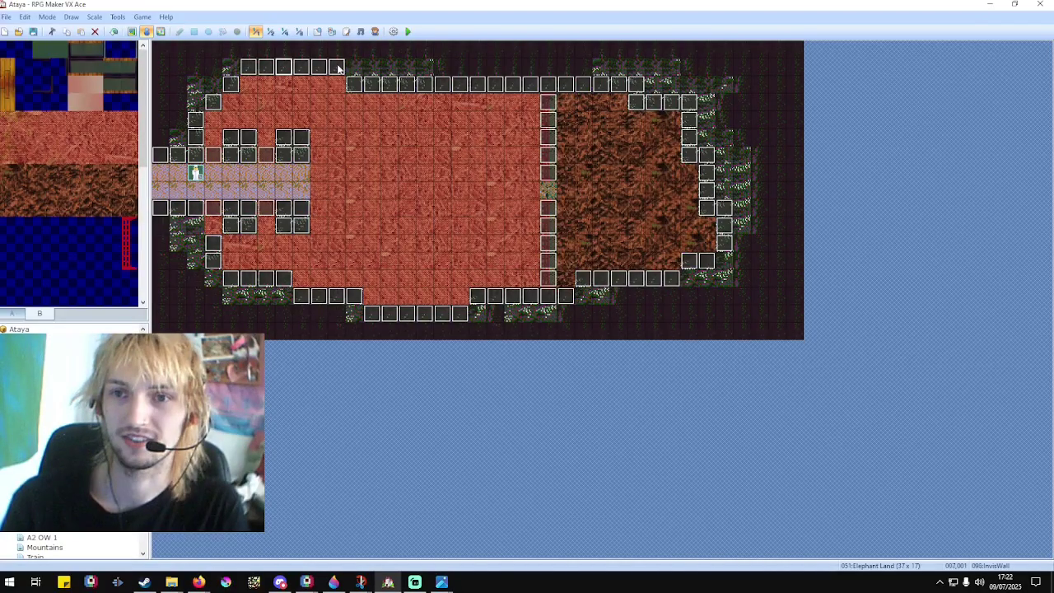
{"action": "left_click", "coordinate": [317, 70]}
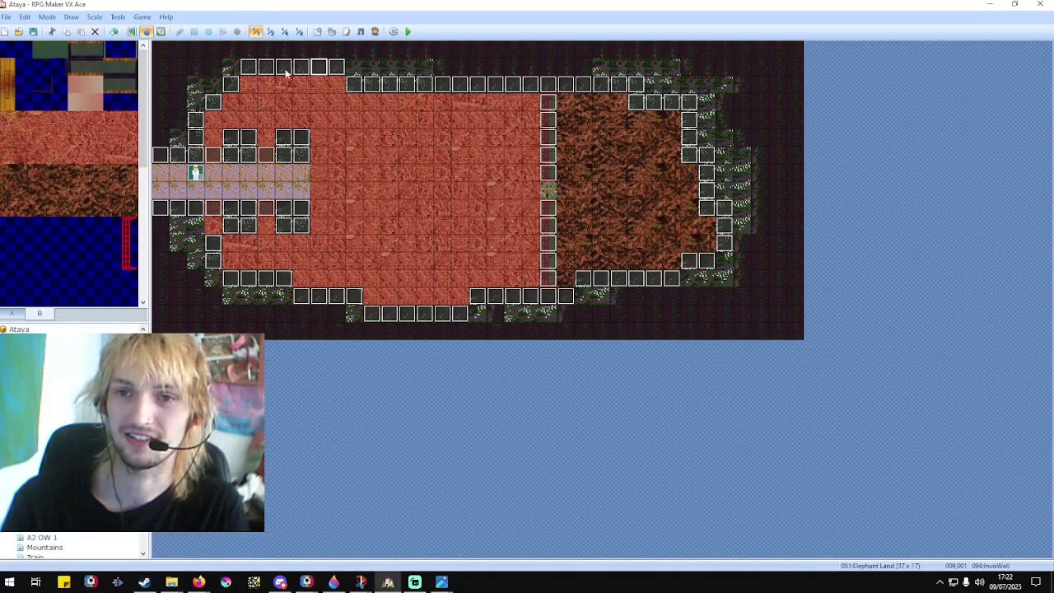
{"action": "left_click", "coordinate": [286, 73]}
{"action": "left_click", "coordinate": [268, 72]}
{"action": "left_click", "coordinate": [250, 72]}
{"action": "left_click", "coordinate": [236, 87]}
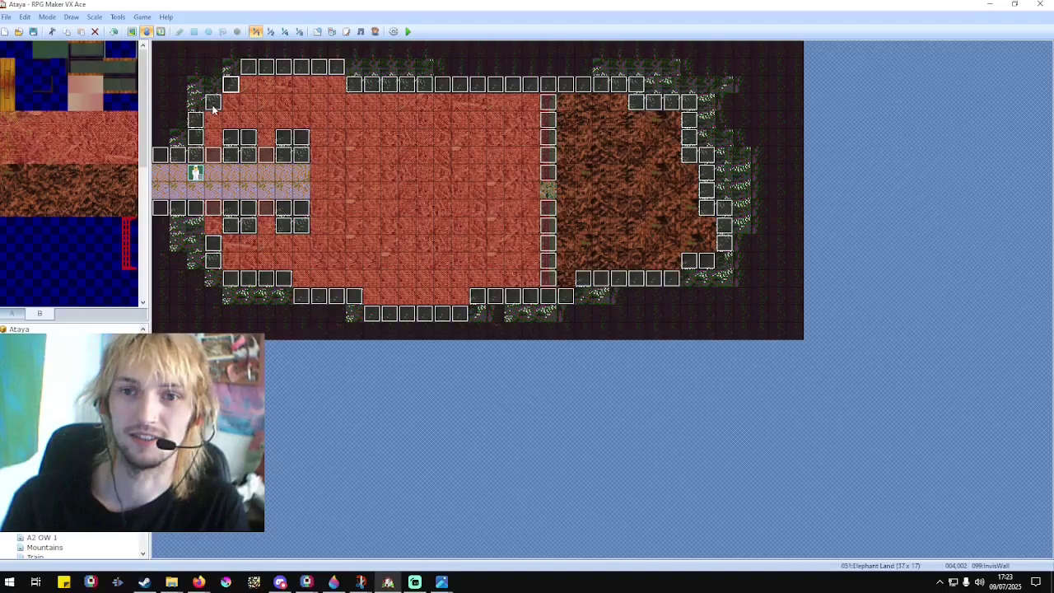
{"action": "left_click", "coordinate": [212, 105]}
{"action": "left_click", "coordinate": [196, 122]}
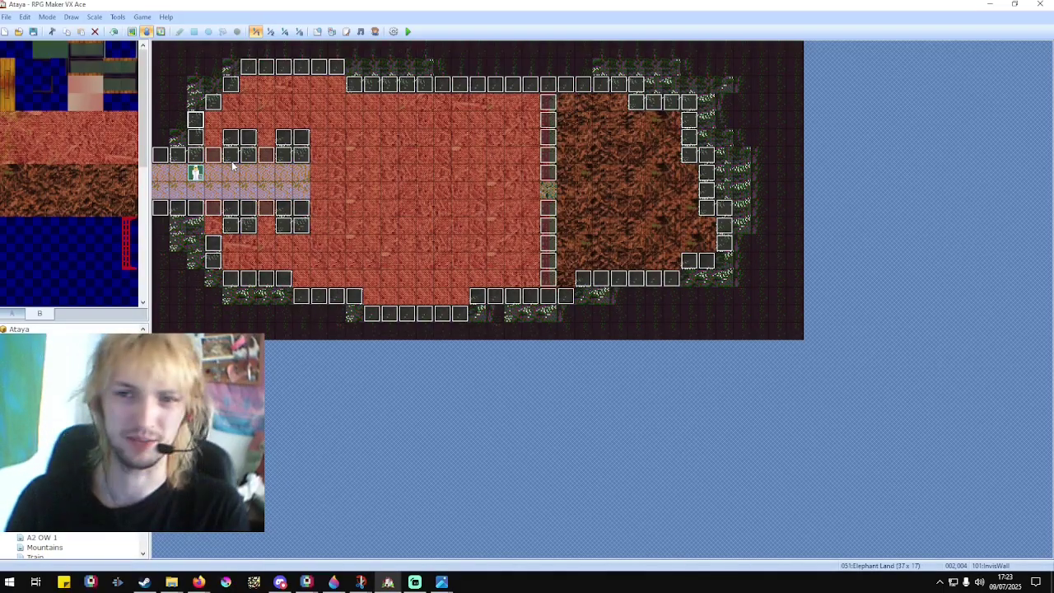
Inspect the settings and empty contents of the InvisWall event beside the path's upper edge, then close it without changes.
{"action": "right_click", "coordinate": [303, 160]}
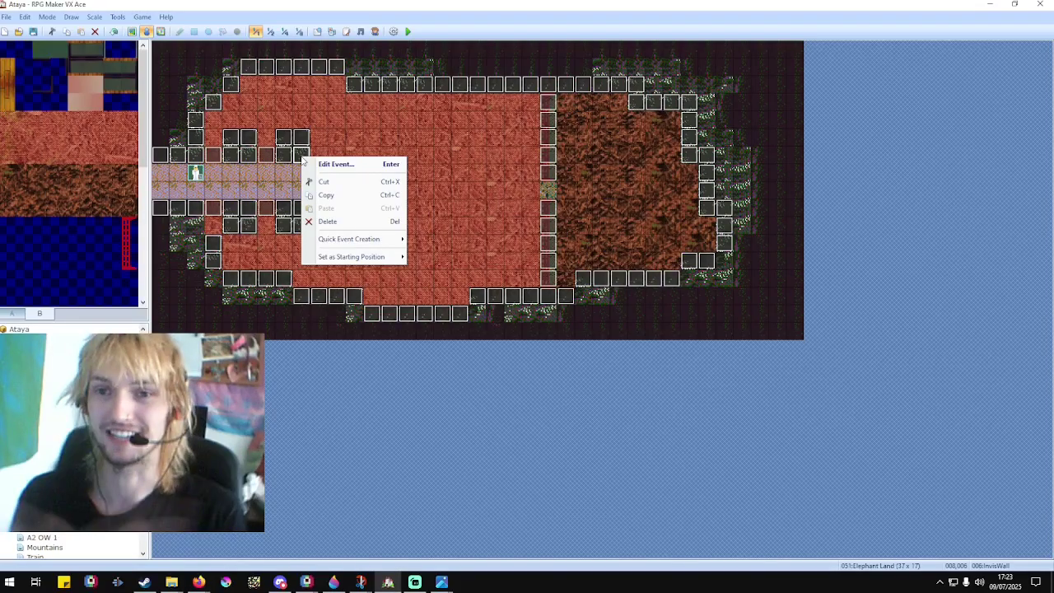
{"action": "right_click", "coordinate": [302, 139]}
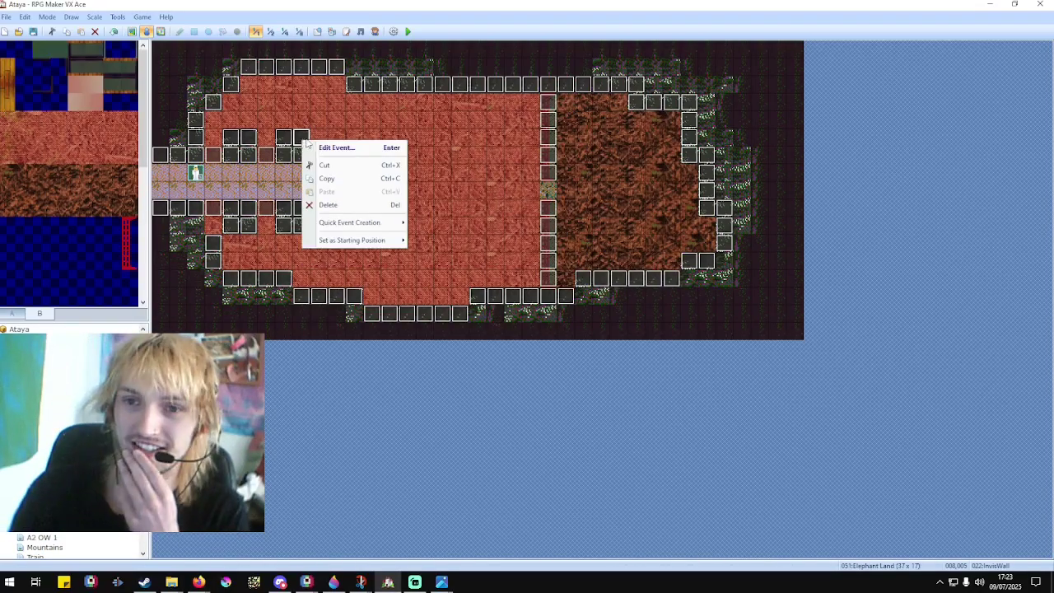
{"action": "left_click", "coordinate": [326, 151]}
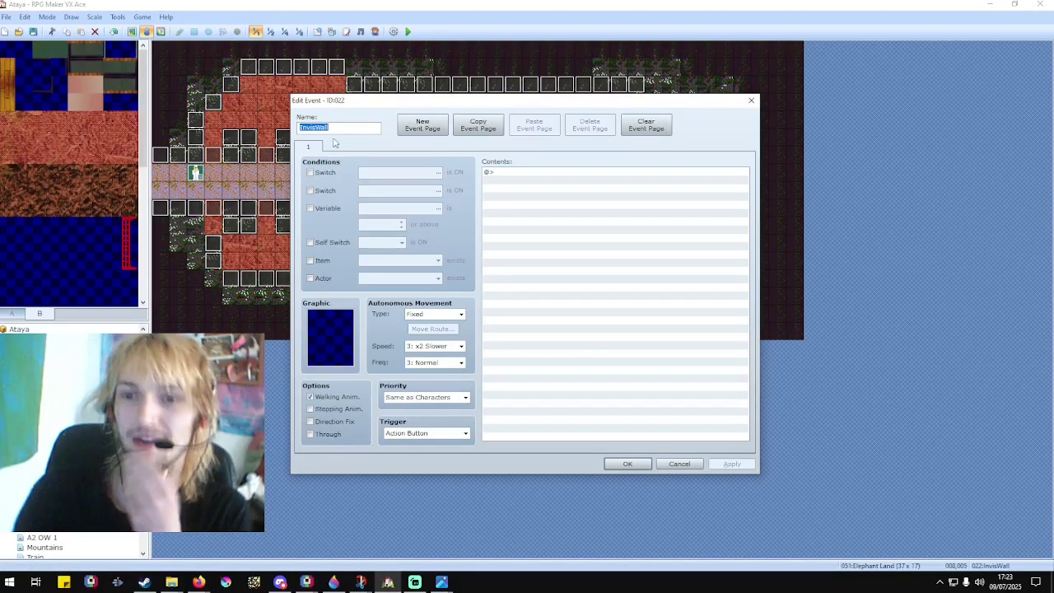
{"action": "left_click", "coordinate": [335, 128]}
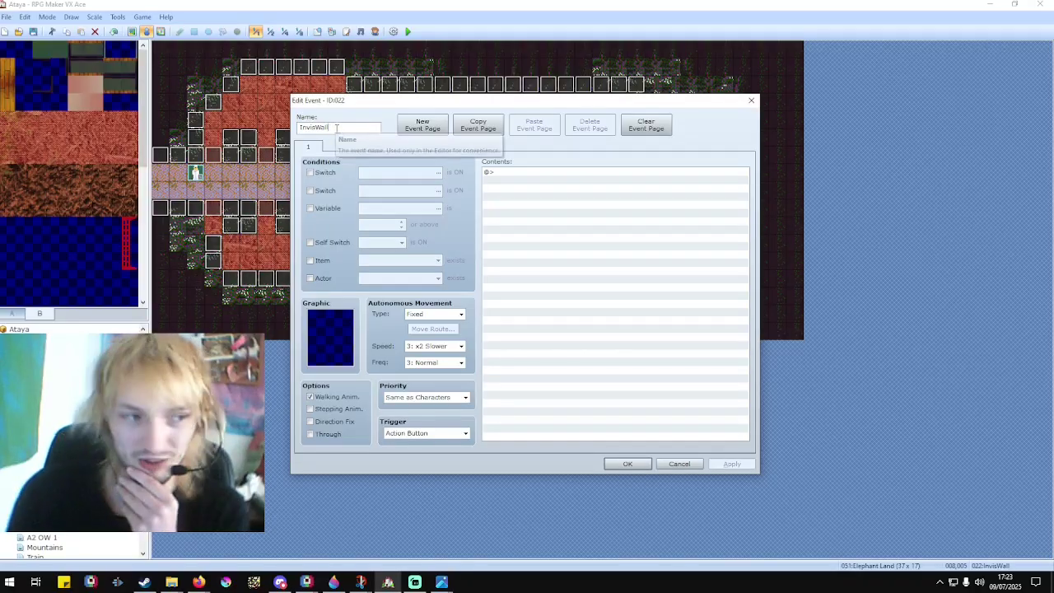
{"action": "left_click_drag", "start_coordinate": [334, 127], "coordinate": [291, 130]}
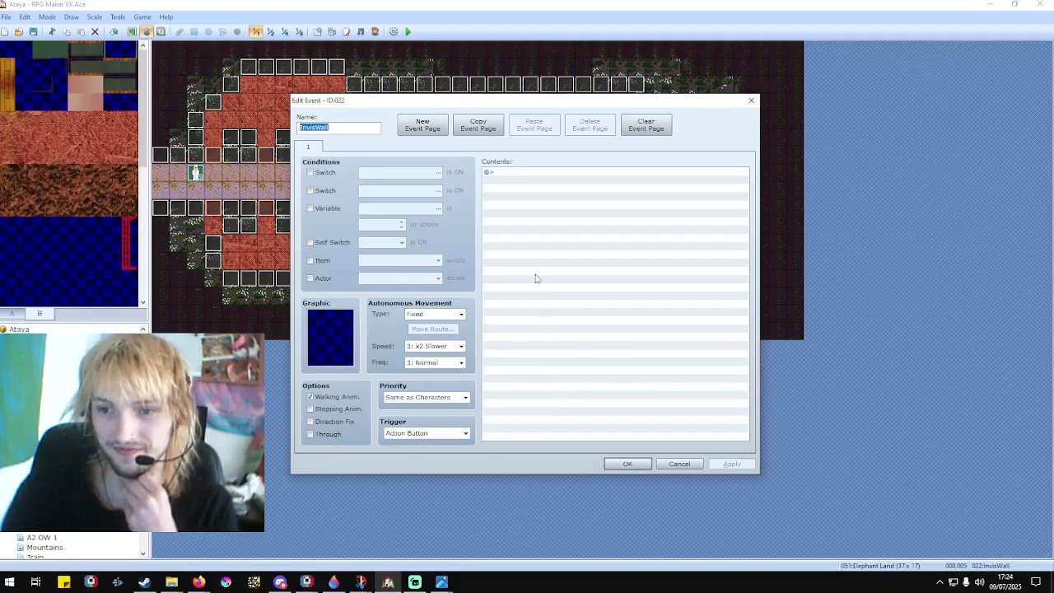
{"action": "left_click", "coordinate": [508, 174]}
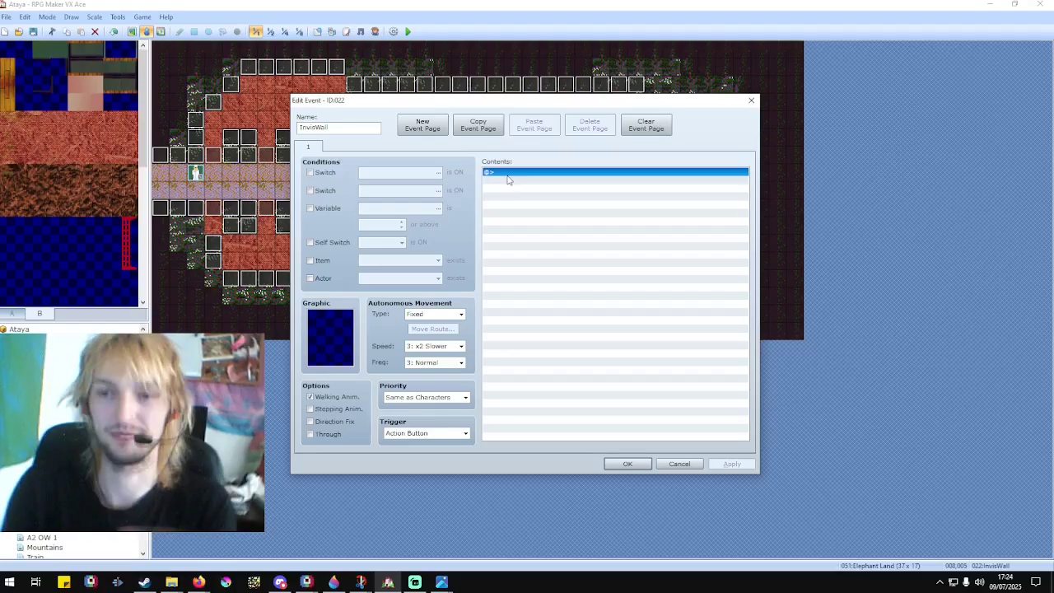
{"action": "left_click", "coordinate": [694, 467]}
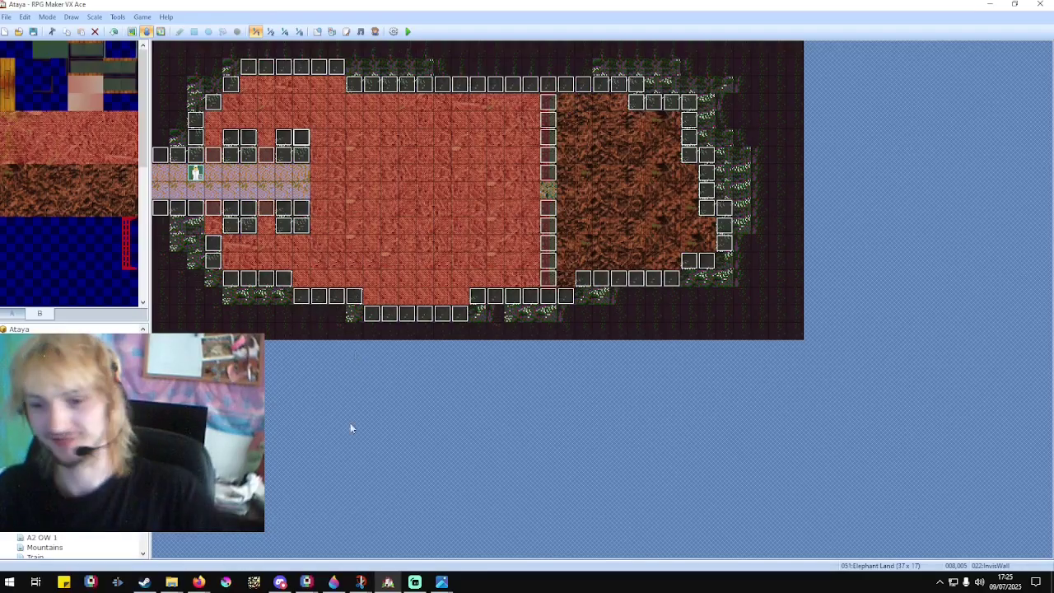
Switch to the Pixelorama window with the x4Enemie-type project and view its car and crow sprite sheet.
{"action": "mouse_move", "coordinate": [312, 586]}
{"action": "left_click", "coordinate": [317, 527]}
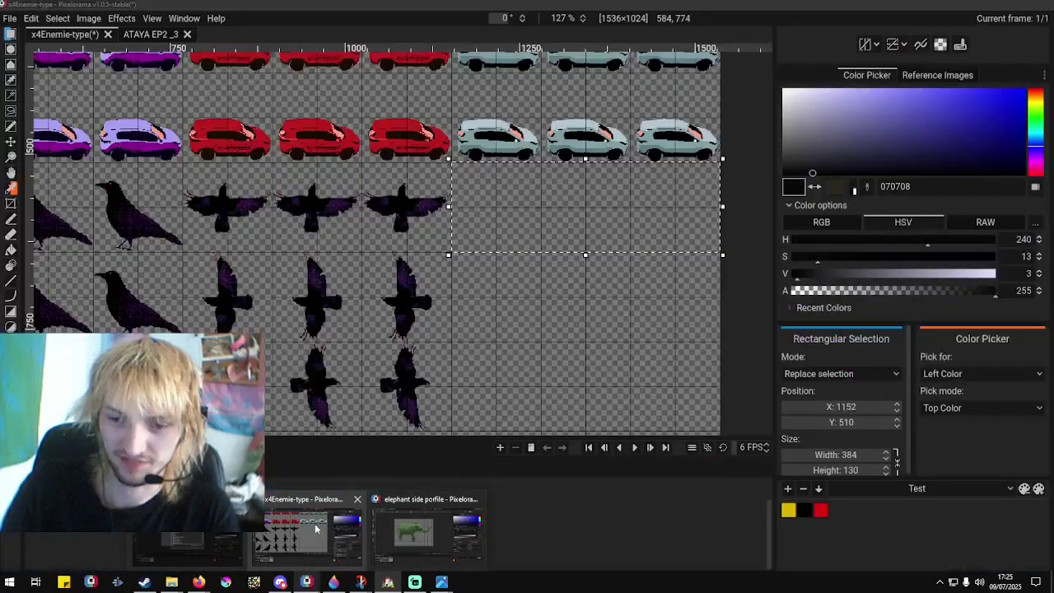
{"action": "scroll", "coordinate": [482, 295], "scroll_direction": "down", "scroll_amount": 4}
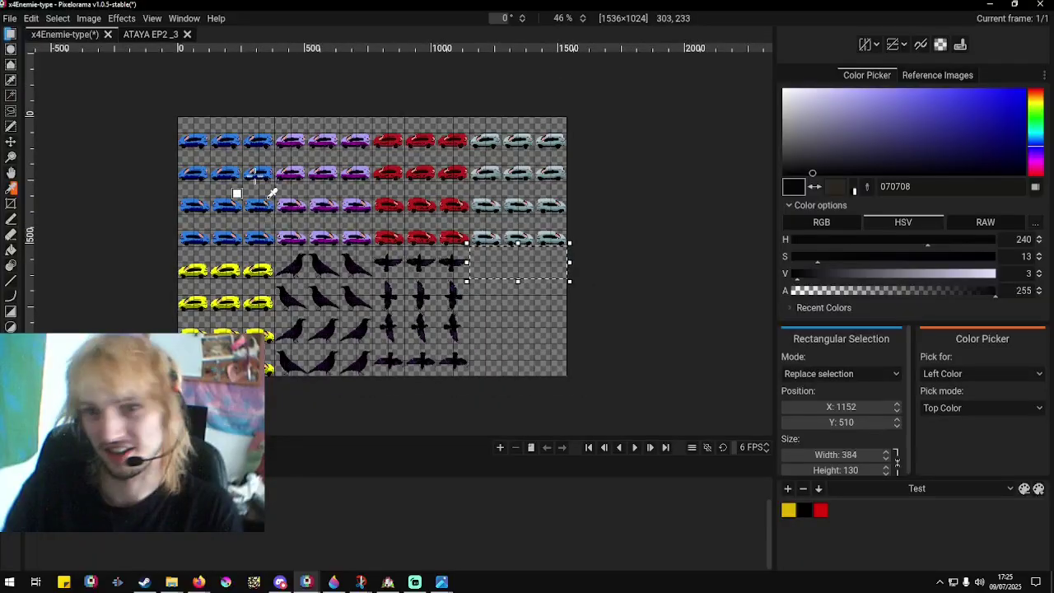
{"action": "scroll", "coordinate": [239, 176], "scroll_direction": "up", "scroll_amount": 1}
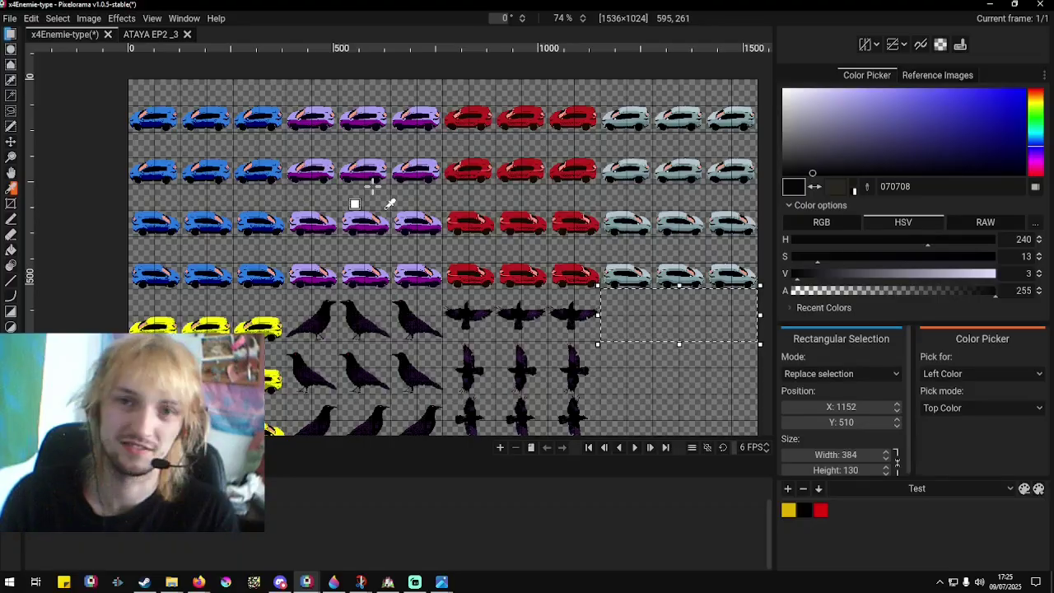
{"action": "left_click", "coordinate": [10, 18]}
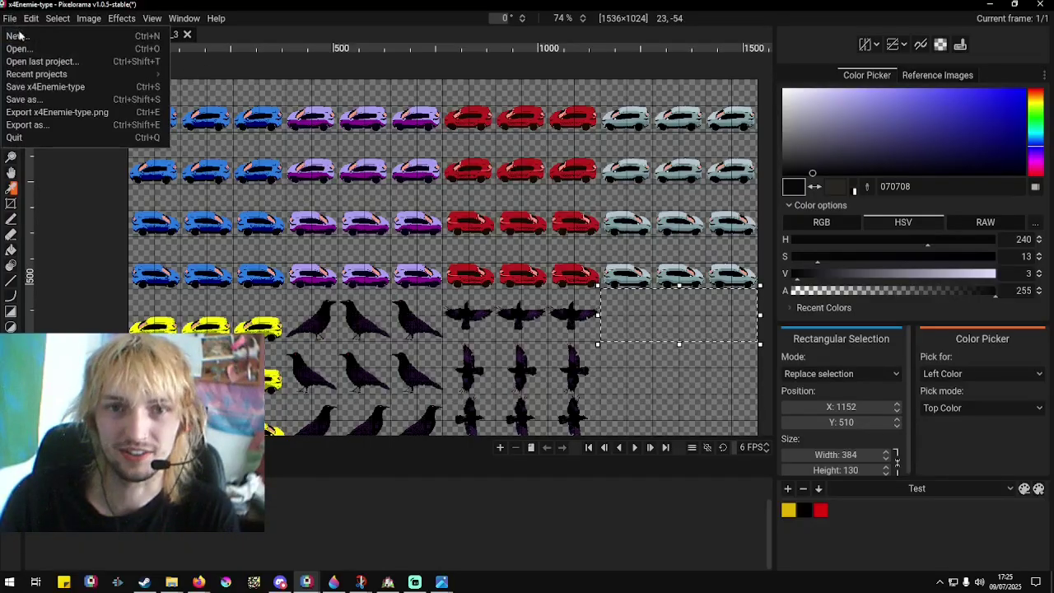
{"action": "left_click", "coordinate": [29, 51]}
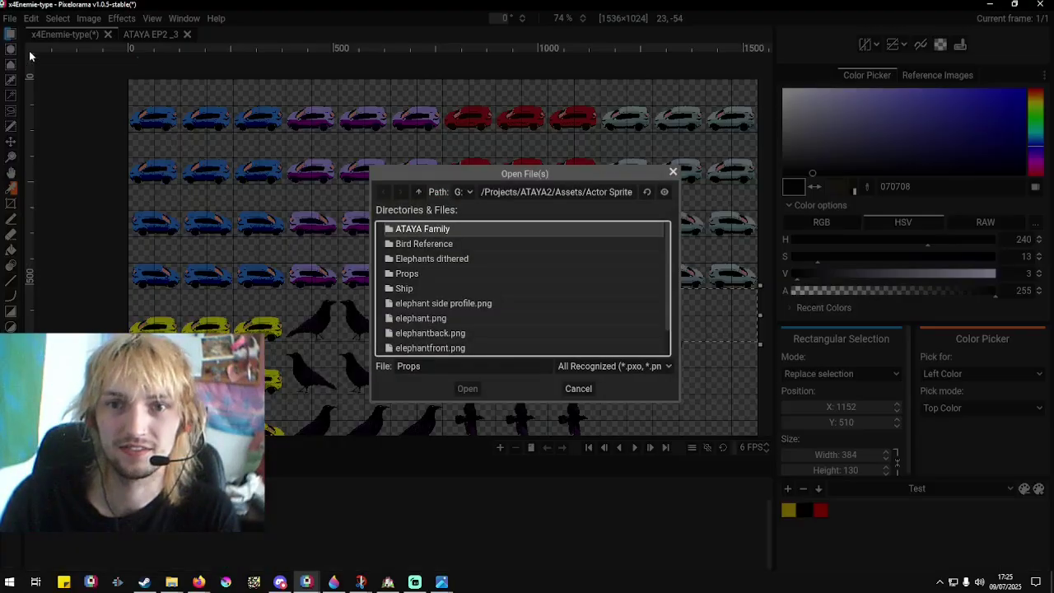
{"action": "left_click", "coordinate": [582, 392]}
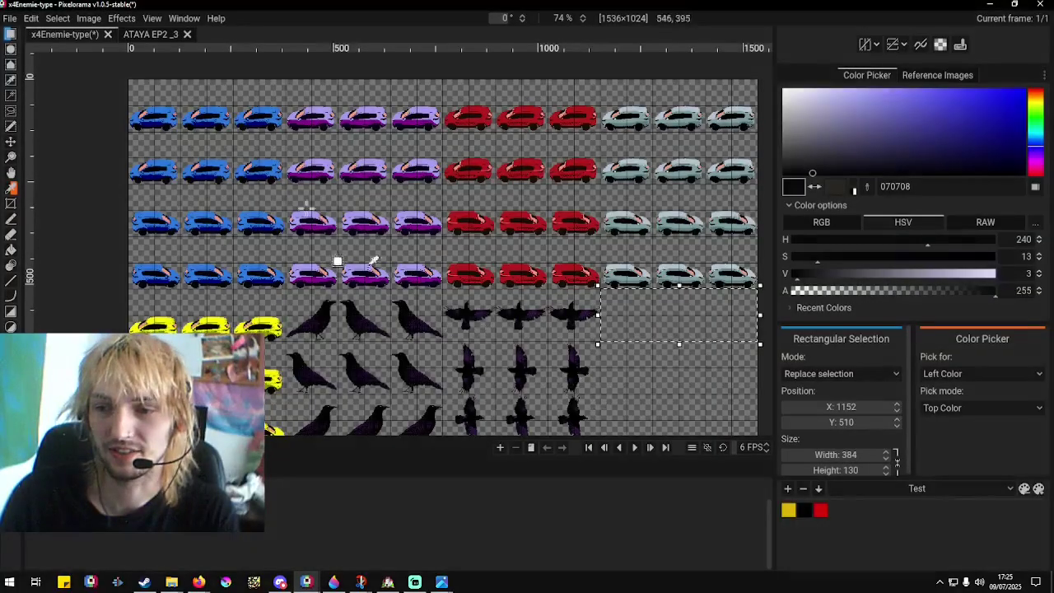
Create a new blank project 384 px wide and 192 px high with a transparent background.
{"action": "left_click", "coordinate": [9, 19]}
{"action": "left_click", "coordinate": [16, 36]}
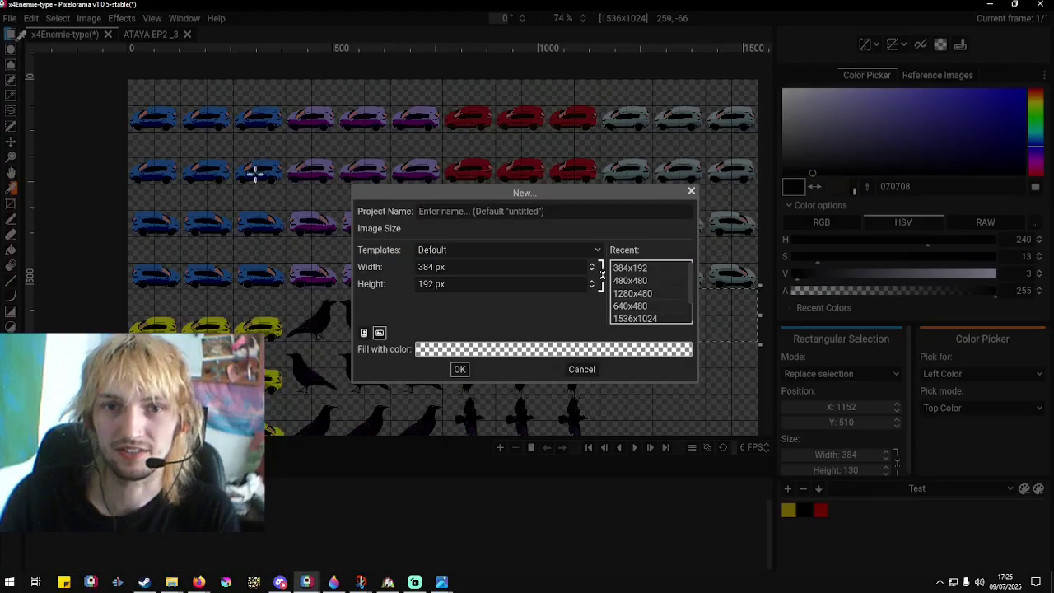
{"action": "left_click", "coordinate": [460, 370]}
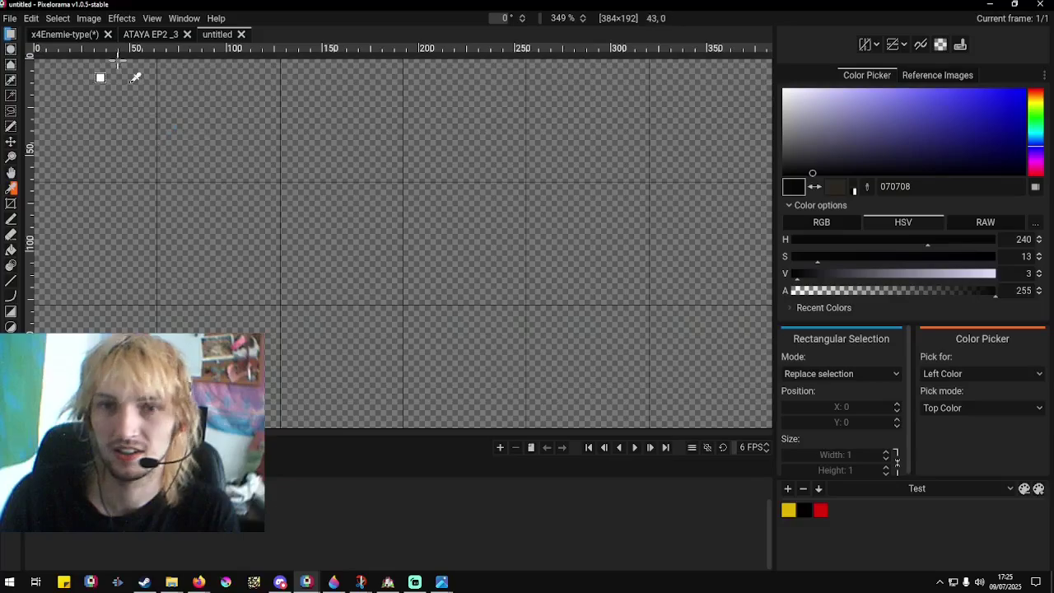
Open the sprite sheet ATAYAEp2_01.pxo from the ATAYA Family folder inside the Actor Sprites assets.
{"action": "left_click", "coordinate": [12, 18]}
{"action": "left_click", "coordinate": [20, 49]}
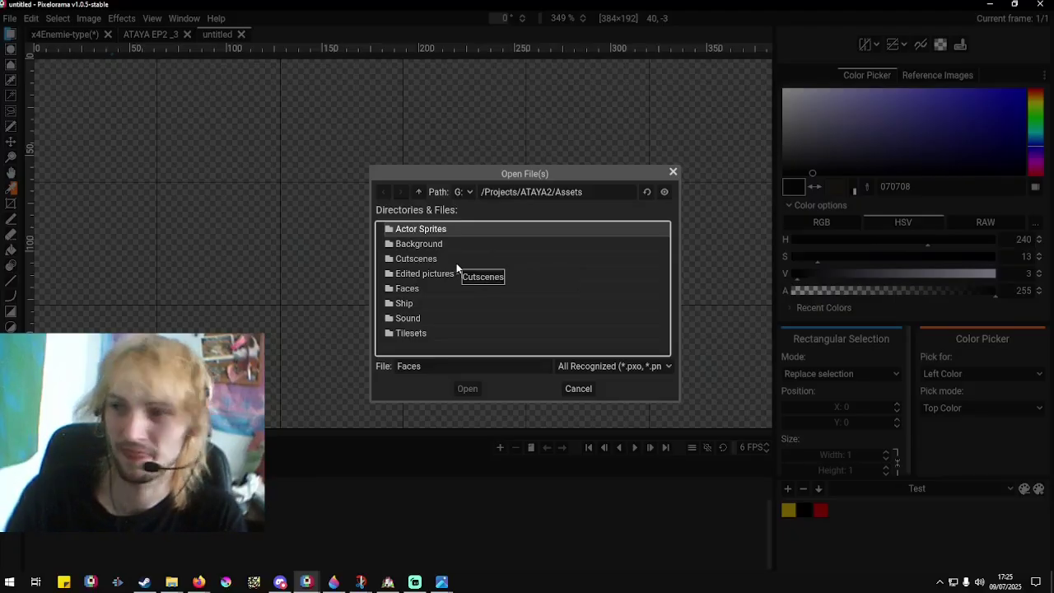
{"action": "left_click", "coordinate": [459, 264]}
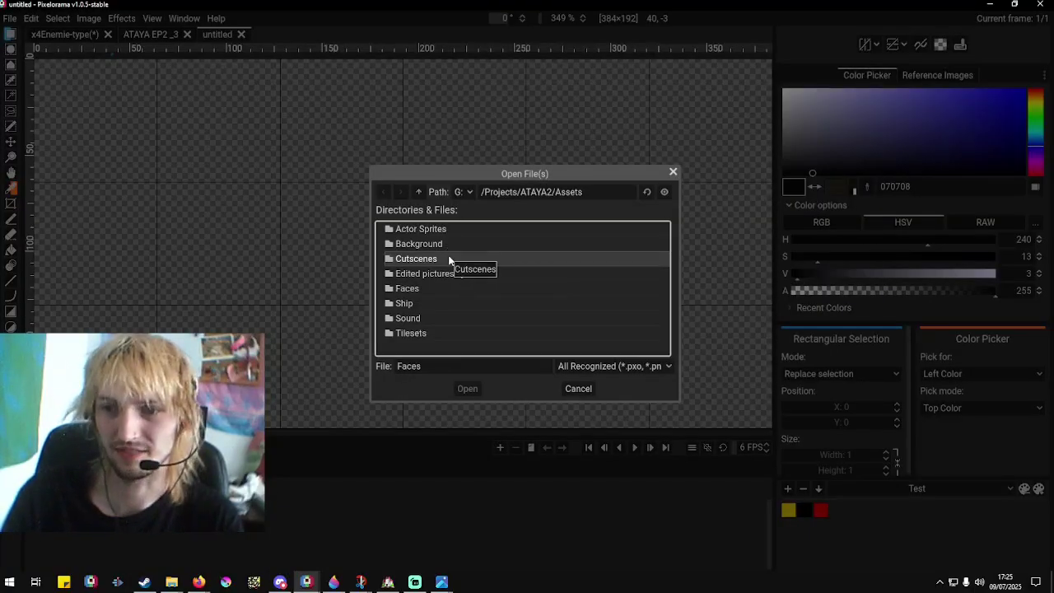
{"action": "double_click", "coordinate": [445, 230]}
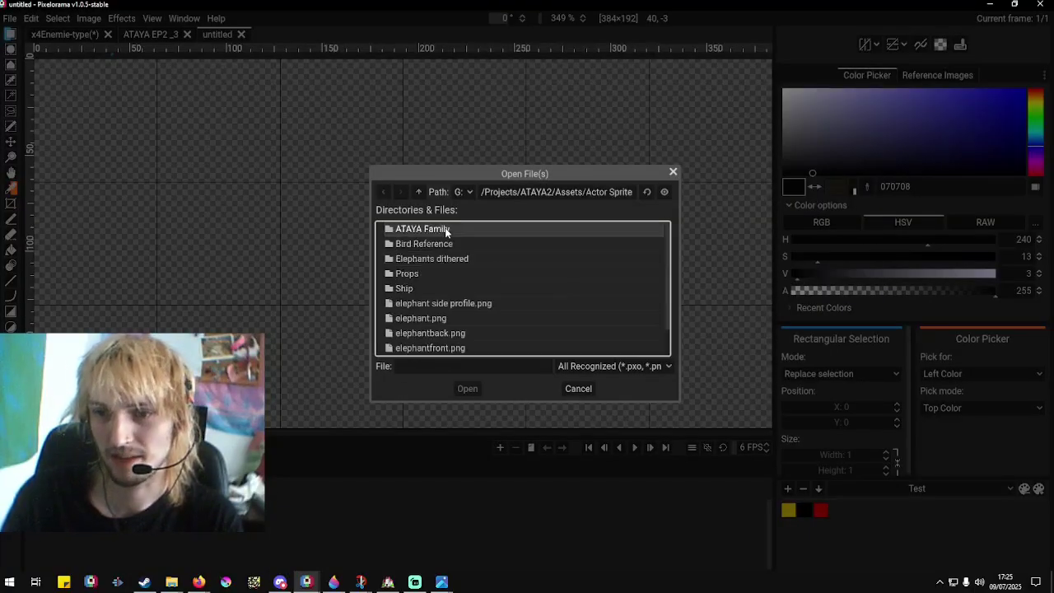
{"action": "double_click", "coordinate": [449, 228]}
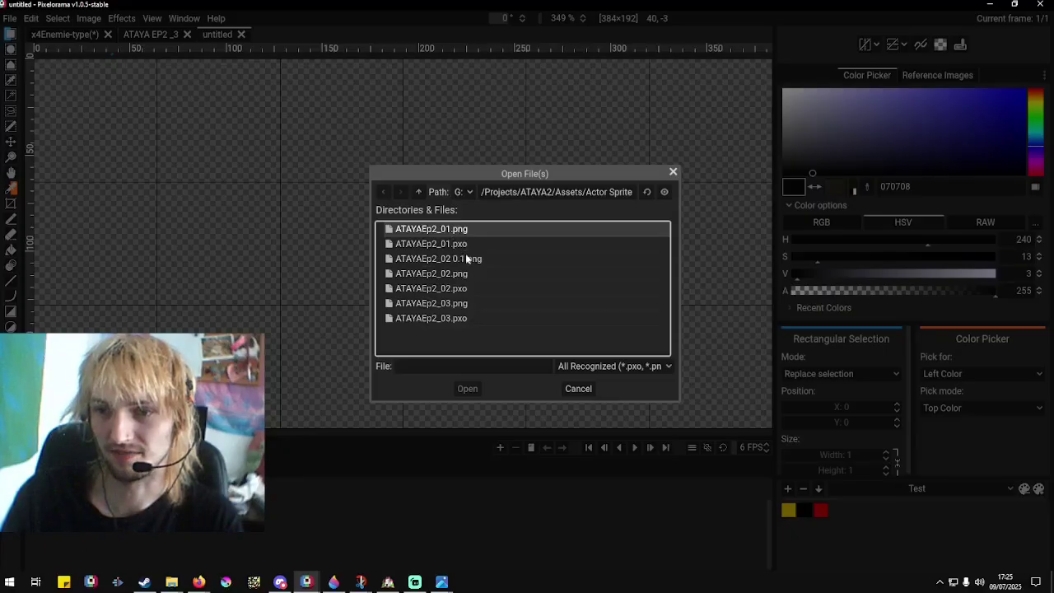
{"action": "left_click", "coordinate": [468, 246]}
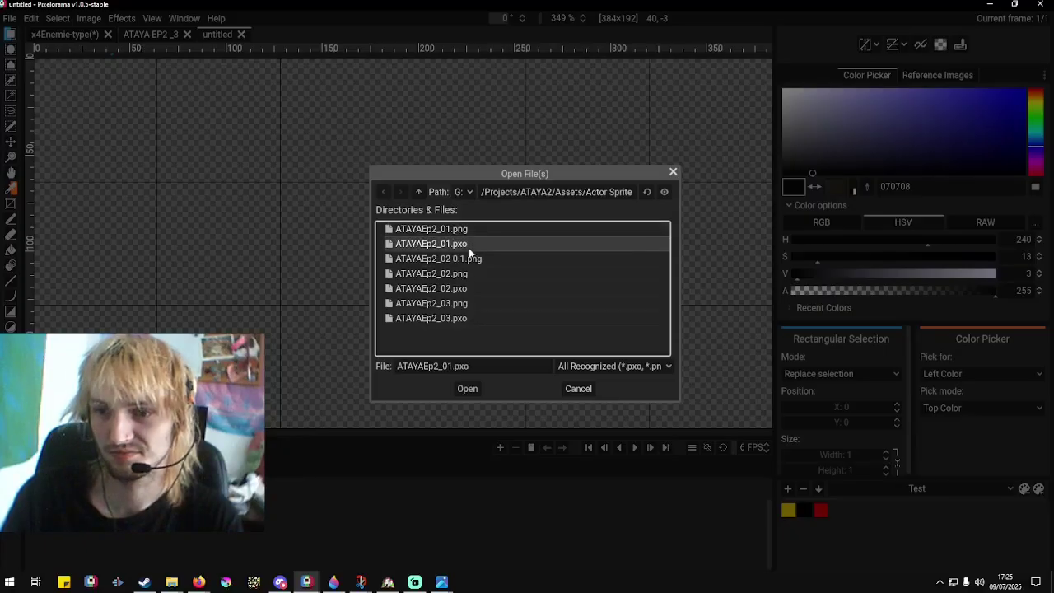
{"action": "left_click", "coordinate": [468, 389]}
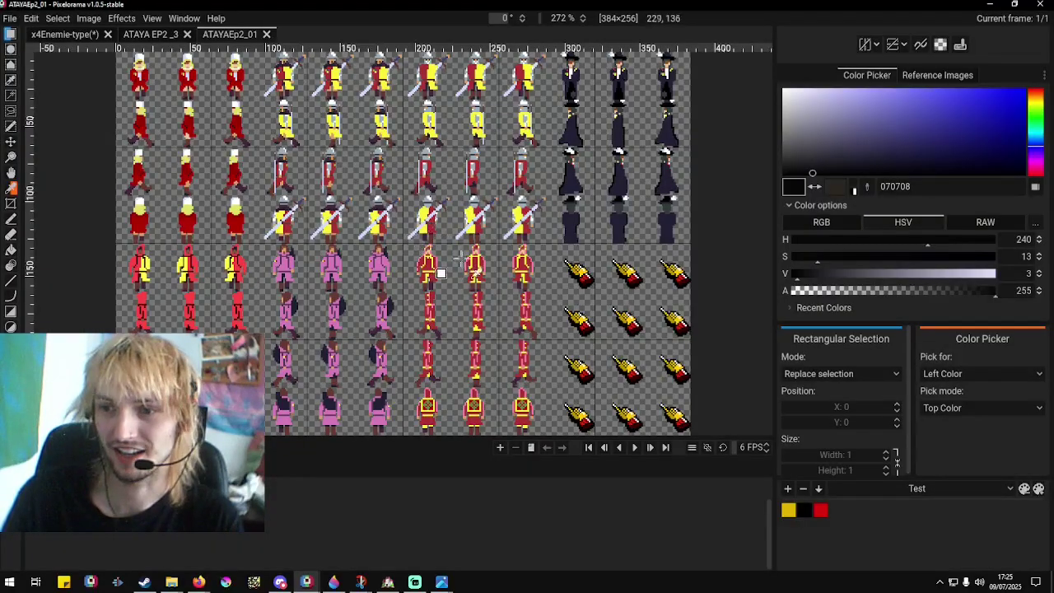
Examine the pixel details and walking poses of the red-coated, white-hatted character in the sheet's upper-left corner.
{"action": "scroll", "coordinate": [259, 205], "scroll_direction": "up", "scroll_amount": 3}
{"action": "scroll", "coordinate": [259, 206], "scroll_direction": "down", "scroll_amount": 3}
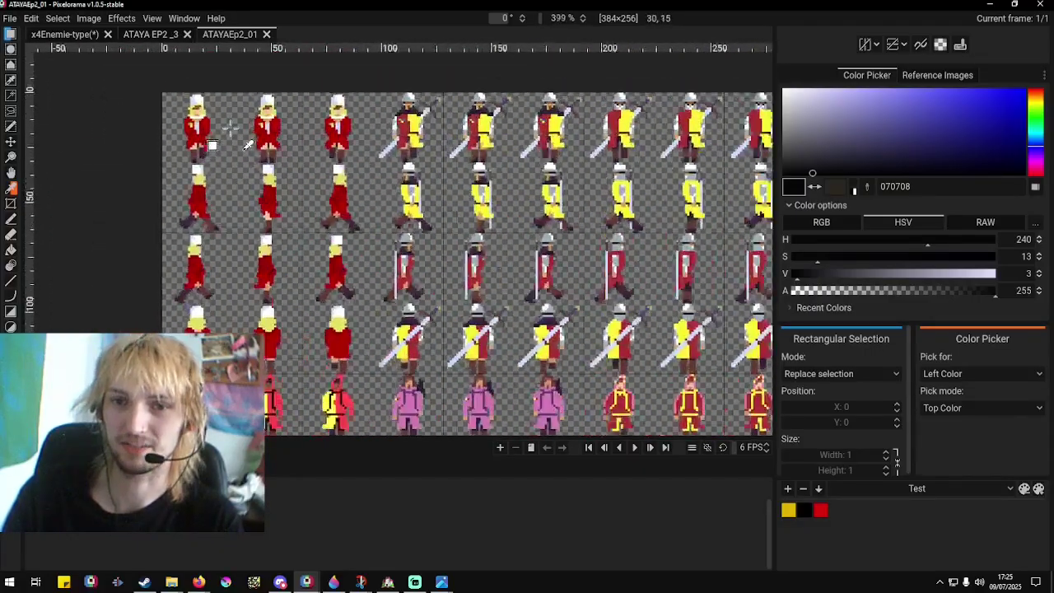
{"action": "scroll", "coordinate": [248, 145], "scroll_direction": "up", "scroll_amount": 4}
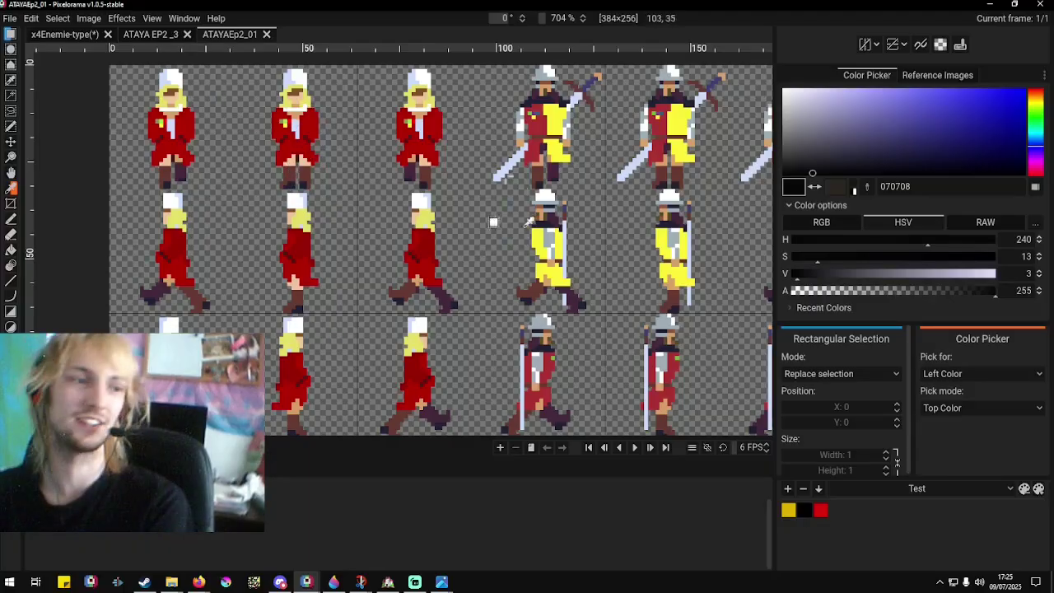
{"action": "scroll", "coordinate": [332, 181], "scroll_direction": "down", "scroll_amount": 1}
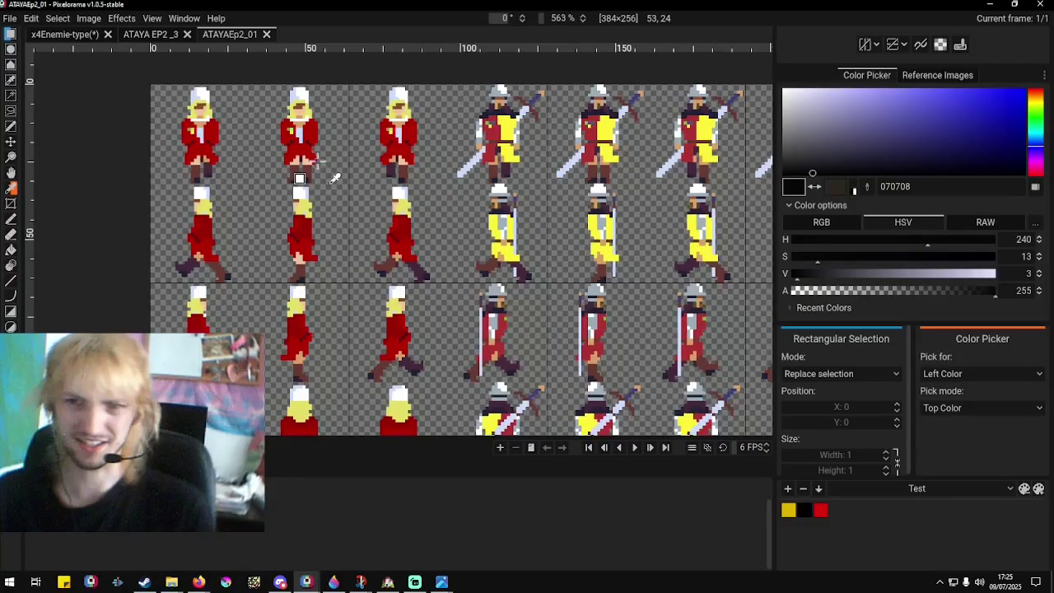
{"action": "scroll", "coordinate": [321, 136], "scroll_direction": "up", "scroll_amount": 5}
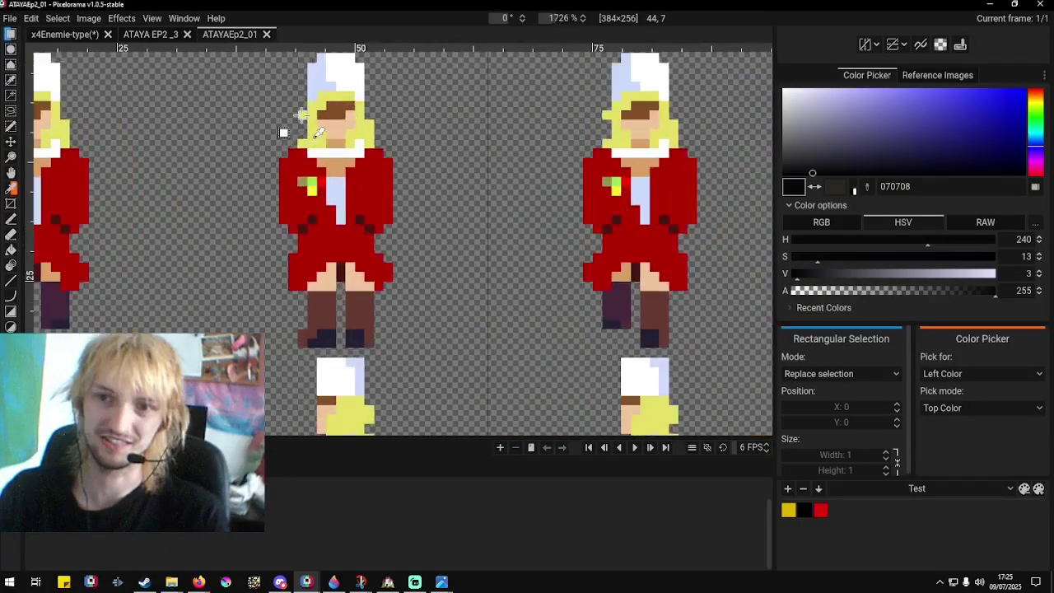
{"action": "scroll", "coordinate": [301, 114], "scroll_direction": "up", "scroll_amount": 2}
{"action": "scroll", "coordinate": [377, 156], "scroll_direction": "down", "scroll_amount": 3}
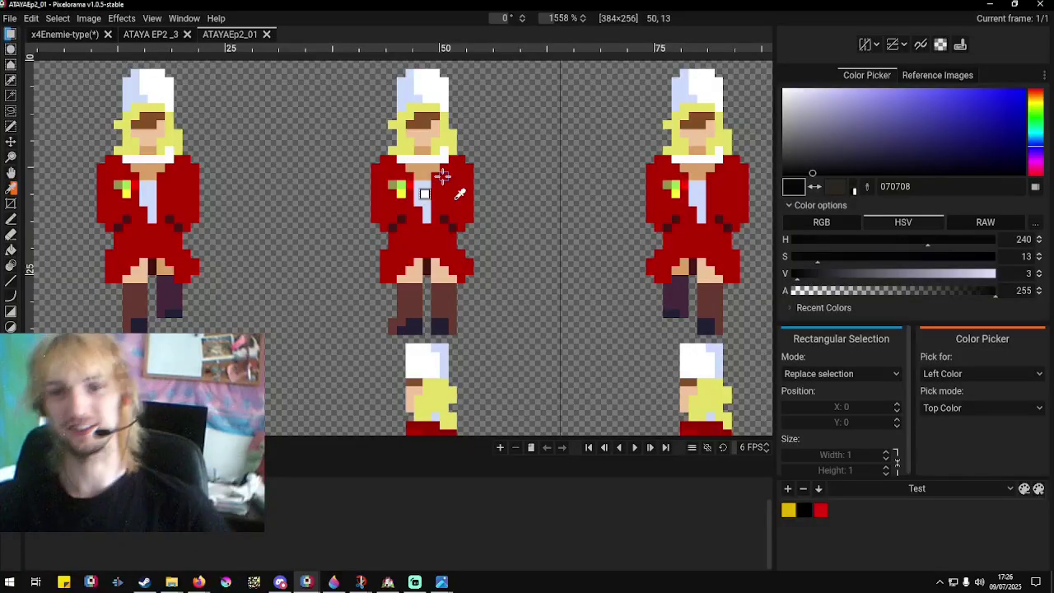
{"action": "scroll", "coordinate": [362, 213], "scroll_direction": "down", "scroll_amount": 3}
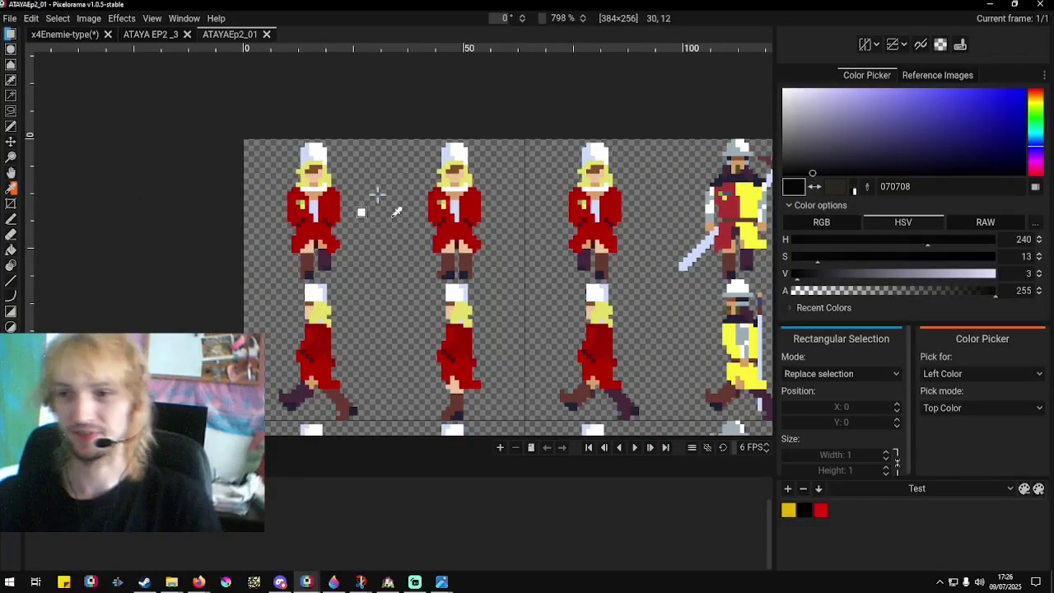
{"action": "scroll", "coordinate": [358, 211], "scroll_direction": "up", "scroll_amount": 5}
{"action": "scroll", "coordinate": [288, 212], "scroll_direction": "down", "scroll_amount": 4}
{"action": "scroll", "coordinate": [288, 239], "scroll_direction": "up", "scroll_amount": 1}
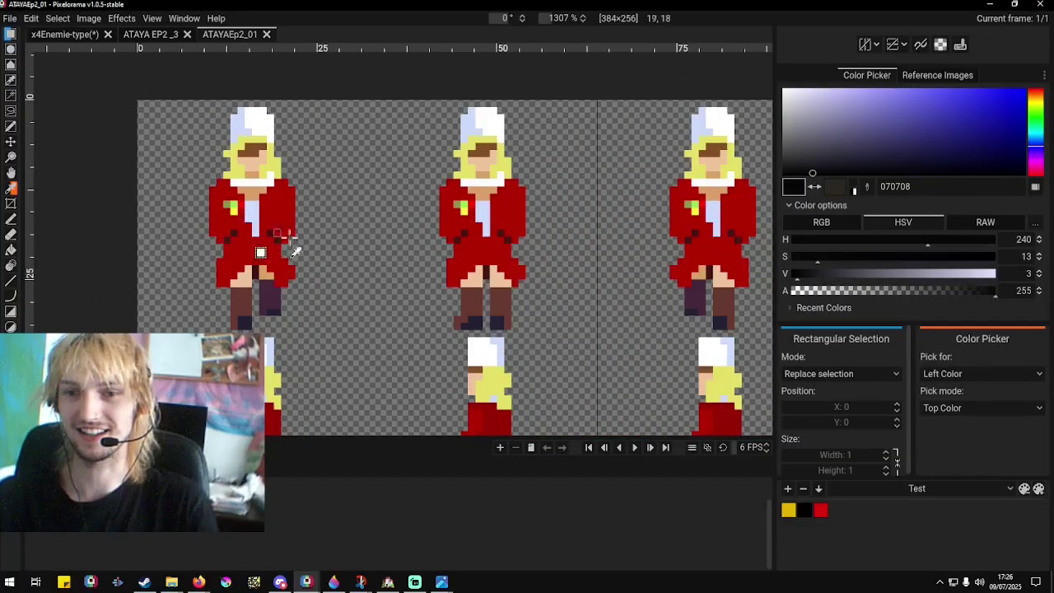
{"action": "scroll", "coordinate": [289, 242], "scroll_direction": "down", "scroll_amount": 3}
{"action": "scroll", "coordinate": [544, 280], "scroll_direction": "up", "scroll_amount": 2}
{"action": "scroll", "coordinate": [543, 280], "scroll_direction": "up", "scroll_amount": 1}
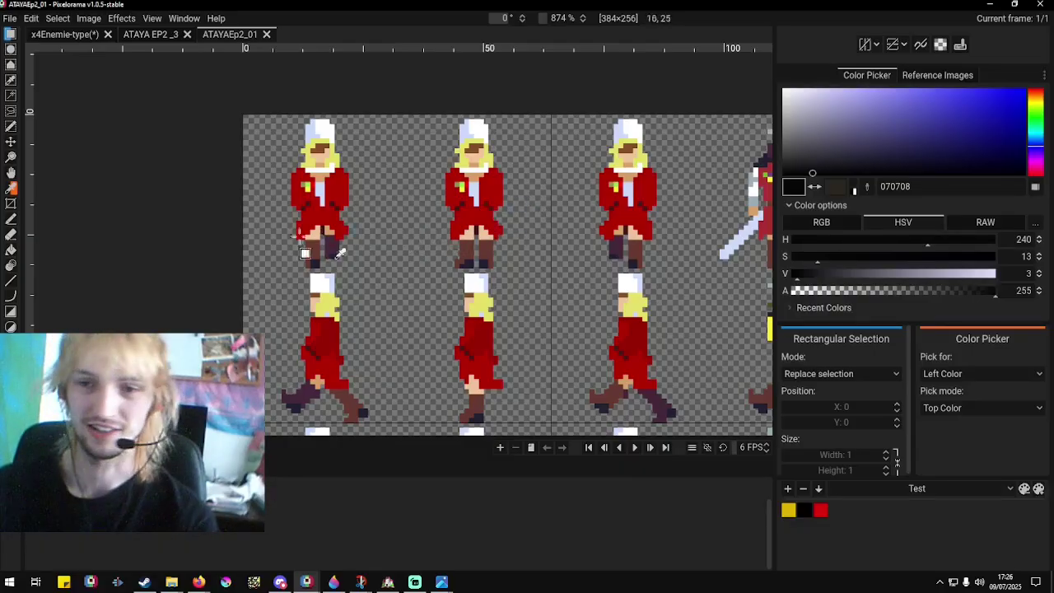
{"action": "scroll", "coordinate": [275, 250], "scroll_direction": "down", "scroll_amount": 3}
{"action": "scroll", "coordinate": [363, 263], "scroll_direction": "up", "scroll_amount": 3}
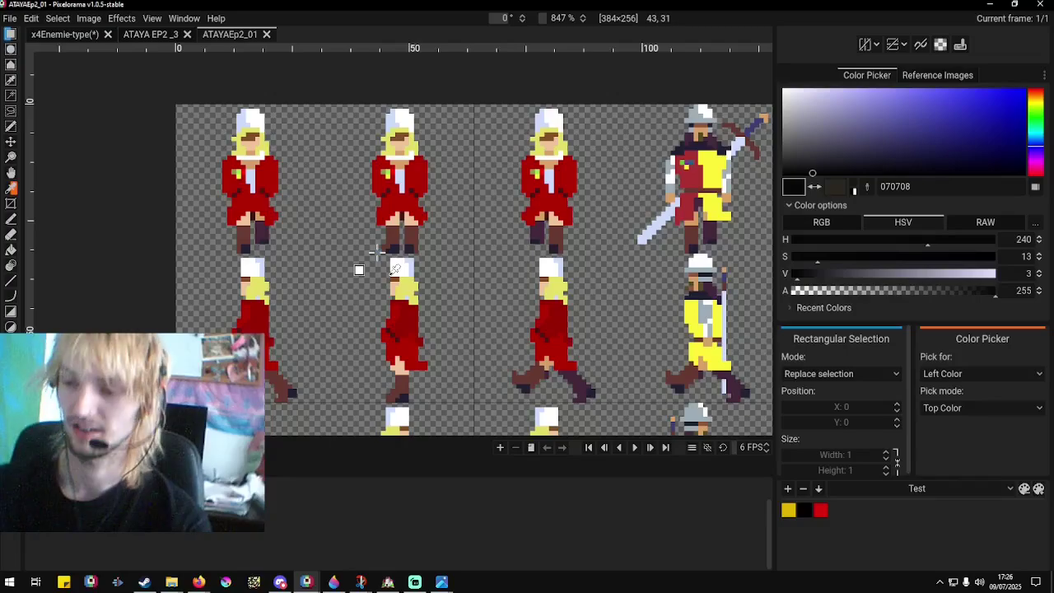
{"action": "scroll", "coordinate": [387, 229], "scroll_direction": "up", "scroll_amount": 3}
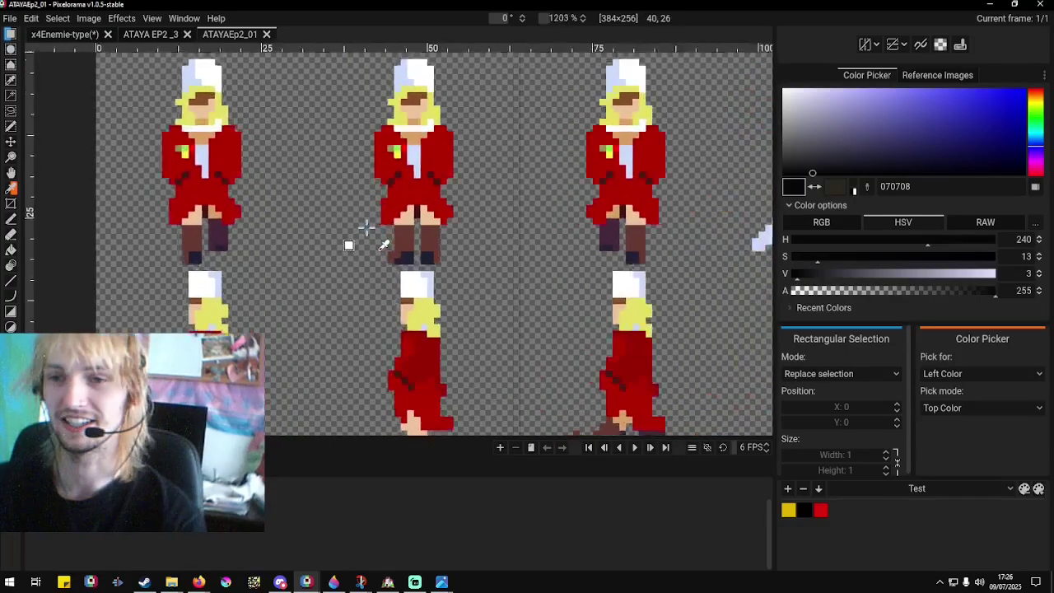
Examine the full ATAYAEp2_01 sprite sheet, including the red-coated figures, sword-bearing soldiers, black-robed characters and pointing-hand sprites.
{"action": "scroll", "coordinate": [384, 238], "scroll_direction": "down", "scroll_amount": 3}
{"action": "scroll", "coordinate": [412, 243], "scroll_direction": "up", "scroll_amount": 1}
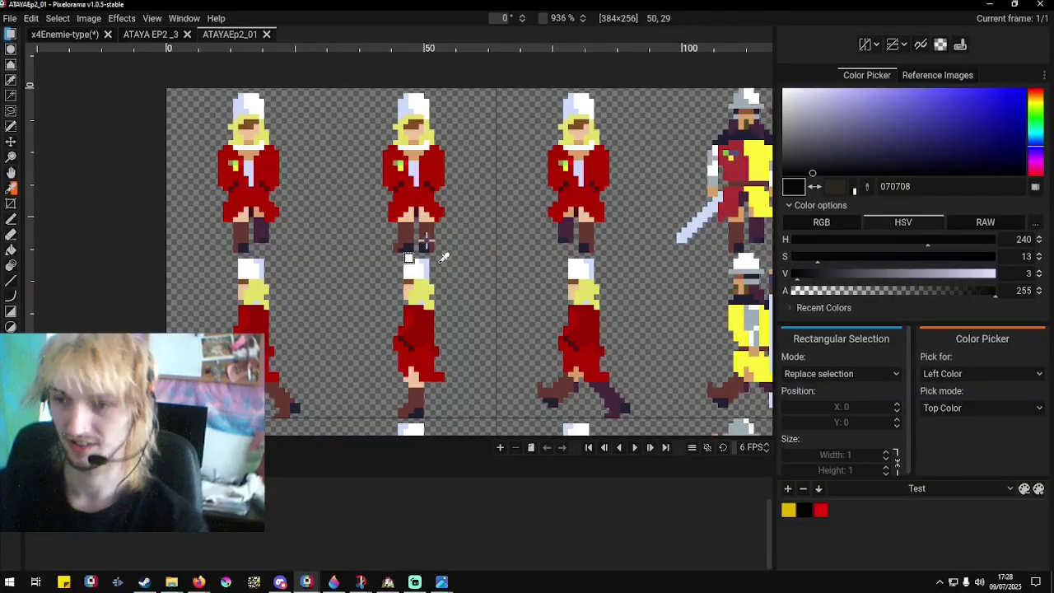
{"action": "scroll", "coordinate": [416, 247], "scroll_direction": "down", "scroll_amount": 5}
{"action": "scroll", "coordinate": [387, 282], "scroll_direction": "down", "scroll_amount": 1}
{"action": "scroll", "coordinate": [395, 276], "scroll_direction": "up", "scroll_amount": 4}
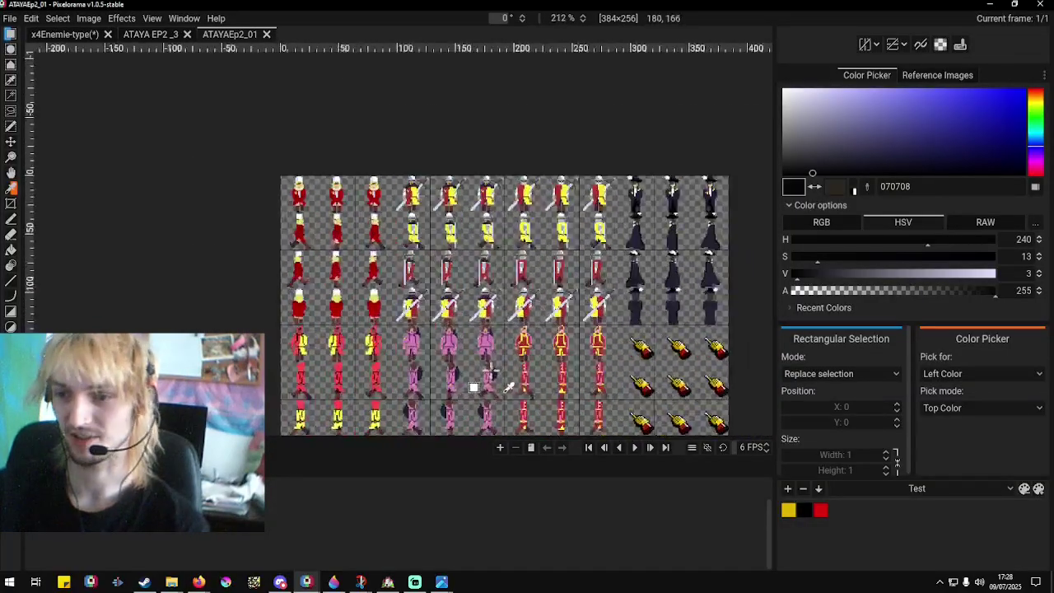
{"action": "scroll", "coordinate": [588, 294], "scroll_direction": "down", "scroll_amount": 1}
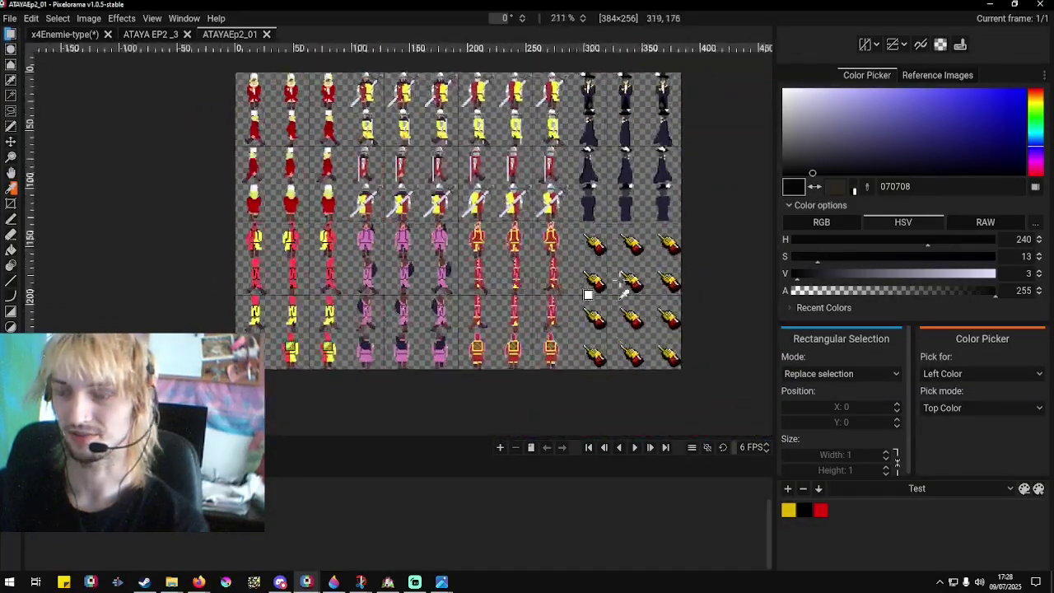
{"action": "scroll", "coordinate": [624, 271], "scroll_direction": "up", "scroll_amount": 6}
{"action": "scroll", "coordinate": [519, 217], "scroll_direction": "down", "scroll_amount": 4}
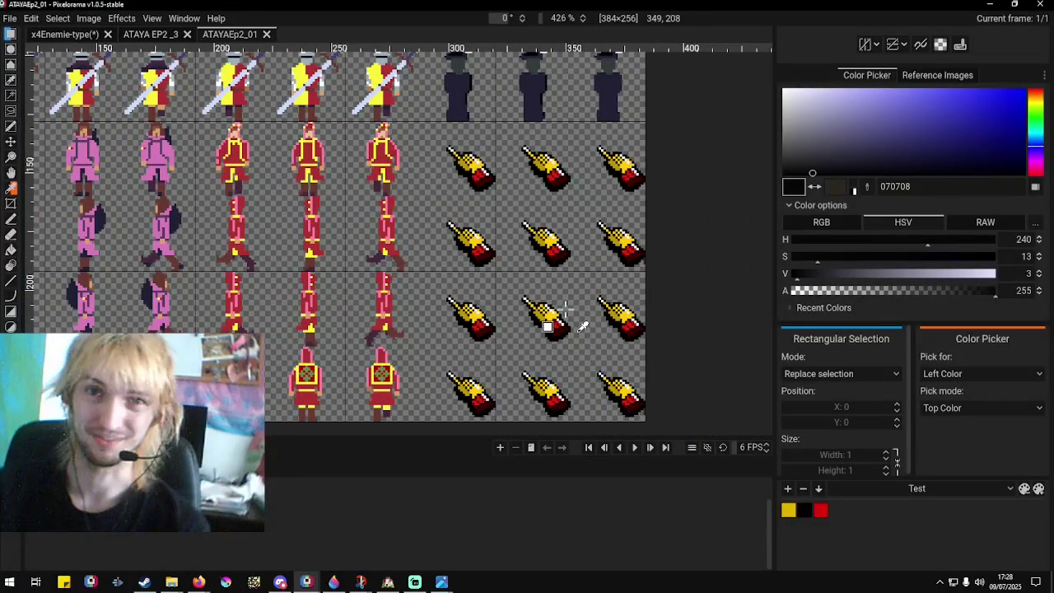
{"action": "scroll", "coordinate": [567, 310], "scroll_direction": "down", "scroll_amount": 5}
{"action": "scroll", "coordinate": [546, 203], "scroll_direction": "up", "scroll_amount": 3}
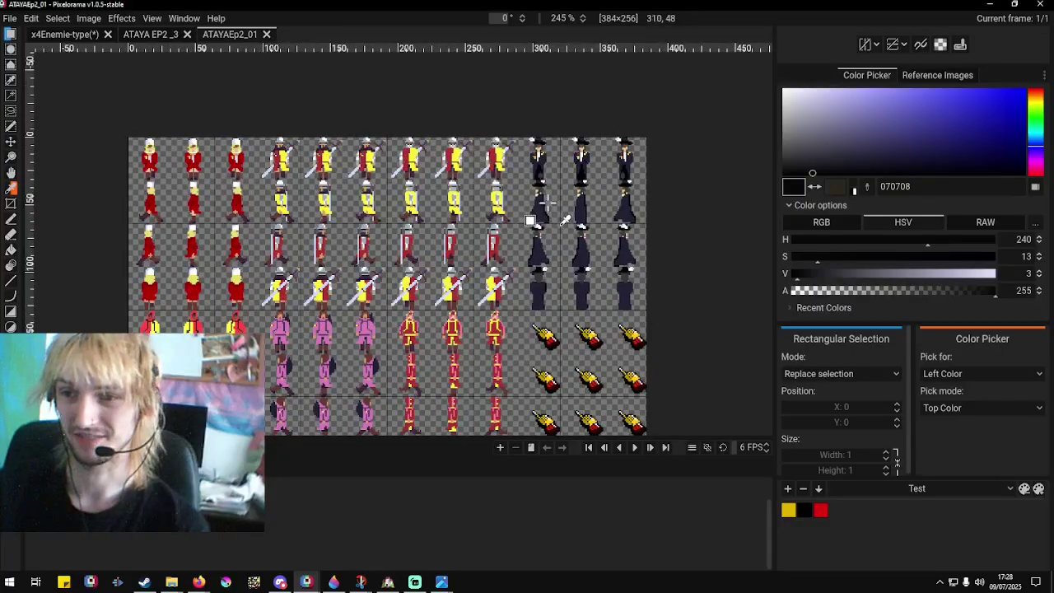
{"action": "scroll", "coordinate": [516, 247], "scroll_direction": "up", "scroll_amount": 3}
{"action": "scroll", "coordinate": [516, 242], "scroll_direction": "down", "scroll_amount": 1}
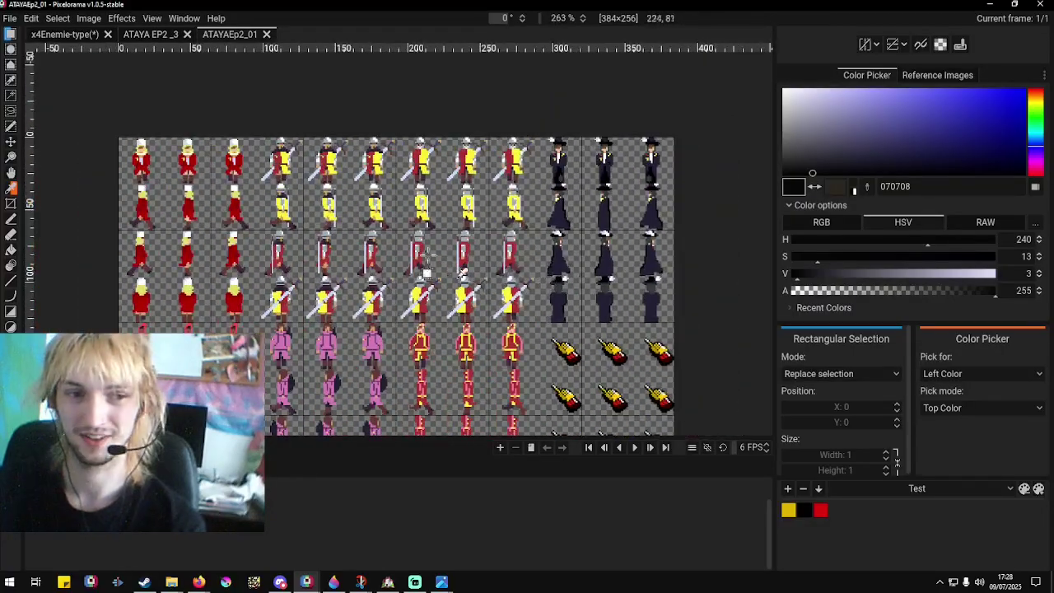
{"action": "scroll", "coordinate": [461, 264], "scroll_direction": "up", "scroll_amount": 1}
{"action": "scroll", "coordinate": [443, 271], "scroll_direction": "down", "scroll_amount": 4}
{"action": "scroll", "coordinate": [494, 276], "scroll_direction": "up", "scroll_amount": 4}
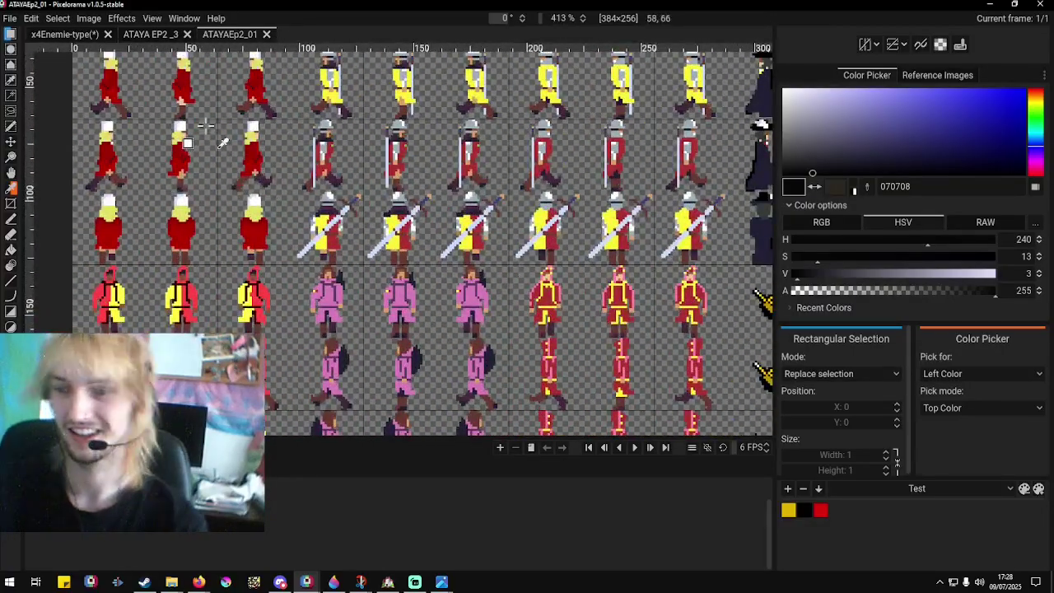
View the hooded portrait in the ATAYA EP2 _3 project and the car and crow sprites in x4Enemie-type.
{"action": "left_click", "coordinate": [158, 36]}
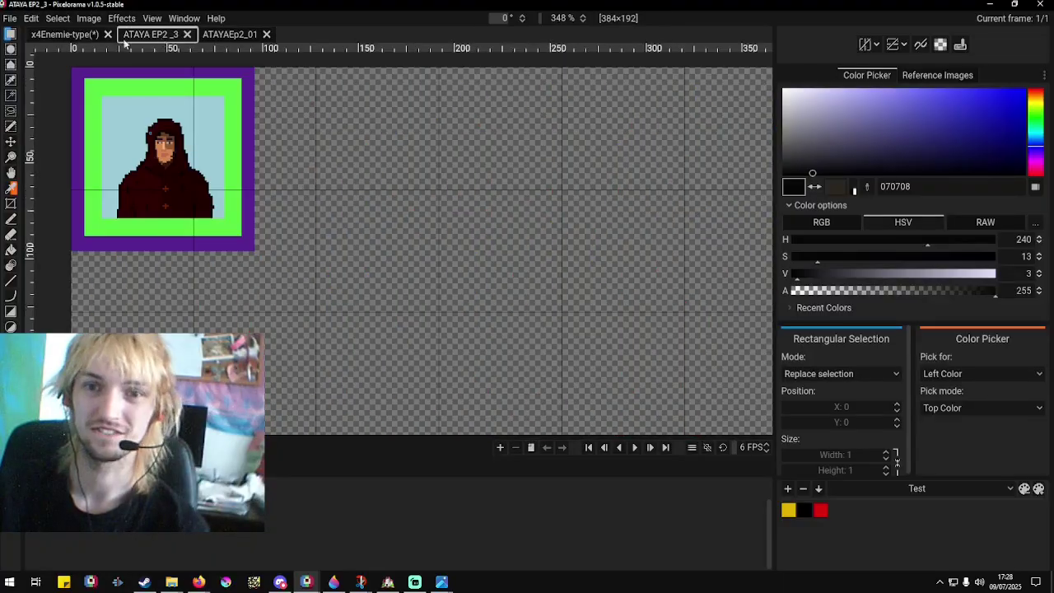
{"action": "left_click", "coordinate": [86, 36]}
{"action": "scroll", "coordinate": [412, 235], "scroll_direction": "down", "scroll_amount": 3}
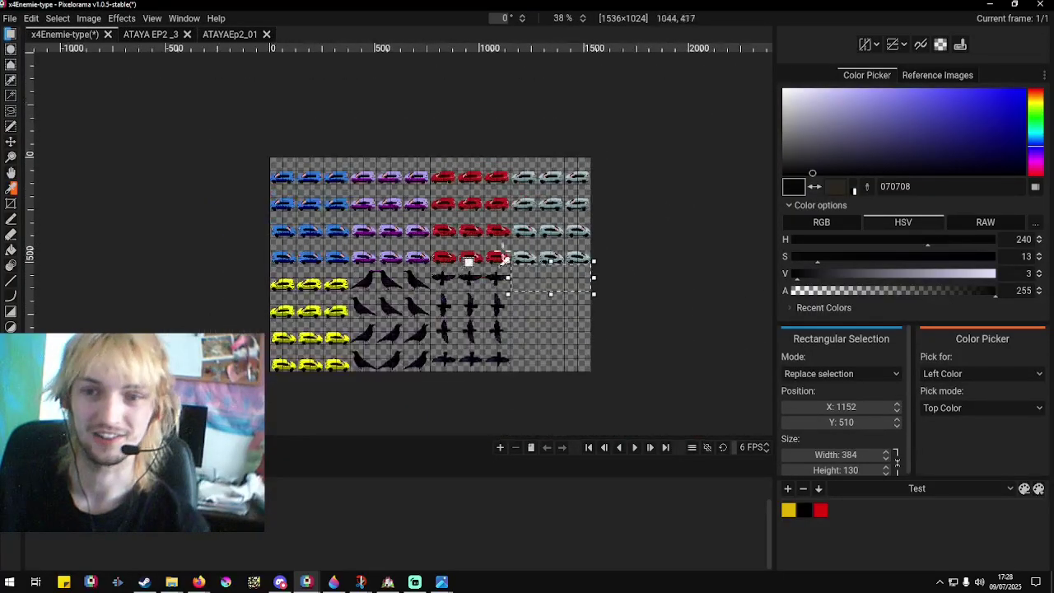
{"action": "scroll", "coordinate": [568, 305], "scroll_direction": "up", "scroll_amount": 3}
{"action": "scroll", "coordinate": [370, 270], "scroll_direction": "down", "scroll_amount": 3}
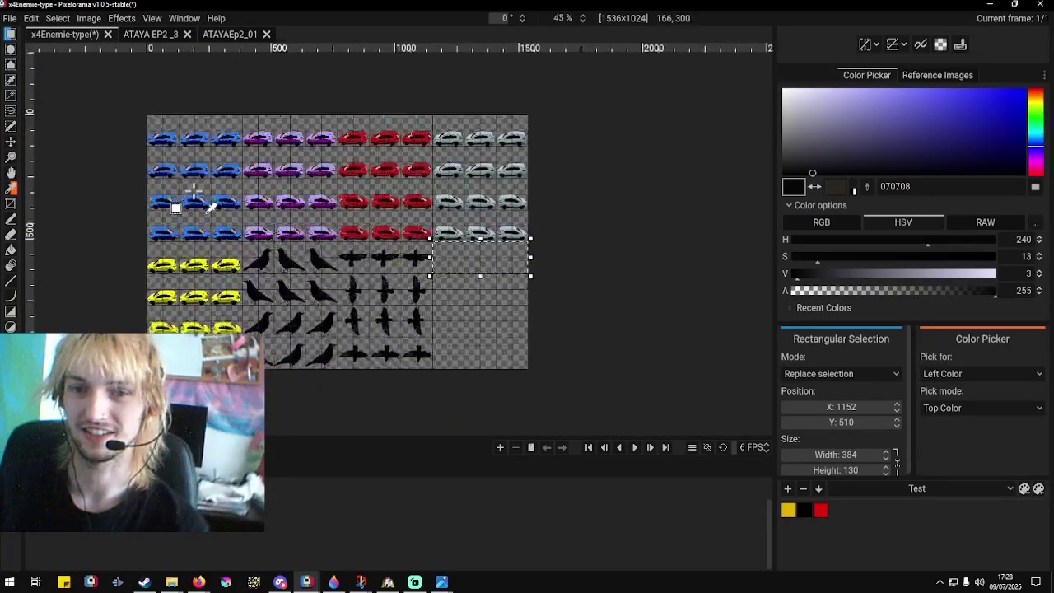
{"action": "scroll", "coordinate": [193, 188], "scroll_direction": "up", "scroll_amount": 3}
{"action": "scroll", "coordinate": [197, 201], "scroll_direction": "up", "scroll_amount": 3}
{"action": "scroll", "coordinate": [254, 183], "scroll_direction": "down", "scroll_amount": 3}
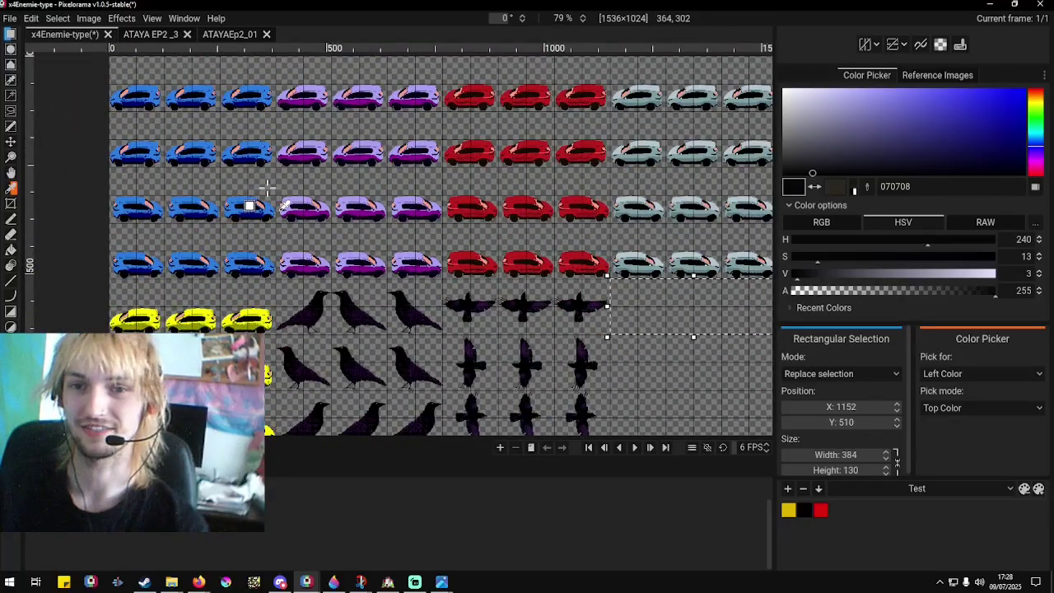
Return to the ATAYAEp2_01 project and inspect the red-coated character's walking frames in the sheet's upper-left part.
{"action": "left_click", "coordinate": [230, 33]}
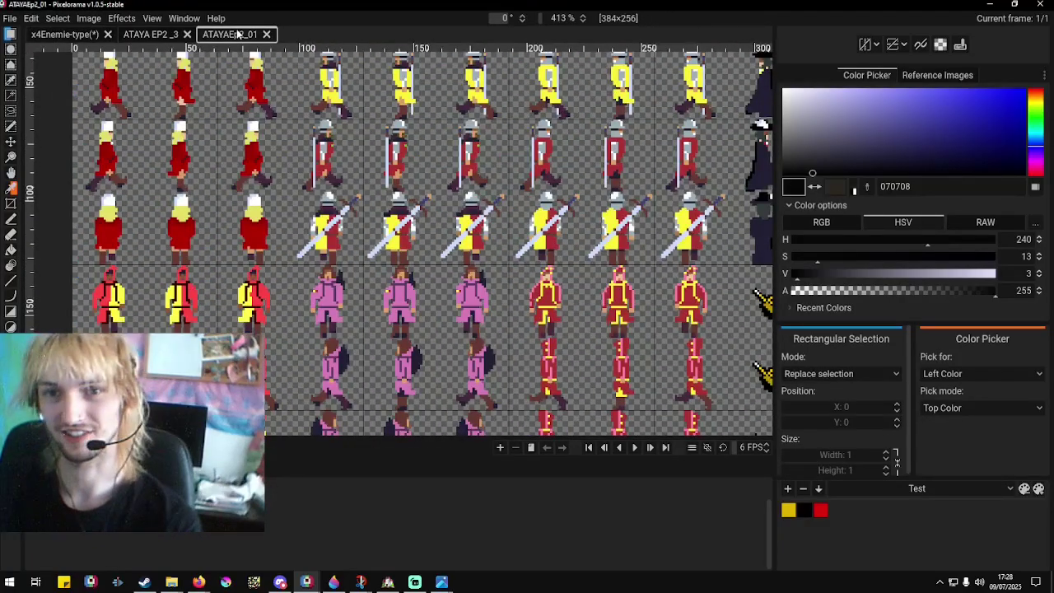
{"action": "scroll", "coordinate": [359, 220], "scroll_direction": "up", "scroll_amount": 2}
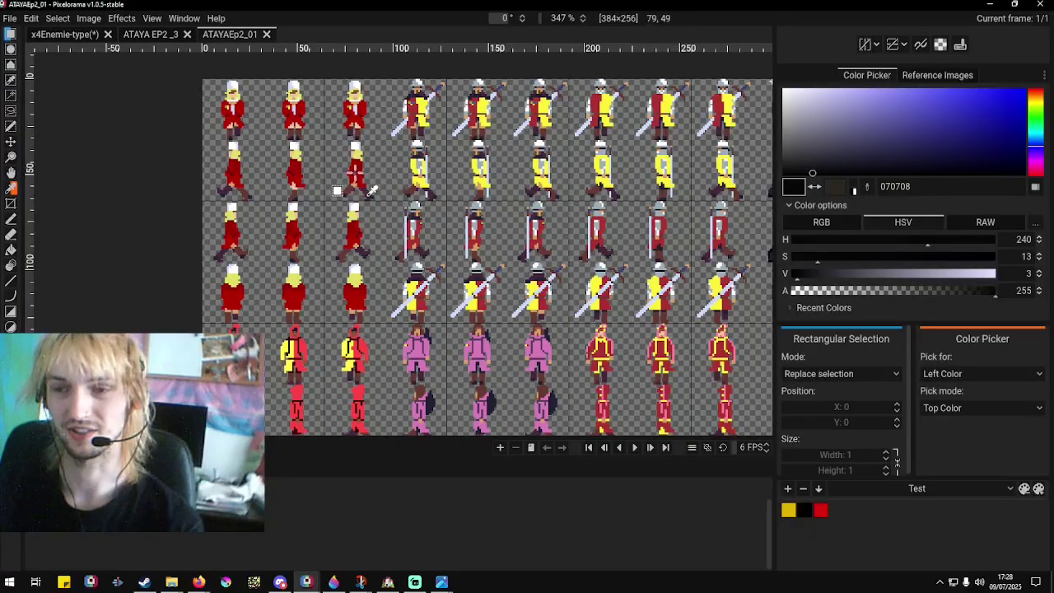
{"action": "scroll", "coordinate": [247, 204], "scroll_direction": "up", "scroll_amount": 3}
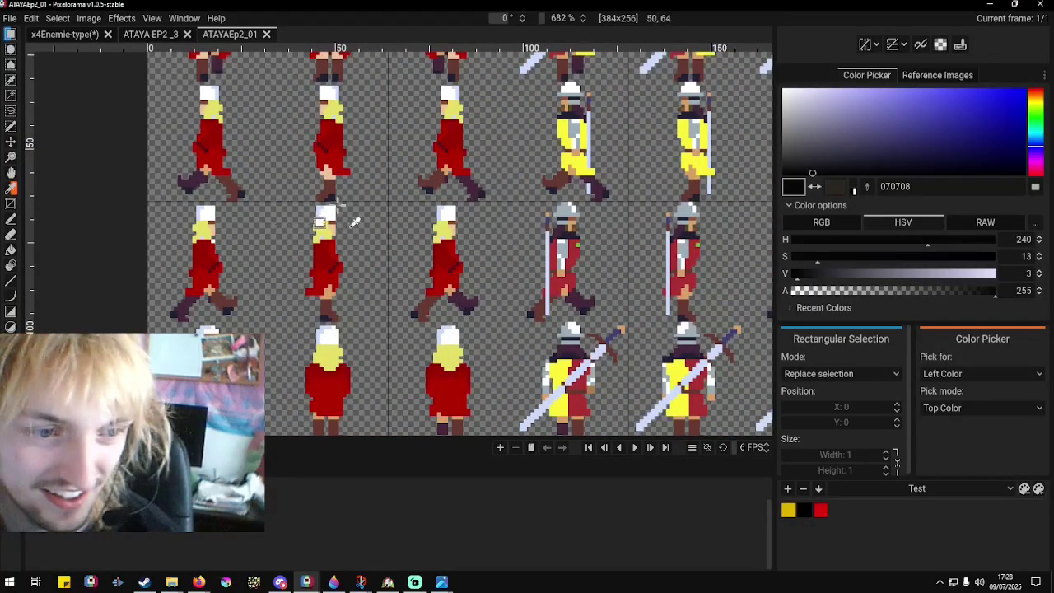
{"action": "scroll", "coordinate": [379, 194], "scroll_direction": "down", "scroll_amount": 3}
{"action": "scroll", "coordinate": [341, 148], "scroll_direction": "up", "scroll_amount": 3}
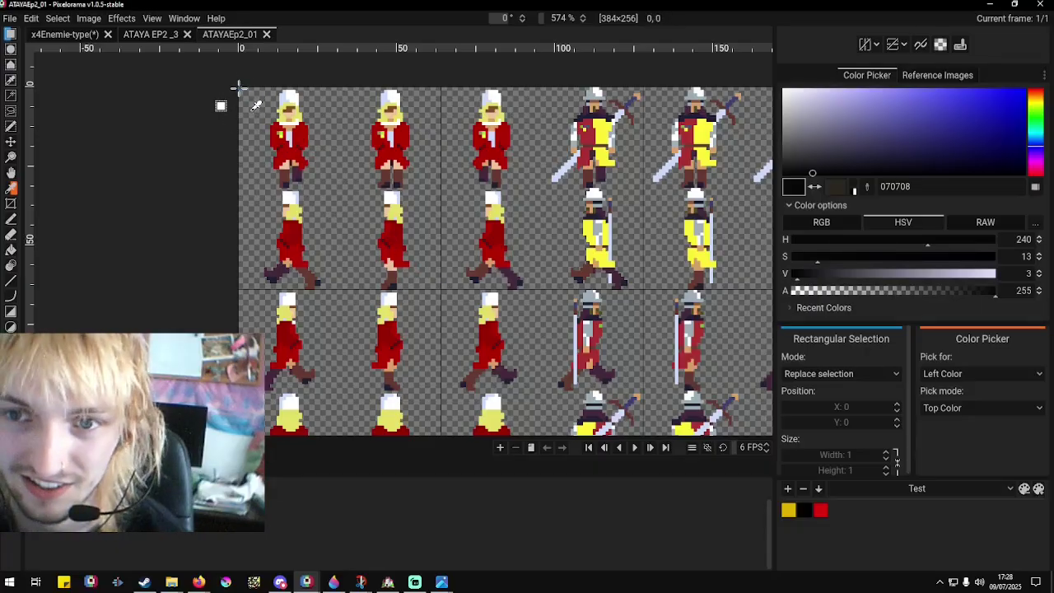
Check the canvas size of the x4Enemie-type project and dismiss the Resize Canvas settings.
{"action": "left_click", "coordinate": [74, 33]}
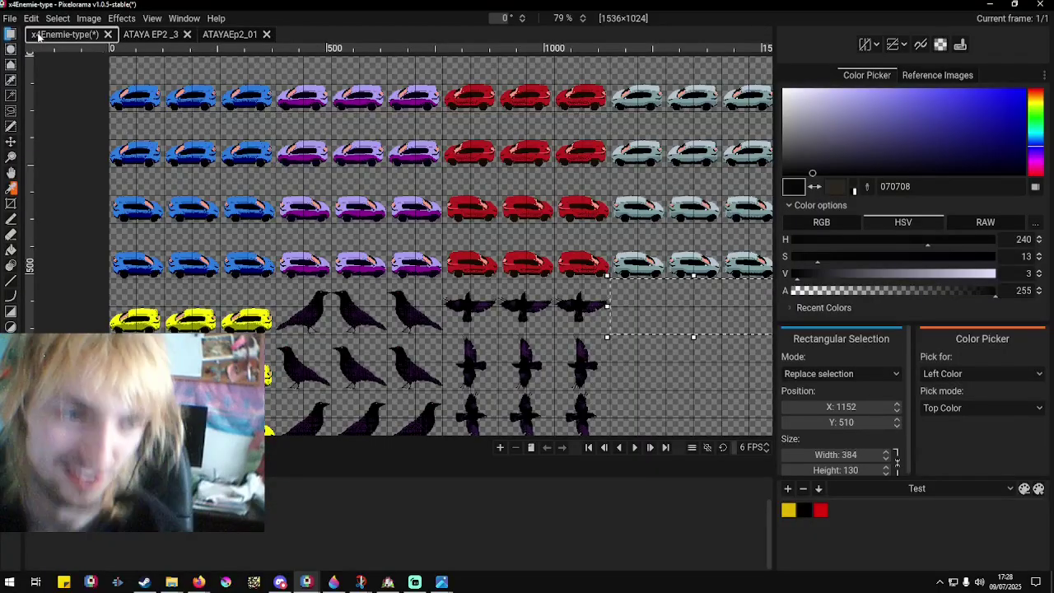
{"action": "left_click", "coordinate": [89, 18]}
{"action": "left_click", "coordinate": [97, 48]}
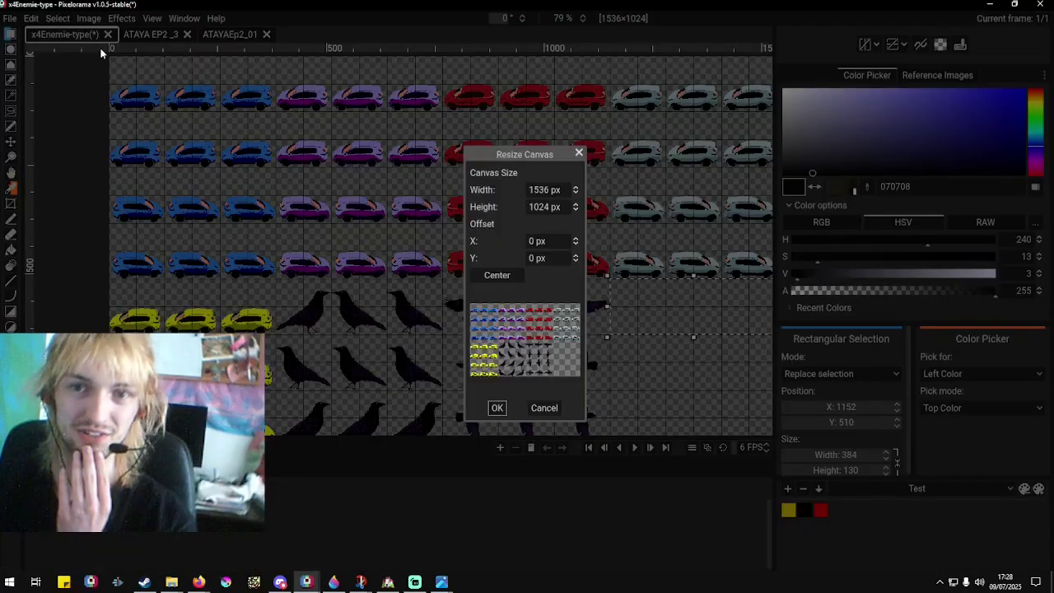
{"action": "left_click", "coordinate": [579, 152]}
Check the canvas size of the ATAYAEp2_01 project for comparison and dismiss the Resize Canvas settings.
{"action": "left_click", "coordinate": [230, 34]}
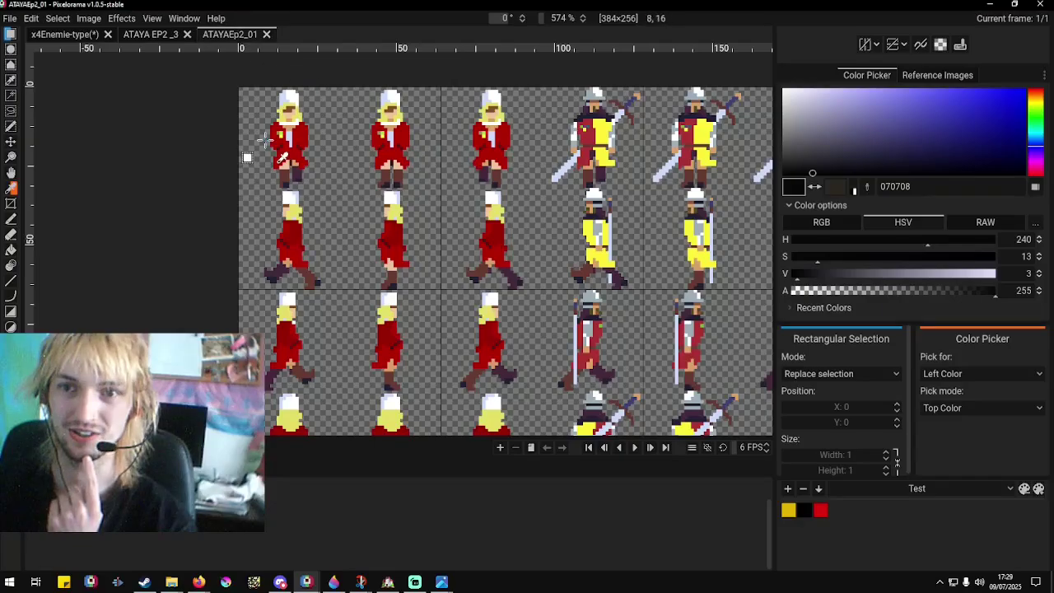
{"action": "scroll", "coordinate": [481, 228], "scroll_direction": "down", "scroll_amount": 2}
{"action": "scroll", "coordinate": [482, 228], "scroll_direction": "up", "scroll_amount": 3}
{"action": "left_click", "coordinate": [89, 18]}
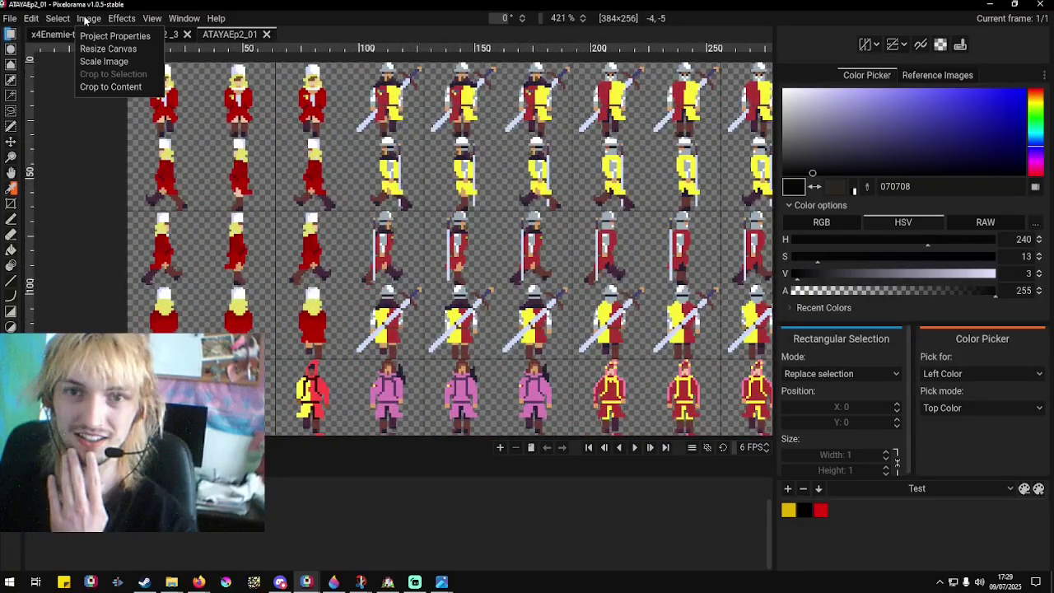
{"action": "left_click", "coordinate": [108, 49]}
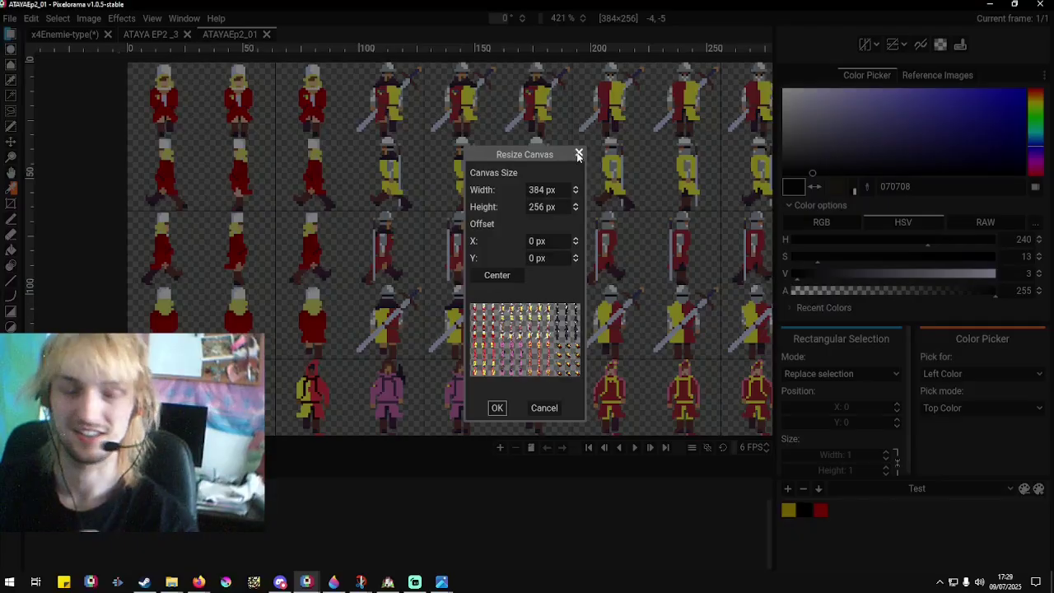
{"action": "left_click", "coordinate": [579, 156]}
Examine the x4Enemie-type sheet's car and crow frames and the empty character slot beside the flying crows.
{"action": "left_click", "coordinate": [64, 34]}
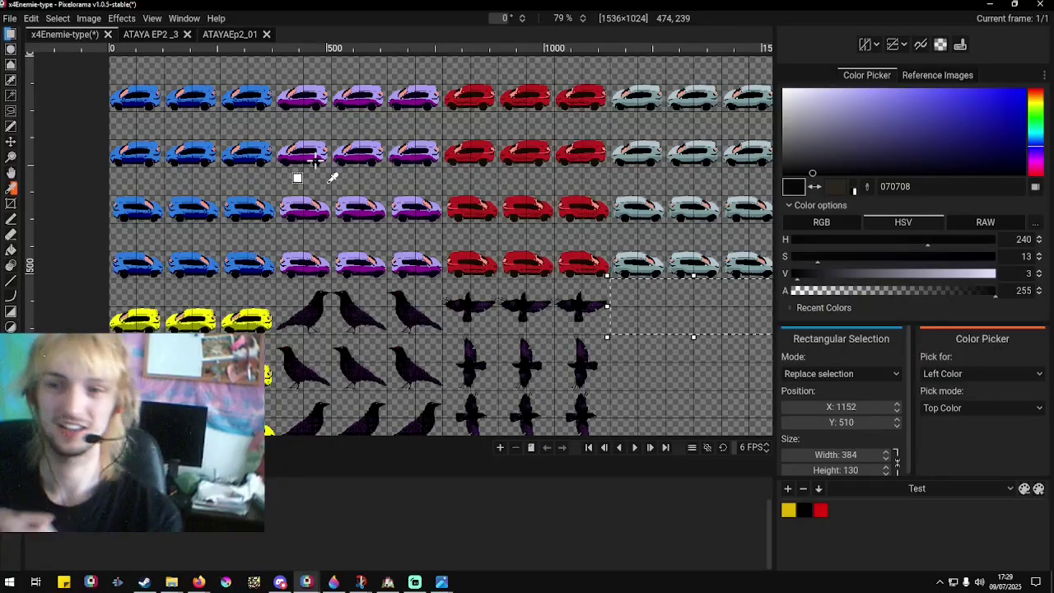
{"action": "scroll", "coordinate": [317, 162], "scroll_direction": "up", "scroll_amount": 4}
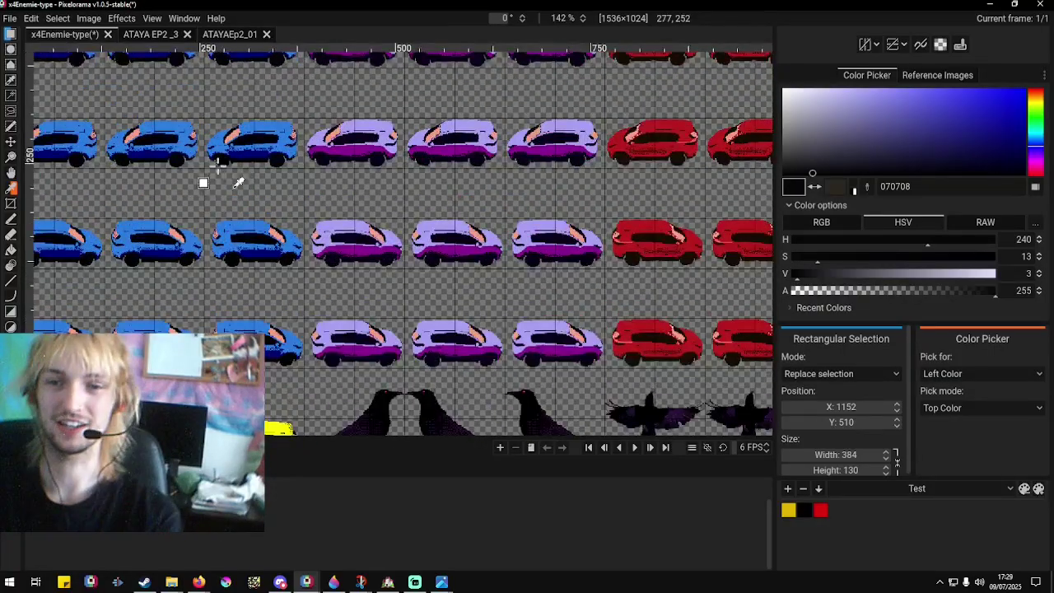
{"action": "scroll", "coordinate": [323, 227], "scroll_direction": "down", "scroll_amount": 5}
{"action": "scroll", "coordinate": [321, 225], "scroll_direction": "up", "scroll_amount": 3}
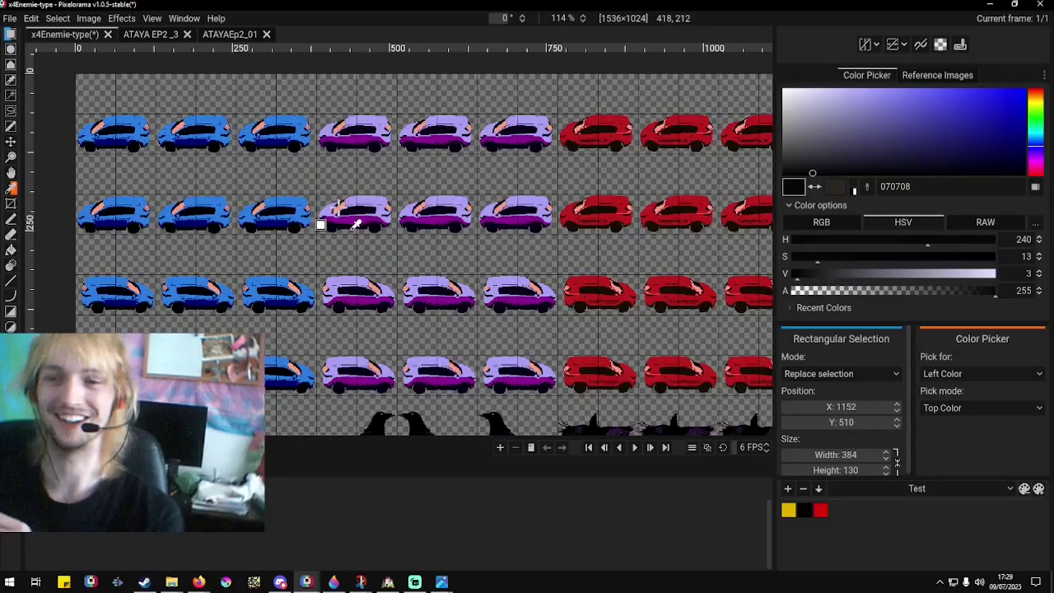
{"action": "scroll", "coordinate": [387, 216], "scroll_direction": "down", "scroll_amount": 4}
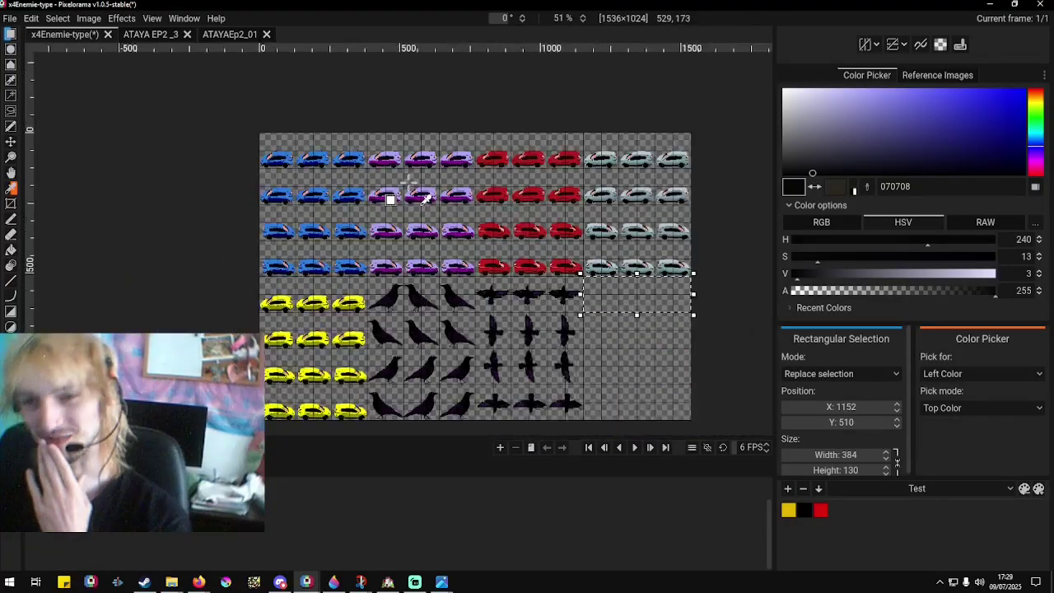
{"action": "scroll", "coordinate": [375, 199], "scroll_direction": "up", "scroll_amount": 3}
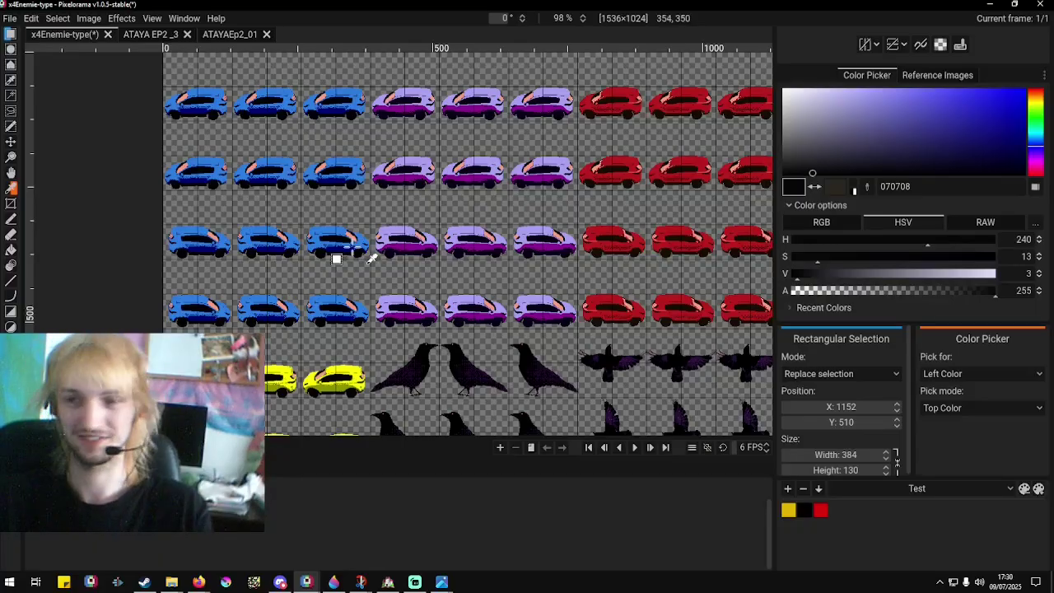
{"action": "scroll", "coordinate": [373, 256], "scroll_direction": "down", "scroll_amount": 4}
{"action": "scroll", "coordinate": [284, 224], "scroll_direction": "up", "scroll_amount": 3}
{"action": "scroll", "coordinate": [560, 270], "scroll_direction": "down", "scroll_amount": 3}
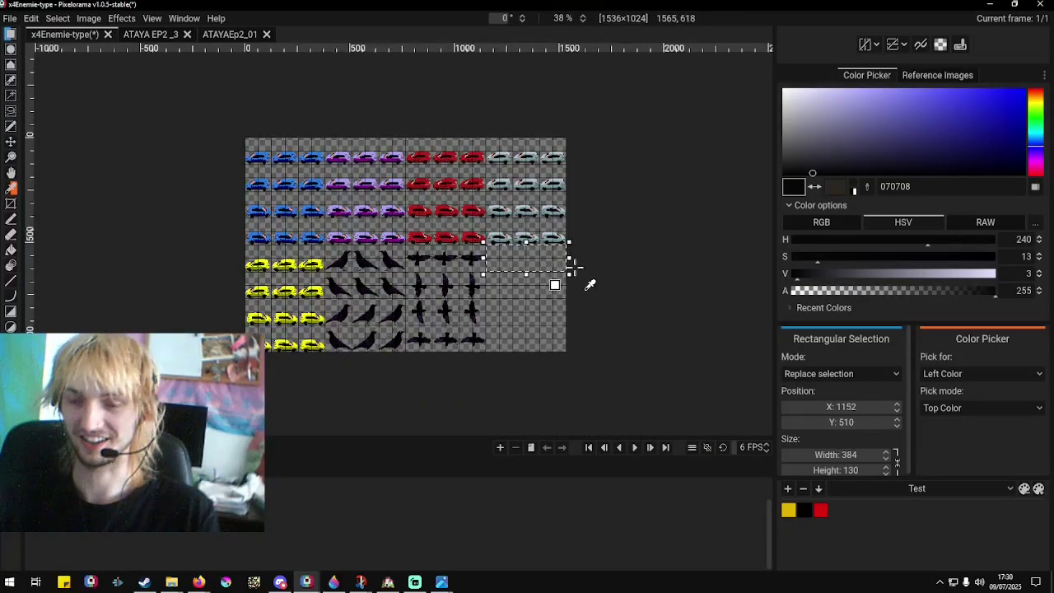
{"action": "scroll", "coordinate": [504, 270], "scroll_direction": "up", "scroll_amount": 5}
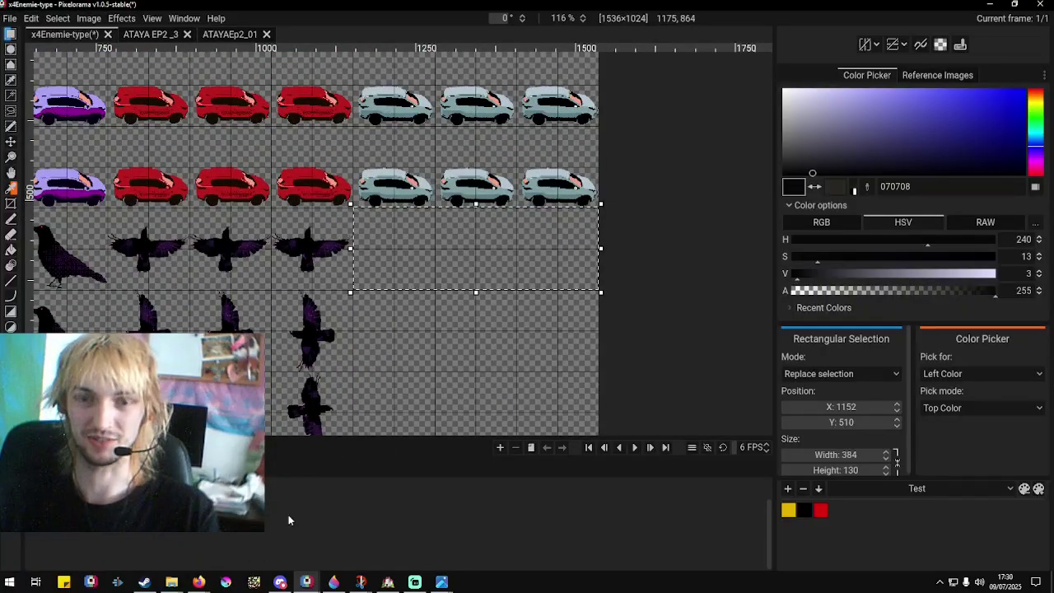
Switch to the A5 sets misc Ep2 File Explorer window and open the Elephants dithered folder inside the Actor Sprites assets.
{"action": "mouse_move", "coordinate": [171, 581]}
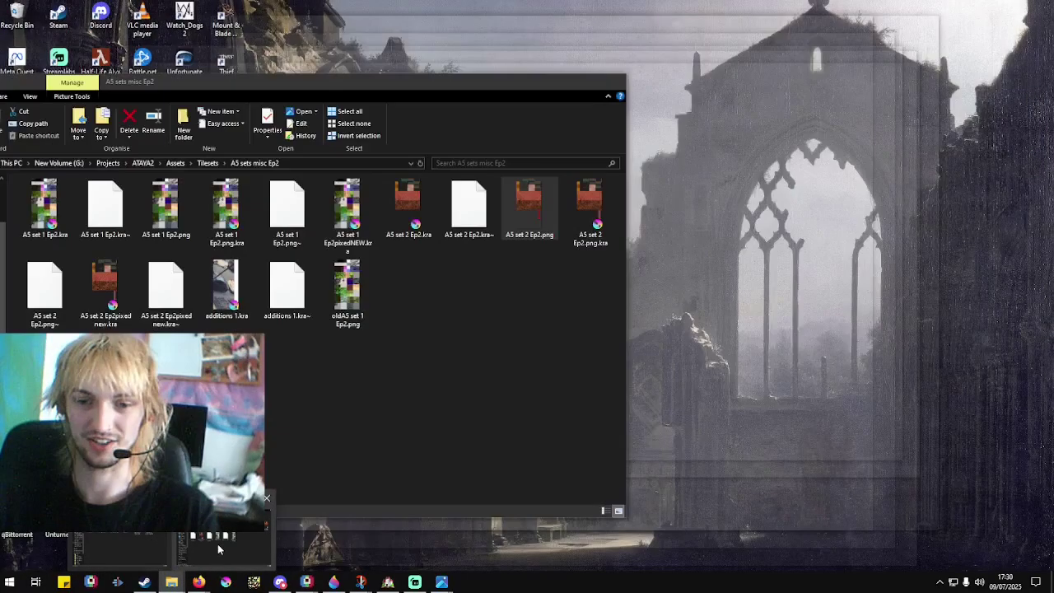
{"action": "left_click", "coordinate": [217, 544]}
{"action": "left_click_drag", "start_coordinate": [308, 87], "coordinate": [546, 86]}
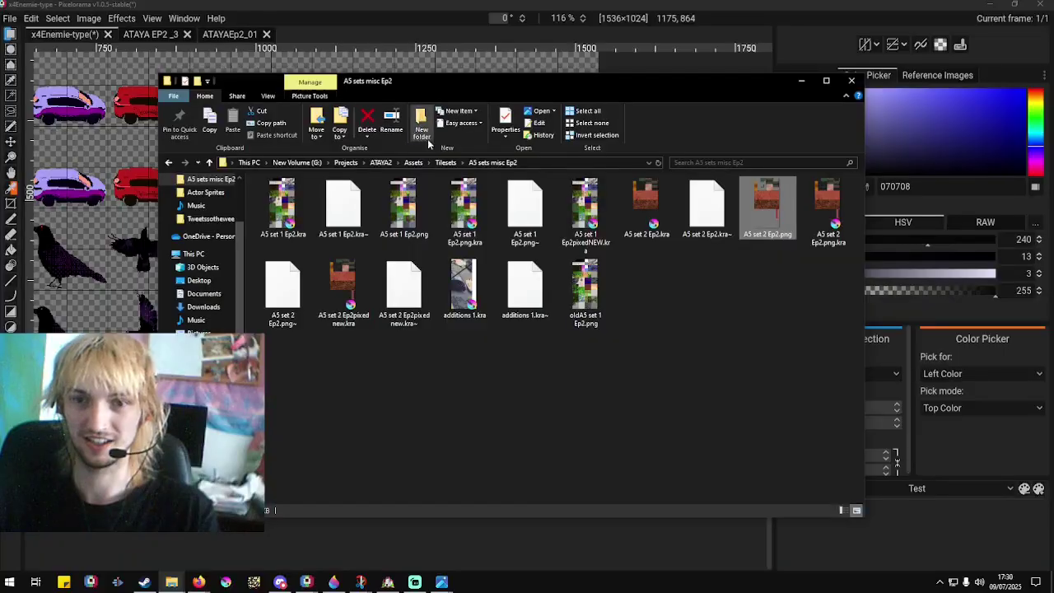
{"action": "left_click", "coordinate": [414, 163]}
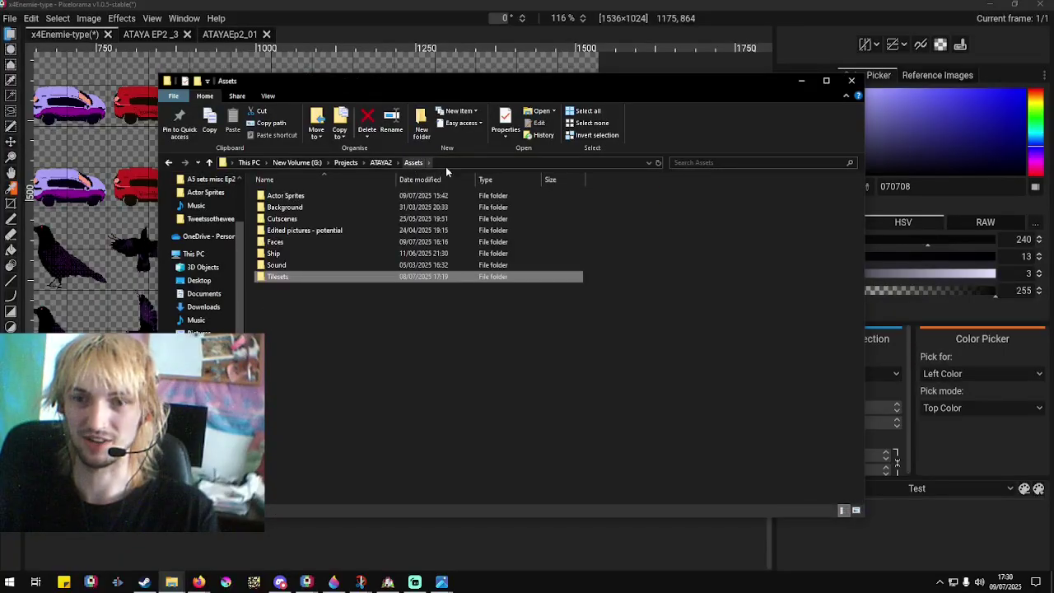
{"action": "double_click", "coordinate": [315, 276]}
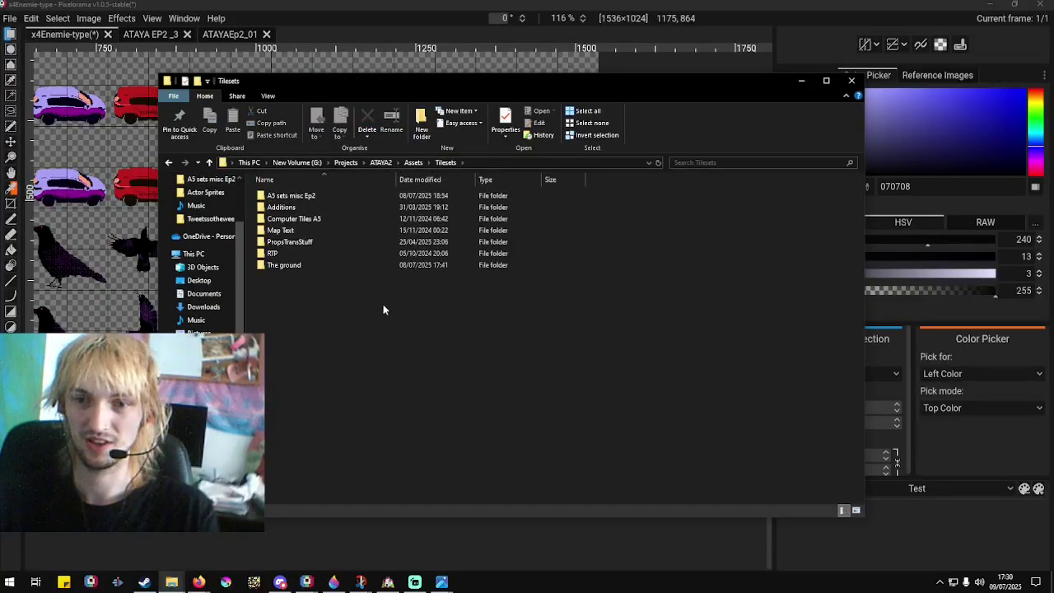
{"action": "left_click", "coordinate": [380, 162]}
{"action": "double_click", "coordinate": [324, 198]}
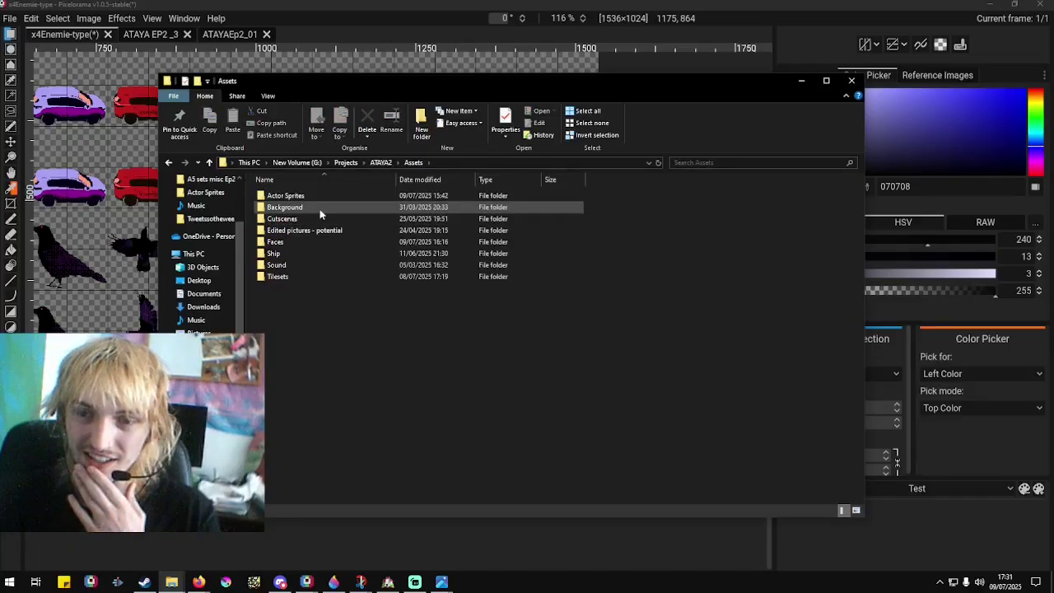
{"action": "double_click", "coordinate": [324, 196]}
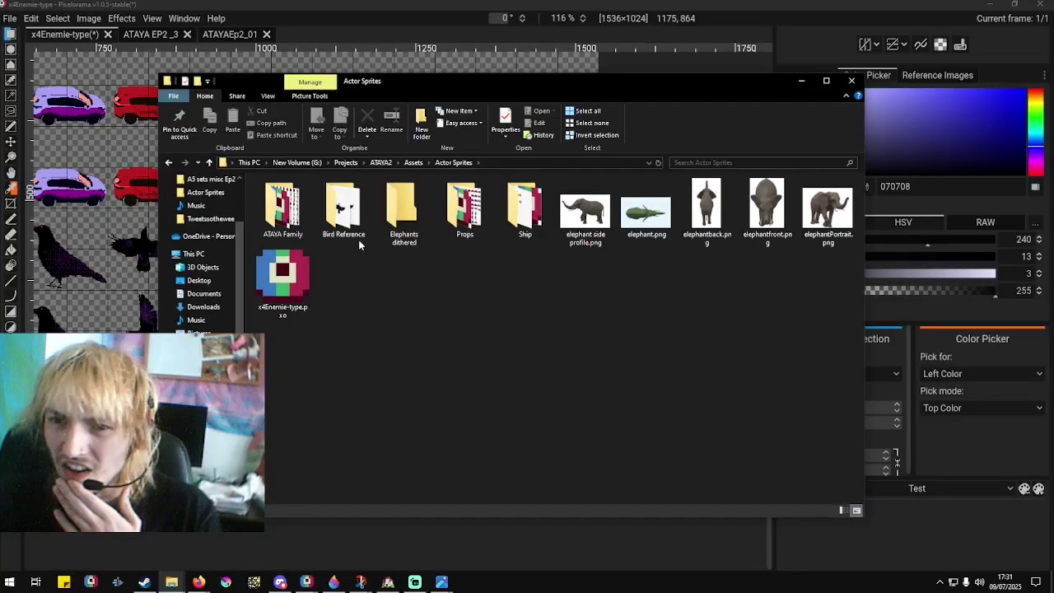
{"action": "double_click", "coordinate": [403, 211]}
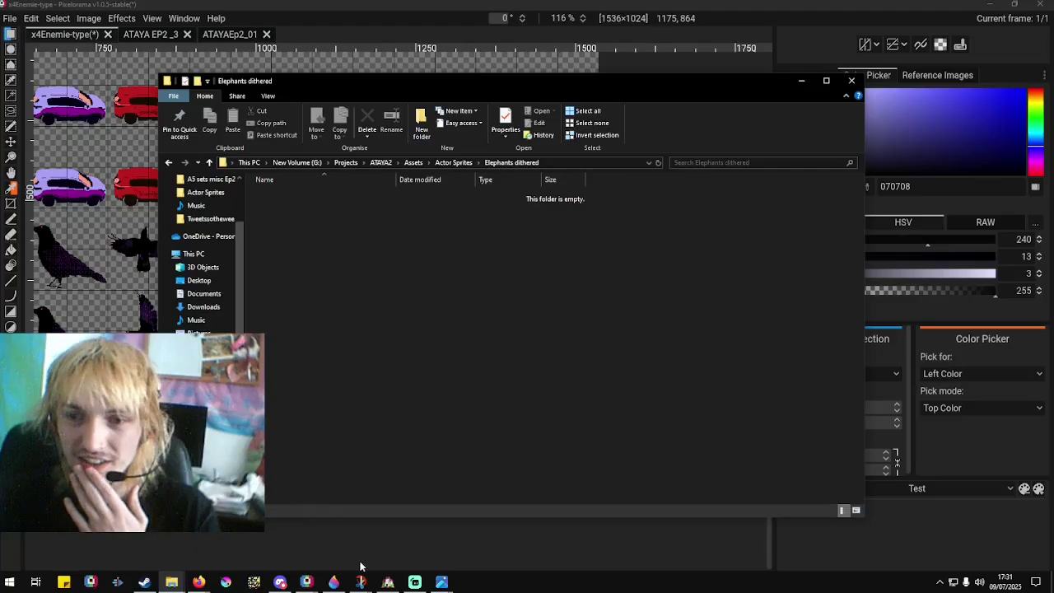
Select the four elephant images in Downloads and place a second file window showing A5 sets misc Ep2 side by side with it.
{"action": "left_click", "coordinate": [204, 306]}
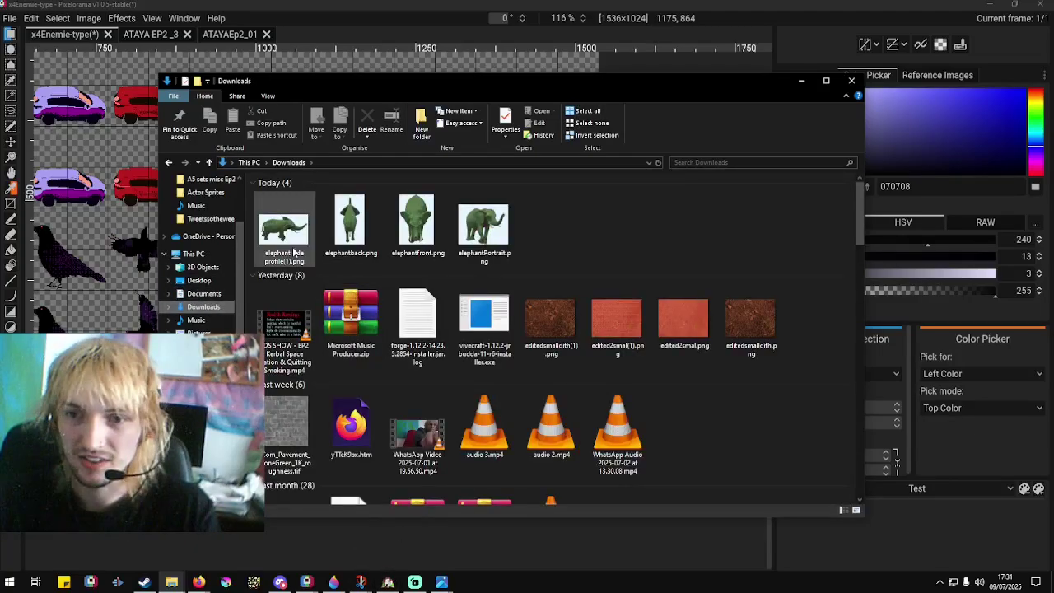
{"action": "left_click", "coordinate": [484, 228], "text": "shift"}
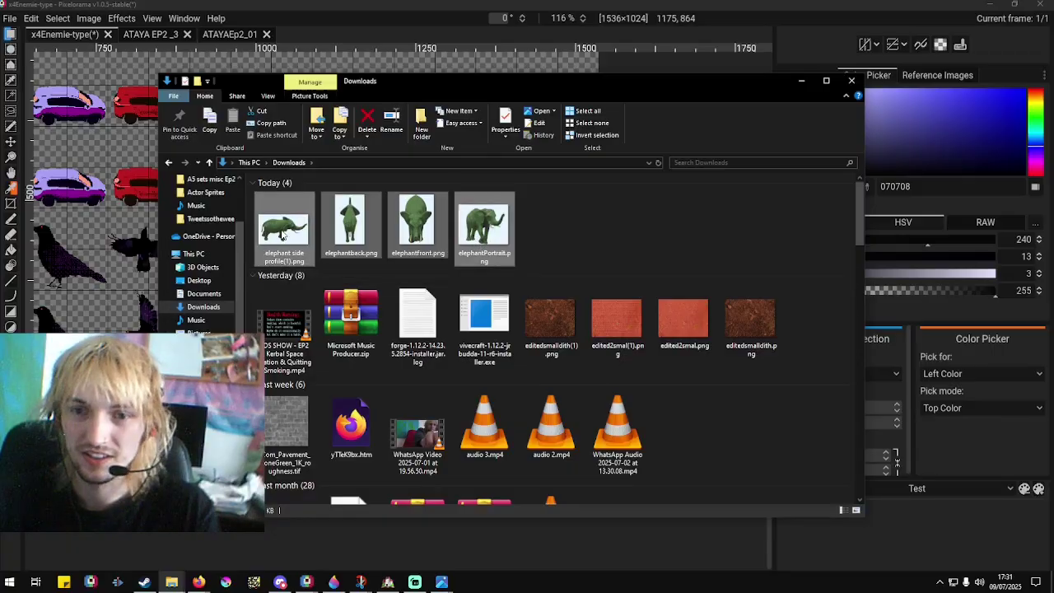
{"action": "right_click", "coordinate": [64, 582]}
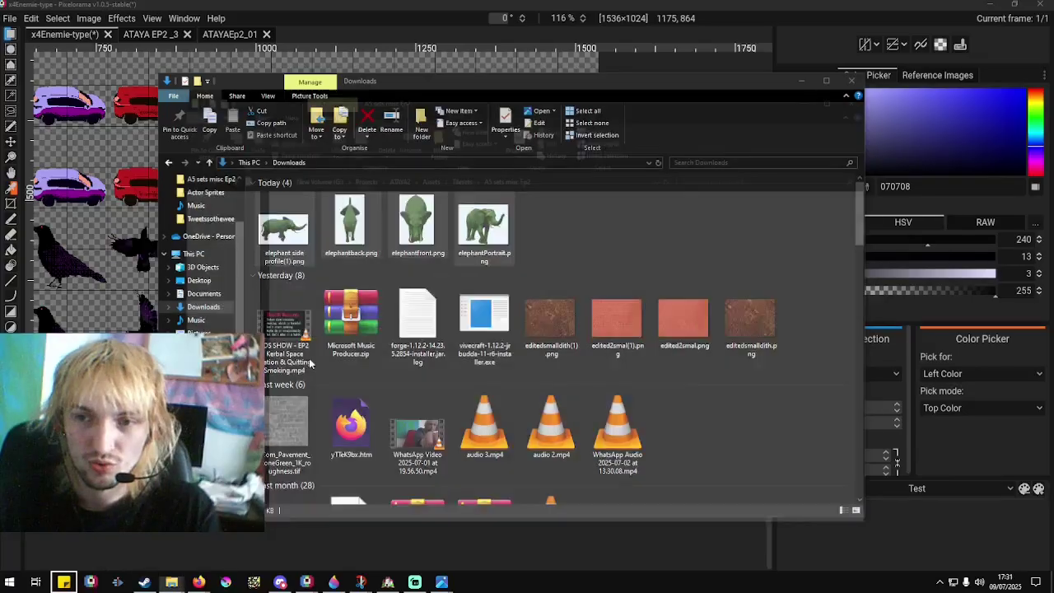
{"action": "middle_click", "coordinate": [206, 179]}
{"action": "left_click_drag", "start_coordinate": [462, 83], "coordinate": [677, 122]}
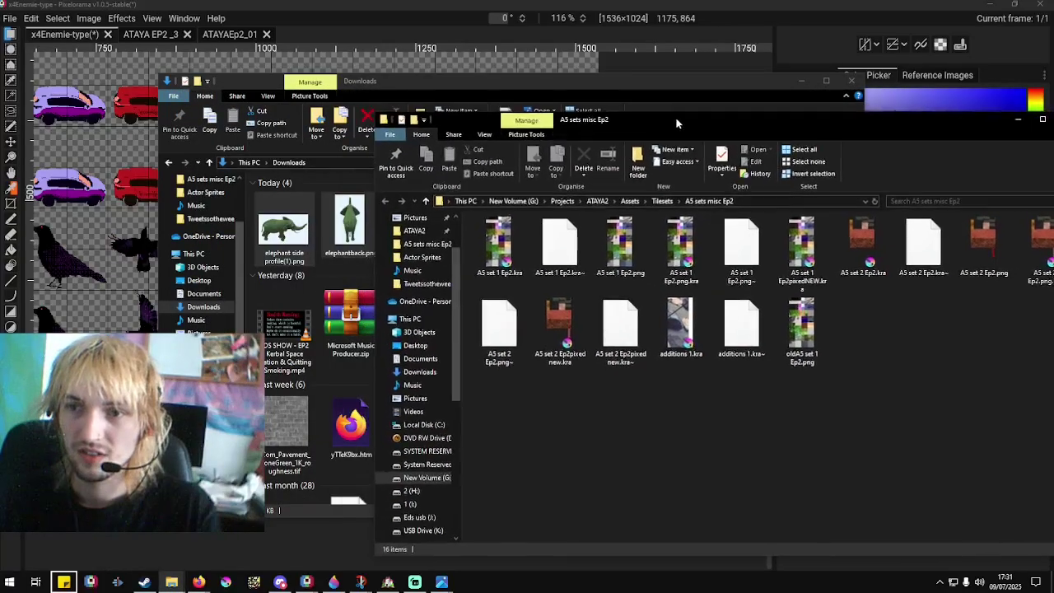
{"action": "left_click_drag", "start_coordinate": [545, 85], "coordinate": [2, 120]}
In the A5 sets misc Ep2 window, go up to Assets and open the Elephants dithered folder inside Actor Sprites.
{"action": "left_click", "coordinate": [677, 93]}
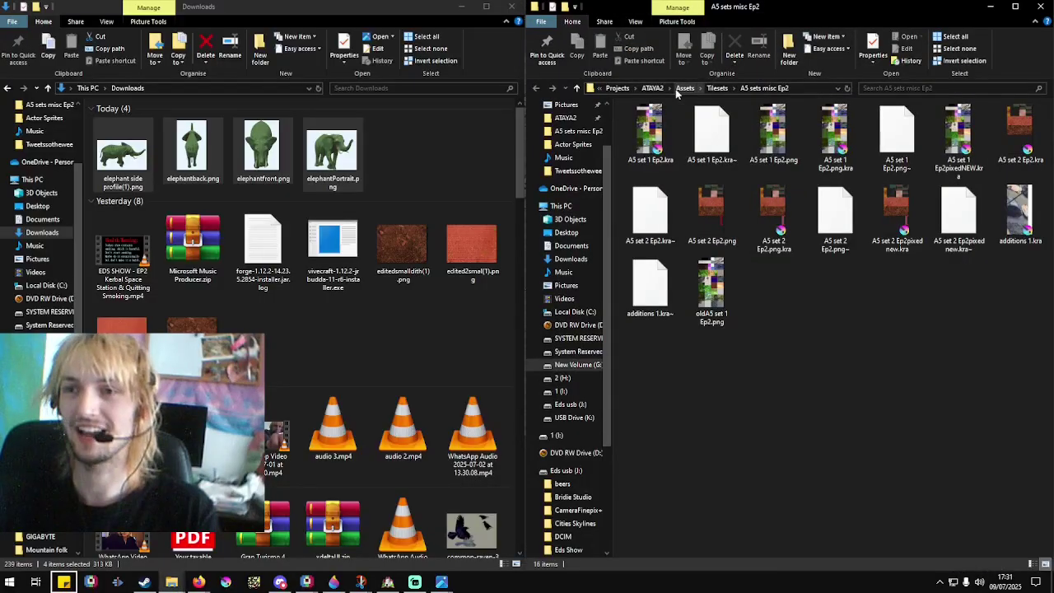
{"action": "left_click", "coordinate": [712, 88]}
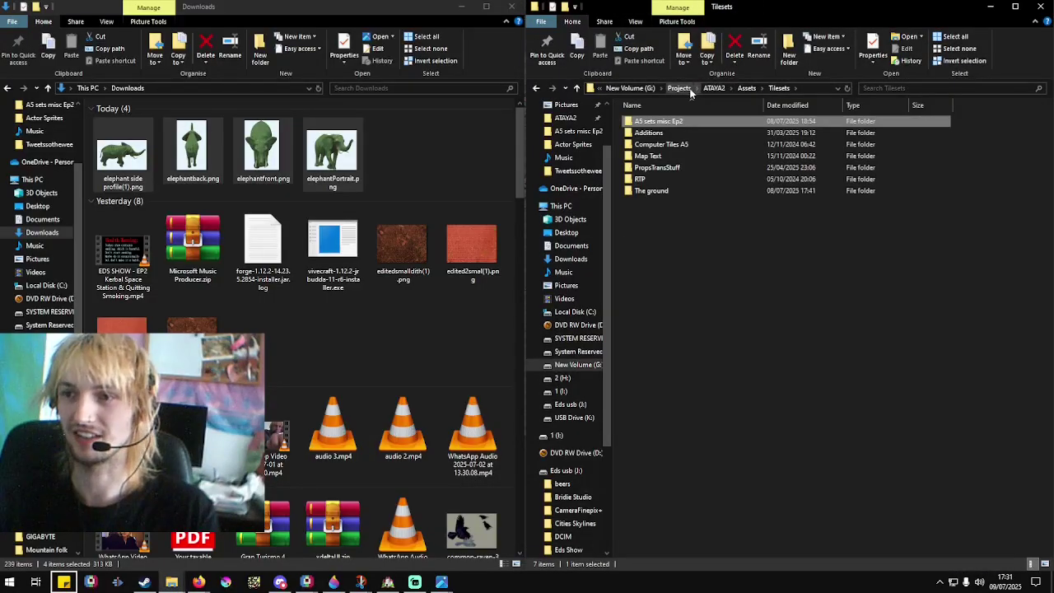
{"action": "left_click", "coordinate": [746, 88]}
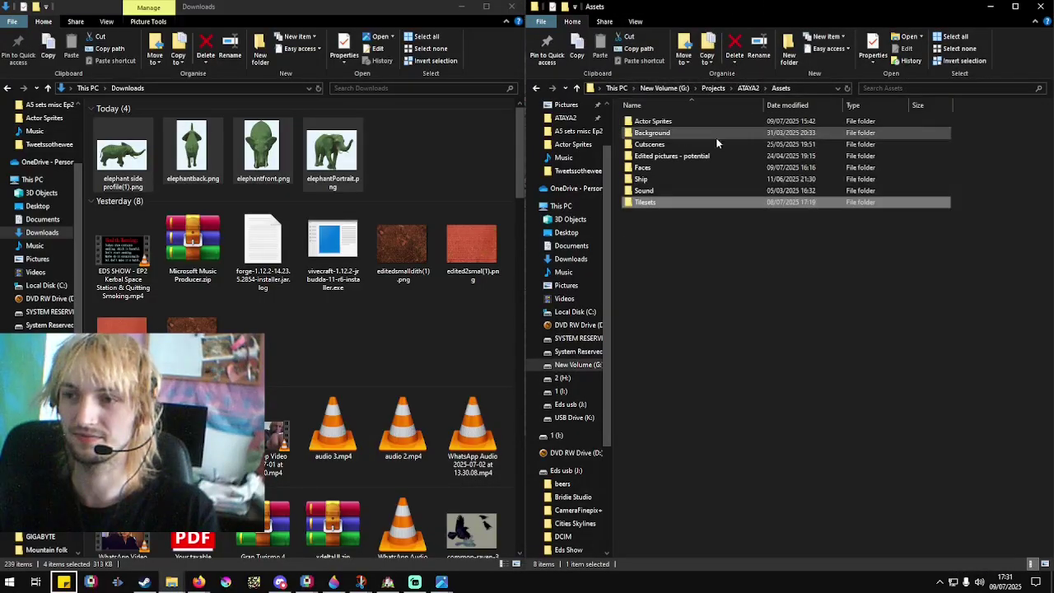
{"action": "double_click", "coordinate": [677, 121]}
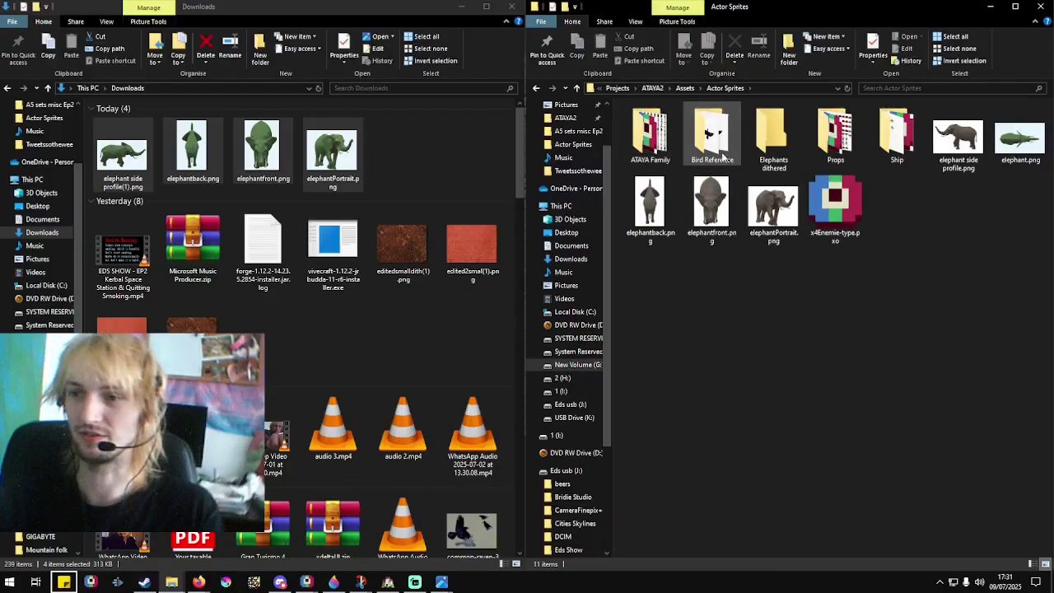
{"action": "double_click", "coordinate": [772, 139]}
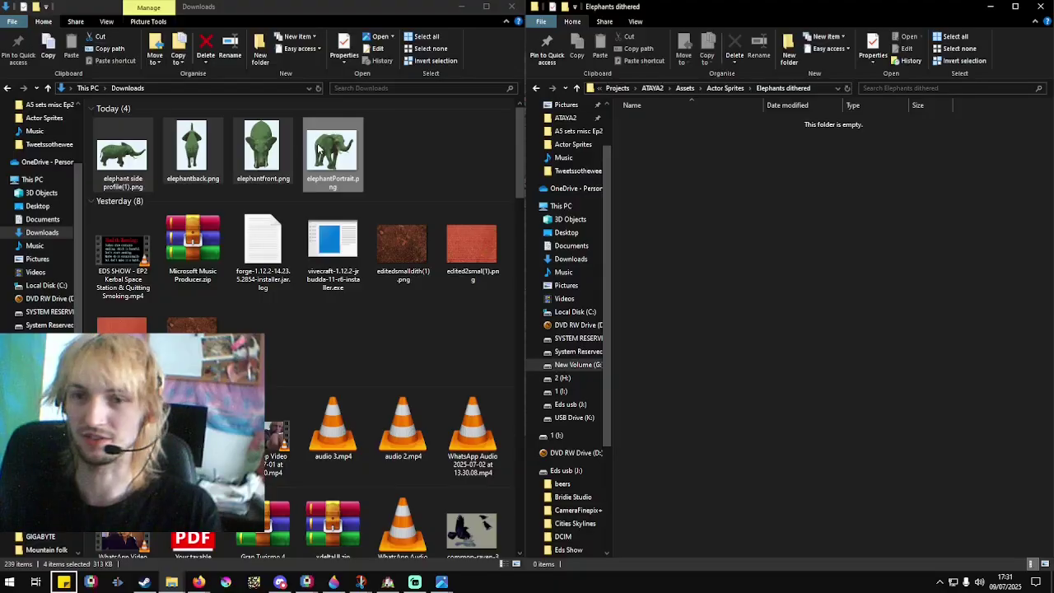
Copy the four elephant images from Downloads into Elephants dithered and delete the originals from Downloads.
{"action": "left_click_drag", "start_coordinate": [320, 148], "coordinate": [879, 216]}
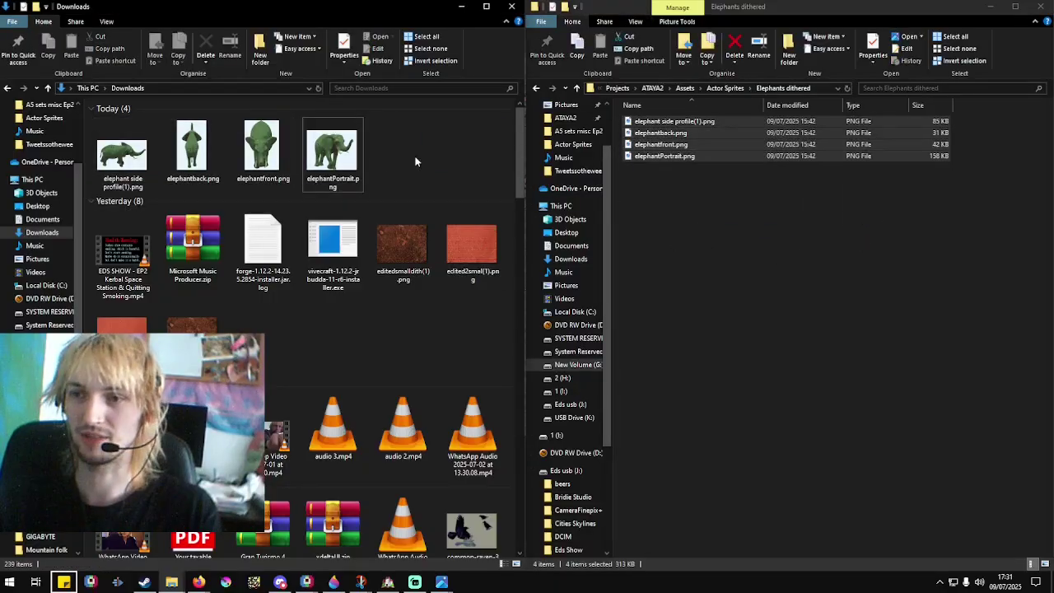
{"action": "left_click_drag", "start_coordinate": [416, 161], "coordinate": [161, 177]}
{"action": "key", "text": "Delete"}
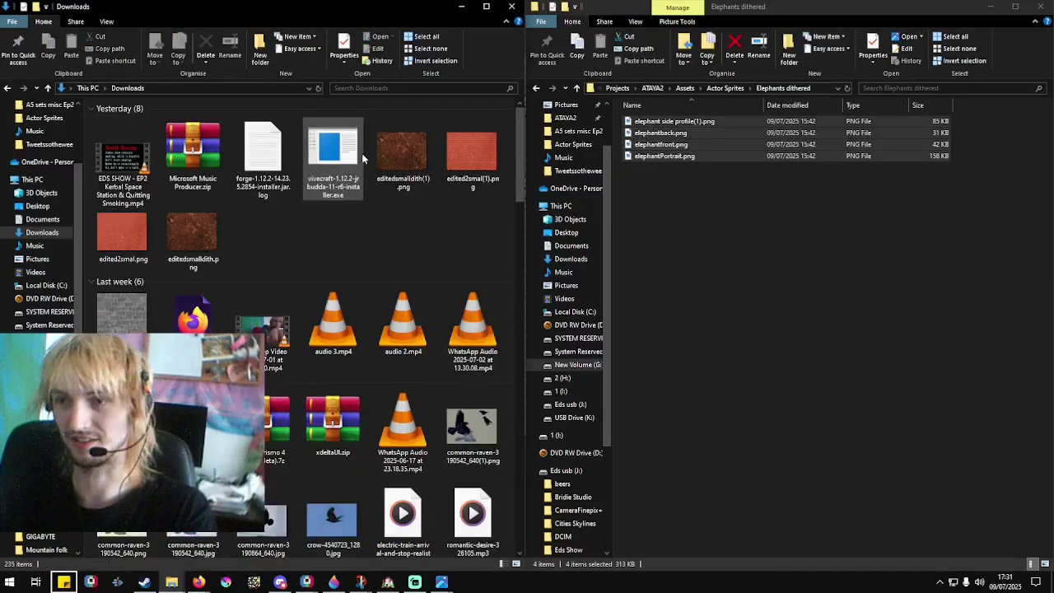
Uncover the Pixelorama sheet and reposition the Elephants dithered window so the empty slot beside the flying crows is accessible.
{"action": "key", "text": "alt+Tab"}
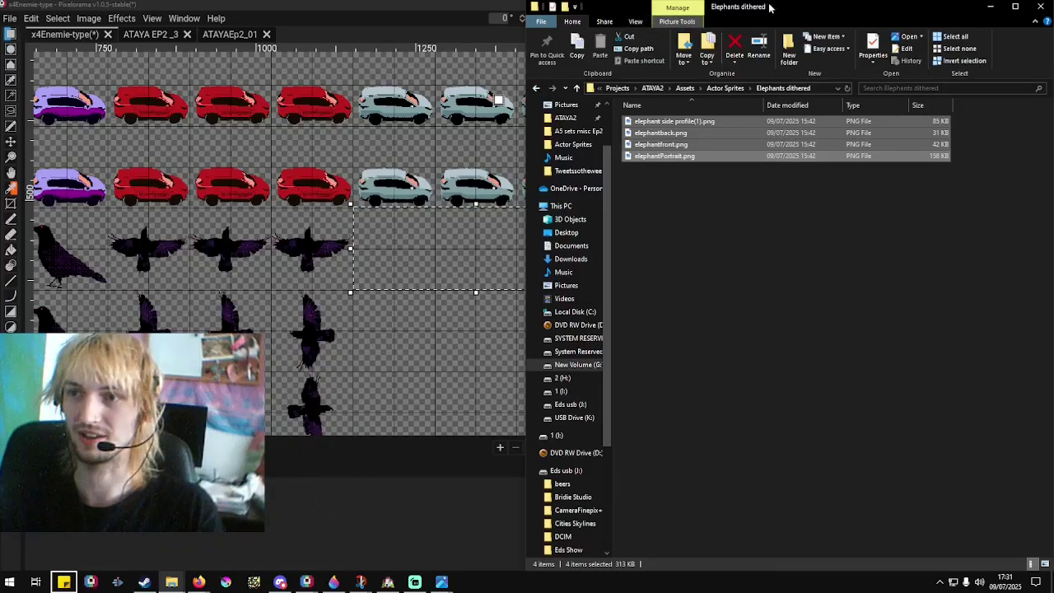
{"action": "left_click", "coordinate": [774, 267]}
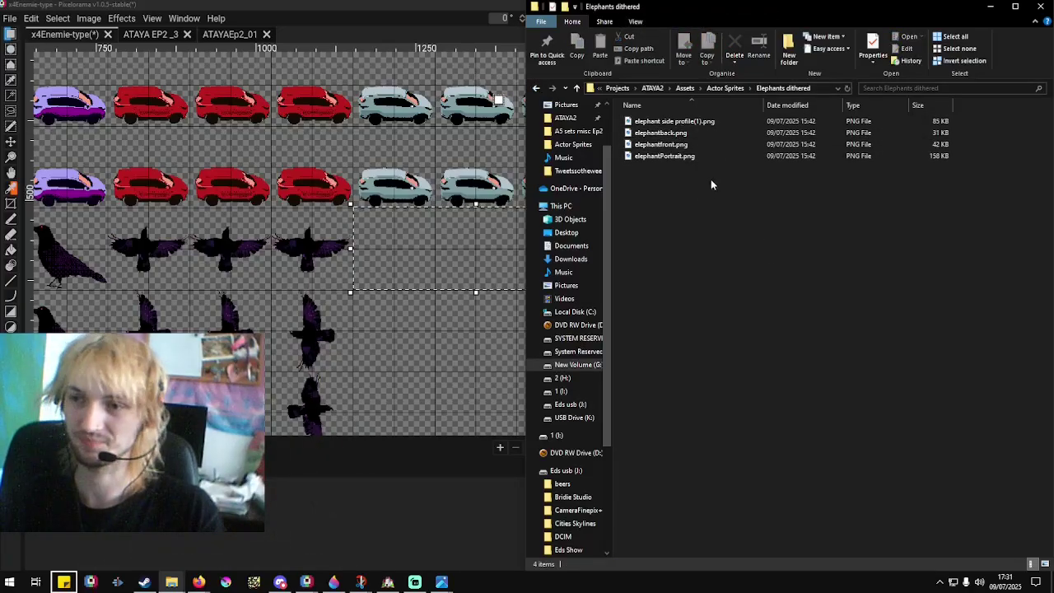
{"action": "left_click_drag", "start_coordinate": [745, 7], "coordinate": [816, 62]}
{"action": "left_click", "coordinate": [745, 213]}
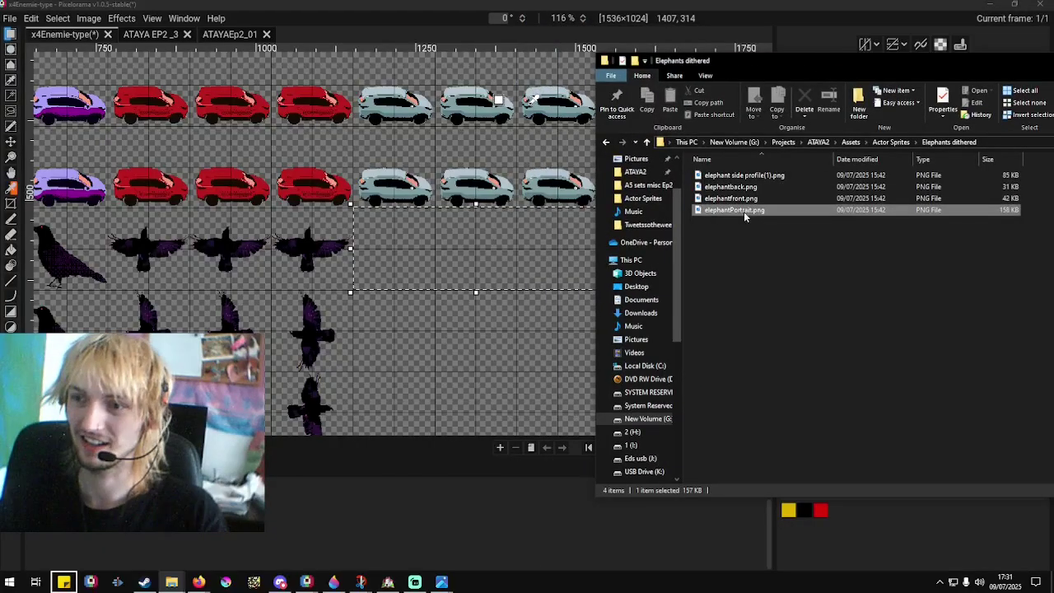
Import elephantfront.png into the x4Enemie-type project as a new layer.
{"action": "left_click_drag", "start_coordinate": [731, 199], "coordinate": [484, 285]}
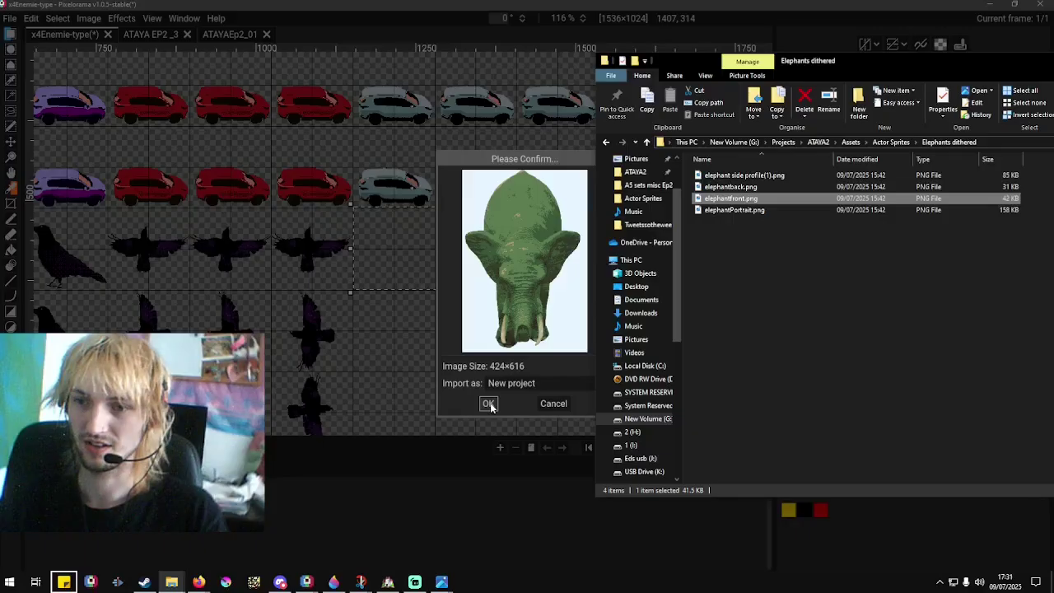
{"action": "left_click", "coordinate": [524, 385]}
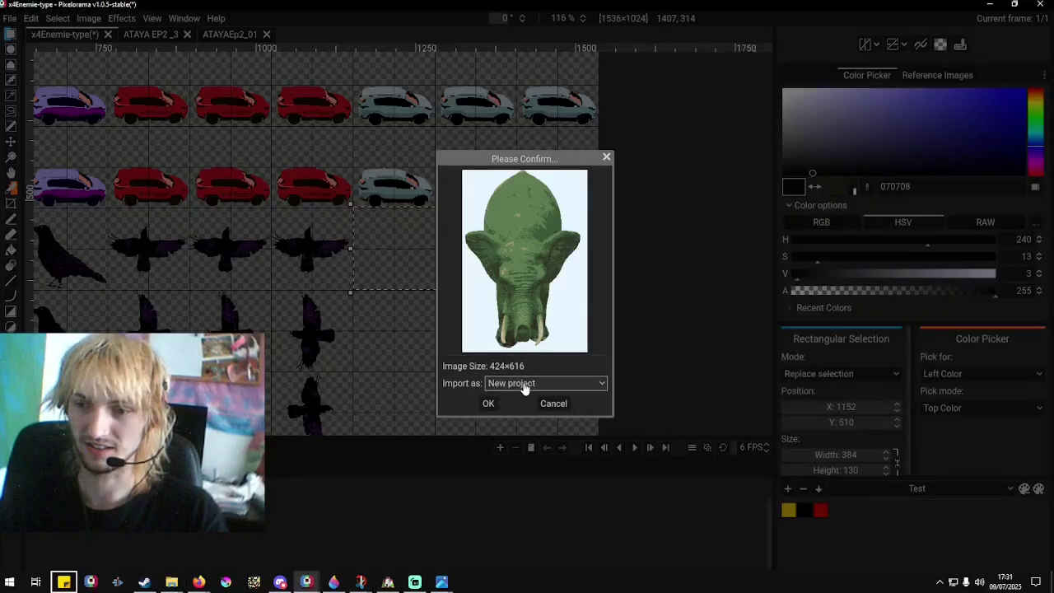
{"action": "left_click", "coordinate": [524, 385]}
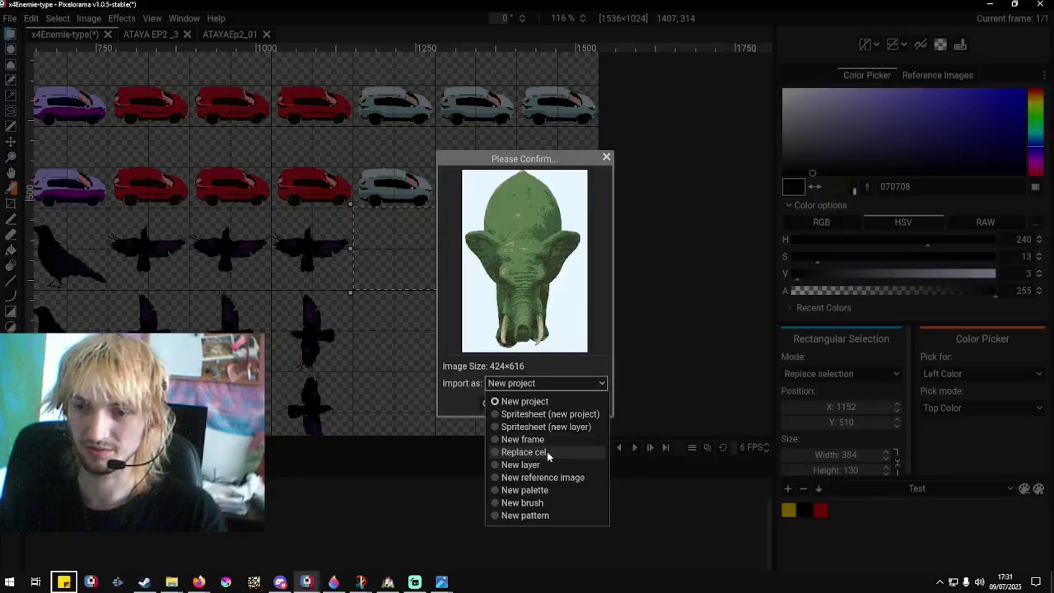
{"action": "left_click", "coordinate": [543, 465]}
{"action": "left_click", "coordinate": [489, 404]}
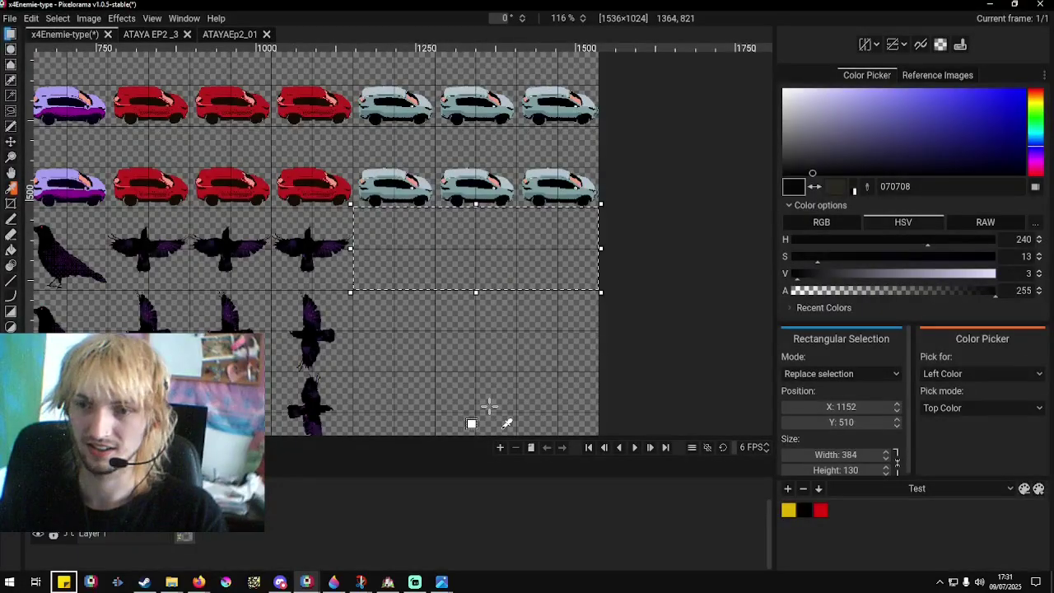
Compare the imported front elephant's size with the car and crow frames across the x4Enemie-type sheet.
{"action": "scroll", "coordinate": [382, 310], "scroll_direction": "down", "scroll_amount": 4}
{"action": "scroll", "coordinate": [287, 213], "scroll_direction": "up", "scroll_amount": 5}
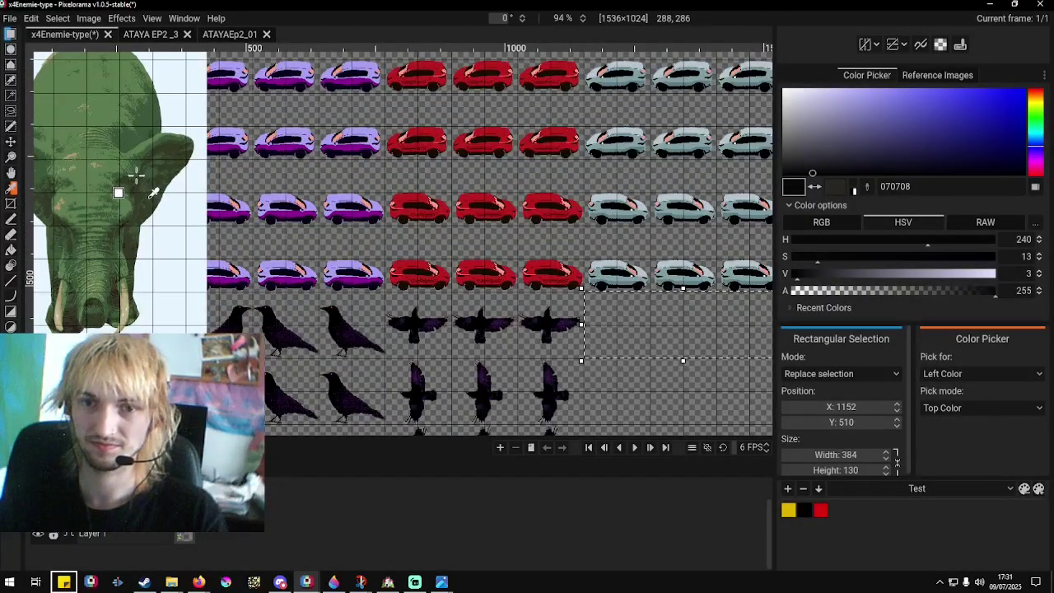
{"action": "scroll", "coordinate": [287, 212], "scroll_direction": "down", "scroll_amount": 6}
{"action": "scroll", "coordinate": [143, 188], "scroll_direction": "up", "scroll_amount": 4}
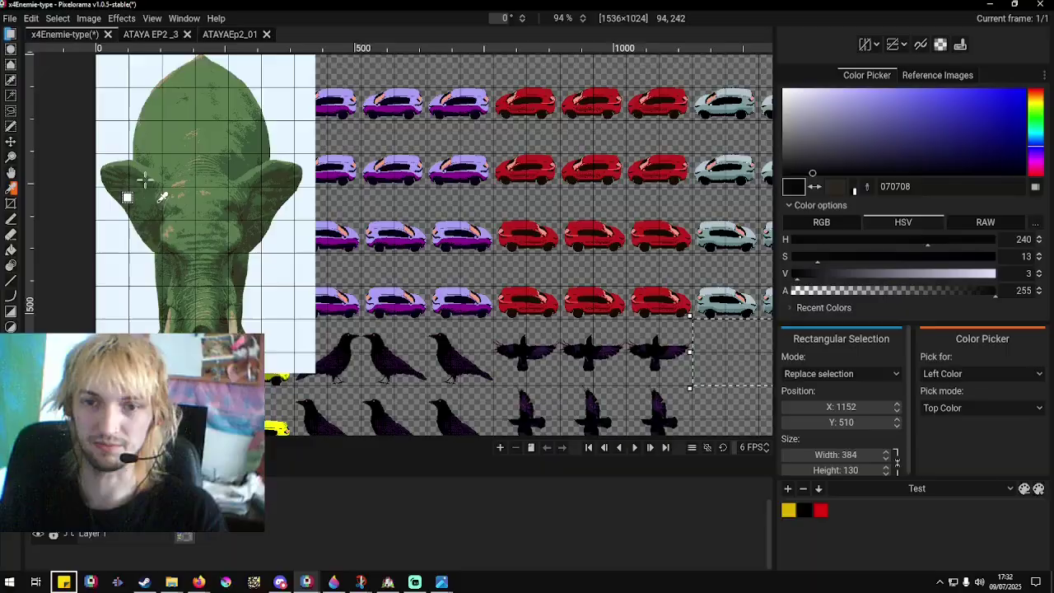
{"action": "scroll", "coordinate": [322, 194], "scroll_direction": "down", "scroll_amount": 3}
{"action": "scroll", "coordinate": [388, 308], "scroll_direction": "up", "scroll_amount": 3}
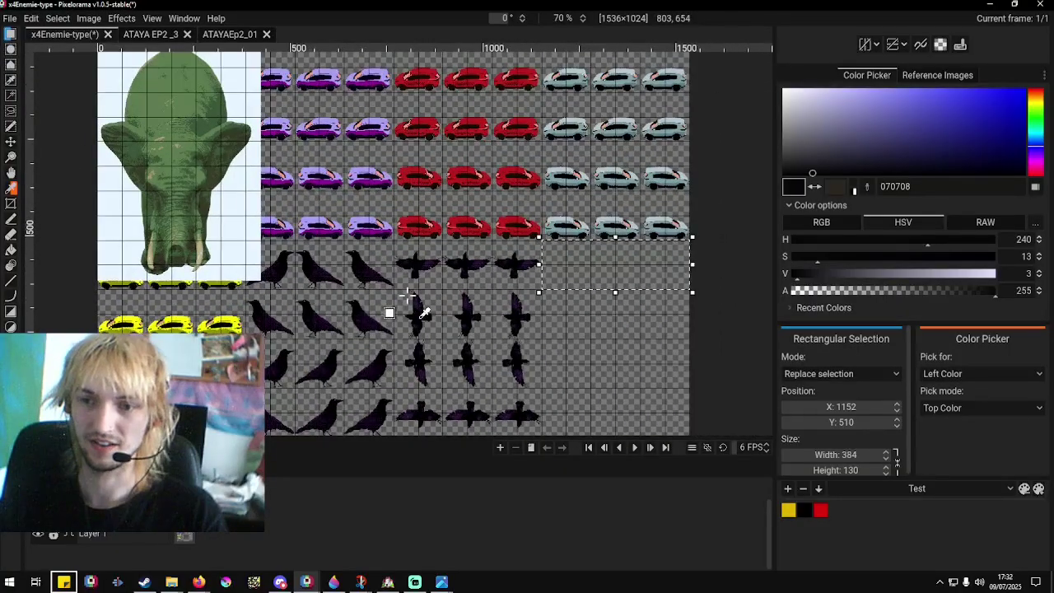
{"action": "scroll", "coordinate": [399, 313], "scroll_direction": "down", "scroll_amount": 2}
{"action": "scroll", "coordinate": [328, 365], "scroll_direction": "up", "scroll_amount": 3}
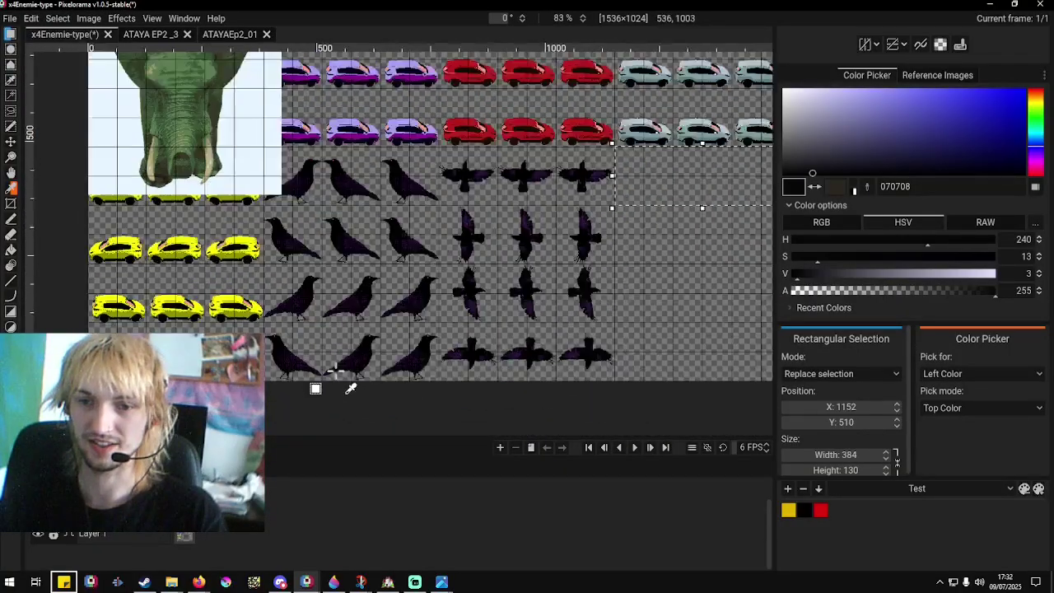
{"action": "scroll", "coordinate": [424, 330], "scroll_direction": "down", "scroll_amount": 3}
{"action": "scroll", "coordinate": [60, 68], "scroll_direction": "up", "scroll_amount": 2}
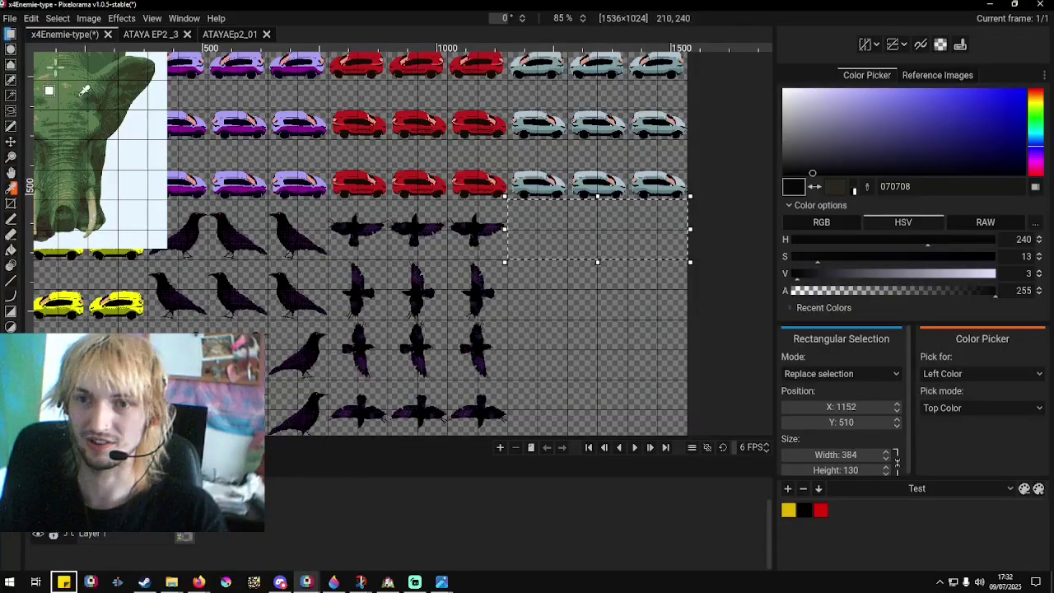
Review the character sprites in the ATAYA EP2 _3 and ATAYAEp2_01 projects, then return to the x4Enemie-type project.
{"action": "left_click", "coordinate": [145, 36]}
{"action": "left_click", "coordinate": [211, 37]}
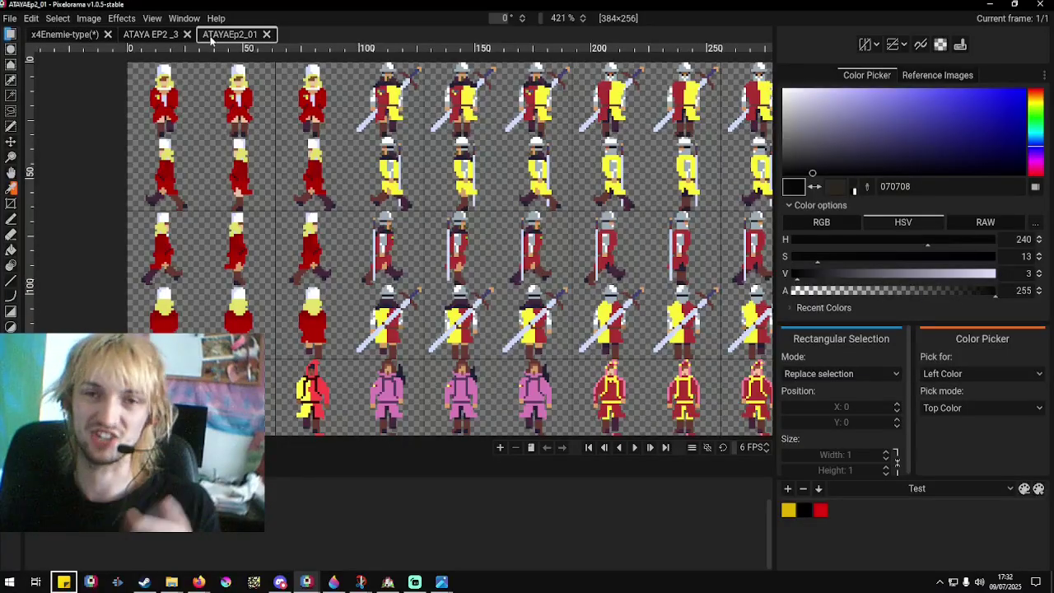
{"action": "left_click", "coordinate": [74, 35]}
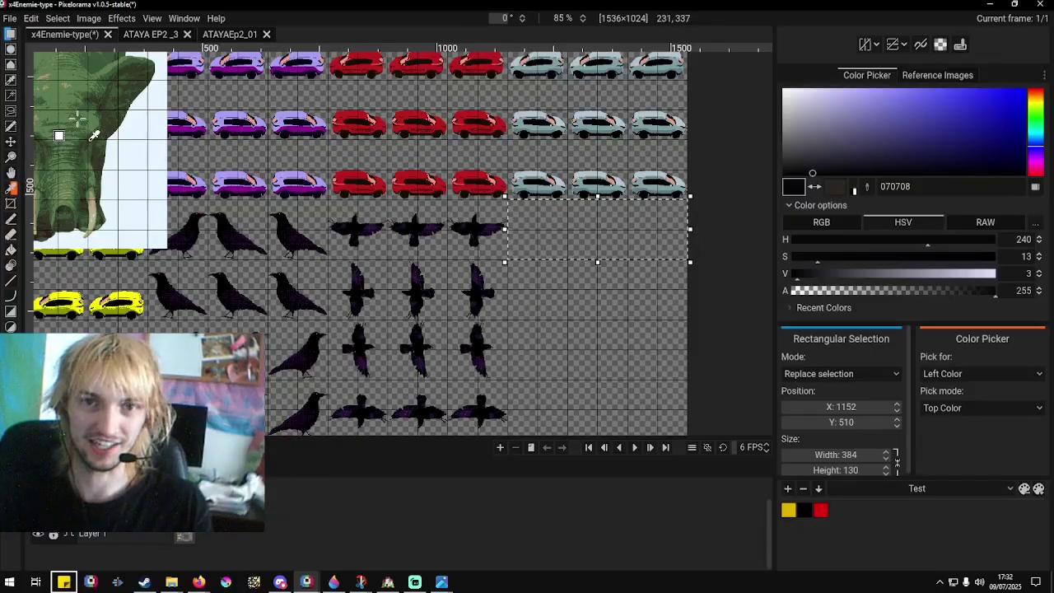
Clear the rectangular selection and move the front elephant image to the empty area beside the flying crows.
{"action": "left_click", "coordinate": [62, 138]}
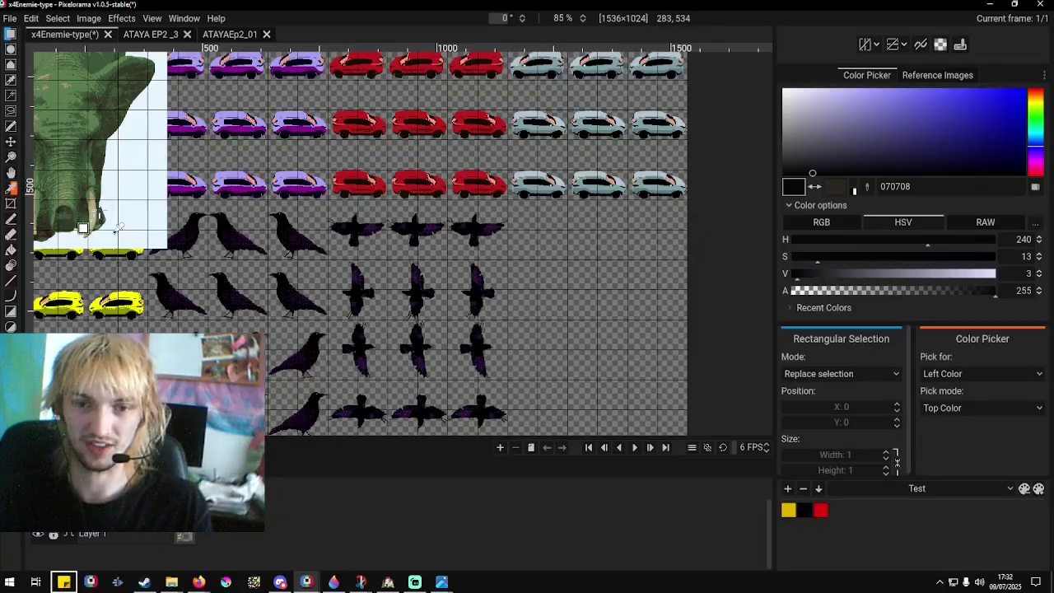
{"action": "left_click", "coordinate": [11, 143]}
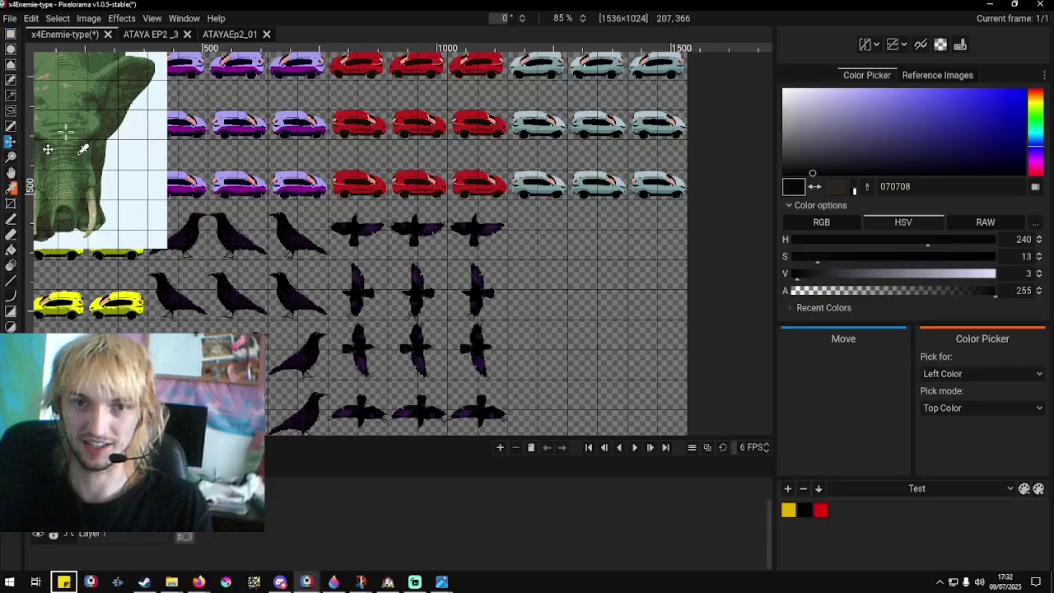
{"action": "left_click_drag", "start_coordinate": [49, 153], "coordinate": [573, 341]}
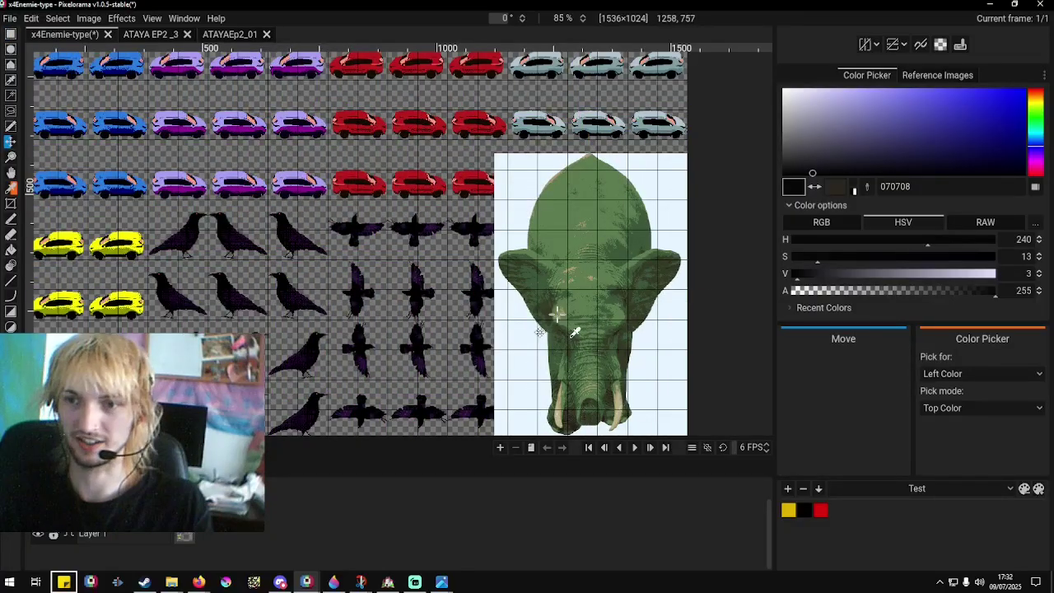
Select the front elephant image with a rectangular selection of about 414 × 613 px and shrink it to about 155 px wide.
{"action": "scroll", "coordinate": [498, 259], "scroll_direction": "up", "scroll_amount": 2}
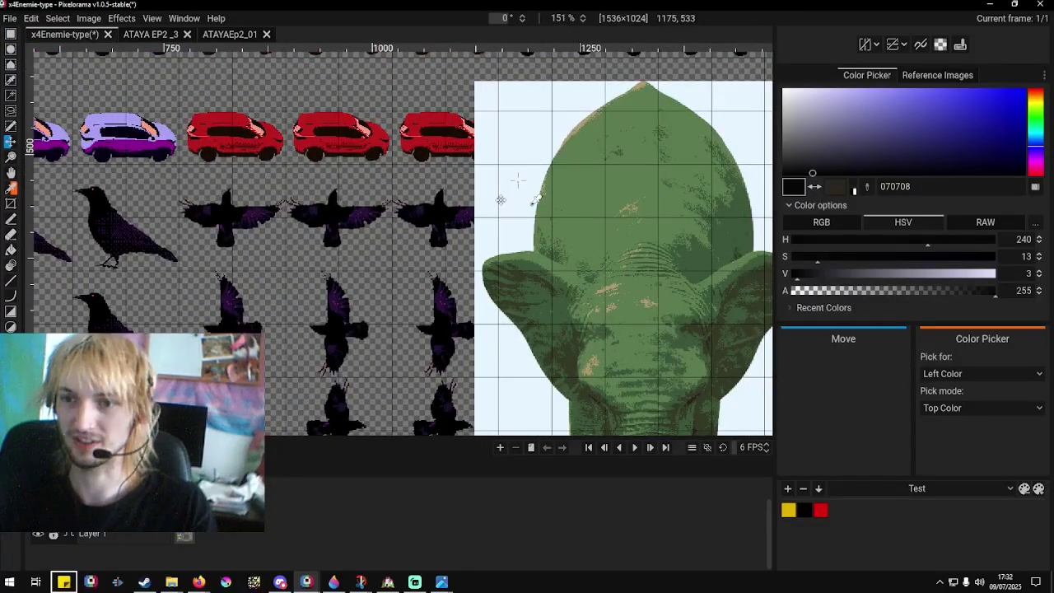
{"action": "scroll", "coordinate": [515, 198], "scroll_direction": "down", "scroll_amount": 3}
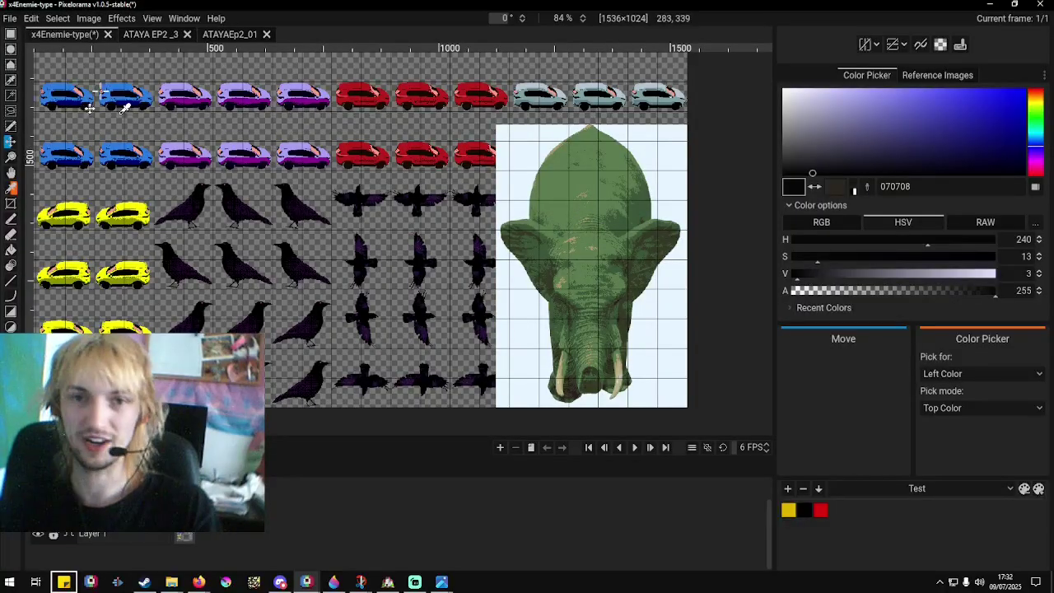
{"action": "left_click", "coordinate": [11, 34]}
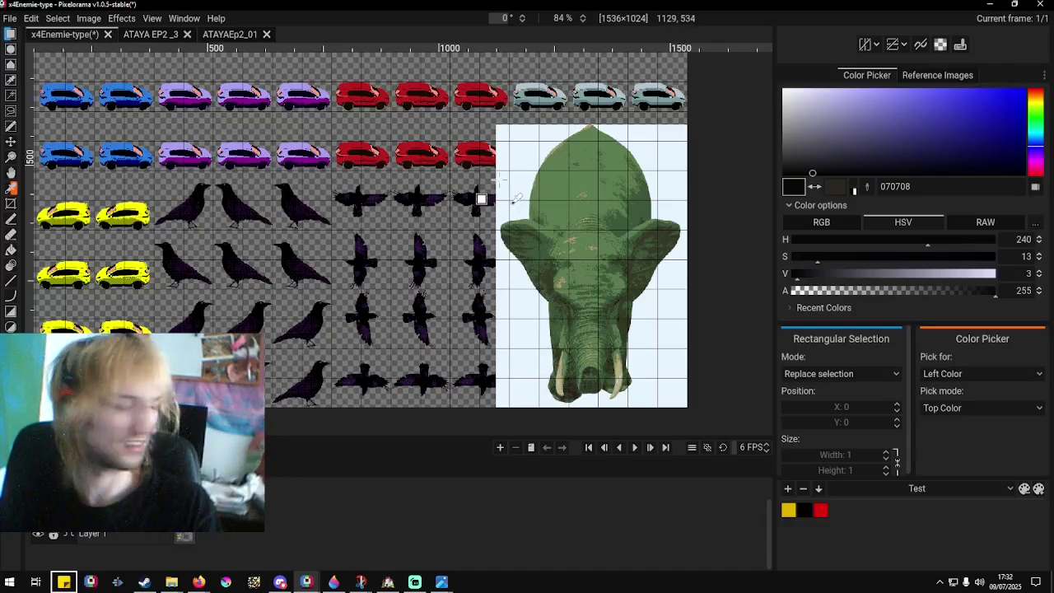
{"action": "left_click_drag", "start_coordinate": [497, 124], "coordinate": [688, 407]}
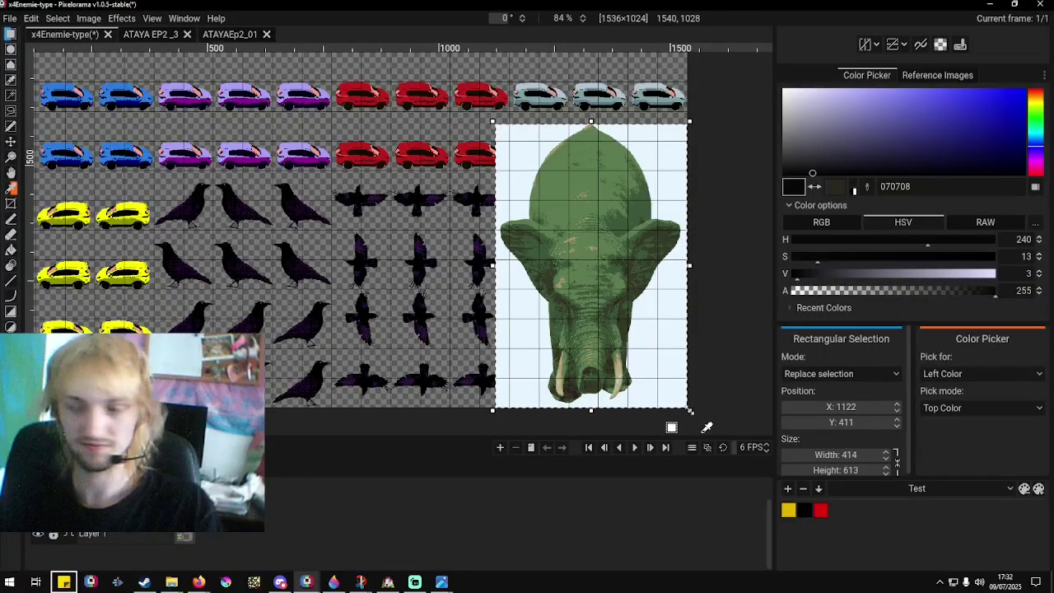
{"action": "left_click_drag", "start_coordinate": [689, 409], "coordinate": [567, 234]}
Move the front elephant image into the empty area below the first light-blue car column and shrink it to 85 × 125 px.
{"action": "scroll", "coordinate": [580, 206], "scroll_direction": "up", "scroll_amount": 4}
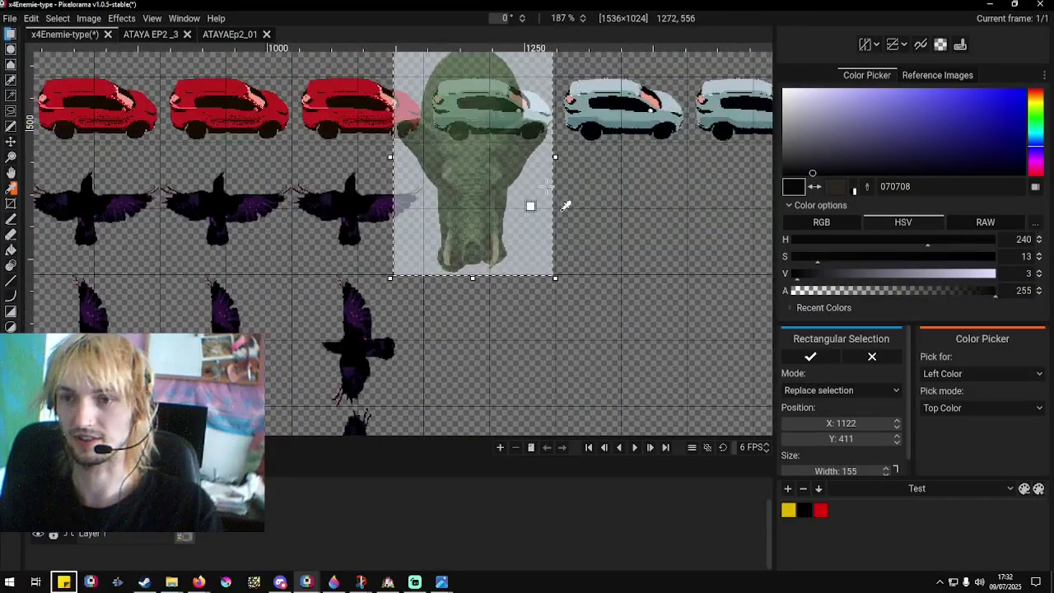
{"action": "left_click_drag", "start_coordinate": [468, 170], "coordinate": [500, 272]}
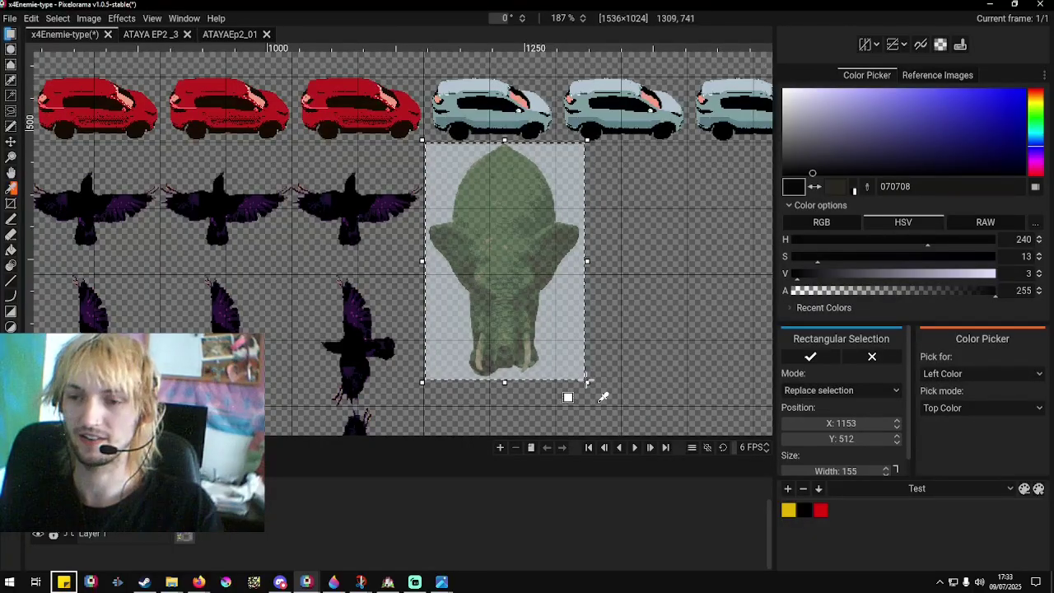
{"action": "left_click_drag", "start_coordinate": [585, 382], "coordinate": [525, 274]}
{"action": "left_click_drag", "start_coordinate": [487, 240], "coordinate": [503, 239]}
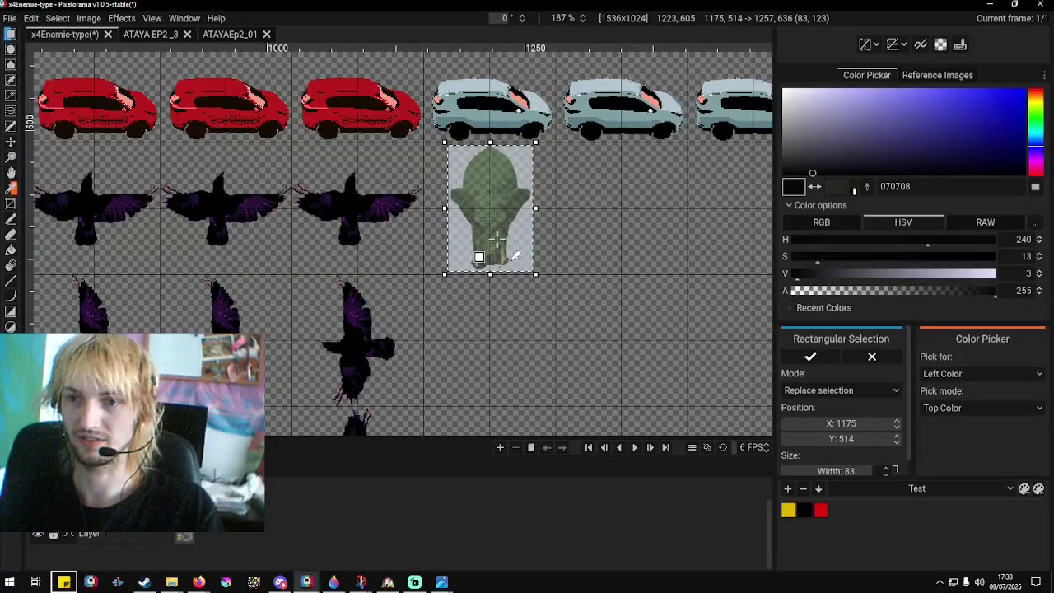
{"action": "scroll", "coordinate": [516, 229], "scroll_direction": "up", "scroll_amount": 3}
{"action": "scroll", "coordinate": [516, 229], "scroll_direction": "up", "scroll_amount": 2}
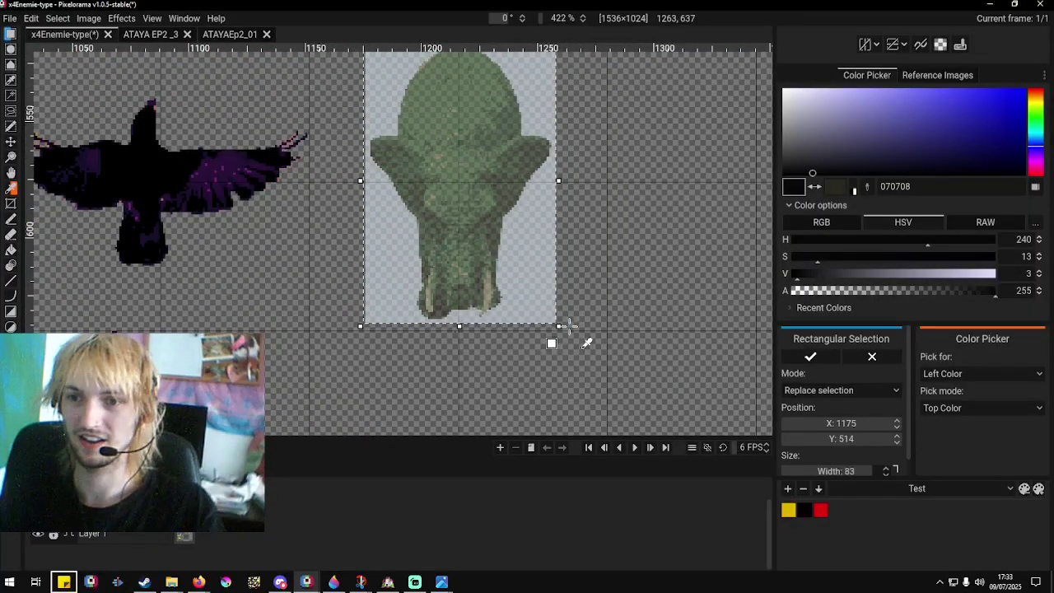
{"action": "left_click_drag", "start_coordinate": [559, 326], "coordinate": [564, 331]}
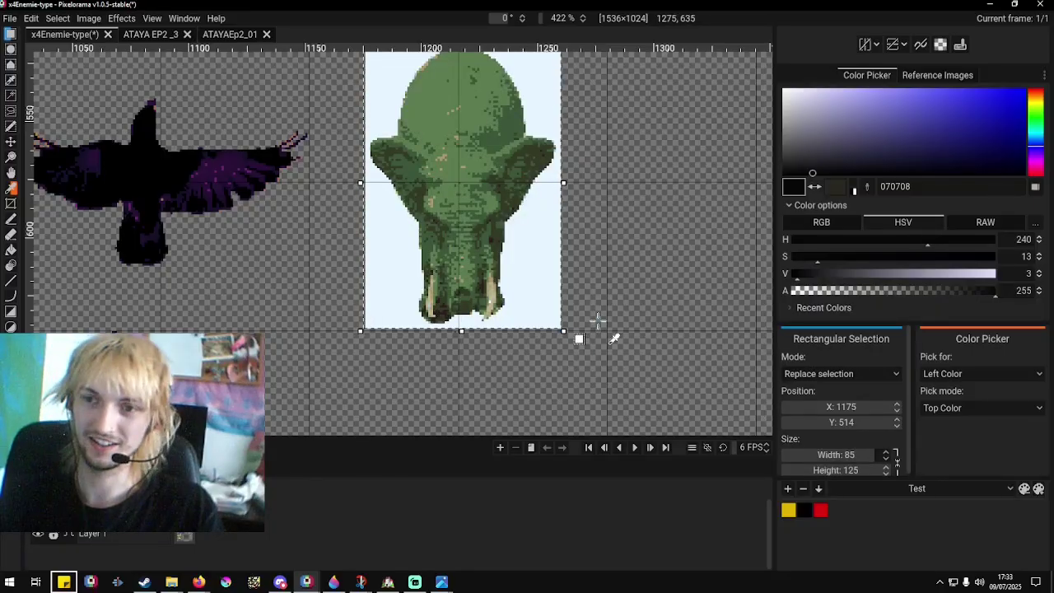
Examine the resized elephant's pixel detail beside the flying crow and clear the selection around it.
{"action": "scroll", "coordinate": [568, 288], "scroll_direction": "down", "scroll_amount": 2}
{"action": "scroll", "coordinate": [524, 245], "scroll_direction": "up", "scroll_amount": 3}
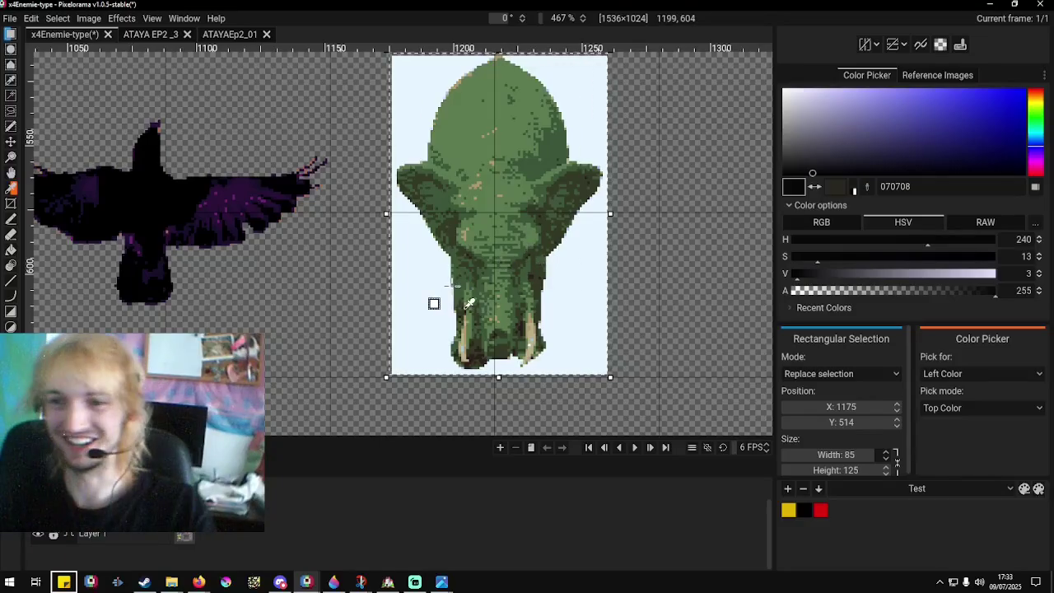
{"action": "scroll", "coordinate": [423, 294], "scroll_direction": "up", "scroll_amount": 2}
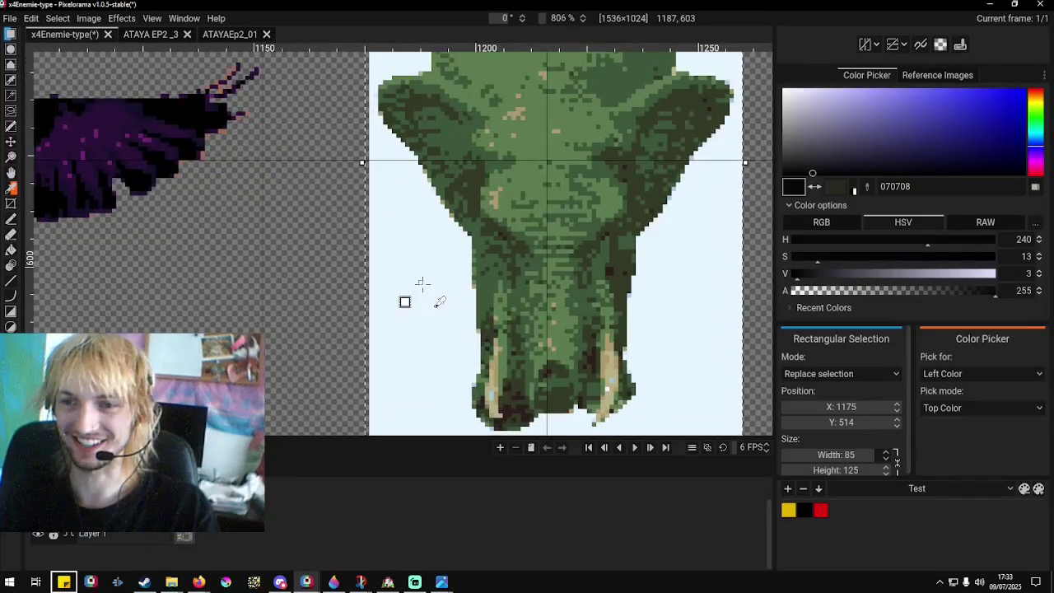
{"action": "scroll", "coordinate": [414, 313], "scroll_direction": "down", "scroll_amount": 3}
{"action": "scroll", "coordinate": [434, 301], "scroll_direction": "up", "scroll_amount": 1}
{"action": "scroll", "coordinate": [433, 301], "scroll_direction": "up", "scroll_amount": 1}
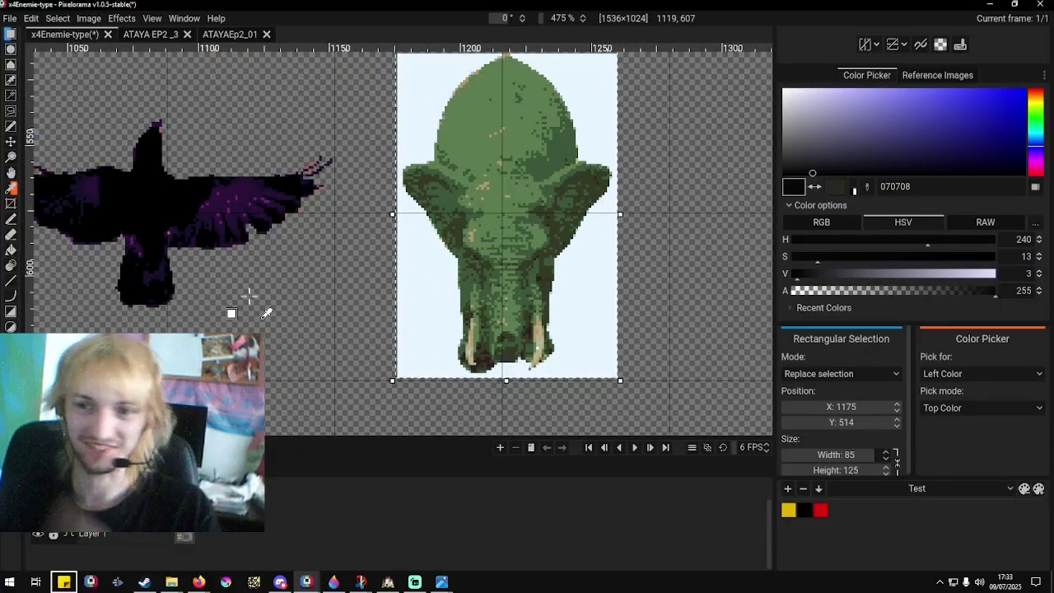
{"action": "left_click", "coordinate": [544, 268]}
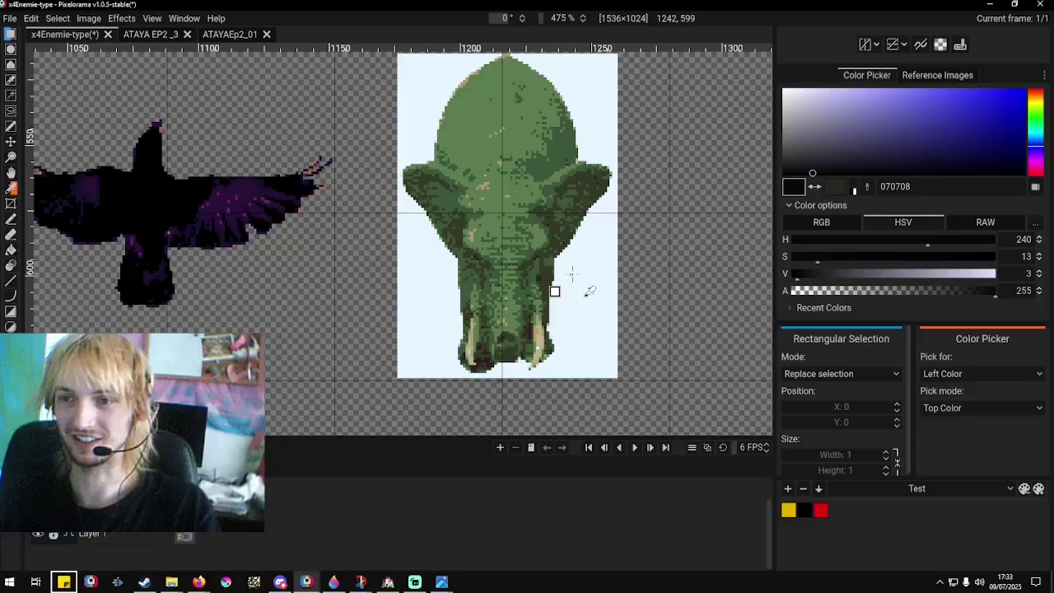
Switch to the Bucket tool and pick the sheet's transparent background as the left color.
{"action": "scroll", "coordinate": [550, 272], "scroll_direction": "down", "scroll_amount": 3}
{"action": "scroll", "coordinate": [547, 247], "scroll_direction": "up", "scroll_amount": 3}
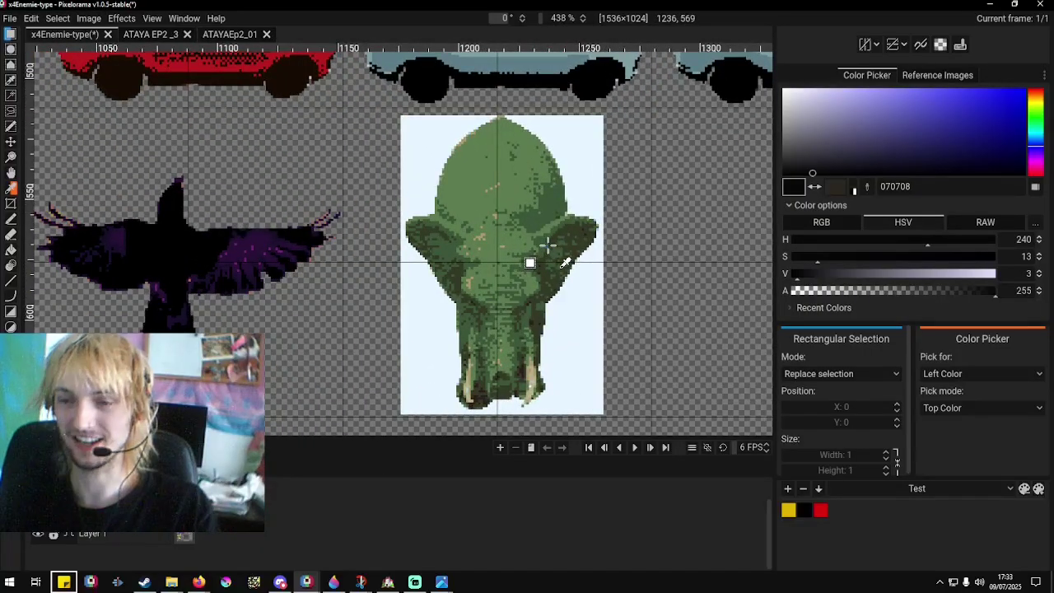
{"action": "left_click", "coordinate": [10, 251]}
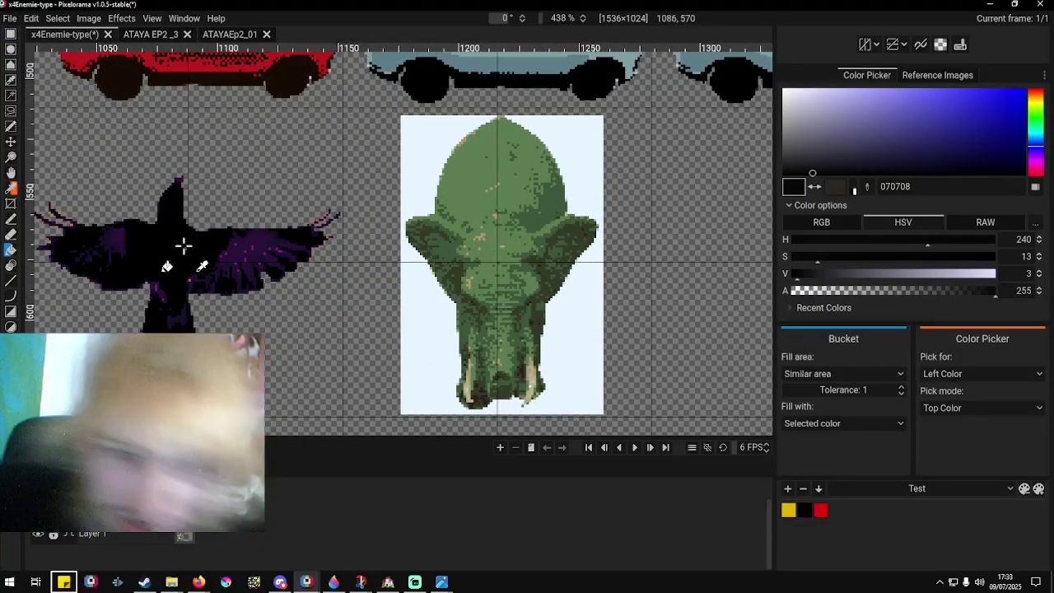
{"action": "right_click", "coordinate": [430, 331]}
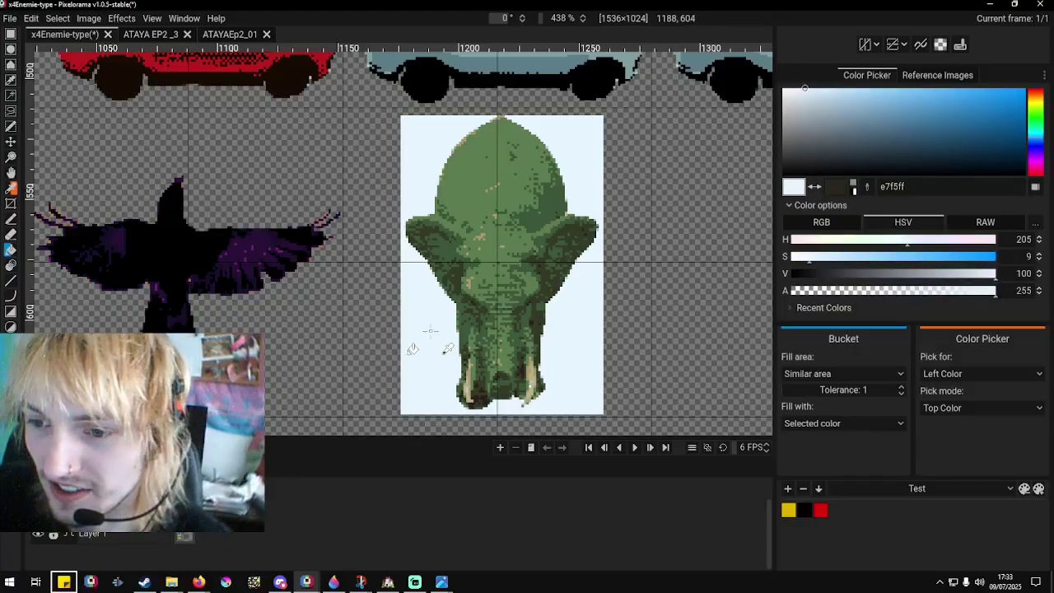
{"action": "right_click", "coordinate": [383, 330]}
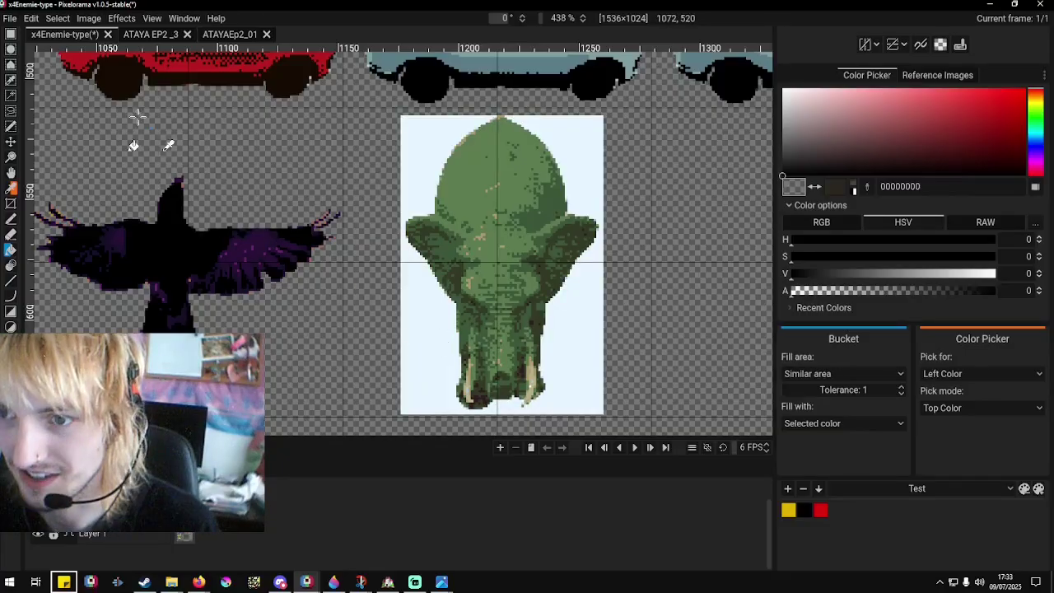
Enclose the elephant in a rectangular selection of about 129 × 135 px and fill its pale background with transparency, using the Similar colors fill area.
{"action": "left_click", "coordinate": [10, 33]}
{"action": "left_click_drag", "start_coordinate": [359, 103], "coordinate": [669, 427]}
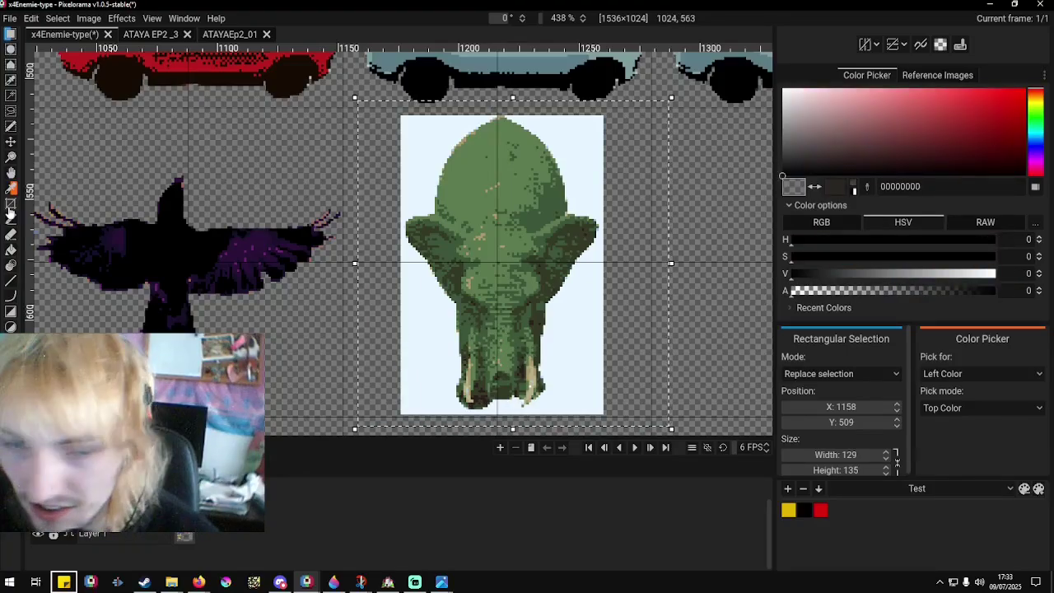
{"action": "left_click", "coordinate": [11, 249]}
{"action": "left_click", "coordinate": [856, 374]}
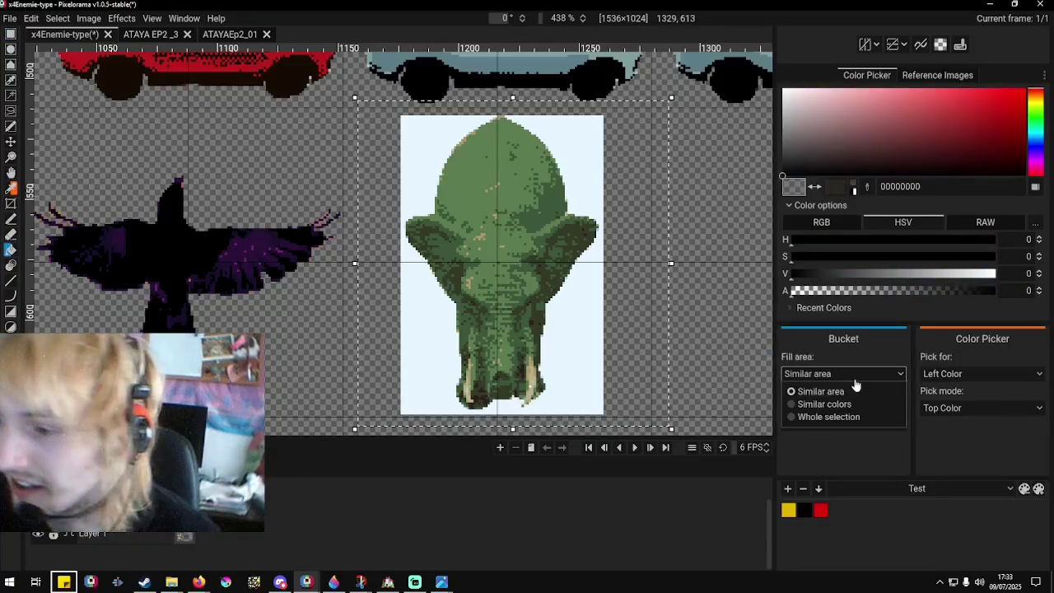
{"action": "left_click", "coordinate": [823, 404]}
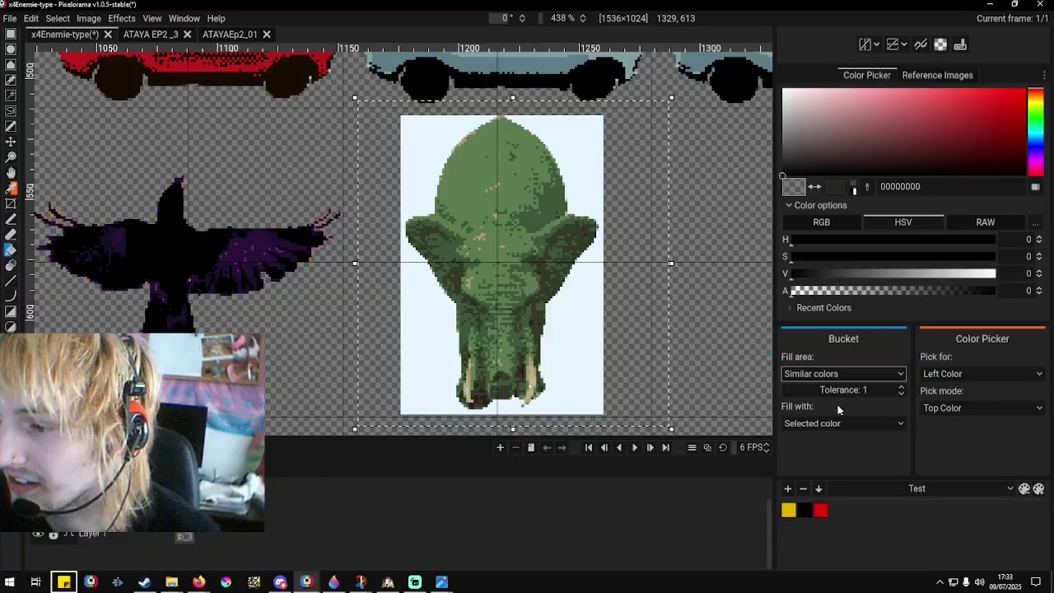
{"action": "left_click", "coordinate": [412, 142]}
{"action": "scroll", "coordinate": [448, 179], "scroll_direction": "up", "scroll_amount": 5}
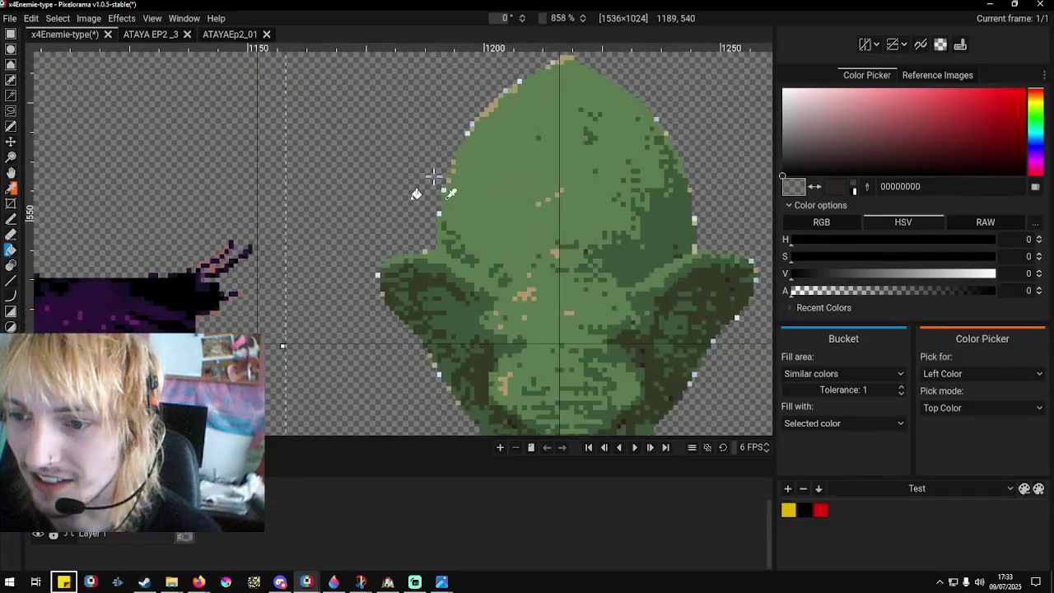
{"action": "scroll", "coordinate": [436, 201], "scroll_direction": "up", "scroll_amount": 1}
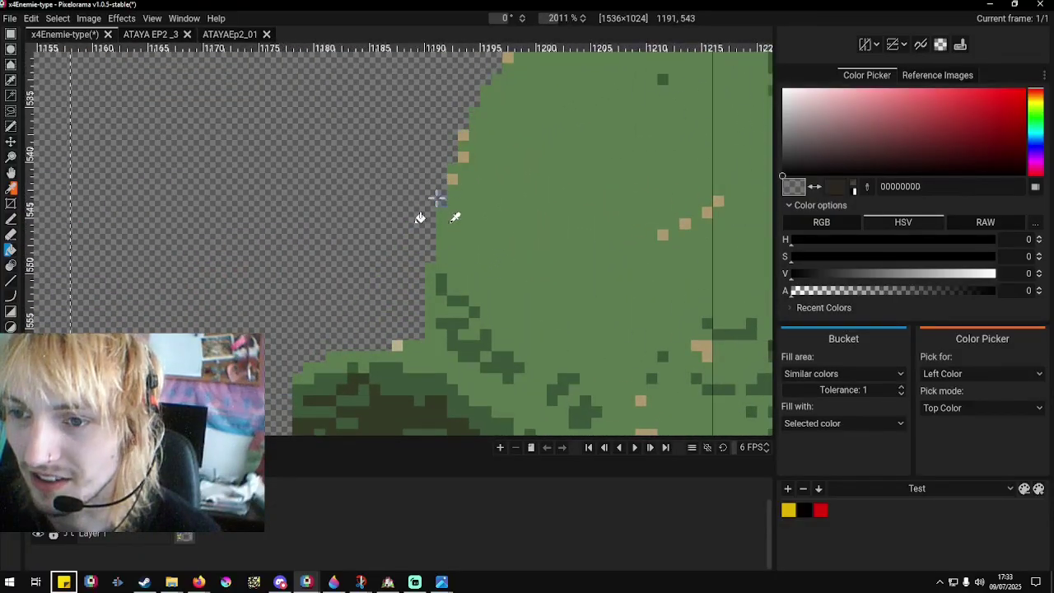
{"action": "scroll", "coordinate": [419, 217], "scroll_direction": "down", "scroll_amount": 8}
{"action": "scroll", "coordinate": [466, 140], "scroll_direction": "up", "scroll_amount": 4}
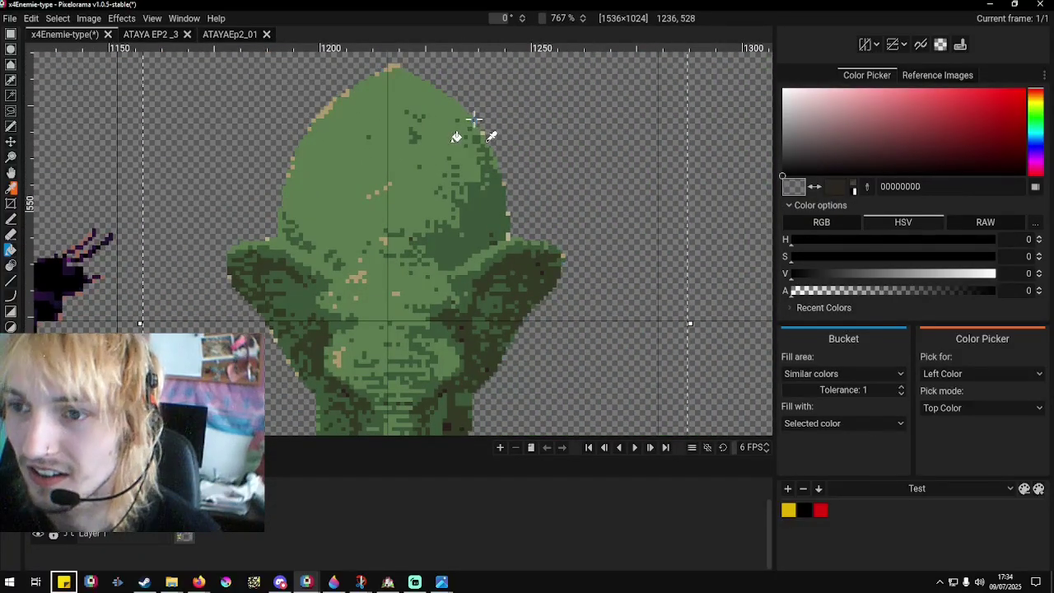
Compare the cut-out elephant with the car and crow frames and the ATAYAEp2_01 characters, then return to the x4Enemie-type project.
{"action": "scroll", "coordinate": [504, 188], "scroll_direction": "down", "scroll_amount": 4}
{"action": "scroll", "coordinate": [502, 246], "scroll_direction": "up", "scroll_amount": 3}
{"action": "scroll", "coordinate": [500, 239], "scroll_direction": "down", "scroll_amount": 4}
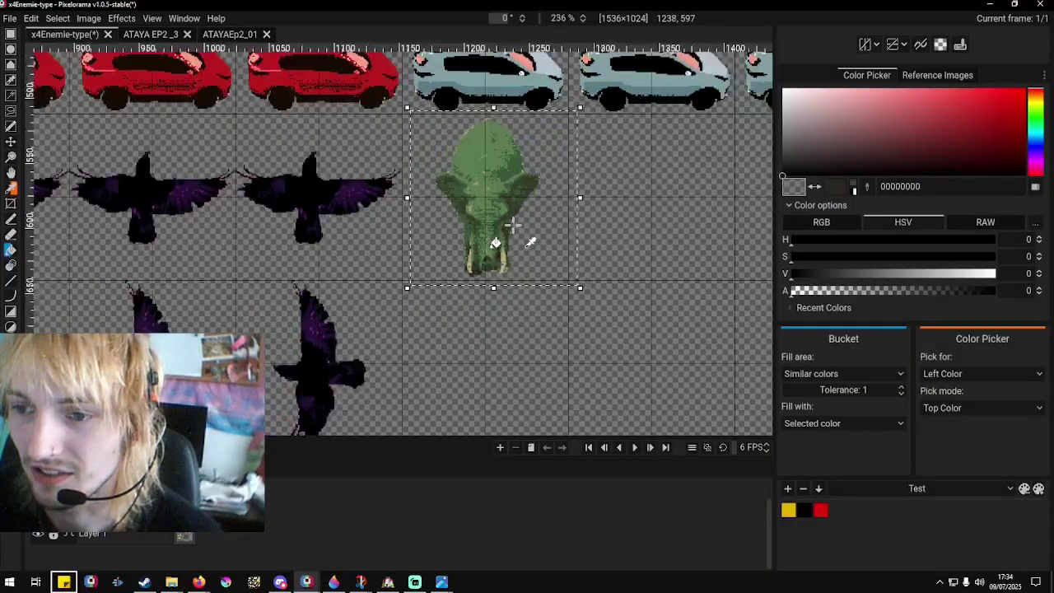
{"action": "scroll", "coordinate": [513, 219], "scroll_direction": "up", "scroll_amount": 2}
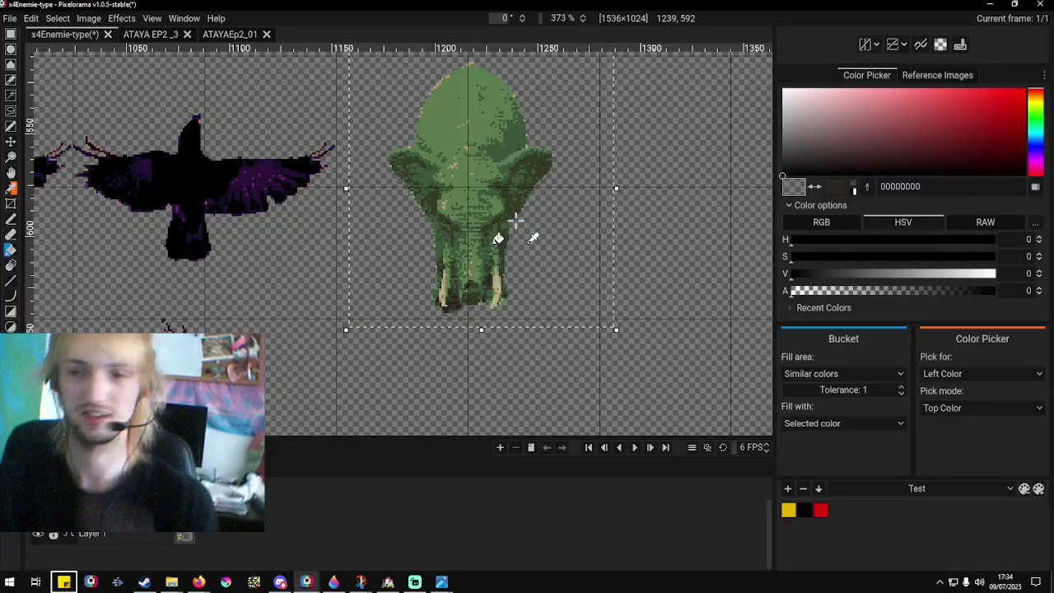
{"action": "scroll", "coordinate": [515, 219], "scroll_direction": "down", "scroll_amount": 3}
{"action": "scroll", "coordinate": [502, 236], "scroll_direction": "down", "scroll_amount": 1}
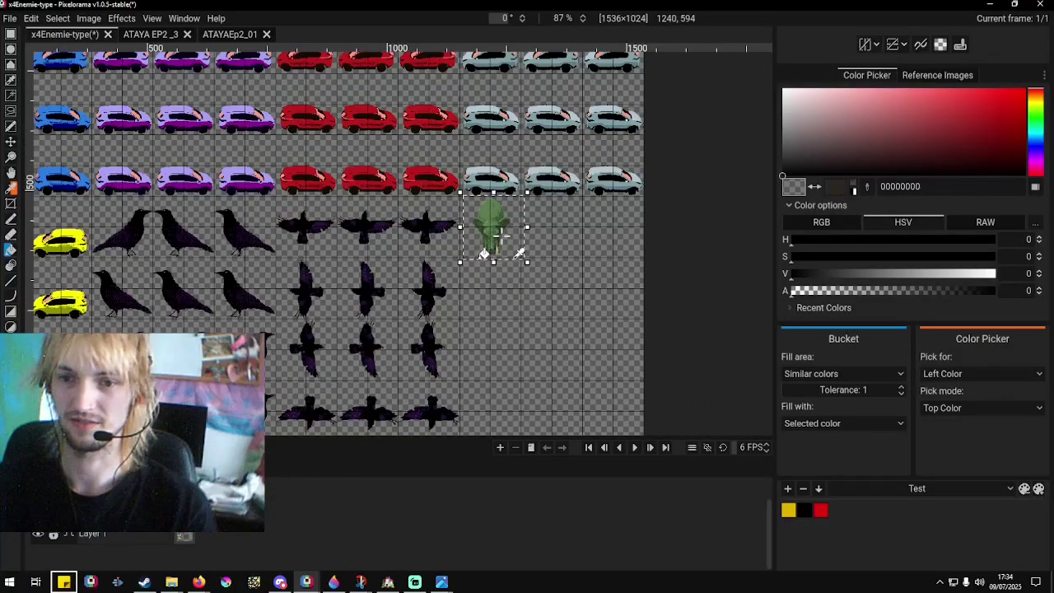
{"action": "scroll", "coordinate": [387, 370], "scroll_direction": "up", "scroll_amount": 1}
{"action": "left_click_drag", "start_coordinate": [393, 397], "coordinate": [399, 340]}
{"action": "scroll", "coordinate": [400, 333], "scroll_direction": "down", "scroll_amount": 1}
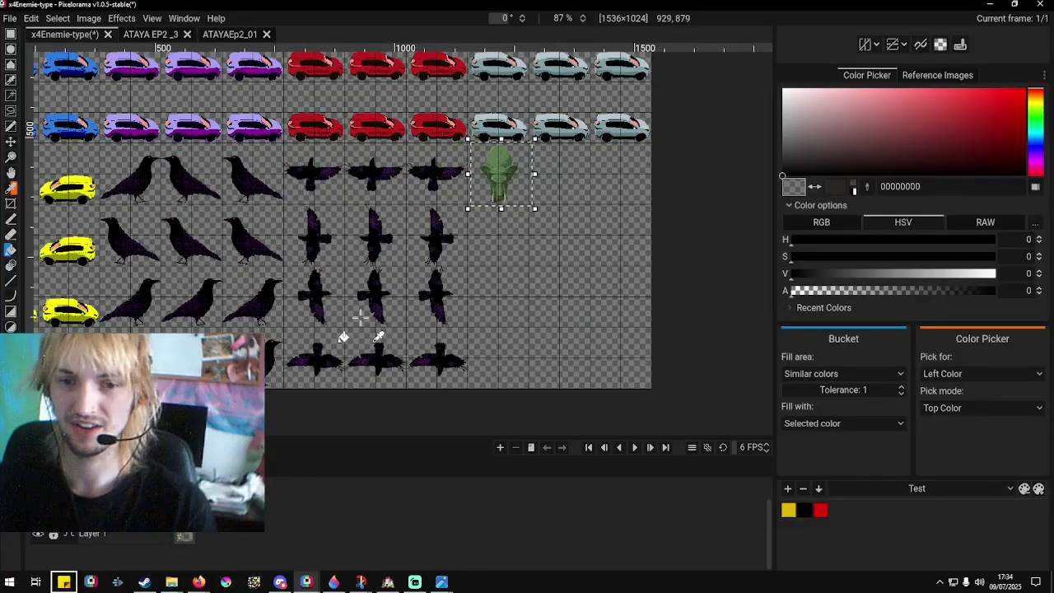
{"action": "left_click", "coordinate": [231, 34]}
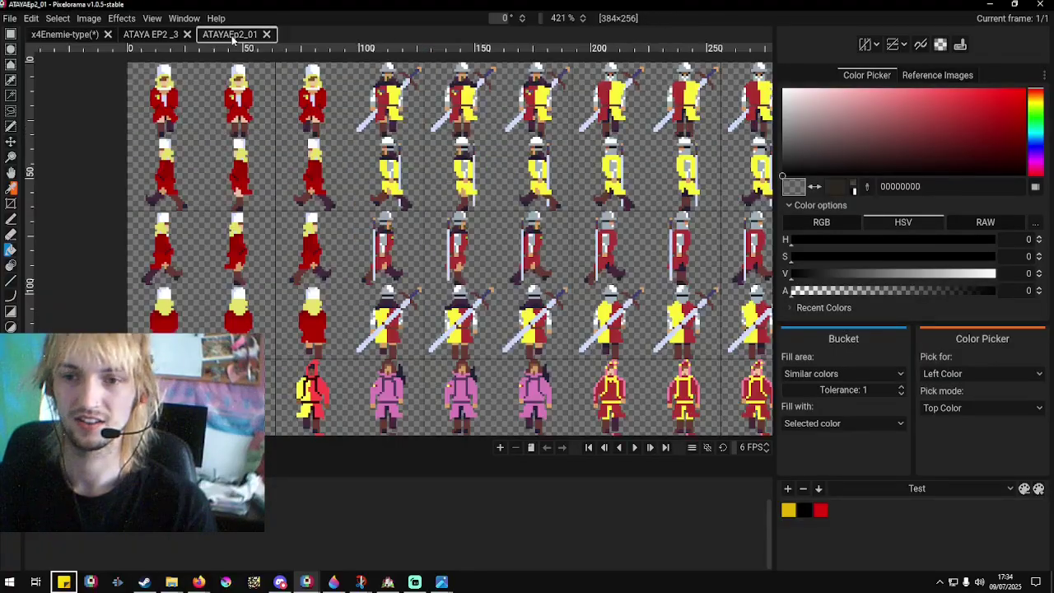
{"action": "left_click", "coordinate": [78, 35]}
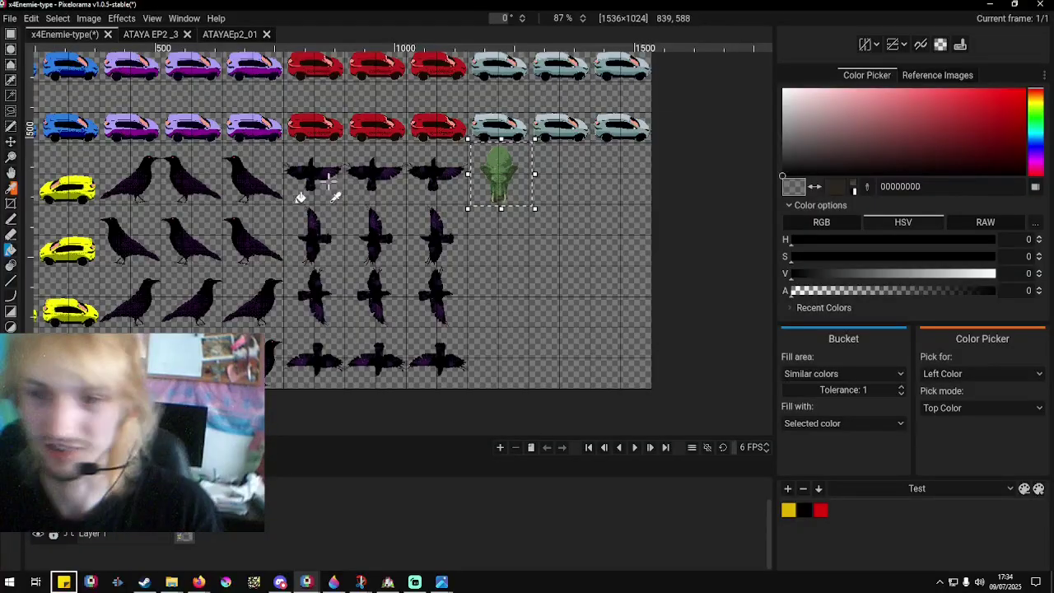
Try duplicating the selected elephant into the empty cell beside it, and delete the copy.
{"action": "scroll", "coordinate": [486, 179], "scroll_direction": "up", "scroll_amount": 4}
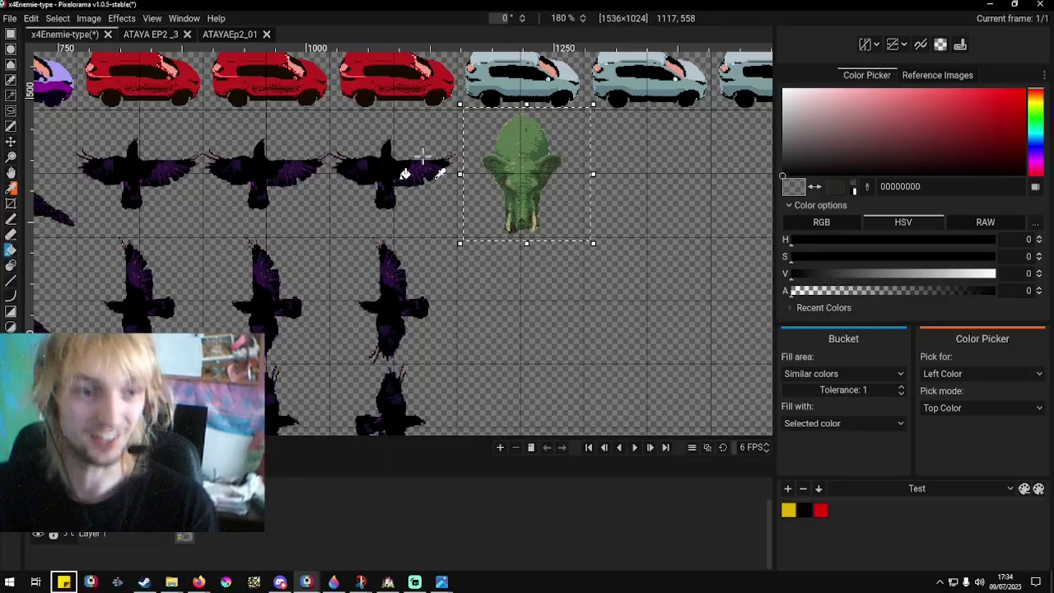
{"action": "scroll", "coordinate": [591, 188], "scroll_direction": "up", "scroll_amount": 4}
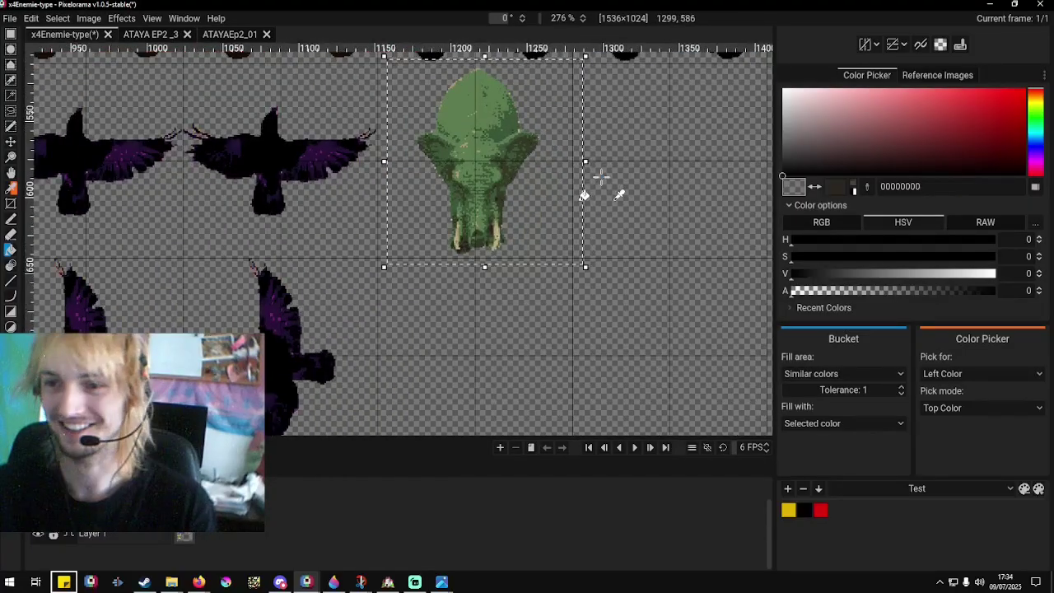
{"action": "scroll", "coordinate": [525, 110], "scroll_direction": "up", "scroll_amount": 1}
{"action": "scroll", "coordinate": [565, 200], "scroll_direction": "down", "scroll_amount": 4}
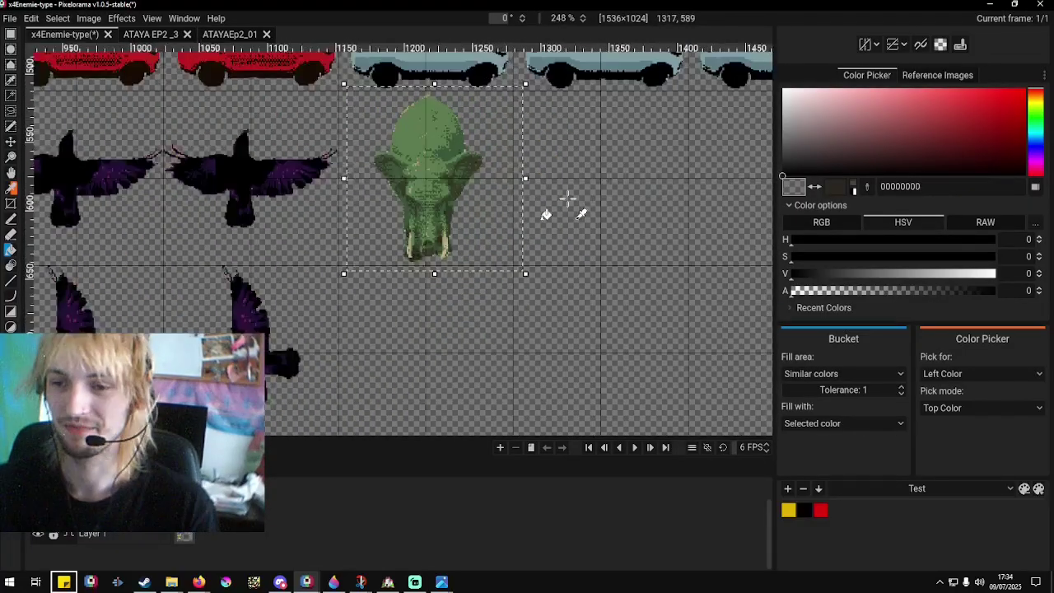
{"action": "scroll", "coordinate": [581, 158], "scroll_direction": "up", "scroll_amount": 2}
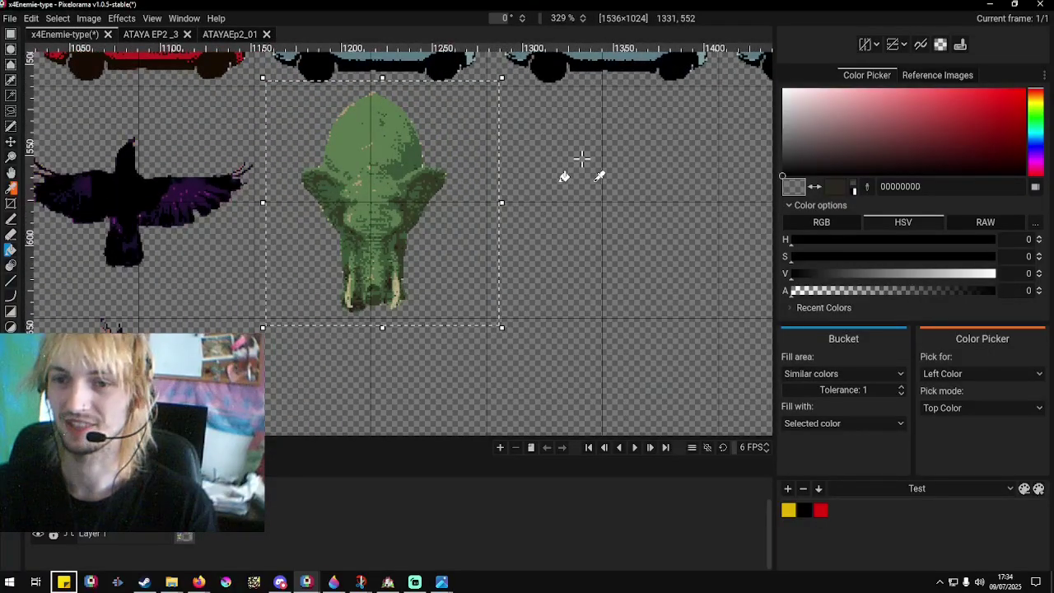
{"action": "key", "text": "ctrl+c"}
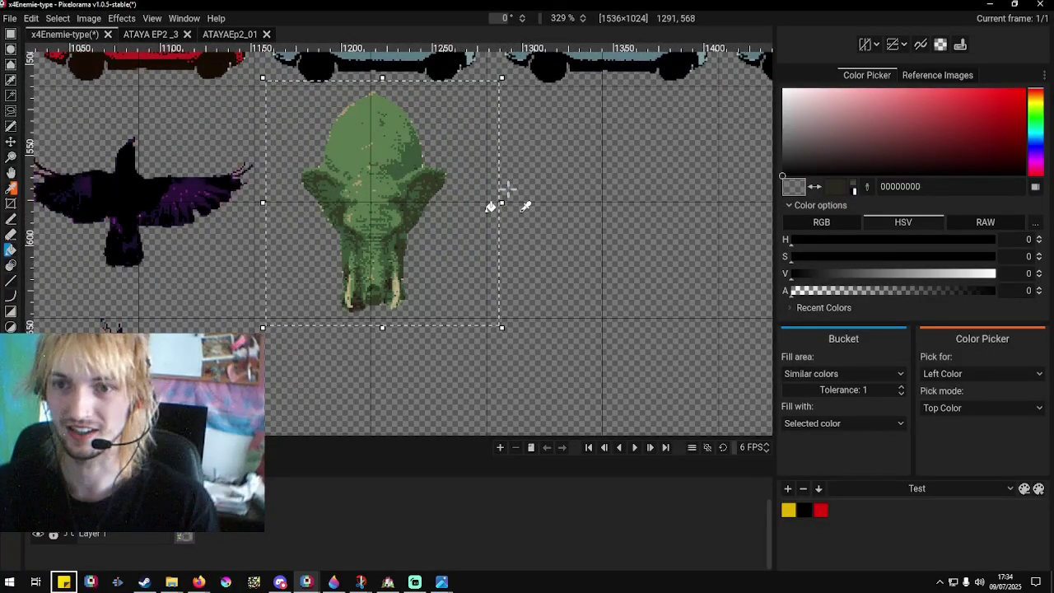
{"action": "key", "text": "ctrl+v"}
{"action": "left_click", "coordinate": [11, 34]}
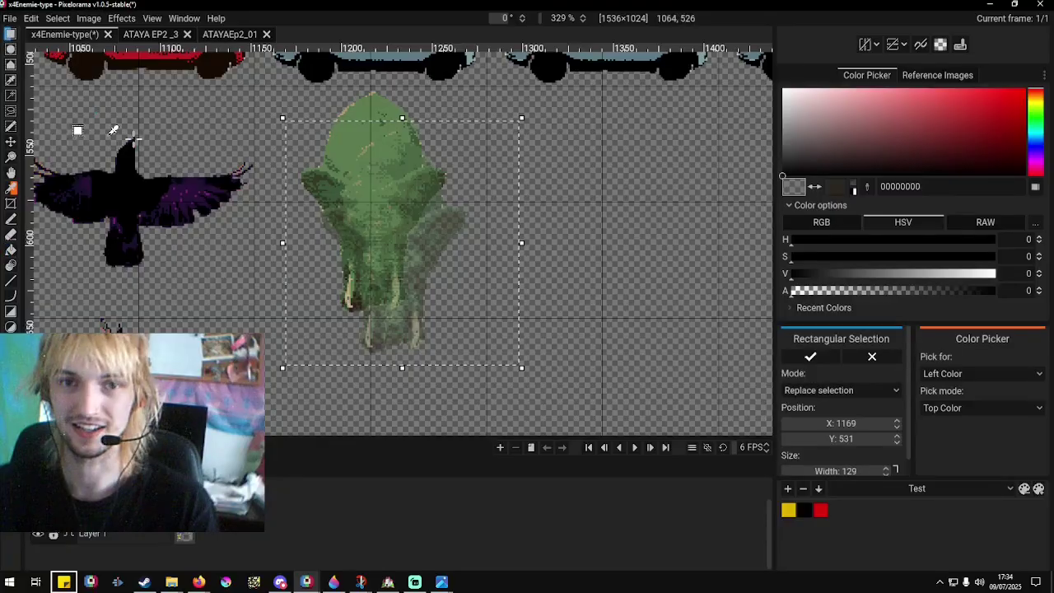
{"action": "left_click_drag", "start_coordinate": [404, 280], "coordinate": [611, 251]}
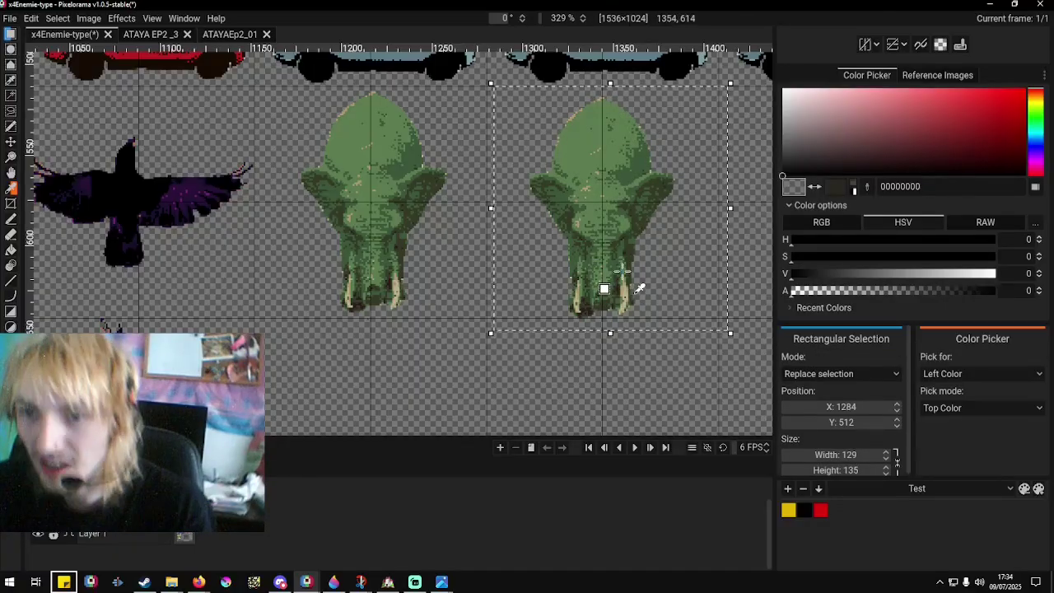
{"action": "key", "text": "Delete"}
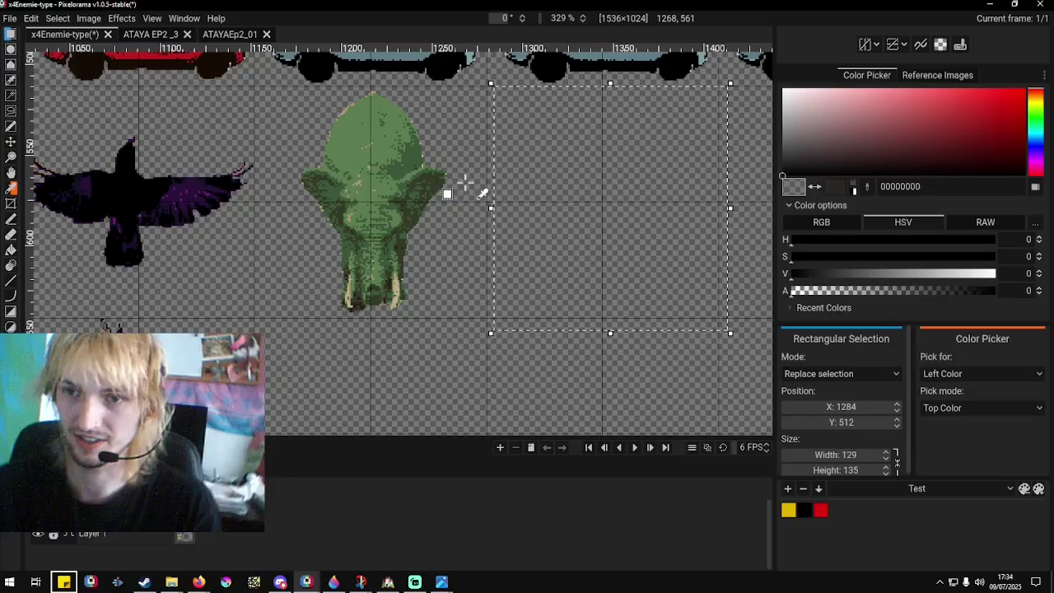
Replace the current selection with a 128 × 128 px rectangle covering the elephant's grid cell at X 1152, Y 512.
{"action": "key", "text": "ctrl+shift+a"}
{"action": "scroll", "coordinate": [293, 98], "scroll_direction": "up", "scroll_amount": 3}
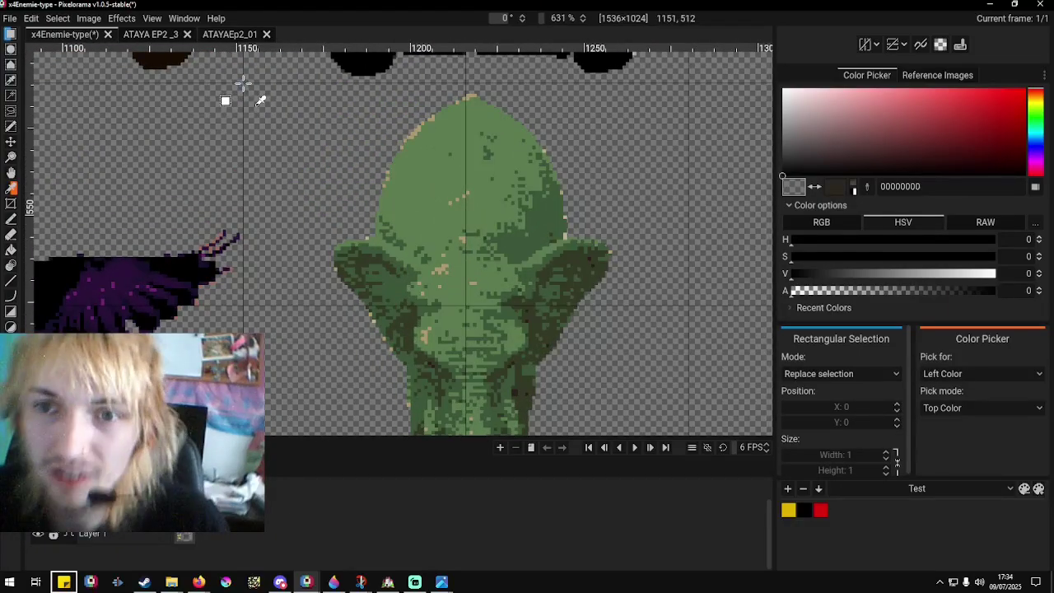
{"action": "left_click_drag", "start_coordinate": [243, 83], "coordinate": [634, 367]}
{"action": "scroll", "coordinate": [492, 273], "scroll_direction": "down", "scroll_amount": 5}
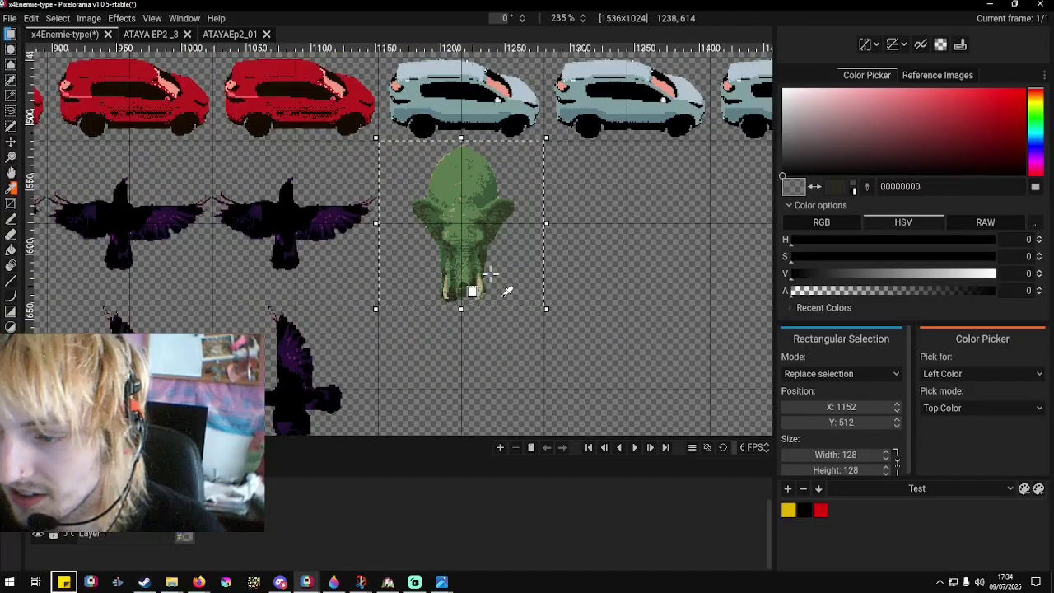
Duplicate the selected elephant into the two adjacent 128 × 128 px cells, at X 1280 and X 1408, Y 512.
{"action": "left_click_drag", "start_coordinate": [503, 243], "coordinate": [644, 219]}
{"action": "scroll", "coordinate": [630, 224], "scroll_direction": "right", "scroll_amount": 3}
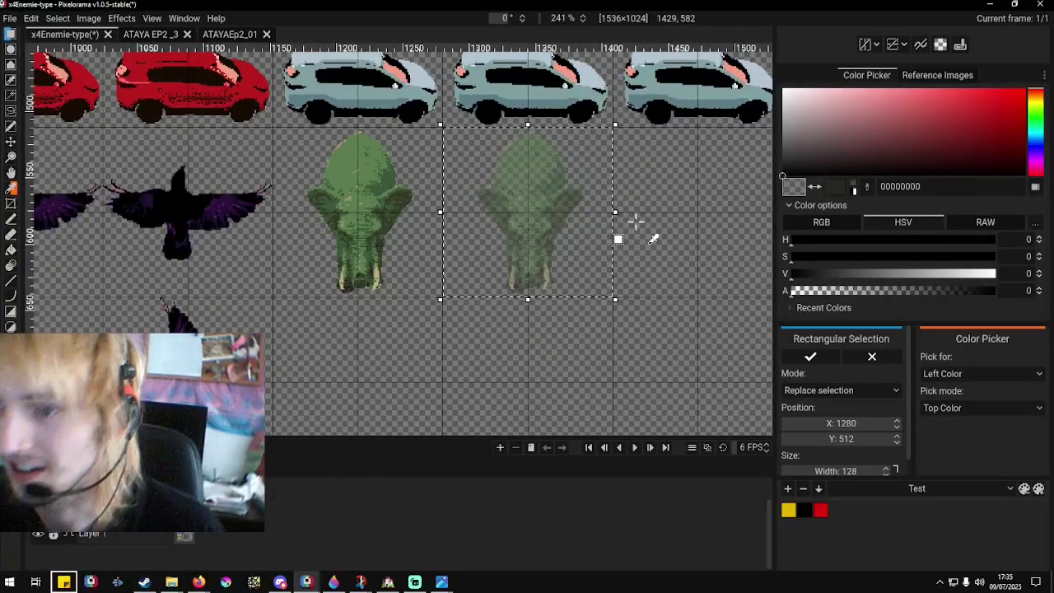
{"action": "key", "text": "Return"}
{"action": "scroll", "coordinate": [617, 189], "scroll_direction": "up", "scroll_amount": 4}
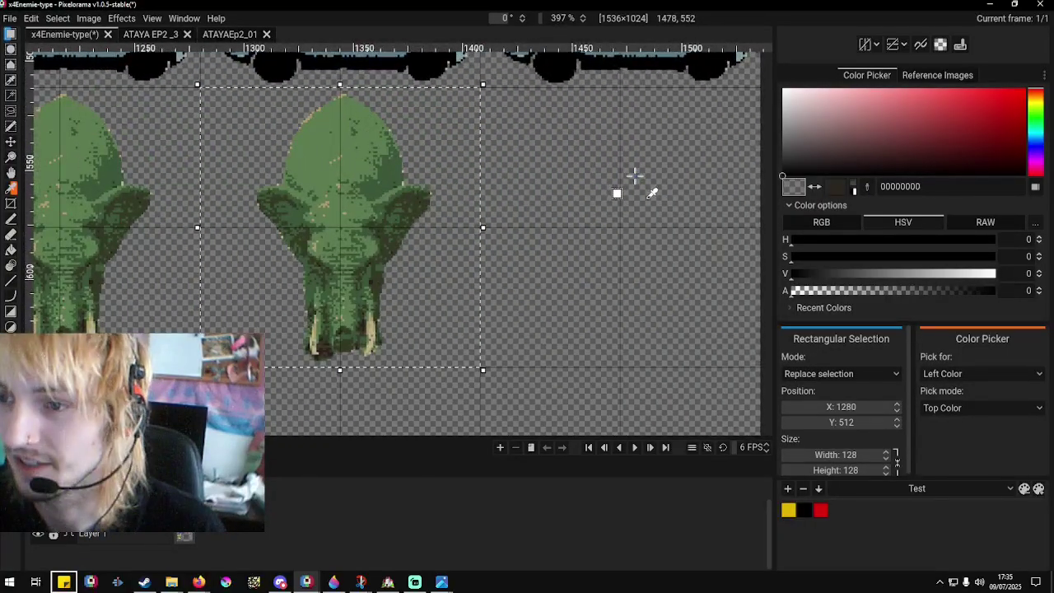
{"action": "left_click_drag", "start_coordinate": [461, 219], "coordinate": [662, 196]}
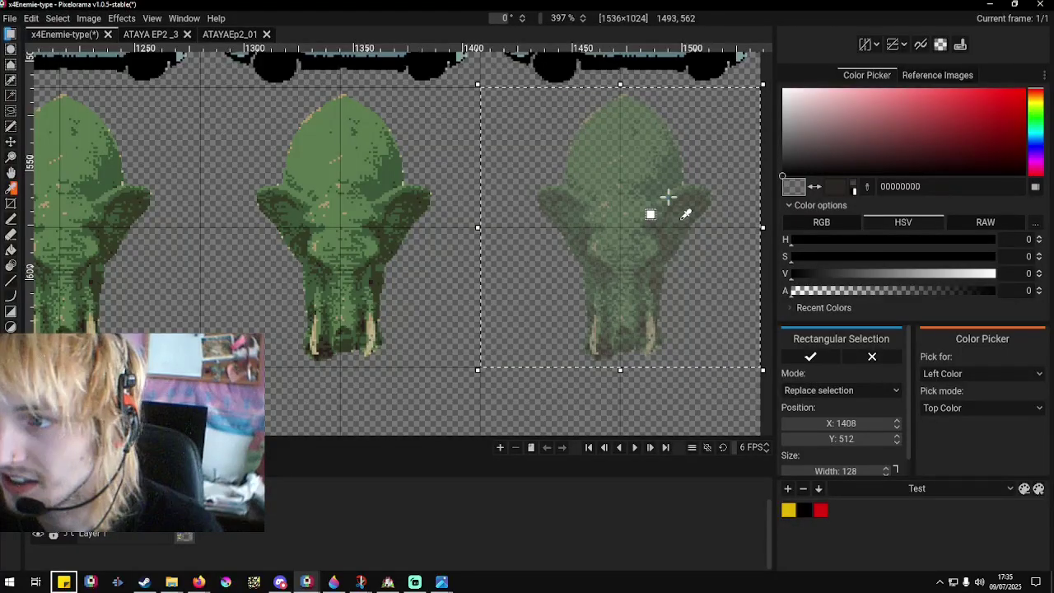
{"action": "key", "text": "Return"}
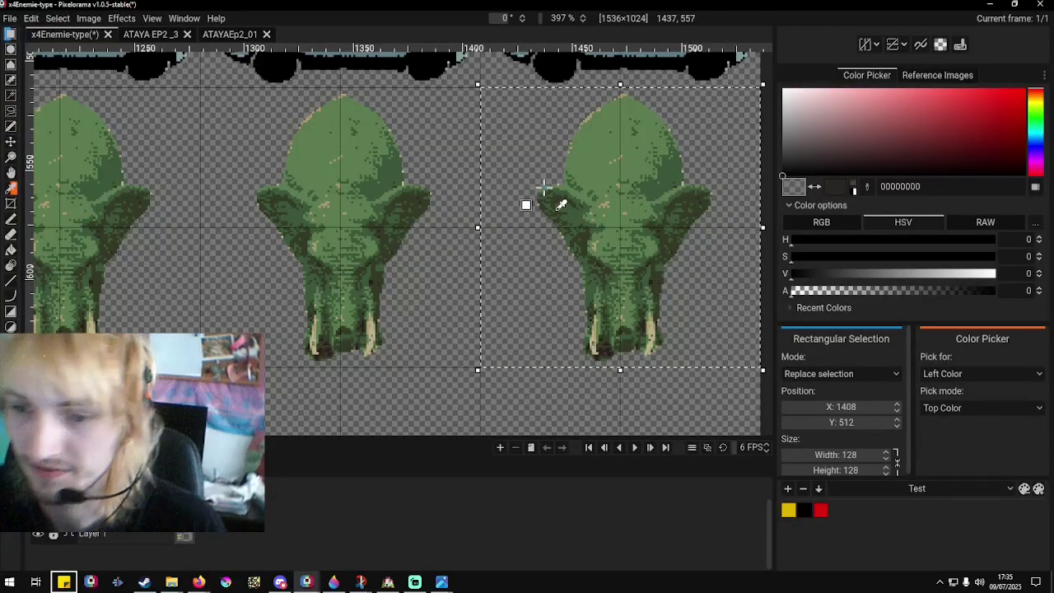
Mirror the third elephant horizontally and place it back in its cell at X 1408, Y 512, 128 px wide.
{"action": "scroll", "coordinate": [545, 195], "scroll_direction": "down", "scroll_amount": 2}
{"action": "scroll", "coordinate": [568, 195], "scroll_direction": "up", "scroll_amount": 2}
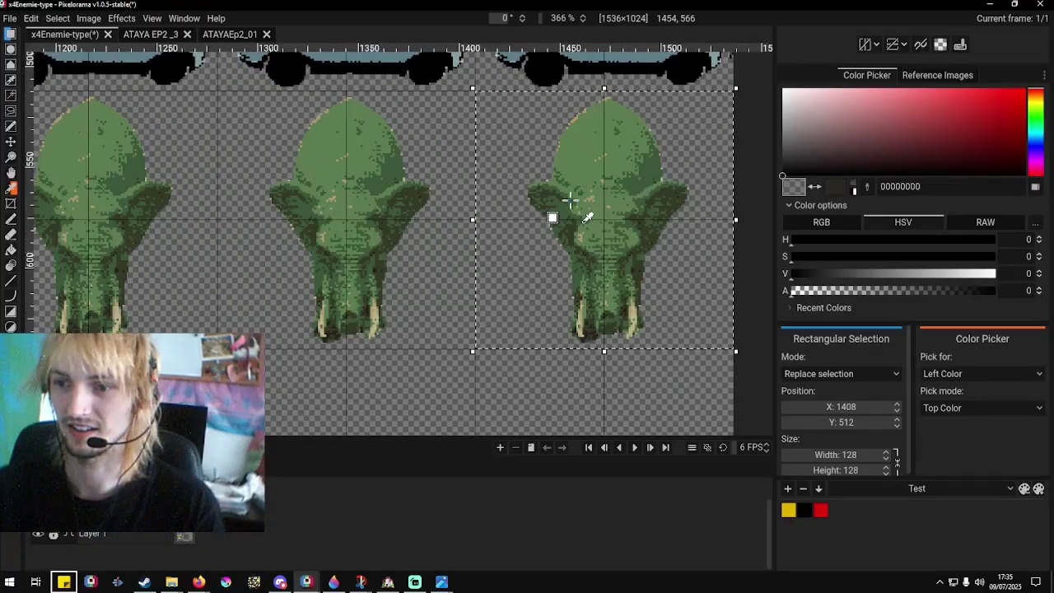
{"action": "left_click_drag", "start_coordinate": [597, 210], "coordinate": [345, 217]}
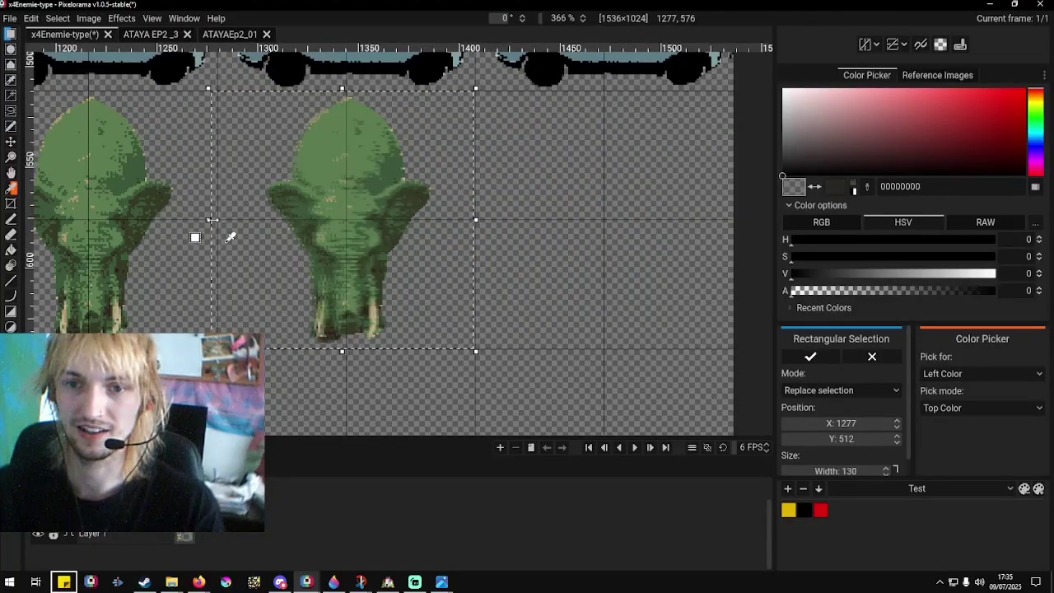
{"action": "left_click_drag", "start_coordinate": [214, 221], "coordinate": [675, 233]}
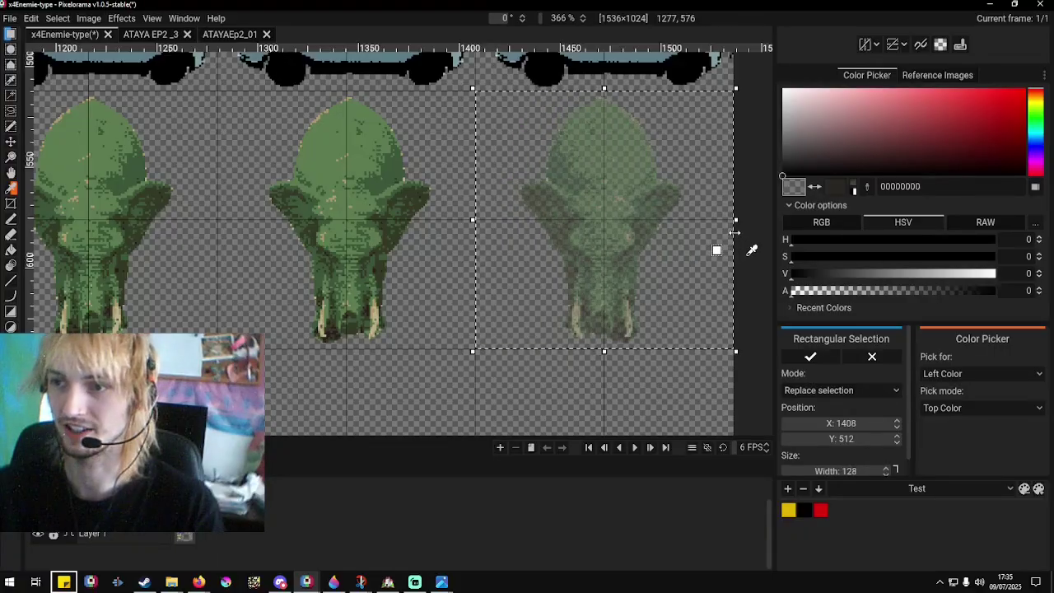
{"action": "key", "text": "Return"}
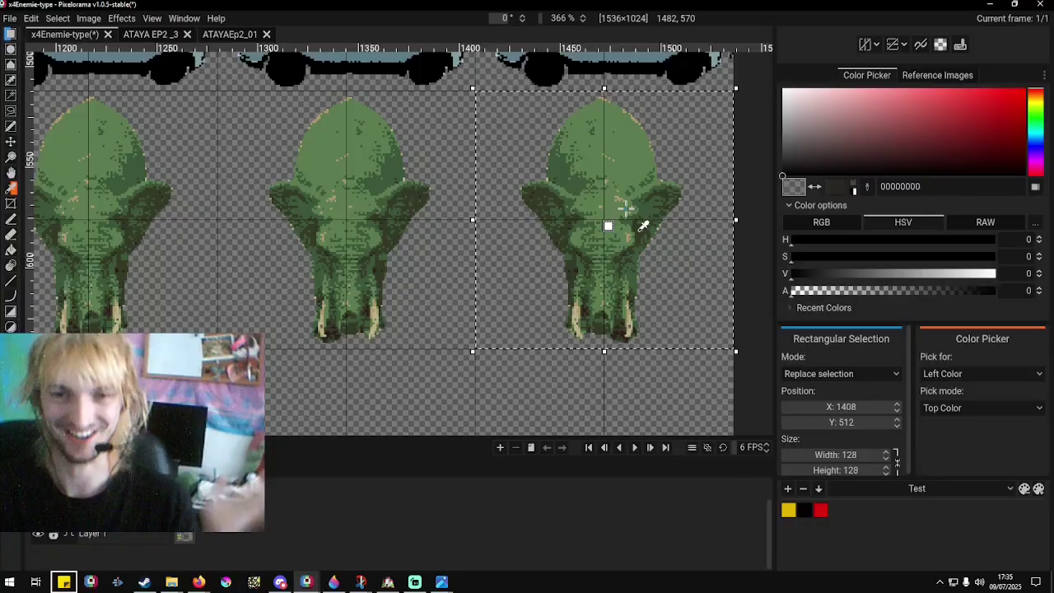
Examine the three elephant frames closely, comparing the mirrored copy with the other two.
{"action": "scroll", "coordinate": [376, 223], "scroll_direction": "down", "scroll_amount": 3}
{"action": "scroll", "coordinate": [400, 219], "scroll_direction": "up", "scroll_amount": 3}
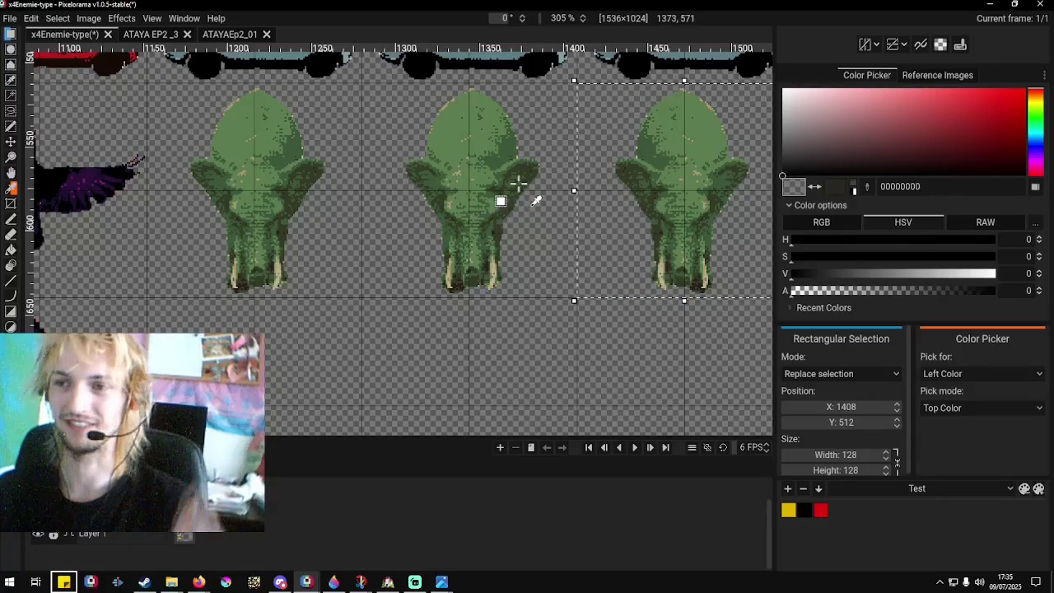
{"action": "scroll", "coordinate": [491, 192], "scroll_direction": "up", "scroll_amount": 3}
{"action": "scroll", "coordinate": [518, 196], "scroll_direction": "down", "scroll_amount": 5}
{"action": "scroll", "coordinate": [525, 198], "scroll_direction": "up", "scroll_amount": 4}
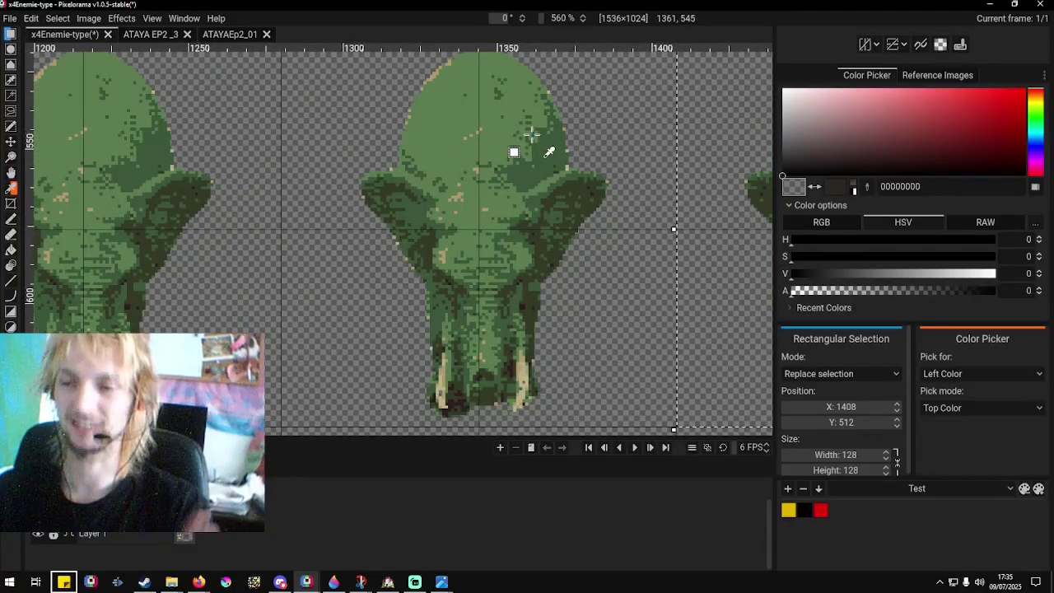
{"action": "scroll", "coordinate": [513, 151], "scroll_direction": "down", "scroll_amount": 4}
{"action": "scroll", "coordinate": [403, 194], "scroll_direction": "down", "scroll_amount": 1}
{"action": "scroll", "coordinate": [403, 194], "scroll_direction": "up", "scroll_amount": 2}
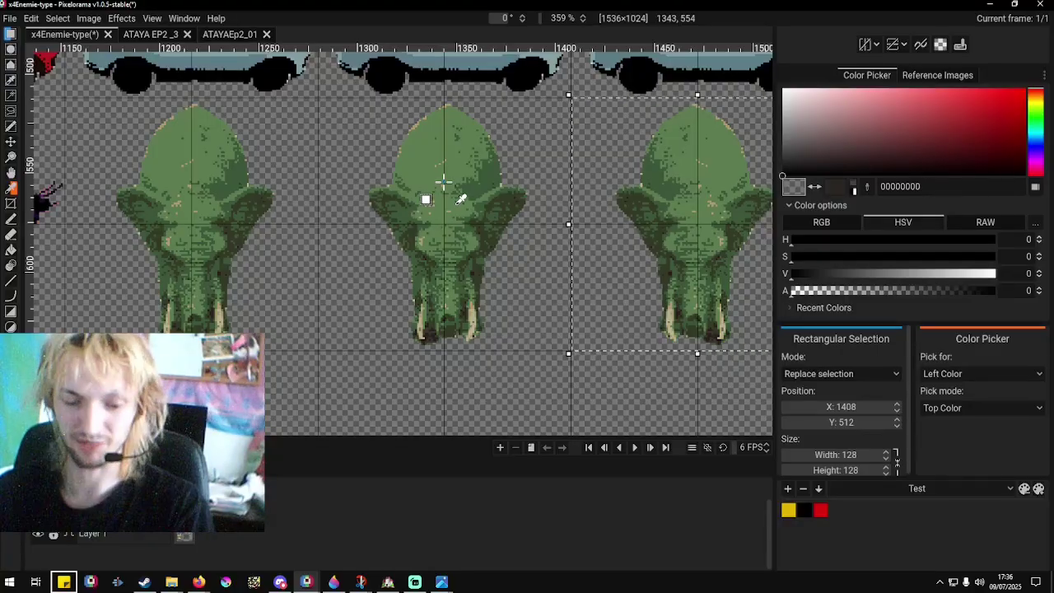
Clear the selection and review the elephant row against the car and crow frames.
{"action": "key", "text": "ctrl+shift+a"}
{"action": "scroll", "coordinate": [466, 204], "scroll_direction": "up", "scroll_amount": 1}
{"action": "scroll", "coordinate": [468, 223], "scroll_direction": "down", "scroll_amount": 3}
{"action": "scroll", "coordinate": [478, 247], "scroll_direction": "up", "scroll_amount": 1}
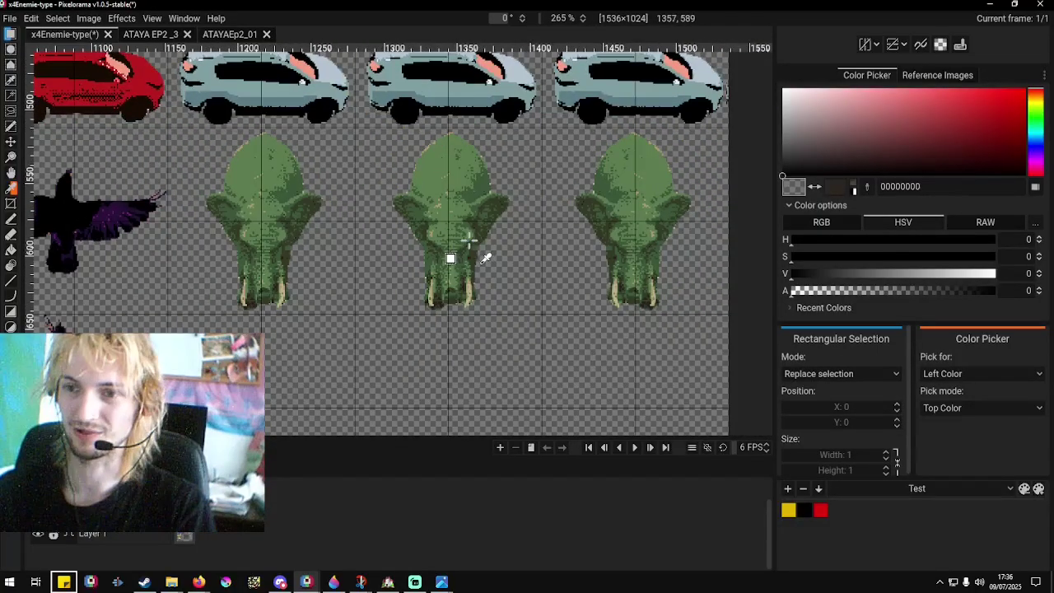
{"action": "scroll", "coordinate": [462, 235], "scroll_direction": "up", "scroll_amount": 2}
{"action": "scroll", "coordinate": [362, 205], "scroll_direction": "up", "scroll_amount": 1}
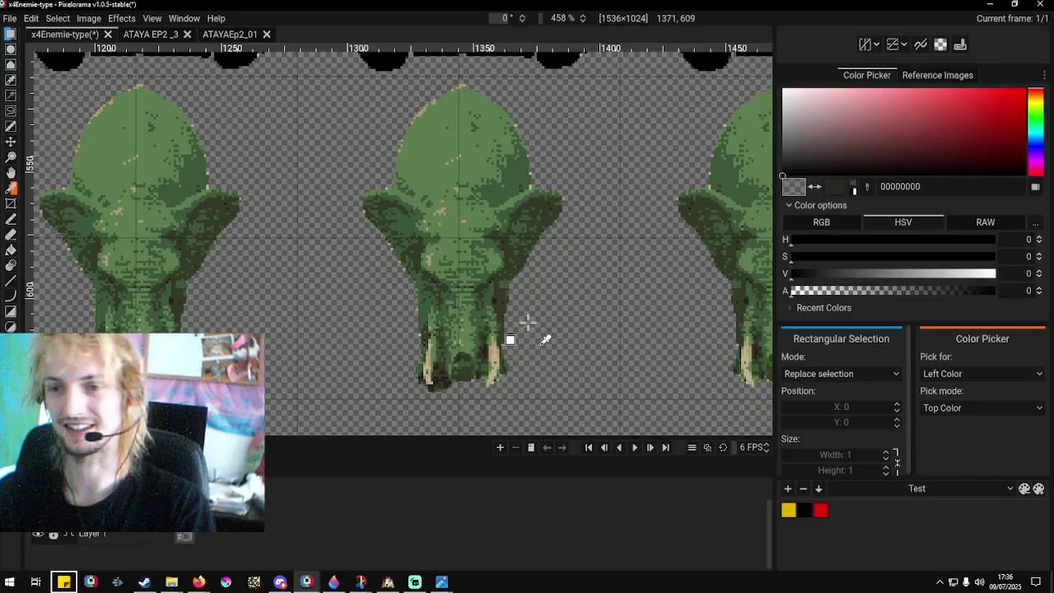
{"action": "scroll", "coordinate": [544, 330], "scroll_direction": "down", "scroll_amount": 3}
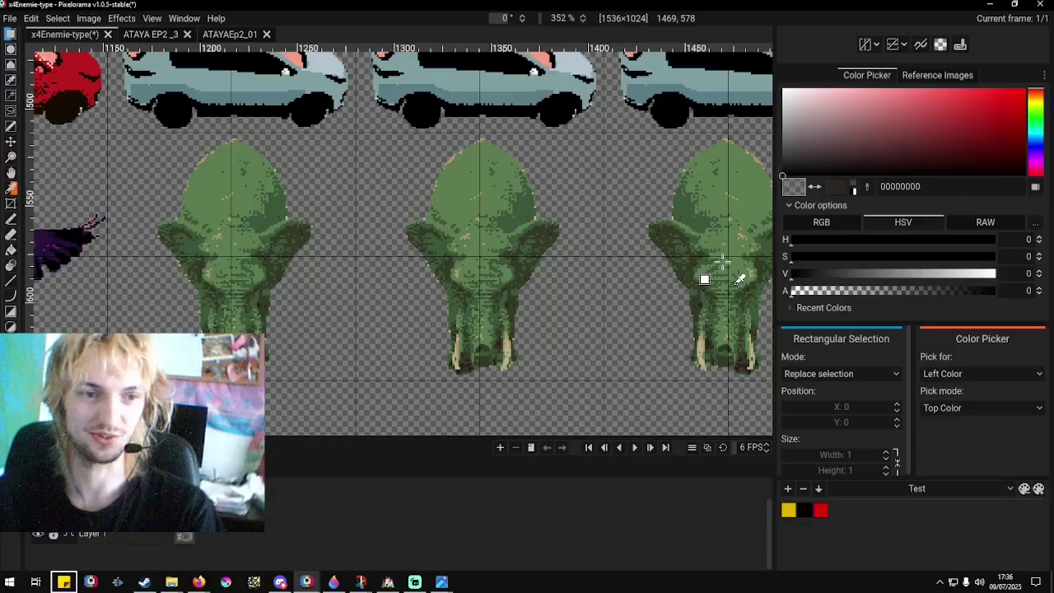
{"action": "scroll", "coordinate": [560, 239], "scroll_direction": "down", "scroll_amount": 3}
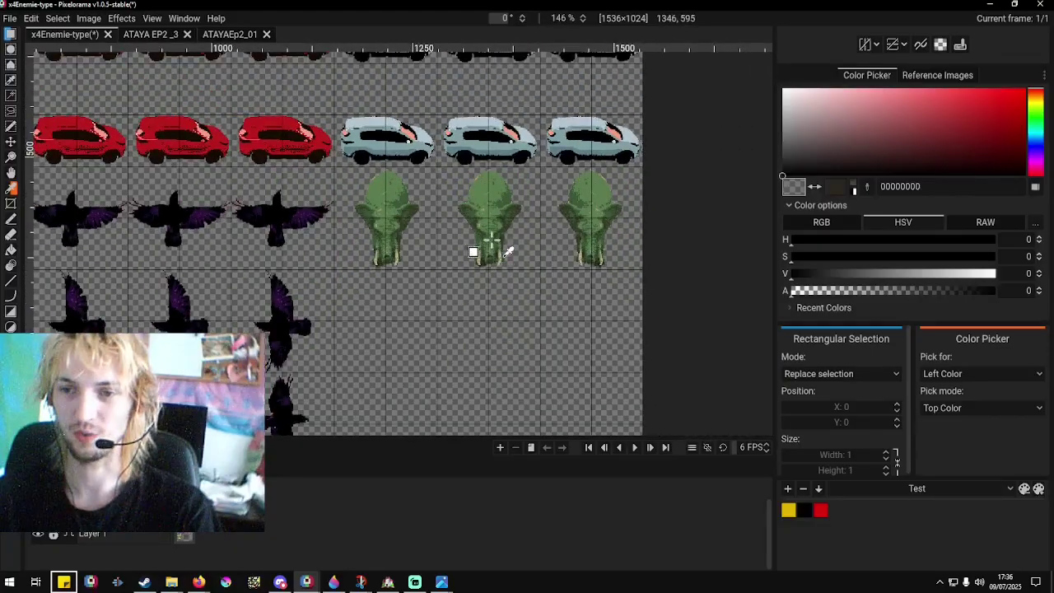
Sample the tusk's beige bbb189 and fill the transparent holes in both tusks of the first elephant with the 1 px Pencil.
{"action": "scroll", "coordinate": [483, 247], "scroll_direction": "up", "scroll_amount": 1}
{"action": "scroll", "coordinate": [499, 234], "scroll_direction": "up", "scroll_amount": 3}
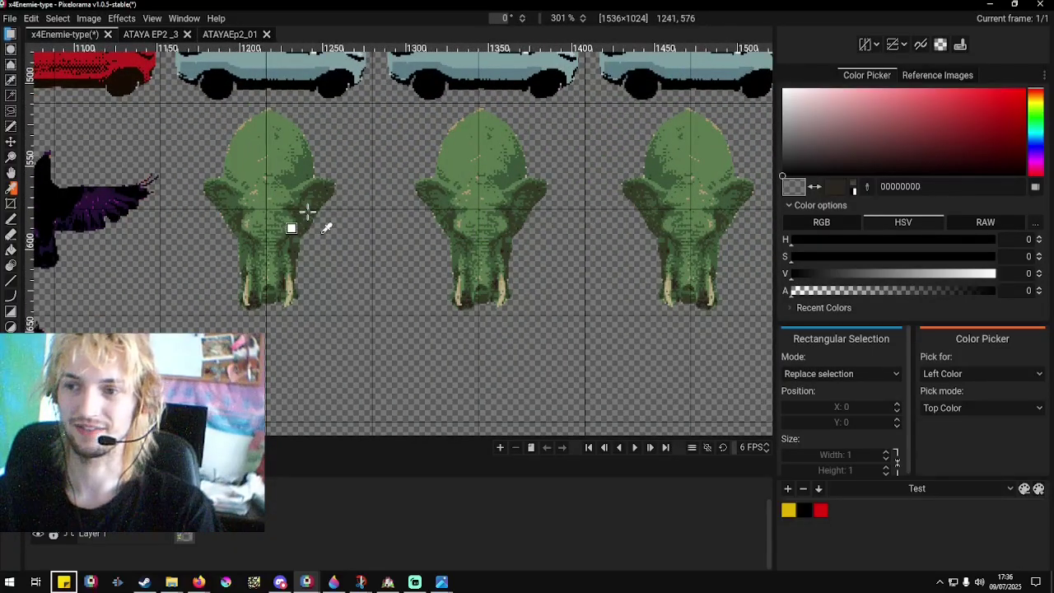
{"action": "scroll", "coordinate": [290, 297], "scroll_direction": "up", "scroll_amount": 6}
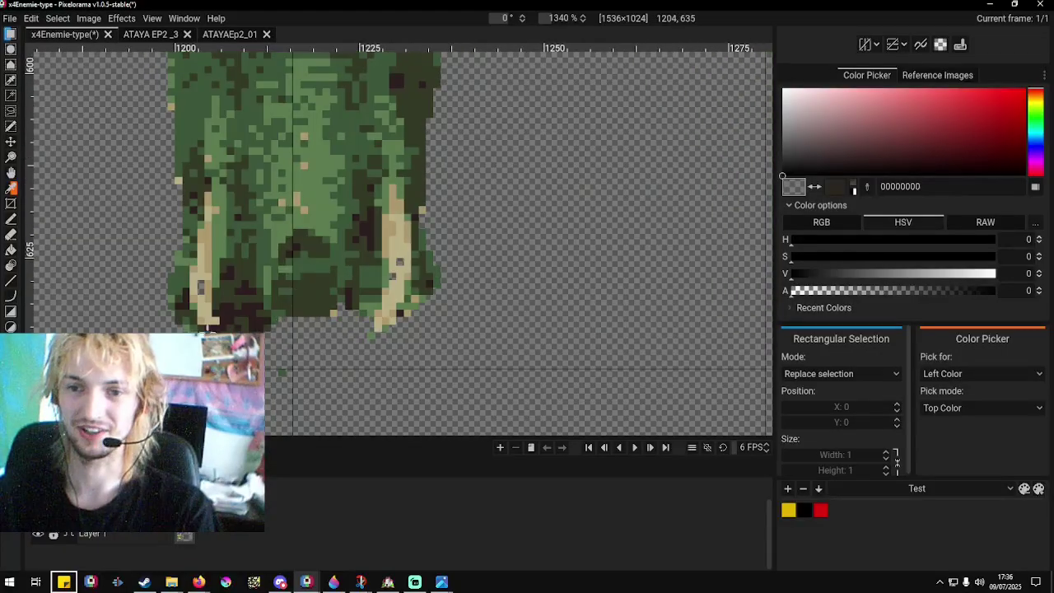
{"action": "scroll", "coordinate": [403, 307], "scroll_direction": "up", "scroll_amount": 3}
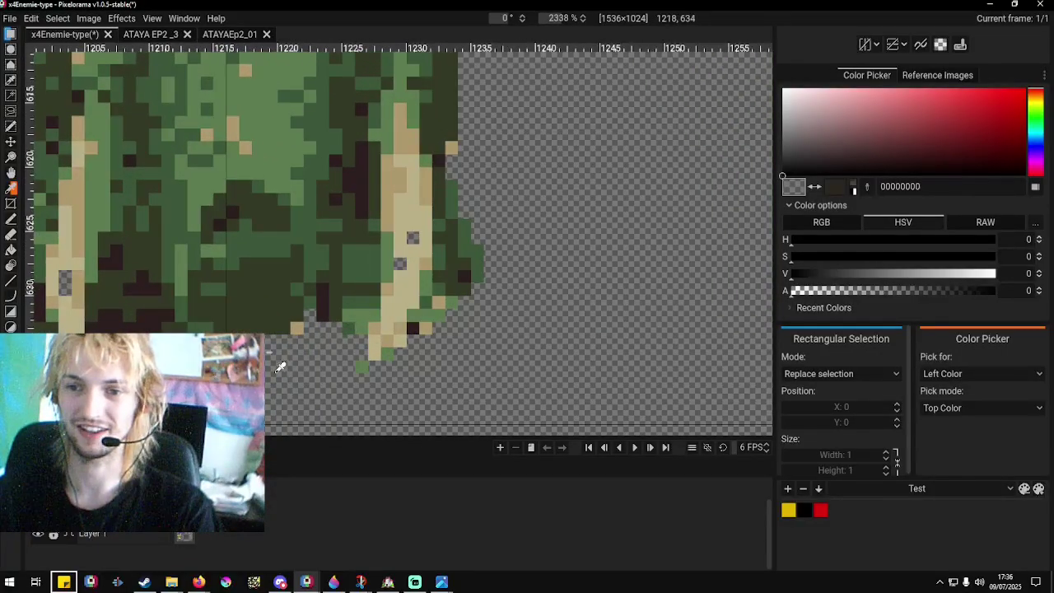
{"action": "scroll", "coordinate": [325, 354], "scroll_direction": "down", "scroll_amount": 2}
{"action": "scroll", "coordinate": [191, 328], "scroll_direction": "up", "scroll_amount": 3}
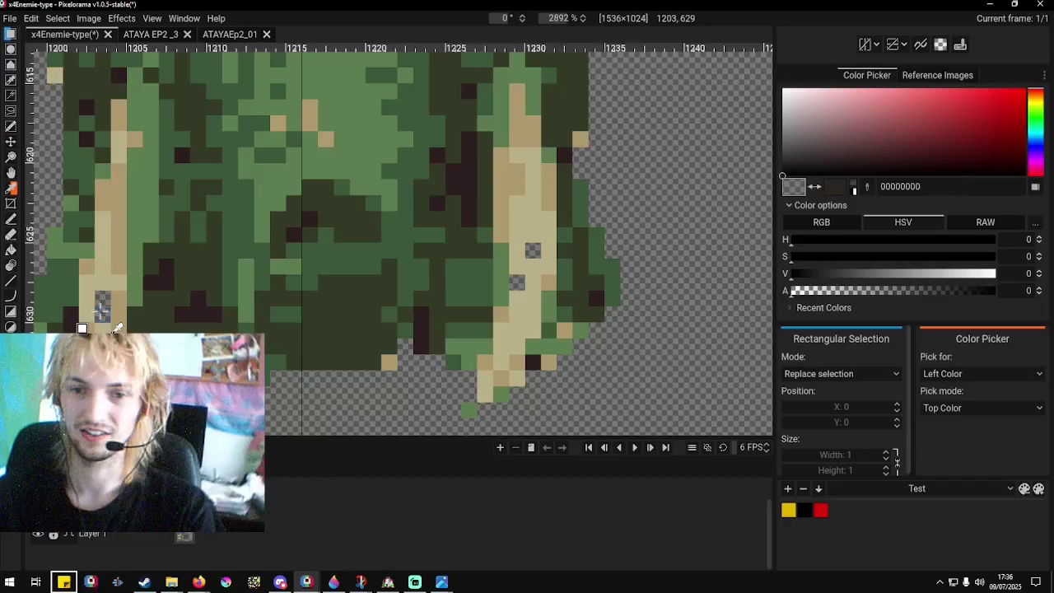
{"action": "scroll", "coordinate": [100, 308], "scroll_direction": "down", "scroll_amount": 2}
{"action": "scroll", "coordinate": [82, 296], "scroll_direction": "up", "scroll_amount": 3}
{"action": "right_click", "coordinate": [90, 271]}
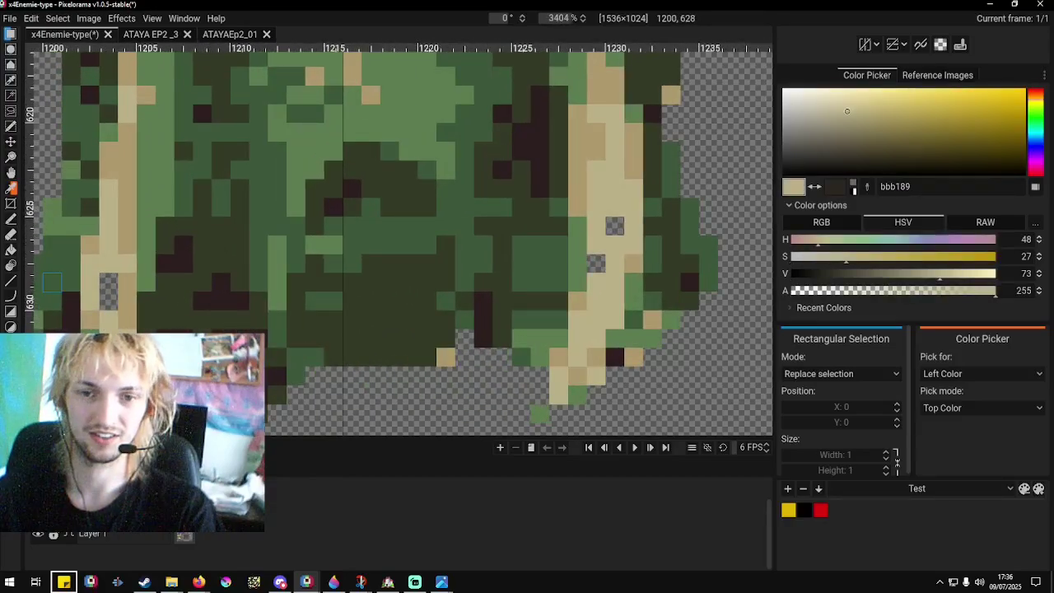
{"action": "left_click", "coordinate": [16, 219]}
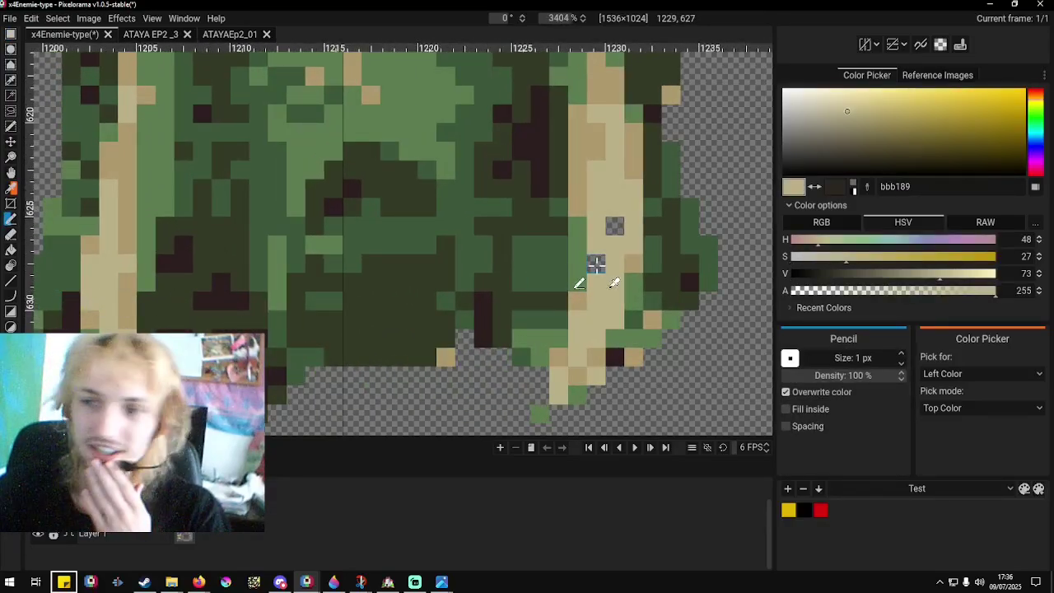
{"action": "scroll", "coordinate": [596, 263], "scroll_direction": "down", "scroll_amount": 8}
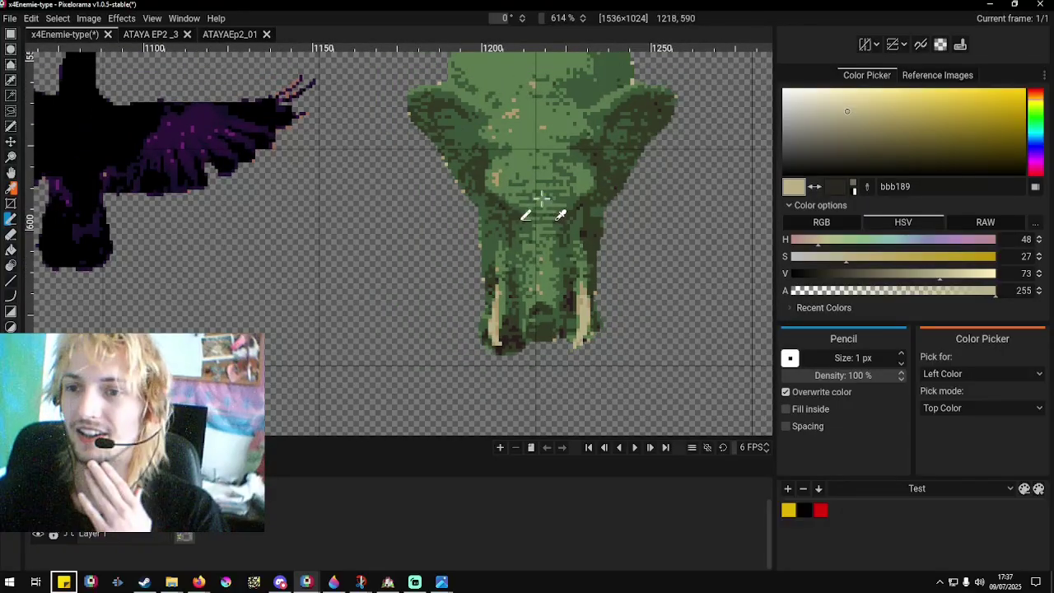
Sample the head's green 5c7c50 and paint over beige fringe pixels on the upper-left edge of the first elephant's head.
{"action": "scroll", "coordinate": [543, 177], "scroll_direction": "down", "scroll_amount": 2}
{"action": "scroll", "coordinate": [522, 160], "scroll_direction": "up", "scroll_amount": 4}
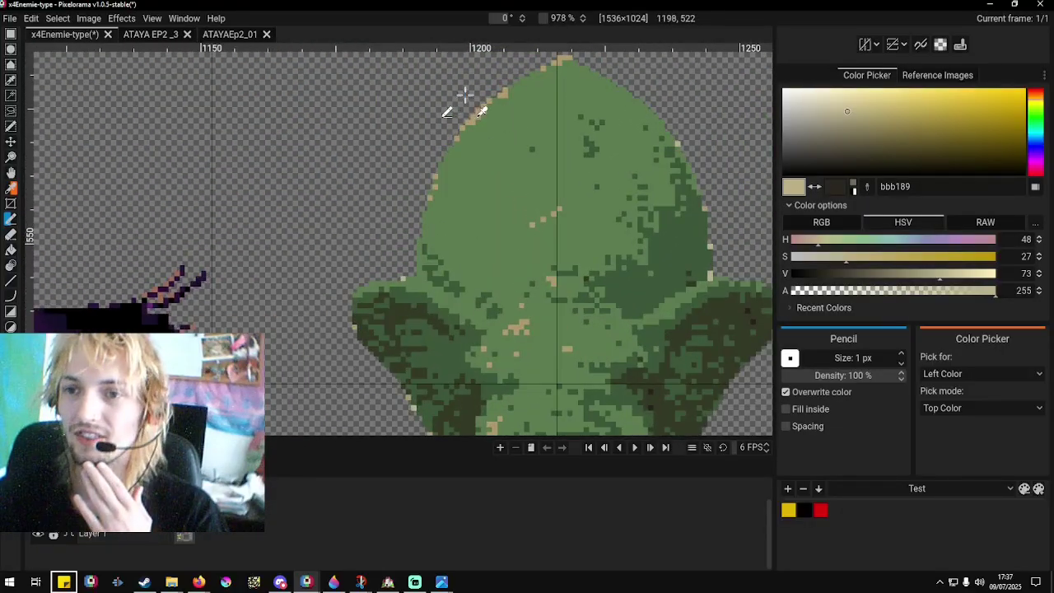
{"action": "scroll", "coordinate": [465, 95], "scroll_direction": "up", "scroll_amount": 5}
{"action": "right_click", "coordinate": [481, 116]}
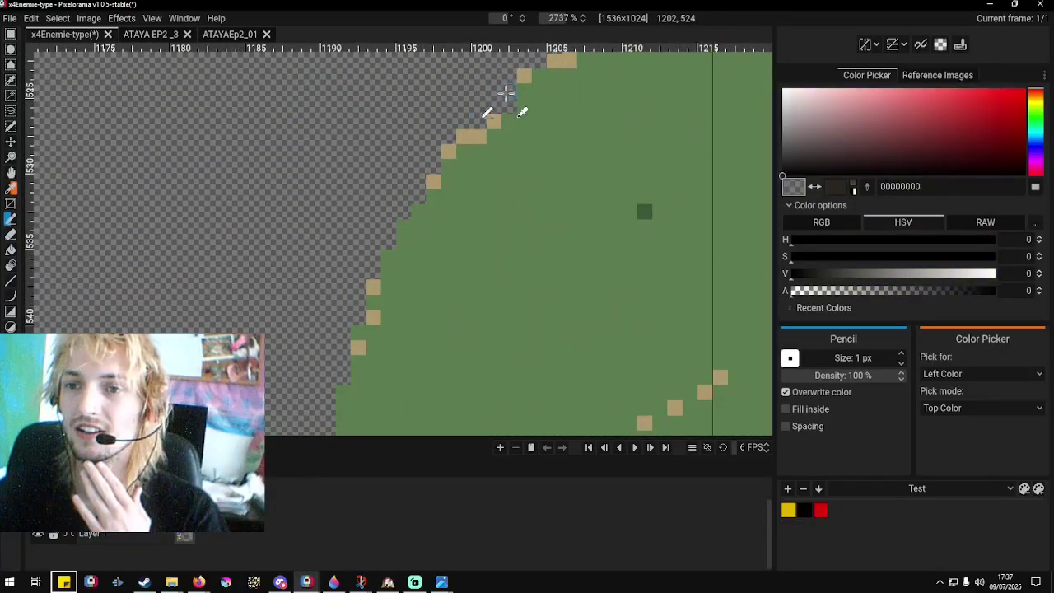
{"action": "right_click", "coordinate": [511, 154]}
{"action": "left_click_drag", "start_coordinate": [479, 137], "coordinate": [529, 87]}
{"action": "scroll", "coordinate": [451, 204], "scroll_direction": "down", "scroll_amount": 3}
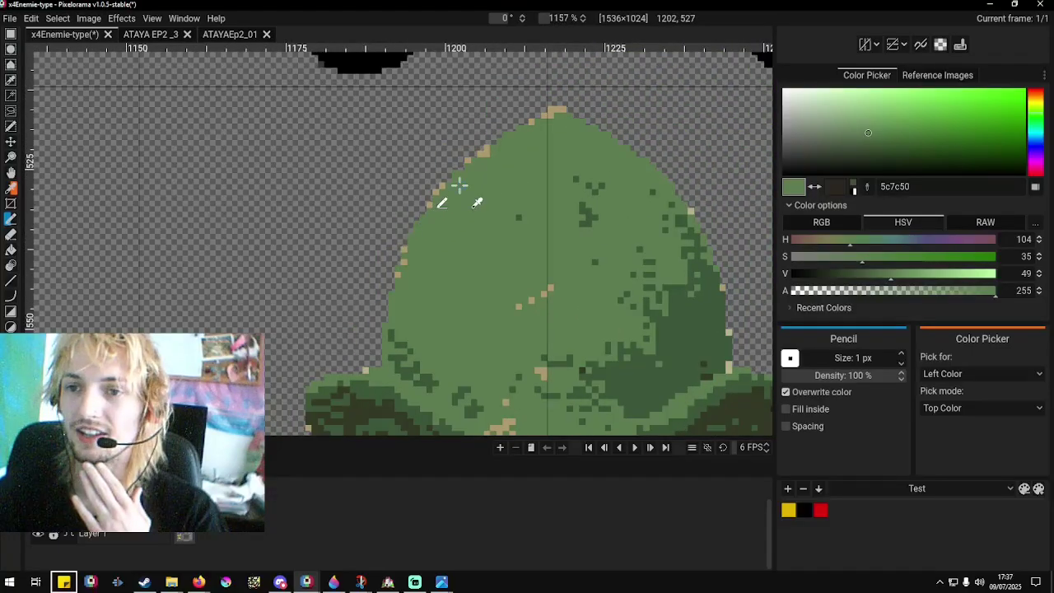
{"action": "scroll", "coordinate": [459, 183], "scroll_direction": "up", "scroll_amount": 2}
{"action": "scroll", "coordinate": [551, 166], "scroll_direction": "down", "scroll_amount": 5}
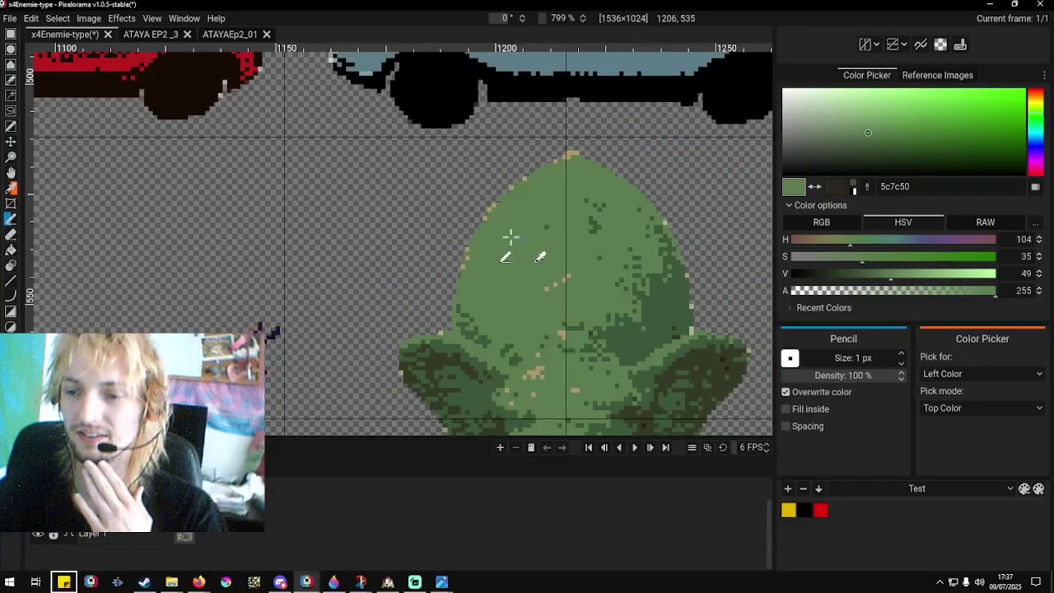
Paint over the beige pixel at the outer edge of the first elephant's left ear, sampling the ear's dark green 343a26.
{"action": "scroll", "coordinate": [483, 252], "scroll_direction": "up", "scroll_amount": 3}
{"action": "scroll", "coordinate": [362, 322], "scroll_direction": "up", "scroll_amount": 4}
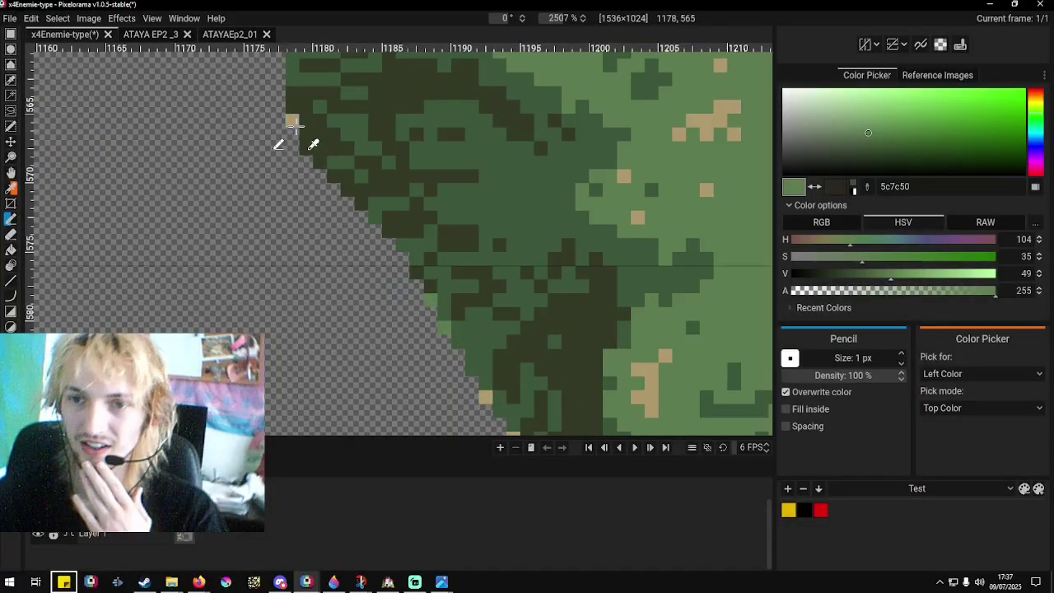
{"action": "scroll", "coordinate": [325, 239], "scroll_direction": "down", "scroll_amount": 3}
{"action": "scroll", "coordinate": [313, 189], "scroll_direction": "up", "scroll_amount": 3}
{"action": "right_click", "coordinate": [306, 176]}
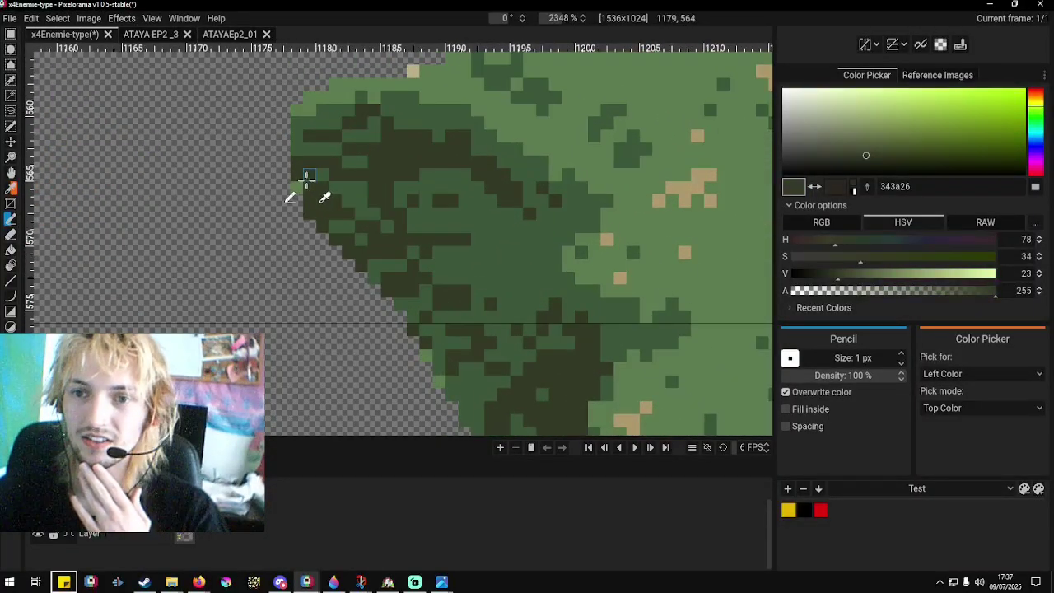
{"action": "scroll", "coordinate": [353, 252], "scroll_direction": "down", "scroll_amount": 3}
{"action": "scroll", "coordinate": [395, 313], "scroll_direction": "up", "scroll_amount": 3}
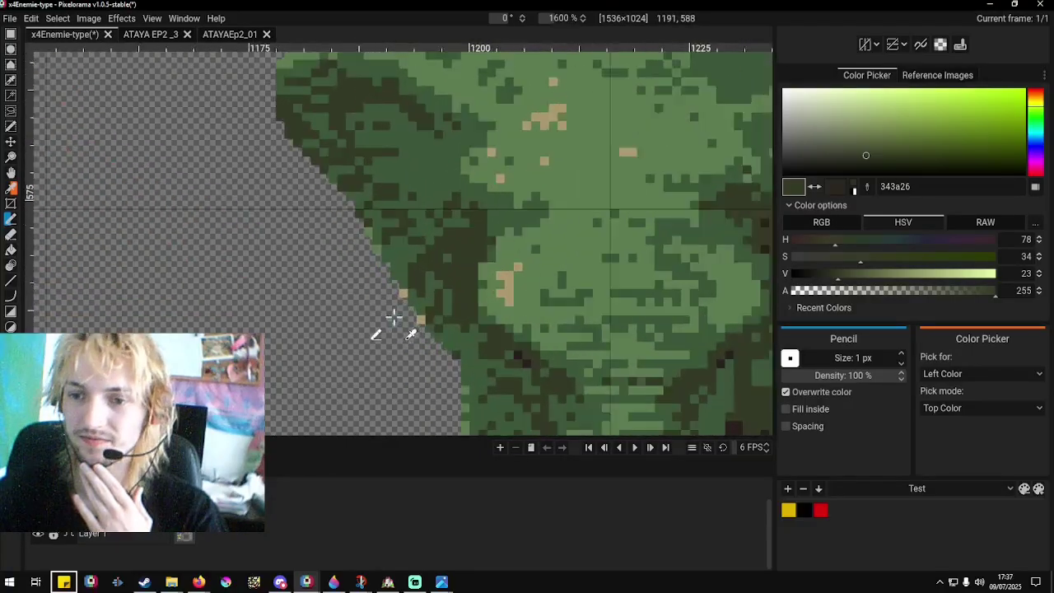
Sample green 3b5739 and recolour the beige edge pixels below the first elephant's left ear and down its cheek.
{"action": "right_click", "coordinate": [409, 271]}
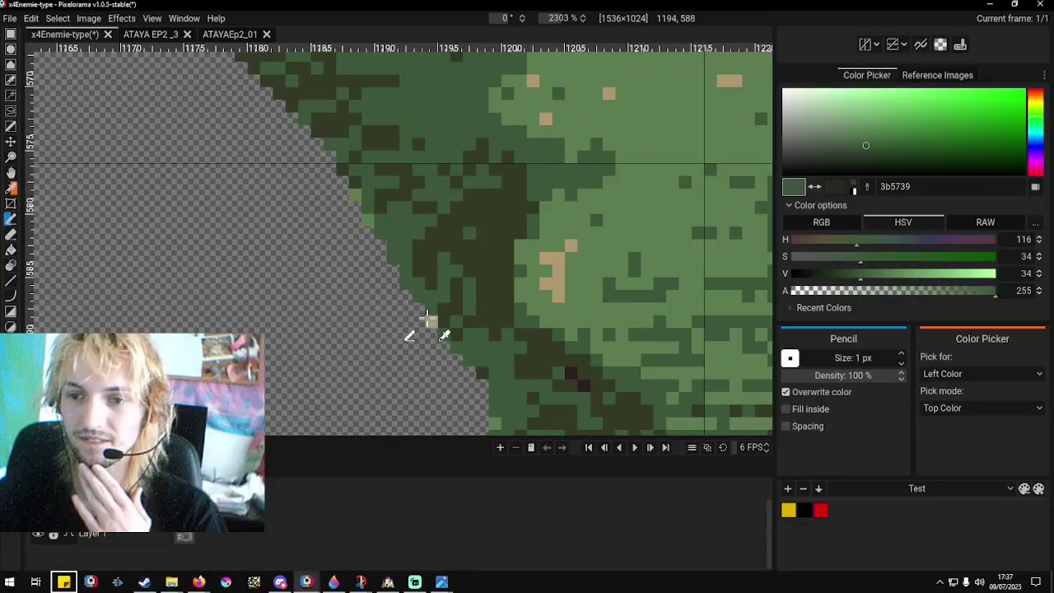
{"action": "scroll", "coordinate": [329, 222], "scroll_direction": "down", "scroll_amount": 2}
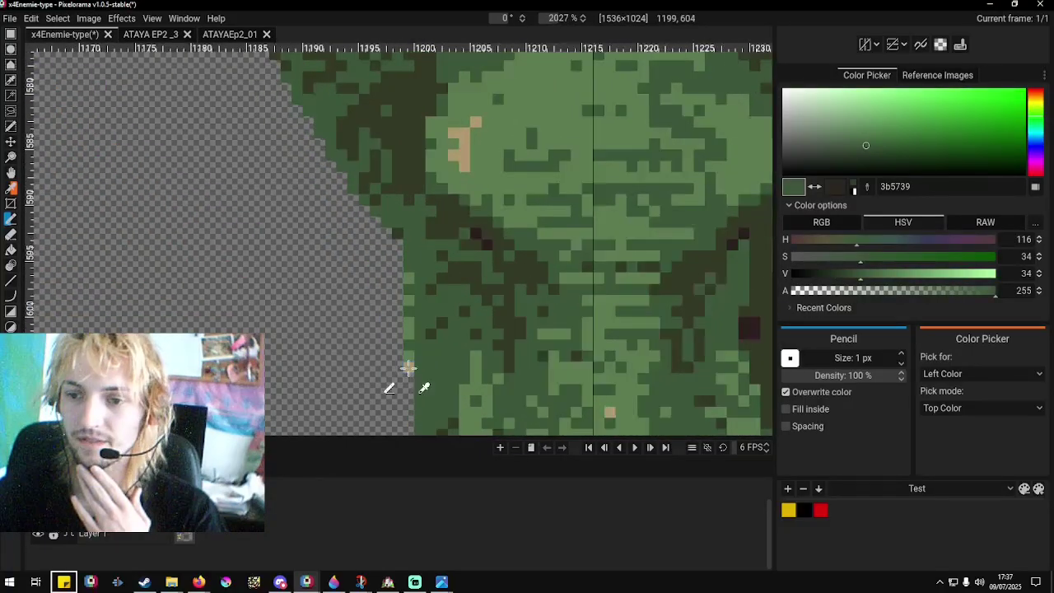
{"action": "scroll", "coordinate": [403, 369], "scroll_direction": "up", "scroll_amount": 2}
{"action": "scroll", "coordinate": [409, 317], "scroll_direction": "down", "scroll_amount": 3}
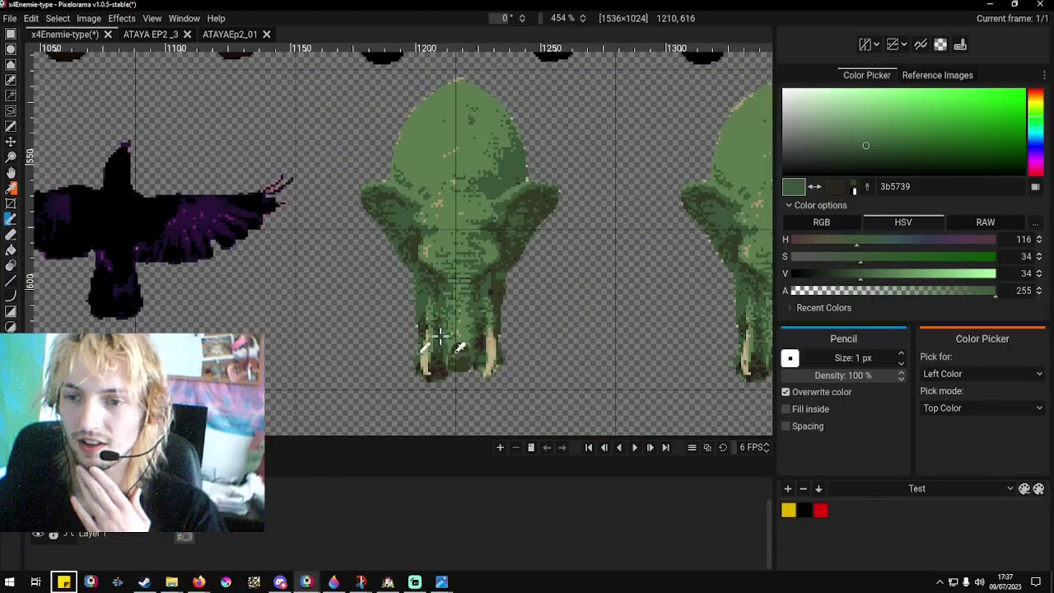
Sample the transparent background and erase the beige pixel and corner pixels along the lower-right edge of the first elephant's trunk.
{"action": "scroll", "coordinate": [387, 362], "scroll_direction": "up", "scroll_amount": 3}
{"action": "scroll", "coordinate": [387, 362], "scroll_direction": "up", "scroll_amount": 2}
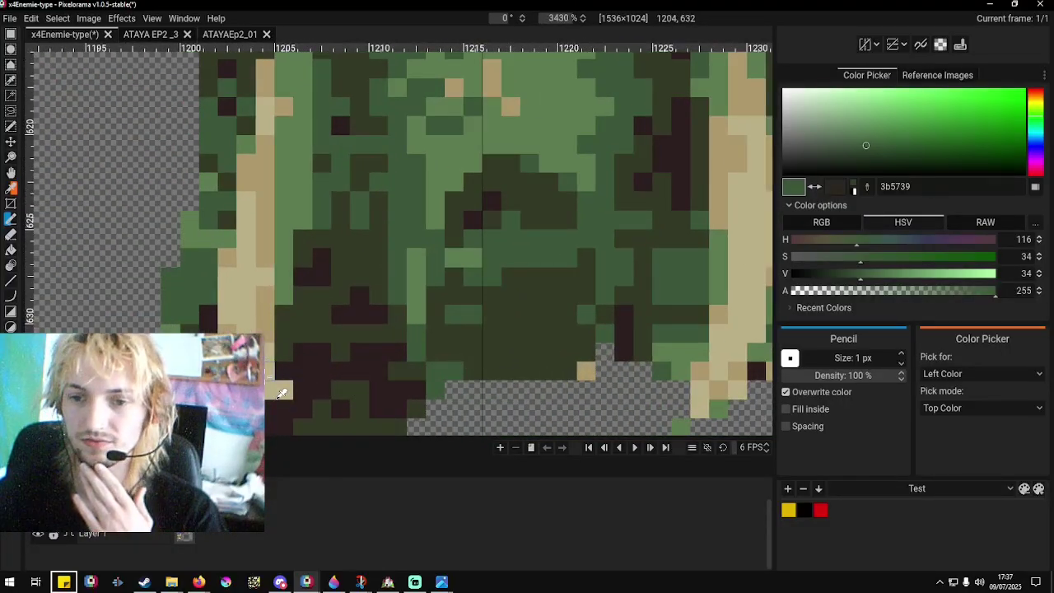
{"action": "right_click", "coordinate": [280, 393]}
{"action": "right_click", "coordinate": [543, 360]}
{"action": "scroll", "coordinate": [582, 372], "scroll_direction": "down", "scroll_amount": 3}
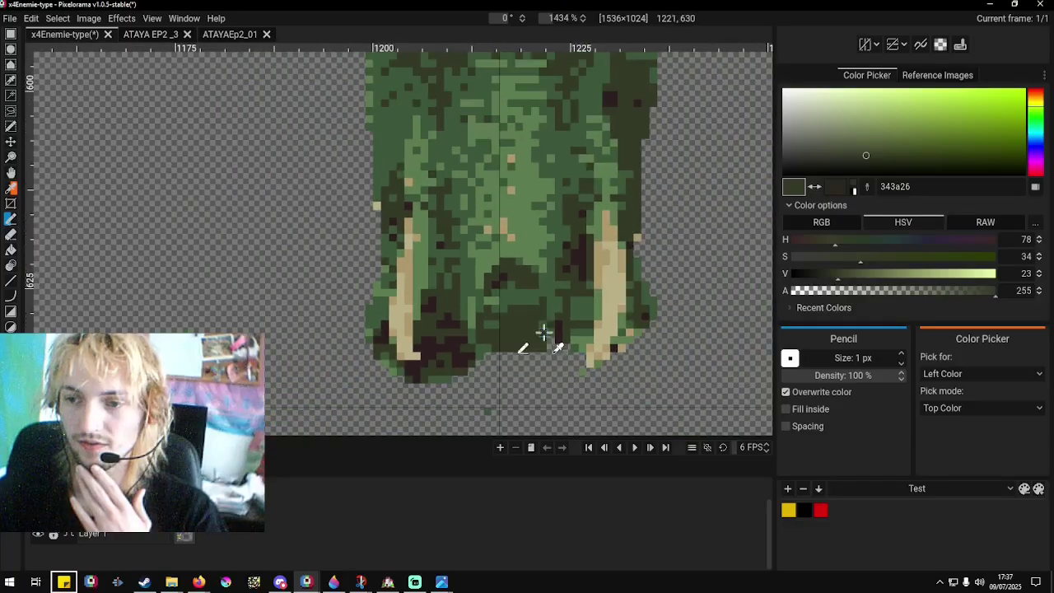
{"action": "scroll", "coordinate": [541, 341], "scroll_direction": "up", "scroll_amount": 3}
{"action": "right_click", "coordinate": [513, 369]}
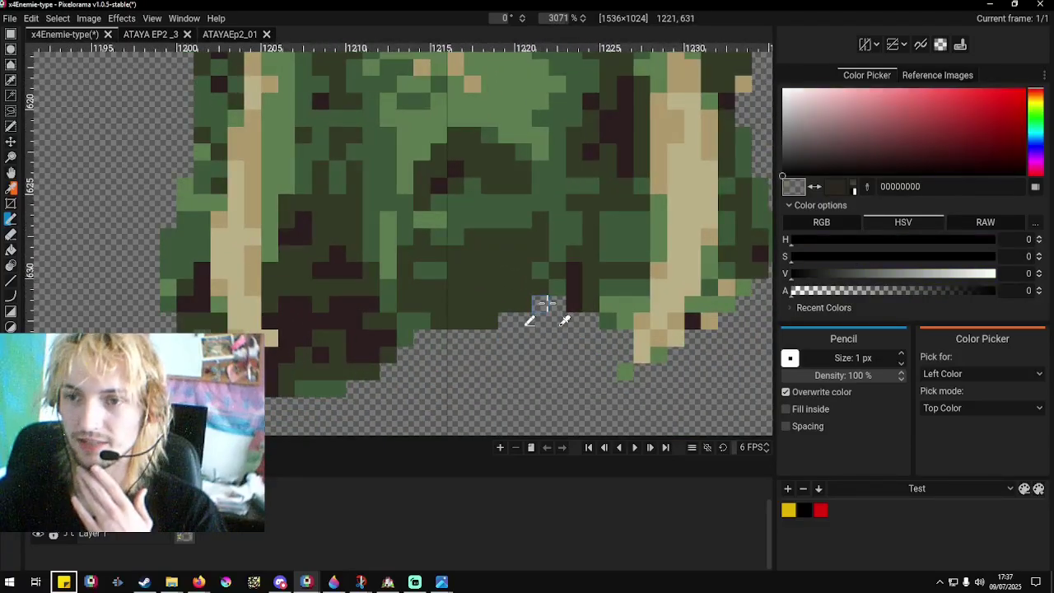
{"action": "left_click_drag", "start_coordinate": [547, 304], "coordinate": [511, 321]}
{"action": "scroll", "coordinate": [477, 332], "scroll_direction": "down", "scroll_amount": 5}
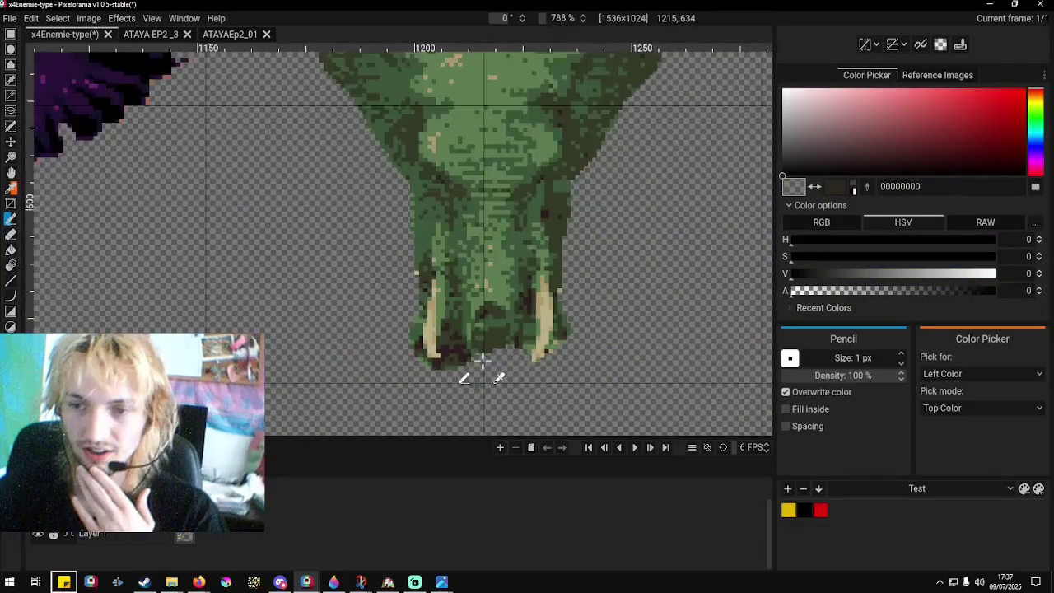
Erase the stray green pixel floating below the first elephant's trunk.
{"action": "scroll", "coordinate": [506, 358], "scroll_direction": "up", "scroll_amount": 1}
{"action": "scroll", "coordinate": [476, 390], "scroll_direction": "up", "scroll_amount": 4}
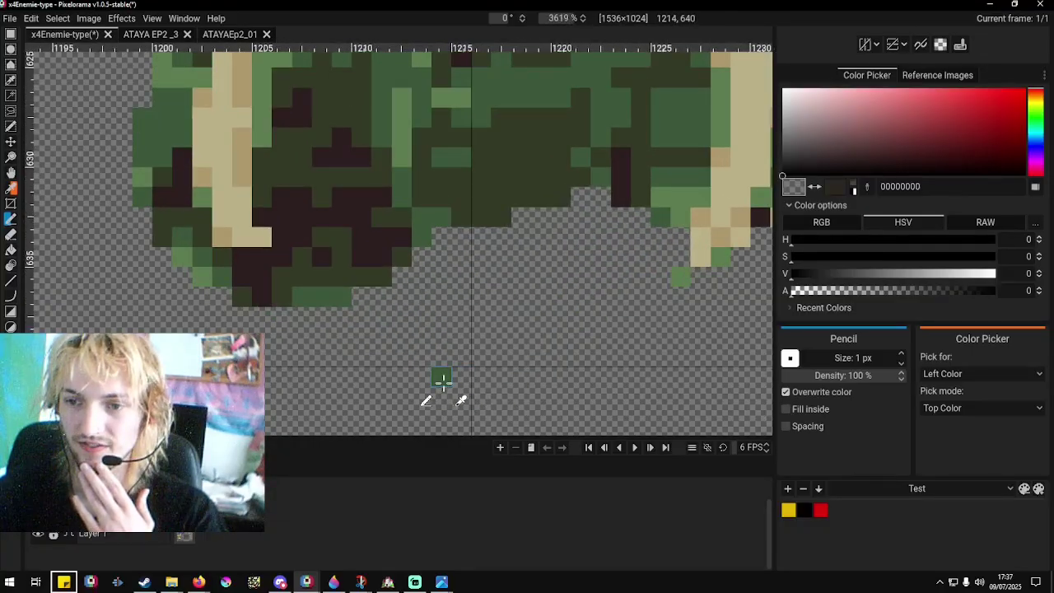
{"action": "scroll", "coordinate": [443, 380], "scroll_direction": "down", "scroll_amount": 5}
{"action": "scroll", "coordinate": [407, 364], "scroll_direction": "down", "scroll_amount": 3}
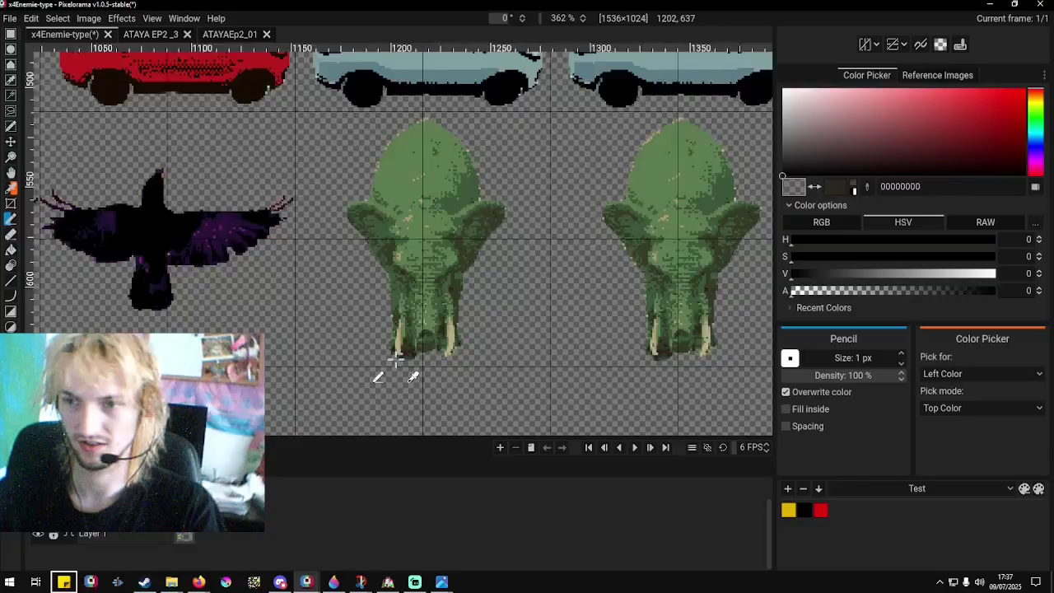
{"action": "scroll", "coordinate": [394, 360], "scroll_direction": "down", "scroll_amount": 3}
{"action": "scroll", "coordinate": [387, 362], "scroll_direction": "up", "scroll_amount": 6}
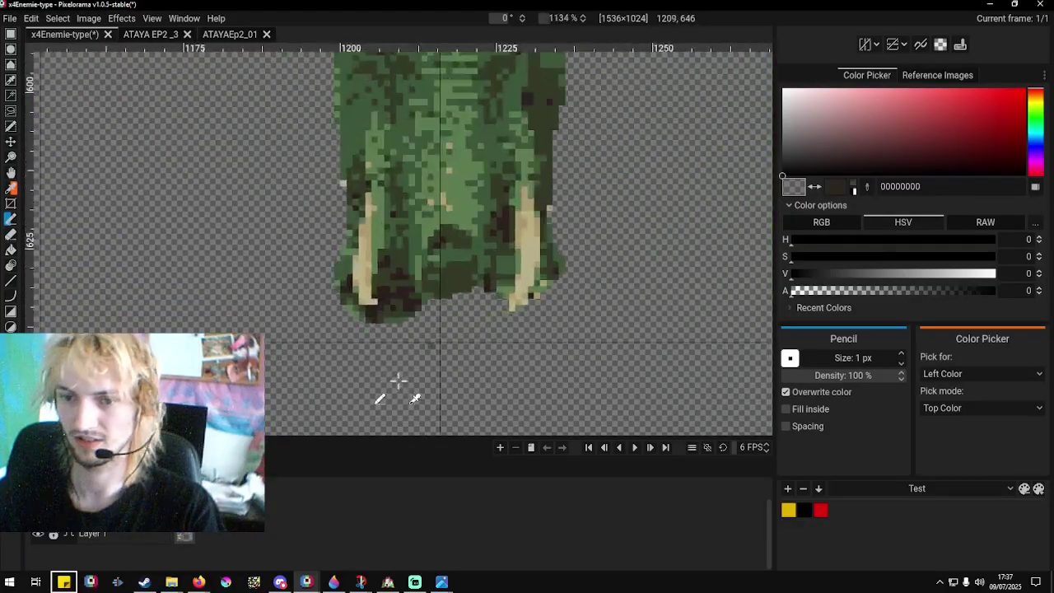
{"action": "scroll", "coordinate": [398, 381], "scroll_direction": "up", "scroll_amount": 5}
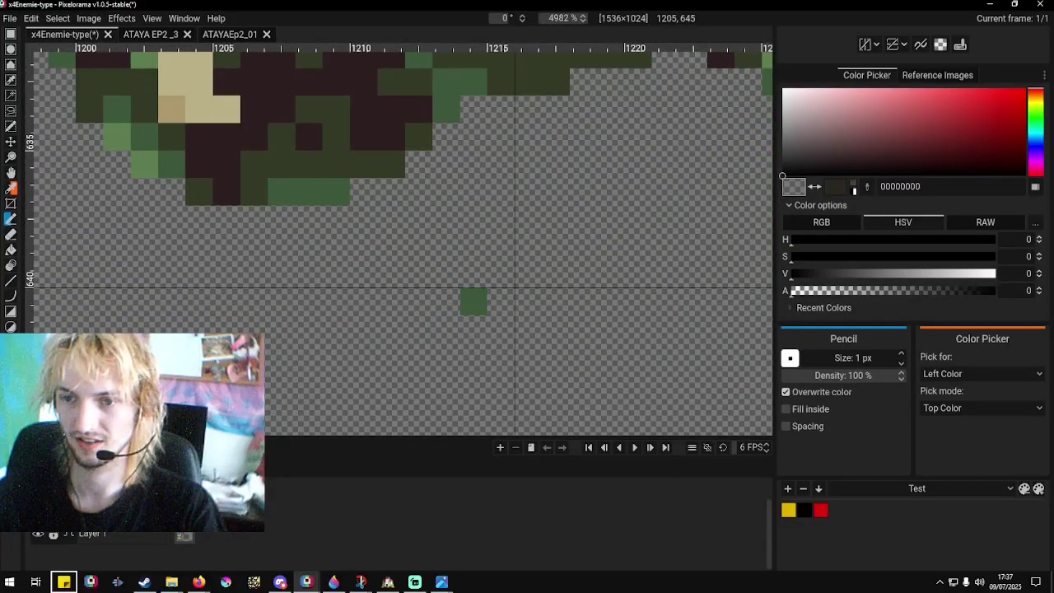
{"action": "left_click", "coordinate": [473, 303]}
{"action": "scroll", "coordinate": [436, 346], "scroll_direction": "down", "scroll_amount": 2}
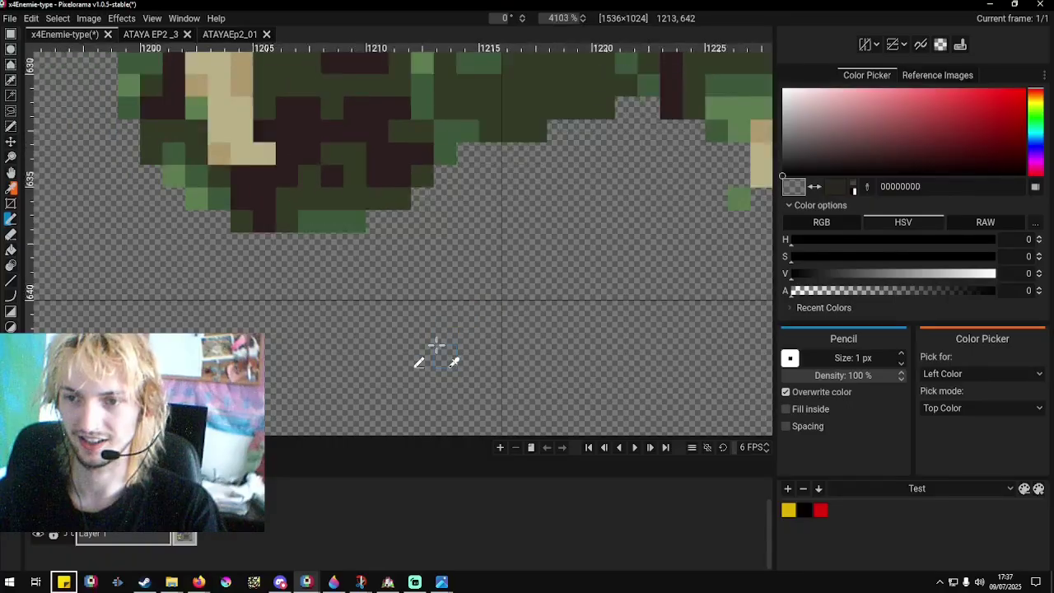
Sample transparency again and erase the stray green pixels around the tip of the first elephant's right-hand tusk.
{"action": "scroll", "coordinate": [381, 287], "scroll_direction": "up", "scroll_amount": 3}
{"action": "right_click", "coordinate": [354, 244]}
{"action": "scroll", "coordinate": [353, 326], "scroll_direction": "down", "scroll_amount": 5}
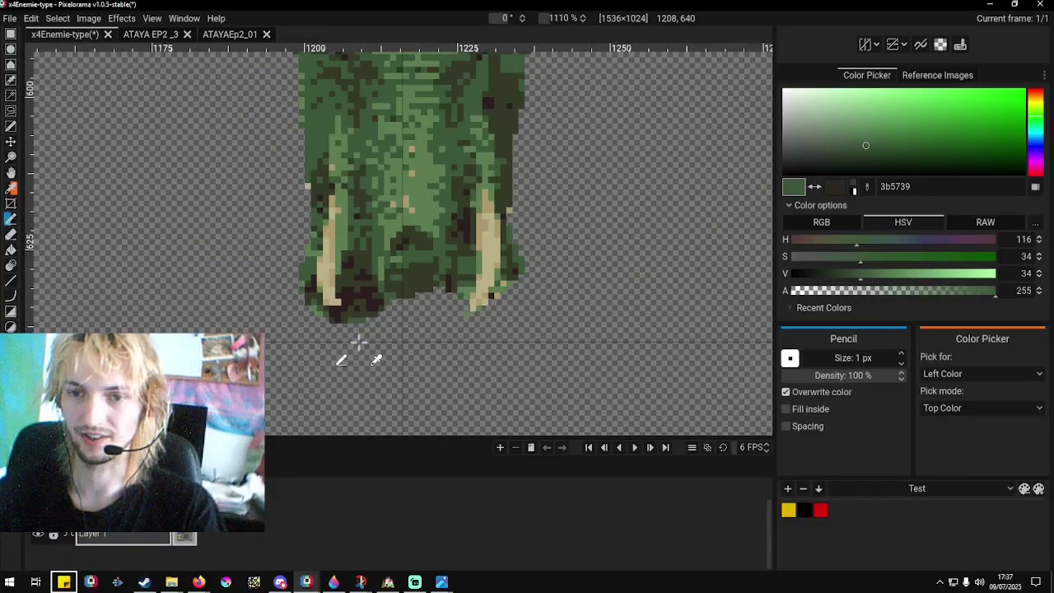
{"action": "scroll", "coordinate": [475, 320], "scroll_direction": "up", "scroll_amount": 4}
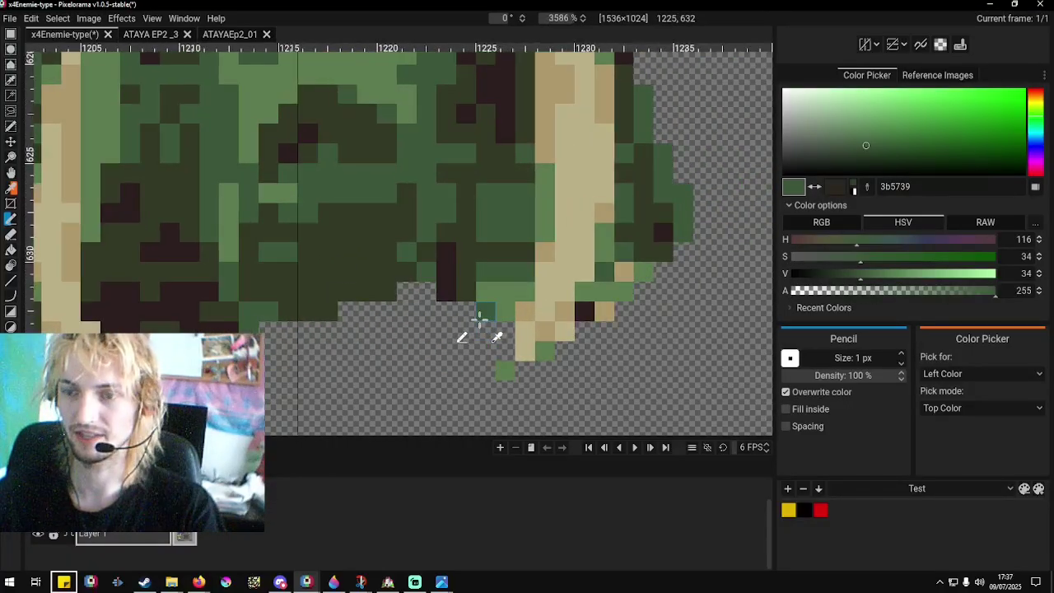
{"action": "right_click", "coordinate": [474, 336]}
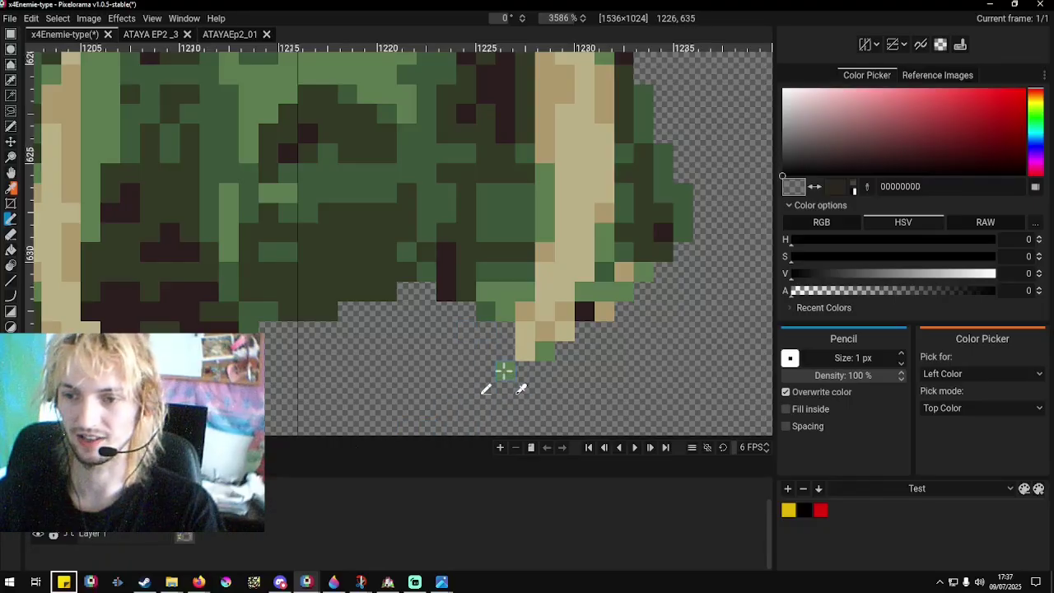
{"action": "left_click", "coordinate": [504, 372]}
{"action": "scroll", "coordinate": [504, 333], "scroll_direction": "up", "scroll_amount": 2}
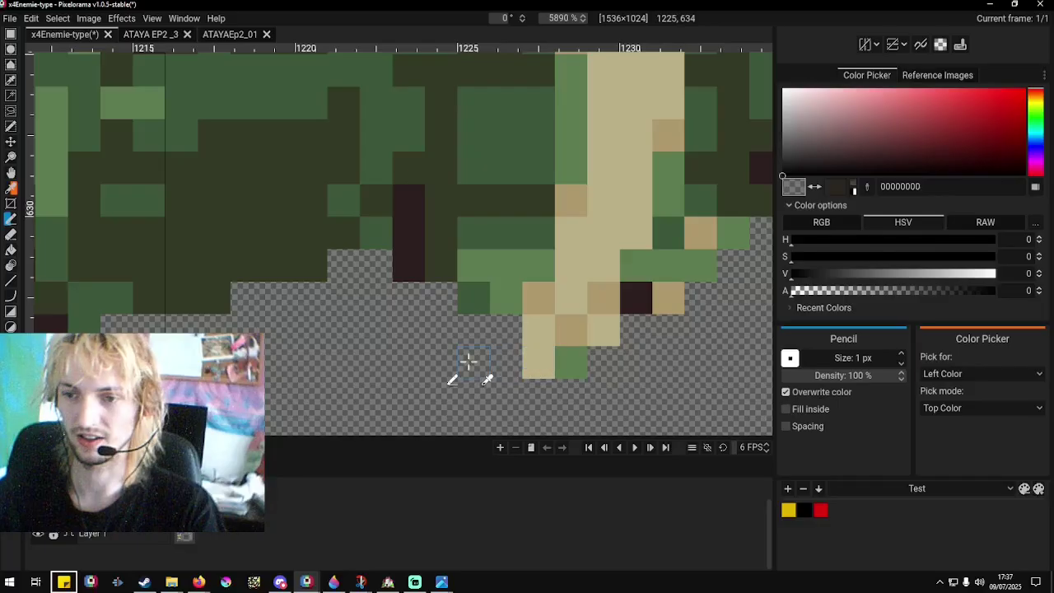
{"action": "left_click", "coordinate": [569, 368]}
{"action": "left_click", "coordinate": [697, 268]}
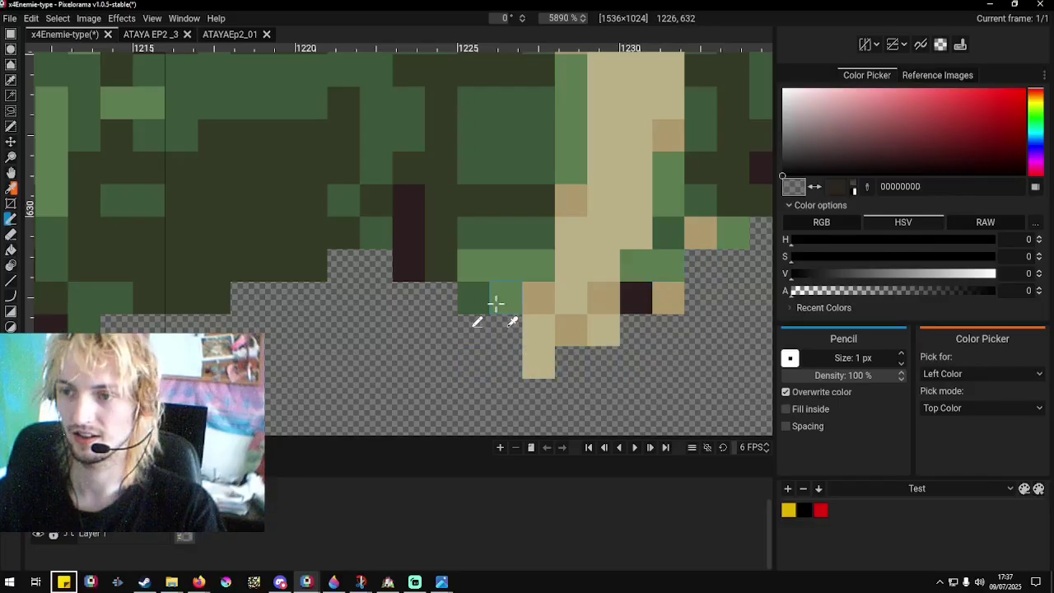
Erase the dark and green pixels along the lower edge between the first elephant's trunk and right-hand tusk.
{"action": "left_click", "coordinate": [506, 298]}
{"action": "left_click", "coordinate": [471, 299]}
{"action": "left_click", "coordinate": [410, 269]}
{"action": "left_click", "coordinate": [441, 266]}
{"action": "scroll", "coordinate": [445, 294], "scroll_direction": "down", "scroll_amount": 3}
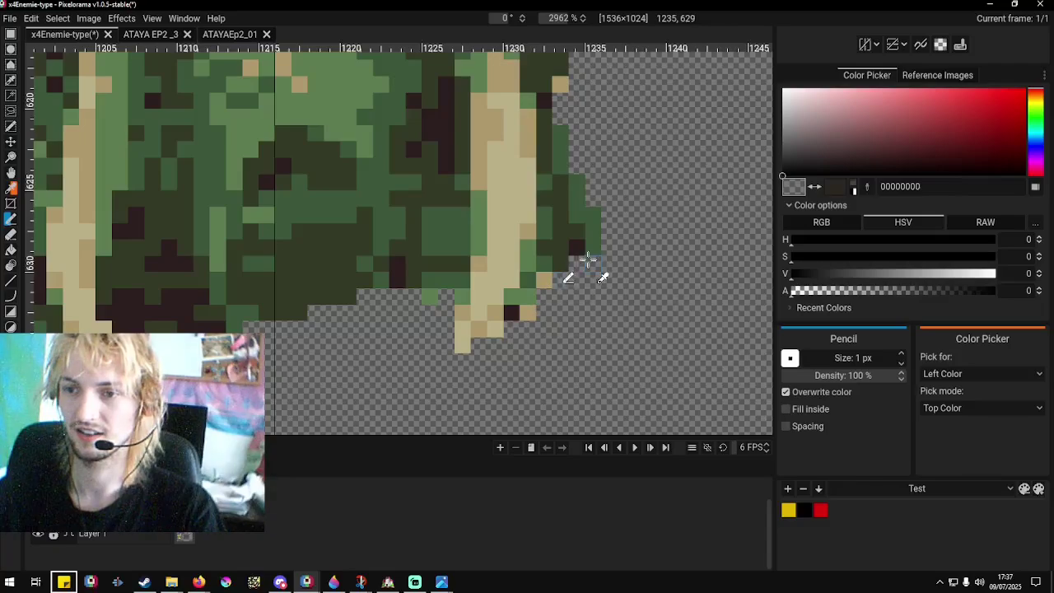
Trim the protruding green and dark pixels from the outer edge beside the first elephant's right-hand tusk.
{"action": "mouse_move", "coordinate": [588, 260]}
{"action": "left_mouse_down"}
{"action": "mouse_move", "coordinate": [596, 220]}
{"action": "mouse_move", "coordinate": [579, 253]}
{"action": "left_mouse_up"}
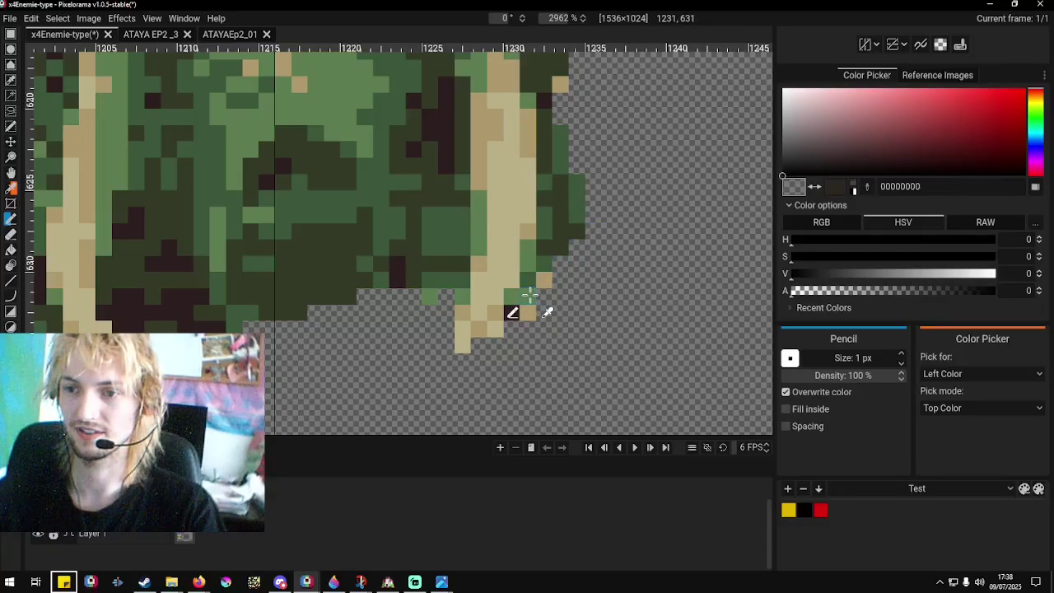
{"action": "scroll", "coordinate": [519, 305], "scroll_direction": "down", "scroll_amount": 5}
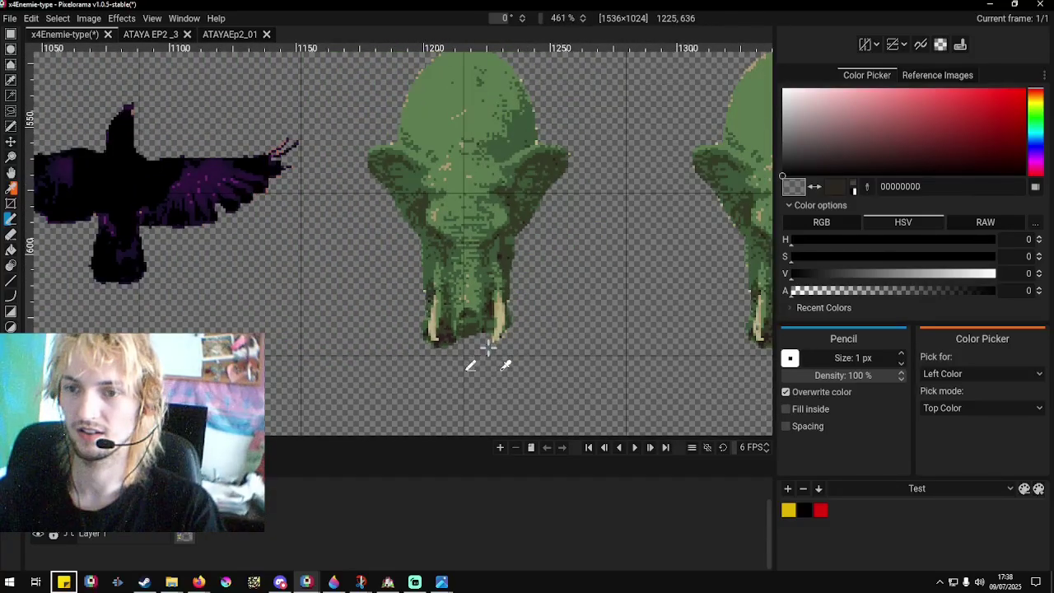
{"action": "scroll", "coordinate": [492, 338], "scroll_direction": "up", "scroll_amount": 2}
{"action": "scroll", "coordinate": [491, 337], "scroll_direction": "up", "scroll_amount": 1}
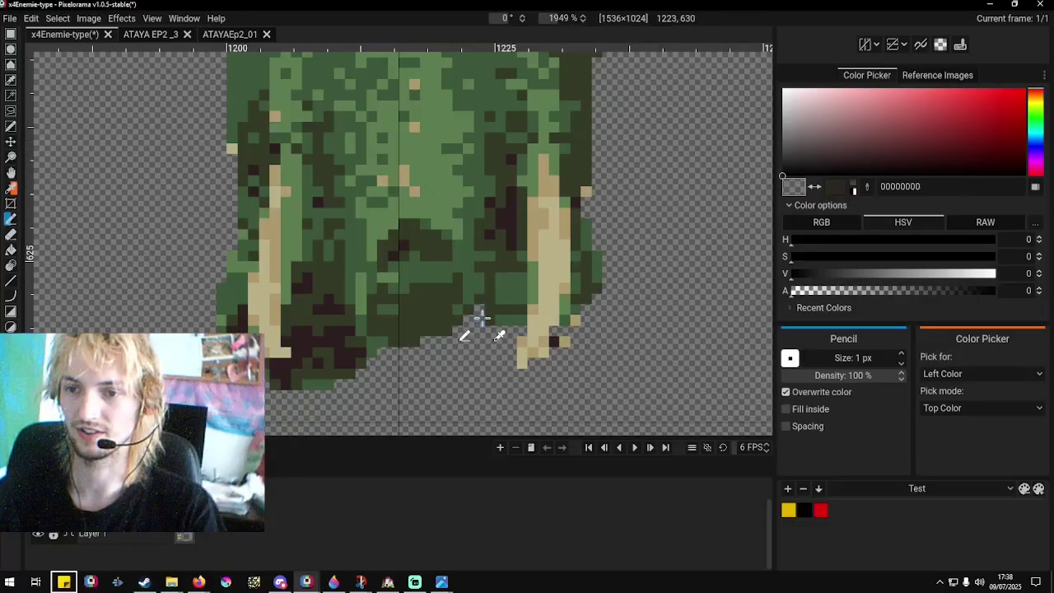
{"action": "left_click_drag", "start_coordinate": [594, 305], "coordinate": [602, 268]}
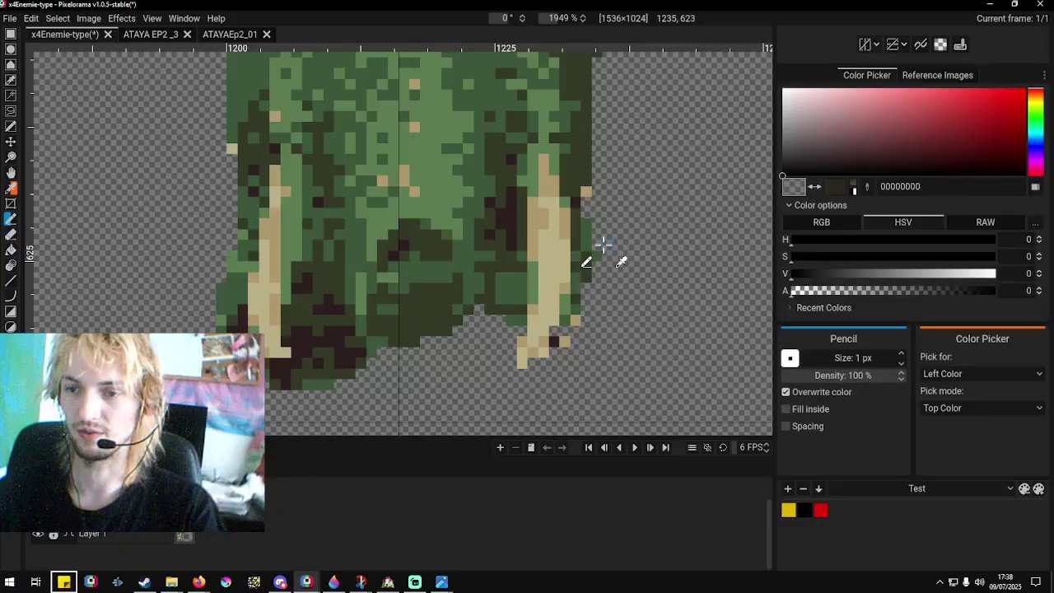
Smooth the notch beside the first elephant's trunk and erase the green and beige pixels just outside the right-hand tusk.
{"action": "scroll", "coordinate": [546, 349], "scroll_direction": "down", "scroll_amount": 3}
{"action": "scroll", "coordinate": [560, 365], "scroll_direction": "up", "scroll_amount": 2}
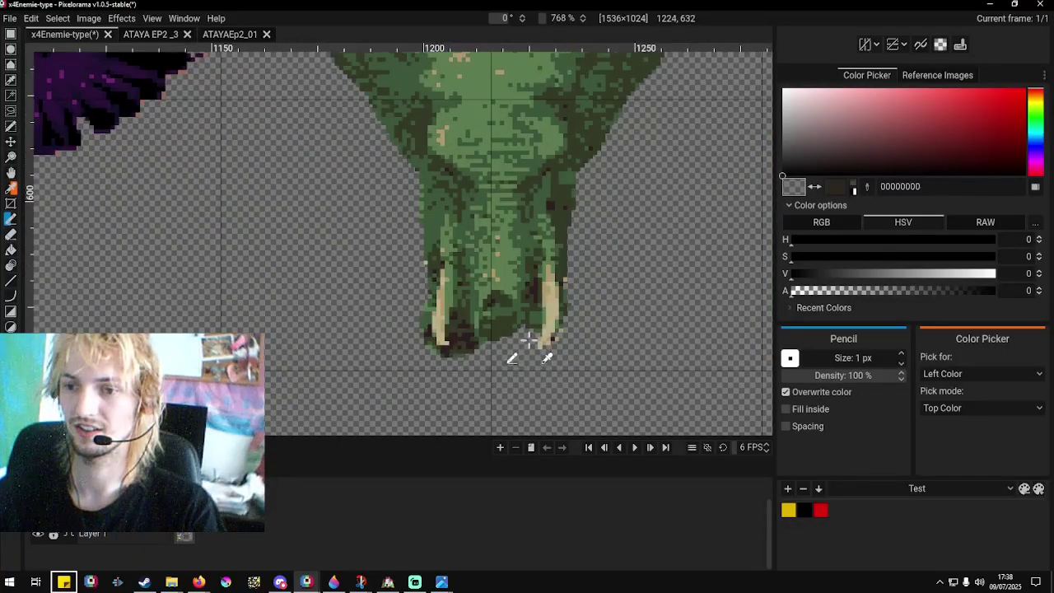
{"action": "scroll", "coordinate": [527, 335], "scroll_direction": "up", "scroll_amount": 2}
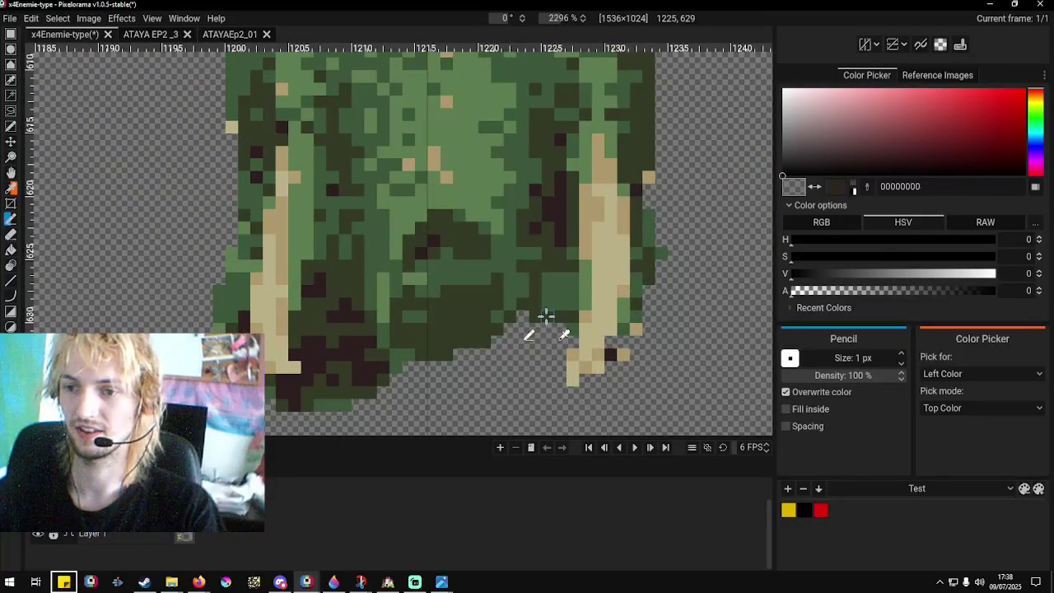
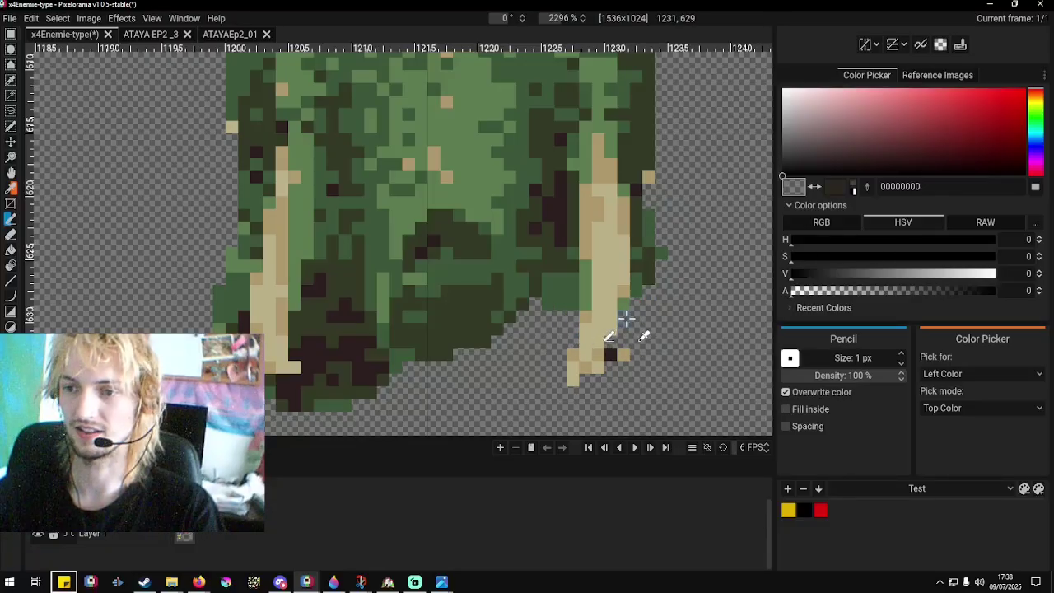
{"action": "scroll", "coordinate": [609, 292], "scroll_direction": "down", "scroll_amount": 6}
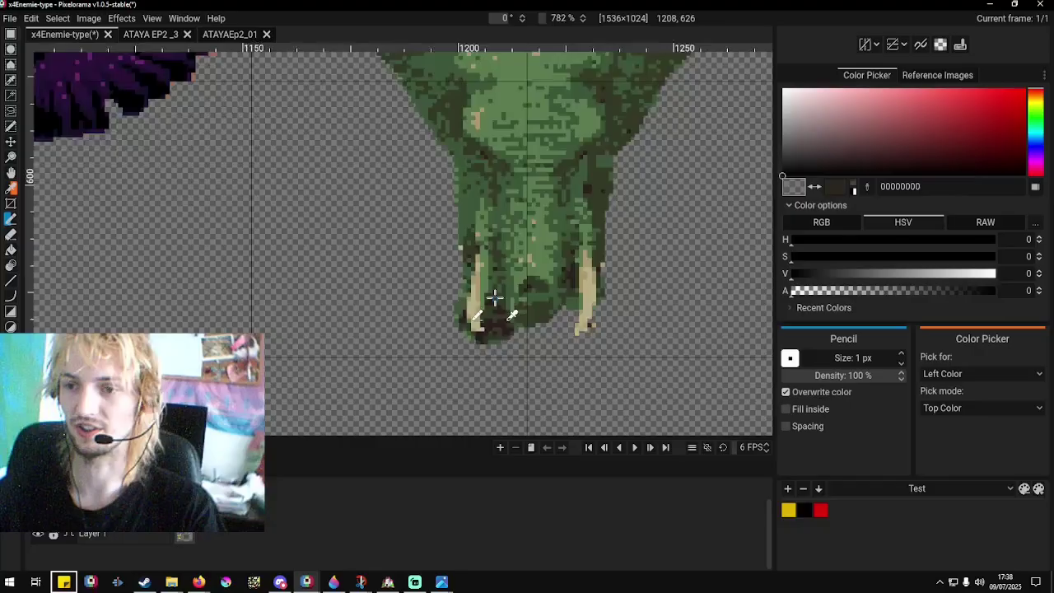
Erase the stray green and dark pixels around the left-hand tusk of the third elephant with the 1 px transparent Pencil.
{"action": "scroll", "coordinate": [425, 298], "scroll_direction": "down", "scroll_amount": 2}
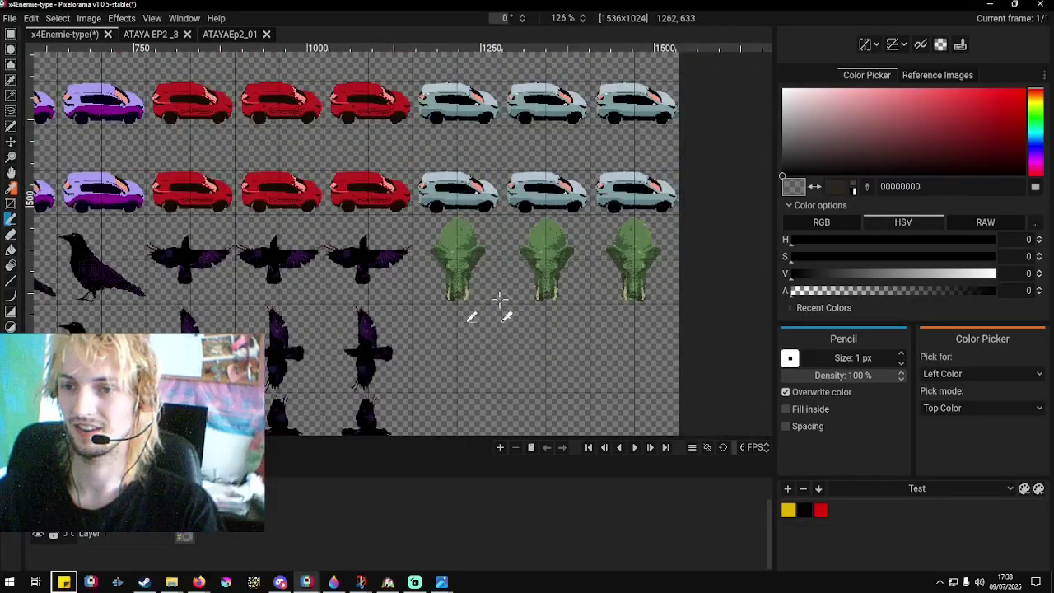
{"action": "scroll", "coordinate": [499, 299], "scroll_direction": "up", "scroll_amount": 4}
{"action": "scroll", "coordinate": [630, 298], "scroll_direction": "up", "scroll_amount": 3}
{"action": "scroll", "coordinate": [588, 282], "scroll_direction": "down", "scroll_amount": 2}
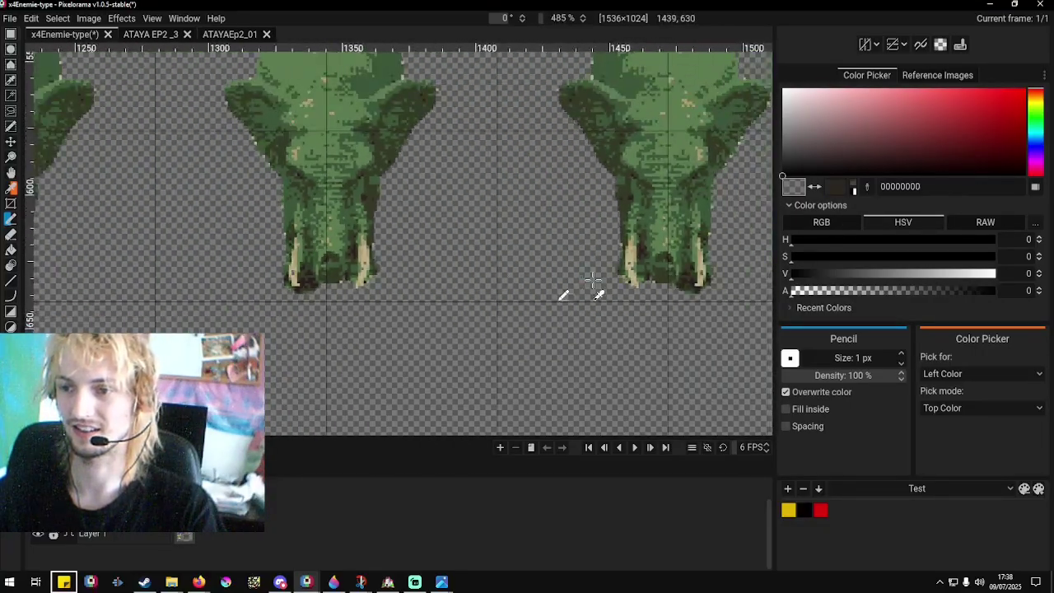
{"action": "scroll", "coordinate": [666, 287], "scroll_direction": "up", "scroll_amount": 6}
{"action": "scroll", "coordinate": [690, 268], "scroll_direction": "up", "scroll_amount": 3}
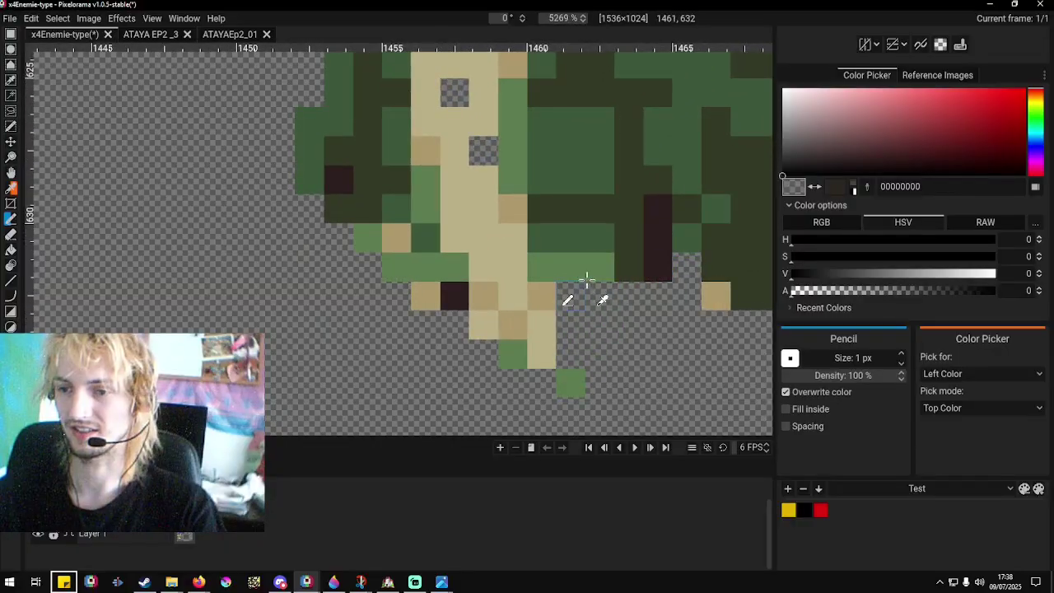
{"action": "left_click", "coordinate": [571, 377]}
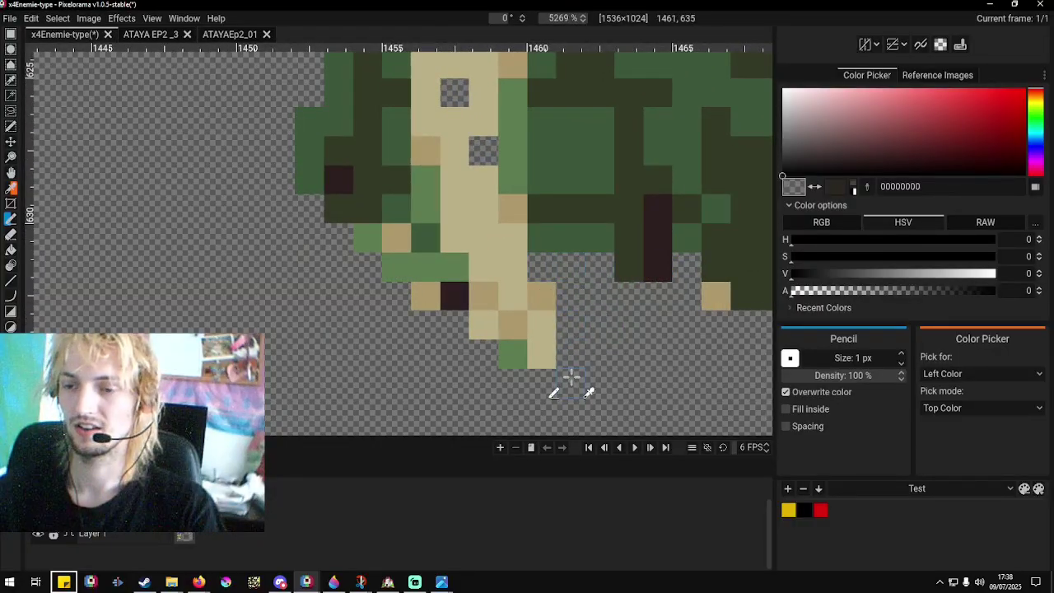
{"action": "mouse_move", "coordinate": [516, 363]}
{"action": "left_mouse_down"}
{"action": "mouse_move", "coordinate": [433, 277]}
{"action": "mouse_move", "coordinate": [439, 267]}
{"action": "mouse_move", "coordinate": [398, 251]}
{"action": "mouse_move", "coordinate": [408, 232]}
{"action": "mouse_move", "coordinate": [347, 219]}
{"action": "mouse_move", "coordinate": [356, 198]}
{"action": "mouse_move", "coordinate": [308, 174]}
{"action": "mouse_move", "coordinate": [396, 209]}
{"action": "left_mouse_up"}
{"action": "mouse_move", "coordinate": [535, 237]}
{"action": "left_mouse_down"}
{"action": "mouse_move", "coordinate": [646, 257]}
{"action": "mouse_move", "coordinate": [658, 215]}
{"action": "mouse_move", "coordinate": [621, 238]}
{"action": "mouse_move", "coordinate": [656, 216]}
{"action": "mouse_move", "coordinate": [683, 234]}
{"action": "mouse_move", "coordinate": [660, 176]}
{"action": "mouse_move", "coordinate": [675, 191]}
{"action": "mouse_move", "coordinate": [659, 150]}
{"action": "left_mouse_up"}
Sample the tusk's beige bbb189 and fill the transparent holes in the third elephant's left-hand tusk.
{"action": "right_click", "coordinate": [474, 116]}
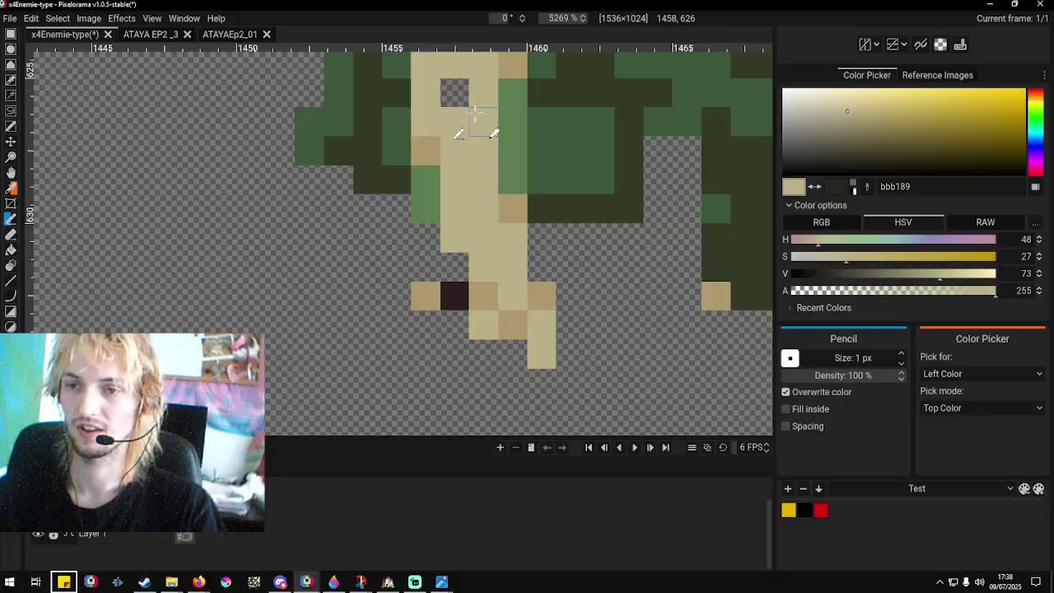
{"action": "left_click", "coordinate": [455, 92]}
{"action": "scroll", "coordinate": [458, 264], "scroll_direction": "down", "scroll_amount": 5}
{"action": "scroll", "coordinate": [478, 305], "scroll_direction": "up", "scroll_amount": 3}
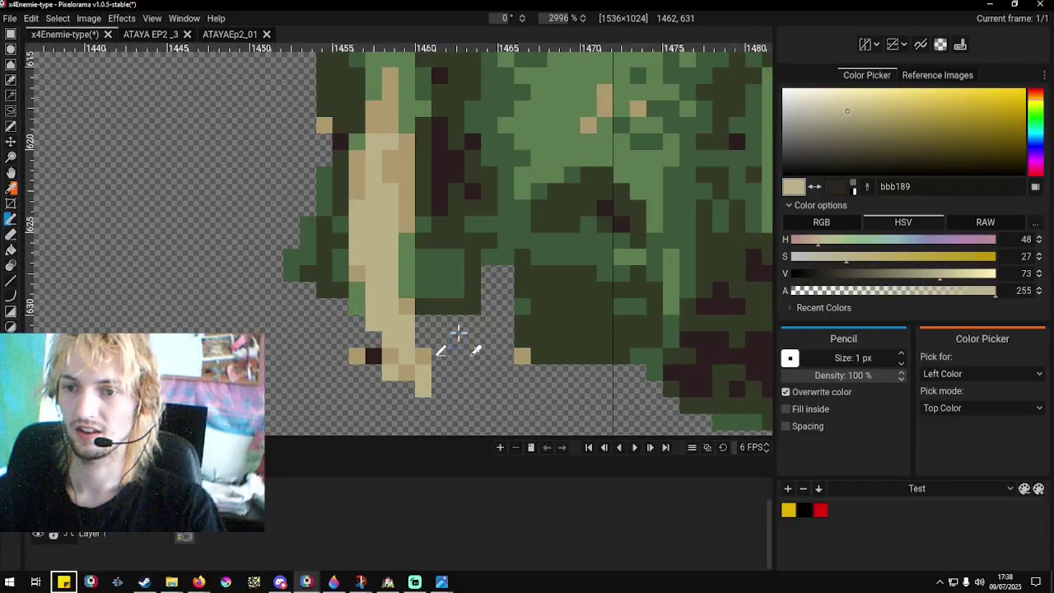
Sample transparency and trim the third elephant's lower edge between left-hand tusk and trunk, plus the protruding pixels outside that tusk.
{"action": "right_click", "coordinate": [459, 334]}
{"action": "left_click_drag", "start_coordinate": [453, 309], "coordinate": [481, 258]}
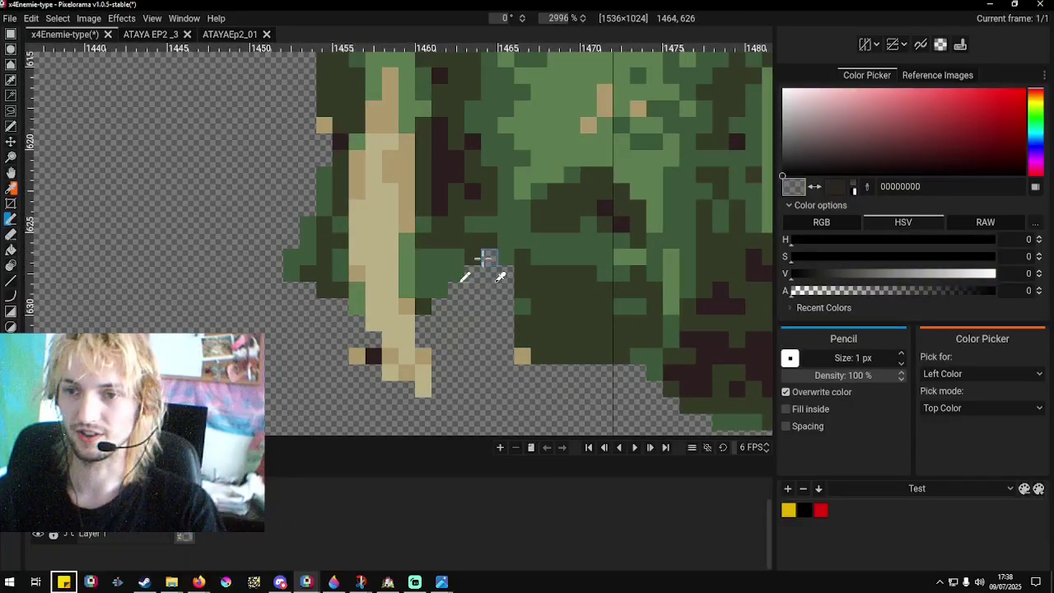
{"action": "mouse_move", "coordinate": [303, 288]}
{"action": "left_mouse_down"}
{"action": "mouse_move", "coordinate": [297, 224]}
{"action": "mouse_move", "coordinate": [310, 295]}
{"action": "mouse_move", "coordinate": [305, 189]}
{"action": "left_mouse_up"}
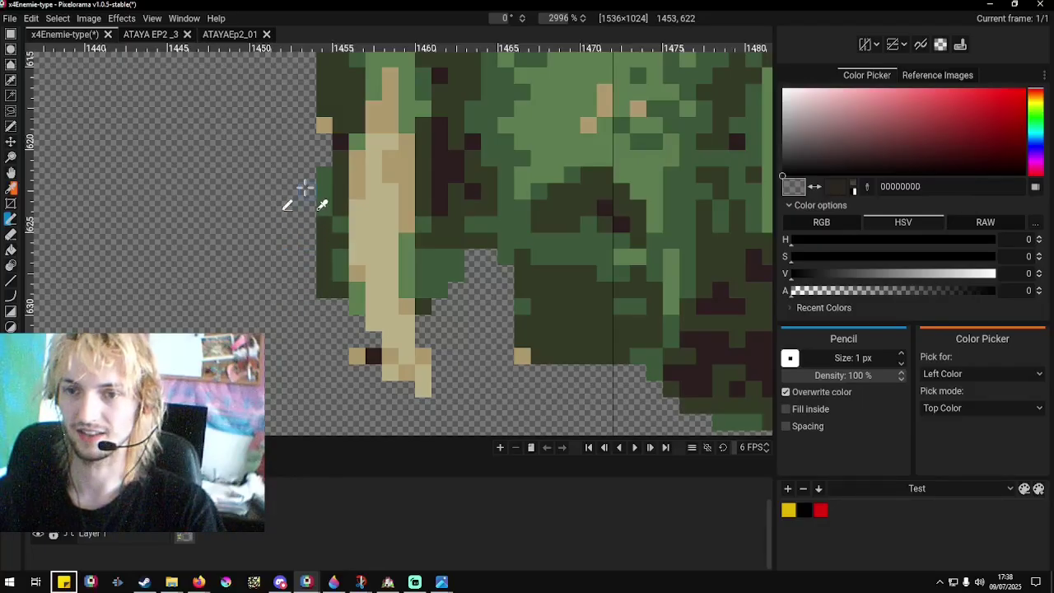
{"action": "scroll", "coordinate": [292, 288], "scroll_direction": "down", "scroll_amount": 5}
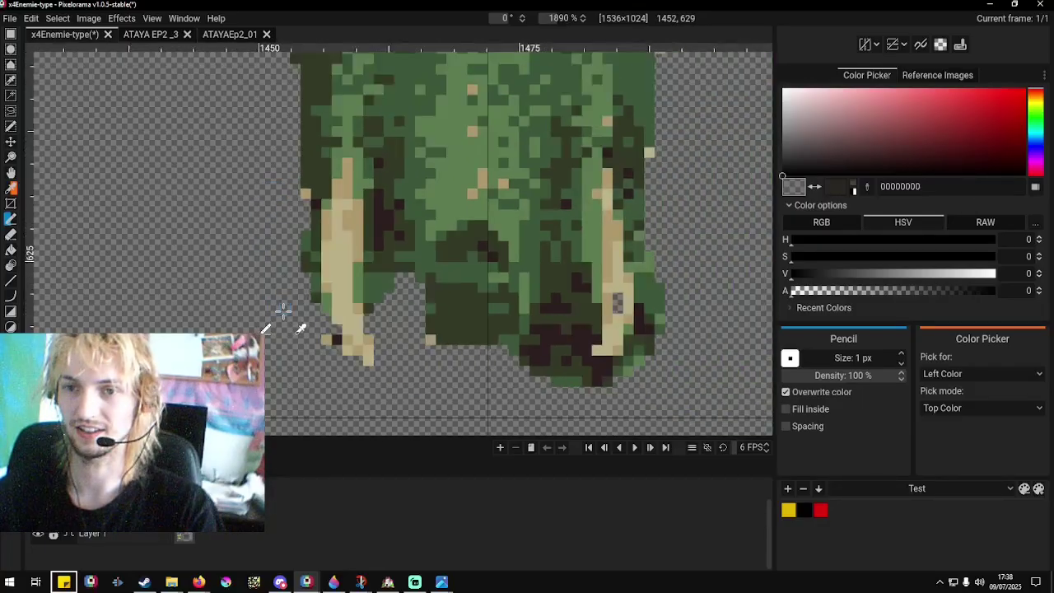
{"action": "scroll", "coordinate": [346, 338], "scroll_direction": "down", "scroll_amount": 6}
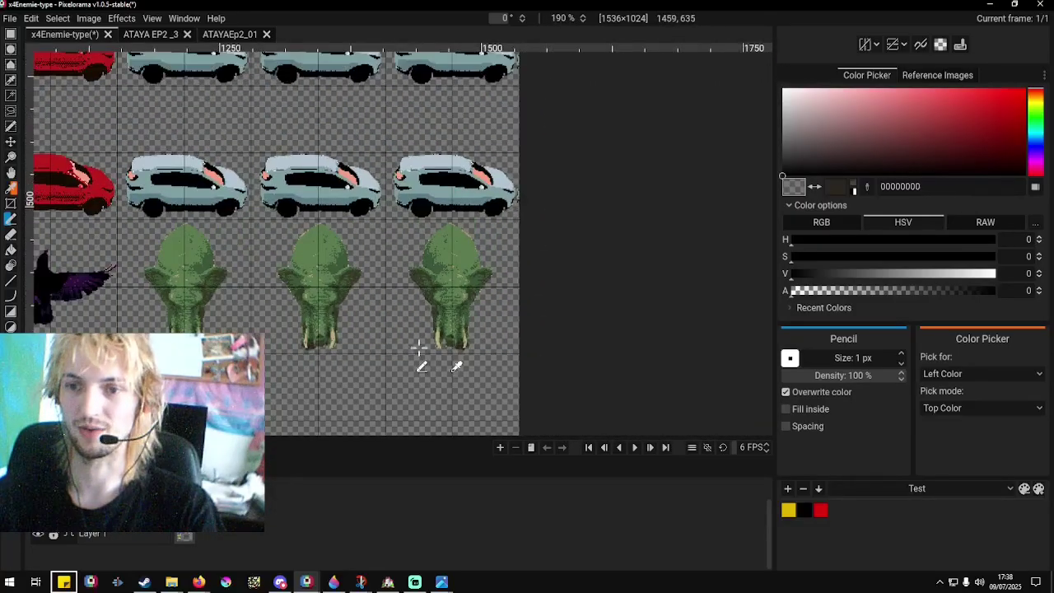
{"action": "scroll", "coordinate": [170, 319], "scroll_direction": "up", "scroll_amount": 3}
{"action": "scroll", "coordinate": [241, 321], "scroll_direction": "up", "scroll_amount": 1}
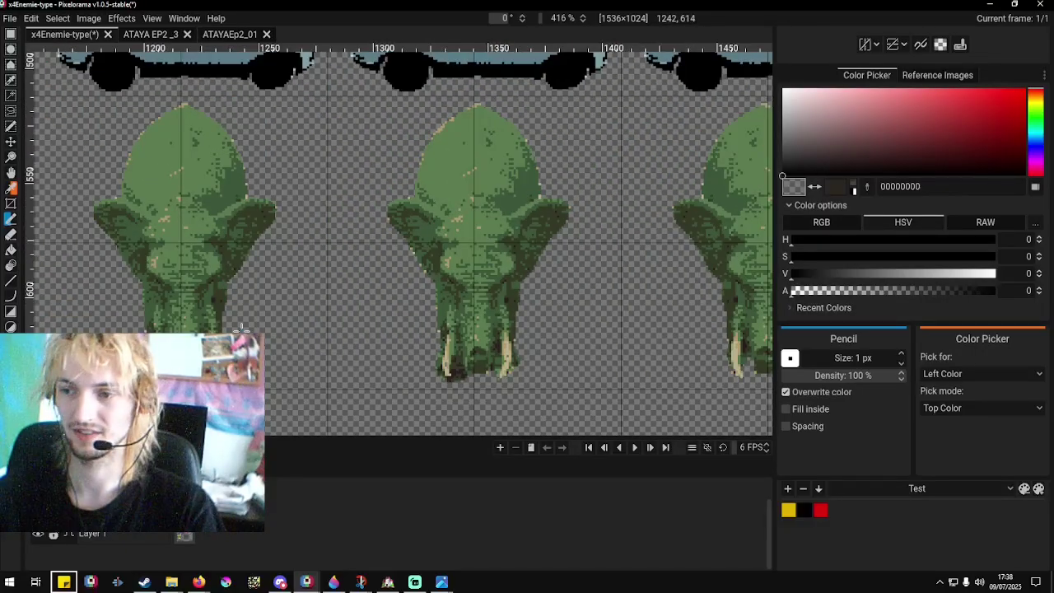
{"action": "scroll", "coordinate": [274, 337], "scroll_direction": "down", "scroll_amount": 2}
{"action": "scroll", "coordinate": [347, 358], "scroll_direction": "up", "scroll_amount": 6}
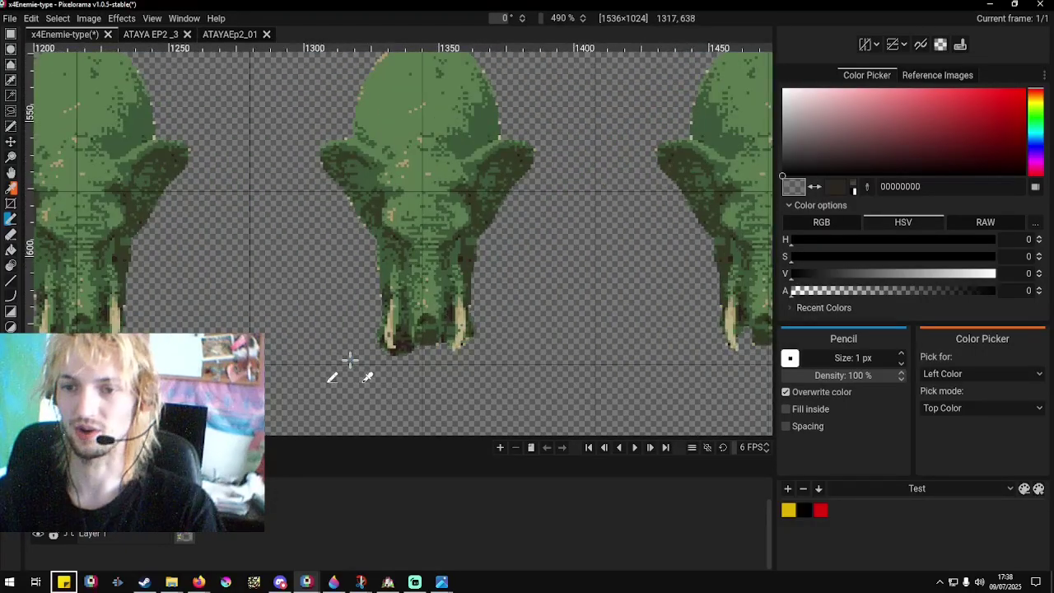
Sample the tusk's beige bbb189 and fill the transparent holes in both tusks of the middle elephant.
{"action": "scroll", "coordinate": [444, 366], "scroll_direction": "up", "scroll_amount": 8}
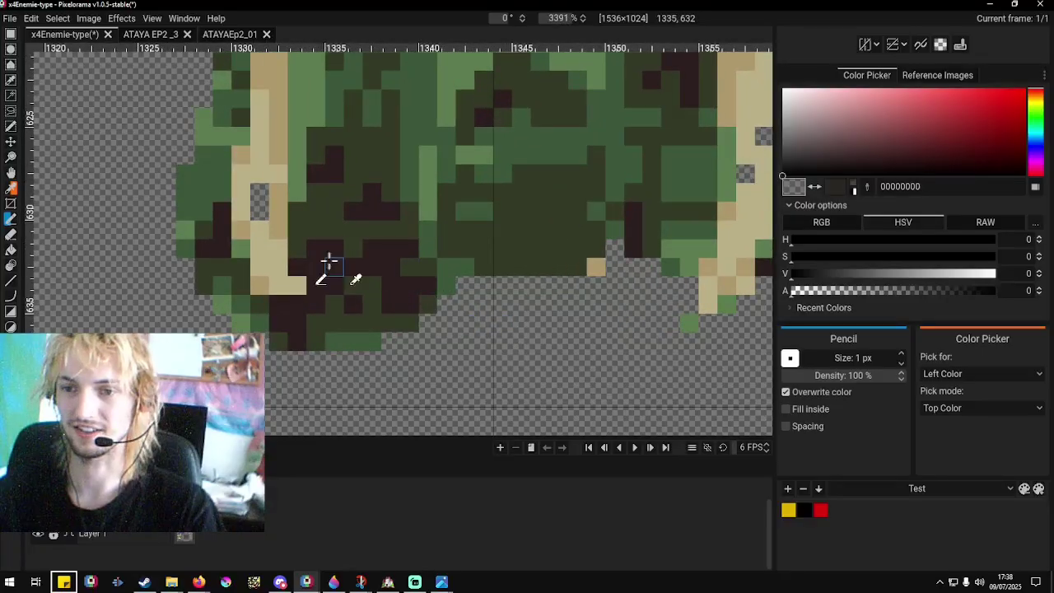
{"action": "right_click", "coordinate": [270, 255]}
{"action": "left_click_drag", "start_coordinate": [259, 211], "coordinate": [256, 184]}
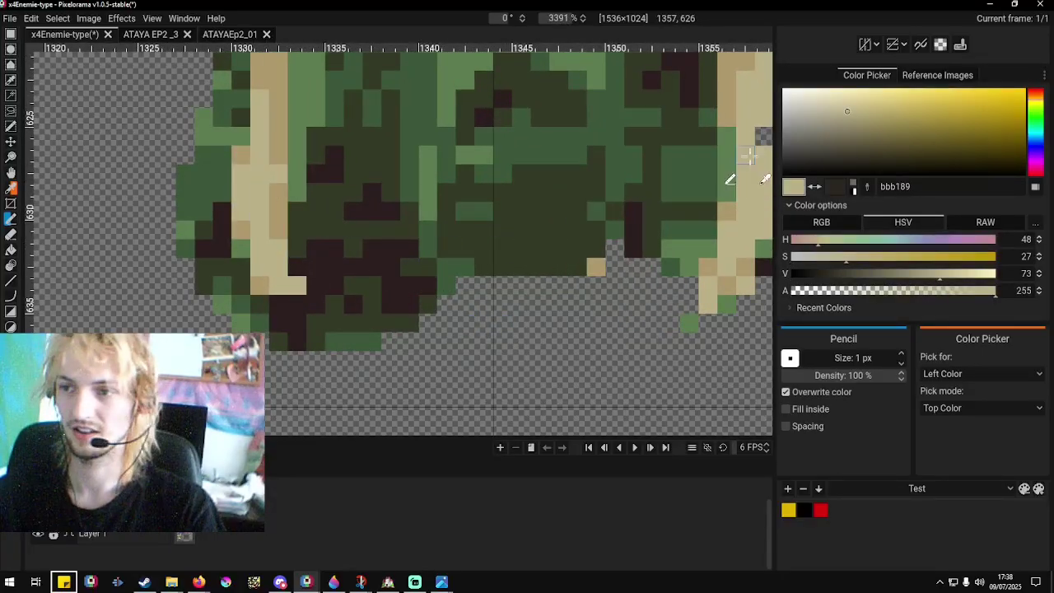
{"action": "scroll", "coordinate": [558, 247], "scroll_direction": "down", "scroll_amount": 14}
{"action": "scroll", "coordinate": [424, 239], "scroll_direction": "down", "scroll_amount": 2}
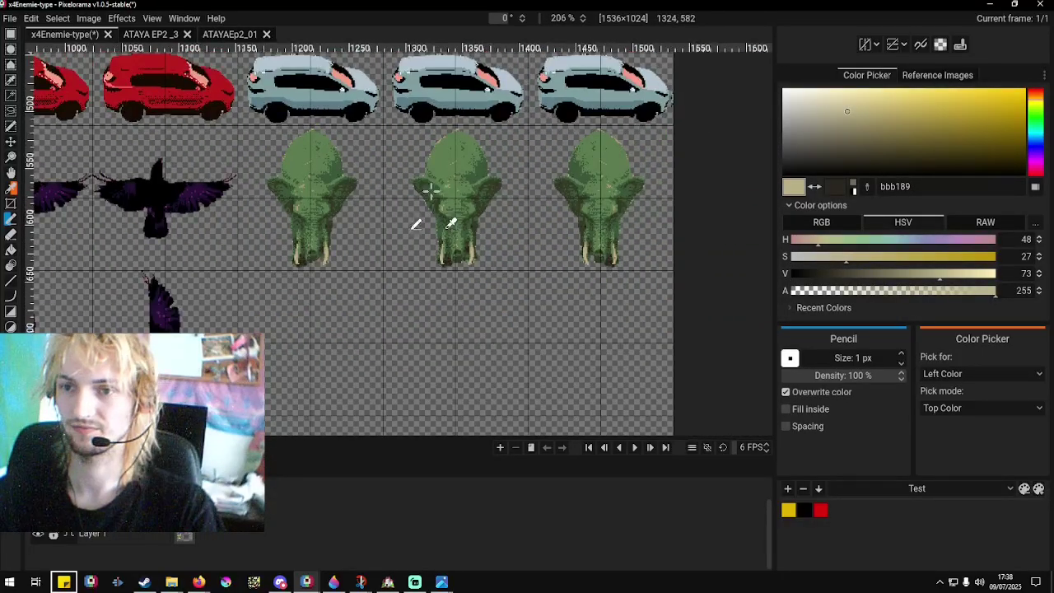
Sample the light green 5c7c50 and paint over the beige pixels along the left-hand edge of the middle elephant's head.
{"action": "scroll", "coordinate": [412, 206], "scroll_direction": "up", "scroll_amount": 8}
{"action": "scroll", "coordinate": [416, 155], "scroll_direction": "up", "scroll_amount": 4}
{"action": "right_click", "coordinate": [416, 138]}
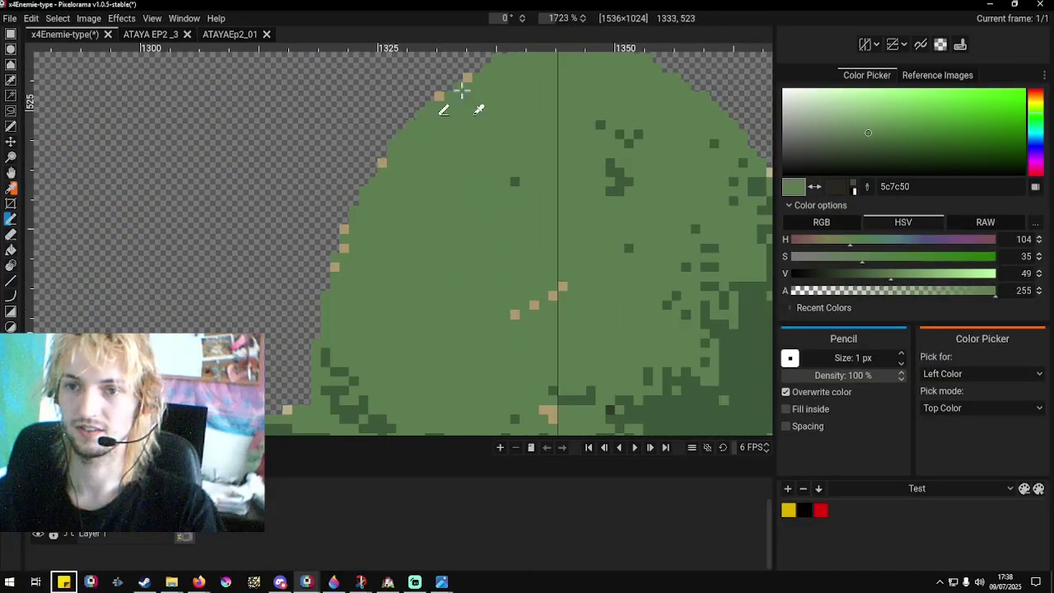
{"action": "scroll", "coordinate": [485, 281], "scroll_direction": "down", "scroll_amount": 3}
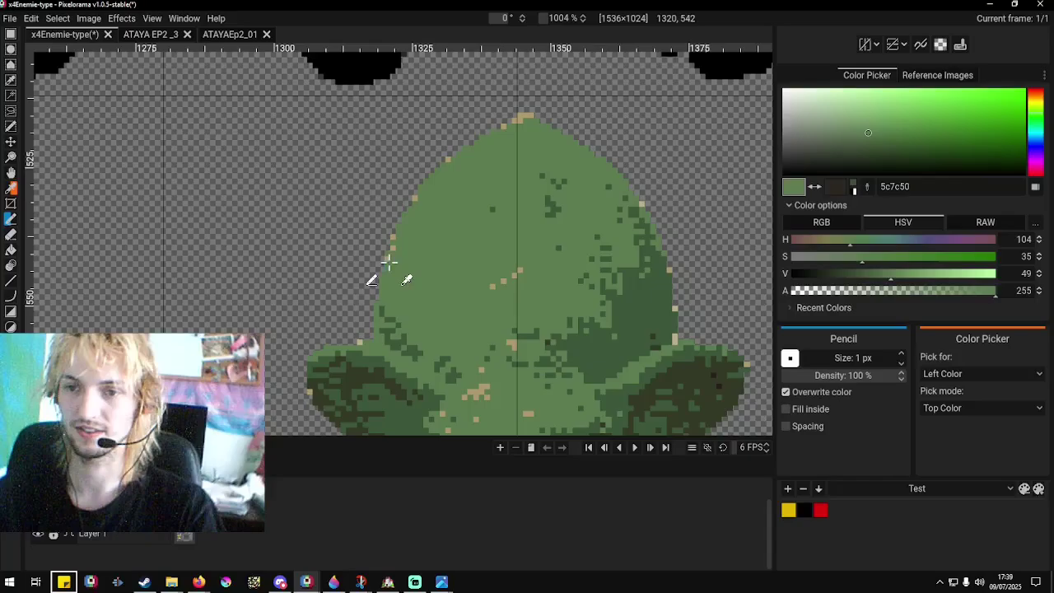
{"action": "scroll", "coordinate": [423, 354], "scroll_direction": "down", "scroll_amount": 2}
Sample the mid green 3b5739 and recolour the beige pixels along the lower edge of the middle elephant's left-hand ear.
{"action": "scroll", "coordinate": [388, 365], "scroll_direction": "up", "scroll_amount": 4}
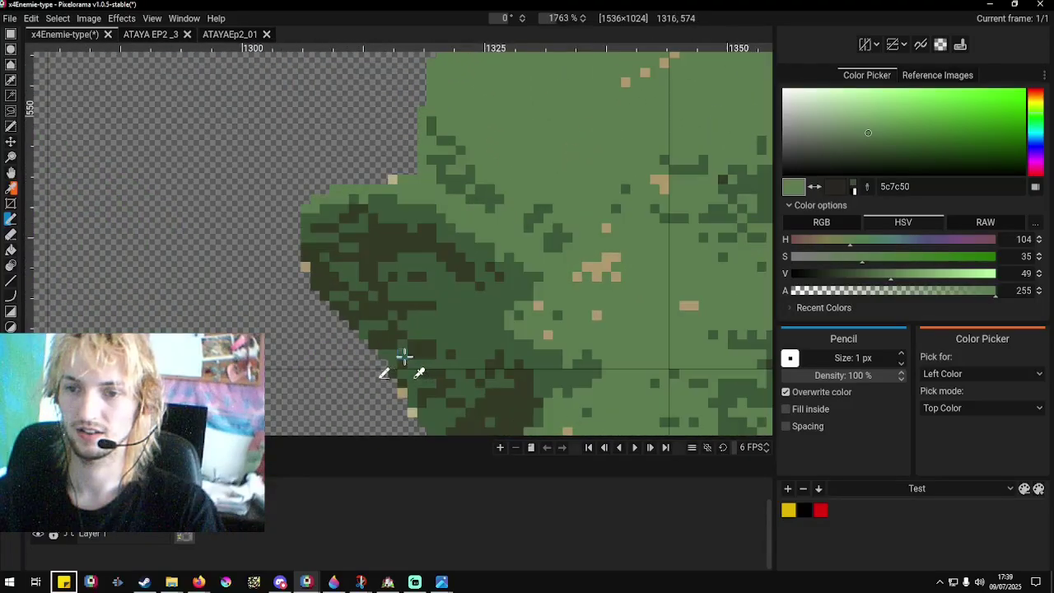
{"action": "scroll", "coordinate": [436, 334], "scroll_direction": "down", "scroll_amount": 3}
{"action": "scroll", "coordinate": [444, 338], "scroll_direction": "up", "scroll_amount": 4}
{"action": "scroll", "coordinate": [444, 337], "scroll_direction": "up", "scroll_amount": 2}
{"action": "right_click", "coordinate": [453, 301]}
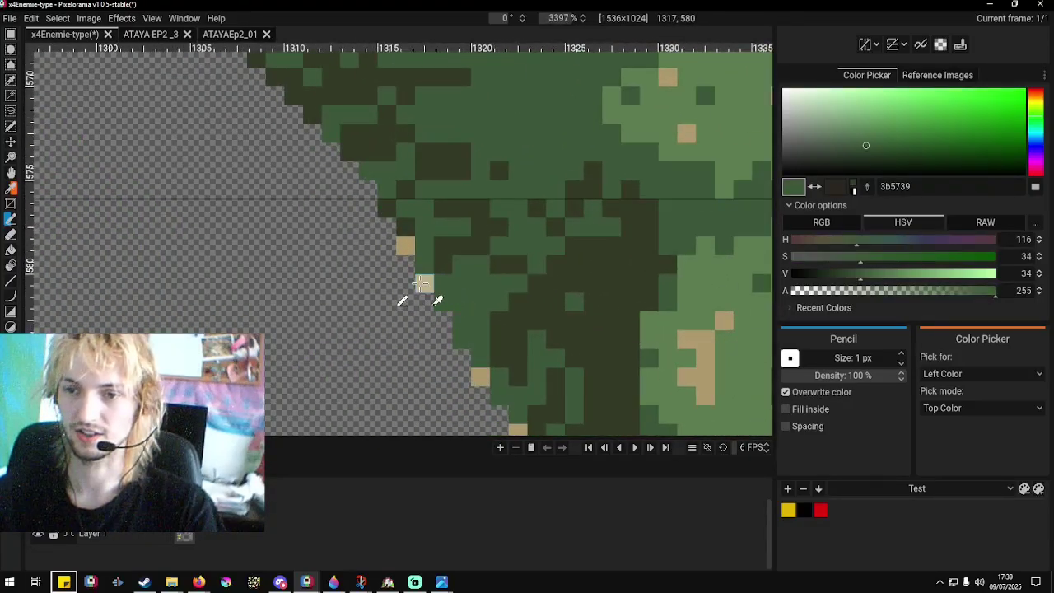
{"action": "scroll", "coordinate": [491, 399], "scroll_direction": "down", "scroll_amount": 1}
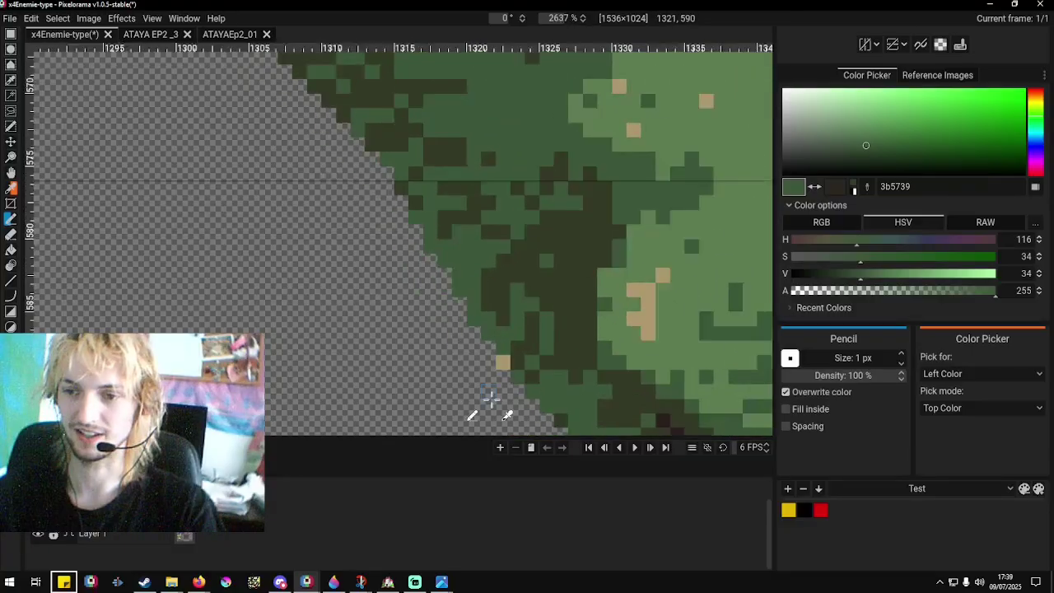
{"action": "scroll", "coordinate": [483, 353], "scroll_direction": "up", "scroll_amount": 1}
{"action": "scroll", "coordinate": [405, 275], "scroll_direction": "down", "scroll_amount": 3}
{"action": "scroll", "coordinate": [456, 285], "scroll_direction": "up", "scroll_amount": 2}
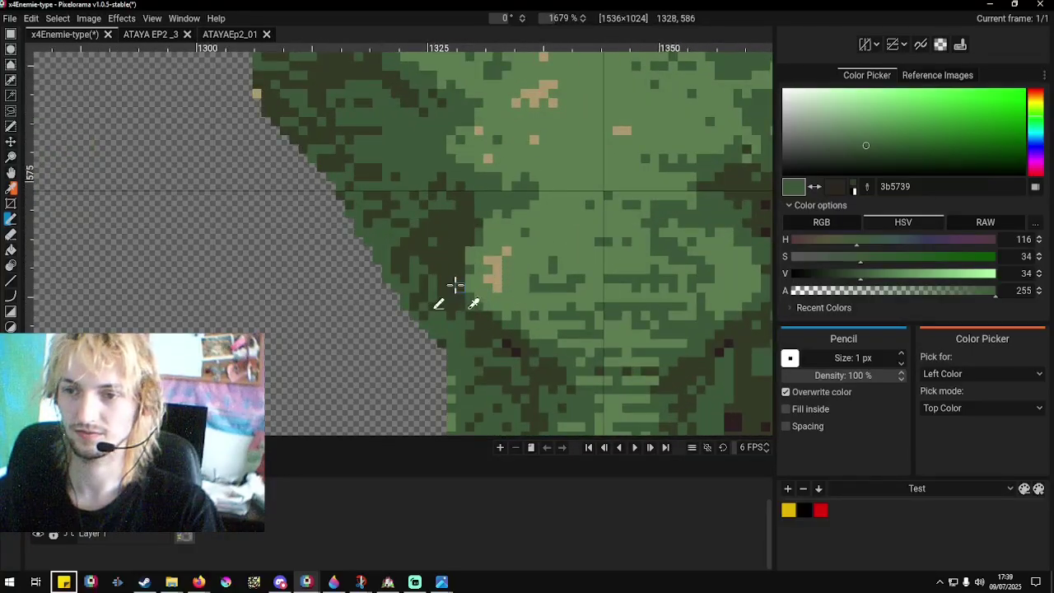
Sample the dark green 343a26 and recolour the beige pixel at the tip of the middle elephant's left-hand ear.
{"action": "scroll", "coordinate": [353, 184], "scroll_direction": "down", "scroll_amount": 4}
{"action": "scroll", "coordinate": [354, 219], "scroll_direction": "up", "scroll_amount": 2}
{"action": "right_click", "coordinate": [348, 219]}
{"action": "scroll", "coordinate": [478, 180], "scroll_direction": "down", "scroll_amount": 2}
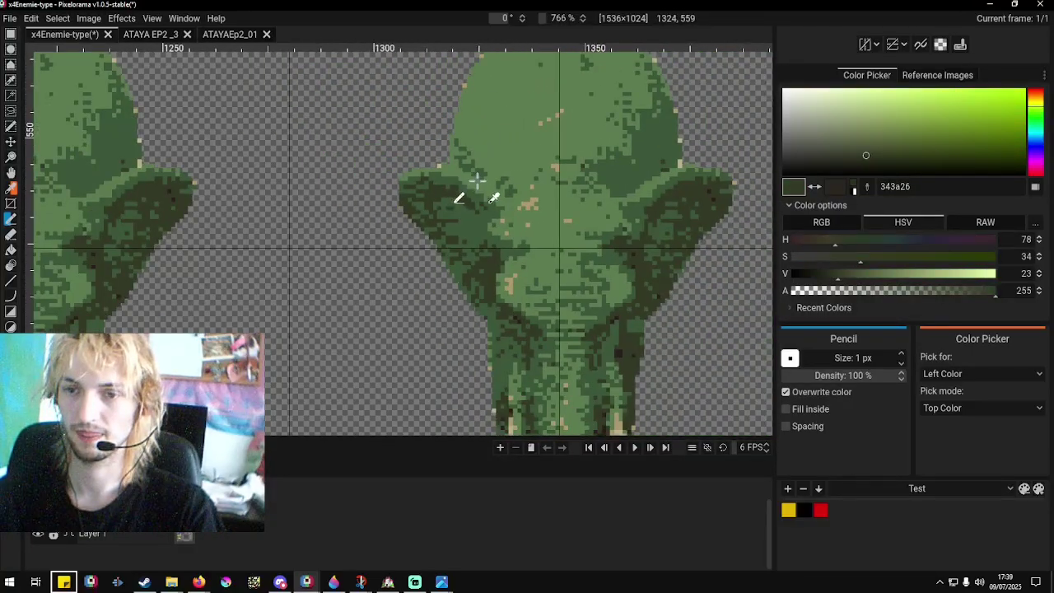
Recolour the beige pixels along the lower edge of the last elephant's right-hand ear with sampled greens 3b5739 and 343a26.
{"action": "scroll", "coordinate": [528, 205], "scroll_direction": "down", "scroll_amount": 5}
{"action": "scroll", "coordinate": [584, 217], "scroll_direction": "up", "scroll_amount": 5}
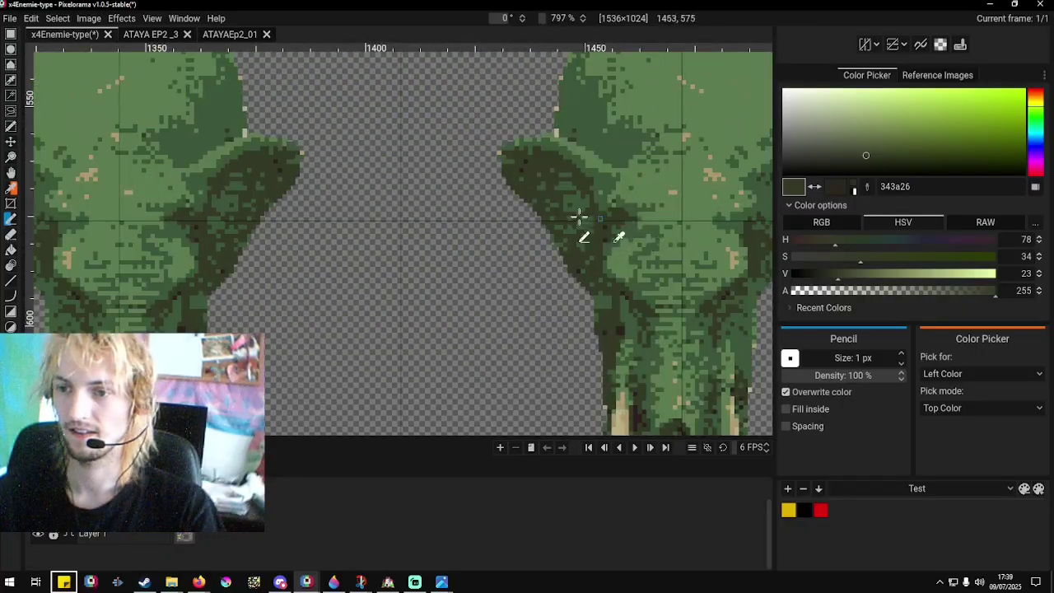
{"action": "scroll", "coordinate": [475, 200], "scroll_direction": "down", "scroll_amount": 3}
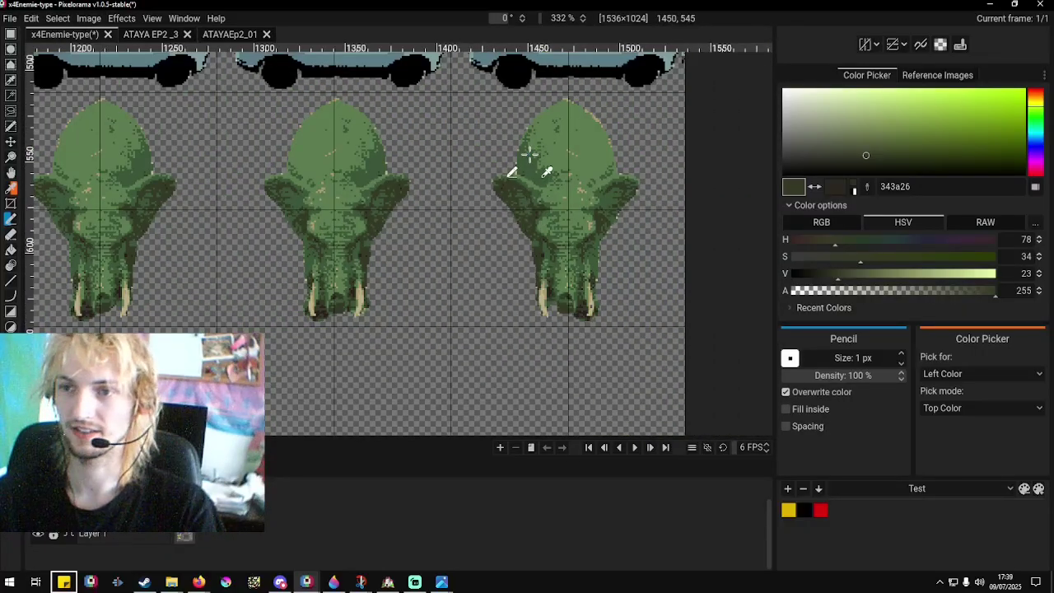
{"action": "scroll", "coordinate": [593, 118], "scroll_direction": "up", "scroll_amount": 10}
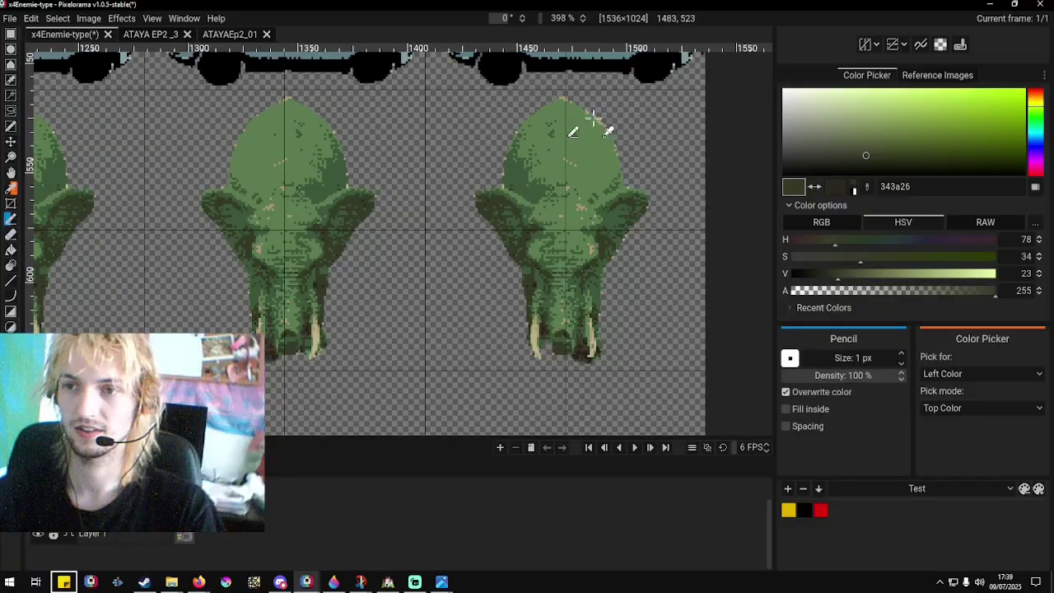
{"action": "right_click", "coordinate": [617, 287]}
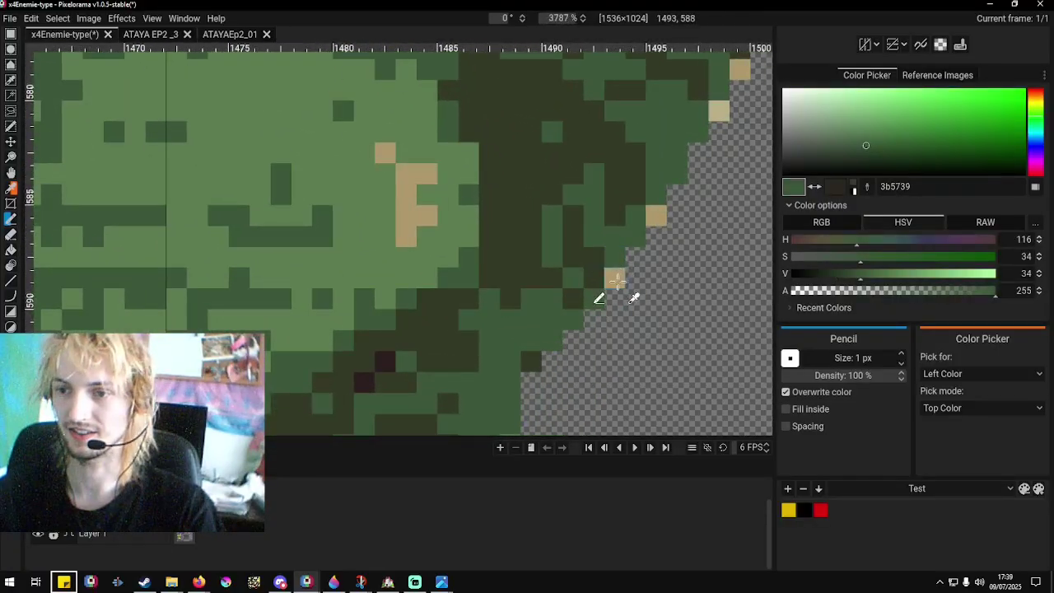
{"action": "left_click", "coordinate": [615, 277]}
{"action": "left_click", "coordinate": [656, 216]}
{"action": "scroll", "coordinate": [656, 164], "scroll_direction": "down", "scroll_amount": 1}
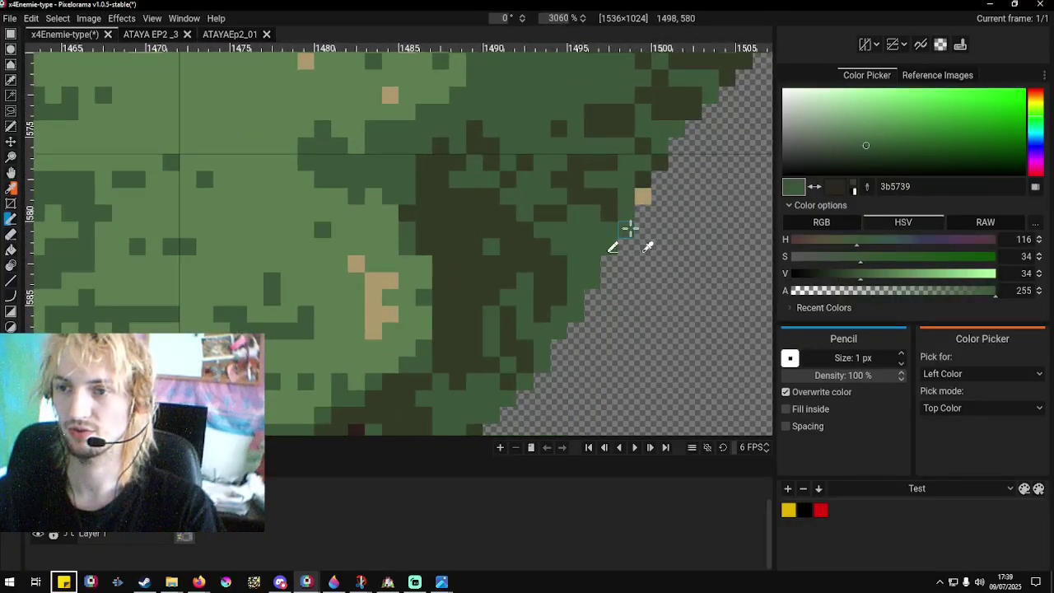
{"action": "scroll", "coordinate": [644, 158], "scroll_direction": "down", "scroll_amount": 4}
{"action": "right_click", "coordinate": [642, 161]}
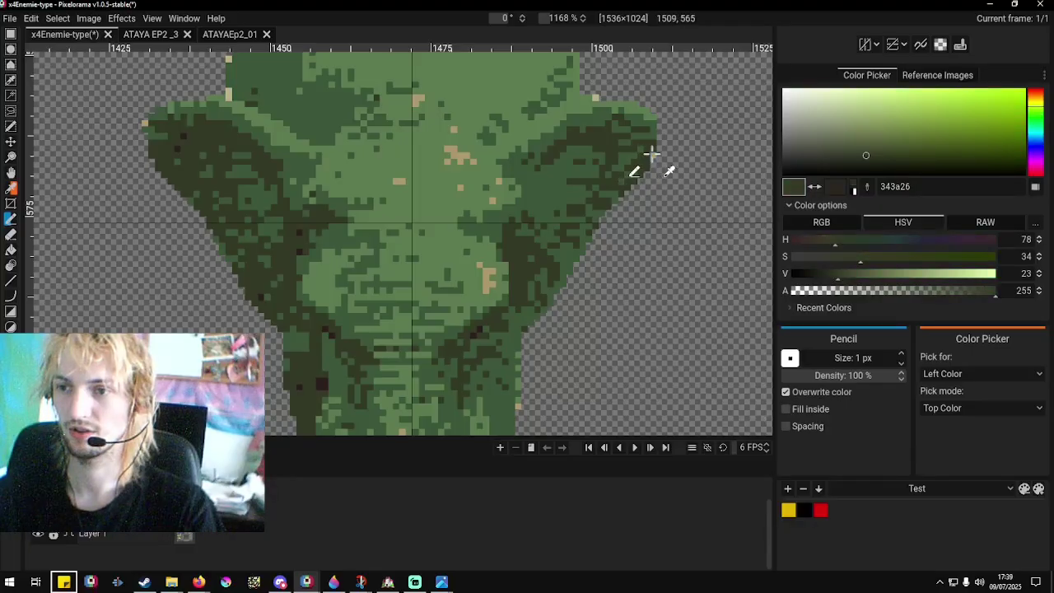
Sample the light green 5c7c50 and paint over the beige pixels along the right-hand edge of the last elephant's head.
{"action": "scroll", "coordinate": [626, 239], "scroll_direction": "down", "scroll_amount": 4}
{"action": "scroll", "coordinate": [576, 115], "scroll_direction": "up", "scroll_amount": 5}
{"action": "right_click", "coordinate": [588, 120]}
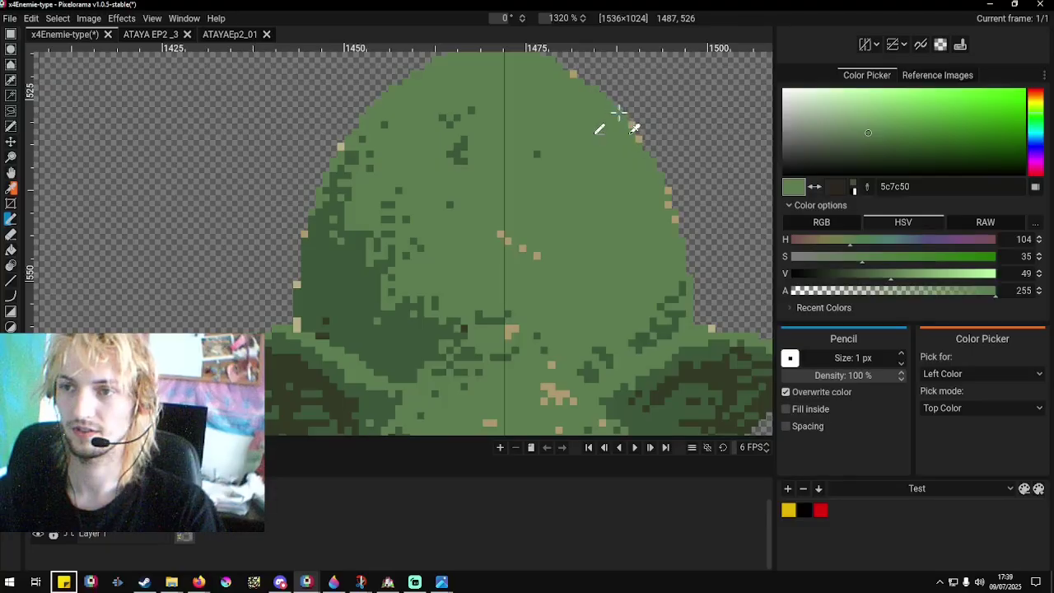
{"action": "scroll", "coordinate": [622, 140], "scroll_direction": "down", "scroll_amount": 7}
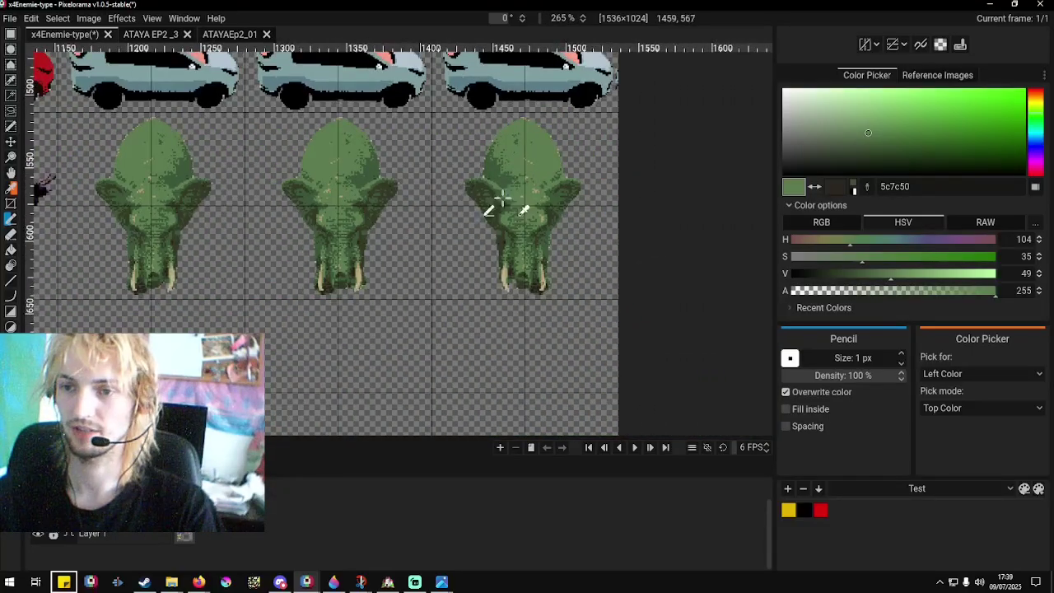
{"action": "scroll", "coordinate": [494, 207], "scroll_direction": "up", "scroll_amount": 2}
{"action": "scroll", "coordinate": [494, 231], "scroll_direction": "down", "scroll_amount": 2}
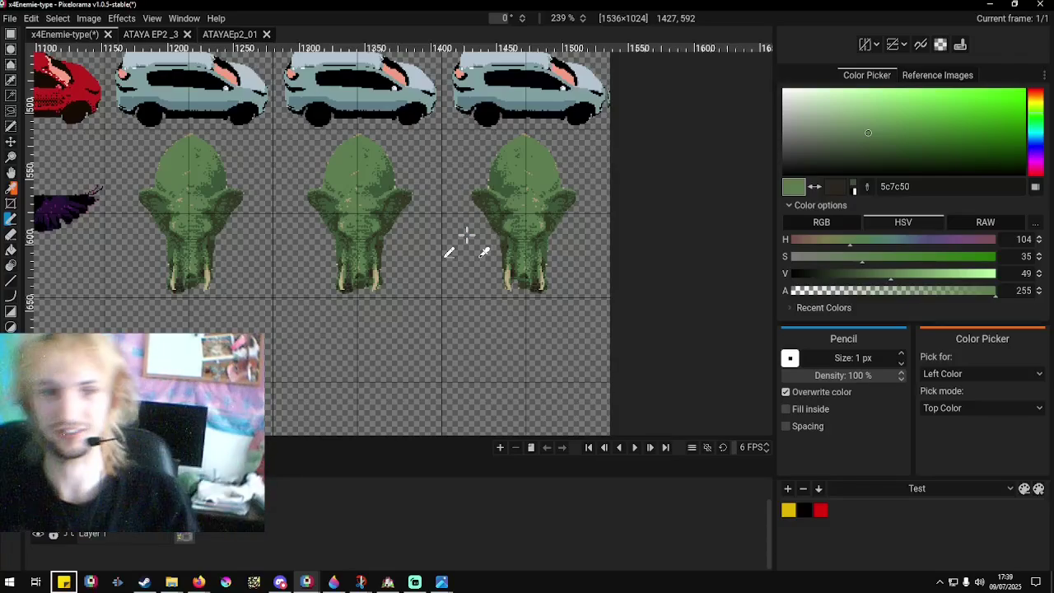
Import elephant side profile(1).png from the Elephants dithered folder in File Explorer into the Pixelorama enemy sheet as a new layer.
{"action": "scroll", "coordinate": [349, 184], "scroll_direction": "down", "scroll_amount": 3}
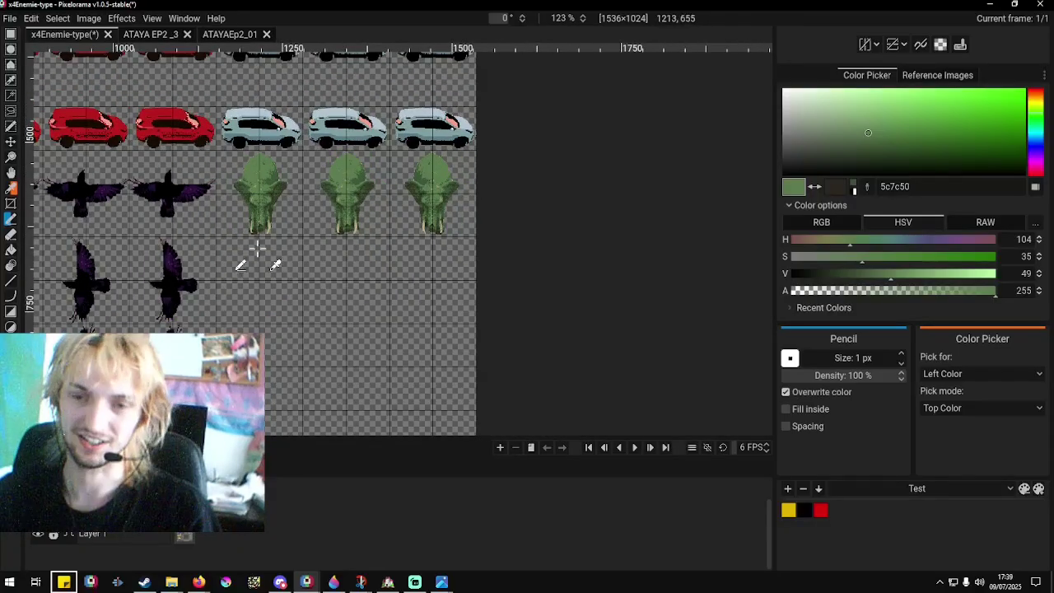
{"action": "scroll", "coordinate": [372, 171], "scroll_direction": "up", "scroll_amount": 3}
{"action": "scroll", "coordinate": [407, 207], "scroll_direction": "up", "scroll_amount": 2}
{"action": "scroll", "coordinate": [407, 207], "scroll_direction": "down", "scroll_amount": 3}
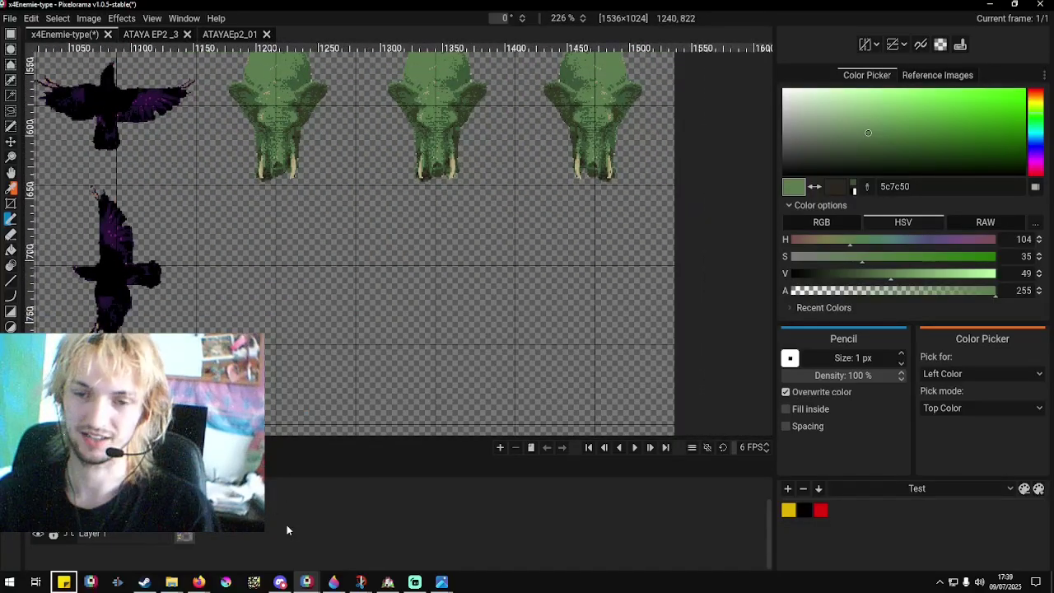
{"action": "left_click", "coordinate": [171, 582]}
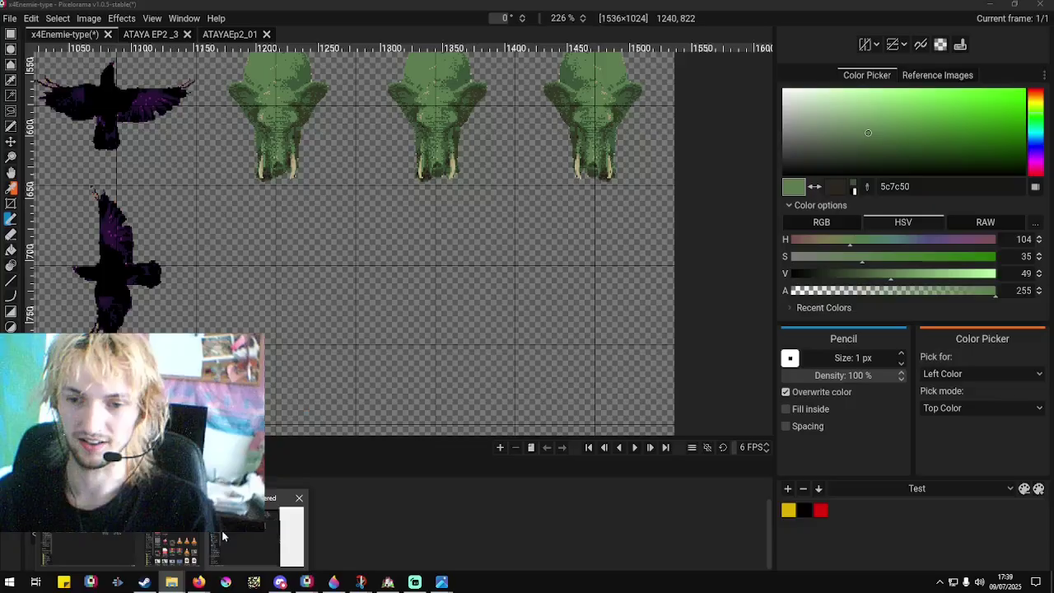
{"action": "left_click", "coordinate": [245, 537]}
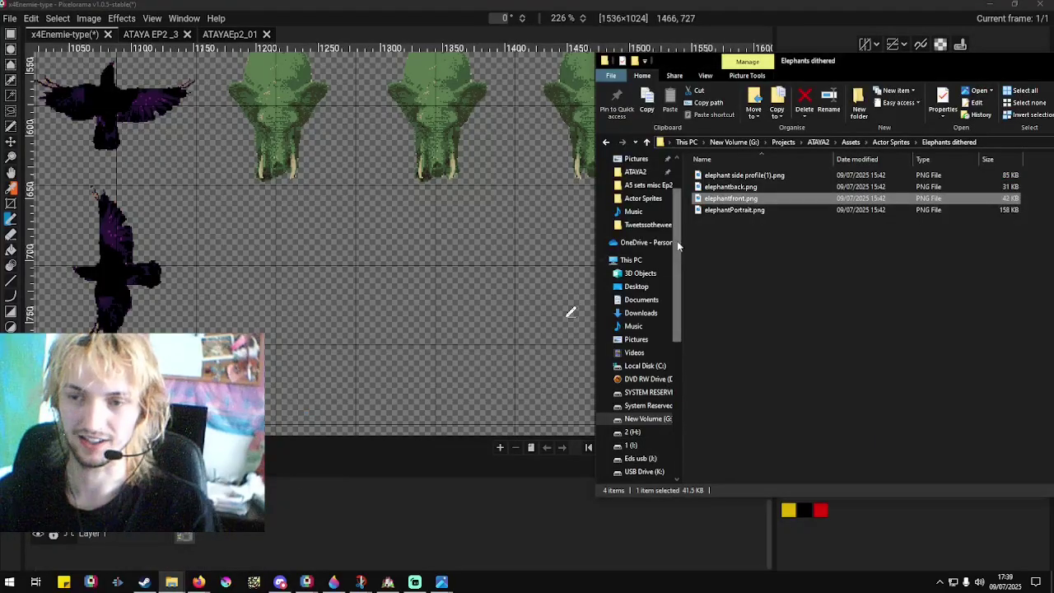
{"action": "left_click", "coordinate": [748, 187]}
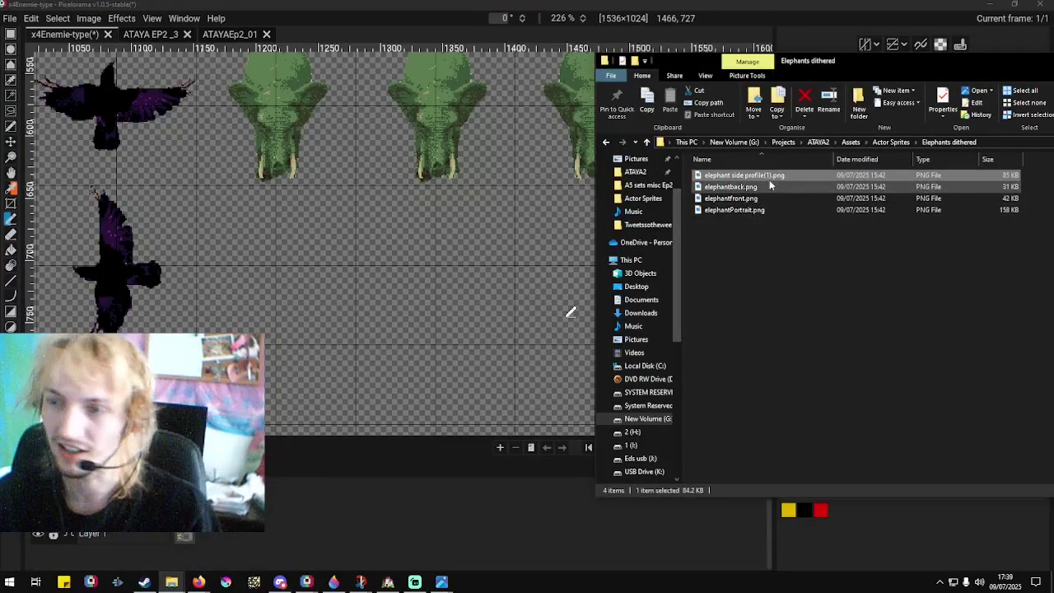
{"action": "left_click_drag", "start_coordinate": [767, 178], "coordinate": [540, 216]}
{"action": "left_click_drag", "start_coordinate": [442, 270], "coordinate": [442, 266]}
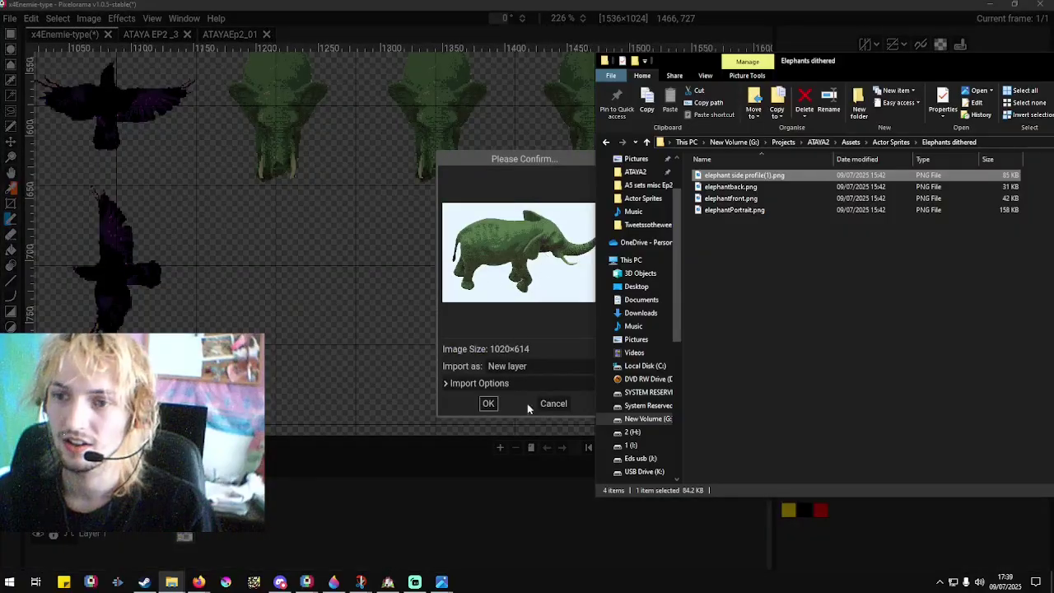
{"action": "left_click", "coordinate": [487, 403]}
{"action": "scroll", "coordinate": [498, 256], "scroll_direction": "down", "scroll_amount": 6}
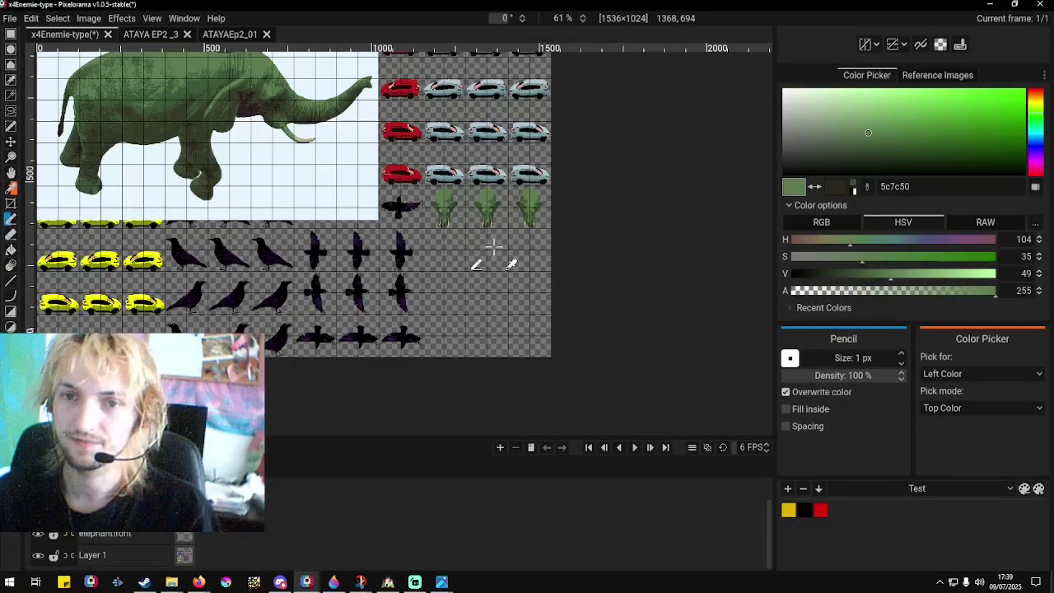
Move the imported side-profile elephant layer towards the lower right part of the sprite sheet with the Move tool.
{"action": "left_click", "coordinate": [12, 46]}
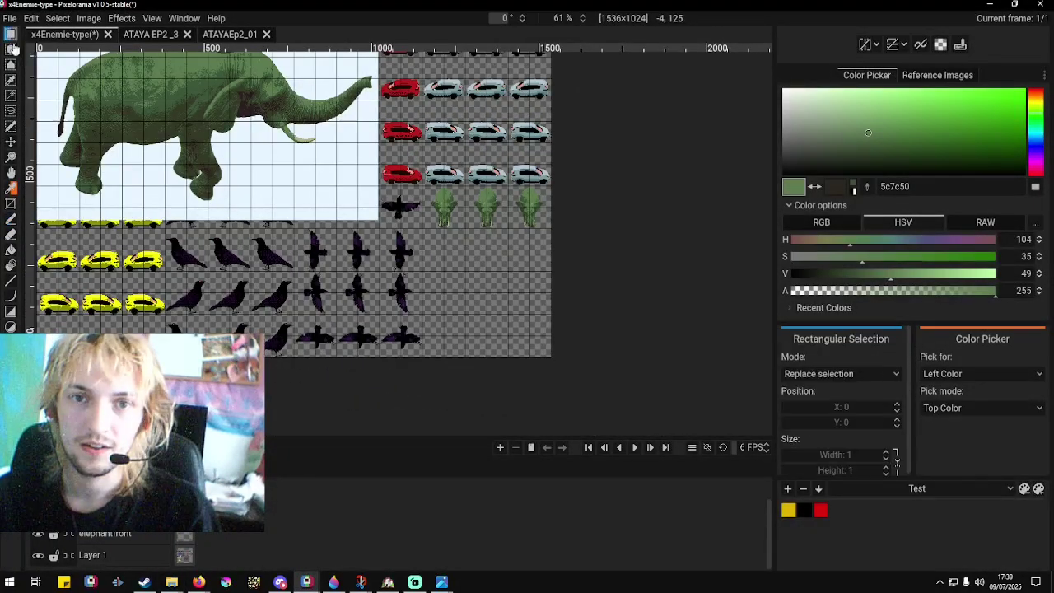
{"action": "left_click", "coordinate": [11, 141]}
{"action": "left_click_drag", "start_coordinate": [176, 199], "coordinate": [427, 308]}
{"action": "scroll", "coordinate": [426, 308], "scroll_direction": "up", "scroll_amount": 3}
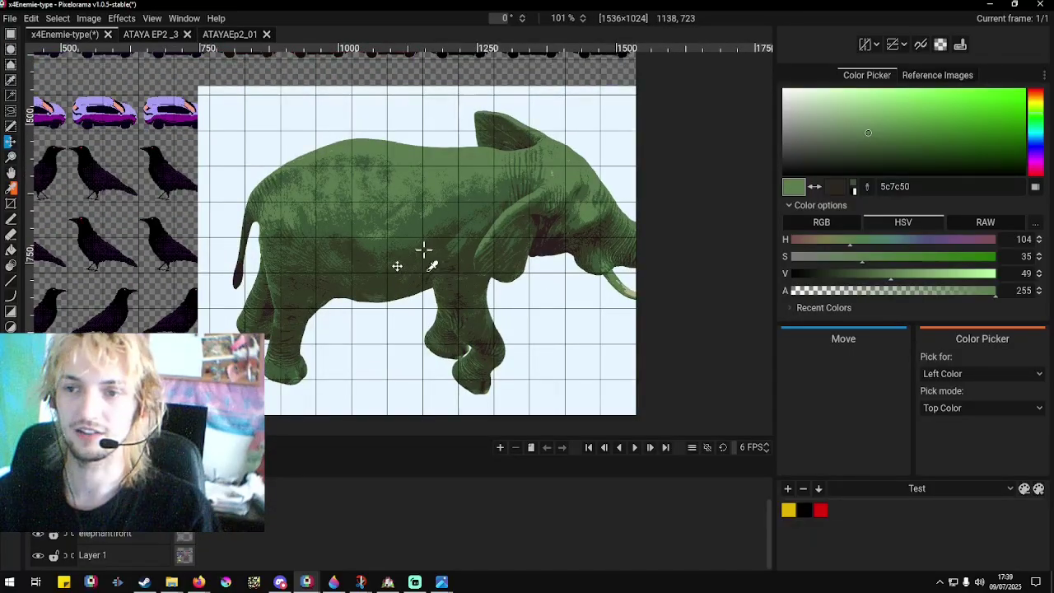
{"action": "left_click_drag", "start_coordinate": [423, 249], "coordinate": [357, 239]}
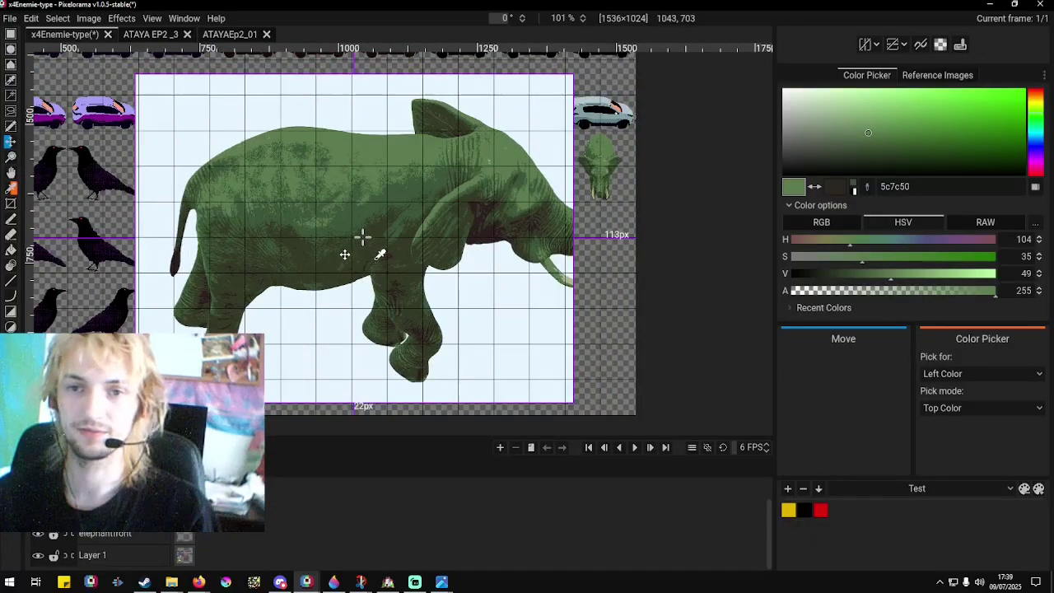
Try a rectangular selection around the moved side-profile elephant, and undo the move of its layer.
{"action": "left_click", "coordinate": [10, 37]}
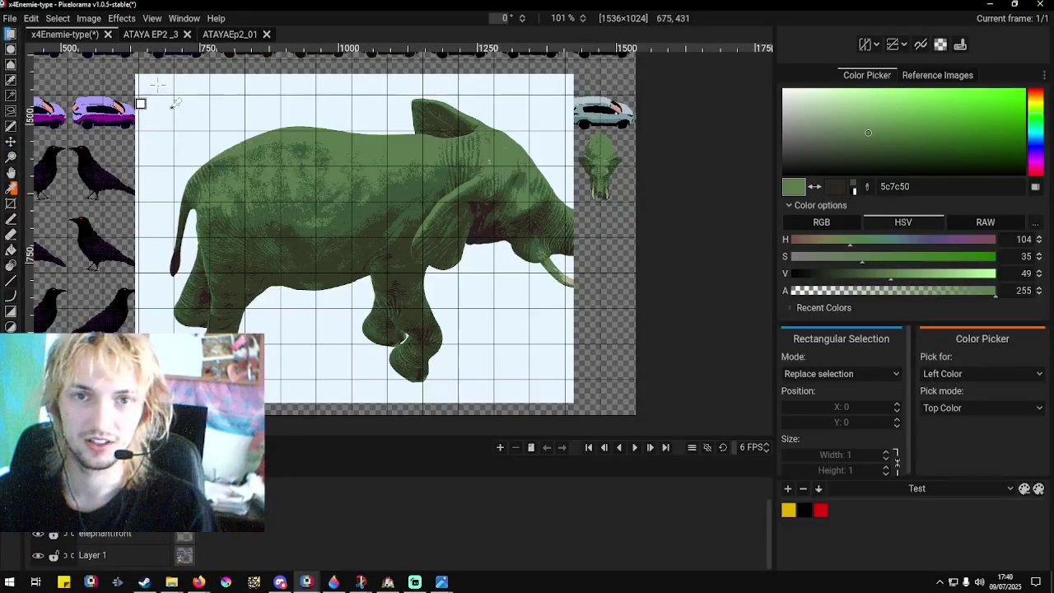
{"action": "left_click_drag", "start_coordinate": [151, 94], "coordinate": [570, 392]}
{"action": "left_click", "coordinate": [588, 378]}
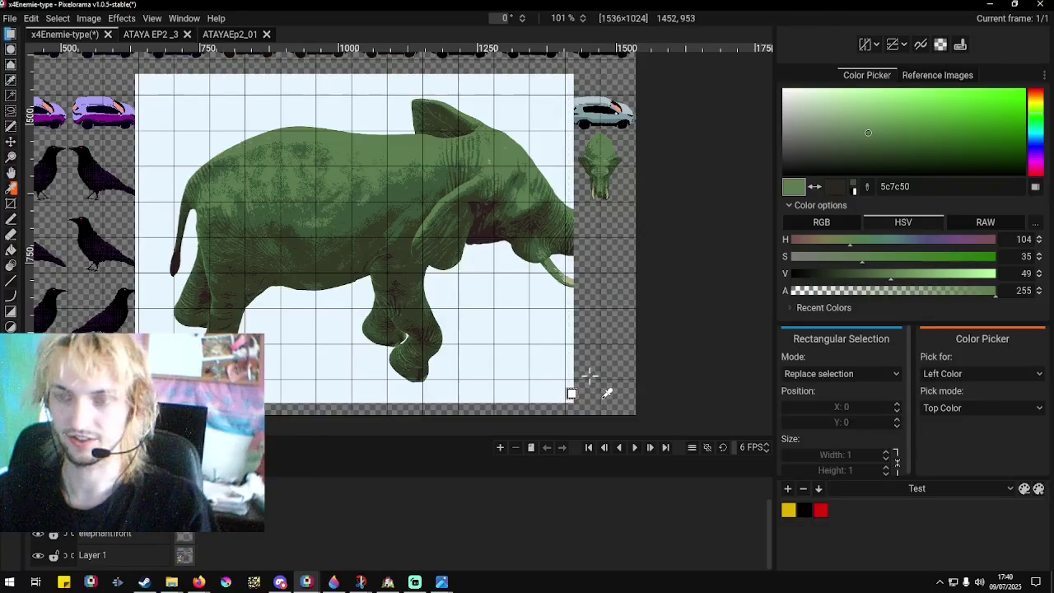
{"action": "key", "text": "ctrl+z"}
{"action": "key", "text": "ctrl+y"}
Select the whole side-profile elephant image with the Rectangular Selection and scale it down to about 544 pixels wide.
{"action": "scroll", "coordinate": [591, 377], "scroll_direction": "down", "scroll_amount": 2}
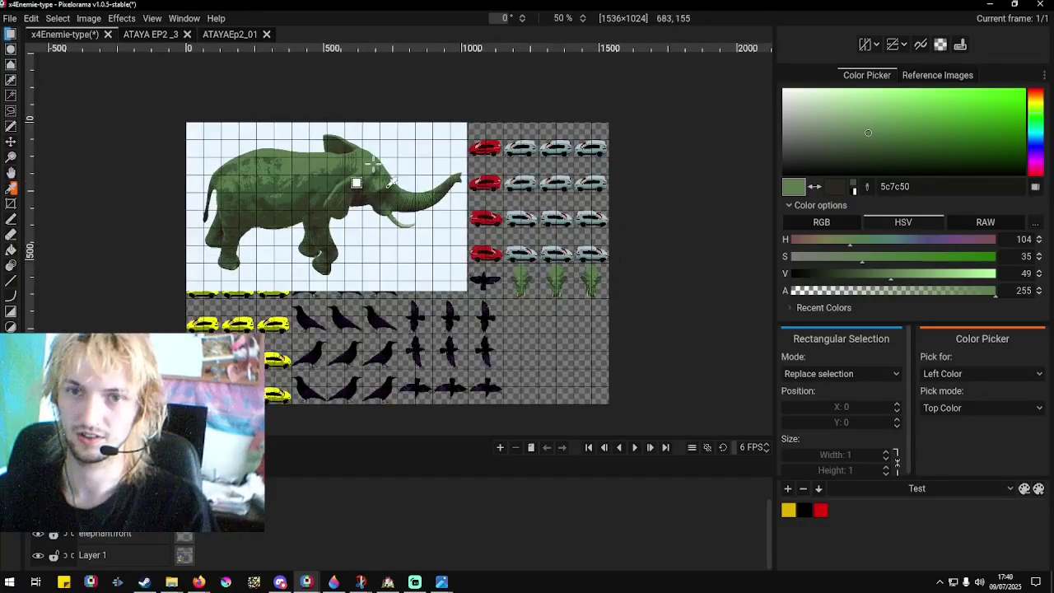
{"action": "scroll", "coordinate": [289, 148], "scroll_direction": "up", "scroll_amount": 2}
{"action": "scroll", "coordinate": [106, 117], "scroll_direction": "up", "scroll_amount": 2}
{"action": "scroll", "coordinate": [119, 134], "scroll_direction": "down", "scroll_amount": 3}
{"action": "scroll", "coordinate": [121, 111], "scroll_direction": "up", "scroll_amount": 3}
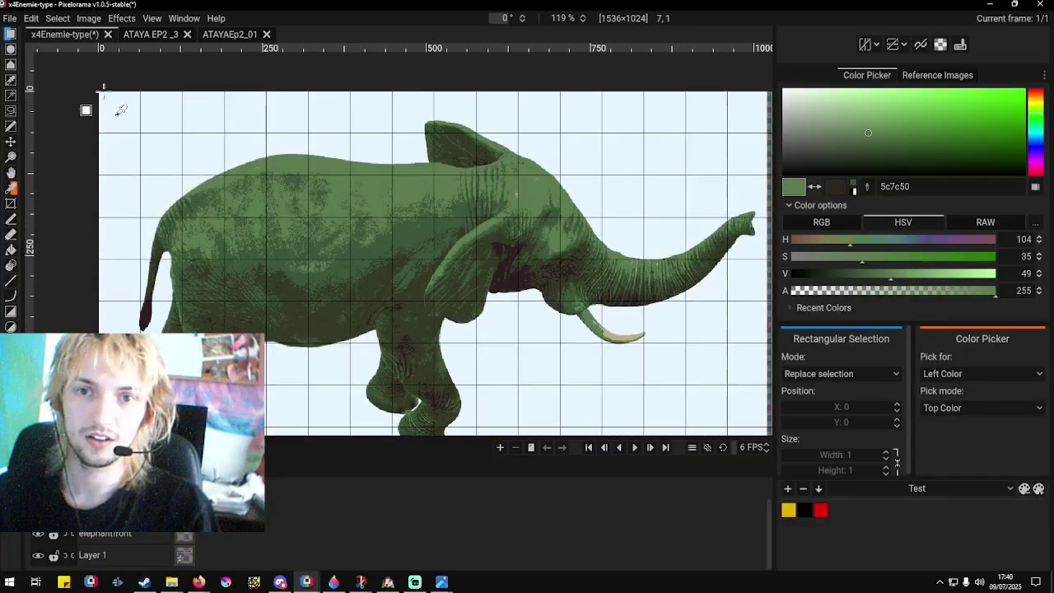
{"action": "left_click_drag", "start_coordinate": [96, 85], "coordinate": [637, 351]}
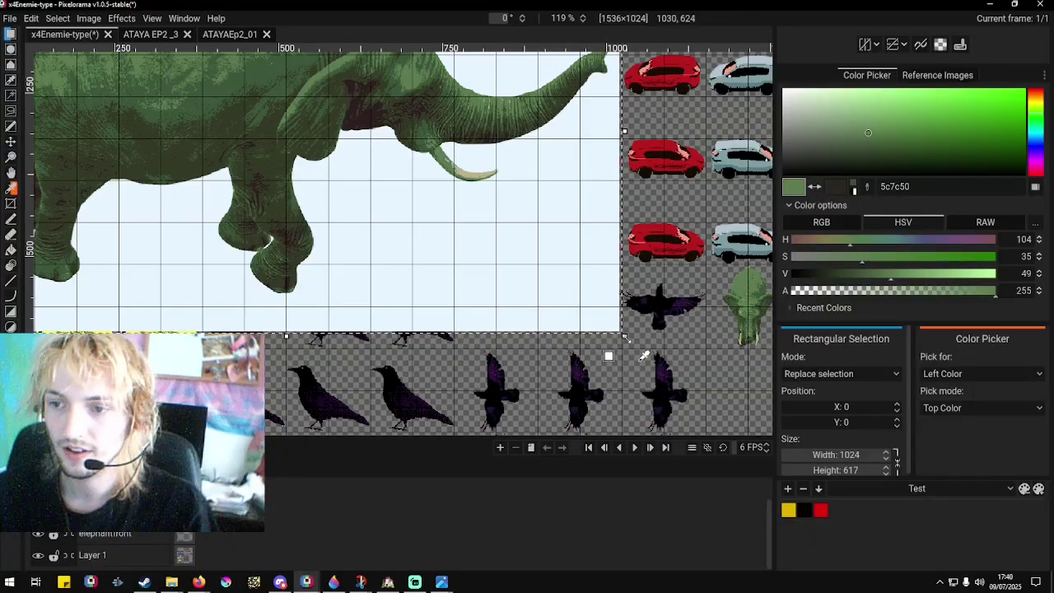
{"action": "left_click_drag", "start_coordinate": [626, 337], "coordinate": [329, 116]}
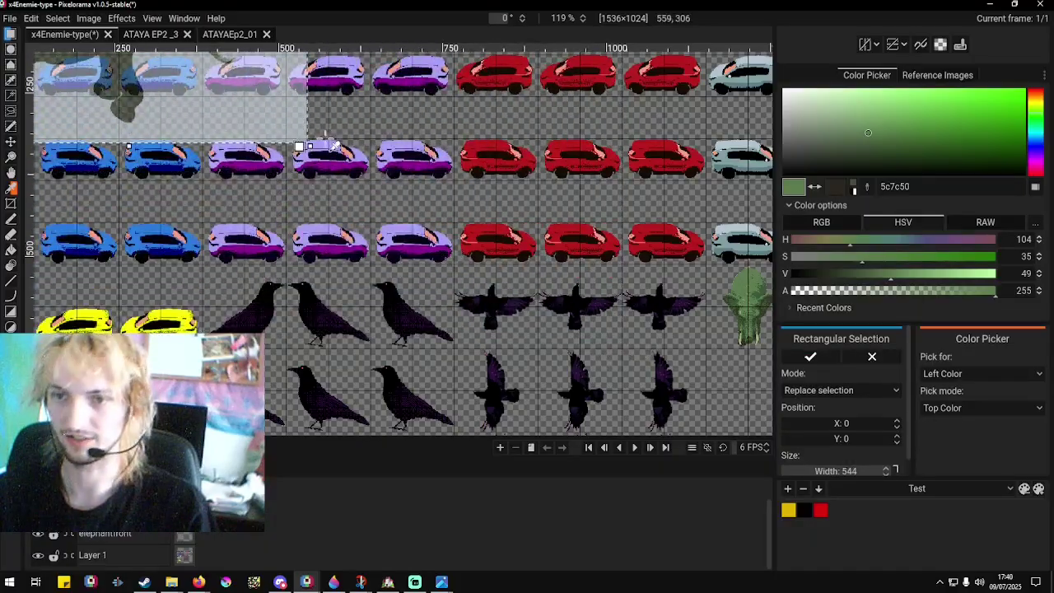
Move the selected elephant image below the front-facing elephant frames and shrink it to about 204 pixels wide.
{"action": "scroll", "coordinate": [330, 115], "scroll_direction": "down", "scroll_amount": 5}
{"action": "left_click_drag", "start_coordinate": [338, 207], "coordinate": [570, 343]}
{"action": "scroll", "coordinate": [570, 343], "scroll_direction": "up", "scroll_amount": 5}
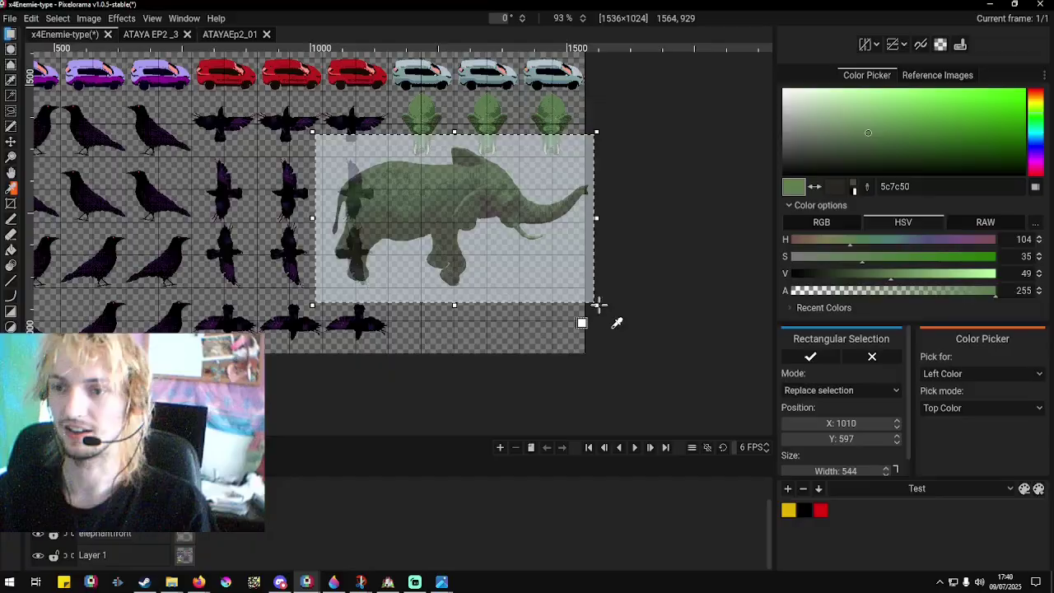
{"action": "left_click_drag", "start_coordinate": [601, 305], "coordinate": [436, 204]}
{"action": "scroll", "coordinate": [400, 190], "scroll_direction": "up", "scroll_amount": 2}
{"action": "scroll", "coordinate": [408, 208], "scroll_direction": "up", "scroll_amount": 2}
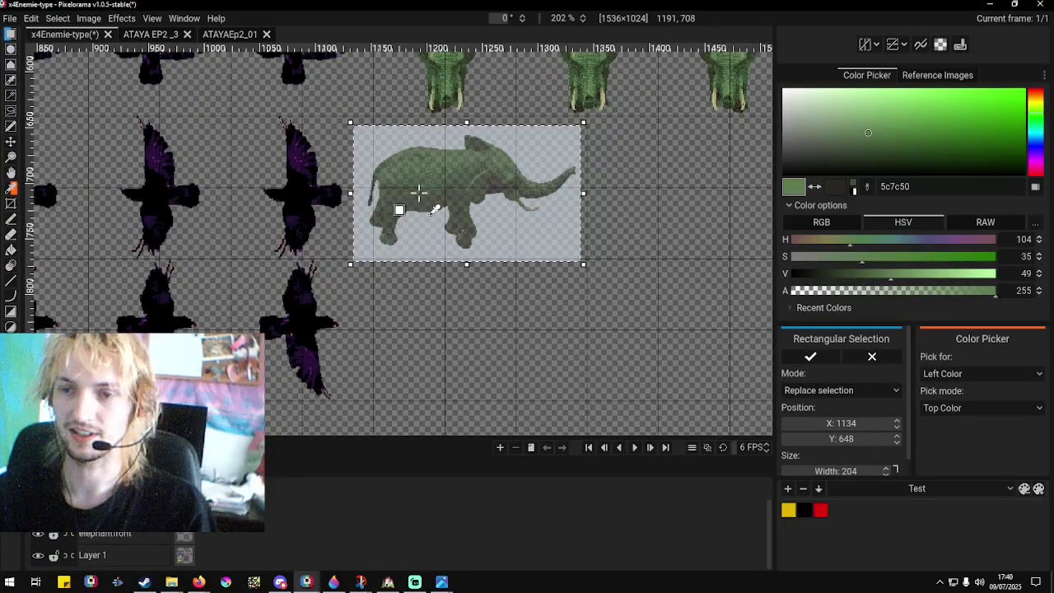
Reduce the side-profile elephant to about 151 pixels wide and reposition it under the first front-facing elephant at X 1151, Y 678.
{"action": "scroll", "coordinate": [414, 217], "scroll_direction": "up", "scroll_amount": 2}
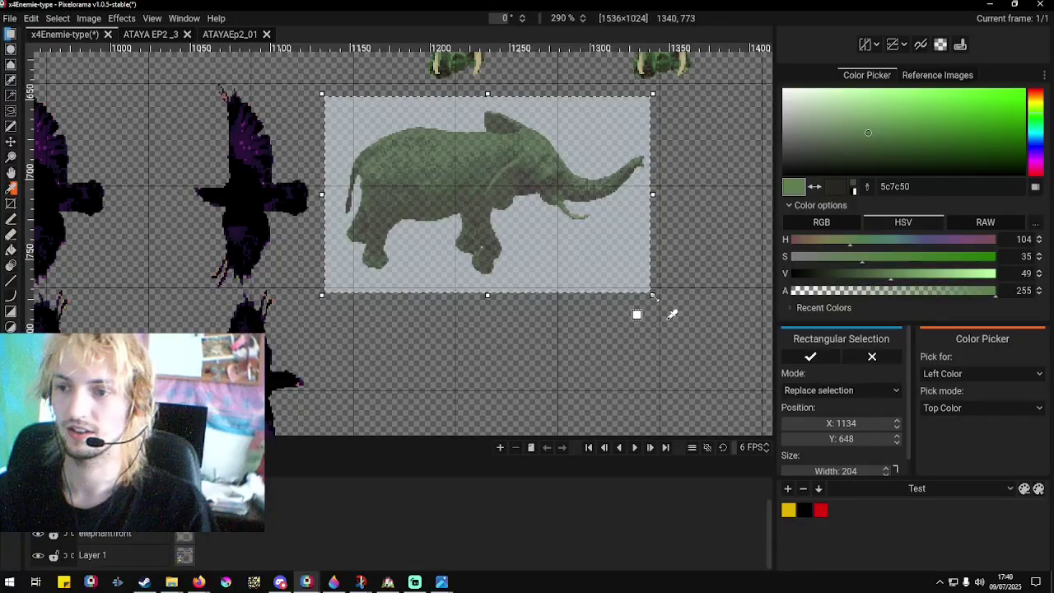
{"action": "left_click_drag", "start_coordinate": [656, 297], "coordinate": [566, 247]}
{"action": "left_click_drag", "start_coordinate": [462, 186], "coordinate": [490, 230]}
{"action": "scroll", "coordinate": [494, 247], "scroll_direction": "down", "scroll_amount": 3}
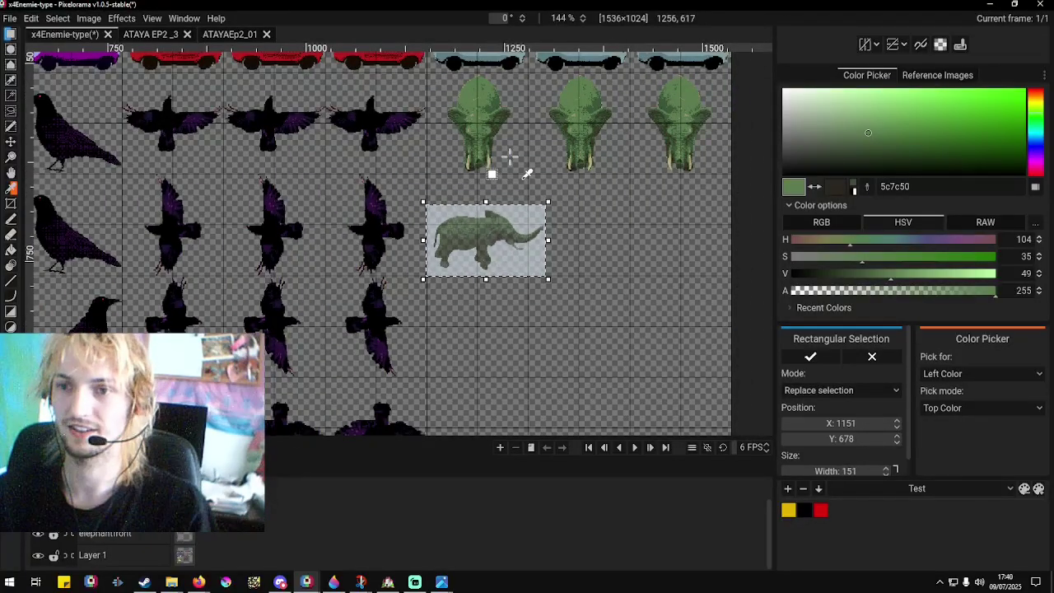
Fine-tune the side-profile elephant to 157 × 95 pixels at X 1142, Y 679 and apply the transformation.
{"action": "scroll", "coordinate": [510, 158], "scroll_direction": "up", "scroll_amount": 2}
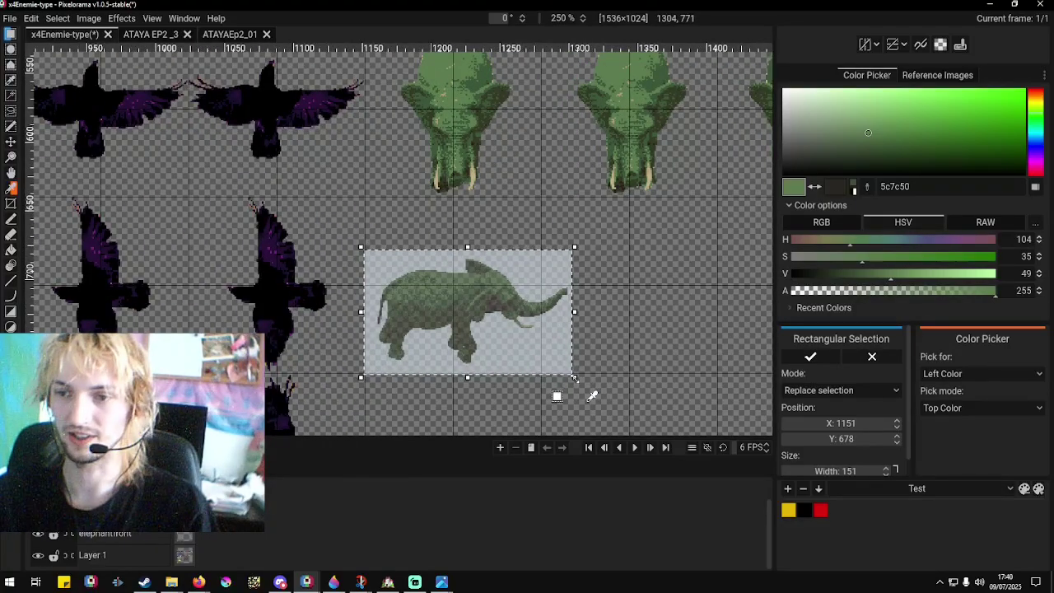
{"action": "left_click_drag", "start_coordinate": [574, 378], "coordinate": [528, 352]}
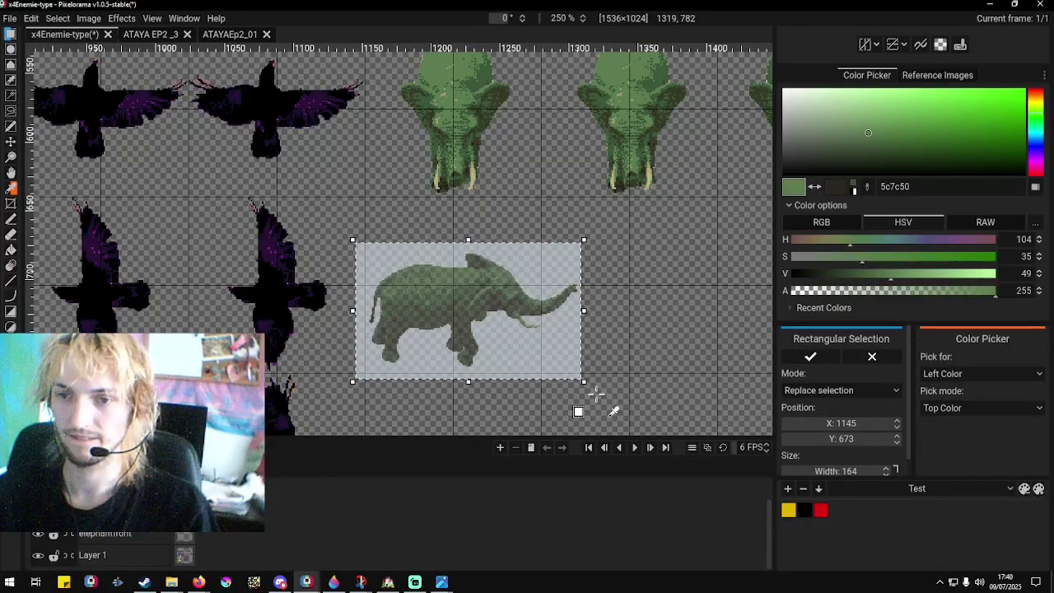
{"action": "left_click_drag", "start_coordinate": [586, 383], "coordinate": [522, 350]}
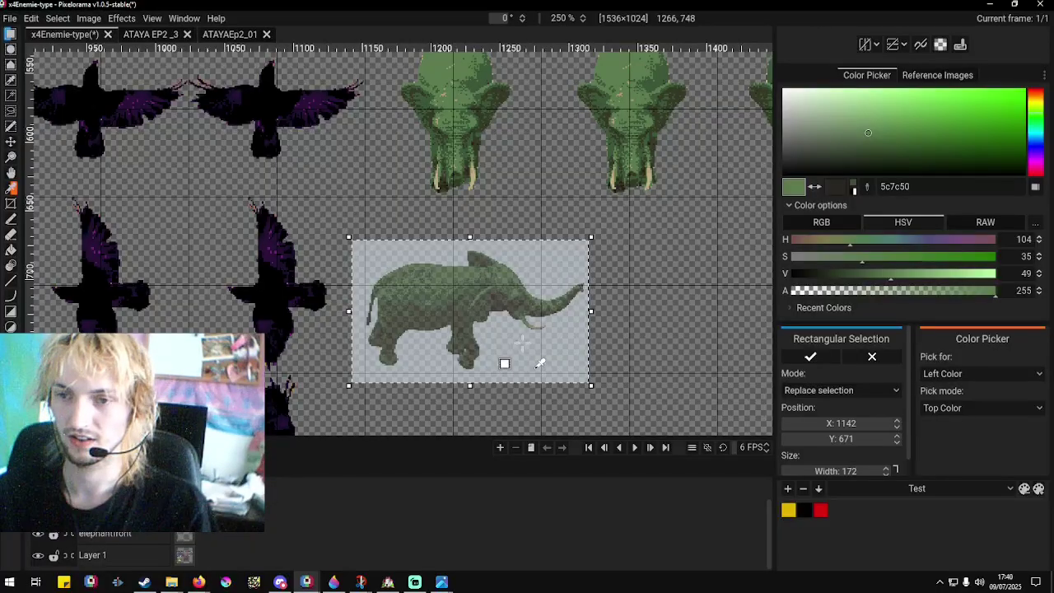
{"action": "scroll", "coordinate": [522, 348], "scroll_direction": "down", "scroll_amount": 4}
{"action": "scroll", "coordinate": [511, 247], "scroll_direction": "up", "scroll_amount": 4}
{"action": "scroll", "coordinate": [481, 188], "scroll_direction": "down", "scroll_amount": 2}
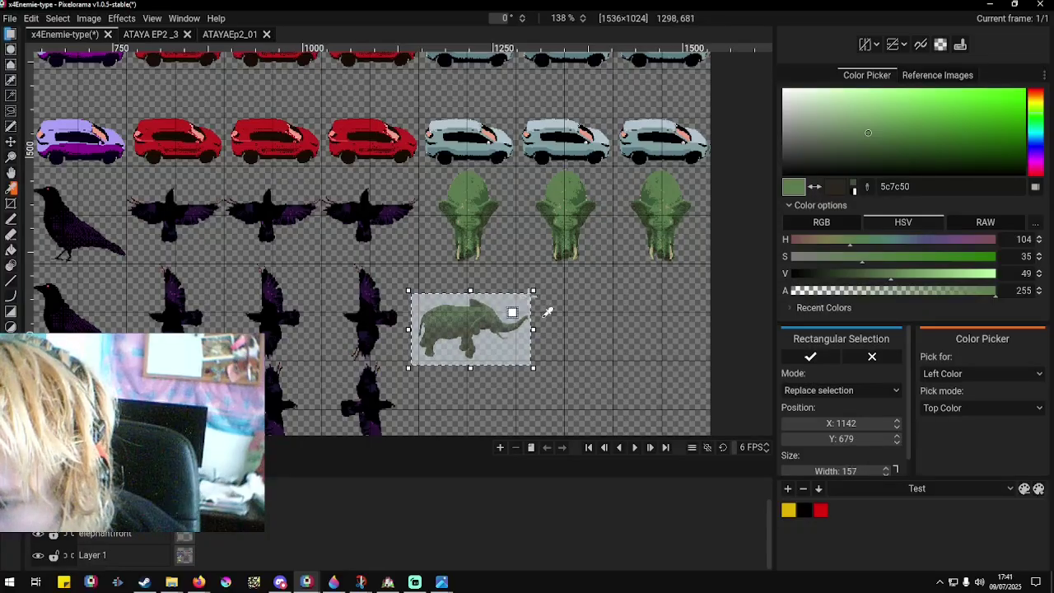
{"action": "scroll", "coordinate": [494, 341], "scroll_direction": "up", "scroll_amount": 3}
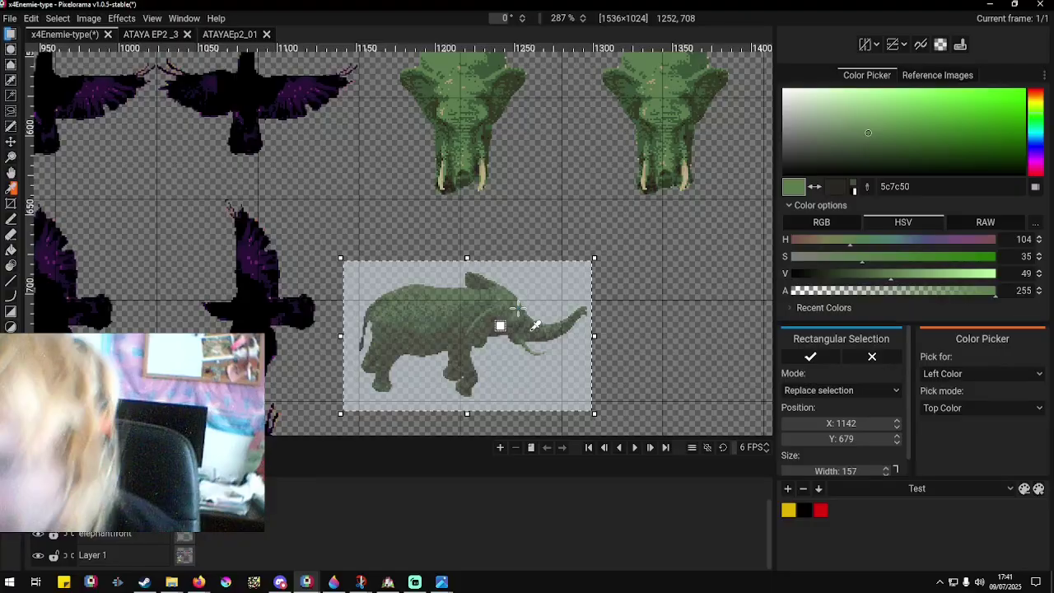
{"action": "scroll", "coordinate": [511, 271], "scroll_direction": "down", "scroll_amount": 4}
{"action": "scroll", "coordinate": [494, 230], "scroll_direction": "up", "scroll_amount": 2}
{"action": "scroll", "coordinate": [527, 206], "scroll_direction": "down", "scroll_amount": 3}
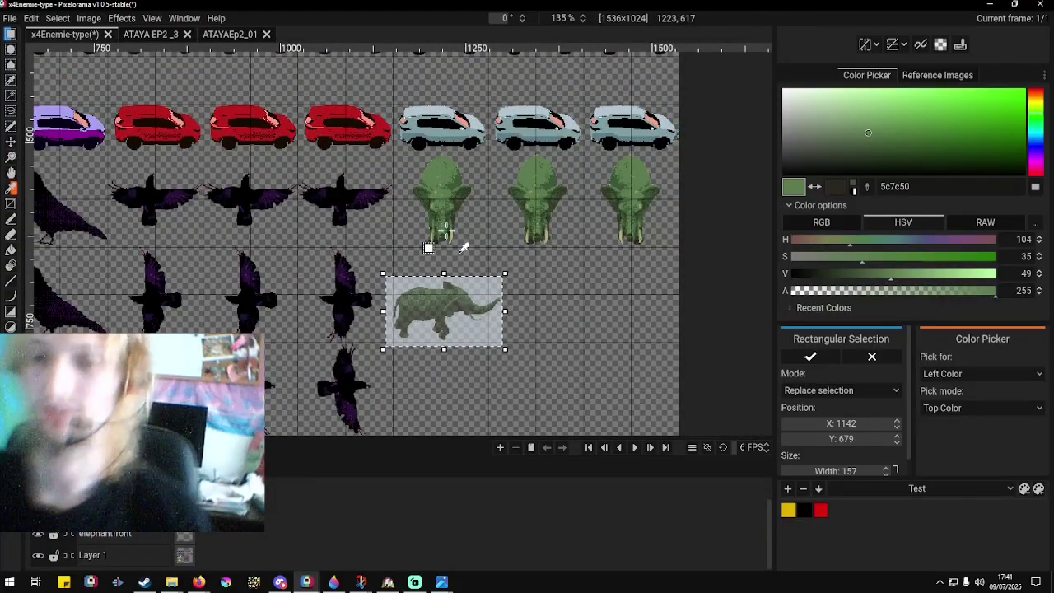
{"action": "scroll", "coordinate": [446, 228], "scroll_direction": "up", "scroll_amount": 3}
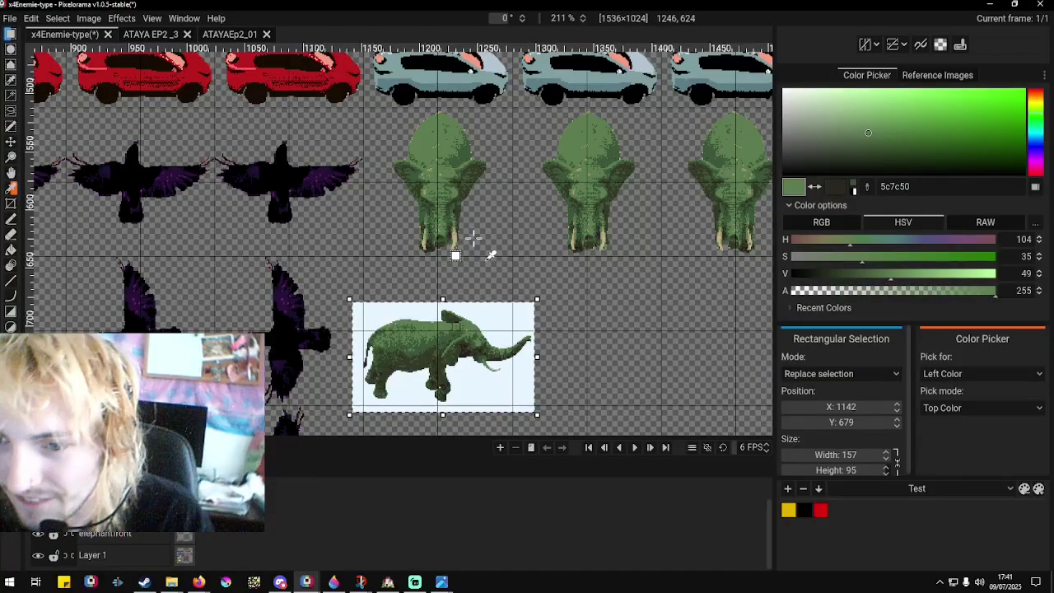
Try shrinking the side-profile elephant to 140 × 84 pixels, and undo that scaling.
{"action": "scroll", "coordinate": [492, 269], "scroll_direction": "down", "scroll_amount": 3}
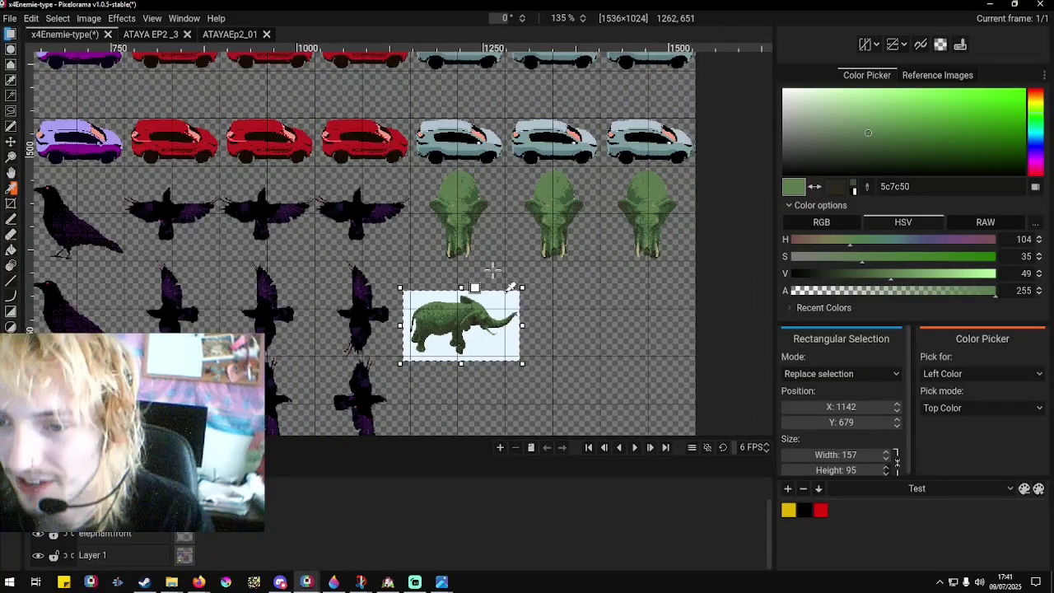
{"action": "scroll", "coordinate": [497, 287], "scroll_direction": "up", "scroll_amount": 2}
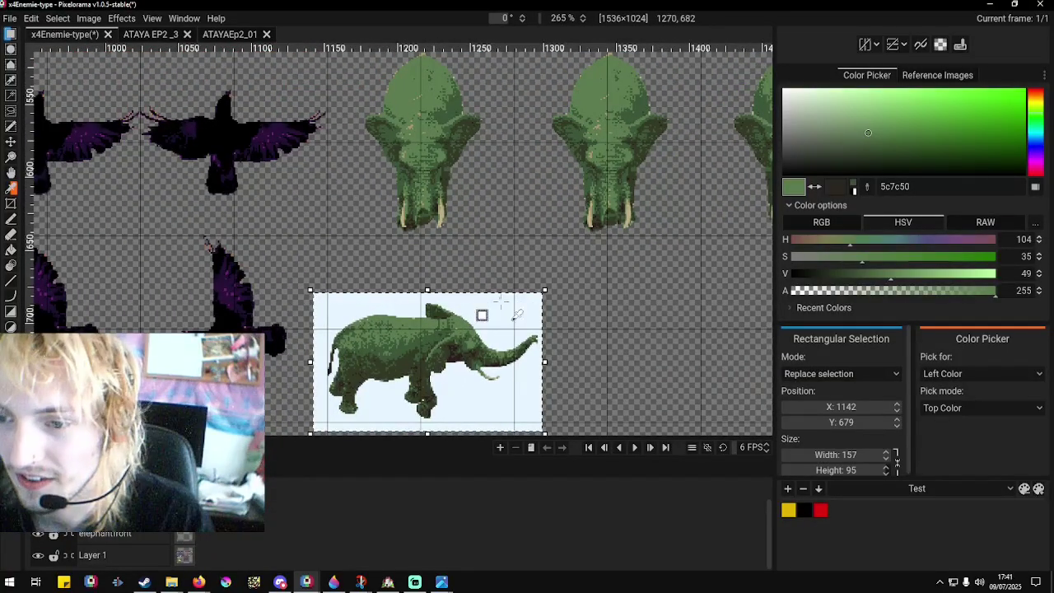
{"action": "scroll", "coordinate": [506, 363], "scroll_direction": "up", "scroll_amount": 5}
{"action": "scroll", "coordinate": [511, 356], "scroll_direction": "down", "scroll_amount": 1}
{"action": "scroll", "coordinate": [471, 318], "scroll_direction": "up", "scroll_amount": 2}
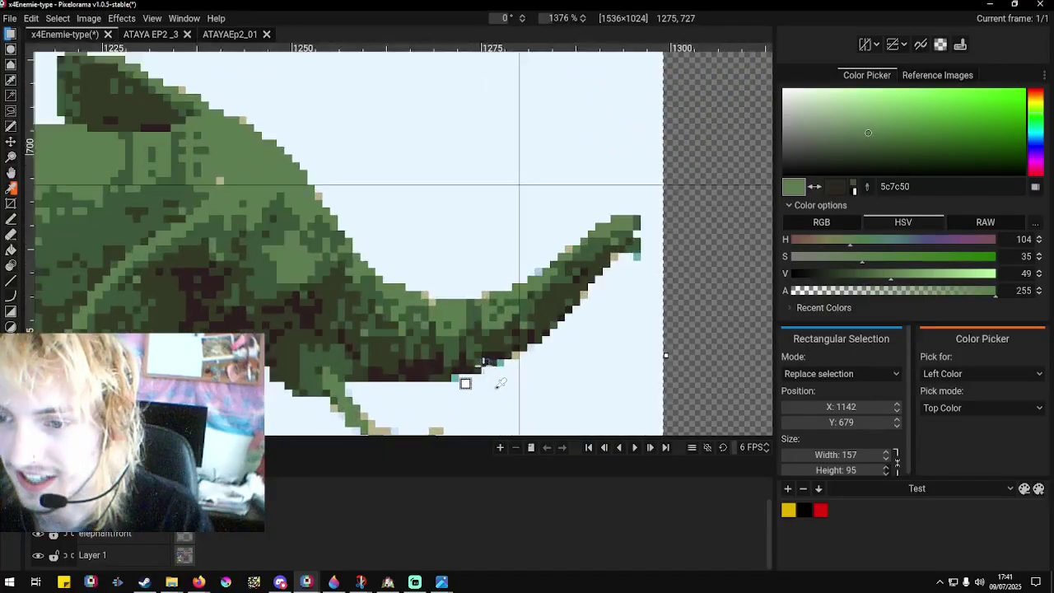
{"action": "scroll", "coordinate": [500, 319], "scroll_direction": "down", "scroll_amount": 3}
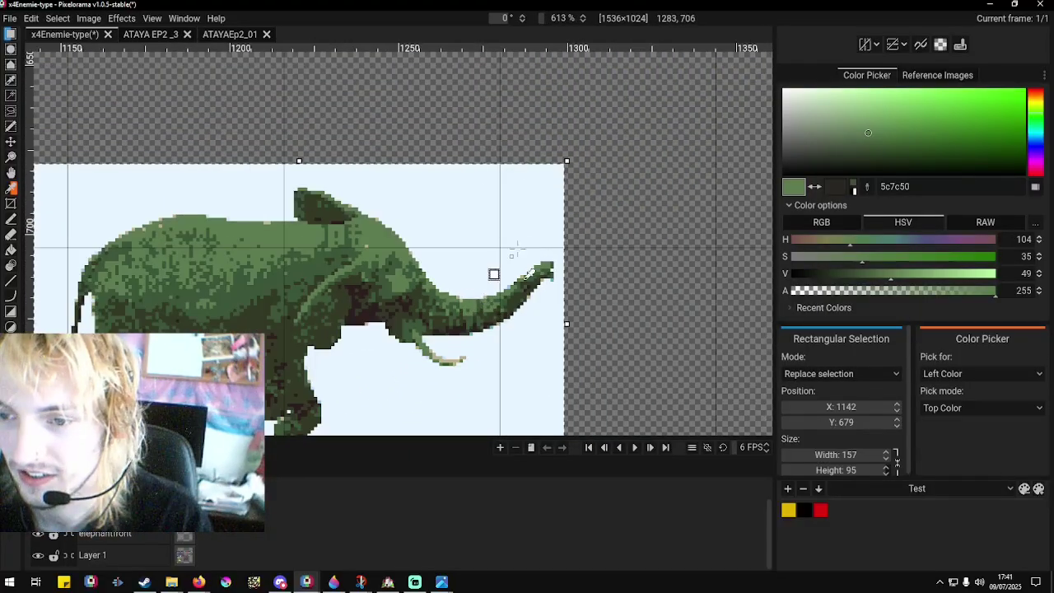
{"action": "scroll", "coordinate": [583, 173], "scroll_direction": "up", "scroll_amount": 1}
{"action": "left_click_drag", "start_coordinate": [584, 178], "coordinate": [525, 215]}
{"action": "scroll", "coordinate": [565, 205], "scroll_direction": "down", "scroll_amount": 2}
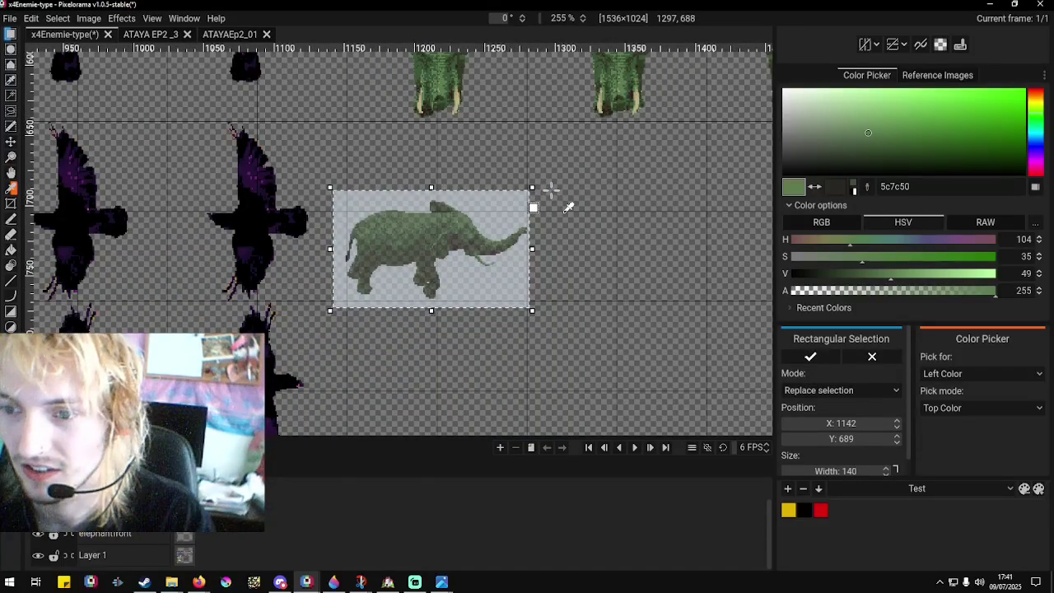
{"action": "key", "text": "Return"}
{"action": "scroll", "coordinate": [563, 179], "scroll_direction": "down", "scroll_amount": 2}
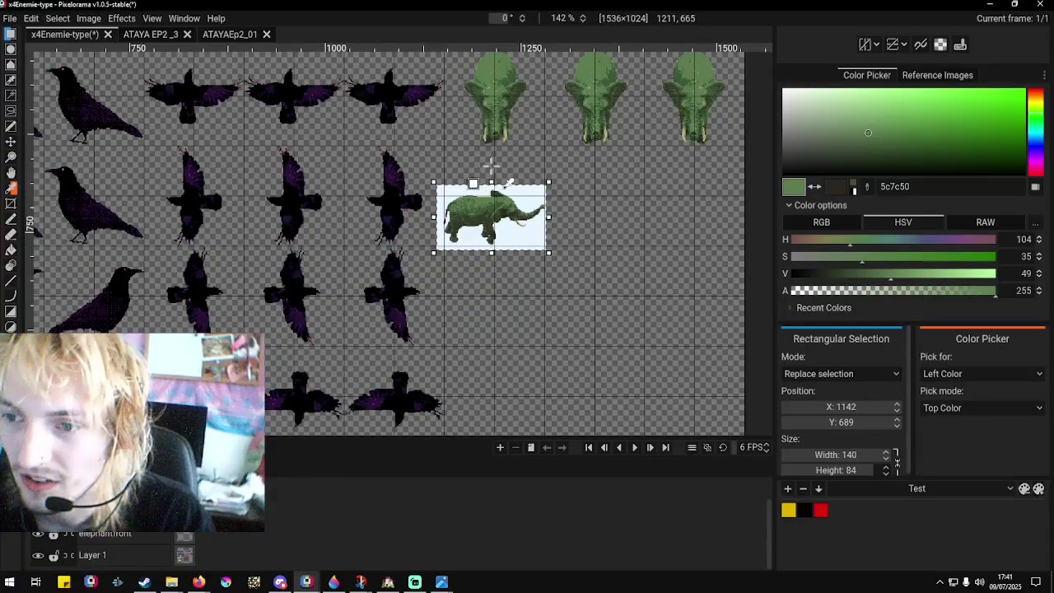
{"action": "scroll", "coordinate": [535, 169], "scroll_direction": "up", "scroll_amount": 2}
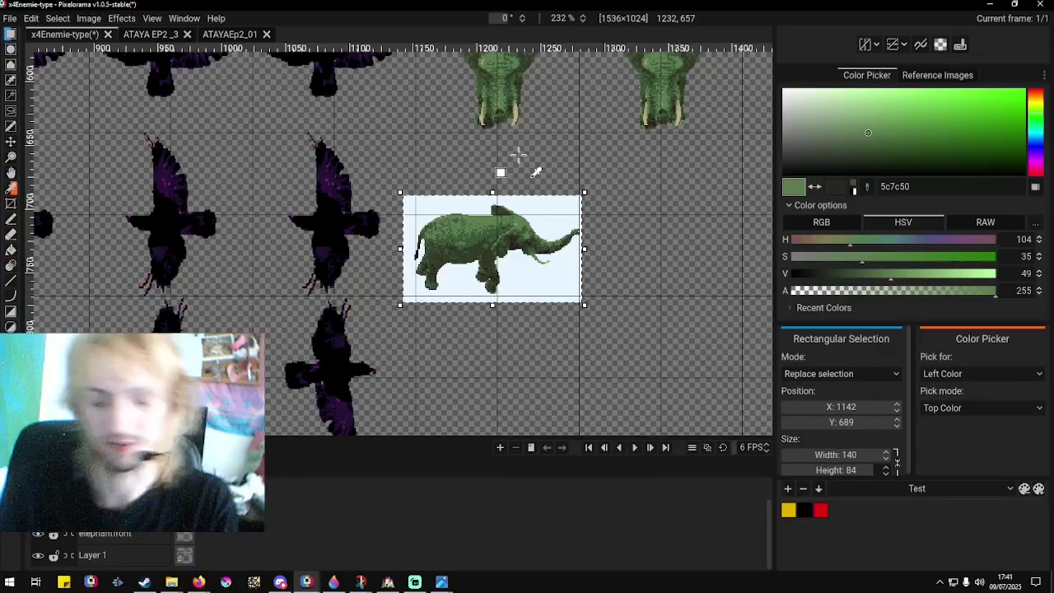
{"action": "key", "text": "ctrl+z"}
Deselect the side-profile elephant, sample a transparent pixel and bucket-fill the pale background around it with transparency.
{"action": "scroll", "coordinate": [610, 170], "scroll_direction": "up", "scroll_amount": 1}
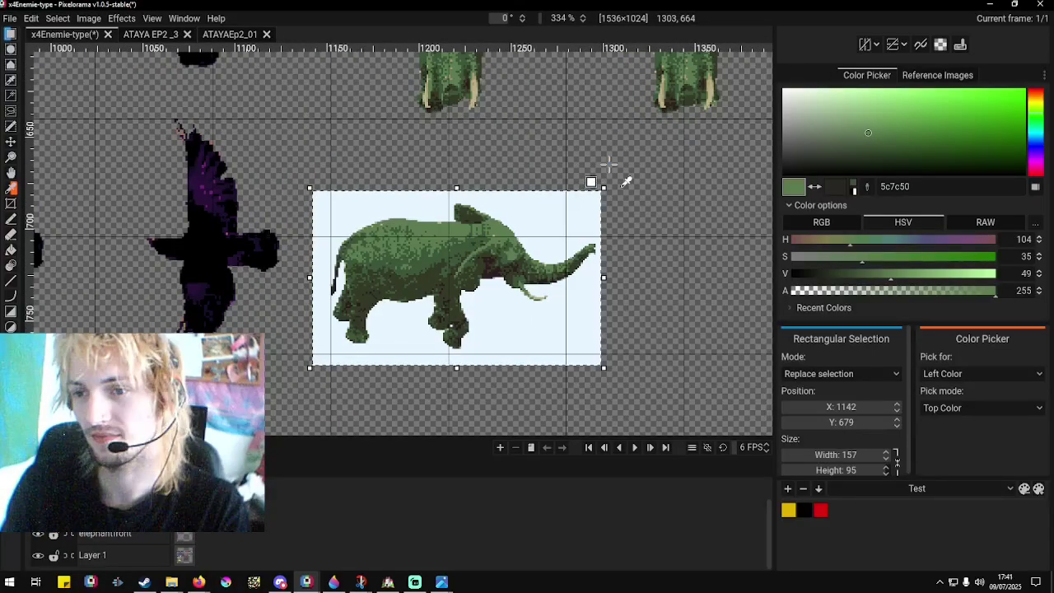
{"action": "scroll", "coordinate": [607, 167], "scroll_direction": "down", "scroll_amount": 3}
{"action": "scroll", "coordinate": [551, 165], "scroll_direction": "up", "scroll_amount": 2}
{"action": "scroll", "coordinate": [497, 195], "scroll_direction": "up", "scroll_amount": 4}
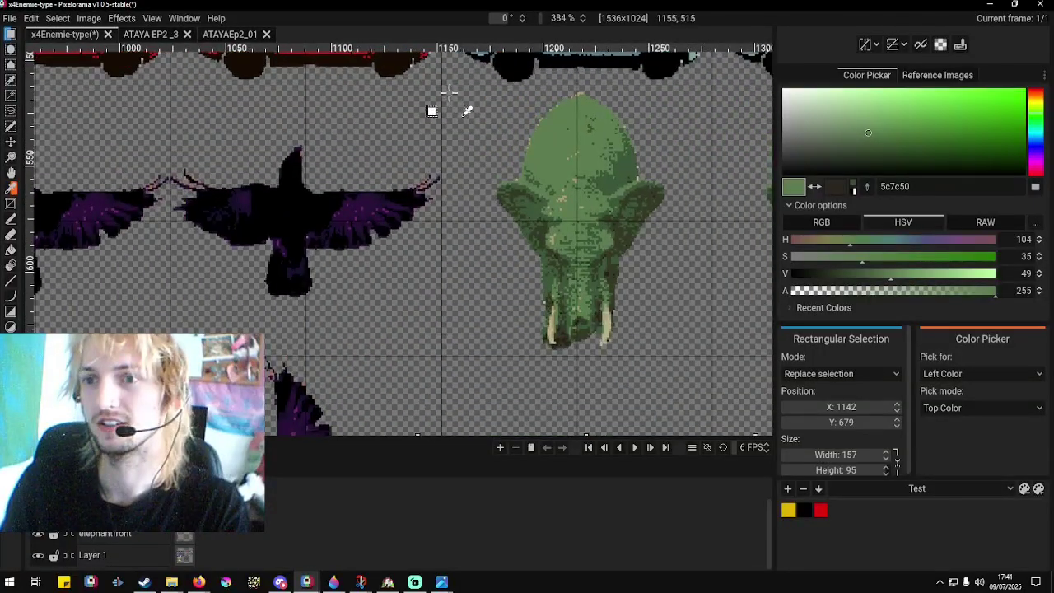
{"action": "scroll", "coordinate": [466, 141], "scroll_direction": "down", "scroll_amount": 3}
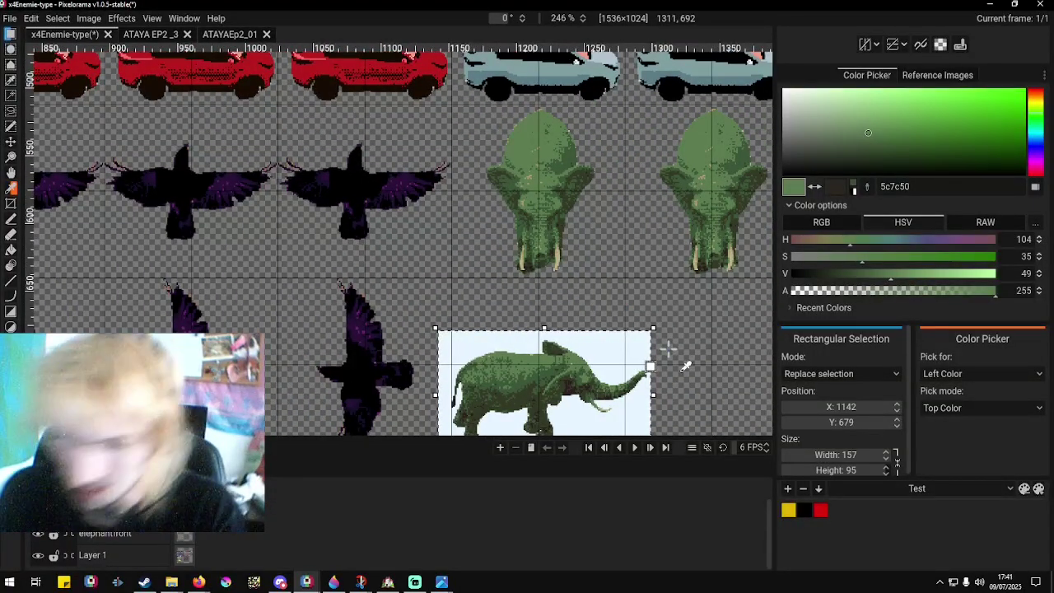
{"action": "left_click", "coordinate": [611, 381]}
{"action": "scroll", "coordinate": [611, 381], "scroll_direction": "up", "scroll_amount": 4}
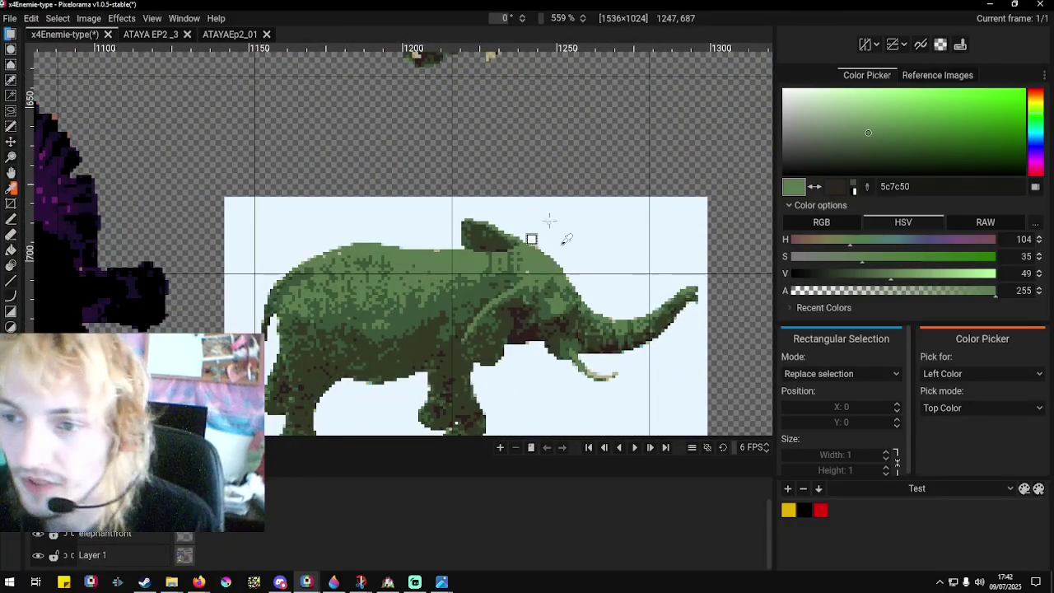
{"action": "left_click", "coordinate": [100, 239]}
{"action": "left_click", "coordinate": [10, 250]}
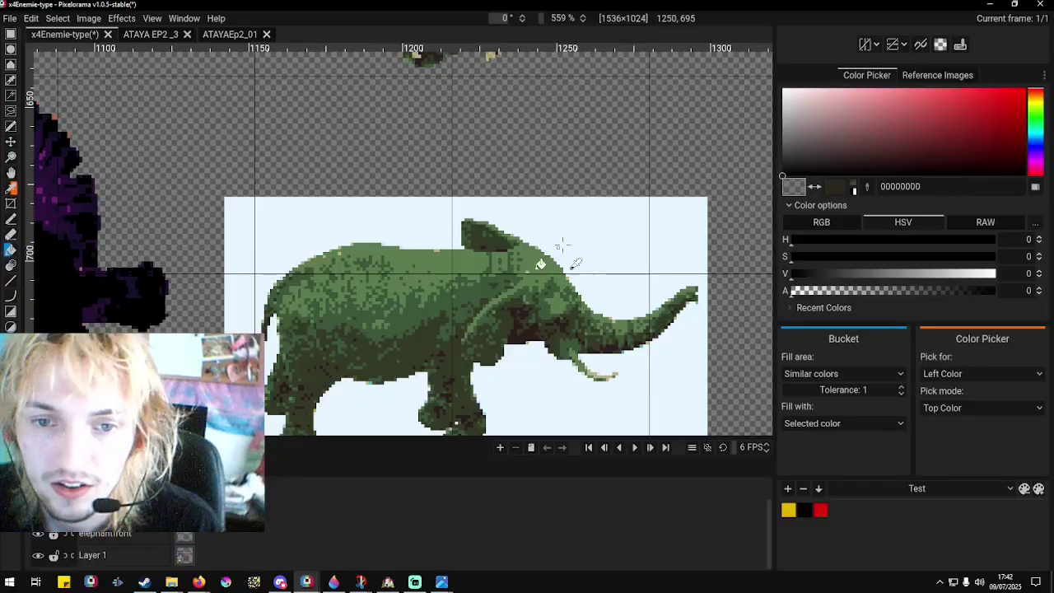
{"action": "left_click", "coordinate": [565, 234]}
Outline the elephant's raised trunk with the Lasso tool, an area about 38 × 32 pixels.
{"action": "scroll", "coordinate": [565, 239], "scroll_direction": "down", "scroll_amount": 2}
{"action": "scroll", "coordinate": [581, 280], "scroll_direction": "up", "scroll_amount": 4}
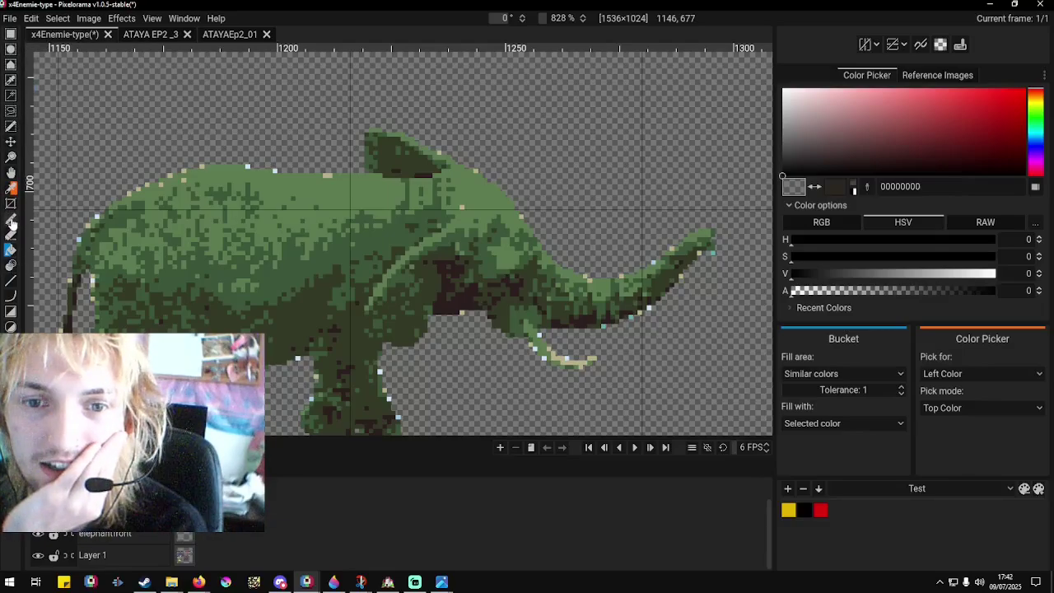
{"action": "left_click", "coordinate": [11, 111]}
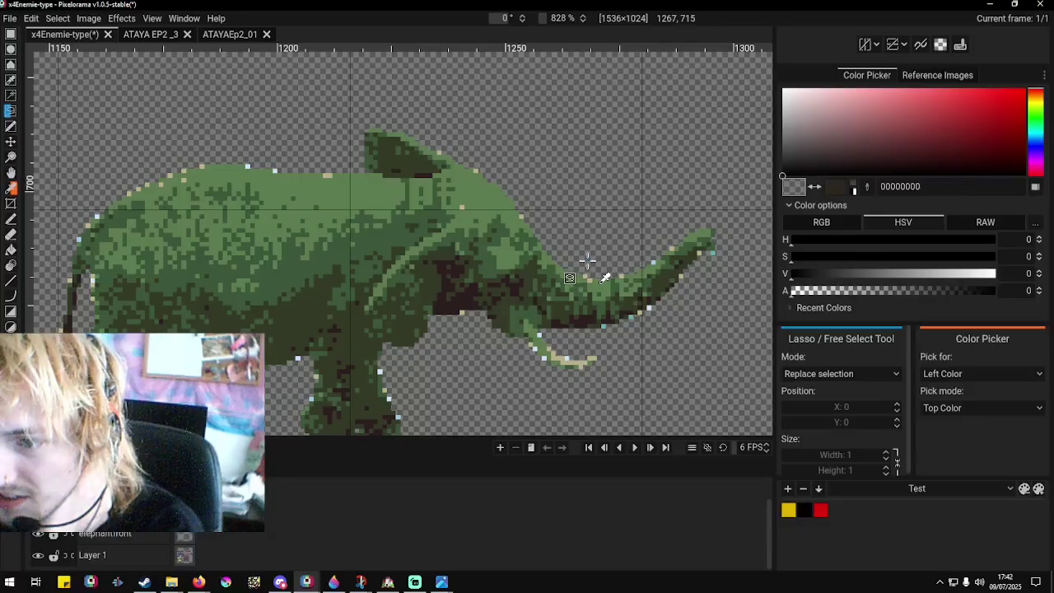
{"action": "mouse_move", "coordinate": [587, 260]}
{"action": "left_mouse_down"}
{"action": "mouse_move", "coordinate": [576, 329]}
{"action": "mouse_move", "coordinate": [651, 345]}
{"action": "mouse_move", "coordinate": [722, 320]}
{"action": "mouse_move", "coordinate": [743, 255]}
{"action": "mouse_move", "coordinate": [708, 202]}
{"action": "mouse_move", "coordinate": [621, 219]}
{"action": "mouse_move", "coordinate": [573, 285]}
{"action": "left_mouse_up"}
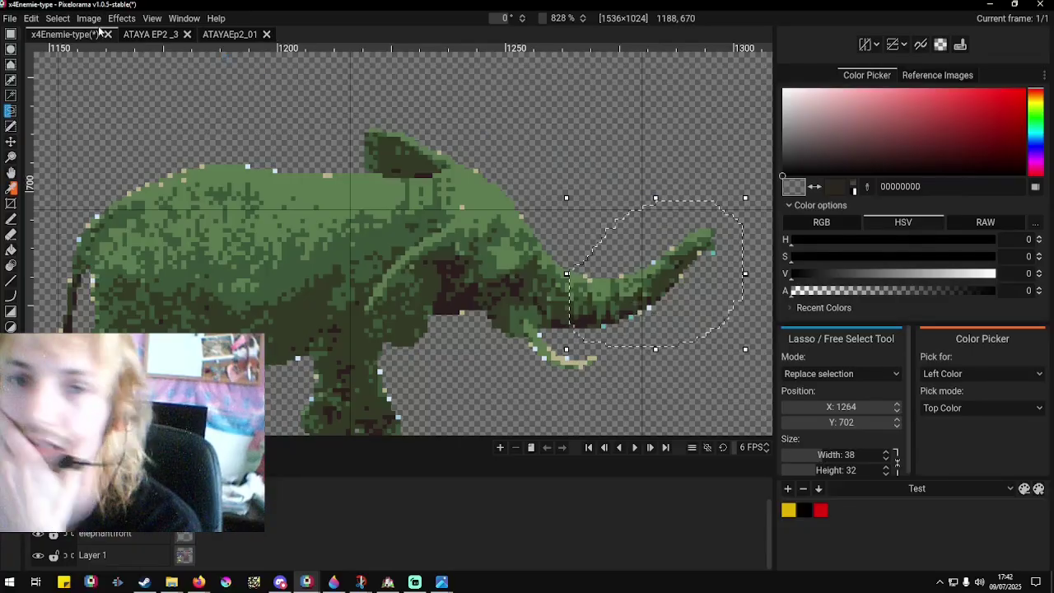
Set up a Rotate Image effect on the selected trunk with a 41° angle and the pivot at X 1270, Y 706.5.
{"action": "left_click", "coordinate": [97, 20]}
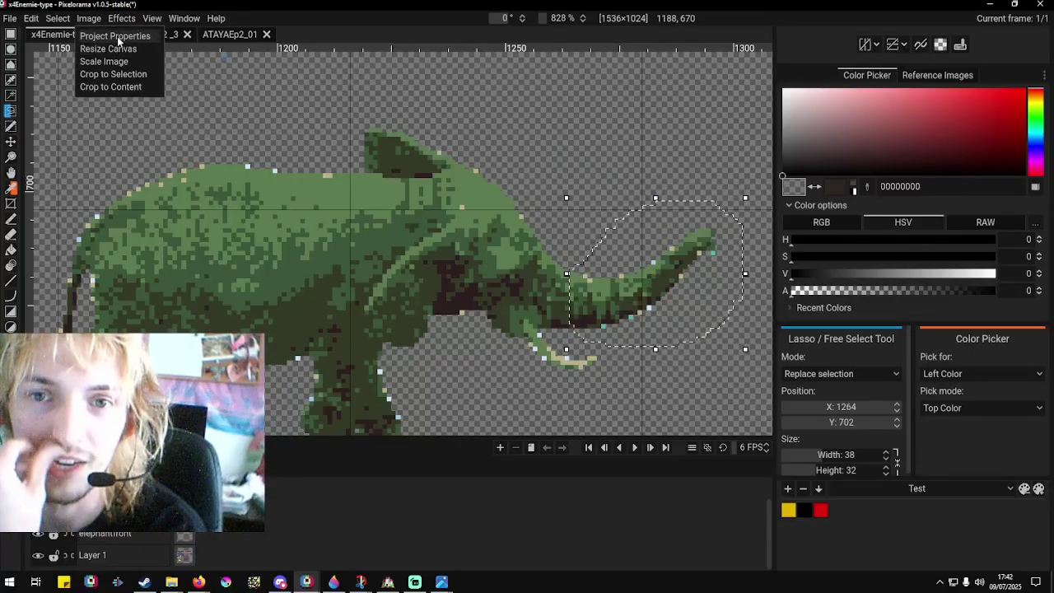
{"action": "mouse_move", "coordinate": [120, 24]}
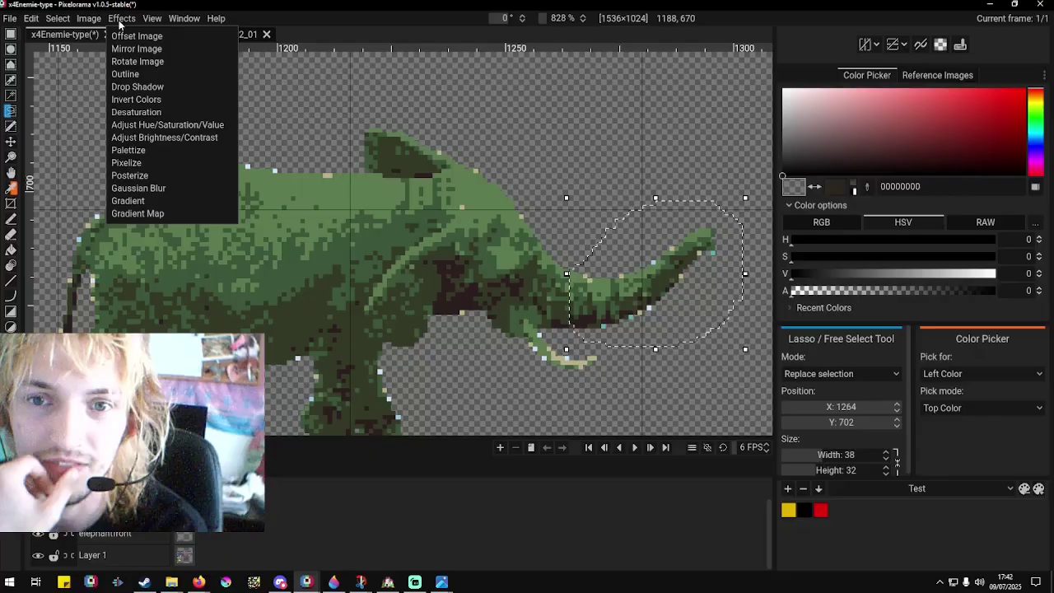
{"action": "left_click", "coordinate": [136, 63]}
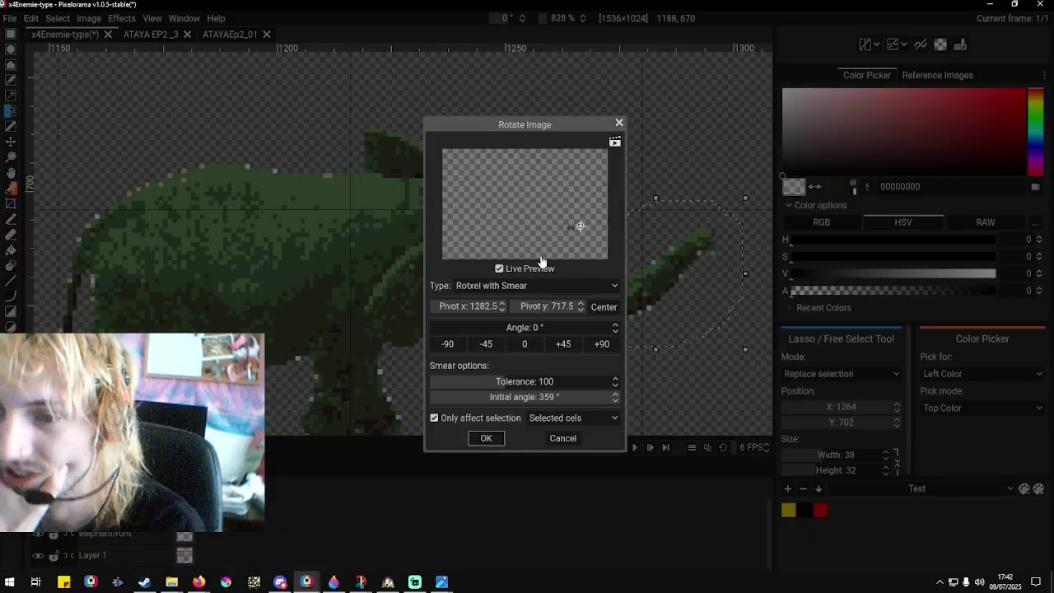
{"action": "left_click_drag", "start_coordinate": [580, 229], "coordinate": [568, 230]}
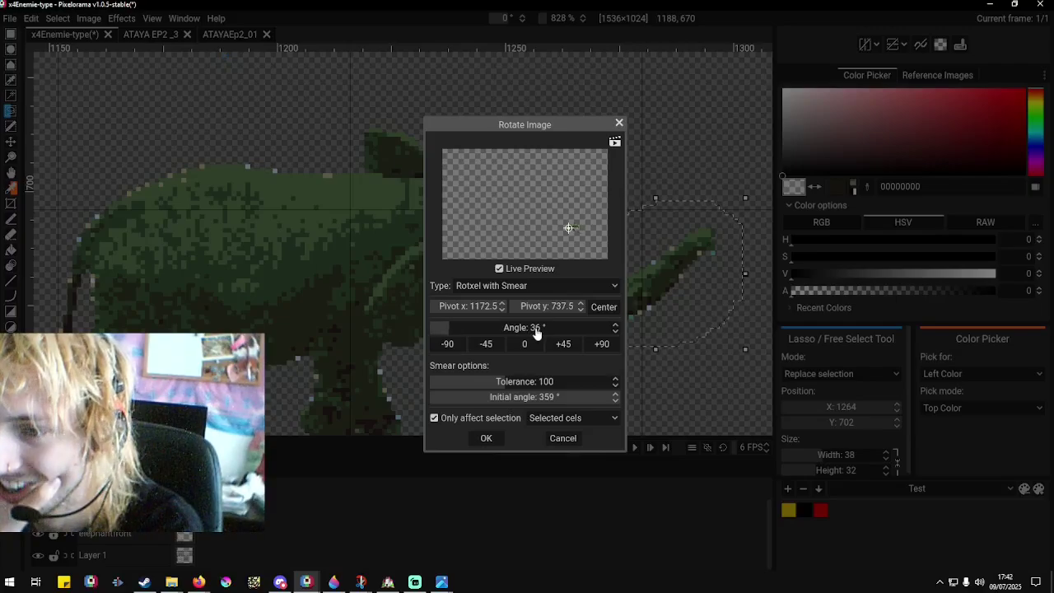
{"action": "left_click_drag", "start_coordinate": [568, 230], "coordinate": [570, 225]}
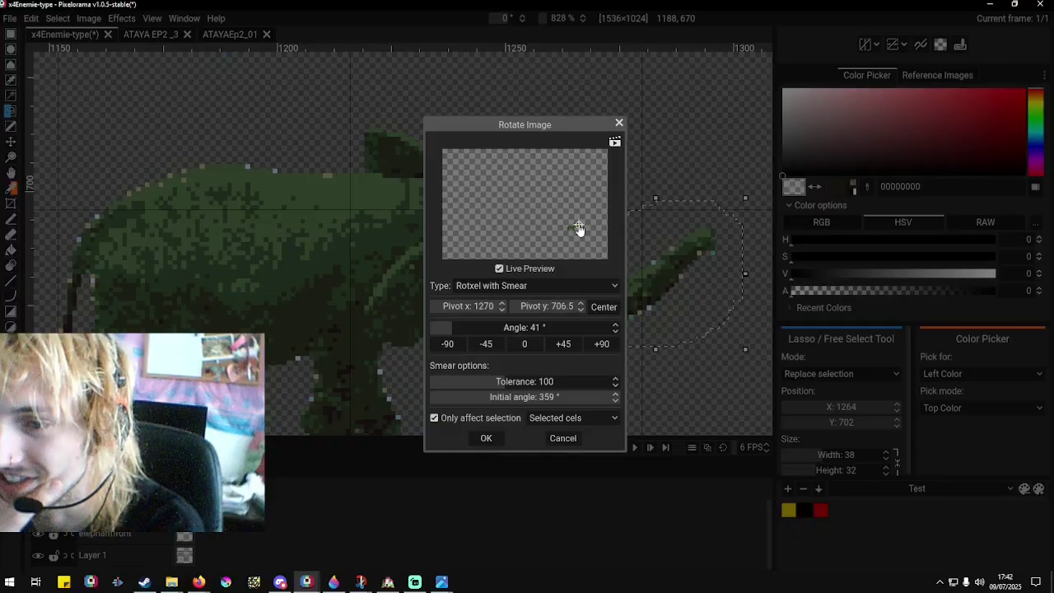
Rotate the selected trunk piece by 41° with Rotxel with Smear, using a pivot below the elephant's head.
{"action": "left_click_drag", "start_coordinate": [579, 228], "coordinate": [579, 240]}
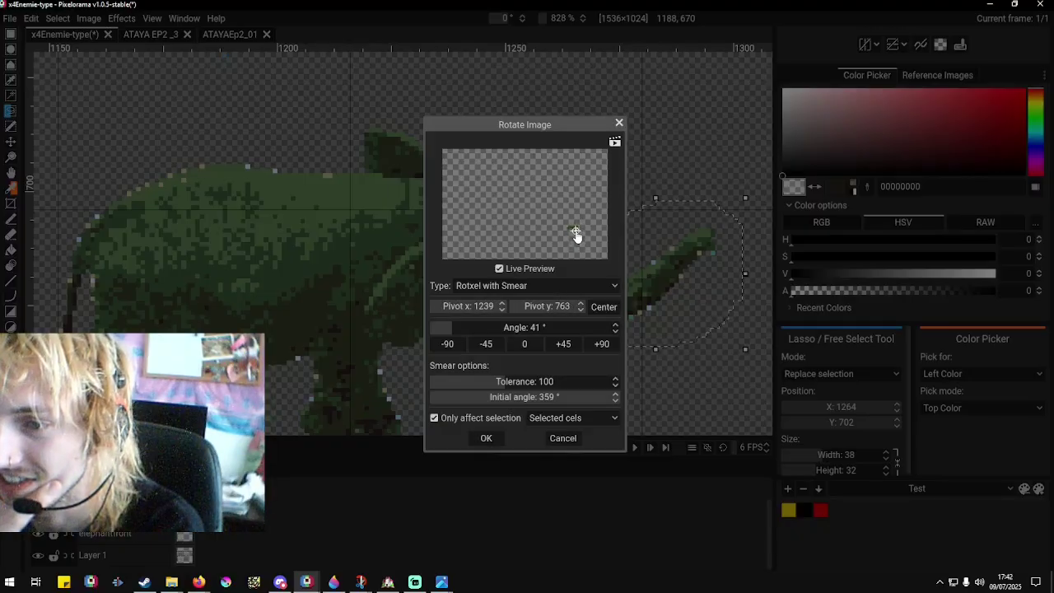
{"action": "left_click", "coordinate": [486, 438]}
{"action": "scroll", "coordinate": [607, 385], "scroll_direction": "down", "scroll_amount": 3}
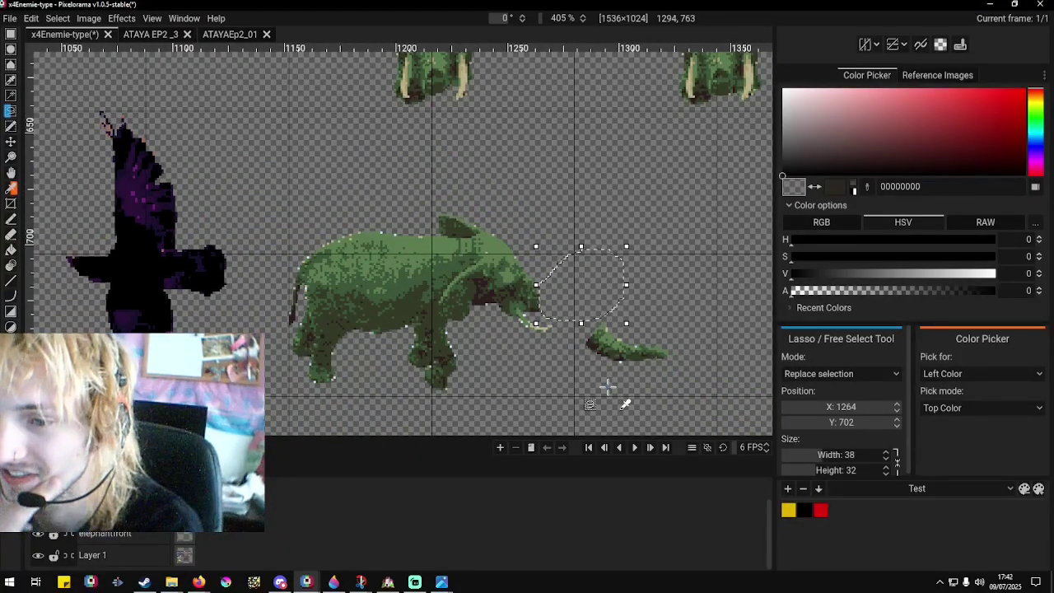
Draw a freehand lasso selection around the rotated trunk piece, about 47 × 26 px.
{"action": "scroll", "coordinate": [607, 385], "scroll_direction": "up", "scroll_amount": 3}
{"action": "scroll", "coordinate": [623, 383], "scroll_direction": "up", "scroll_amount": 2}
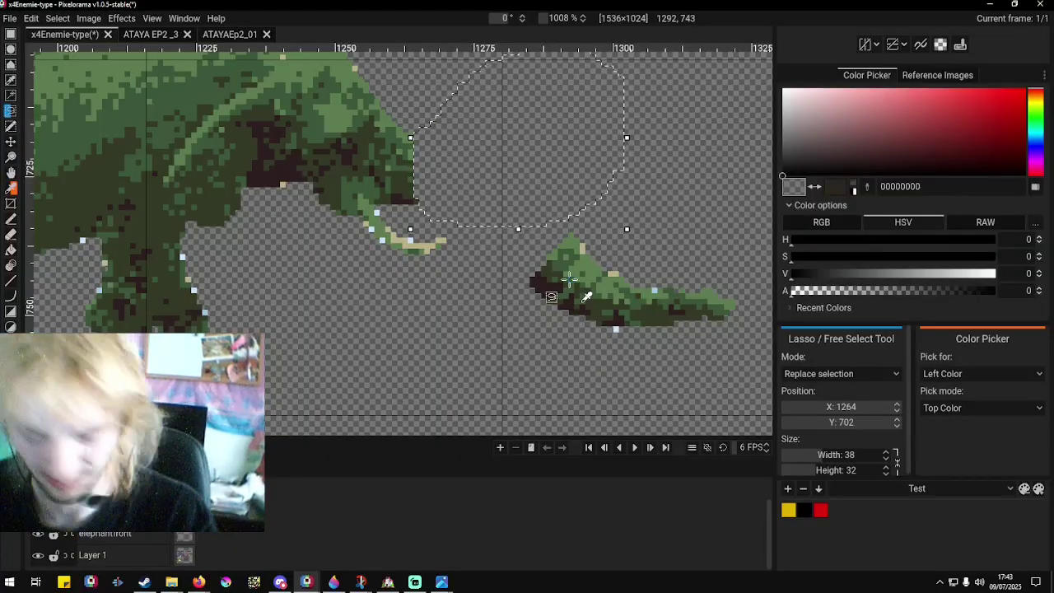
{"action": "mouse_move", "coordinate": [556, 277]}
{"action": "left_mouse_down"}
{"action": "mouse_move", "coordinate": [515, 300]}
{"action": "mouse_move", "coordinate": [553, 238]}
{"action": "mouse_move", "coordinate": [646, 230]}
{"action": "mouse_move", "coordinate": [738, 258]}
{"action": "mouse_move", "coordinate": [760, 323]}
{"action": "mouse_move", "coordinate": [687, 360]}
{"action": "mouse_move", "coordinate": [557, 328]}
{"action": "mouse_move", "coordinate": [506, 298]}
{"action": "left_mouse_up"}
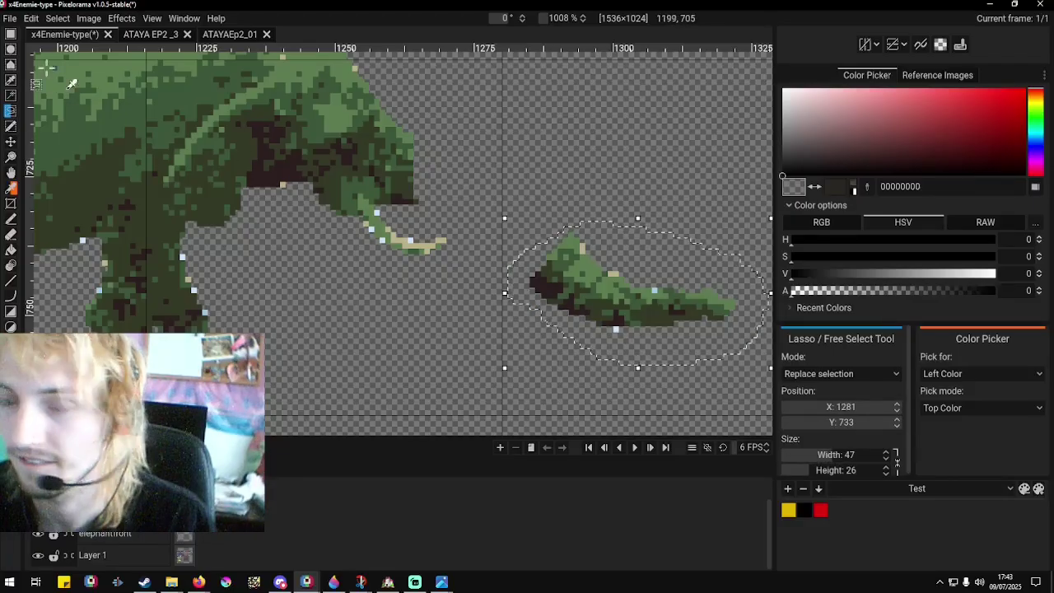
Try to move the selected trunk piece onto the elephant's face beside the tusk.
{"action": "key", "text": "m"}
{"action": "mouse_move", "coordinate": [589, 293]}
{"action": "left_mouse_down"}
{"action": "mouse_move", "coordinate": [494, 220]}
{"action": "mouse_move", "coordinate": [416, 195]}
{"action": "mouse_move", "coordinate": [484, 228]}
{"action": "left_mouse_up"}
{"action": "scroll", "coordinate": [484, 228], "scroll_direction": "down", "scroll_amount": 3}
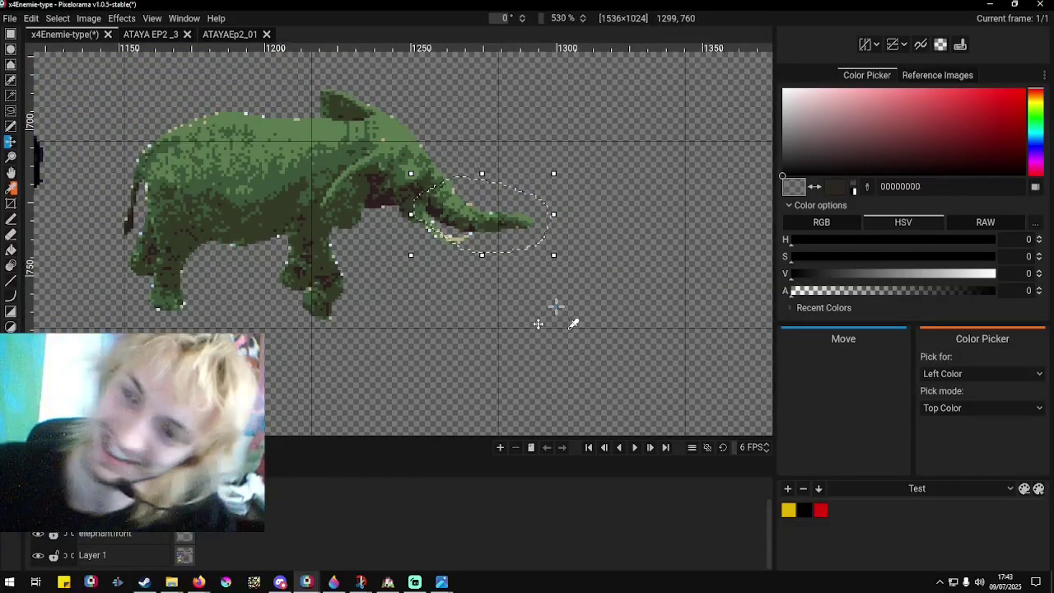
{"action": "key", "text": "ctrl+z"}
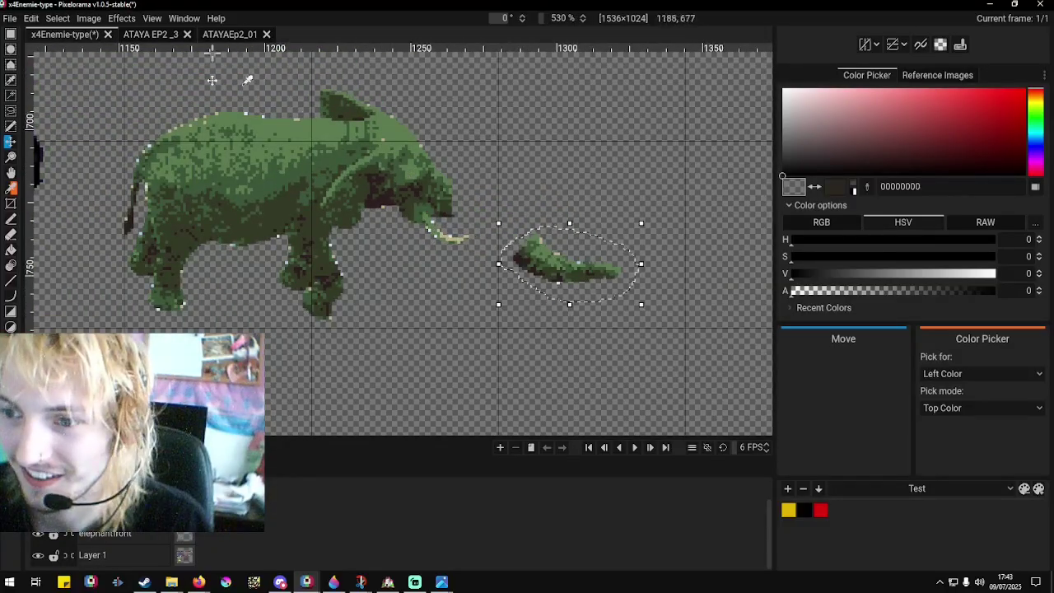
Rotate the lassoed trunk piece by 41° with Rotxel with Smear around the pivot 1254.5, 763.
{"action": "left_click", "coordinate": [88, 19]}
{"action": "left_click", "coordinate": [121, 18]}
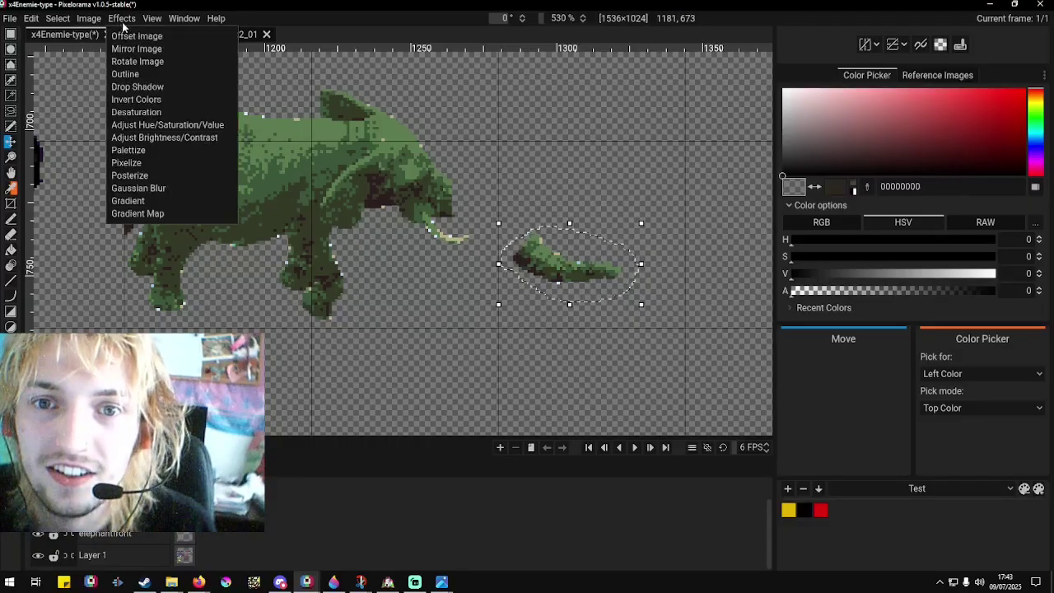
{"action": "left_click", "coordinate": [136, 61]}
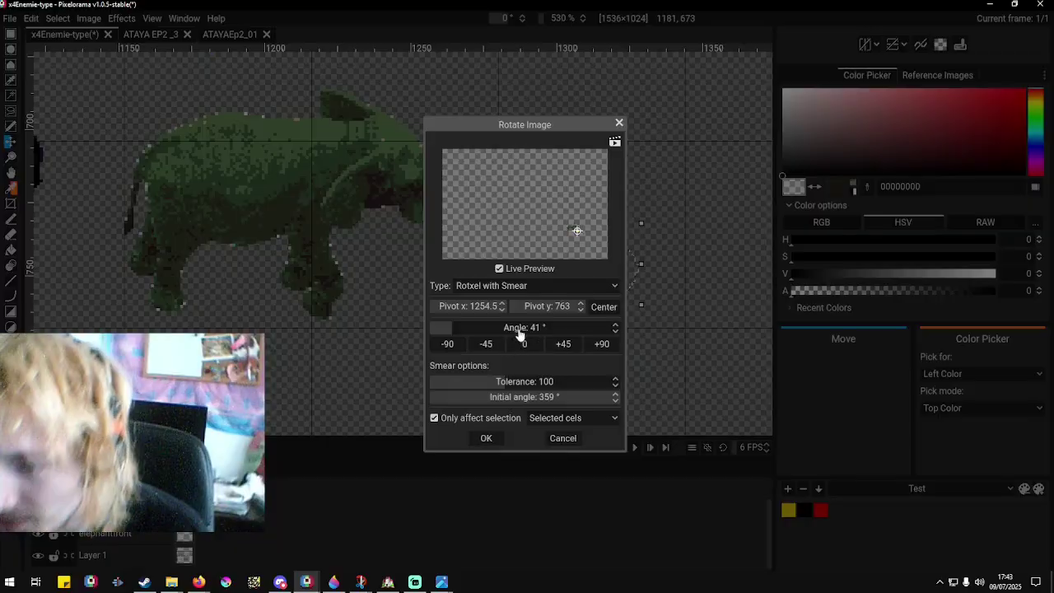
{"action": "left_click", "coordinate": [487, 438]}
Select the rotated trunk piece with a rectangular selection of about 35 × 39 px.
{"action": "scroll", "coordinate": [546, 310], "scroll_direction": "down", "scroll_amount": 3}
{"action": "scroll", "coordinate": [539, 356], "scroll_direction": "up", "scroll_amount": 3}
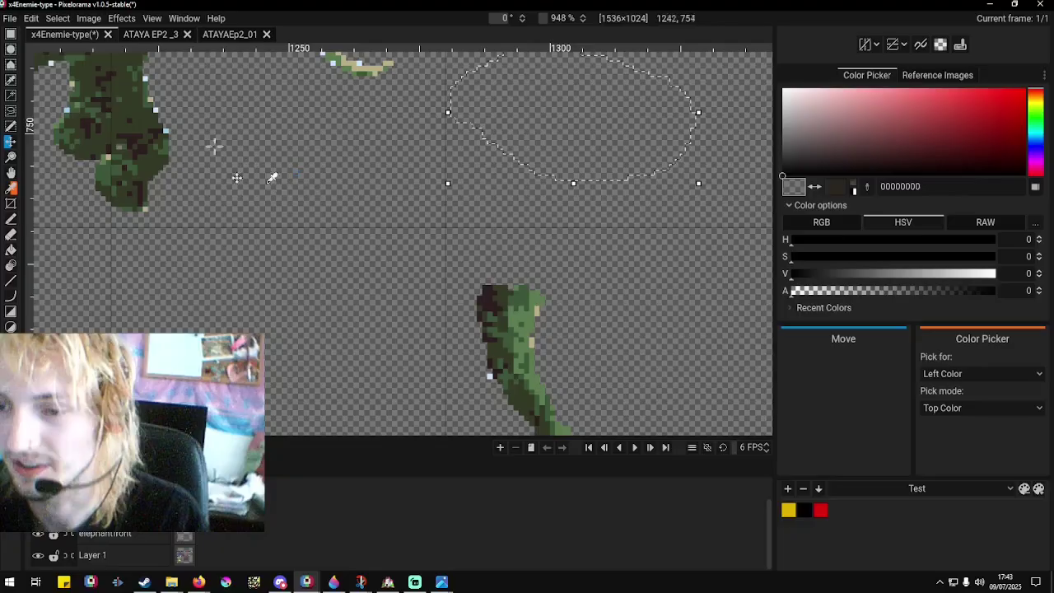
{"action": "left_click", "coordinate": [11, 34]}
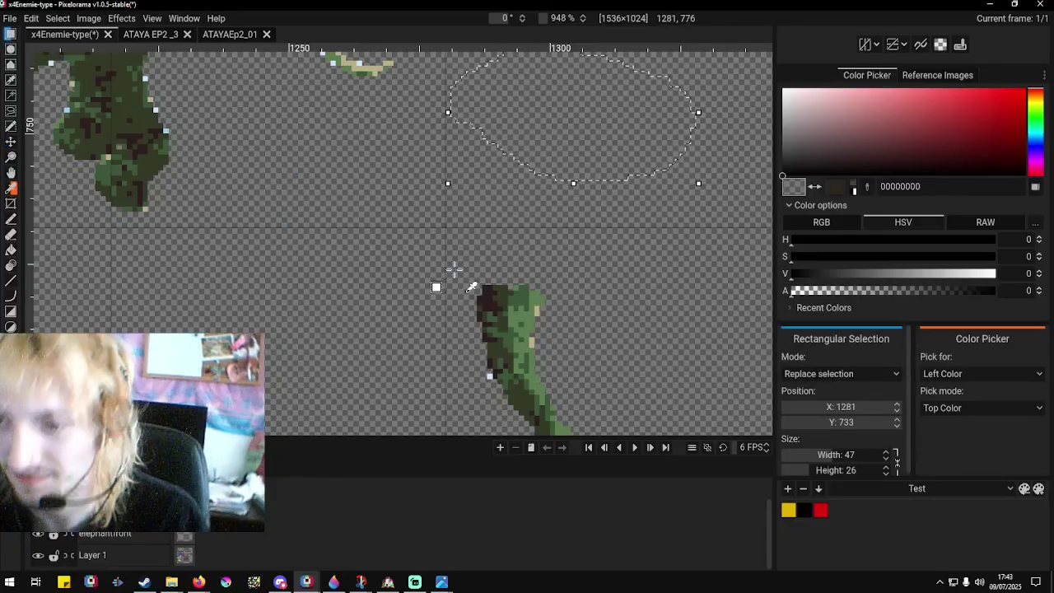
{"action": "left_click_drag", "start_coordinate": [437, 261], "coordinate": [624, 468]}
Try to place the trunk piece against the front of the elephant's head at X 1254, Y 719.
{"action": "scroll", "coordinate": [623, 345], "scroll_direction": "down", "scroll_amount": 5}
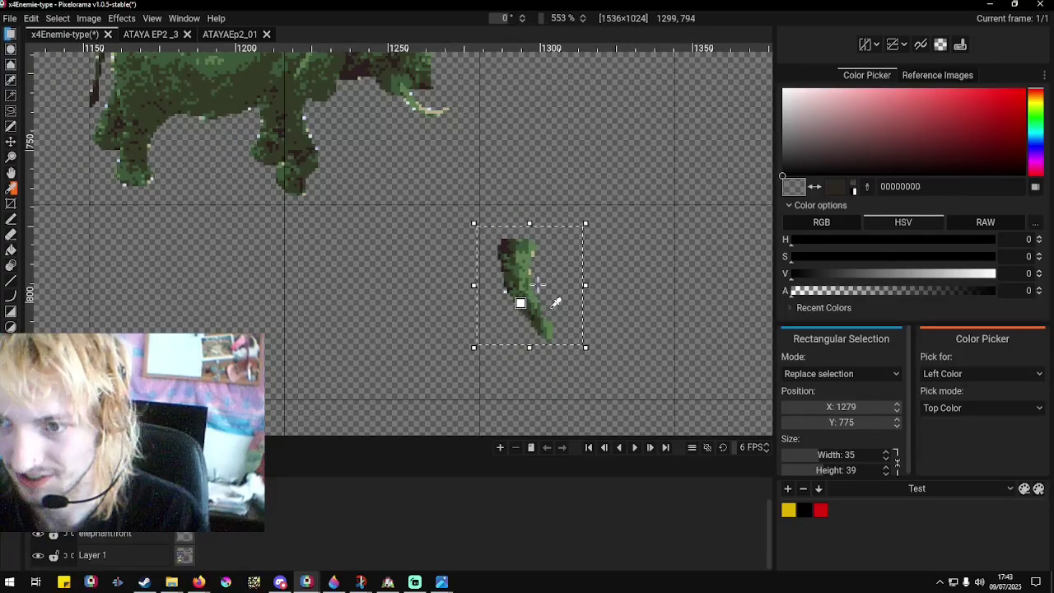
{"action": "scroll", "coordinate": [505, 217], "scroll_direction": "up", "scroll_amount": 5}
{"action": "scroll", "coordinate": [565, 354], "scroll_direction": "down", "scroll_amount": 5}
{"action": "left_click_drag", "start_coordinate": [565, 353], "coordinate": [512, 209]}
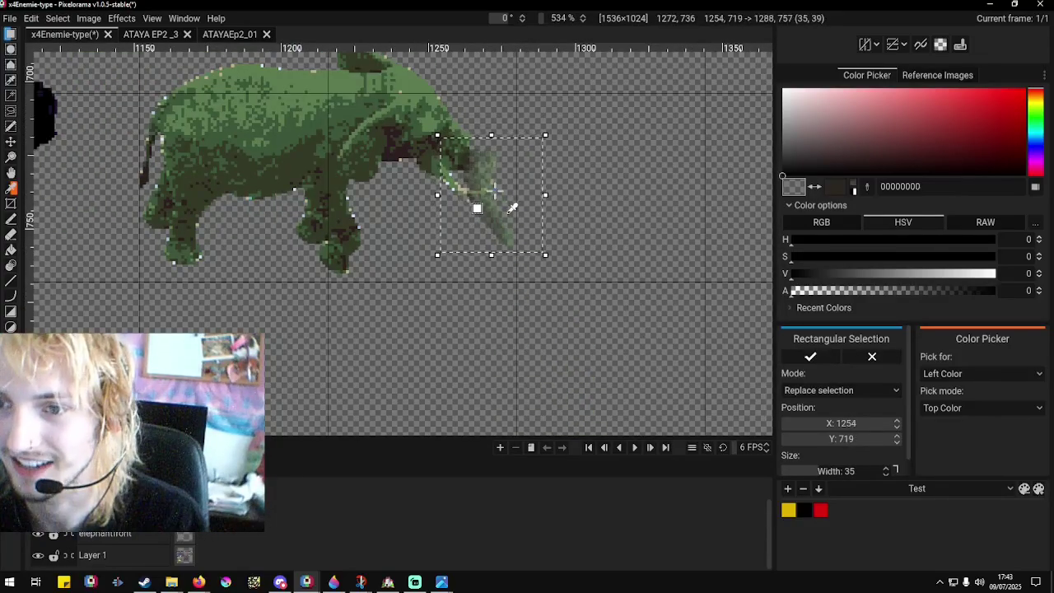
{"action": "scroll", "coordinate": [498, 196], "scroll_direction": "up", "scroll_amount": 4}
{"action": "key", "text": "Return"}
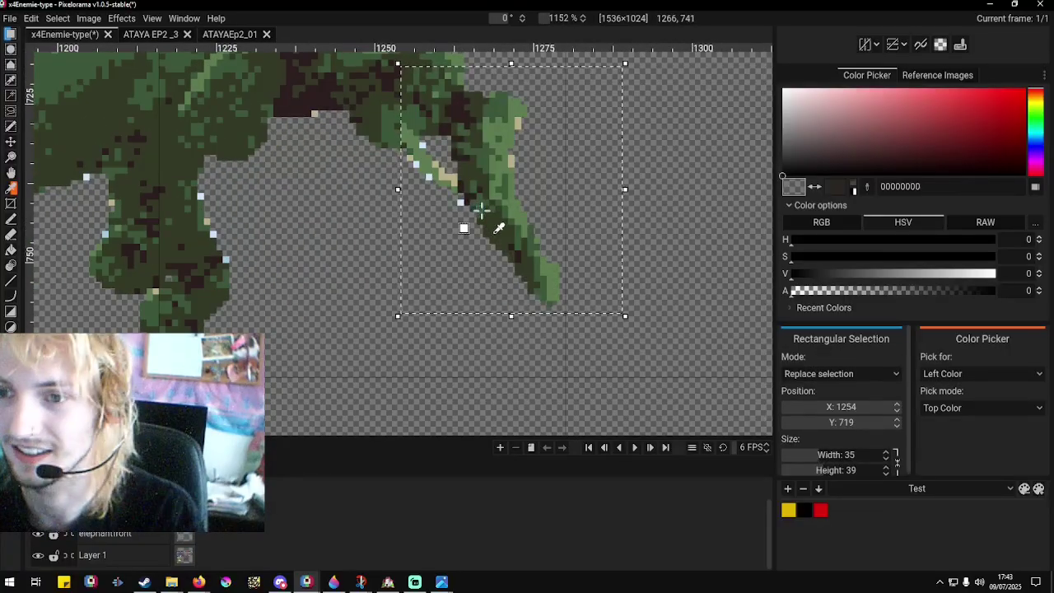
Try to shift the trunk piece closer to the head at X 1250, Y 720.
{"action": "scroll", "coordinate": [497, 208], "scroll_direction": "down", "scroll_amount": 4}
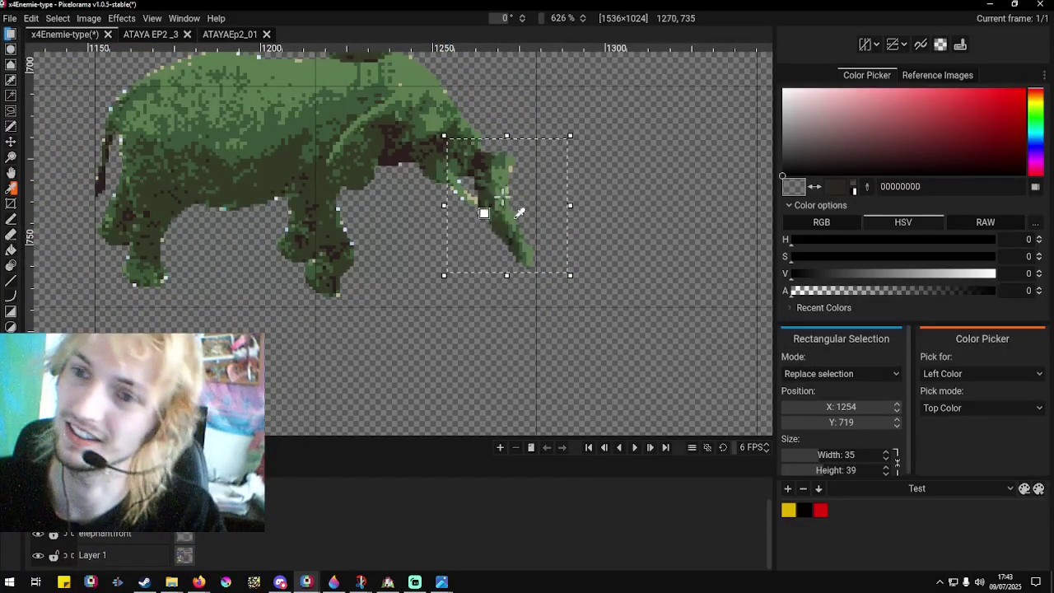
{"action": "scroll", "coordinate": [502, 220], "scroll_direction": "down", "scroll_amount": 1}
{"action": "left_click_drag", "start_coordinate": [503, 207], "coordinate": [494, 210]}
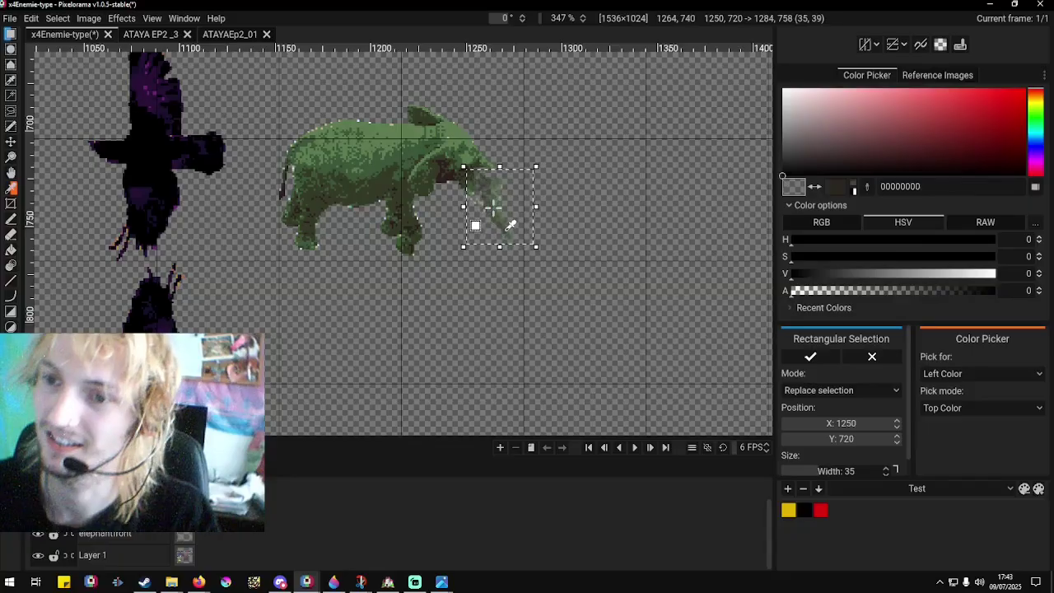
{"action": "key", "text": "ctrl+z"}
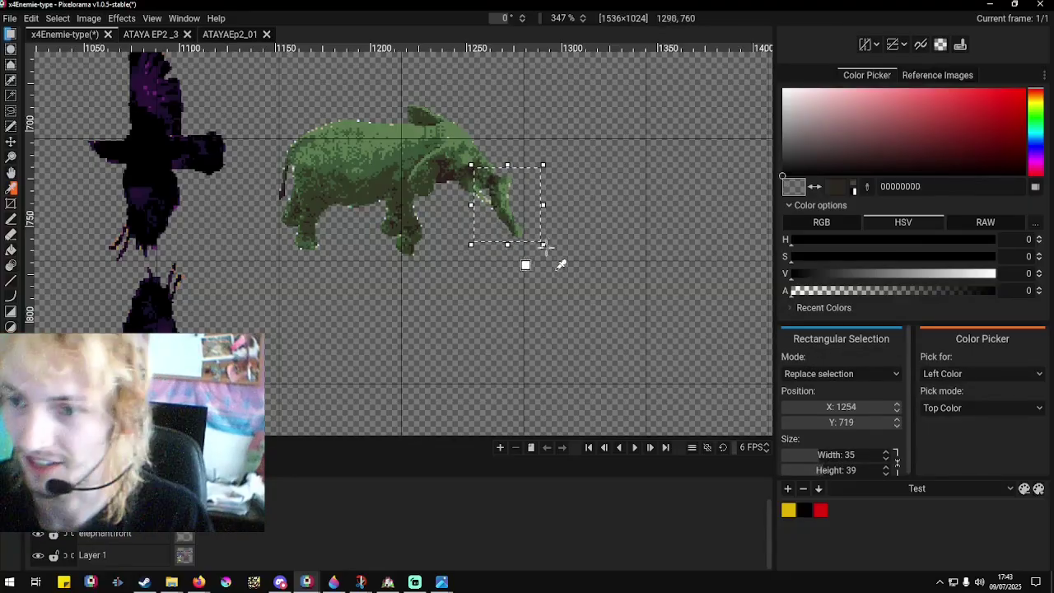
Place the trunk piece clear of the tusk, below the elephant's head, at X 1249, Y 745.
{"action": "left_click_drag", "start_coordinate": [527, 263], "coordinate": [567, 264]}
{"action": "left_click_drag", "start_coordinate": [562, 321], "coordinate": [505, 272]}
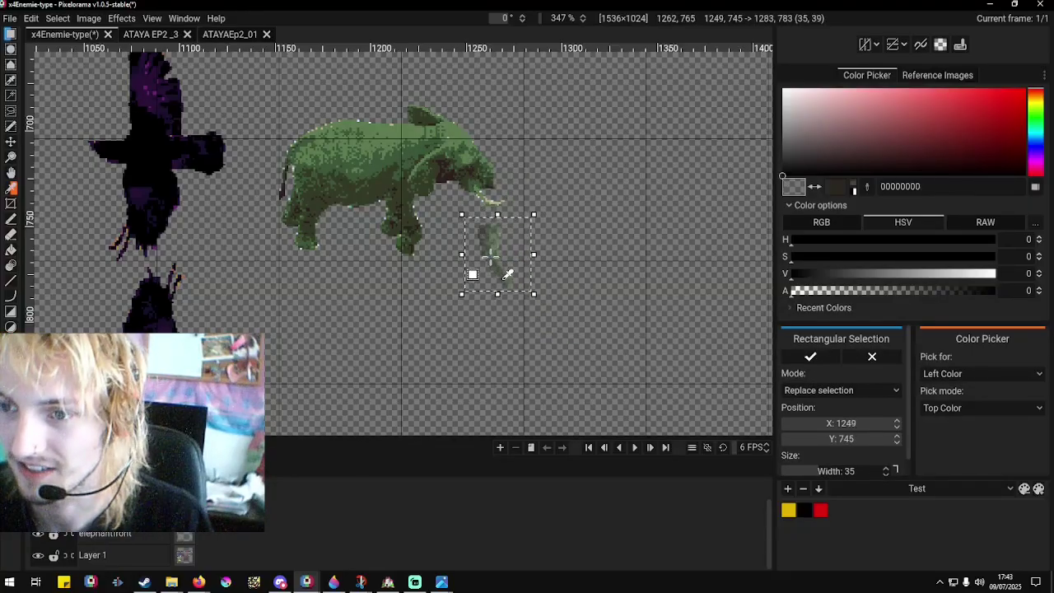
{"action": "scroll", "coordinate": [498, 247], "scroll_direction": "up", "scroll_amount": 4}
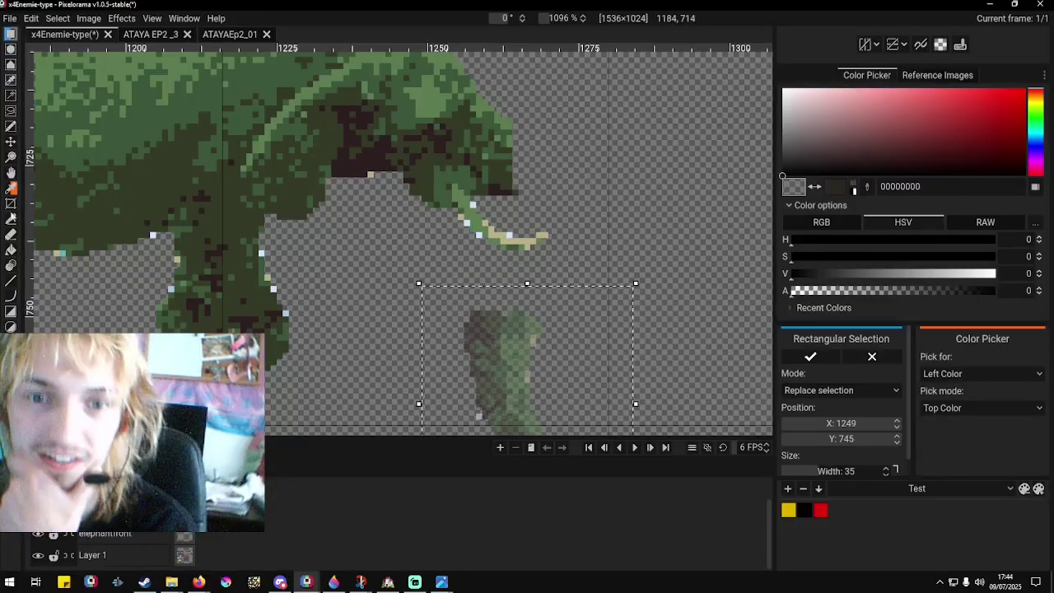
Select the tusk in a 28 × 13 px rectangle and move it away from the head to X 1286, Y 729.
{"action": "left_click_drag", "start_coordinate": [423, 272], "coordinate": [587, 197]}
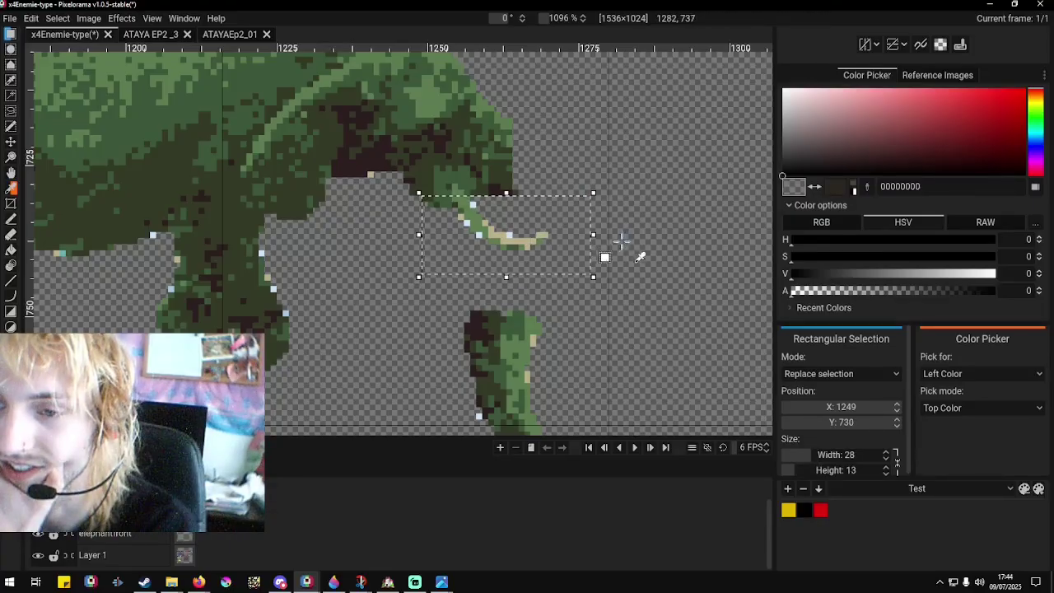
{"action": "left_click_drag", "start_coordinate": [524, 243], "coordinate": [652, 264]}
{"action": "key", "text": "Return"}
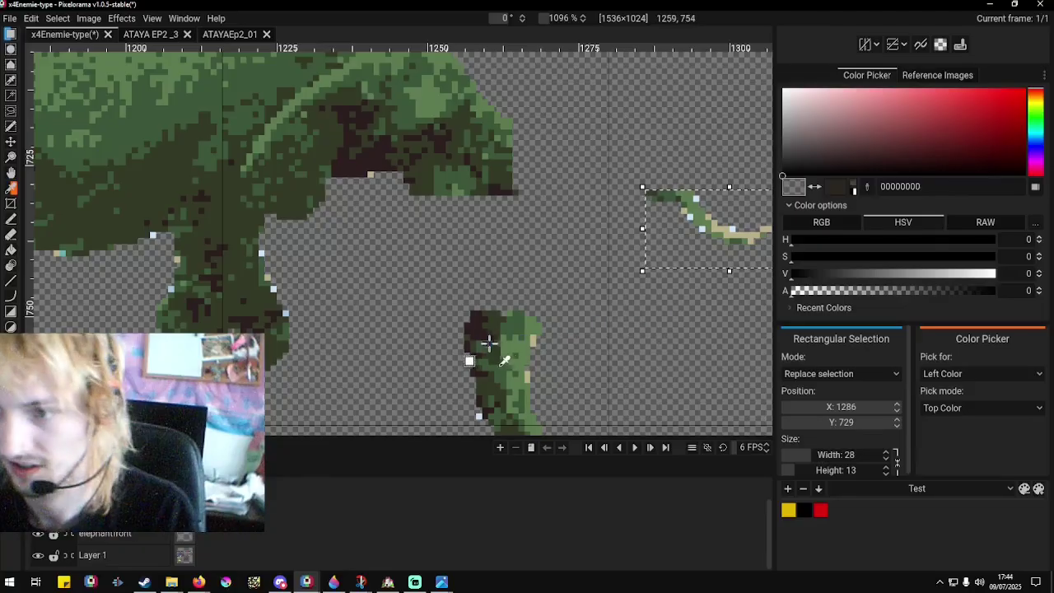
Select the trunk piece in a 28 × 42 px rectangle and attach it under the head at X 1247, Y 727.
{"action": "scroll", "coordinate": [461, 297], "scroll_direction": "down", "scroll_amount": 5}
{"action": "left_click_drag", "start_coordinate": [509, 384], "coordinate": [445, 282]}
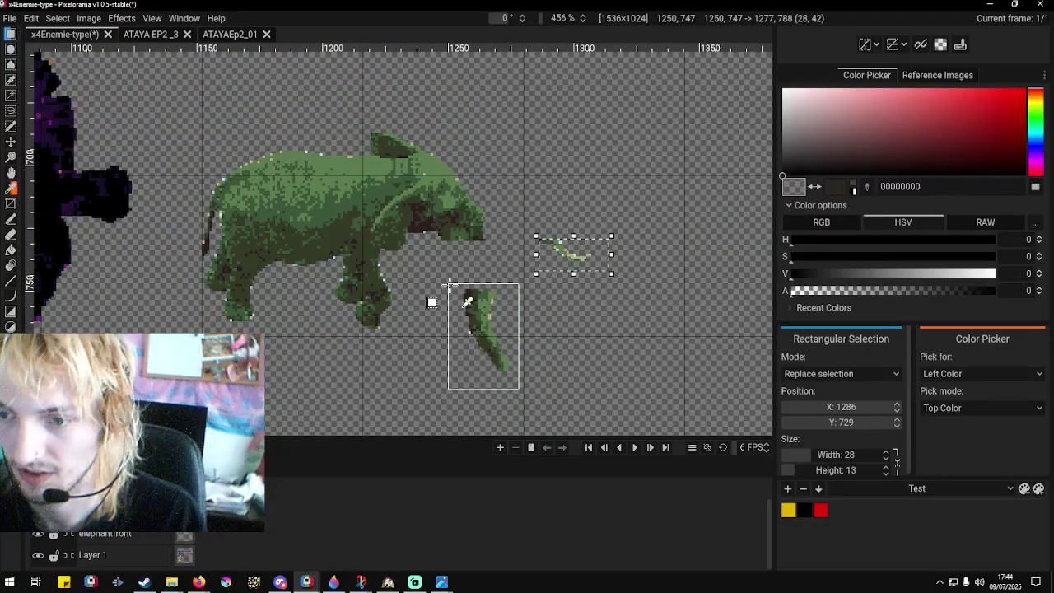
{"action": "mouse_move", "coordinate": [487, 329]}
{"action": "left_mouse_down"}
{"action": "mouse_move", "coordinate": [478, 281]}
{"action": "mouse_move", "coordinate": [461, 293]}
{"action": "mouse_move", "coordinate": [502, 293]}
{"action": "left_mouse_up"}
{"action": "key", "text": "Return"}
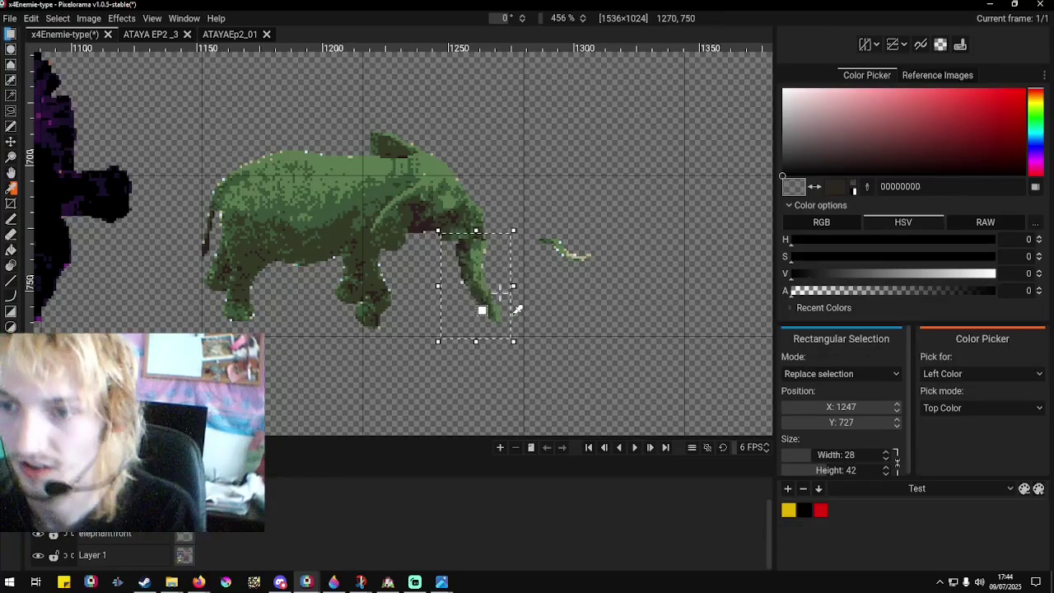
Move the detached tusk back onto the head over the trunk at X 1243, Y 727, and clear the selection.
{"action": "scroll", "coordinate": [519, 230], "scroll_direction": "up", "scroll_amount": 4}
{"action": "left_click", "coordinate": [527, 231]}
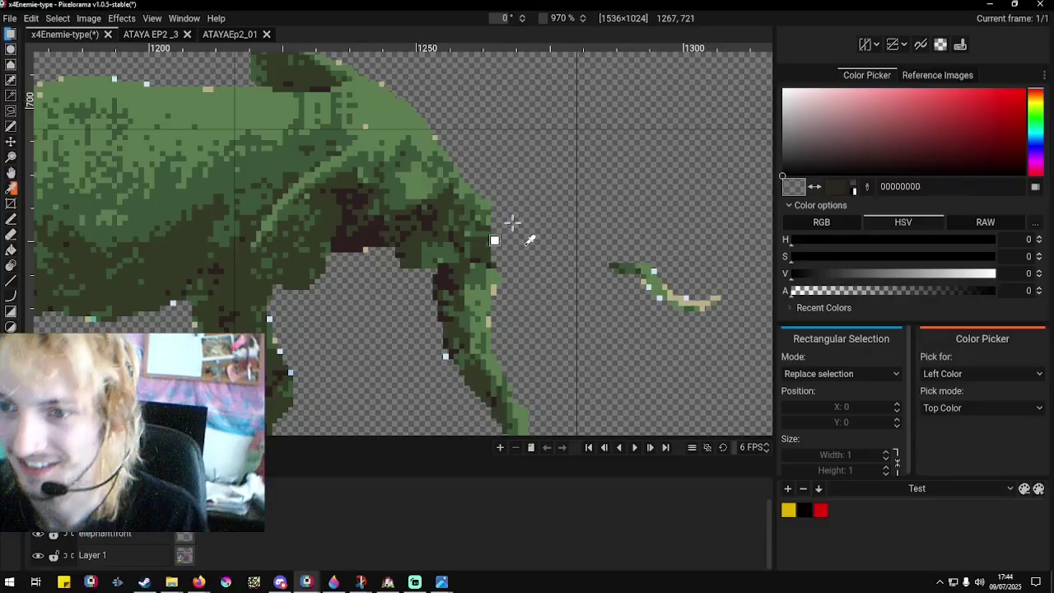
{"action": "left_click_drag", "start_coordinate": [587, 251], "coordinate": [728, 356]}
{"action": "left_click_drag", "start_coordinate": [681, 300], "coordinate": [473, 300]}
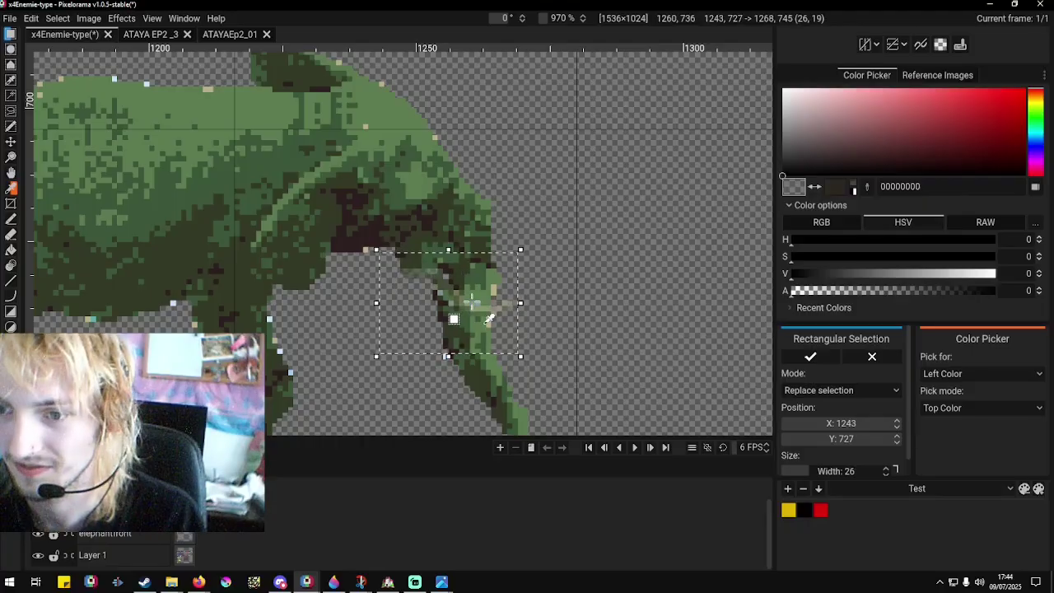
{"action": "key", "text": "Return"}
{"action": "scroll", "coordinate": [555, 316], "scroll_direction": "down", "scroll_amount": 5}
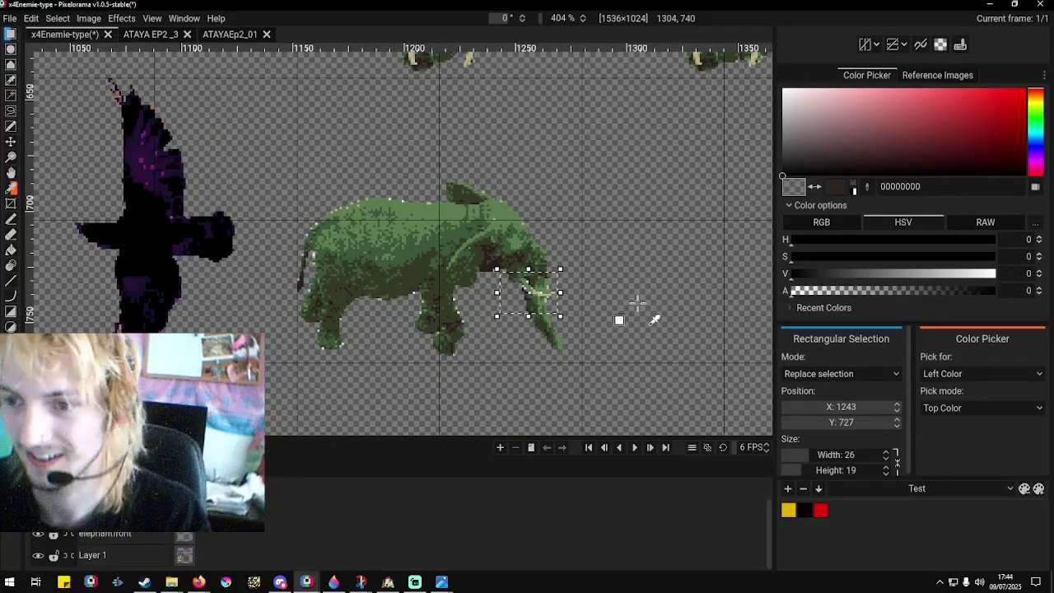
{"action": "left_click", "coordinate": [638, 305]}
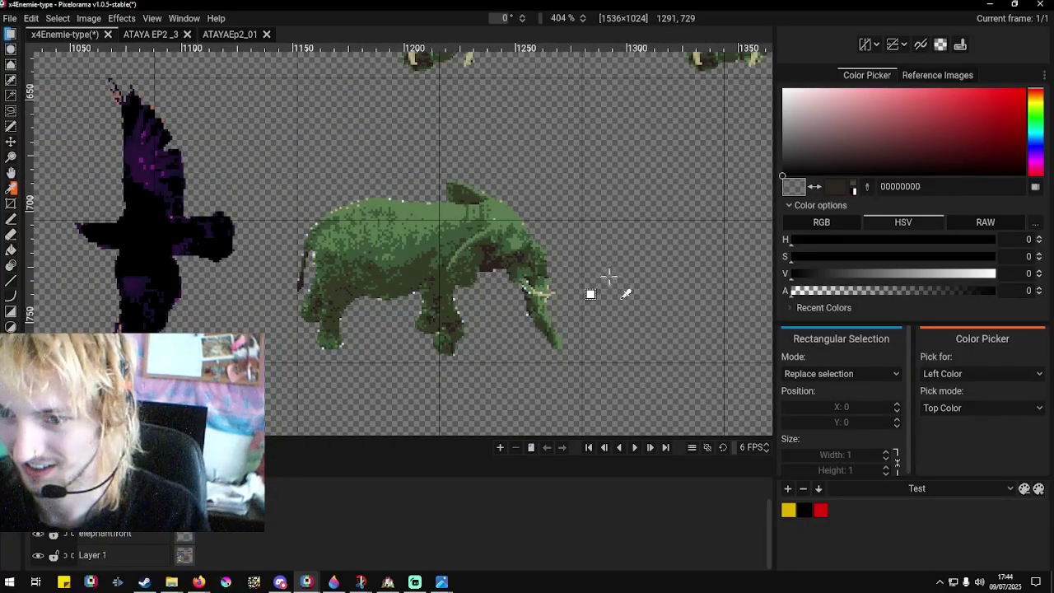
Pencil dark green 343a26 pixels along the outer edge where the trunk meets the head.
{"action": "scroll", "coordinate": [625, 282], "scroll_direction": "up", "scroll_amount": 7}
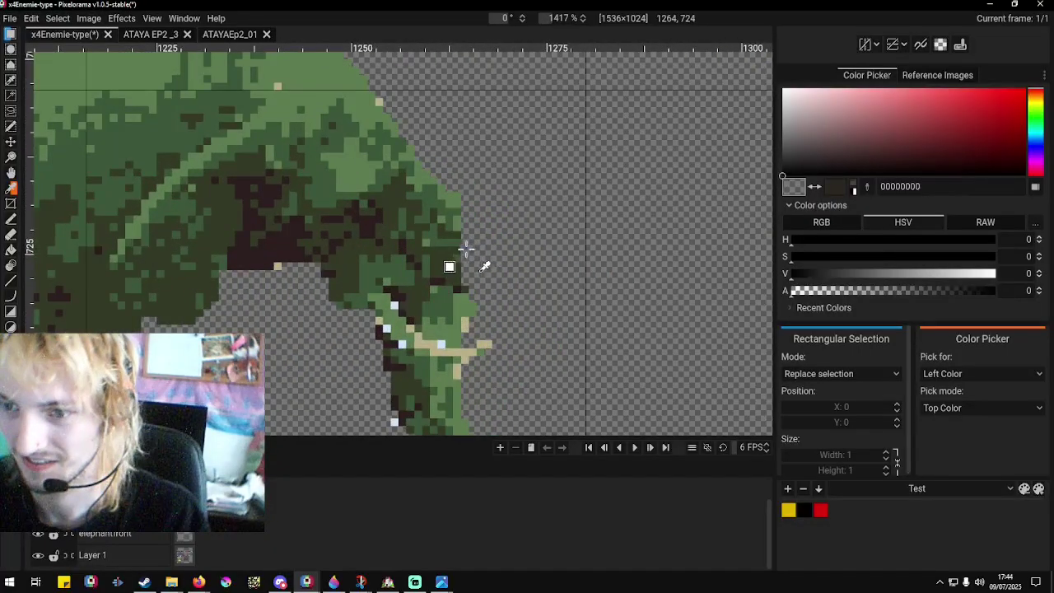
{"action": "left_click", "coordinate": [441, 258]}
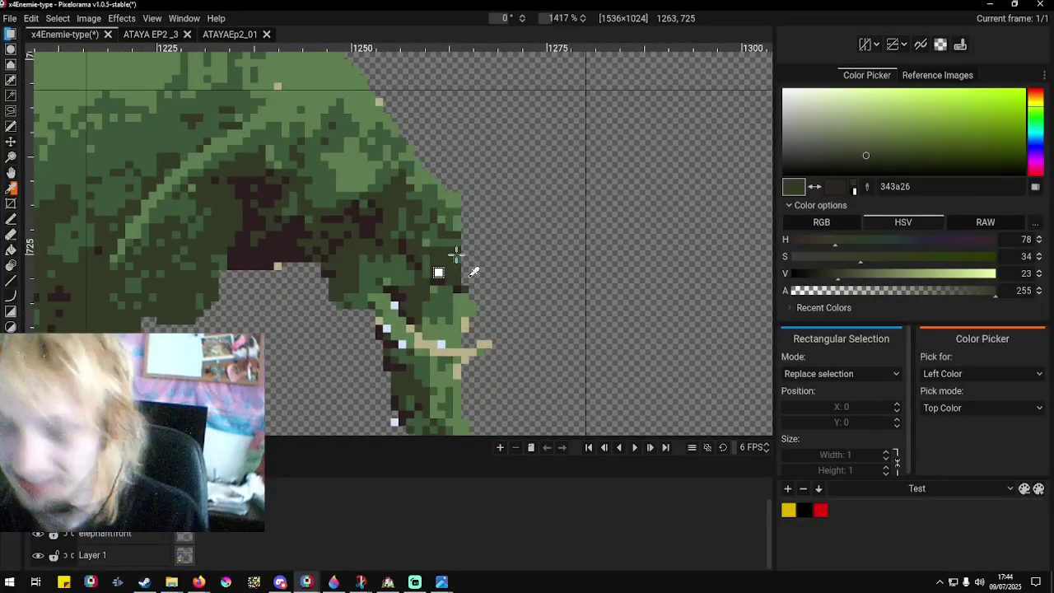
{"action": "key", "text": "b"}
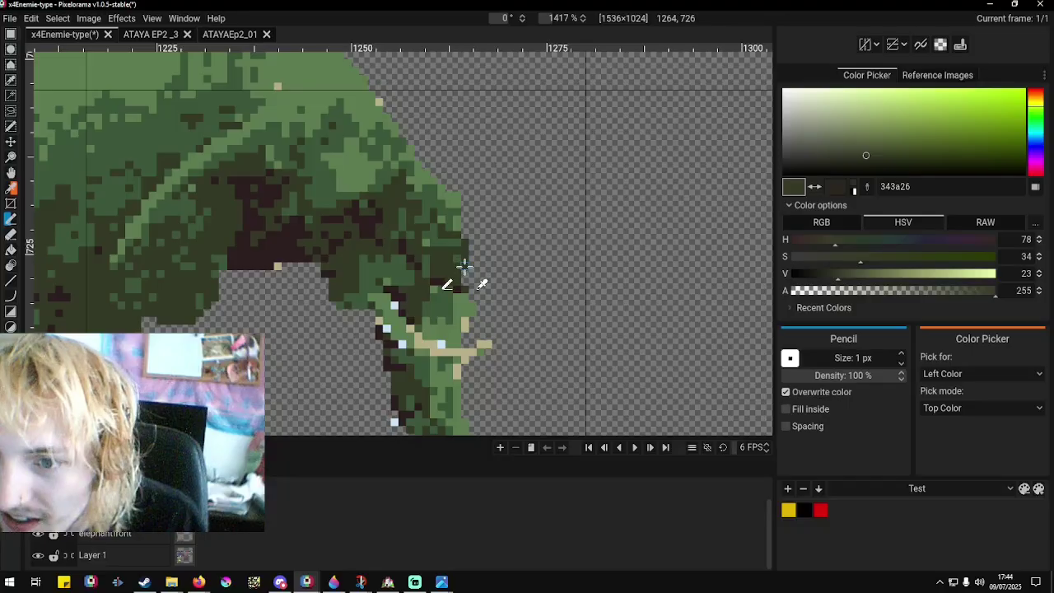
Smooth the outline and shading of the head-to-trunk join with pencil pixels in greens sampled from the elephant.
{"action": "left_click", "coordinate": [456, 257], "text": "alt"}
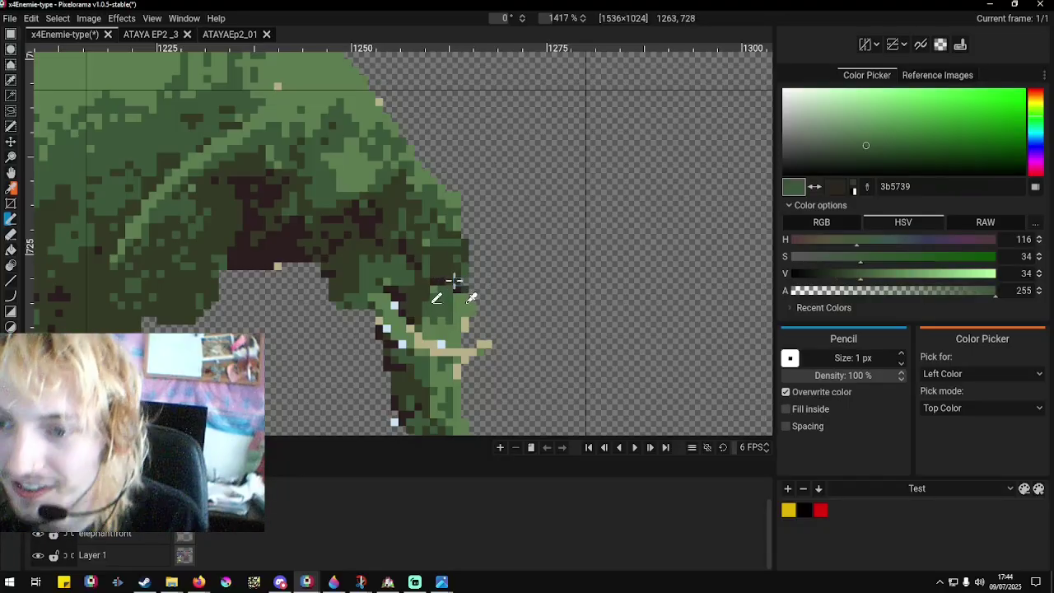
{"action": "left_click", "coordinate": [449, 265], "text": "alt"}
{"action": "left_click", "coordinate": [469, 209], "text": "alt"}
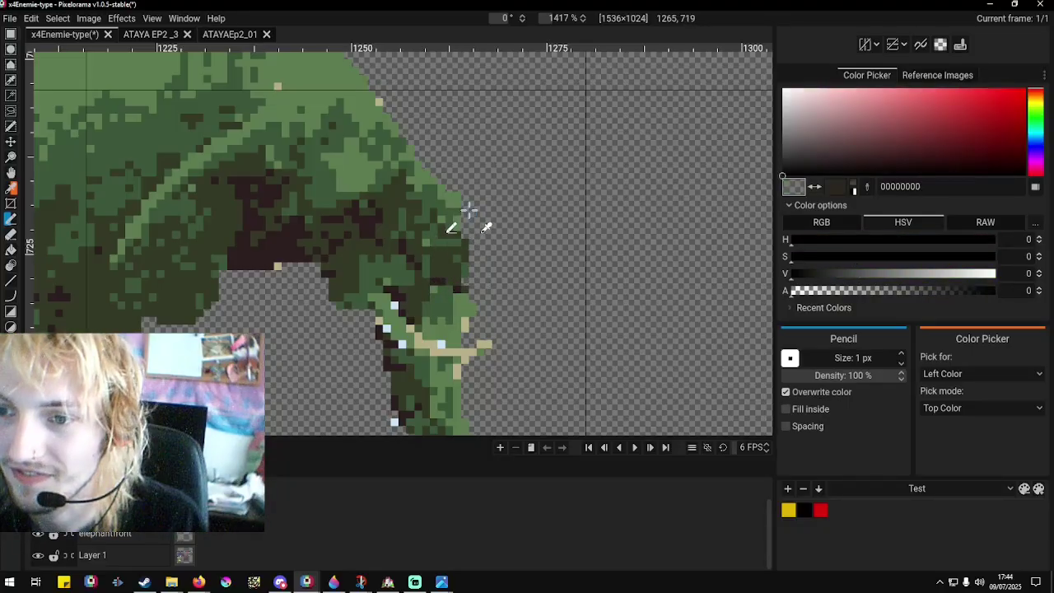
{"action": "left_click", "coordinate": [444, 258], "text": "alt"}
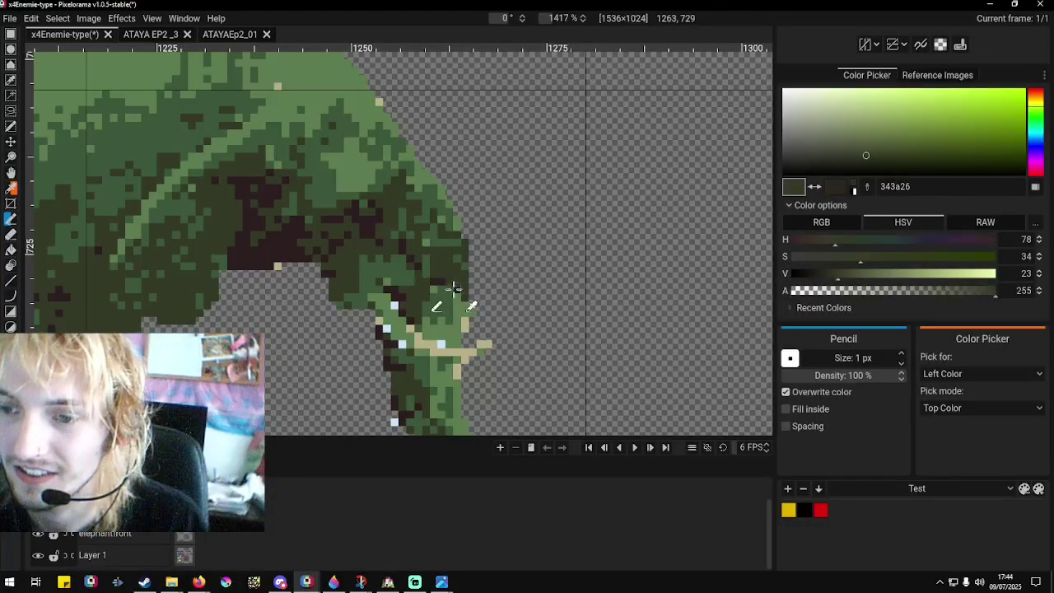
{"action": "left_click", "coordinate": [457, 302], "text": "alt"}
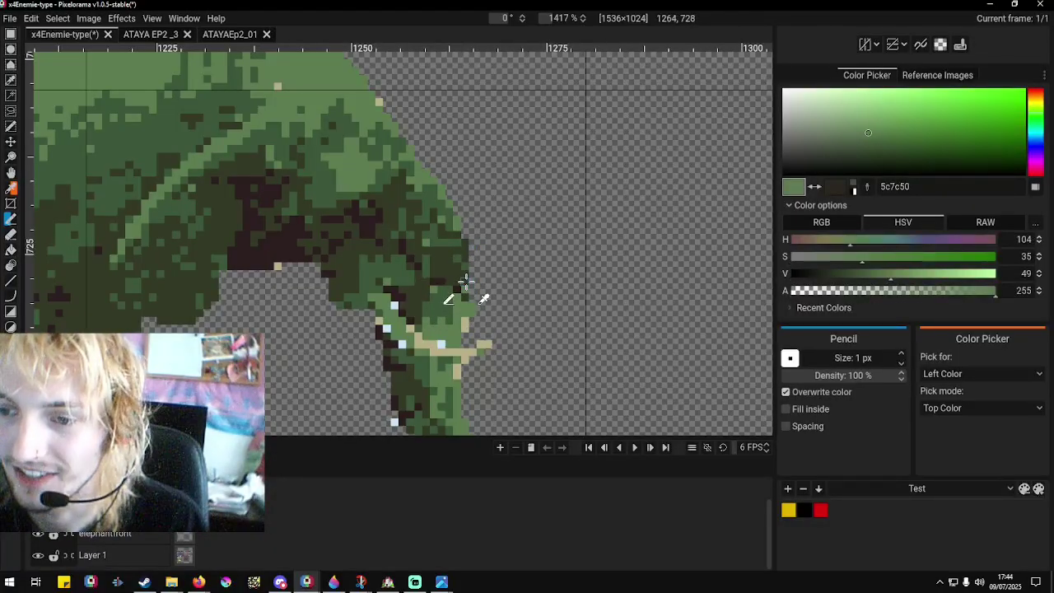
{"action": "scroll", "coordinate": [441, 303], "scroll_direction": "down", "scroll_amount": 7}
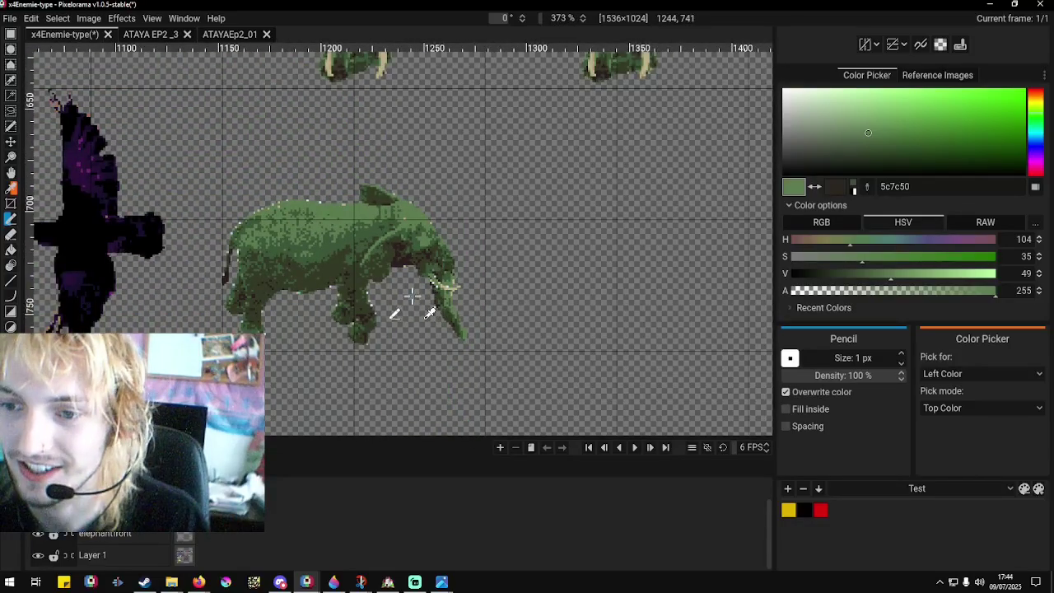
{"action": "scroll", "coordinate": [412, 298], "scroll_direction": "up", "scroll_amount": 2}
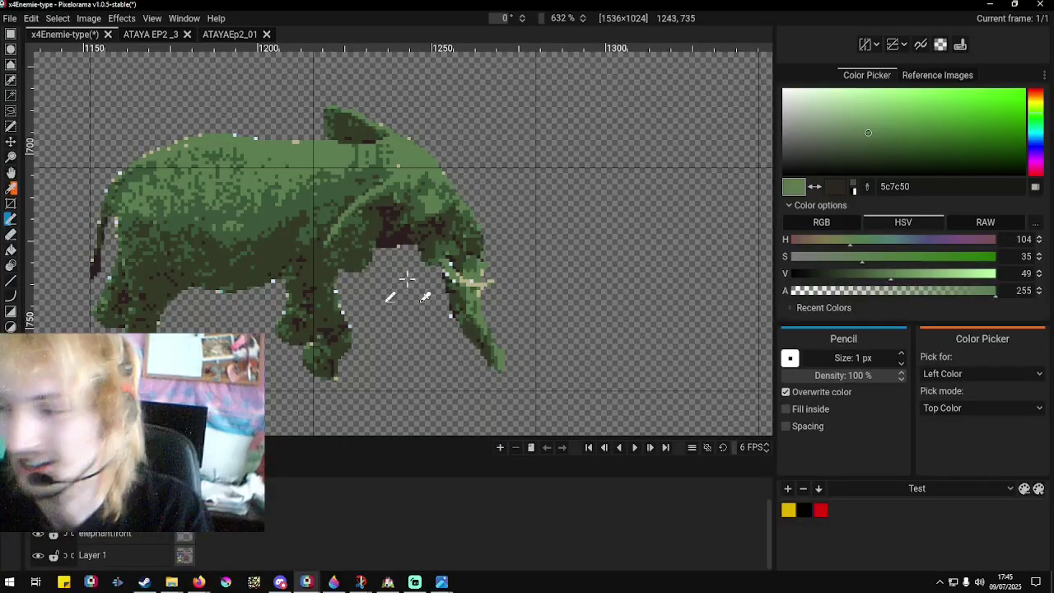
Sample the transparent background 00000000 as the Bucket's fill colour, with the fill area on similar colors.
{"action": "scroll", "coordinate": [407, 280], "scroll_direction": "up", "scroll_amount": 4}
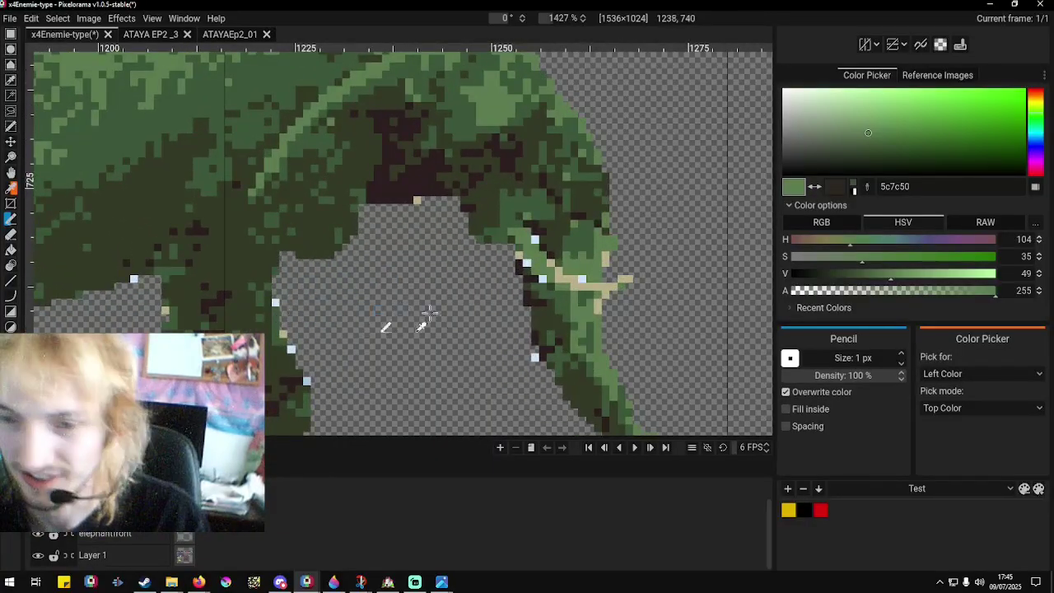
{"action": "left_click", "coordinate": [13, 253]}
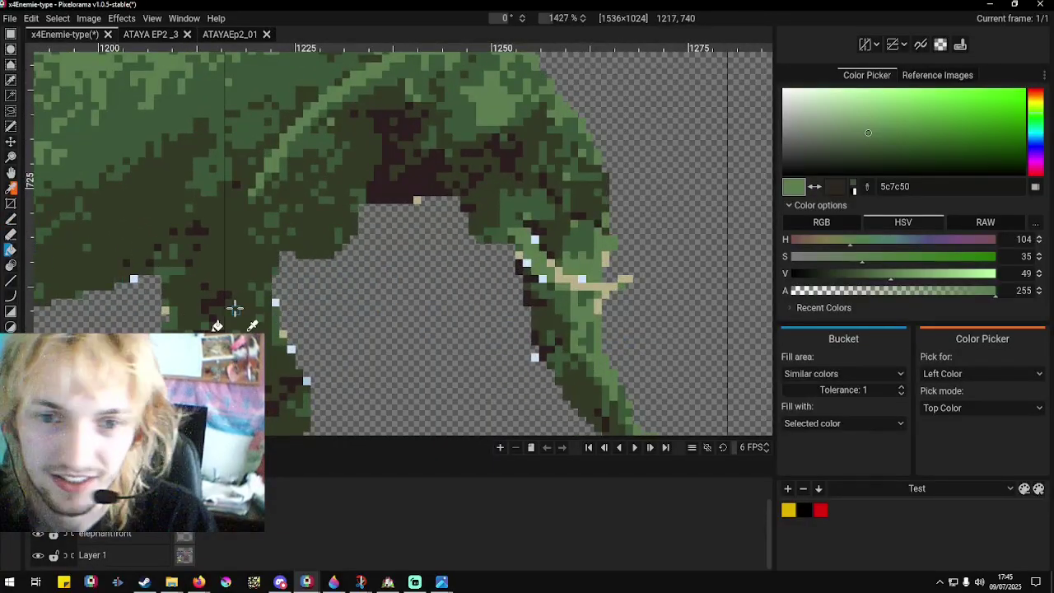
{"action": "scroll", "coordinate": [280, 297], "scroll_direction": "up", "scroll_amount": 4}
{"action": "left_click", "coordinate": [277, 284], "text": "alt"}
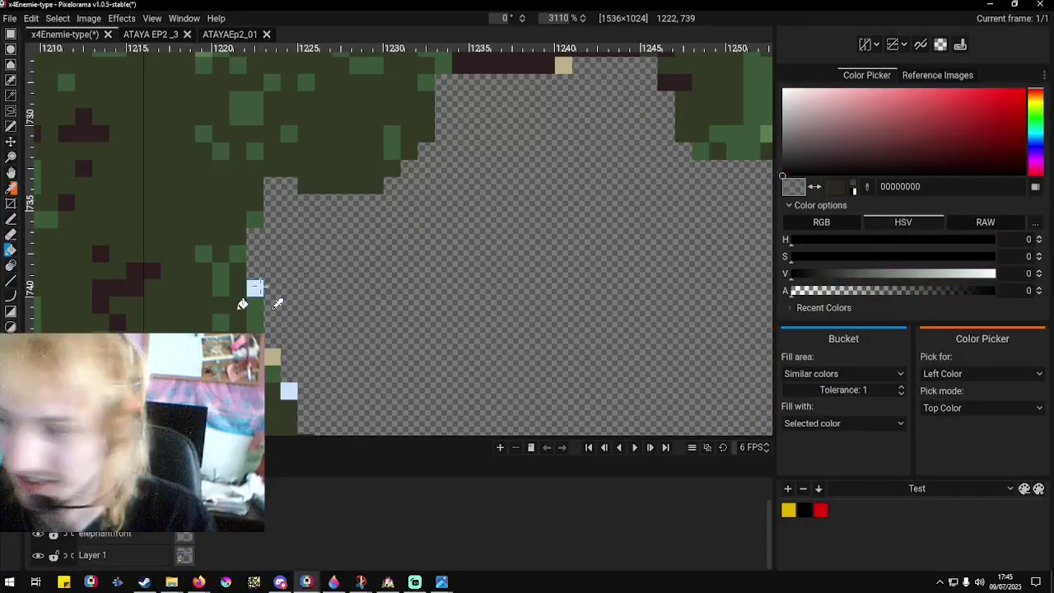
Select the whole side-view elephant in a 140 × 106 px rectangle at X 1147, Y 671.
{"action": "scroll", "coordinate": [344, 276], "scroll_direction": "down", "scroll_amount": 12}
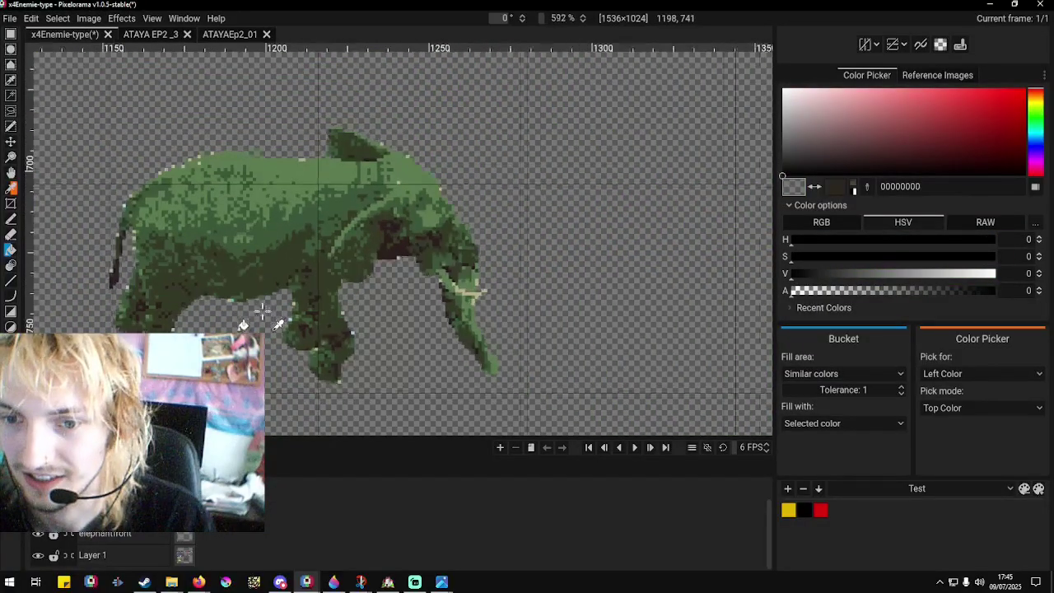
{"action": "scroll", "coordinate": [427, 308], "scroll_direction": "down", "scroll_amount": 3}
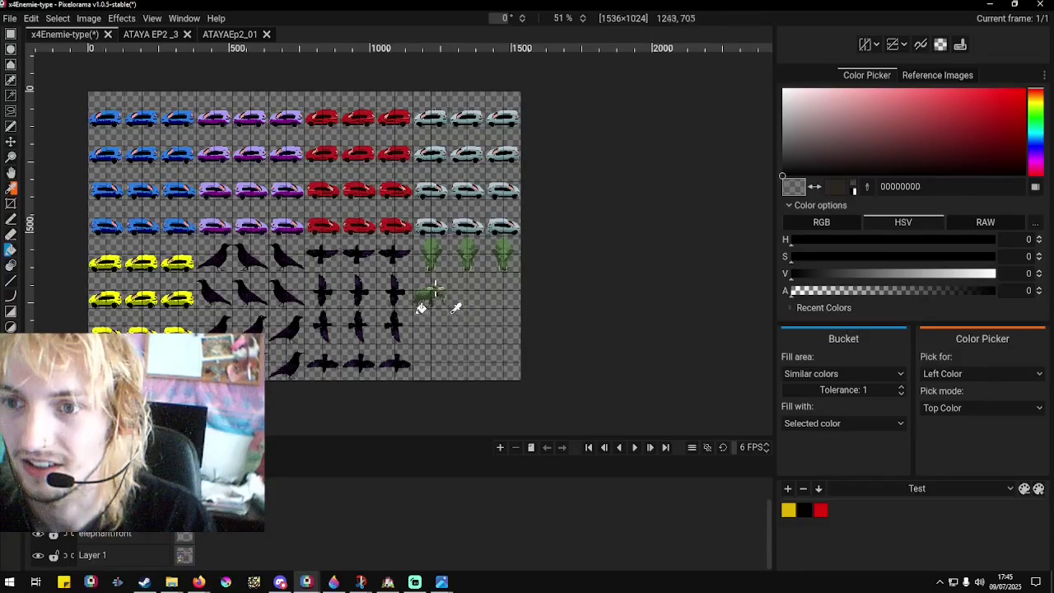
{"action": "scroll", "coordinate": [436, 313], "scroll_direction": "up", "scroll_amount": 3}
{"action": "scroll", "coordinate": [428, 330], "scroll_direction": "up", "scroll_amount": 4}
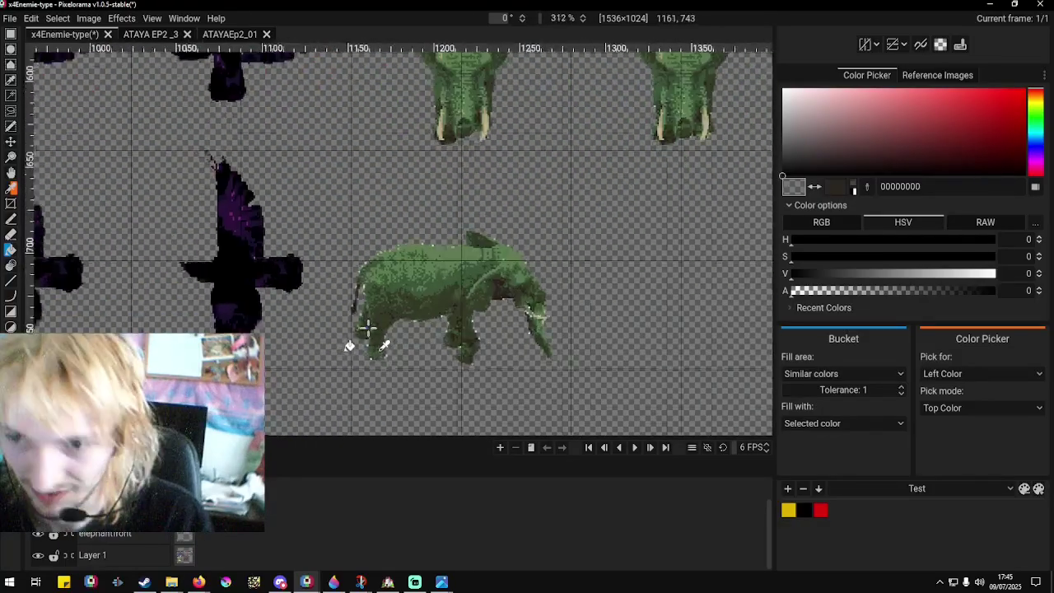
{"action": "left_click", "coordinate": [12, 34]}
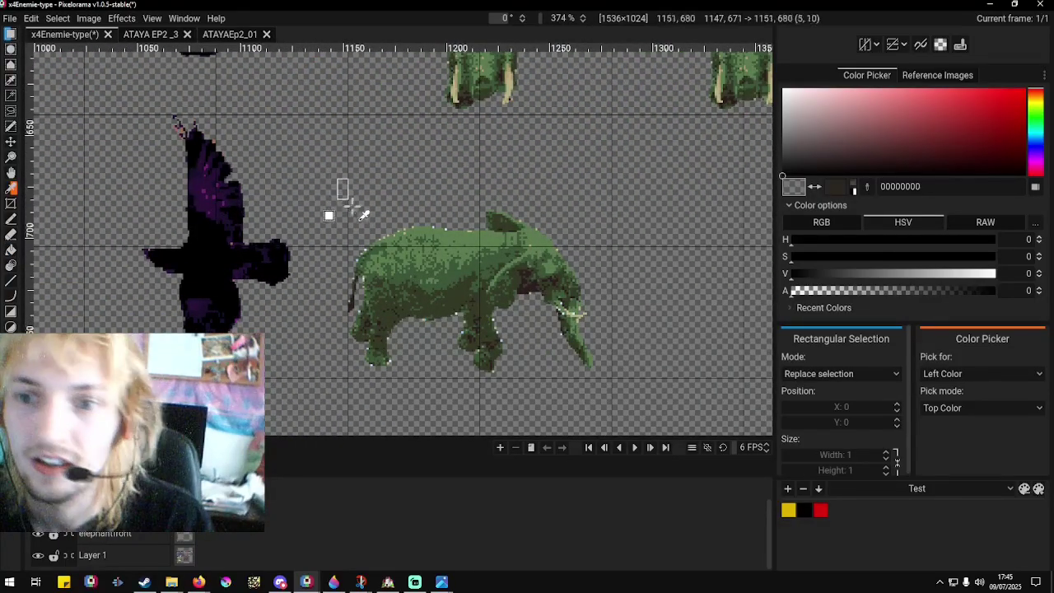
{"action": "left_click_drag", "start_coordinate": [335, 176], "coordinate": [628, 399]}
Bucket-fill the stray white, pale blue and teal pixels along the elephant's outline with transparency.
{"action": "scroll", "coordinate": [495, 325], "scroll_direction": "up", "scroll_amount": 3}
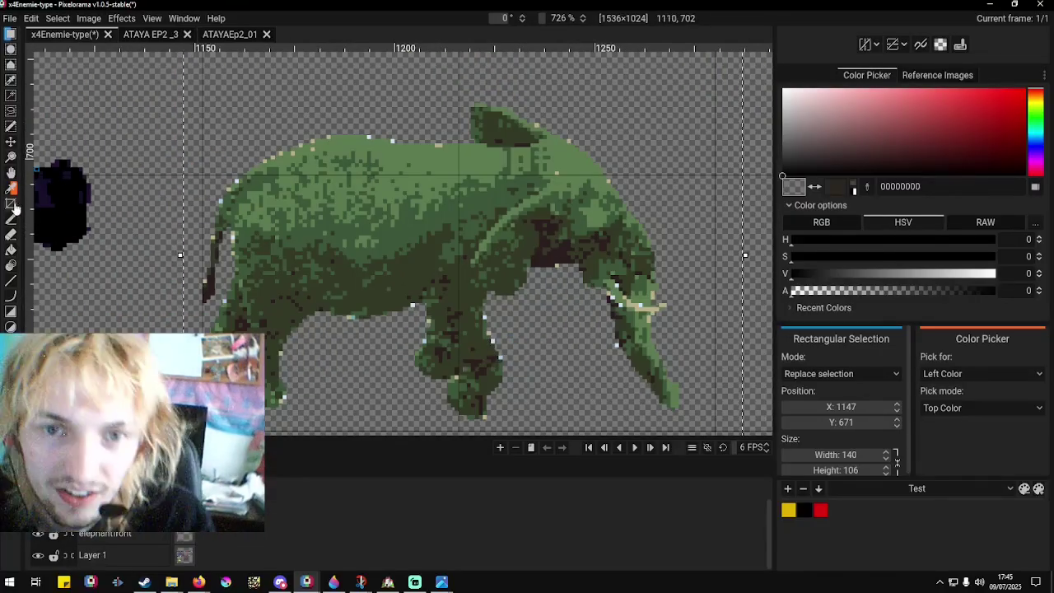
{"action": "left_click", "coordinate": [11, 251]}
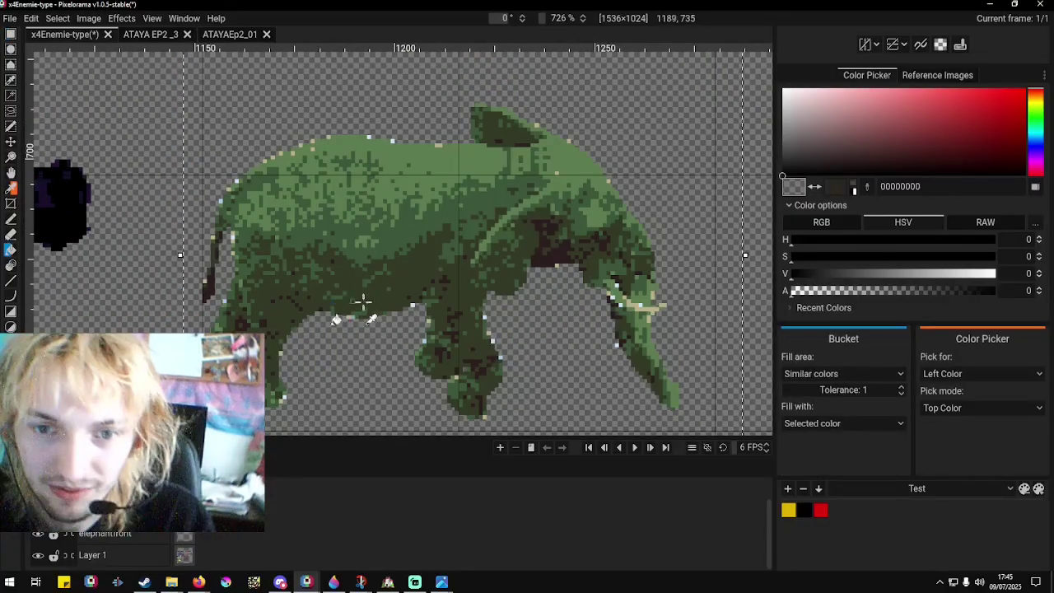
{"action": "scroll", "coordinate": [527, 346], "scroll_direction": "up", "scroll_amount": 5}
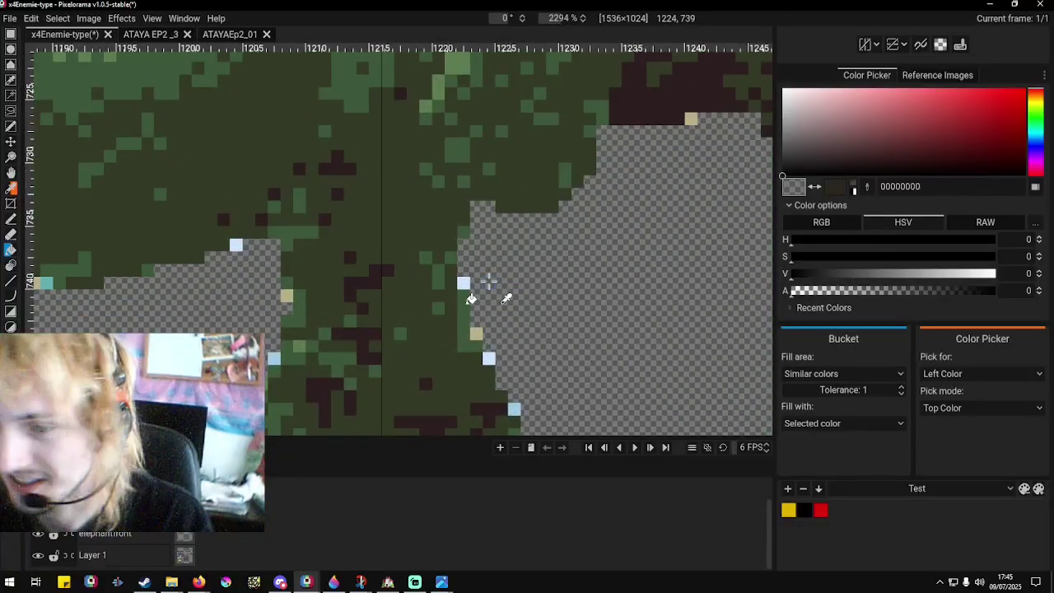
{"action": "scroll", "coordinate": [462, 282], "scroll_direction": "down", "scroll_amount": 5}
{"action": "scroll", "coordinate": [515, 289], "scroll_direction": "up", "scroll_amount": 4}
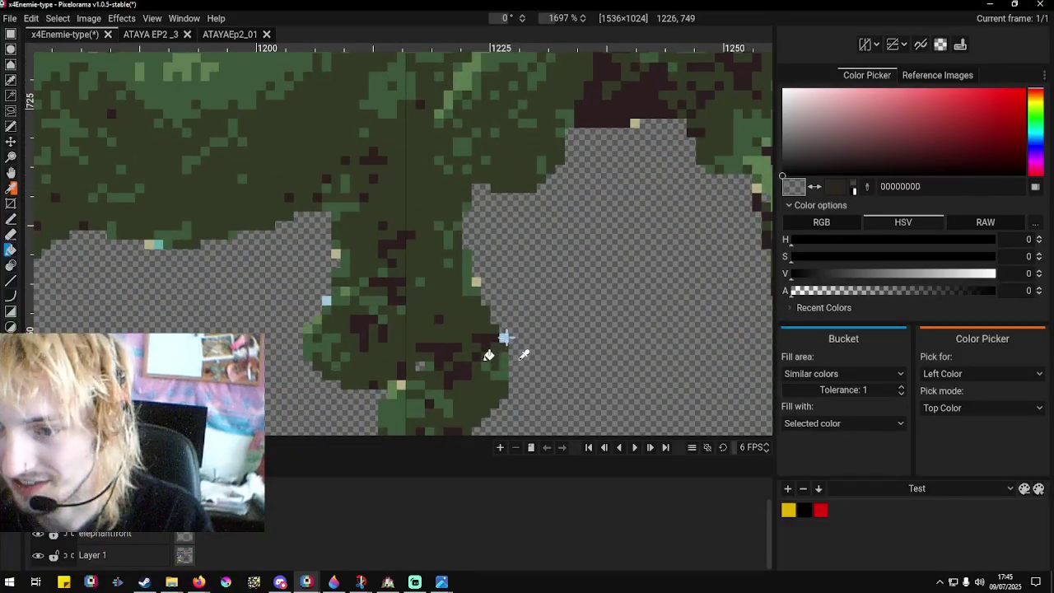
{"action": "scroll", "coordinate": [510, 340], "scroll_direction": "down", "scroll_amount": 3}
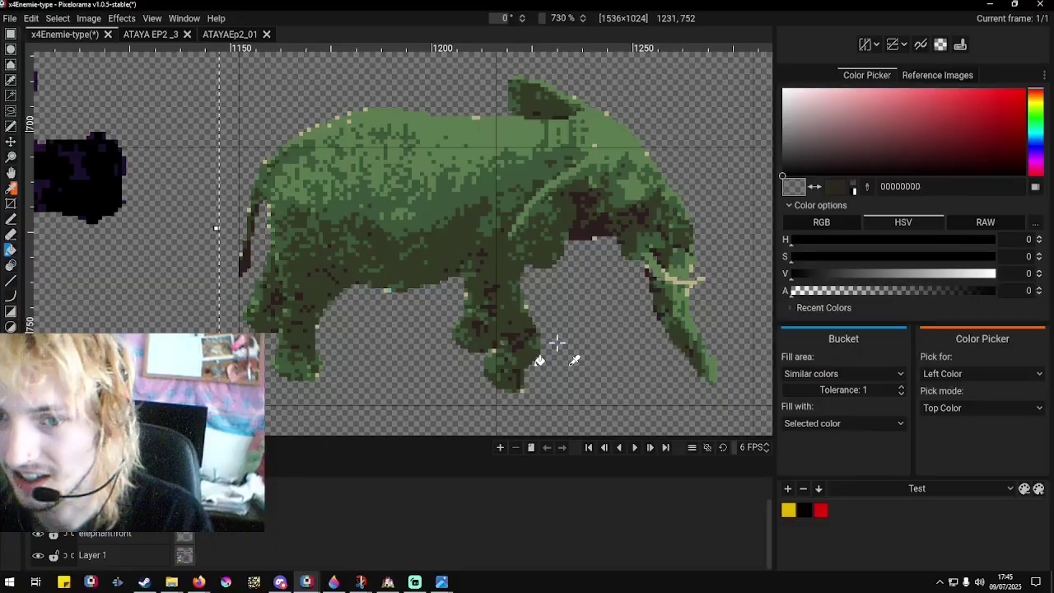
{"action": "scroll", "coordinate": [313, 305], "scroll_direction": "up", "scroll_amount": 6}
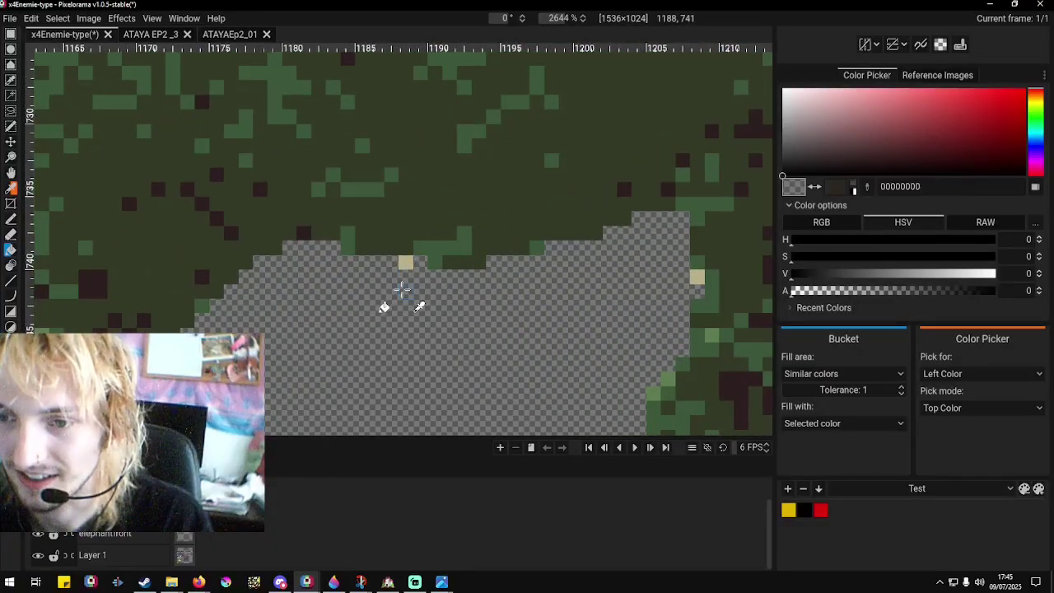
Try to fill the beige edge pixels with transparency while the whole elephant is selected, then undo the fill.
{"action": "scroll", "coordinate": [365, 320], "scroll_direction": "down", "scroll_amount": 7}
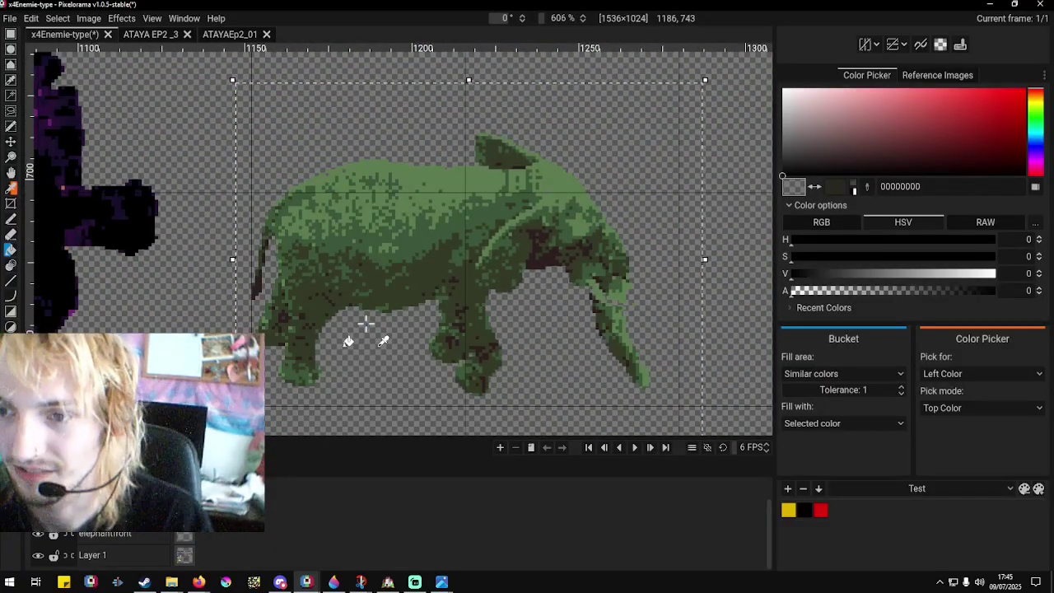
{"action": "scroll", "coordinate": [366, 323], "scroll_direction": "up", "scroll_amount": 6}
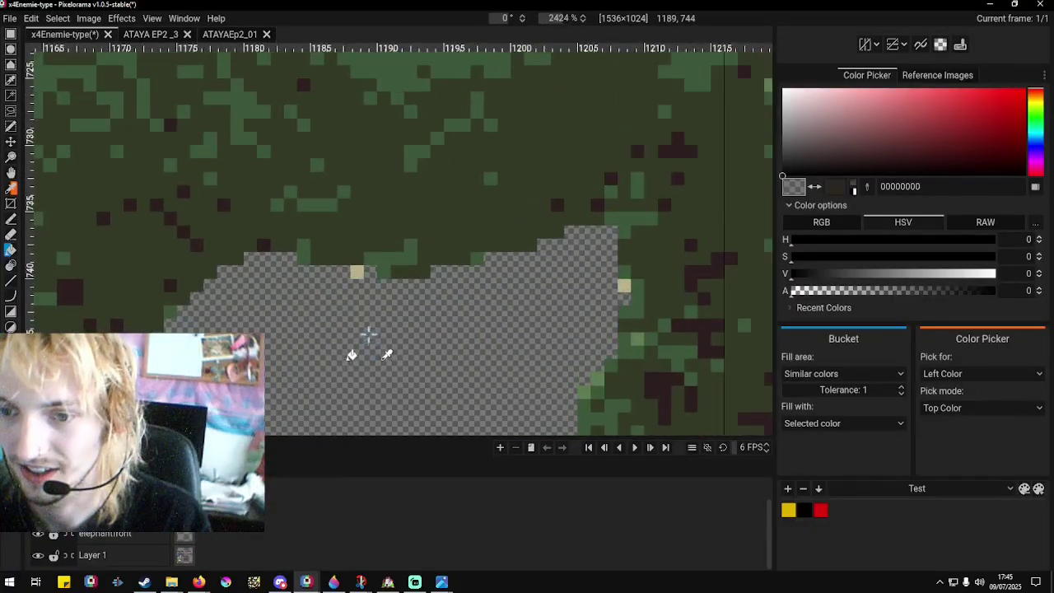
{"action": "scroll", "coordinate": [368, 333], "scroll_direction": "down", "scroll_amount": 6}
{"action": "scroll", "coordinate": [583, 304], "scroll_direction": "up", "scroll_amount": 3}
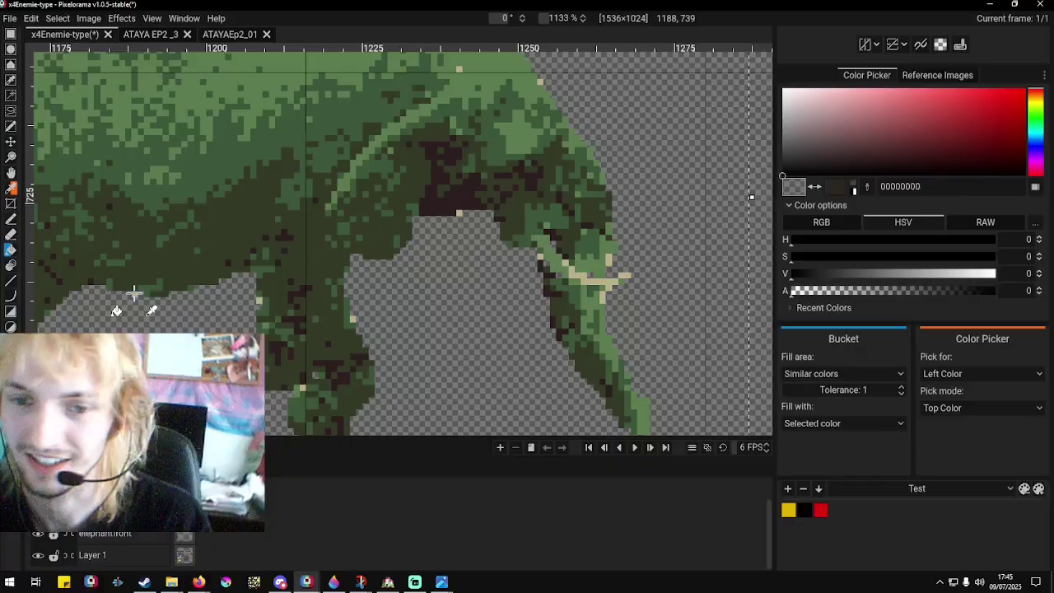
{"action": "key", "text": "ctrl+z"}
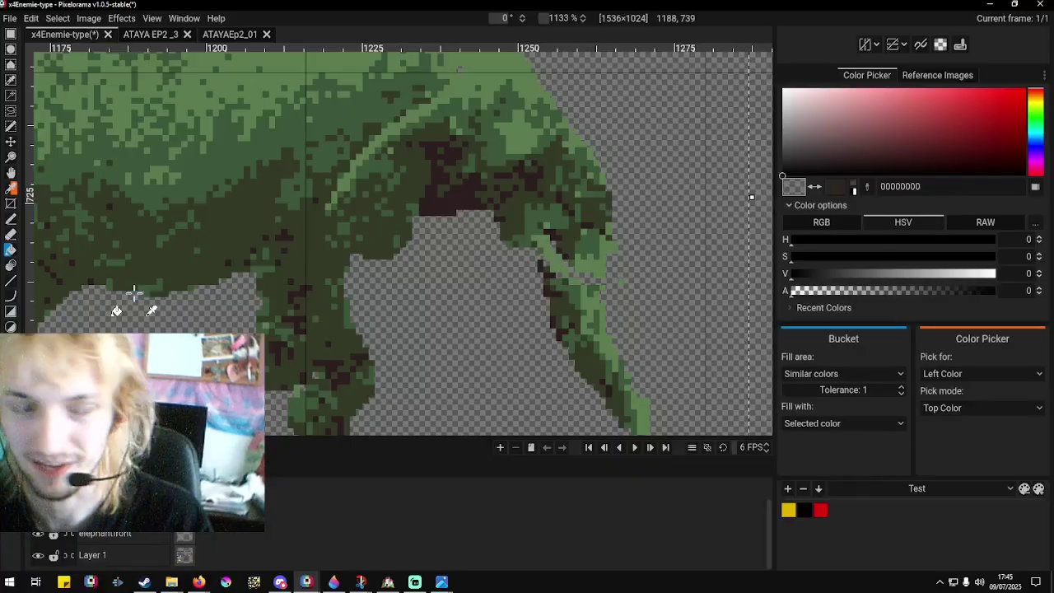
{"action": "key", "text": "ctrl+y"}
{"action": "scroll", "coordinate": [131, 298], "scroll_direction": "down", "scroll_amount": 3}
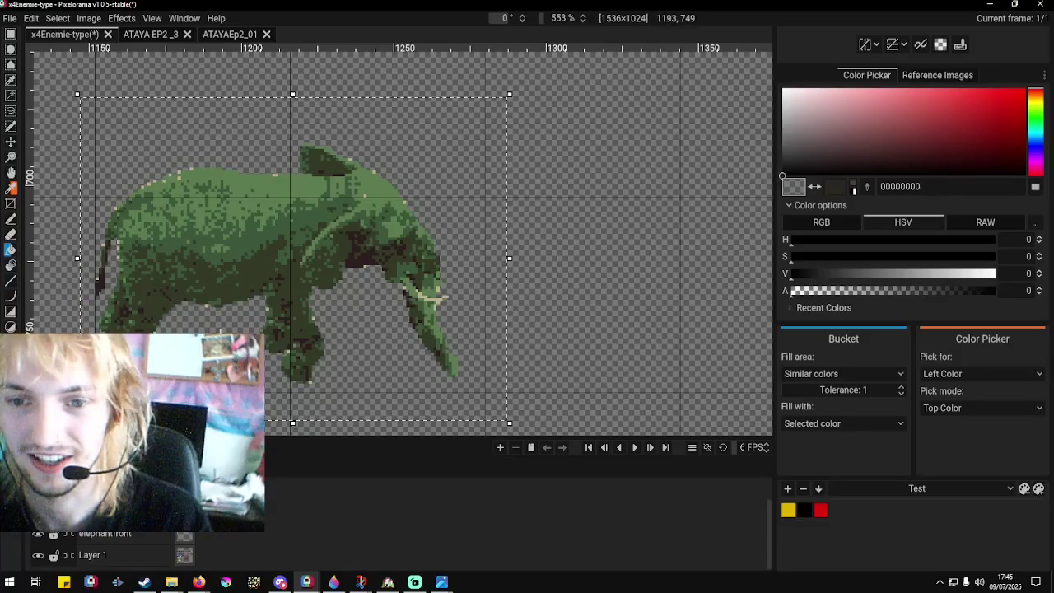
{"action": "scroll", "coordinate": [201, 272], "scroll_direction": "up", "scroll_amount": 4}
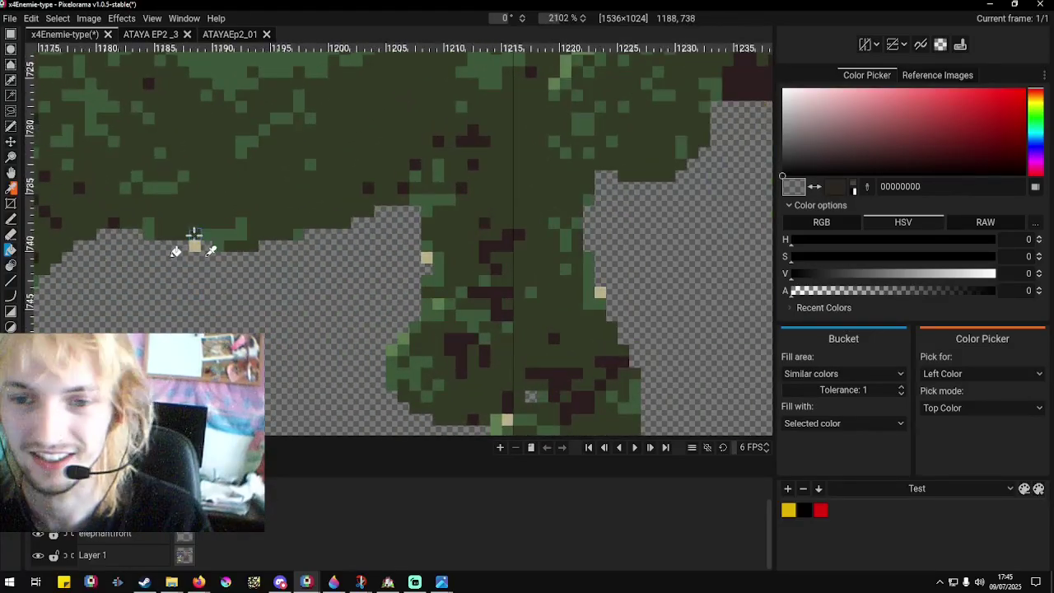
{"action": "scroll", "coordinate": [196, 247], "scroll_direction": "down", "scroll_amount": 4}
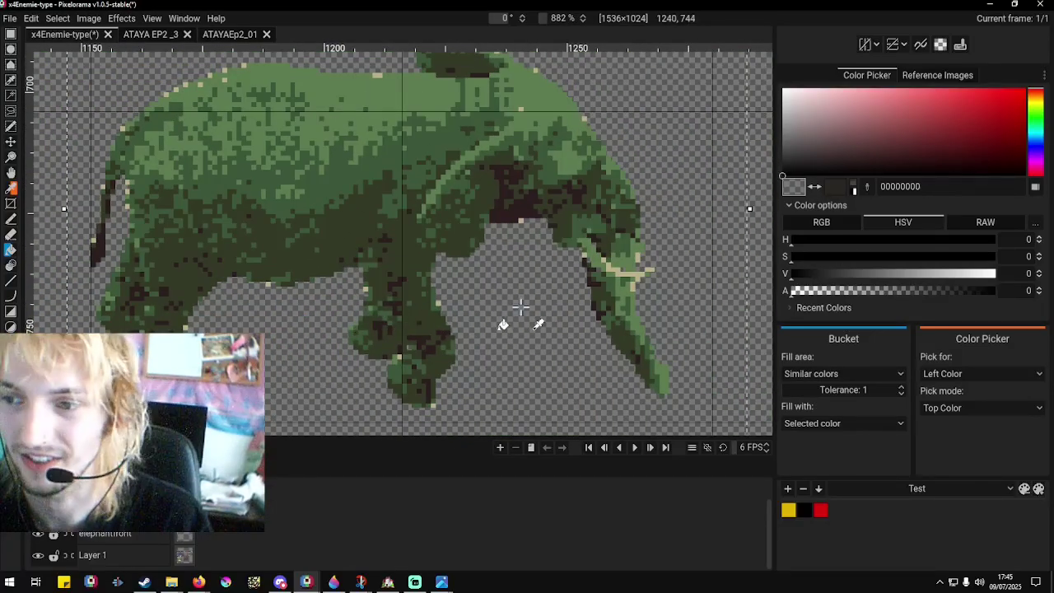
{"action": "scroll", "coordinate": [518, 306], "scroll_direction": "down", "scroll_amount": 1}
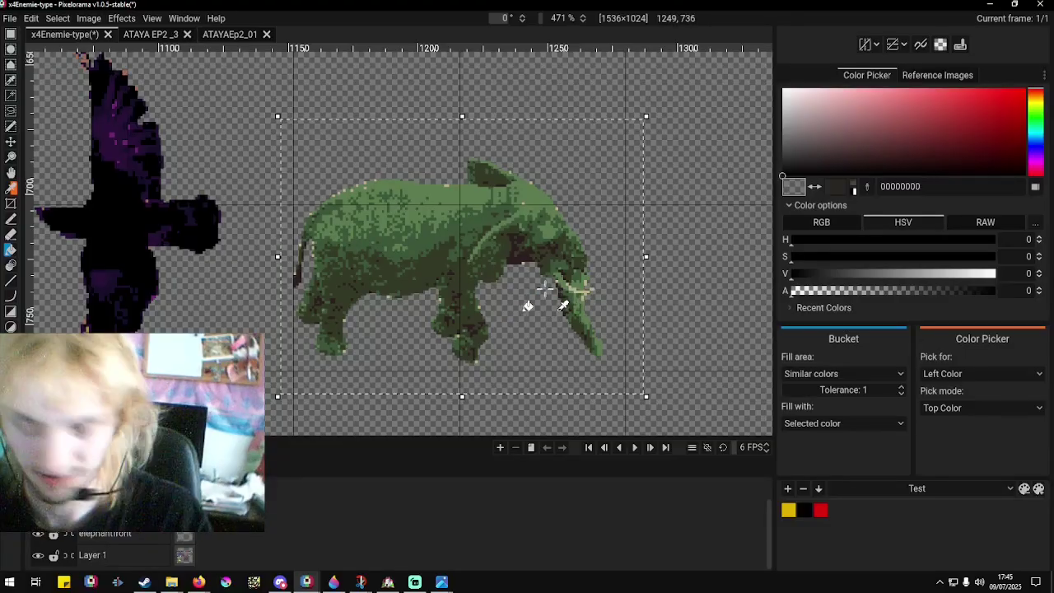
Replace the selection with a 111 × 80 px rectangle at X 1142, Y 681, leaving out the tusk and trunk.
{"action": "key", "text": "ctrl+shift+a"}
{"action": "left_click", "coordinate": [10, 35]}
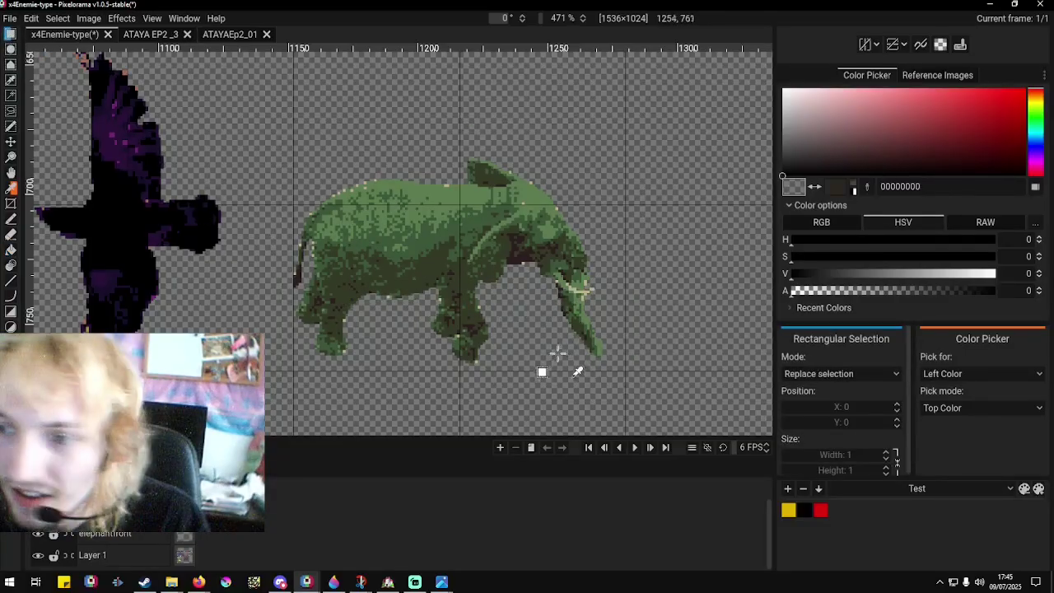
{"action": "left_click_drag", "start_coordinate": [558, 354], "coordinate": [266, 144]}
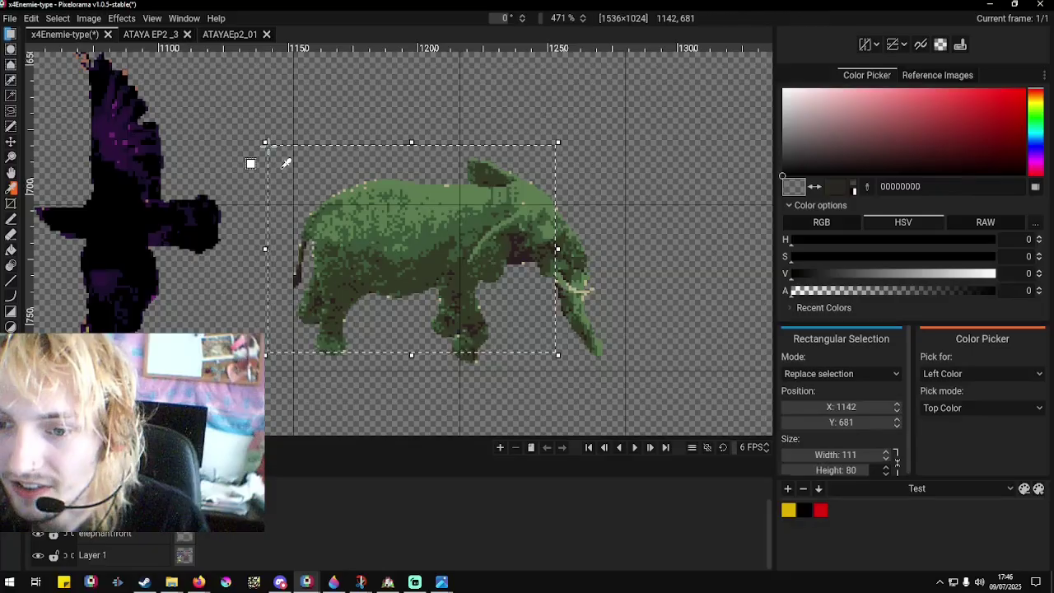
Bucket-fill the beige stray pixels around the selected elephant body with transparency.
{"action": "scroll", "coordinate": [375, 284], "scroll_direction": "up", "scroll_amount": 5}
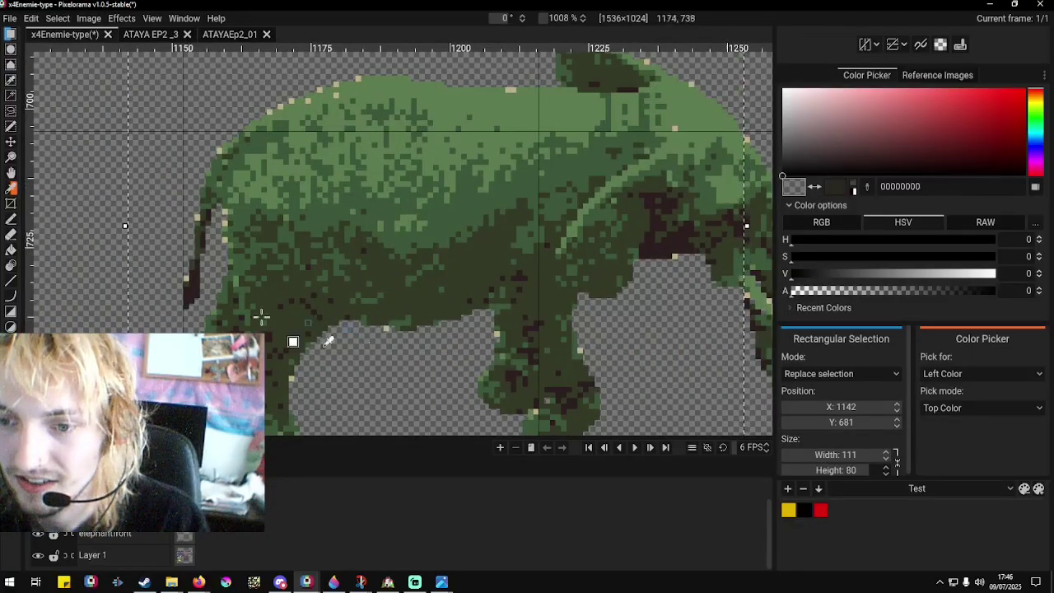
{"action": "key", "text": "b"}
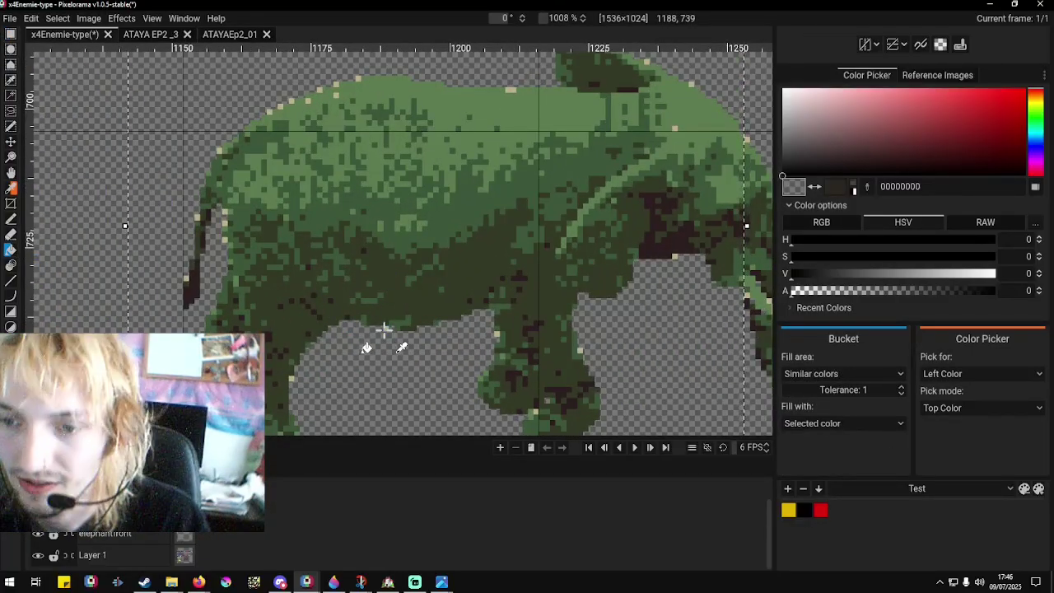
{"action": "scroll", "coordinate": [384, 333], "scroll_direction": "down", "scroll_amount": 5}
{"action": "scroll", "coordinate": [376, 366], "scroll_direction": "down", "scroll_amount": 2}
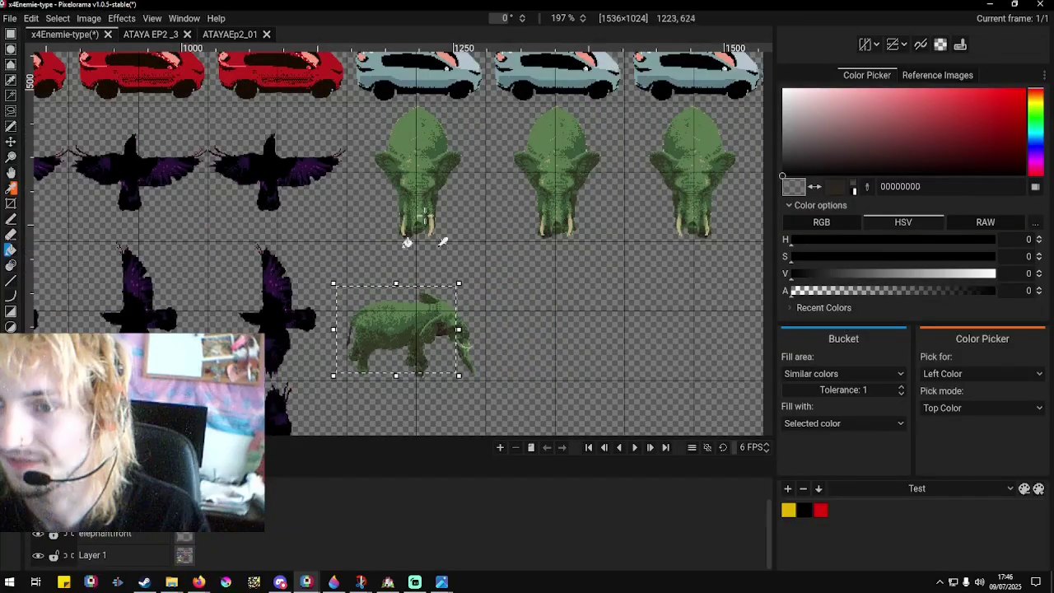
Examine the front-view elephant sprites and the side-view elephant for remaining stray pixels.
{"action": "scroll", "coordinate": [408, 242], "scroll_direction": "up", "scroll_amount": 3}
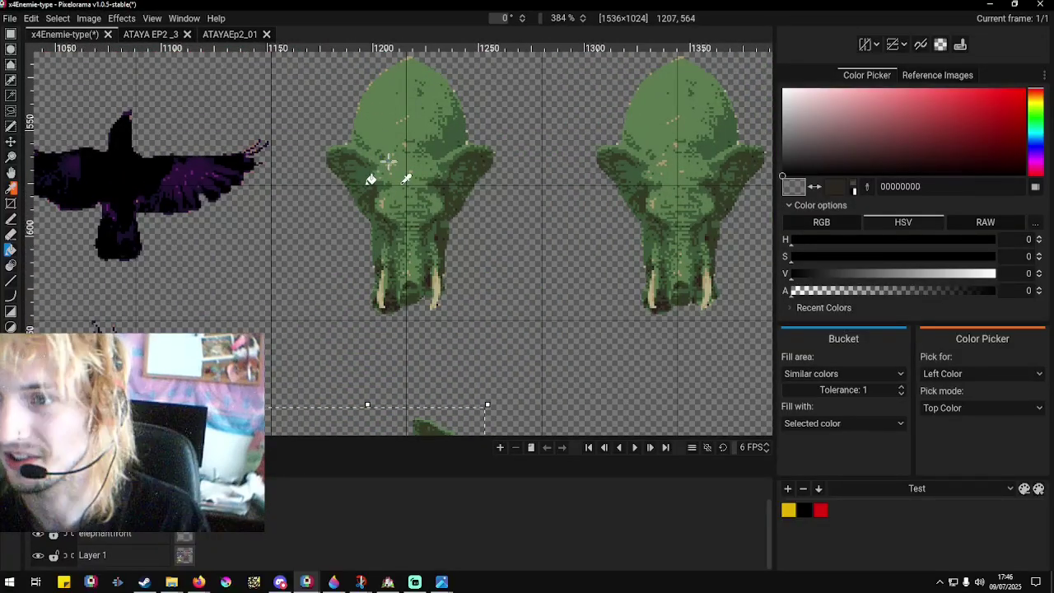
{"action": "scroll", "coordinate": [378, 192], "scroll_direction": "down", "scroll_amount": 3}
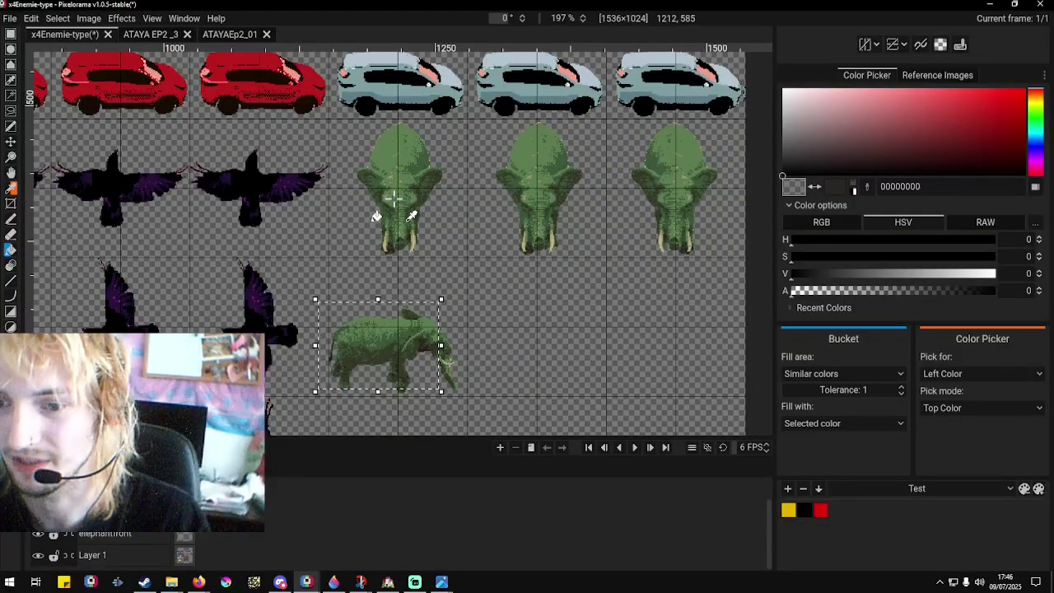
{"action": "scroll", "coordinate": [388, 344], "scroll_direction": "up", "scroll_amount": 5}
{"action": "scroll", "coordinate": [391, 266], "scroll_direction": "down", "scroll_amount": 6}
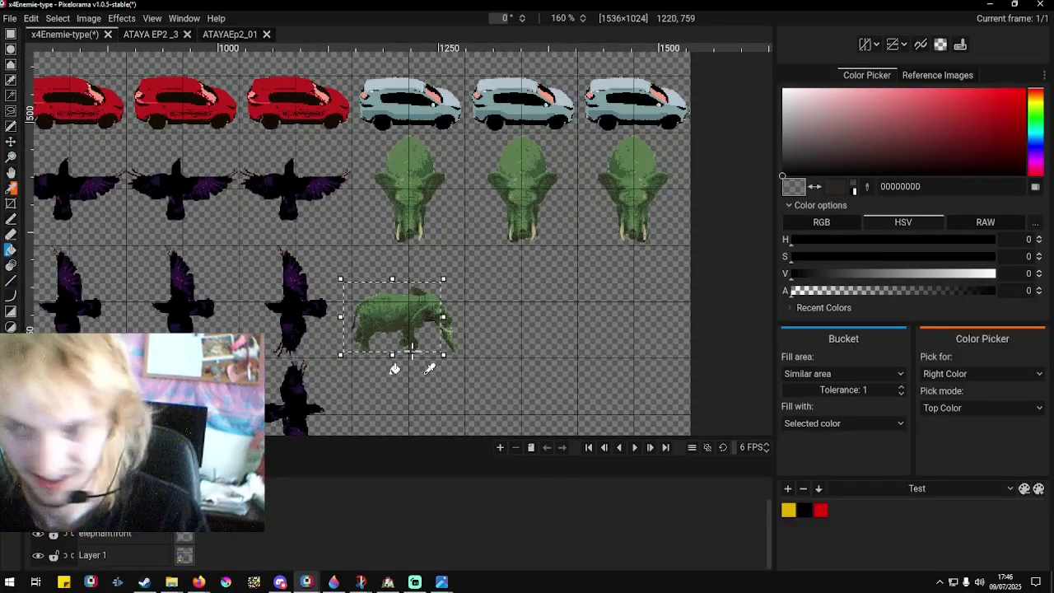
{"action": "scroll", "coordinate": [377, 327], "scroll_direction": "up", "scroll_amount": 4}
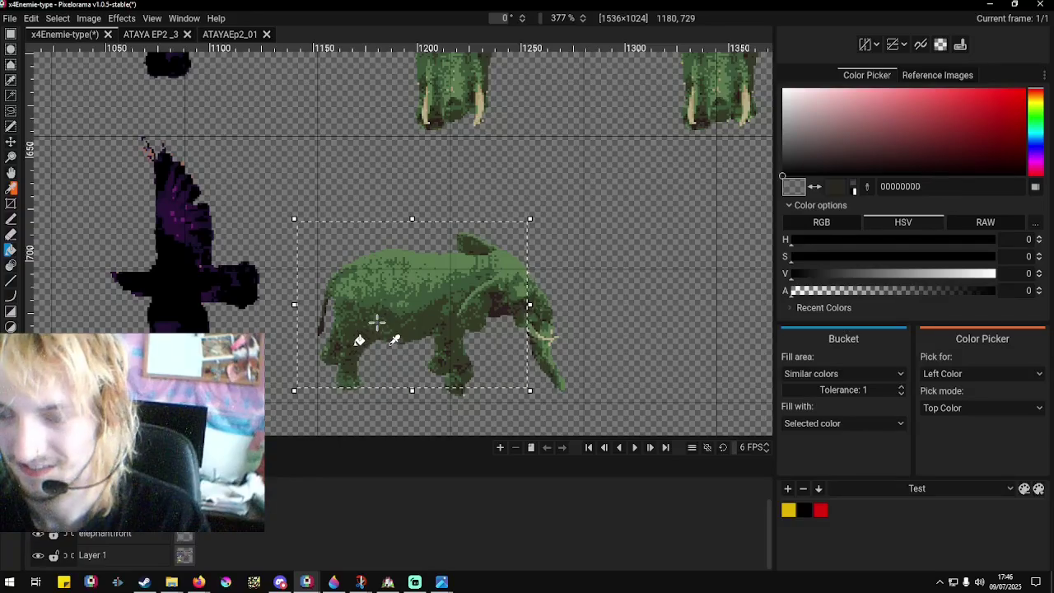
{"action": "scroll", "coordinate": [486, 311], "scroll_direction": "up", "scroll_amount": 2}
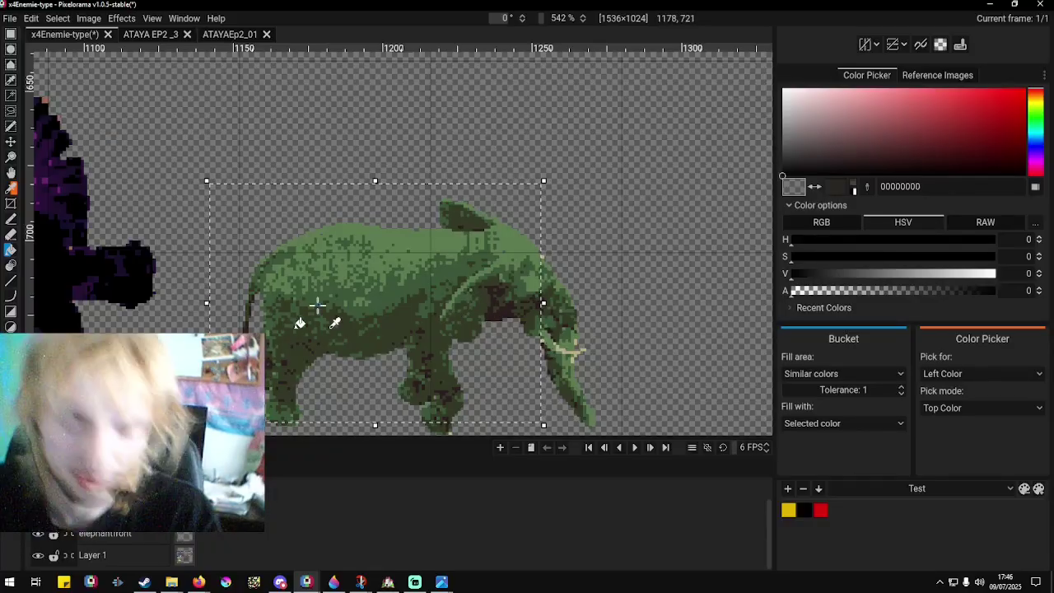
{"action": "scroll", "coordinate": [428, 301], "scroll_direction": "down", "scroll_amount": 3}
{"action": "scroll", "coordinate": [433, 290], "scroll_direction": "down", "scroll_amount": 2}
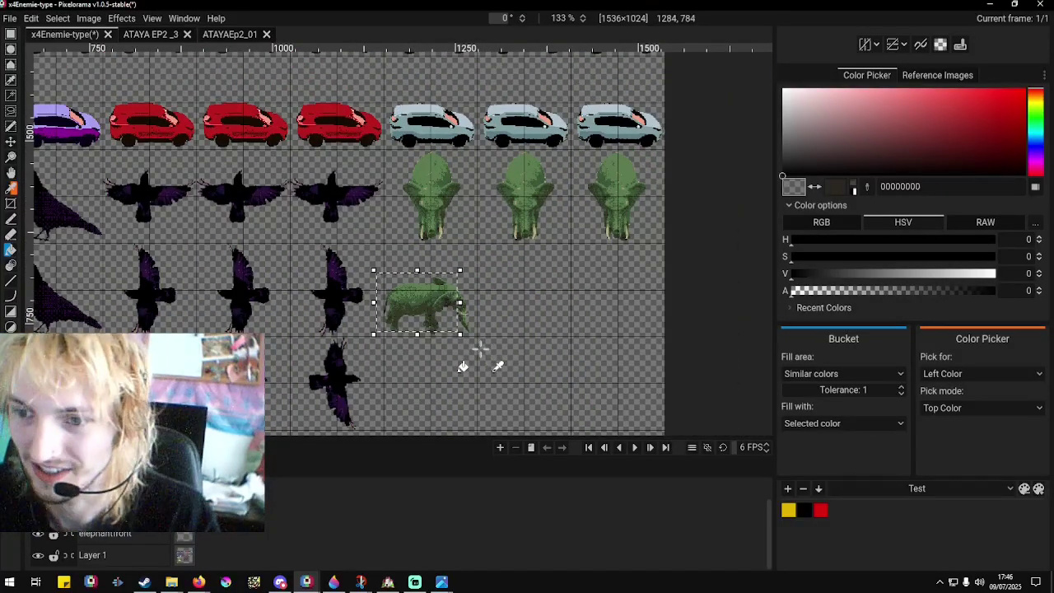
{"action": "scroll", "coordinate": [480, 349], "scroll_direction": "up", "scroll_amount": 4}
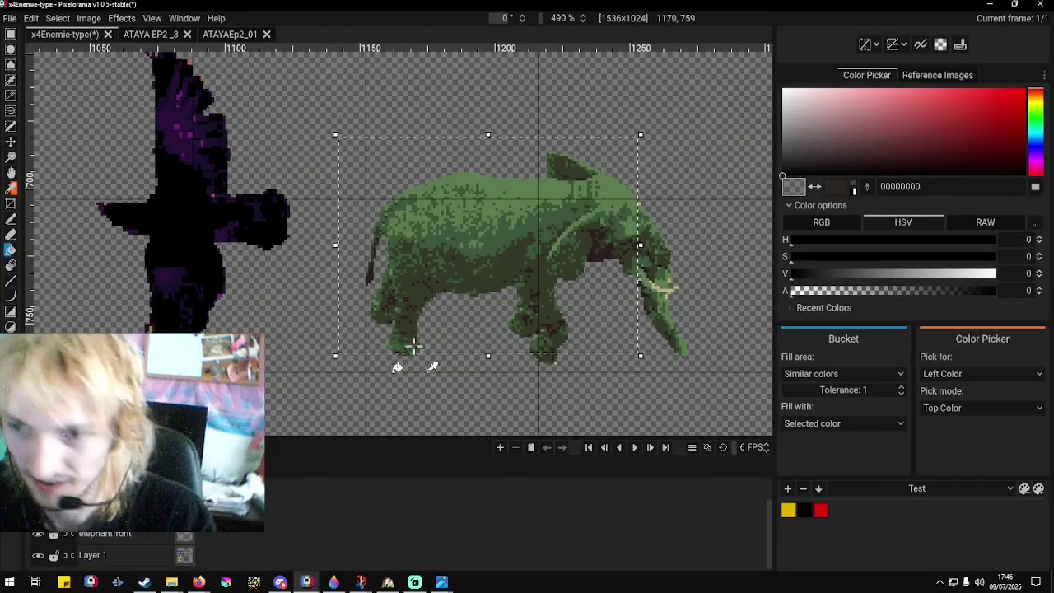
Clear the selection around the side-view elephant's body.
{"action": "key", "text": "ctrl"}
{"action": "scroll", "coordinate": [383, 263], "scroll_direction": "down", "scroll_amount": 2}
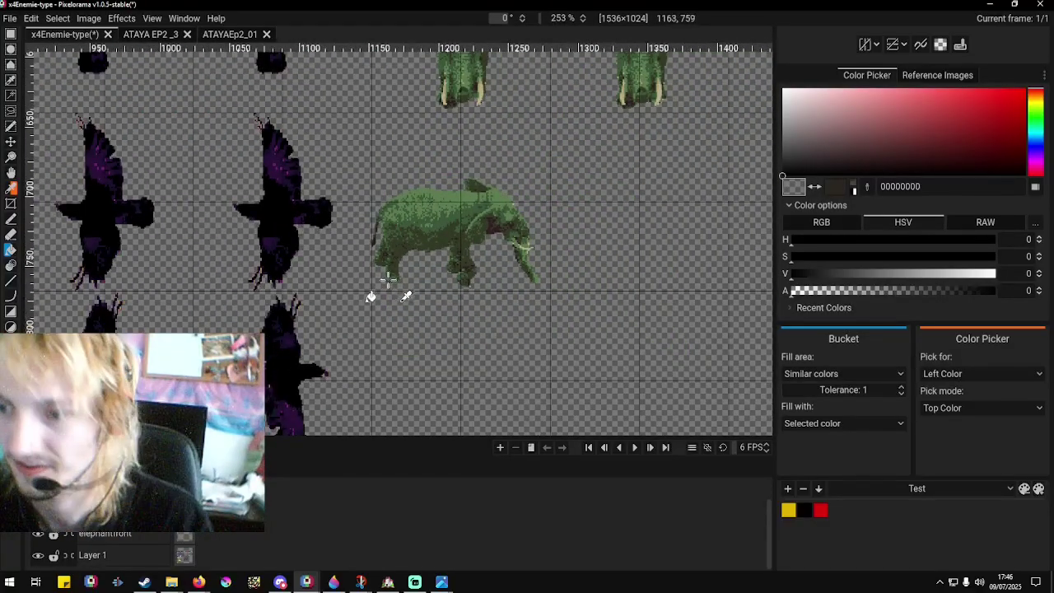
{"action": "scroll", "coordinate": [384, 280], "scroll_direction": "up", "scroll_amount": 1}
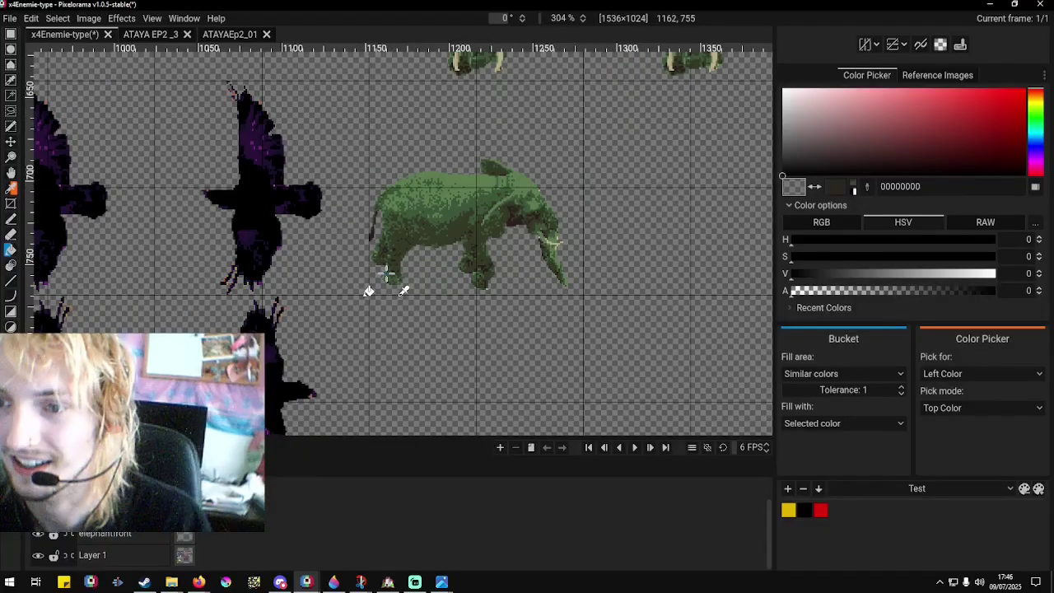
Select a 128 × 104 px rectangle around the side-view elephant, shift it to X 1155, Y 667, and clear the selection.
{"action": "left_click", "coordinate": [11, 34]}
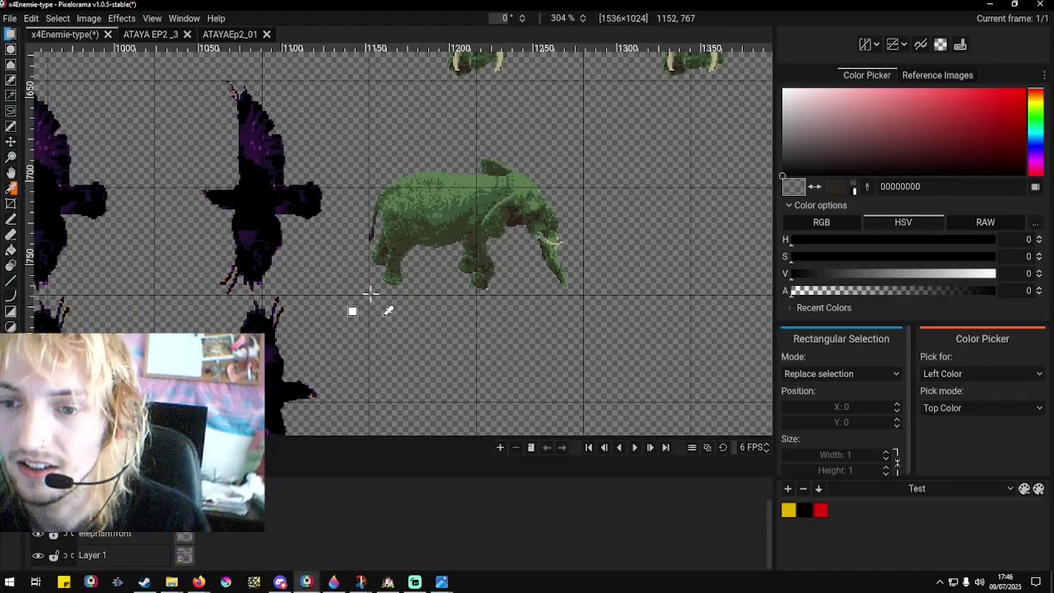
{"action": "left_click_drag", "start_coordinate": [370, 293], "coordinate": [585, 121]}
{"action": "left_click_drag", "start_coordinate": [506, 195], "coordinate": [510, 197]}
{"action": "key", "text": "Return"}
{"action": "scroll", "coordinate": [470, 221], "scroll_direction": "up", "scroll_amount": 4}
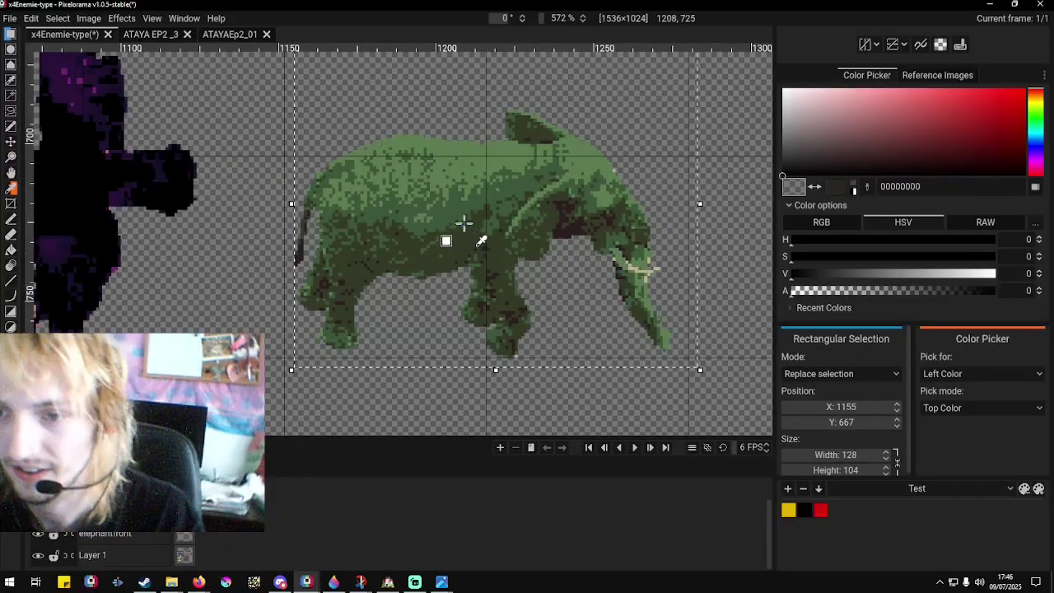
{"action": "left_click", "coordinate": [466, 239]}
{"action": "scroll", "coordinate": [486, 264], "scroll_direction": "down", "scroll_amount": 5}
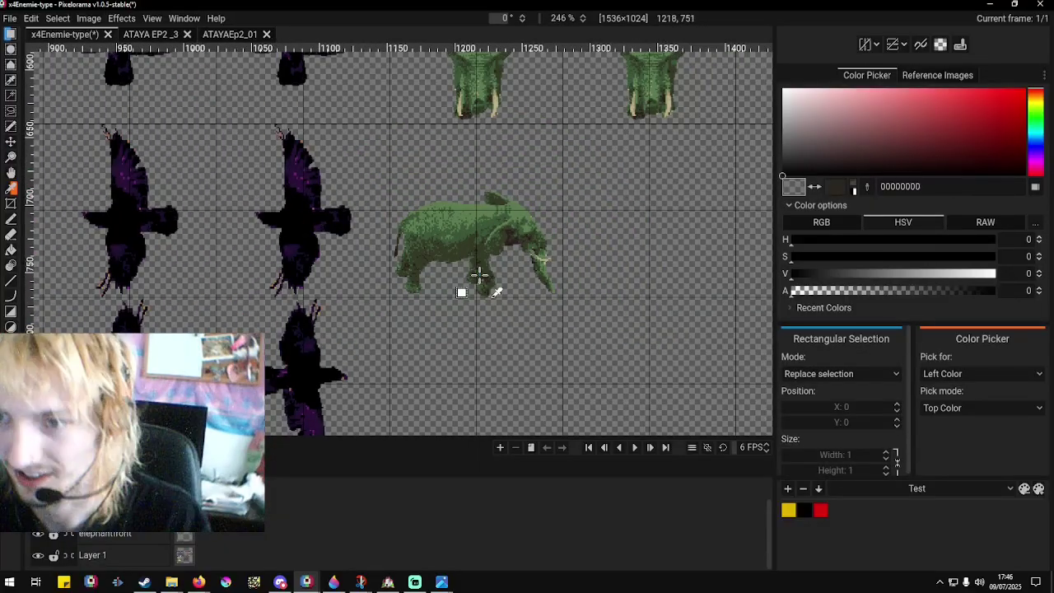
{"action": "scroll", "coordinate": [498, 274], "scroll_direction": "up", "scroll_amount": 3}
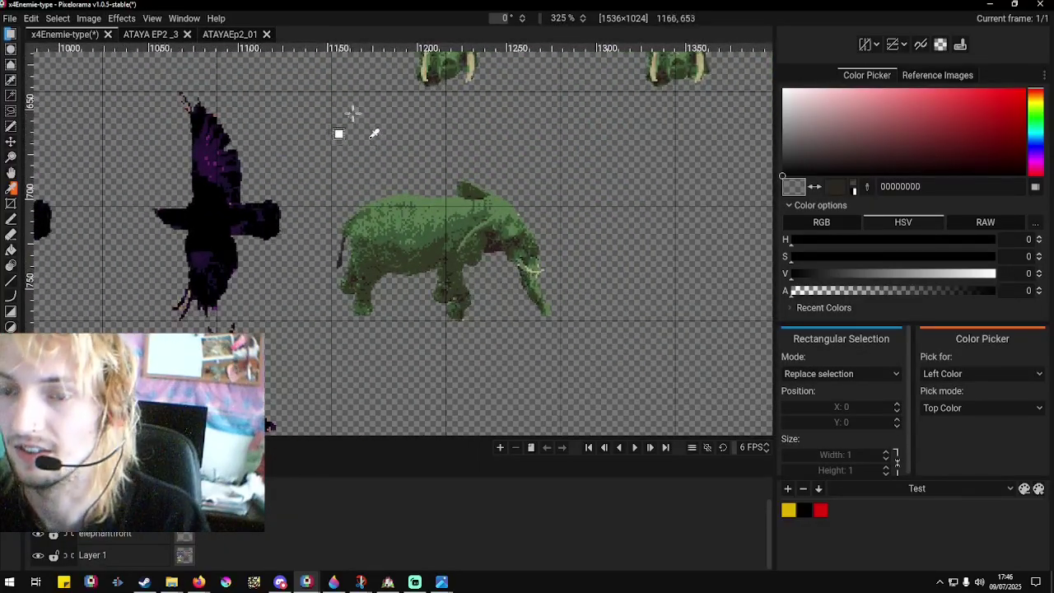
Cut the side-view elephant's 128 × 128 px cell at X 1152, Y 640 and paste it at X 1280, Y 640.
{"action": "left_click_drag", "start_coordinate": [332, 92], "coordinate": [561, 321]}
{"action": "scroll", "coordinate": [571, 259], "scroll_direction": "up", "scroll_amount": 2}
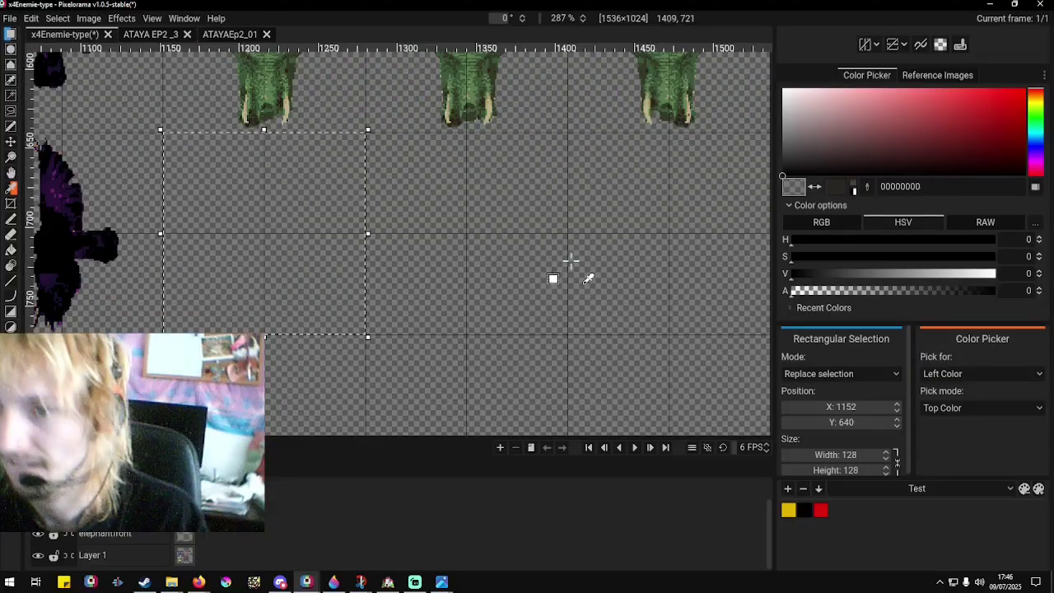
{"action": "key", "text": "ctrl+v"}
{"action": "key", "text": "Right"}
{"action": "key", "text": "Right"}
{"action": "key", "text": "Right"}
{"action": "key", "text": "Right"}
{"action": "key", "text": "Right"}
{"action": "key", "text": "Right"}
{"action": "key", "text": "Right"}
{"action": "key", "text": "Right"}
{"action": "key", "text": "Right"}
{"action": "key", "text": "Right"}
{"action": "key", "text": "Right"}
{"action": "key", "text": "Right"}
{"action": "key", "text": "Right"}
{"action": "key", "text": "Right"}
{"action": "key", "text": "Right"}
{"action": "key", "text": "Right"}
{"action": "key", "text": "Right"}
{"action": "key", "text": "Right"}
{"action": "key", "text": "Right"}
{"action": "key", "text": "Right"}
{"action": "key", "text": "Right"}
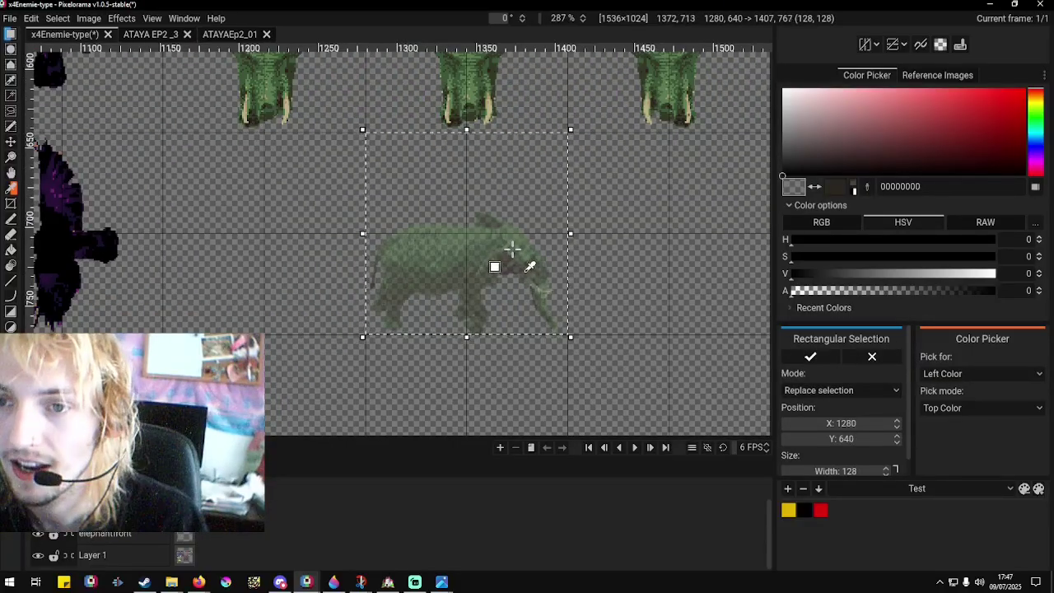
{"action": "key", "text": "Return"}
{"action": "scroll", "coordinate": [461, 257], "scroll_direction": "up", "scroll_amount": 2}
{"action": "scroll", "coordinate": [478, 261], "scroll_direction": "up", "scroll_amount": 2}
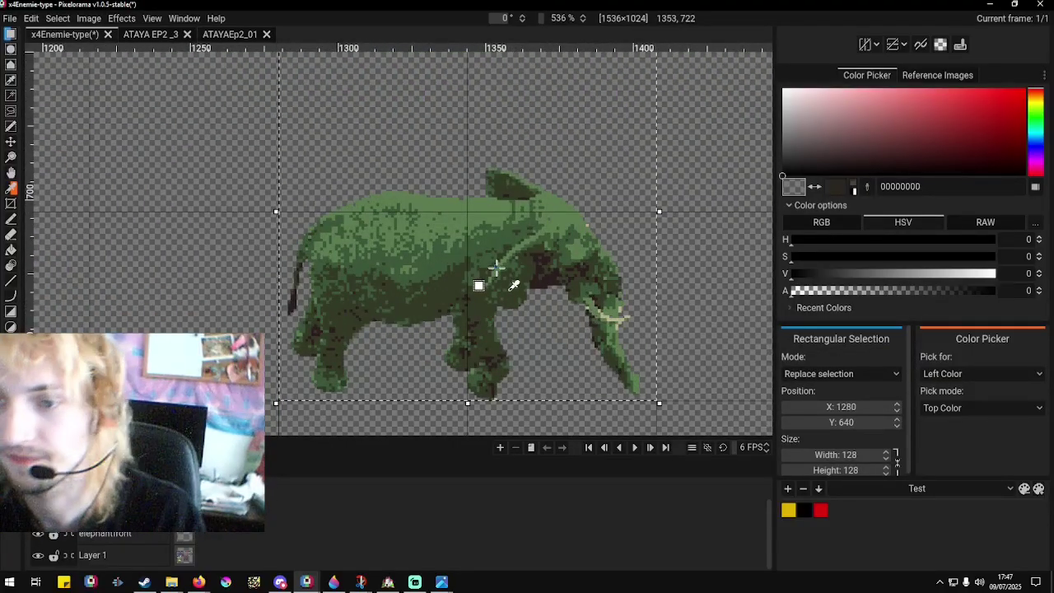
{"action": "left_click", "coordinate": [498, 266]}
Trim the bottom and forward edges of the elephant's foremost foot and lower leg with 1 px transparent Pencil strokes.
{"action": "scroll", "coordinate": [508, 277], "scroll_direction": "up", "scroll_amount": 2}
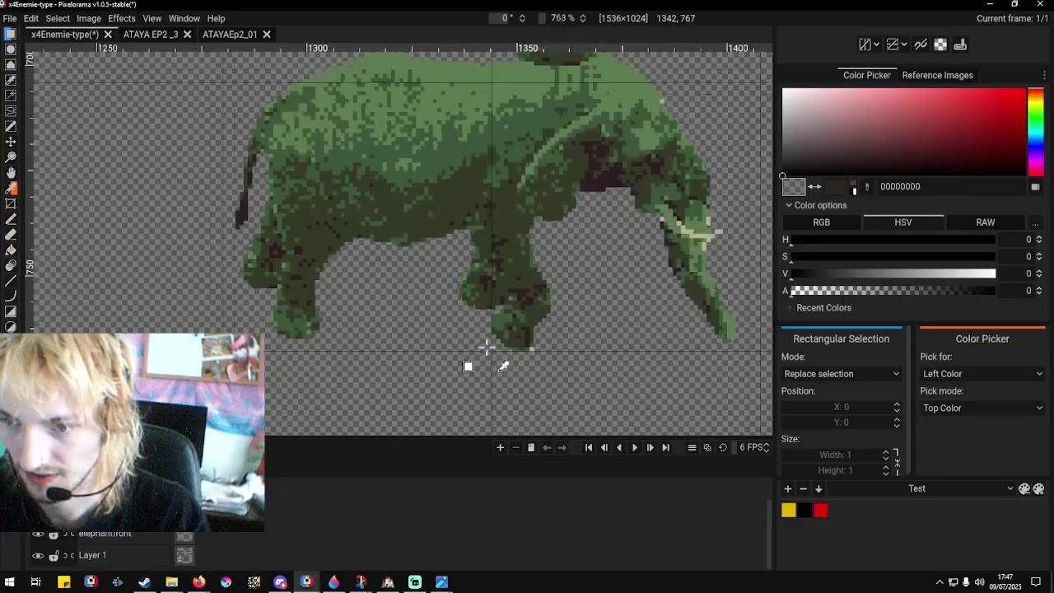
{"action": "scroll", "coordinate": [489, 343], "scroll_direction": "up", "scroll_amount": 2}
{"action": "left_click", "coordinate": [527, 316]}
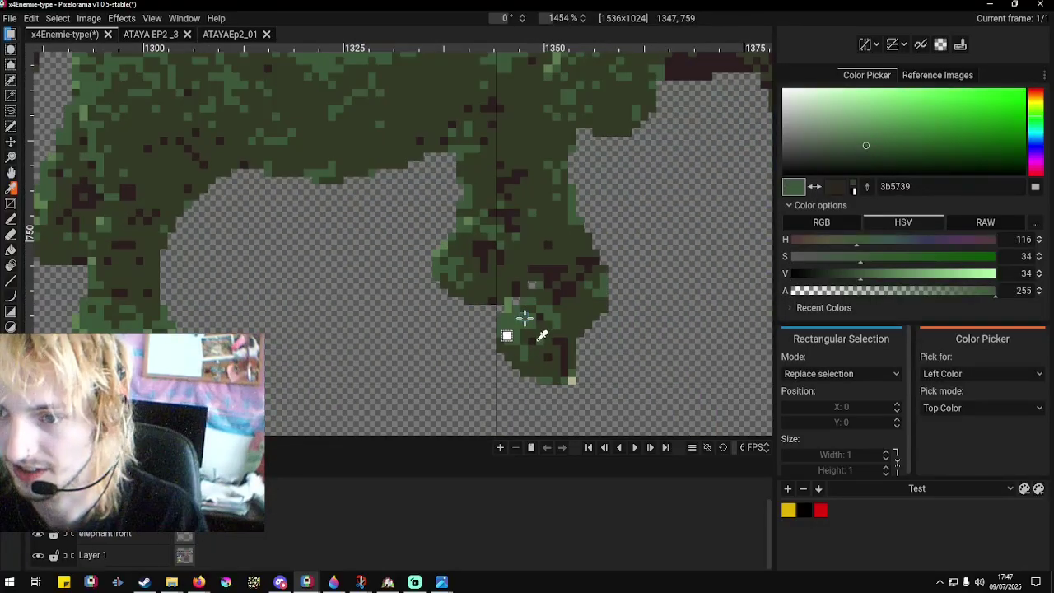
{"action": "left_click", "coordinate": [12, 219]}
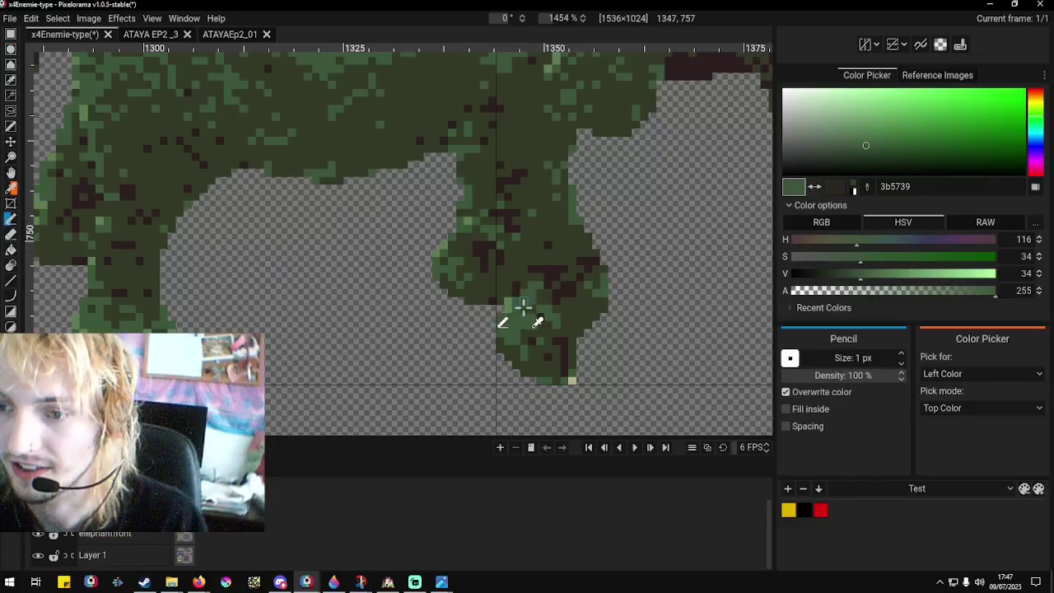
{"action": "right_click", "coordinate": [519, 378]}
{"action": "mouse_move", "coordinate": [519, 378]}
{"action": "left_mouse_down"}
{"action": "mouse_move", "coordinate": [548, 370]}
{"action": "mouse_move", "coordinate": [549, 388]}
{"action": "mouse_move", "coordinate": [517, 371]}
{"action": "mouse_move", "coordinate": [552, 361]}
{"action": "mouse_move", "coordinate": [511, 364]}
{"action": "left_mouse_up"}
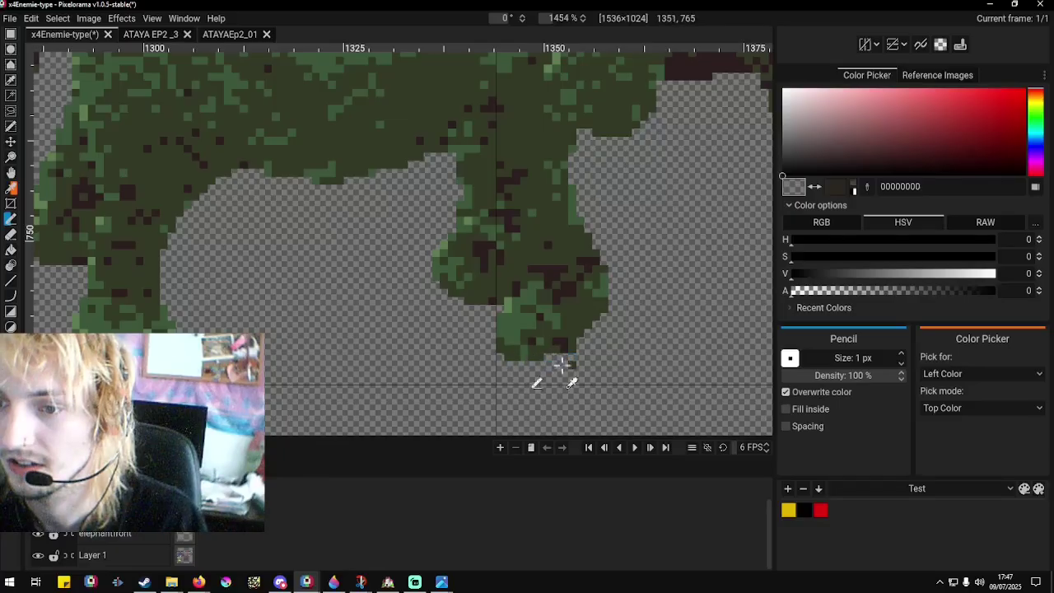
{"action": "mouse_move", "coordinate": [585, 347]}
{"action": "left_mouse_down"}
{"action": "mouse_move", "coordinate": [601, 258]}
{"action": "mouse_move", "coordinate": [606, 321]}
{"action": "mouse_move", "coordinate": [599, 252]}
{"action": "left_mouse_up"}
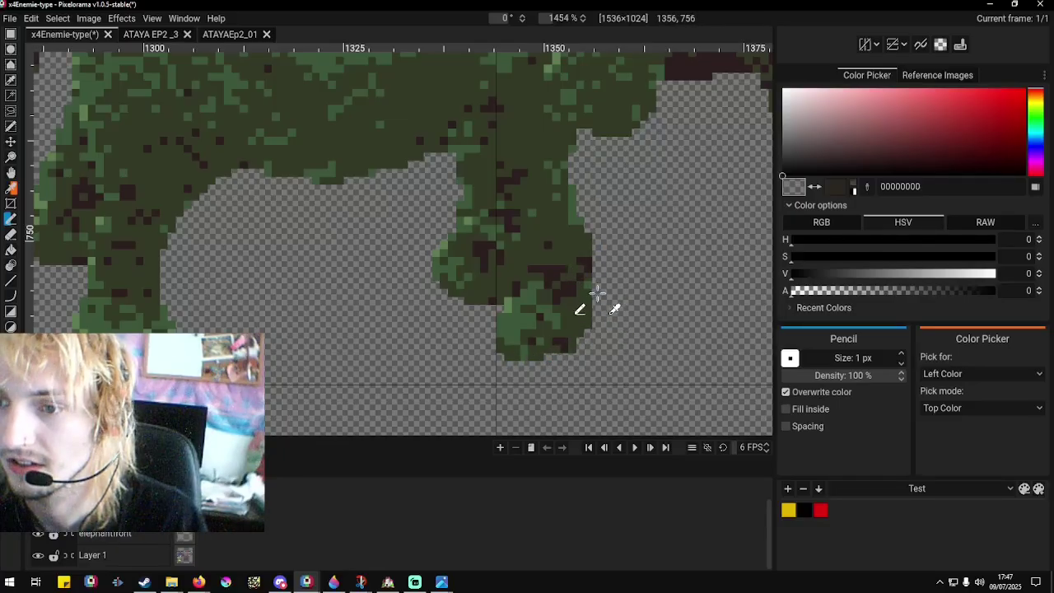
{"action": "mouse_move", "coordinate": [597, 293]}
{"action": "left_mouse_down"}
{"action": "mouse_move", "coordinate": [583, 236]}
{"action": "mouse_move", "coordinate": [599, 300]}
{"action": "mouse_move", "coordinate": [582, 261]}
{"action": "mouse_move", "coordinate": [589, 300]}
{"action": "mouse_move", "coordinate": [601, 314]}
{"action": "mouse_move", "coordinate": [580, 282]}
{"action": "mouse_move", "coordinate": [589, 316]}
{"action": "mouse_move", "coordinate": [583, 211]}
{"action": "left_mouse_up"}
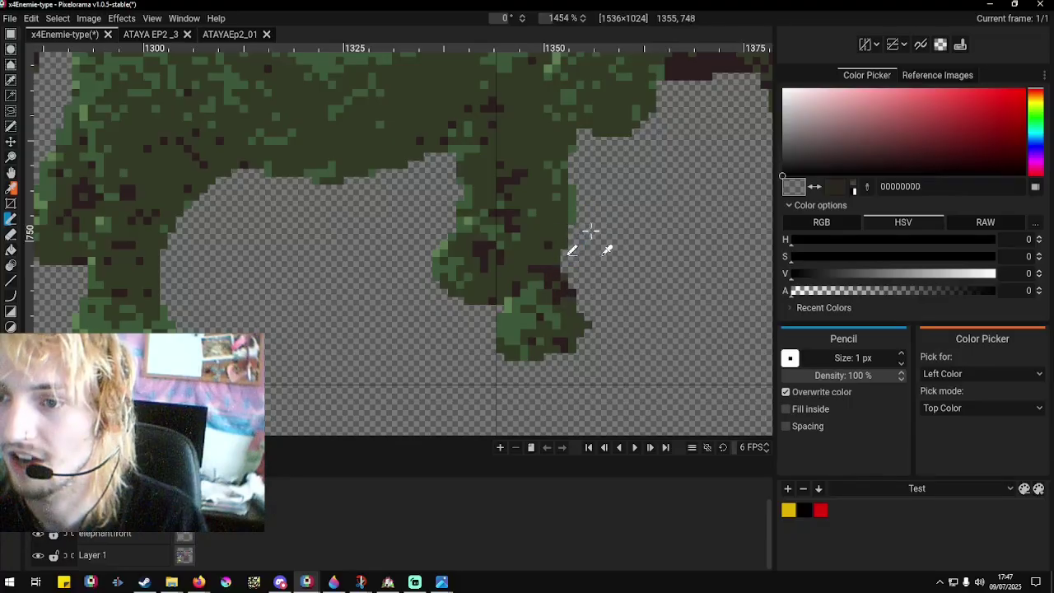
{"action": "scroll", "coordinate": [597, 275], "scroll_direction": "down", "scroll_amount": 6}
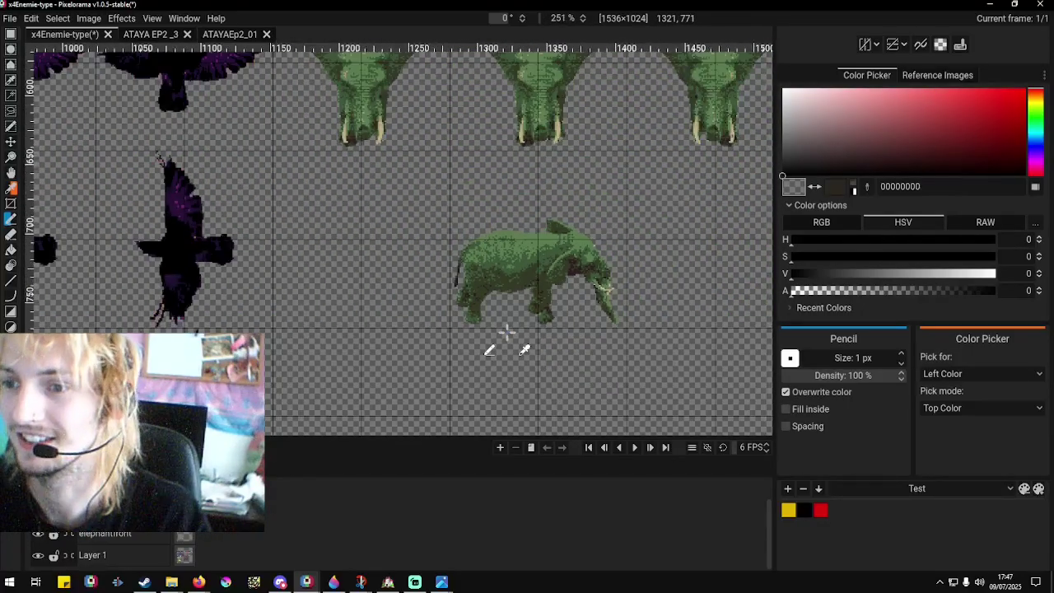
Touch up the foremost foot with sampled green 3b5739 and outline its back edge with dark 2c1f20 pixels.
{"action": "scroll", "coordinate": [503, 329], "scroll_direction": "up", "scroll_amount": 4}
{"action": "scroll", "coordinate": [547, 324], "scroll_direction": "up", "scroll_amount": 4}
{"action": "right_click", "coordinate": [534, 289]}
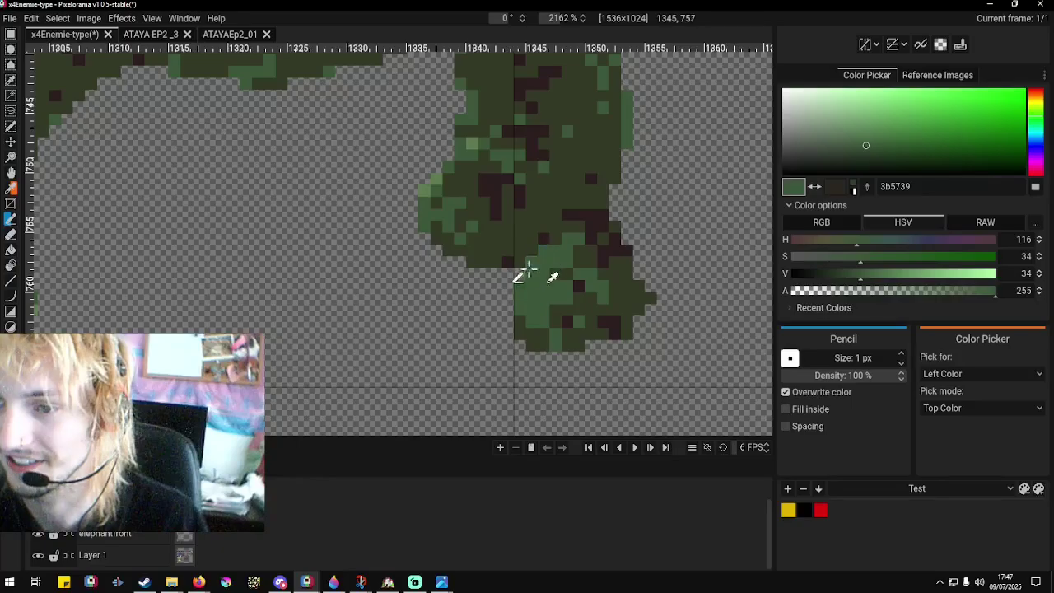
{"action": "scroll", "coordinate": [569, 324], "scroll_direction": "down", "scroll_amount": 6}
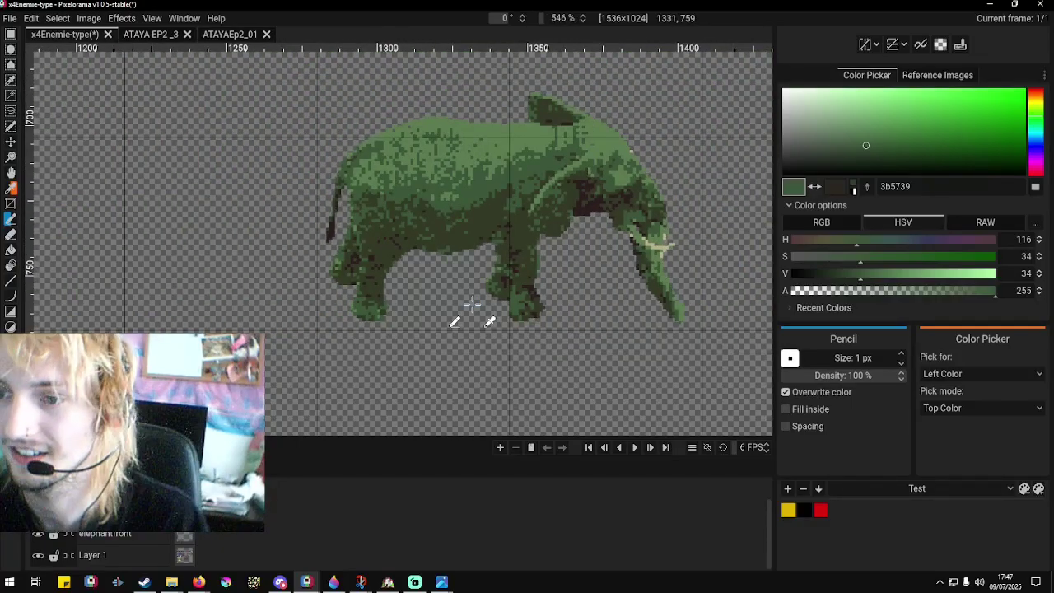
{"action": "scroll", "coordinate": [486, 304], "scroll_direction": "up", "scroll_amount": 3}
{"action": "scroll", "coordinate": [489, 302], "scroll_direction": "up", "scroll_amount": 2}
{"action": "right_click", "coordinate": [587, 262]}
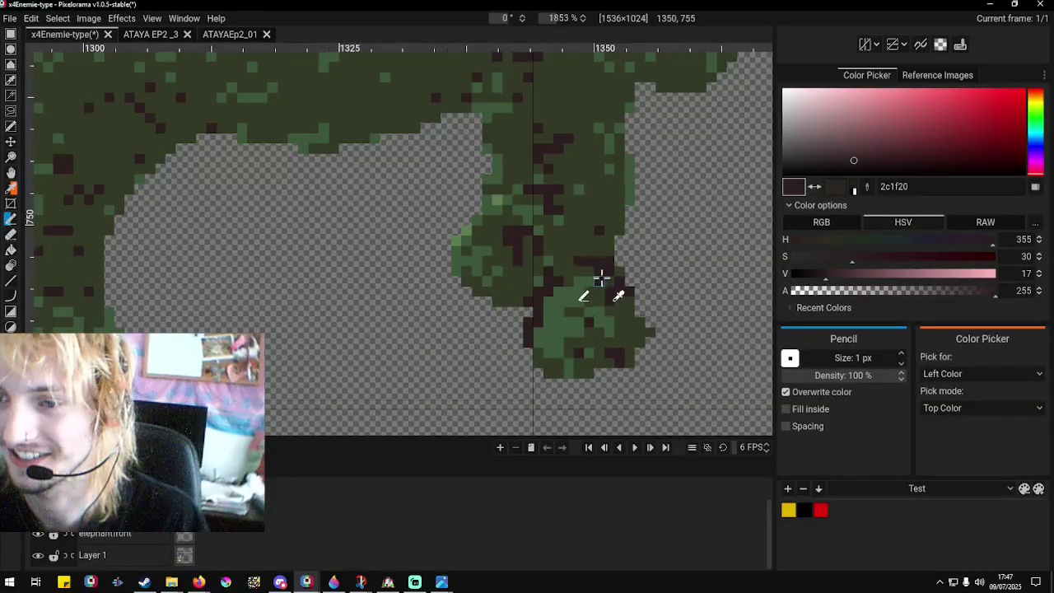
{"action": "scroll", "coordinate": [568, 305], "scroll_direction": "down", "scroll_amount": 5}
{"action": "scroll", "coordinate": [560, 312], "scroll_direction": "up", "scroll_amount": 4}
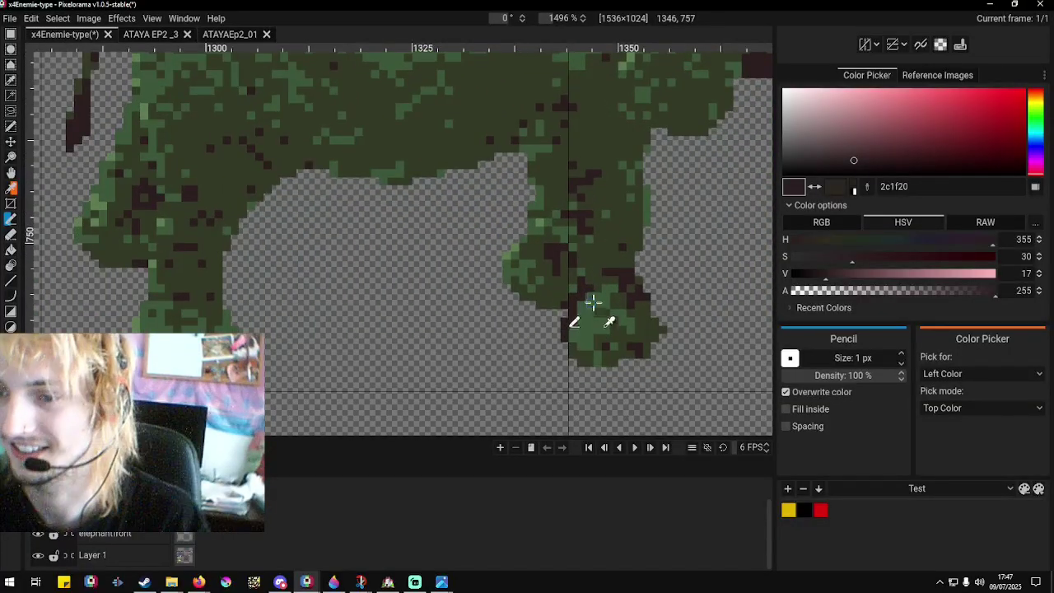
Repaint the dark pixels on the foremost foot's back edge with the sampled olive 343a26.
{"action": "right_click", "coordinate": [593, 280]}
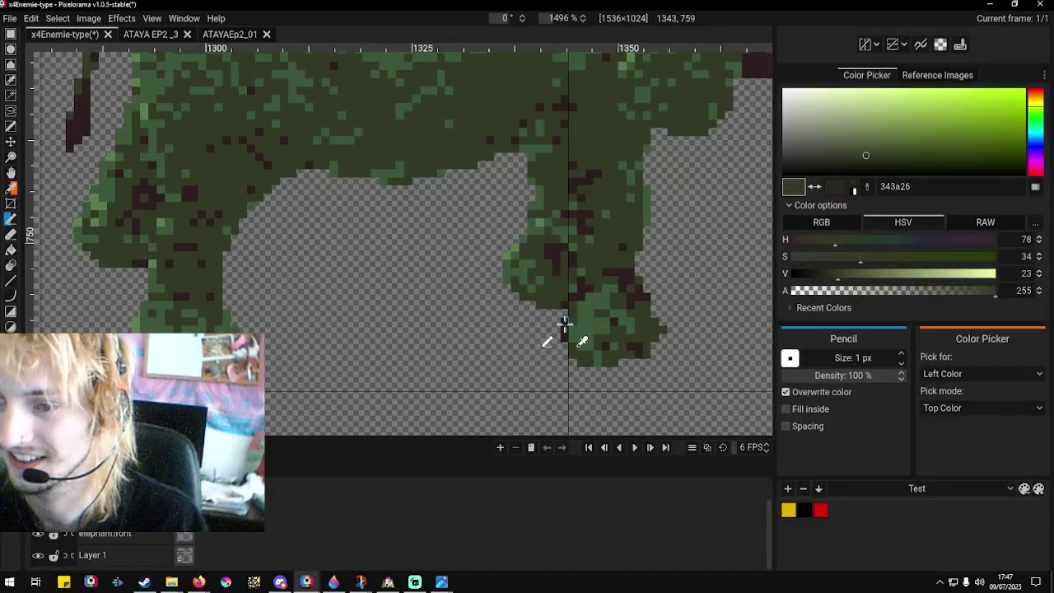
{"action": "scroll", "coordinate": [461, 322], "scroll_direction": "down", "scroll_amount": 5}
{"action": "scroll", "coordinate": [489, 324], "scroll_direction": "up", "scroll_amount": 6}
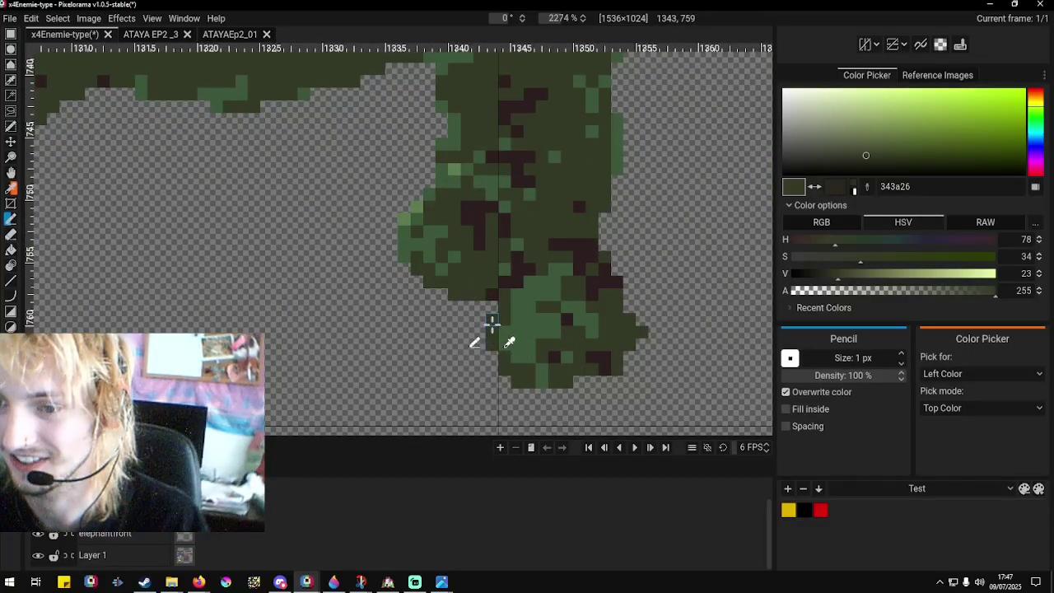
{"action": "scroll", "coordinate": [580, 351], "scroll_direction": "down", "scroll_amount": 3}
{"action": "scroll", "coordinate": [580, 352], "scroll_direction": "down", "scroll_amount": 2}
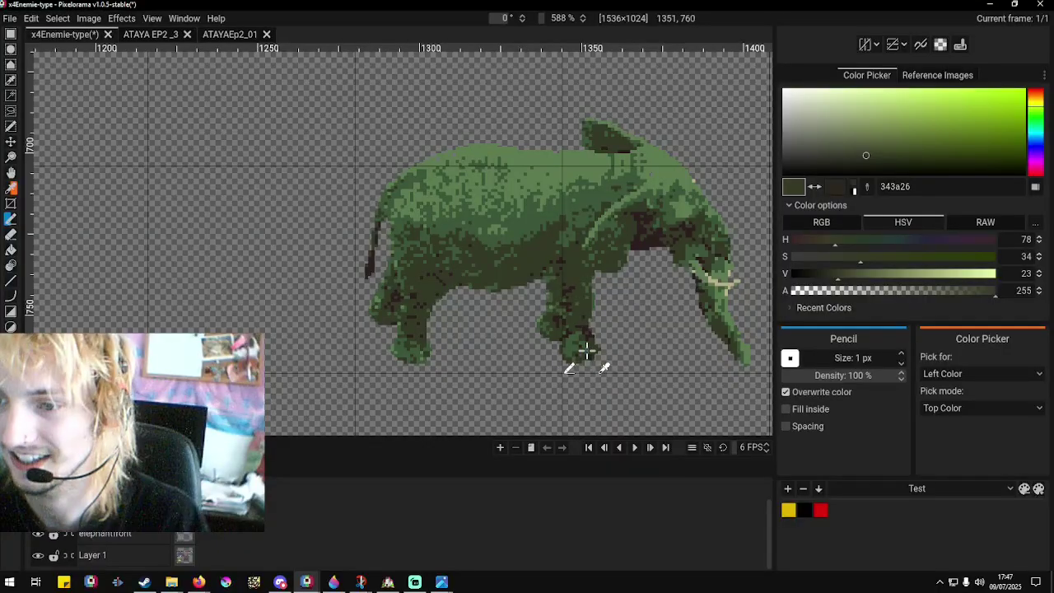
{"action": "scroll", "coordinate": [587, 352], "scroll_direction": "up", "scroll_amount": 7}
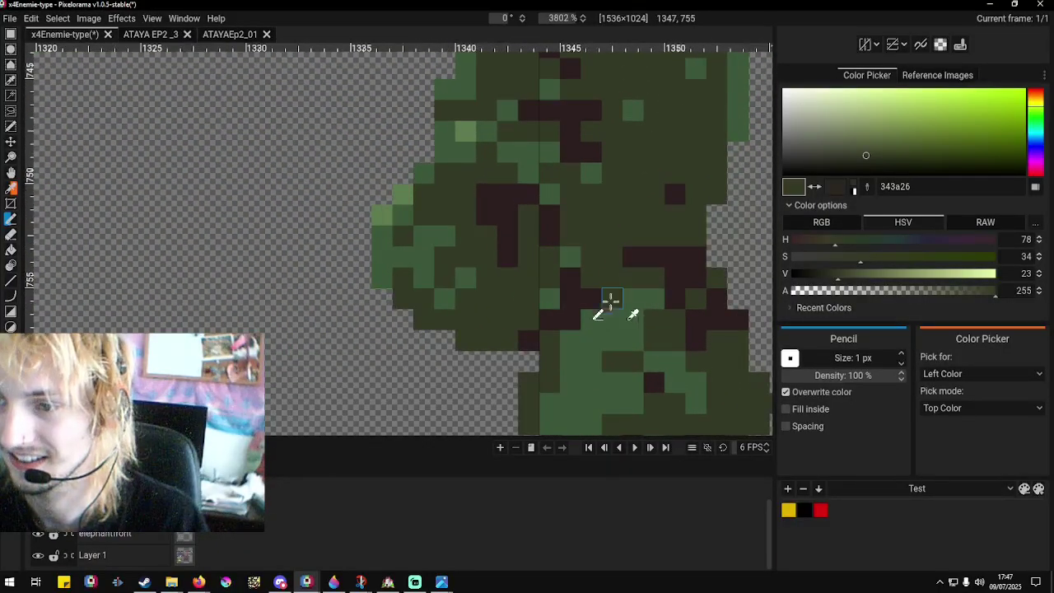
{"action": "scroll", "coordinate": [588, 313], "scroll_direction": "down", "scroll_amount": 3}
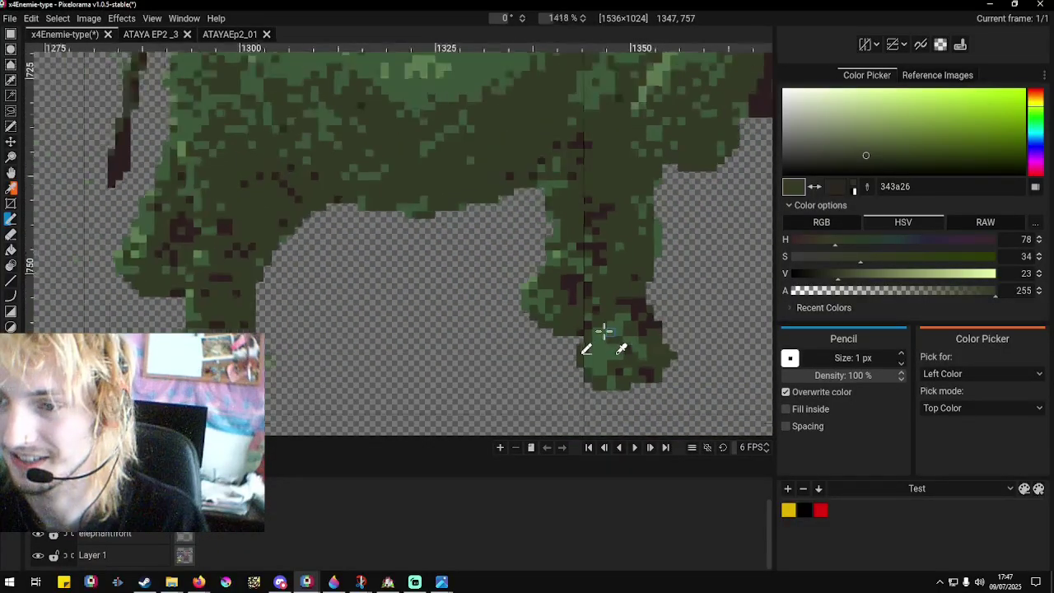
{"action": "scroll", "coordinate": [593, 321], "scroll_direction": "down", "scroll_amount": 3}
{"action": "scroll", "coordinate": [506, 322], "scroll_direction": "up", "scroll_amount": 2}
{"action": "scroll", "coordinate": [439, 315], "scroll_direction": "down", "scroll_amount": 3}
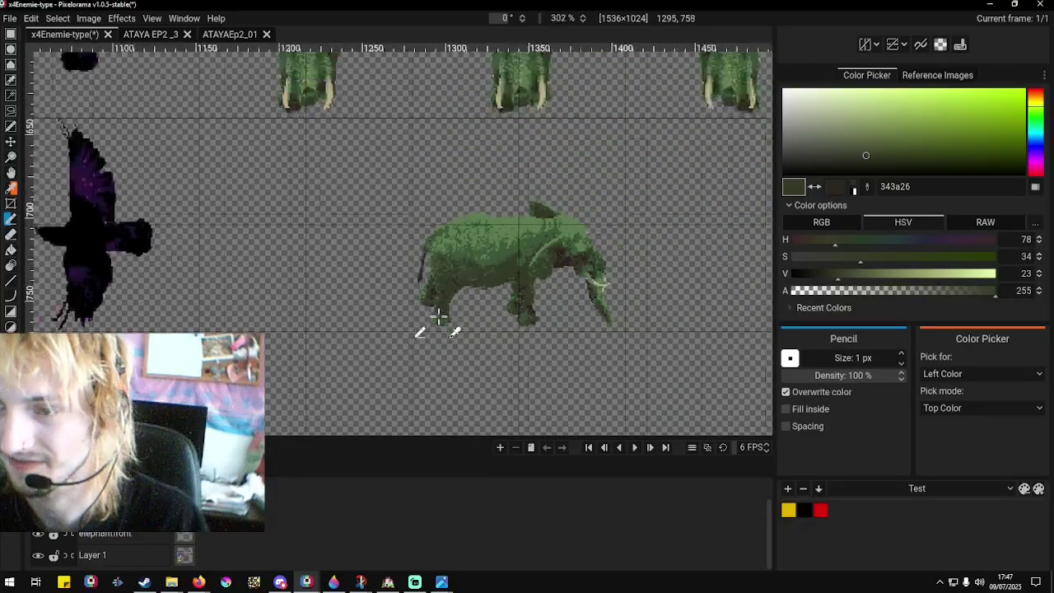
{"action": "scroll", "coordinate": [438, 316], "scroll_direction": "down", "scroll_amount": 1}
{"action": "scroll", "coordinate": [488, 326], "scroll_direction": "down", "scroll_amount": 1}
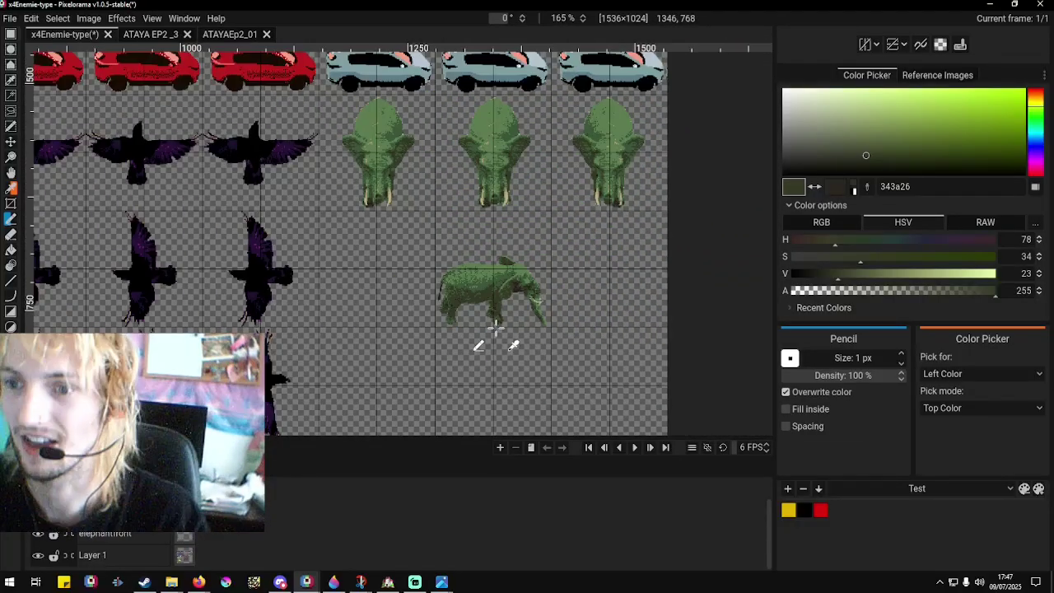
{"action": "scroll", "coordinate": [494, 334], "scroll_direction": "up", "scroll_amount": 3}
{"action": "left_click", "coordinate": [11, 35]}
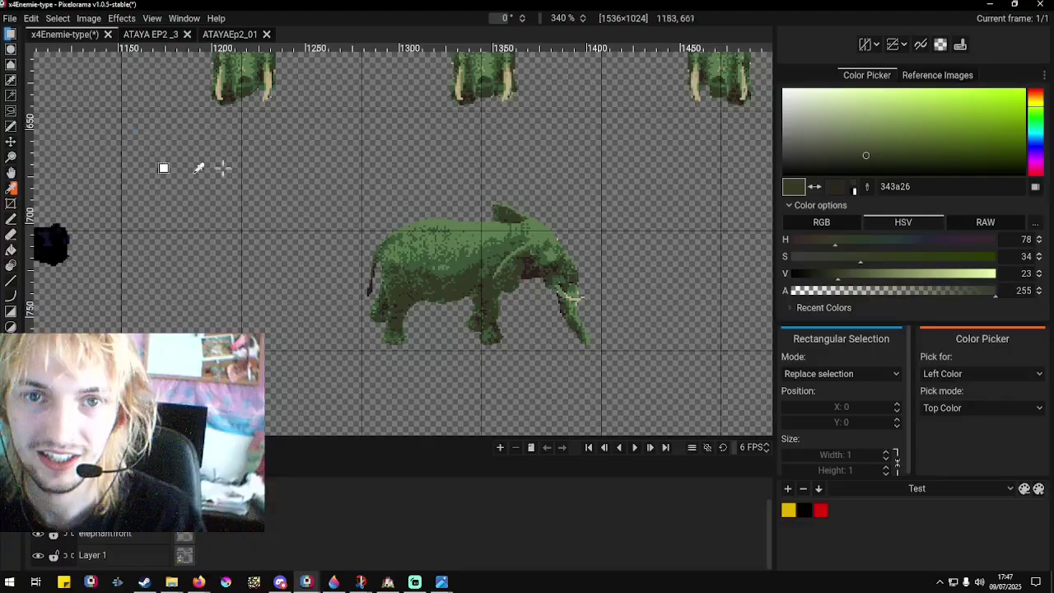
{"action": "scroll", "coordinate": [365, 140], "scroll_direction": "up", "scroll_amount": 1}
{"action": "left_click_drag", "start_coordinate": [365, 96], "coordinate": [473, 297]}
{"action": "scroll", "coordinate": [664, 343], "scroll_direction": "down", "scroll_amount": 4}
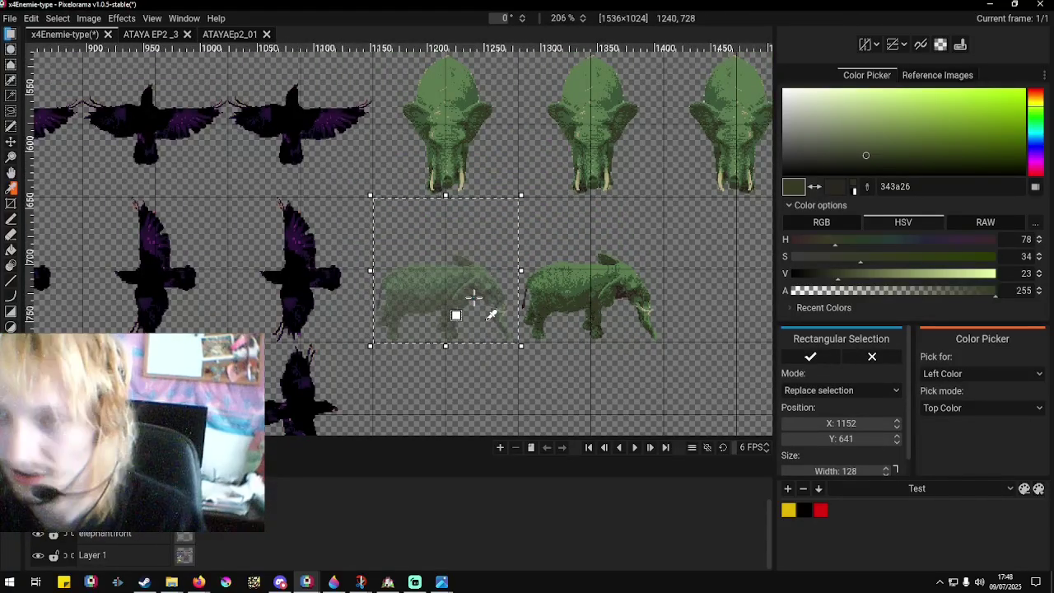
{"action": "key", "text": "Escape"}
Fill the transparent holes around the tusk and upper trunk with 1 px Pencil pixels in the sampled green 5c7c50.
{"action": "scroll", "coordinate": [596, 285], "scroll_direction": "up", "scroll_amount": 3}
{"action": "scroll", "coordinate": [527, 294], "scroll_direction": "down", "scroll_amount": 1}
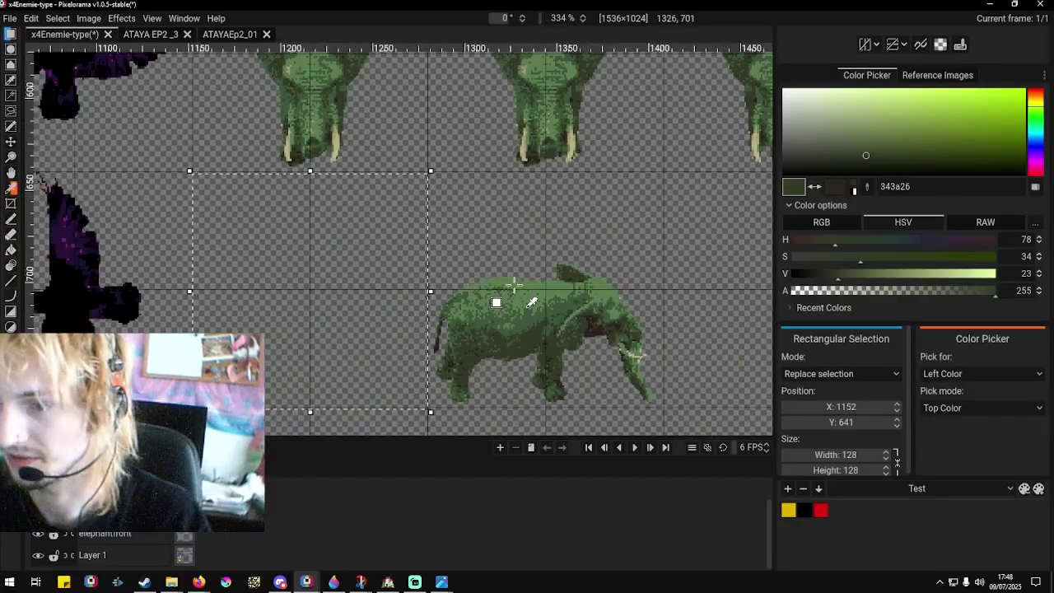
{"action": "scroll", "coordinate": [635, 292], "scroll_direction": "up", "scroll_amount": 5}
{"action": "left_click", "coordinate": [651, 274]}
{"action": "scroll", "coordinate": [650, 284], "scroll_direction": "up", "scroll_amount": 3}
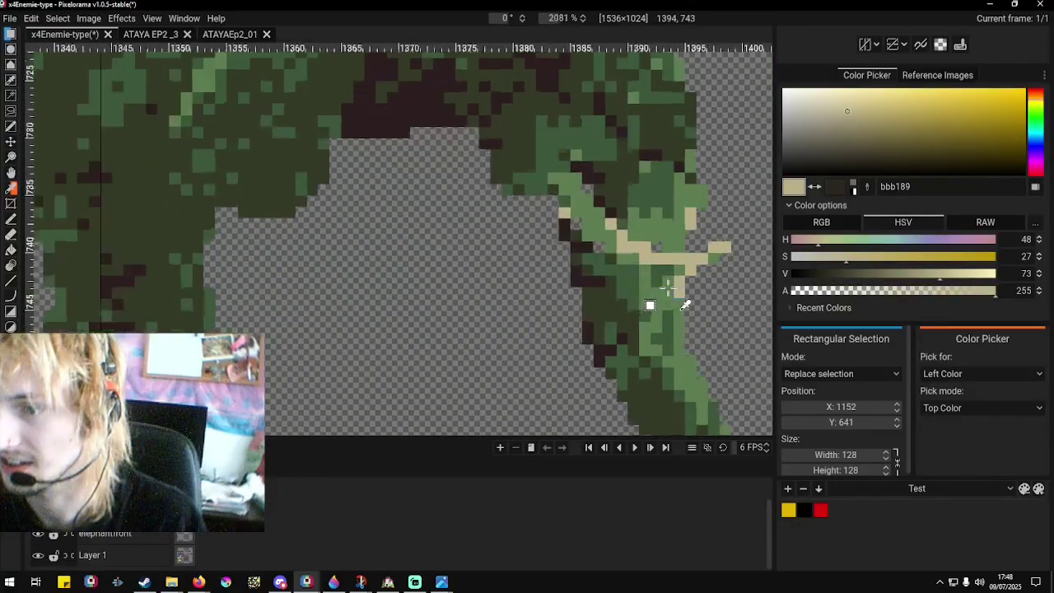
{"action": "left_click", "coordinate": [656, 228]}
{"action": "left_click", "coordinate": [11, 219]}
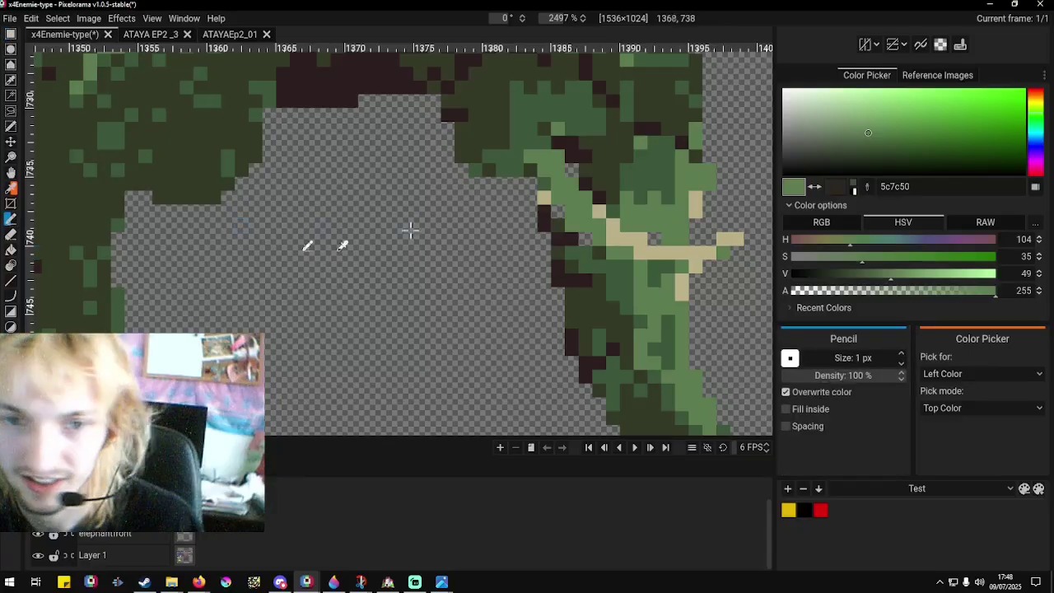
{"action": "scroll", "coordinate": [640, 237], "scroll_direction": "up", "scroll_amount": 3}
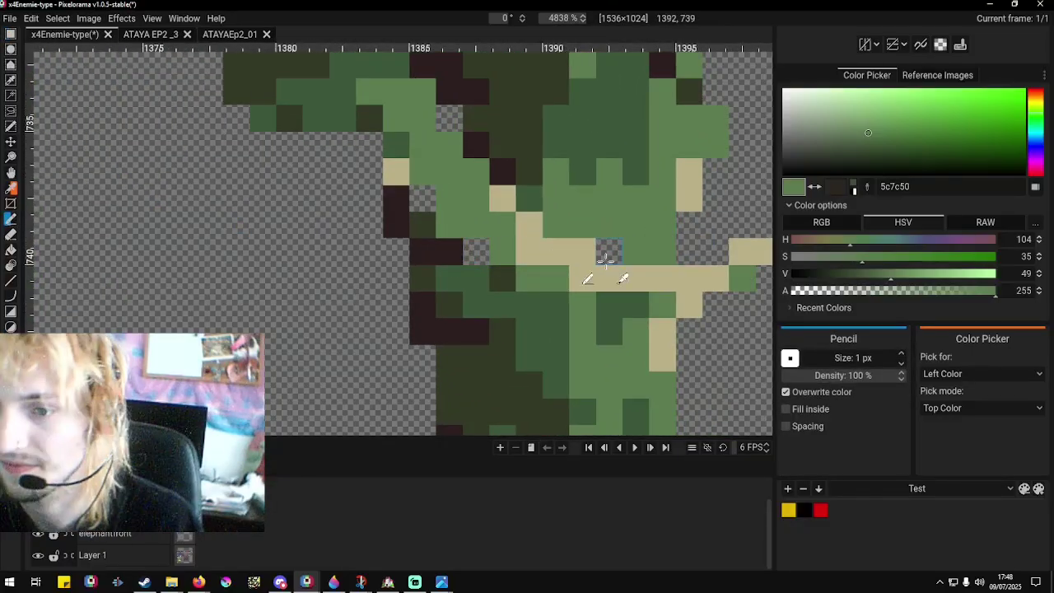
{"action": "scroll", "coordinate": [568, 258], "scroll_direction": "down", "scroll_amount": 12}
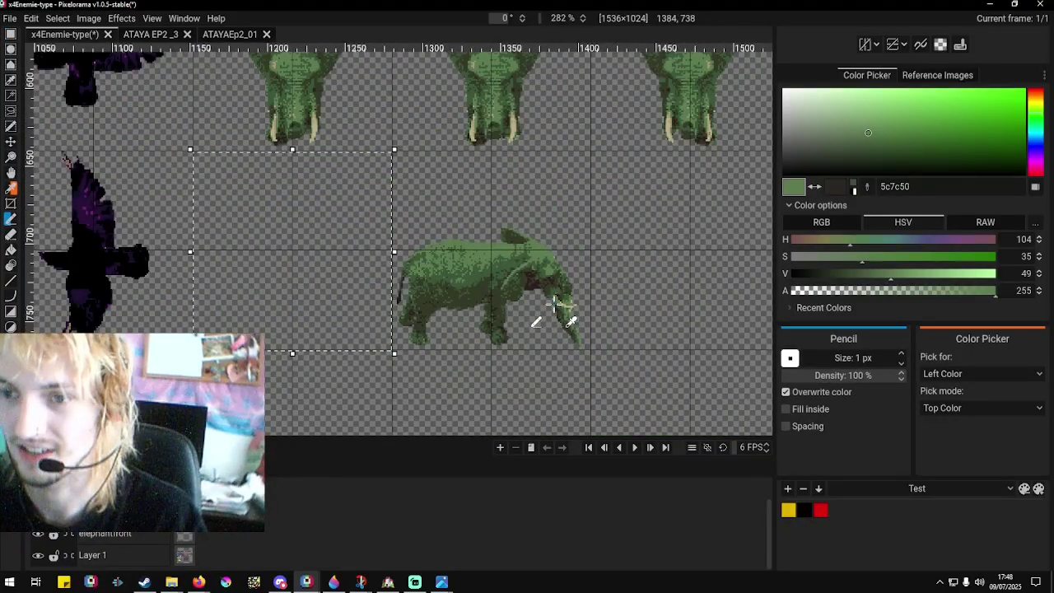
{"action": "scroll", "coordinate": [558, 304], "scroll_direction": "up", "scroll_amount": 9}
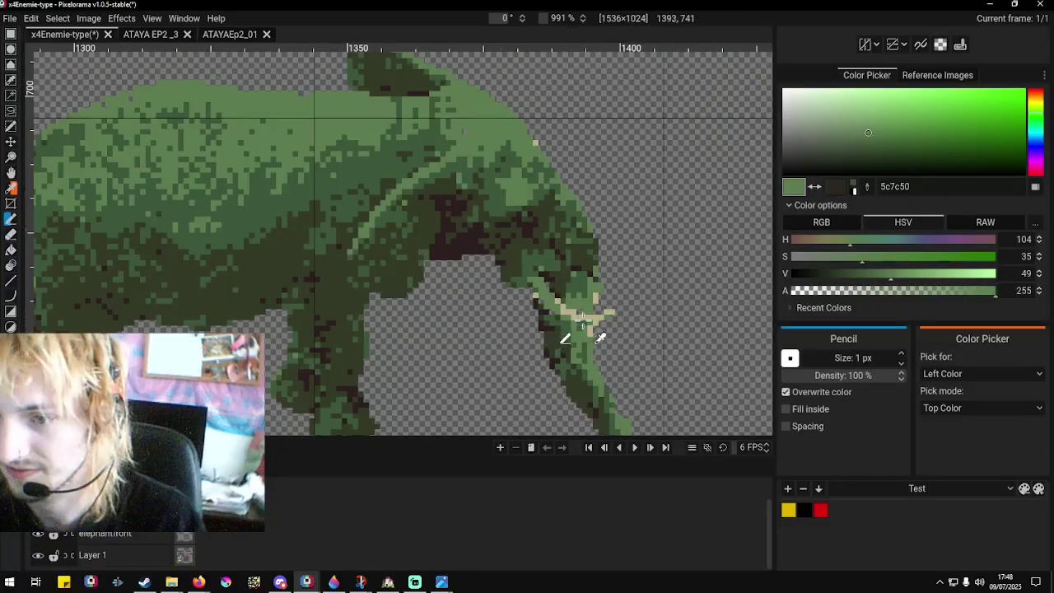
{"action": "scroll", "coordinate": [591, 309], "scroll_direction": "up", "scroll_amount": 3}
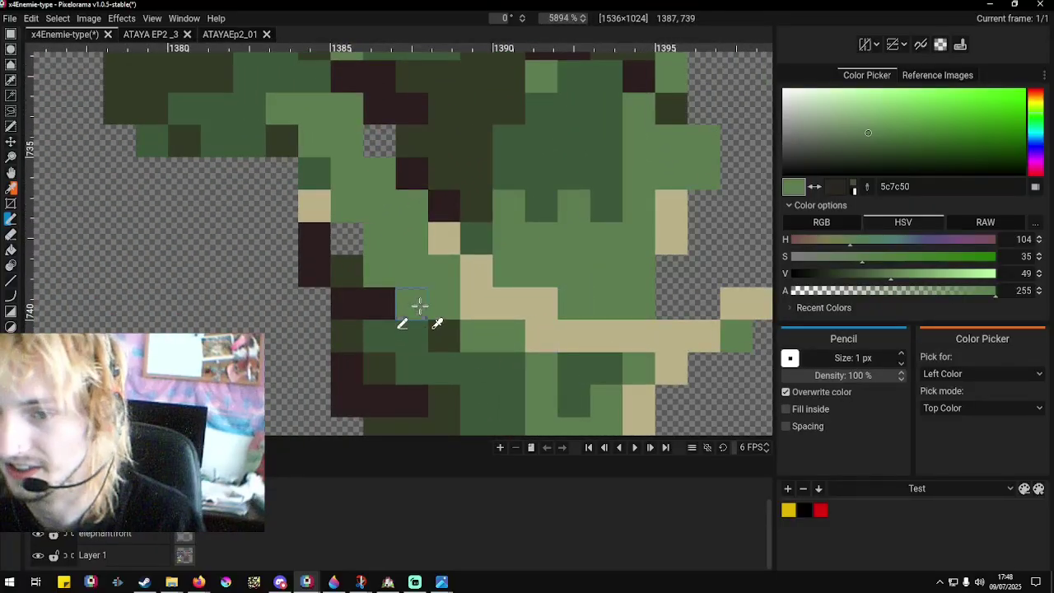
{"action": "scroll", "coordinate": [377, 252], "scroll_direction": "down", "scroll_amount": 2}
{"action": "scroll", "coordinate": [429, 280], "scroll_direction": "up", "scroll_amount": 1}
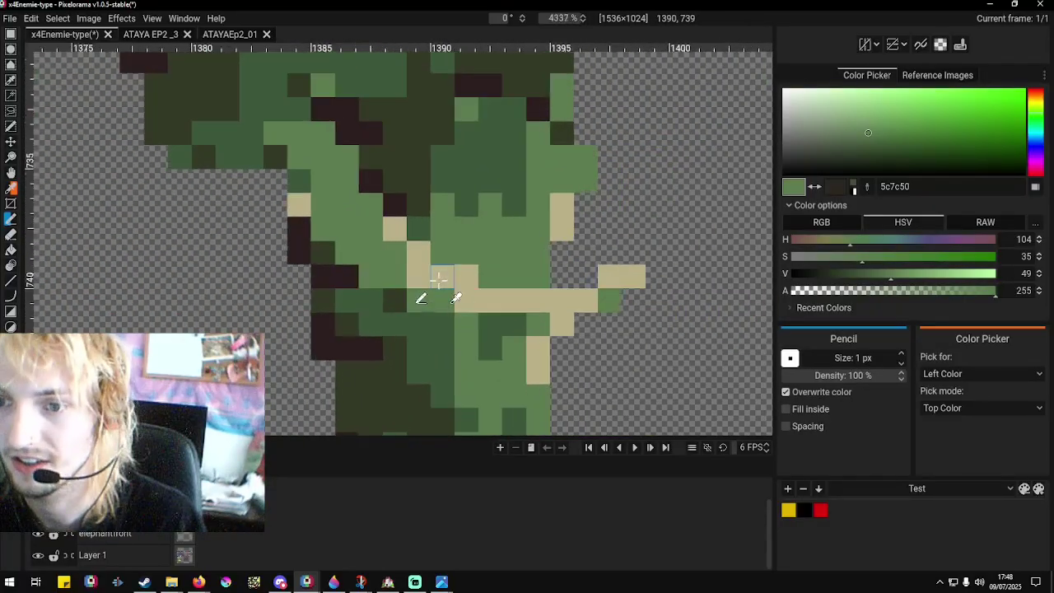
Thicken the elephant's tusk toward its base and underside with 1 px Pencil strokes in the sampled tan bbb189.
{"action": "right_click", "coordinate": [419, 260]}
{"action": "mouse_move", "coordinate": [418, 272]}
{"action": "left_mouse_down"}
{"action": "mouse_move", "coordinate": [370, 225]}
{"action": "mouse_move", "coordinate": [442, 304]}
{"action": "mouse_move", "coordinate": [541, 318]}
{"action": "left_mouse_up"}
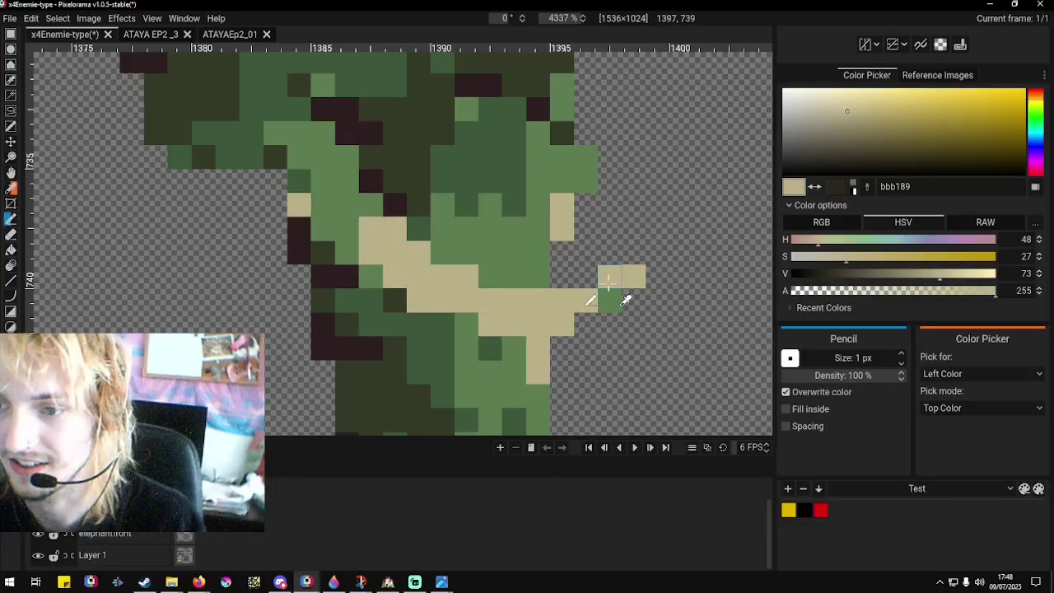
{"action": "left_click_drag", "start_coordinate": [608, 282], "coordinate": [597, 276]}
{"action": "scroll", "coordinate": [618, 276], "scroll_direction": "down", "scroll_amount": 15}
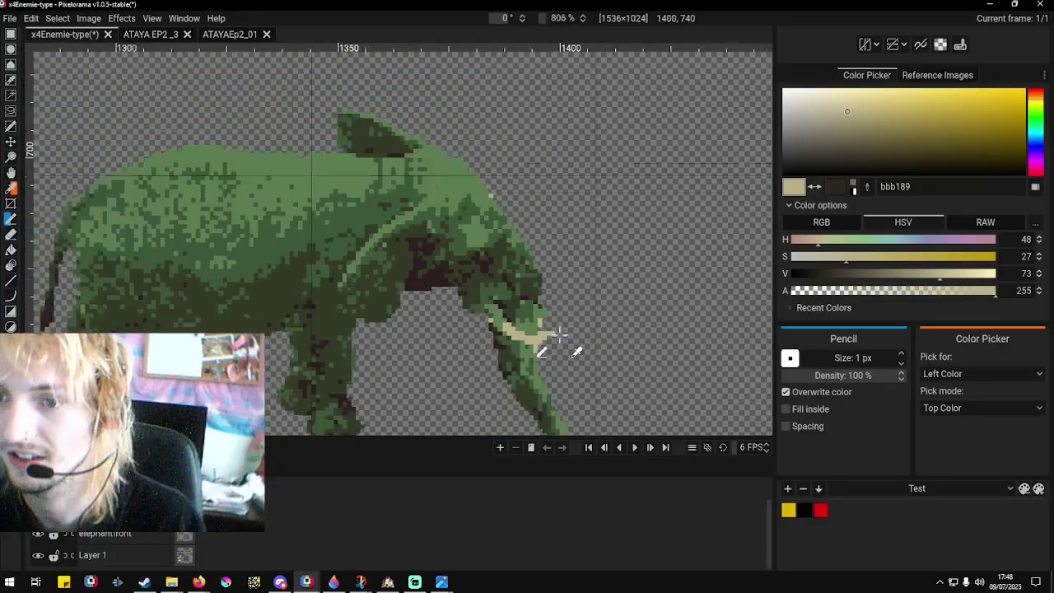
Sample the darker tan ae9a6c from a front-view elephant's tusk and paint the base of the side-view tusk with it.
{"action": "scroll", "coordinate": [551, 362], "scroll_direction": "up", "scroll_amount": 5}
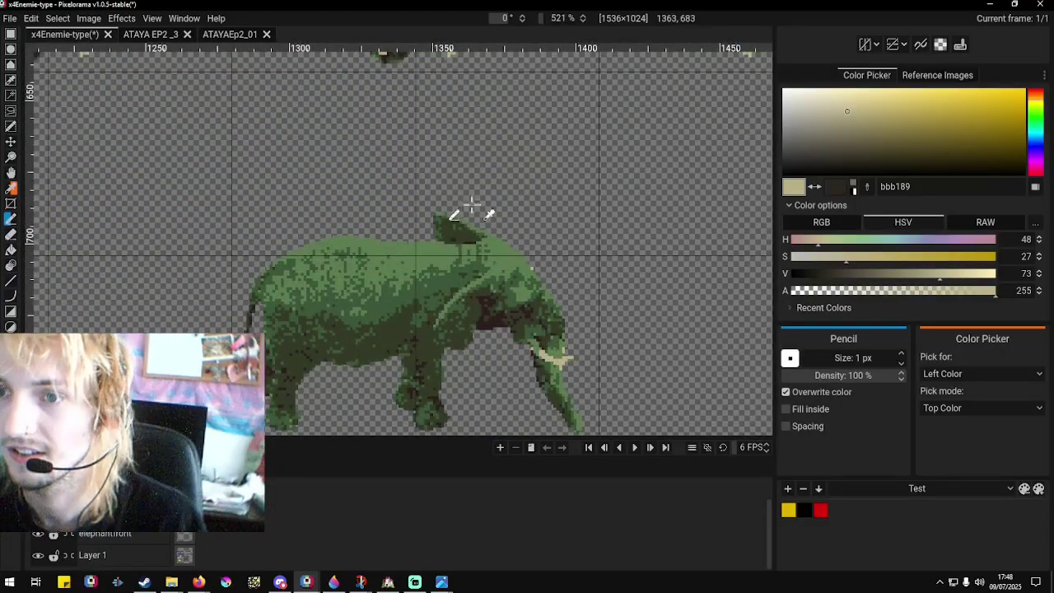
{"action": "scroll", "coordinate": [465, 189], "scroll_direction": "down", "scroll_amount": 4}
{"action": "scroll", "coordinate": [461, 92], "scroll_direction": "up", "scroll_amount": 6}
{"action": "right_click", "coordinate": [466, 86]}
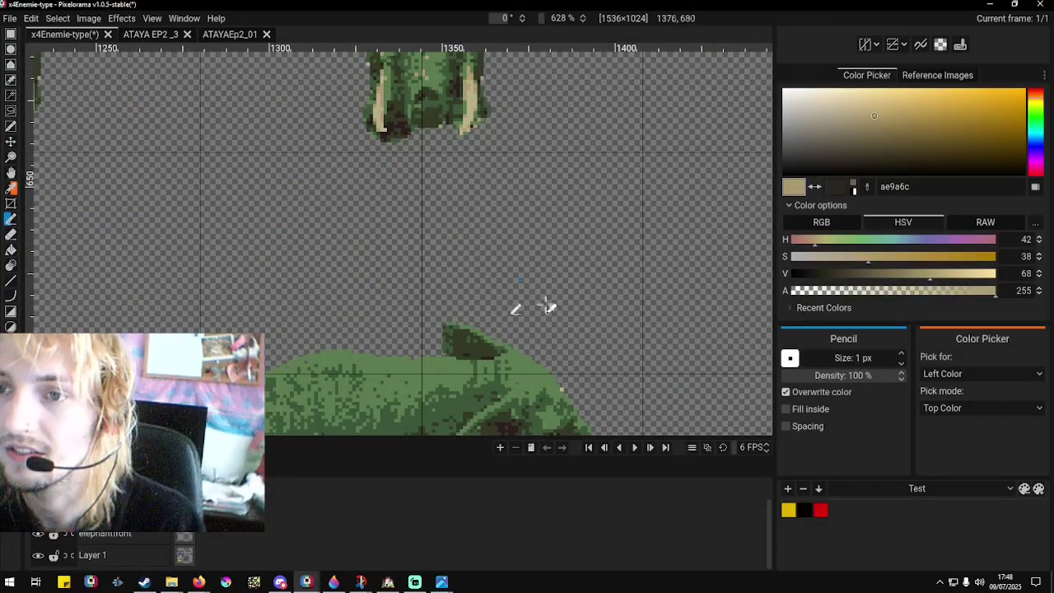
{"action": "scroll", "coordinate": [565, 329], "scroll_direction": "down", "scroll_amount": 1}
{"action": "scroll", "coordinate": [506, 341], "scroll_direction": "up", "scroll_amount": 4}
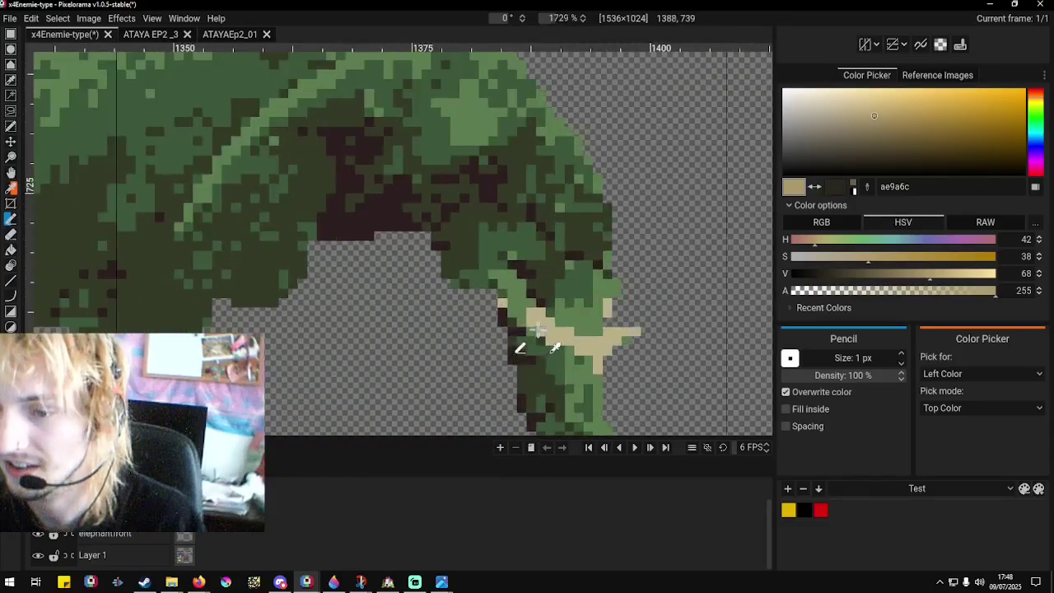
{"action": "scroll", "coordinate": [537, 328], "scroll_direction": "up", "scroll_amount": 2}
{"action": "left_click_drag", "start_coordinate": [522, 271], "coordinate": [504, 249]}
{"action": "mouse_move", "coordinate": [507, 289]}
{"action": "left_mouse_down"}
{"action": "mouse_move", "coordinate": [513, 317]}
{"action": "mouse_move", "coordinate": [477, 261]}
{"action": "left_mouse_up"}
Widen the middle of the tusk and fill out its upturned tip with the sampled tan bbb189.
{"action": "right_click", "coordinate": [547, 317]}
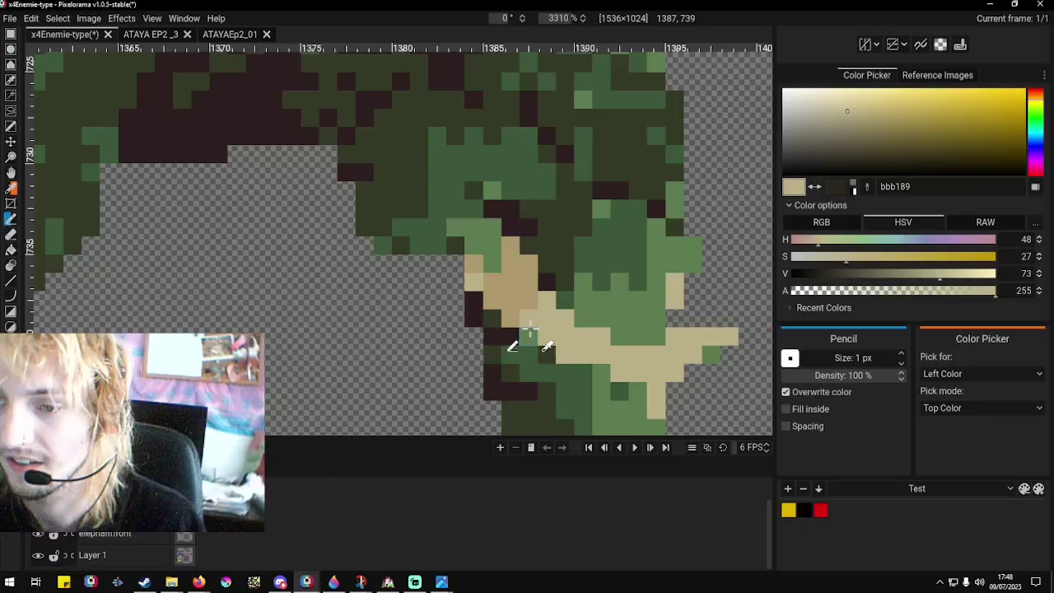
{"action": "mouse_move", "coordinate": [529, 332]}
{"action": "left_mouse_down"}
{"action": "mouse_move", "coordinate": [608, 379]}
{"action": "mouse_move", "coordinate": [640, 381]}
{"action": "mouse_move", "coordinate": [633, 387]}
{"action": "mouse_move", "coordinate": [601, 379]}
{"action": "mouse_move", "coordinate": [657, 373]}
{"action": "mouse_move", "coordinate": [728, 324]}
{"action": "mouse_move", "coordinate": [699, 339]}
{"action": "left_mouse_up"}
{"action": "scroll", "coordinate": [659, 338], "scroll_direction": "down", "scroll_amount": 6}
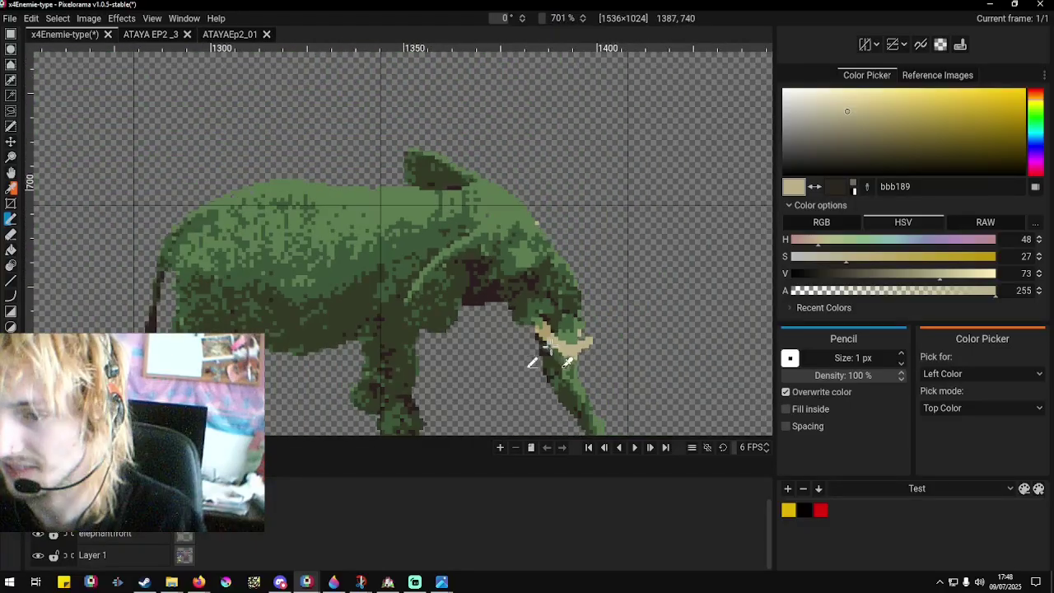
Repaint the stray tan pixels on the trunk just below the tusk with the sampled green 5c7c50.
{"action": "scroll", "coordinate": [598, 370], "scroll_direction": "up", "scroll_amount": 3}
{"action": "scroll", "coordinate": [598, 371], "scroll_direction": "up", "scroll_amount": 5}
{"action": "right_click", "coordinate": [548, 394]}
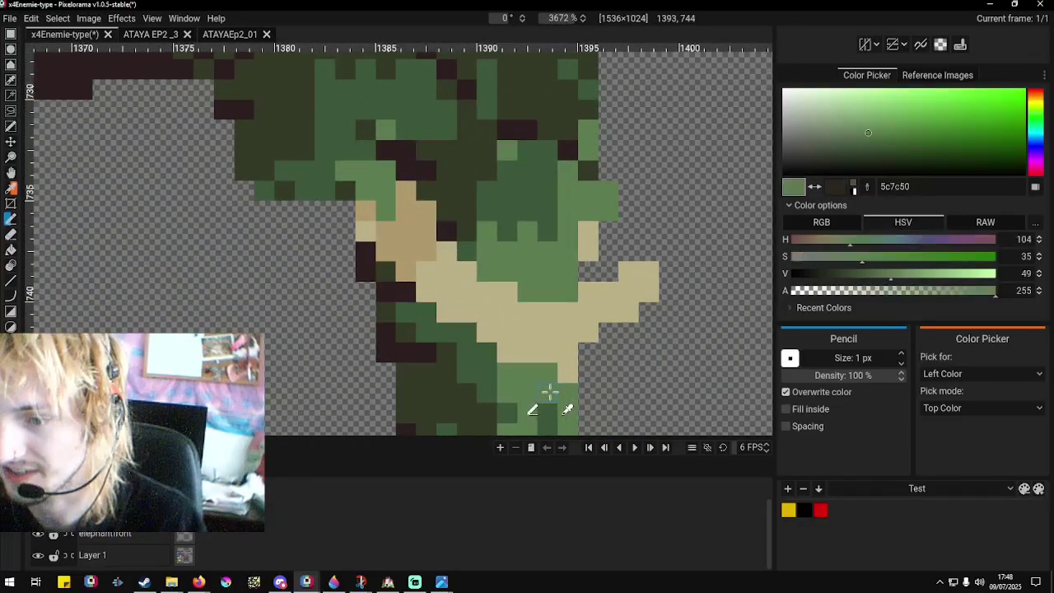
{"action": "scroll", "coordinate": [552, 386], "scroll_direction": "down", "scroll_amount": 2}
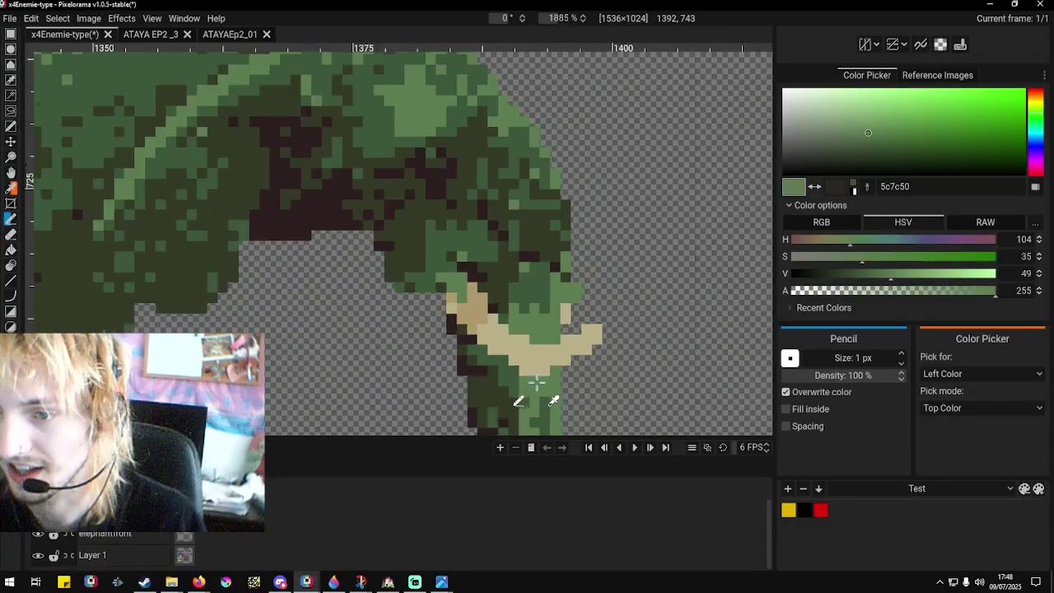
{"action": "scroll", "coordinate": [527, 317], "scroll_direction": "down", "scroll_amount": 1}
Blend the tusk's base into its middle with sampled bbb189 highlight pixels and ae9a6c pixels along the edges.
{"action": "scroll", "coordinate": [478, 337], "scroll_direction": "up", "scroll_amount": 3}
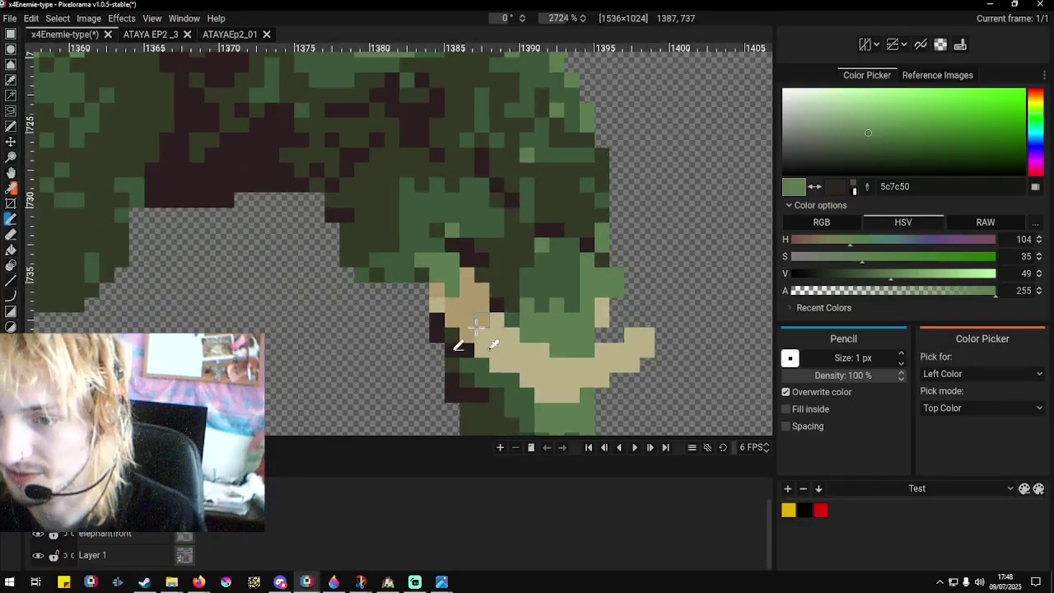
{"action": "right_click", "coordinate": [486, 338]}
{"action": "right_click", "coordinate": [465, 301]}
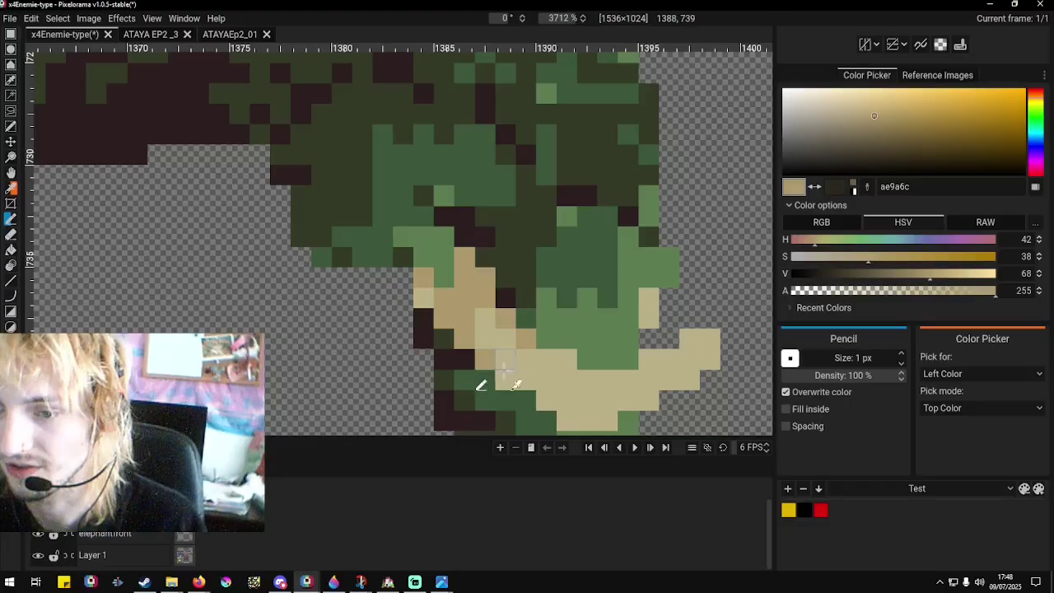
{"action": "scroll", "coordinate": [443, 319], "scroll_direction": "down", "scroll_amount": 6}
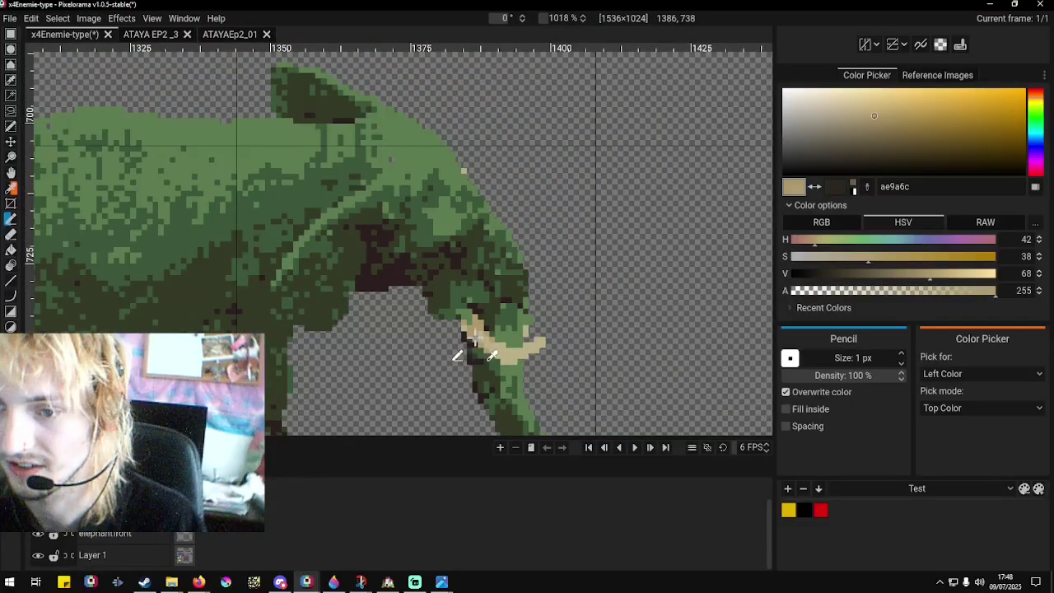
{"action": "scroll", "coordinate": [543, 353], "scroll_direction": "down", "scroll_amount": 2}
Erase the upturned tusk tip with transparent pixels and redraw it pointing straight forward in tan bbb189.
{"action": "scroll", "coordinate": [536, 359], "scroll_direction": "up", "scroll_amount": 3}
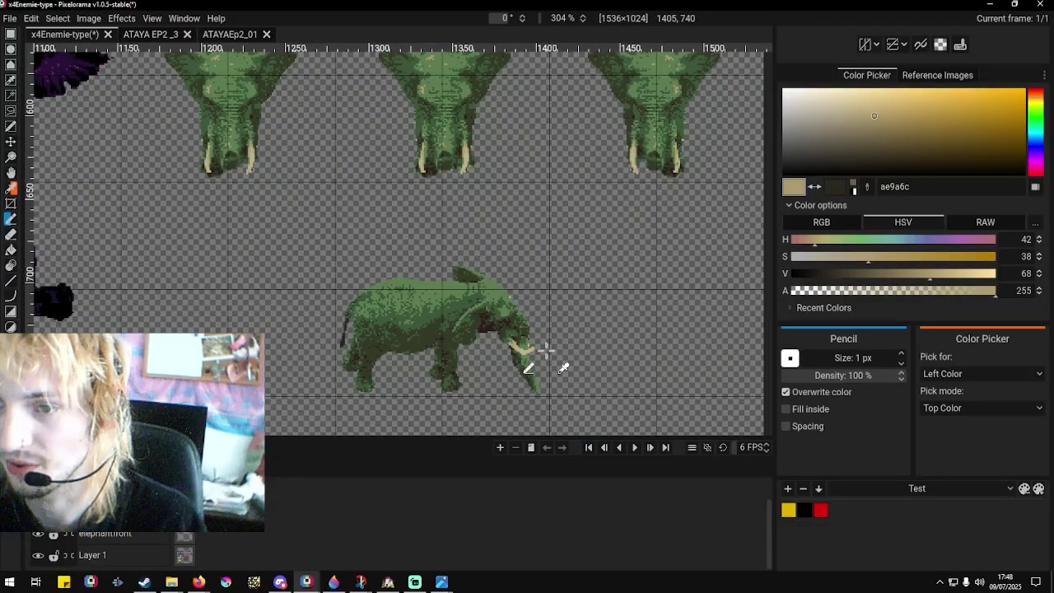
{"action": "scroll", "coordinate": [536, 360], "scroll_direction": "up", "scroll_amount": 3}
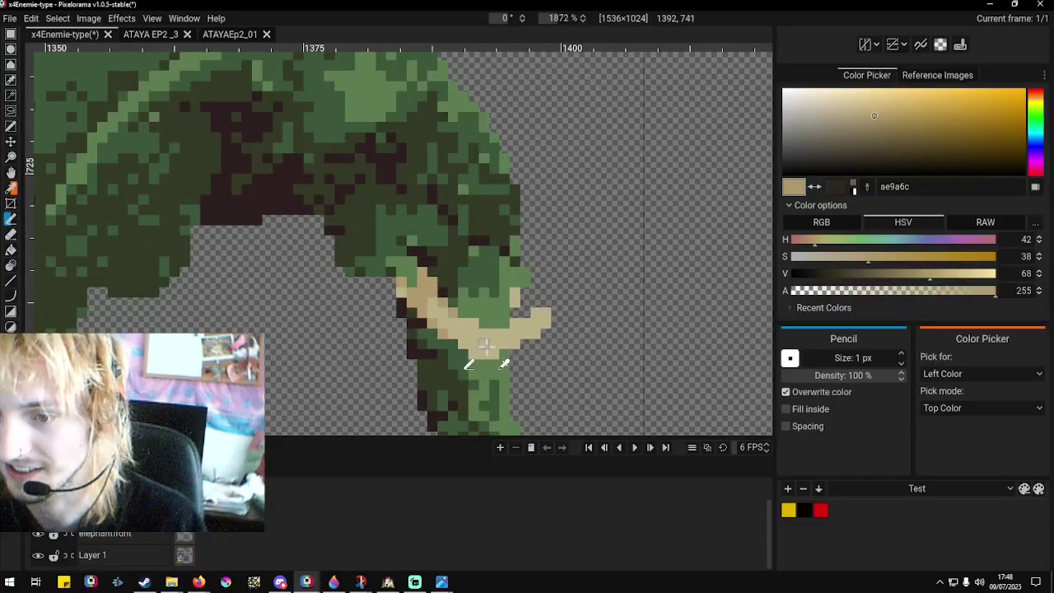
{"action": "right_click", "coordinate": [488, 349]}
{"action": "right_click", "coordinate": [555, 336]}
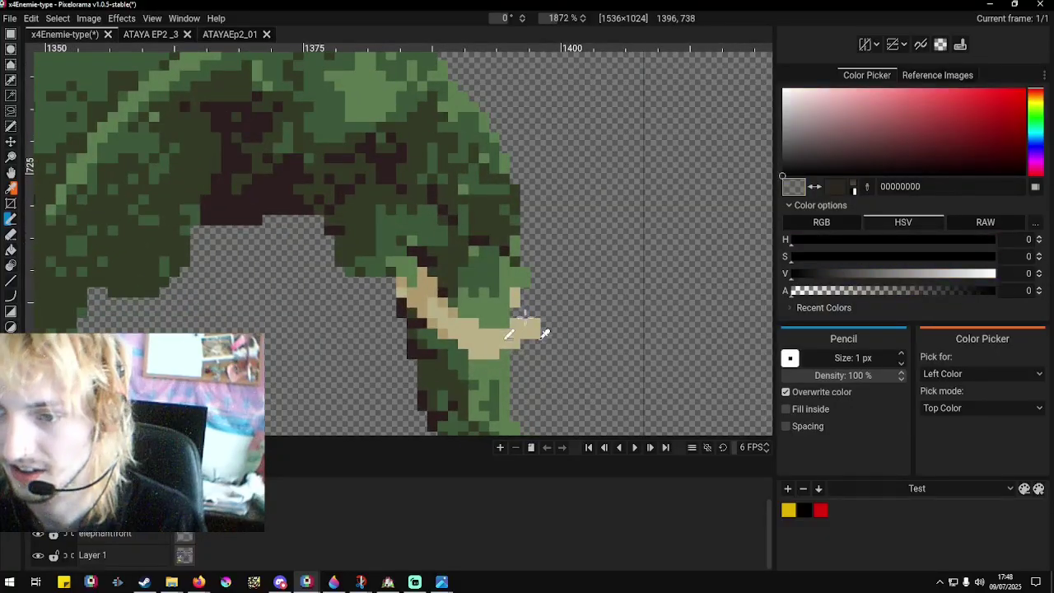
{"action": "right_click", "coordinate": [494, 346]}
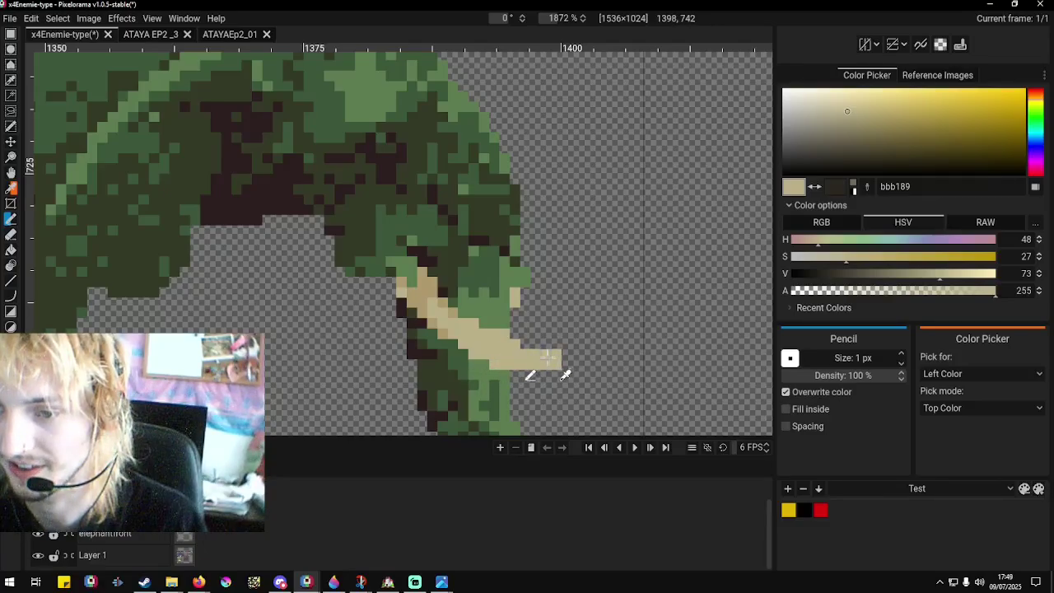
Extend the tusk tip forward and downward with bbb189 pixels and trim its upper edge with transparent pixels.
{"action": "scroll", "coordinate": [548, 356], "scroll_direction": "down", "scroll_amount": 10}
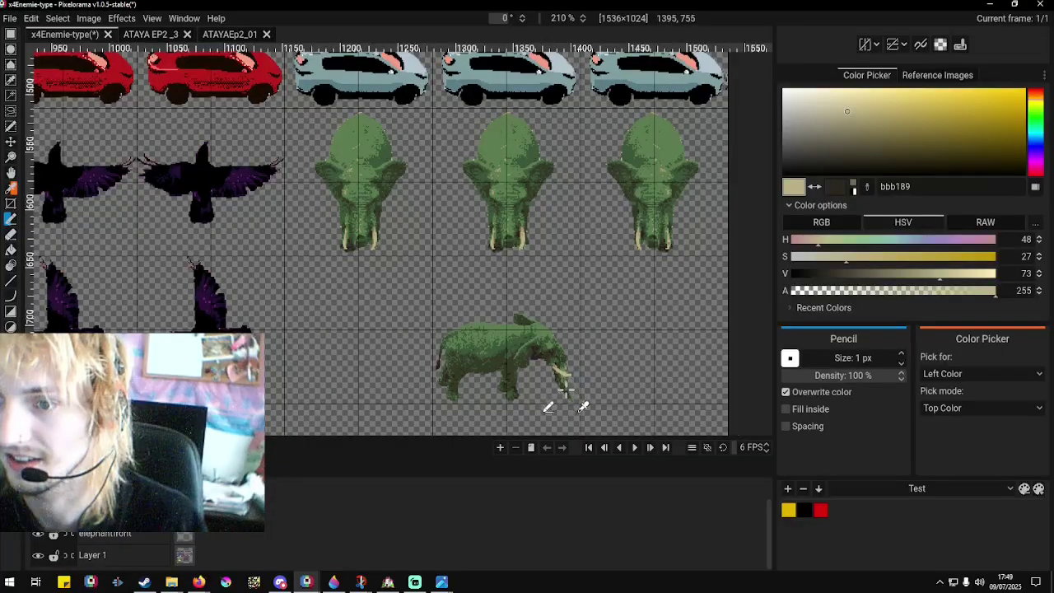
{"action": "scroll", "coordinate": [564, 389], "scroll_direction": "up", "scroll_amount": 10}
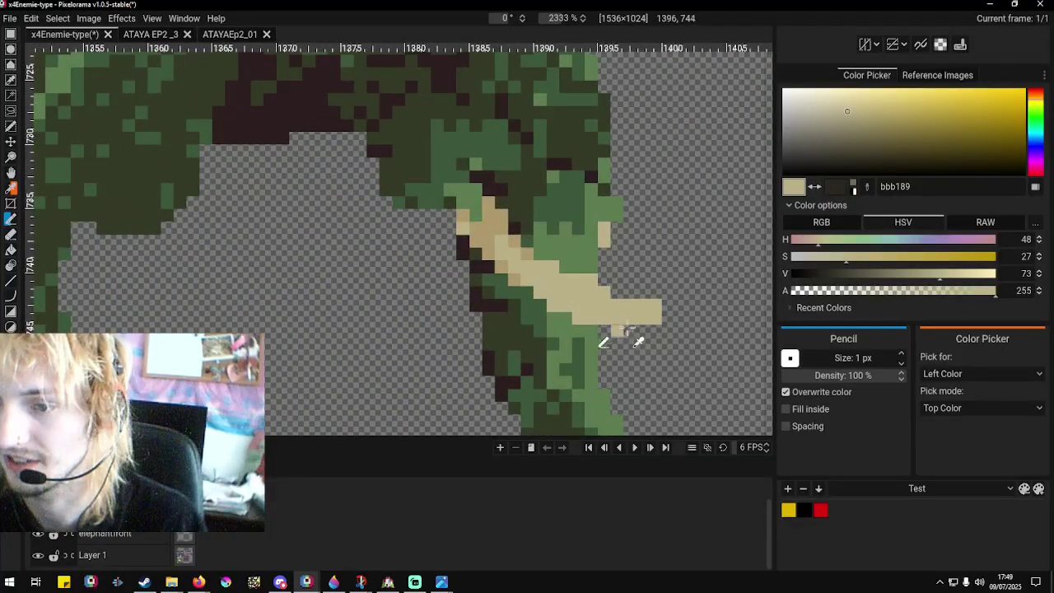
{"action": "mouse_move", "coordinate": [628, 329]}
{"action": "left_mouse_down"}
{"action": "mouse_move", "coordinate": [677, 331]}
{"action": "mouse_move", "coordinate": [682, 292]}
{"action": "left_mouse_up"}
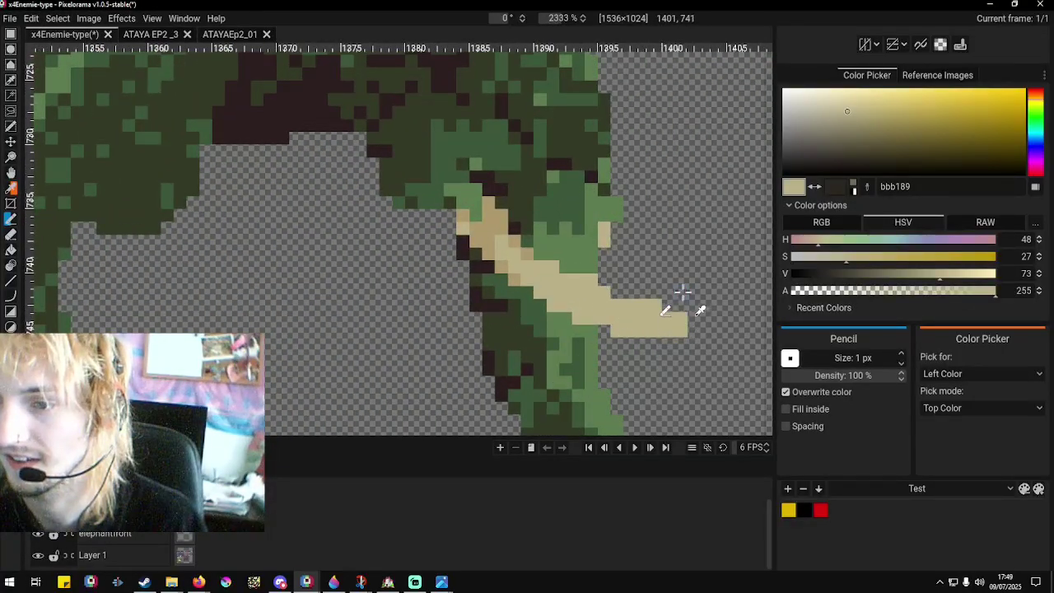
{"action": "right_click", "coordinate": [683, 291]}
Shade the tusk's upper edge with the darker tan ae9a6c and clean up the trunk above it in green 5c7c50.
{"action": "right_click", "coordinate": [549, 269]}
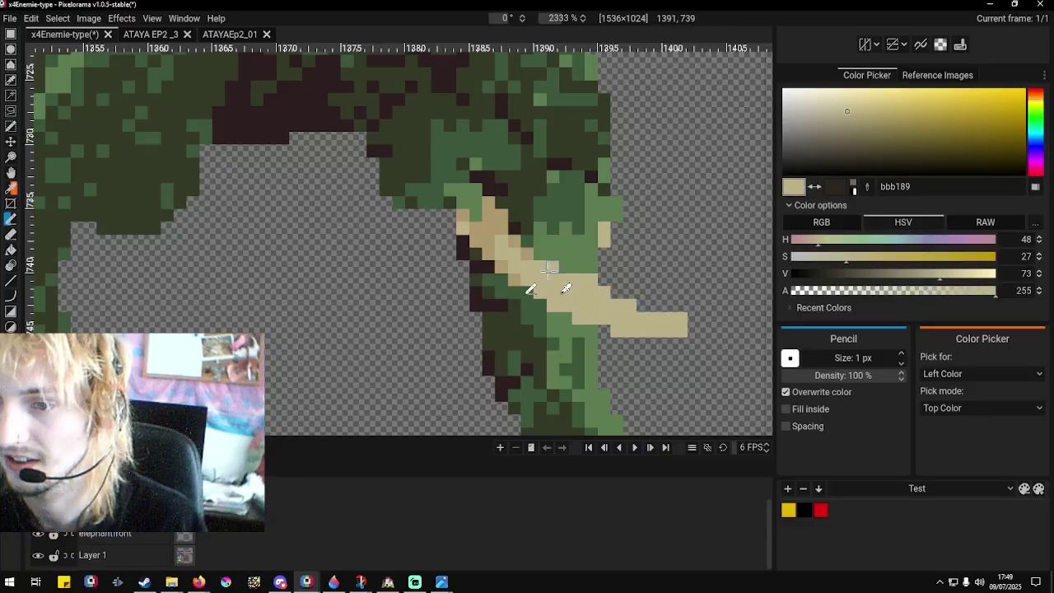
{"action": "right_click", "coordinate": [548, 275]}
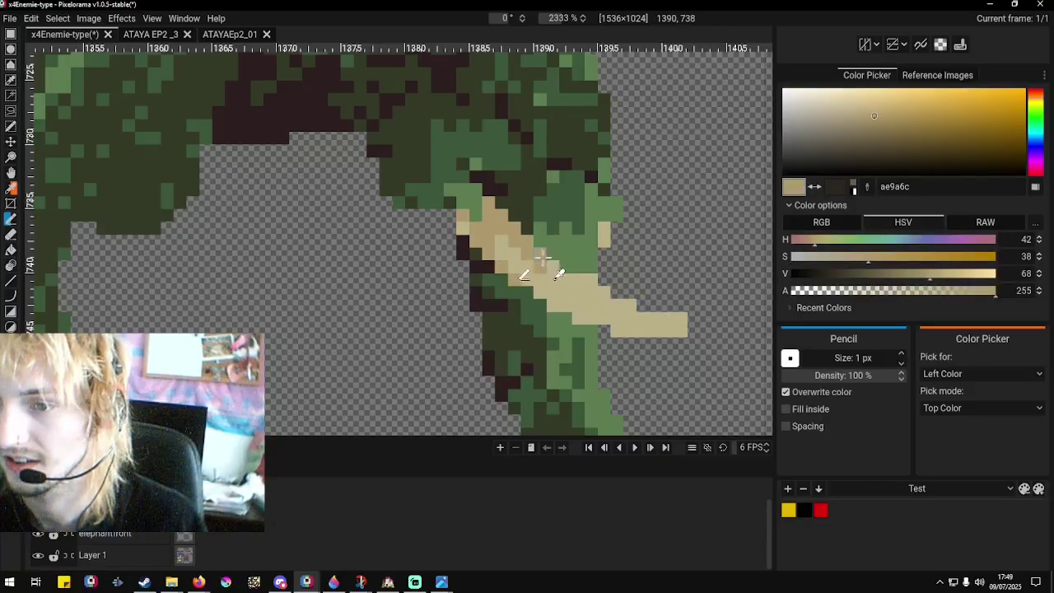
{"action": "right_click", "coordinate": [561, 256]}
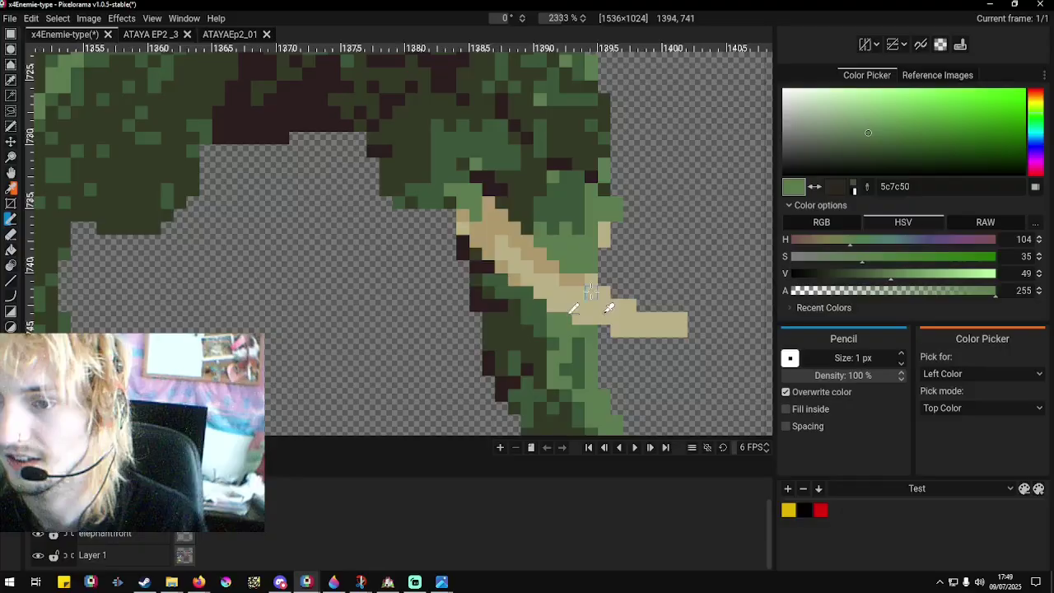
{"action": "scroll", "coordinate": [590, 292], "scroll_direction": "down", "scroll_amount": 10}
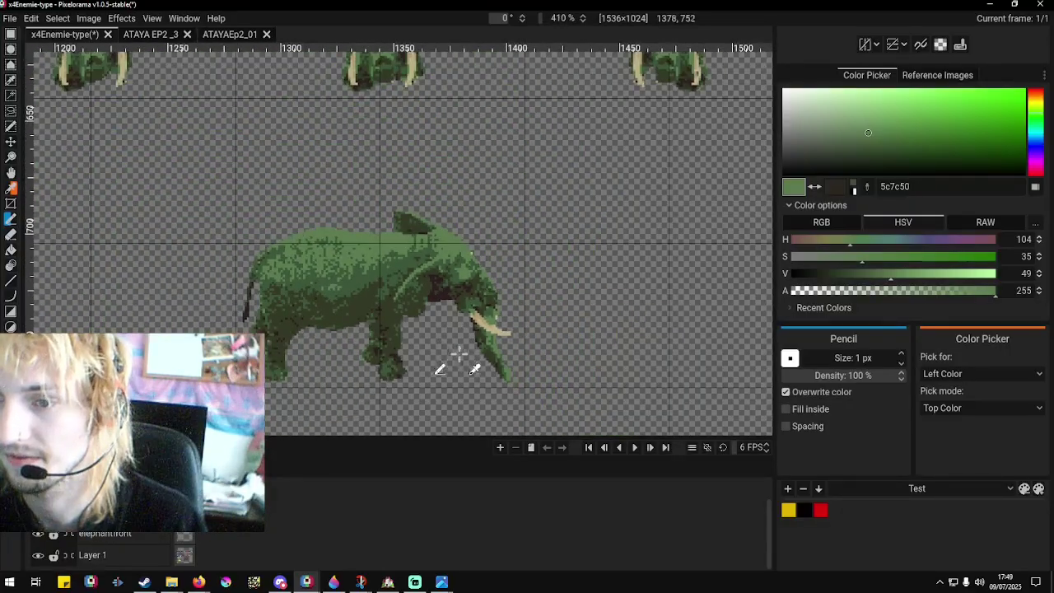
Select the side-view elephant's 128 × 128 px grid cell, enlarge the selected content to 133 × 133 px, and clear the selection.
{"action": "scroll", "coordinate": [459, 354], "scroll_direction": "down", "scroll_amount": 6}
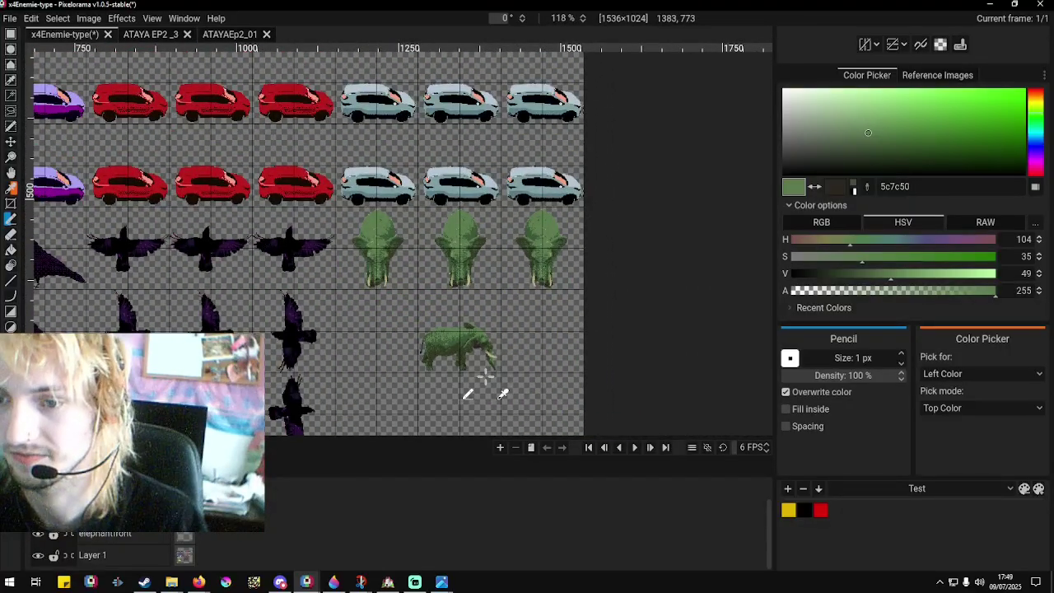
{"action": "scroll", "coordinate": [461, 381], "scroll_direction": "up", "scroll_amount": 6}
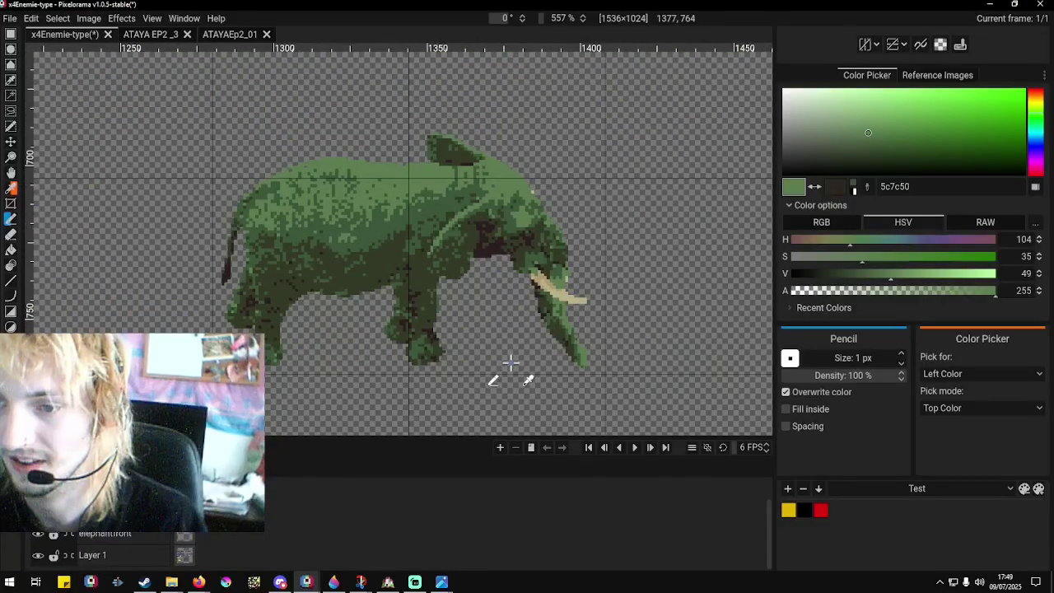
{"action": "scroll", "coordinate": [508, 365], "scroll_direction": "down", "scroll_amount": 4}
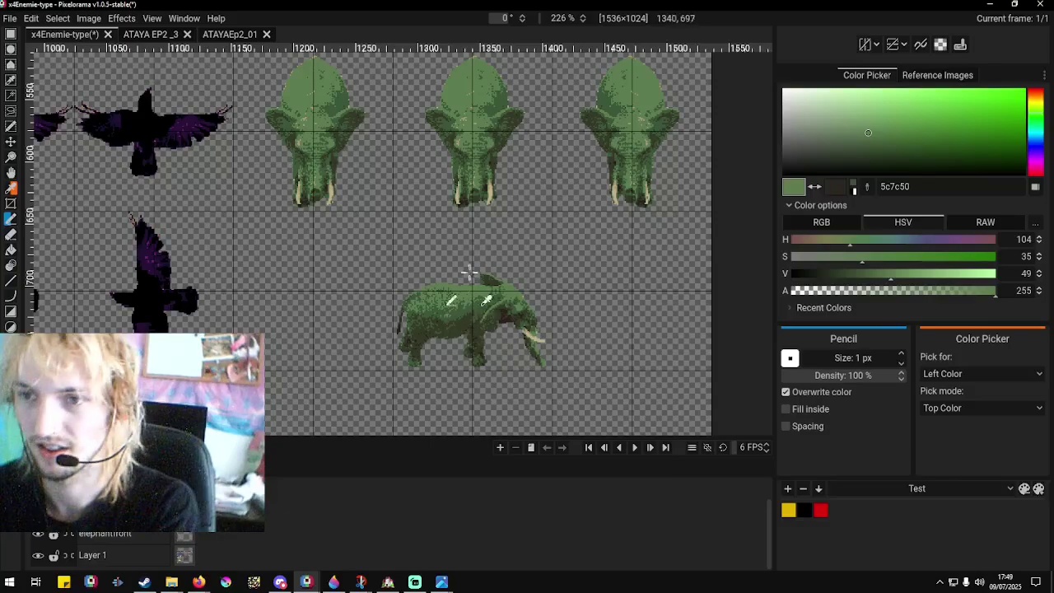
{"action": "scroll", "coordinate": [453, 284], "scroll_direction": "down", "scroll_amount": 3}
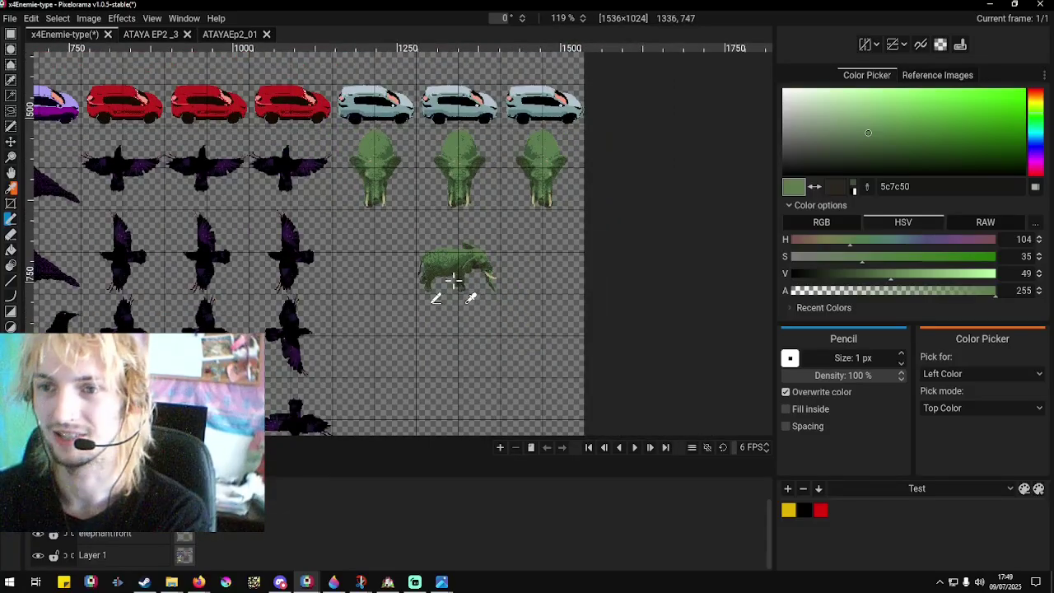
{"action": "scroll", "coordinate": [463, 206], "scroll_direction": "up", "scroll_amount": 3}
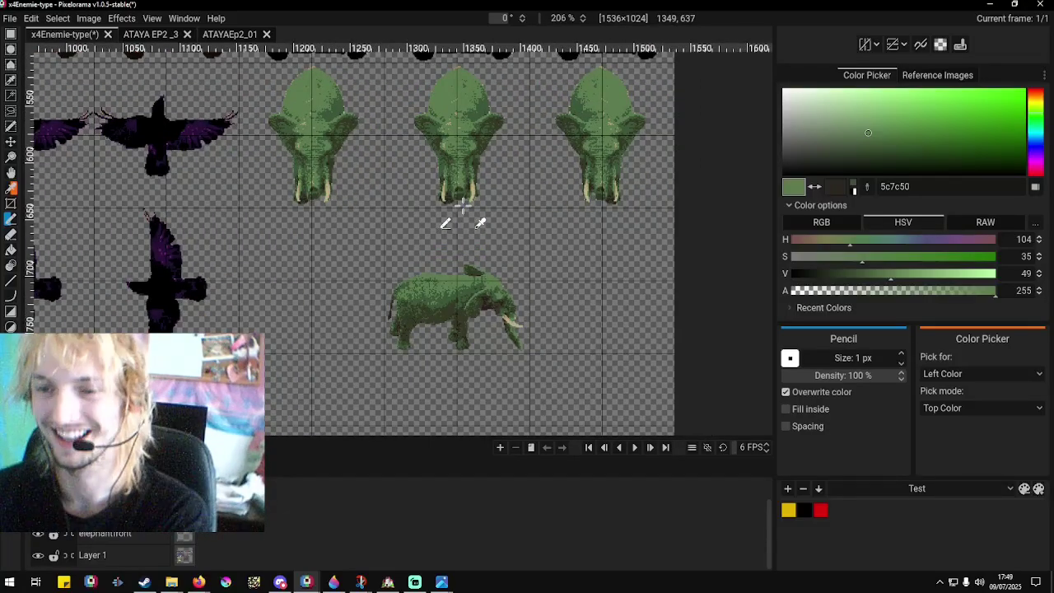
{"action": "scroll", "coordinate": [466, 214], "scroll_direction": "up", "scroll_amount": 2}
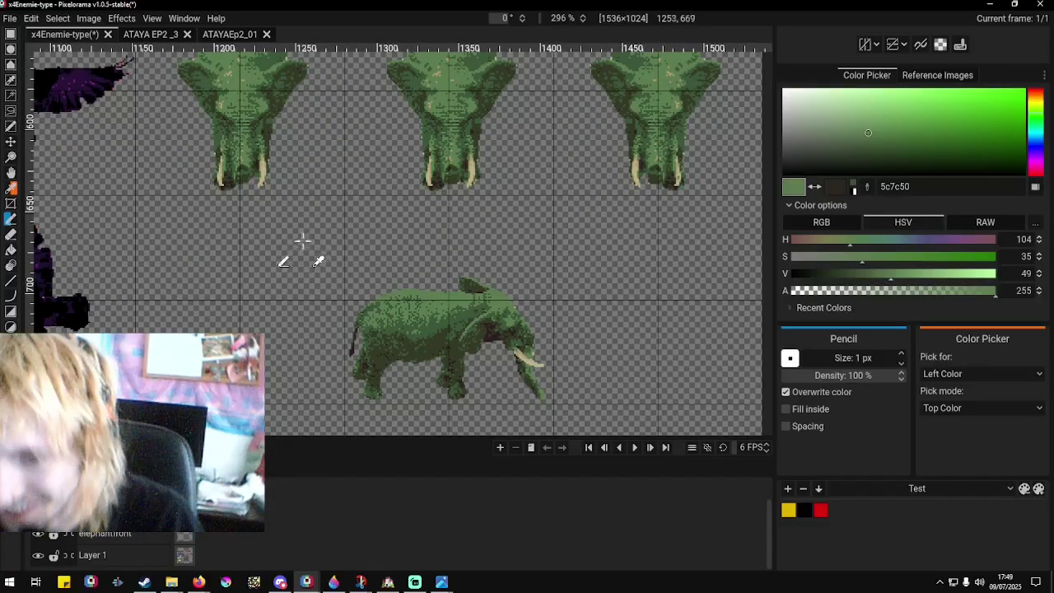
{"action": "left_click", "coordinate": [12, 35]}
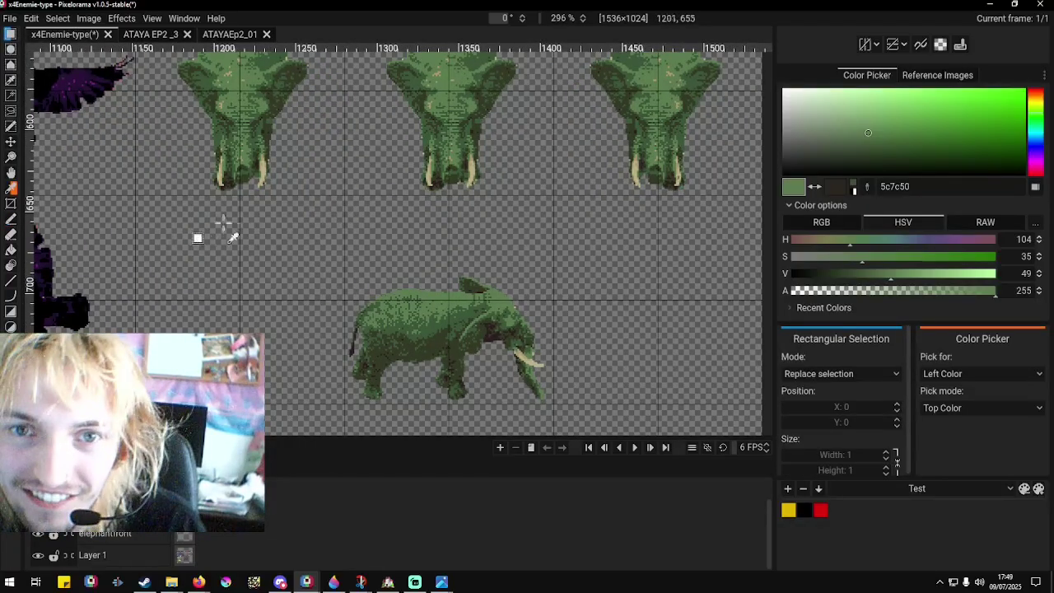
{"action": "left_click_drag", "start_coordinate": [347, 196], "coordinate": [553, 403]}
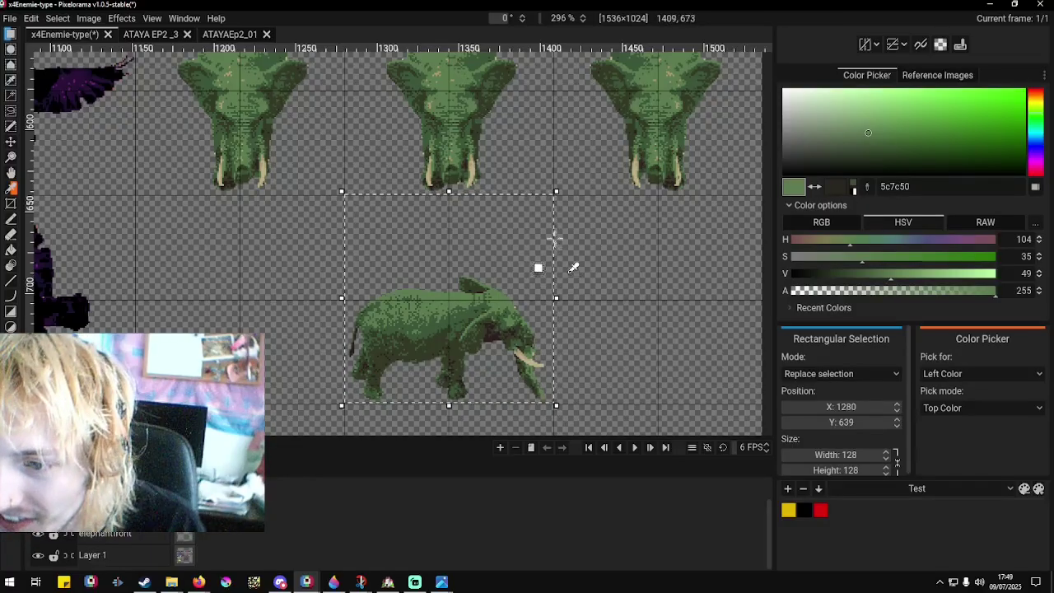
{"action": "left_click_drag", "start_coordinate": [555, 193], "coordinate": [565, 182]}
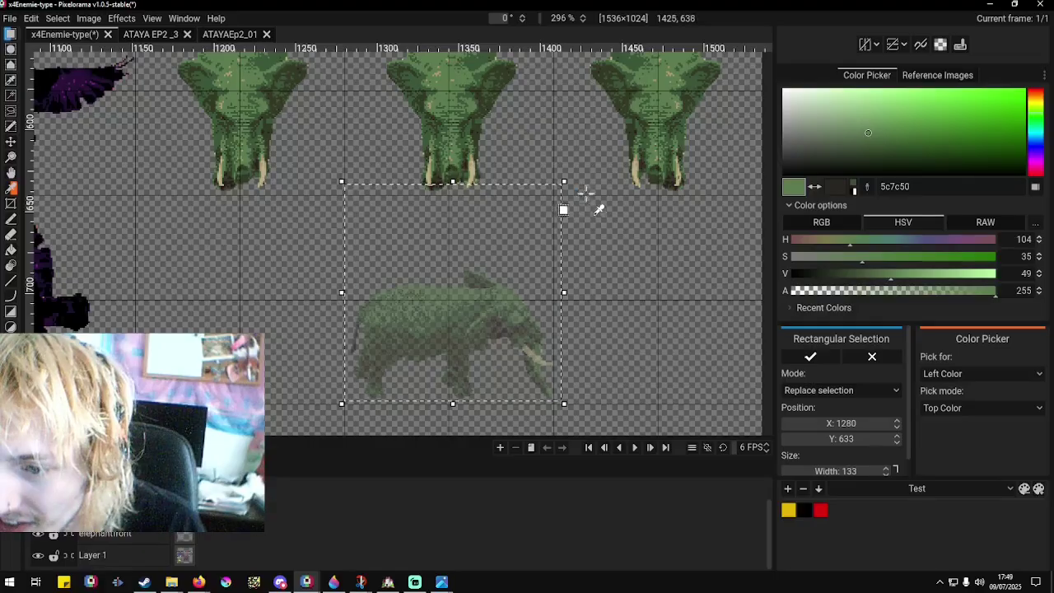
{"action": "key", "text": "Return"}
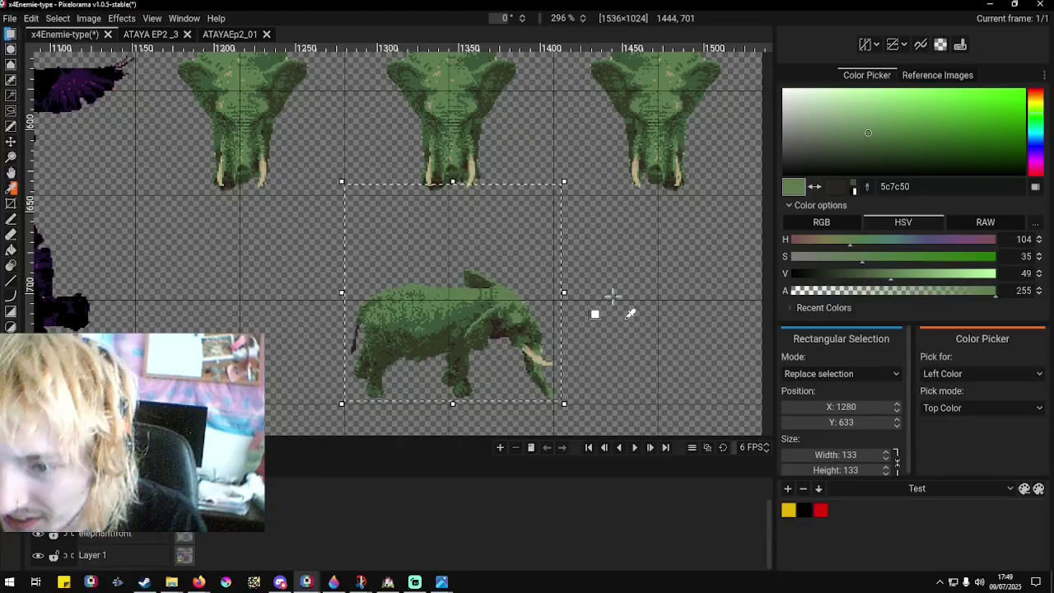
{"action": "left_click", "coordinate": [563, 356]}
Draw a second tusk in tan bbb189 extending forward from the trunk's front edge, and trim its upper edge with transparent pixels.
{"action": "scroll", "coordinate": [563, 356], "scroll_direction": "up", "scroll_amount": 5}
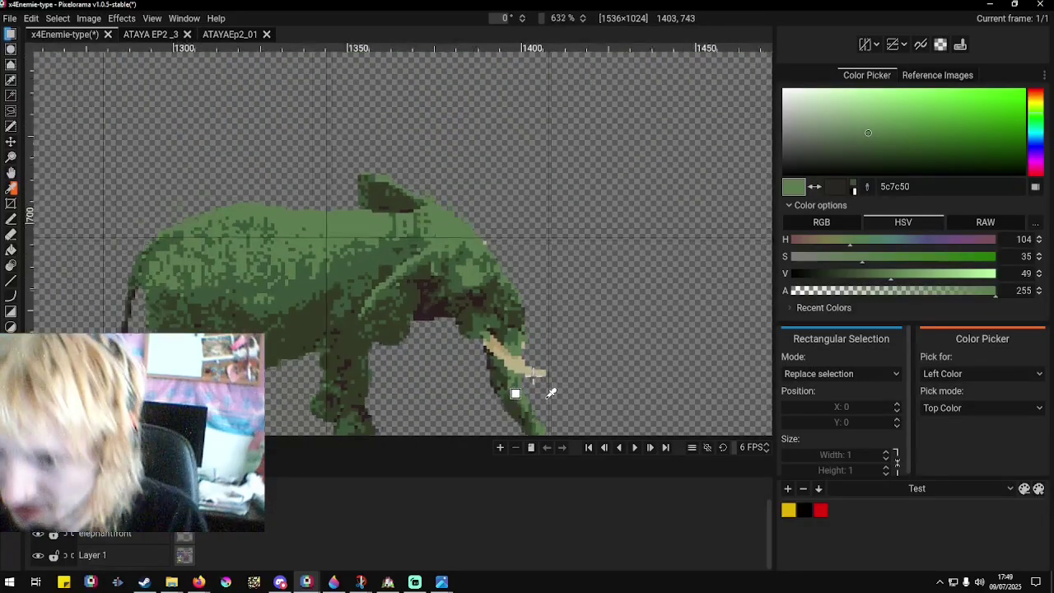
{"action": "left_click", "coordinate": [519, 334]}
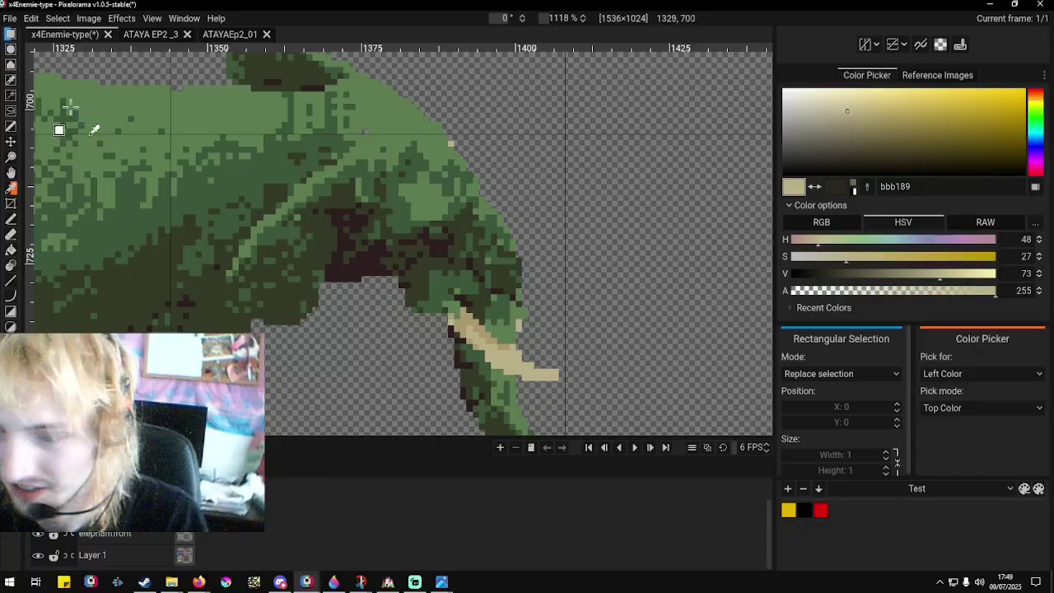
{"action": "left_click", "coordinate": [14, 220]}
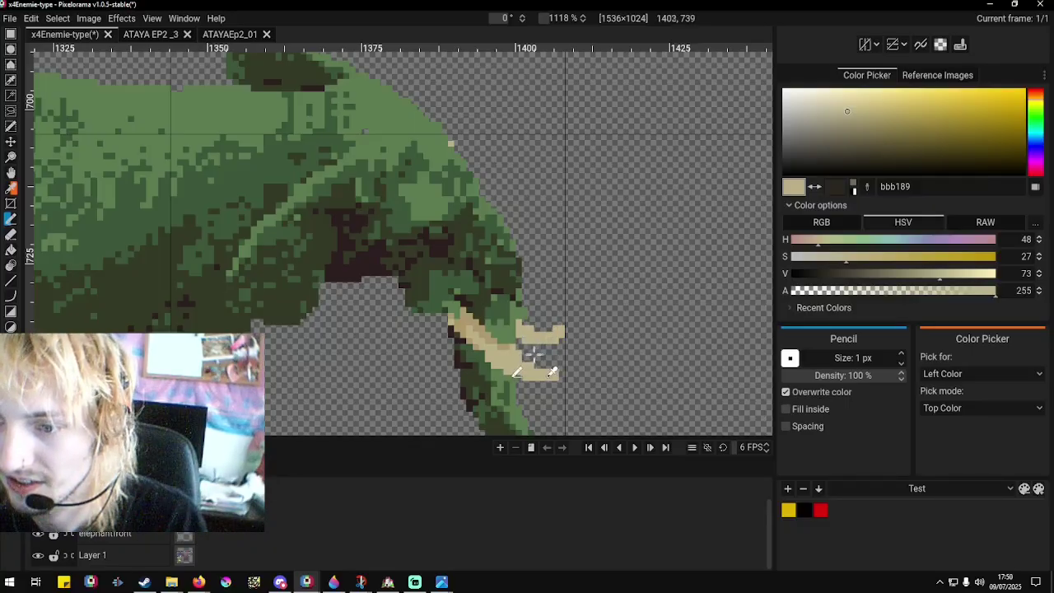
{"action": "right_click", "coordinate": [567, 350]}
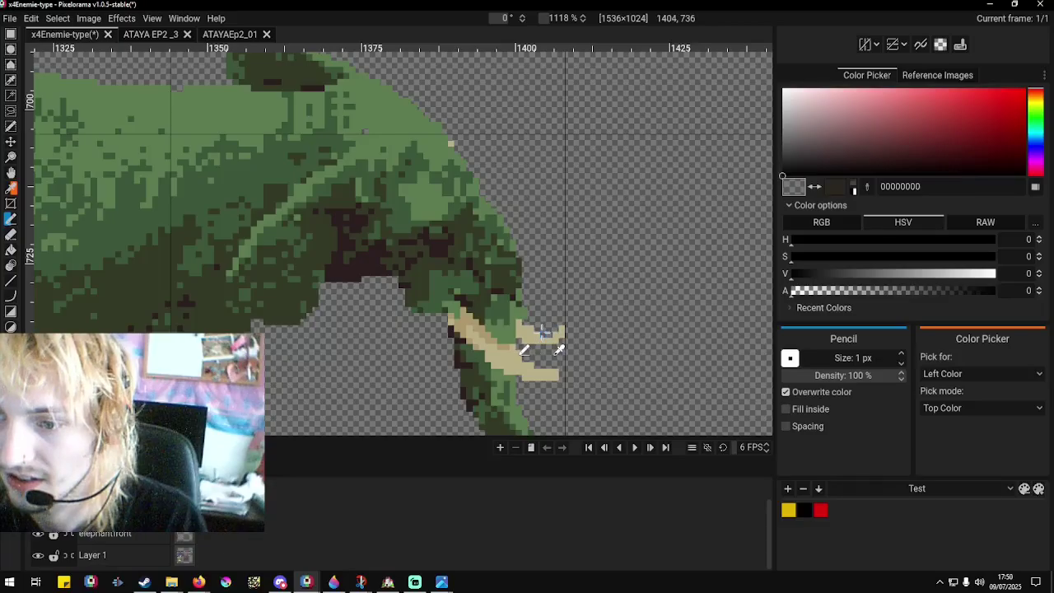
{"action": "left_click", "coordinate": [544, 339]}
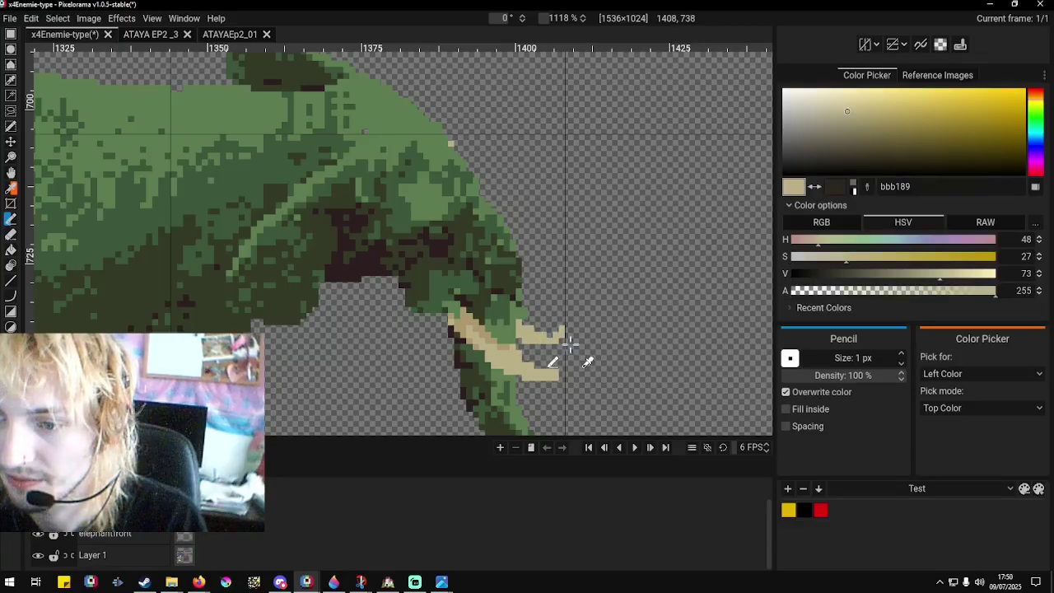
Remove the second tusk's upturned tip with transparent pixels and thicken the lower edge near its end with tan bbb189.
{"action": "scroll", "coordinate": [626, 363], "scroll_direction": "down", "scroll_amount": 6}
{"action": "scroll", "coordinate": [648, 376], "scroll_direction": "up", "scroll_amount": 7}
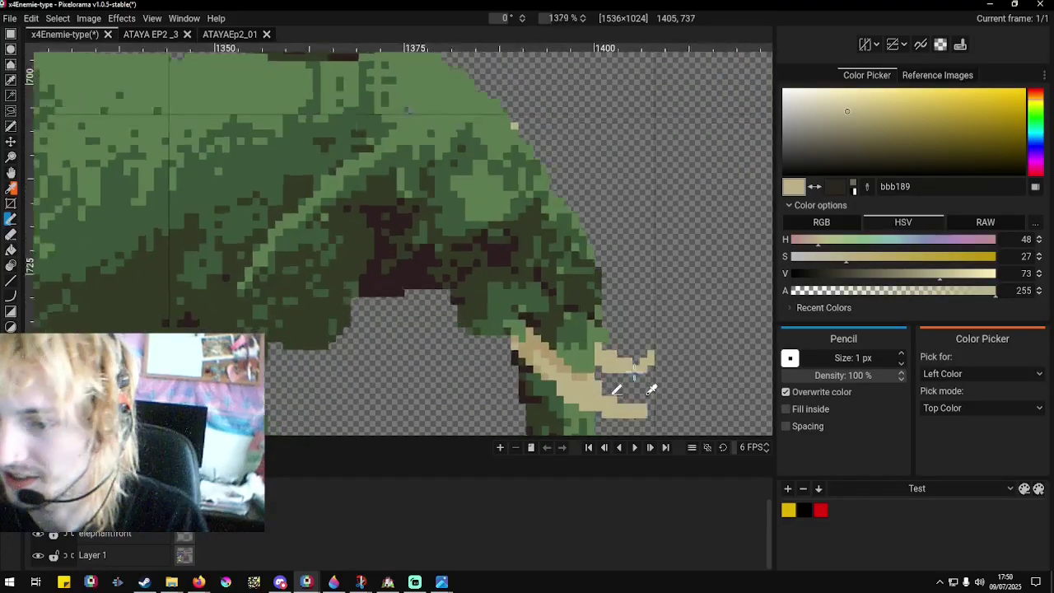
{"action": "scroll", "coordinate": [651, 387], "scroll_direction": "down", "scroll_amount": 4}
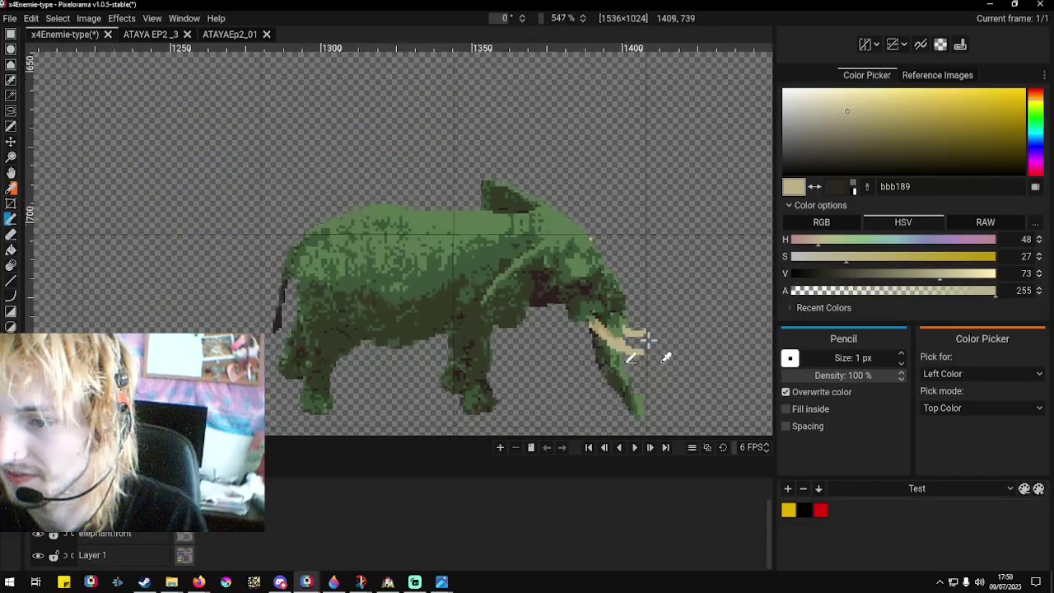
{"action": "scroll", "coordinate": [649, 340], "scroll_direction": "up", "scroll_amount": 5}
{"action": "left_click", "coordinate": [634, 305]}
{"action": "scroll", "coordinate": [694, 341], "scroll_direction": "down", "scroll_amount": 5}
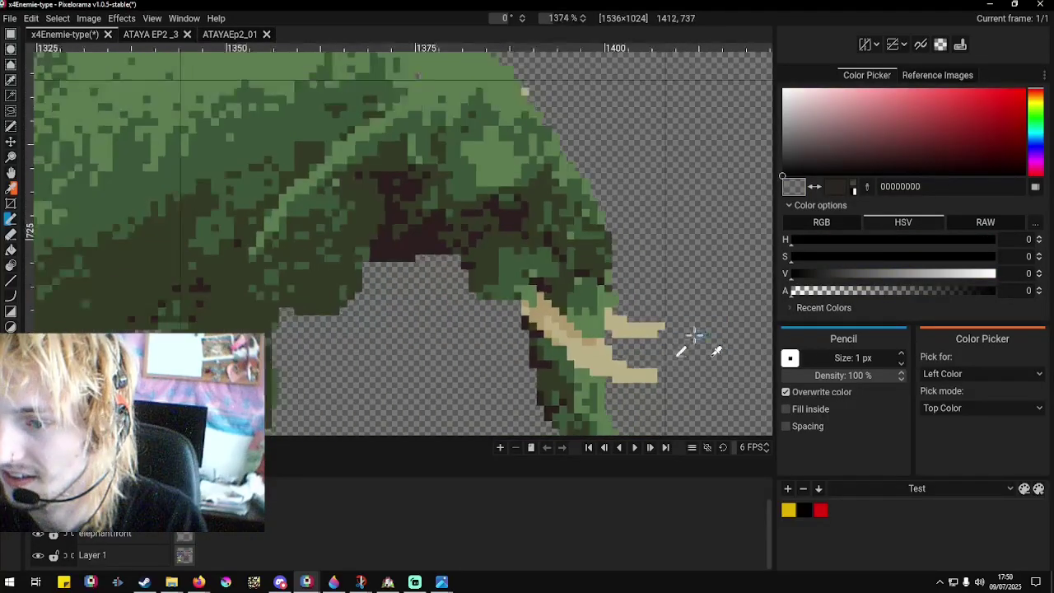
{"action": "scroll", "coordinate": [697, 357], "scroll_direction": "up", "scroll_amount": 5}
{"action": "right_click", "coordinate": [680, 335]}
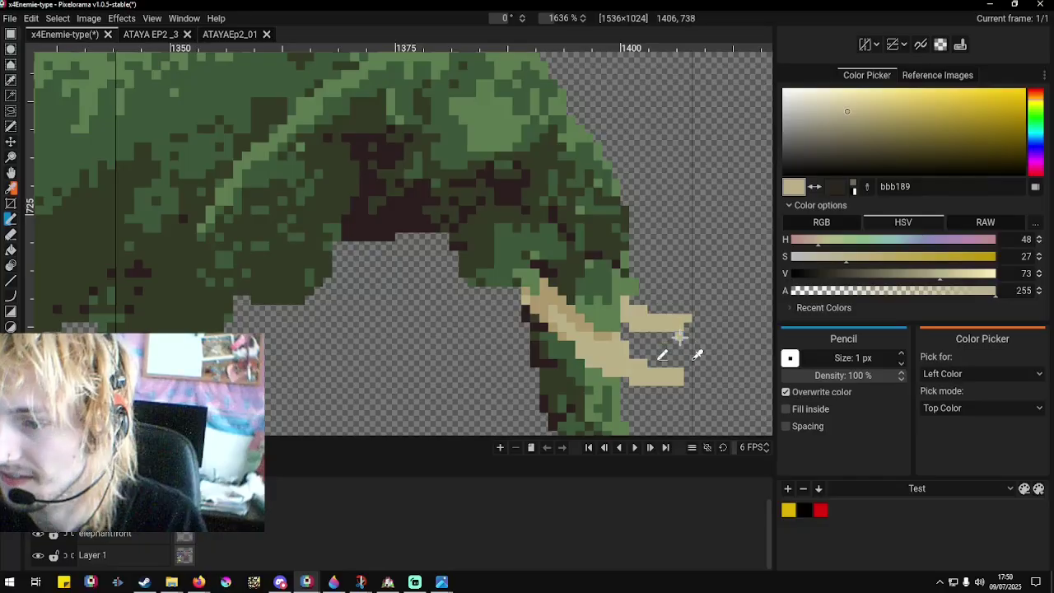
{"action": "left_click", "coordinate": [688, 317]}
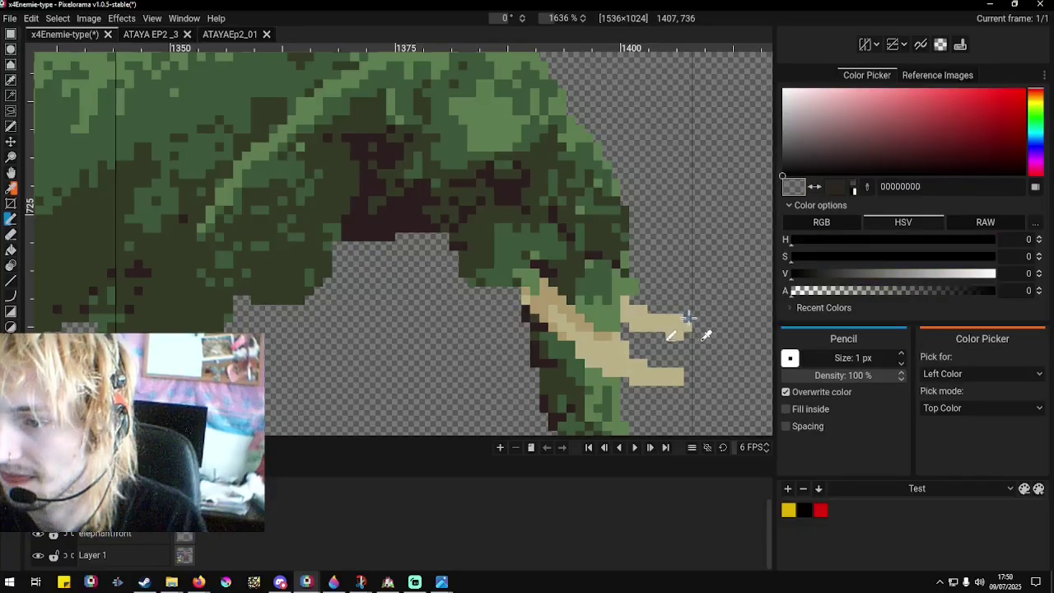
Angle the second tusk's tip downward with bbb189 pixels and trim the tusk's edges with transparent pixels.
{"action": "scroll", "coordinate": [669, 310], "scroll_direction": "up", "scroll_amount": 5}
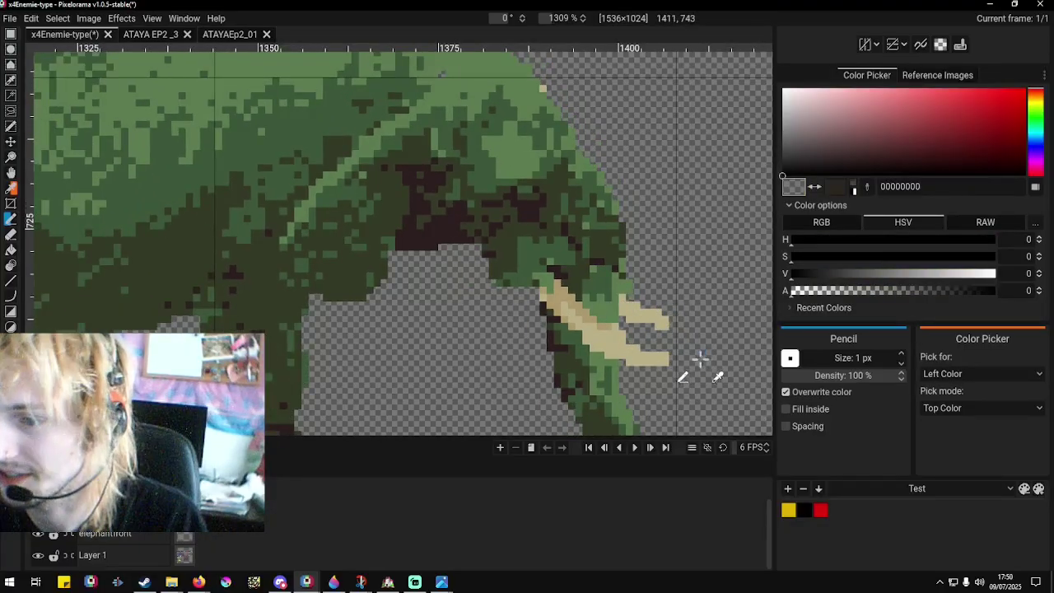
{"action": "scroll", "coordinate": [464, 188], "scroll_direction": "up", "scroll_amount": 2}
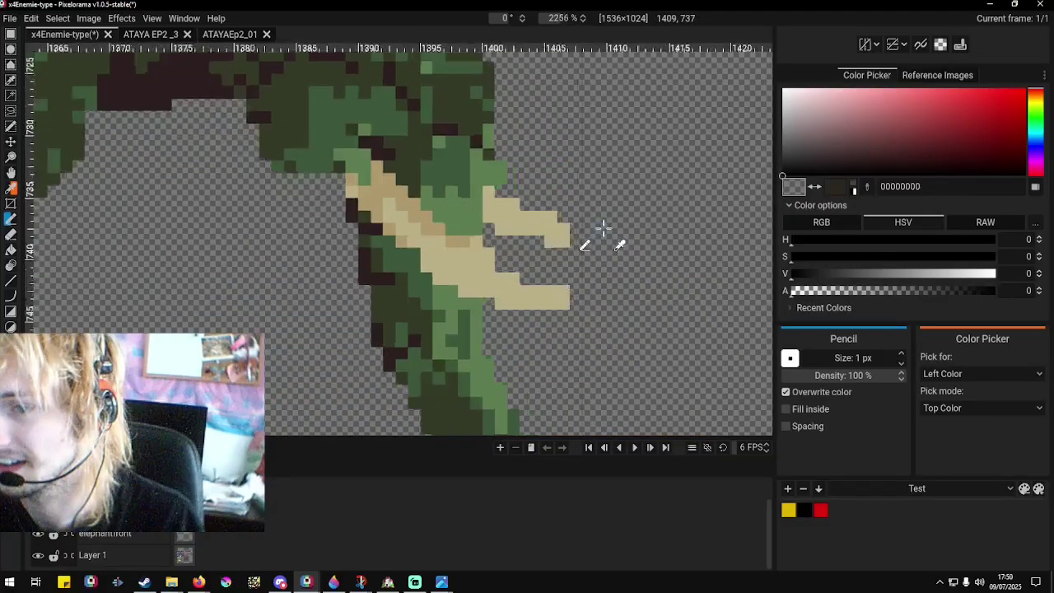
{"action": "left_click", "coordinate": [544, 241]}
{"action": "mouse_move", "coordinate": [547, 267]}
{"action": "left_mouse_down"}
{"action": "mouse_move", "coordinate": [557, 272]}
{"action": "mouse_move", "coordinate": [559, 257]}
{"action": "left_mouse_up"}
{"action": "right_click", "coordinate": [532, 196]}
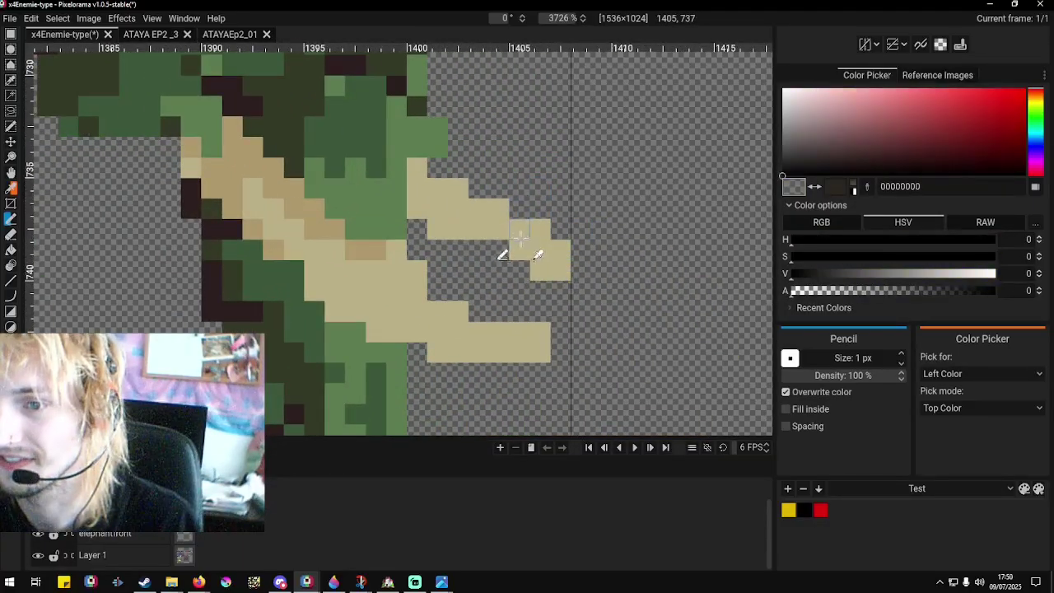
{"action": "scroll", "coordinate": [532, 196], "scroll_direction": "down", "scroll_amount": 10}
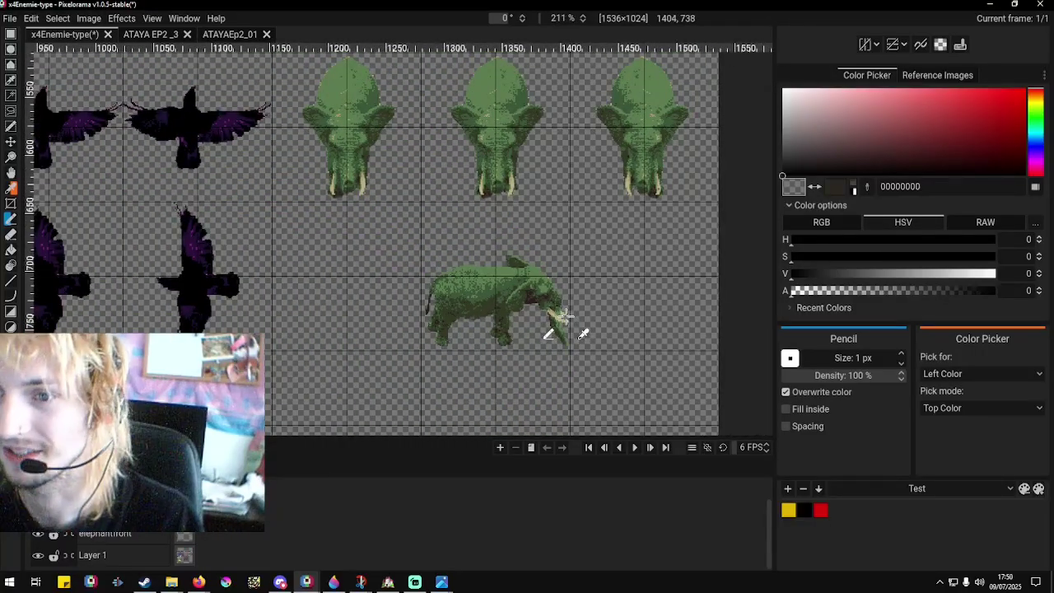
Try to select the middle front-view elephant's 128 × 128 px cell and scale it down to 122 × 122 px.
{"action": "scroll", "coordinate": [519, 170], "scroll_direction": "down", "scroll_amount": 2}
{"action": "scroll", "coordinate": [522, 160], "scroll_direction": "up", "scroll_amount": 3}
{"action": "scroll", "coordinate": [522, 165], "scroll_direction": "down", "scroll_amount": 3}
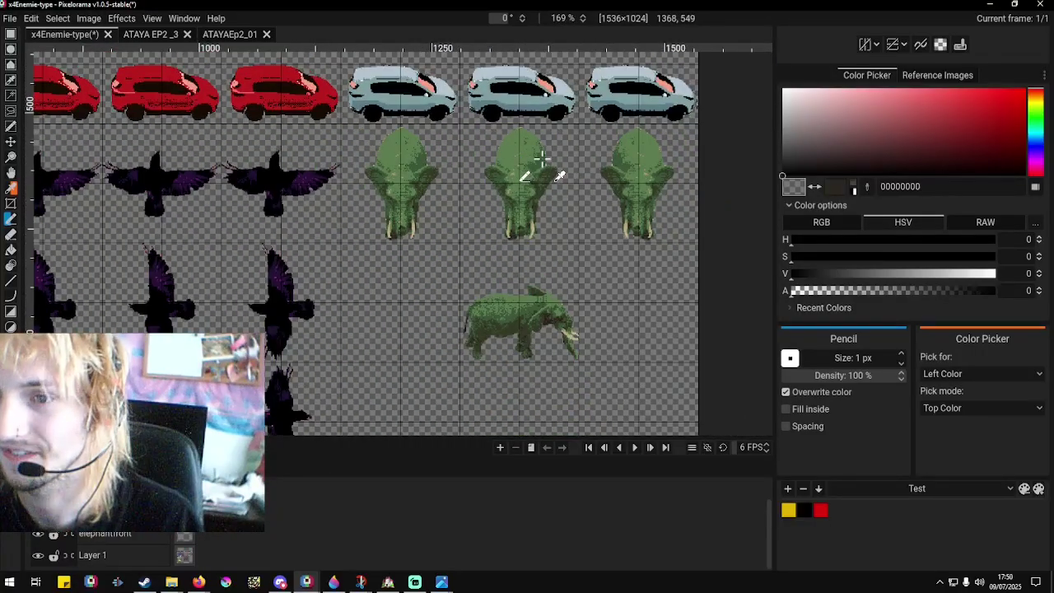
{"action": "scroll", "coordinate": [541, 158], "scroll_direction": "up", "scroll_amount": 2}
{"action": "scroll", "coordinate": [542, 165], "scroll_direction": "down", "scroll_amount": 3}
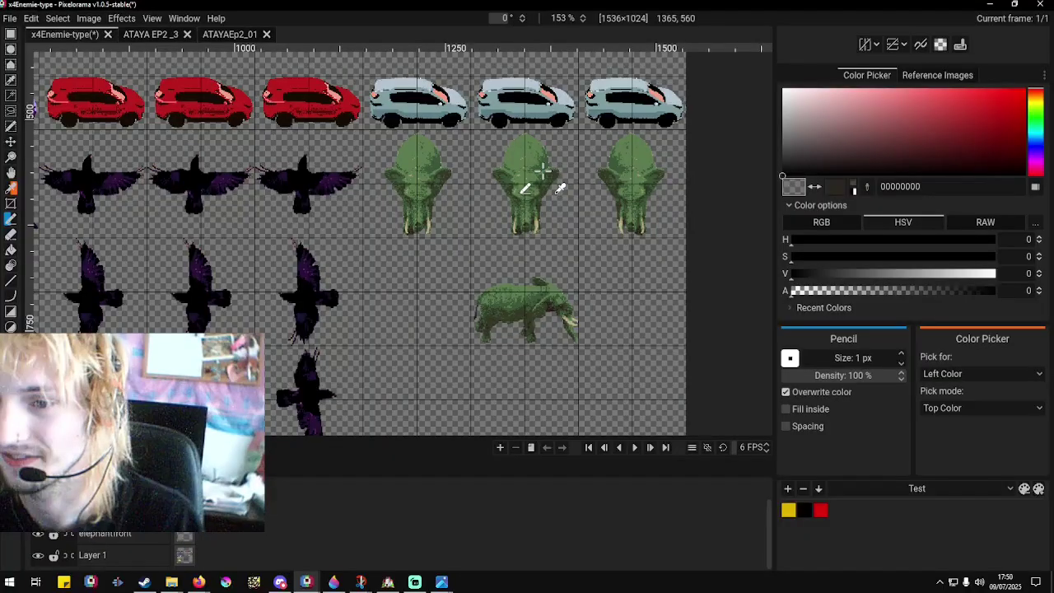
{"action": "scroll", "coordinate": [542, 169], "scroll_direction": "up", "scroll_amount": 1}
{"action": "left_click", "coordinate": [10, 34]}
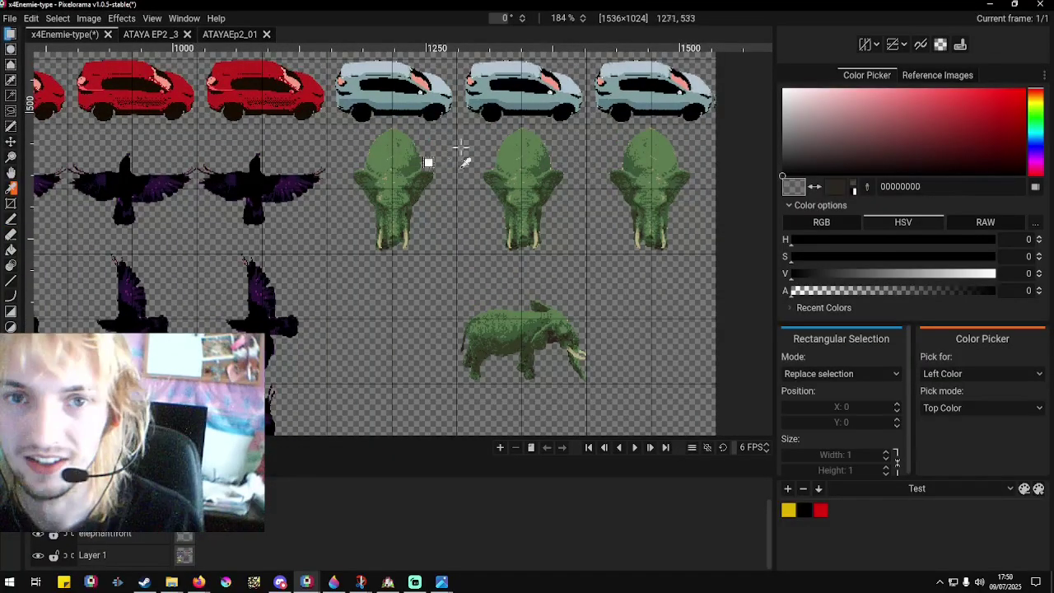
{"action": "scroll", "coordinate": [428, 161], "scroll_direction": "up", "scroll_amount": 3}
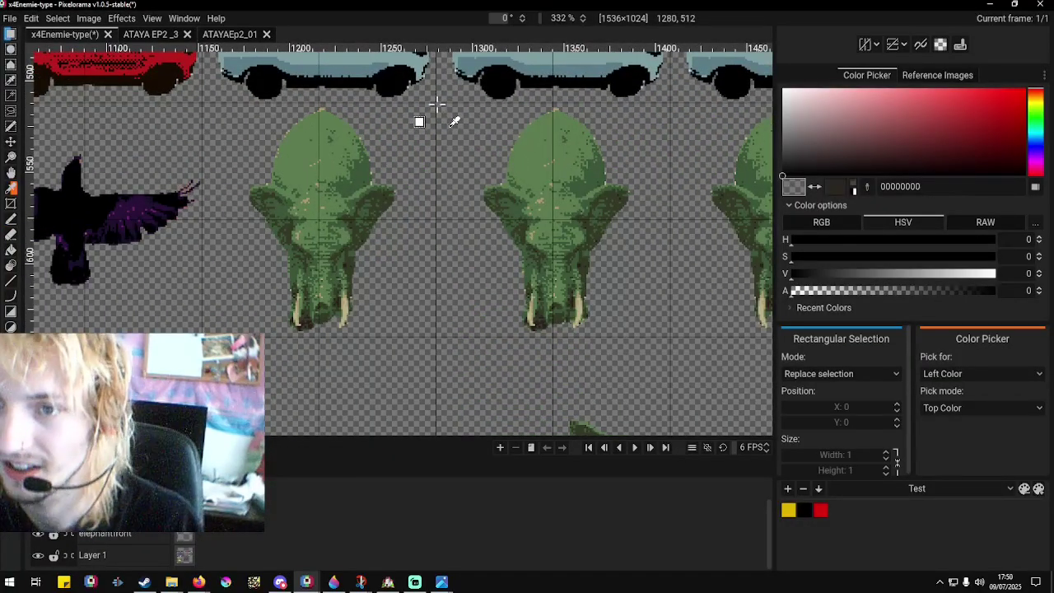
{"action": "left_click_drag", "start_coordinate": [437, 104], "coordinate": [671, 336]}
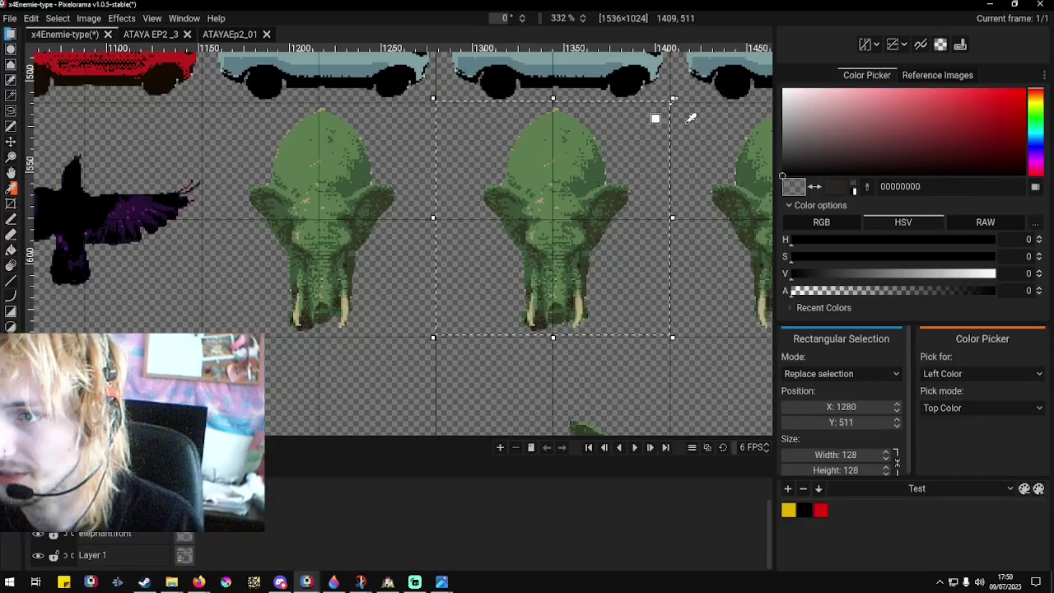
{"action": "left_click_drag", "start_coordinate": [669, 107], "coordinate": [663, 112]}
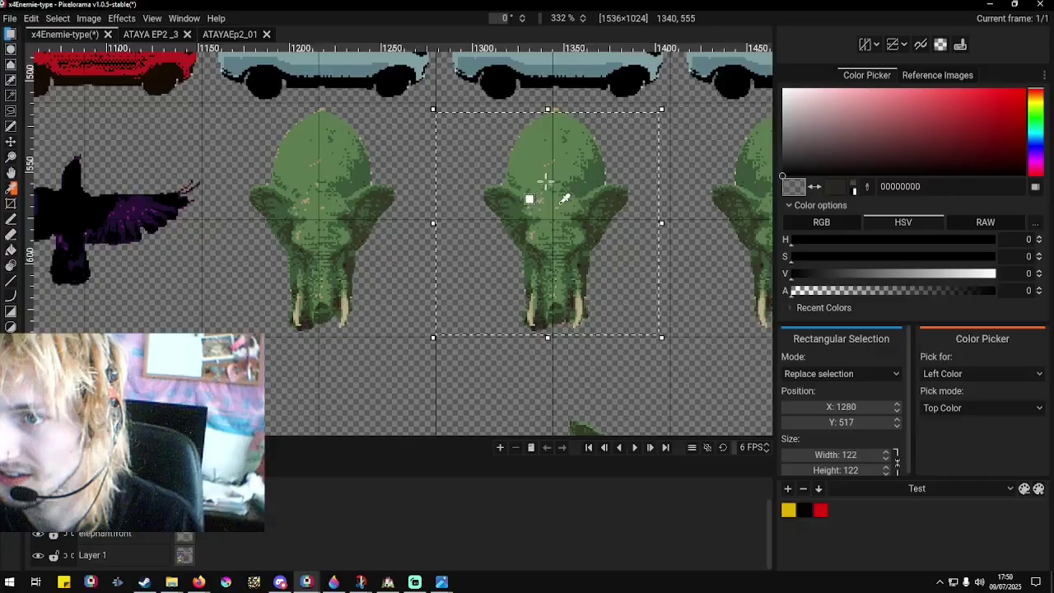
{"action": "scroll", "coordinate": [546, 180], "scroll_direction": "down", "scroll_amount": 4}
{"action": "scroll", "coordinate": [546, 181], "scroll_direction": "up", "scroll_amount": 4}
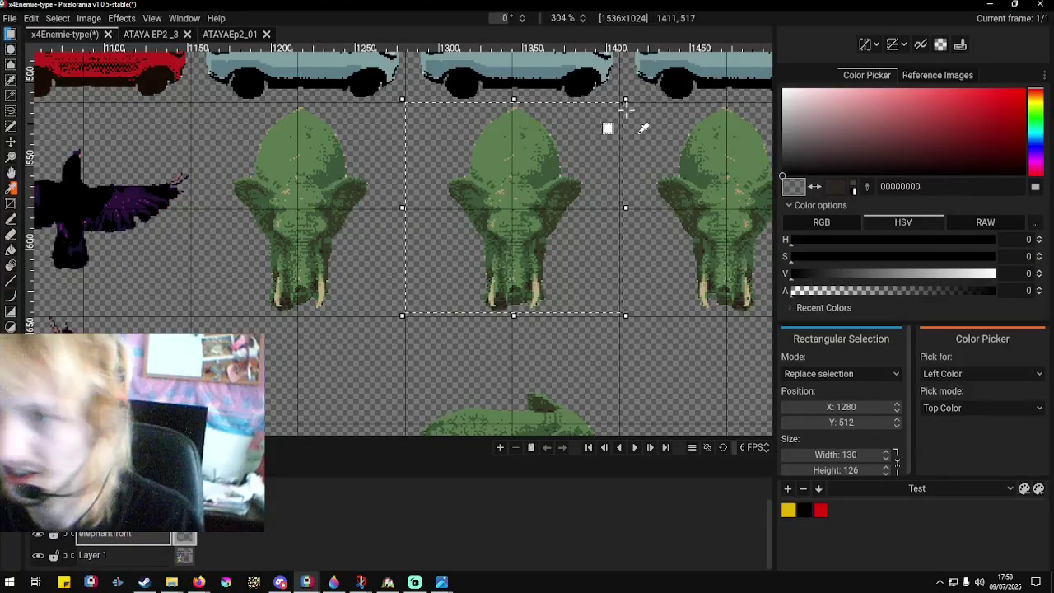
On the elephantfront layer, shrink the selected middle front-view elephant to 122 × 112 px at X 1283, Y 527 and apply the transformation.
{"action": "left_click_drag", "start_coordinate": [644, 118], "coordinate": [611, 124]}
{"action": "left_click_drag", "start_coordinate": [541, 167], "coordinate": [548, 172]}
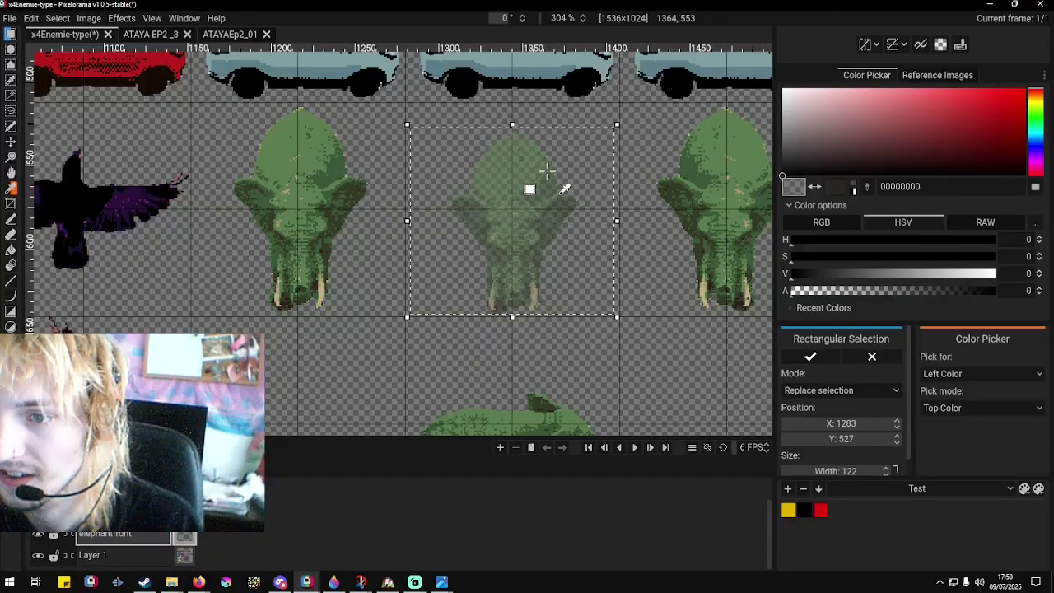
{"action": "scroll", "coordinate": [546, 177], "scroll_direction": "down", "scroll_amount": 4}
{"action": "scroll", "coordinate": [547, 325], "scroll_direction": "up", "scroll_amount": 4}
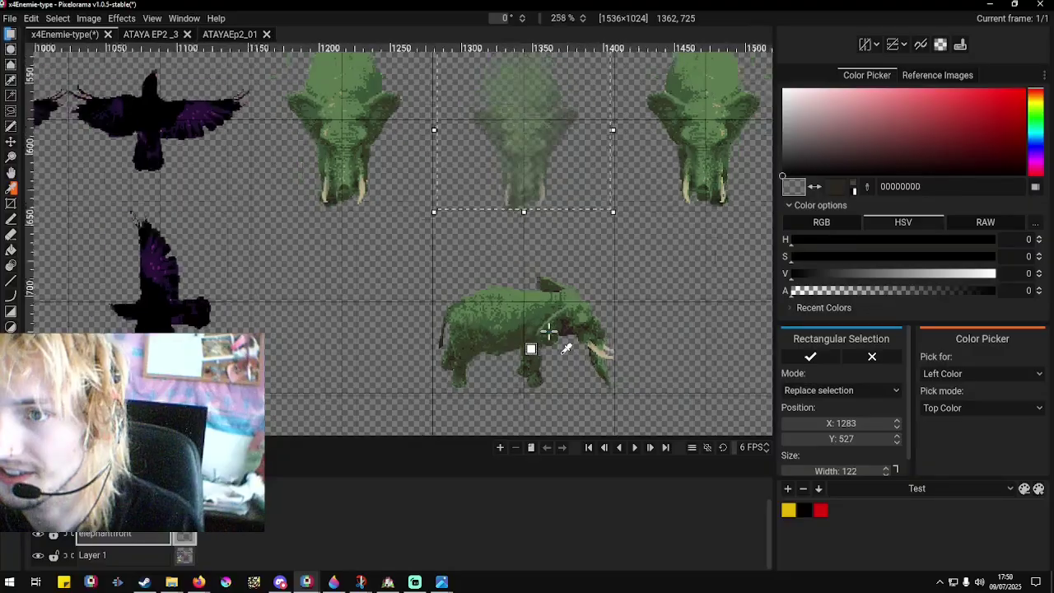
{"action": "scroll", "coordinate": [549, 331], "scroll_direction": "down", "scroll_amount": 3}
{"action": "scroll", "coordinate": [544, 206], "scroll_direction": "up", "scroll_amount": 3}
{"action": "key", "text": "Return"}
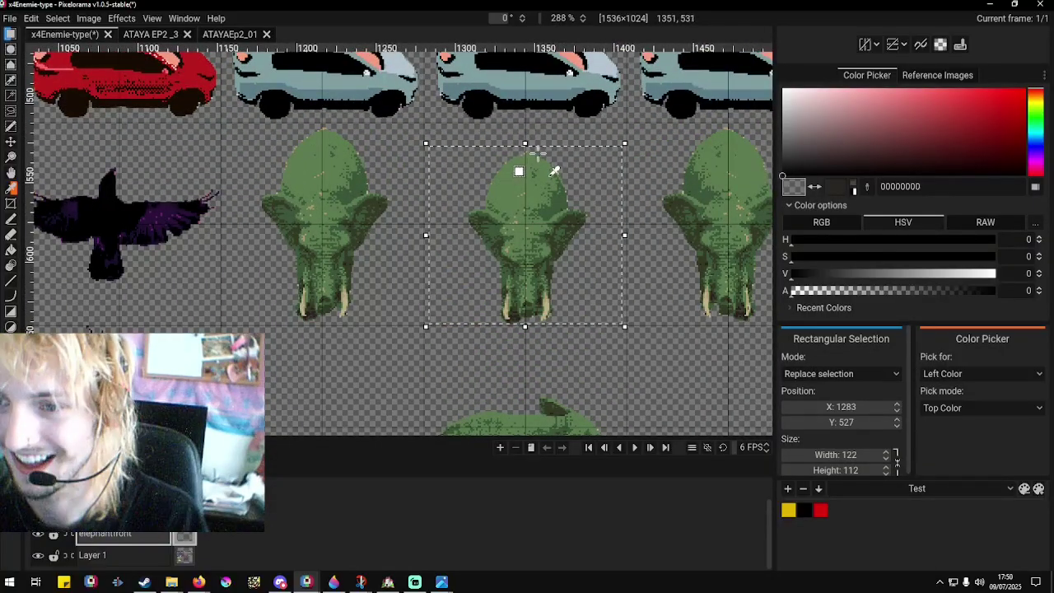
Resize the middle front-view elephant to 121 × 119 px at X 1284, Y 518, apply the transformation and clear the selection.
{"action": "left_click_drag", "start_coordinate": [543, 162], "coordinate": [543, 160]}
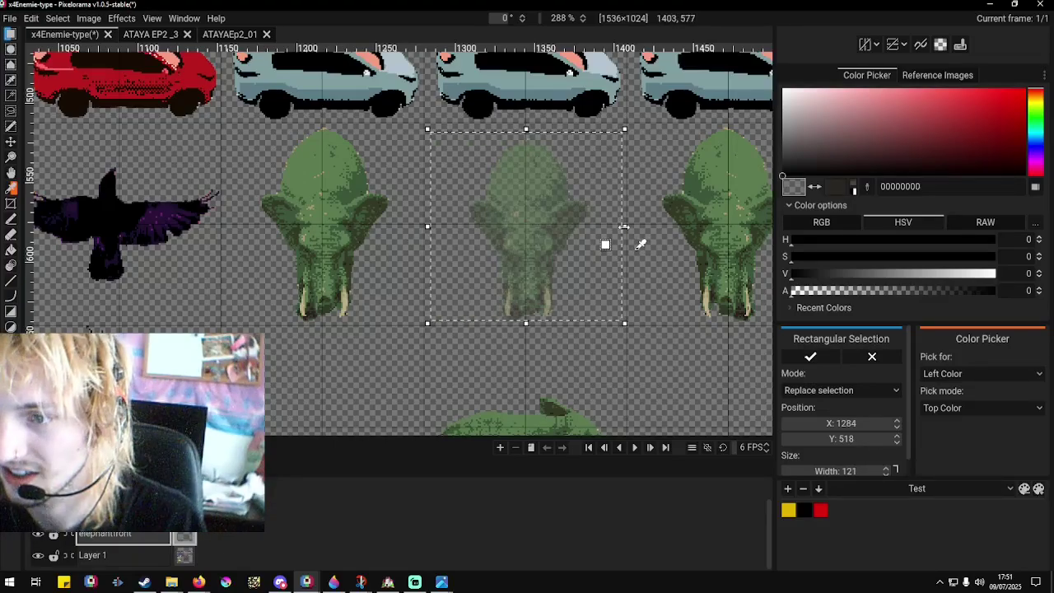
{"action": "key", "text": "Return"}
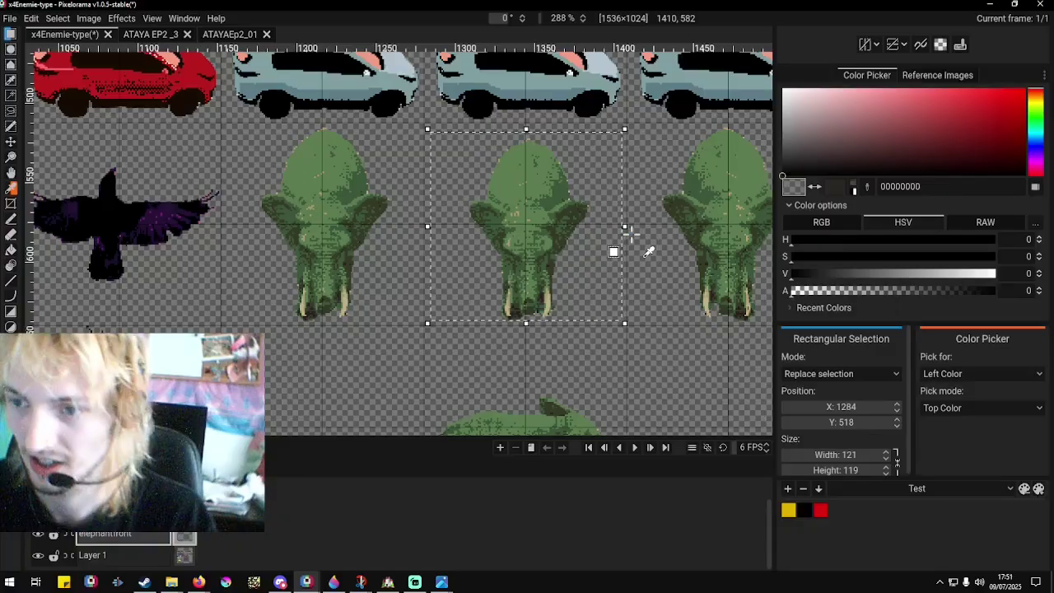
{"action": "scroll", "coordinate": [649, 251], "scroll_direction": "down", "scroll_amount": 3}
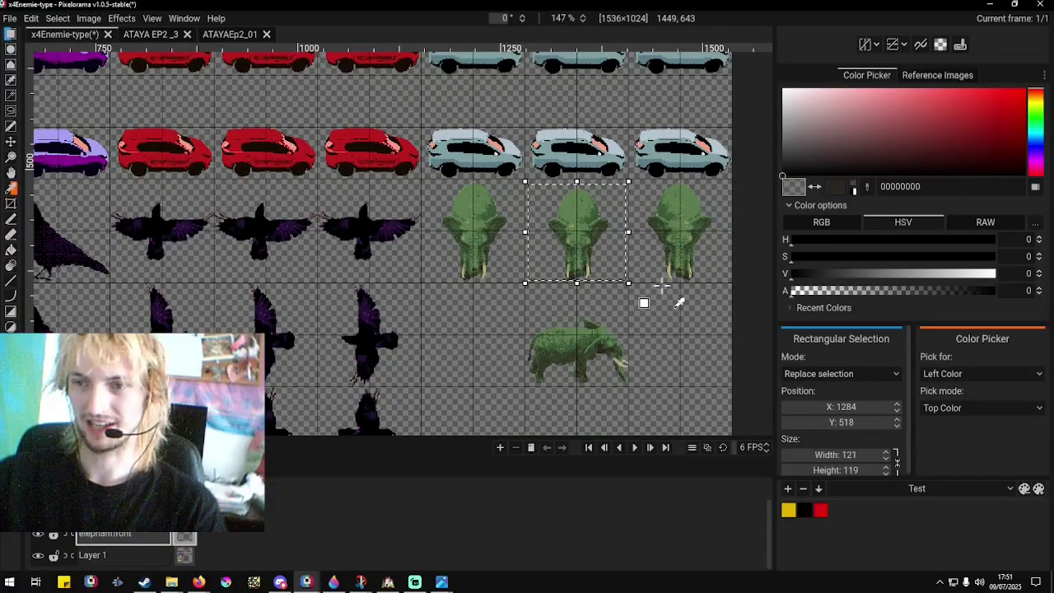
{"action": "left_click", "coordinate": [618, 297]}
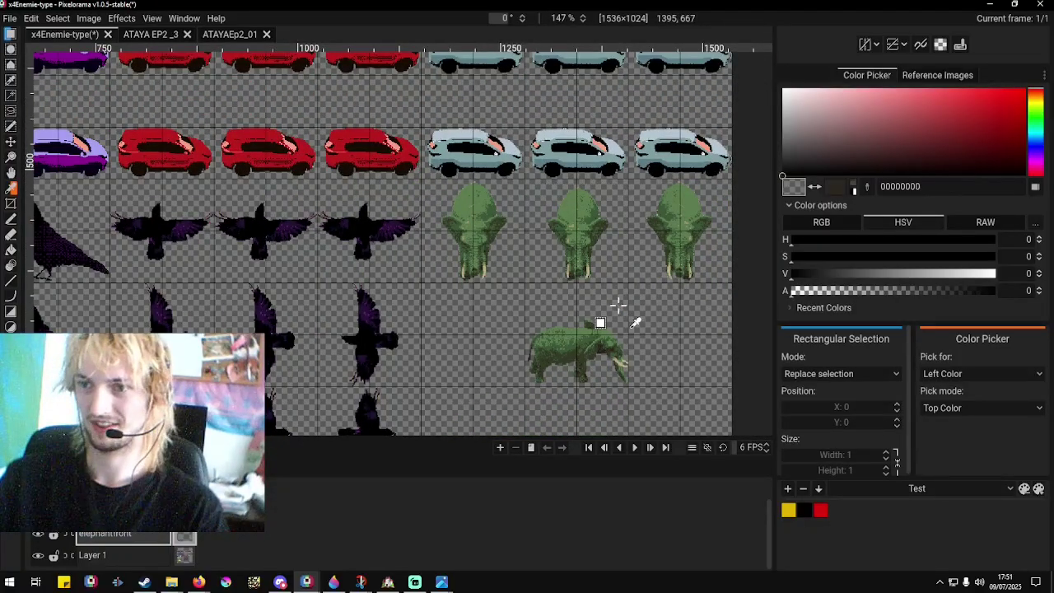
Select the first front-view elephant's 128 × 128 px cell, shrink its content to 118 px wide at X 1157, Y 517, and clear the selection.
{"action": "scroll", "coordinate": [646, 311], "scroll_direction": "up", "scroll_amount": 4}
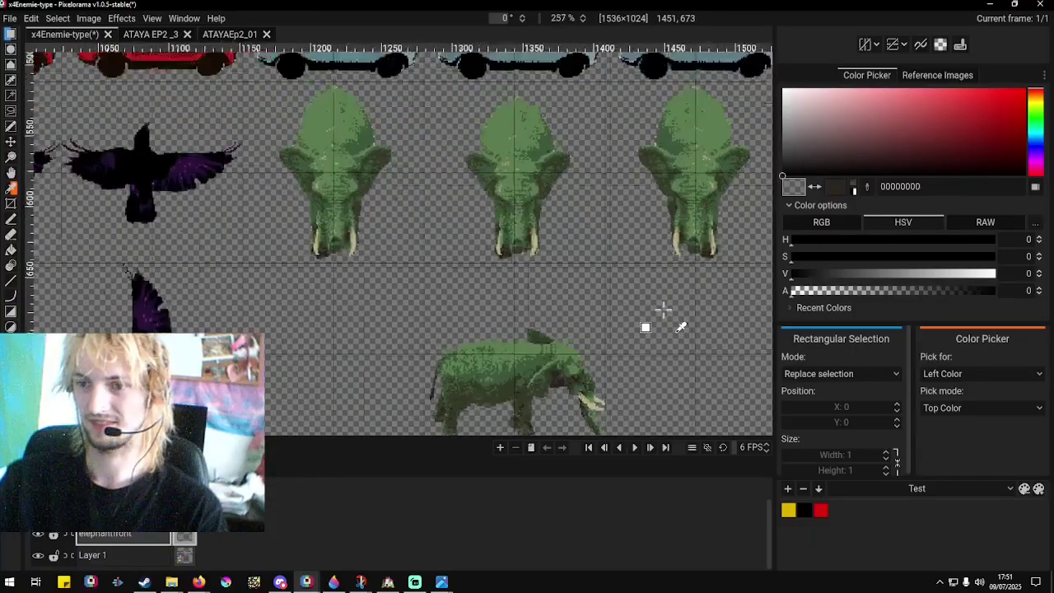
{"action": "scroll", "coordinate": [560, 251], "scroll_direction": "down", "scroll_amount": 2}
{"action": "scroll", "coordinate": [546, 238], "scroll_direction": "up", "scroll_amount": 3}
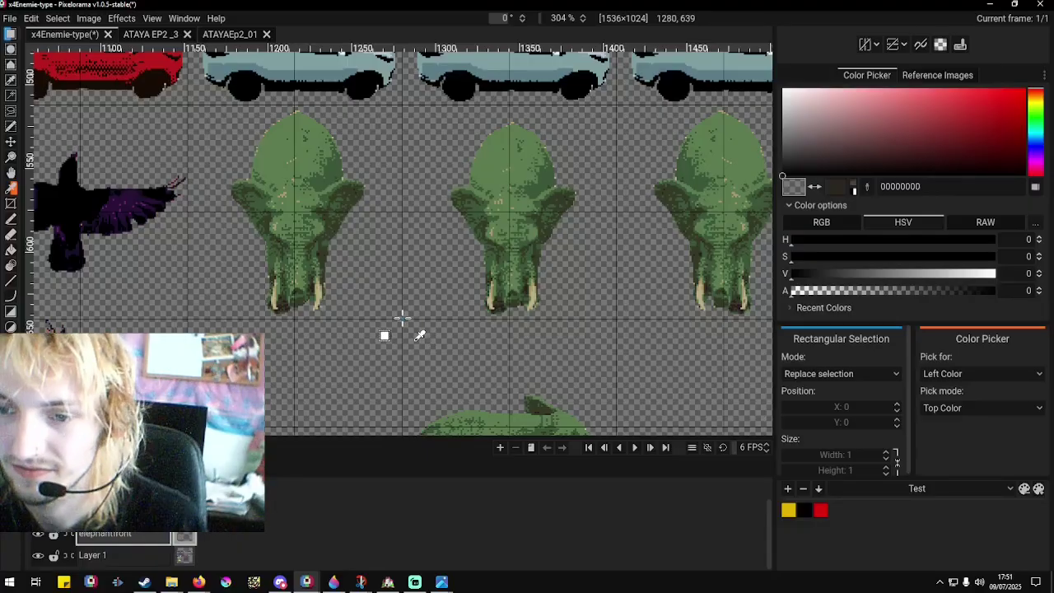
{"action": "left_click_drag", "start_coordinate": [402, 318], "coordinate": [184, 102]}
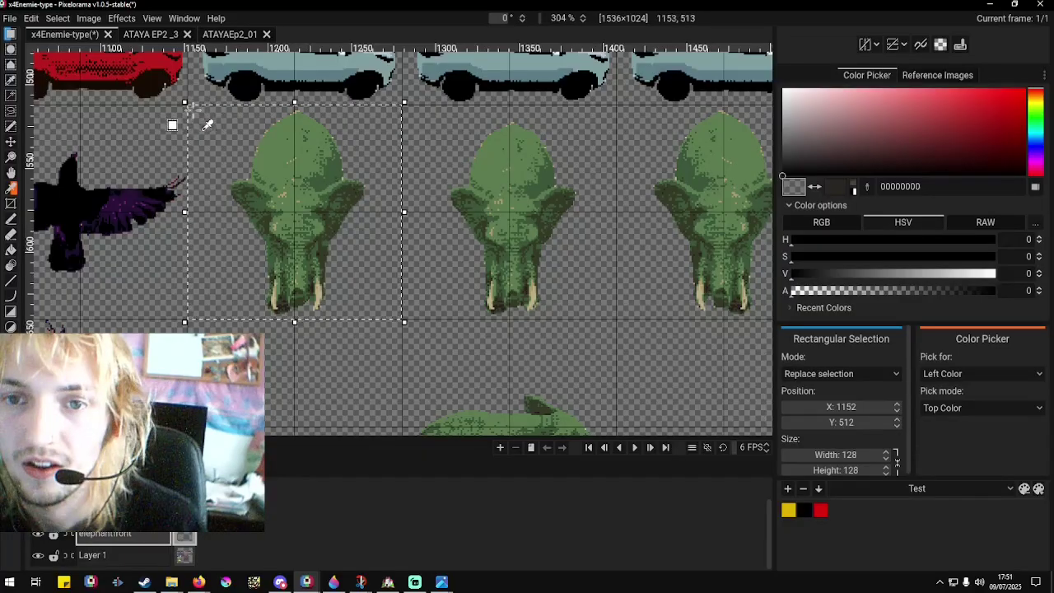
{"action": "left_click_drag", "start_coordinate": [289, 102], "coordinate": [293, 112]}
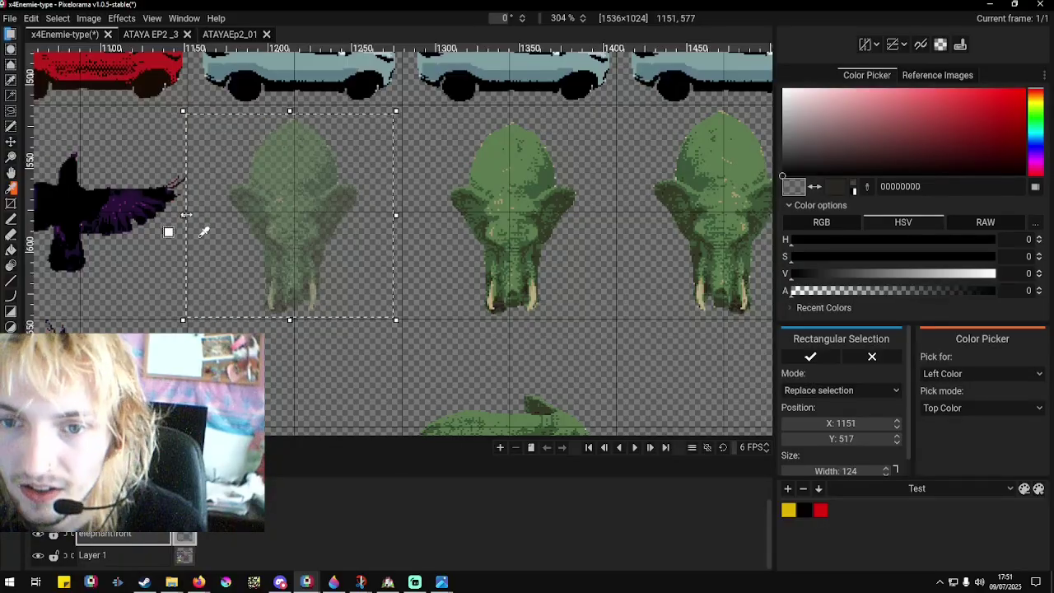
{"action": "left_click_drag", "start_coordinate": [184, 216], "coordinate": [197, 216]}
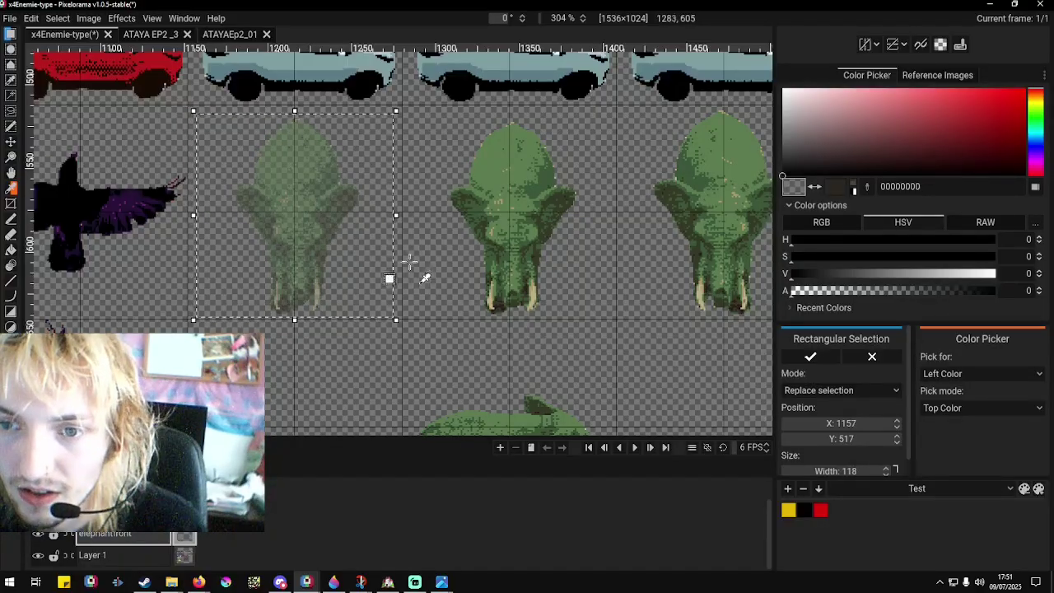
{"action": "left_click", "coordinate": [432, 267]}
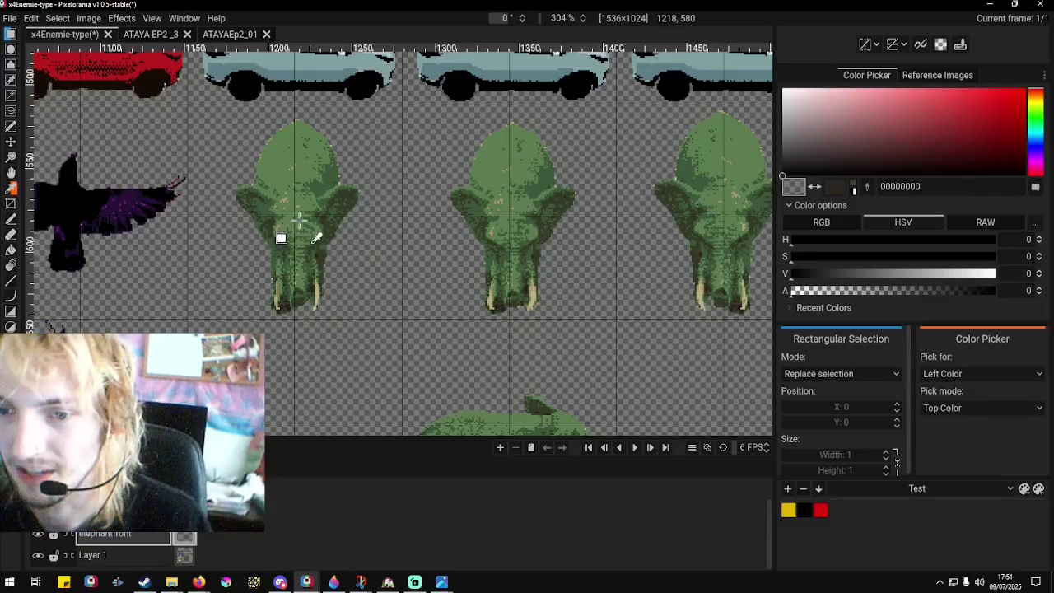
{"action": "scroll", "coordinate": [368, 241], "scroll_direction": "down", "scroll_amount": 2}
{"action": "scroll", "coordinate": [571, 254], "scroll_direction": "down", "scroll_amount": 1}
{"action": "scroll", "coordinate": [513, 160], "scroll_direction": "up", "scroll_amount": 3}
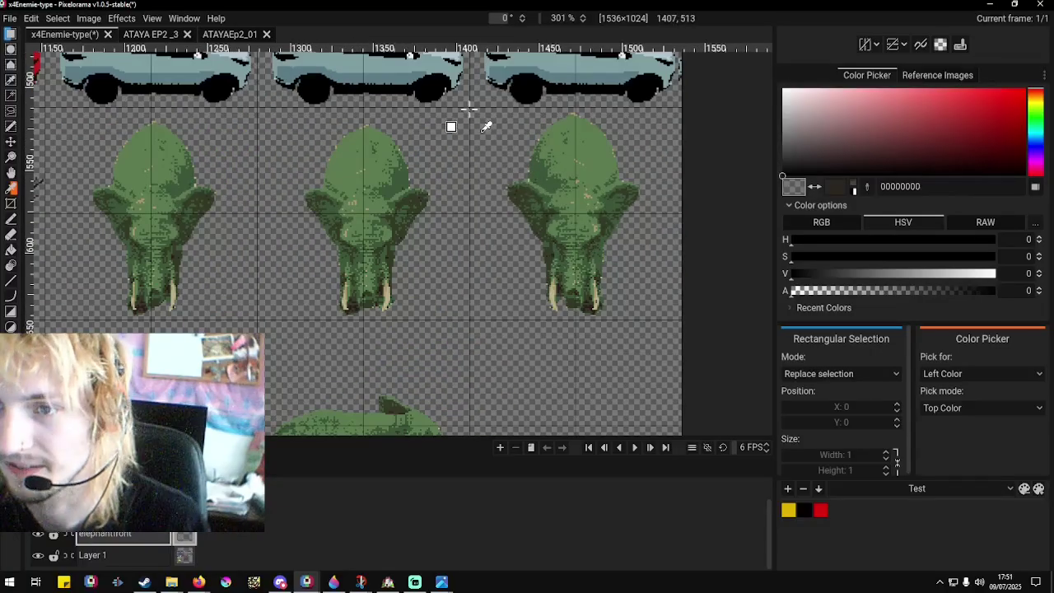
Replace the third front-view elephant with a horizontally mirrored copy of the first at X 1408, Y 512, and clear the selection.
{"action": "left_click_drag", "start_coordinate": [471, 108], "coordinate": [684, 320]}
{"action": "key", "text": "Delete"}
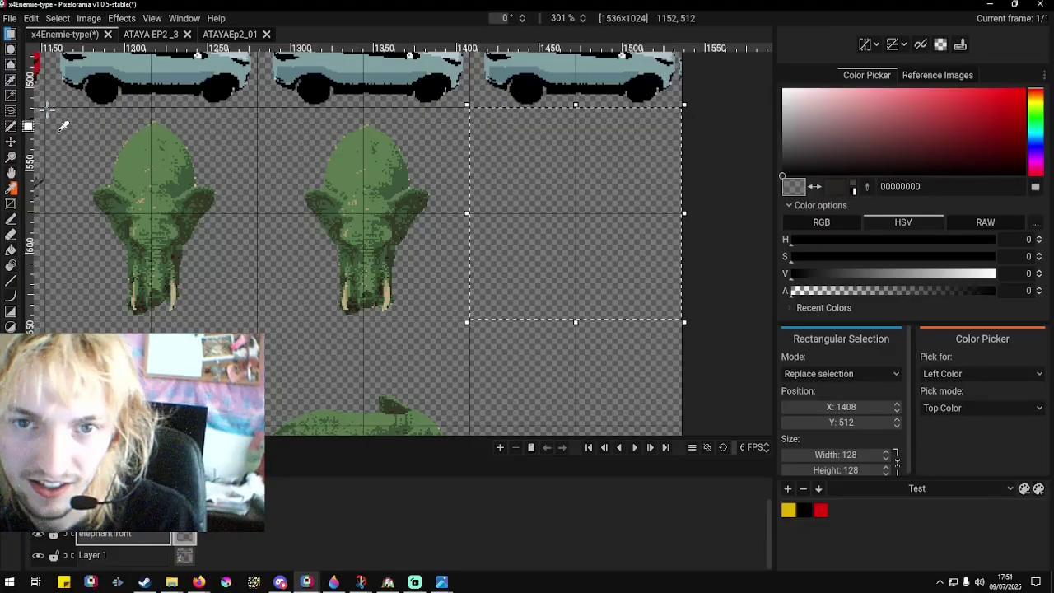
{"action": "left_click_drag", "start_coordinate": [45, 107], "coordinate": [313, 278]}
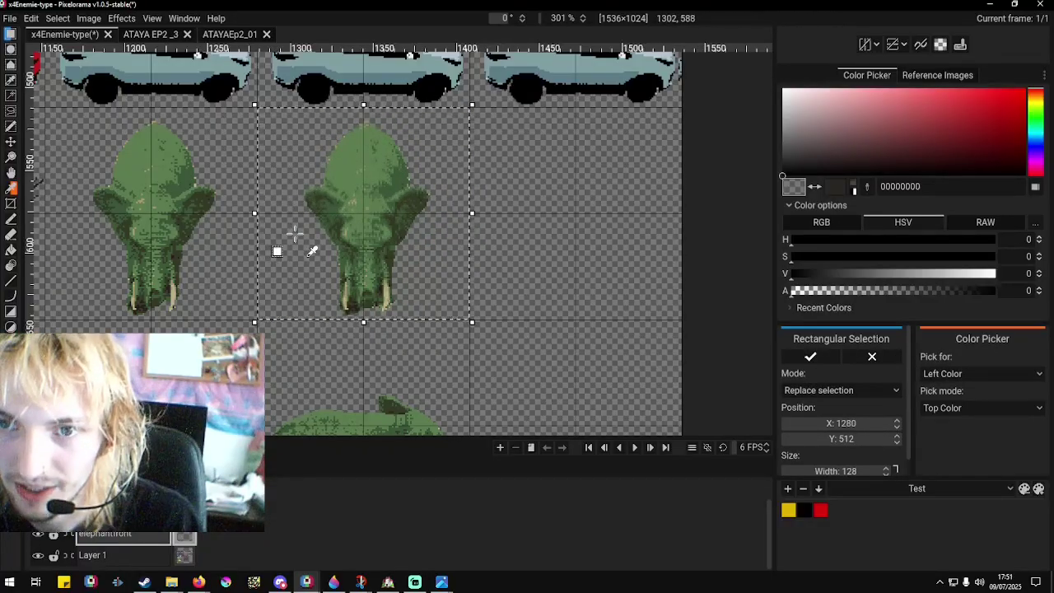
{"action": "left_click_drag", "start_coordinate": [256, 231], "coordinate": [685, 232]}
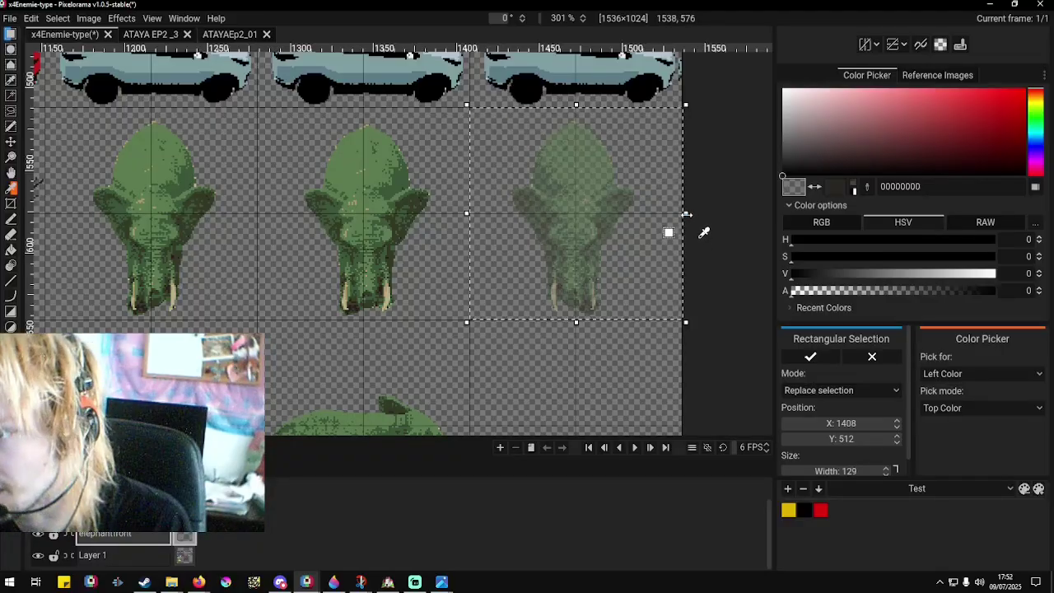
{"action": "key", "text": "Return"}
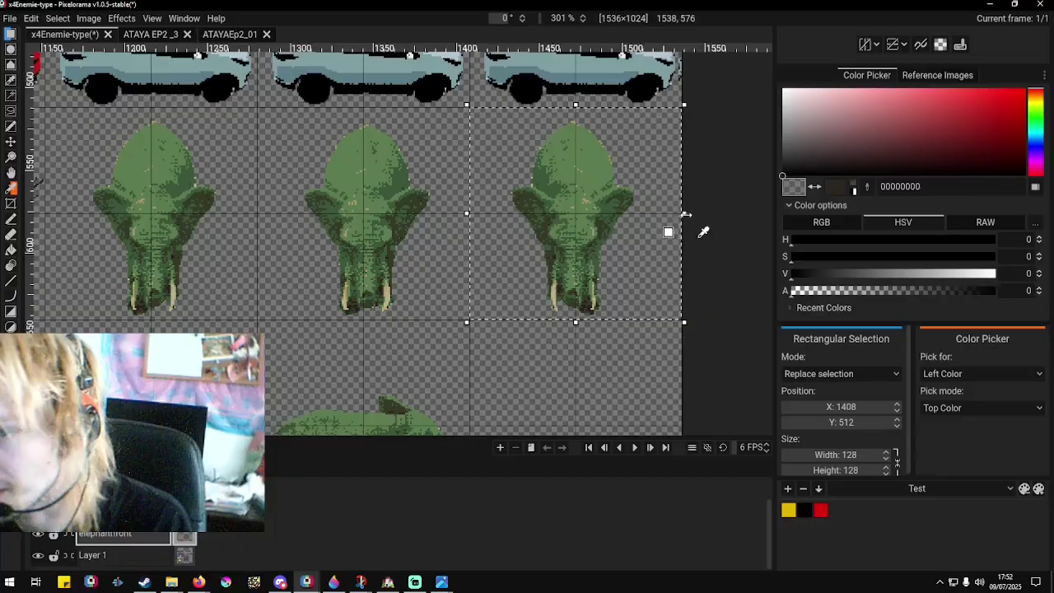
{"action": "key", "text": "ctrl+shift+a"}
Examine the front-view elephants' heads and tusks up close and compare them with the side-view elephant and neighbouring sprites.
{"action": "scroll", "coordinate": [575, 221], "scroll_direction": "down", "scroll_amount": 5}
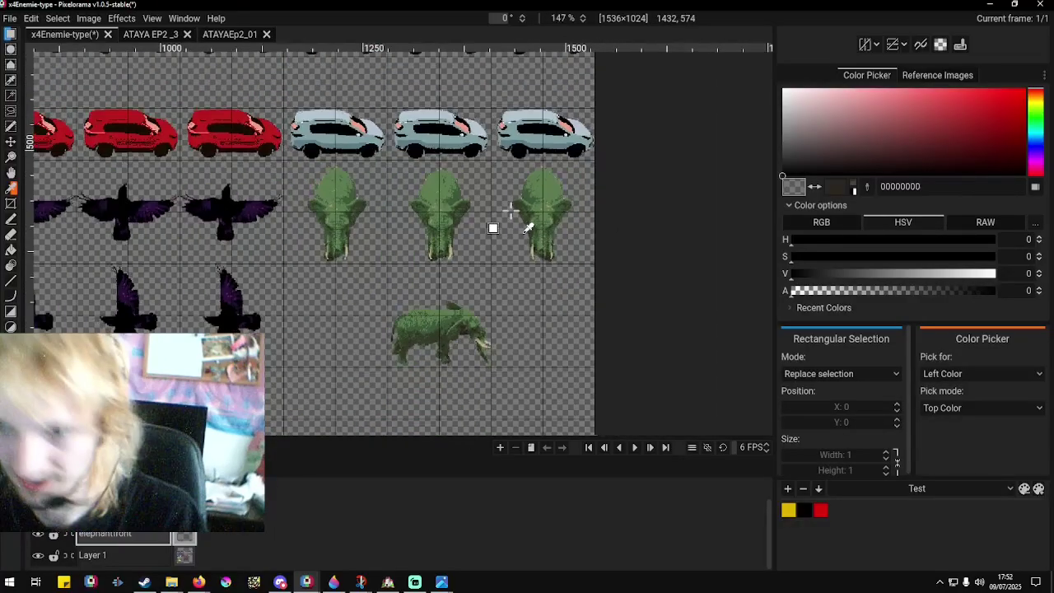
{"action": "scroll", "coordinate": [510, 293], "scroll_direction": "up", "scroll_amount": 4}
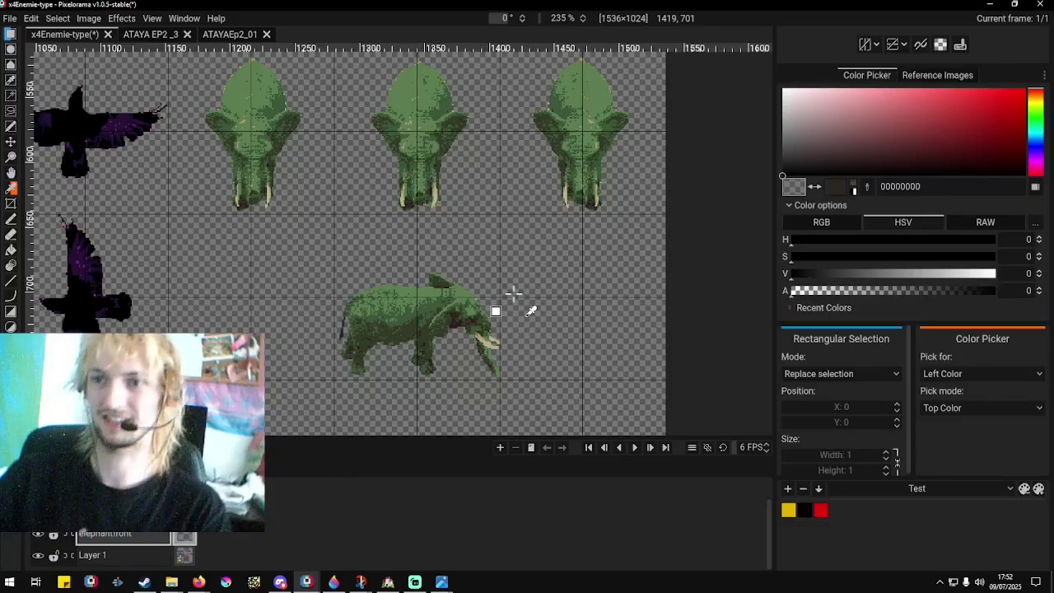
{"action": "scroll", "coordinate": [565, 87], "scroll_direction": "up", "scroll_amount": 4}
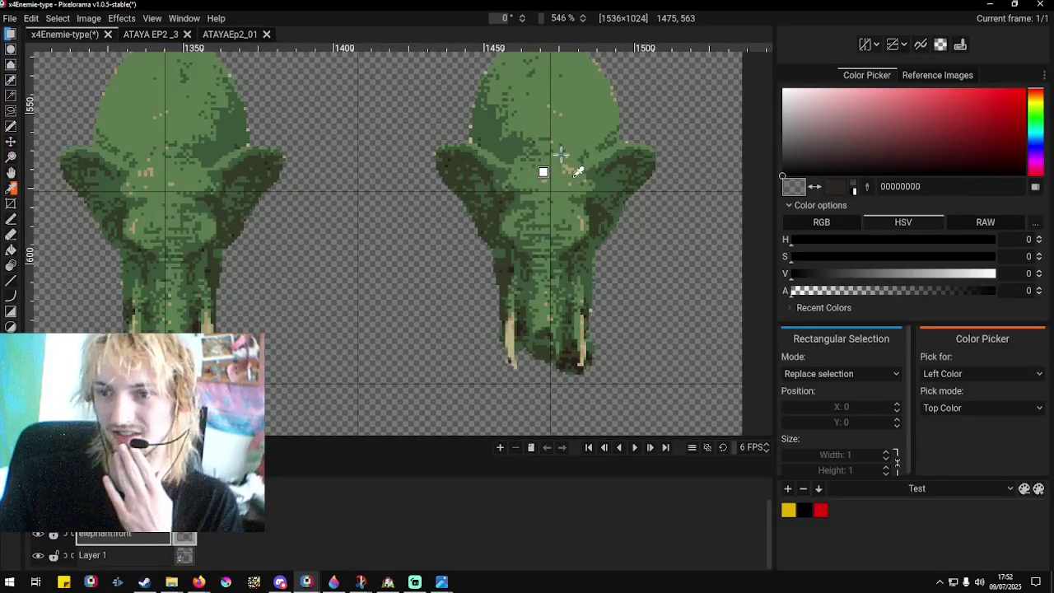
{"action": "scroll", "coordinate": [560, 154], "scroll_direction": "down", "scroll_amount": 3}
{"action": "scroll", "coordinate": [572, 218], "scroll_direction": "up", "scroll_amount": 4}
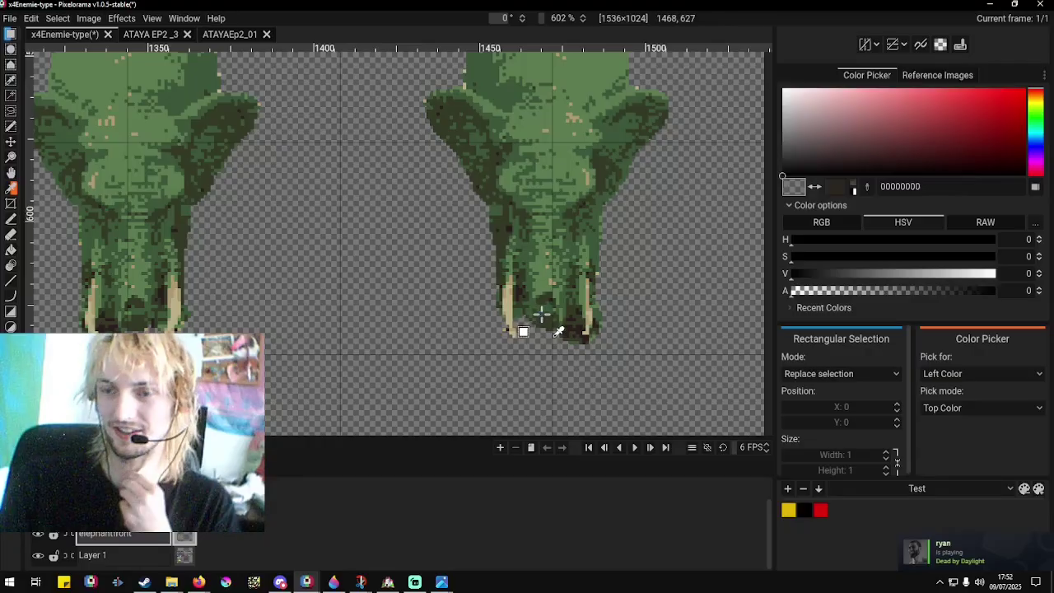
{"action": "scroll", "coordinate": [537, 313], "scroll_direction": "down", "scroll_amount": 5}
{"action": "scroll", "coordinate": [337, 322], "scroll_direction": "up", "scroll_amount": 4}
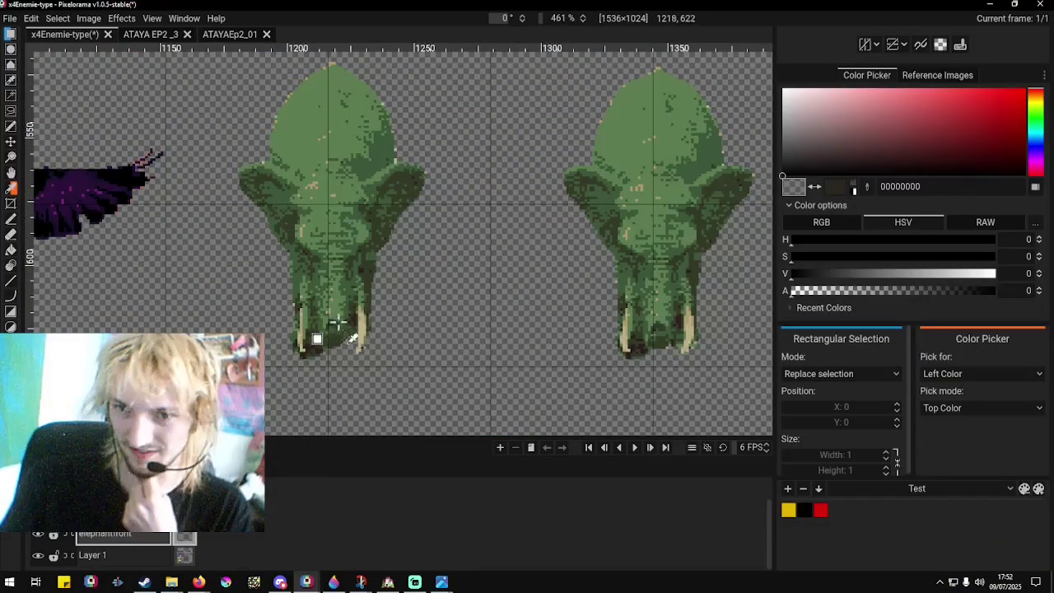
{"action": "scroll", "coordinate": [338, 323], "scroll_direction": "up", "scroll_amount": 7}
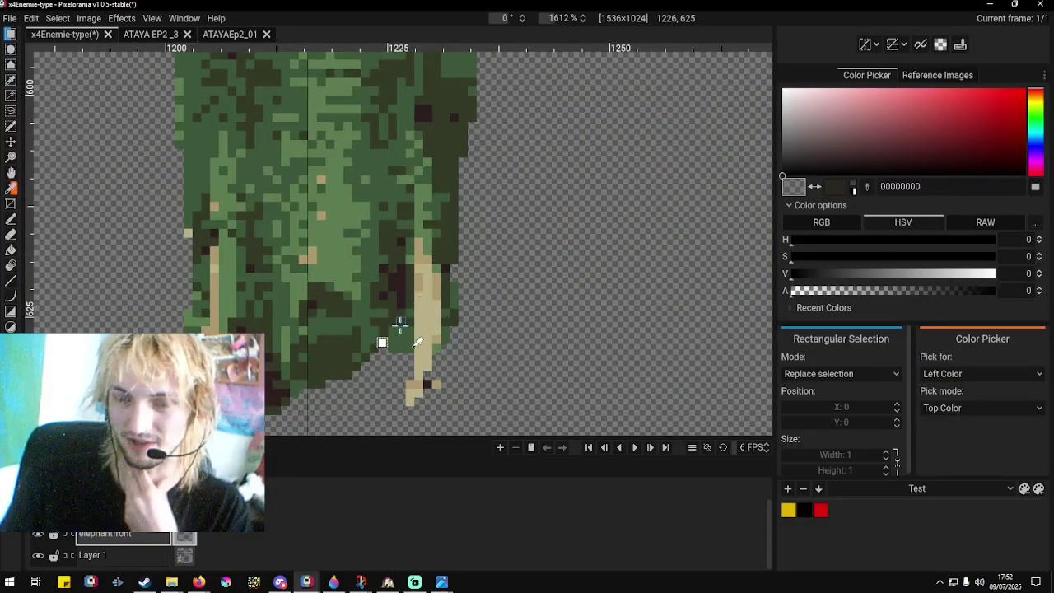
{"action": "scroll", "coordinate": [400, 324], "scroll_direction": "down", "scroll_amount": 10}
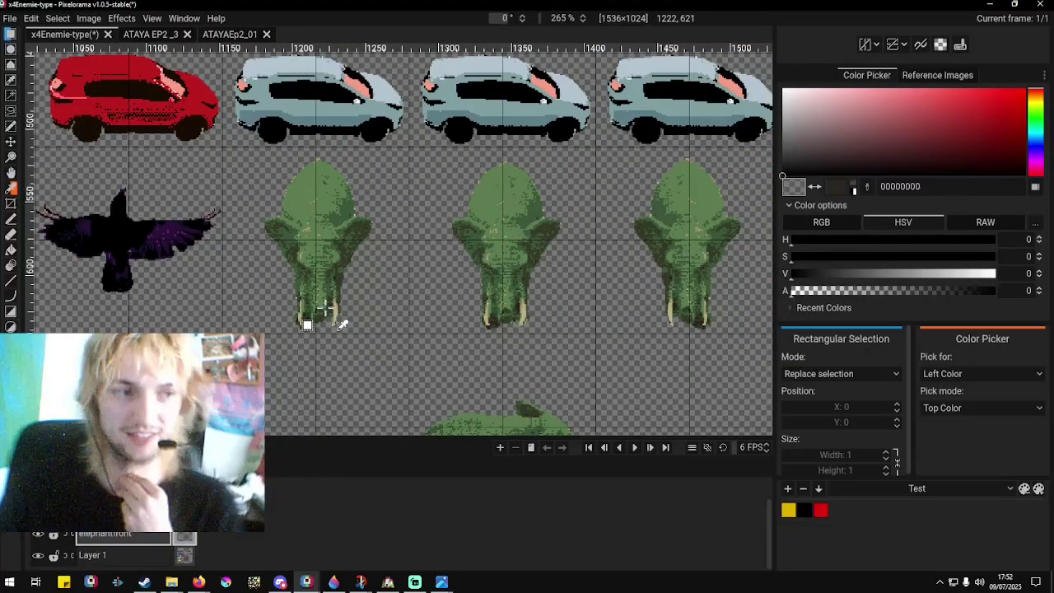
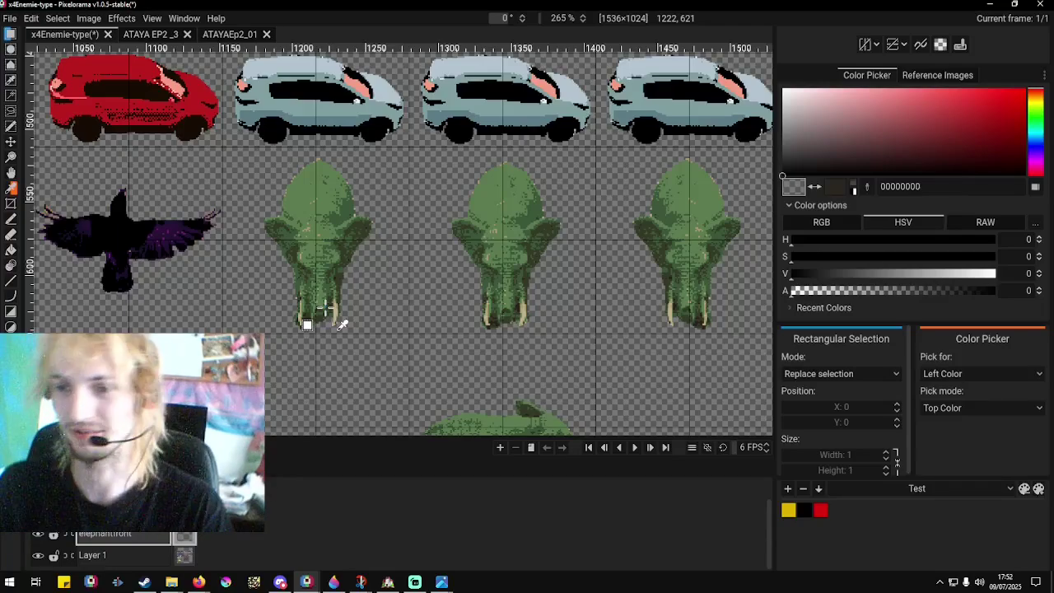
Select the middle front-view elephant's 128 × 128 px cell, move it to X 1278, Y 512, apply the move and clear the selection.
{"action": "scroll", "coordinate": [403, 197], "scroll_direction": "up", "scroll_amount": 3}
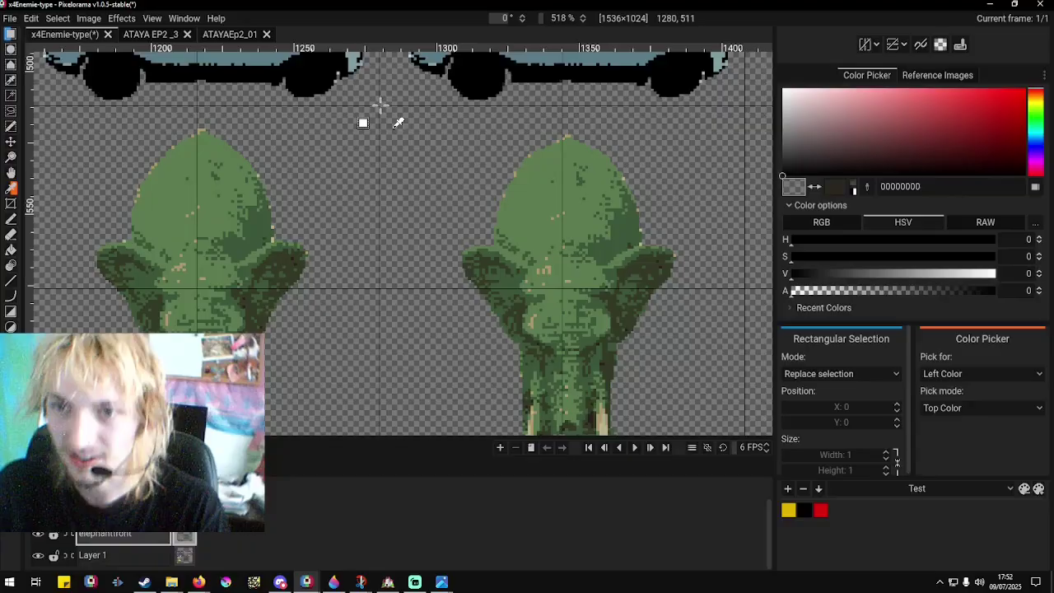
{"action": "left_click_drag", "start_coordinate": [380, 107], "coordinate": [643, 369]}
{"action": "scroll", "coordinate": [532, 231], "scroll_direction": "down", "scroll_amount": 1}
{"action": "left_click_drag", "start_coordinate": [537, 254], "coordinate": [531, 254]}
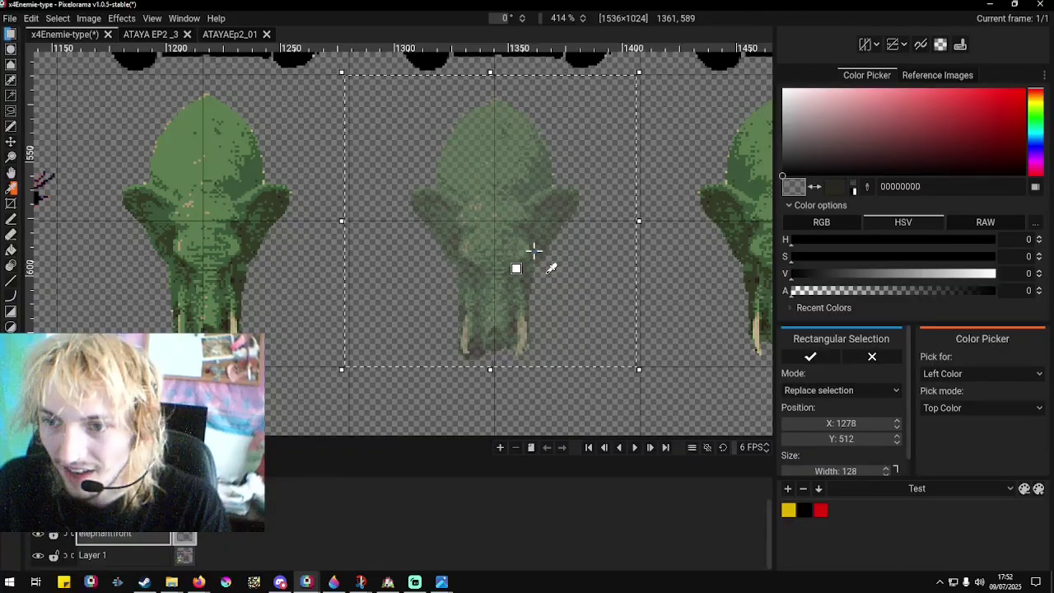
{"action": "key", "text": "Return"}
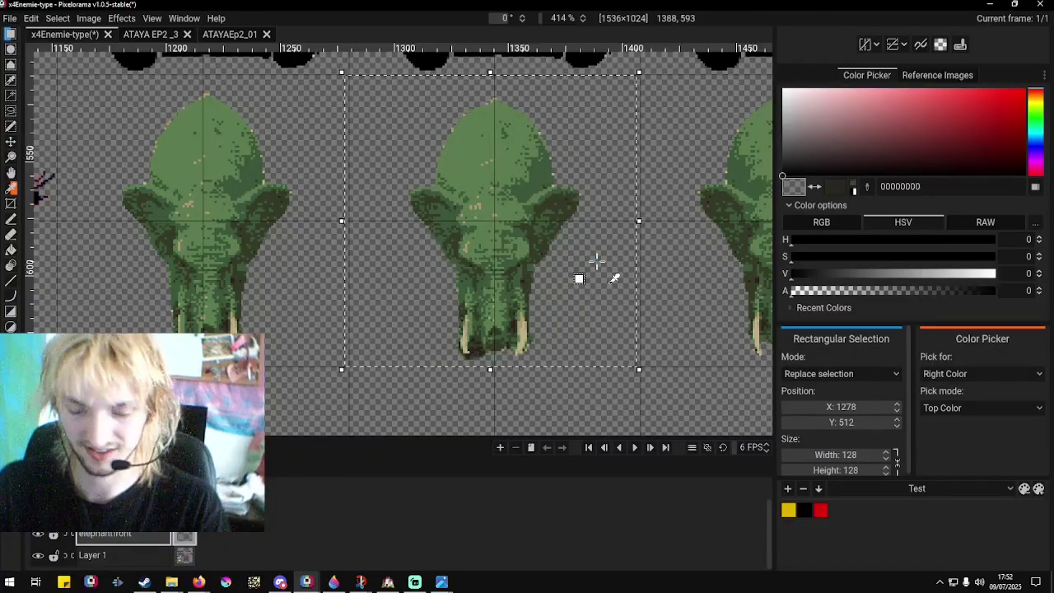
{"action": "key", "text": "ctrl+d"}
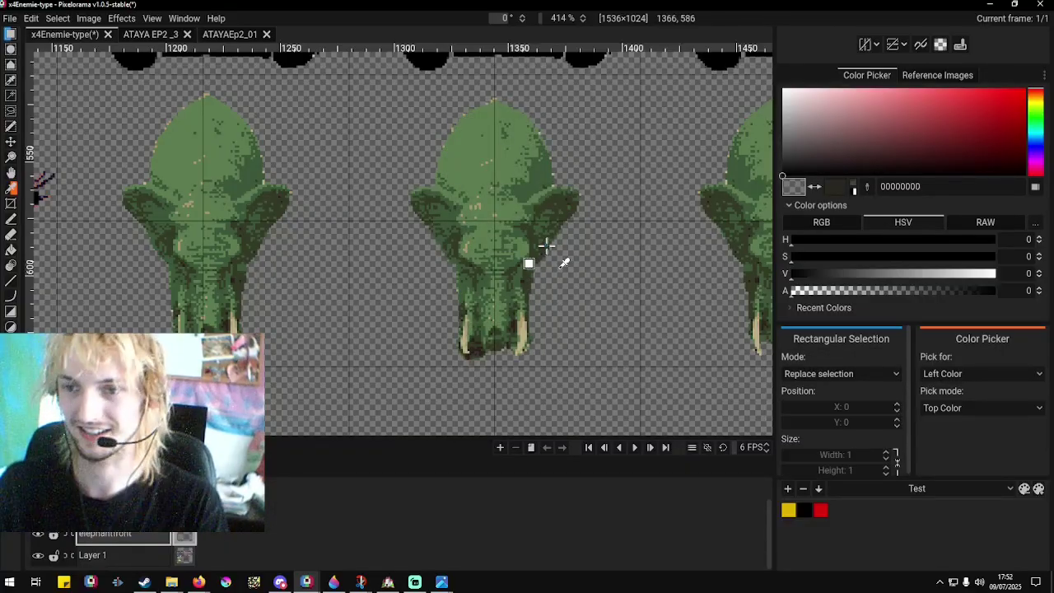
Switch to the side-view elephant's layer and erase a pixel beneath the tip of its far tusk with a 1 px transparent pencil.
{"action": "scroll", "coordinate": [542, 251], "scroll_direction": "down", "scroll_amount": 5}
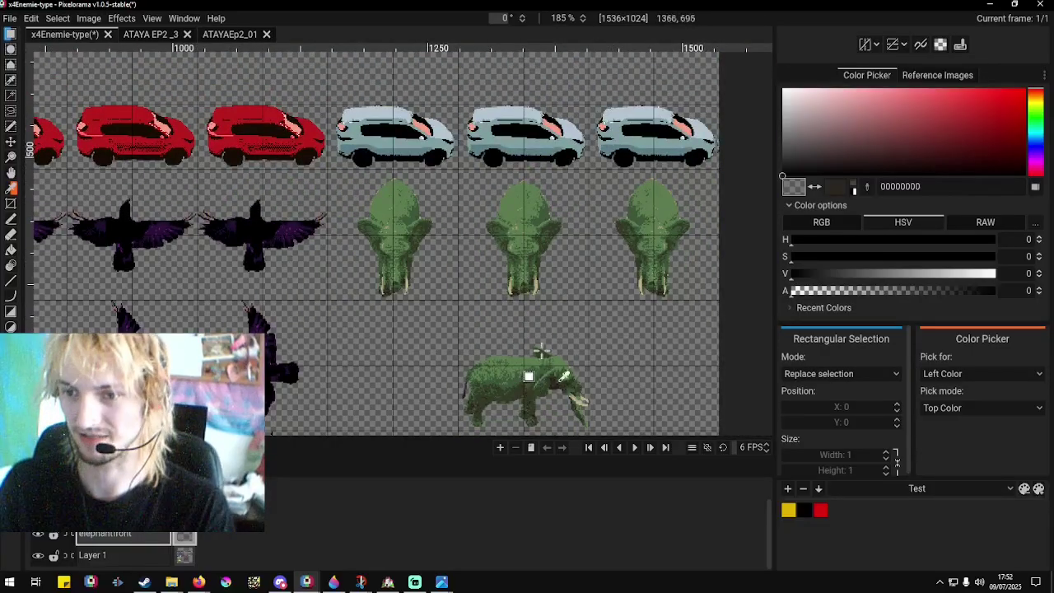
{"action": "scroll", "coordinate": [545, 366], "scroll_direction": "up", "scroll_amount": 8}
{"action": "scroll", "coordinate": [589, 313], "scroll_direction": "up", "scroll_amount": 5}
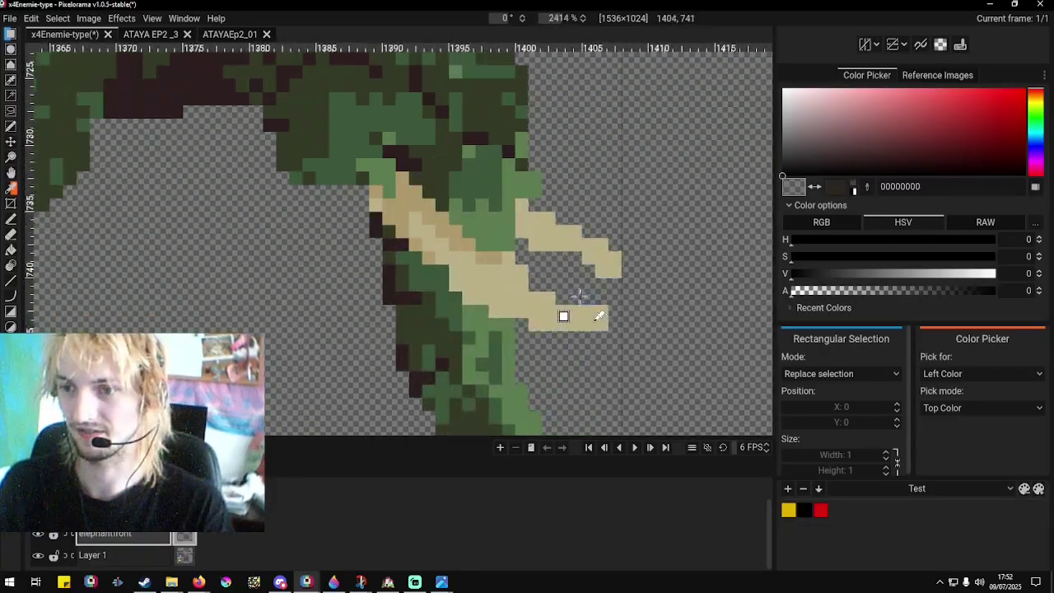
{"action": "left_click", "coordinate": [574, 262]}
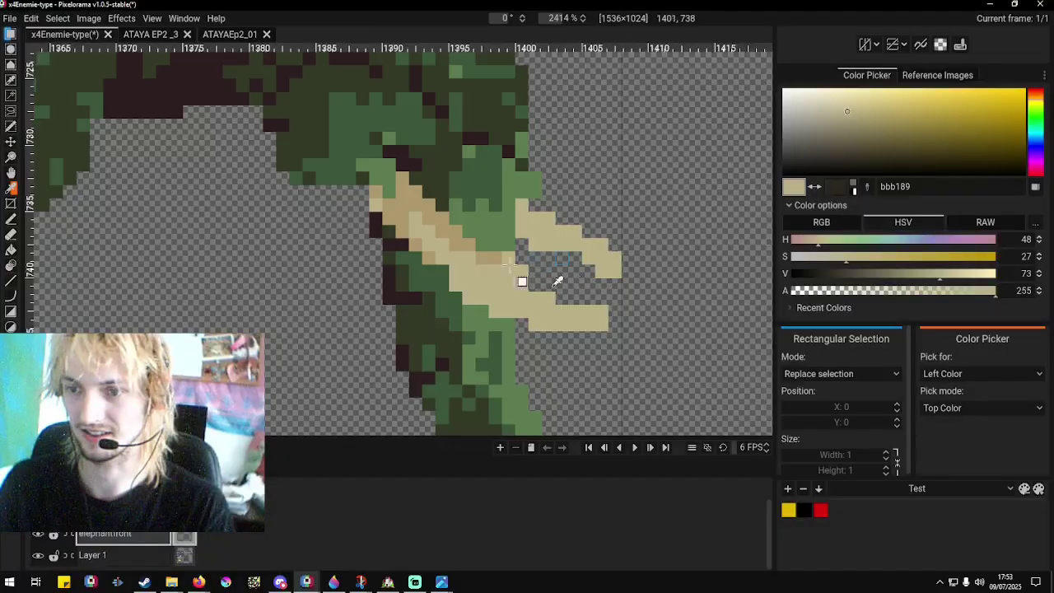
{"action": "left_click", "coordinate": [11, 220]}
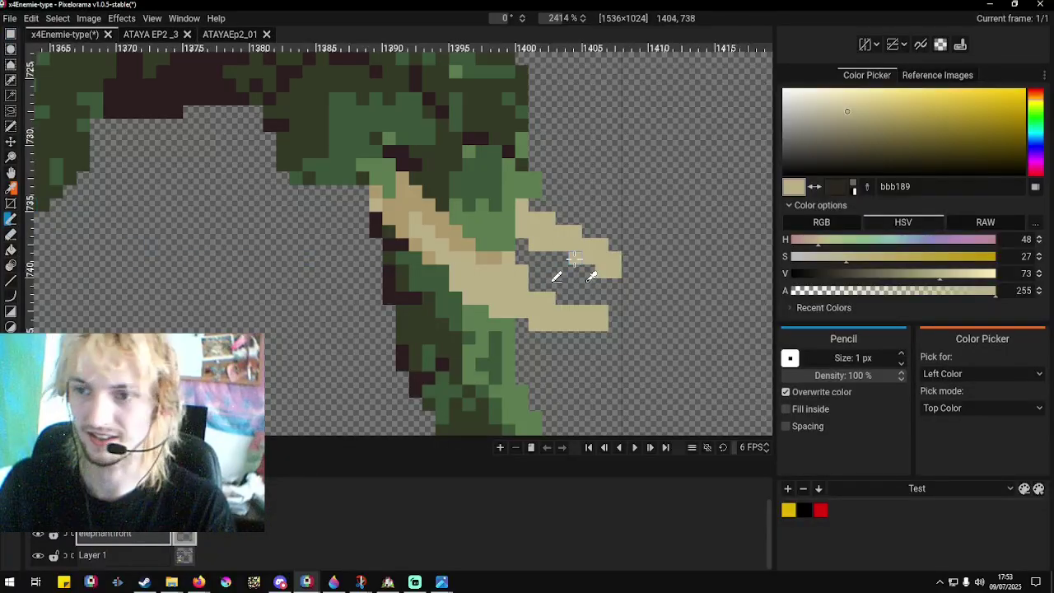
{"action": "scroll", "coordinate": [576, 272], "scroll_direction": "down", "scroll_amount": 3}
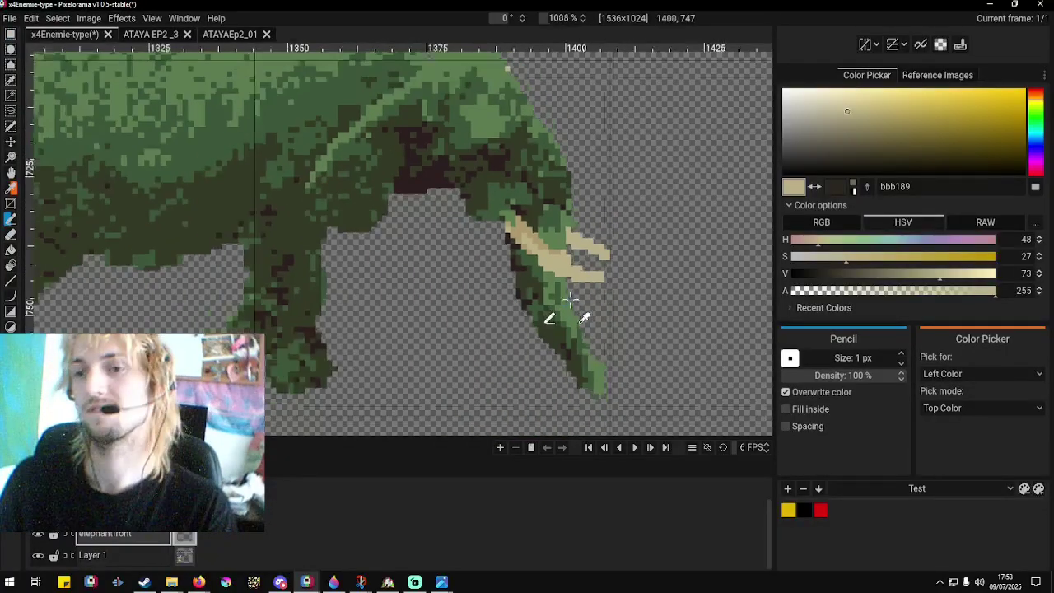
{"action": "scroll", "coordinate": [593, 263], "scroll_direction": "up", "scroll_amount": 2}
{"action": "scroll", "coordinate": [594, 262], "scroll_direction": "up", "scroll_amount": 2}
{"action": "right_click", "coordinate": [577, 261]}
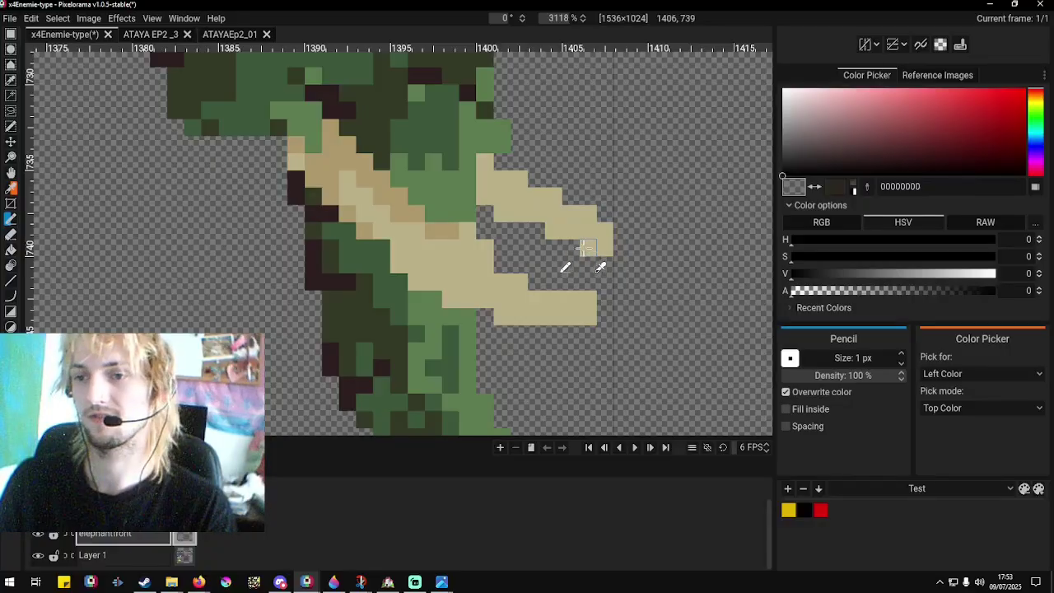
{"action": "right_click", "coordinate": [590, 249]}
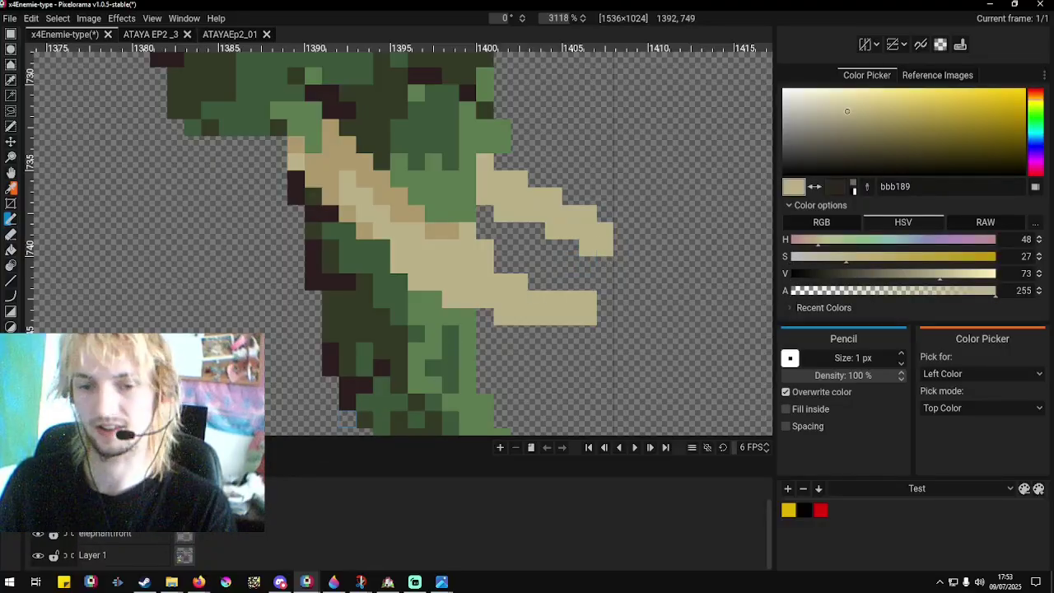
{"action": "right_click", "coordinate": [556, 248]}
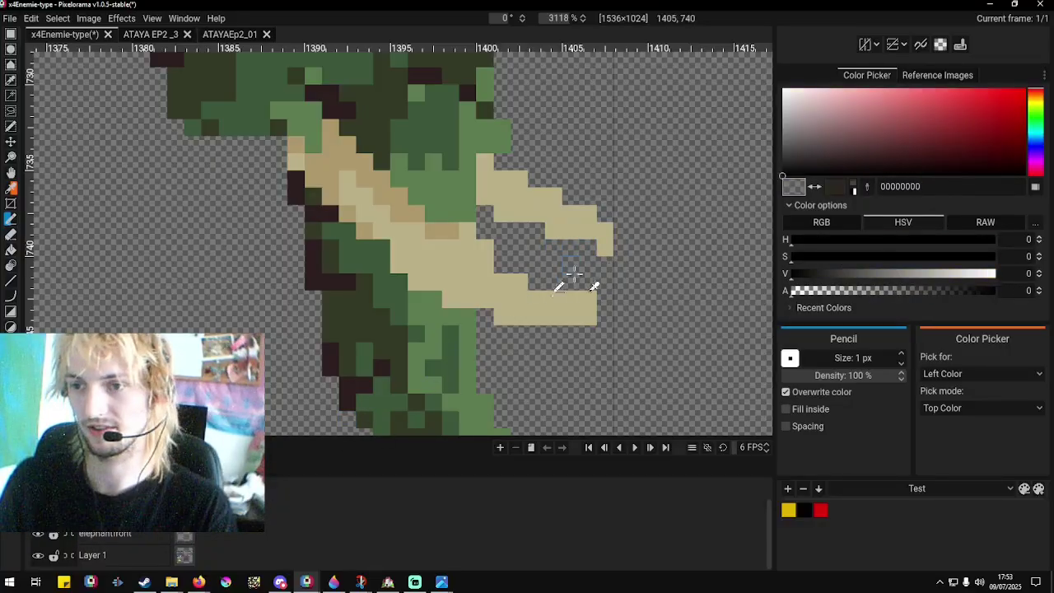
{"action": "scroll", "coordinate": [576, 272], "scroll_direction": "down", "scroll_amount": 12}
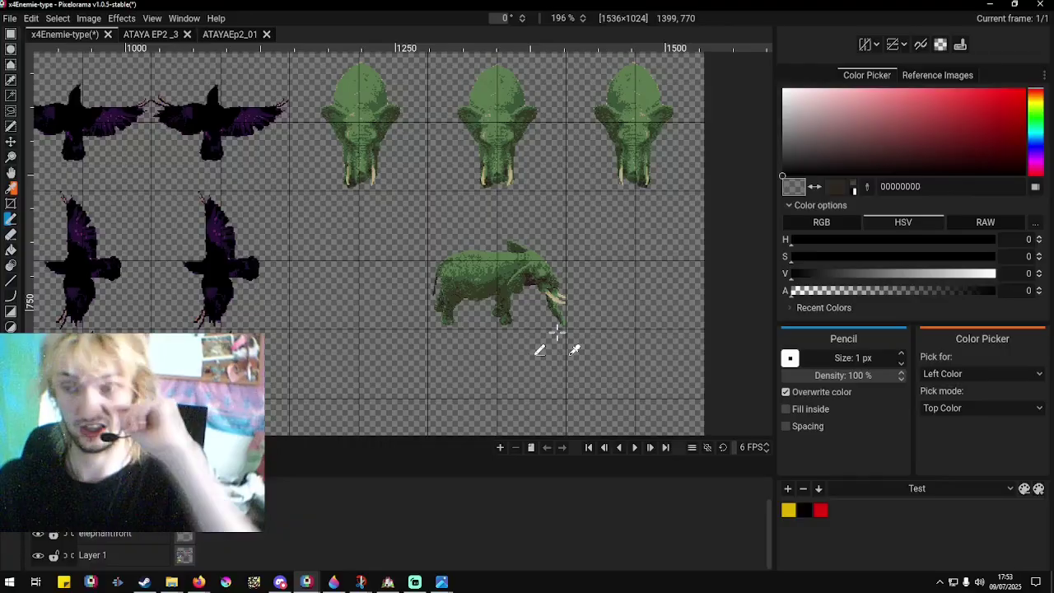
Shade the base of the side-view elephant's far tusk with the darker tan ae9a6c and clear the stray pixel beside it.
{"action": "scroll", "coordinate": [557, 321], "scroll_direction": "up", "scroll_amount": 3}
{"action": "scroll", "coordinate": [558, 303], "scroll_direction": "up", "scroll_amount": 5}
{"action": "right_click", "coordinate": [568, 272]}
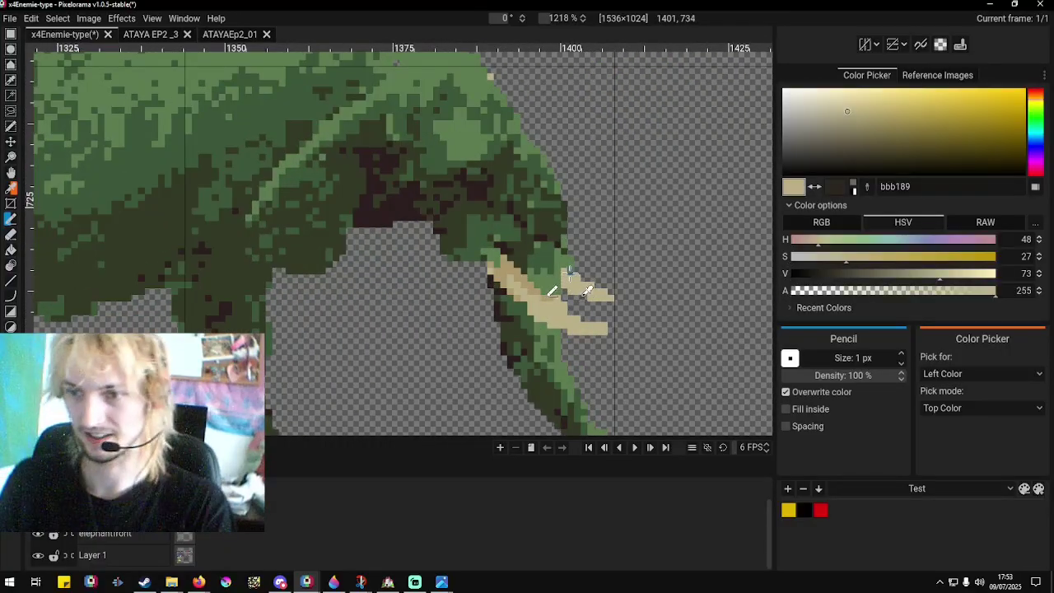
{"action": "right_click", "coordinate": [551, 306]}
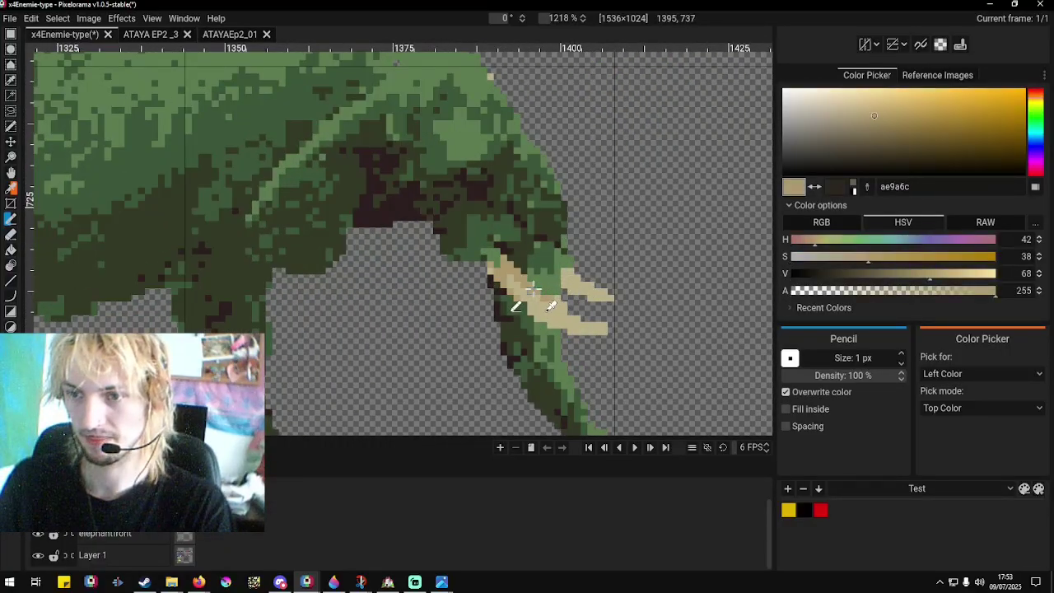
{"action": "right_click", "coordinate": [567, 261]}
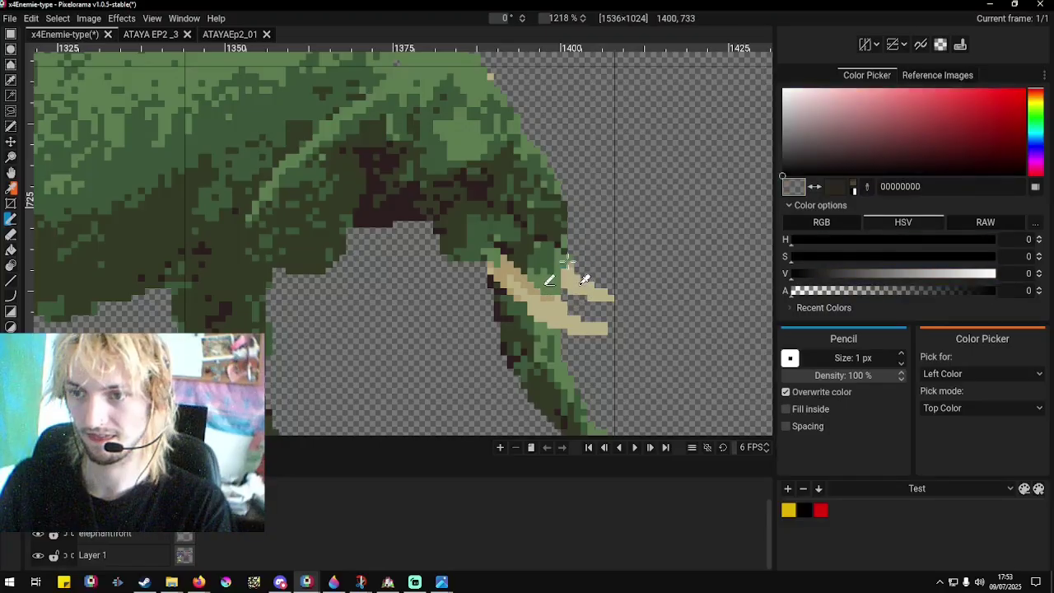
{"action": "scroll", "coordinate": [588, 297], "scroll_direction": "down", "scroll_amount": 4}
{"action": "scroll", "coordinate": [541, 330], "scroll_direction": "up", "scroll_amount": 7}
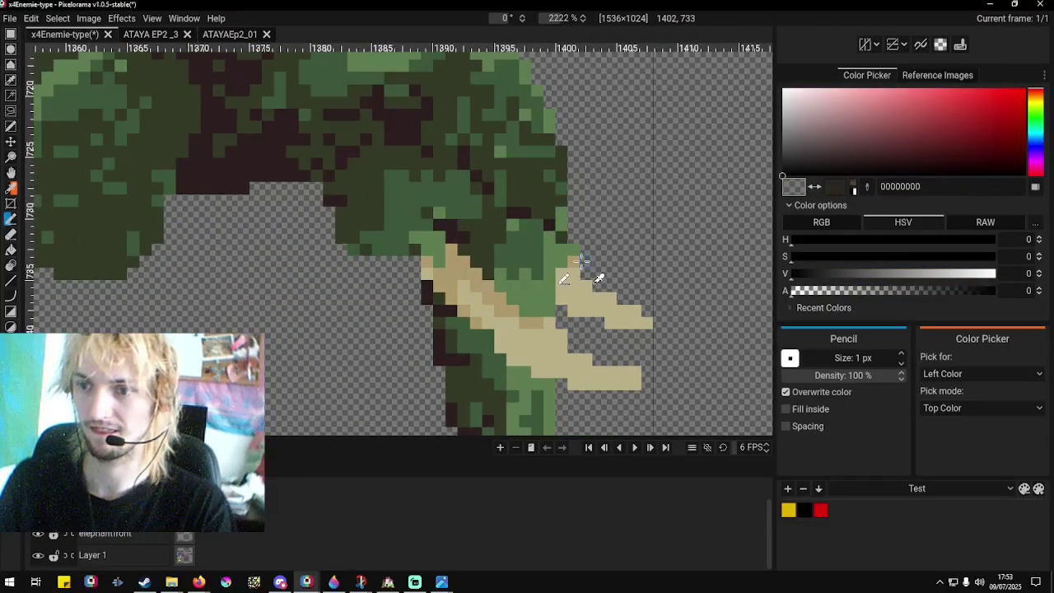
{"action": "right_click", "coordinate": [561, 273]}
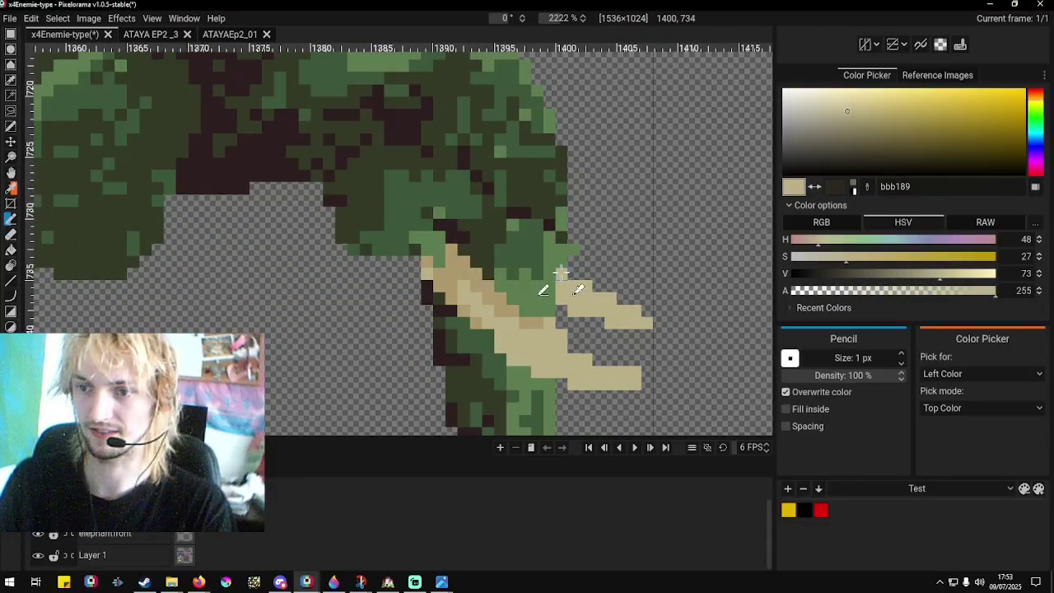
{"action": "right_click", "coordinate": [468, 272]}
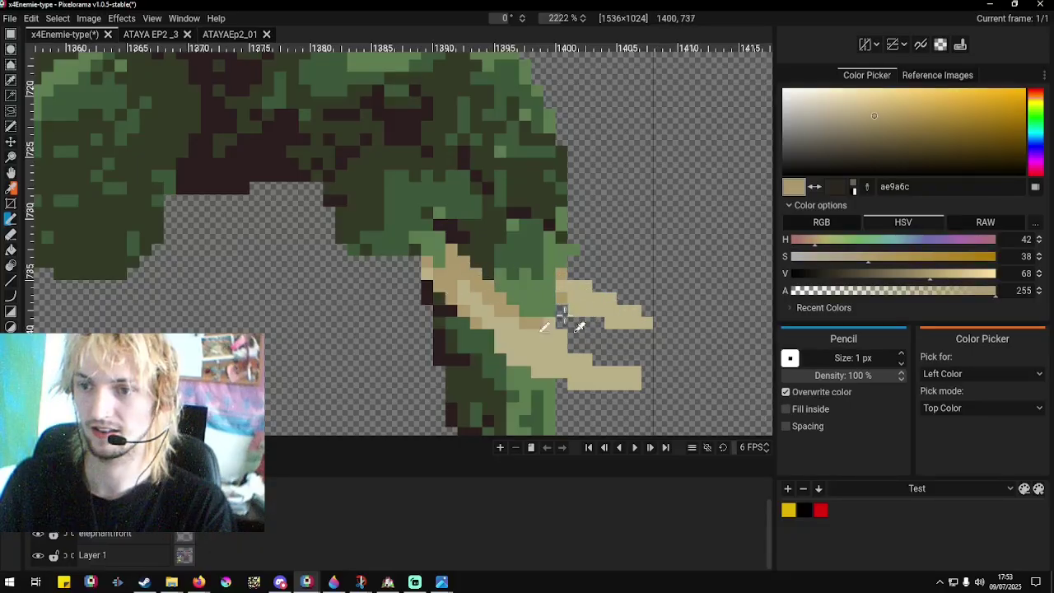
{"action": "scroll", "coordinate": [564, 314], "scroll_direction": "down", "scroll_amount": 10}
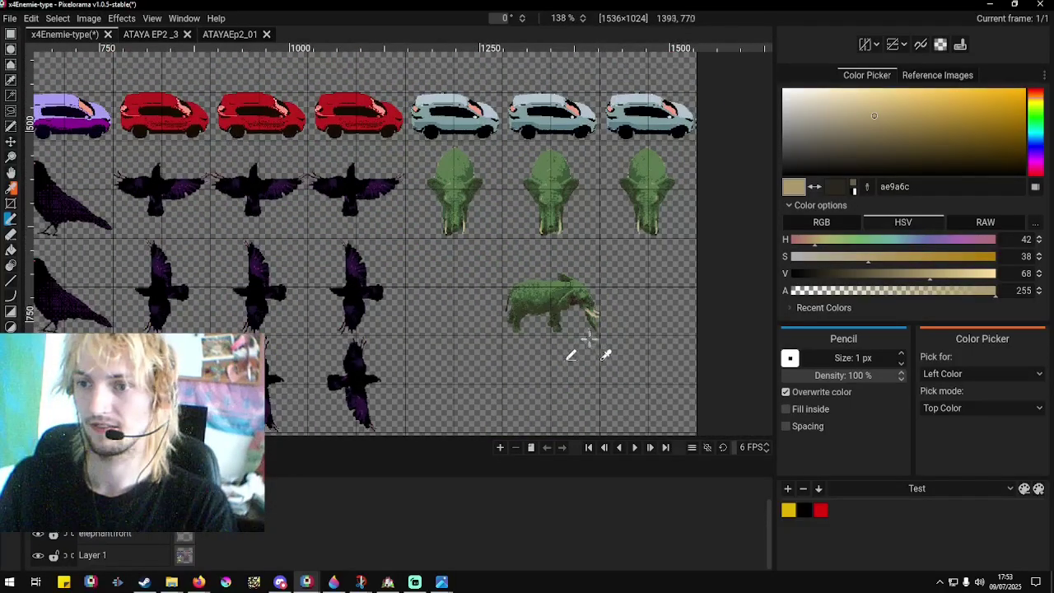
{"action": "scroll", "coordinate": [588, 339], "scroll_direction": "up", "scroll_amount": 3}
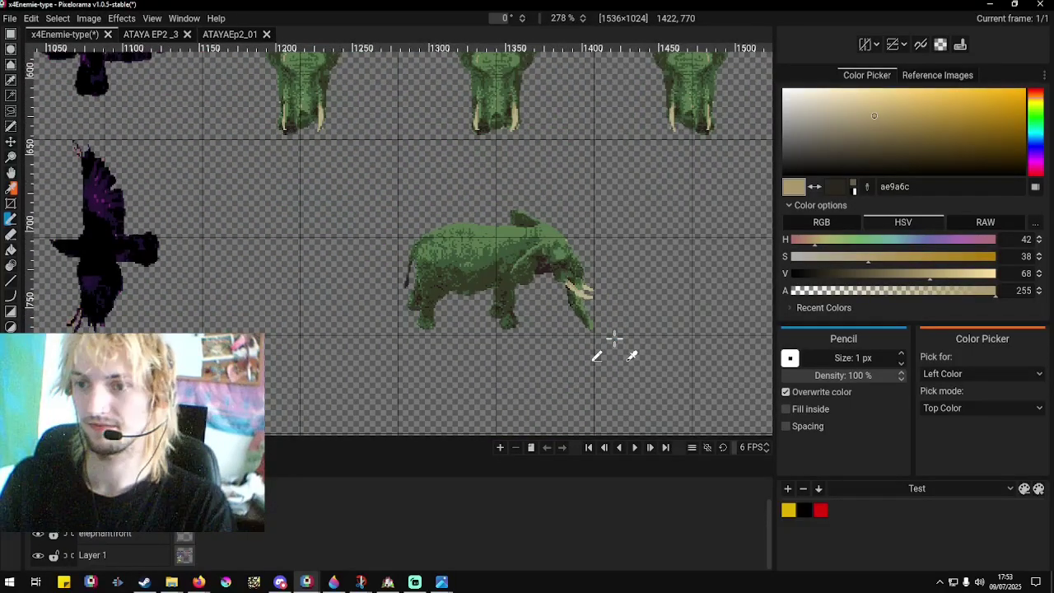
{"action": "left_click", "coordinate": [11, 36]}
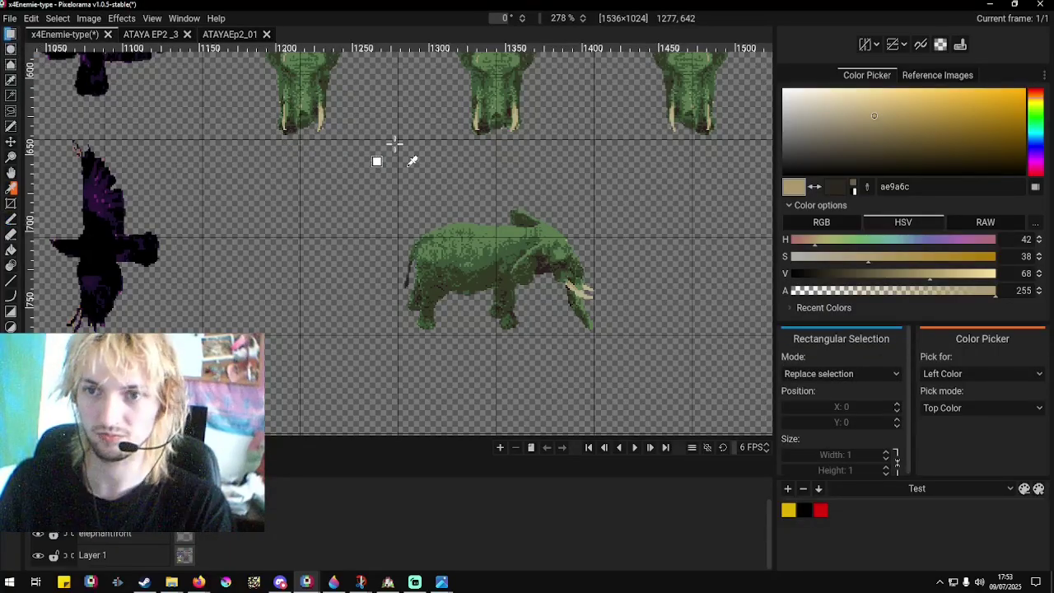
{"action": "left_click_drag", "start_coordinate": [400, 140], "coordinate": [595, 333]}
{"action": "scroll", "coordinate": [617, 328], "scroll_direction": "up", "scroll_amount": 3}
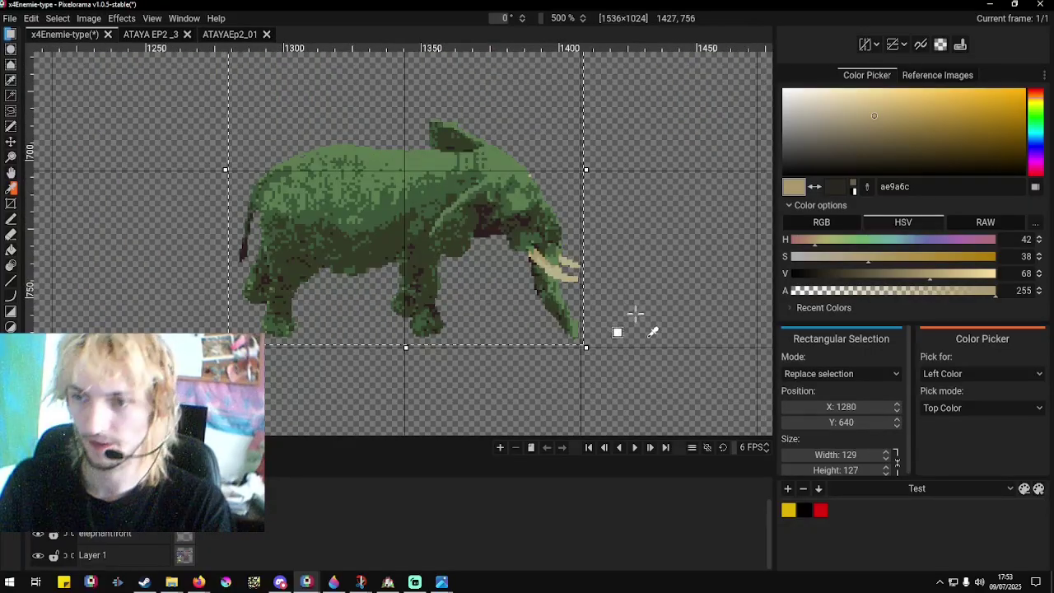
{"action": "key", "text": "ctrl+v"}
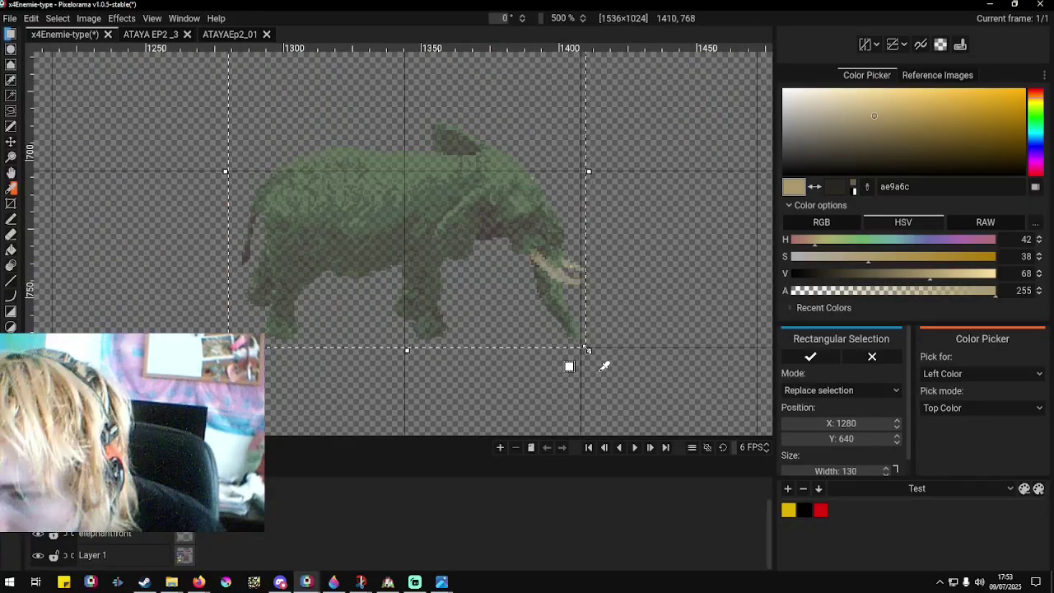
{"action": "key", "text": "ctrl+z"}
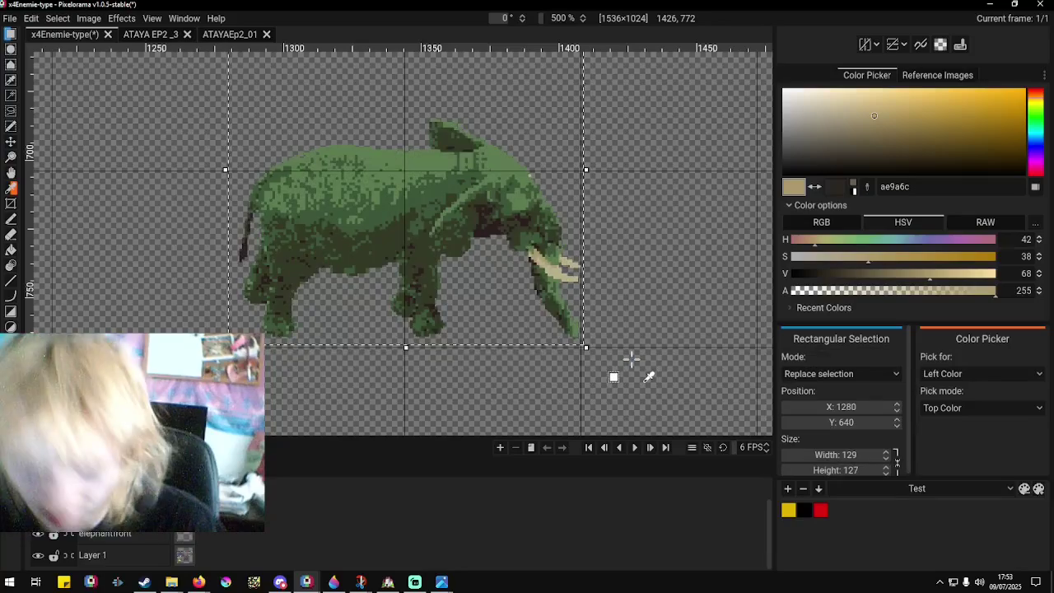
{"action": "key", "text": "ctrl+d"}
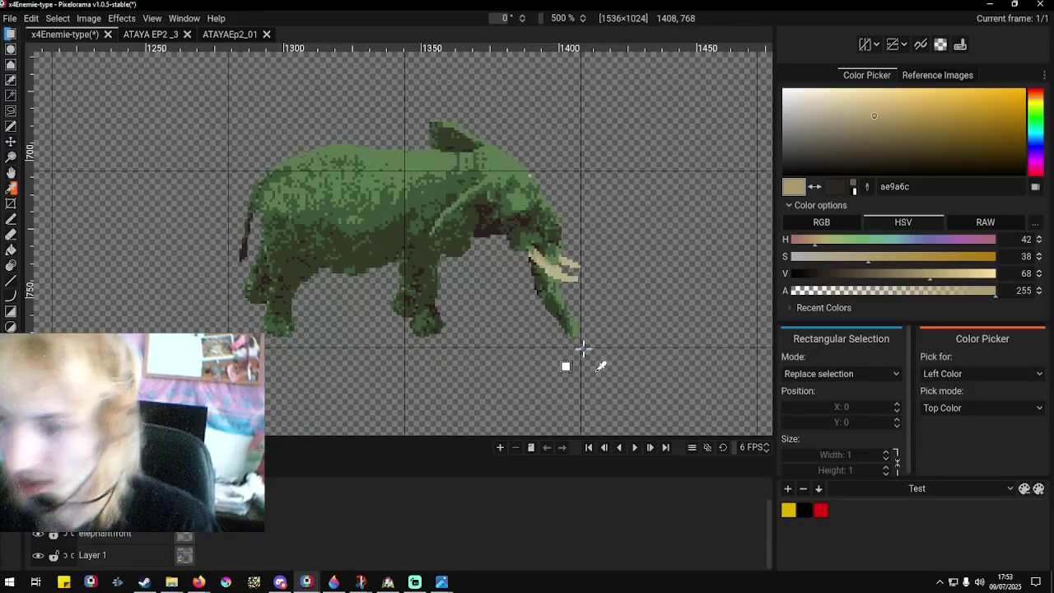
{"action": "scroll", "coordinate": [576, 348], "scroll_direction": "up", "scroll_amount": 2}
{"action": "left_click_drag", "start_coordinate": [574, 343], "coordinate": [319, 247]}
{"action": "key", "text": "ctrl+d"}
Fill the small transparent holes along the side-view elephant's back with its light green 5c7c50 using the 1 px pencil.
{"action": "scroll", "coordinate": [401, 336], "scroll_direction": "up", "scroll_amount": 6}
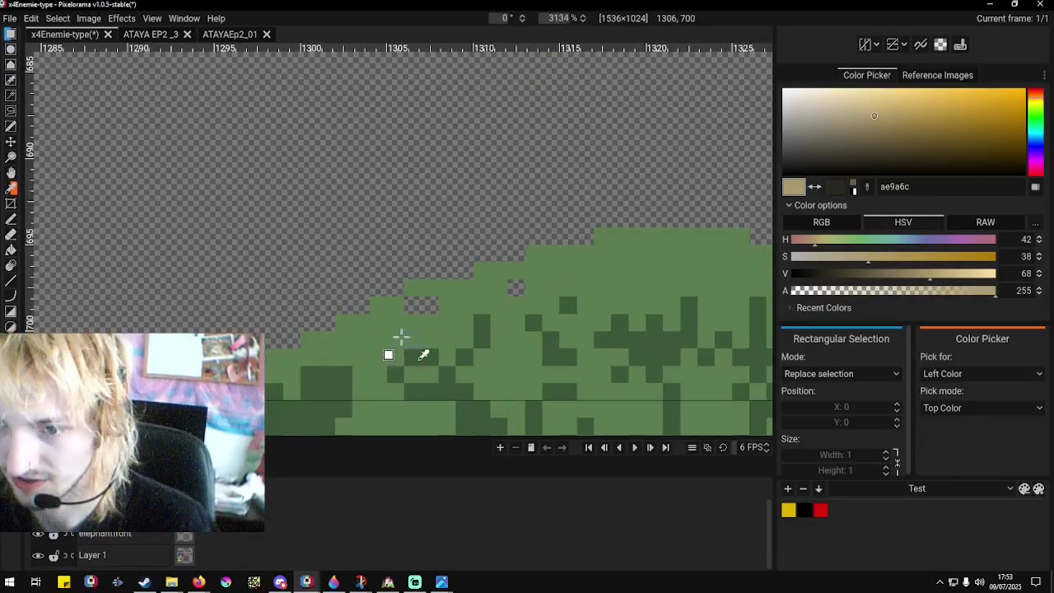
{"action": "left_click", "coordinate": [401, 336]}
{"action": "key", "text": "p"}
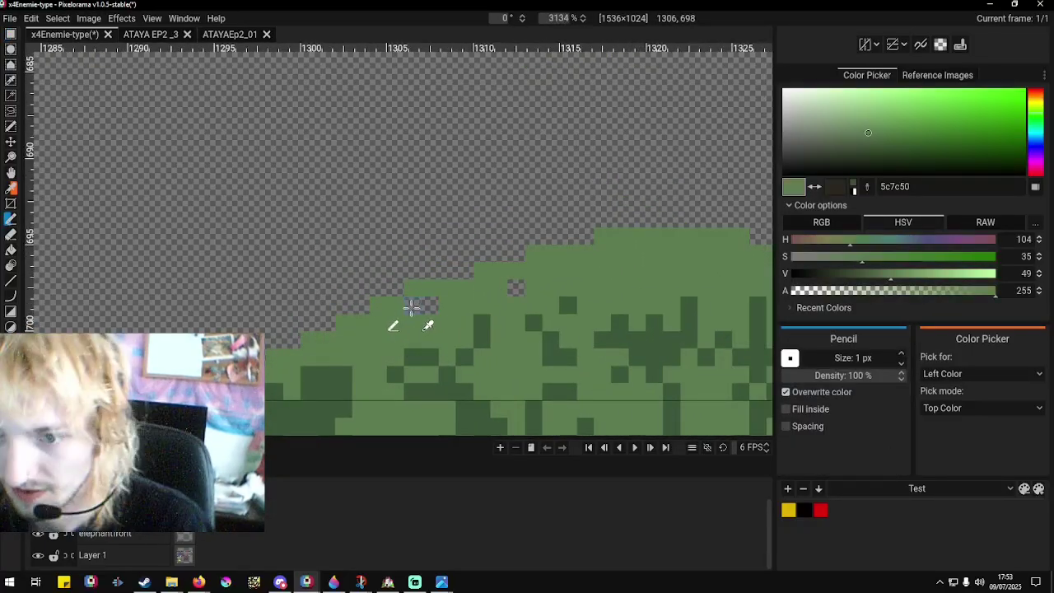
{"action": "left_click_drag", "start_coordinate": [411, 306], "coordinate": [506, 296]}
{"action": "scroll", "coordinate": [511, 291], "scroll_direction": "down", "scroll_amount": 6}
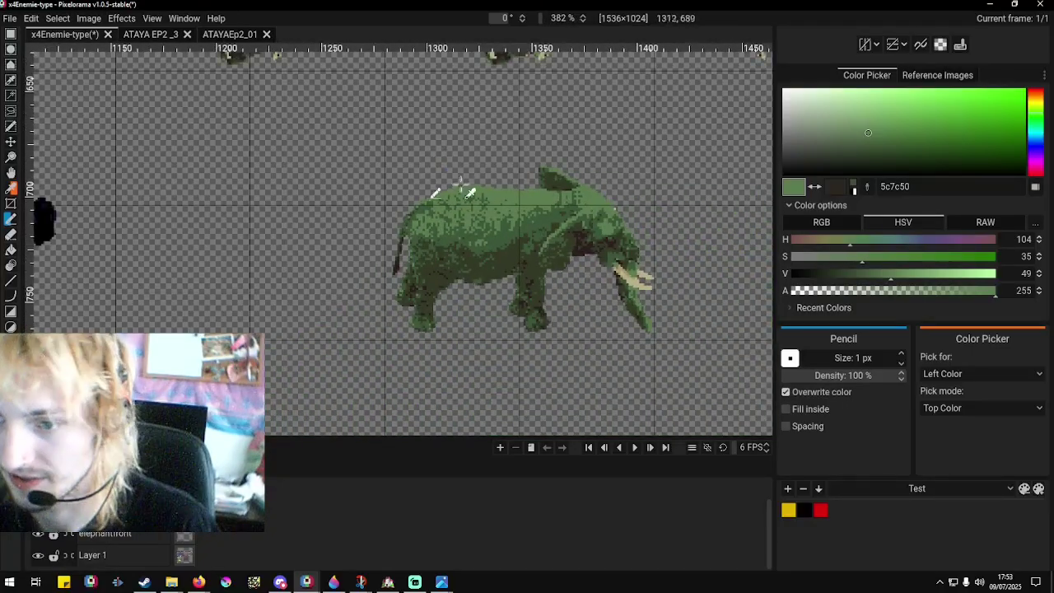
{"action": "scroll", "coordinate": [412, 280], "scroll_direction": "up", "scroll_amount": 4}
{"action": "scroll", "coordinate": [325, 192], "scroll_direction": "down", "scroll_amount": 3}
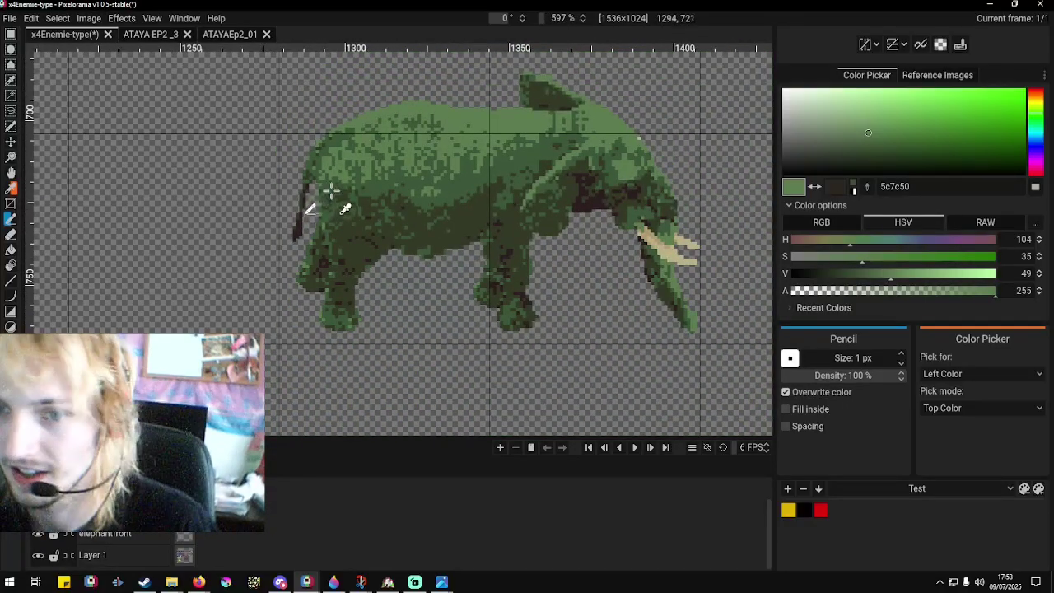
{"action": "scroll", "coordinate": [603, 154], "scroll_direction": "up", "scroll_amount": 3}
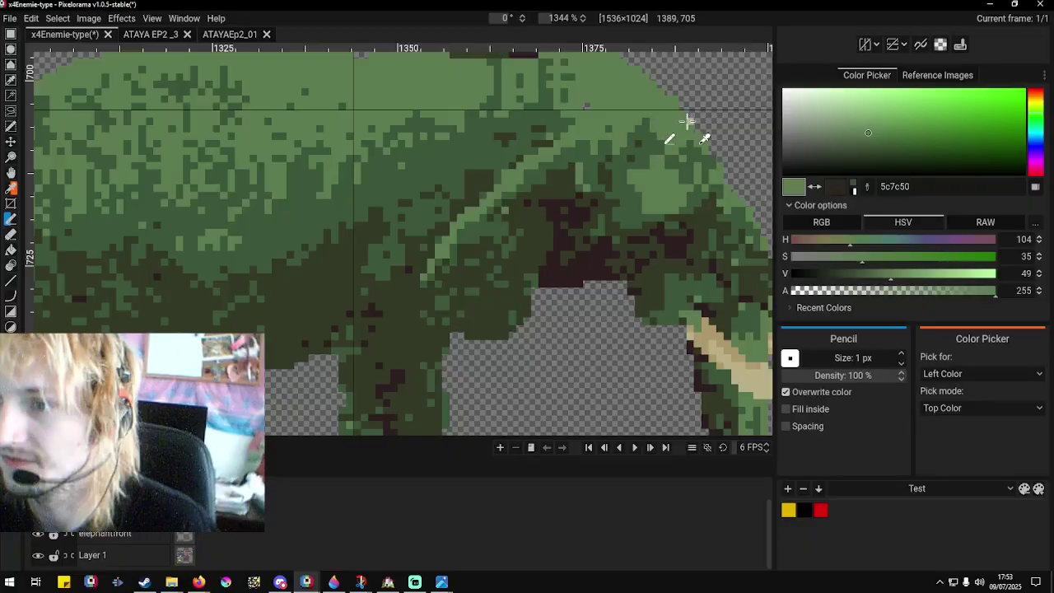
{"action": "scroll", "coordinate": [607, 108], "scroll_direction": "down", "scroll_amount": 3}
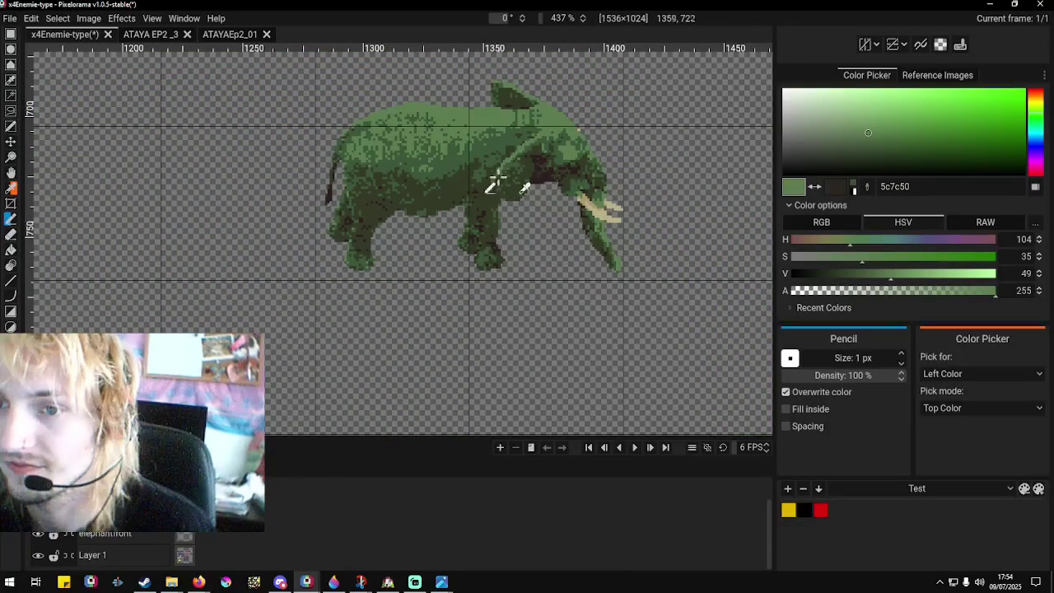
Duplicate the side-view elephant's 128 × 128 px cell into the empty cell before it, placed at X 1152, Y 640, and apply the paste.
{"action": "scroll", "coordinate": [470, 236], "scroll_direction": "down", "scroll_amount": 1}
{"action": "scroll", "coordinate": [468, 239], "scroll_direction": "down", "scroll_amount": 2}
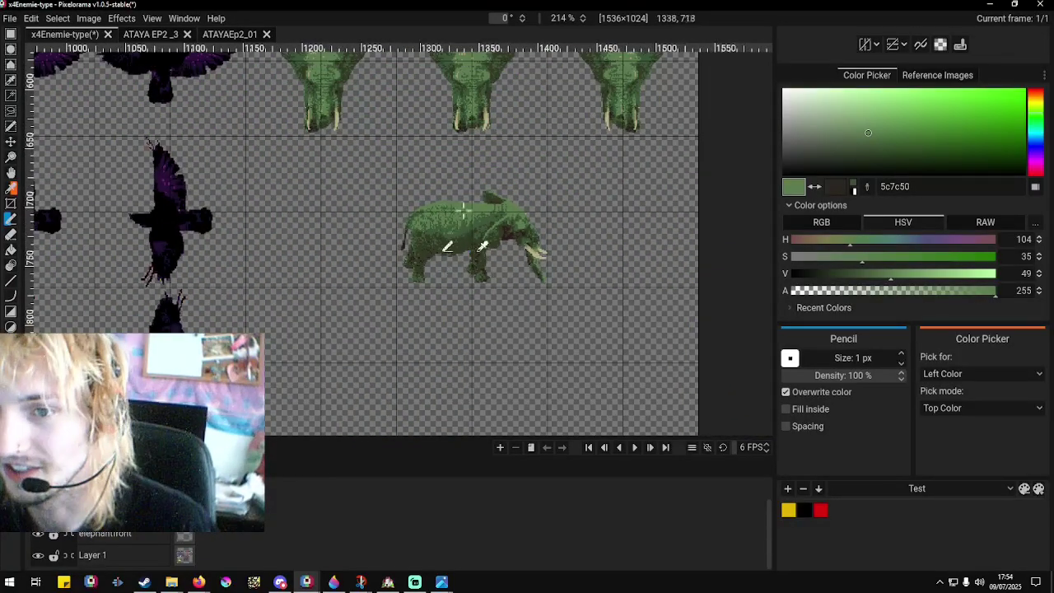
{"action": "scroll", "coordinate": [463, 223], "scroll_direction": "up", "scroll_amount": 2}
{"action": "left_click", "coordinate": [10, 34]}
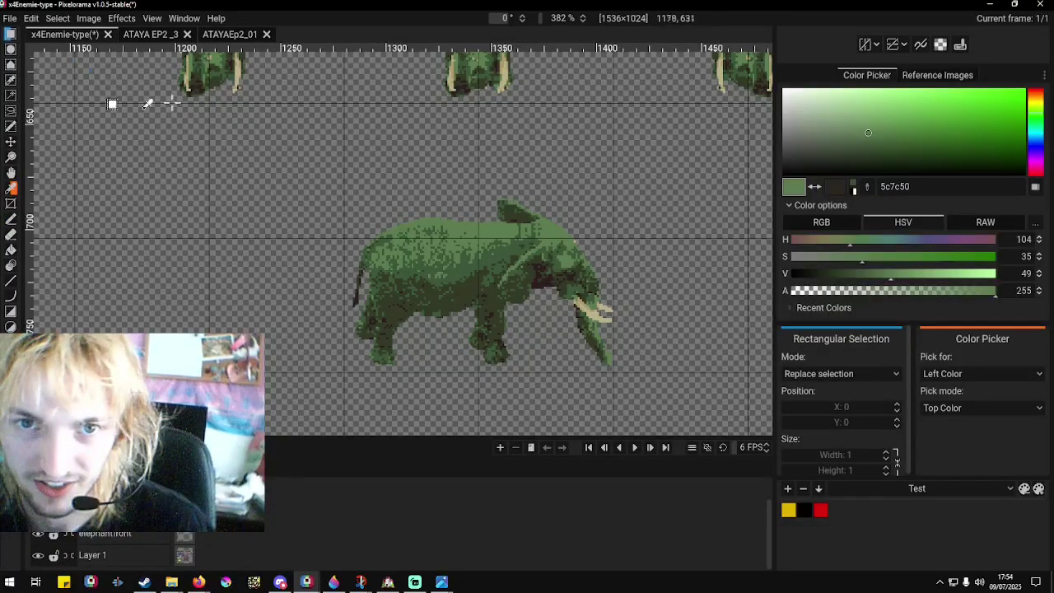
{"action": "left_click_drag", "start_coordinate": [344, 104], "coordinate": [614, 372]}
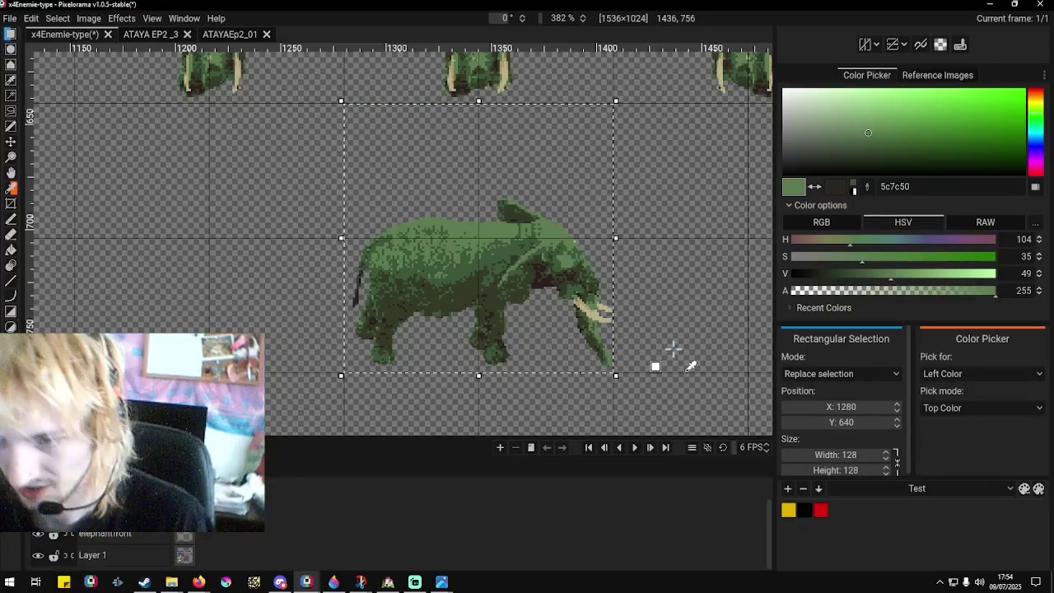
{"action": "scroll", "coordinate": [146, 247], "scroll_direction": "down", "scroll_amount": 2}
{"action": "scroll", "coordinate": [202, 222], "scroll_direction": "up", "scroll_amount": 3}
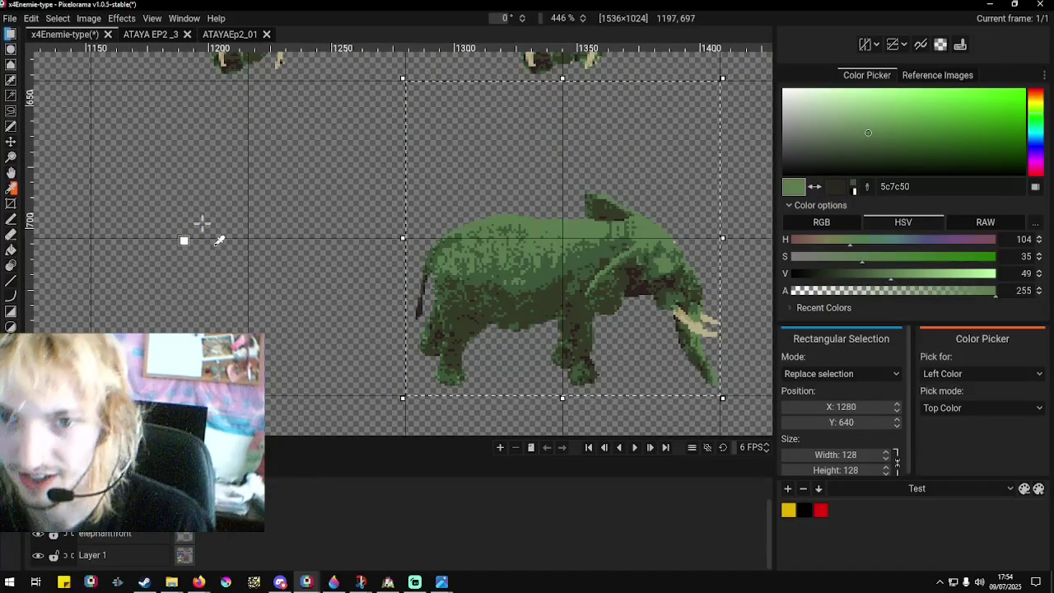
{"action": "scroll", "coordinate": [392, 228], "scroll_direction": "down", "scroll_amount": 2}
{"action": "scroll", "coordinate": [312, 226], "scroll_direction": "up", "scroll_amount": 2}
{"action": "key", "text": "ctrl+v"}
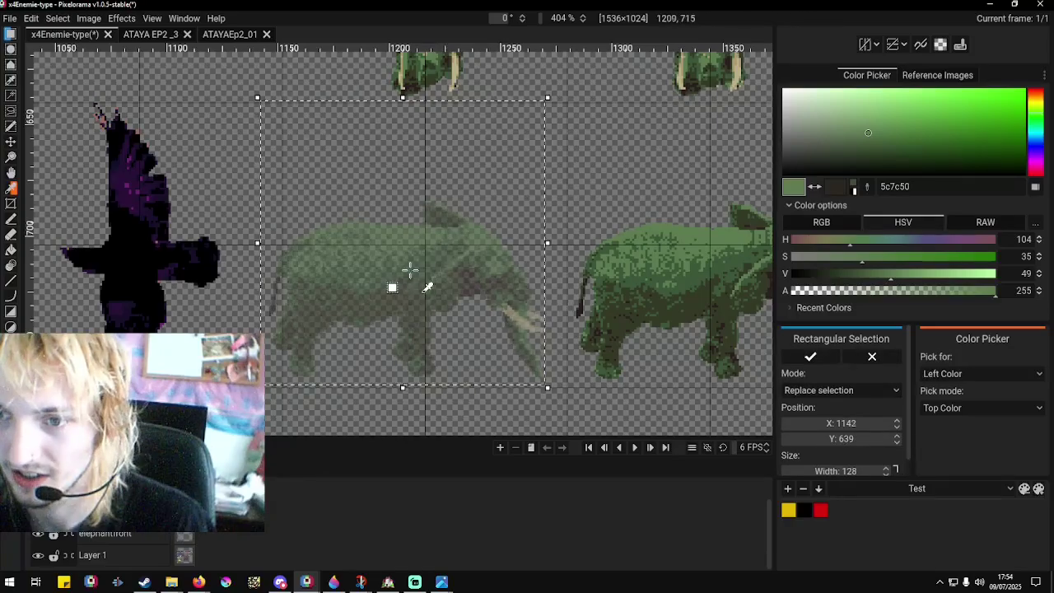
{"action": "left_click_drag", "start_coordinate": [409, 270], "coordinate": [432, 272]}
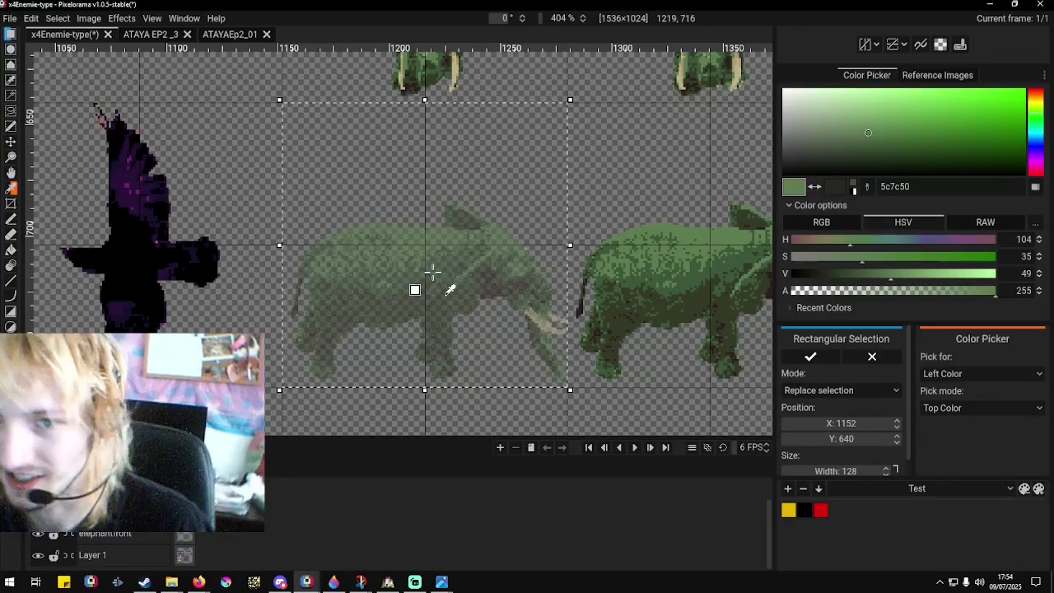
{"action": "key", "text": "Return"}
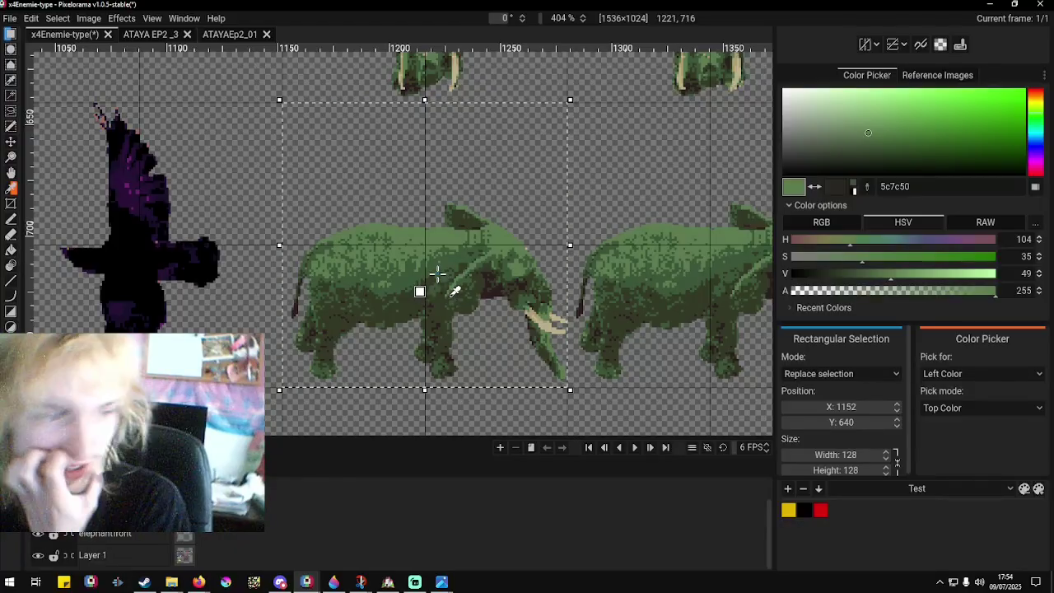
Clear the selection and examine the duplicated side-view elephant's front and hind legs up close beside the original.
{"action": "scroll", "coordinate": [371, 247], "scroll_direction": "down", "scroll_amount": 5}
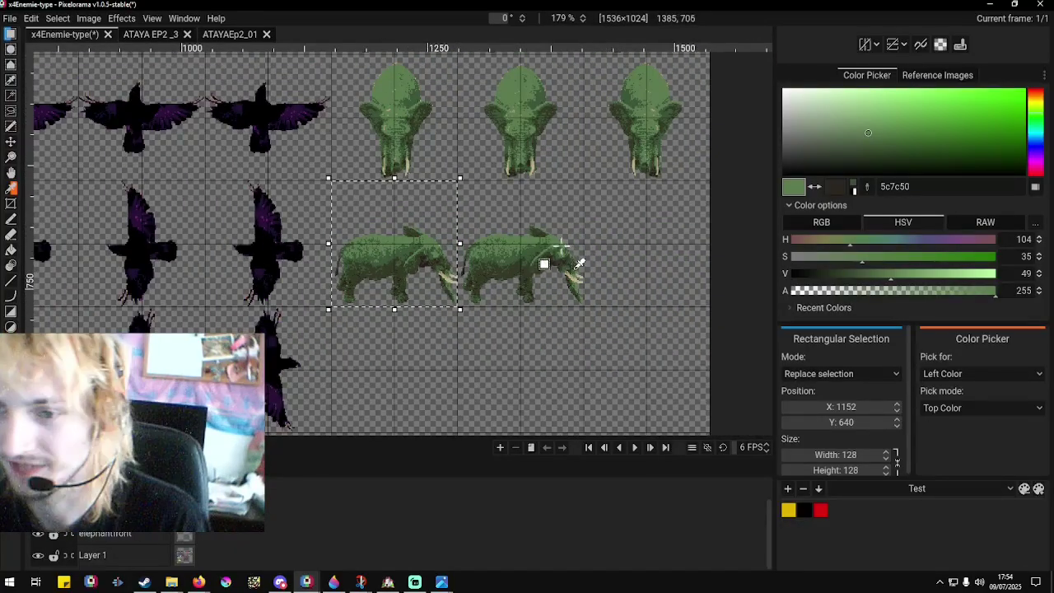
{"action": "scroll", "coordinate": [391, 306], "scroll_direction": "up", "scroll_amount": 3}
{"action": "scroll", "coordinate": [494, 303], "scroll_direction": "up", "scroll_amount": 3}
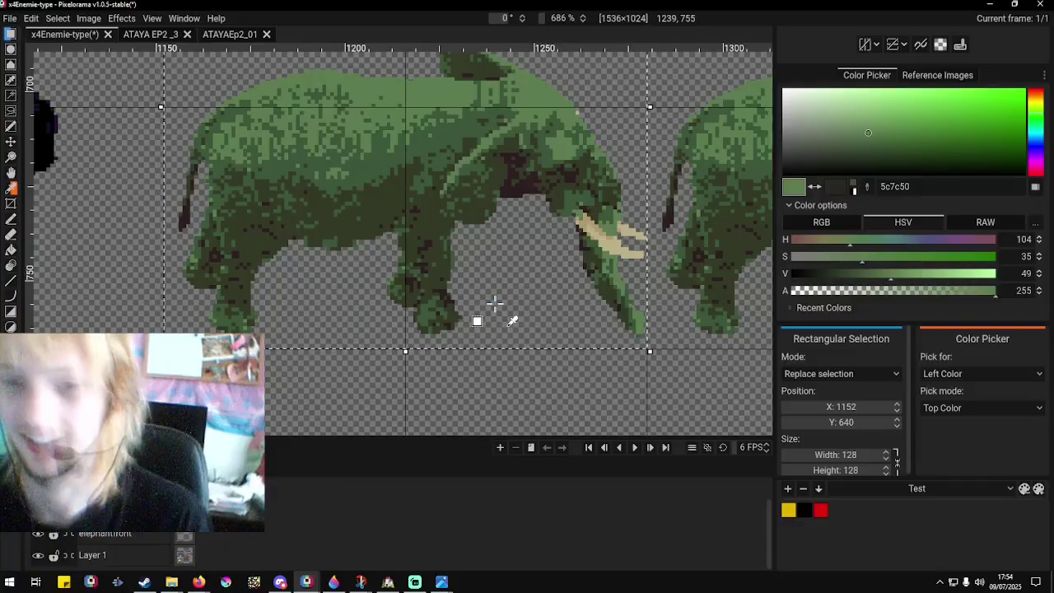
{"action": "scroll", "coordinate": [420, 293], "scroll_direction": "up", "scroll_amount": 3}
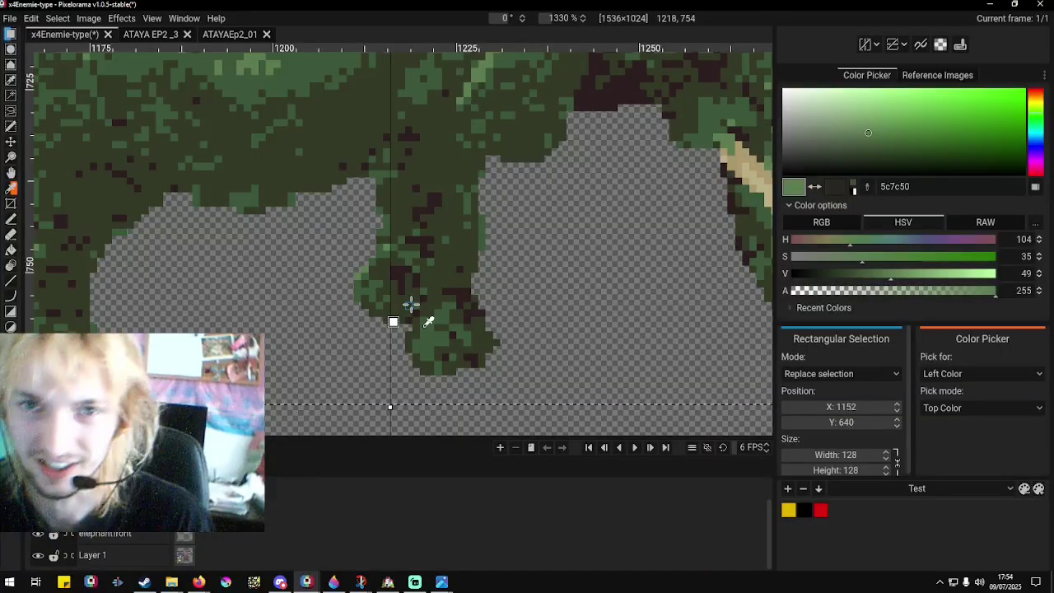
{"action": "left_click", "coordinate": [345, 289]}
{"action": "scroll", "coordinate": [387, 301], "scroll_direction": "down", "scroll_amount": 10}
{"action": "scroll", "coordinate": [346, 292], "scroll_direction": "up", "scroll_amount": 9}
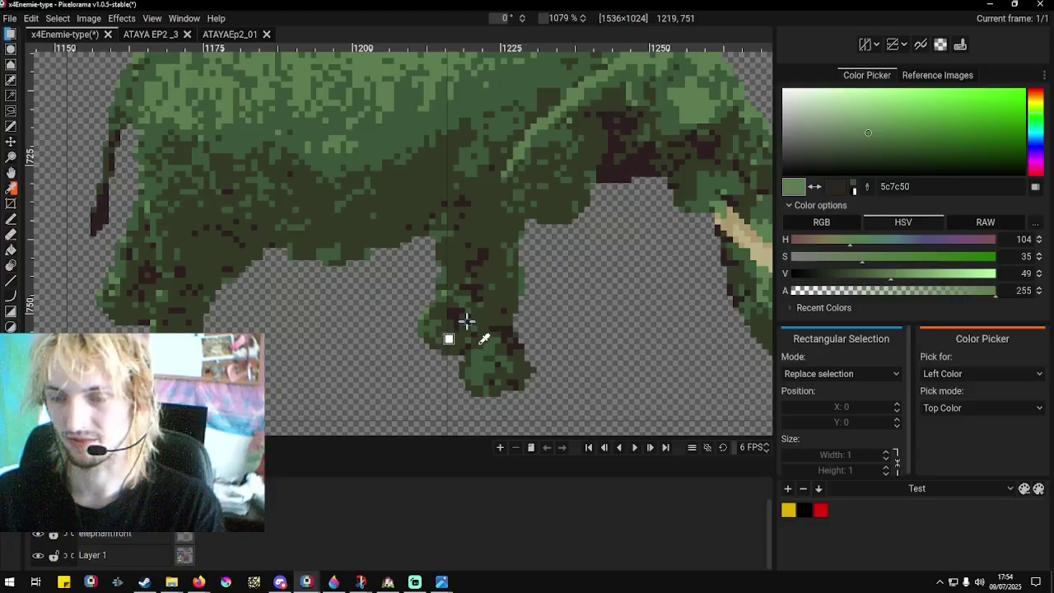
{"action": "scroll", "coordinate": [473, 313], "scroll_direction": "up", "scroll_amount": 3}
{"action": "scroll", "coordinate": [490, 293], "scroll_direction": "down", "scroll_amount": 4}
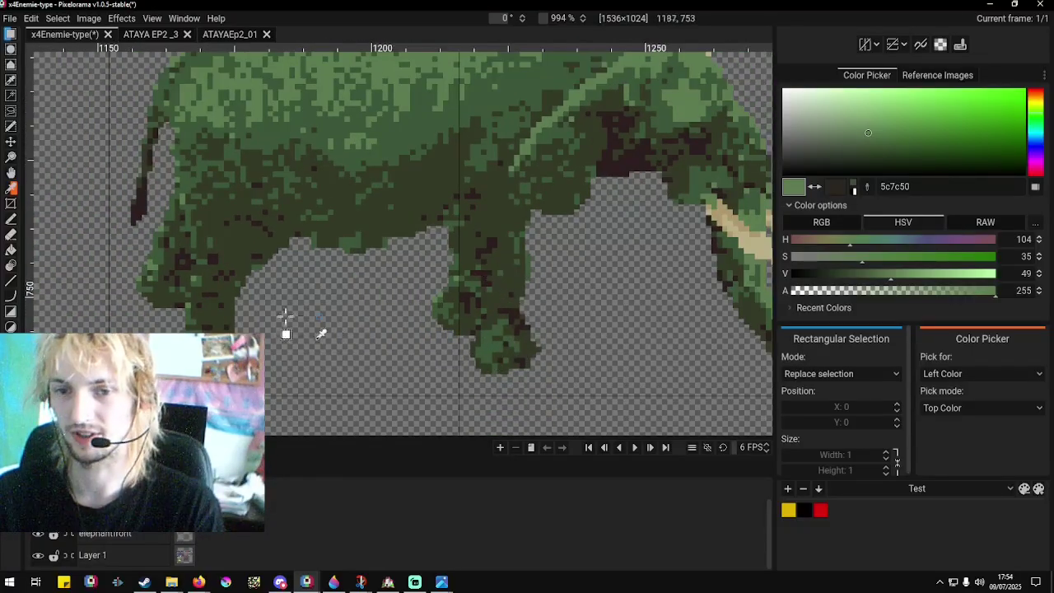
{"action": "scroll", "coordinate": [357, 350], "scroll_direction": "down", "scroll_amount": 5}
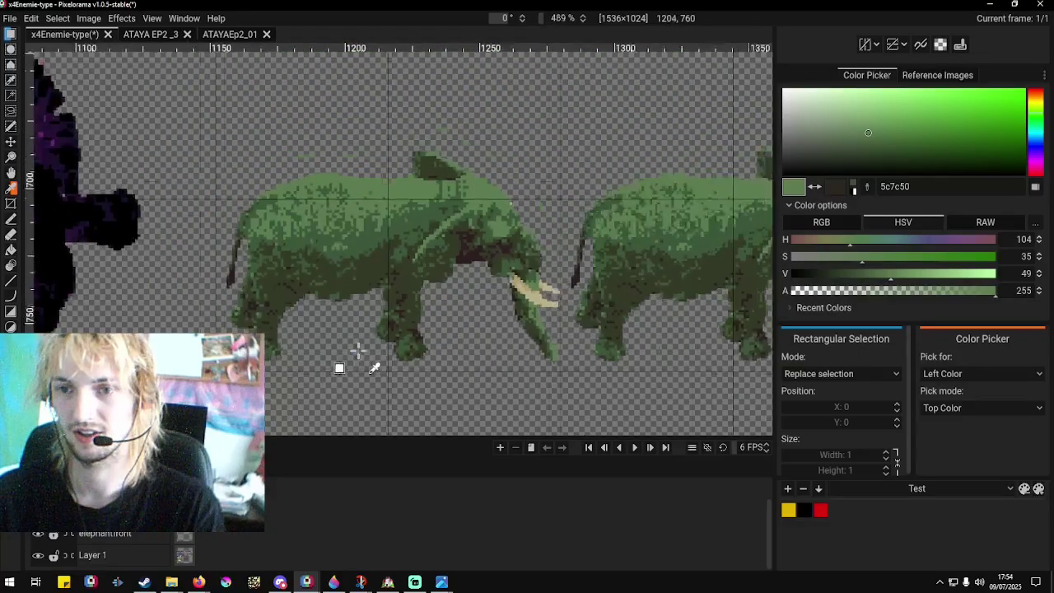
{"action": "scroll", "coordinate": [392, 316], "scroll_direction": "down", "scroll_amount": 4}
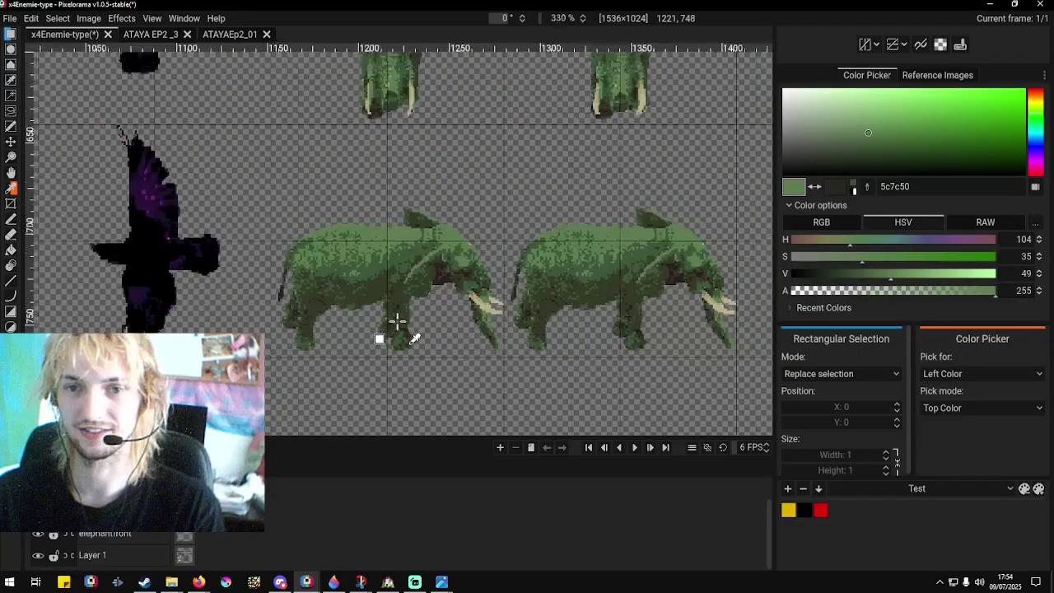
{"action": "scroll", "coordinate": [392, 323], "scroll_direction": "up", "scroll_amount": 3}
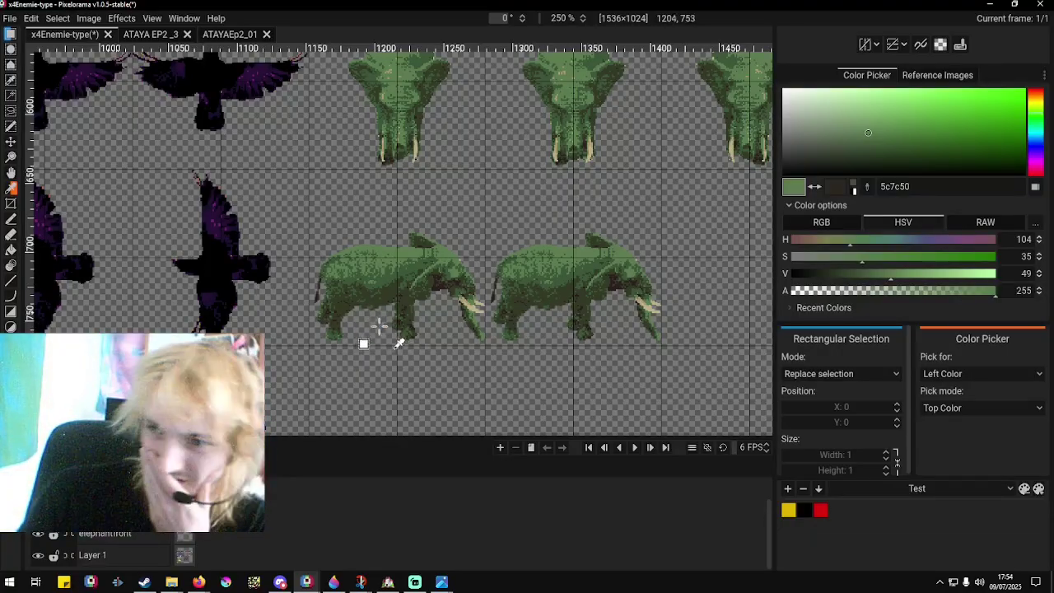
{"action": "scroll", "coordinate": [377, 319], "scroll_direction": "up", "scroll_amount": 5}
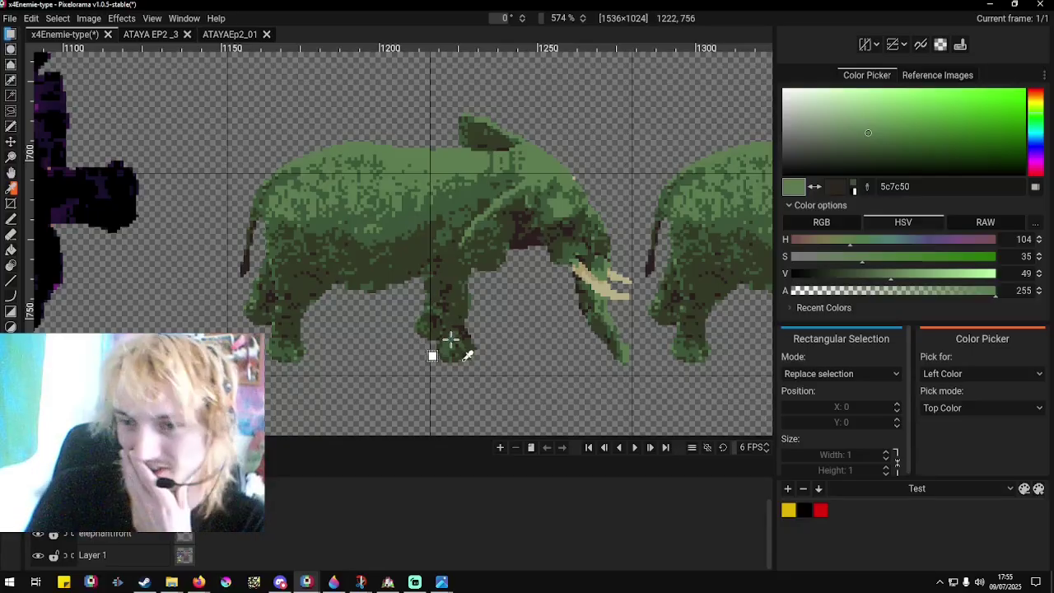
{"action": "scroll", "coordinate": [454, 330], "scroll_direction": "up", "scroll_amount": 3}
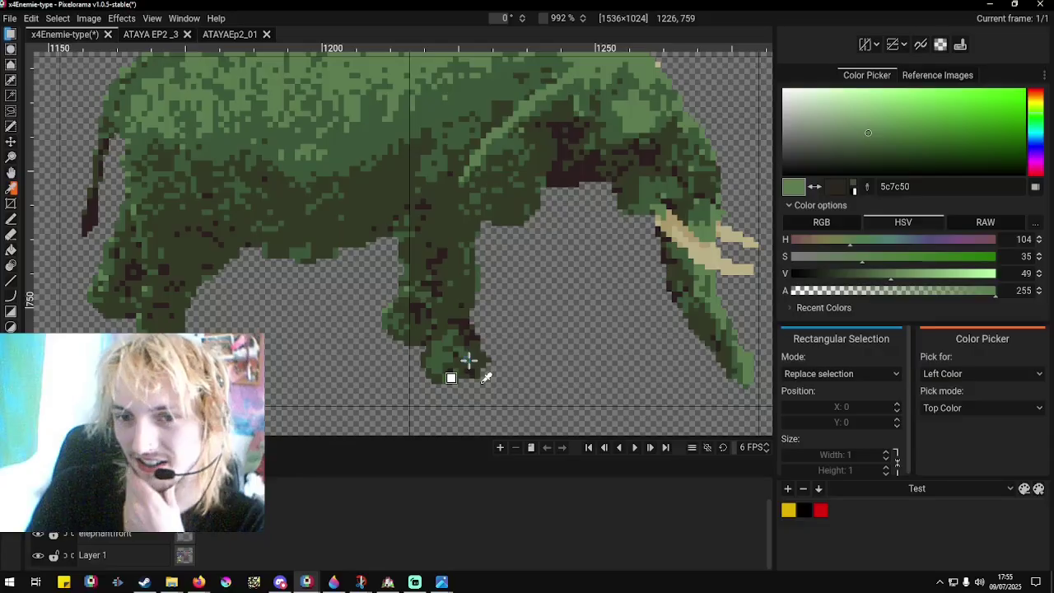
{"action": "scroll", "coordinate": [461, 345], "scroll_direction": "down", "scroll_amount": 3}
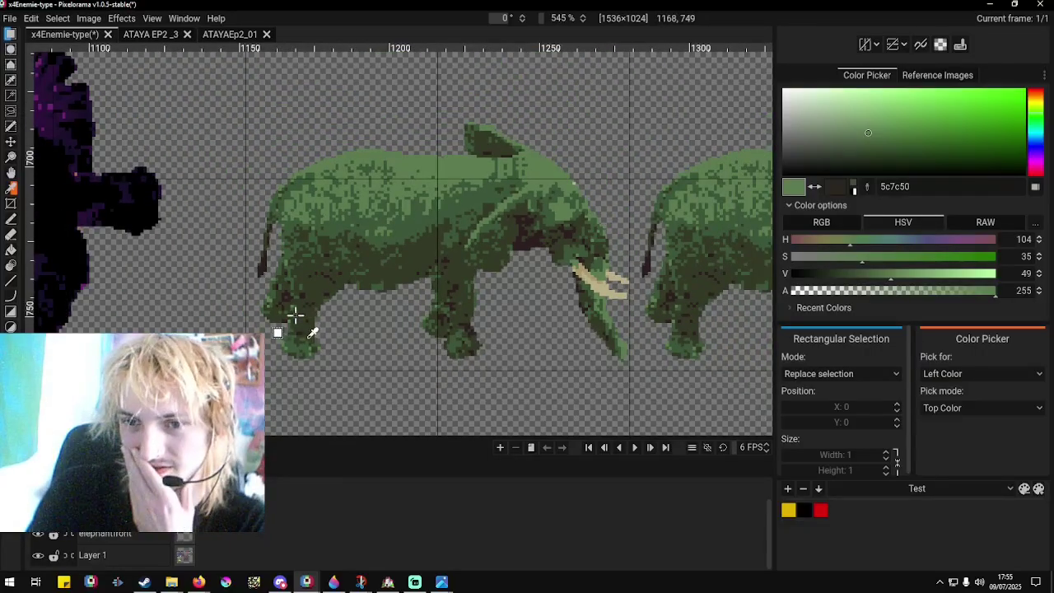
Erase the foot and lower shin of the duplicated elephant's forward front leg with the transparent 1 px pencil.
{"action": "scroll", "coordinate": [478, 349], "scroll_direction": "up", "scroll_amount": 5}
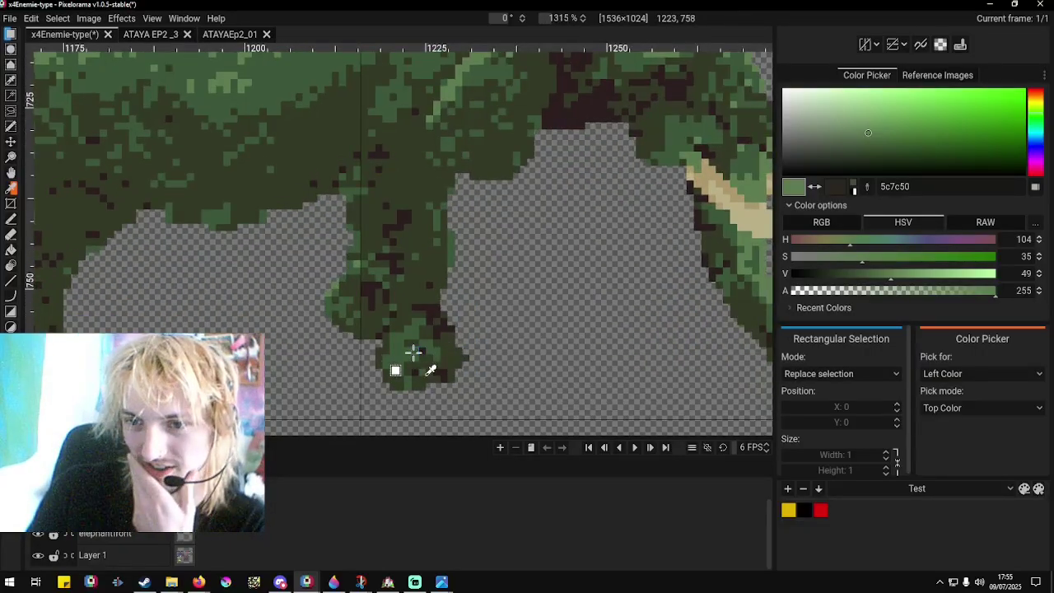
{"action": "left_click", "coordinate": [403, 401]}
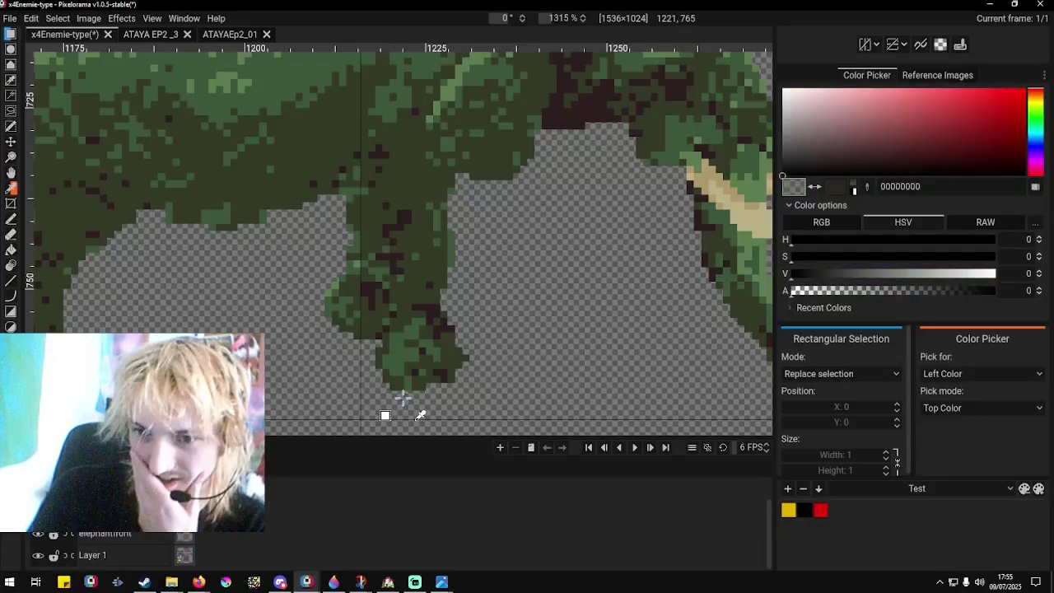
{"action": "left_click", "coordinate": [15, 220]}
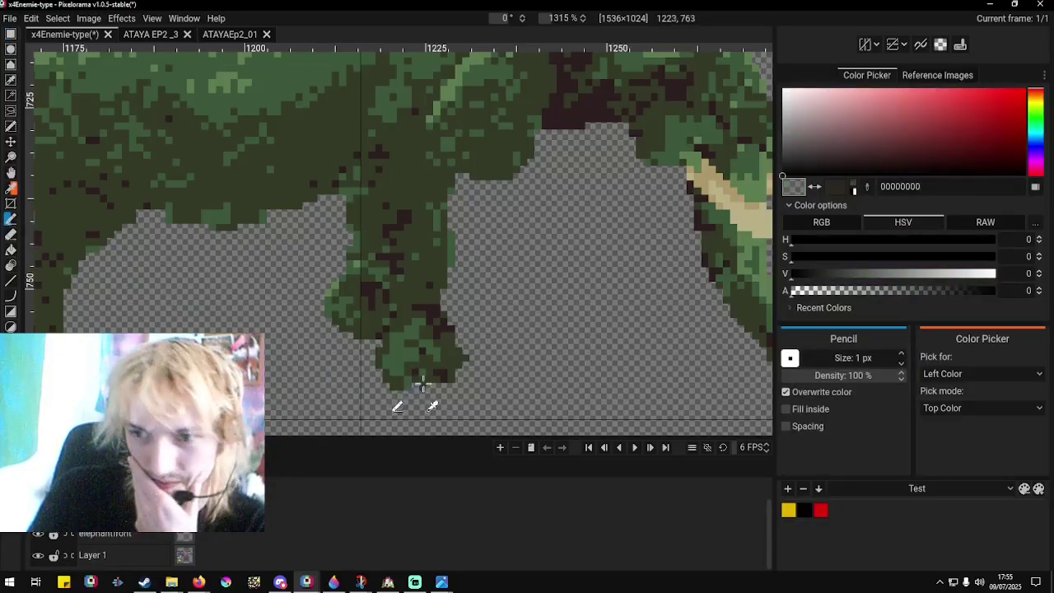
{"action": "left_click_drag", "start_coordinate": [350, 386], "coordinate": [452, 353]}
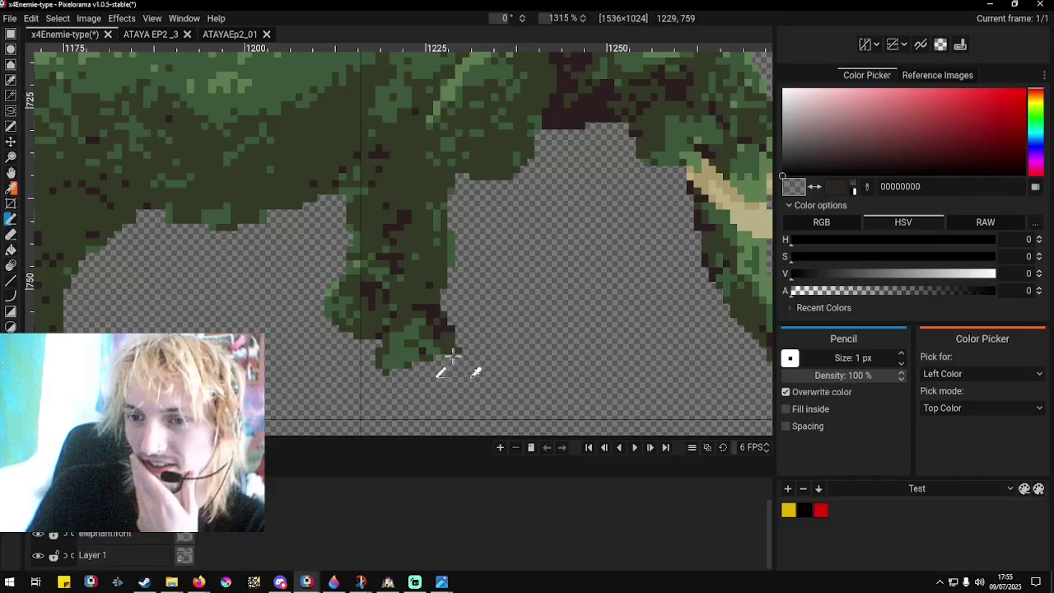
{"action": "mouse_move", "coordinate": [386, 369]}
{"action": "left_mouse_down"}
{"action": "mouse_move", "coordinate": [425, 352]}
{"action": "mouse_move", "coordinate": [405, 364]}
{"action": "mouse_move", "coordinate": [383, 358]}
{"action": "left_mouse_up"}
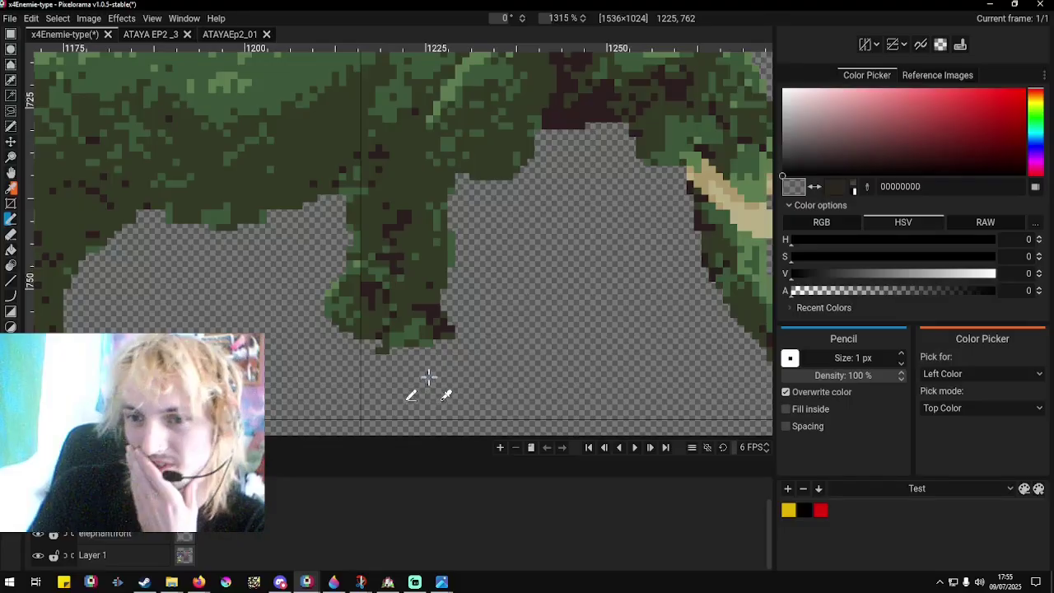
{"action": "mouse_move", "coordinate": [403, 350]}
{"action": "left_mouse_down"}
{"action": "mouse_move", "coordinate": [456, 339]}
{"action": "mouse_move", "coordinate": [397, 336]}
{"action": "mouse_move", "coordinate": [452, 330]}
{"action": "left_mouse_up"}
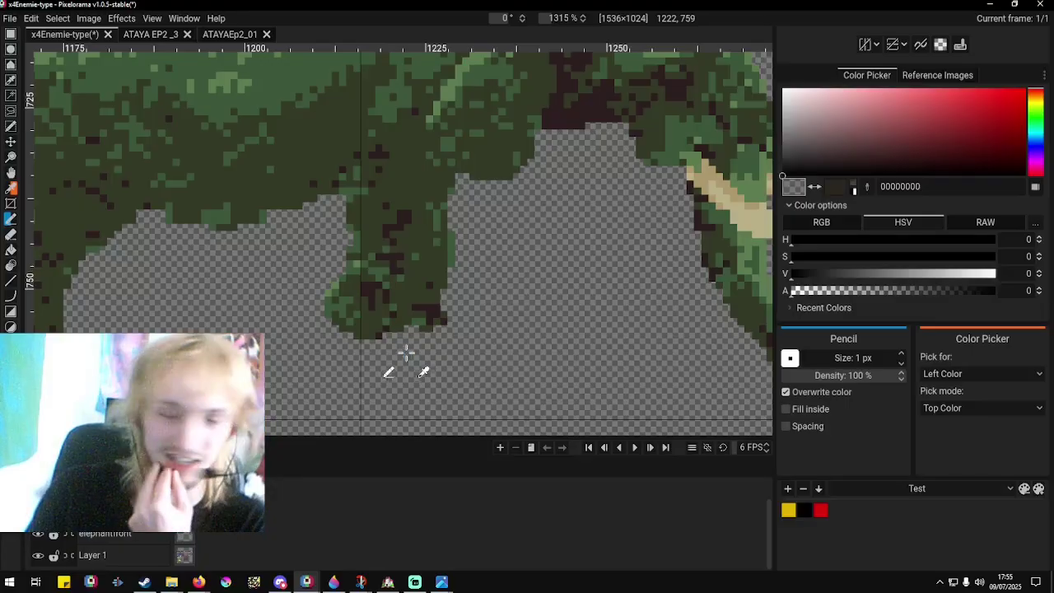
{"action": "scroll", "coordinate": [403, 329], "scroll_direction": "up", "scroll_amount": 2}
{"action": "mouse_move", "coordinate": [394, 328]}
{"action": "left_mouse_down"}
{"action": "mouse_move", "coordinate": [454, 332]}
{"action": "mouse_move", "coordinate": [391, 333]}
{"action": "mouse_move", "coordinate": [438, 307]}
{"action": "mouse_move", "coordinate": [418, 296]}
{"action": "mouse_move", "coordinate": [469, 292]}
{"action": "left_mouse_up"}
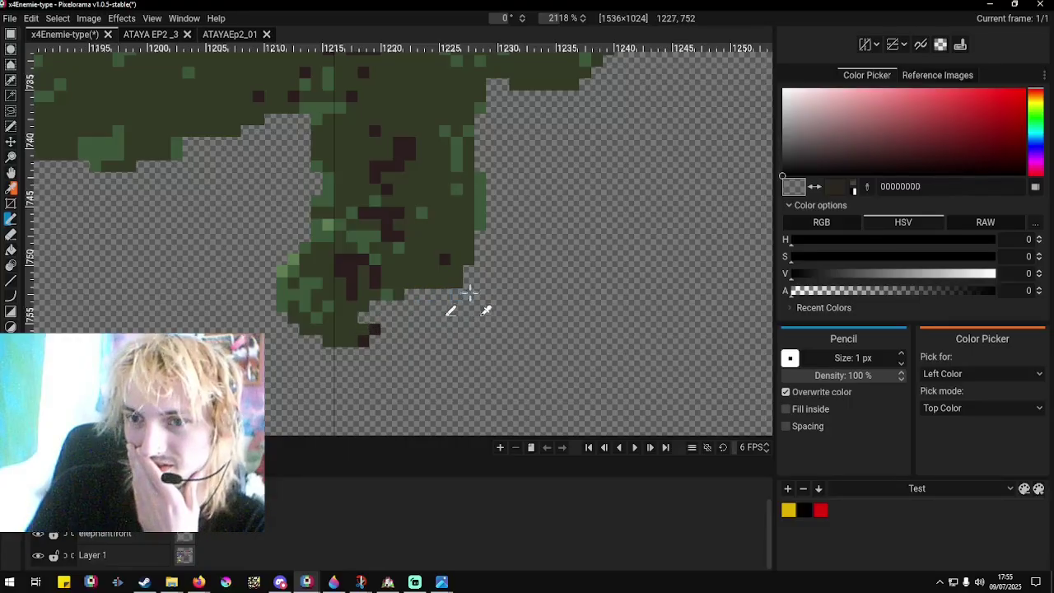
{"action": "scroll", "coordinate": [466, 266], "scroll_direction": "down", "scroll_amount": 1}
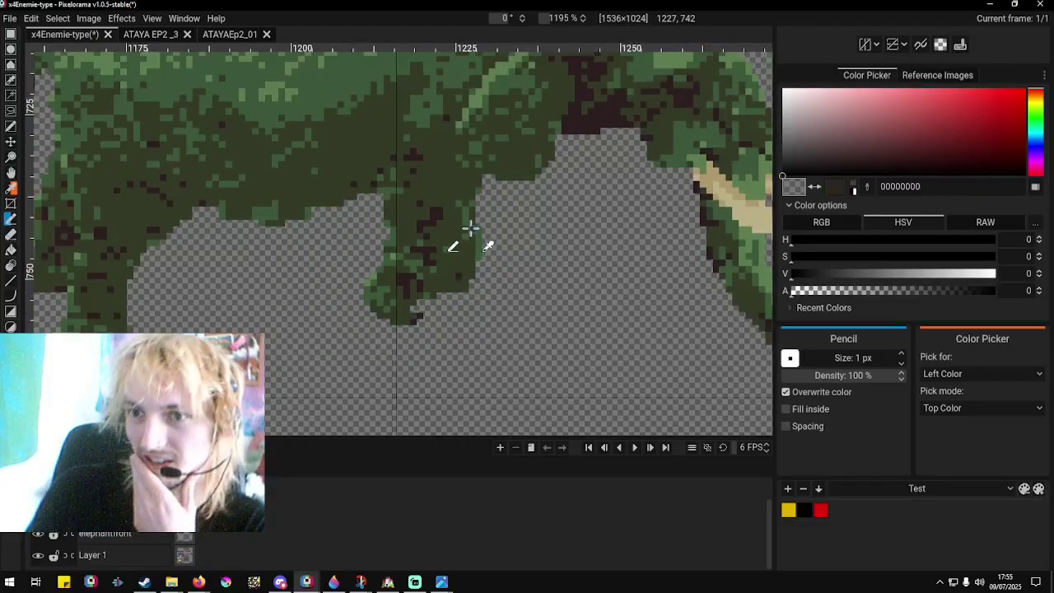
Build out a bent knee on the front edge of the shortened front leg using dark green 343a26.
{"action": "scroll", "coordinate": [454, 238], "scroll_direction": "up", "scroll_amount": 1}
{"action": "right_click", "coordinate": [464, 258]}
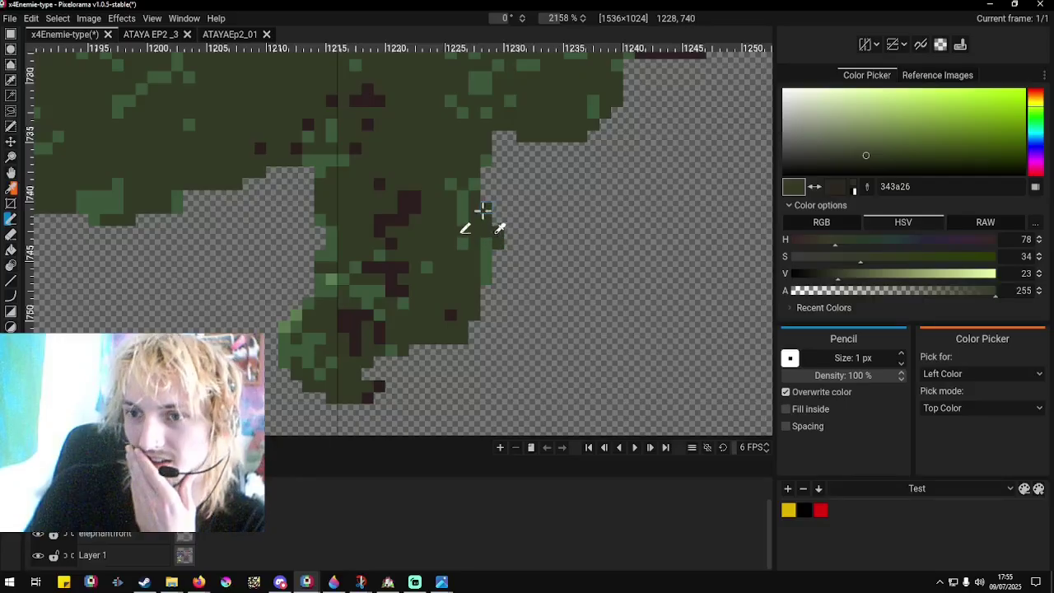
{"action": "mouse_move", "coordinate": [483, 209]}
{"action": "left_mouse_down"}
{"action": "mouse_move", "coordinate": [510, 239]}
{"action": "mouse_move", "coordinate": [476, 281]}
{"action": "mouse_move", "coordinate": [508, 272]}
{"action": "mouse_move", "coordinate": [466, 294]}
{"action": "left_mouse_up"}
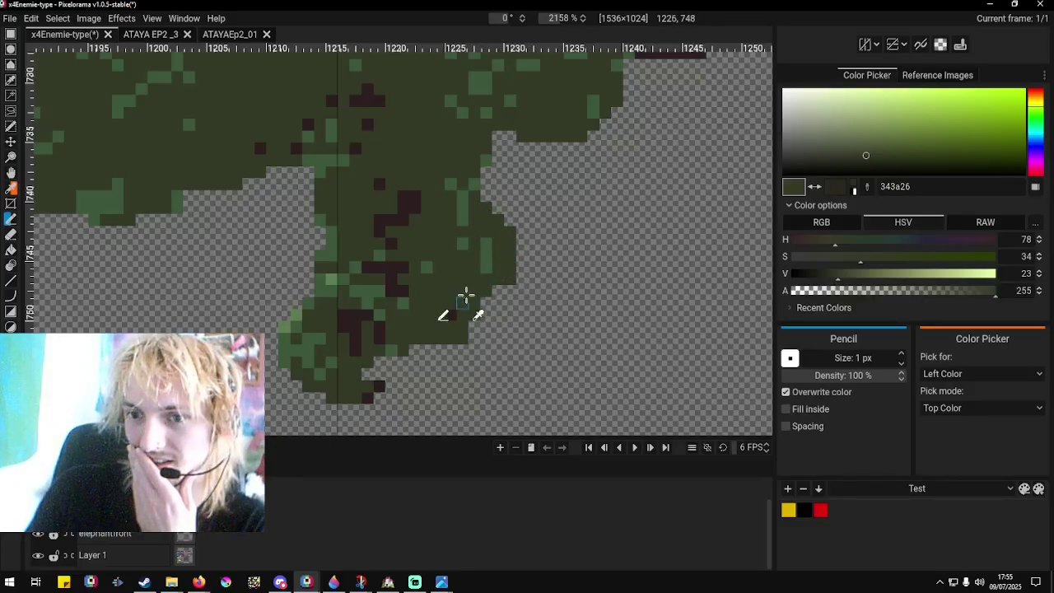
{"action": "scroll", "coordinate": [498, 331], "scroll_direction": "down", "scroll_amount": 3}
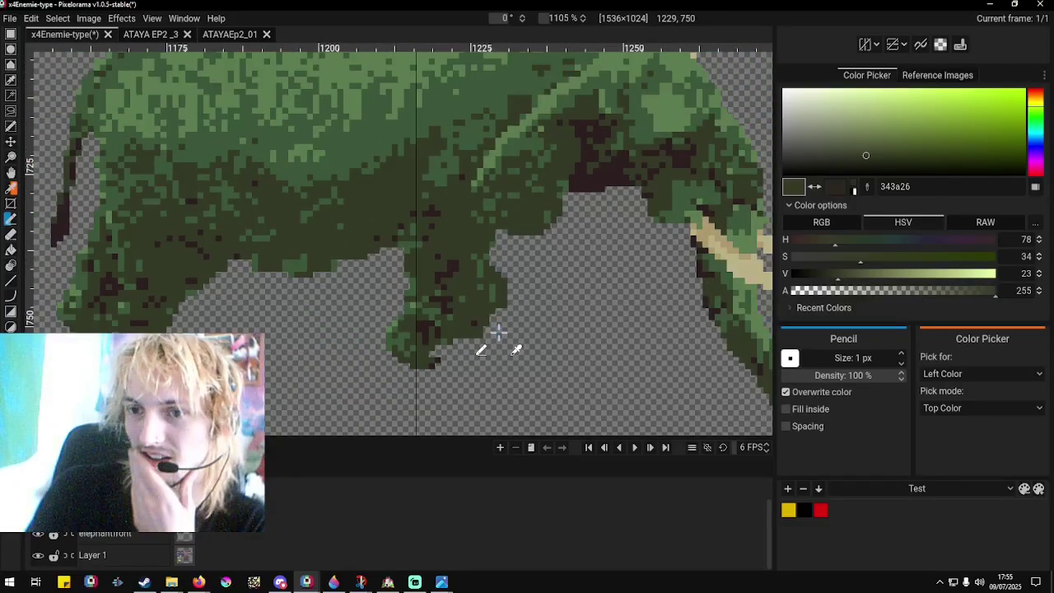
{"action": "scroll", "coordinate": [510, 313], "scroll_direction": "down", "scroll_amount": 5}
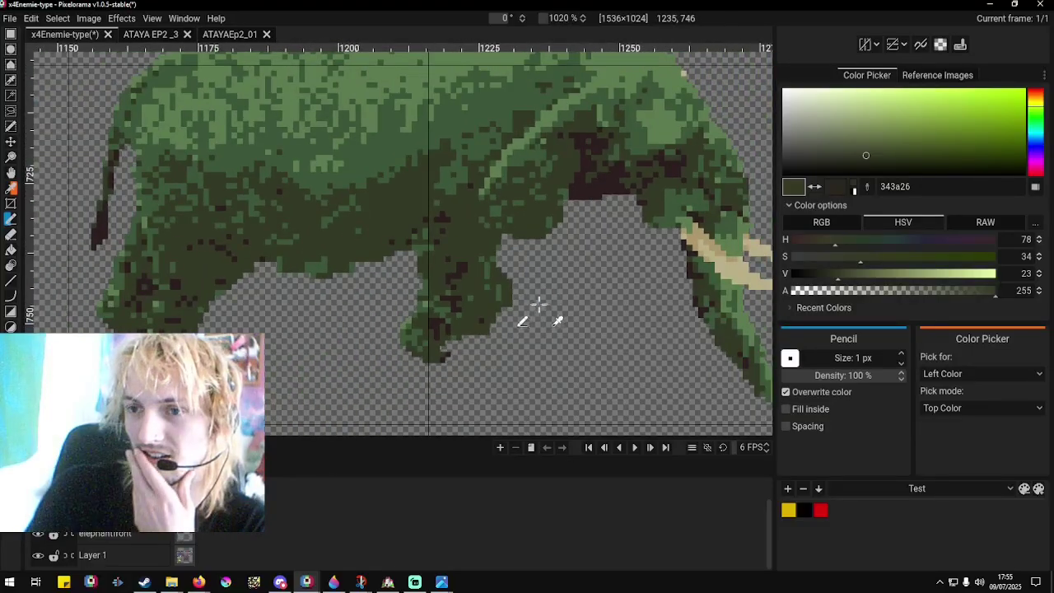
Cut a small transparent gap between the duplicated elephant's two front legs and sample dark green 343a26 beside it.
{"action": "scroll", "coordinate": [516, 313], "scroll_direction": "up", "scroll_amount": 5}
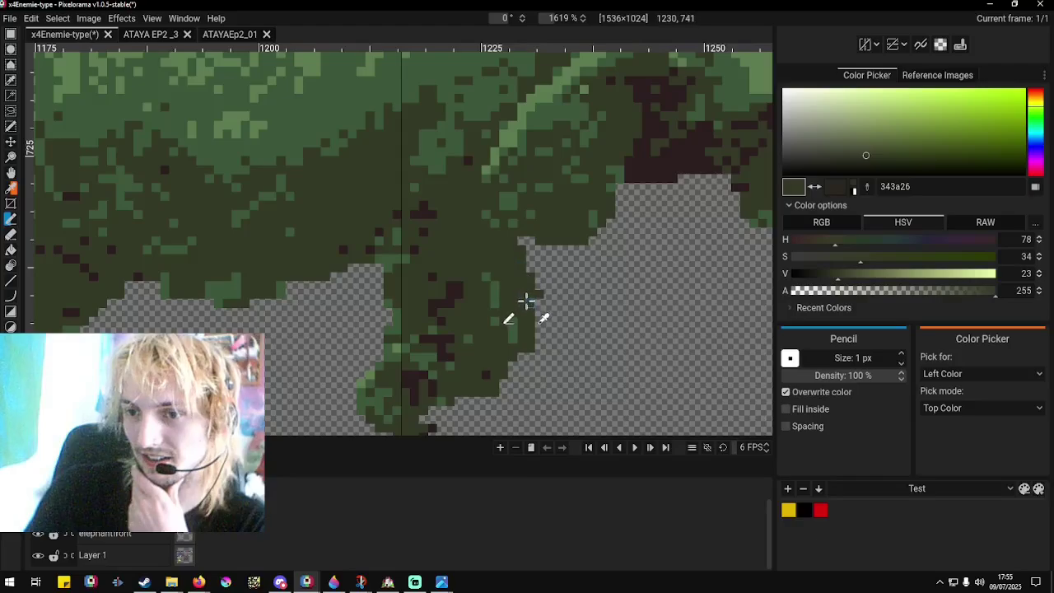
{"action": "right_click", "coordinate": [427, 383]}
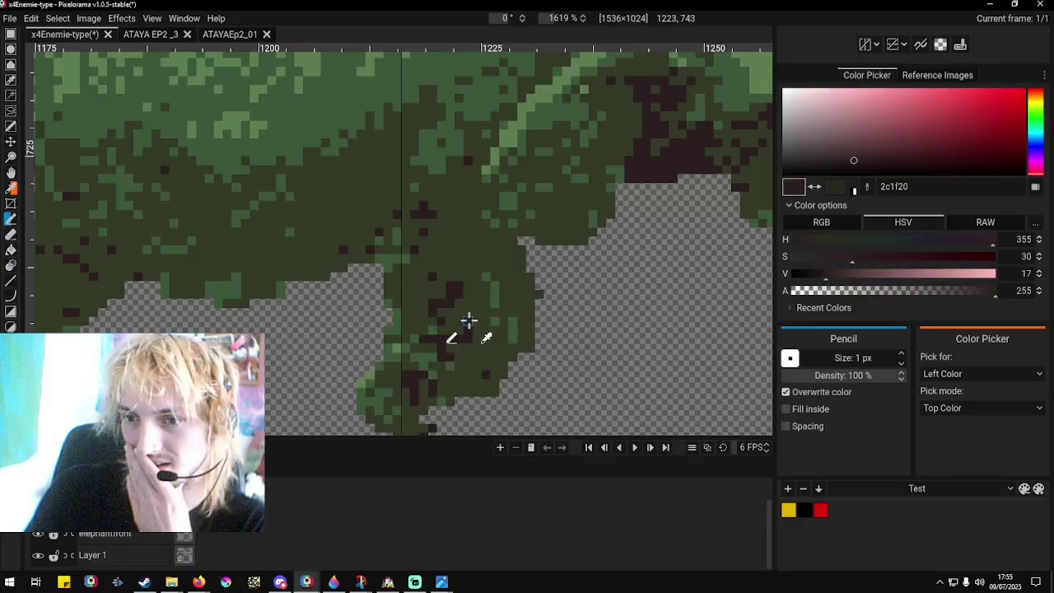
{"action": "right_click", "coordinate": [554, 372]}
{"action": "left_click", "coordinate": [461, 323]}
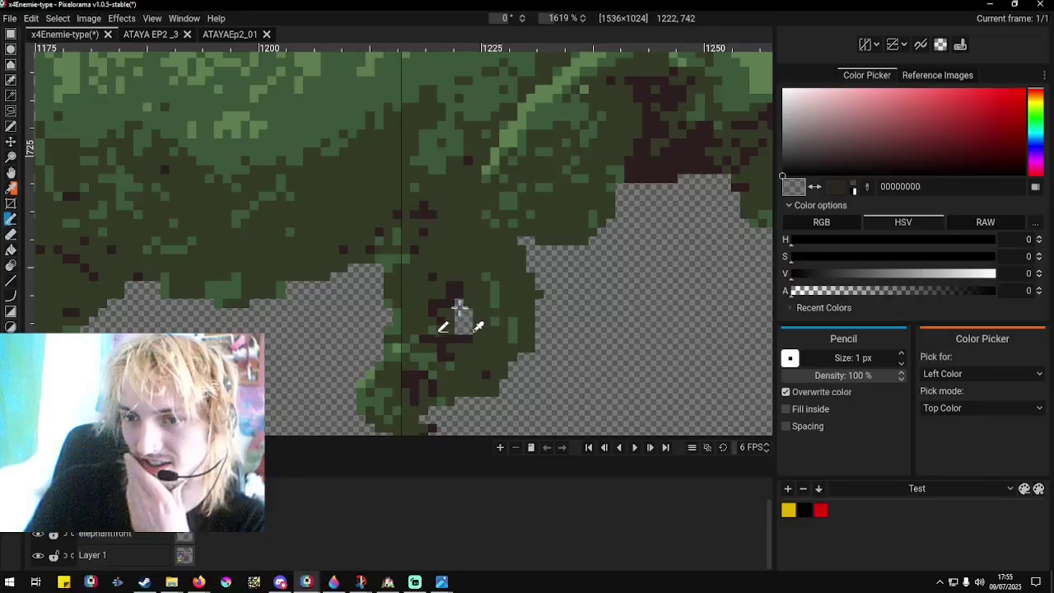
{"action": "right_click", "coordinate": [445, 347]}
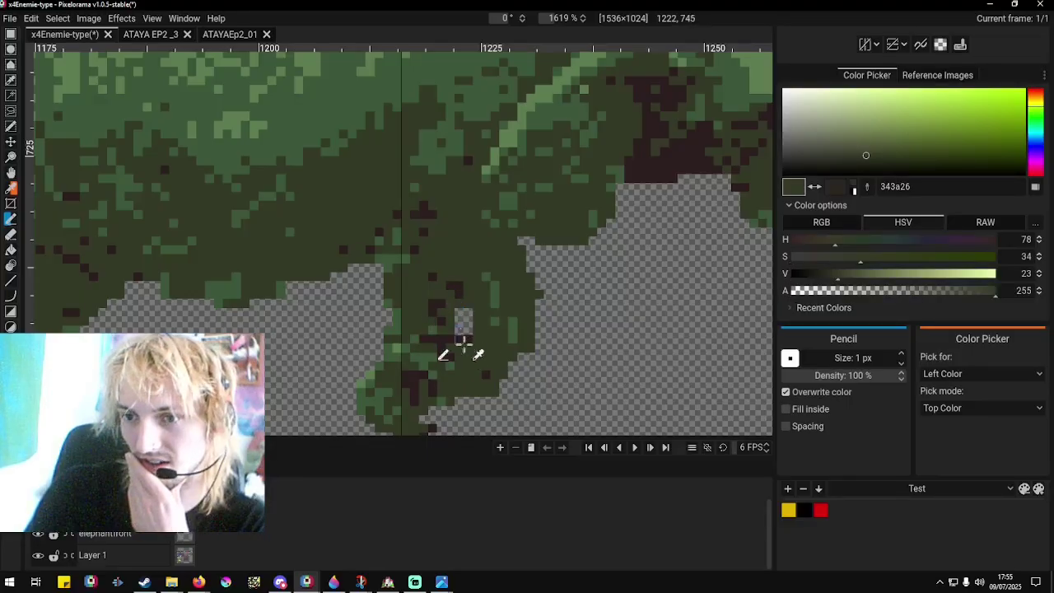
{"action": "scroll", "coordinate": [464, 342], "scroll_direction": "down", "scroll_amount": 2}
Shade the boundary between the front legs and the underside of the raised leg with dark brown 2c1f20.
{"action": "scroll", "coordinate": [568, 387], "scroll_direction": "up", "scroll_amount": 2}
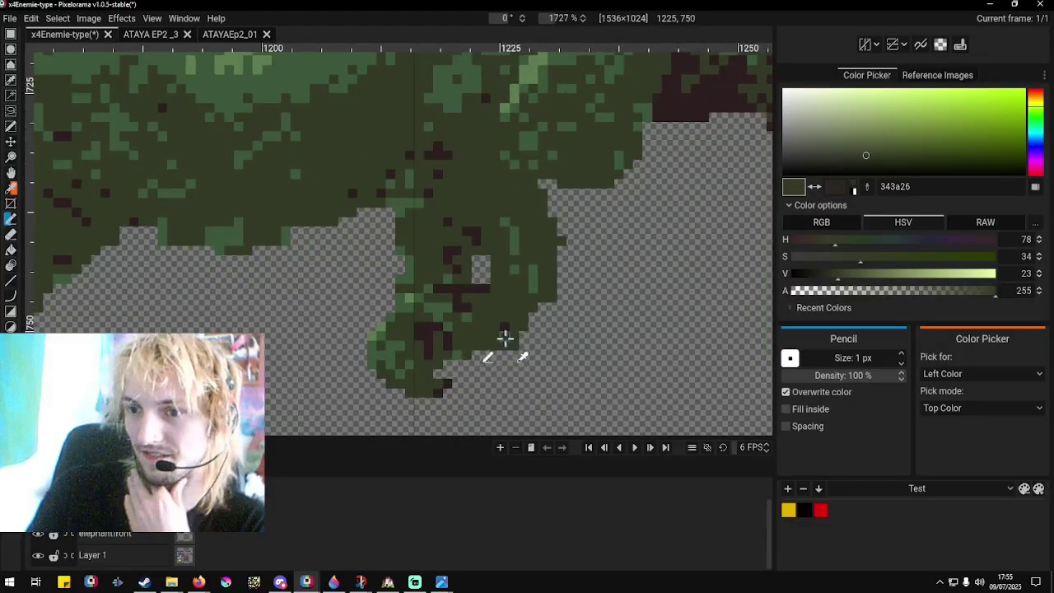
{"action": "right_click", "coordinate": [459, 308]}
{"action": "mouse_move", "coordinate": [466, 318]}
{"action": "left_mouse_down"}
{"action": "mouse_move", "coordinate": [459, 310]}
{"action": "mouse_move", "coordinate": [491, 352]}
{"action": "left_mouse_up"}
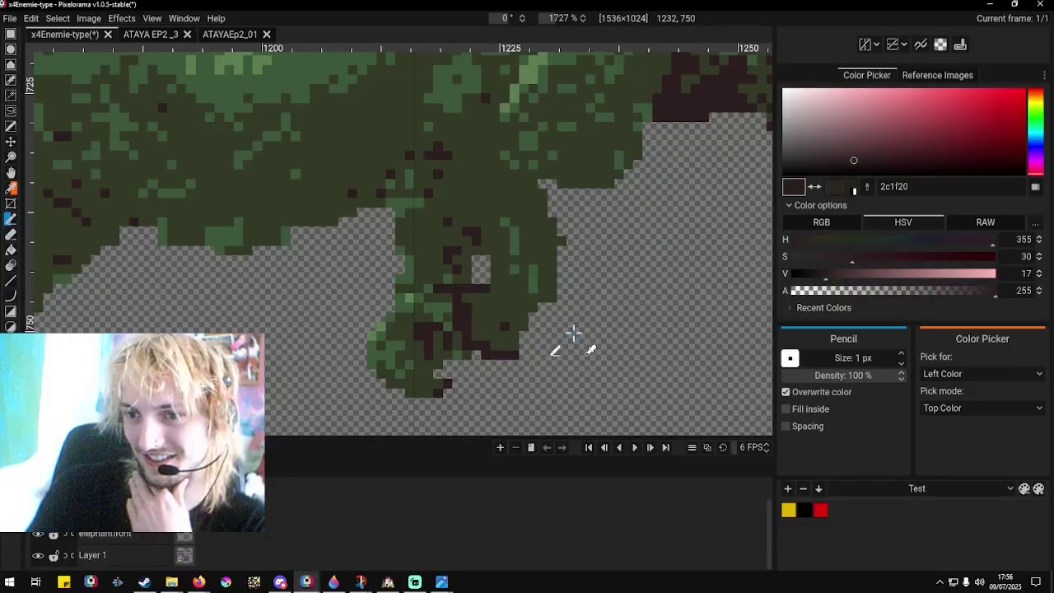
{"action": "scroll", "coordinate": [585, 354], "scroll_direction": "down", "scroll_amount": 4}
{"action": "scroll", "coordinate": [604, 365], "scroll_direction": "up", "scroll_amount": 1}
{"action": "scroll", "coordinate": [604, 376], "scroll_direction": "down", "scroll_amount": 1}
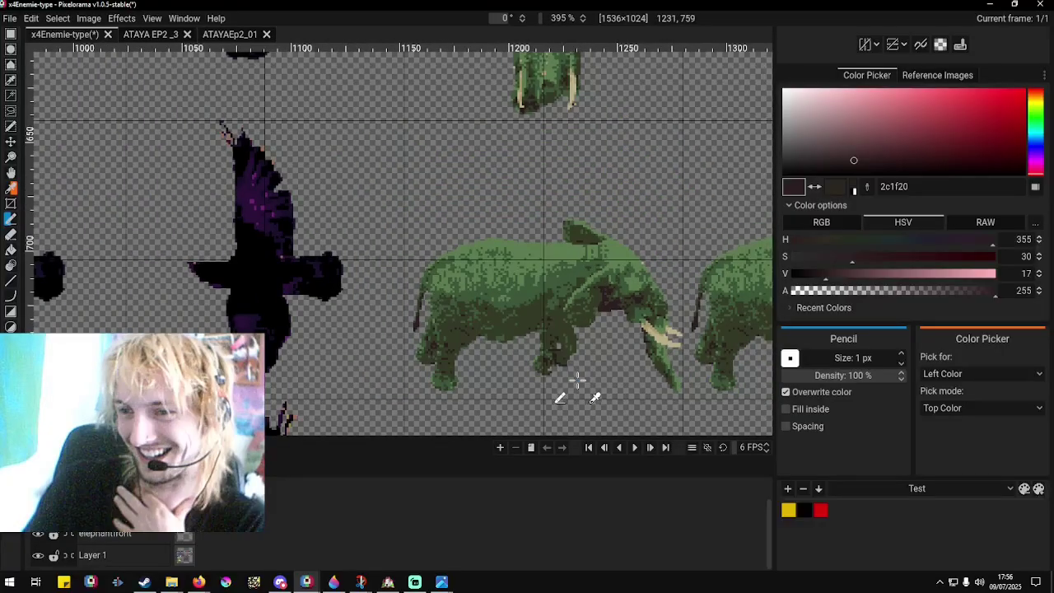
Extend the raised front leg's knee further forward with dark green 343a26 and compare the pose with the original elephant.
{"action": "scroll", "coordinate": [577, 379], "scroll_direction": "up", "scroll_amount": 5}
{"action": "right_click", "coordinate": [576, 290]}
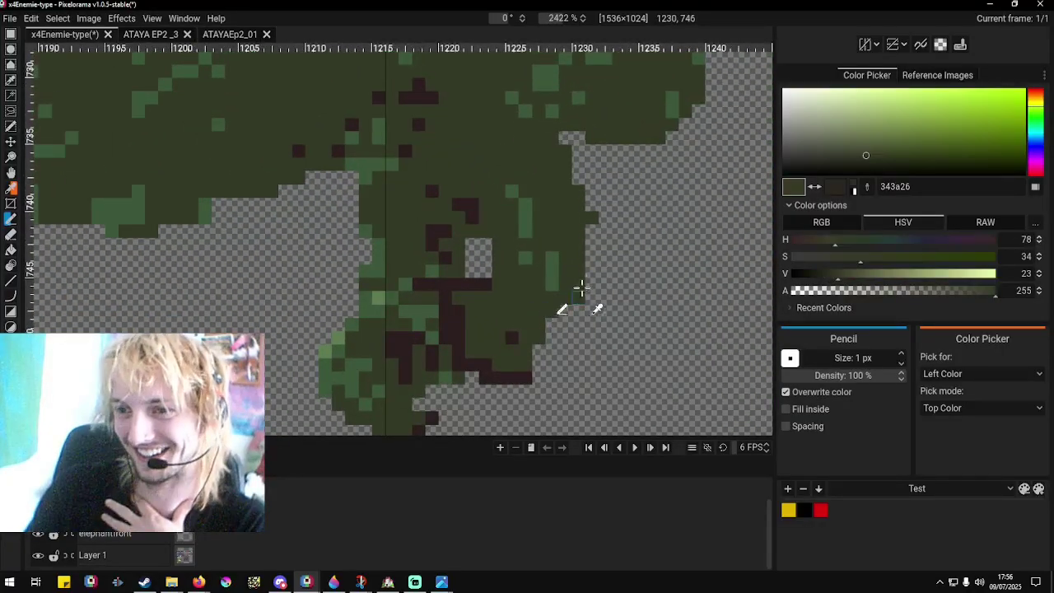
{"action": "mouse_move", "coordinate": [580, 289]}
{"action": "left_mouse_down"}
{"action": "mouse_move", "coordinate": [611, 244]}
{"action": "mouse_move", "coordinate": [612, 215]}
{"action": "mouse_move", "coordinate": [583, 207]}
{"action": "mouse_move", "coordinate": [605, 215]}
{"action": "left_mouse_up"}
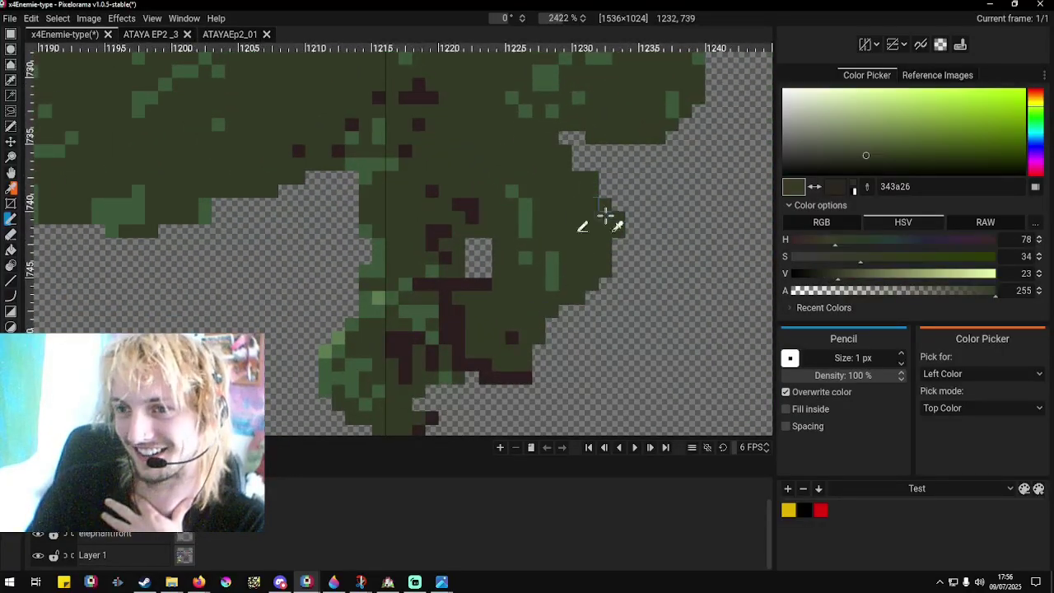
{"action": "scroll", "coordinate": [618, 231], "scroll_direction": "down", "scroll_amount": 2}
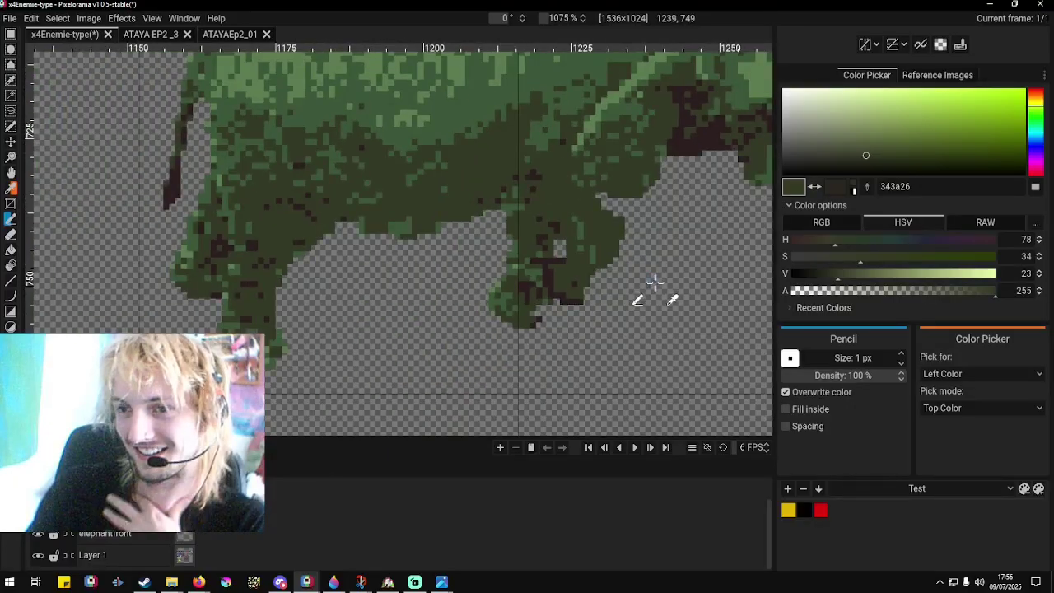
{"action": "scroll", "coordinate": [655, 284], "scroll_direction": "down", "scroll_amount": 2}
{"action": "scroll", "coordinate": [624, 306], "scroll_direction": "up", "scroll_amount": 4}
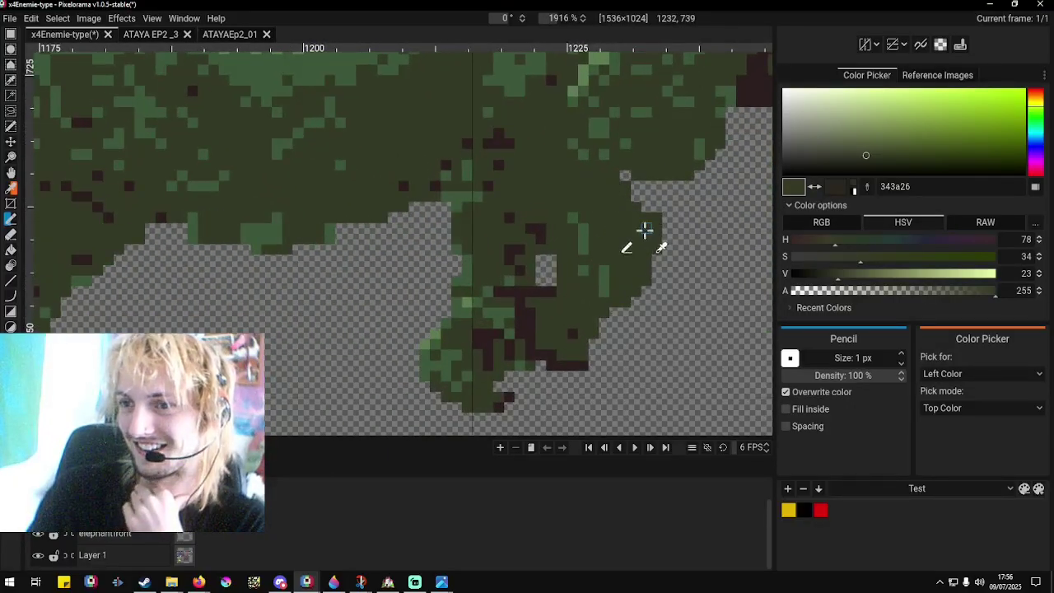
{"action": "scroll", "coordinate": [618, 263], "scroll_direction": "down", "scroll_amount": 6}
{"action": "scroll", "coordinate": [494, 303], "scroll_direction": "up", "scroll_amount": 1}
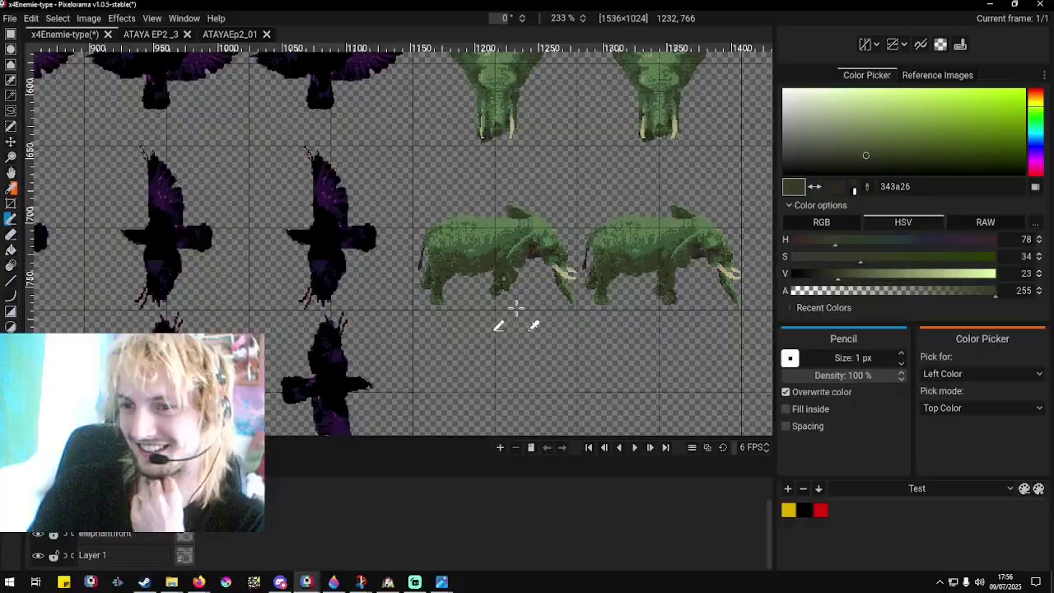
{"action": "scroll", "coordinate": [516, 307], "scroll_direction": "up", "scroll_amount": 6}
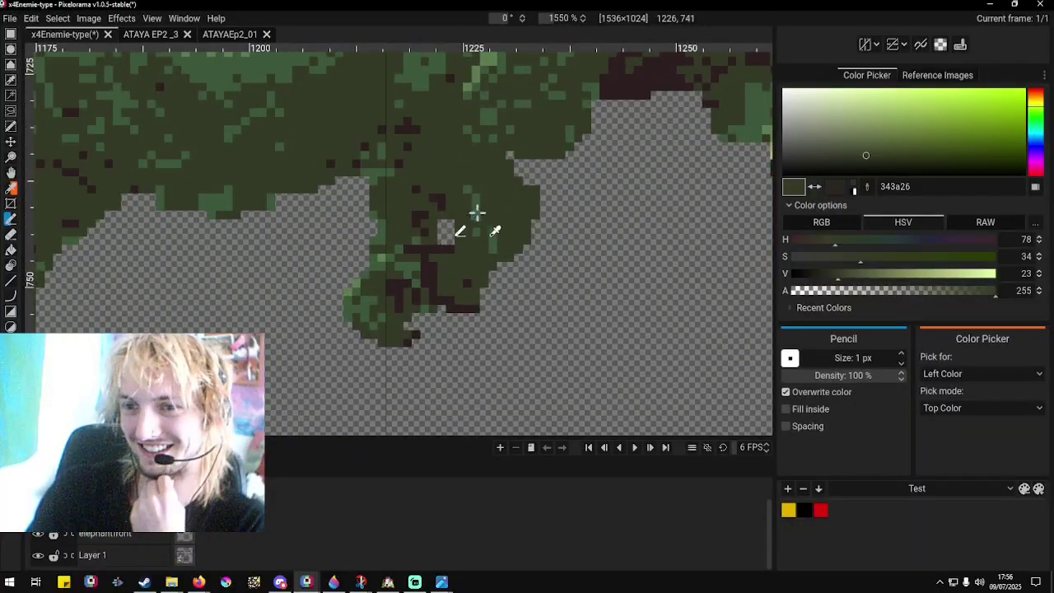
Add mid-green 3b5739 pixels to the raised knee and lengthen the transparent gap between the front legs upward.
{"action": "right_click", "coordinate": [477, 233]}
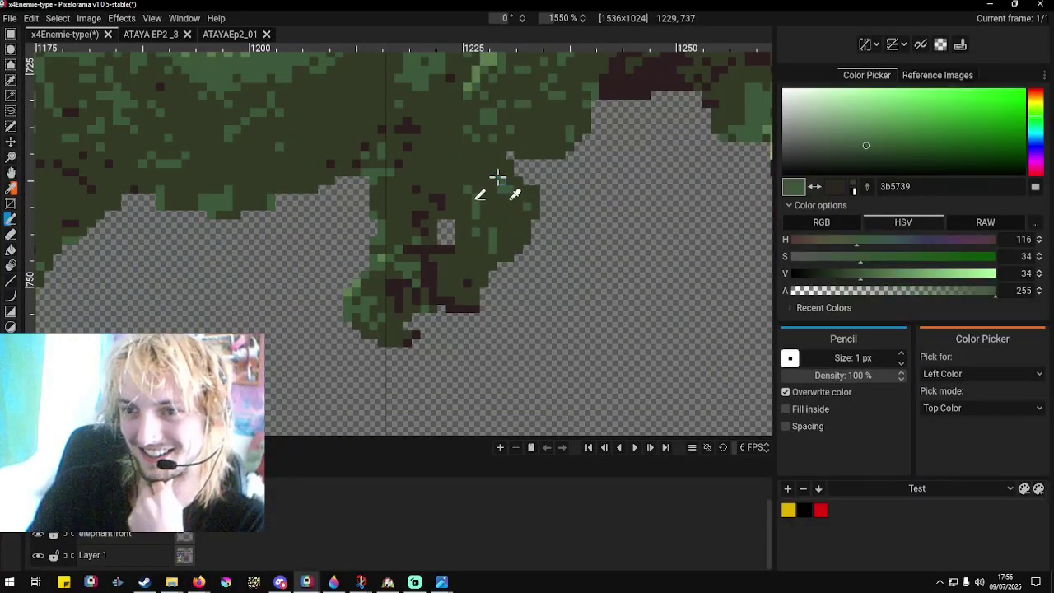
{"action": "right_click", "coordinate": [449, 221]}
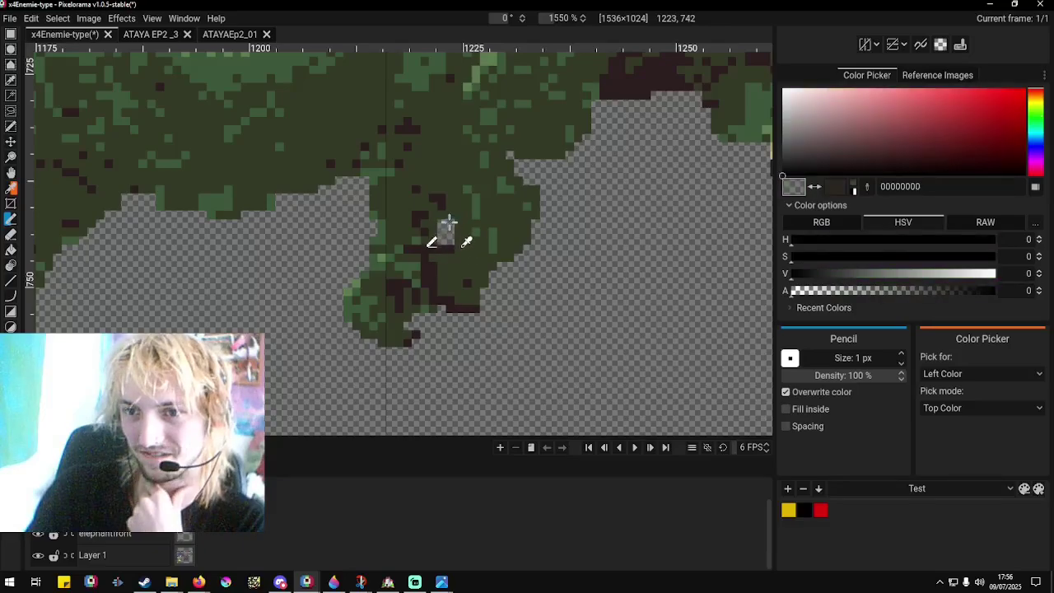
{"action": "scroll", "coordinate": [605, 293], "scroll_direction": "down", "scroll_amount": 2}
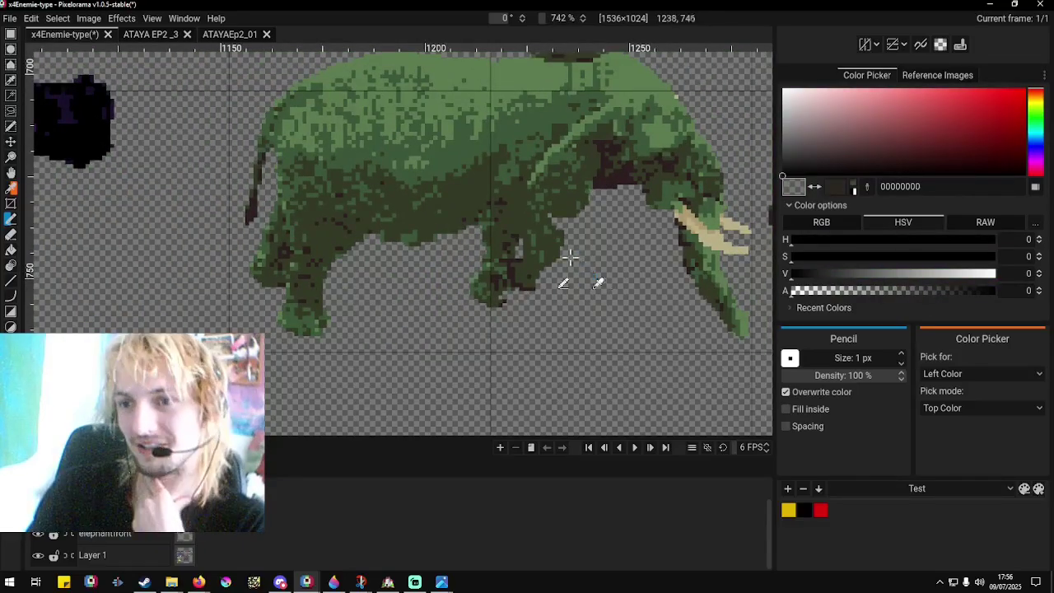
{"action": "scroll", "coordinate": [569, 257], "scroll_direction": "up", "scroll_amount": 4}
Highlight the upper front edge of the raised knee with mid-green 3b5739 and smooth the leg's front contour with 343a26.
{"action": "right_click", "coordinate": [540, 216]}
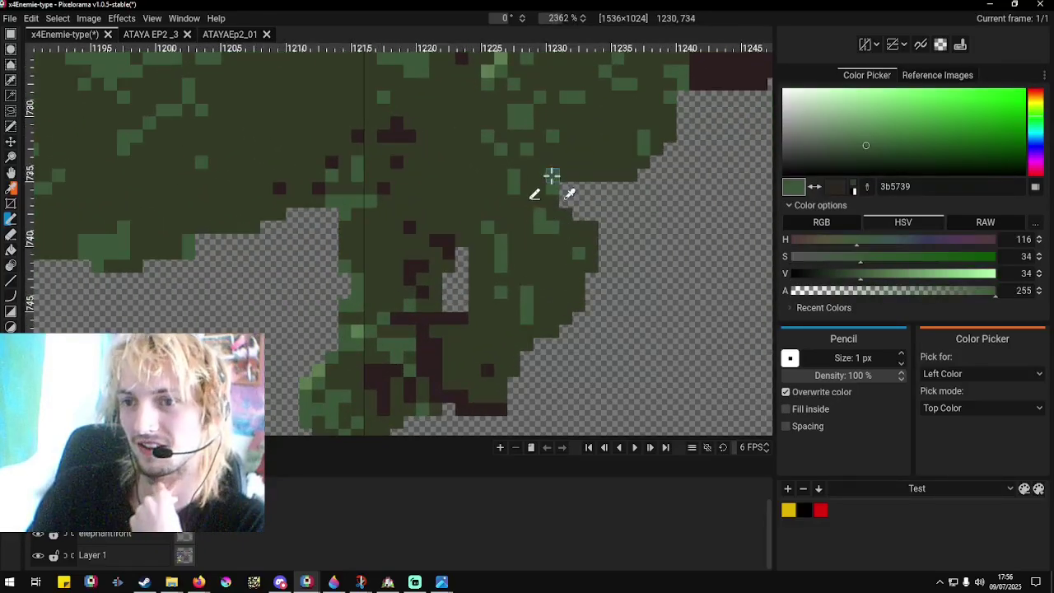
{"action": "scroll", "coordinate": [600, 316], "scroll_direction": "down", "scroll_amount": 2}
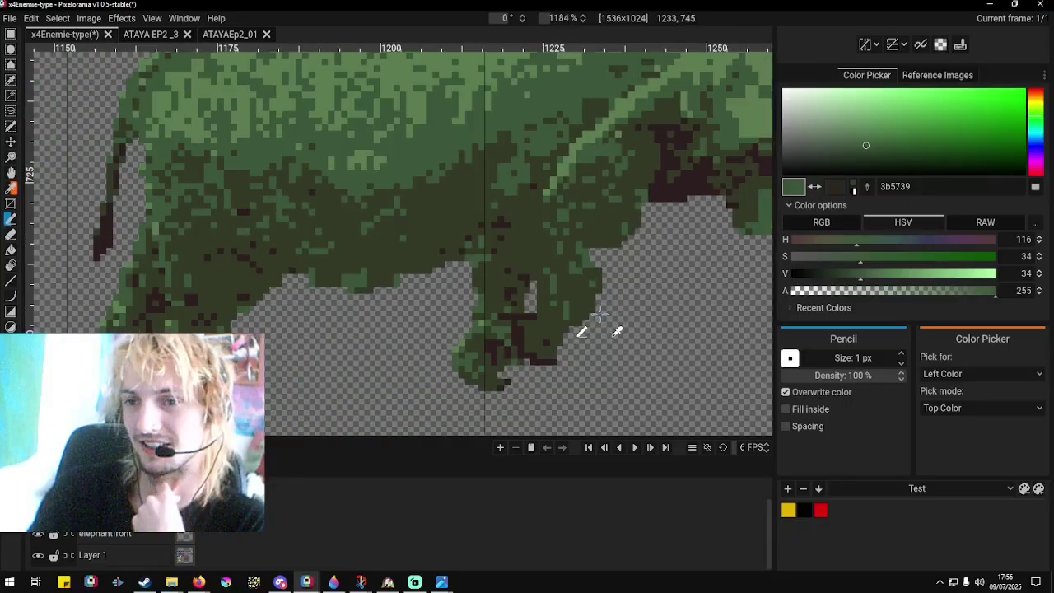
{"action": "scroll", "coordinate": [603, 305], "scroll_direction": "up", "scroll_amount": 2}
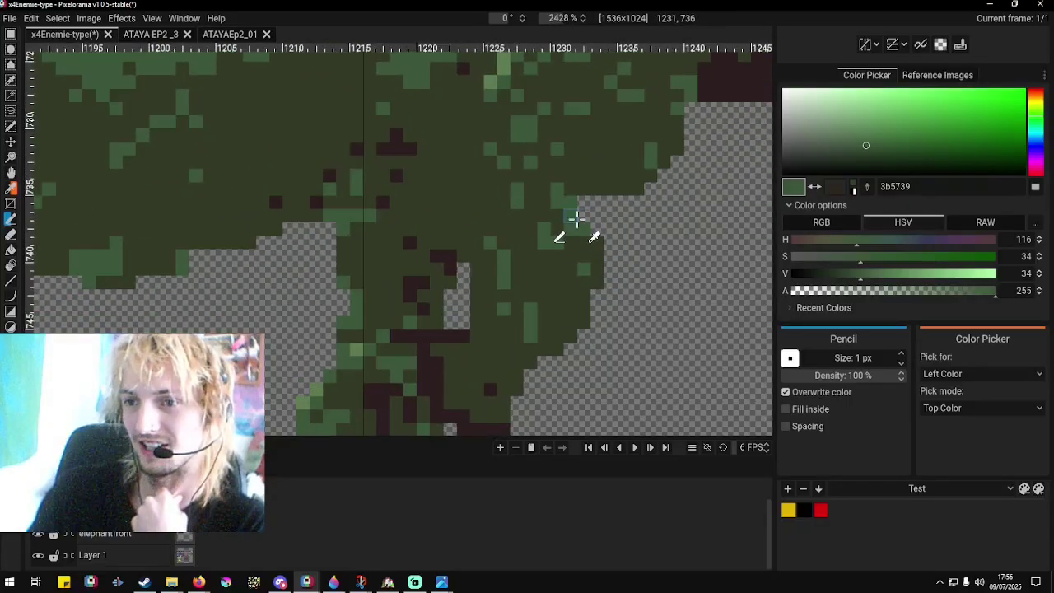
{"action": "right_click", "coordinate": [593, 262]}
{"action": "scroll", "coordinate": [583, 275], "scroll_direction": "down", "scroll_amount": 4}
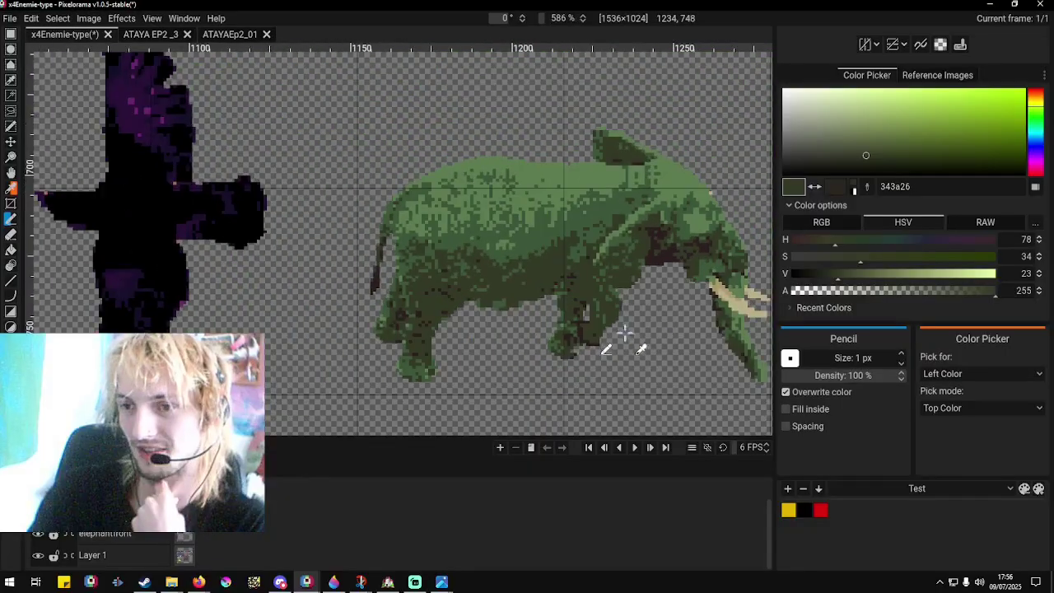
{"action": "scroll", "coordinate": [638, 349], "scroll_direction": "up", "scroll_amount": 2}
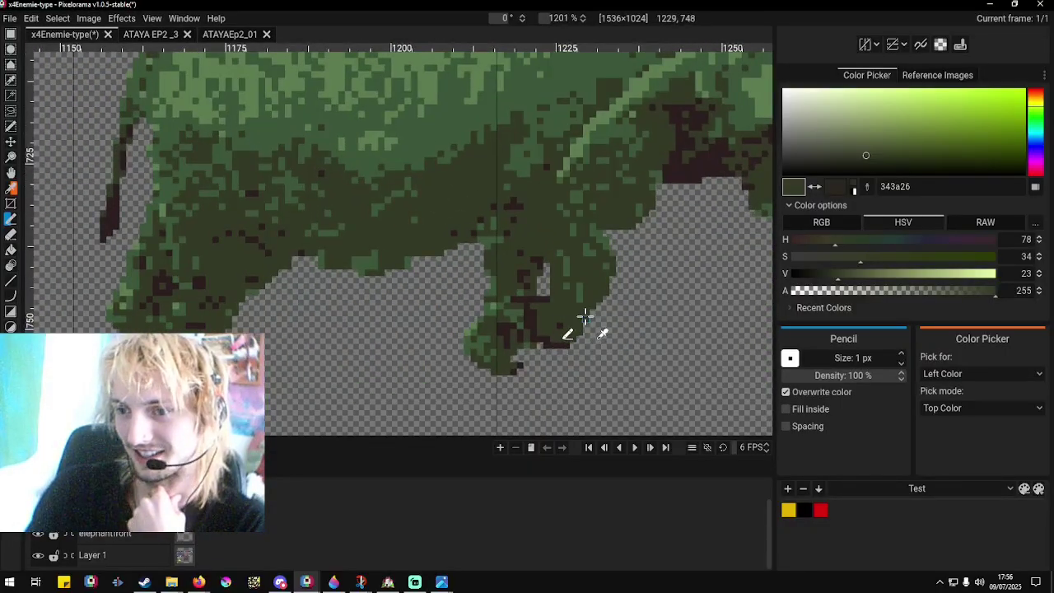
{"action": "scroll", "coordinate": [617, 338], "scroll_direction": "up", "scroll_amount": 2}
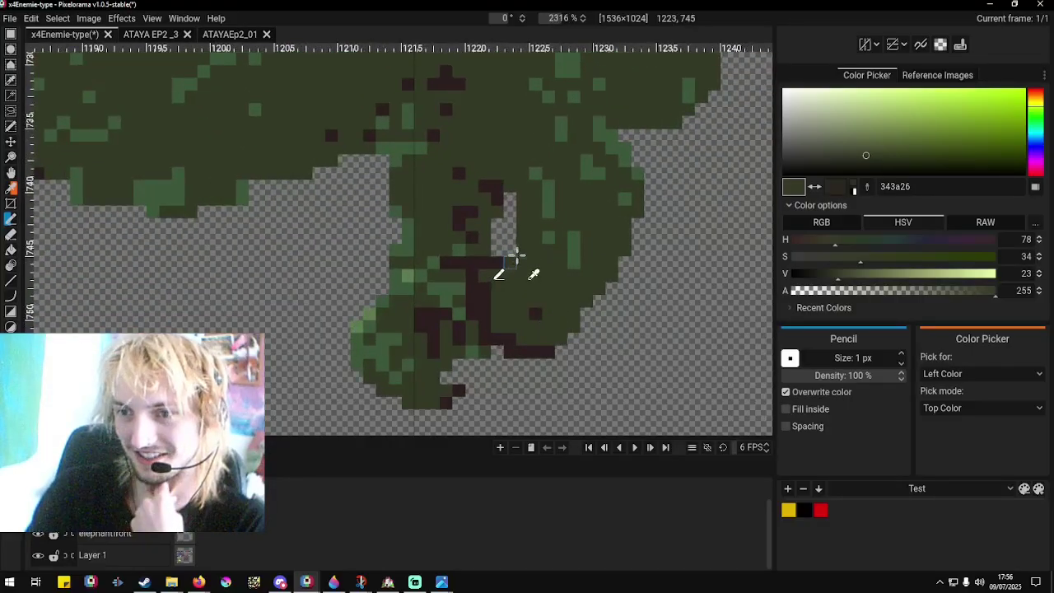
{"action": "scroll", "coordinate": [577, 300], "scroll_direction": "down", "scroll_amount": 2}
{"action": "scroll", "coordinate": [578, 300], "scroll_direction": "down", "scroll_amount": 2}
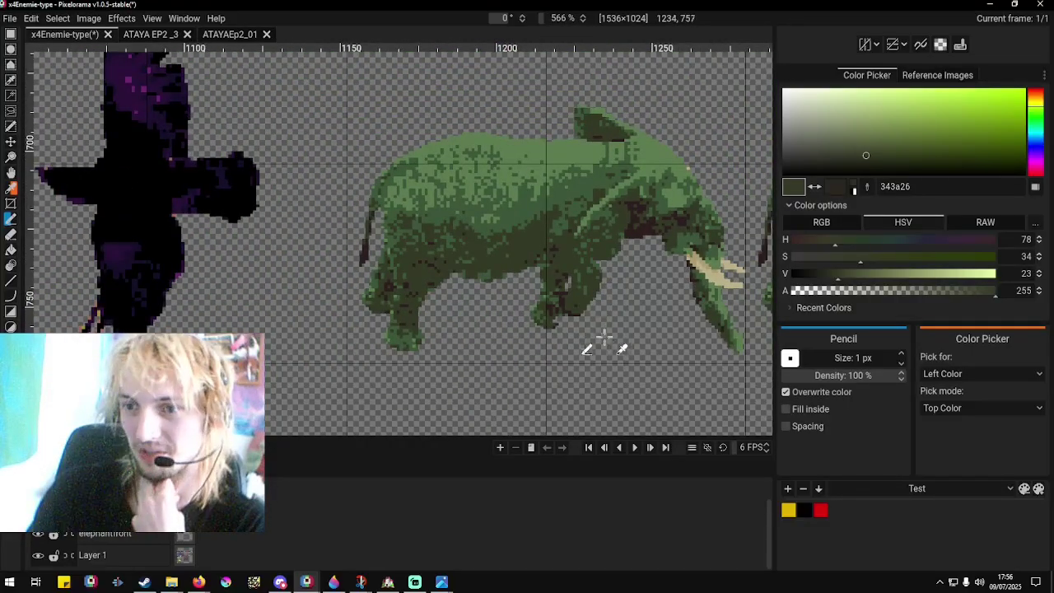
Add dark brown 2c1f20 shading near the underside of the raised front leg and review the pose.
{"action": "scroll", "coordinate": [596, 344], "scroll_direction": "up", "scroll_amount": 4}
{"action": "right_click", "coordinate": [560, 288]}
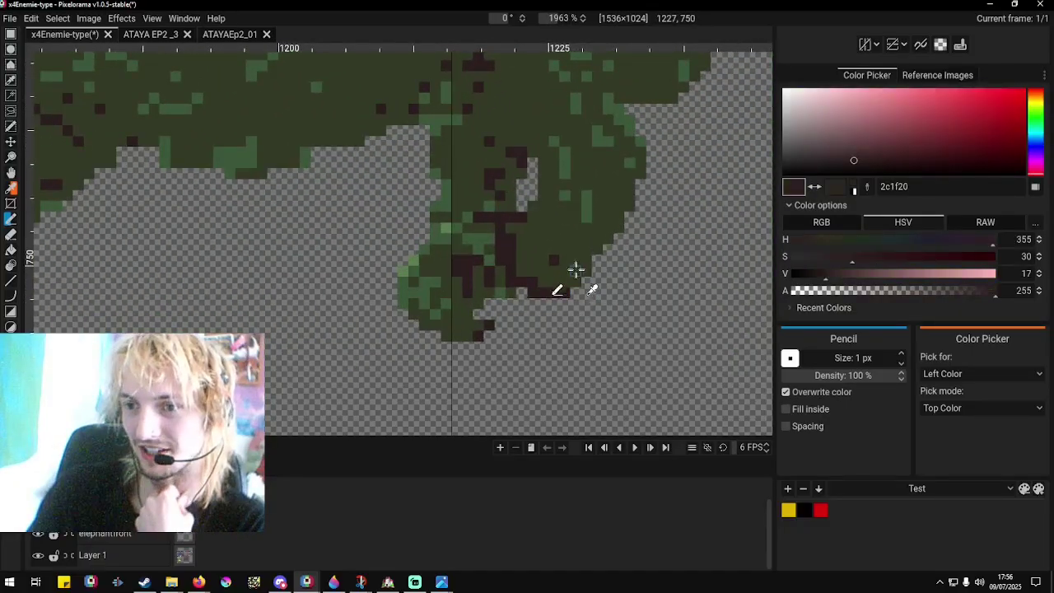
{"action": "scroll", "coordinate": [547, 330], "scroll_direction": "down", "scroll_amount": 4}
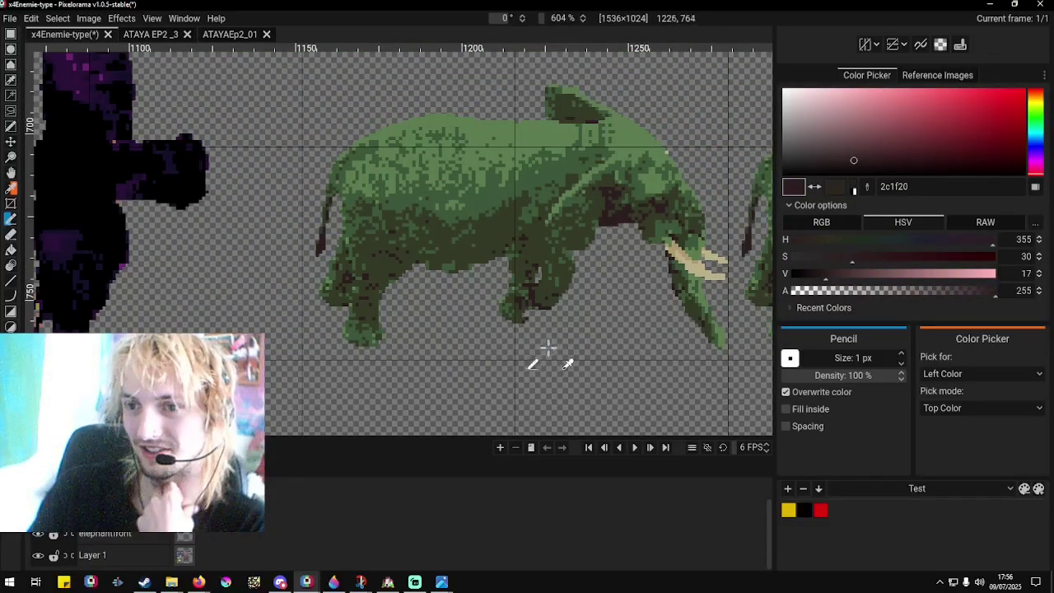
Round out the raised front foot with dark green 343a26 and trim its lower front corner to transparent.
{"action": "scroll", "coordinate": [346, 299], "scroll_direction": "up", "scroll_amount": 1}
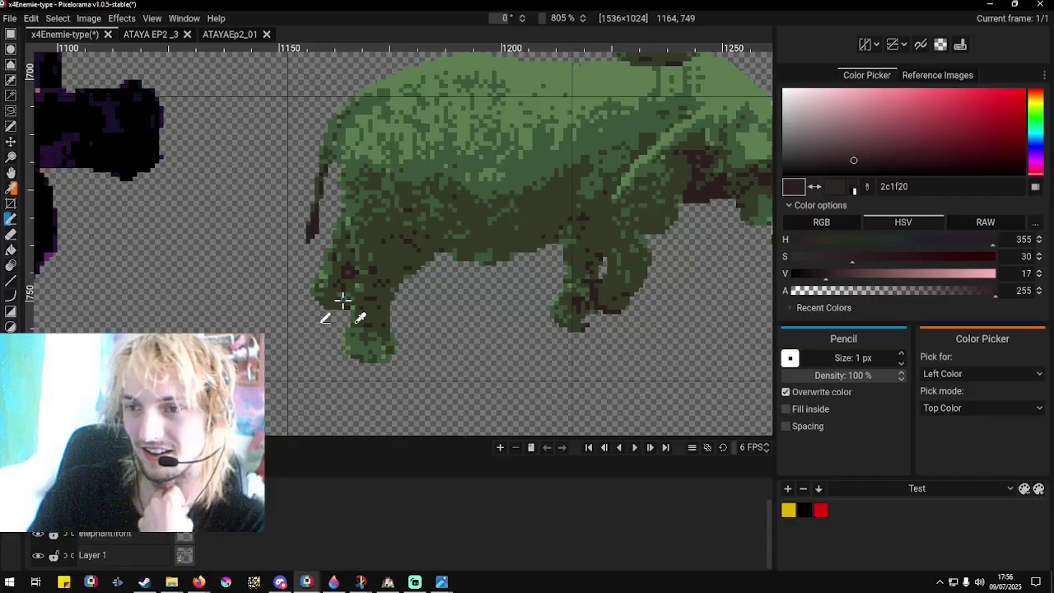
{"action": "scroll", "coordinate": [569, 340], "scroll_direction": "up", "scroll_amount": 3}
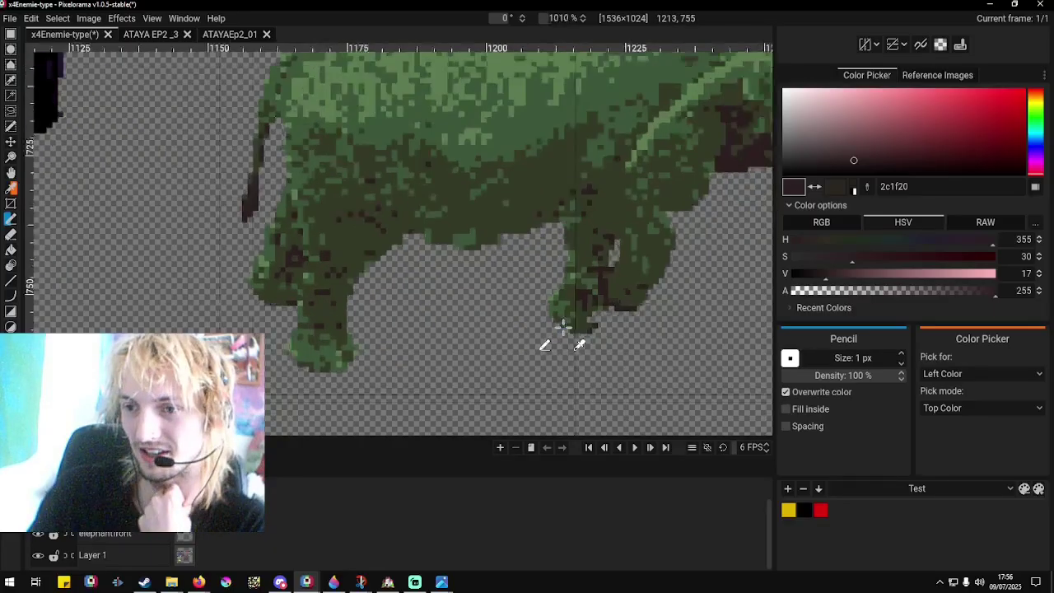
{"action": "right_click", "coordinate": [607, 329]}
{"action": "mouse_move", "coordinate": [612, 312]}
{"action": "left_mouse_down"}
{"action": "mouse_move", "coordinate": [641, 322]}
{"action": "mouse_move", "coordinate": [618, 328]}
{"action": "mouse_move", "coordinate": [586, 313]}
{"action": "left_mouse_up"}
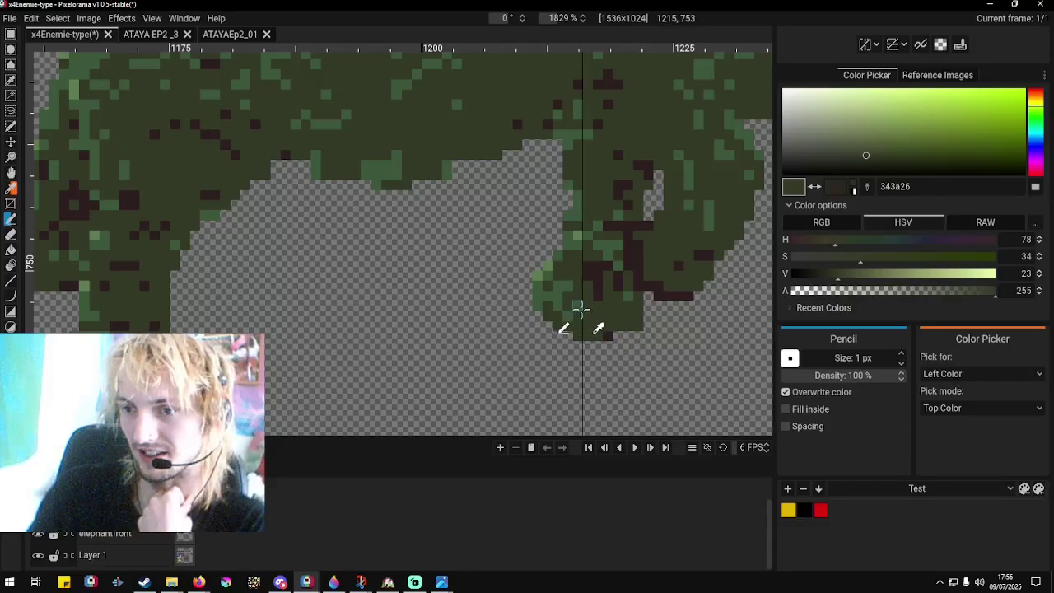
{"action": "right_click", "coordinate": [638, 321]}
{"action": "right_click", "coordinate": [639, 341]}
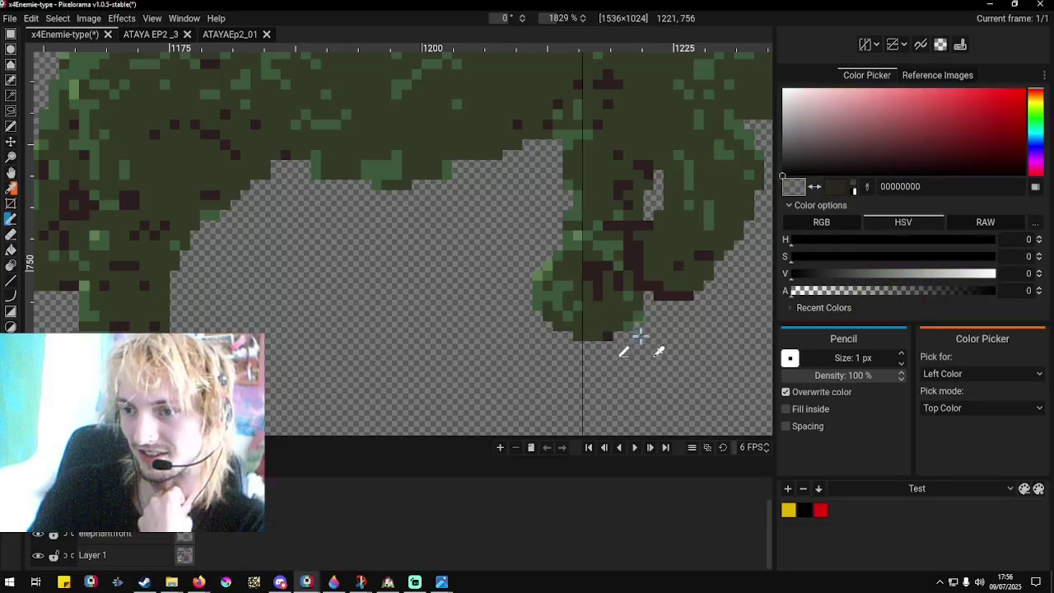
Erase the trailing far hind leg behind the standing hind leg of the reworked elephant.
{"action": "scroll", "coordinate": [494, 379], "scroll_direction": "down", "scroll_amount": 8}
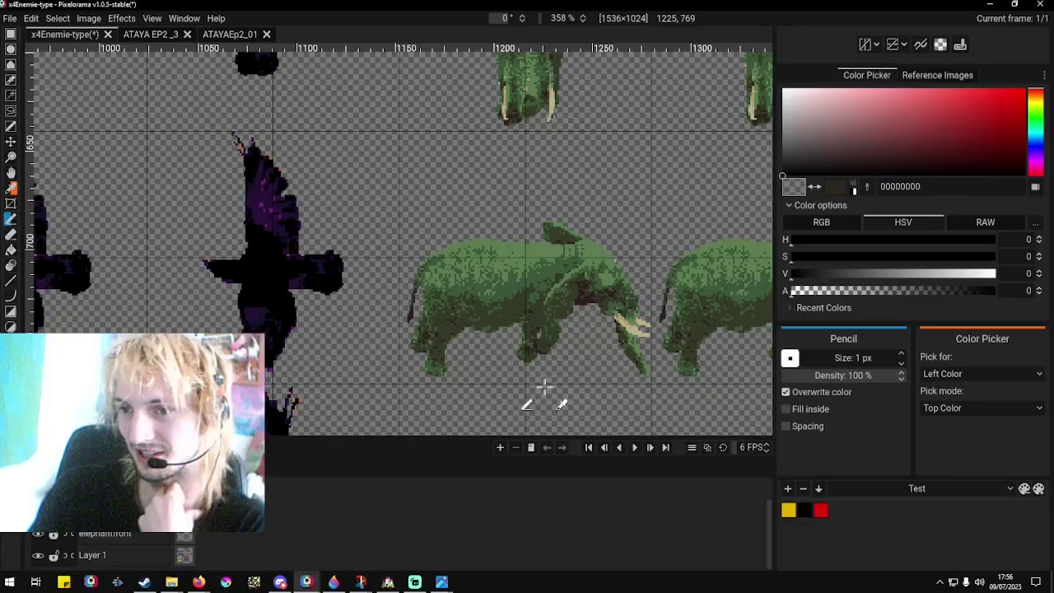
{"action": "scroll", "coordinate": [553, 355], "scroll_direction": "down", "scroll_amount": 5}
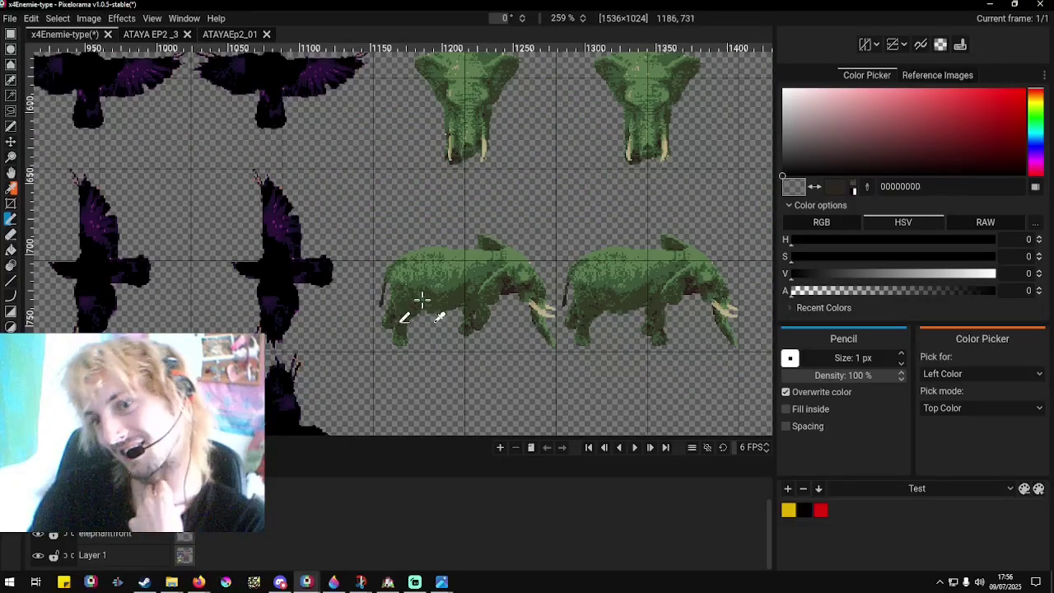
{"action": "scroll", "coordinate": [445, 331], "scroll_direction": "up", "scroll_amount": 3}
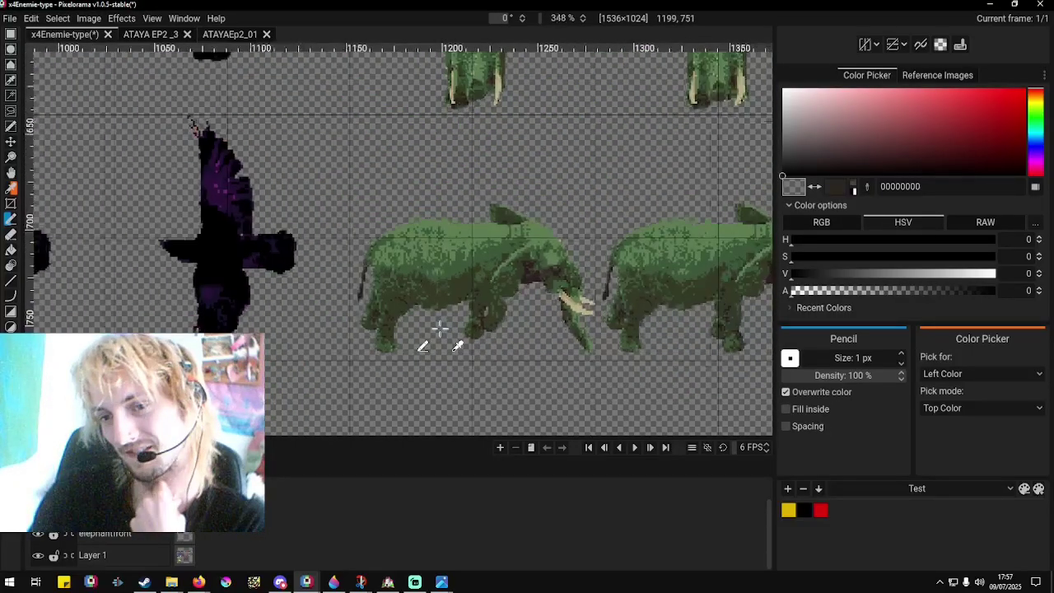
{"action": "scroll", "coordinate": [346, 330], "scroll_direction": "up", "scroll_amount": 5}
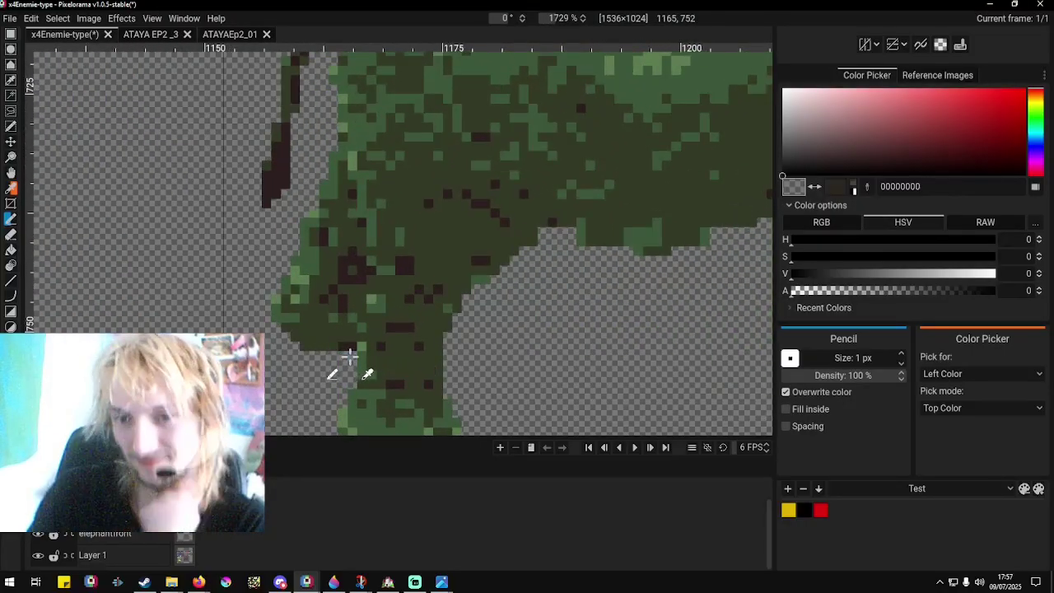
{"action": "mouse_move", "coordinate": [346, 345]}
{"action": "left_mouse_down"}
{"action": "mouse_move", "coordinate": [344, 253]}
{"action": "mouse_move", "coordinate": [351, 267]}
{"action": "mouse_move", "coordinate": [331, 157]}
{"action": "mouse_move", "coordinate": [321, 250]}
{"action": "mouse_move", "coordinate": [325, 282]}
{"action": "mouse_move", "coordinate": [324, 221]}
{"action": "mouse_move", "coordinate": [333, 245]}
{"action": "mouse_move", "coordinate": [330, 327]}
{"action": "mouse_move", "coordinate": [340, 331]}
{"action": "mouse_move", "coordinate": [325, 353]}
{"action": "mouse_move", "coordinate": [312, 352]}
{"action": "mouse_move", "coordinate": [309, 333]}
{"action": "mouse_move", "coordinate": [323, 320]}
{"action": "mouse_move", "coordinate": [317, 281]}
{"action": "mouse_move", "coordinate": [290, 294]}
{"action": "mouse_move", "coordinate": [299, 319]}
{"action": "mouse_move", "coordinate": [312, 220]}
{"action": "mouse_move", "coordinate": [313, 247]}
{"action": "mouse_move", "coordinate": [285, 301]}
{"action": "mouse_move", "coordinate": [289, 265]}
{"action": "left_mouse_up"}
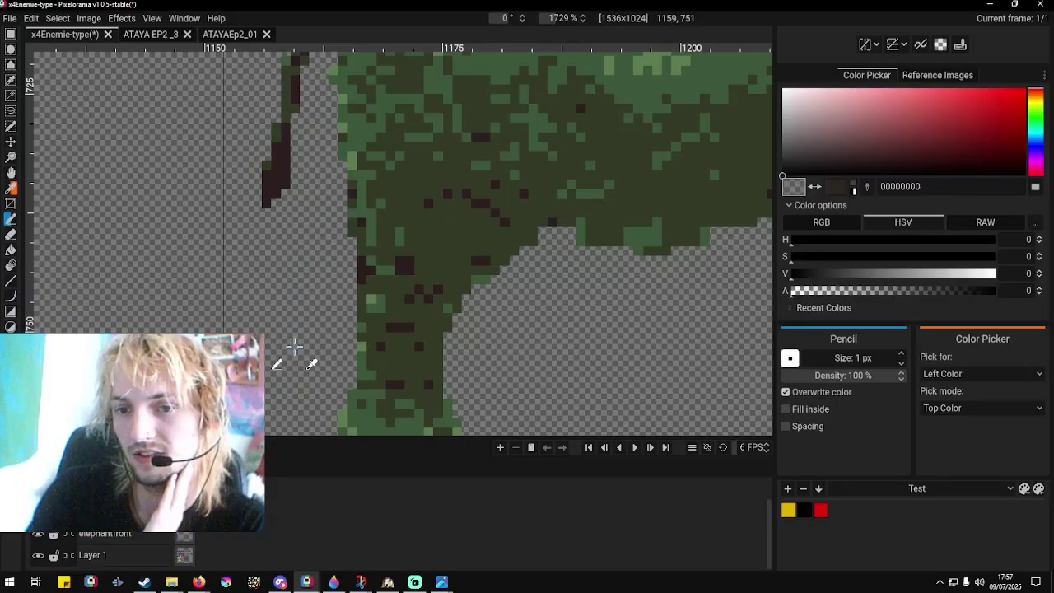
Paint a new hind leg in dark green 343a26, stepping forward and down in front of the standing hind leg.
{"action": "right_click", "coordinate": [451, 290]}
{"action": "mouse_move", "coordinate": [451, 290]}
{"action": "left_mouse_down"}
{"action": "mouse_move", "coordinate": [476, 322]}
{"action": "mouse_move", "coordinate": [492, 306]}
{"action": "mouse_move", "coordinate": [486, 287]}
{"action": "mouse_move", "coordinate": [470, 309]}
{"action": "left_mouse_up"}
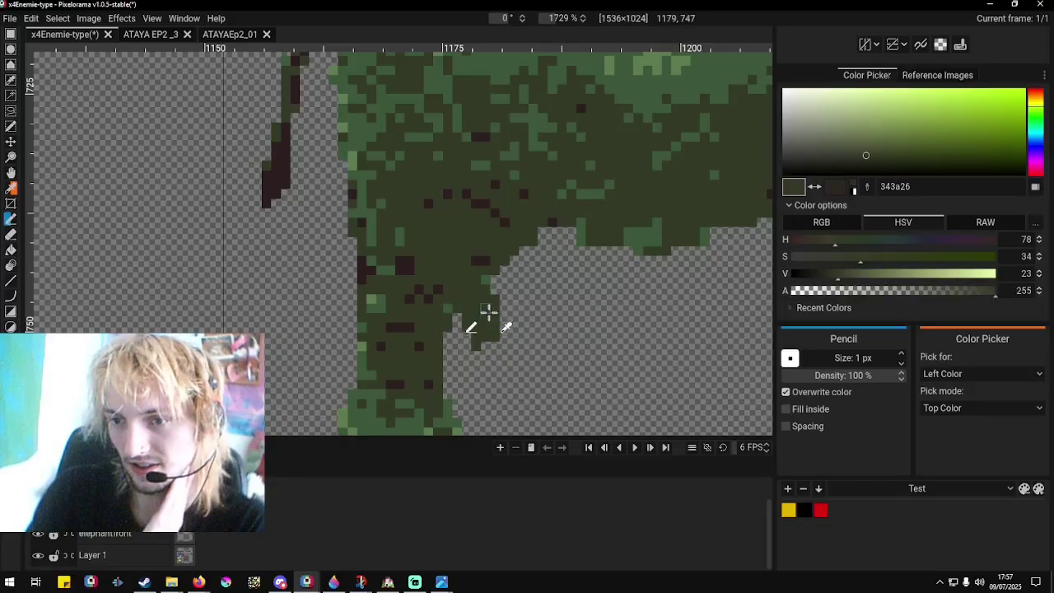
{"action": "scroll", "coordinate": [467, 311], "scroll_direction": "down", "scroll_amount": 4}
{"action": "scroll", "coordinate": [498, 344], "scroll_direction": "up", "scroll_amount": 4}
{"action": "scroll", "coordinate": [459, 294], "scroll_direction": "down", "scroll_amount": 3}
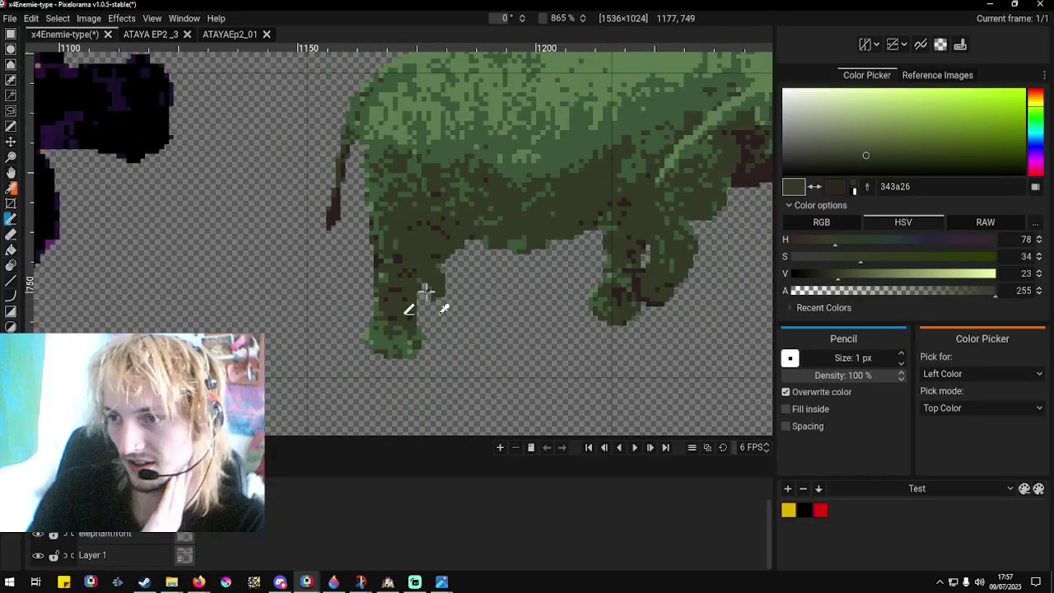
{"action": "scroll", "coordinate": [447, 294], "scroll_direction": "up", "scroll_amount": 3}
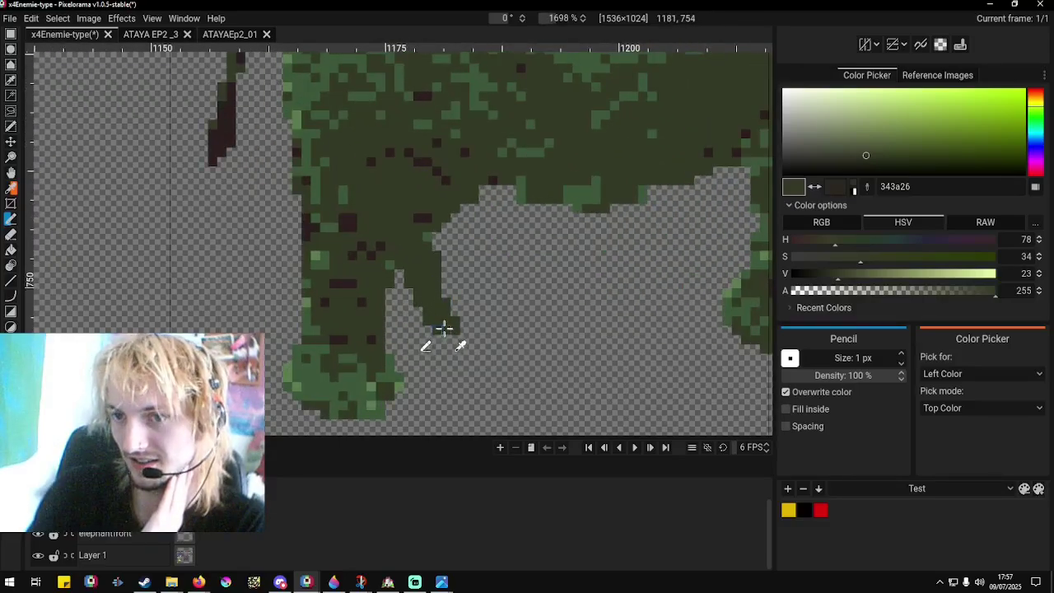
{"action": "scroll", "coordinate": [388, 348], "scroll_direction": "down", "scroll_amount": 3}
{"action": "scroll", "coordinate": [404, 360], "scroll_direction": "up", "scroll_amount": 4}
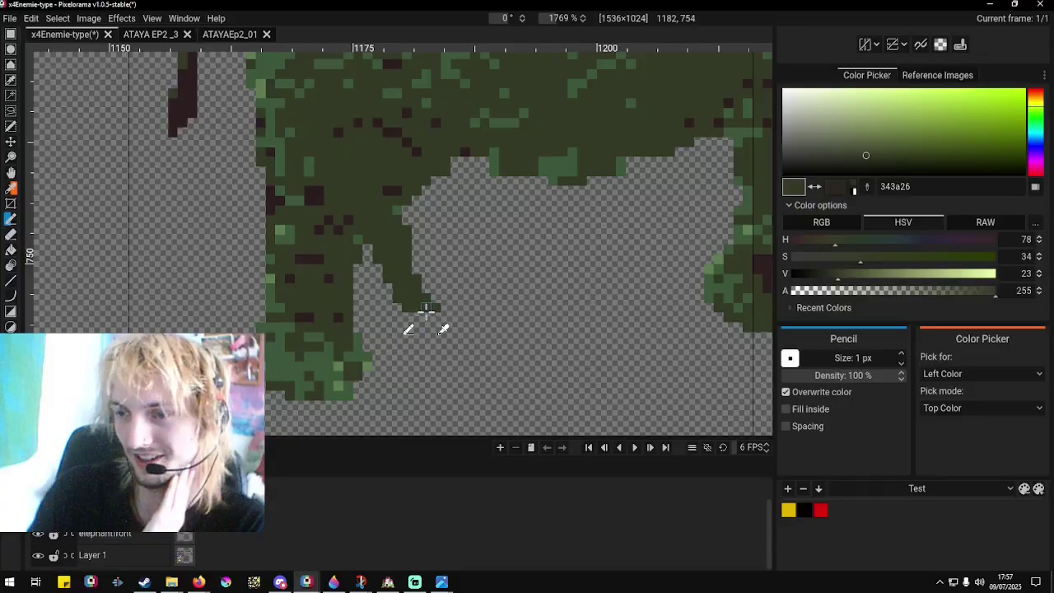
{"action": "left_click_drag", "start_coordinate": [417, 287], "coordinate": [420, 266]}
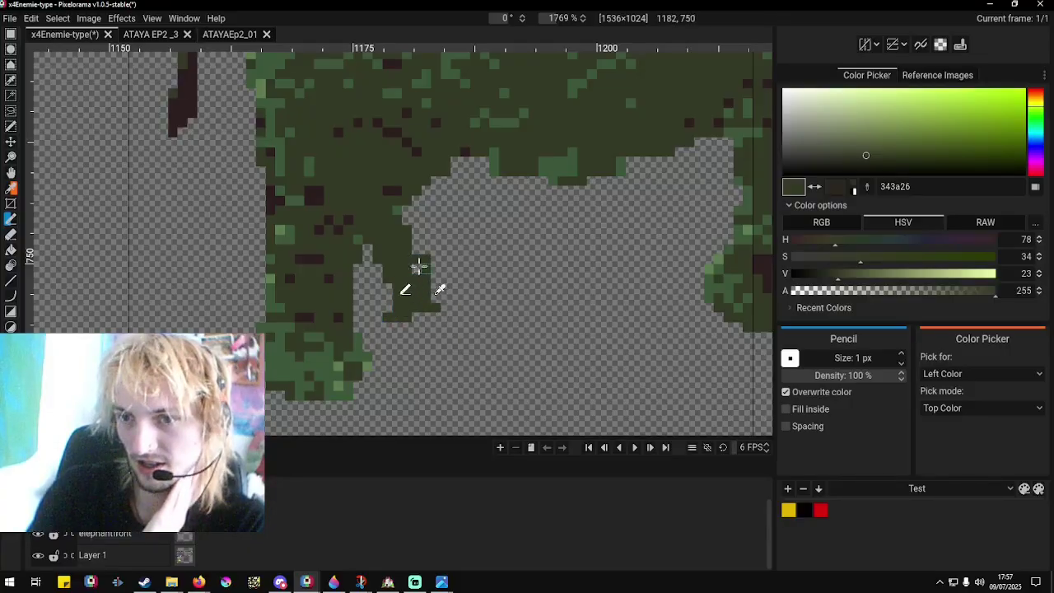
Outline the new hind leg's rear edge and sole with dark brown 2c1f20.
{"action": "right_click", "coordinate": [321, 372]}
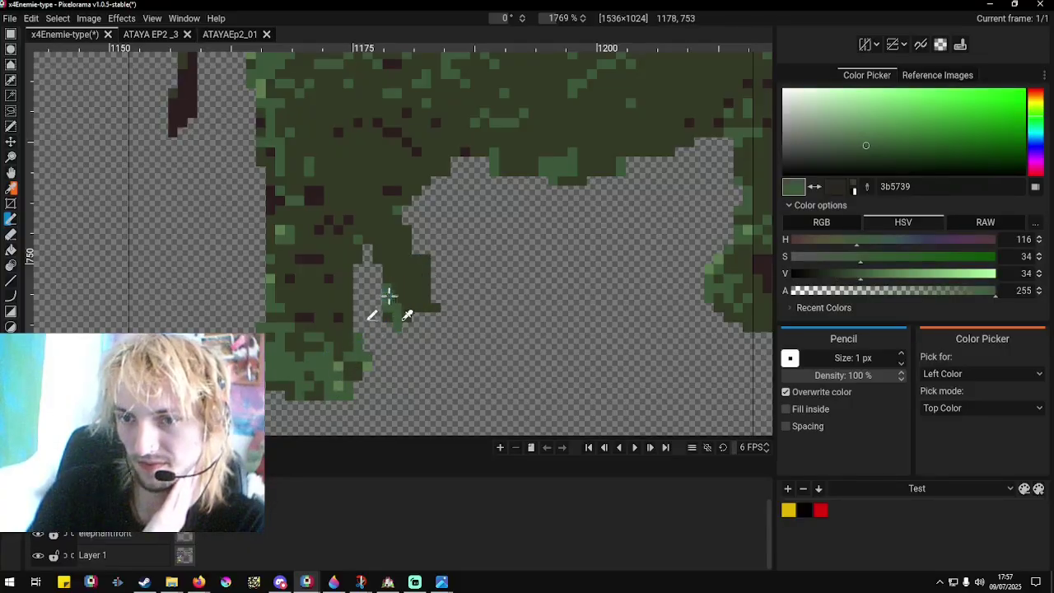
{"action": "right_click", "coordinate": [315, 258]}
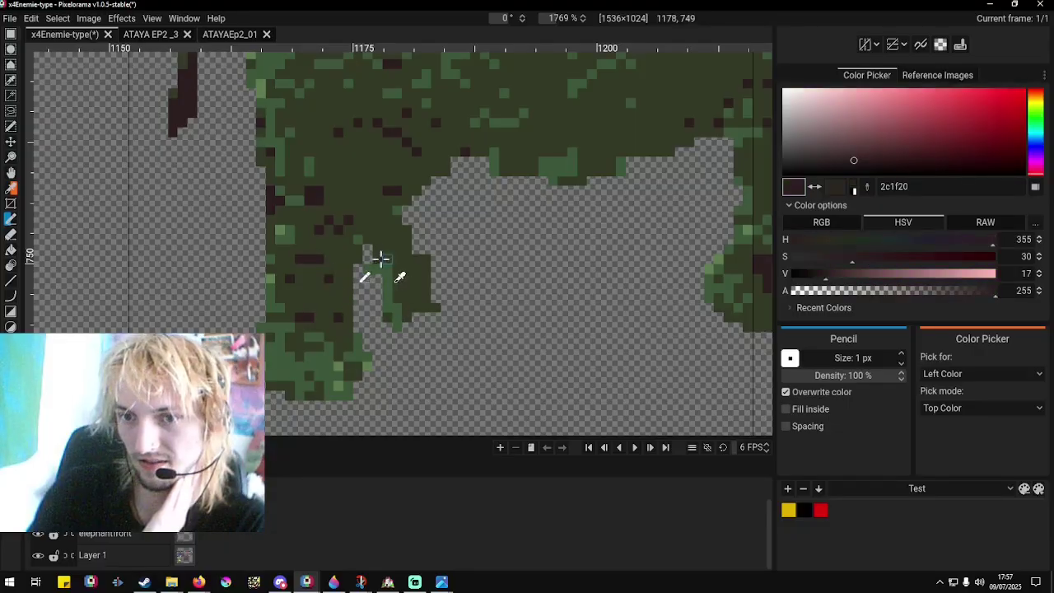
{"action": "mouse_move", "coordinate": [376, 254]}
{"action": "left_mouse_down"}
{"action": "mouse_move", "coordinate": [376, 283]}
{"action": "mouse_move", "coordinate": [396, 305]}
{"action": "mouse_move", "coordinate": [435, 321]}
{"action": "left_mouse_up"}
Edge the front and foot of the new hind leg with mid-green 3b5739 and fill its gaps with dark green 343a26.
{"action": "right_click", "coordinate": [395, 262]}
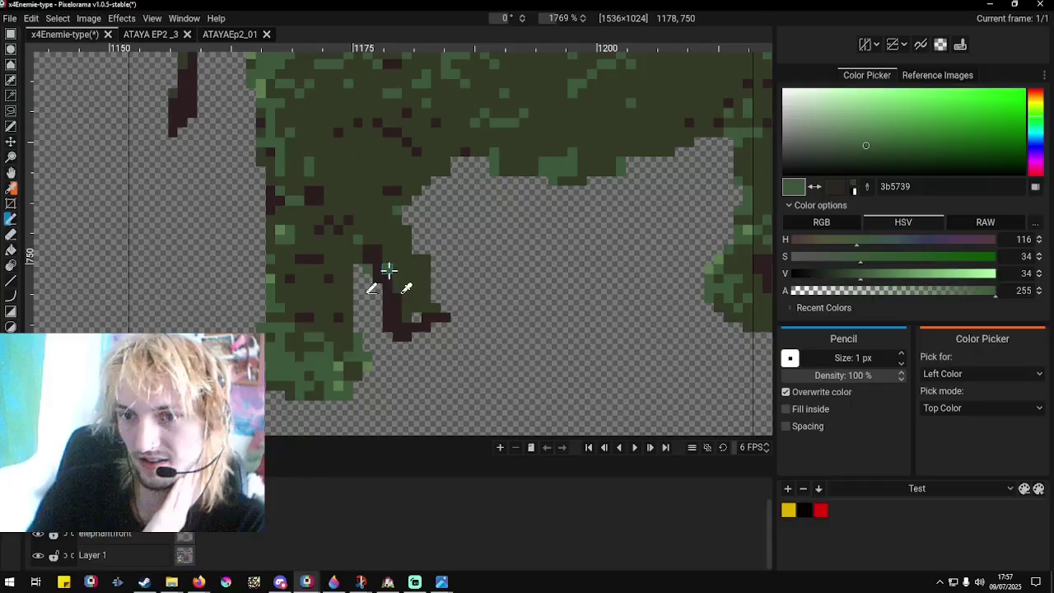
{"action": "mouse_move", "coordinate": [395, 262]}
{"action": "left_mouse_down"}
{"action": "mouse_move", "coordinate": [414, 219]}
{"action": "mouse_move", "coordinate": [436, 300]}
{"action": "mouse_move", "coordinate": [434, 283]}
{"action": "mouse_move", "coordinate": [418, 318]}
{"action": "left_mouse_up"}
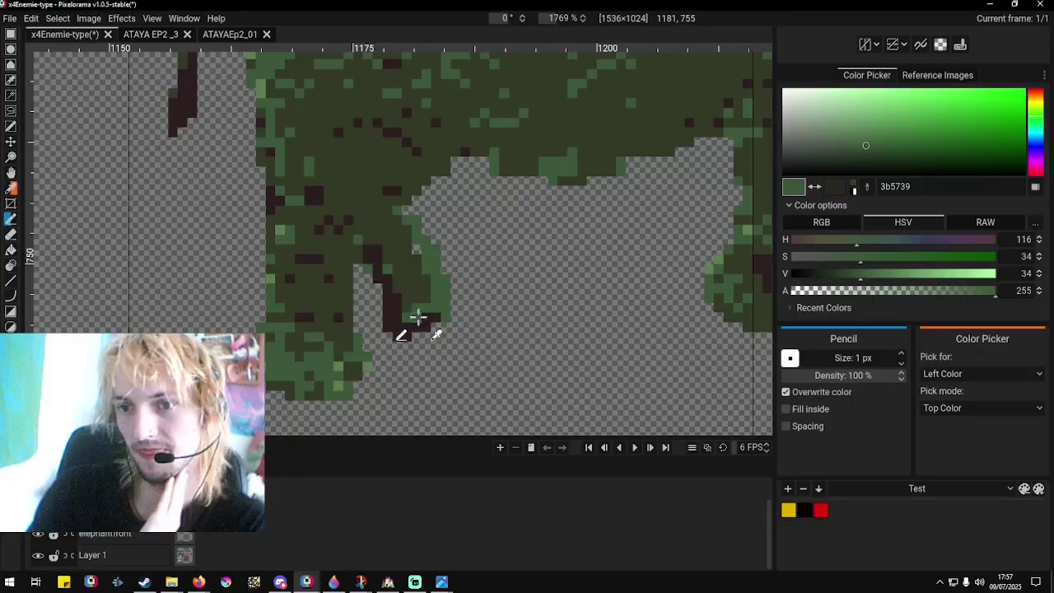
{"action": "scroll", "coordinate": [426, 327], "scroll_direction": "up", "scroll_amount": 3}
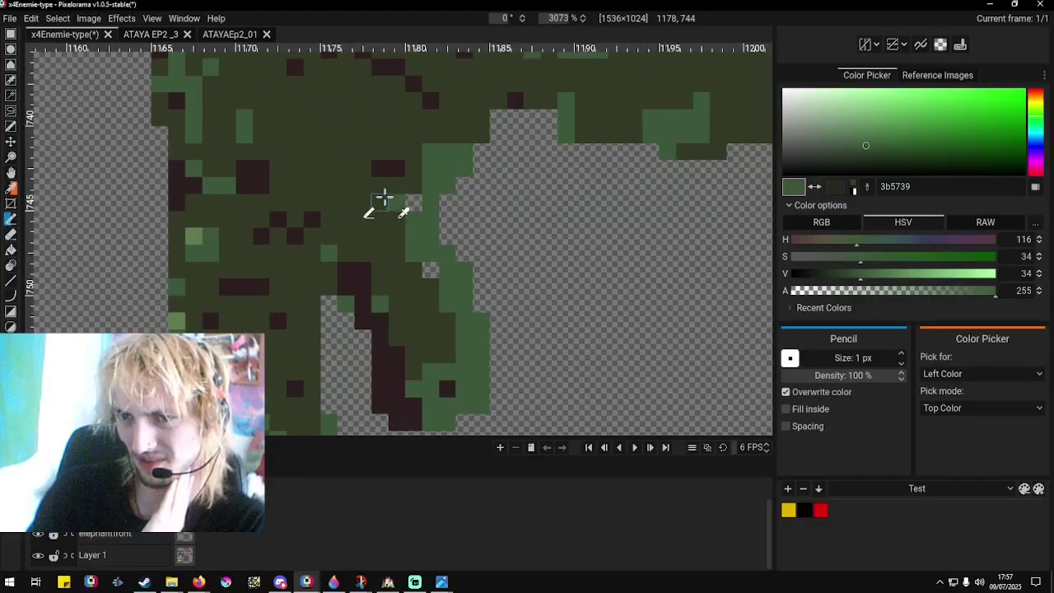
{"action": "right_click", "coordinate": [384, 200]}
{"action": "mouse_move", "coordinate": [433, 178]}
{"action": "left_mouse_down"}
{"action": "mouse_move", "coordinate": [467, 141]}
{"action": "mouse_move", "coordinate": [437, 174]}
{"action": "mouse_move", "coordinate": [513, 121]}
{"action": "mouse_move", "coordinate": [478, 134]}
{"action": "left_mouse_up"}
{"action": "scroll", "coordinate": [366, 255], "scroll_direction": "down", "scroll_amount": 6}
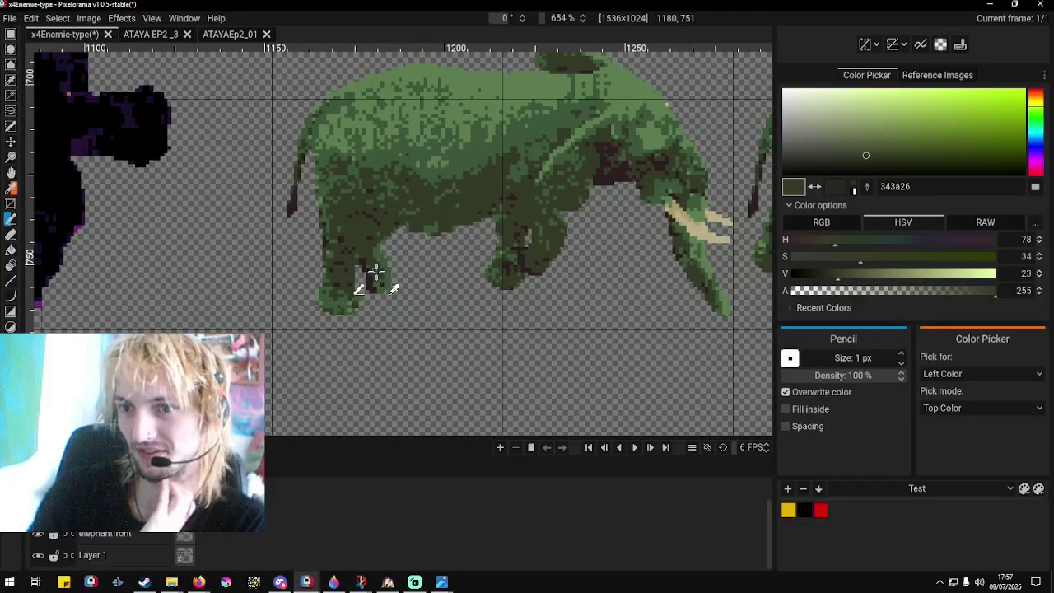
Extend dark brown 2c1f20 shading between the hind legs and at the belly joint, and thin the rear outline with 343a26.
{"action": "scroll", "coordinate": [371, 272], "scroll_direction": "up", "scroll_amount": 5}
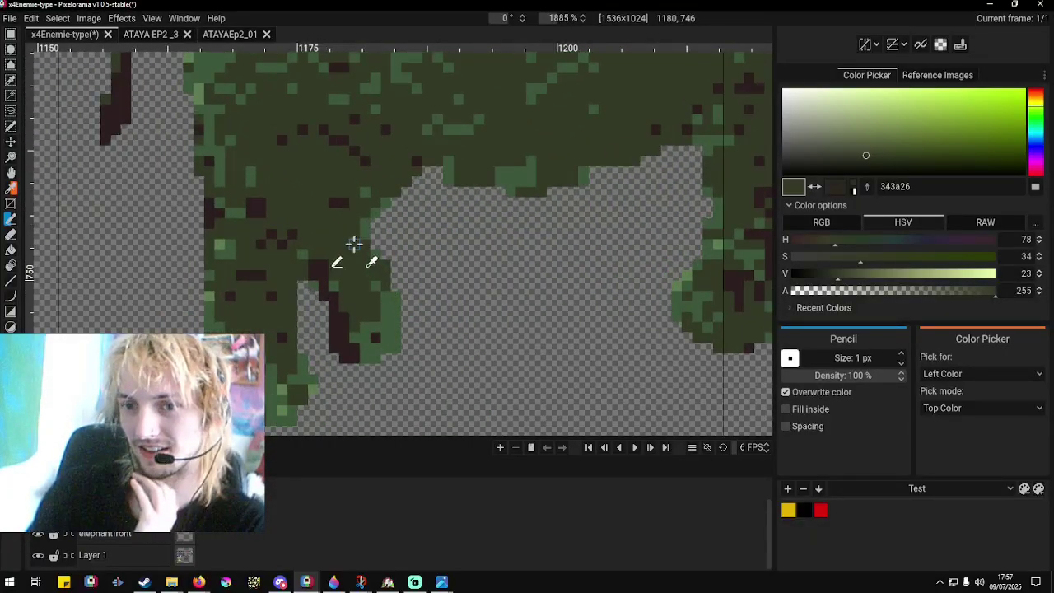
{"action": "right_click", "coordinate": [318, 271]}
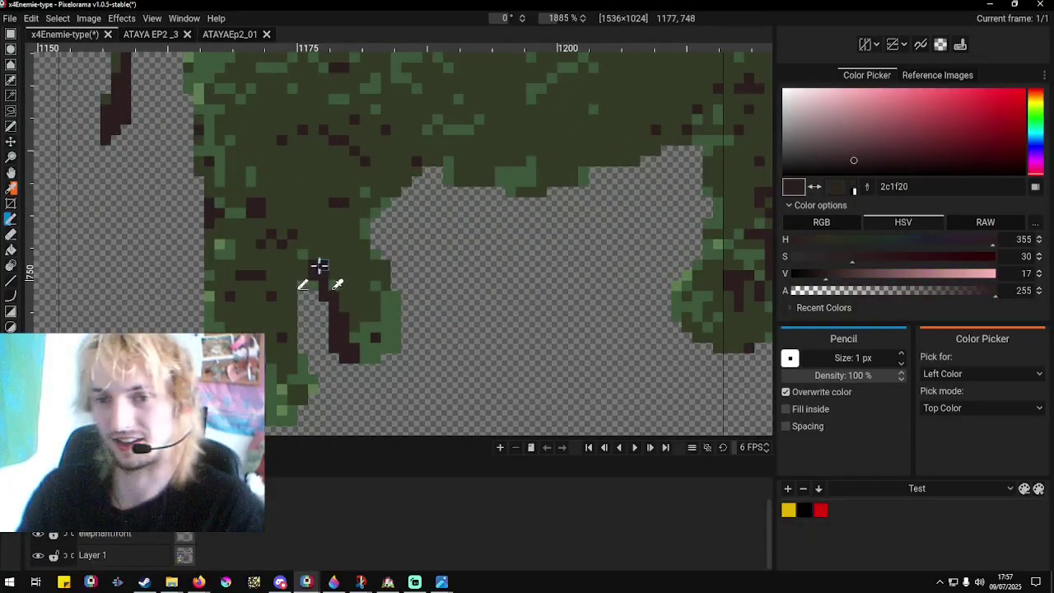
{"action": "right_click", "coordinate": [351, 228]}
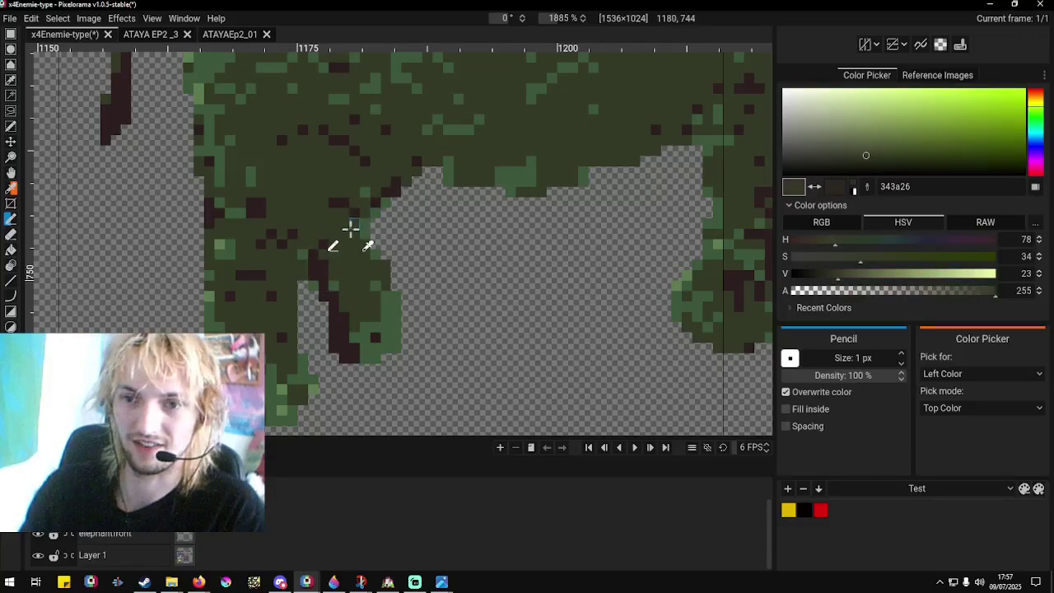
{"action": "right_click", "coordinate": [341, 330]}
{"action": "right_click", "coordinate": [355, 305]}
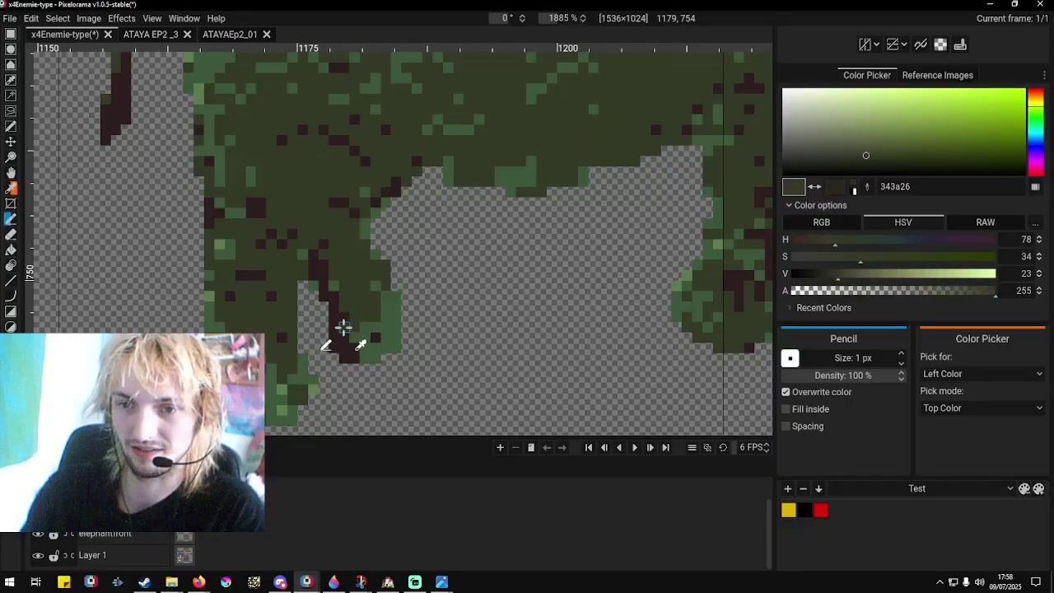
{"action": "left_click_drag", "start_coordinate": [343, 327], "coordinate": [366, 340]}
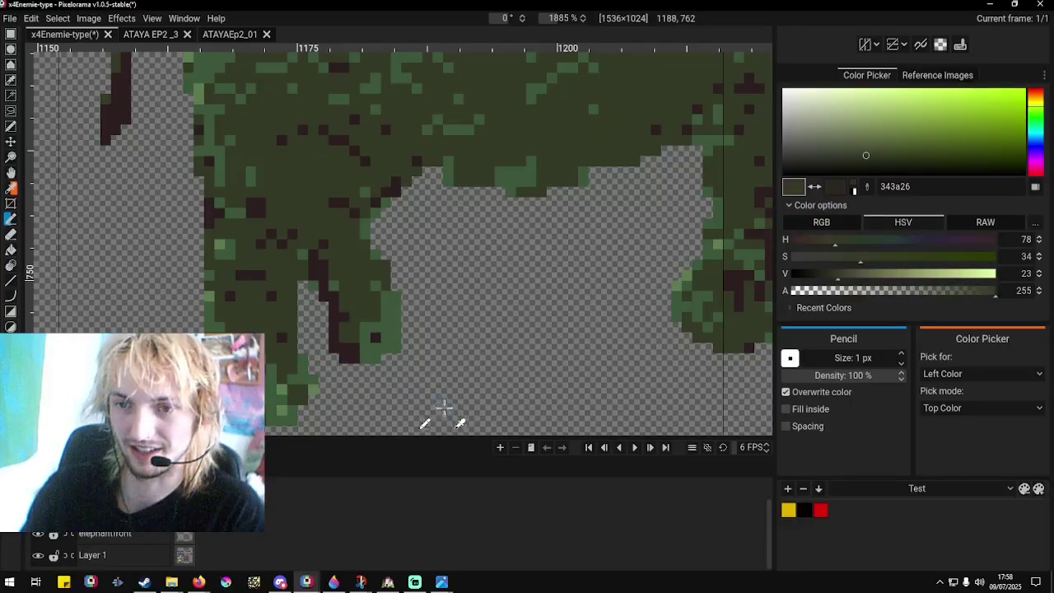
Widen the new hind leg's front contour into a rounded knee with dark green 343a26.
{"action": "scroll", "coordinate": [443, 406], "scroll_direction": "up", "scroll_amount": 3}
{"action": "left_click", "coordinate": [460, 302]}
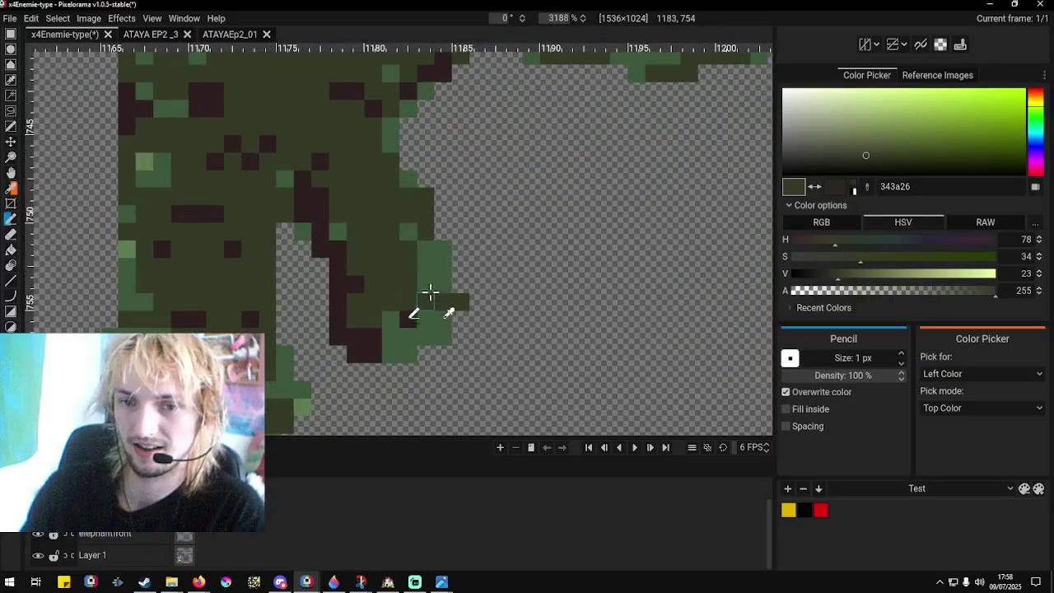
{"action": "mouse_move", "coordinate": [429, 292]}
{"action": "left_mouse_down"}
{"action": "mouse_move", "coordinate": [459, 298]}
{"action": "mouse_move", "coordinate": [414, 163]}
{"action": "mouse_move", "coordinate": [448, 196]}
{"action": "mouse_move", "coordinate": [412, 149]}
{"action": "mouse_move", "coordinate": [469, 257]}
{"action": "mouse_move", "coordinate": [453, 291]}
{"action": "left_mouse_up"}
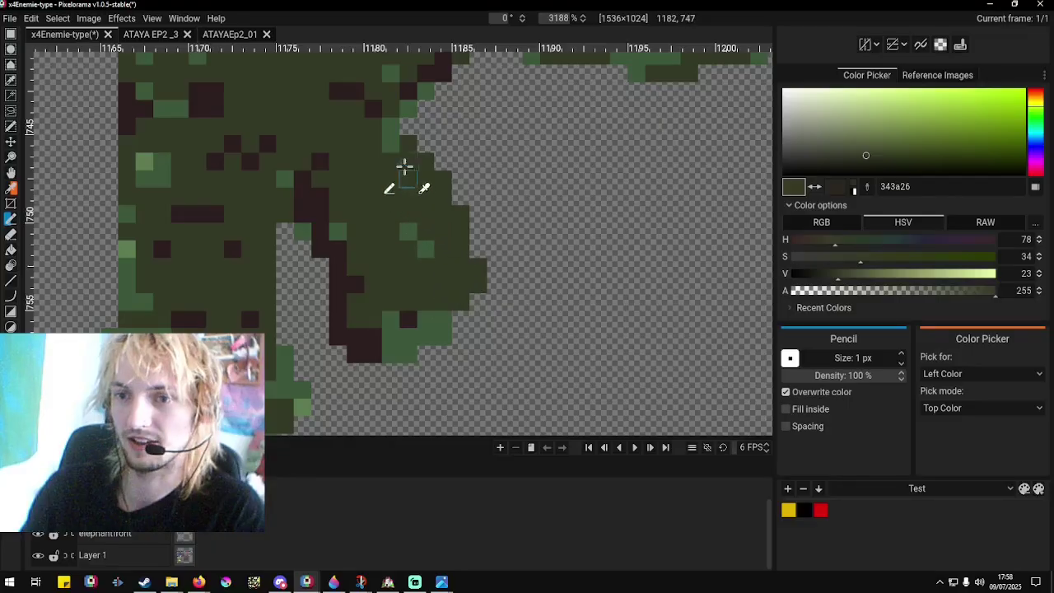
{"action": "mouse_move", "coordinate": [405, 167]}
{"action": "left_mouse_down"}
{"action": "mouse_move", "coordinate": [386, 121]}
{"action": "mouse_move", "coordinate": [404, 157]}
{"action": "mouse_move", "coordinate": [399, 129]}
{"action": "mouse_move", "coordinate": [411, 130]}
{"action": "mouse_move", "coordinate": [424, 187]}
{"action": "mouse_move", "coordinate": [411, 217]}
{"action": "left_mouse_up"}
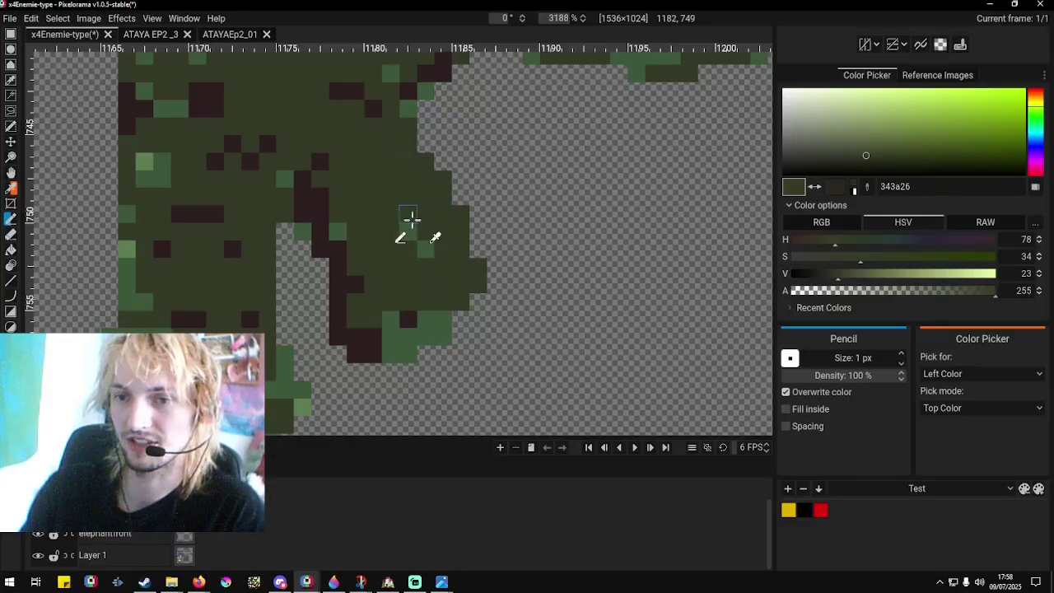
Add mid-green 3b5739 pixels to the upper front edge of the new hind leg and touch up its knee with 343a26.
{"action": "right_click", "coordinate": [407, 234]}
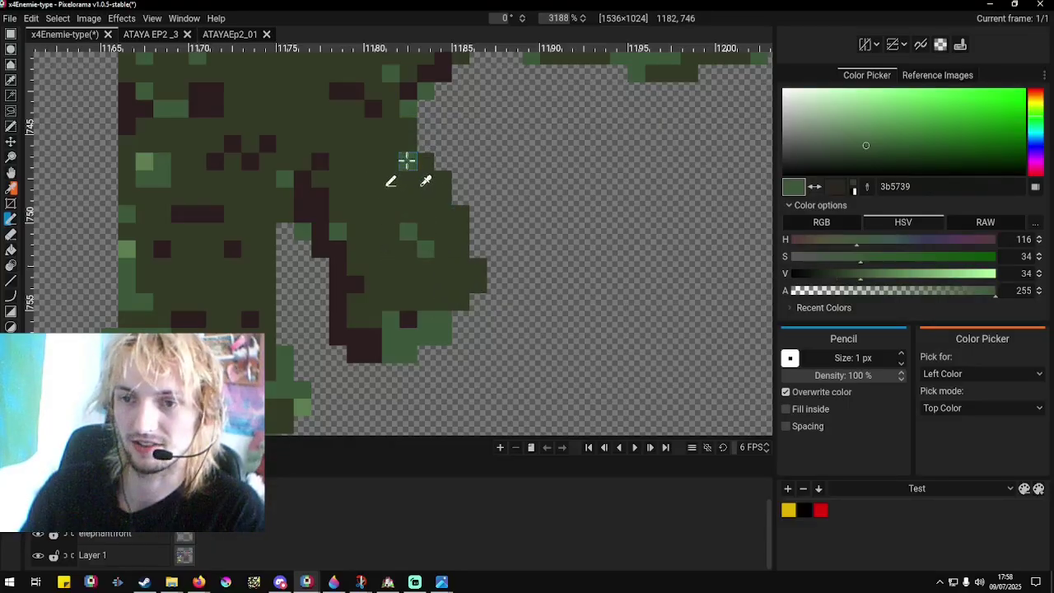
{"action": "right_click", "coordinate": [476, 262]}
{"action": "scroll", "coordinate": [480, 272], "scroll_direction": "down", "scroll_amount": 1}
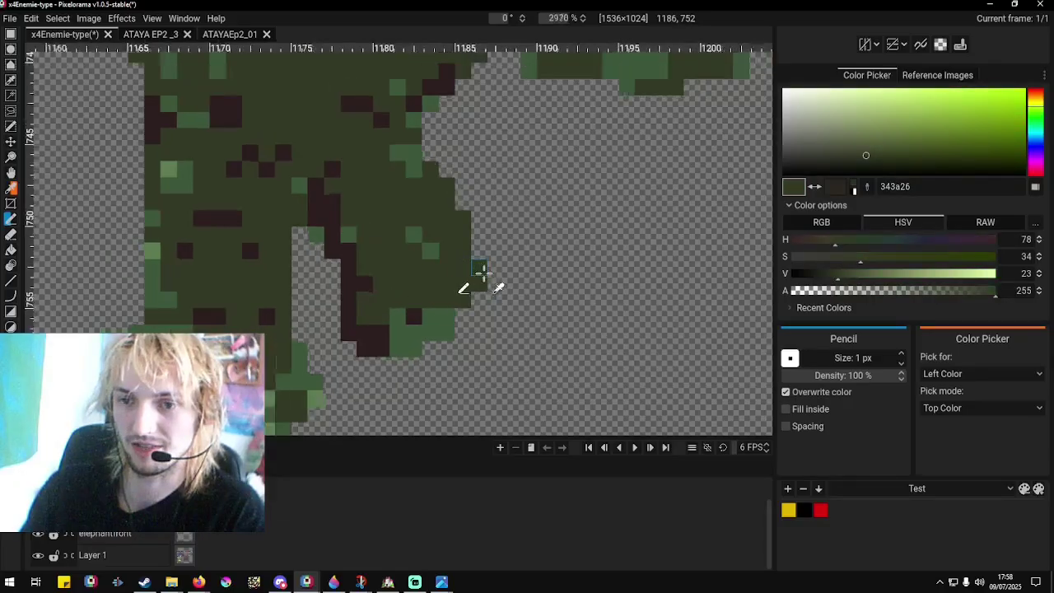
{"action": "scroll", "coordinate": [494, 284], "scroll_direction": "down", "scroll_amount": 5}
{"action": "scroll", "coordinate": [387, 302], "scroll_direction": "up", "scroll_amount": 5}
Repaint the rear and sole of the new hind foot with mid-green 3b5739, extending its front and lower edge into a rounder foot.
{"action": "right_click", "coordinate": [381, 302]}
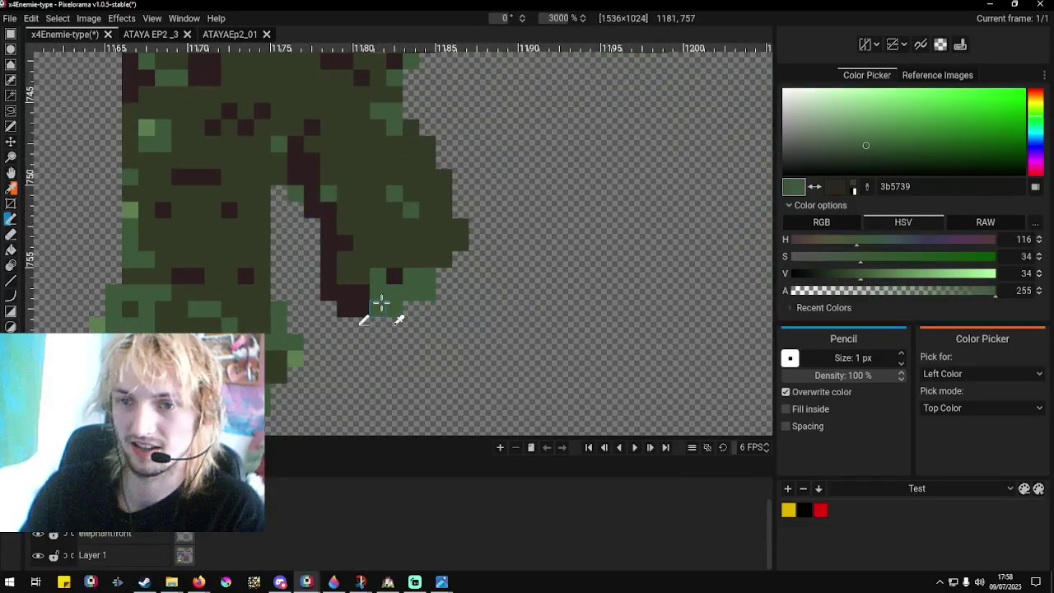
{"action": "mouse_move", "coordinate": [382, 302]}
{"action": "left_mouse_down"}
{"action": "mouse_move", "coordinate": [351, 300]}
{"action": "mouse_move", "coordinate": [331, 286]}
{"action": "mouse_move", "coordinate": [350, 265]}
{"action": "mouse_move", "coordinate": [347, 246]}
{"action": "mouse_move", "coordinate": [329, 271]}
{"action": "left_mouse_up"}
{"action": "right_click", "coordinate": [375, 265]}
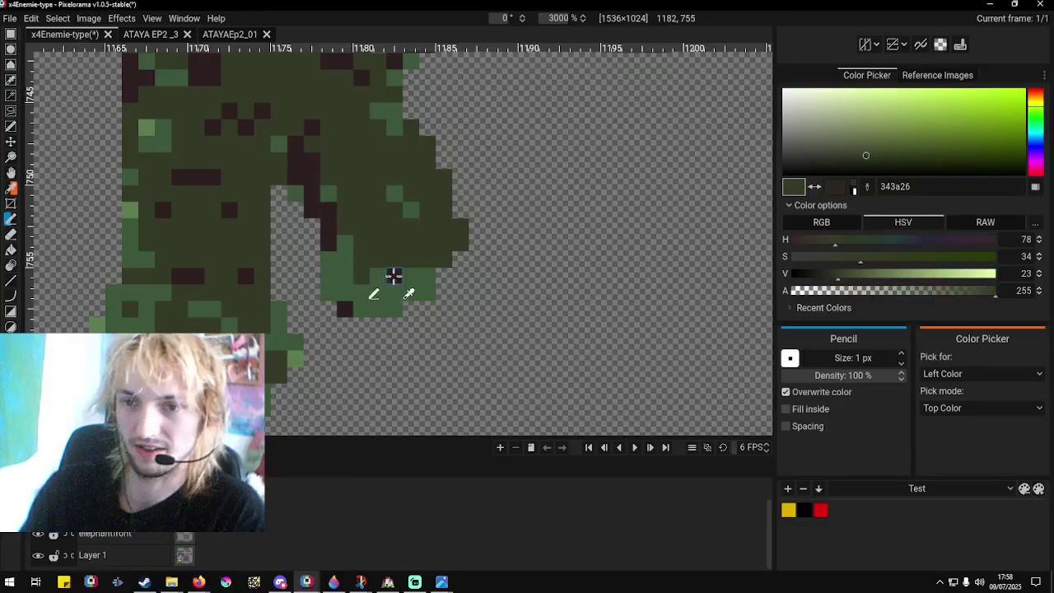
{"action": "mouse_move", "coordinate": [394, 274]}
{"action": "left_mouse_down"}
{"action": "mouse_move", "coordinate": [336, 234]}
{"action": "mouse_move", "coordinate": [374, 299]}
{"action": "left_mouse_up"}
{"action": "right_click", "coordinate": [374, 299]}
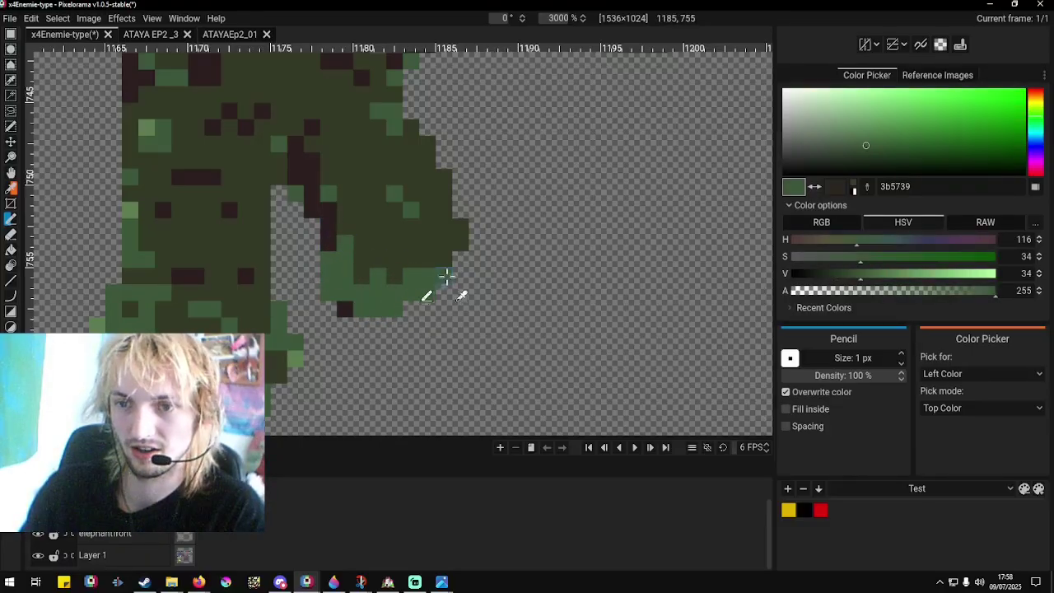
{"action": "mouse_move", "coordinate": [459, 257]}
{"action": "left_mouse_down"}
{"action": "mouse_move", "coordinate": [438, 292]}
{"action": "mouse_move", "coordinate": [400, 303]}
{"action": "mouse_move", "coordinate": [464, 267]}
{"action": "left_mouse_up"}
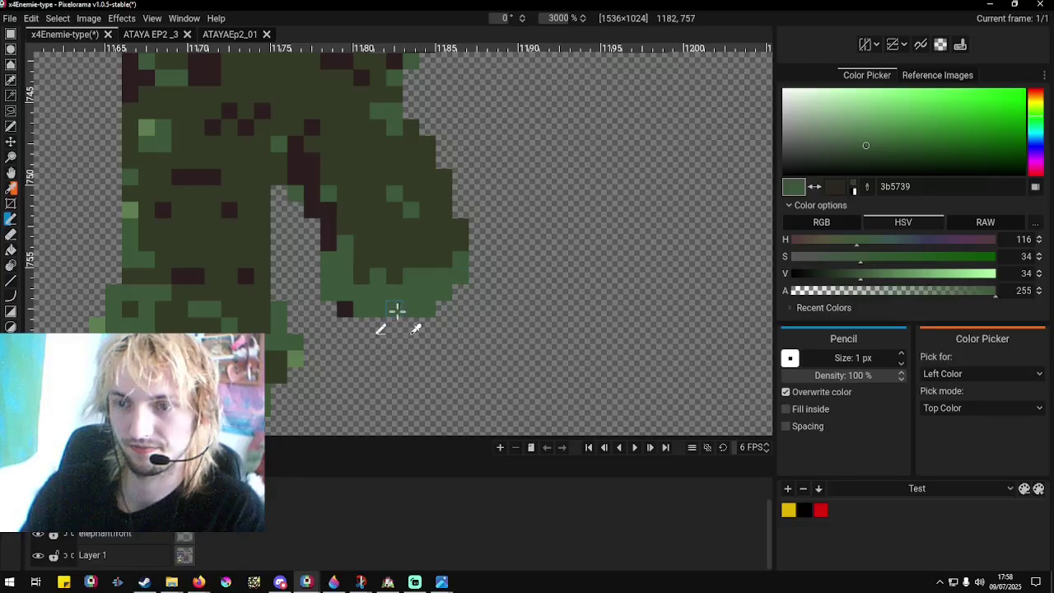
{"action": "mouse_move", "coordinate": [374, 310]}
{"action": "left_mouse_down"}
{"action": "mouse_move", "coordinate": [400, 317]}
{"action": "mouse_move", "coordinate": [458, 281]}
{"action": "left_mouse_up"}
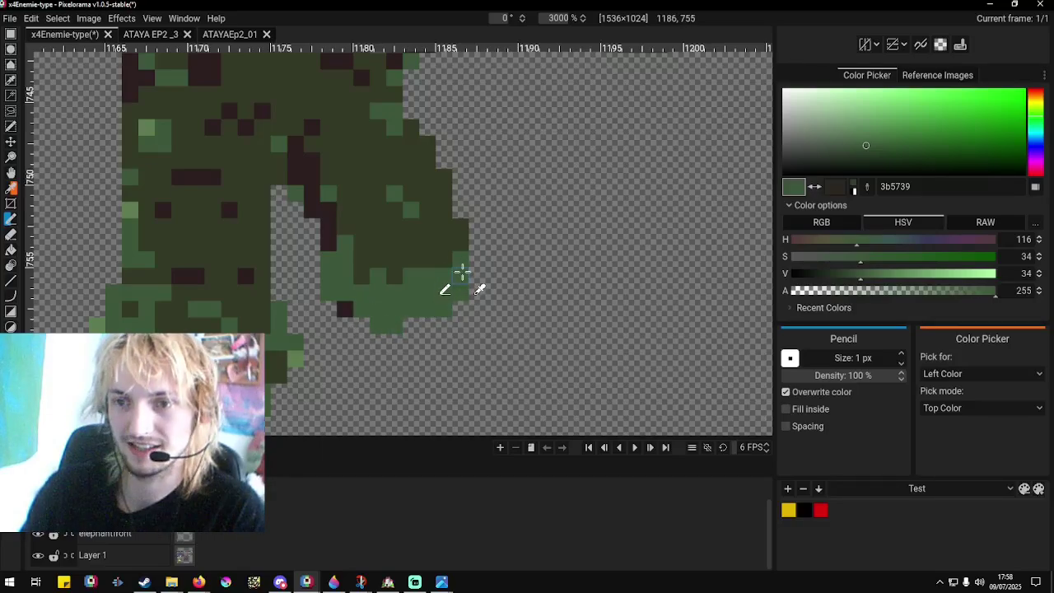
Fill out the new hind leg's front contour with dark green 343a26 and erase the brown rear line to widen the leg gap.
{"action": "scroll", "coordinate": [461, 262], "scroll_direction": "down", "scroll_amount": 10}
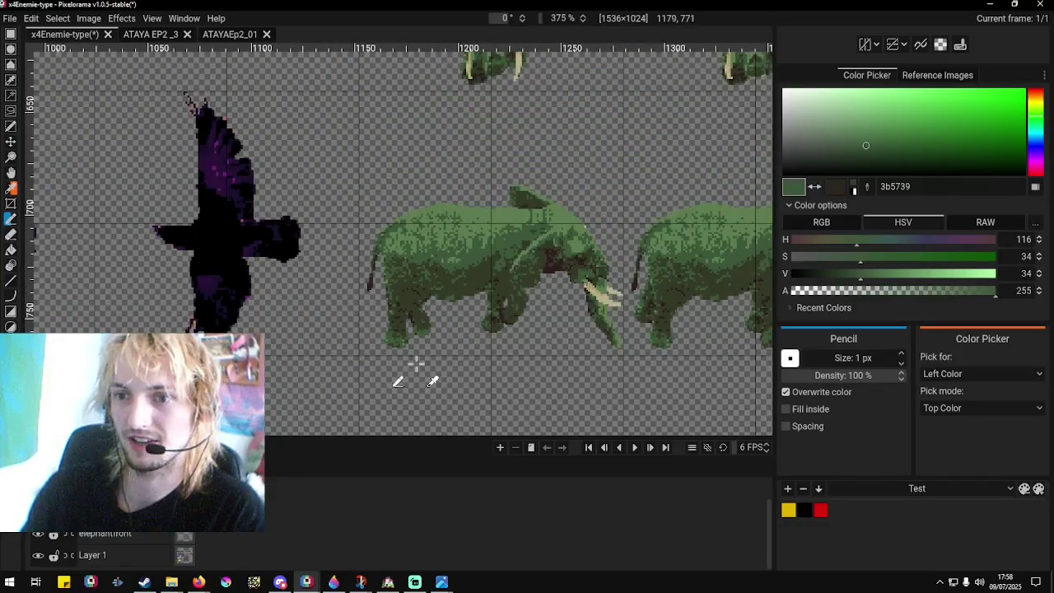
{"action": "scroll", "coordinate": [371, 356], "scroll_direction": "down", "scroll_amount": 3}
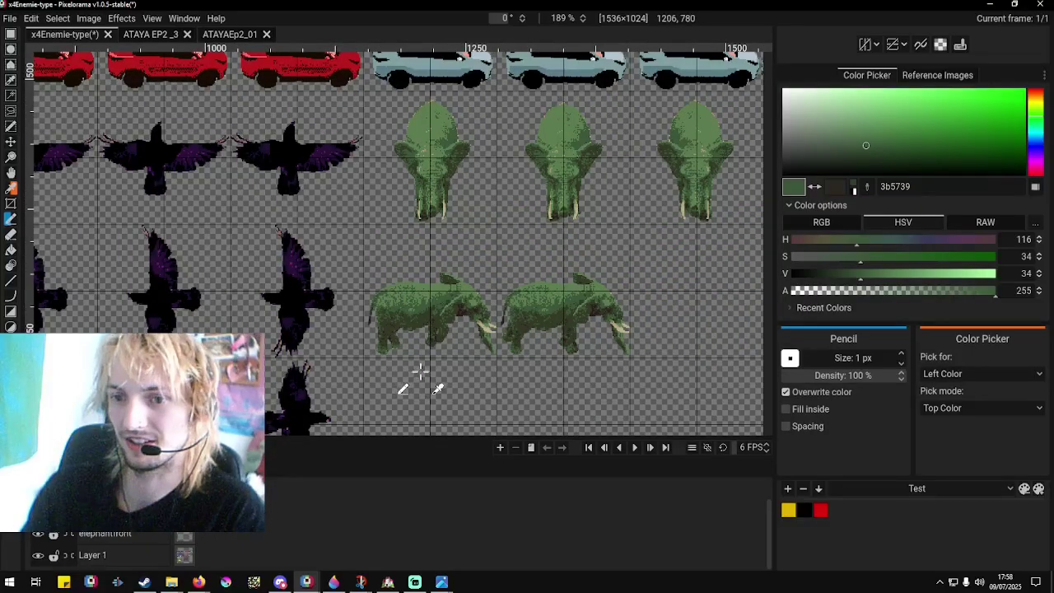
{"action": "scroll", "coordinate": [387, 375], "scroll_direction": "up", "scroll_amount": 3}
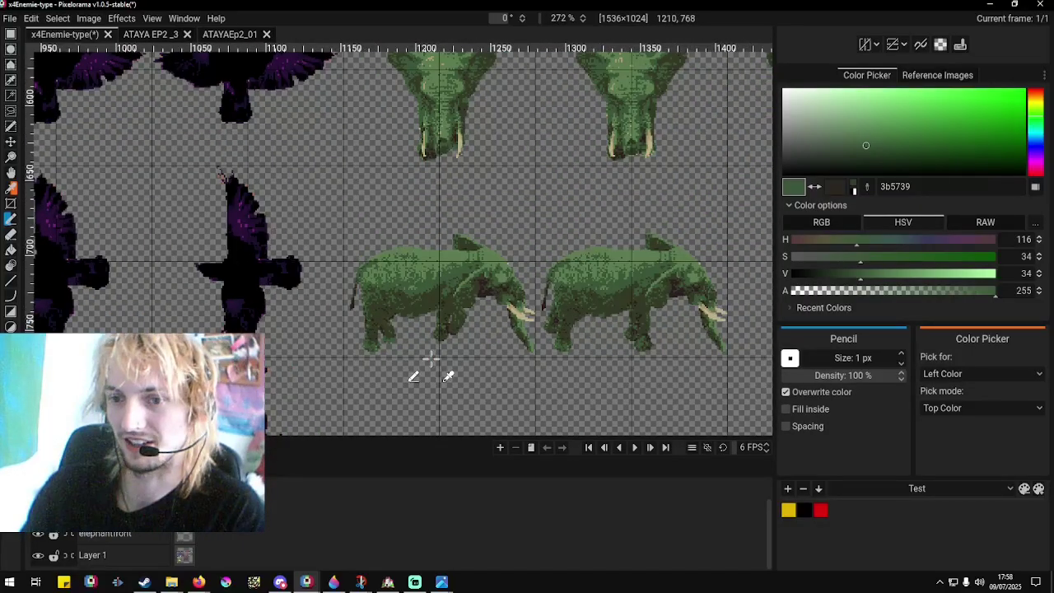
{"action": "scroll", "coordinate": [450, 353], "scroll_direction": "up", "scroll_amount": 3}
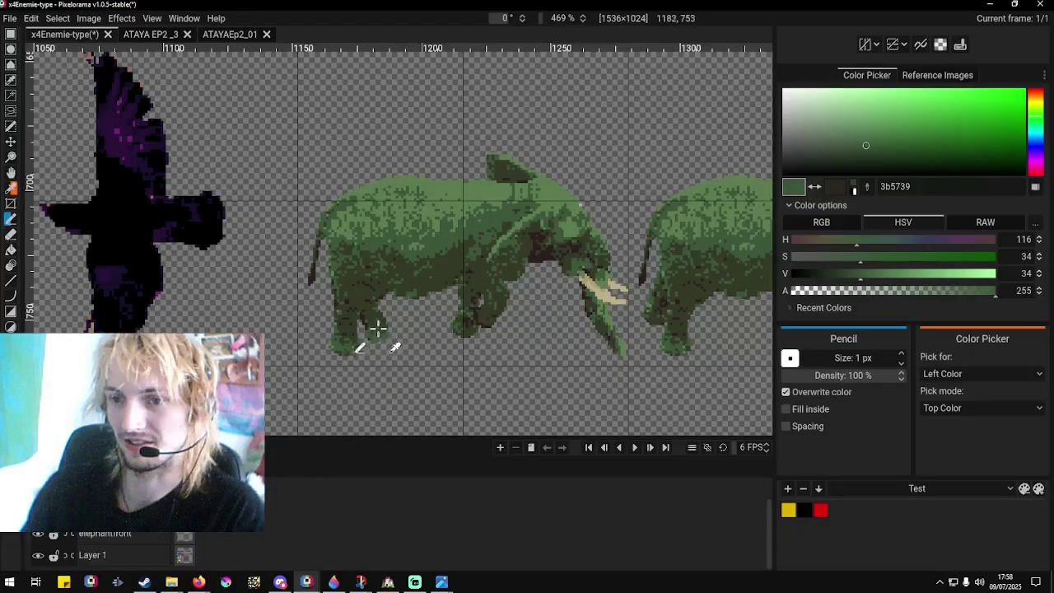
{"action": "scroll", "coordinate": [377, 329], "scroll_direction": "up", "scroll_amount": 4}
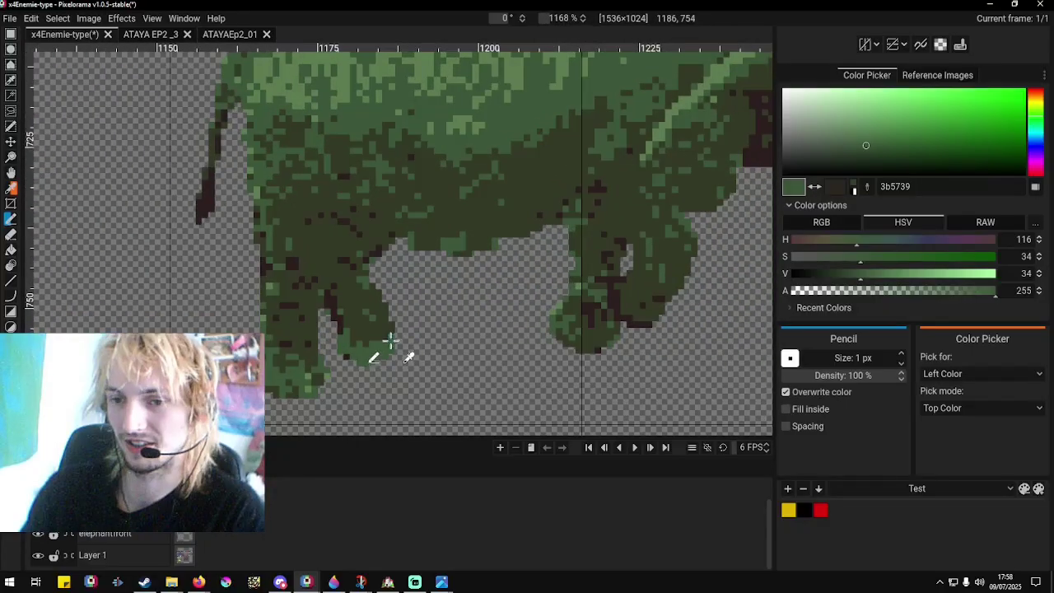
{"action": "right_click", "coordinate": [369, 298]}
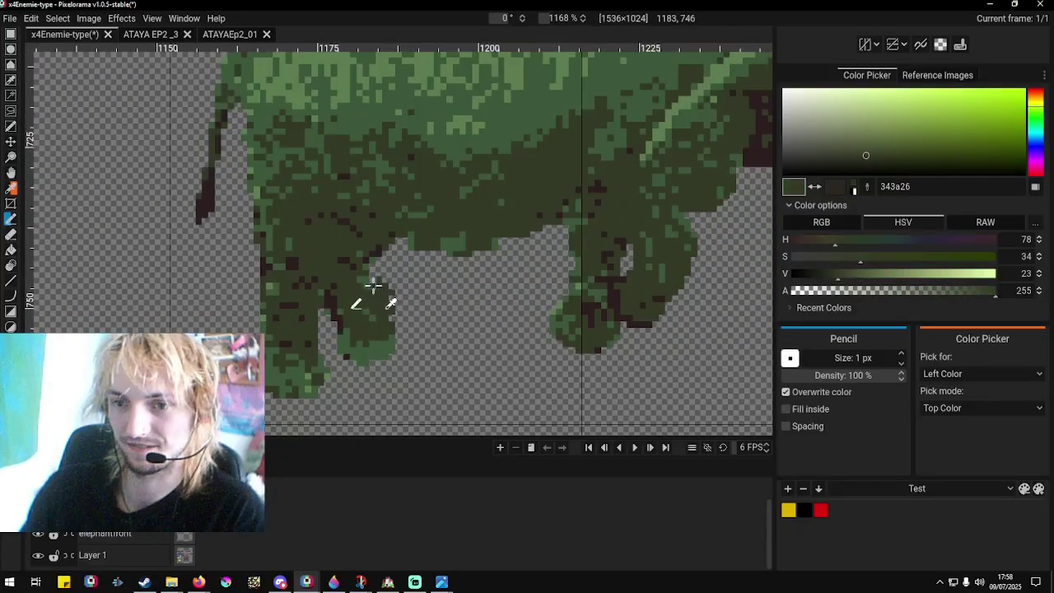
{"action": "right_click", "coordinate": [329, 326]}
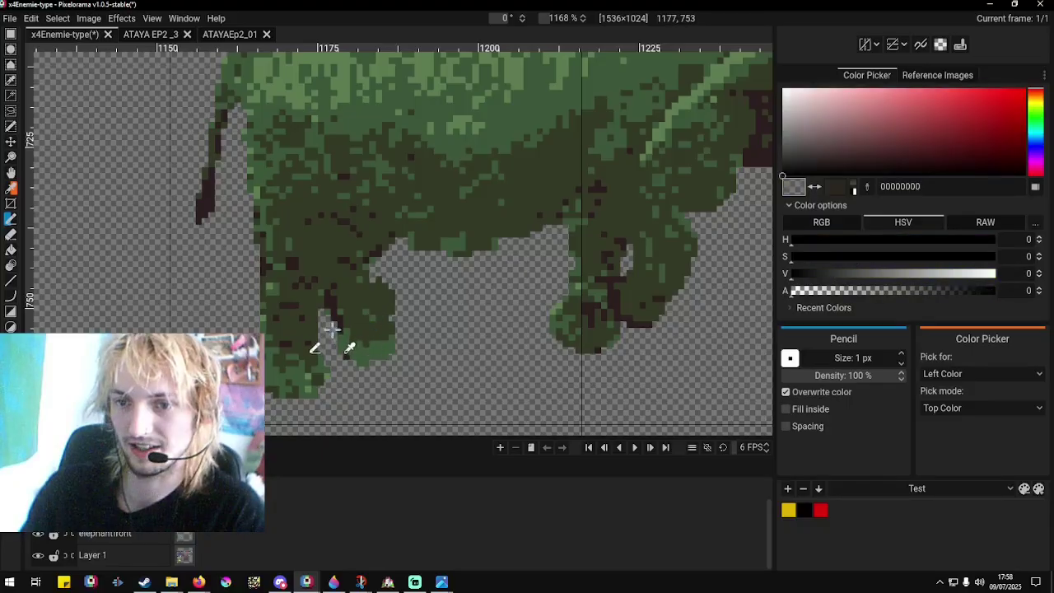
{"action": "right_click", "coordinate": [358, 331]}
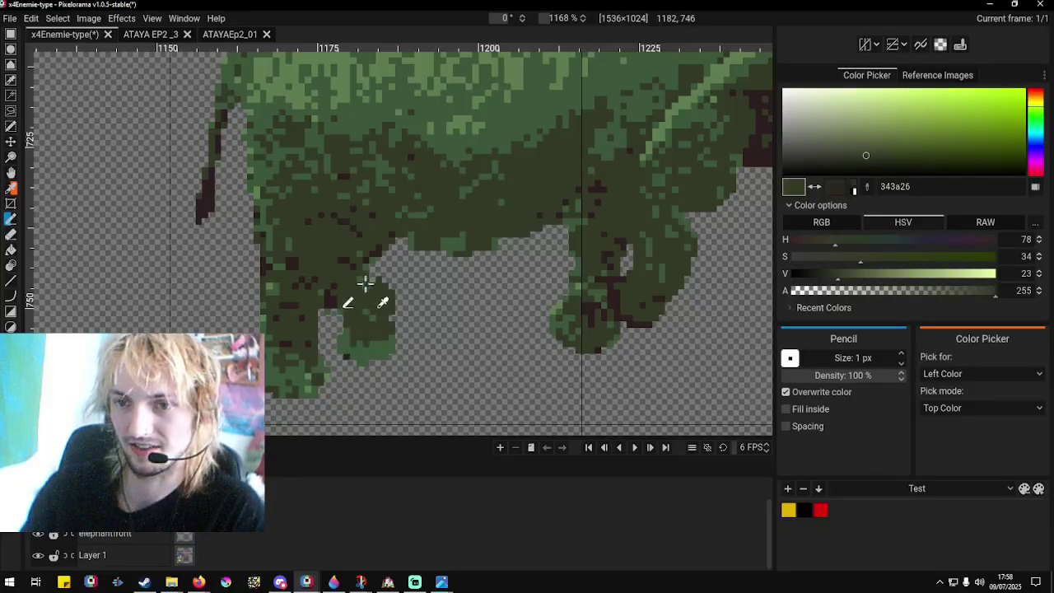
{"action": "scroll", "coordinate": [372, 297], "scroll_direction": "down", "scroll_amount": 8}
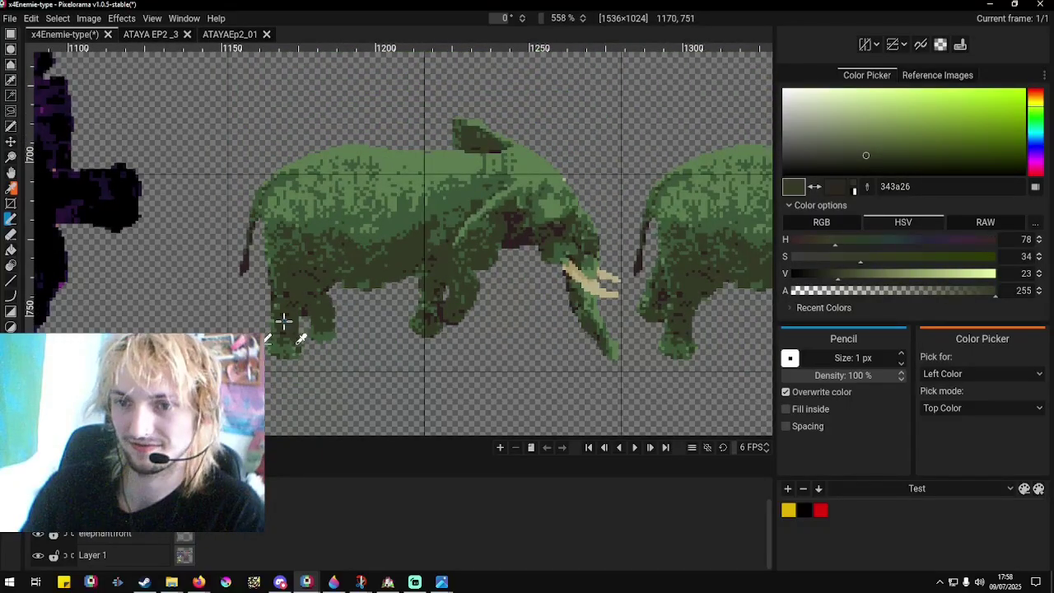
Erase pixels upward to deepen the gap between the hind legs and fill the front of the leg joint with 343a26.
{"action": "scroll", "coordinate": [305, 372], "scroll_direction": "up", "scroll_amount": 4}
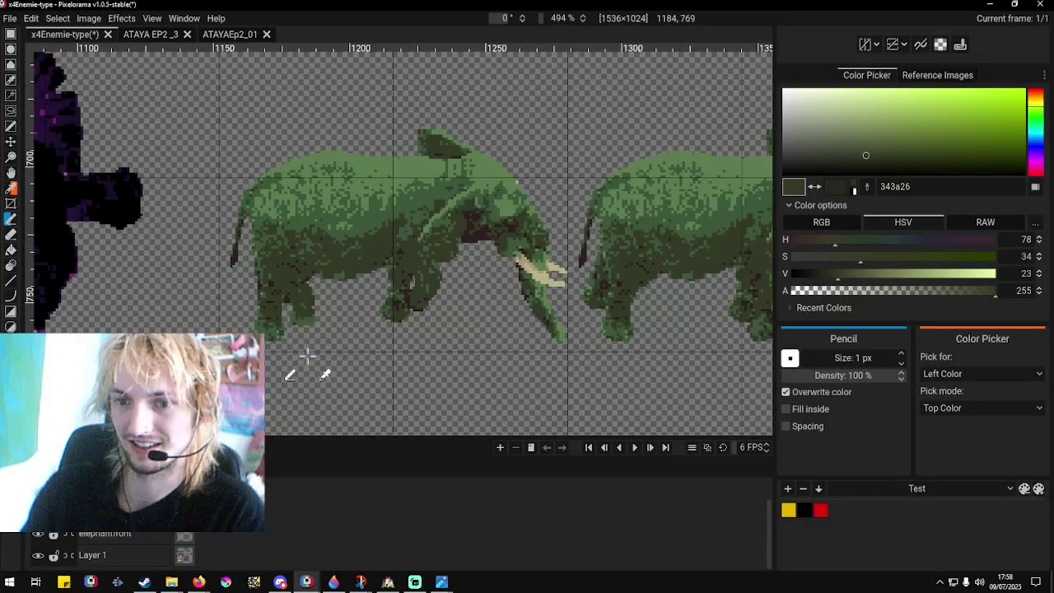
{"action": "scroll", "coordinate": [304, 331], "scroll_direction": "up", "scroll_amount": 5}
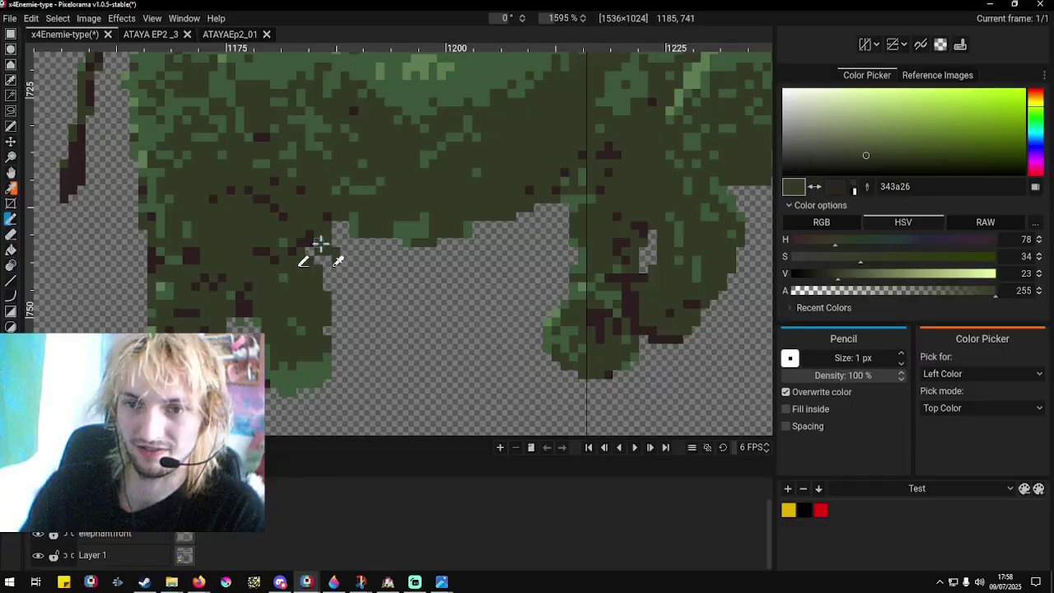
{"action": "right_click", "coordinate": [258, 327]}
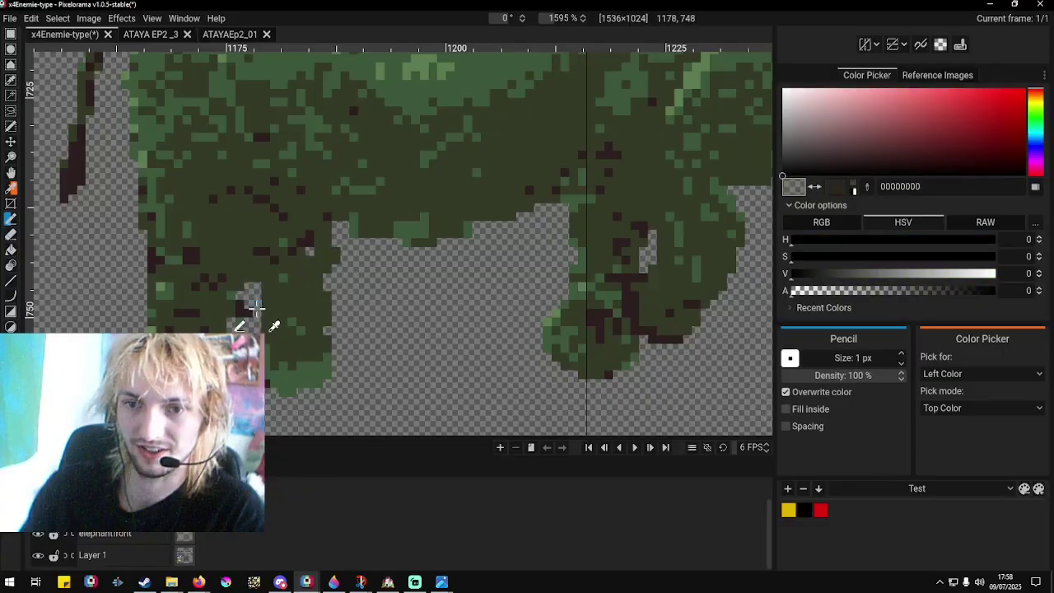
{"action": "right_click", "coordinate": [297, 294]}
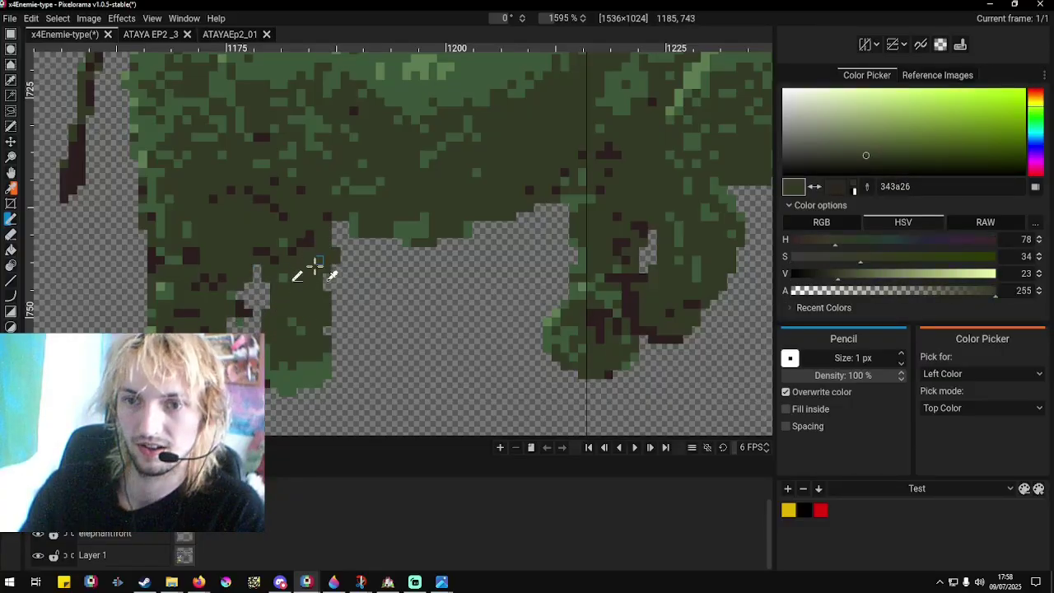
{"action": "right_click", "coordinate": [252, 306]}
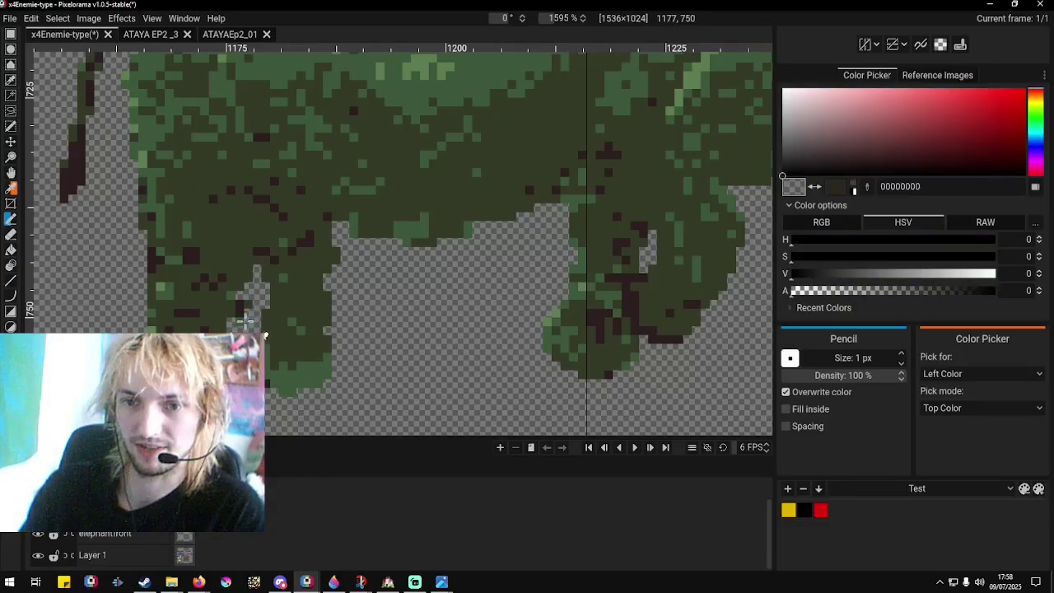
{"action": "scroll", "coordinate": [238, 321], "scroll_direction": "down", "scroll_amount": 5}
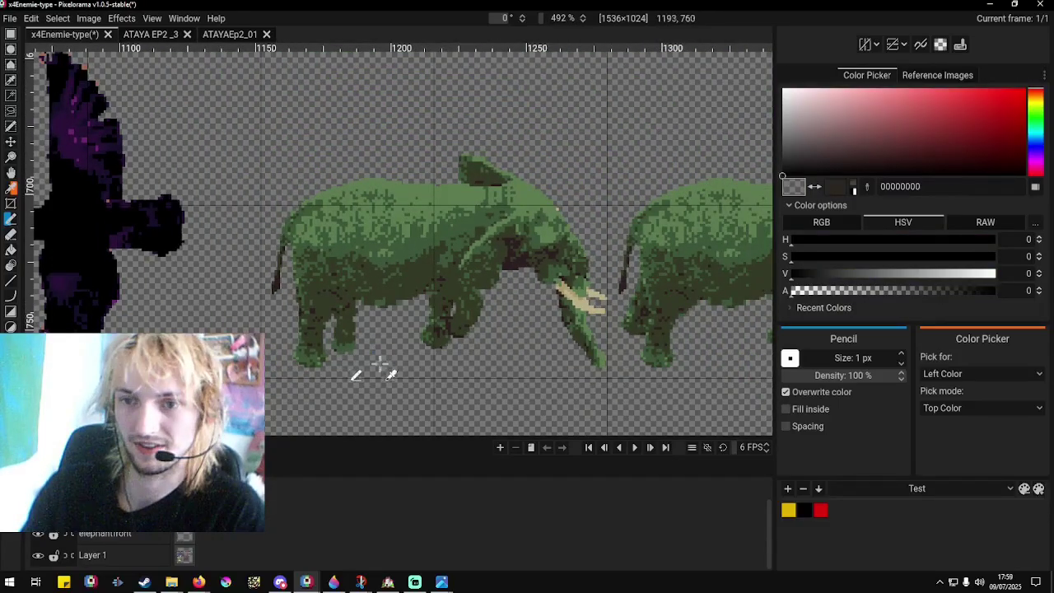
{"action": "scroll", "coordinate": [362, 365], "scroll_direction": "down", "scroll_amount": 2}
Erase a notch into the rear of the new hind leg and bulge its front knee outward with dark green 343a26.
{"action": "scroll", "coordinate": [354, 362], "scroll_direction": "up", "scroll_amount": 8}
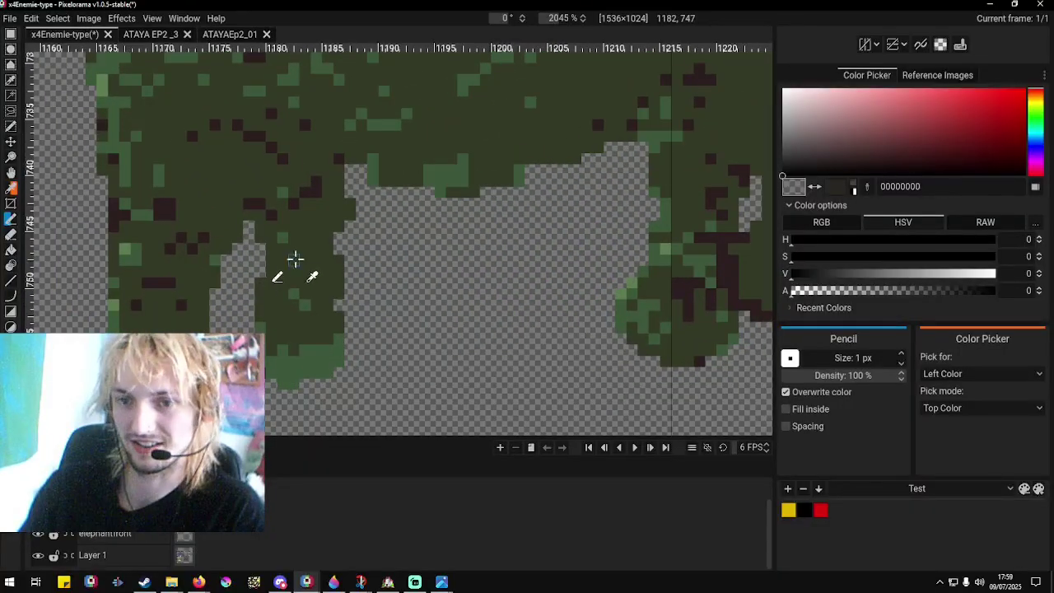
{"action": "right_click", "coordinate": [257, 284]}
{"action": "right_click", "coordinate": [246, 286]}
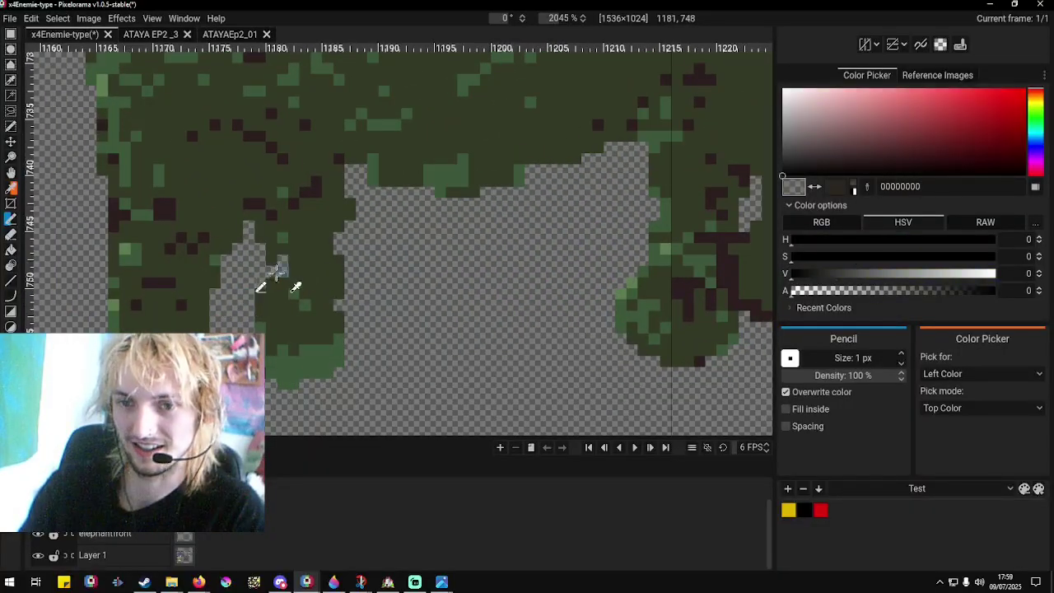
{"action": "right_click", "coordinate": [330, 277]}
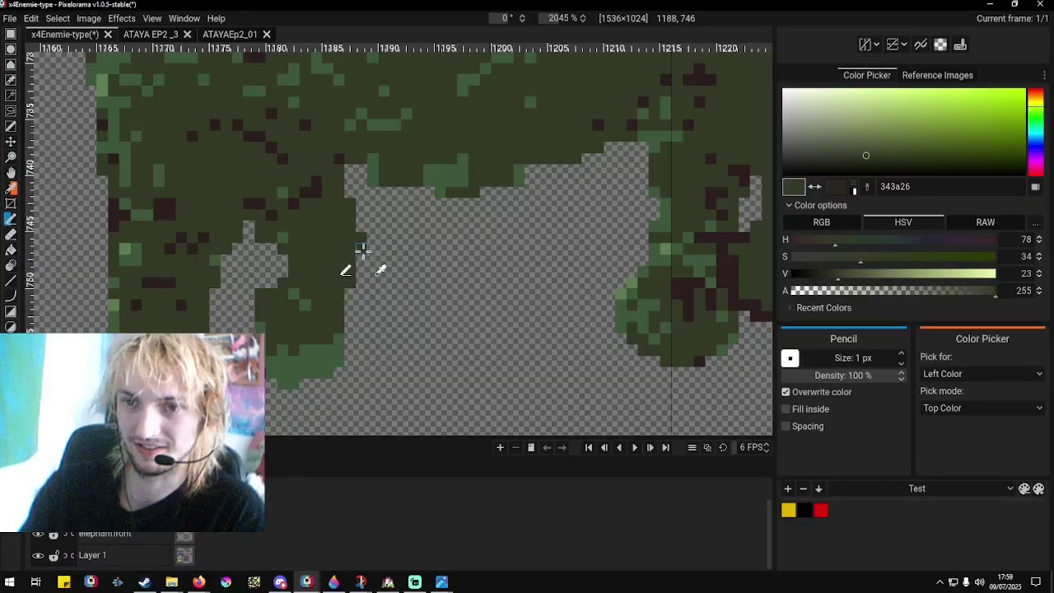
{"action": "left_click_drag", "start_coordinate": [359, 247], "coordinate": [341, 200]}
{"action": "scroll", "coordinate": [347, 214], "scroll_direction": "down", "scroll_amount": 10}
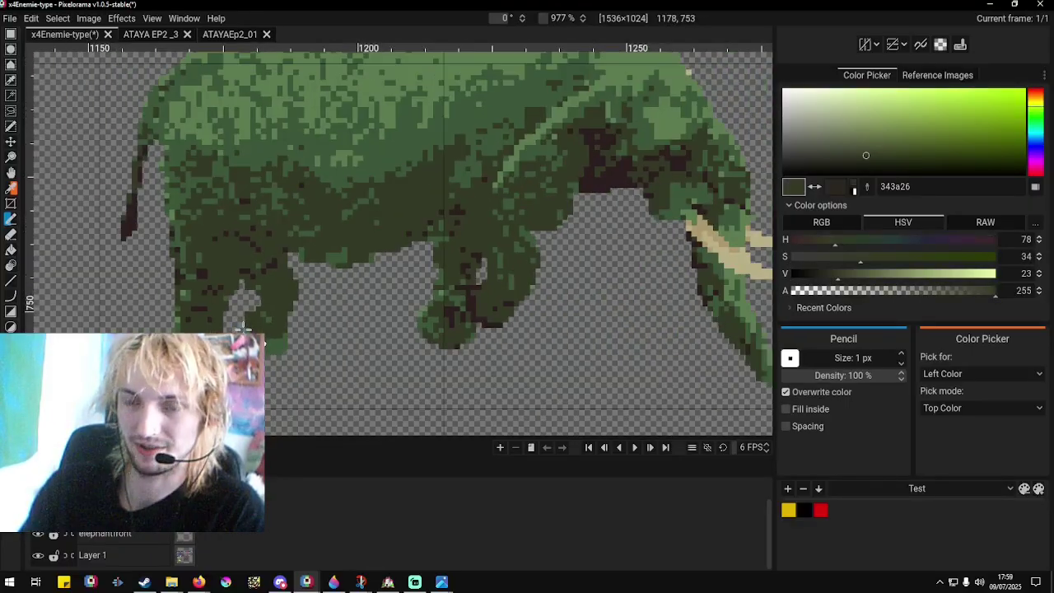
{"action": "scroll", "coordinate": [368, 362], "scroll_direction": "down", "scroll_amount": 2}
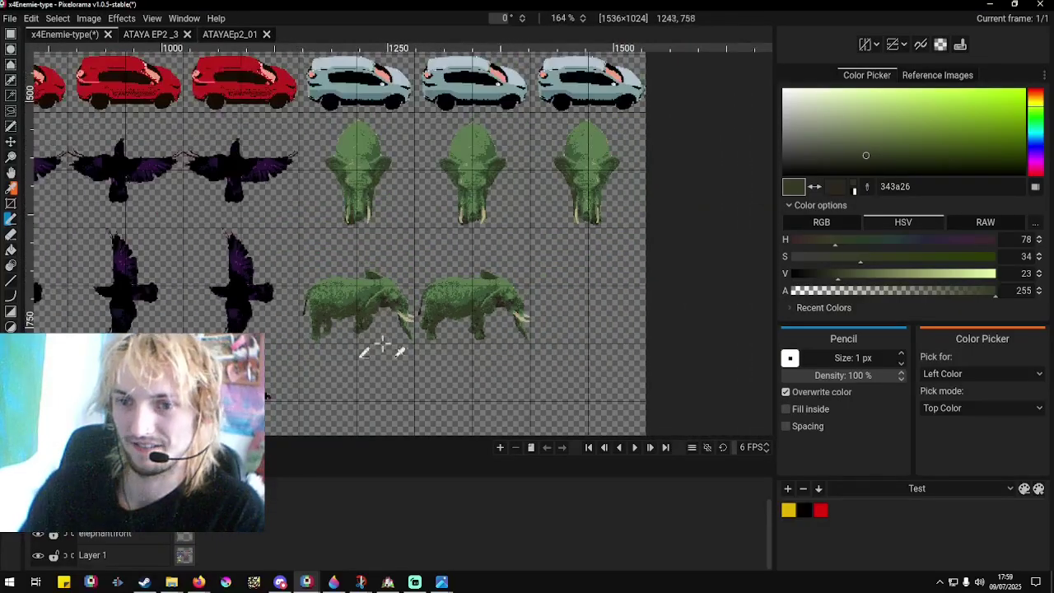
Extend the dark brown 2c1f20 line upward between the front legs and clean up the adjoining pixels with dark green 343a26.
{"action": "scroll", "coordinate": [363, 345], "scroll_direction": "up", "scroll_amount": 7}
{"action": "scroll", "coordinate": [341, 312], "scroll_direction": "down", "scroll_amount": 5}
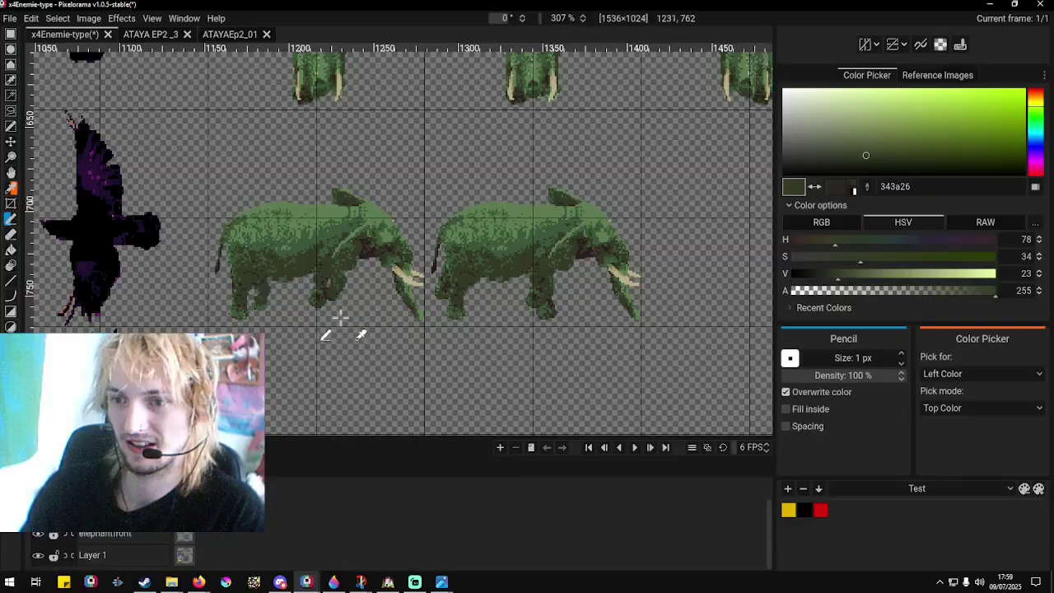
{"action": "scroll", "coordinate": [340, 316], "scroll_direction": "up", "scroll_amount": 9}
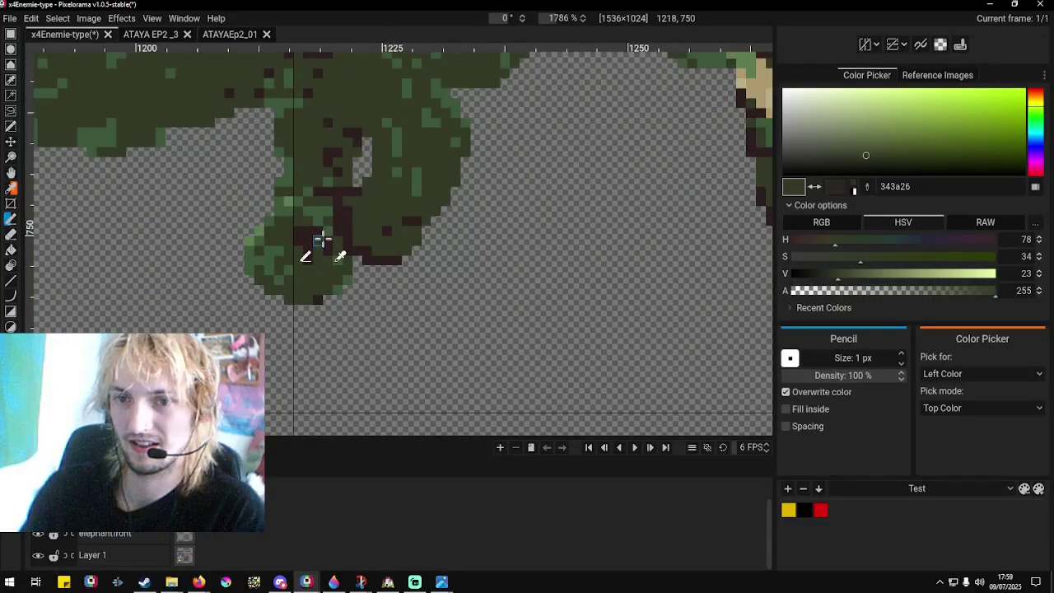
{"action": "right_click", "coordinate": [340, 171]}
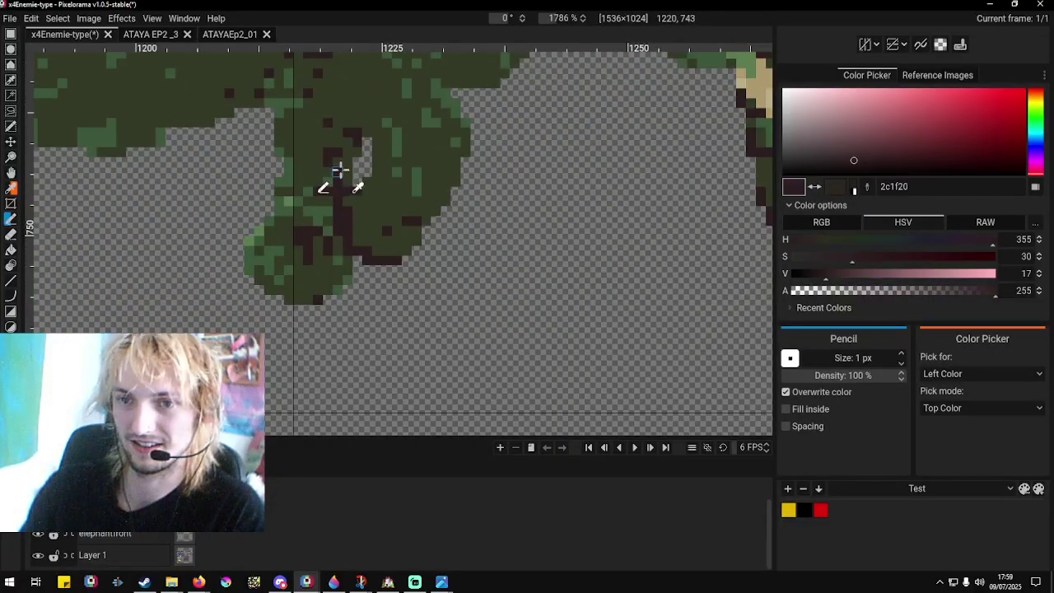
{"action": "right_click", "coordinate": [338, 209]}
{"action": "right_click", "coordinate": [344, 183]}
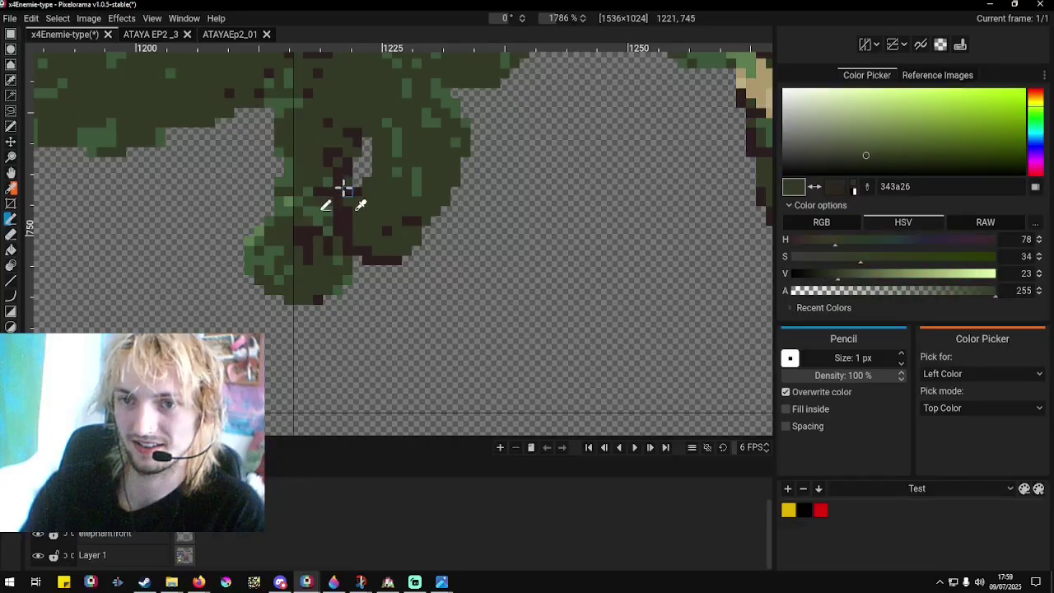
{"action": "right_click", "coordinate": [345, 192]}
{"action": "right_click", "coordinate": [334, 201]}
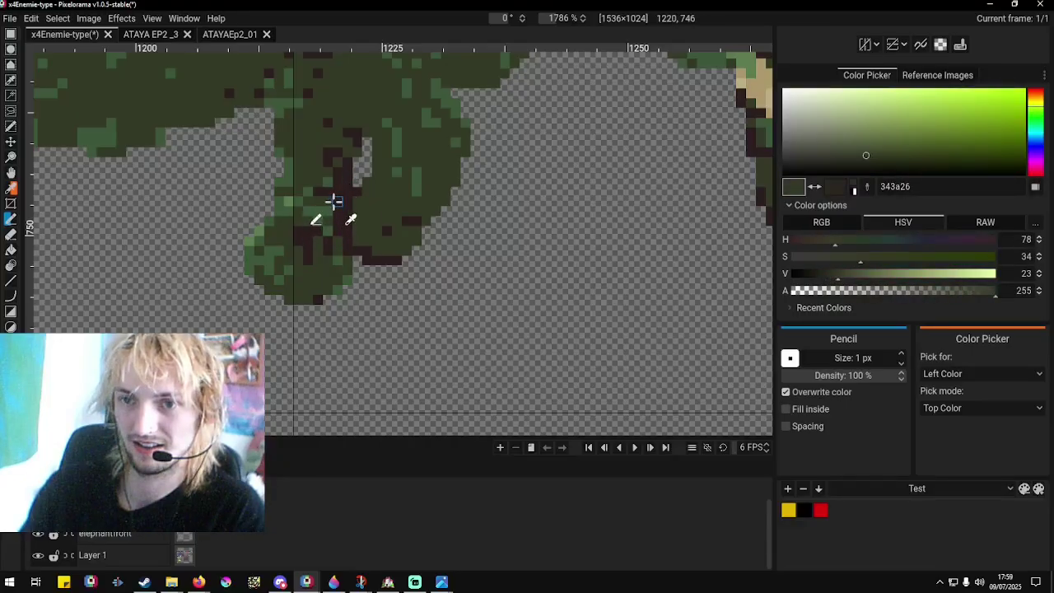
Touch up the raised front foot with dark green 343a26 and compare the two side-view elephant frames.
{"action": "scroll", "coordinate": [280, 240], "scroll_direction": "down", "scroll_amount": 6}
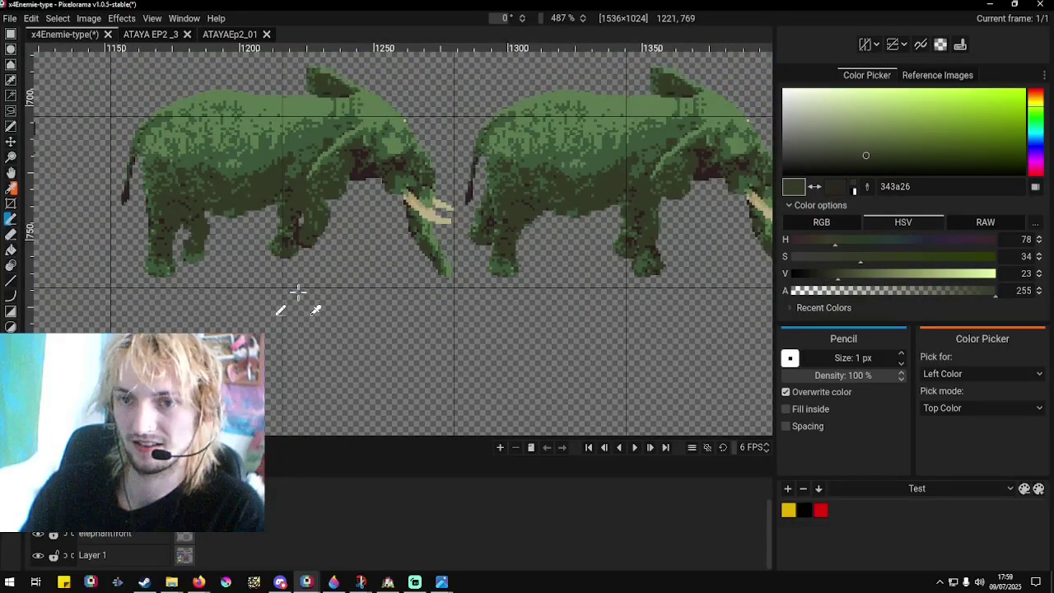
{"action": "scroll", "coordinate": [288, 288], "scroll_direction": "up", "scroll_amount": 5}
{"action": "scroll", "coordinate": [271, 243], "scroll_direction": "down", "scroll_amount": 3}
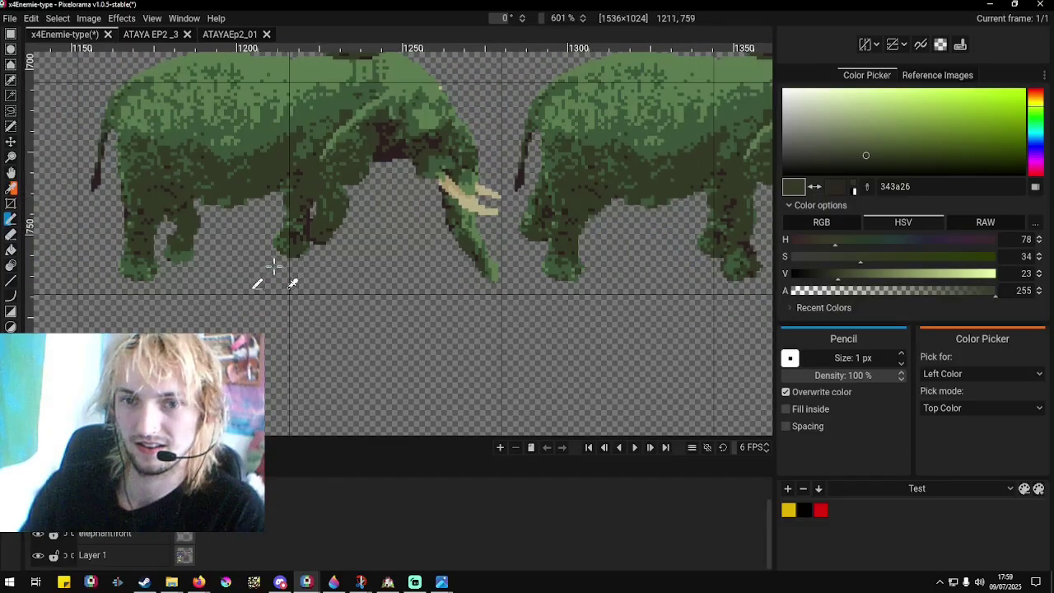
{"action": "scroll", "coordinate": [274, 265], "scroll_direction": "up", "scroll_amount": 4}
{"action": "mouse_move", "coordinate": [270, 235]}
{"action": "left_mouse_down"}
{"action": "mouse_move", "coordinate": [309, 248]}
{"action": "mouse_move", "coordinate": [346, 237]}
{"action": "mouse_move", "coordinate": [275, 238]}
{"action": "mouse_move", "coordinate": [252, 221]}
{"action": "mouse_move", "coordinate": [316, 256]}
{"action": "mouse_move", "coordinate": [356, 229]}
{"action": "mouse_move", "coordinate": [332, 244]}
{"action": "left_mouse_up"}
{"action": "scroll", "coordinate": [272, 237], "scroll_direction": "down", "scroll_amount": 7}
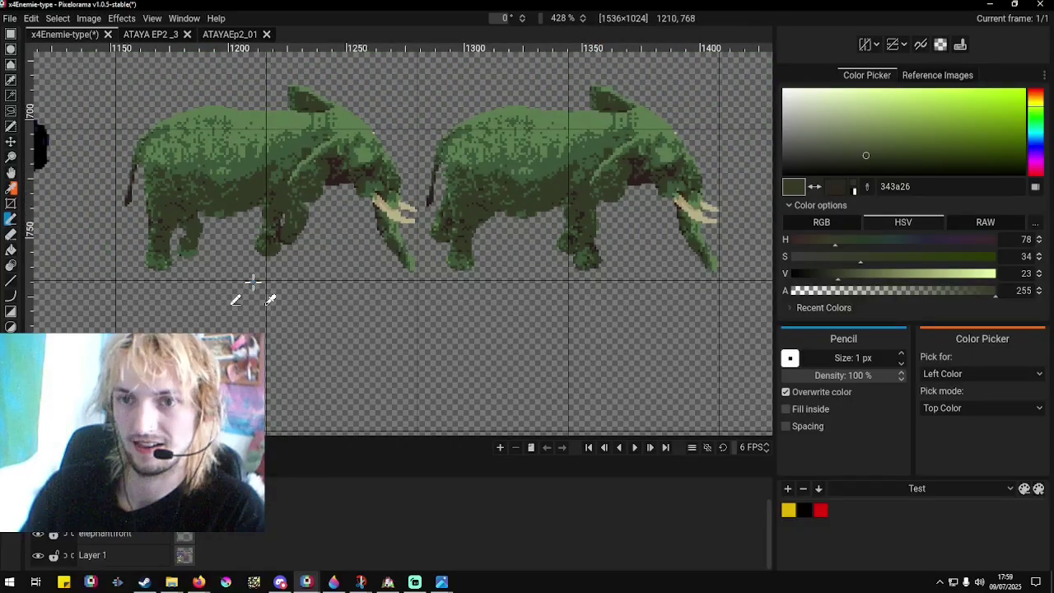
{"action": "scroll", "coordinate": [295, 283], "scroll_direction": "down", "scroll_amount": 2}
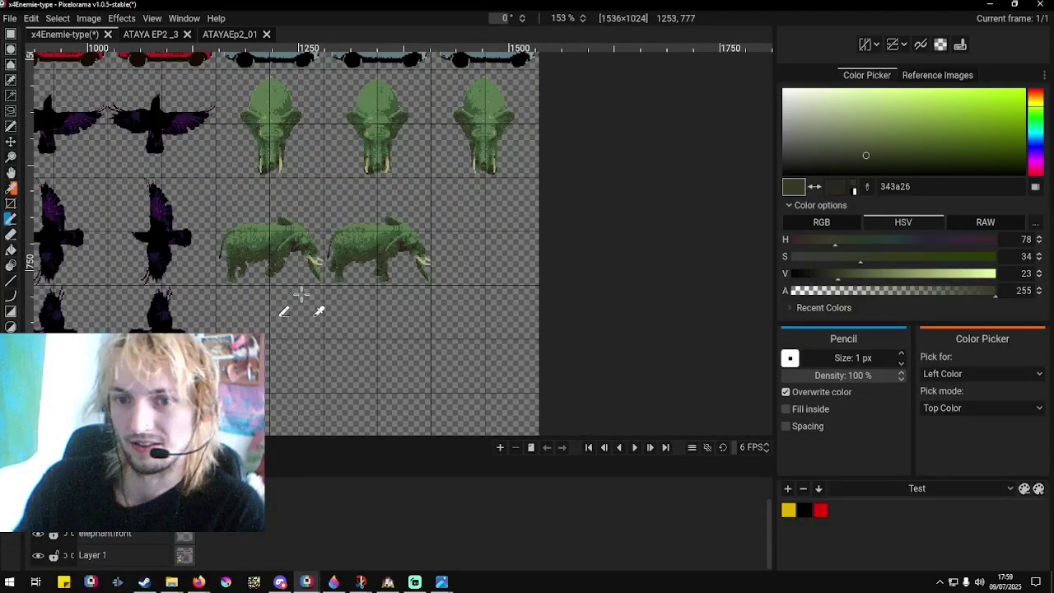
{"action": "scroll", "coordinate": [256, 296], "scroll_direction": "up", "scroll_amount": 1}
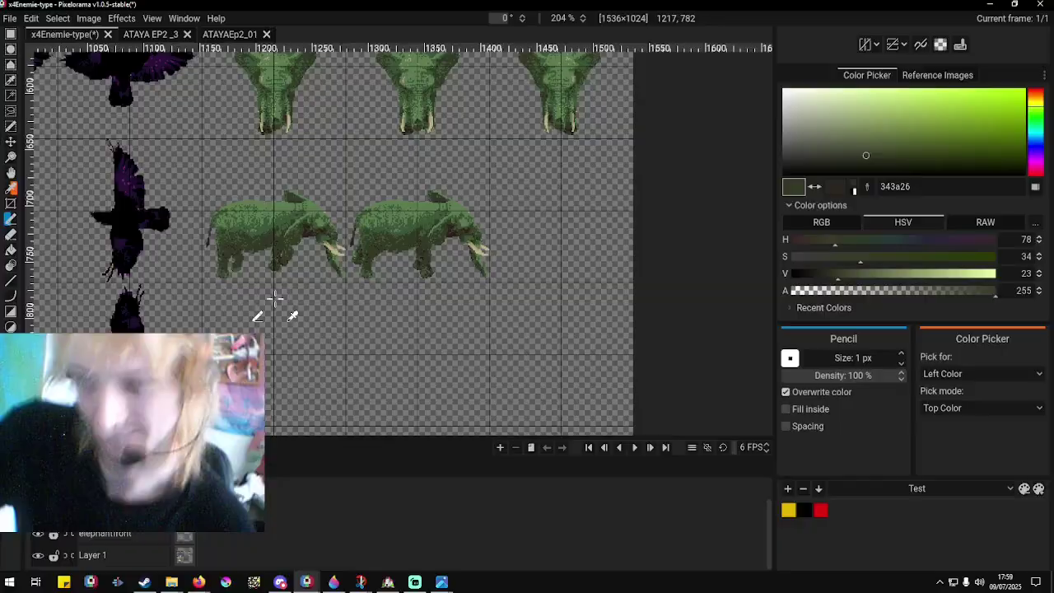
Duplicate the 128 px wide tile of the second side-view elephant into the empty tile beside it, at X 1408, Y 640.
{"action": "scroll", "coordinate": [427, 213], "scroll_direction": "up", "scroll_amount": 3}
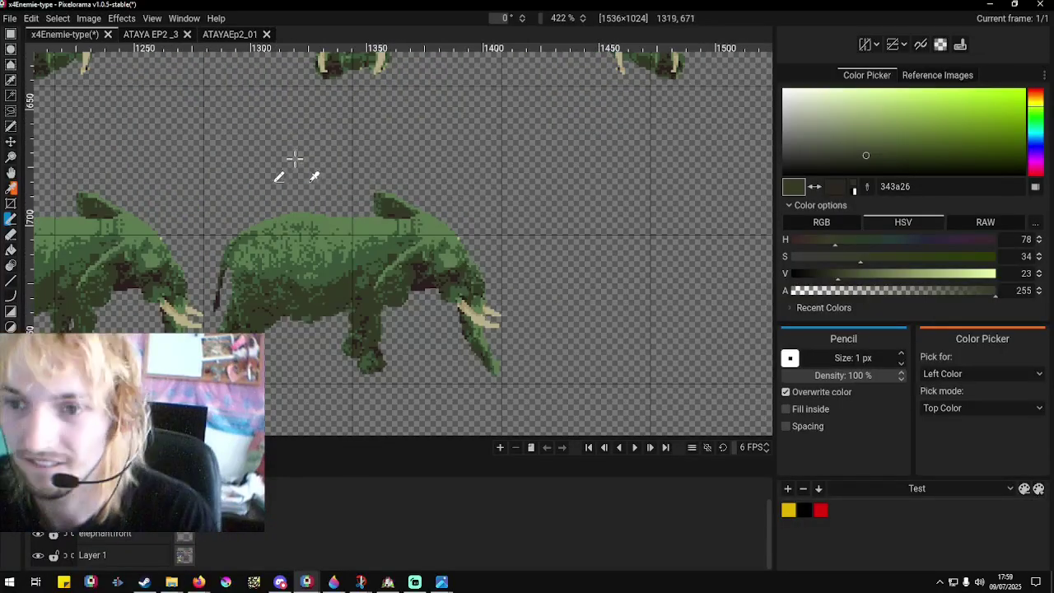
{"action": "scroll", "coordinate": [294, 160], "scroll_direction": "down", "scroll_amount": 3}
{"action": "scroll", "coordinate": [447, 192], "scroll_direction": "up", "scroll_amount": 2}
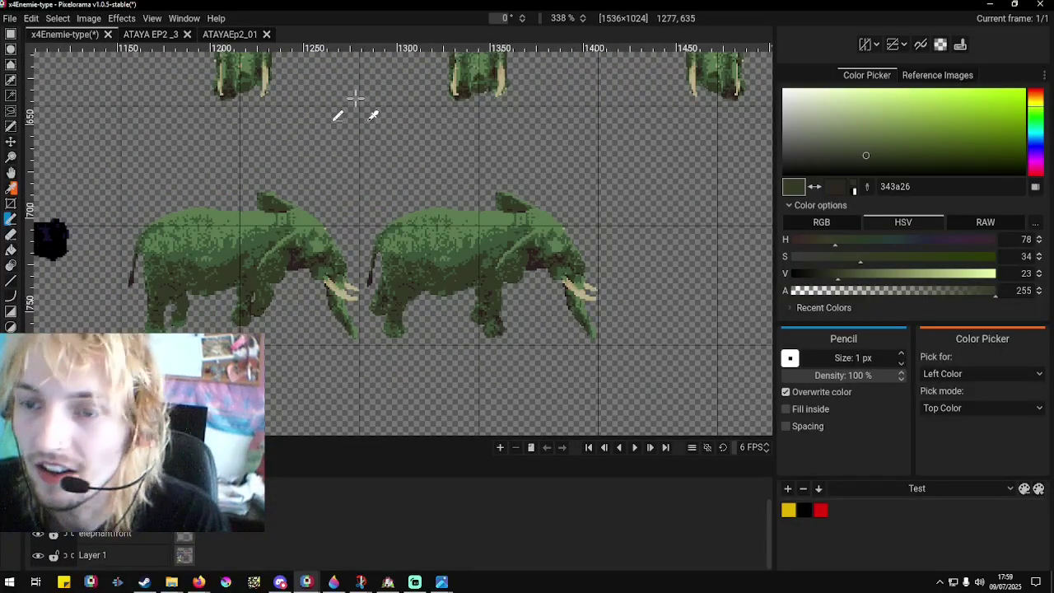
{"action": "left_click", "coordinate": [11, 34]}
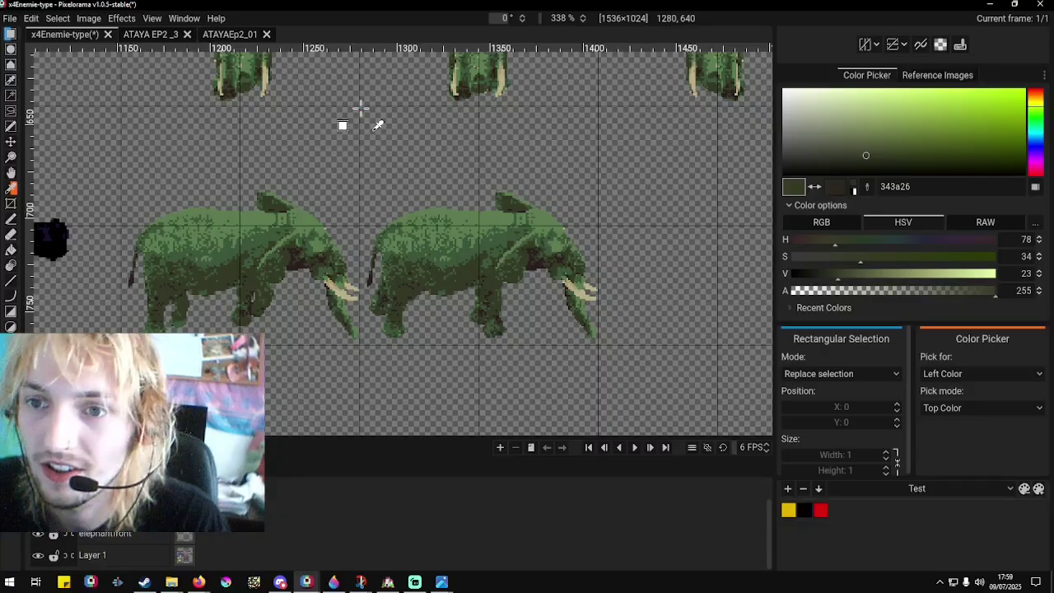
{"action": "left_click_drag", "start_coordinate": [360, 107], "coordinate": [583, 346]}
{"action": "scroll", "coordinate": [461, 277], "scroll_direction": "down", "scroll_amount": 3}
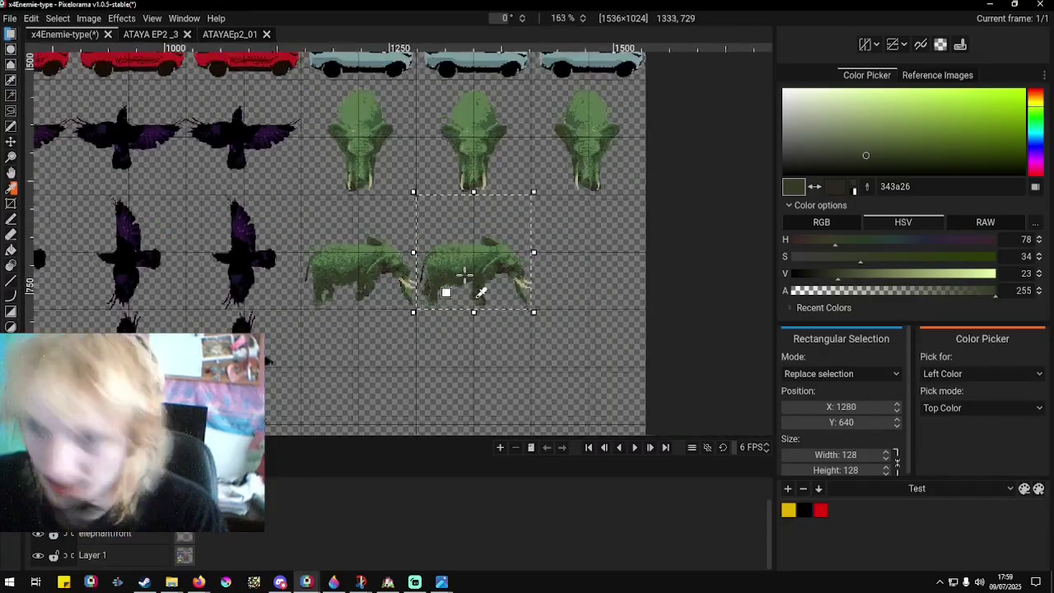
{"action": "scroll", "coordinate": [582, 272], "scroll_direction": "up", "scroll_amount": 2}
{"action": "key", "text": "ctrl+c"}
{"action": "key", "text": "ctrl+v"}
{"action": "left_click_drag", "start_coordinate": [446, 270], "coordinate": [566, 274]}
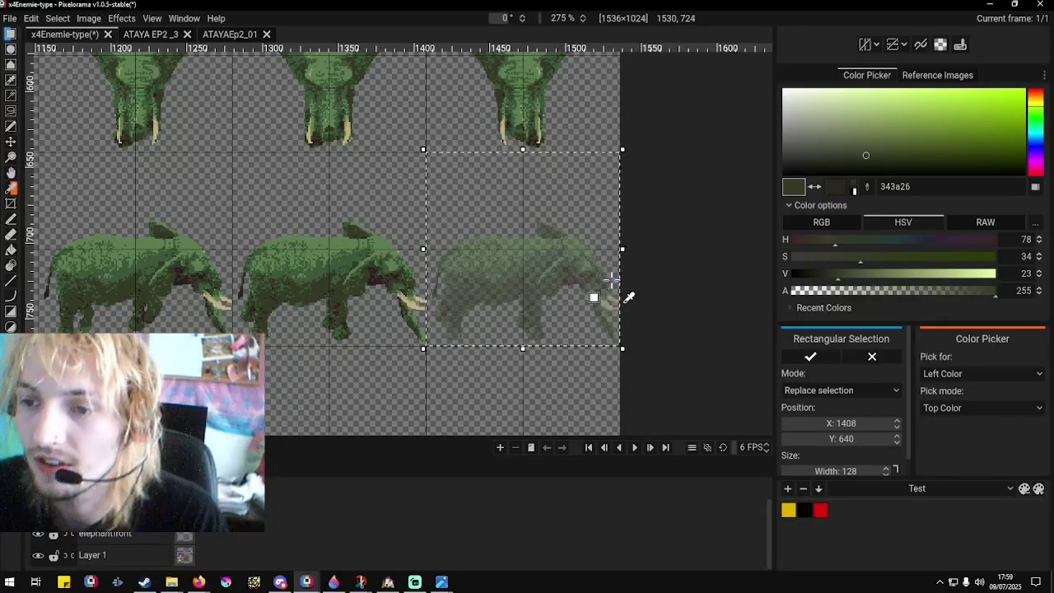
{"action": "key", "text": "Return"}
{"action": "scroll", "coordinate": [518, 318], "scroll_direction": "down", "scroll_amount": 2}
{"action": "scroll", "coordinate": [518, 310], "scroll_direction": "down", "scroll_amount": 2}
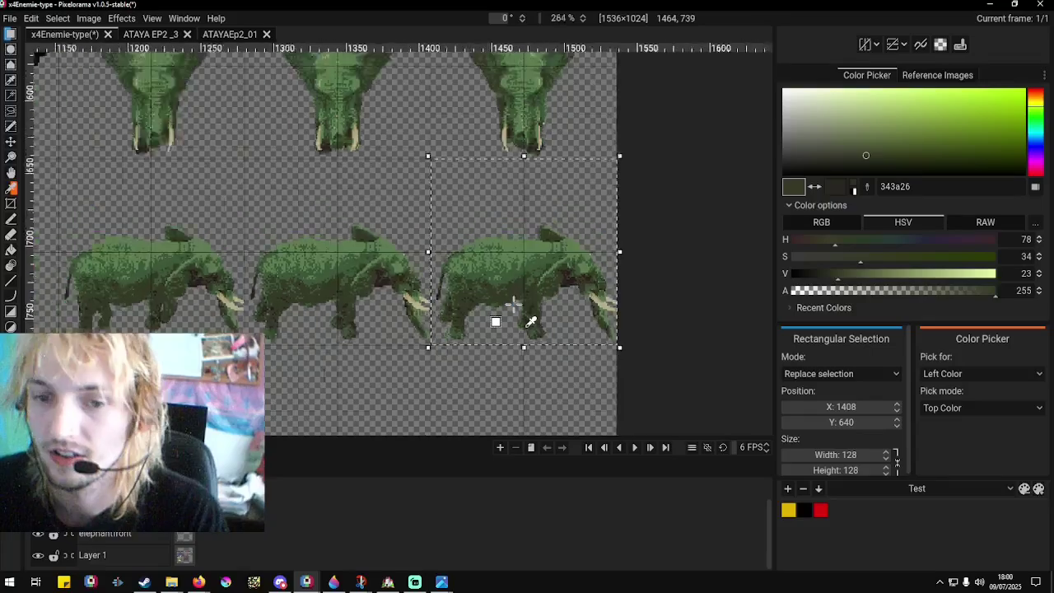
Compare the front and hind leg poses across the three side-view elephant frames.
{"action": "scroll", "coordinate": [523, 314], "scroll_direction": "up", "scroll_amount": 10}
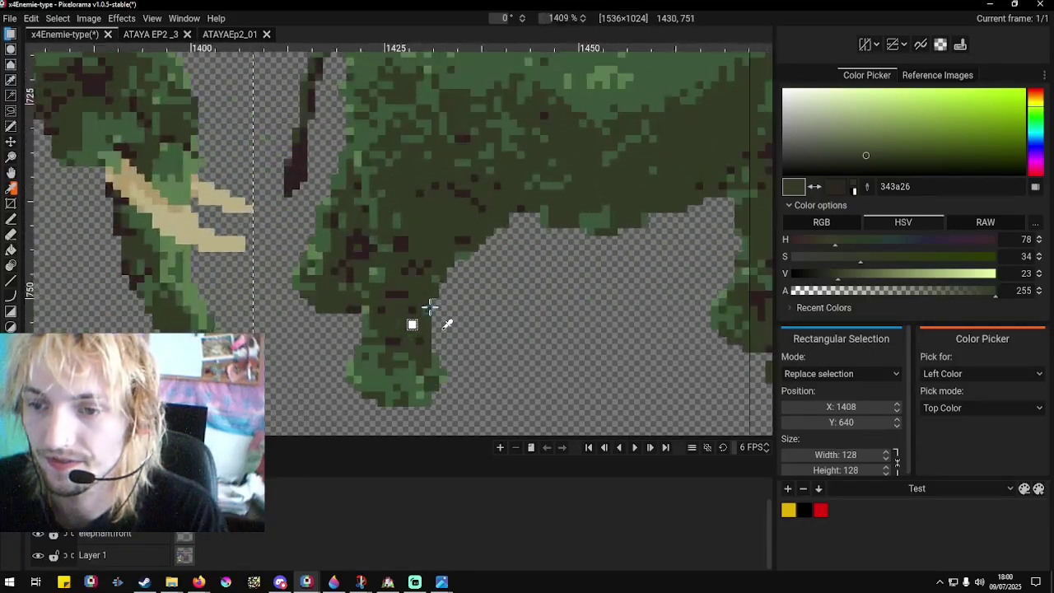
{"action": "scroll", "coordinate": [368, 284], "scroll_direction": "down", "scroll_amount": 6}
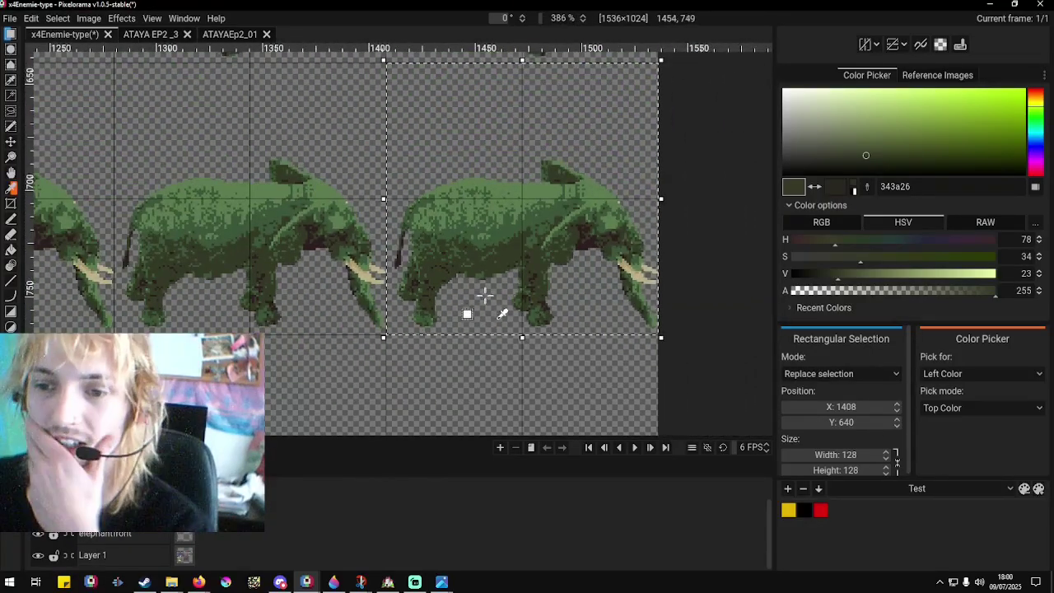
{"action": "scroll", "coordinate": [105, 304], "scroll_direction": "up", "scroll_amount": 1}
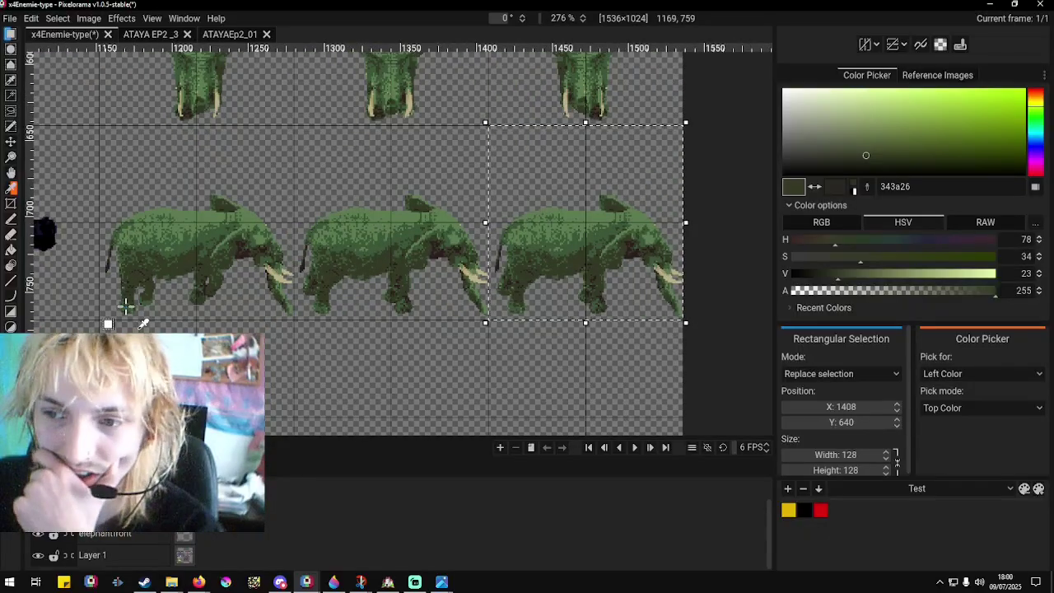
{"action": "scroll", "coordinate": [536, 316], "scroll_direction": "up", "scroll_amount": 1}
{"action": "scroll", "coordinate": [533, 314], "scroll_direction": "up", "scroll_amount": 6}
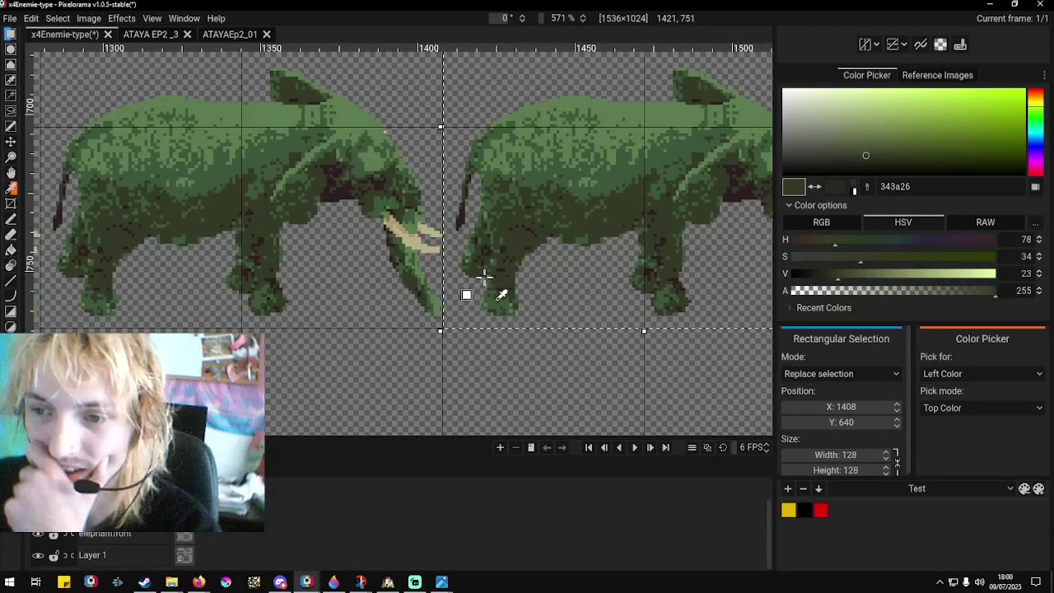
{"action": "scroll", "coordinate": [524, 308], "scroll_direction": "down", "scroll_amount": 5}
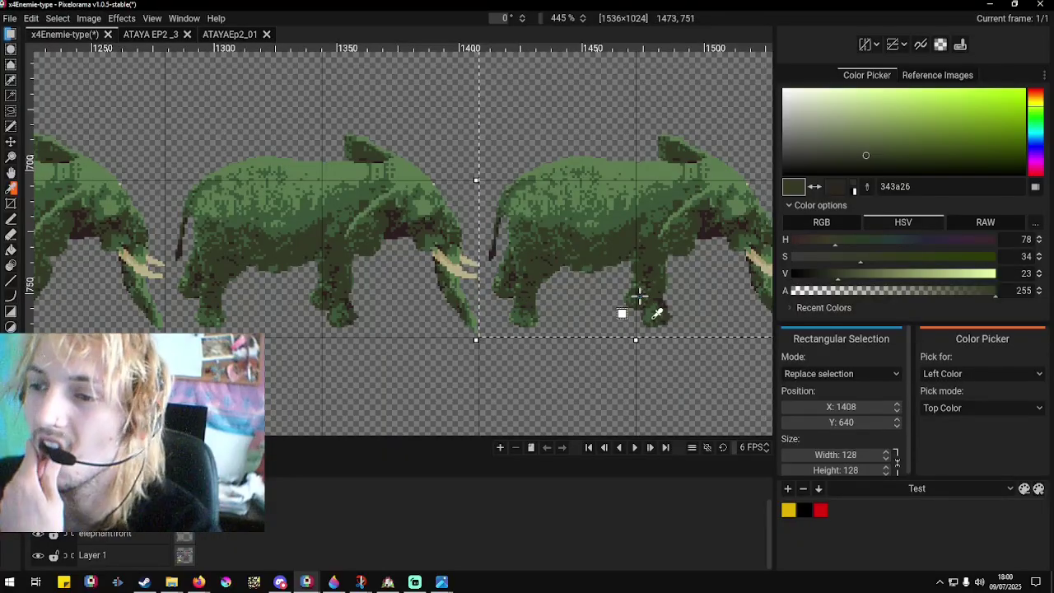
{"action": "scroll", "coordinate": [631, 286], "scroll_direction": "up", "scroll_amount": 6}
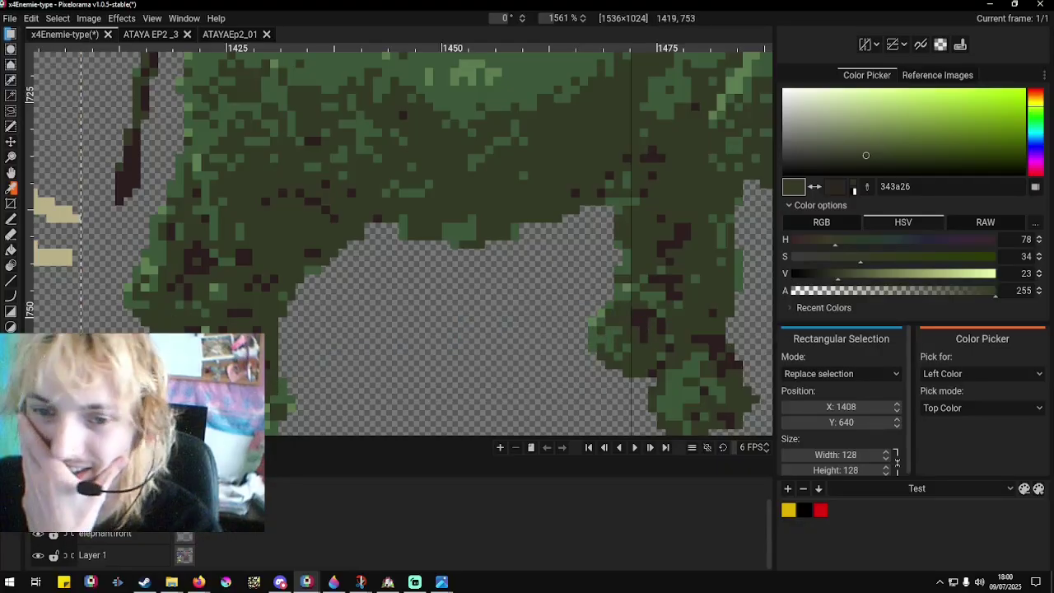
{"action": "key", "text": "Right"}
{"action": "key", "text": "Down"}
{"action": "key", "text": "Escape"}
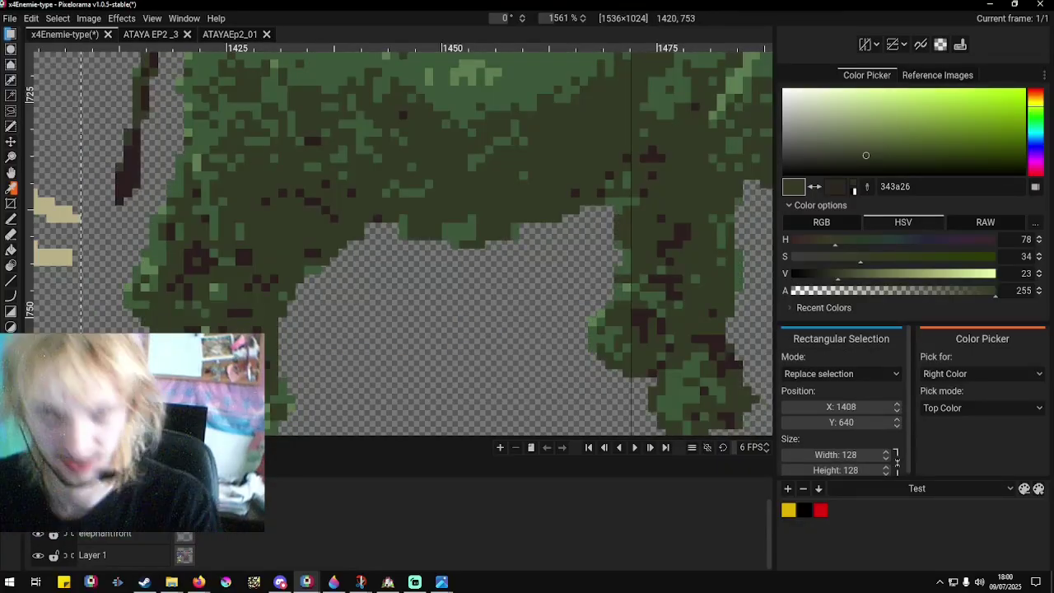
Clear the selection and erase the raised rear foot from the third elephant's hind legs with the transparent color.
{"action": "key", "text": "ctrl+shift+a"}
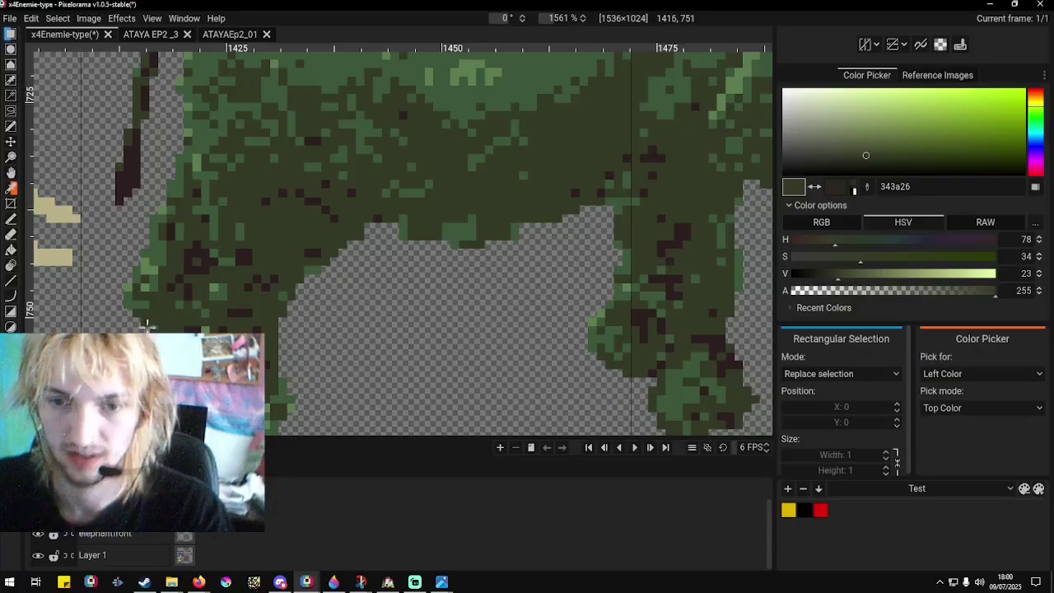
{"action": "left_click", "coordinate": [12, 219]}
{"action": "right_click", "coordinate": [136, 253]}
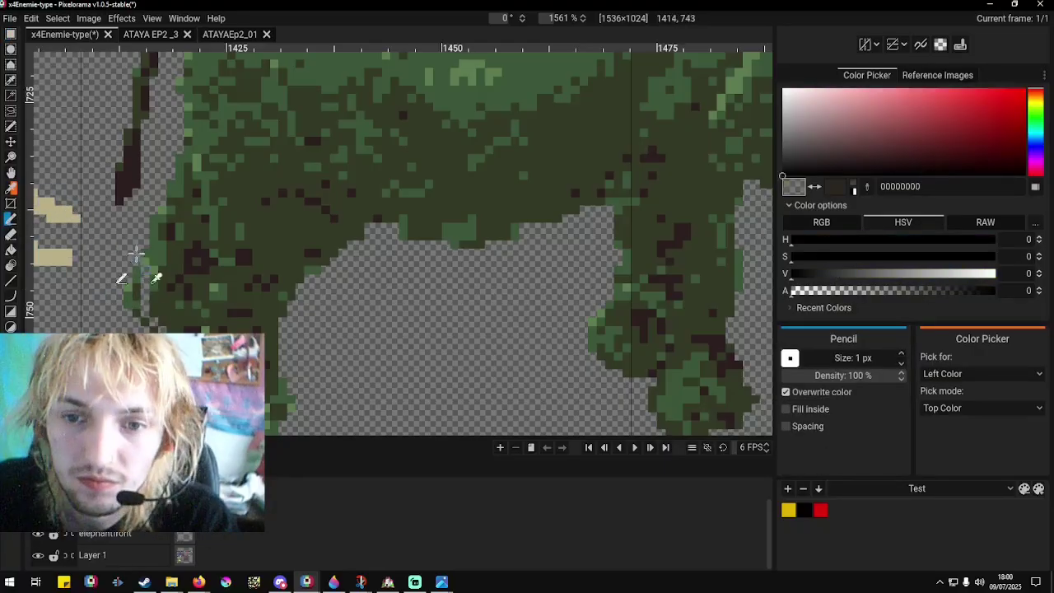
{"action": "mouse_move", "coordinate": [130, 309]}
{"action": "left_mouse_down"}
{"action": "mouse_move", "coordinate": [149, 280]}
{"action": "mouse_move", "coordinate": [145, 206]}
{"action": "left_mouse_up"}
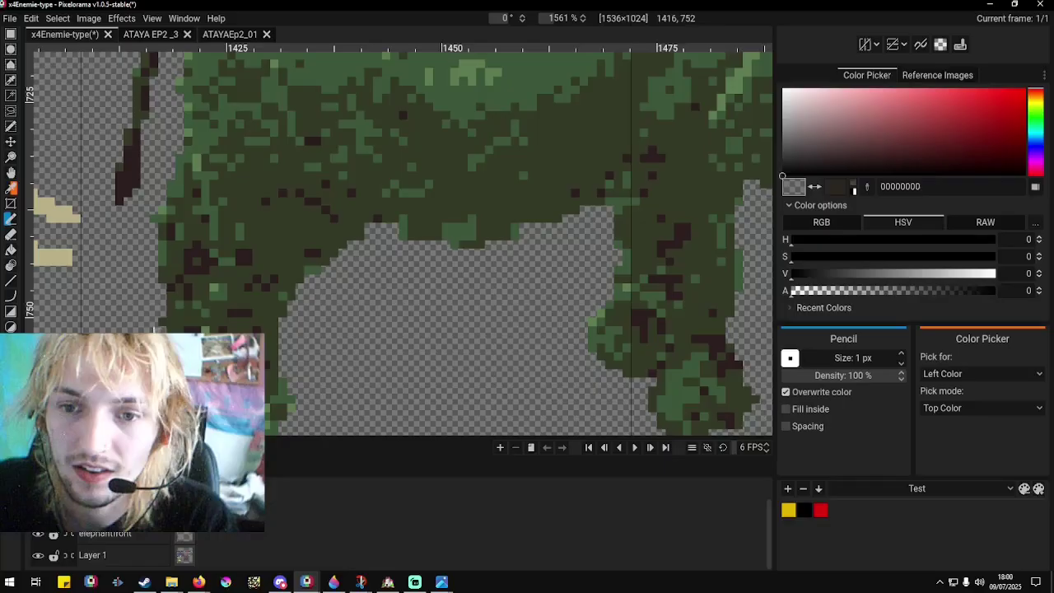
Outline a forward-stepping hind leg below the third elephant's belly and fill most of it with dark green 343a26.
{"action": "right_click", "coordinate": [172, 322]}
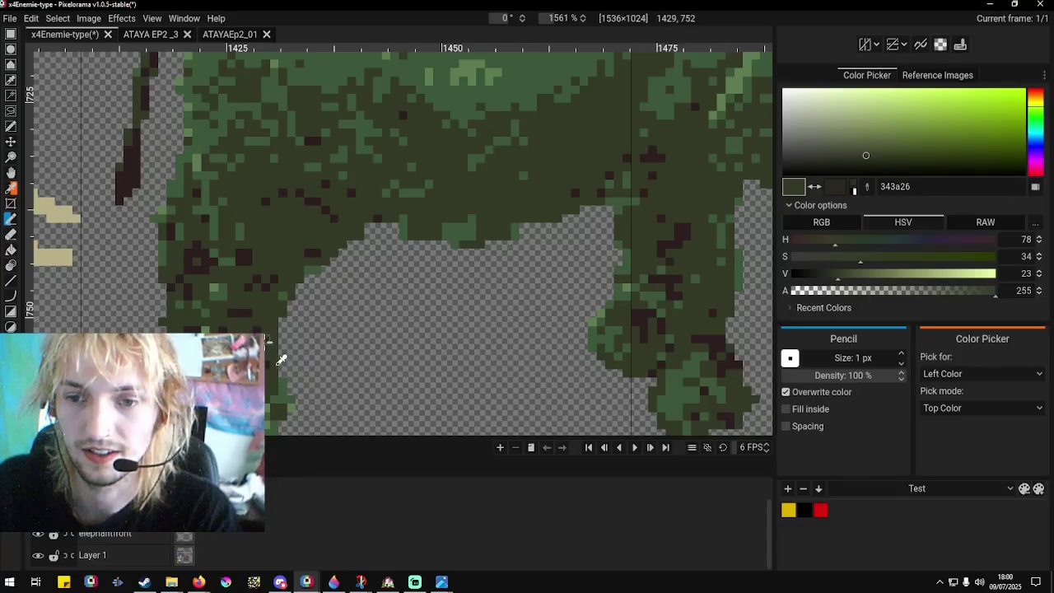
{"action": "mouse_move", "coordinate": [275, 321]}
{"action": "left_mouse_down"}
{"action": "mouse_move", "coordinate": [333, 271]}
{"action": "mouse_move", "coordinate": [345, 243]}
{"action": "mouse_move", "coordinate": [360, 249]}
{"action": "mouse_move", "coordinate": [350, 270]}
{"action": "mouse_move", "coordinate": [353, 335]}
{"action": "mouse_move", "coordinate": [292, 385]}
{"action": "left_mouse_up"}
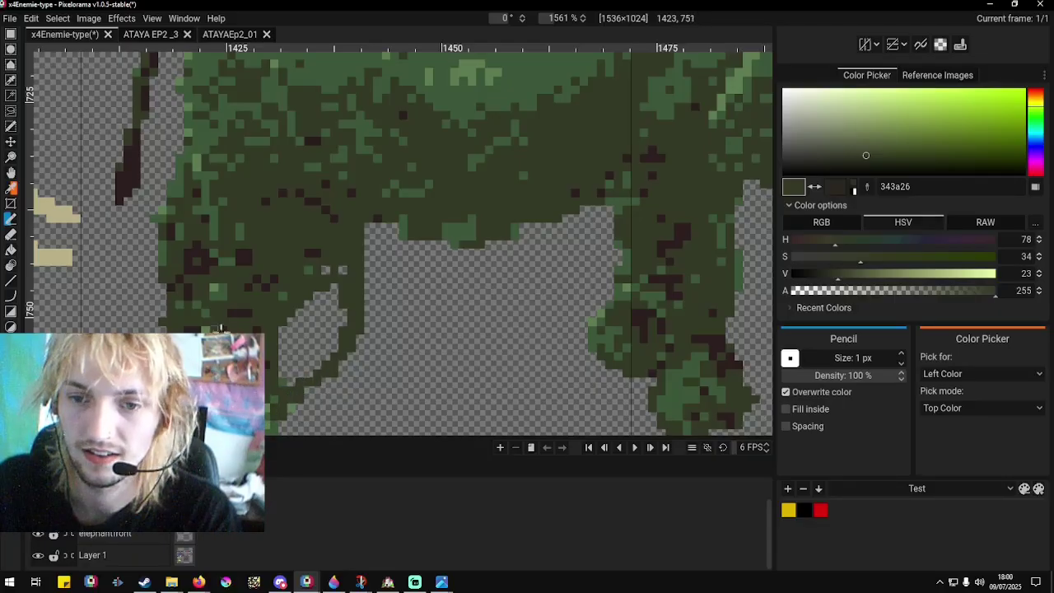
{"action": "mouse_move", "coordinate": [280, 329]}
{"action": "left_mouse_down"}
{"action": "mouse_move", "coordinate": [332, 286]}
{"action": "mouse_move", "coordinate": [325, 305]}
{"action": "mouse_move", "coordinate": [345, 314]}
{"action": "mouse_move", "coordinate": [341, 289]}
{"action": "mouse_move", "coordinate": [311, 298]}
{"action": "mouse_move", "coordinate": [303, 333]}
{"action": "mouse_move", "coordinate": [279, 361]}
{"action": "mouse_move", "coordinate": [314, 320]}
{"action": "mouse_move", "coordinate": [310, 309]}
{"action": "mouse_move", "coordinate": [303, 328]}
{"action": "mouse_move", "coordinate": [278, 322]}
{"action": "left_mouse_up"}
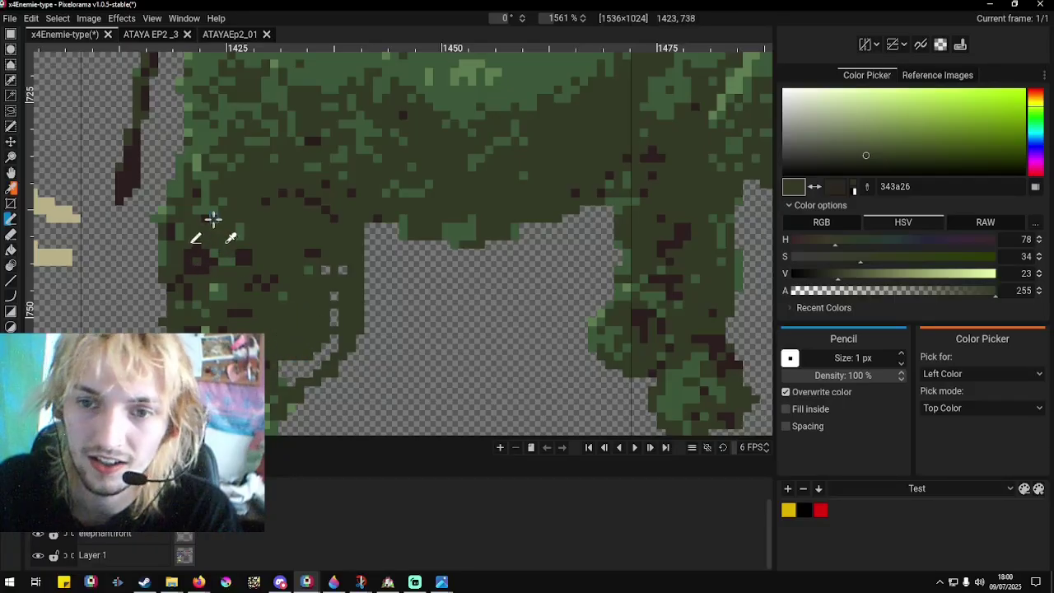
Draw green 3b5739 edge highlights between the third elephant's hind legs and paint over the excess with dark green 343a26.
{"action": "right_click", "coordinate": [226, 263]}
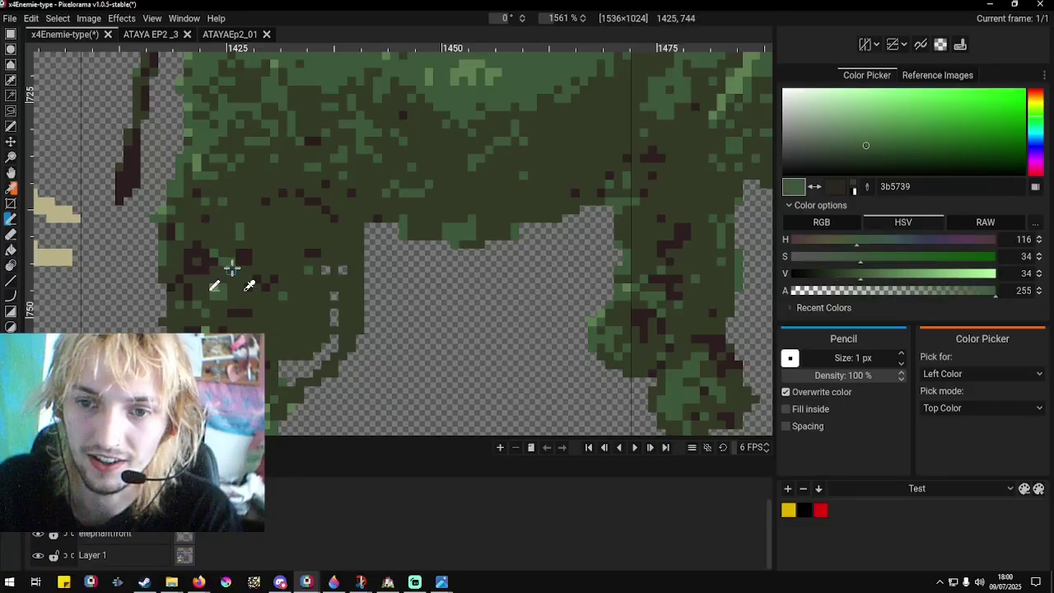
{"action": "mouse_move", "coordinate": [248, 314]}
{"action": "left_mouse_down"}
{"action": "mouse_move", "coordinate": [293, 281]}
{"action": "mouse_move", "coordinate": [305, 217]}
{"action": "left_mouse_up"}
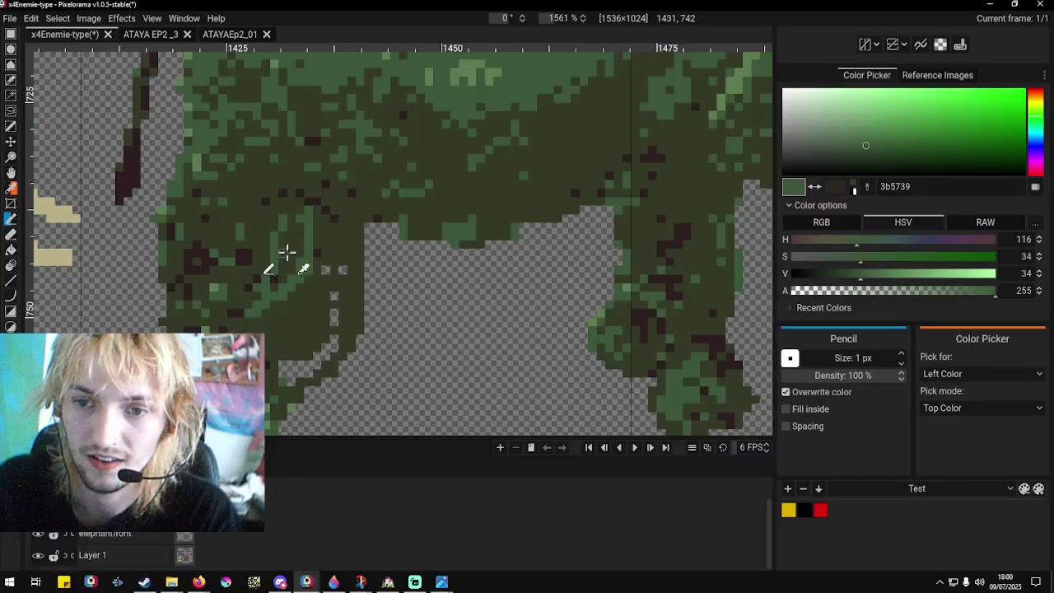
{"action": "right_click", "coordinate": [305, 294]}
{"action": "left_click_drag", "start_coordinate": [312, 208], "coordinate": [293, 278]}
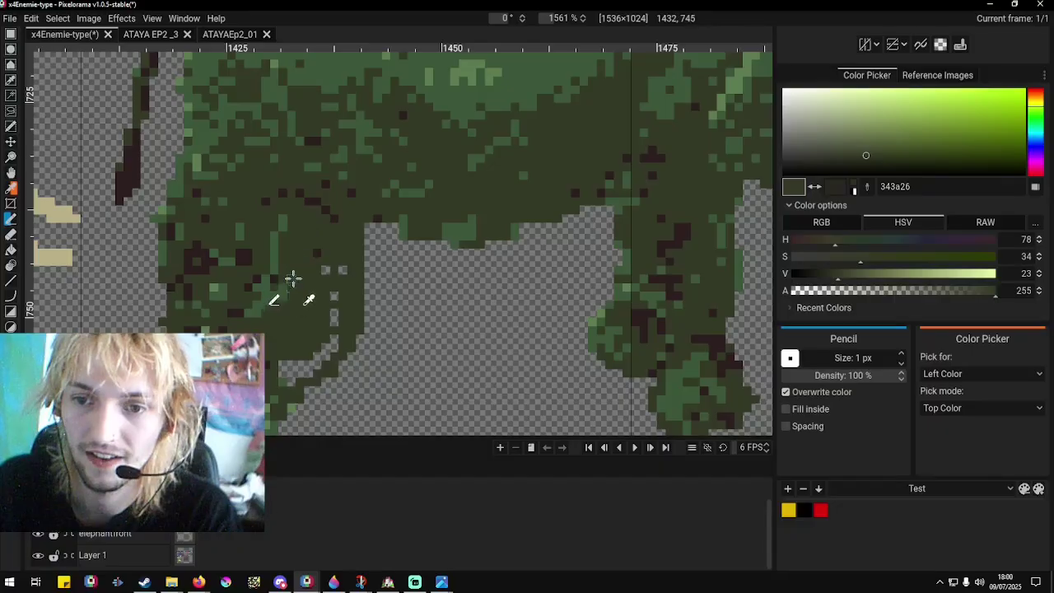
Erase a narrow gap between the third elephant's upper hind legs and tidy its edge with dark green 343a26.
{"action": "right_click", "coordinate": [367, 298]}
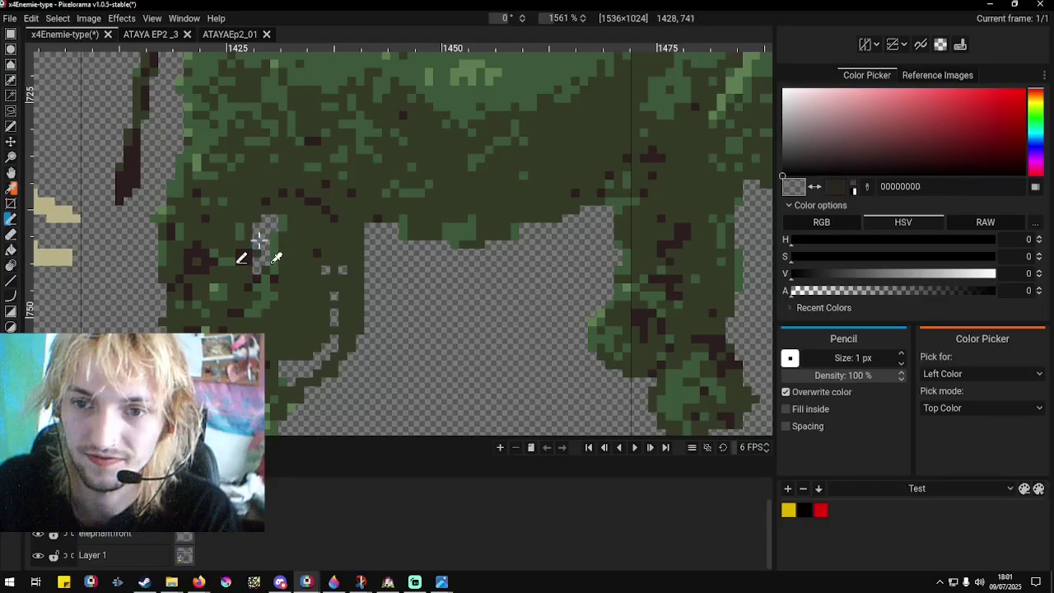
{"action": "scroll", "coordinate": [259, 238], "scroll_direction": "down", "scroll_amount": 5}
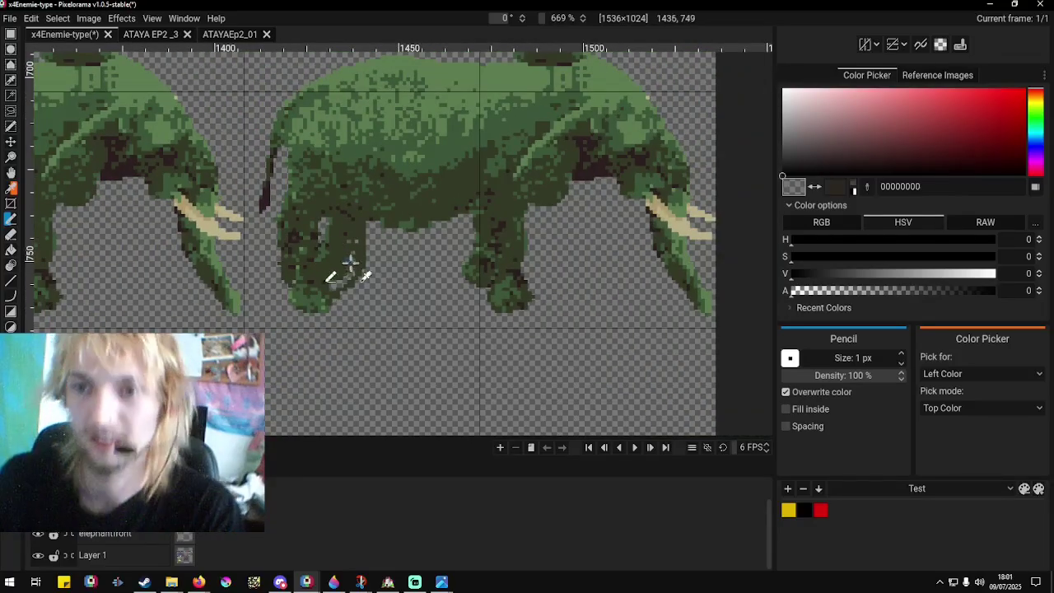
{"action": "scroll", "coordinate": [341, 258], "scroll_direction": "up", "scroll_amount": 5}
{"action": "scroll", "coordinate": [300, 186], "scroll_direction": "up", "scroll_amount": 2}
{"action": "right_click", "coordinate": [271, 165]}
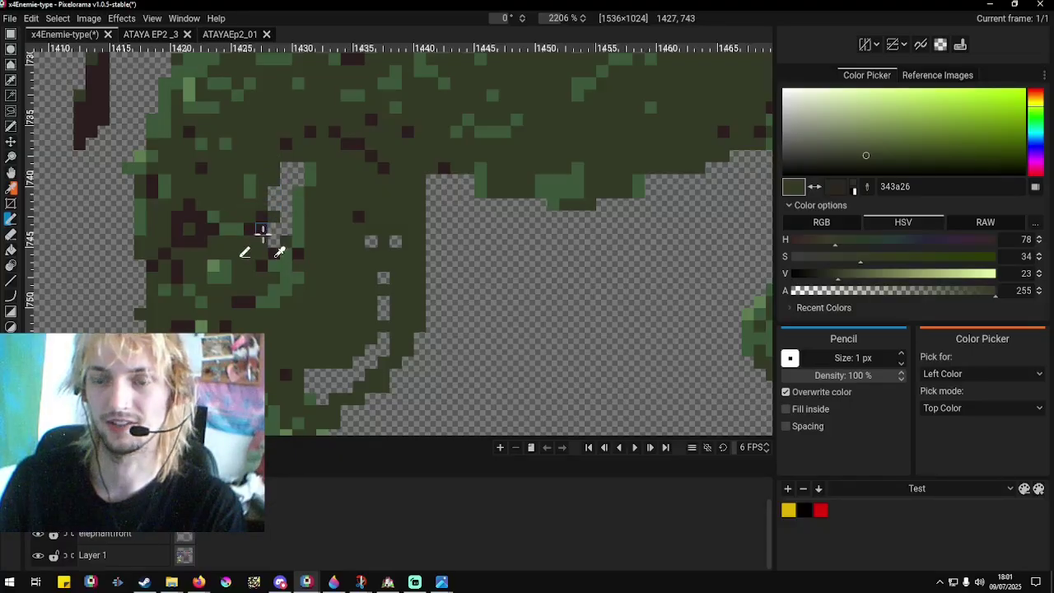
{"action": "right_click", "coordinate": [283, 204]}
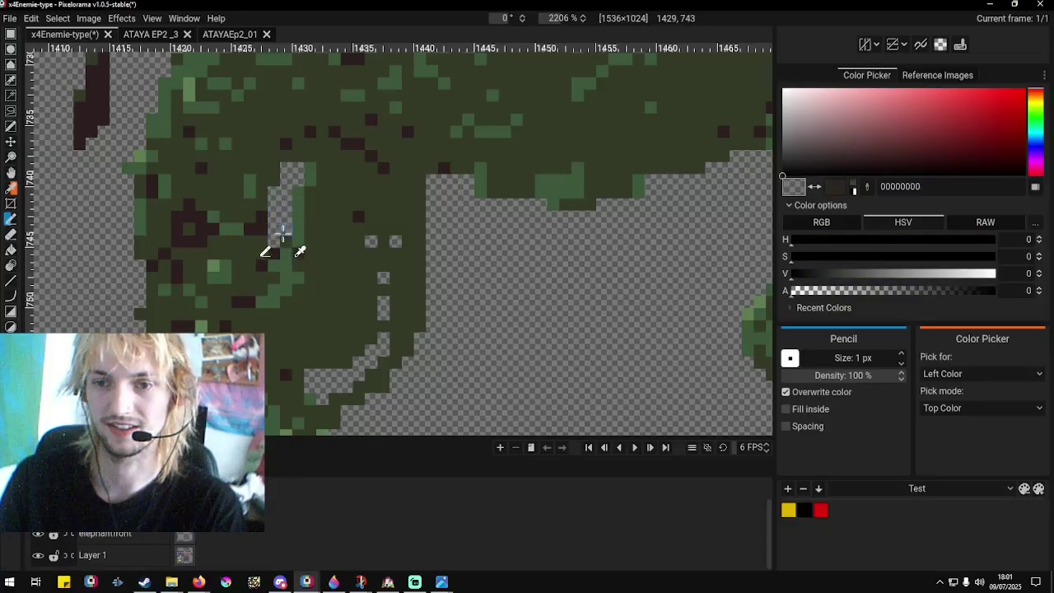
{"action": "scroll", "coordinate": [282, 234], "scroll_direction": "down", "scroll_amount": 3}
{"action": "scroll", "coordinate": [346, 296], "scroll_direction": "up", "scroll_amount": 3}
Fill the leftover transparent holes in the forward hind leg with dark green 343a26 and compare it with the other frames.
{"action": "right_click", "coordinate": [315, 306]}
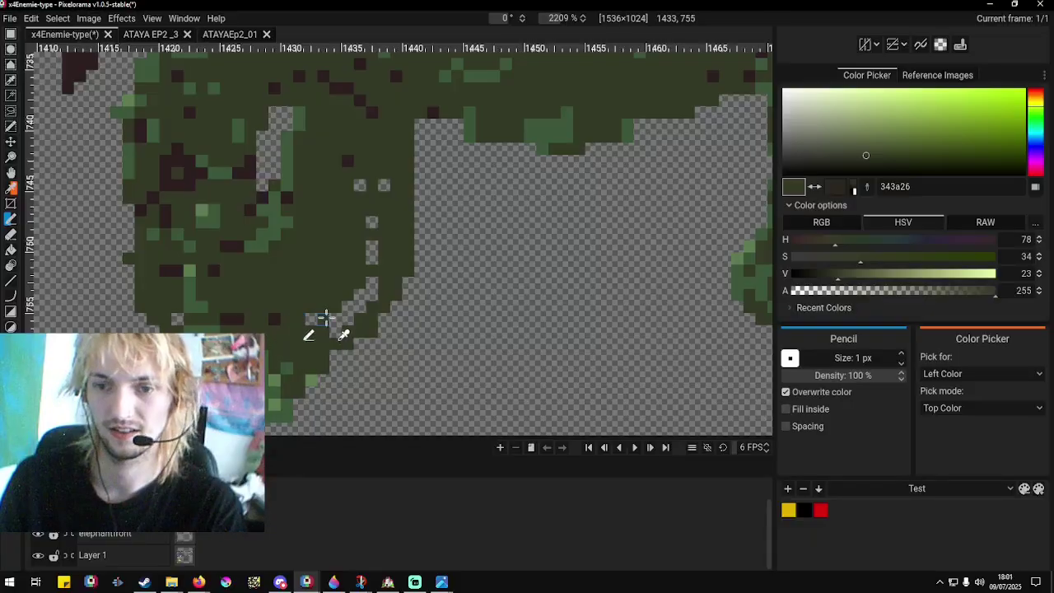
{"action": "mouse_move", "coordinate": [325, 317]}
{"action": "left_mouse_down"}
{"action": "mouse_move", "coordinate": [344, 328]}
{"action": "mouse_move", "coordinate": [372, 272]}
{"action": "mouse_move", "coordinate": [376, 207]}
{"action": "mouse_move", "coordinate": [362, 185]}
{"action": "left_mouse_up"}
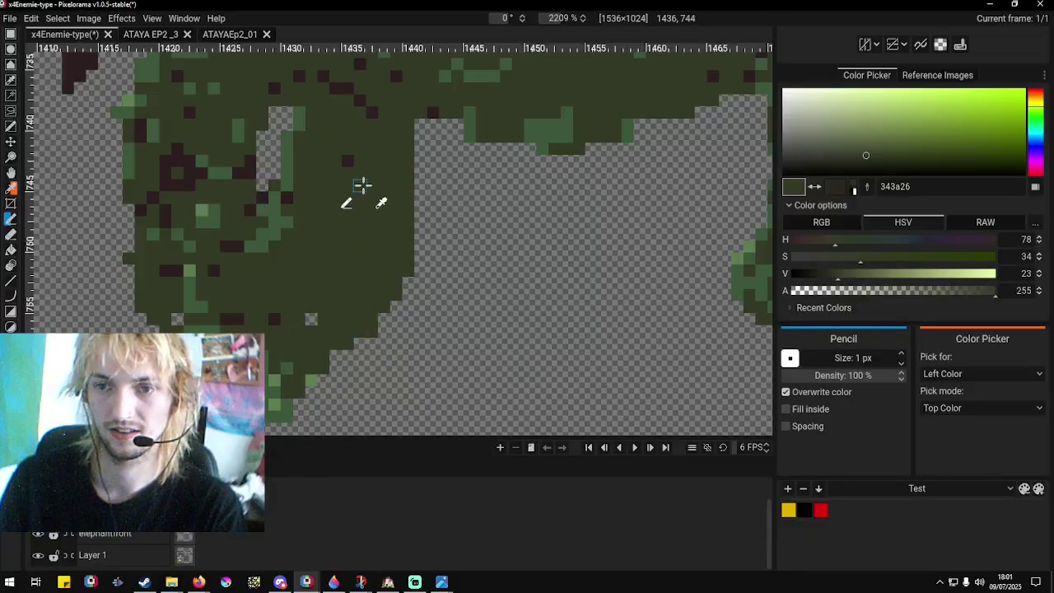
{"action": "scroll", "coordinate": [313, 277], "scroll_direction": "down", "scroll_amount": 5}
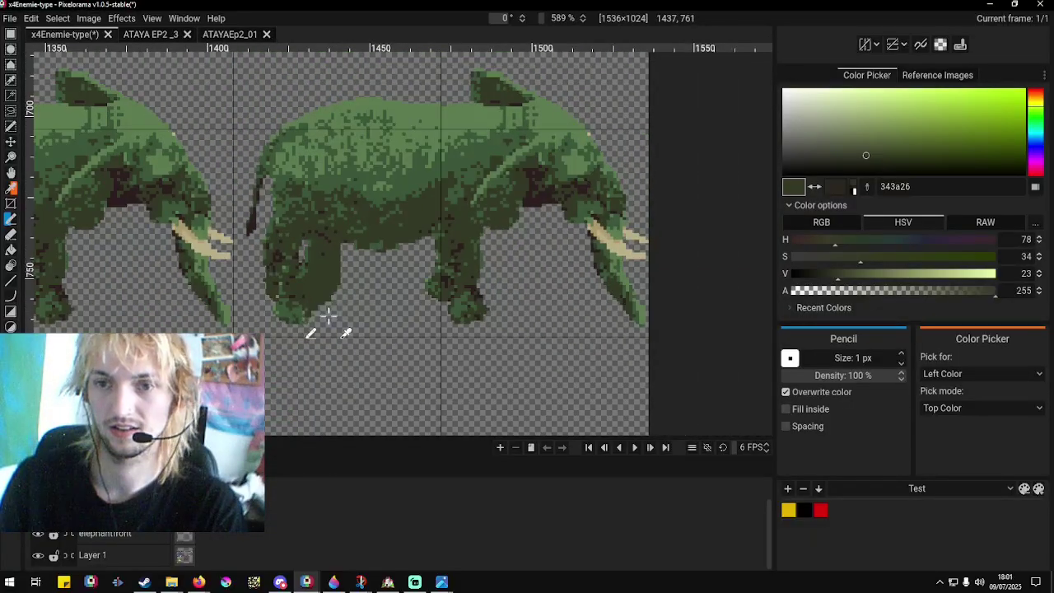
{"action": "scroll", "coordinate": [321, 292], "scroll_direction": "up", "scroll_amount": 3}
{"action": "scroll", "coordinate": [329, 321], "scroll_direction": "down", "scroll_amount": 3}
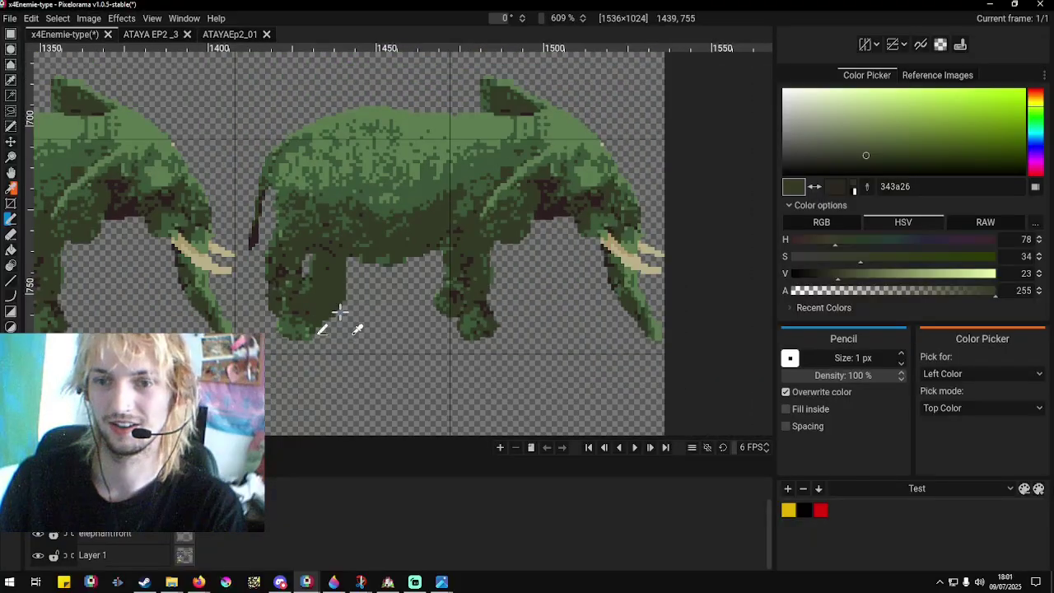
{"action": "scroll", "coordinate": [338, 310], "scroll_direction": "up", "scroll_amount": 5}
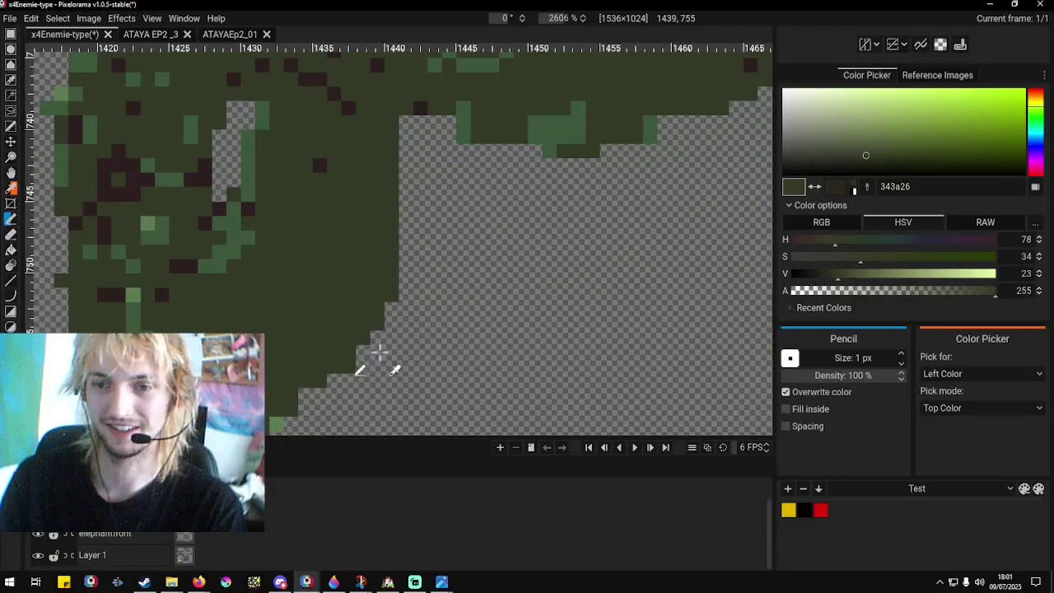
{"action": "scroll", "coordinate": [380, 353], "scroll_direction": "down", "scroll_amount": 5}
{"action": "scroll", "coordinate": [346, 290], "scroll_direction": "down", "scroll_amount": 3}
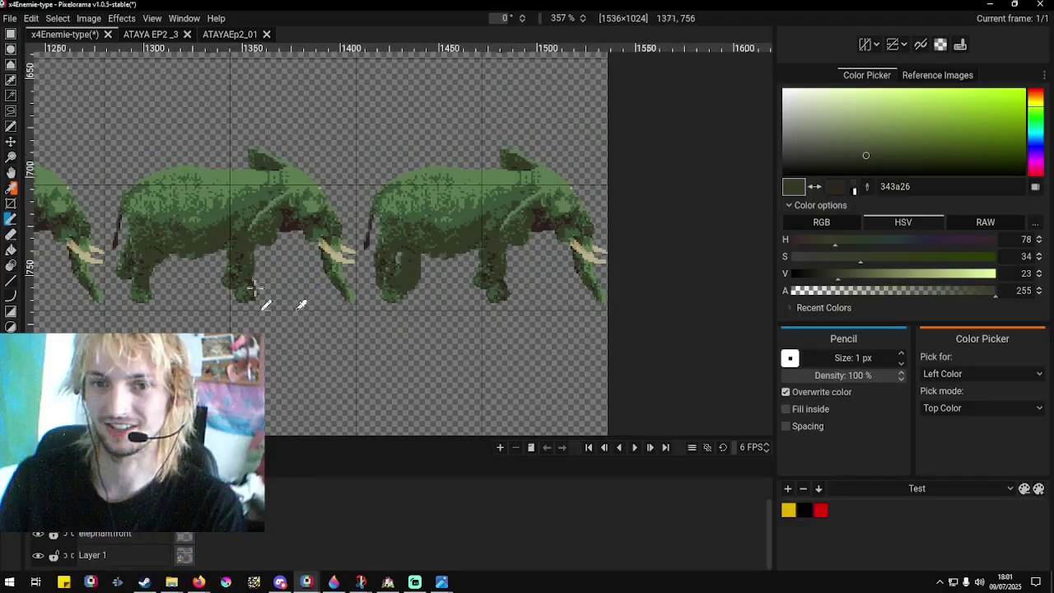
{"action": "scroll", "coordinate": [81, 282], "scroll_direction": "up", "scroll_amount": 2}
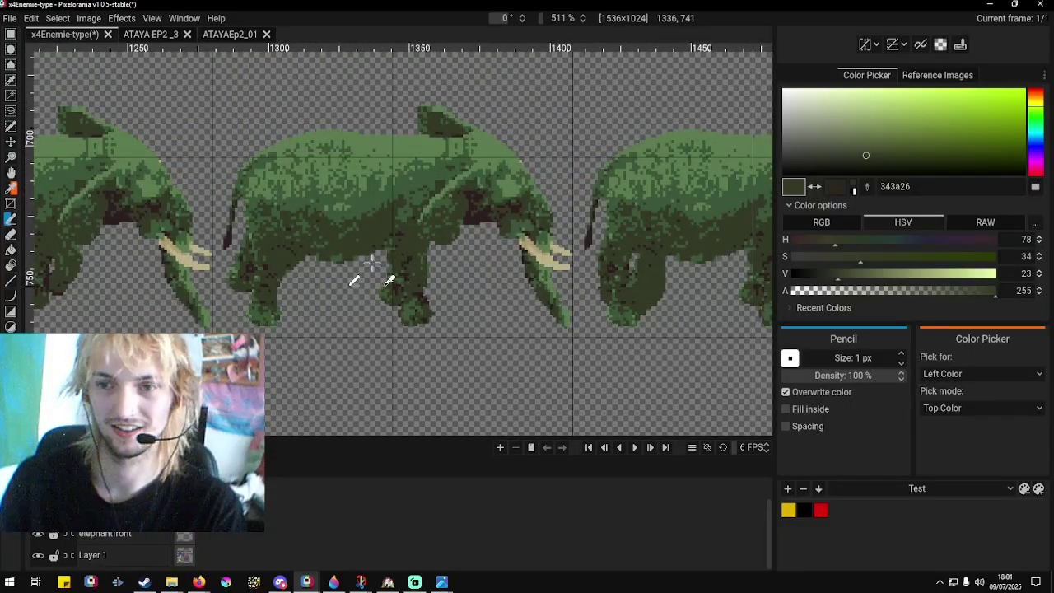
Paint a short protruding edge where the rightmost elephant's hind leg meets its belly, using dark olive 343a26 and green 3b5739.
{"action": "scroll", "coordinate": [370, 259], "scroll_direction": "up", "scroll_amount": 5}
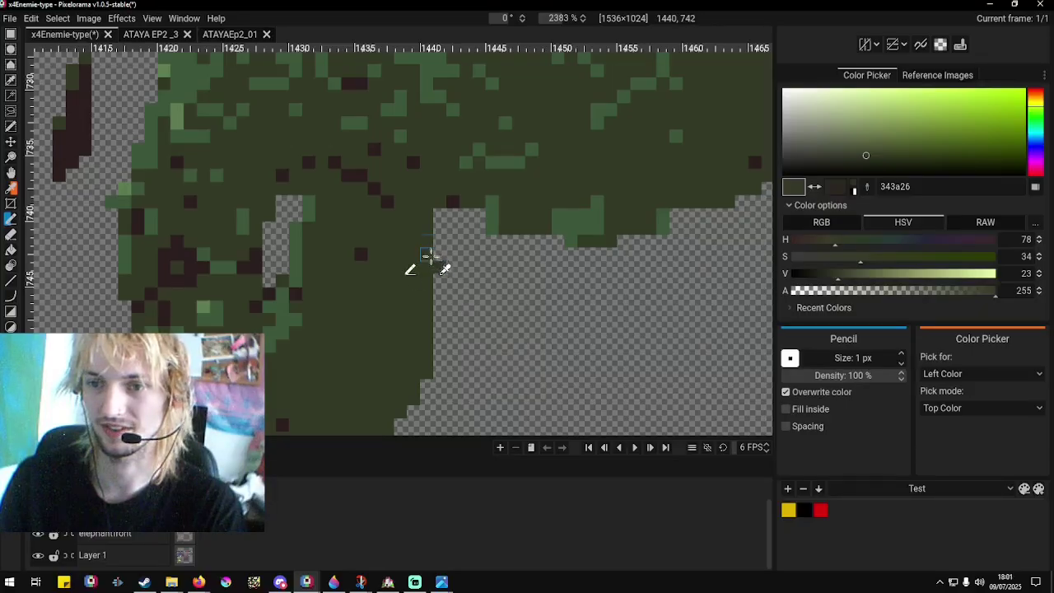
{"action": "left_click_drag", "start_coordinate": [449, 274], "coordinate": [464, 303]}
{"action": "right_click", "coordinate": [491, 225]}
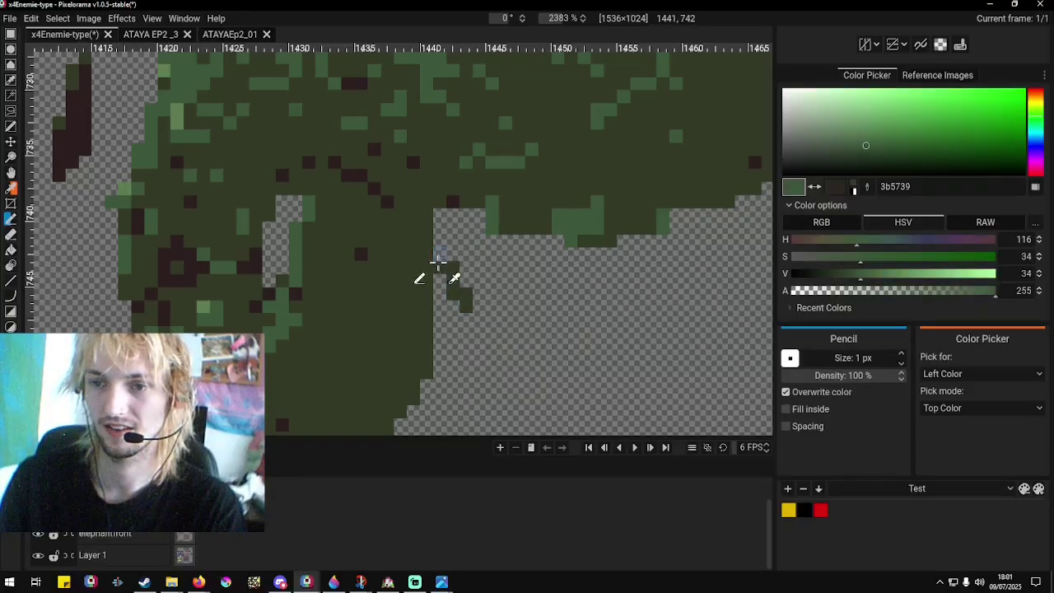
{"action": "left_click_drag", "start_coordinate": [438, 263], "coordinate": [484, 311]}
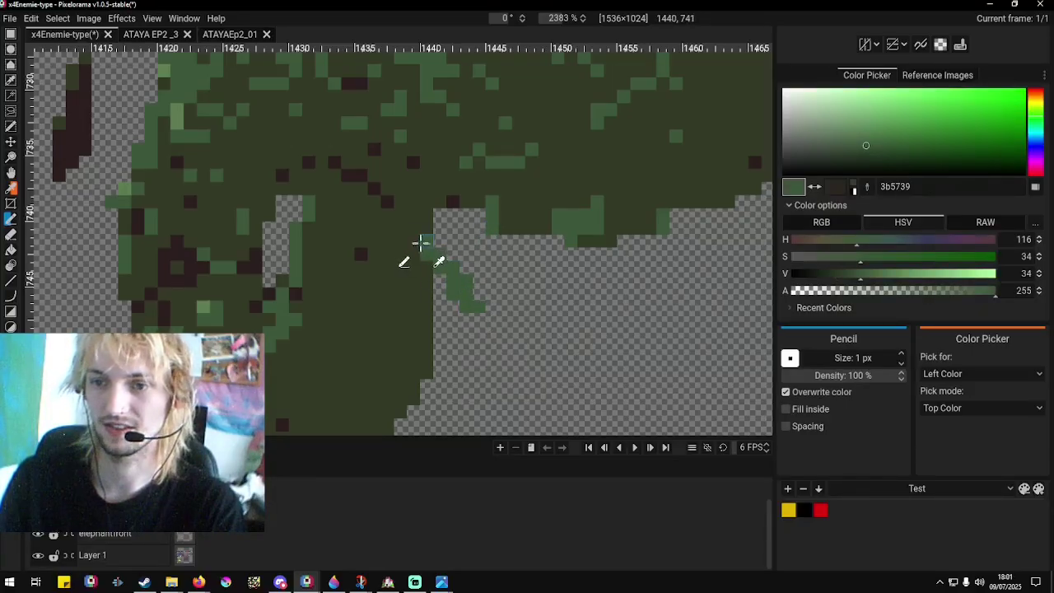
{"action": "left_click_drag", "start_coordinate": [421, 243], "coordinate": [425, 229]}
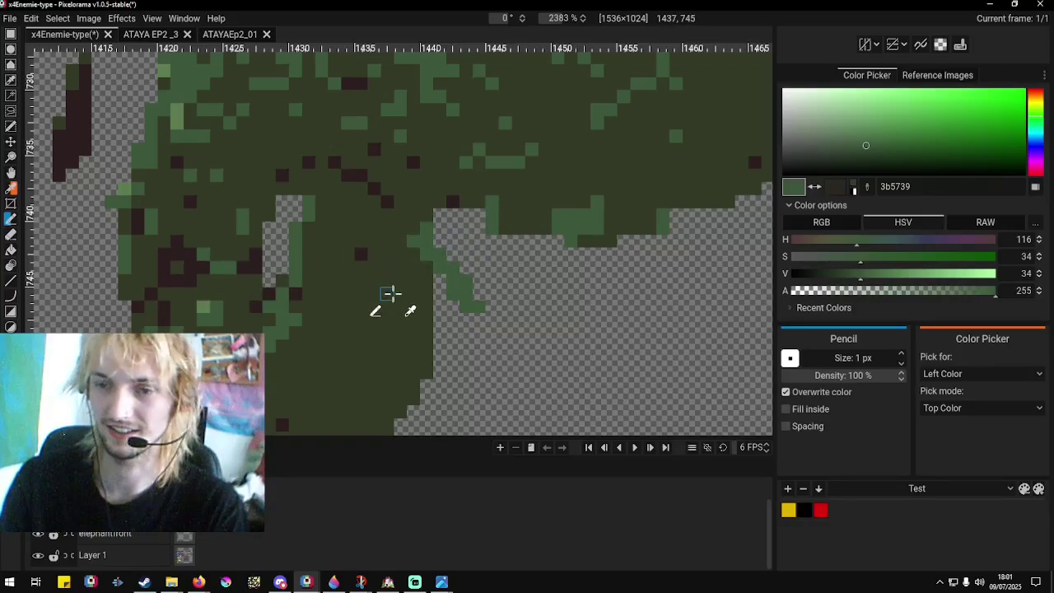
Widen the transparent gap between the rightmost elephant's hind legs and touch up the leg's front edge with sampled colours.
{"action": "right_click", "coordinate": [282, 251]}
{"action": "mouse_move", "coordinate": [284, 272]}
{"action": "left_mouse_down"}
{"action": "mouse_move", "coordinate": [313, 302]}
{"action": "mouse_move", "coordinate": [304, 230]}
{"action": "mouse_move", "coordinate": [338, 306]}
{"action": "left_mouse_up"}
{"action": "right_click", "coordinate": [434, 229]}
{"action": "mouse_move", "coordinate": [434, 229]}
{"action": "left_mouse_down"}
{"action": "mouse_move", "coordinate": [455, 261]}
{"action": "mouse_move", "coordinate": [435, 275]}
{"action": "mouse_move", "coordinate": [423, 258]}
{"action": "left_mouse_up"}
{"action": "right_click", "coordinate": [423, 236]}
{"action": "right_click", "coordinate": [435, 224]}
{"action": "right_click", "coordinate": [408, 266]}
{"action": "scroll", "coordinate": [314, 258], "scroll_direction": "down", "scroll_amount": 5}
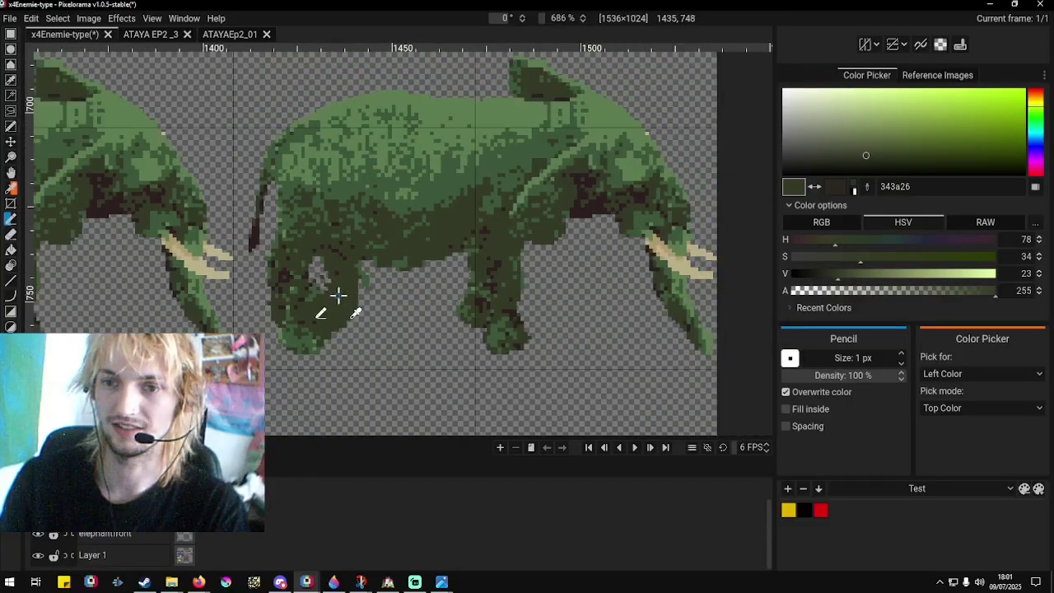
Add a patch of green 3b5739 to the upper thigh of the rightmost elephant.
{"action": "scroll", "coordinate": [340, 257], "scroll_direction": "up", "scroll_amount": 2}
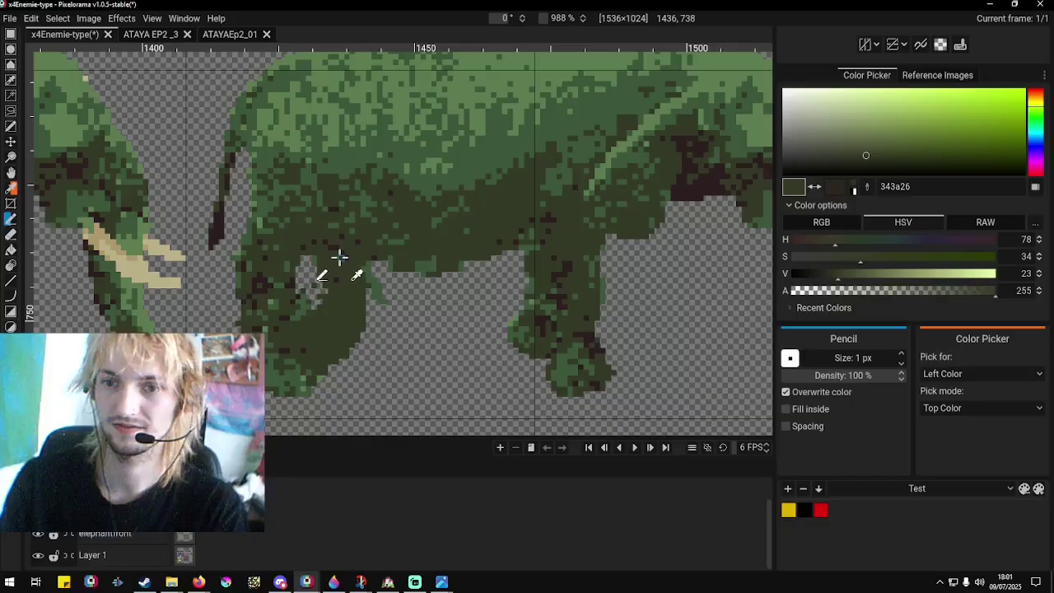
{"action": "scroll", "coordinate": [362, 253], "scroll_direction": "down", "scroll_amount": 6}
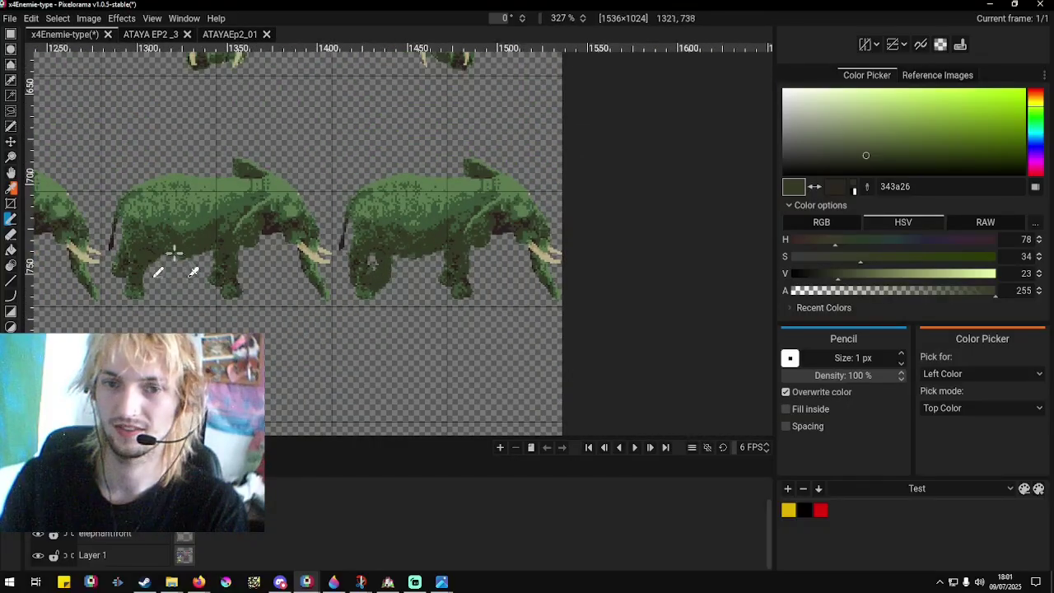
{"action": "scroll", "coordinate": [387, 251], "scroll_direction": "up", "scroll_amount": 5}
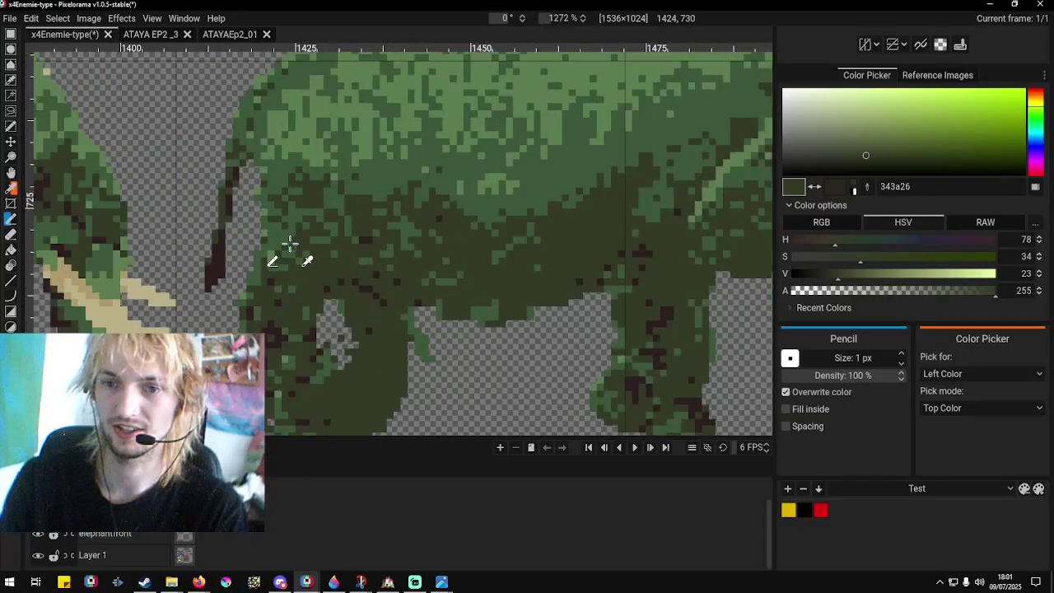
{"action": "left_click", "coordinate": [333, 238]}
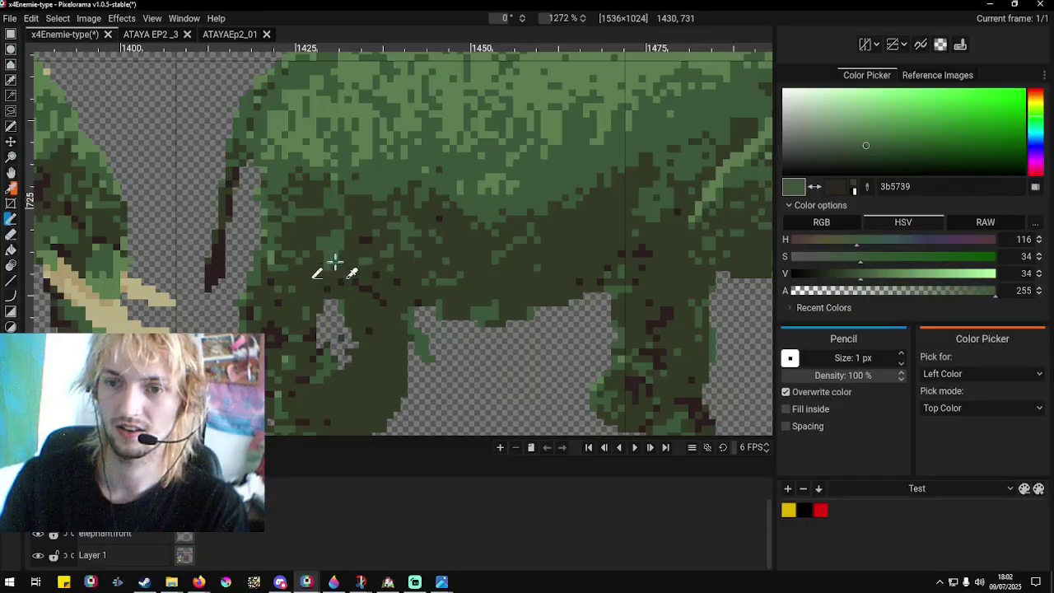
Draw a diagonal crease in dark brown 2c1f20 across the rightmost elephant's thigh, from the rump edge to the gap between its legs.
{"action": "scroll", "coordinate": [333, 251], "scroll_direction": "down", "scroll_amount": 1}
{"action": "scroll", "coordinate": [321, 247], "scroll_direction": "up", "scroll_amount": 3}
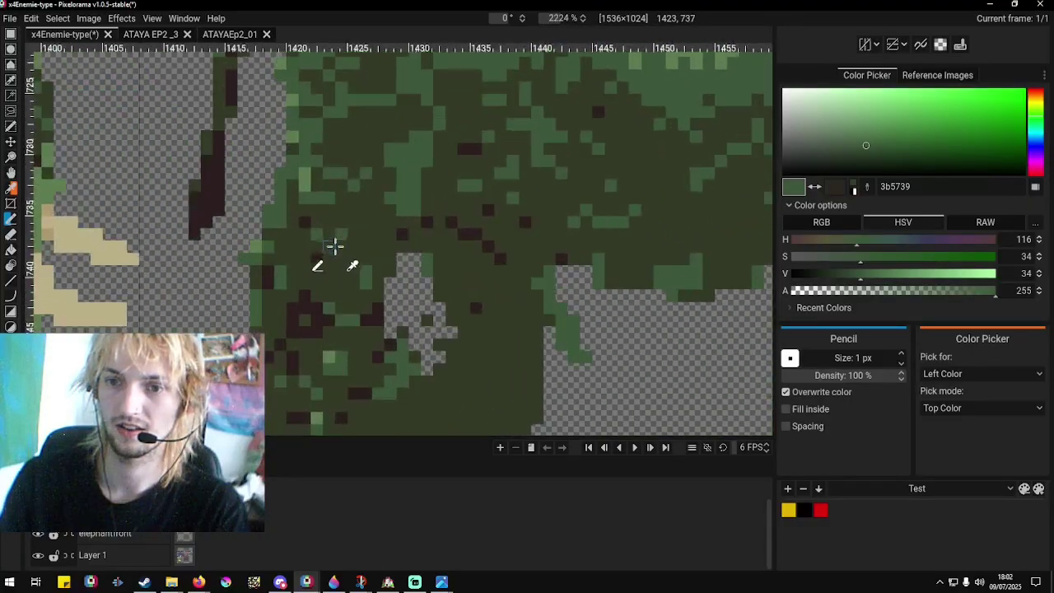
{"action": "right_click", "coordinate": [307, 224]}
{"action": "mouse_move", "coordinate": [299, 183]}
{"action": "left_mouse_down"}
{"action": "mouse_move", "coordinate": [341, 219]}
{"action": "mouse_move", "coordinate": [396, 242]}
{"action": "left_mouse_up"}
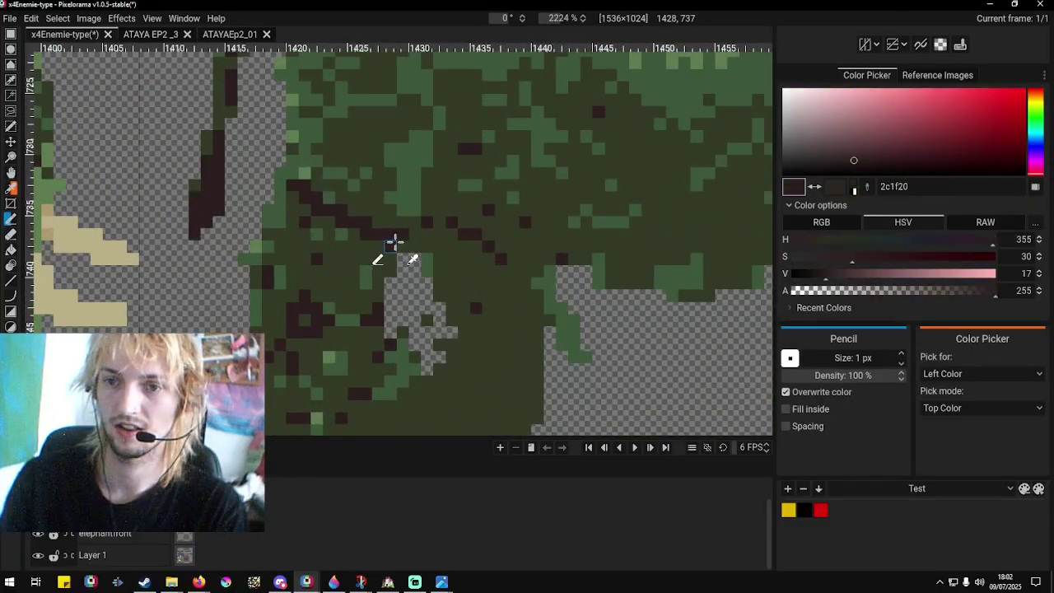
{"action": "scroll", "coordinate": [284, 247], "scroll_direction": "down", "scroll_amount": 4}
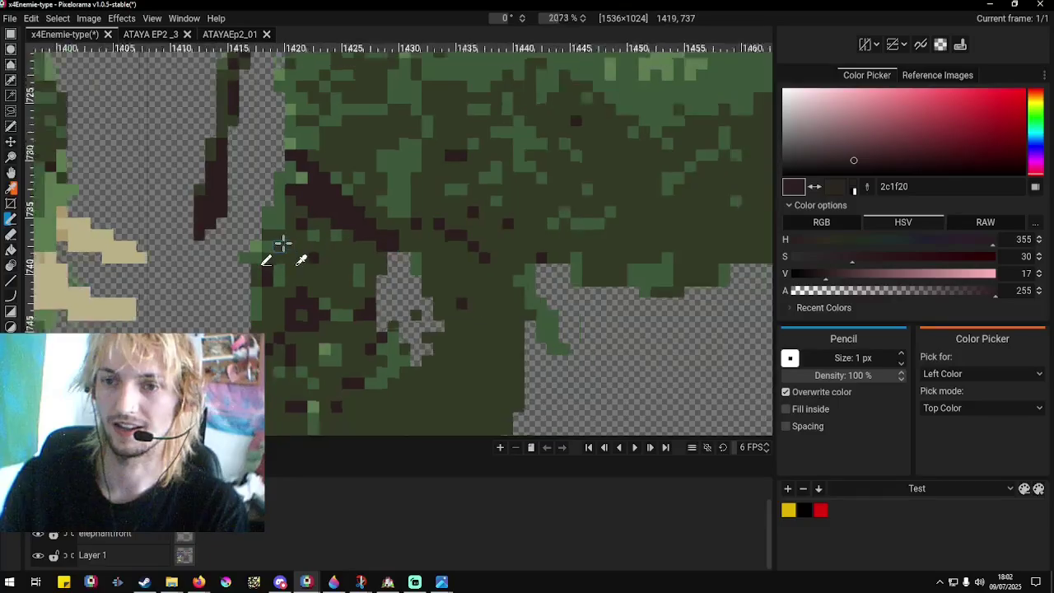
{"action": "scroll", "coordinate": [322, 284], "scroll_direction": "up", "scroll_amount": 4}
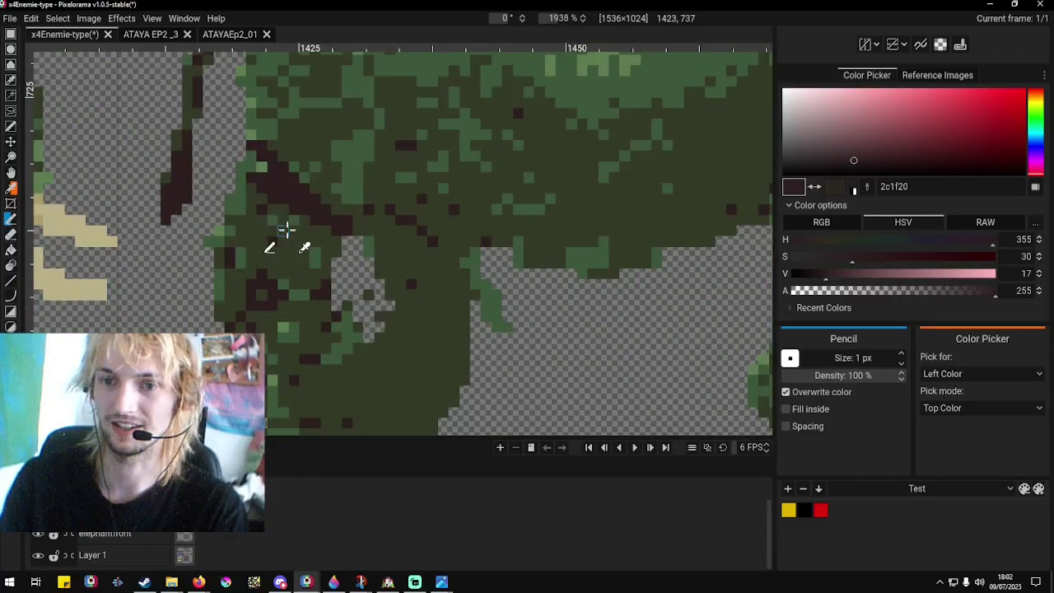
Thin and break up the dark thigh crease by painting over parts of it with dark olive 343a26.
{"action": "right_click", "coordinate": [284, 232]}
{"action": "mouse_move", "coordinate": [289, 196]}
{"action": "left_mouse_down"}
{"action": "mouse_move", "coordinate": [283, 181]}
{"action": "mouse_move", "coordinate": [294, 202]}
{"action": "mouse_move", "coordinate": [329, 206]}
{"action": "mouse_move", "coordinate": [327, 196]}
{"action": "left_mouse_up"}
{"action": "scroll", "coordinate": [263, 239], "scroll_direction": "down", "scroll_amount": 1}
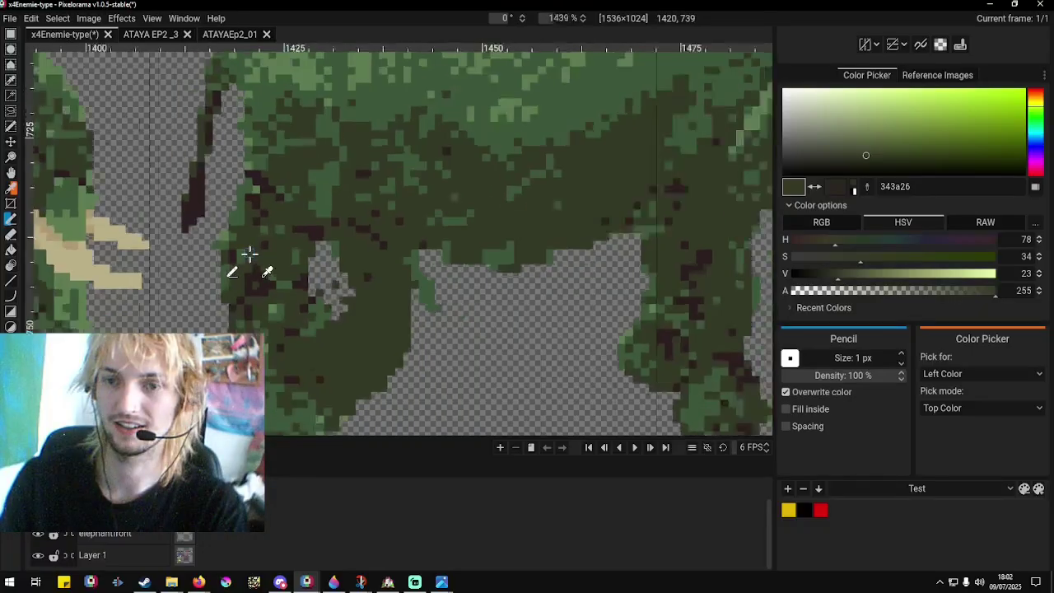
Shade the hind leg just below the thigh crease with green 3b5739 pixels.
{"action": "right_click", "coordinate": [271, 241]}
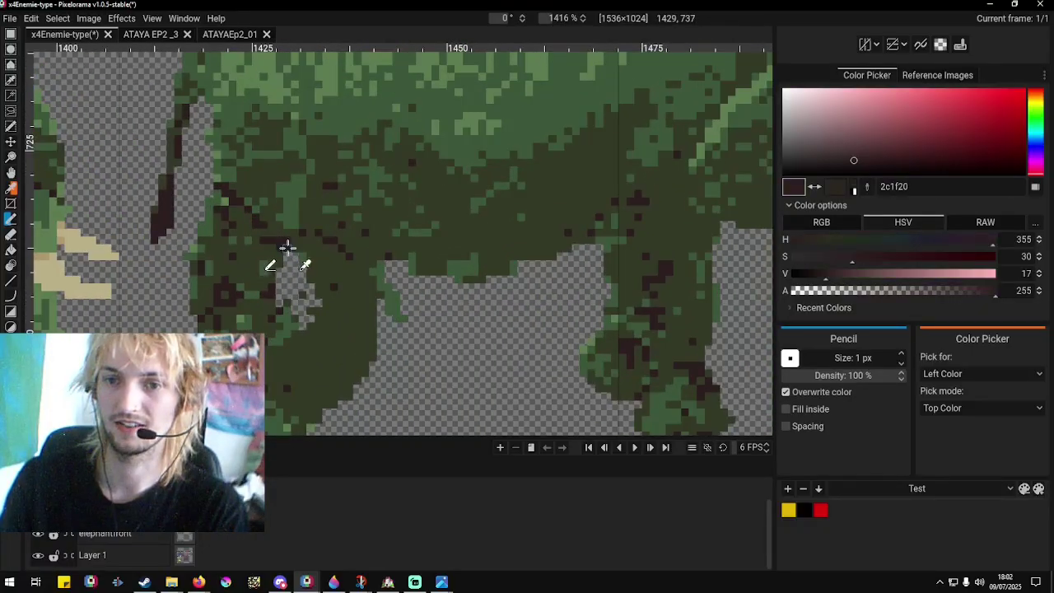
{"action": "right_click", "coordinate": [259, 246]}
{"action": "right_click", "coordinate": [265, 239]}
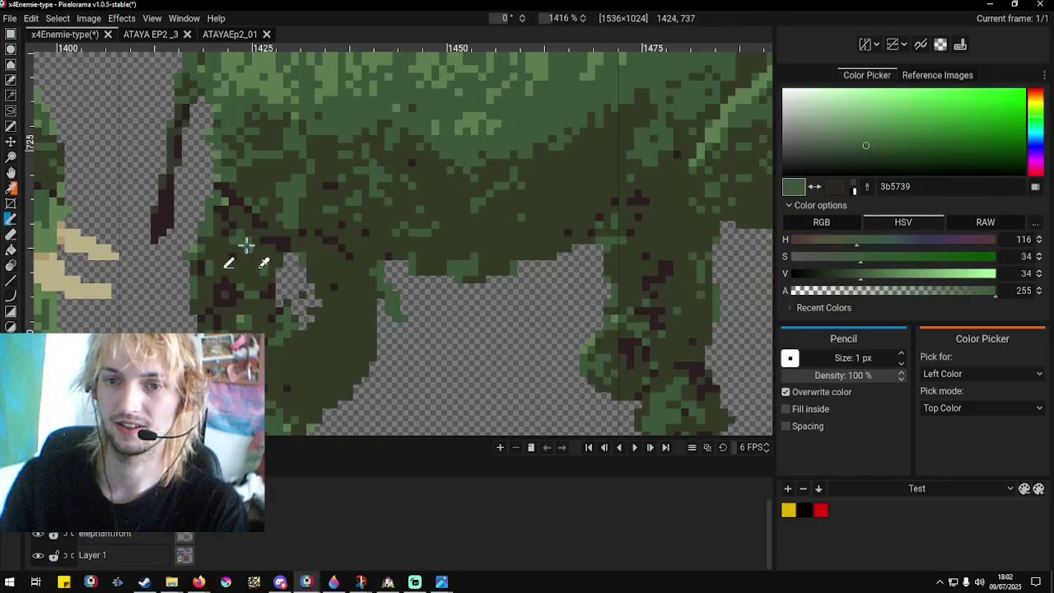
{"action": "mouse_move", "coordinate": [246, 245]}
{"action": "left_mouse_down"}
{"action": "mouse_move", "coordinate": [236, 259]}
{"action": "mouse_move", "coordinate": [213, 253]}
{"action": "mouse_move", "coordinate": [247, 263]}
{"action": "mouse_move", "coordinate": [237, 272]}
{"action": "left_mouse_up"}
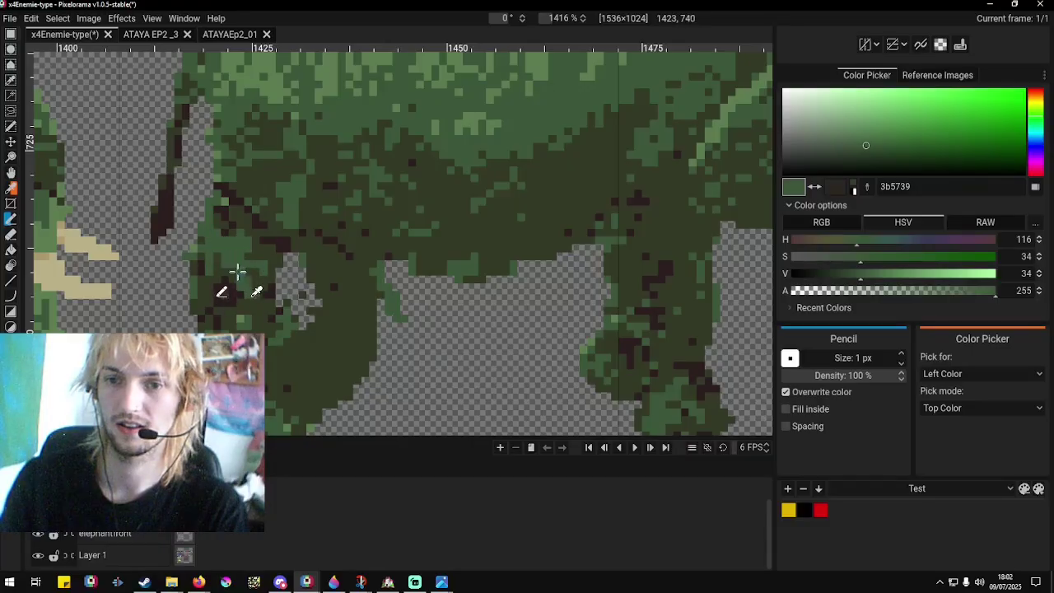
Erase the rightmost elephant's rear foot with the transparent colour 00000000, separate its hind legs, and rework the upper far leg in dark olive 343a26.
{"action": "scroll", "coordinate": [252, 285], "scroll_direction": "down", "scroll_amount": 5}
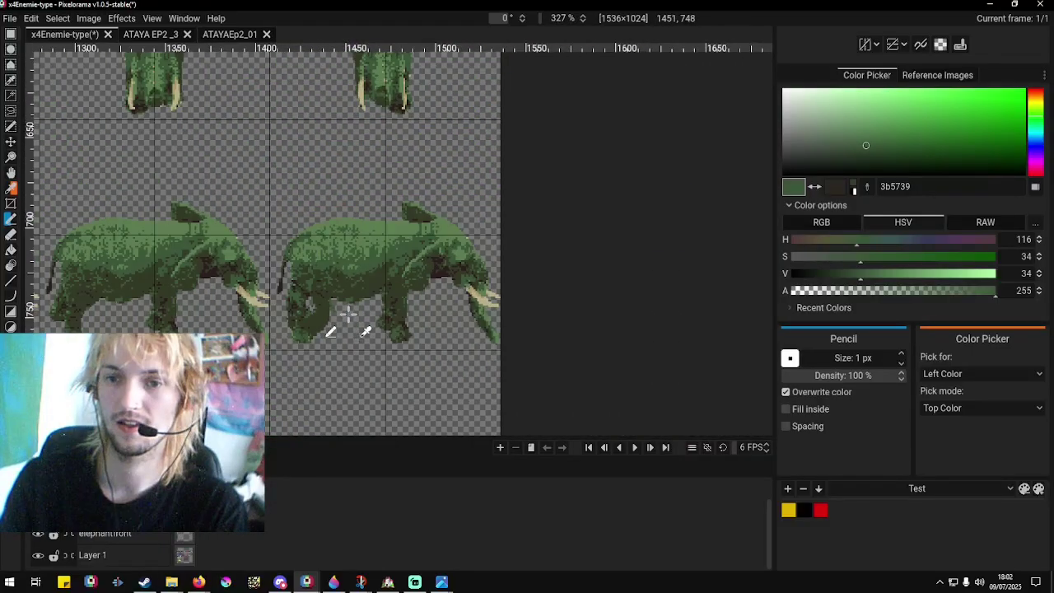
{"action": "scroll", "coordinate": [359, 312], "scroll_direction": "down", "scroll_amount": 3}
{"action": "scroll", "coordinate": [130, 320], "scroll_direction": "up", "scroll_amount": 3}
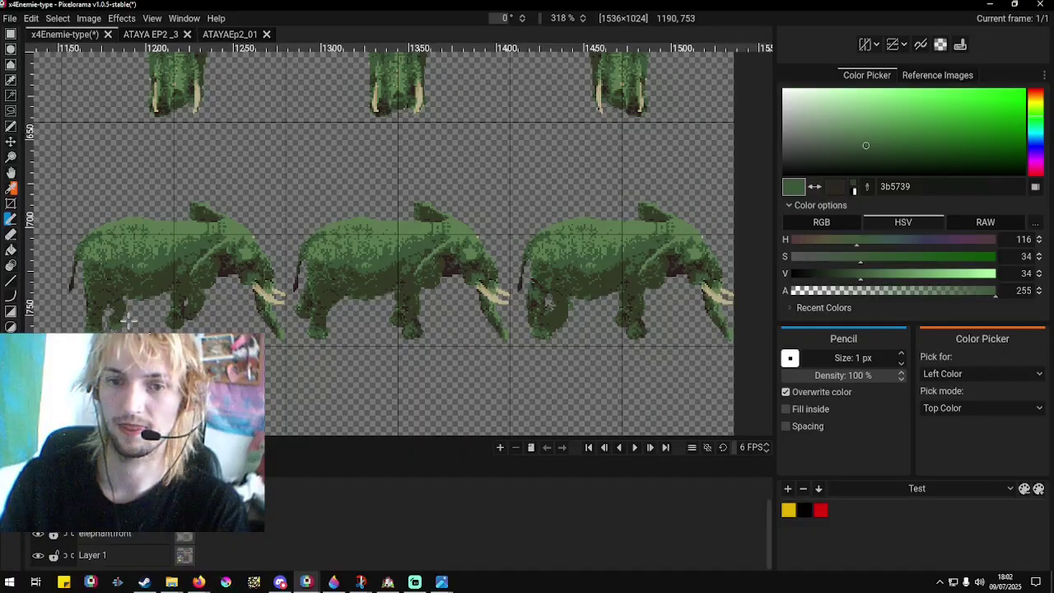
{"action": "scroll", "coordinate": [434, 332], "scroll_direction": "up", "scroll_amount": 6}
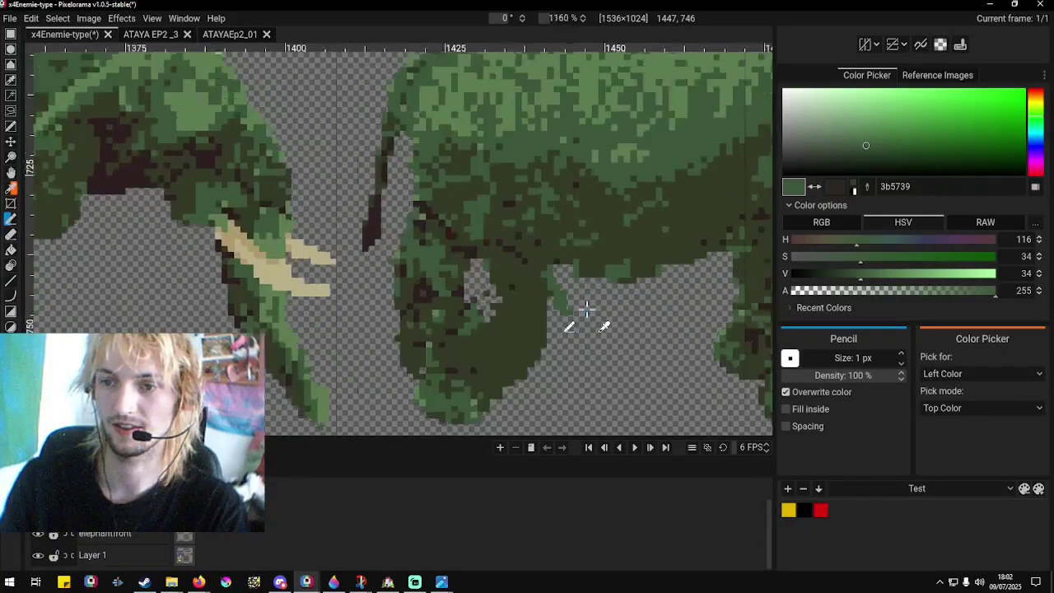
{"action": "scroll", "coordinate": [497, 242], "scroll_direction": "down", "scroll_amount": 6}
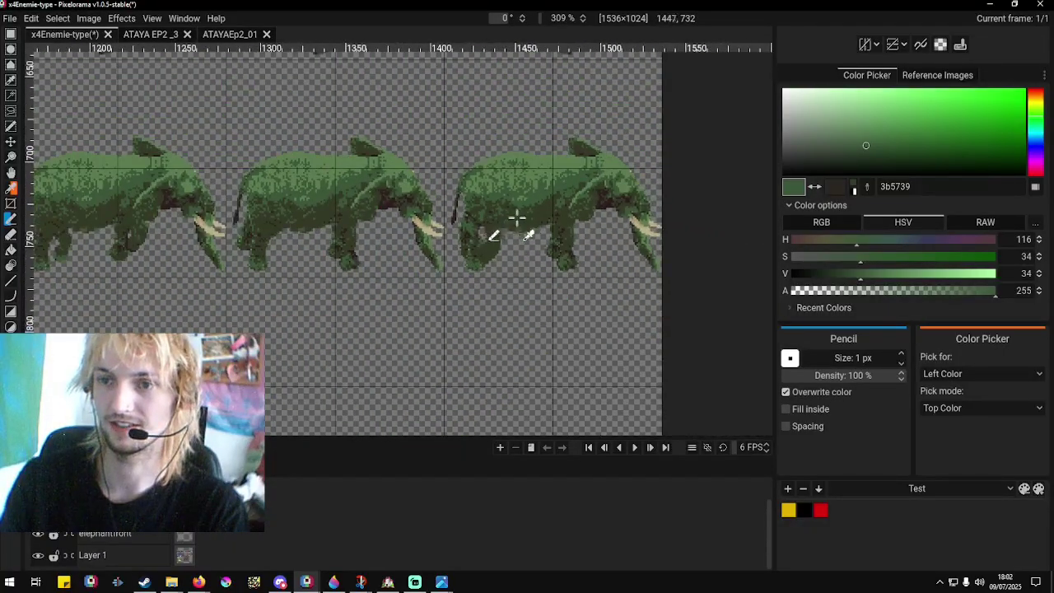
{"action": "scroll", "coordinate": [533, 217], "scroll_direction": "up", "scroll_amount": 5}
{"action": "right_click", "coordinate": [438, 355]}
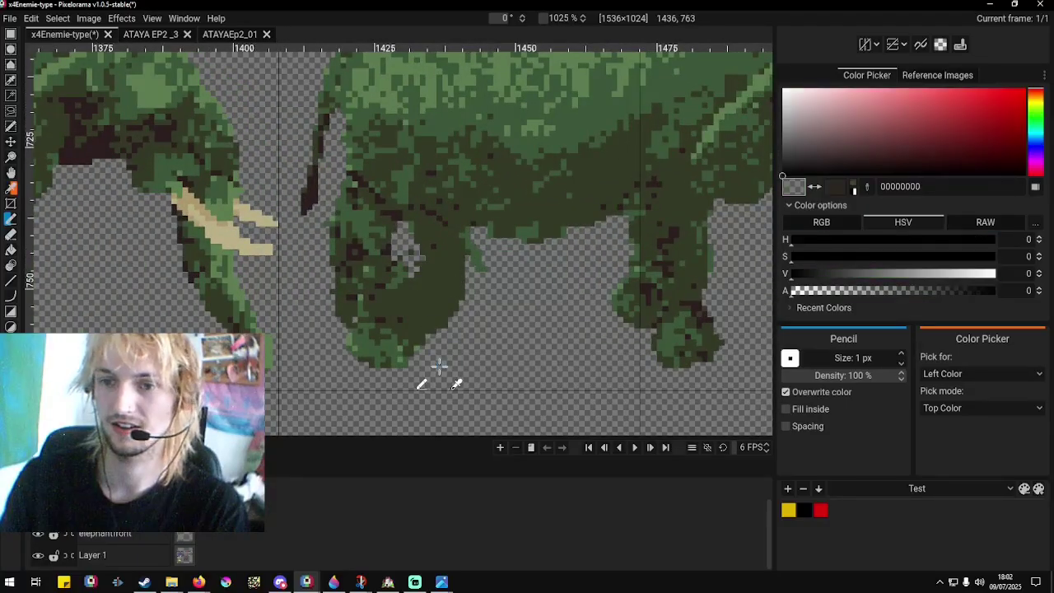
{"action": "mouse_move", "coordinate": [368, 336]}
{"action": "left_mouse_down"}
{"action": "mouse_move", "coordinate": [382, 310]}
{"action": "mouse_move", "coordinate": [358, 321]}
{"action": "mouse_move", "coordinate": [380, 348]}
{"action": "mouse_move", "coordinate": [395, 334]}
{"action": "mouse_move", "coordinate": [390, 292]}
{"action": "mouse_move", "coordinate": [396, 325]}
{"action": "mouse_move", "coordinate": [433, 322]}
{"action": "left_mouse_up"}
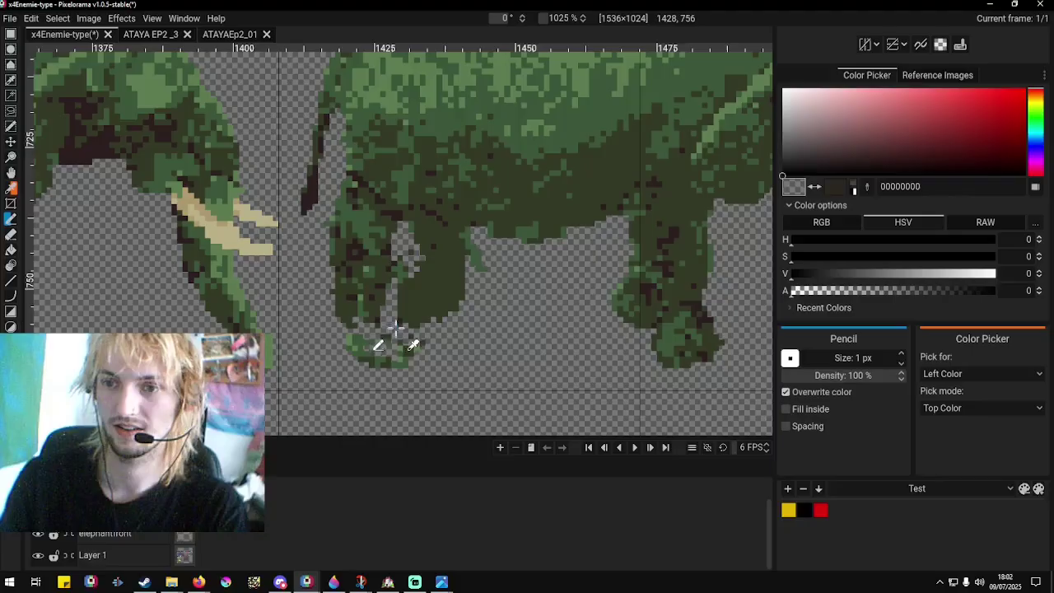
{"action": "mouse_move", "coordinate": [383, 286]}
{"action": "left_mouse_down"}
{"action": "mouse_move", "coordinate": [387, 341]}
{"action": "mouse_move", "coordinate": [415, 349]}
{"action": "mouse_move", "coordinate": [402, 364]}
{"action": "mouse_move", "coordinate": [368, 330]}
{"action": "left_mouse_up"}
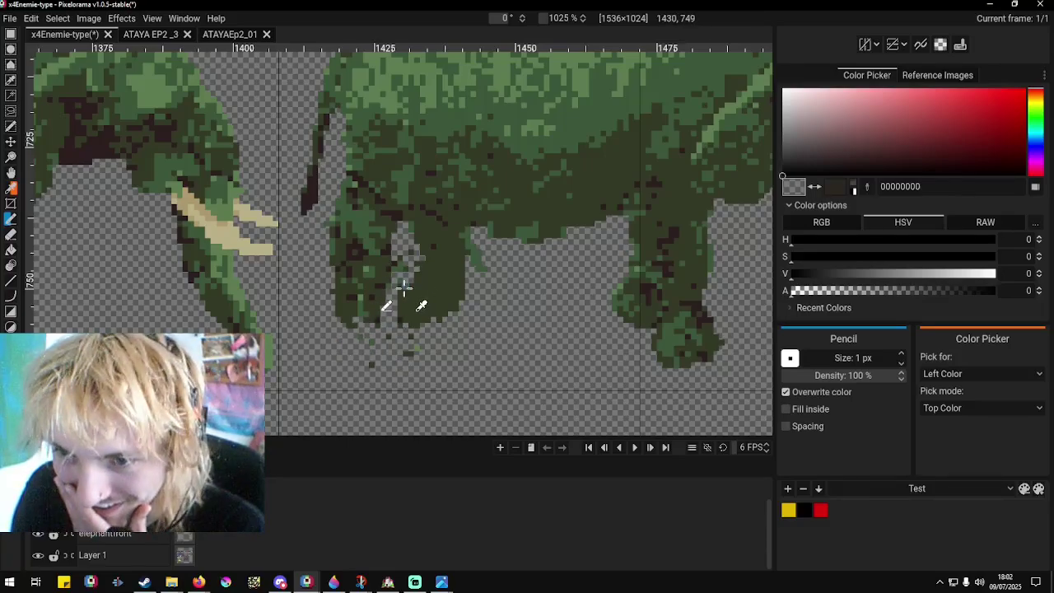
{"action": "right_click", "coordinate": [457, 276]}
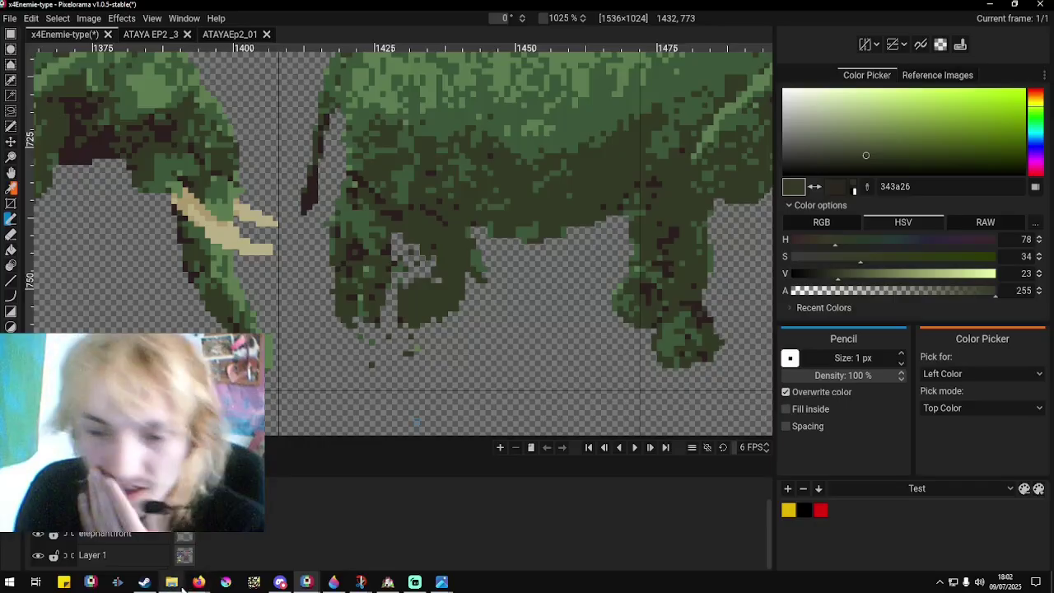
Switch to Firefox and search YouTube for "ELEPHANT WALKING SIDE ON".
{"action": "left_click", "coordinate": [199, 582]}
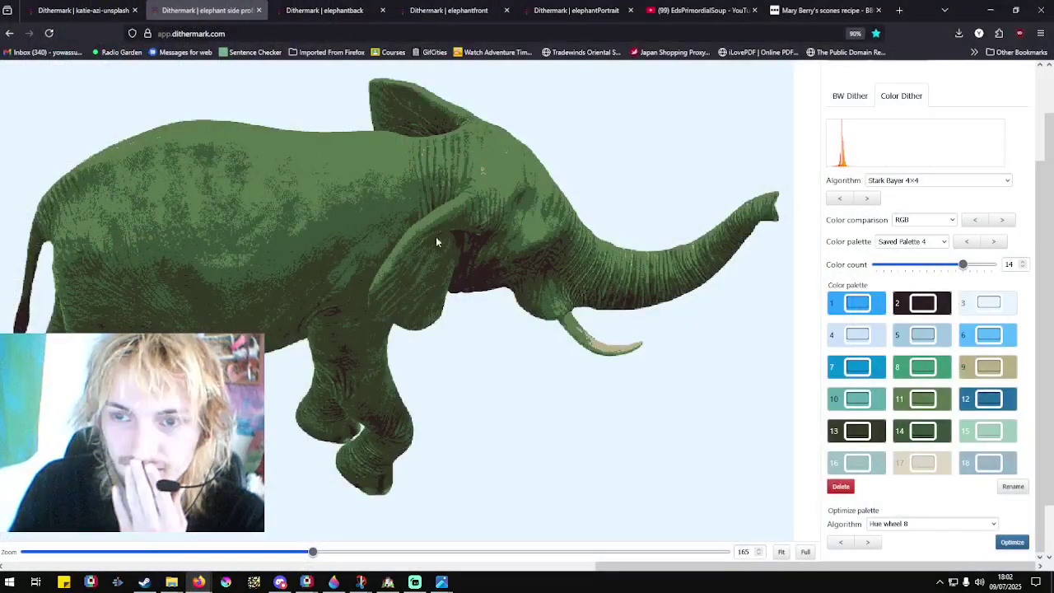
{"action": "left_click", "coordinate": [690, 7]}
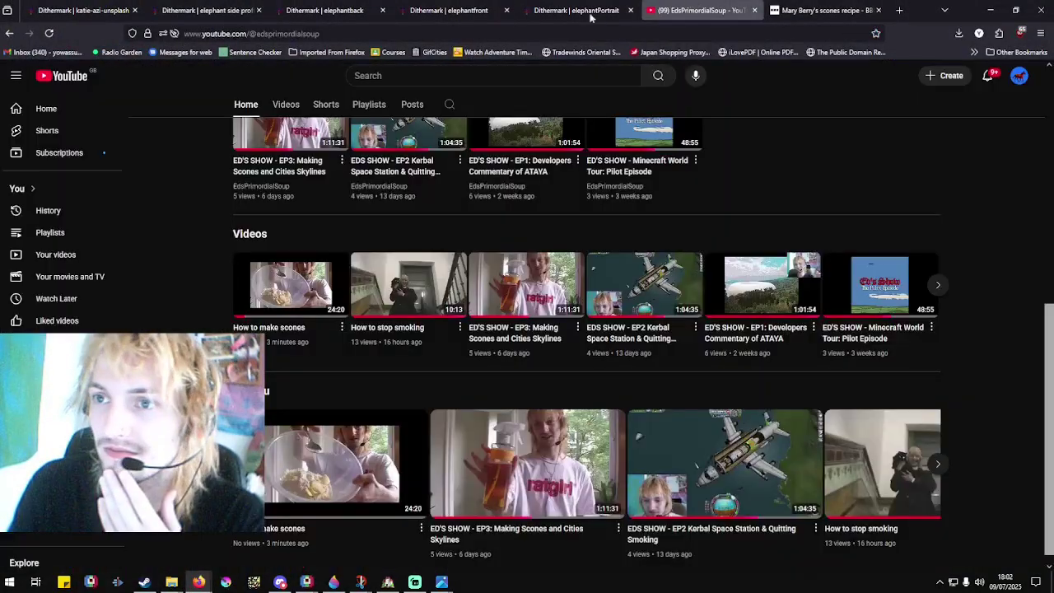
{"action": "left_click", "coordinate": [392, 78]}
{"action": "type", "text": "ELEP"}
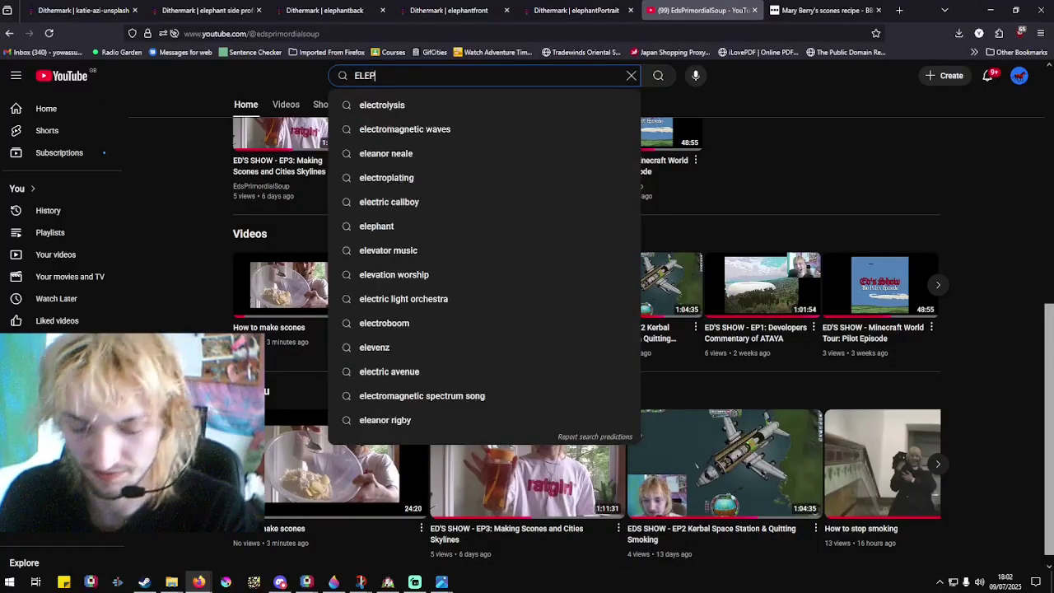
{"action": "type", "text": "HANT WALKING SIDE ON"}
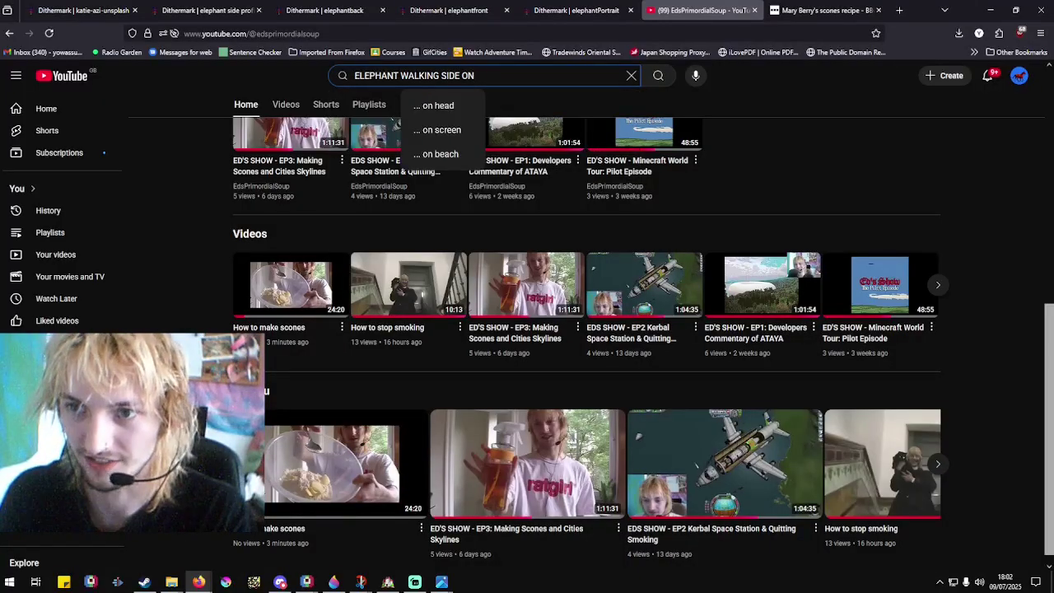
{"action": "key", "text": "Return"}
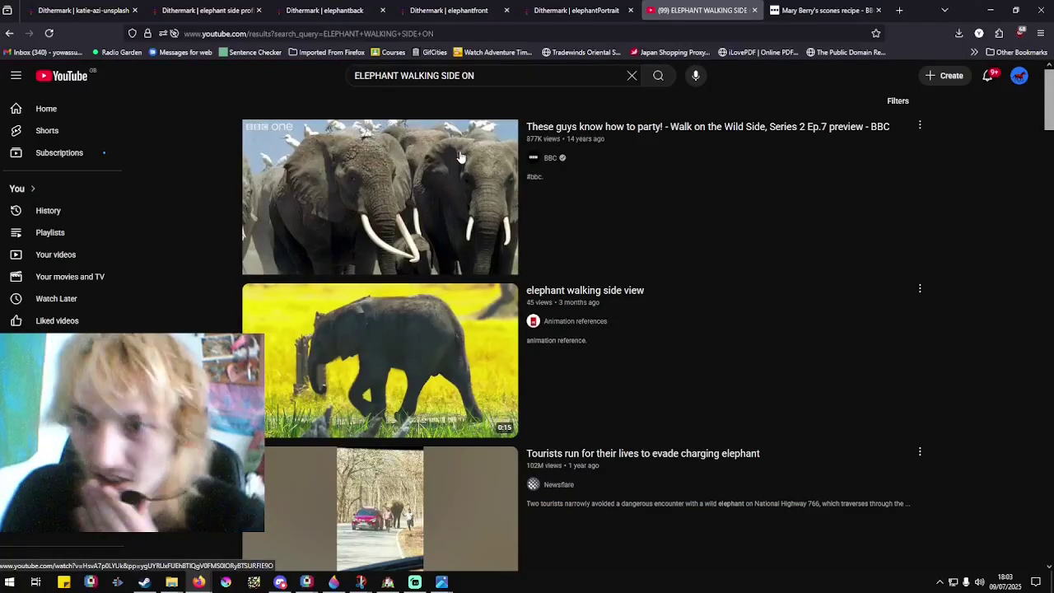
Open the "elephant walking side view" video and play it, pausing to study the leg positions in the walk.
{"action": "left_click", "coordinate": [381, 334]}
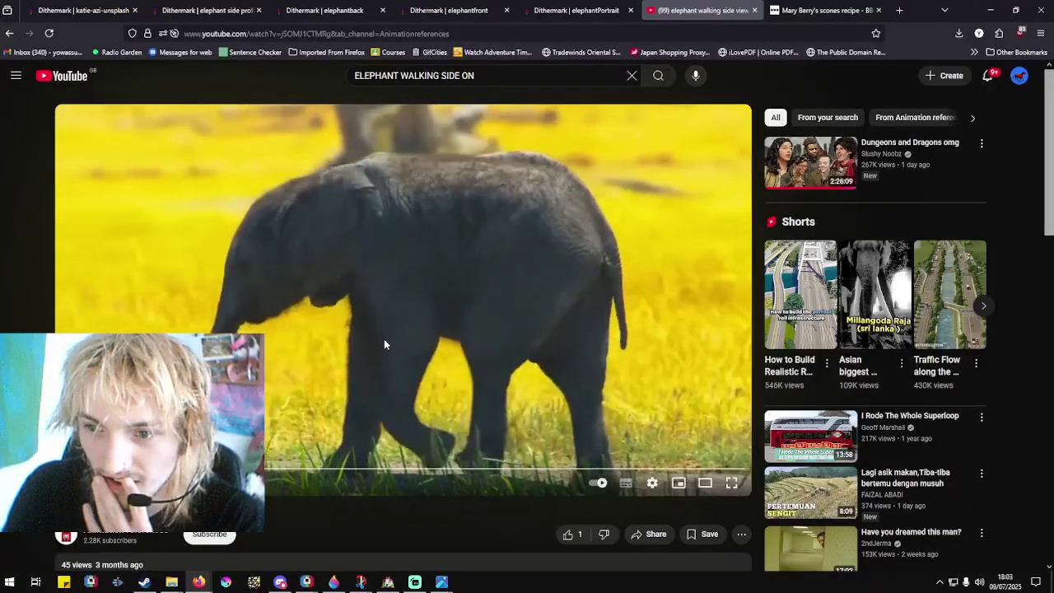
{"action": "left_click", "coordinate": [384, 344]}
{"action": "left_click", "coordinate": [383, 340]}
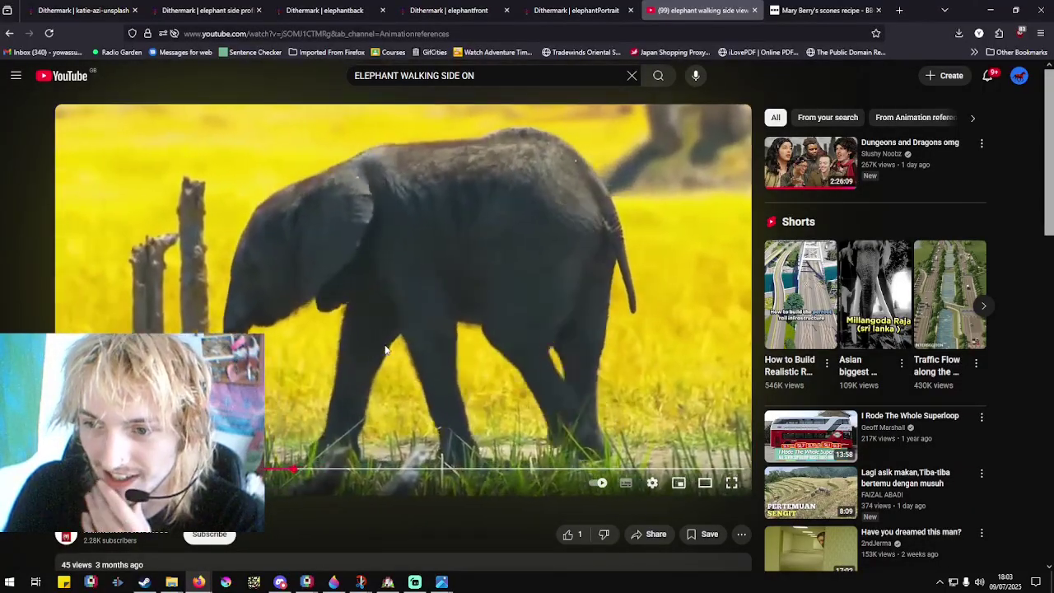
{"action": "left_click", "coordinate": [385, 344]}
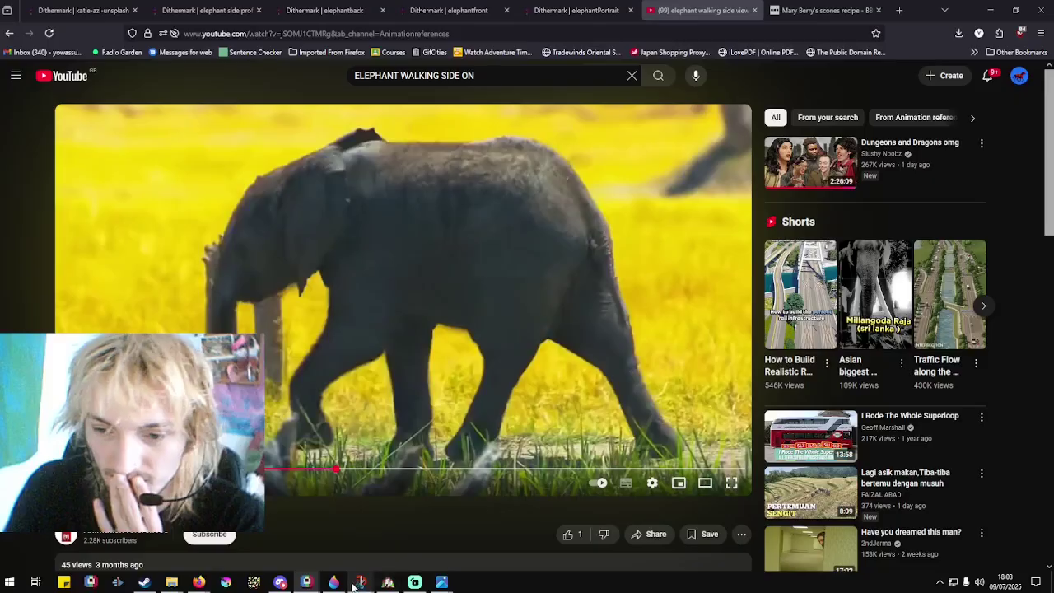
Switch back to the Pixelorama sprite sheet and reshape the rightmost elephant's far hind leg with 343a26, clearing stray pixels between the legs.
{"action": "mouse_move", "coordinate": [361, 582]}
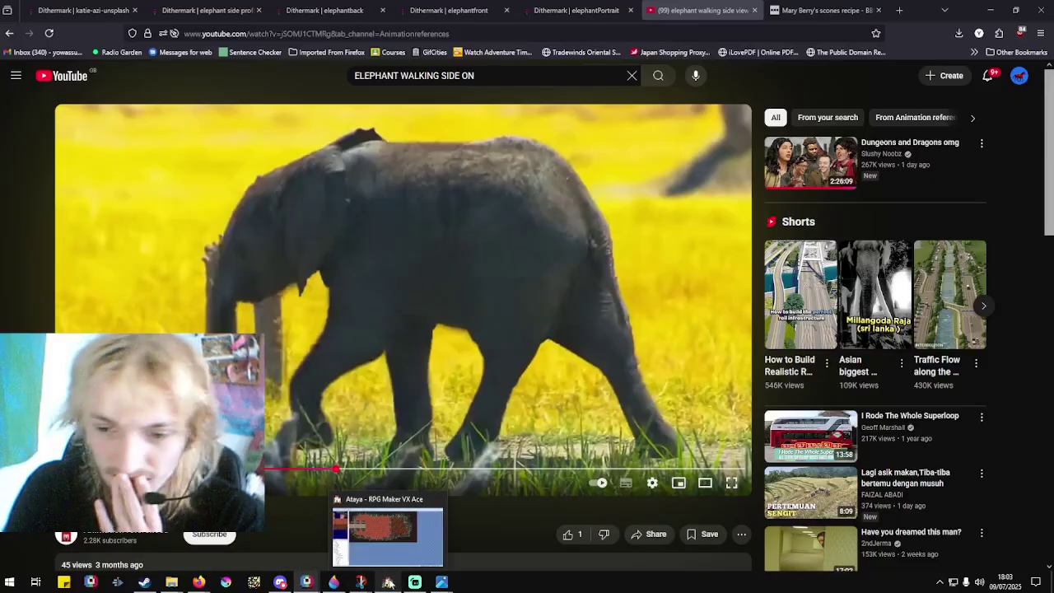
{"action": "mouse_move", "coordinate": [291, 586]}
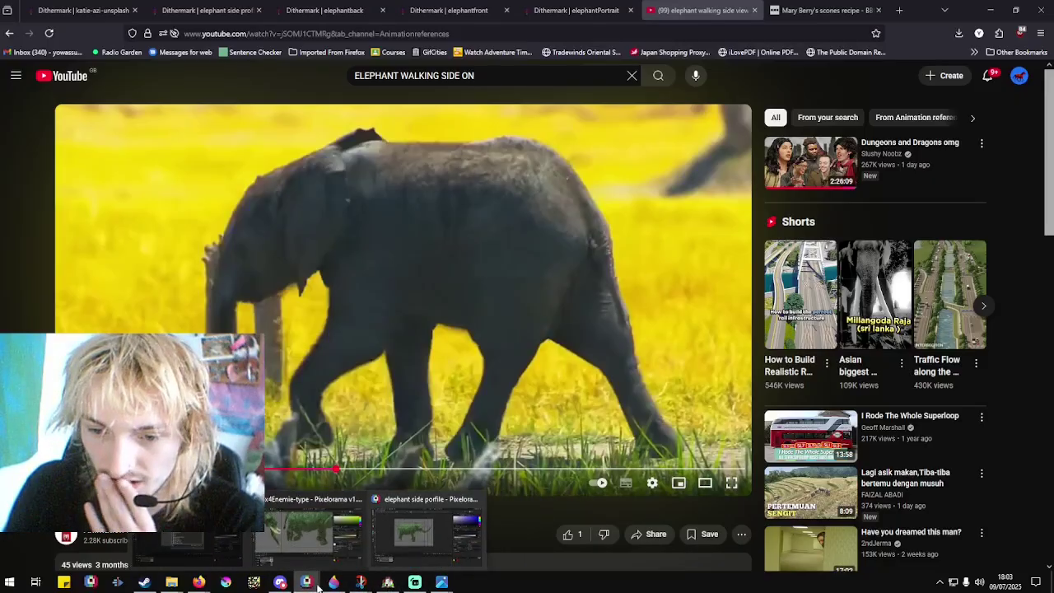
{"action": "left_click", "coordinate": [313, 531]}
{"action": "scroll", "coordinate": [410, 296], "scroll_direction": "up", "scroll_amount": 6}
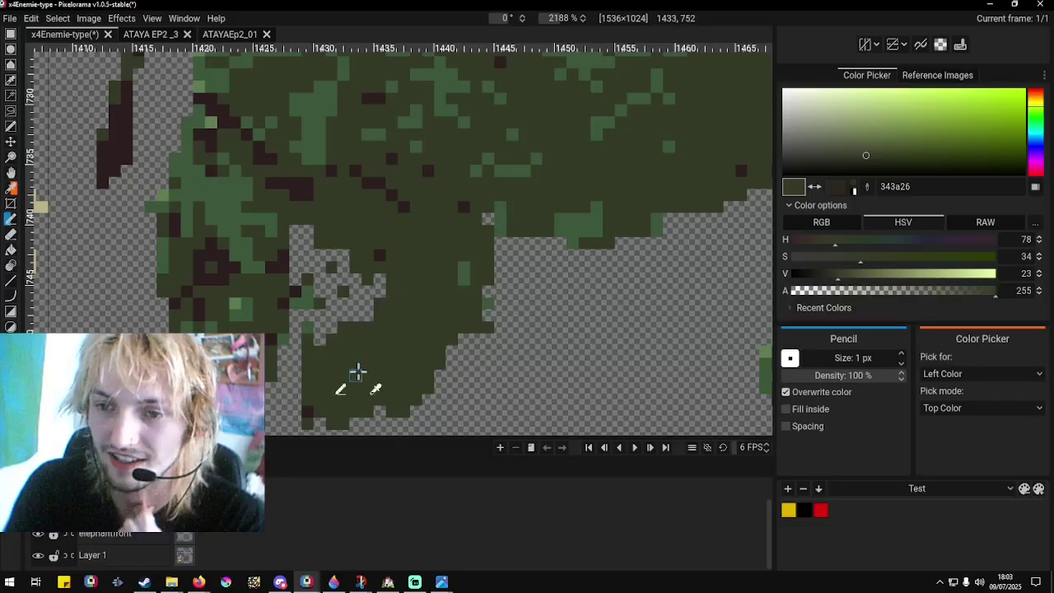
{"action": "scroll", "coordinate": [318, 296], "scroll_direction": "down", "scroll_amount": 2}
{"action": "right_click", "coordinate": [305, 325]}
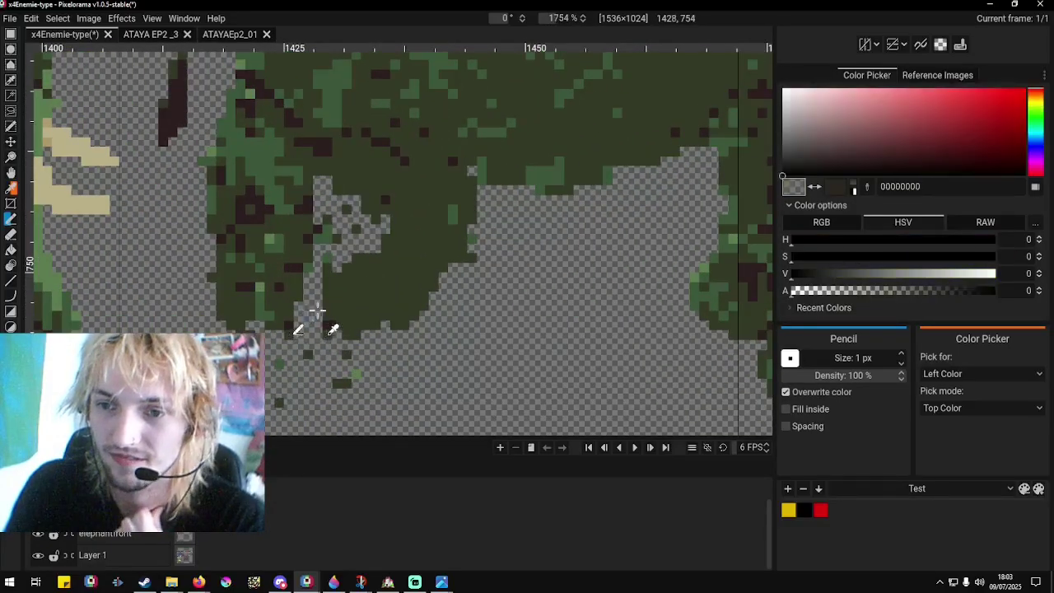
{"action": "right_click", "coordinate": [363, 267]}
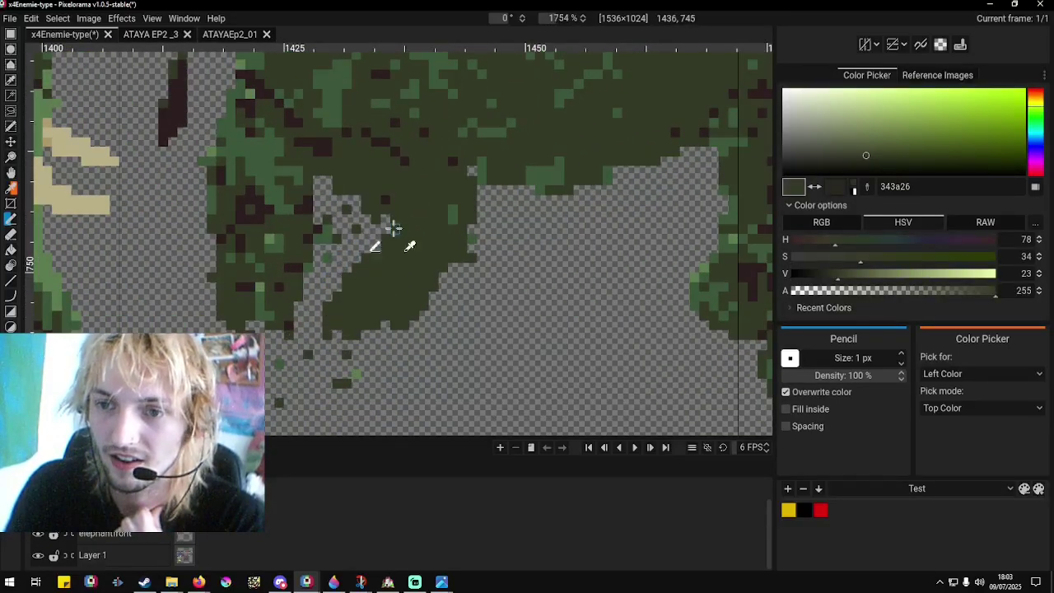
{"action": "mouse_move", "coordinate": [394, 228]}
{"action": "left_mouse_down"}
{"action": "mouse_move", "coordinate": [371, 262]}
{"action": "mouse_move", "coordinate": [383, 234]}
{"action": "mouse_move", "coordinate": [317, 329]}
{"action": "mouse_move", "coordinate": [399, 330]}
{"action": "mouse_move", "coordinate": [356, 323]}
{"action": "mouse_move", "coordinate": [346, 341]}
{"action": "mouse_move", "coordinate": [352, 303]}
{"action": "left_mouse_up"}
{"action": "scroll", "coordinate": [444, 308], "scroll_direction": "down", "scroll_amount": 1}
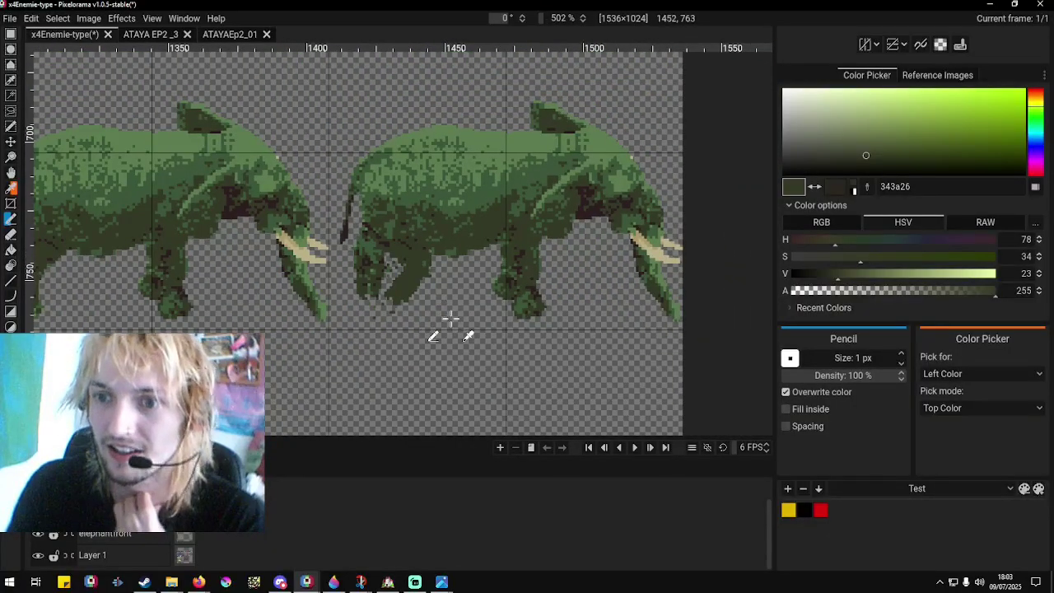
Trim the back edge of the near hind leg below the thigh with the transparent colour 00000000.
{"action": "scroll", "coordinate": [420, 303], "scroll_direction": "up", "scroll_amount": 5}
{"action": "scroll", "coordinate": [328, 244], "scroll_direction": "up", "scroll_amount": 5}
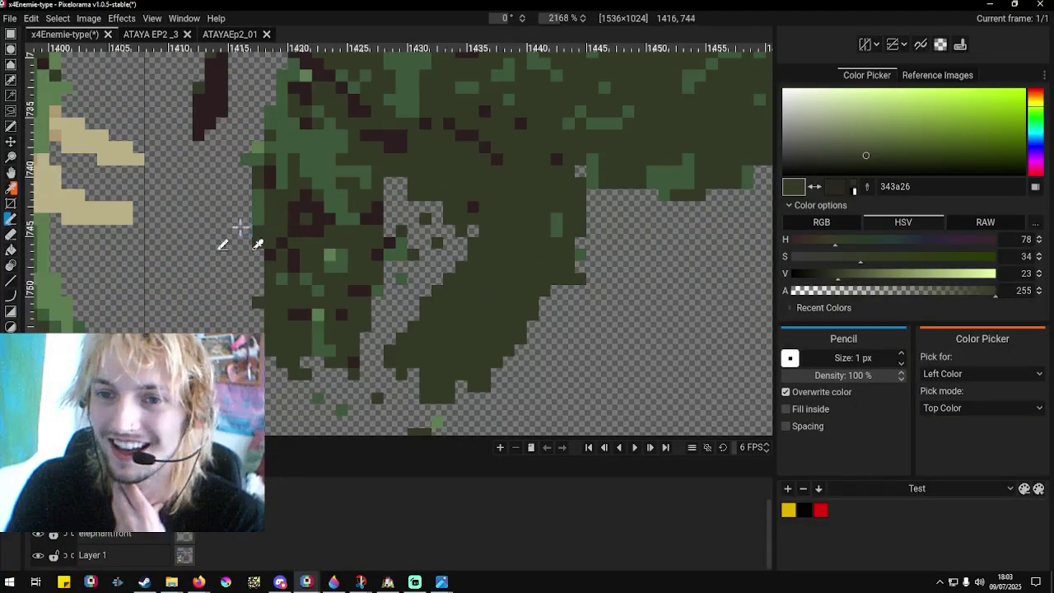
{"action": "right_click", "coordinate": [270, 144]}
{"action": "left_click_drag", "start_coordinate": [269, 144], "coordinate": [259, 169]}
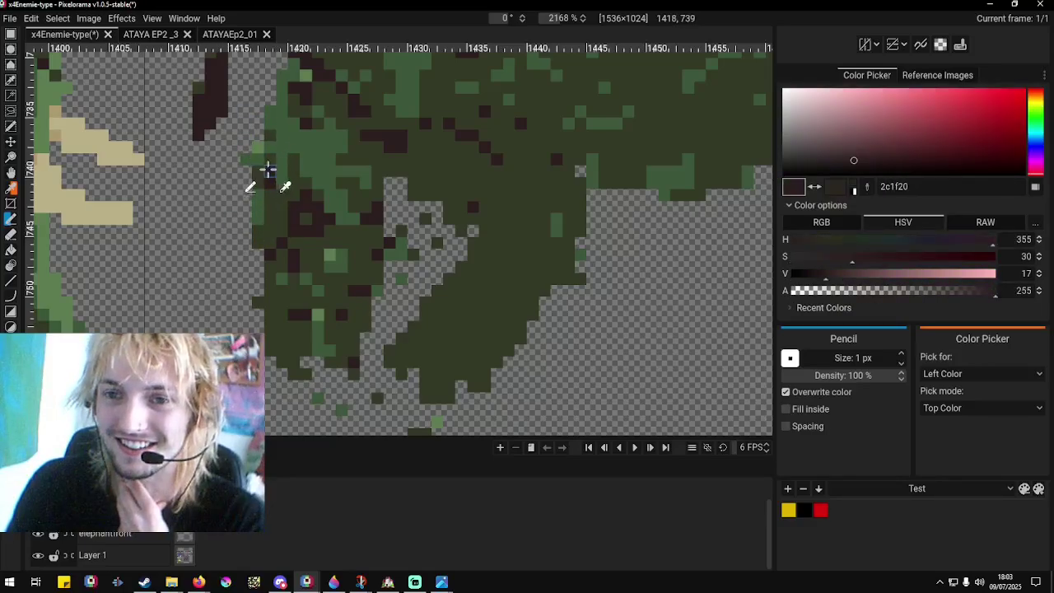
{"action": "left_click", "coordinate": [239, 224]}
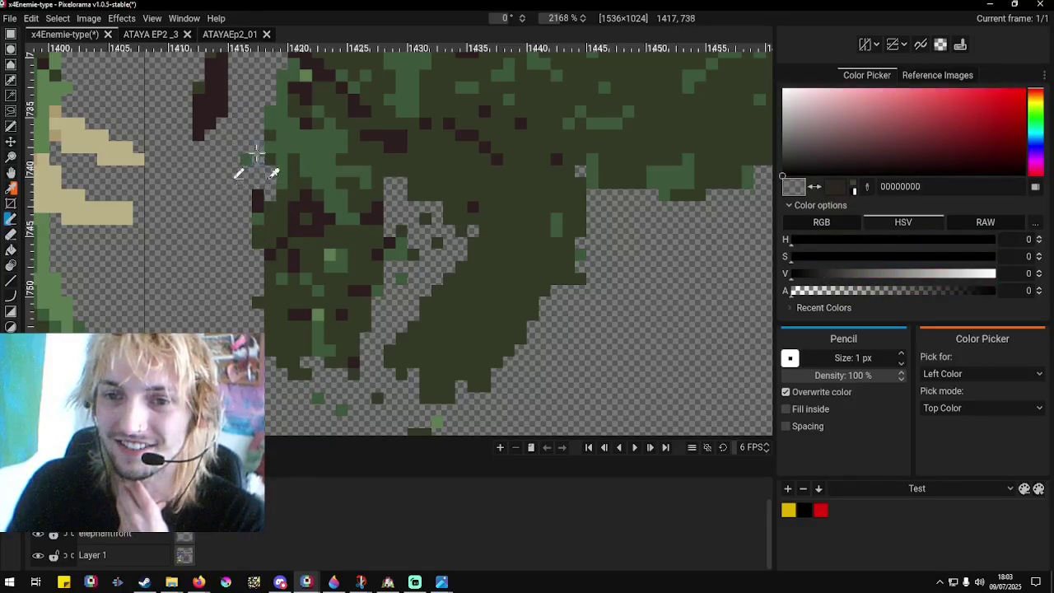
{"action": "mouse_move", "coordinate": [257, 157]}
{"action": "left_mouse_down"}
{"action": "mouse_move", "coordinate": [256, 228]}
{"action": "mouse_move", "coordinate": [250, 195]}
{"action": "mouse_move", "coordinate": [261, 209]}
{"action": "mouse_move", "coordinate": [286, 205]}
{"action": "mouse_move", "coordinate": [291, 167]}
{"action": "mouse_move", "coordinate": [282, 223]}
{"action": "left_mouse_up"}
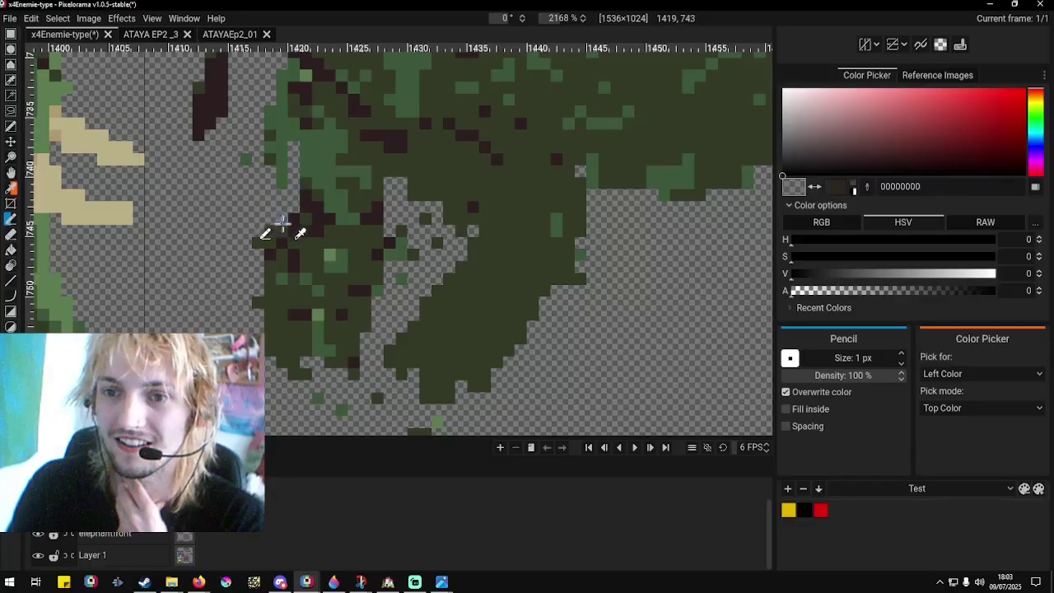
Fill out the near hind foot in 343a26 with an even sole and erase the stray pixels along its rear edge.
{"action": "right_click", "coordinate": [262, 246]}
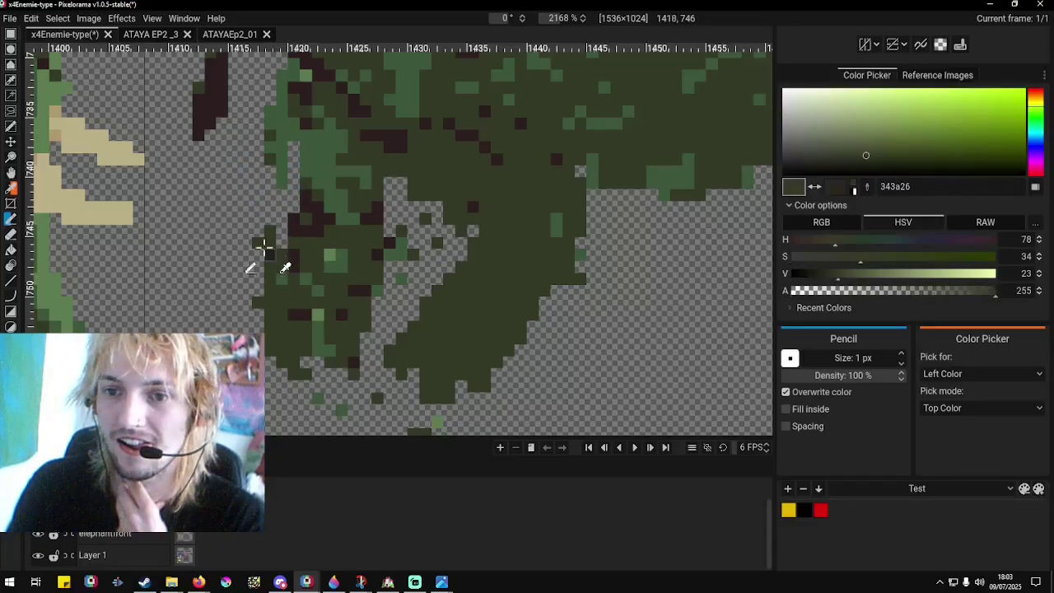
{"action": "left_click", "coordinate": [266, 235]}
{"action": "right_click", "coordinate": [283, 299]}
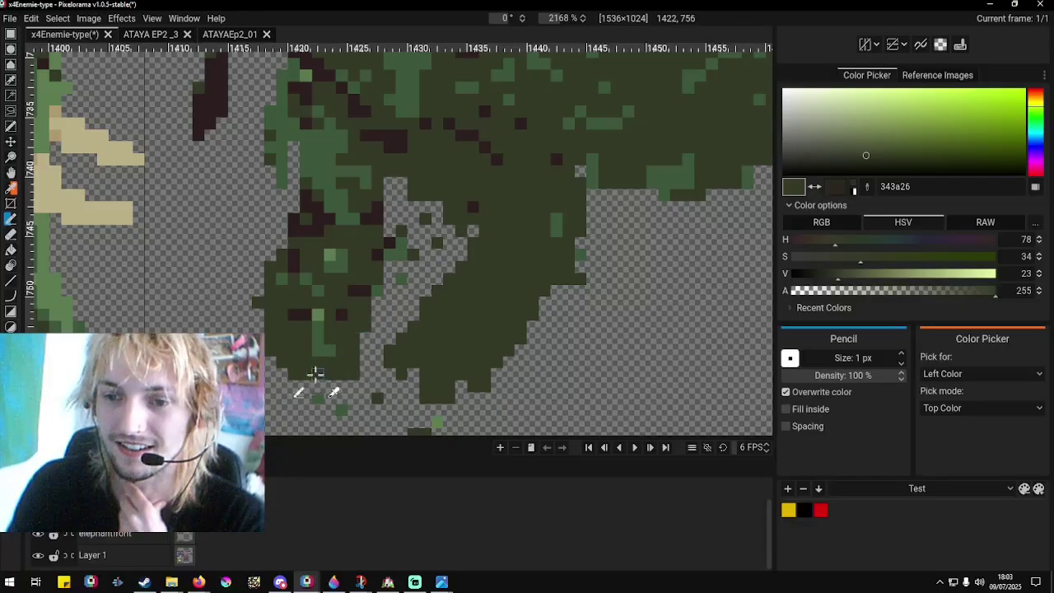
{"action": "left_click", "coordinate": [253, 281]}
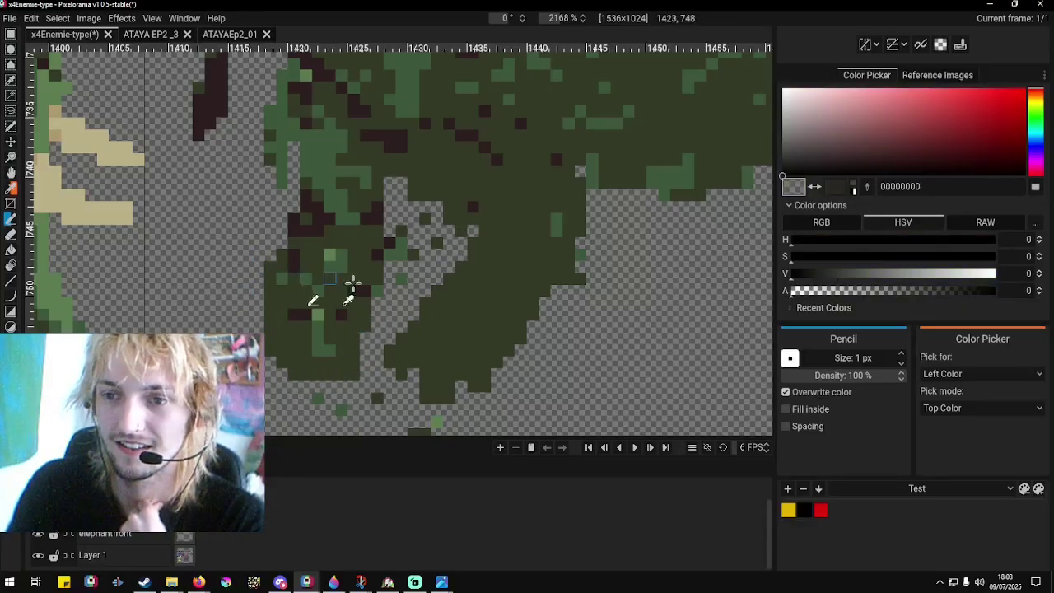
Round off the far hind foot in 343a26 and erase the loose pixels below both hind feet.
{"action": "scroll", "coordinate": [500, 277], "scroll_direction": "down", "scroll_amount": 10}
{"action": "scroll", "coordinate": [449, 319], "scroll_direction": "up", "scroll_amount": 6}
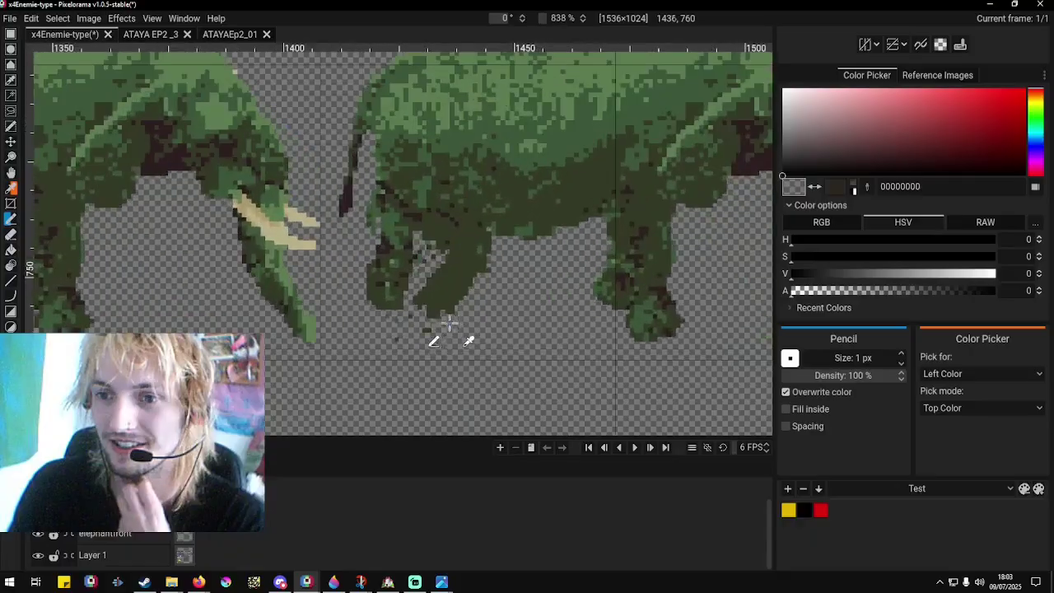
{"action": "left_click", "coordinate": [449, 303]}
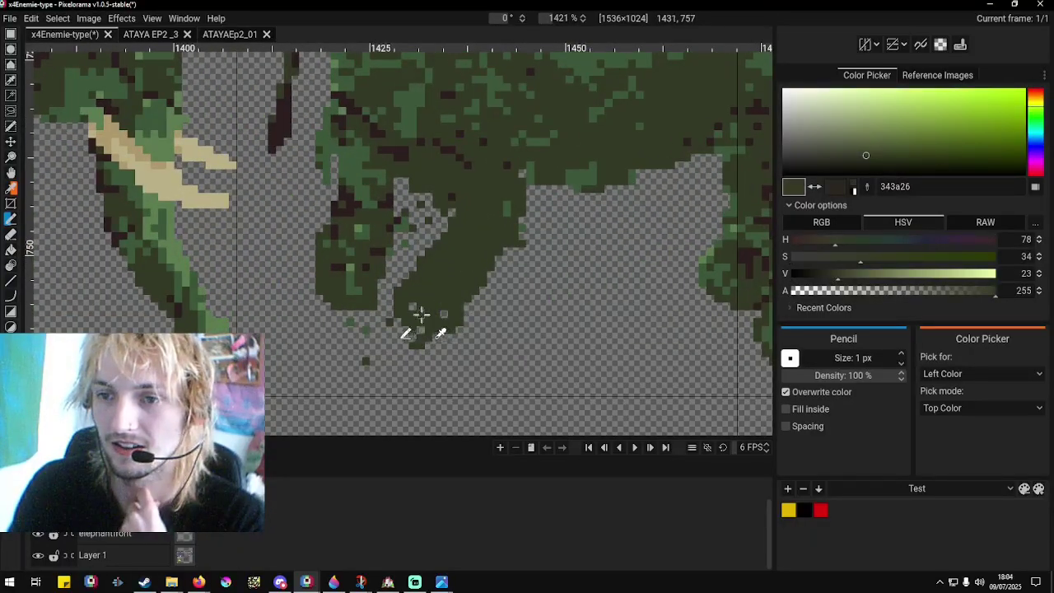
{"action": "left_click", "coordinate": [432, 341]}
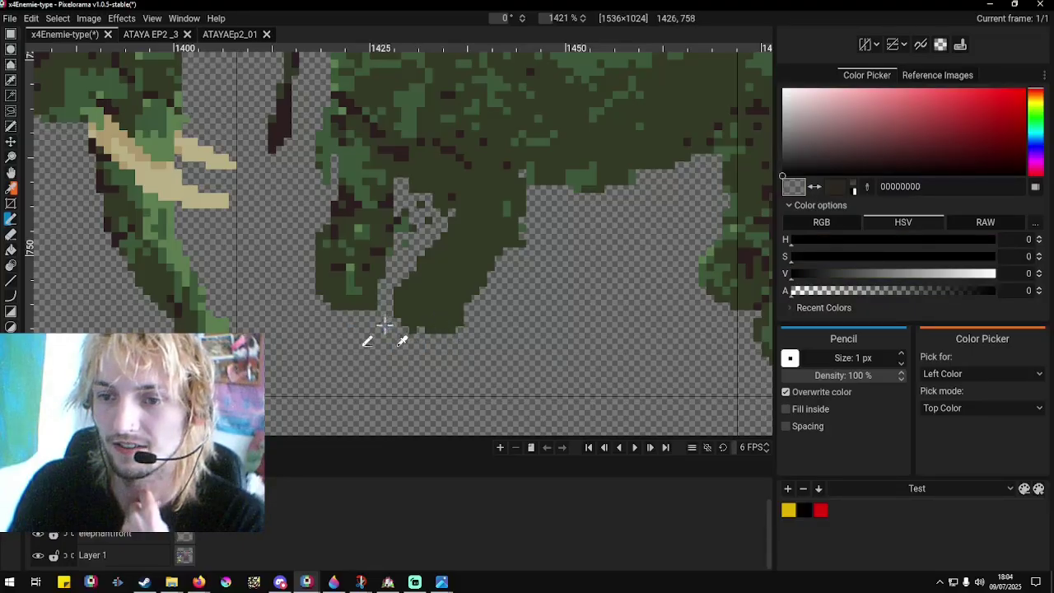
Shade the far hind foot with a patch of green 3b5739 pixels.
{"action": "scroll", "coordinate": [362, 337], "scroll_direction": "down", "scroll_amount": 6}
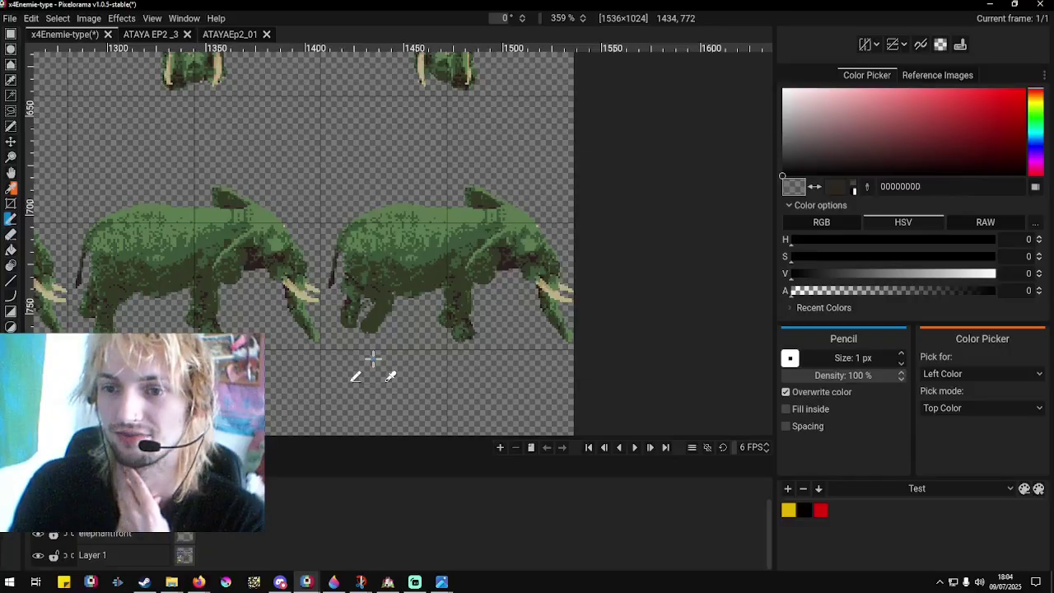
{"action": "scroll", "coordinate": [373, 344], "scroll_direction": "up", "scroll_amount": 5}
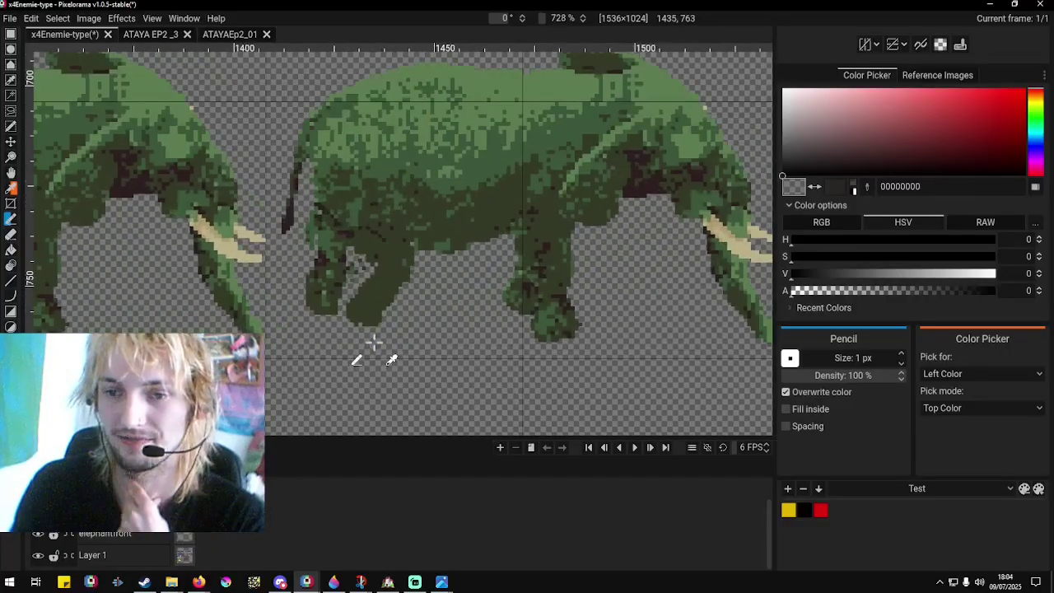
{"action": "left_click", "coordinate": [342, 278]}
{"action": "mouse_move", "coordinate": [342, 278]}
{"action": "left_mouse_down"}
{"action": "mouse_move", "coordinate": [367, 293]}
{"action": "mouse_move", "coordinate": [345, 279]}
{"action": "mouse_move", "coordinate": [353, 272]}
{"action": "left_mouse_up"}
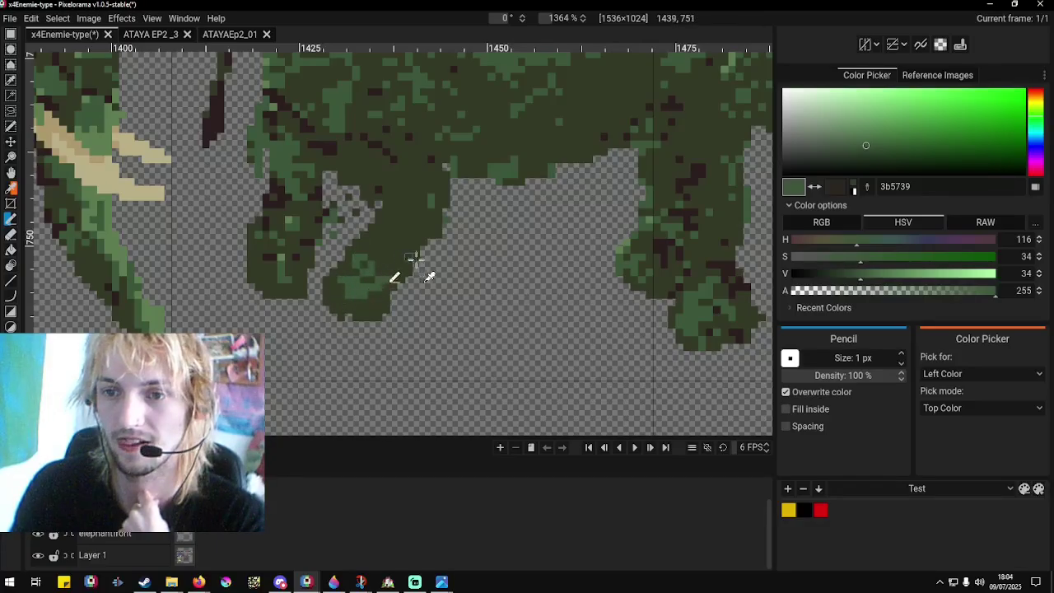
Compare the feet with the neighbouring frame and add light green 5c7c50 toenail highlights to the far hind foot.
{"action": "scroll", "coordinate": [429, 284], "scroll_direction": "down", "scroll_amount": 6}
{"action": "scroll", "coordinate": [139, 298], "scroll_direction": "up", "scroll_amount": 2}
{"action": "scroll", "coordinate": [139, 298], "scroll_direction": "up", "scroll_amount": 3}
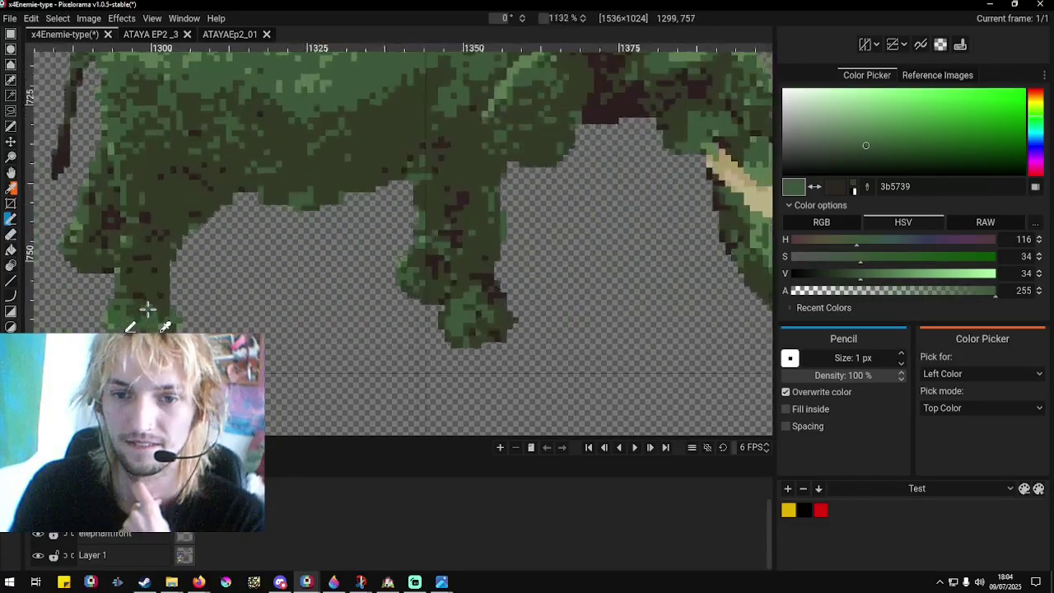
{"action": "scroll", "coordinate": [133, 324], "scroll_direction": "down", "scroll_amount": 5}
{"action": "scroll", "coordinate": [584, 320], "scroll_direction": "up", "scroll_amount": 6}
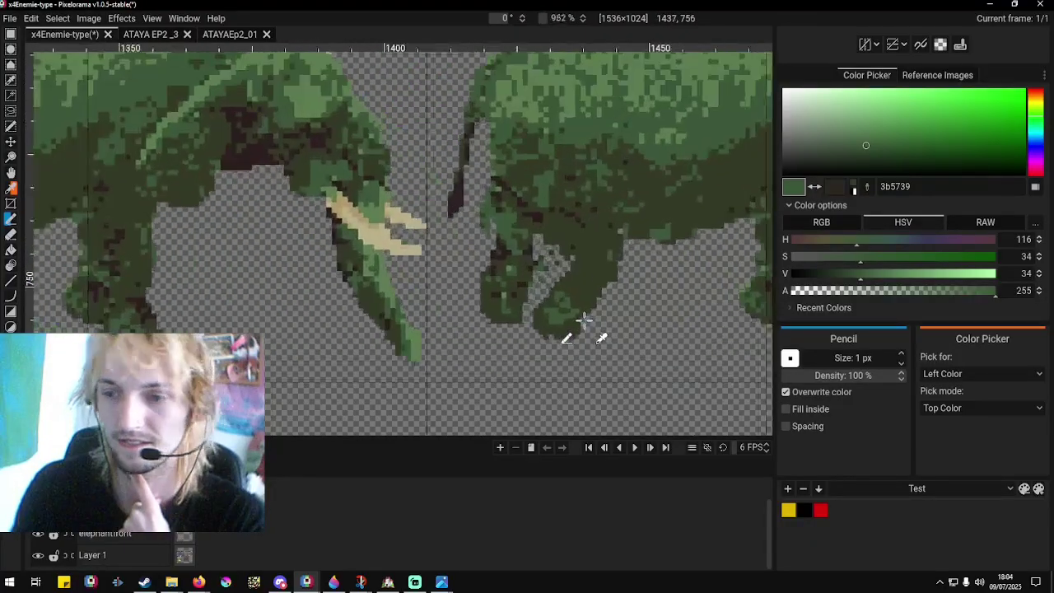
{"action": "right_click", "coordinate": [427, 271]}
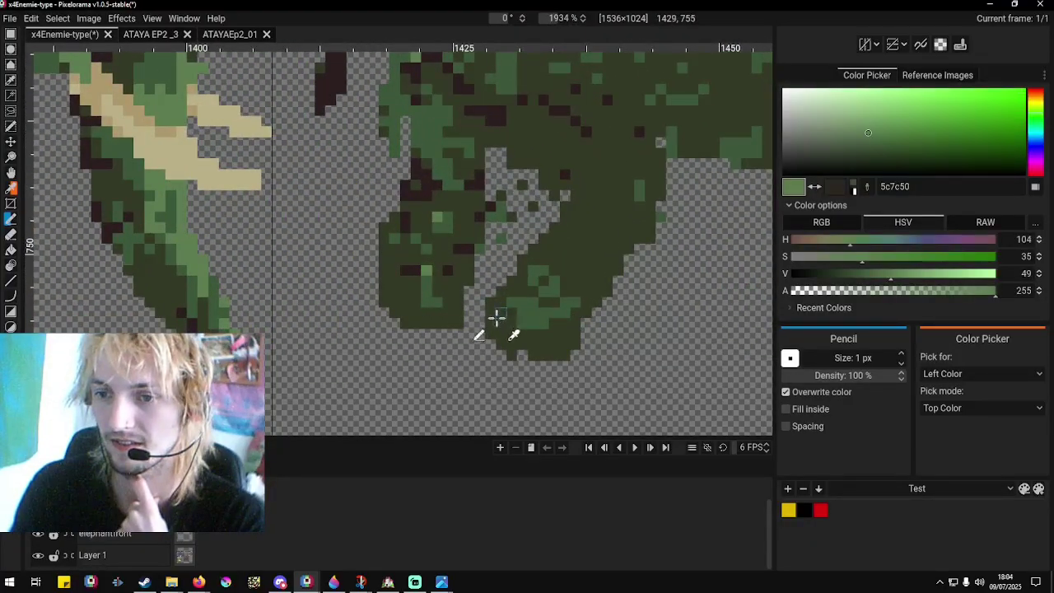
{"action": "right_click", "coordinate": [530, 317]}
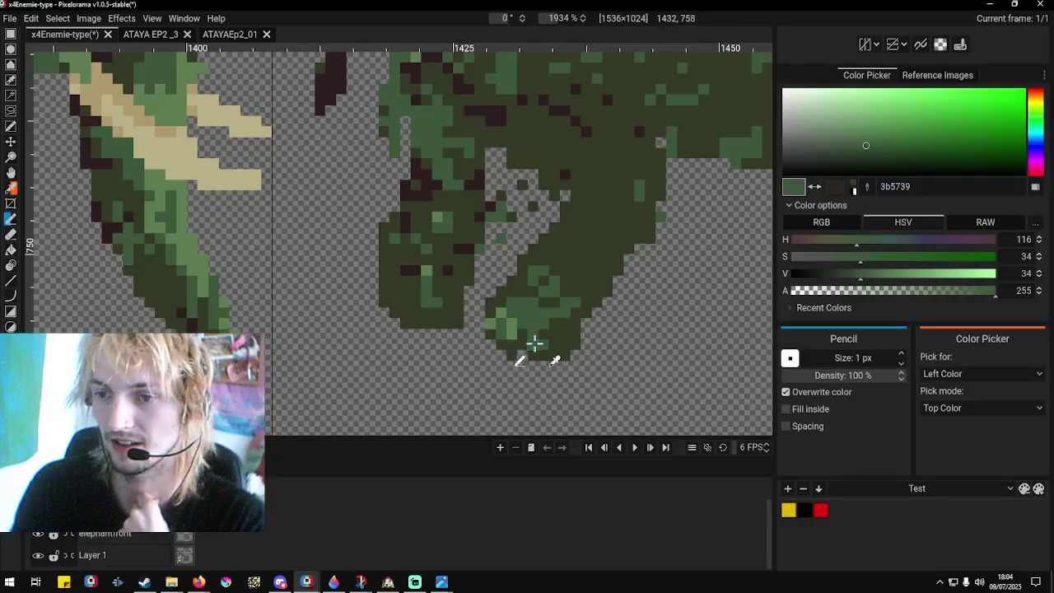
{"action": "right_click", "coordinate": [509, 333]}
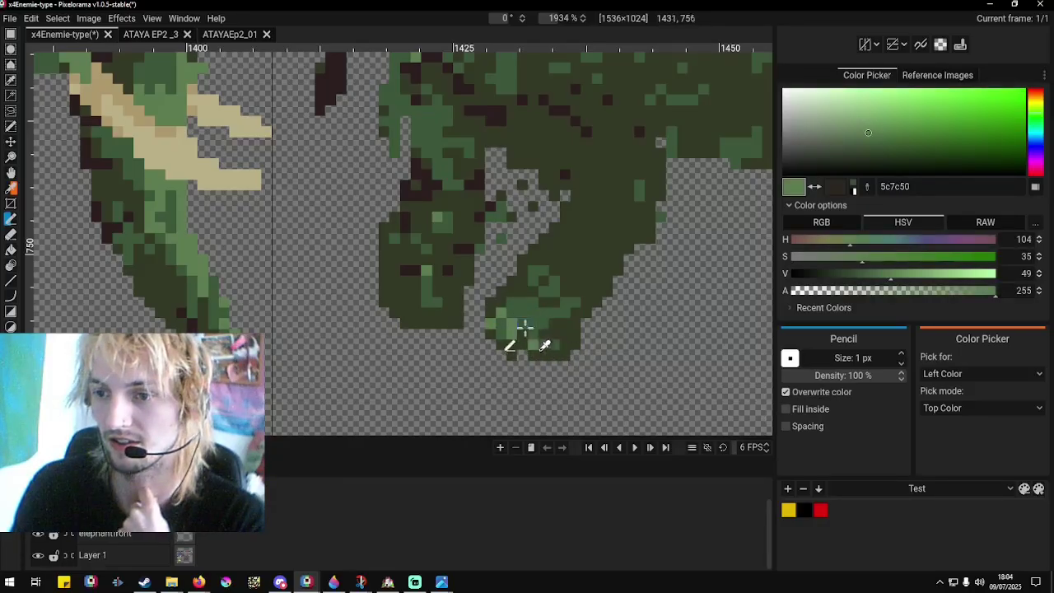
Speckle the far hind leg with dark 2c1f20 pixels and fill the top of the gap between the hind legs with 343a26.
{"action": "right_click", "coordinate": [463, 249]}
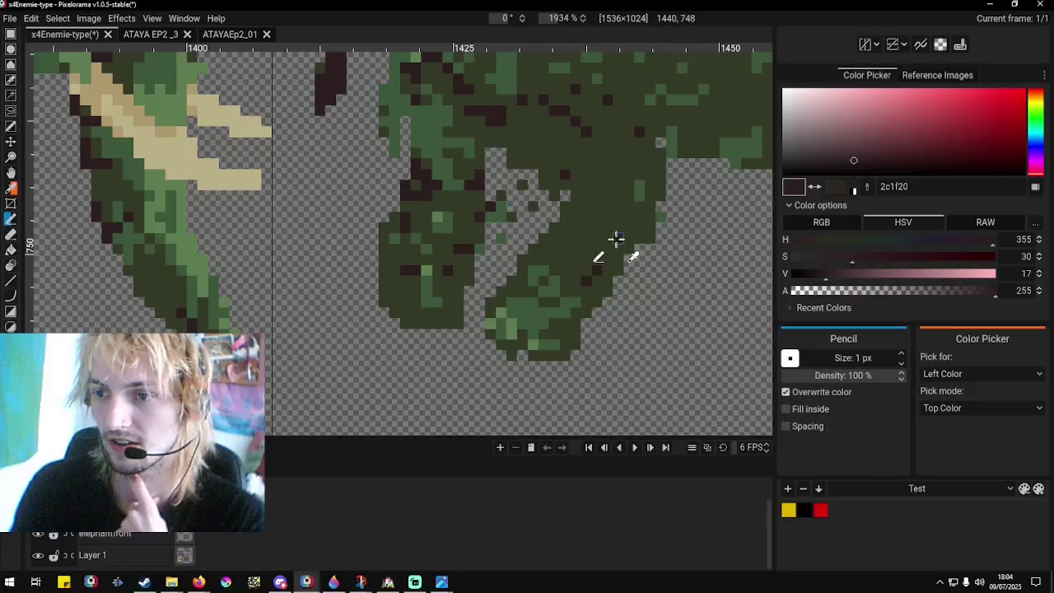
{"action": "mouse_move", "coordinate": [567, 217]}
{"action": "left_mouse_down"}
{"action": "mouse_move", "coordinate": [567, 200]}
{"action": "mouse_move", "coordinate": [555, 203]}
{"action": "mouse_move", "coordinate": [529, 169]}
{"action": "left_mouse_up"}
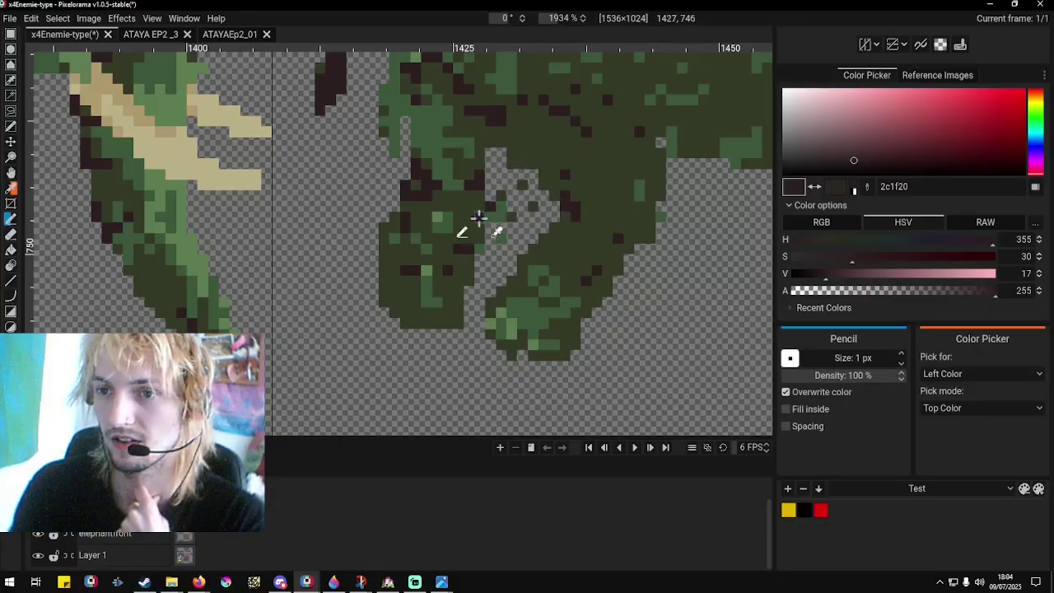
{"action": "scroll", "coordinate": [478, 219], "scroll_direction": "down", "scroll_amount": 5}
{"action": "scroll", "coordinate": [486, 271], "scroll_direction": "up", "scroll_amount": 4}
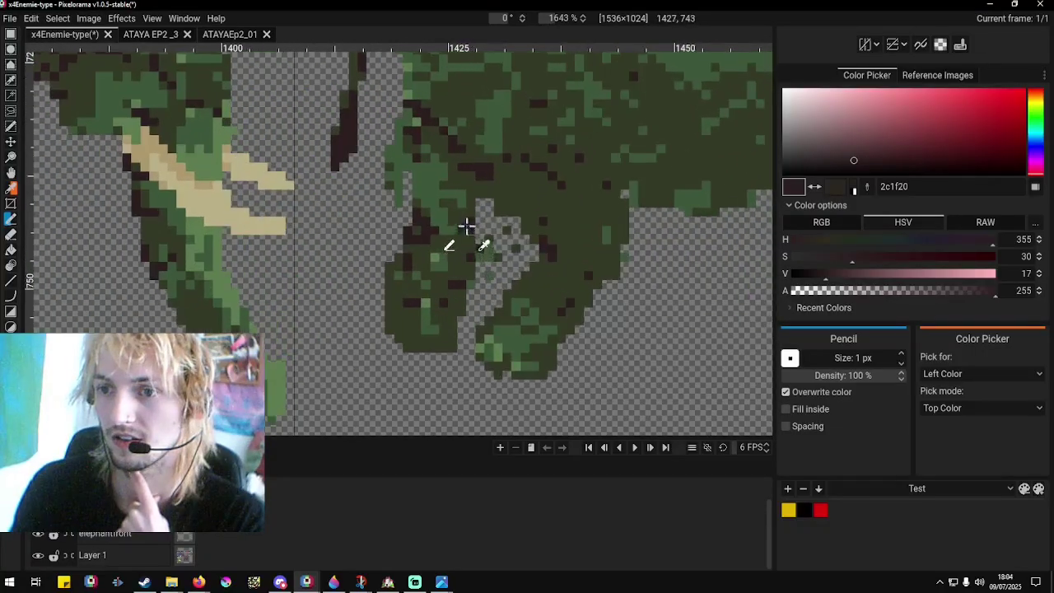
{"action": "right_click", "coordinate": [465, 220]}
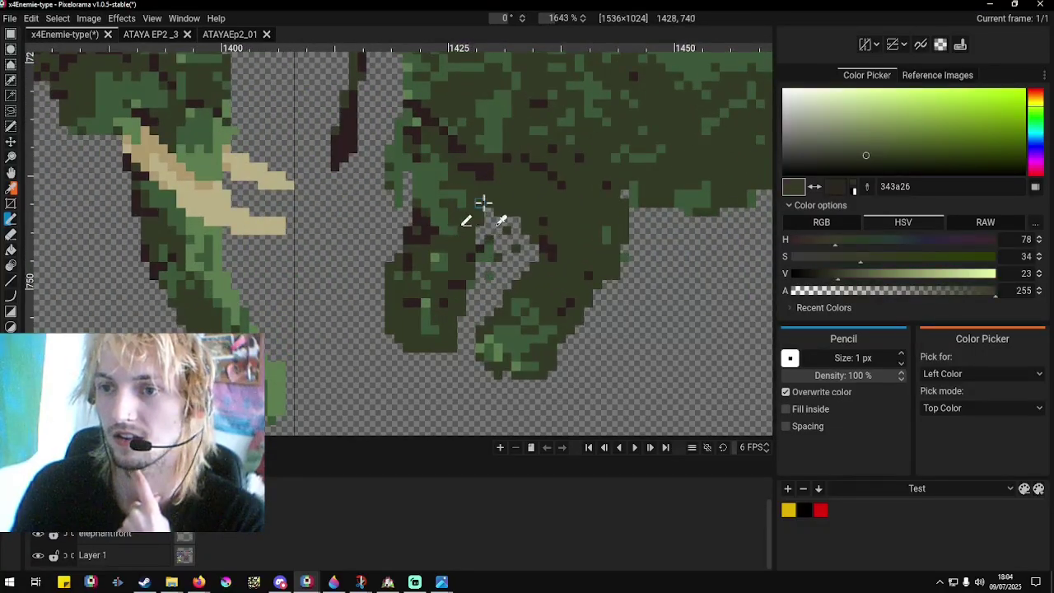
{"action": "scroll", "coordinate": [478, 219], "scroll_direction": "down", "scroll_amount": 5}
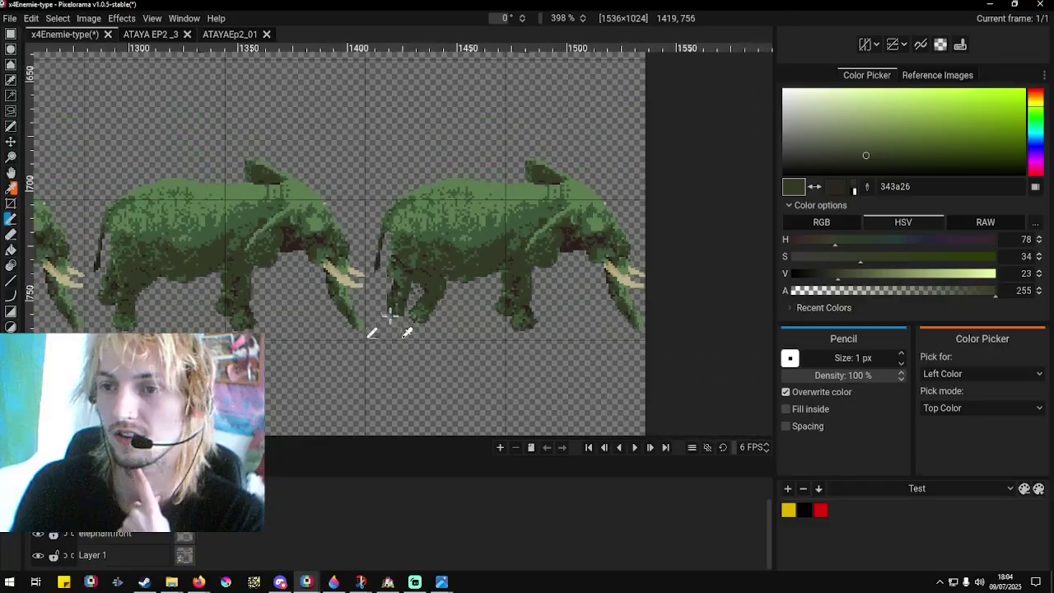
Erase the pixels beneath the far hind foot's toes with the transparent colour 00000000.
{"action": "scroll", "coordinate": [396, 349], "scroll_direction": "up", "scroll_amount": 8}
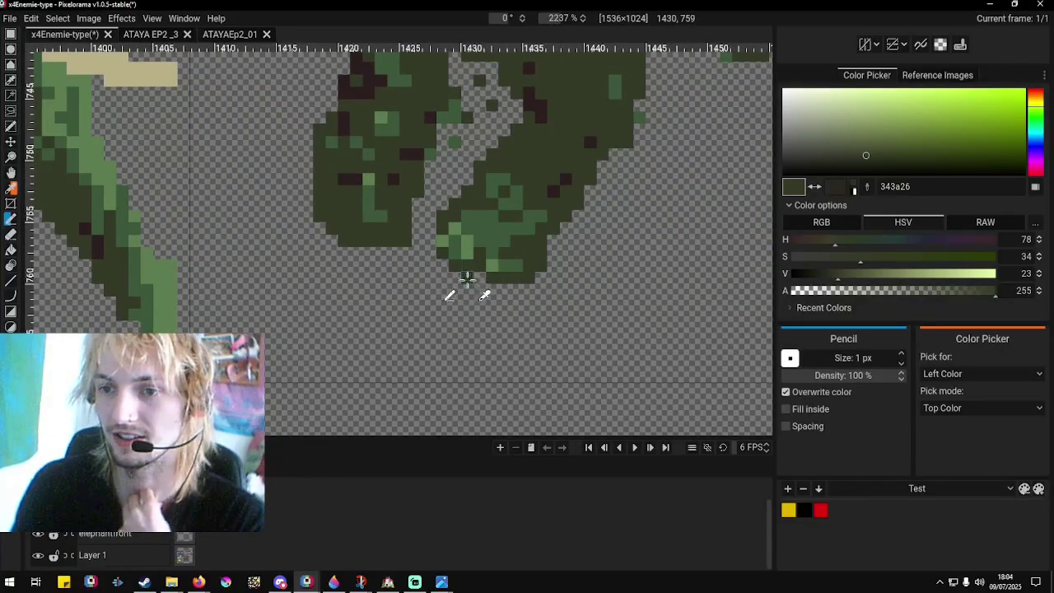
{"action": "right_click", "coordinate": [465, 279]}
{"action": "scroll", "coordinate": [463, 352], "scroll_direction": "down", "scroll_amount": 10}
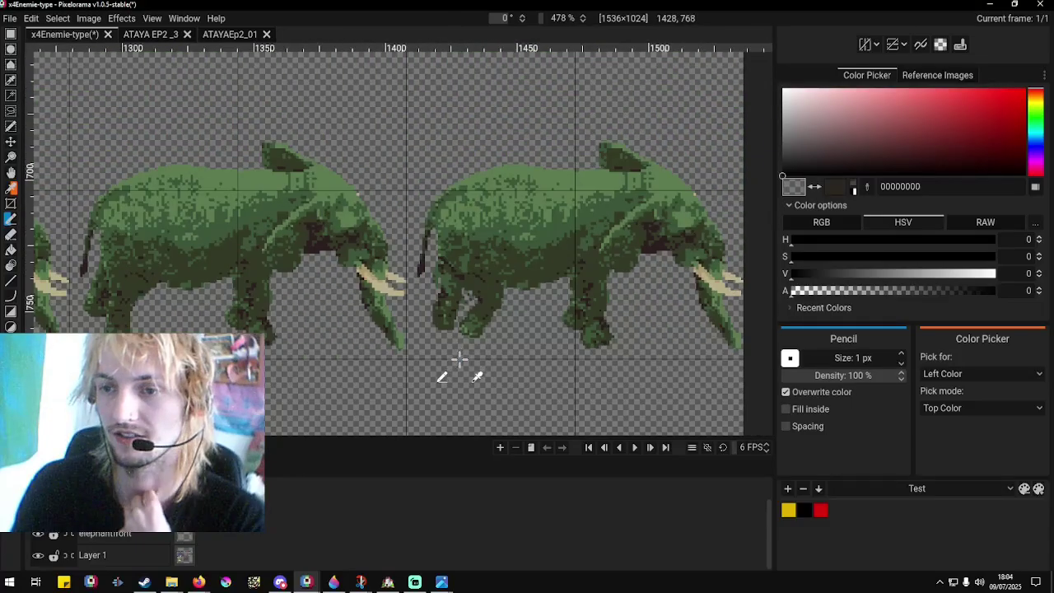
Reshape the heel and sole of the far hind foot with 343a26 and trim its outline with transparent 00000000.
{"action": "scroll", "coordinate": [482, 375], "scroll_direction": "up", "scroll_amount": 10}
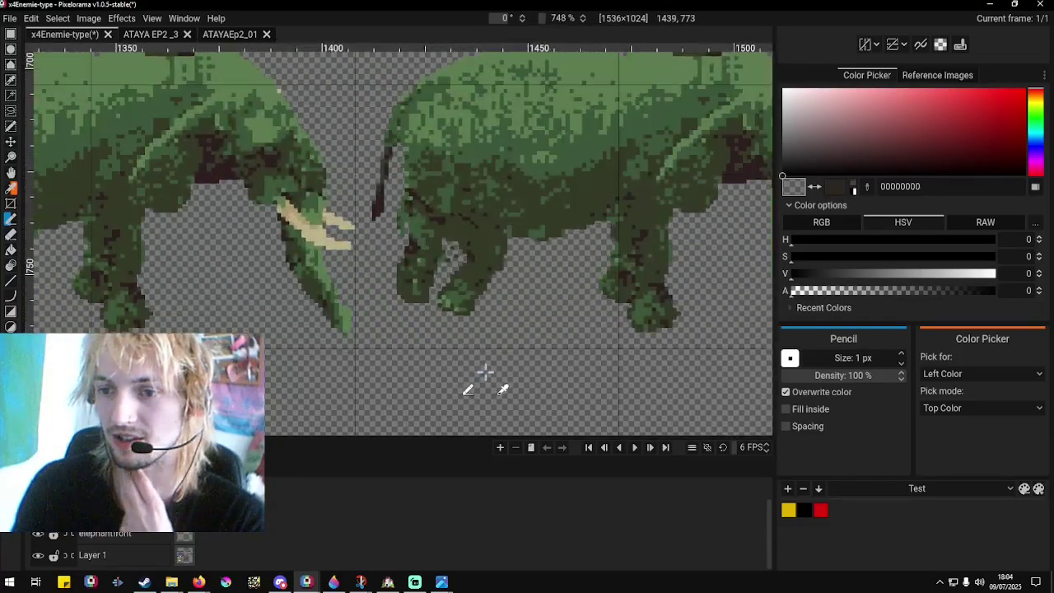
{"action": "right_click", "coordinate": [453, 261]}
{"action": "mouse_move", "coordinate": [454, 261]}
{"action": "left_mouse_down"}
{"action": "mouse_move", "coordinate": [500, 246]}
{"action": "mouse_move", "coordinate": [487, 218]}
{"action": "mouse_move", "coordinate": [491, 233]}
{"action": "mouse_move", "coordinate": [531, 159]}
{"action": "mouse_move", "coordinate": [507, 227]}
{"action": "mouse_move", "coordinate": [537, 219]}
{"action": "mouse_move", "coordinate": [530, 210]}
{"action": "mouse_move", "coordinate": [552, 168]}
{"action": "mouse_move", "coordinate": [518, 229]}
{"action": "mouse_move", "coordinate": [523, 196]}
{"action": "mouse_move", "coordinate": [512, 219]}
{"action": "mouse_move", "coordinate": [509, 227]}
{"action": "mouse_move", "coordinate": [523, 204]}
{"action": "mouse_move", "coordinate": [506, 280]}
{"action": "left_mouse_up"}
{"action": "right_click", "coordinate": [524, 219]}
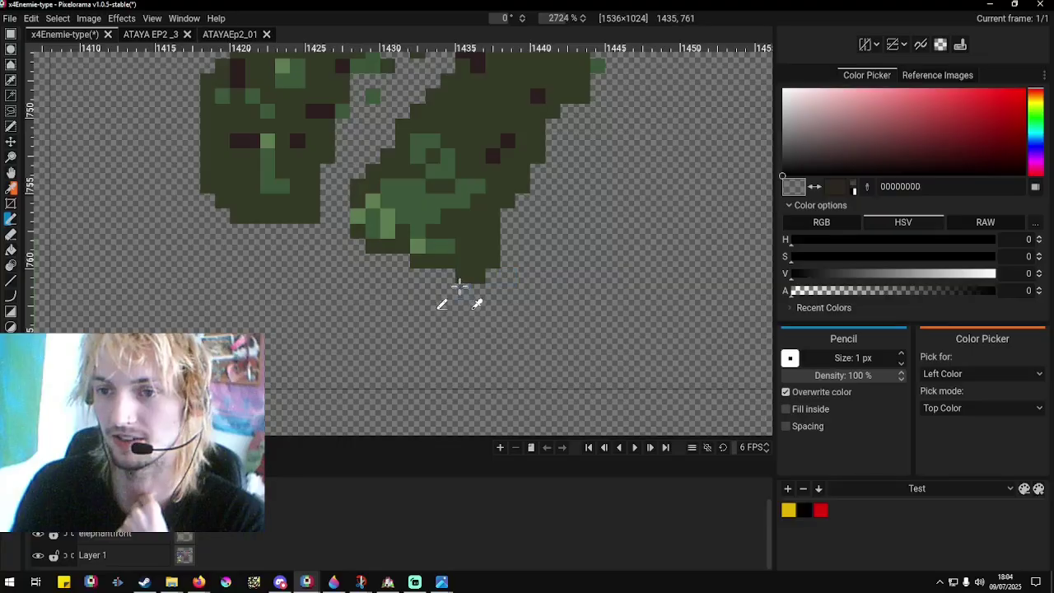
{"action": "scroll", "coordinate": [488, 276], "scroll_direction": "down", "scroll_amount": 2}
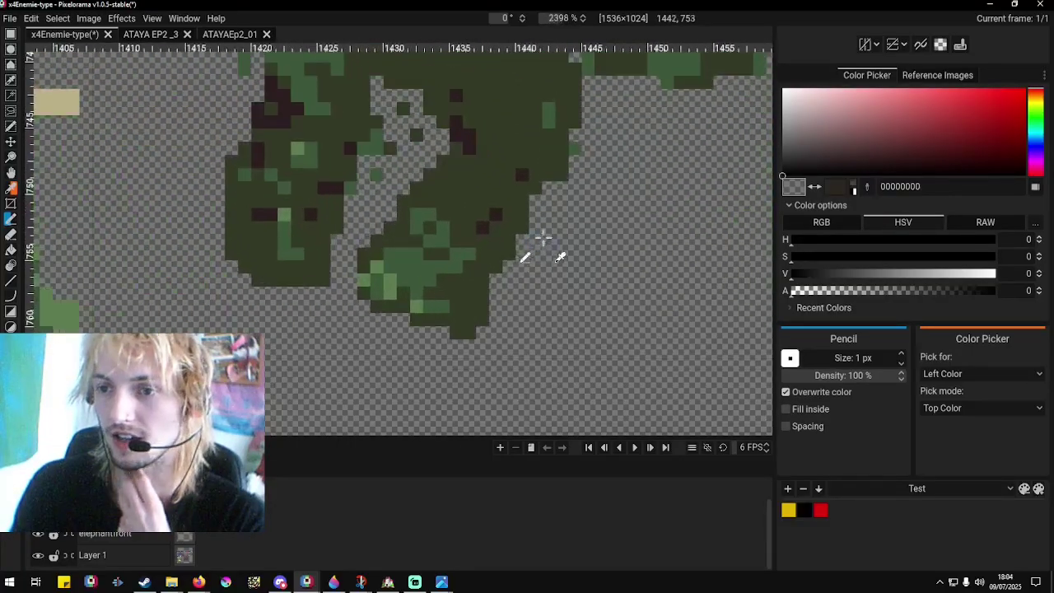
Fill the notch on the far hind leg's upper front edge with 343a26 and erase the stray pixels between the hind legs.
{"action": "scroll", "coordinate": [583, 169], "scroll_direction": "down", "scroll_amount": 2}
{"action": "scroll", "coordinate": [556, 184], "scroll_direction": "up", "scroll_amount": 2}
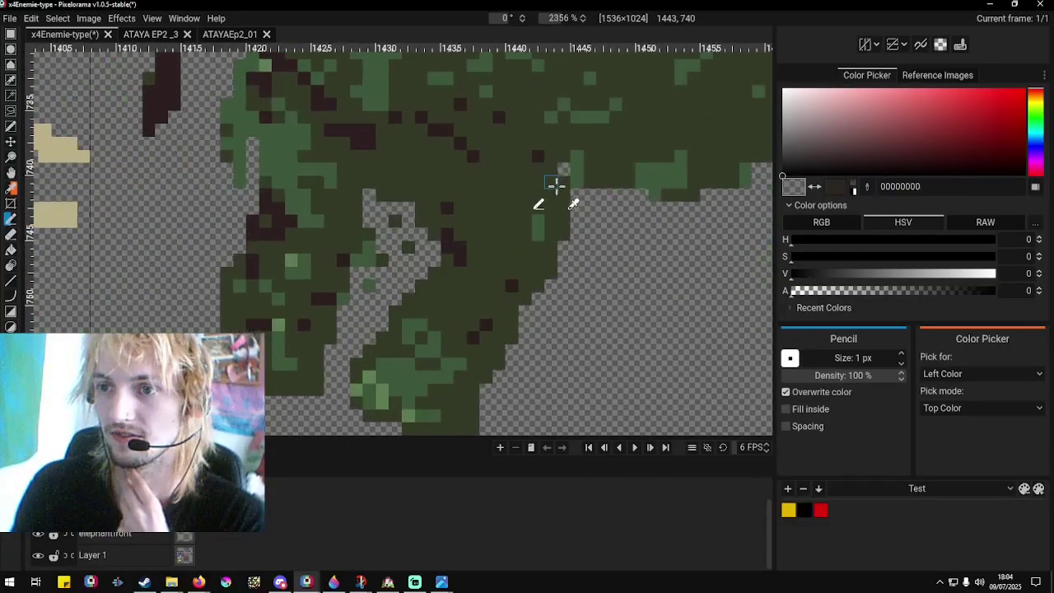
{"action": "right_click", "coordinate": [568, 206]}
{"action": "mouse_move", "coordinate": [568, 206]}
{"action": "left_mouse_down"}
{"action": "mouse_move", "coordinate": [563, 171]}
{"action": "mouse_move", "coordinate": [543, 245]}
{"action": "left_mouse_up"}
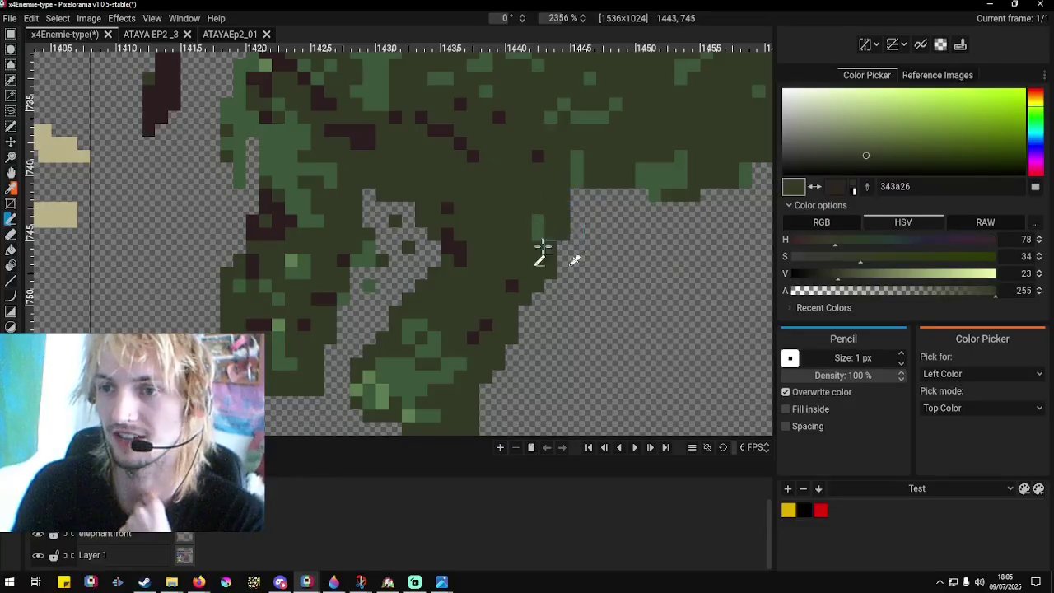
{"action": "right_click", "coordinate": [409, 258]}
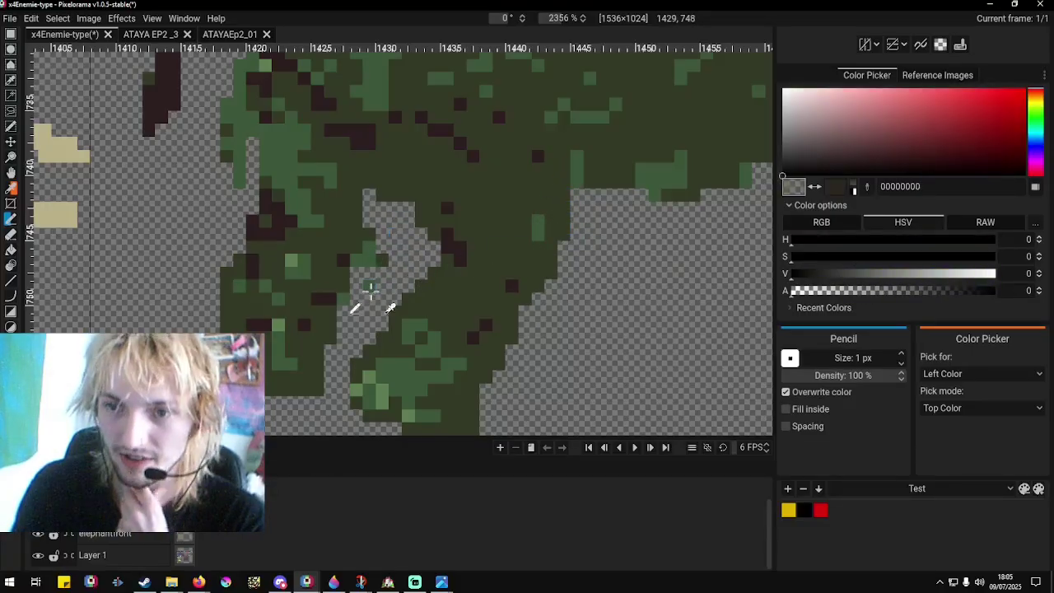
{"action": "scroll", "coordinate": [376, 275], "scroll_direction": "down", "scroll_amount": 5}
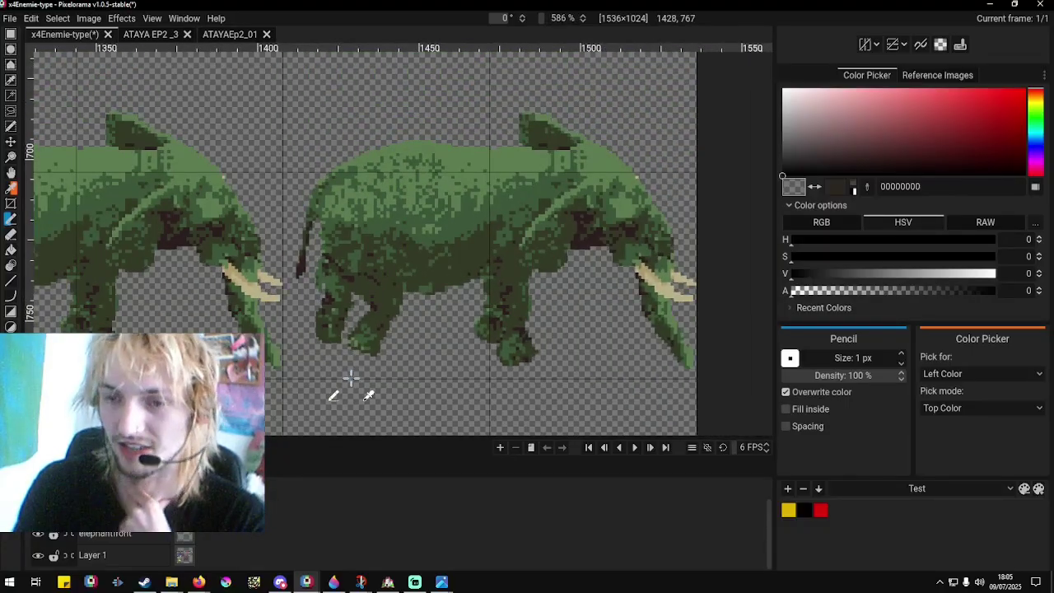
Fill out the sole of the far hind foot beneath the toes with 343a26 pixels.
{"action": "scroll", "coordinate": [353, 367], "scroll_direction": "up", "scroll_amount": 5}
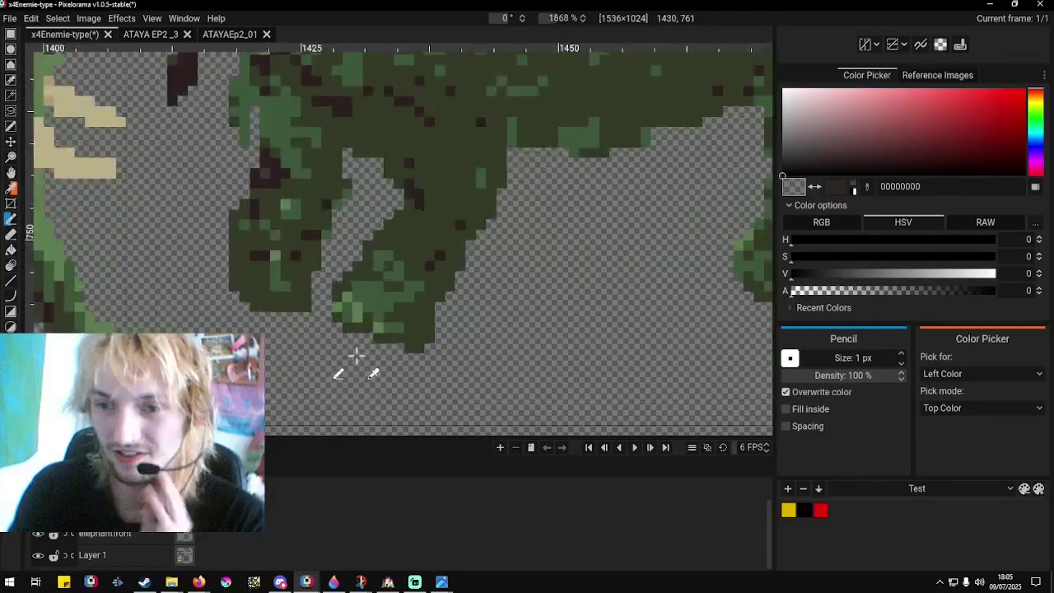
{"action": "right_click", "coordinate": [363, 327]}
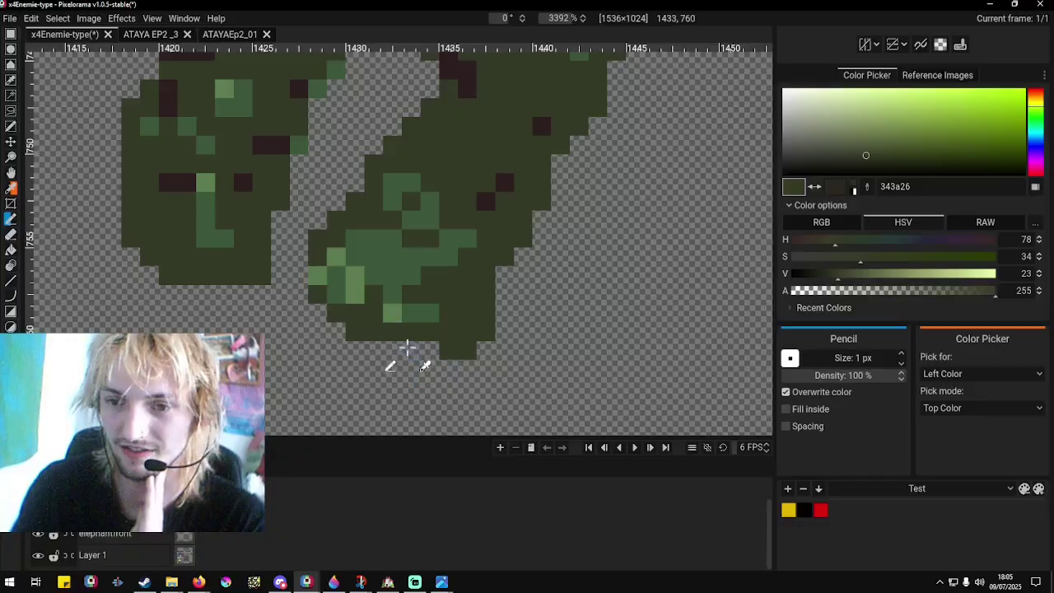
{"action": "scroll", "coordinate": [395, 365], "scroll_direction": "down", "scroll_amount": 5}
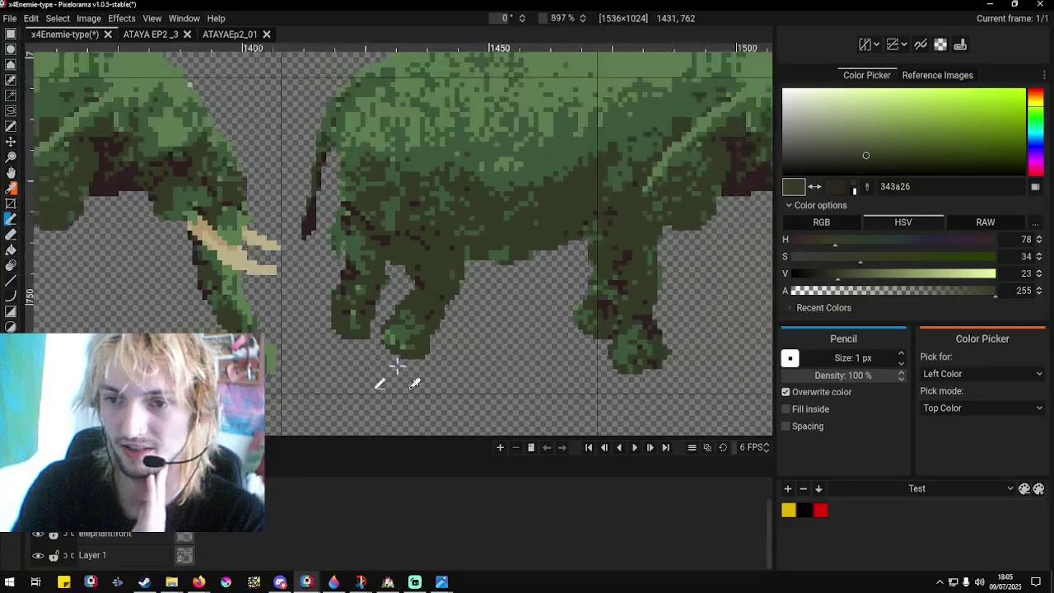
Shade the bottom of the near hind foot with 3b5739 and tidy its outline using 343a26 and transparent 00000000.
{"action": "scroll", "coordinate": [389, 375], "scroll_direction": "up", "scroll_amount": 3}
{"action": "right_click", "coordinate": [343, 321]}
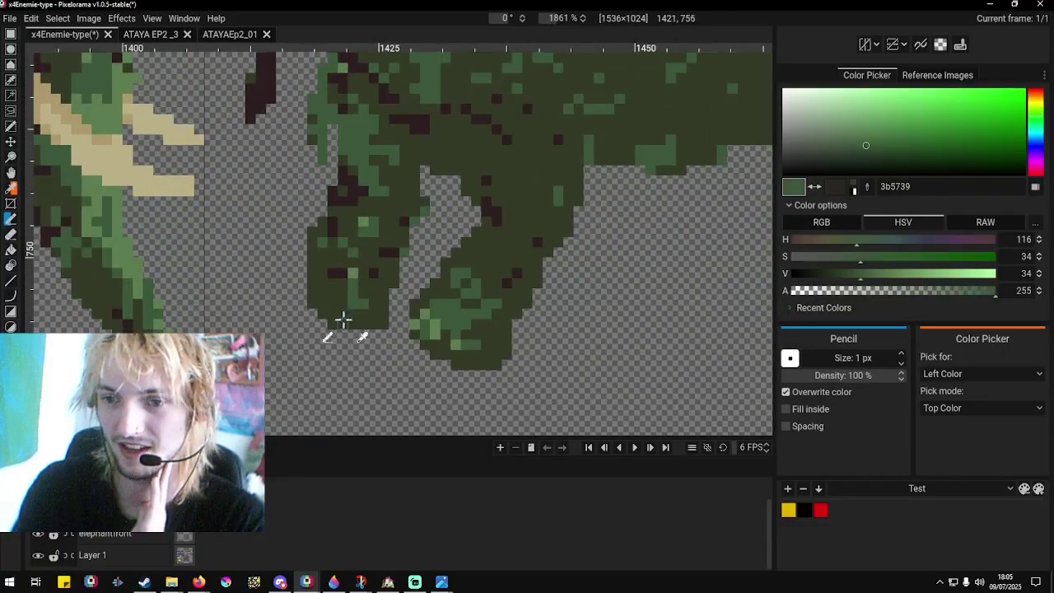
{"action": "right_click", "coordinate": [316, 306]}
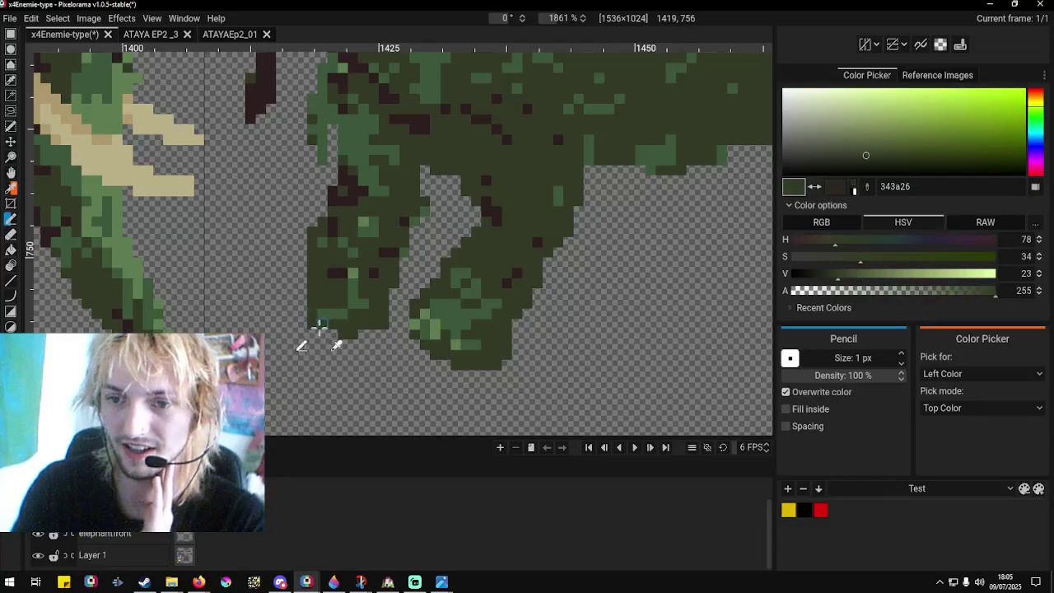
{"action": "right_click", "coordinate": [298, 301]}
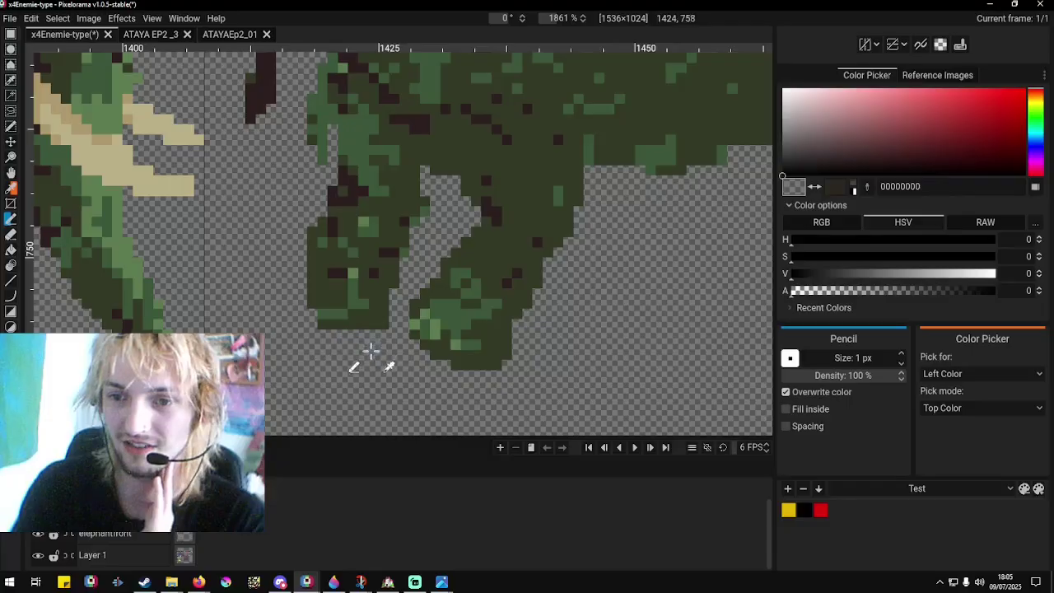
{"action": "scroll", "coordinate": [370, 350], "scroll_direction": "down", "scroll_amount": 3}
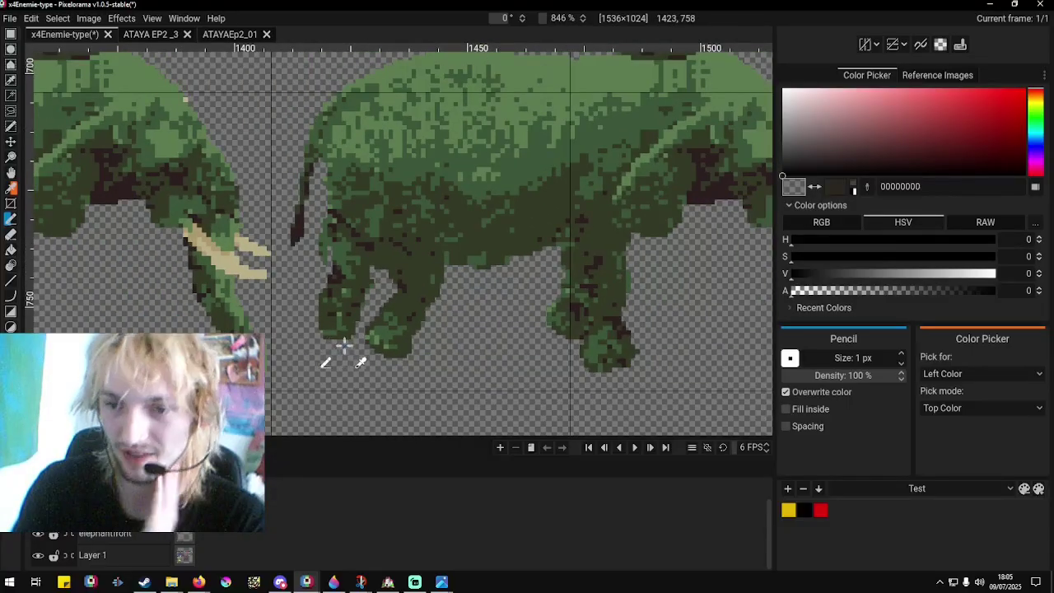
Add light green 5c7c50 toenail highlights at the front of the near hind foot.
{"action": "scroll", "coordinate": [353, 354], "scroll_direction": "up", "scroll_amount": 4}
{"action": "right_click", "coordinate": [311, 322]}
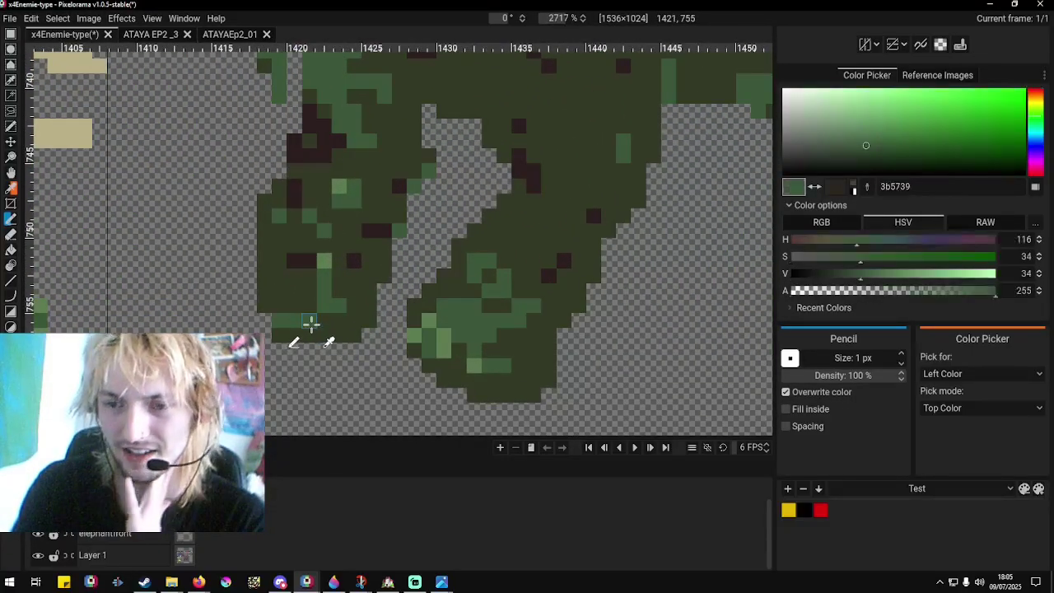
{"action": "right_click", "coordinate": [327, 275]}
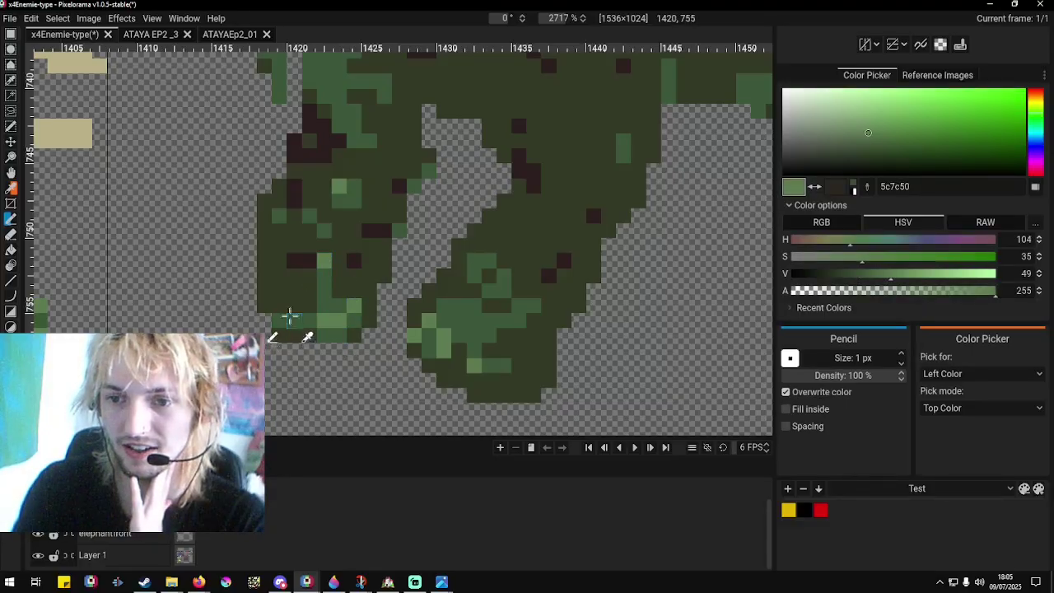
{"action": "right_click", "coordinate": [293, 287]}
{"action": "scroll", "coordinate": [286, 298], "scroll_direction": "down", "scroll_amount": 4}
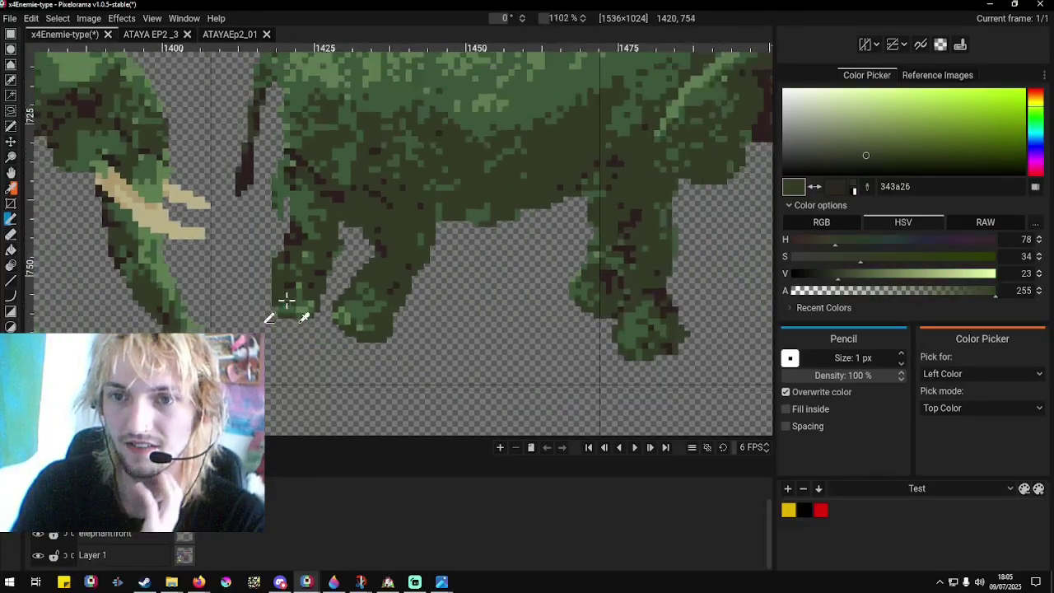
Erase the thin protruding green strip behind the near hind leg with transparent 00000000.
{"action": "scroll", "coordinate": [292, 247], "scroll_direction": "up", "scroll_amount": 6}
{"action": "right_click", "coordinate": [256, 216]}
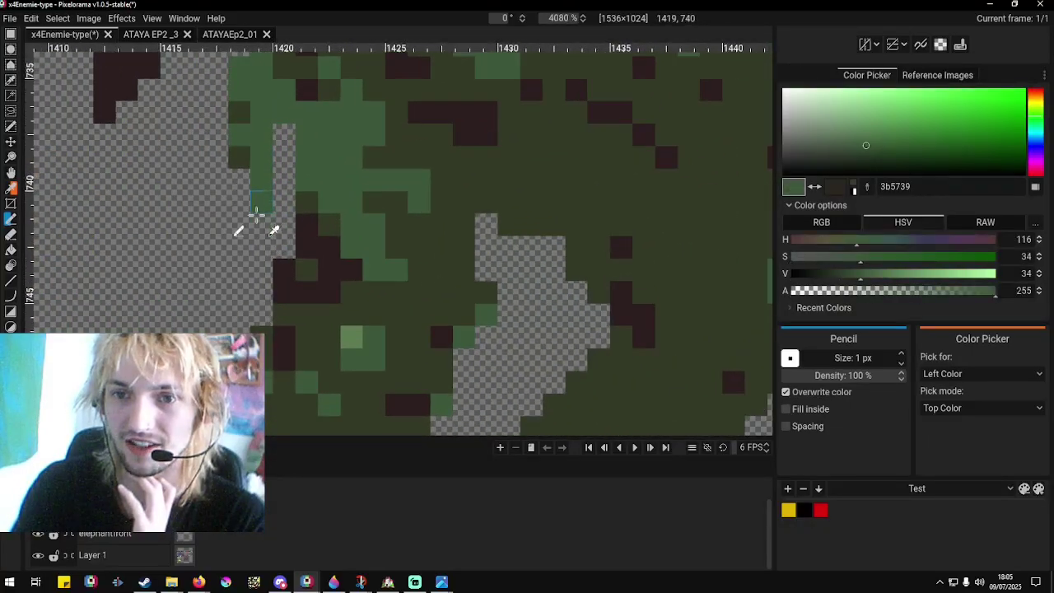
{"action": "right_click", "coordinate": [249, 181]}
{"action": "scroll", "coordinate": [244, 218], "scroll_direction": "down", "scroll_amount": 6}
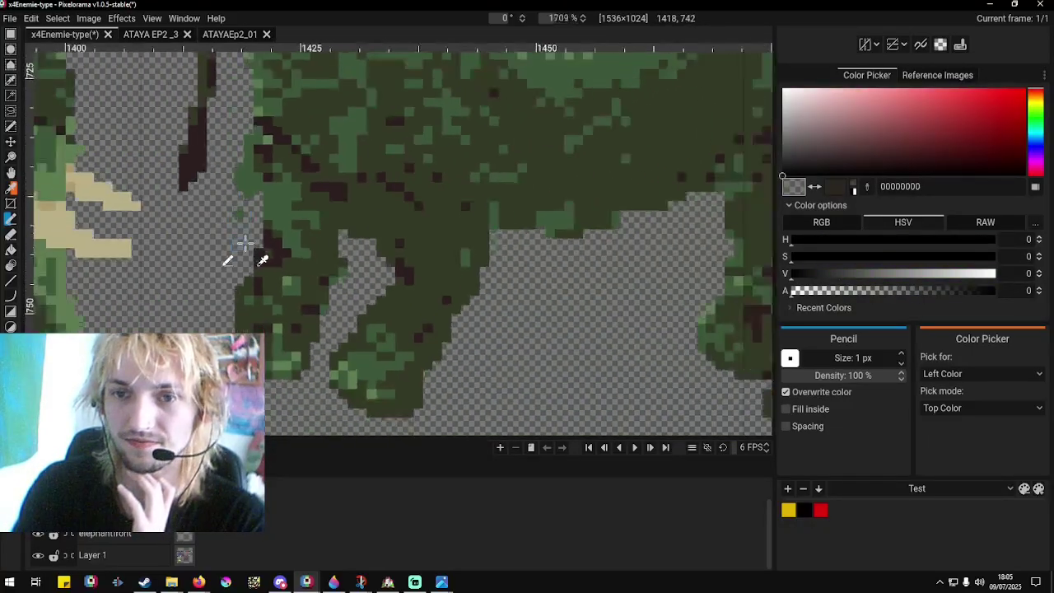
{"action": "scroll", "coordinate": [243, 216], "scroll_direction": "up", "scroll_amount": 2}
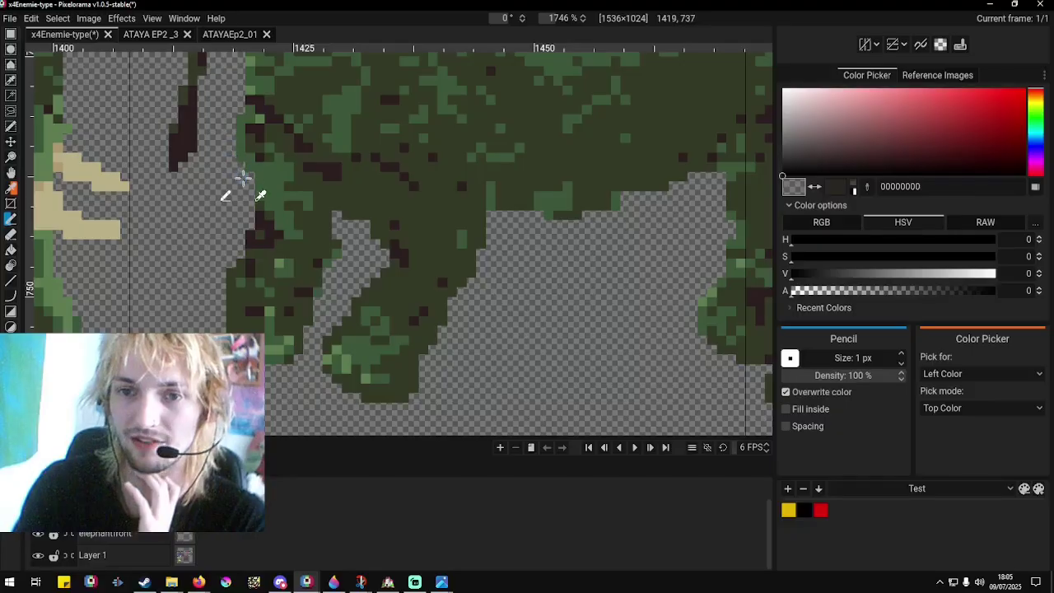
{"action": "scroll", "coordinate": [247, 239], "scroll_direction": "down", "scroll_amount": 4}
{"action": "scroll", "coordinate": [254, 278], "scroll_direction": "up", "scroll_amount": 5}
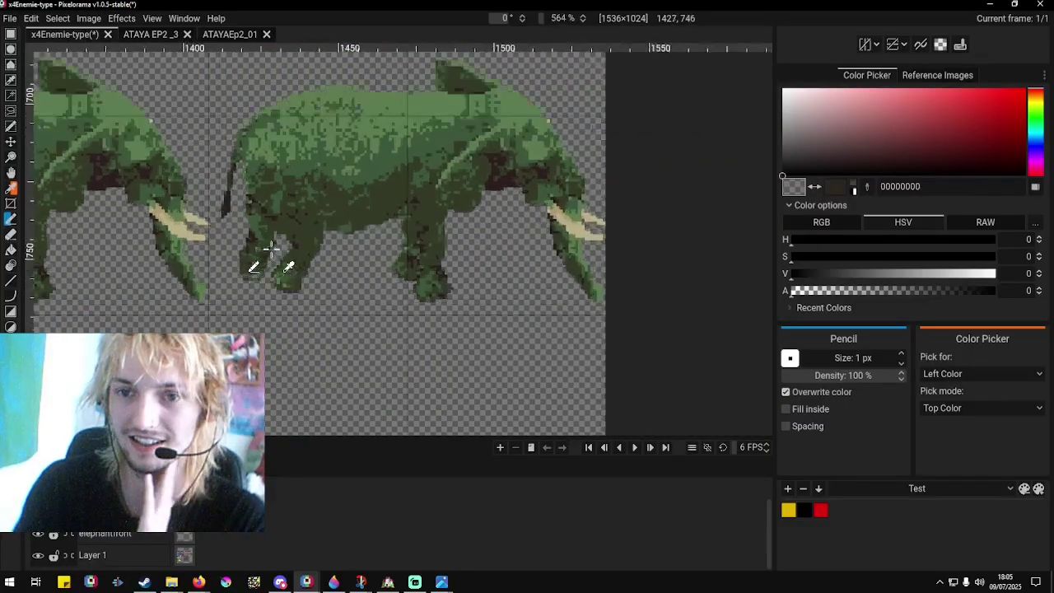
{"action": "scroll", "coordinate": [239, 303], "scroll_direction": "up", "scroll_amount": 1}
Extend the near hind foot's sole downward with 343a26 and cover its lower edge with green 3b5739.
{"action": "right_click", "coordinate": [247, 295]}
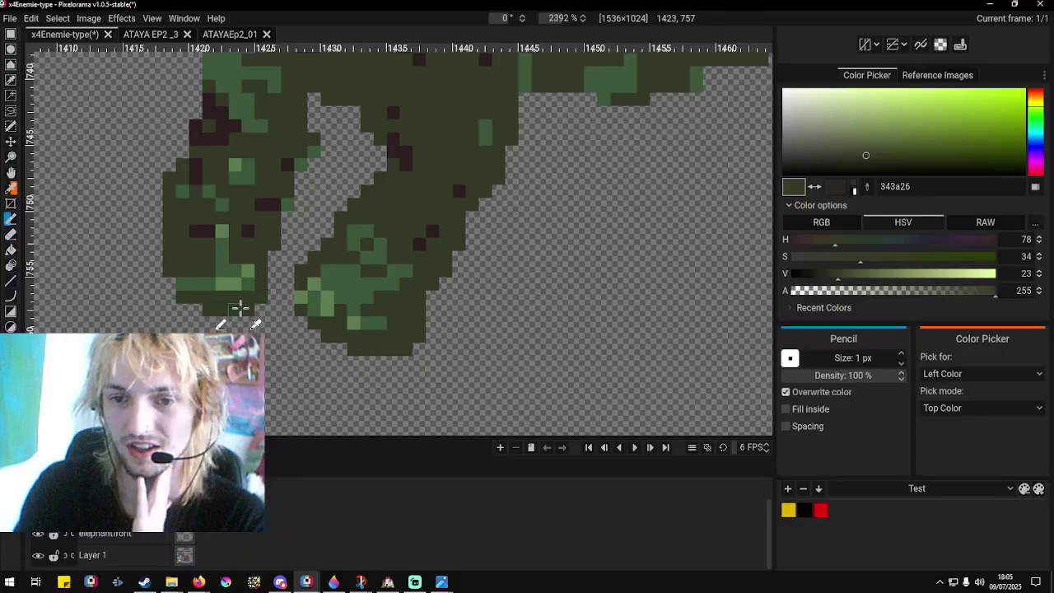
{"action": "right_click", "coordinate": [238, 308]}
{"action": "right_click", "coordinate": [238, 297]}
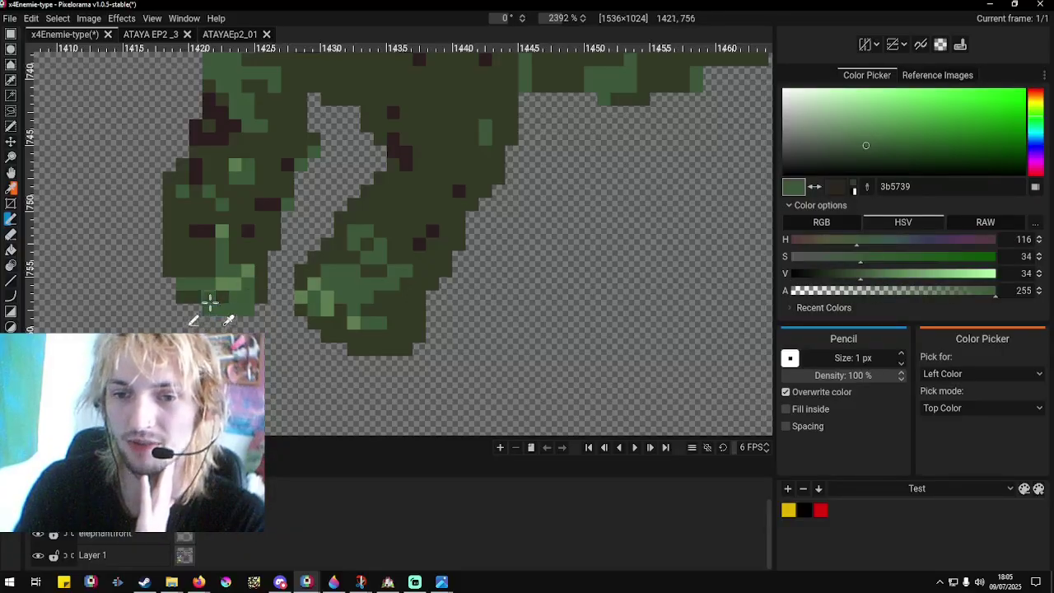
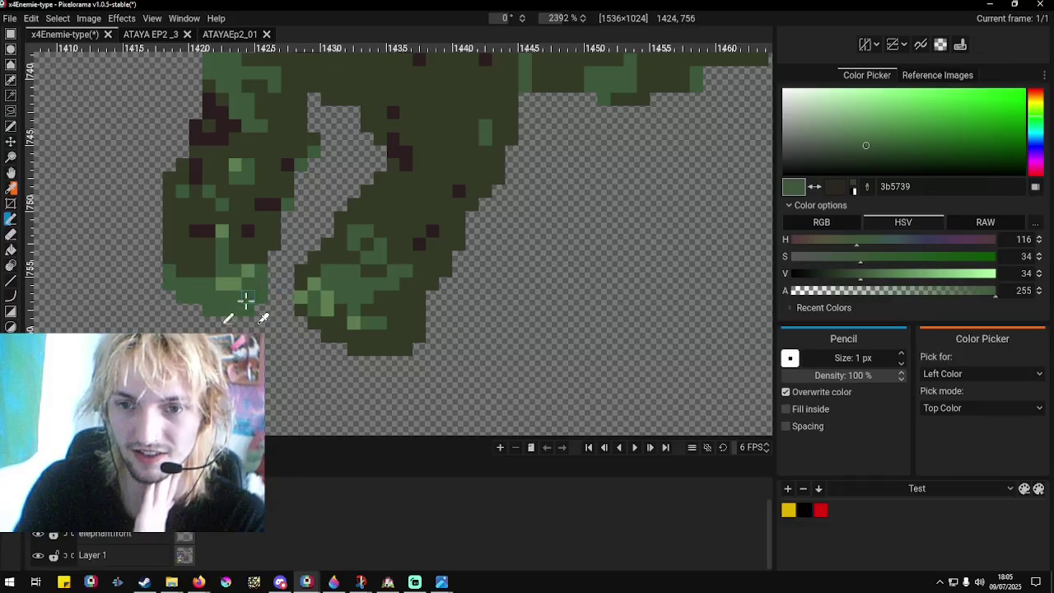
Place another 5c7c50 highlight on the near hind foot's toes and compare the feet with the neighbouring frame.
{"action": "right_click", "coordinate": [230, 285]}
{"action": "scroll", "coordinate": [205, 284], "scroll_direction": "down", "scroll_amount": 6}
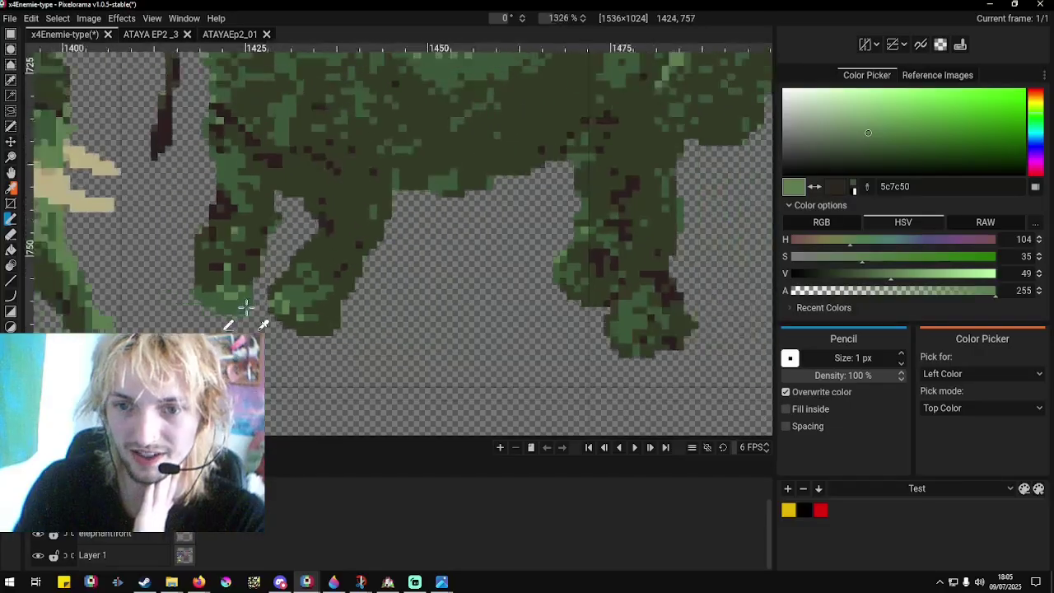
{"action": "scroll", "coordinate": [188, 306], "scroll_direction": "up", "scroll_amount": 5}
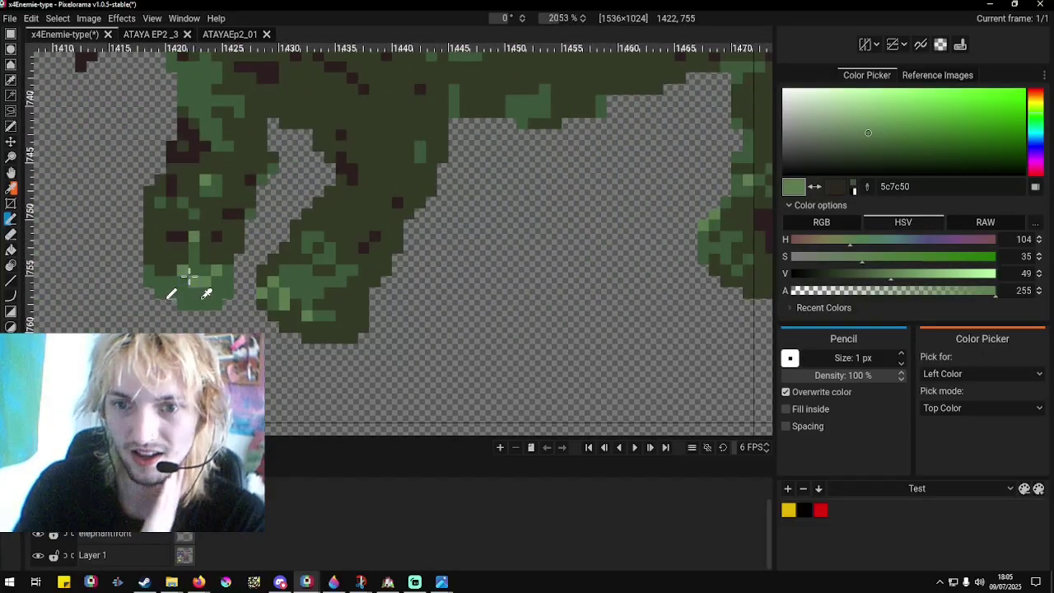
{"action": "scroll", "coordinate": [200, 305], "scroll_direction": "down", "scroll_amount": 5}
{"action": "scroll", "coordinate": [364, 309], "scroll_direction": "down", "scroll_amount": 3}
{"action": "scroll", "coordinate": [134, 287], "scroll_direction": "up", "scroll_amount": 6}
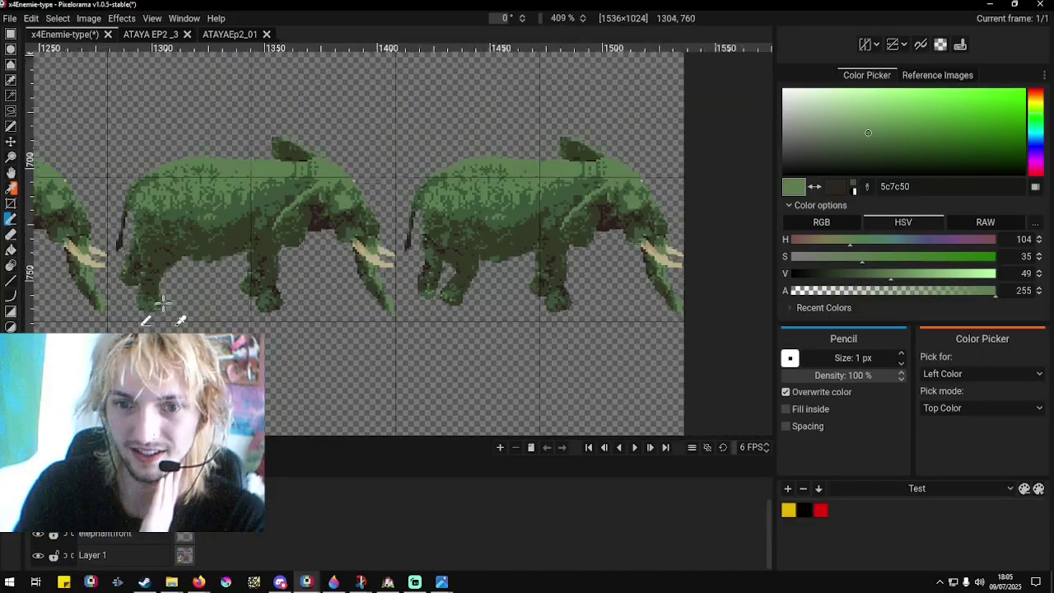
{"action": "scroll", "coordinate": [91, 266], "scroll_direction": "down", "scroll_amount": 3}
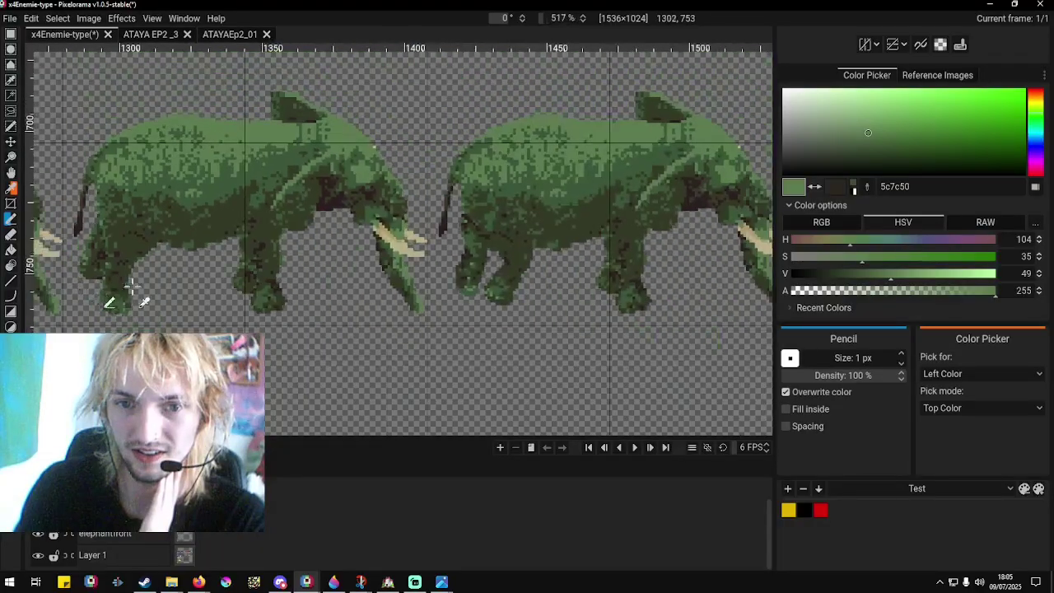
Paint over the near hind foot's toes with 343a26, keeping a strip of 3b5739 along its rear edge.
{"action": "scroll", "coordinate": [522, 296], "scroll_direction": "up", "scroll_amount": 8}
{"action": "right_click", "coordinate": [417, 260]}
{"action": "mouse_move", "coordinate": [417, 261]}
{"action": "left_mouse_down"}
{"action": "mouse_move", "coordinate": [365, 278]}
{"action": "mouse_move", "coordinate": [390, 280]}
{"action": "mouse_move", "coordinate": [379, 321]}
{"action": "mouse_move", "coordinate": [423, 280]}
{"action": "mouse_move", "coordinate": [433, 294]}
{"action": "mouse_move", "coordinate": [483, 157]}
{"action": "mouse_move", "coordinate": [477, 139]}
{"action": "mouse_move", "coordinate": [428, 230]}
{"action": "left_mouse_up"}
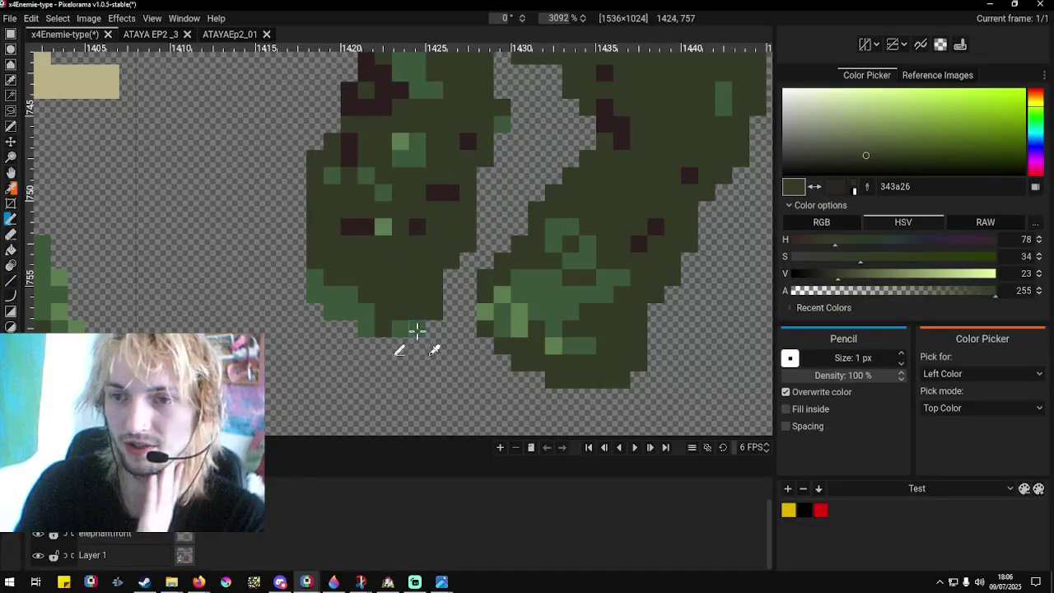
{"action": "mouse_move", "coordinate": [418, 330]}
{"action": "left_mouse_down"}
{"action": "mouse_move", "coordinate": [378, 319]}
{"action": "mouse_move", "coordinate": [333, 264]}
{"action": "mouse_move", "coordinate": [360, 308]}
{"action": "left_mouse_up"}
{"action": "scroll", "coordinate": [299, 315], "scroll_direction": "down", "scroll_amount": 8}
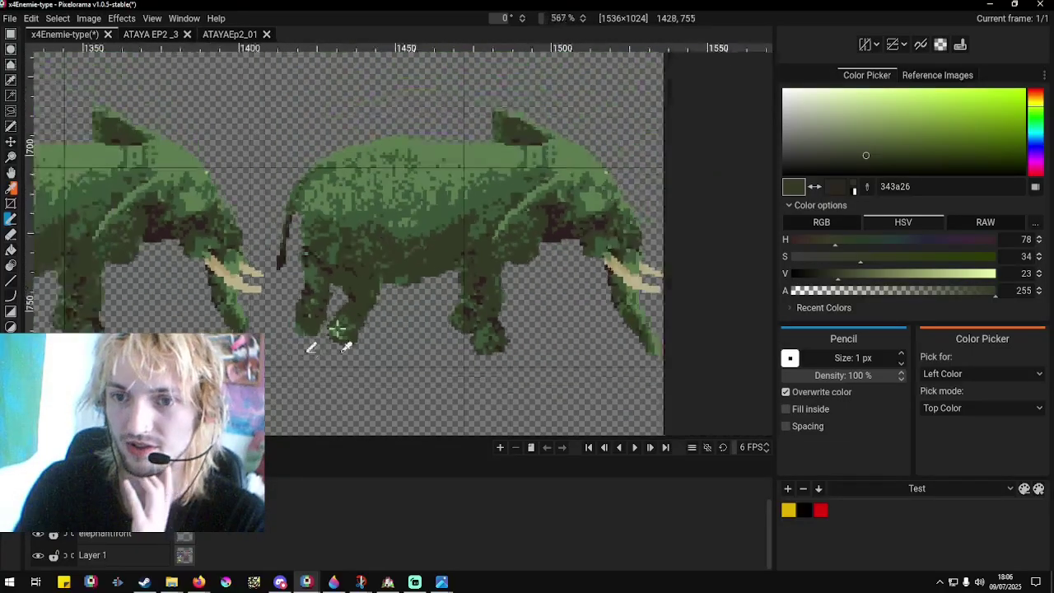
{"action": "scroll", "coordinate": [338, 330], "scroll_direction": "down", "scroll_amount": 2}
{"action": "scroll", "coordinate": [485, 331], "scroll_direction": "up", "scroll_amount": 4}
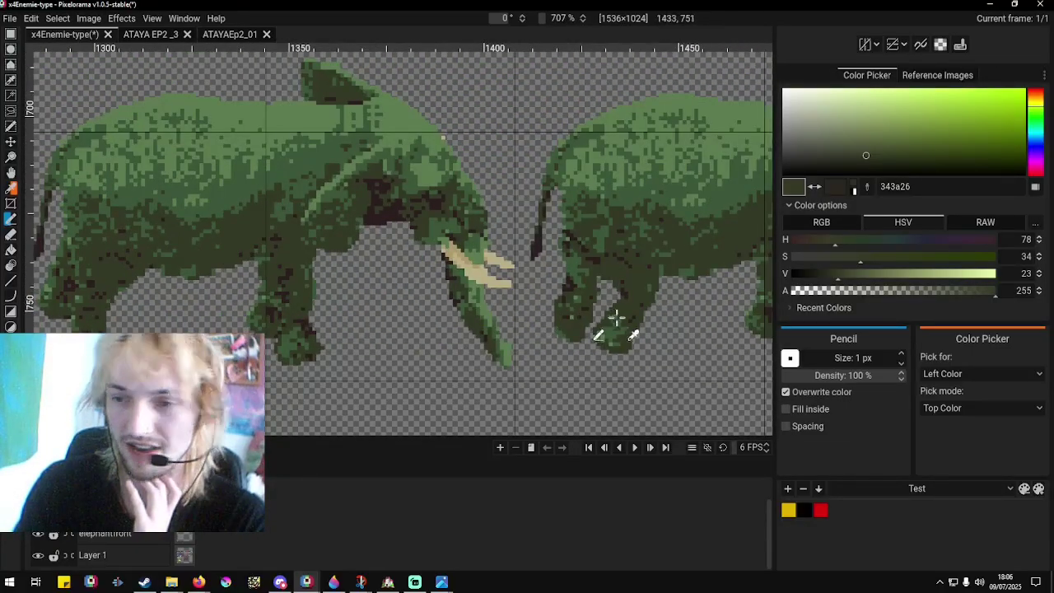
Trim the near hind leg's edge beside the gap between the hind legs with transparent 00000000.
{"action": "scroll", "coordinate": [616, 318], "scroll_direction": "up", "scroll_amount": 6}
{"action": "right_click", "coordinate": [518, 242]}
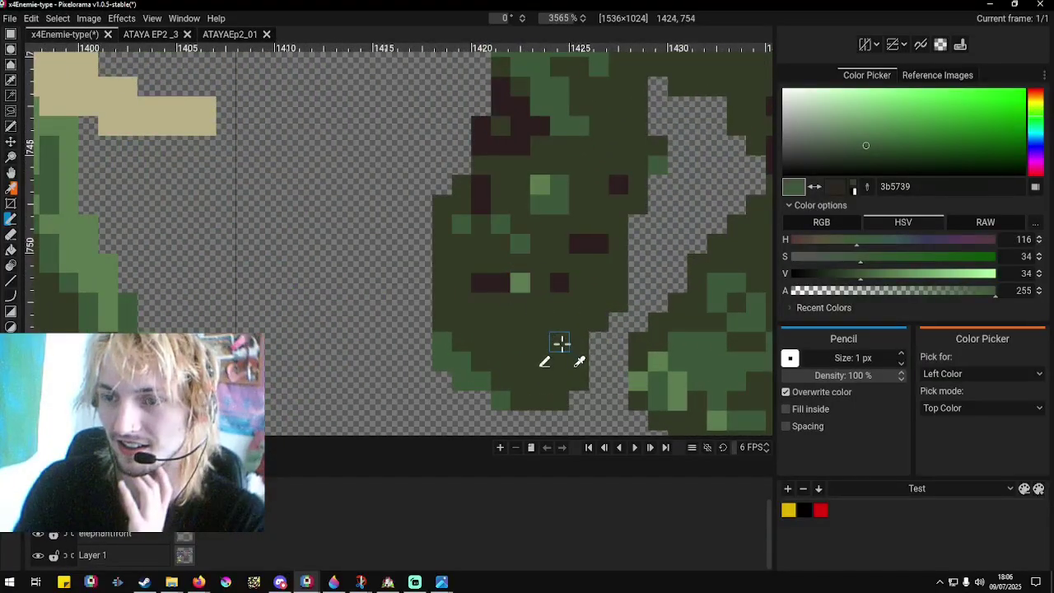
{"action": "scroll", "coordinate": [388, 348], "scroll_direction": "down", "scroll_amount": 6}
{"action": "scroll", "coordinate": [445, 363], "scroll_direction": "up", "scroll_amount": 3}
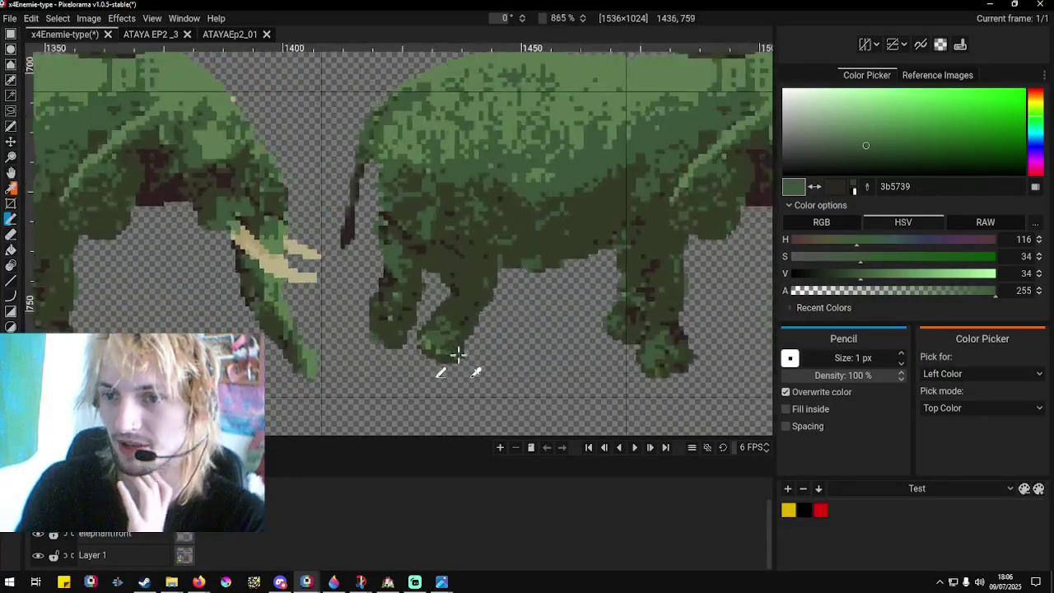
{"action": "scroll", "coordinate": [399, 321], "scroll_direction": "up", "scroll_amount": 2}
{"action": "right_click", "coordinate": [409, 331]}
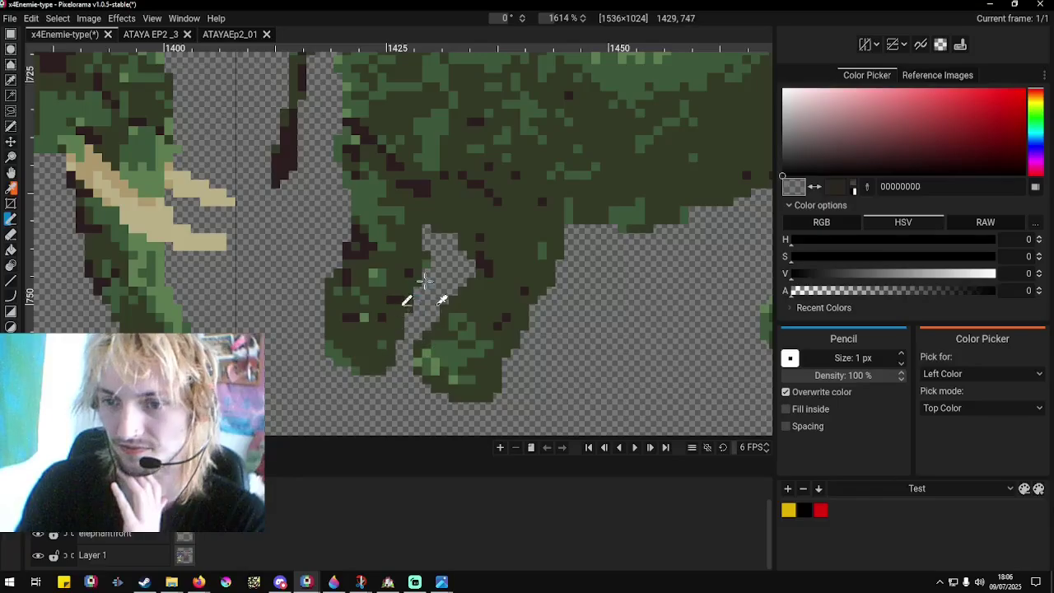
{"action": "scroll", "coordinate": [313, 348], "scroll_direction": "down", "scroll_amount": 4}
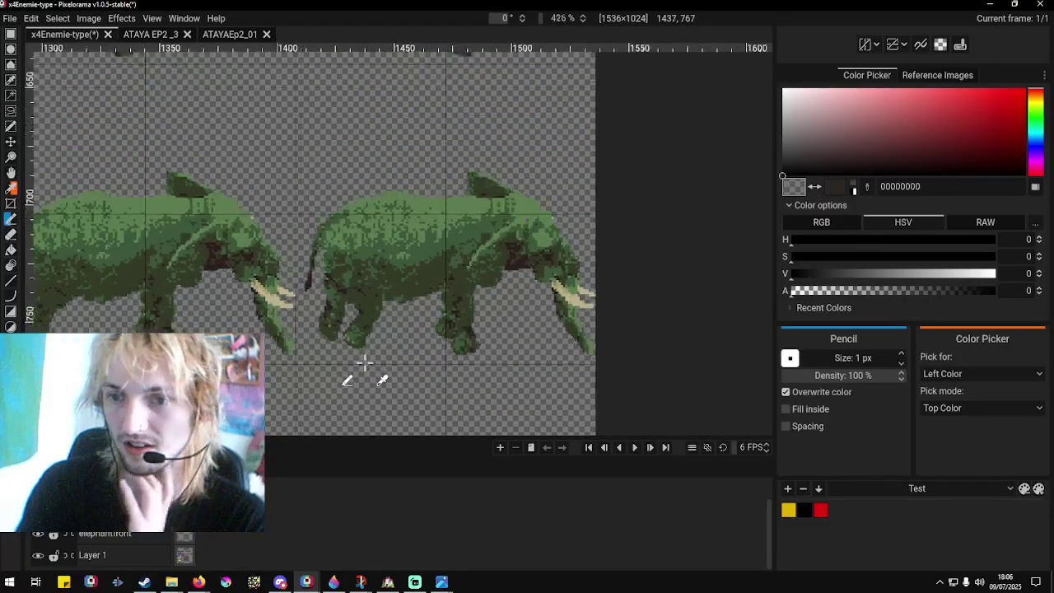
Examine the rightmost side-view elephant's hind legs and trunk against the neighbouring walk frames.
{"action": "scroll", "coordinate": [365, 362], "scroll_direction": "up", "scroll_amount": 2}
{"action": "scroll", "coordinate": [464, 330], "scroll_direction": "down", "scroll_amount": 5}
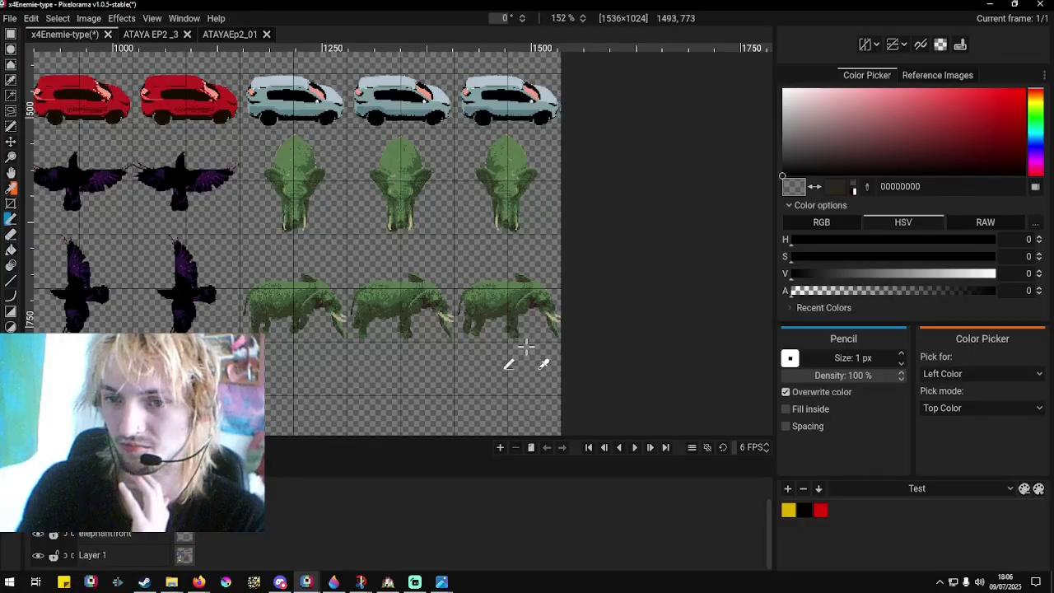
{"action": "scroll", "coordinate": [525, 347], "scroll_direction": "up", "scroll_amount": 2}
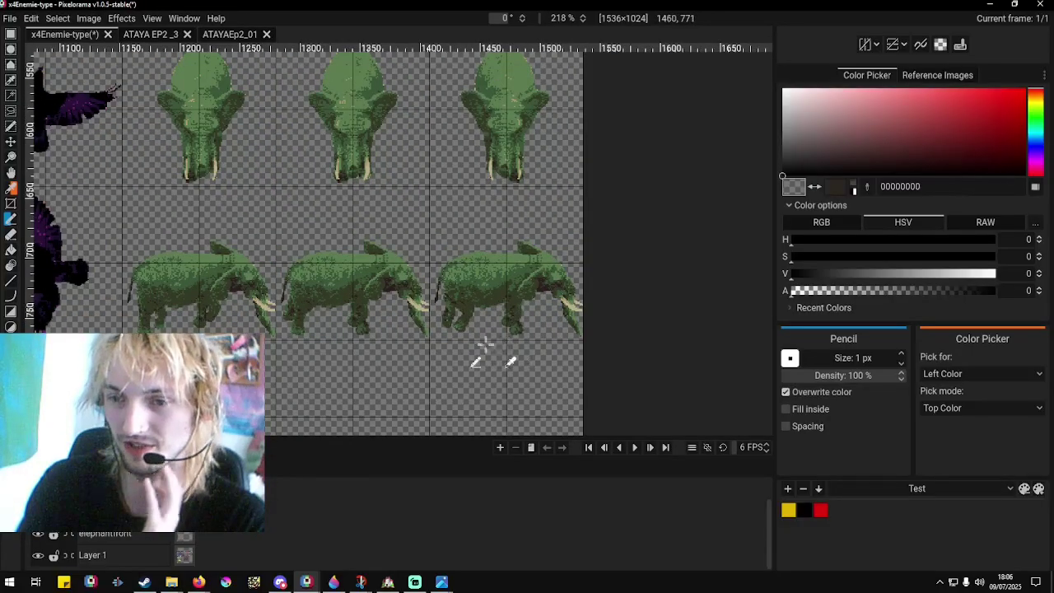
{"action": "scroll", "coordinate": [457, 346], "scroll_direction": "up", "scroll_amount": 10}
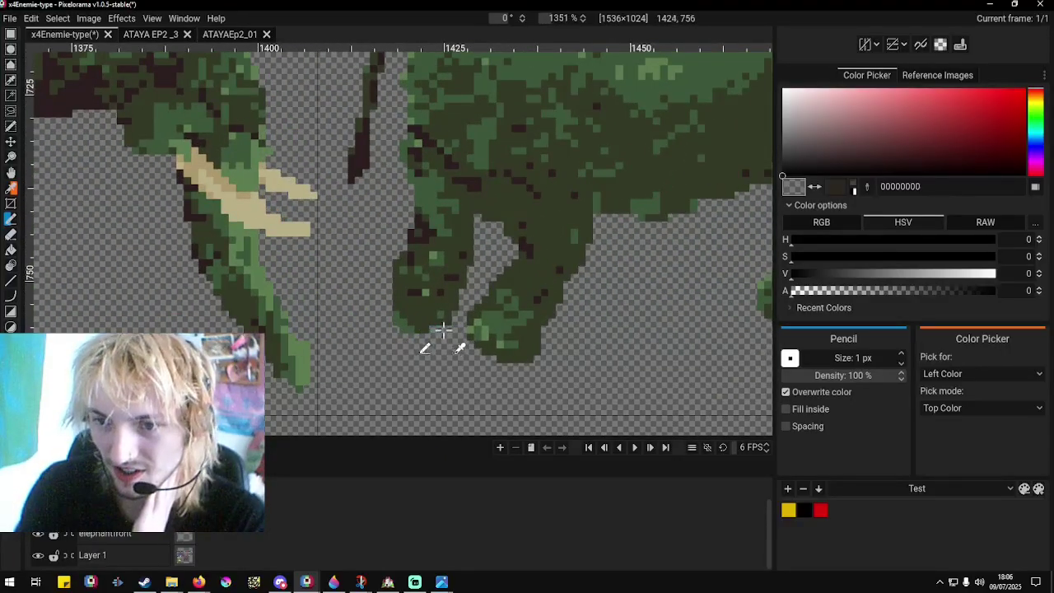
{"action": "scroll", "coordinate": [404, 354], "scroll_direction": "down", "scroll_amount": 12}
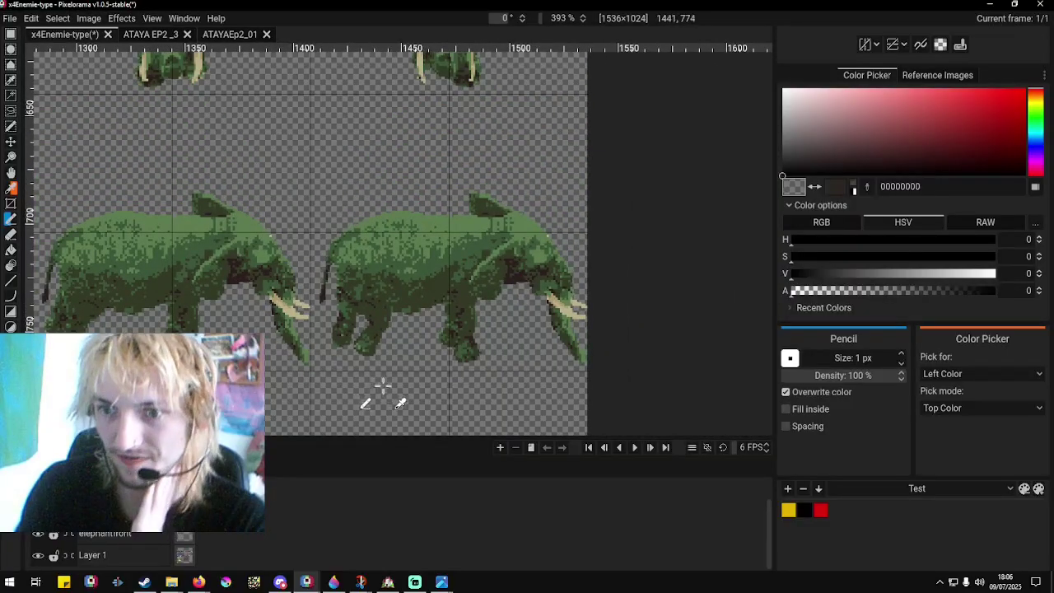
{"action": "scroll", "coordinate": [436, 317], "scroll_direction": "up", "scroll_amount": 3}
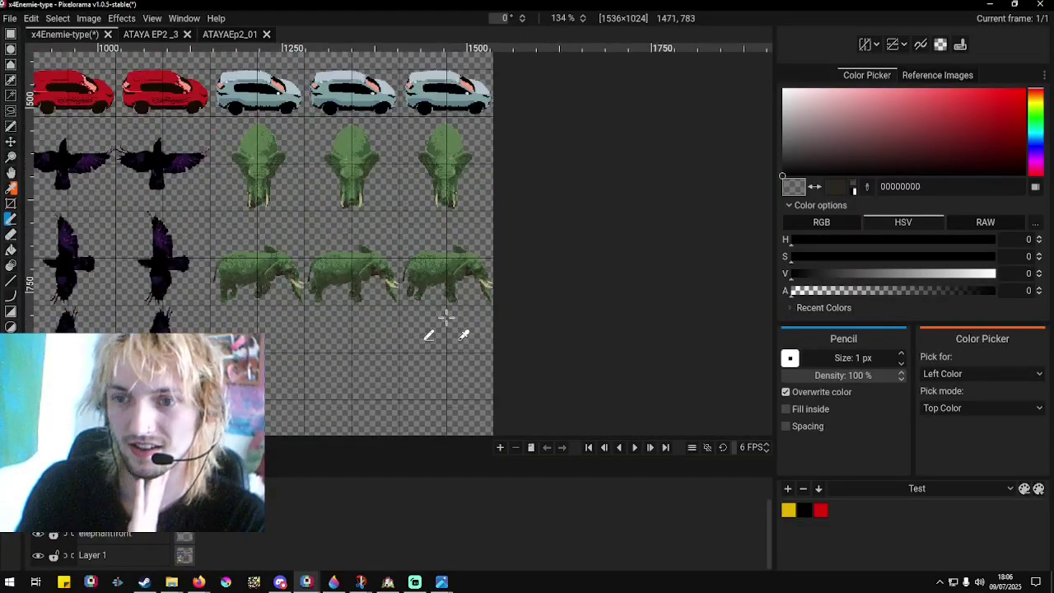
Select the rightmost side-view elephant's lower trunk and mirror it horizontally to point back toward the legs, 18 px wide at X 1512.
{"action": "scroll", "coordinate": [494, 268], "scroll_direction": "up", "scroll_amount": 7}
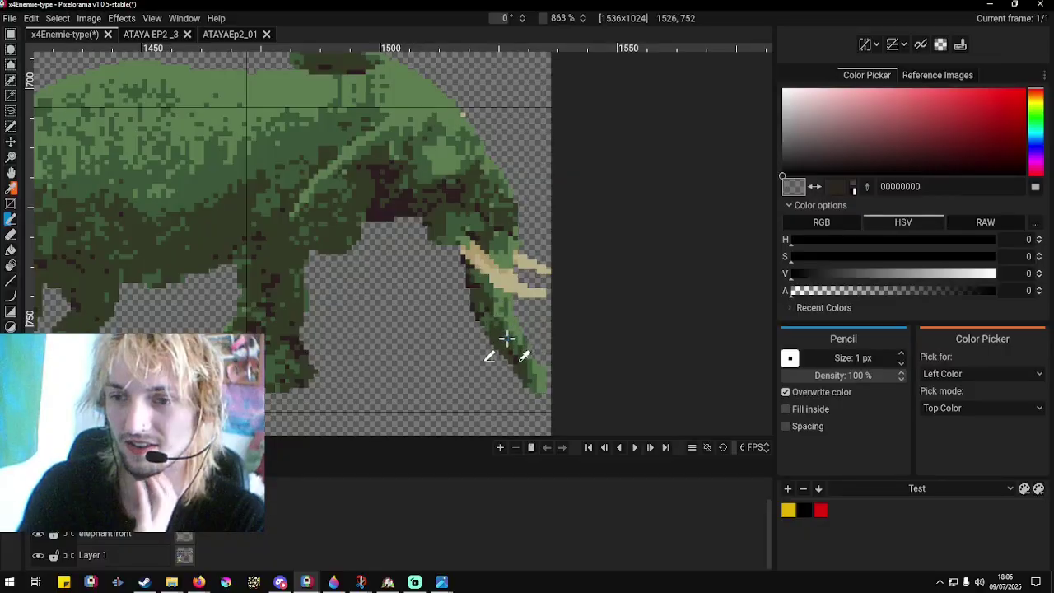
{"action": "scroll", "coordinate": [506, 337], "scroll_direction": "up", "scroll_amount": 2}
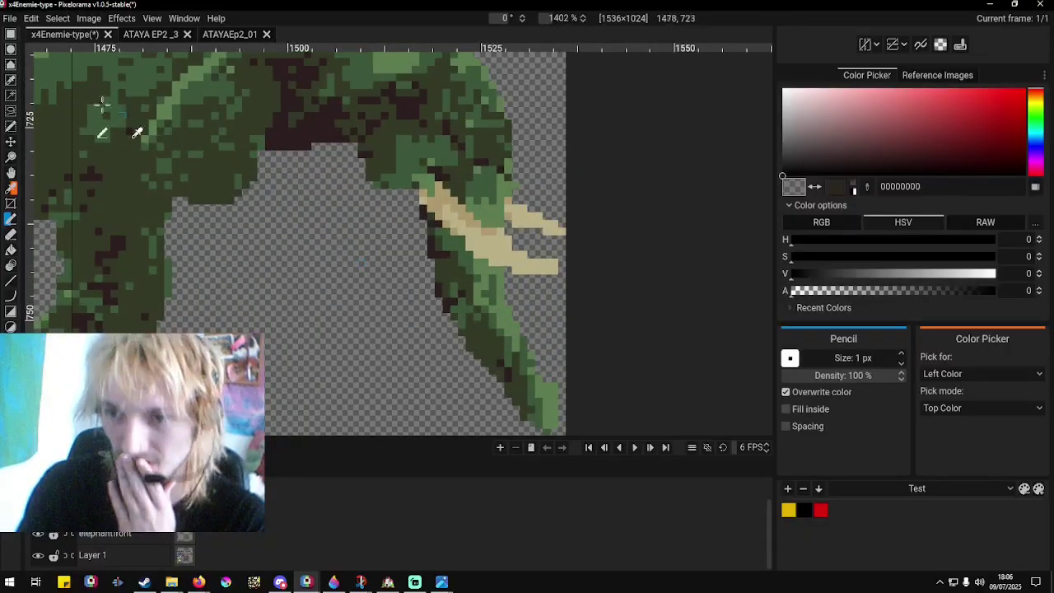
{"action": "left_click", "coordinate": [7, 35]}
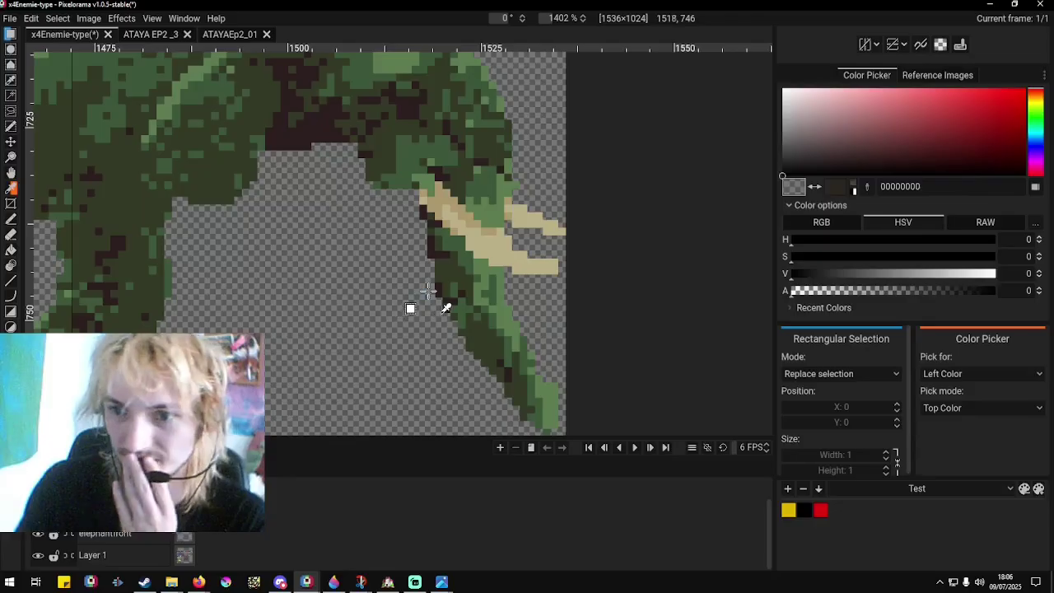
{"action": "left_click_drag", "start_coordinate": [420, 290], "coordinate": [565, 447]}
{"action": "scroll", "coordinate": [590, 354], "scroll_direction": "down", "scroll_amount": 3}
{"action": "scroll", "coordinate": [586, 416], "scroll_direction": "up", "scroll_amount": 2}
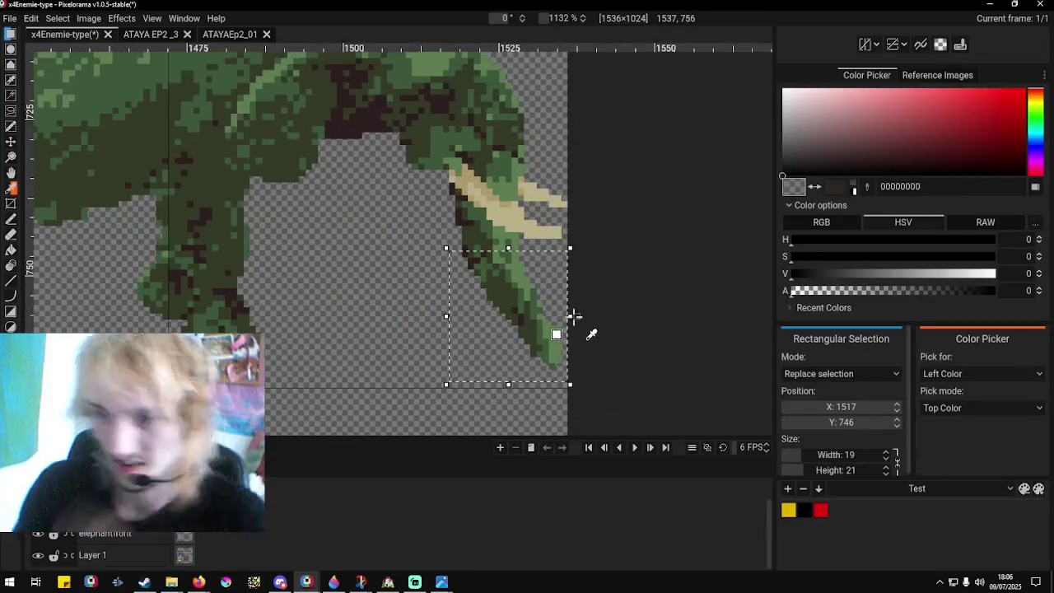
{"action": "left_click_drag", "start_coordinate": [574, 315], "coordinate": [483, 319]}
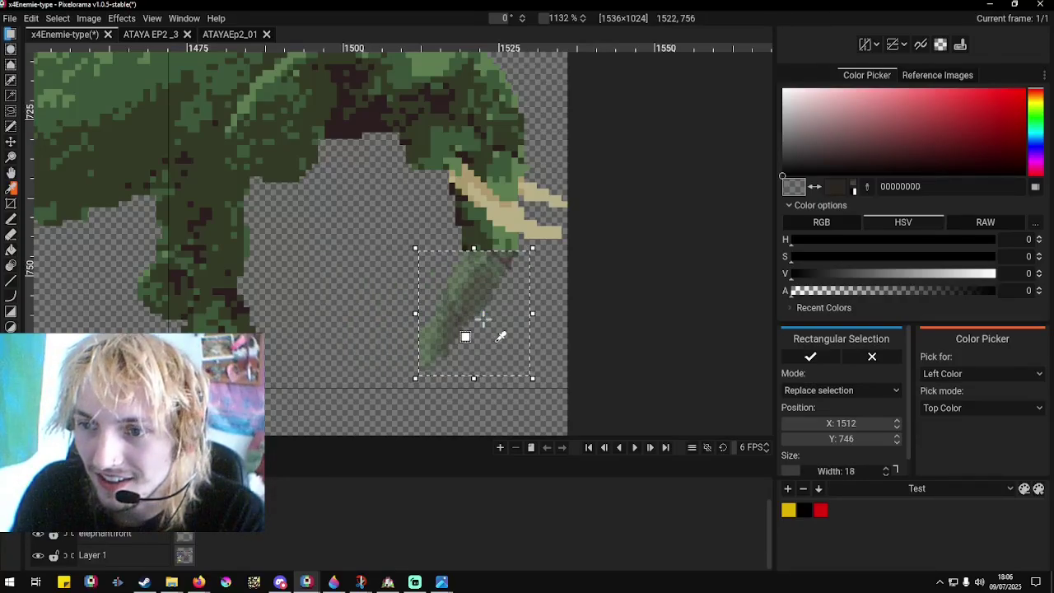
{"action": "key", "text": "Return"}
{"action": "scroll", "coordinate": [581, 336], "scroll_direction": "down", "scroll_amount": 8}
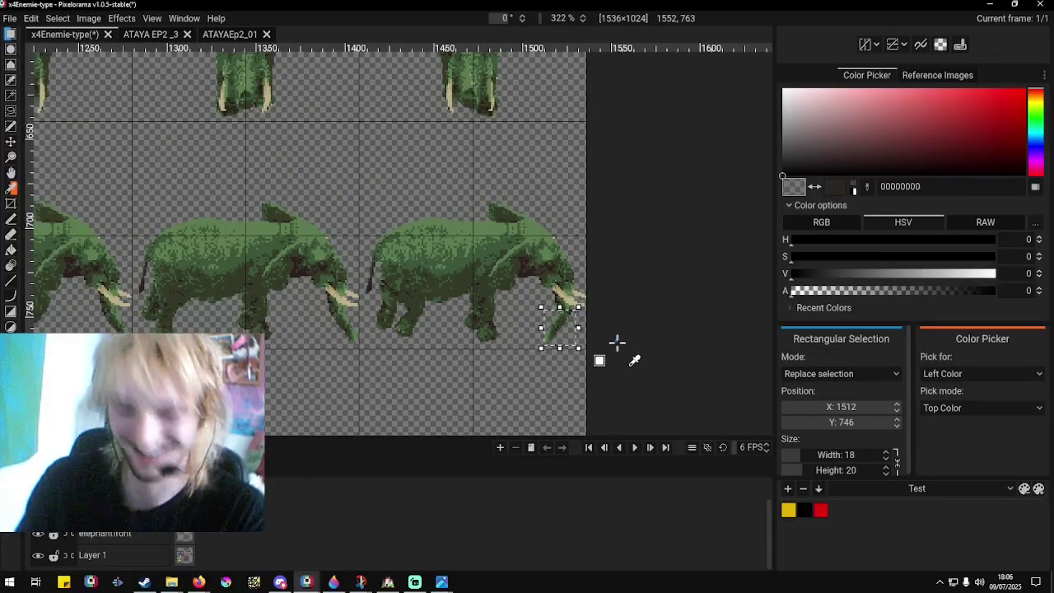
{"action": "left_click", "coordinate": [617, 342]}
{"action": "scroll", "coordinate": [617, 341], "scroll_direction": "down", "scroll_amount": 2}
Extend the dark shadow on the trunk bend's inner edge with pixels of 2c1f20 sampled from the opposite edge.
{"action": "scroll", "coordinate": [577, 356], "scroll_direction": "up", "scroll_amount": 10}
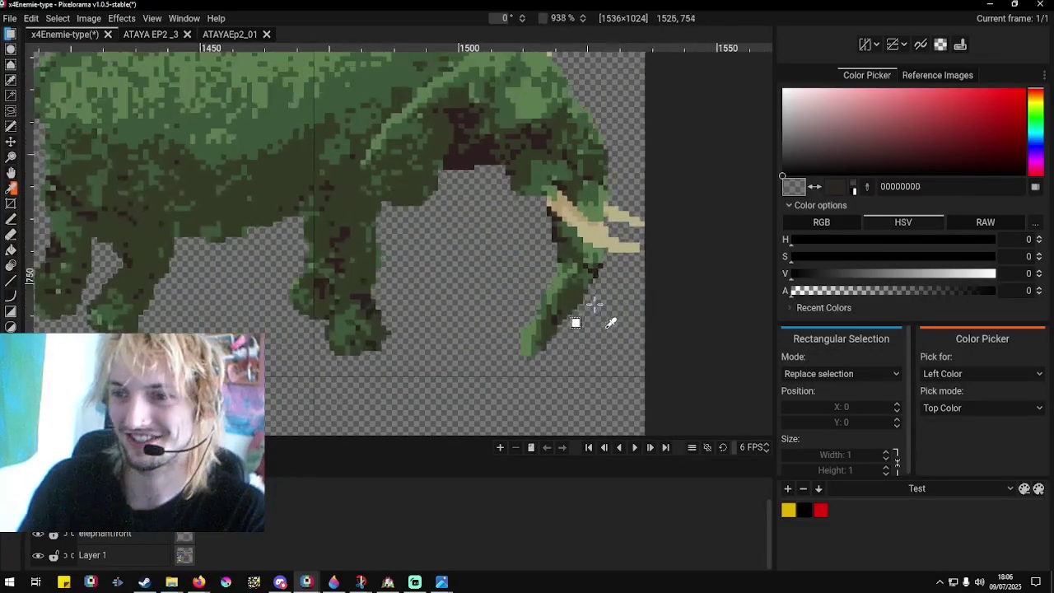
{"action": "left_click", "coordinate": [592, 239]}
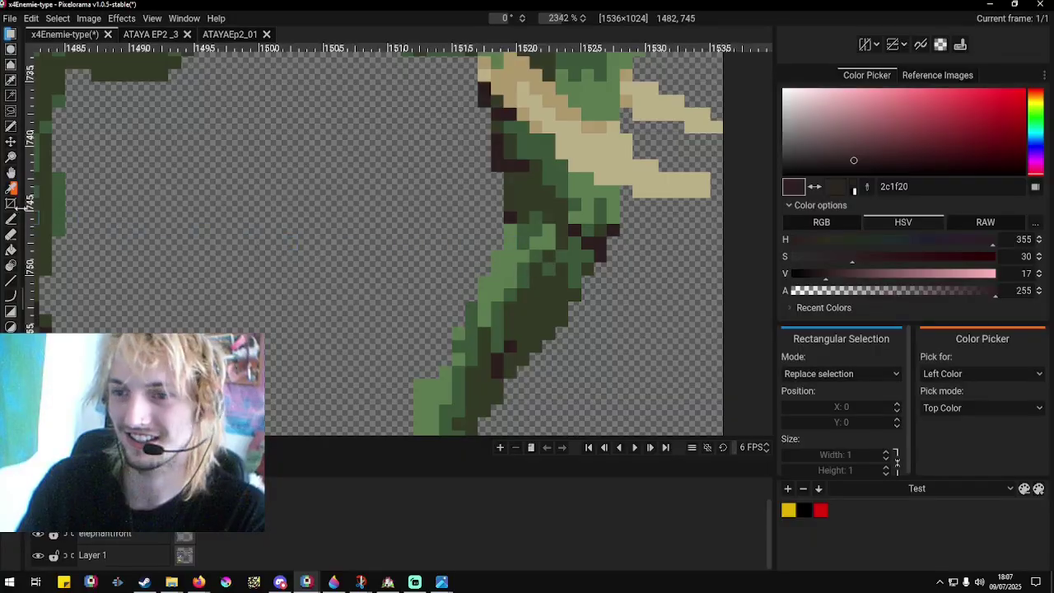
{"action": "left_click", "coordinate": [10, 221]}
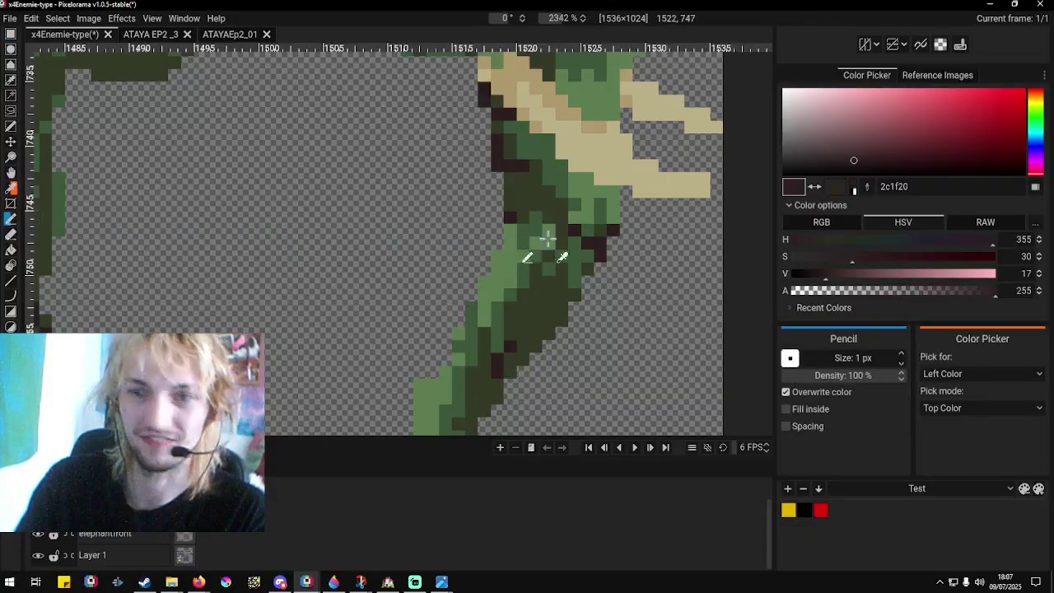
{"action": "left_click", "coordinate": [511, 232]}
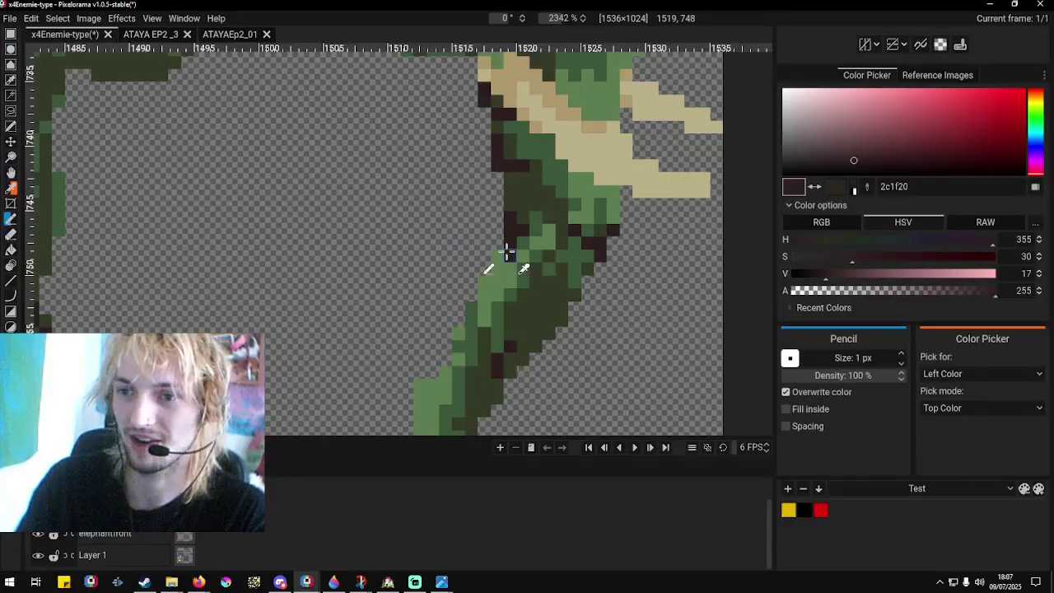
Fill the dark patch on the lower trunk's outer side with light green 5c7c50, limiting the bucket fill to Similar area.
{"action": "right_click", "coordinate": [504, 284]}
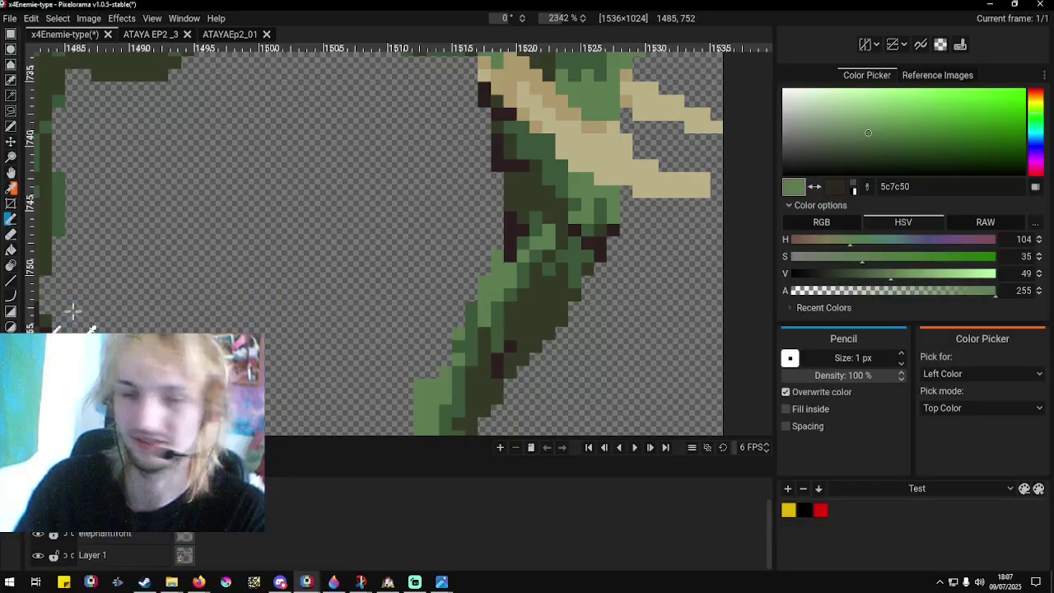
{"action": "left_click", "coordinate": [11, 250]}
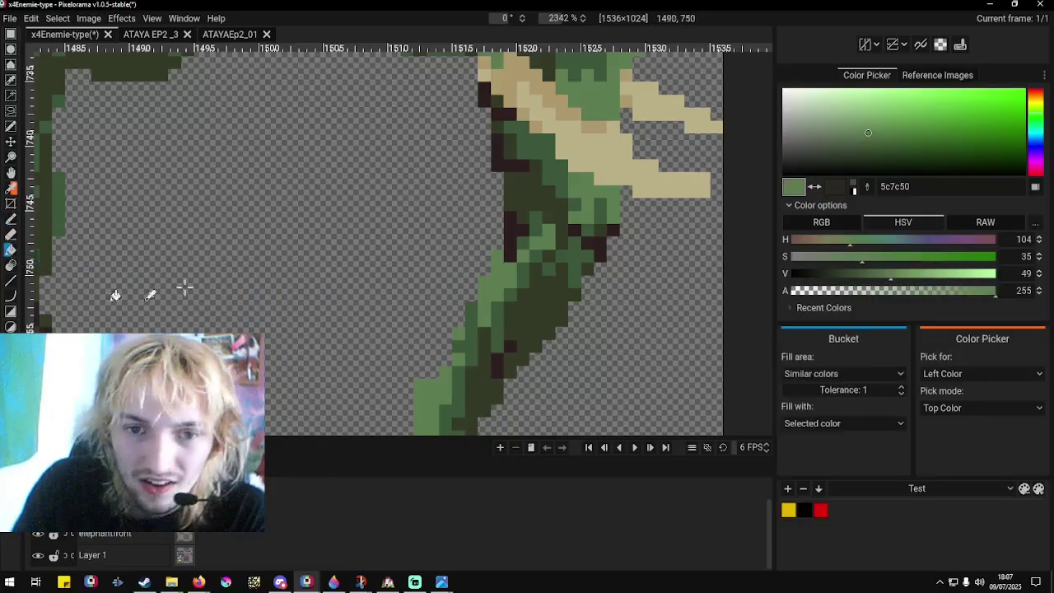
{"action": "left_click", "coordinate": [539, 327]}
{"action": "right_click", "coordinate": [537, 330]}
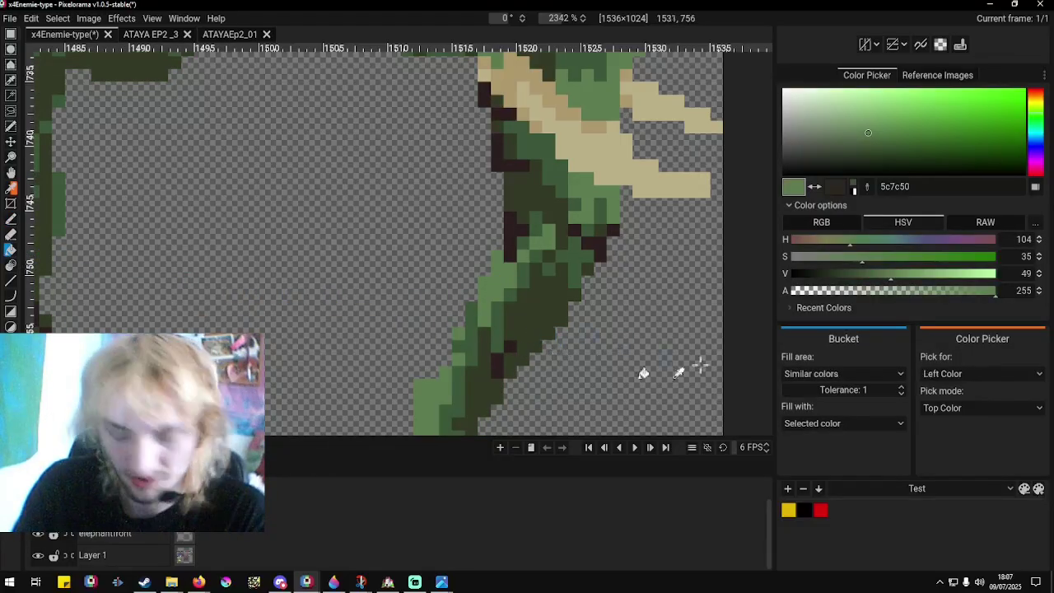
{"action": "left_click", "coordinate": [841, 375]}
{"action": "left_click", "coordinate": [828, 391]}
{"action": "left_click", "coordinate": [527, 338]}
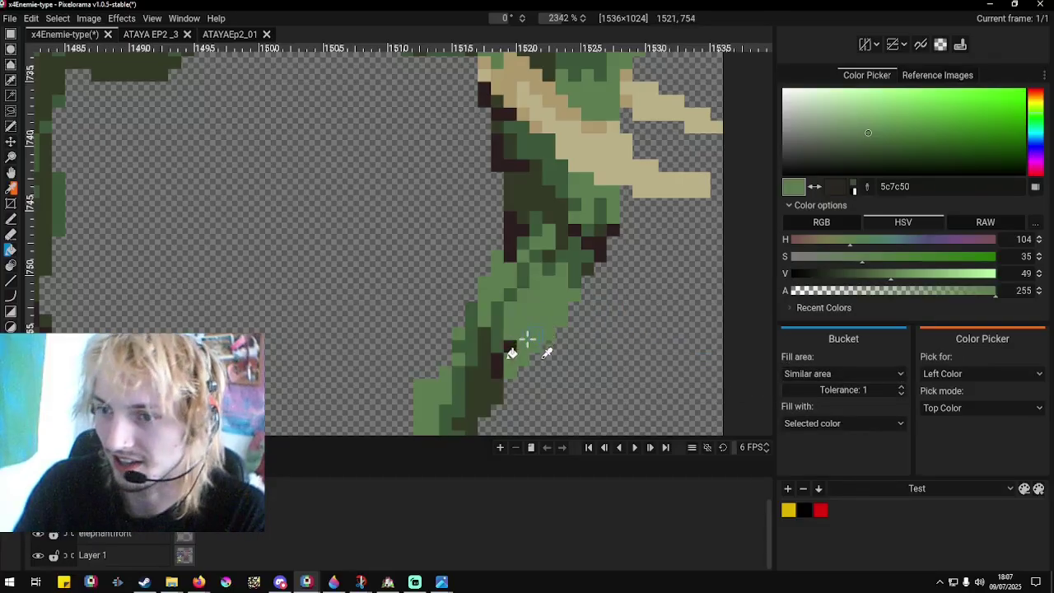
Fill the light strip along the lower trunk's inner edge and the light trunk tip with 343a26.
{"action": "right_click", "coordinate": [532, 193]}
{"action": "left_click", "coordinate": [499, 294]}
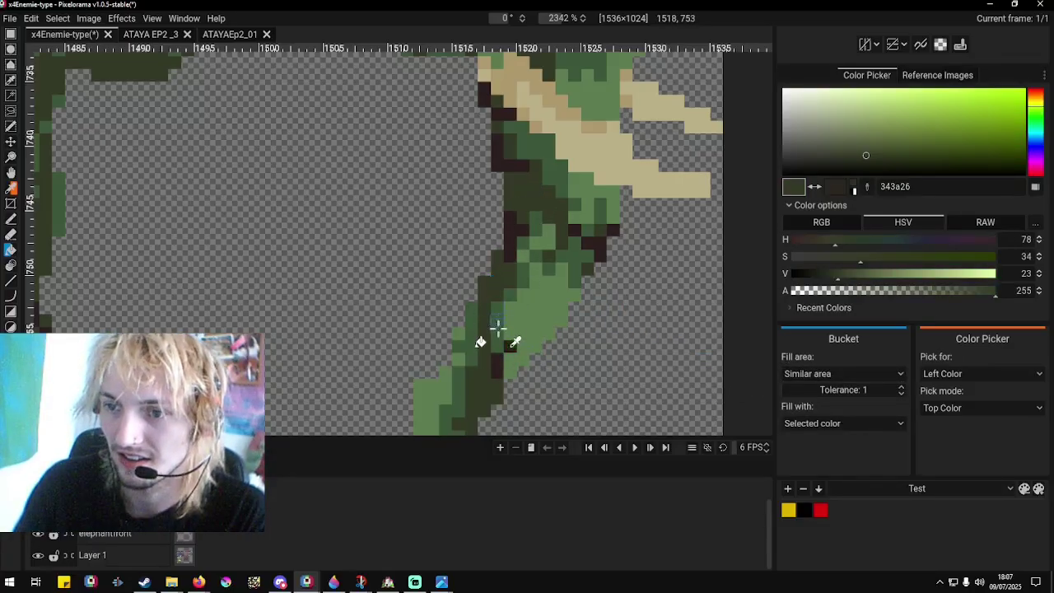
{"action": "scroll", "coordinate": [548, 305], "scroll_direction": "down", "scroll_amount": 3}
{"action": "scroll", "coordinate": [524, 370], "scroll_direction": "up", "scroll_amount": 5}
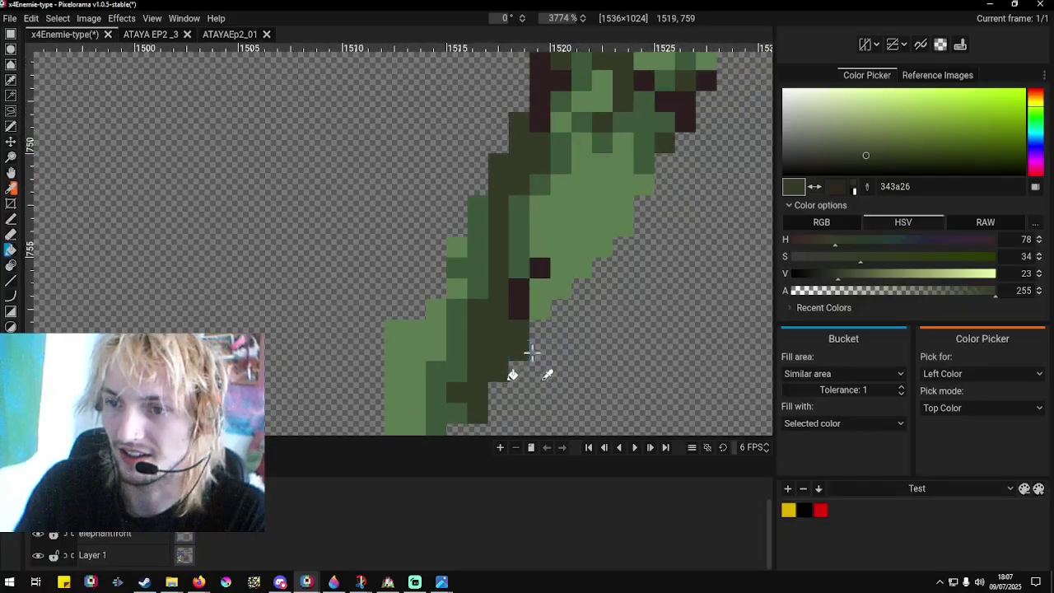
{"action": "left_click", "coordinate": [415, 365]}
Paint a few mid-green 3b5739 pixels across the dark strip in the middle of the lower trunk.
{"action": "right_click", "coordinate": [571, 224]}
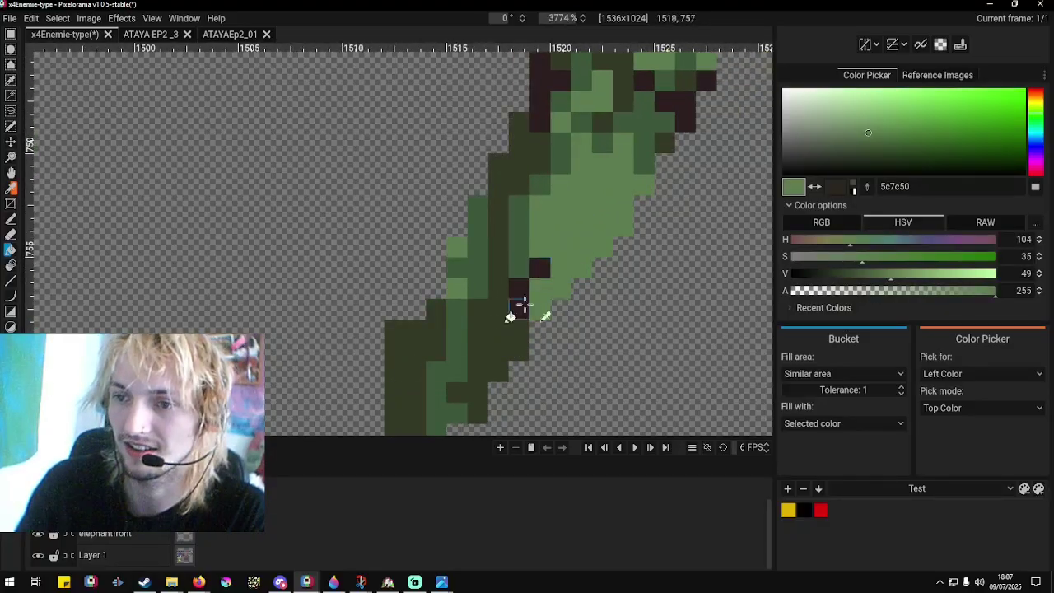
{"action": "right_click", "coordinate": [515, 245]}
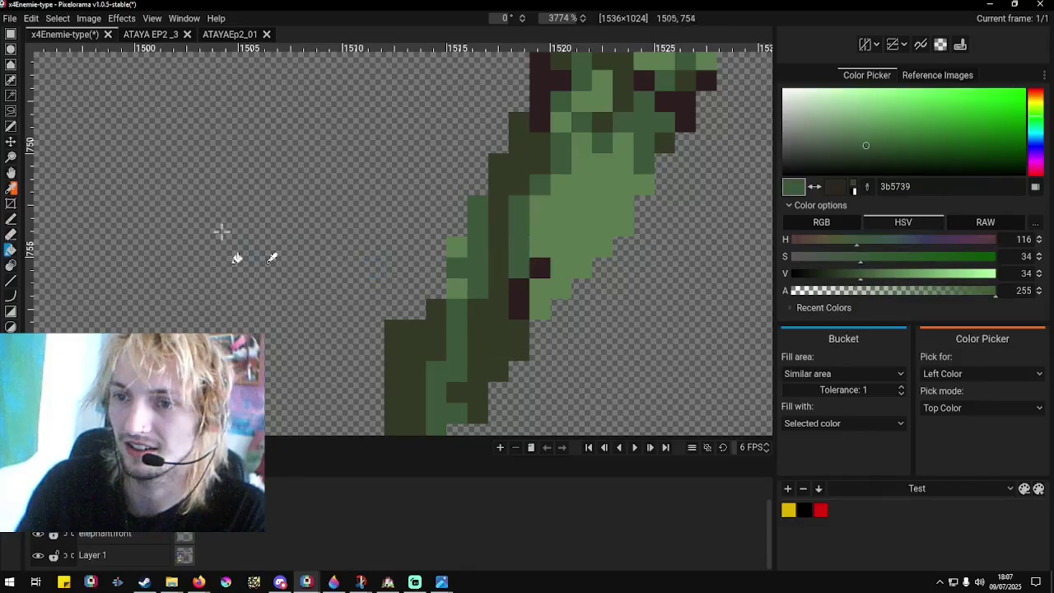
{"action": "left_click", "coordinate": [12, 218]}
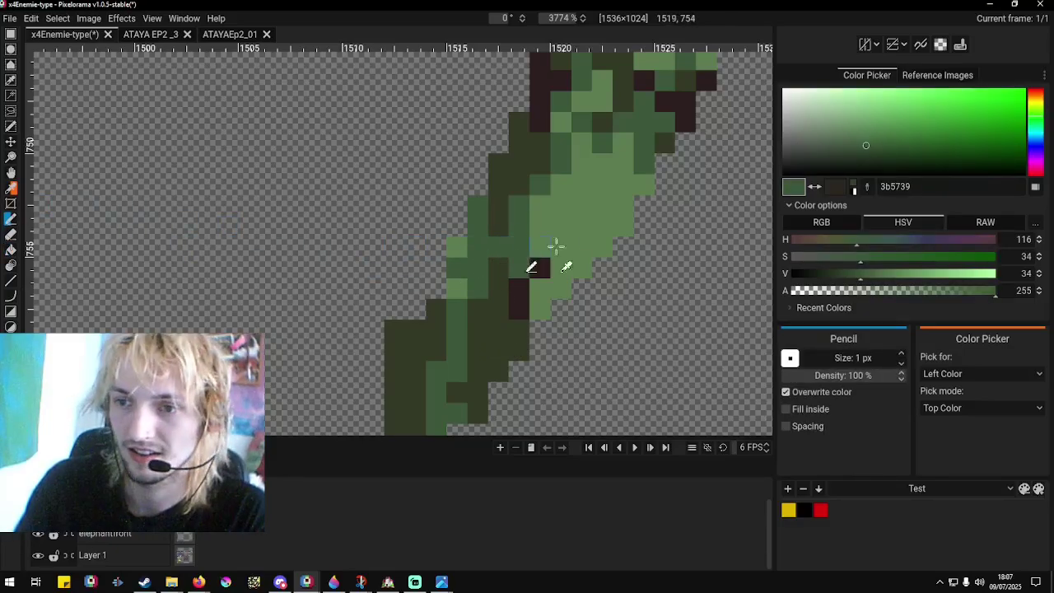
Try filling the dark area on the outer side near the trunk tip with 5c7c50.
{"action": "right_click", "coordinate": [548, 247]}
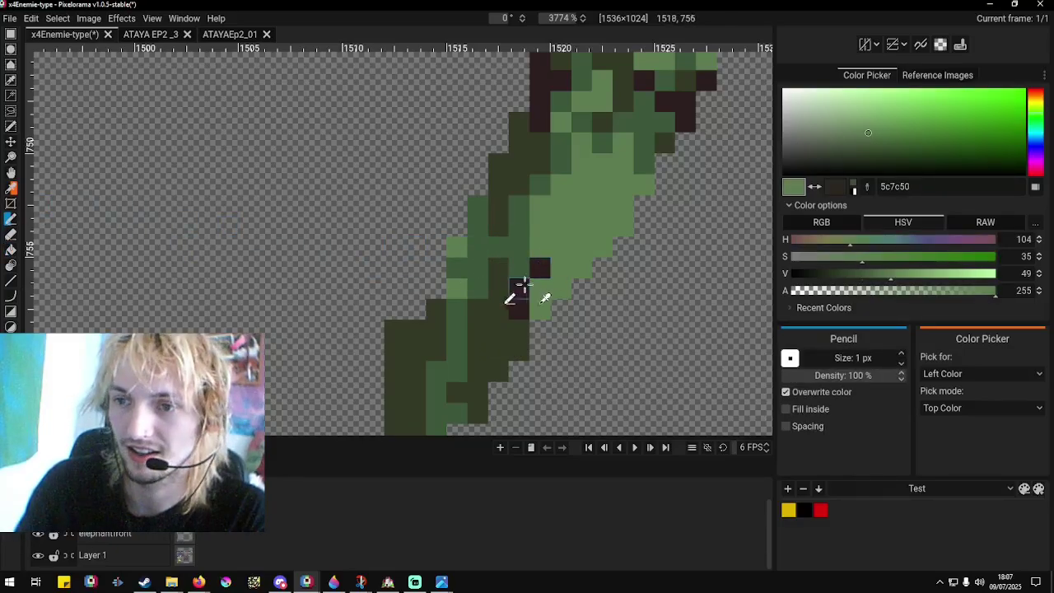
{"action": "left_click", "coordinate": [11, 251]}
{"action": "left_click", "coordinate": [478, 337]}
{"action": "scroll", "coordinate": [487, 313], "scroll_direction": "down", "scroll_amount": 5}
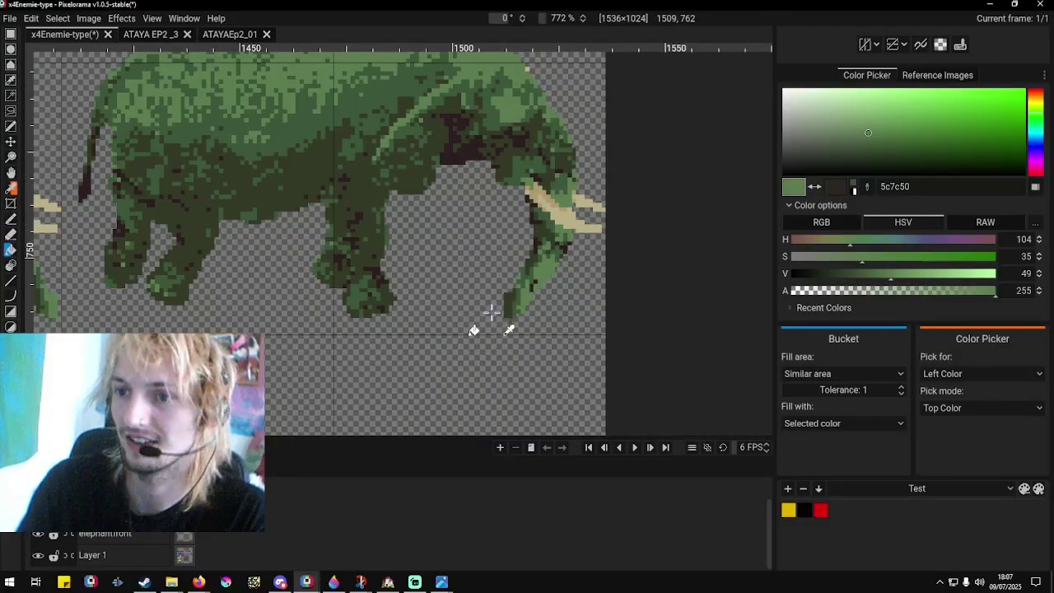
Refill the outer area near the trunk tip with 343a26 and darken the light pixels on the inner edge.
{"action": "scroll", "coordinate": [492, 311], "scroll_direction": "up", "scroll_amount": 6}
{"action": "right_click", "coordinate": [525, 165]}
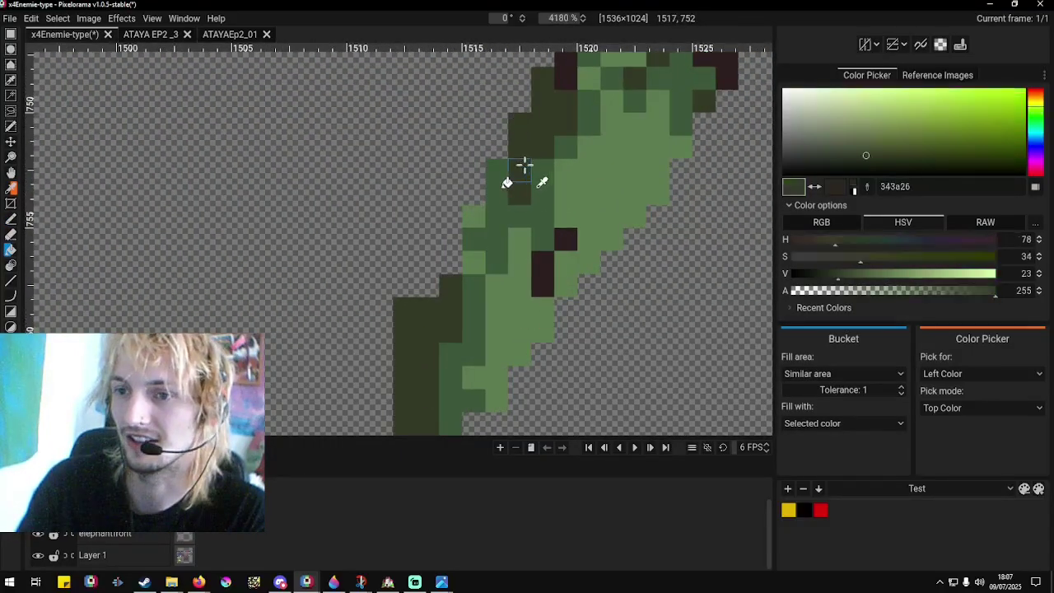
{"action": "left_click", "coordinate": [516, 290]}
{"action": "scroll", "coordinate": [354, 293], "scroll_direction": "down", "scroll_amount": 1}
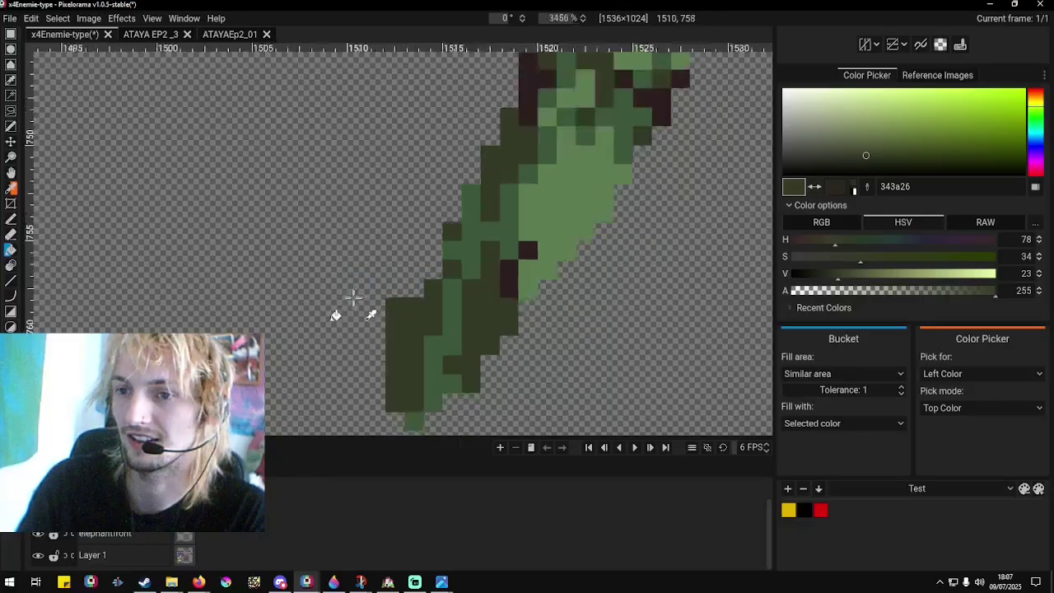
Paint over most of the light area on the lower trunk's outer side with 343a26, keeping green just below the bend.
{"action": "scroll", "coordinate": [362, 362], "scroll_direction": "down", "scroll_amount": 6}
{"action": "scroll", "coordinate": [408, 354], "scroll_direction": "up", "scroll_amount": 4}
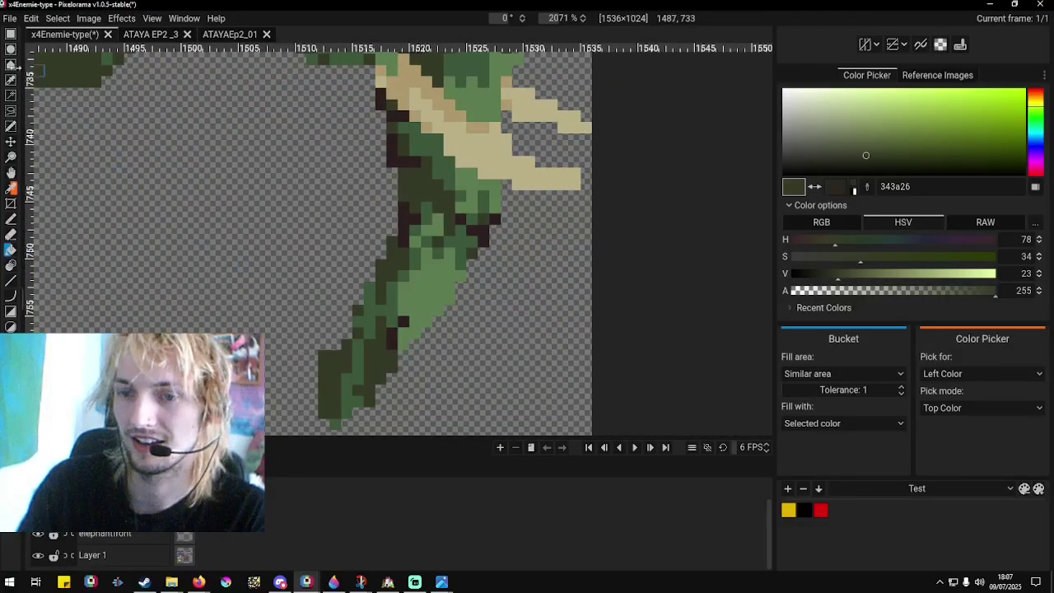
{"action": "left_click", "coordinate": [11, 126]}
{"action": "scroll", "coordinate": [384, 308], "scroll_direction": "up", "scroll_amount": 2}
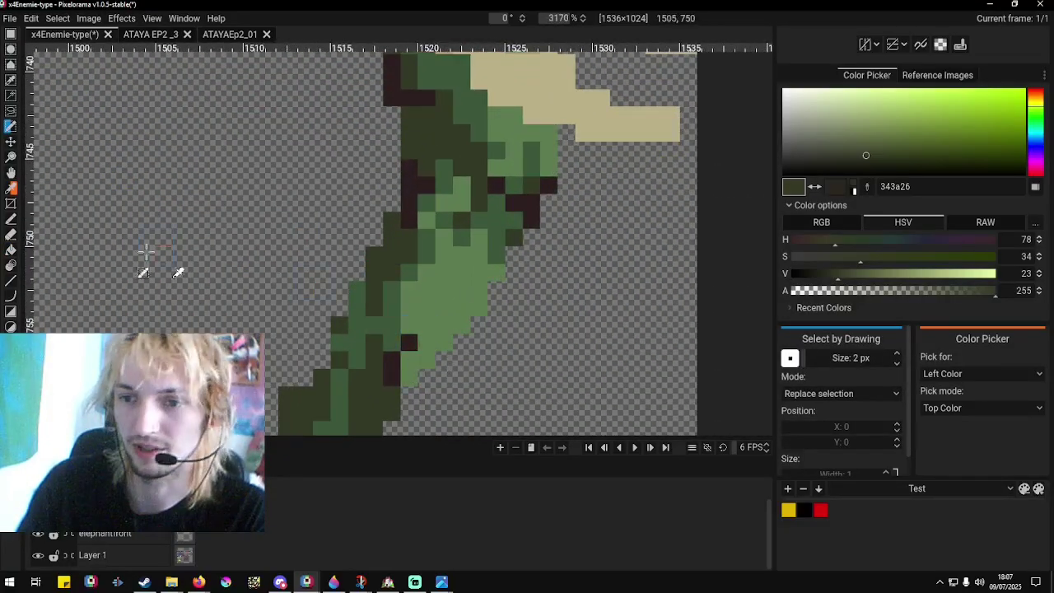
{"action": "left_click", "coordinate": [10, 220]}
{"action": "mouse_move", "coordinate": [459, 313]}
{"action": "left_mouse_down"}
{"action": "mouse_move", "coordinate": [434, 332]}
{"action": "mouse_move", "coordinate": [482, 272]}
{"action": "mouse_move", "coordinate": [431, 328]}
{"action": "mouse_move", "coordinate": [429, 308]}
{"action": "mouse_move", "coordinate": [467, 260]}
{"action": "left_mouse_up"}
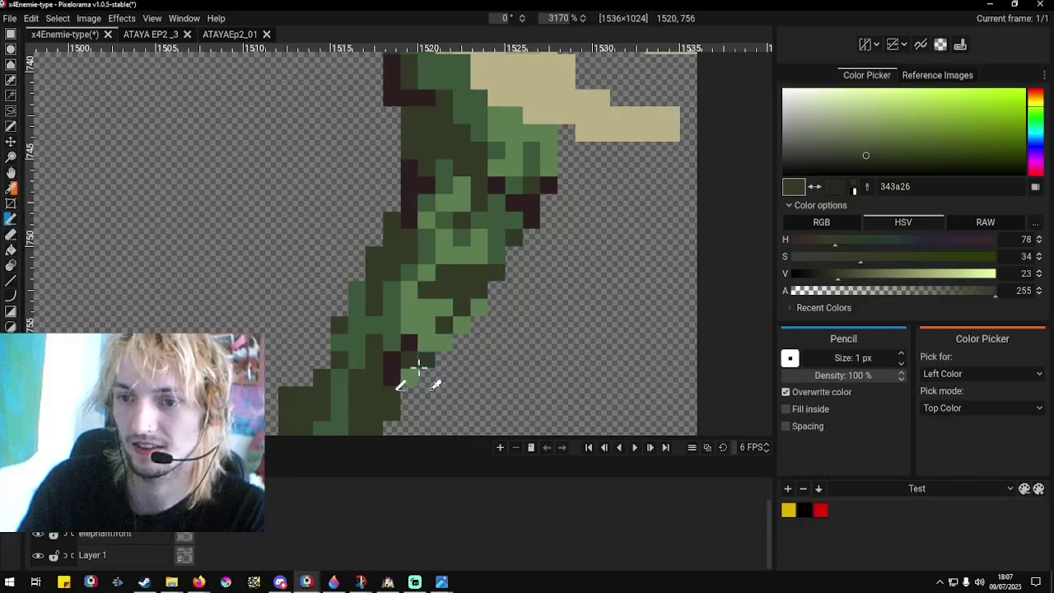
{"action": "left_click_drag", "start_coordinate": [418, 363], "coordinate": [497, 288]}
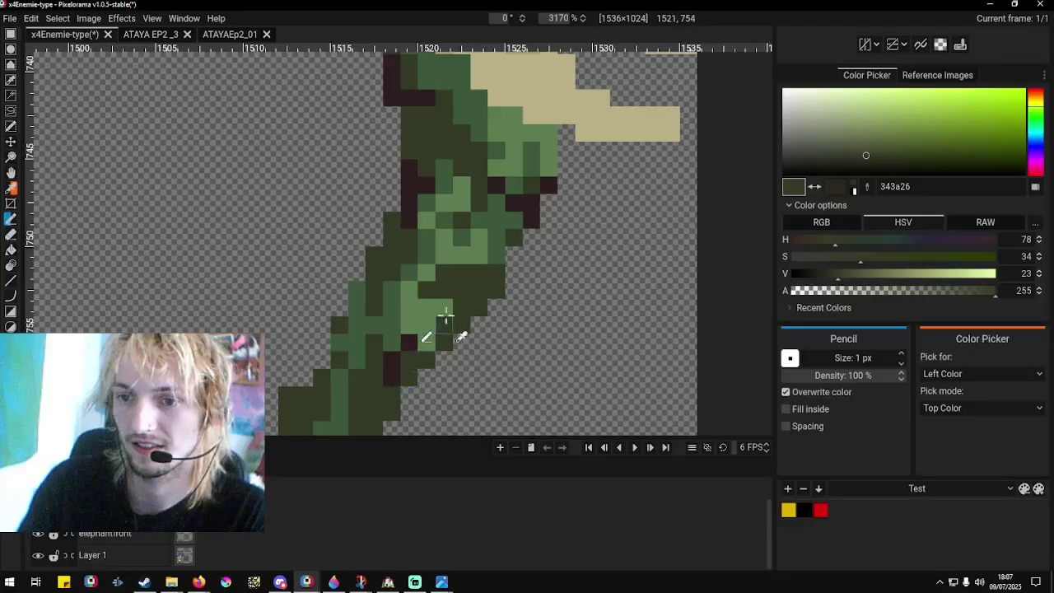
{"action": "scroll", "coordinate": [420, 379], "scroll_direction": "down", "scroll_amount": 4}
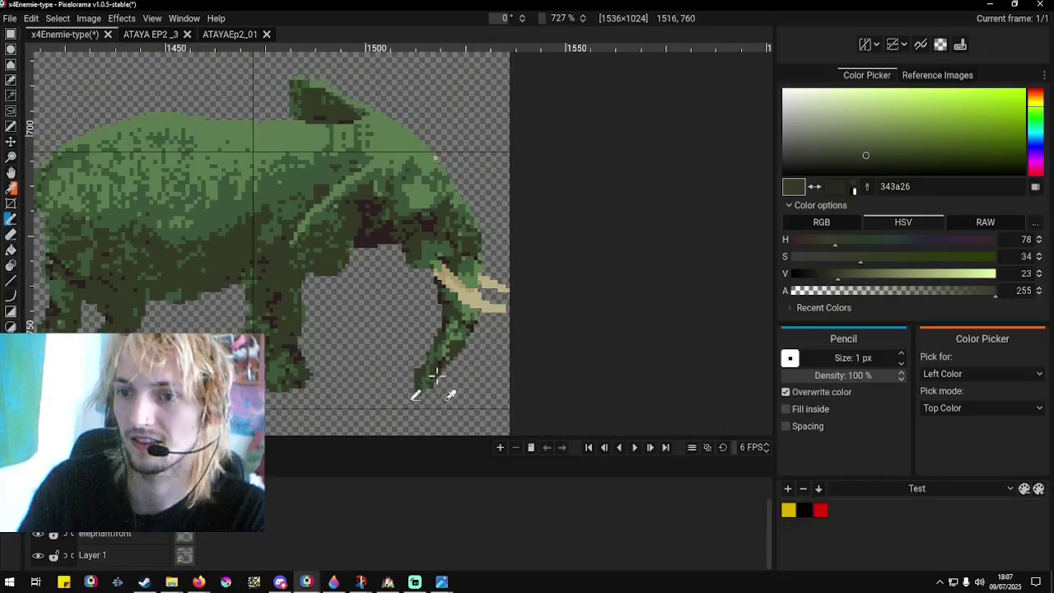
{"action": "scroll", "coordinate": [421, 375], "scroll_direction": "up", "scroll_amount": 4}
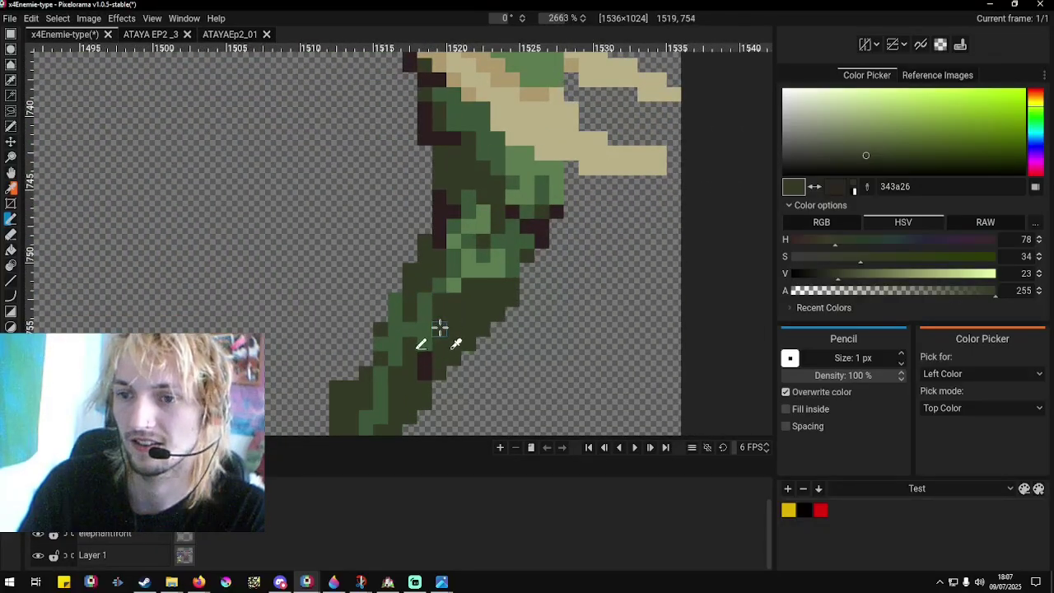
Sample the light green 5c7c50 and dot a few pixels of it on the inner side of the trunk tip.
{"action": "scroll", "coordinate": [576, 338], "scroll_direction": "down", "scroll_amount": 2}
{"action": "scroll", "coordinate": [499, 322], "scroll_direction": "up", "scroll_amount": 1}
{"action": "right_click", "coordinate": [498, 323]}
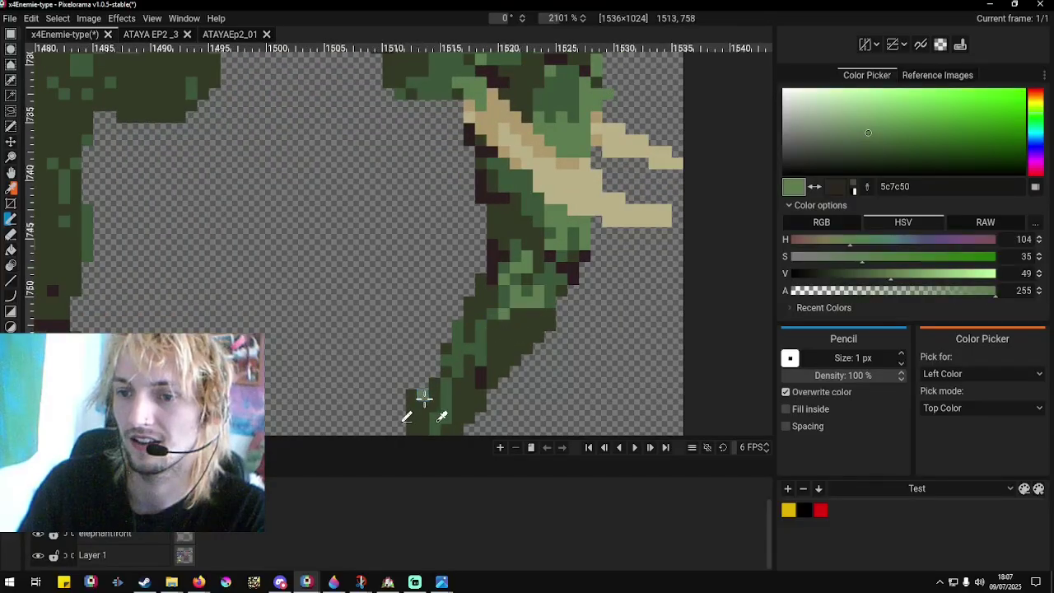
{"action": "scroll", "coordinate": [429, 420], "scroll_direction": "down", "scroll_amount": 5}
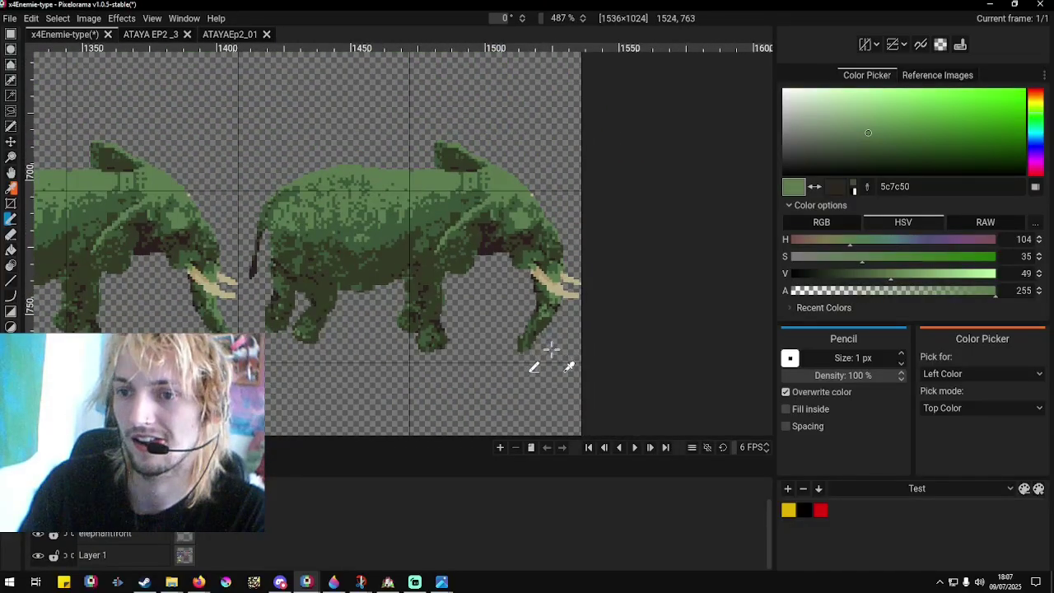
{"action": "scroll", "coordinate": [566, 368], "scroll_direction": "up", "scroll_amount": 5}
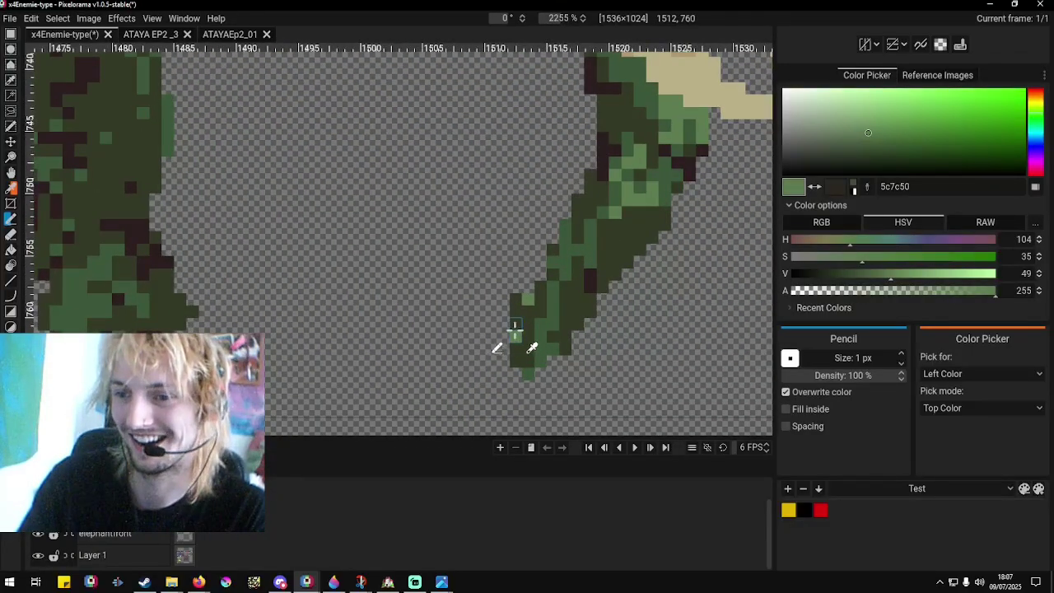
Scatter more 5c7c50 pixels over the lower trunk and brighten its outer edge just below the bend.
{"action": "scroll", "coordinate": [552, 362], "scroll_direction": "down", "scroll_amount": 6}
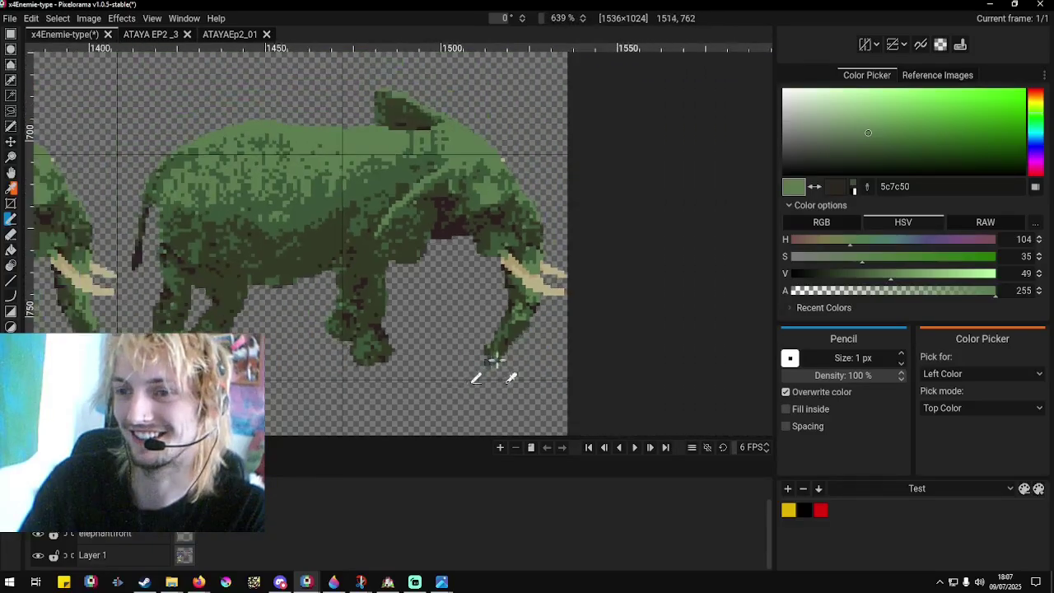
{"action": "scroll", "coordinate": [561, 387], "scroll_direction": "up", "scroll_amount": 5}
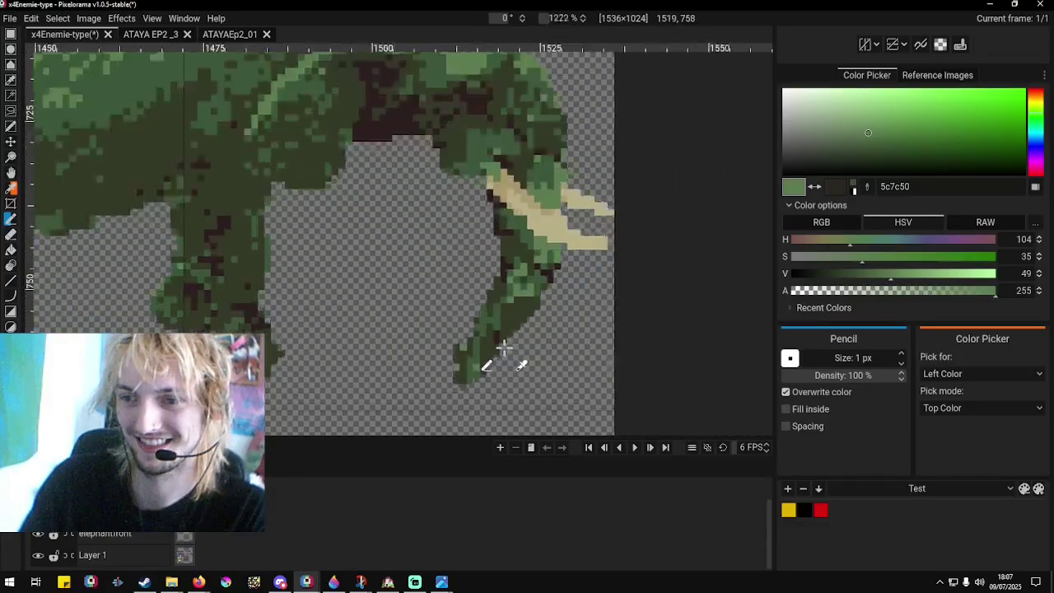
{"action": "scroll", "coordinate": [502, 354], "scroll_direction": "down", "scroll_amount": 2}
{"action": "scroll", "coordinate": [572, 280], "scroll_direction": "down", "scroll_amount": 3}
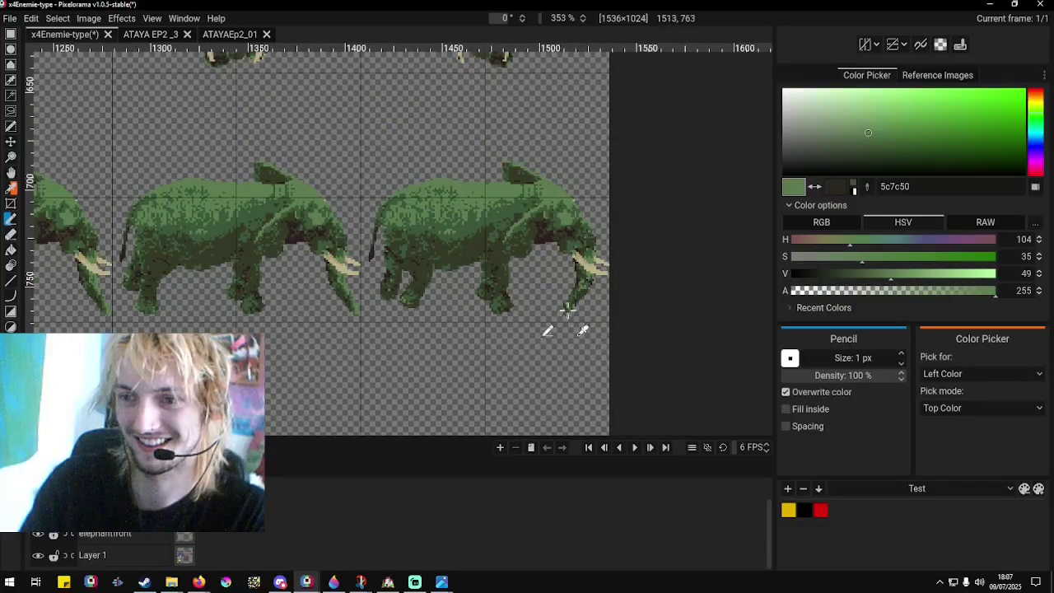
{"action": "scroll", "coordinate": [567, 310], "scroll_direction": "up", "scroll_amount": 4}
{"action": "scroll", "coordinate": [564, 310], "scroll_direction": "down", "scroll_amount": 3}
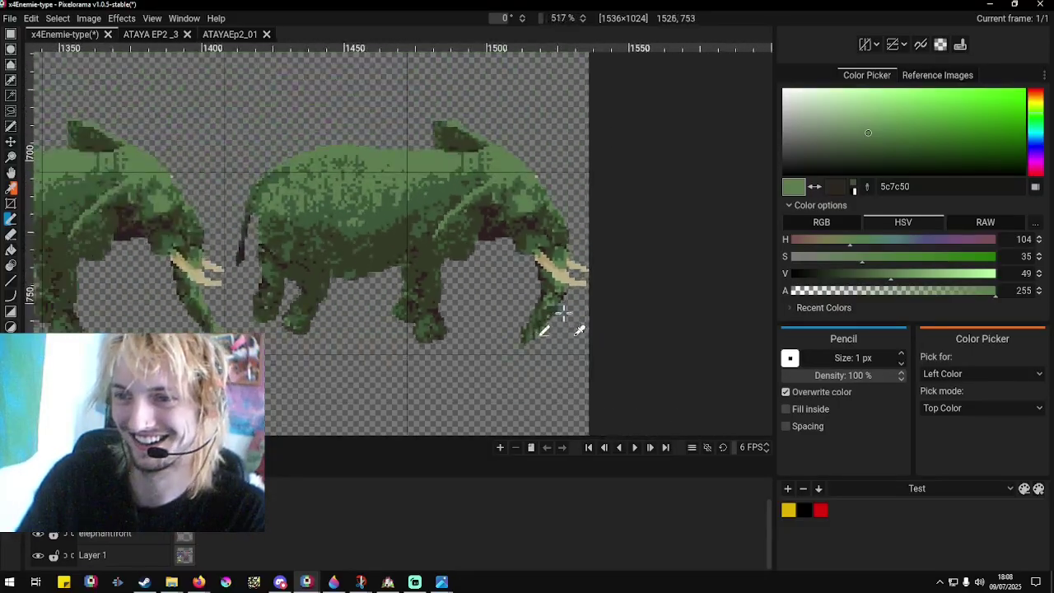
{"action": "scroll", "coordinate": [395, 282], "scroll_direction": "down", "scroll_amount": 4}
{"action": "scroll", "coordinate": [378, 270], "scroll_direction": "up", "scroll_amount": 1}
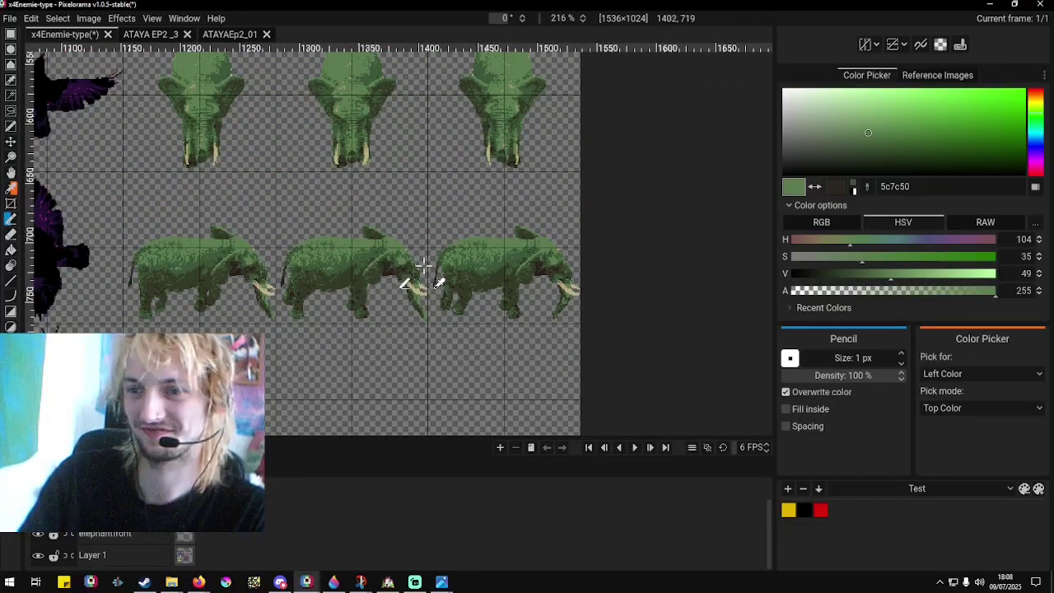
{"action": "scroll", "coordinate": [423, 264], "scroll_direction": "up", "scroll_amount": 11}
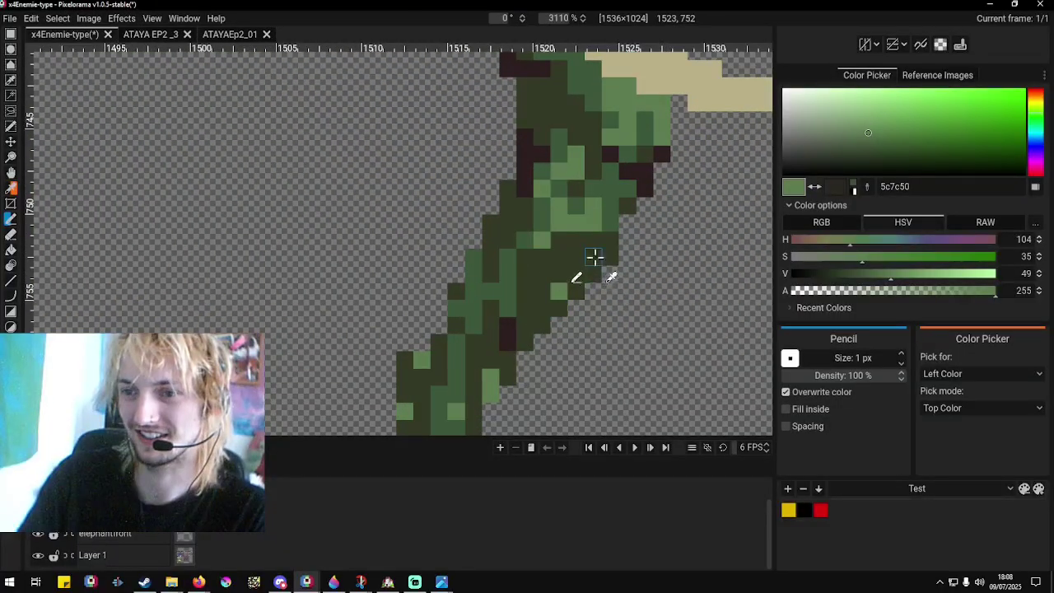
{"action": "scroll", "coordinate": [580, 284], "scroll_direction": "down", "scroll_amount": 3}
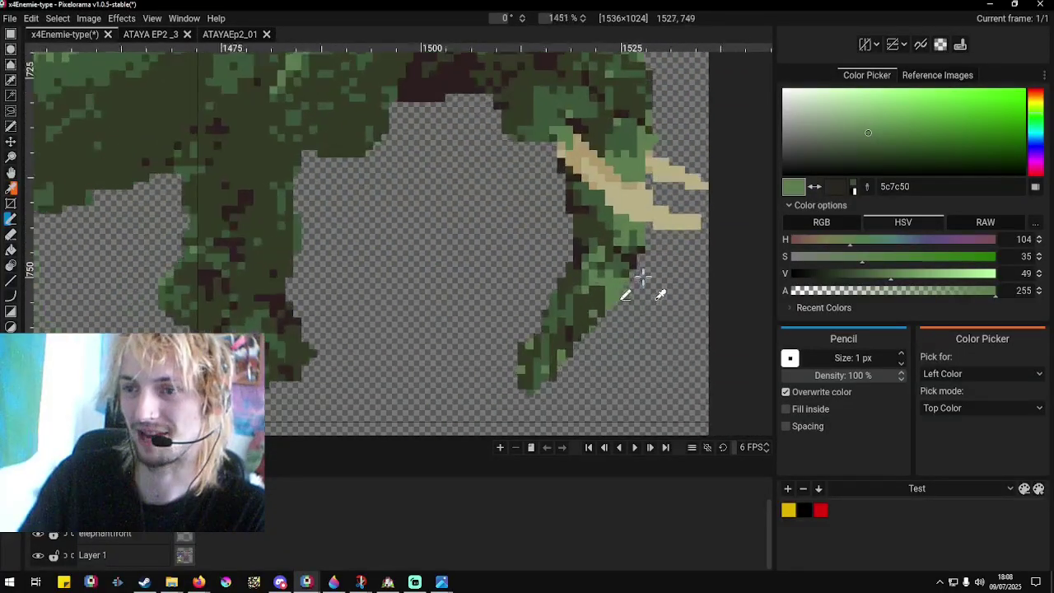
Extend the light-green outer edge up past the trunk's bend and paint 2c1f20 pixels along the inner edge.
{"action": "scroll", "coordinate": [642, 280], "scroll_direction": "up", "scroll_amount": 3}
{"action": "right_click", "coordinate": [620, 243]}
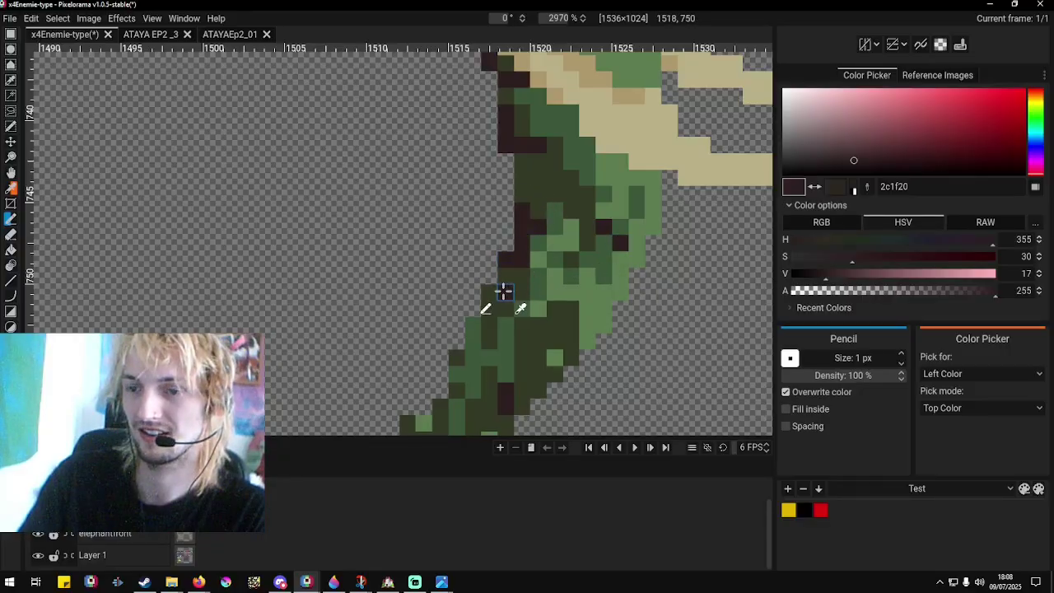
{"action": "scroll", "coordinate": [504, 283], "scroll_direction": "down", "scroll_amount": 2}
{"action": "scroll", "coordinate": [505, 283], "scroll_direction": "down", "scroll_amount": 10}
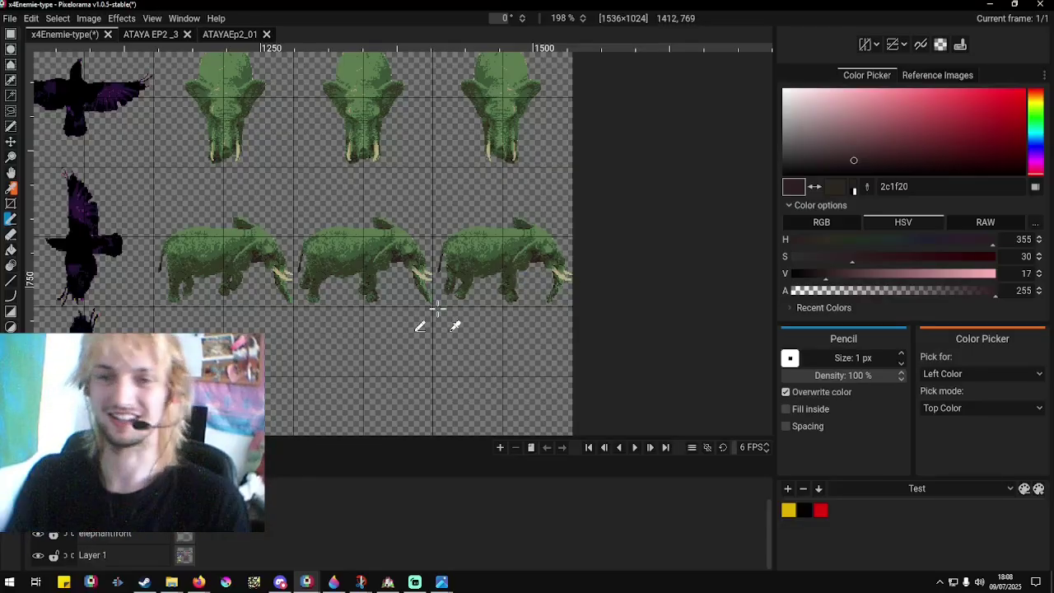
{"action": "left_click", "coordinate": [415, 582]}
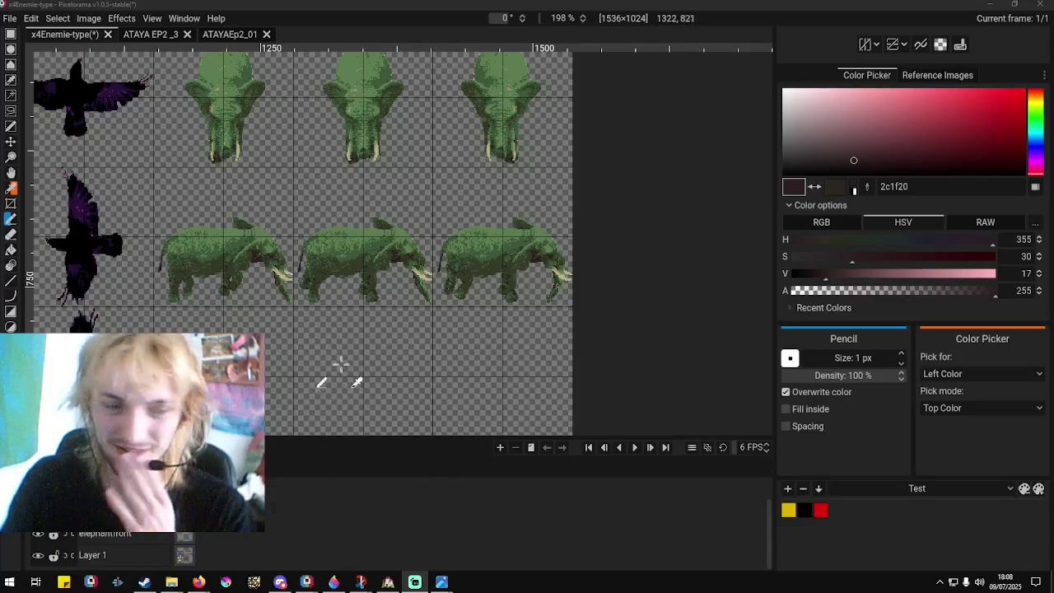
{"action": "scroll", "coordinate": [420, 280], "scroll_direction": "down", "scroll_amount": 2}
{"action": "scroll", "coordinate": [412, 297], "scroll_direction": "down", "scroll_amount": 2}
{"action": "scroll", "coordinate": [378, 333], "scroll_direction": "up", "scroll_amount": 2}
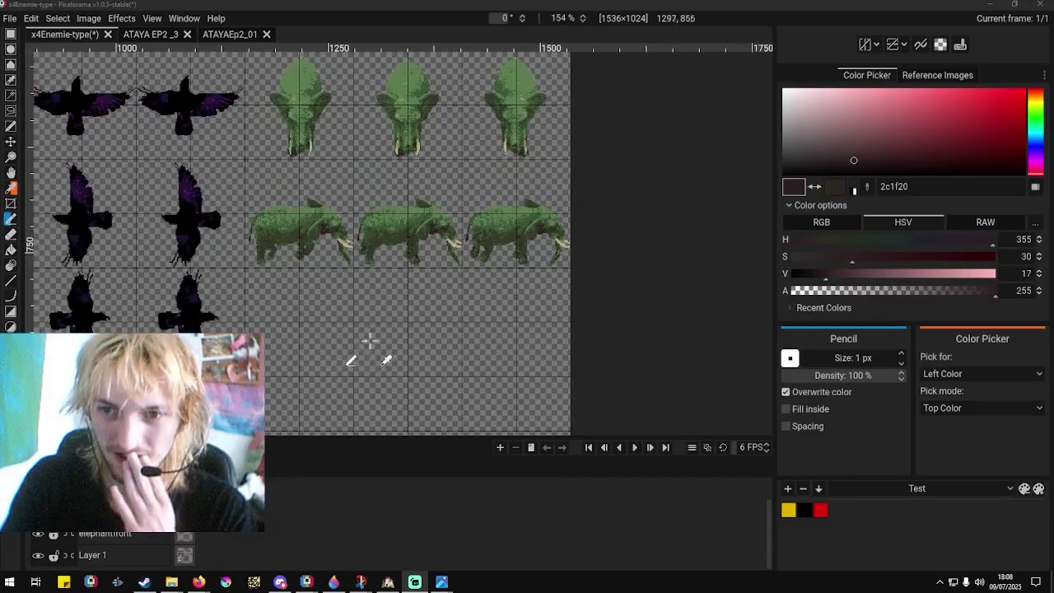
Make a 384 × 127 px rectangular selection around the three side-view elephants, starting at X 1152, Y 640.
{"action": "left_click", "coordinate": [11, 34]}
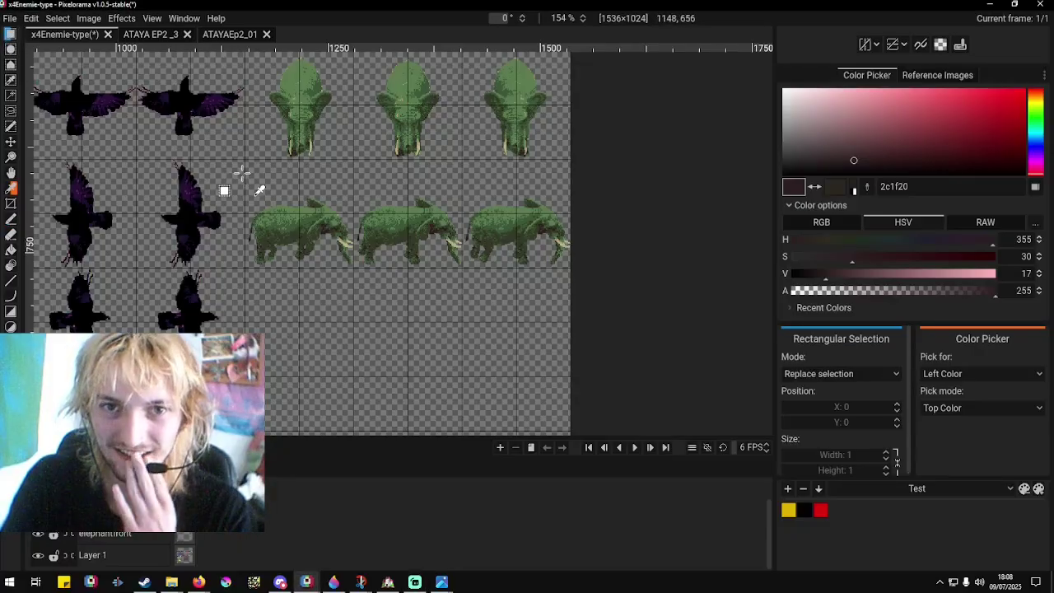
{"action": "scroll", "coordinate": [231, 181], "scroll_direction": "up", "scroll_amount": 2}
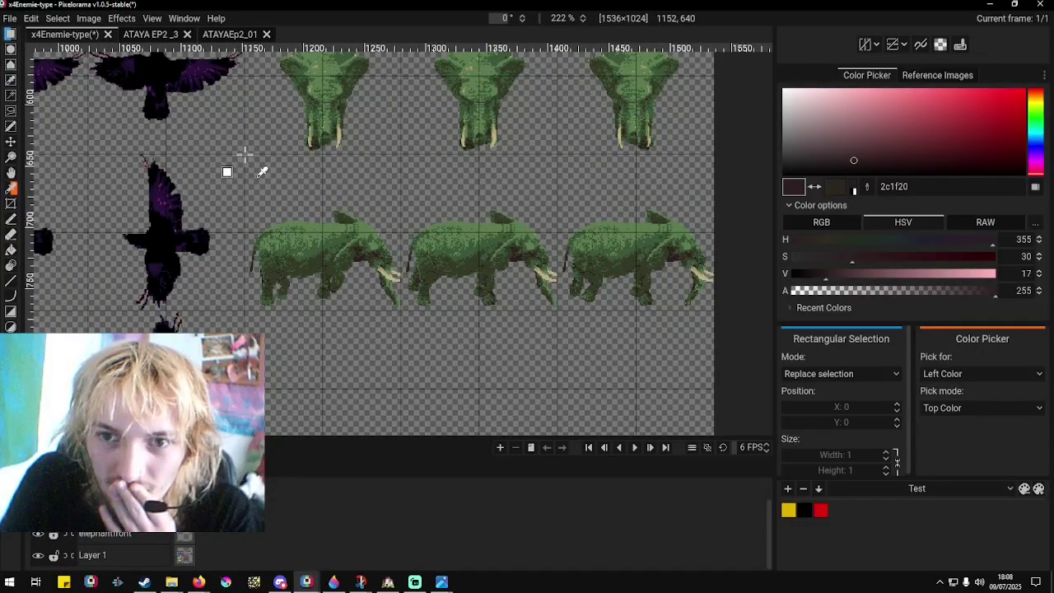
{"action": "left_click_drag", "start_coordinate": [245, 154], "coordinate": [713, 312]}
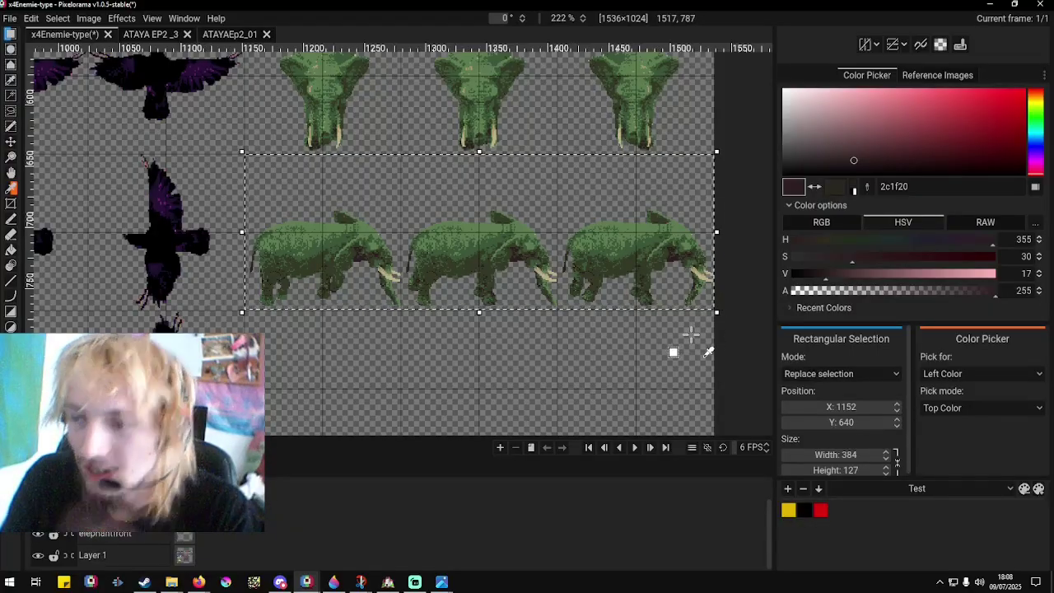
Try placing a pasted copy of the elephant row over the crow frames at X 768, Y 769, and undo it.
{"action": "scroll", "coordinate": [450, 288], "scroll_direction": "down", "scroll_amount": 5}
{"action": "scroll", "coordinate": [490, 288], "scroll_direction": "up", "scroll_amount": 4}
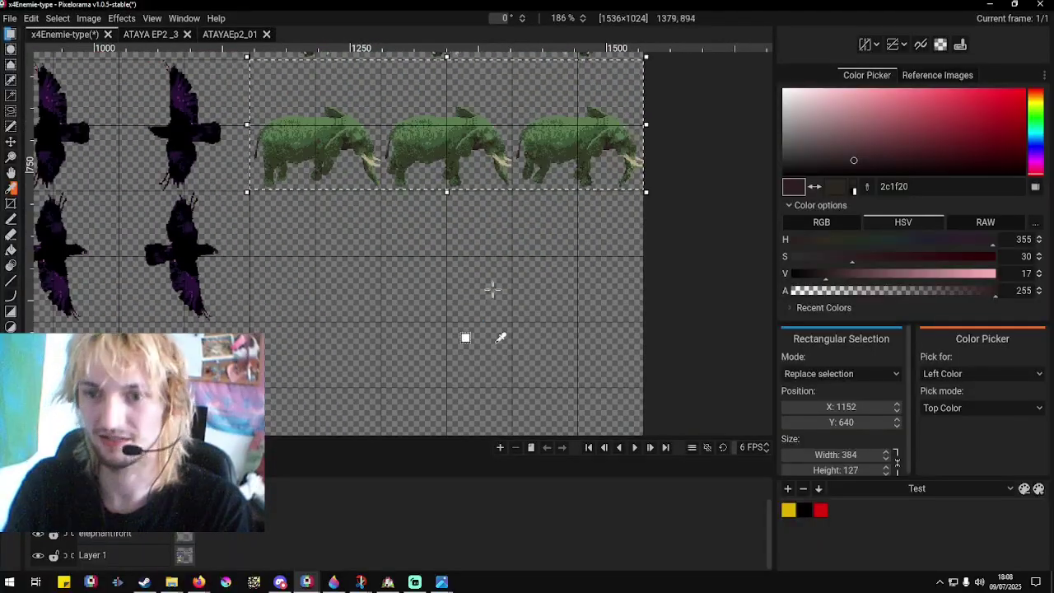
{"action": "key", "text": "ctrl+v"}
{"action": "left_click_drag", "start_coordinate": [442, 269], "coordinate": [205, 274]}
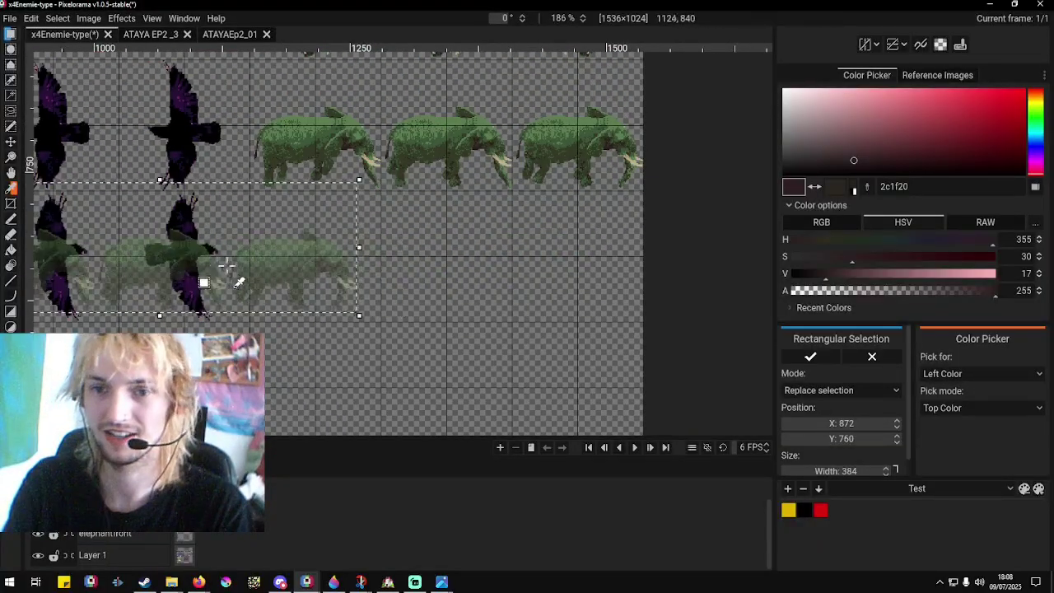
{"action": "scroll", "coordinate": [345, 288], "scroll_direction": "down", "scroll_amount": 4}
{"action": "scroll", "coordinate": [371, 256], "scroll_direction": "up", "scroll_amount": 3}
{"action": "left_click_drag", "start_coordinate": [372, 256], "coordinate": [280, 264]}
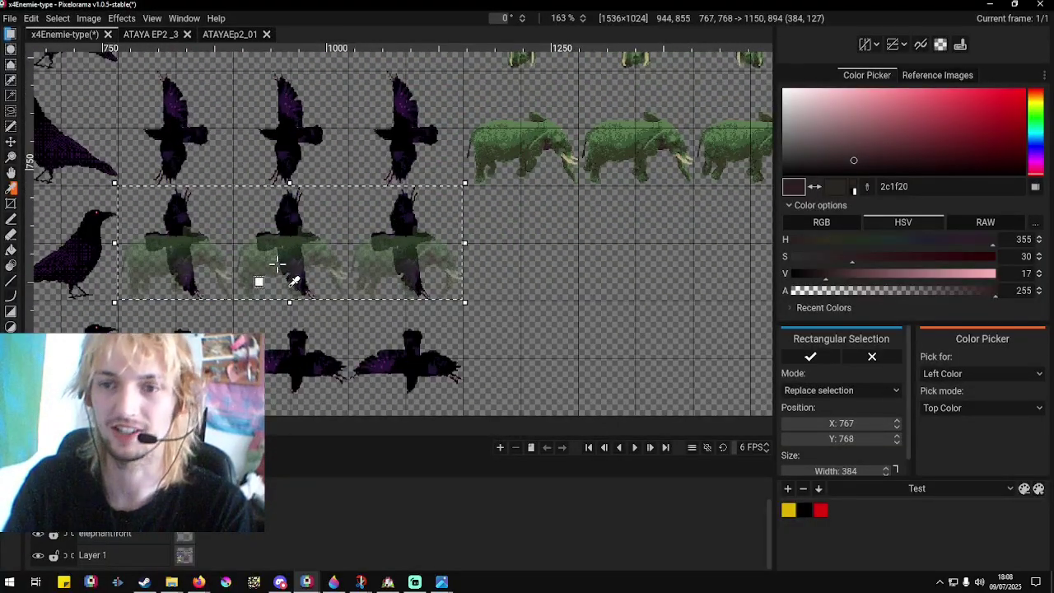
{"action": "scroll", "coordinate": [280, 264], "scroll_direction": "up", "scroll_amount": 3}
{"action": "left_click_drag", "start_coordinate": [377, 257], "coordinate": [379, 249]}
{"action": "scroll", "coordinate": [379, 250], "scroll_direction": "down", "scroll_amount": 2}
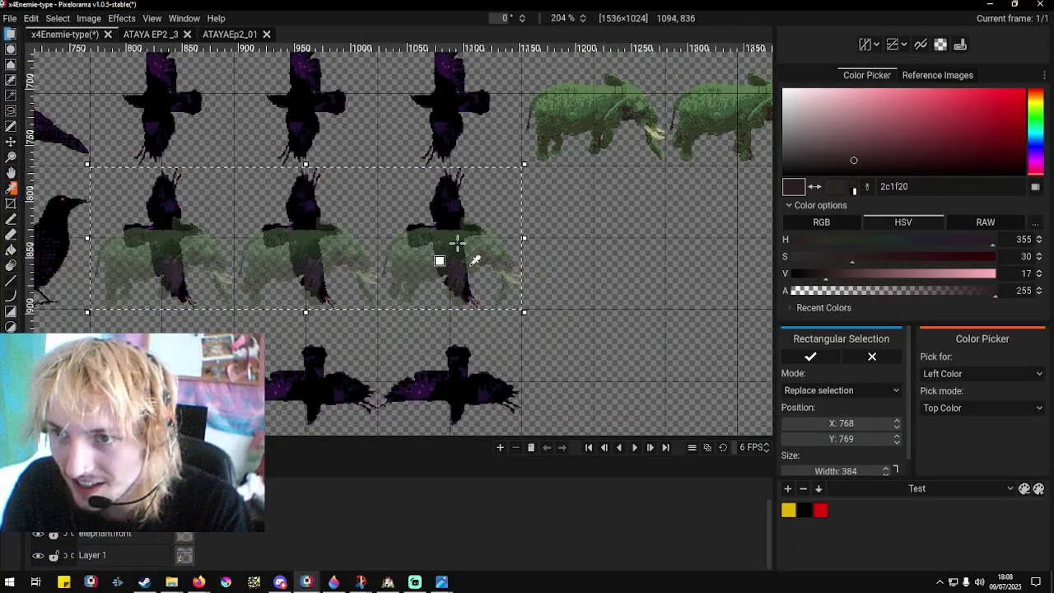
{"action": "left_click", "coordinate": [505, 226]}
{"action": "key", "text": "ctrl+z"}
{"action": "key", "text": "ctrl+z"}
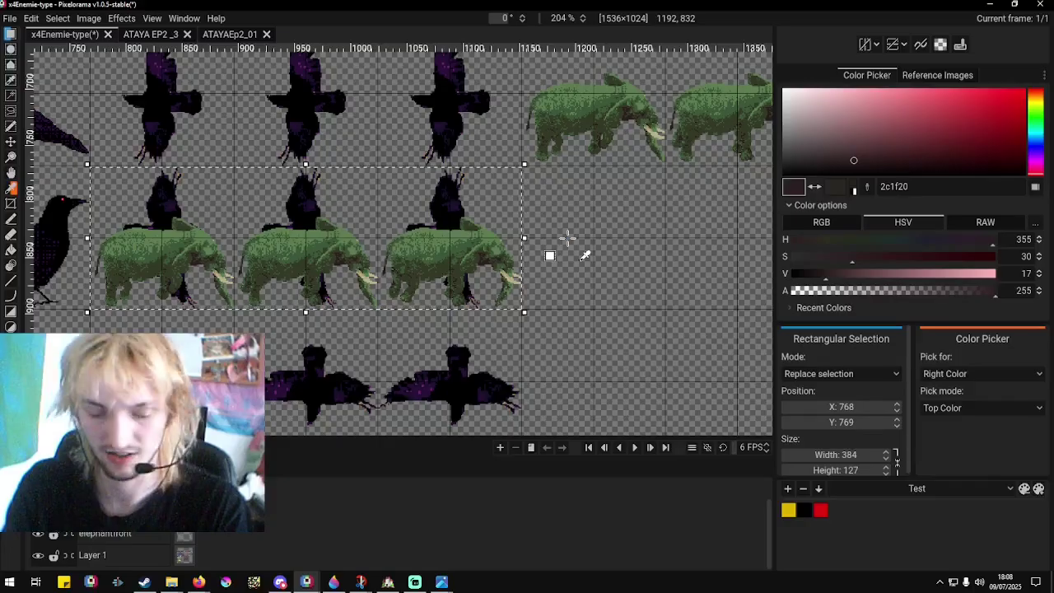
Replace the selection with a 384 × 128 px one around the side-view elephant row, at X 1152, Y 640.
{"action": "scroll", "coordinate": [605, 144], "scroll_direction": "down", "scroll_amount": 1}
{"action": "scroll", "coordinate": [605, 145], "scroll_direction": "up", "scroll_amount": 2}
{"action": "scroll", "coordinate": [609, 148], "scroll_direction": "down", "scroll_amount": 2}
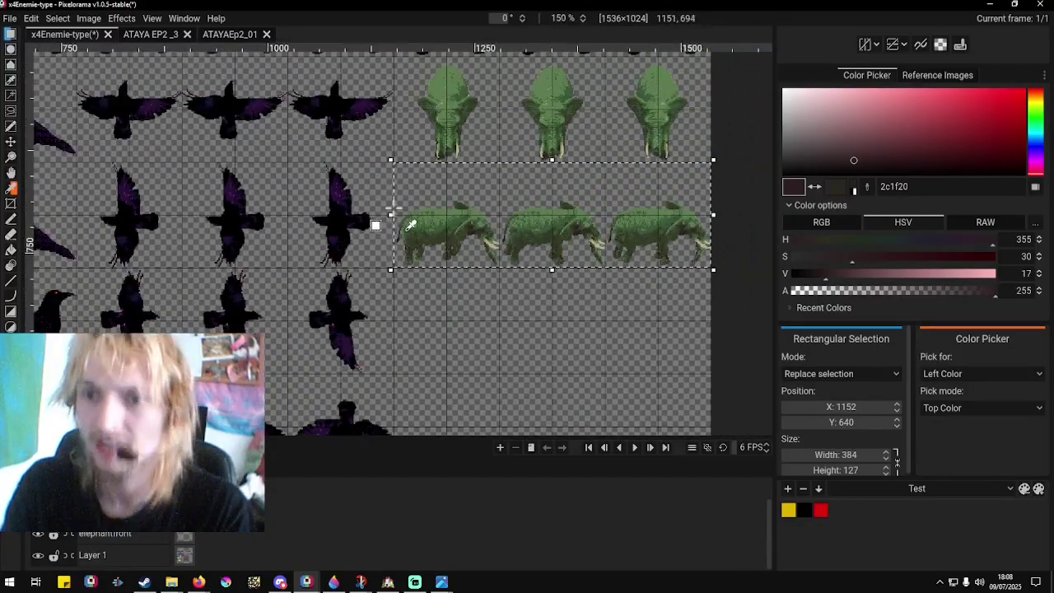
{"action": "scroll", "coordinate": [712, 186], "scroll_direction": "up", "scroll_amount": 5}
{"action": "scroll", "coordinate": [756, 206], "scroll_direction": "down", "scroll_amount": 3}
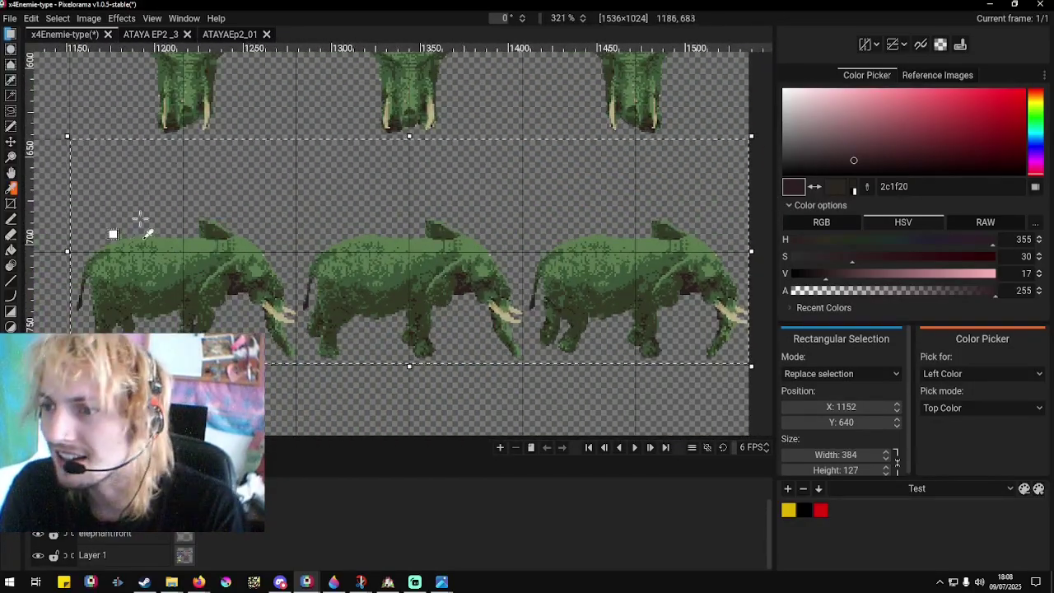
{"action": "scroll", "coordinate": [83, 231], "scroll_direction": "up", "scroll_amount": 5}
{"action": "scroll", "coordinate": [94, 236], "scroll_direction": "down", "scroll_amount": 4}
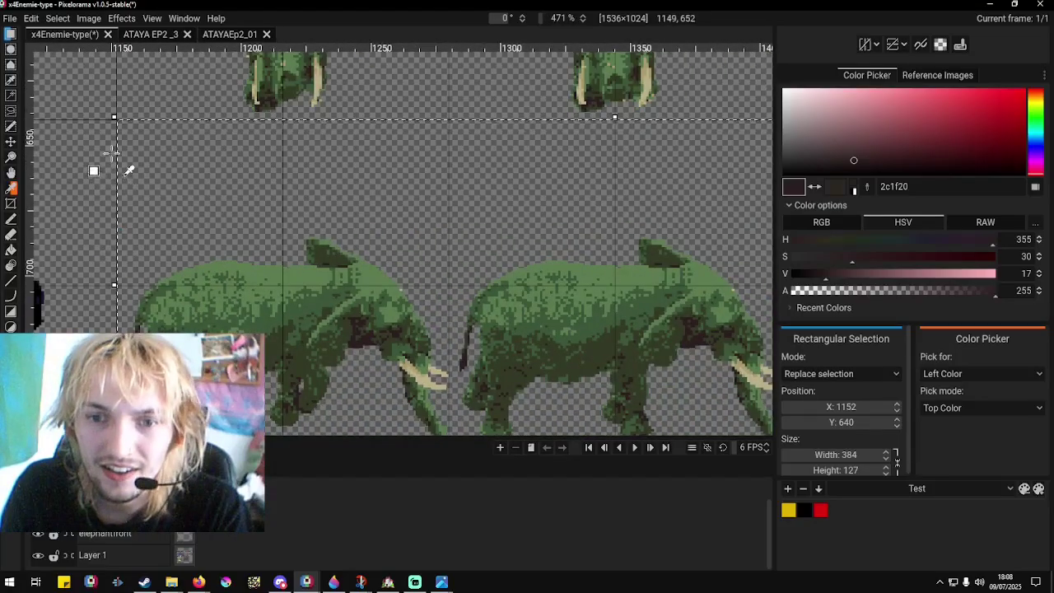
{"action": "scroll", "coordinate": [146, 164], "scroll_direction": "up", "scroll_amount": 3}
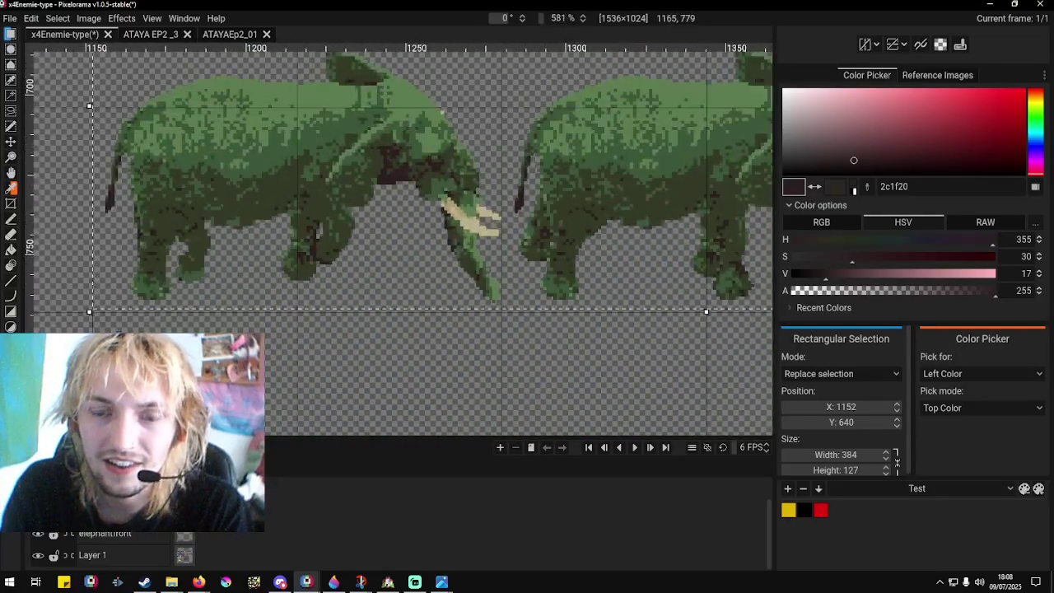
{"action": "left_click", "coordinate": [112, 321]}
{"action": "scroll", "coordinate": [87, 315], "scroll_direction": "up", "scroll_amount": 4}
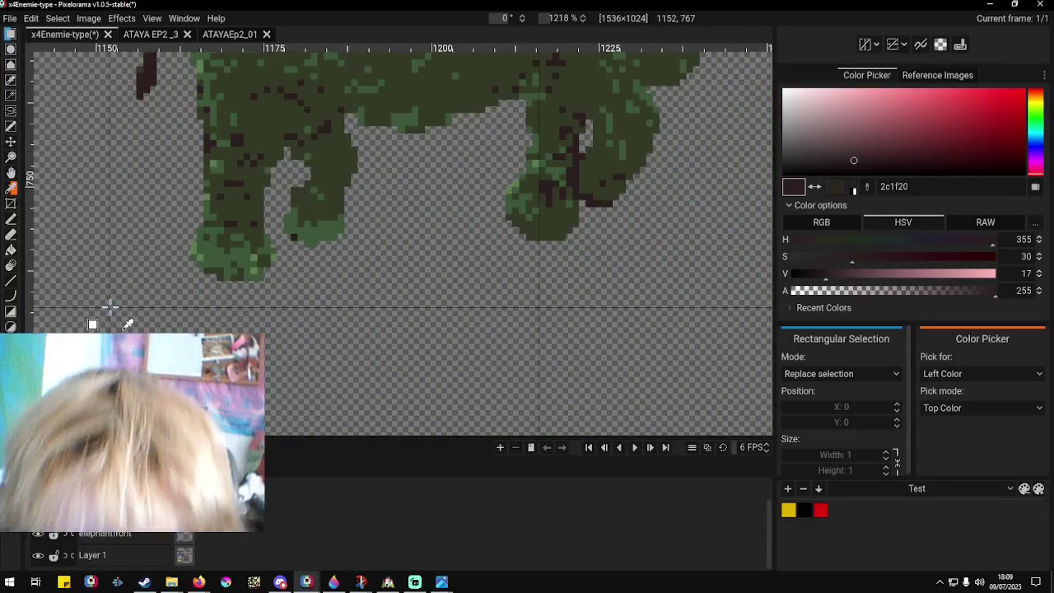
{"action": "left_click_drag", "start_coordinate": [216, 239], "coordinate": [597, 150]}
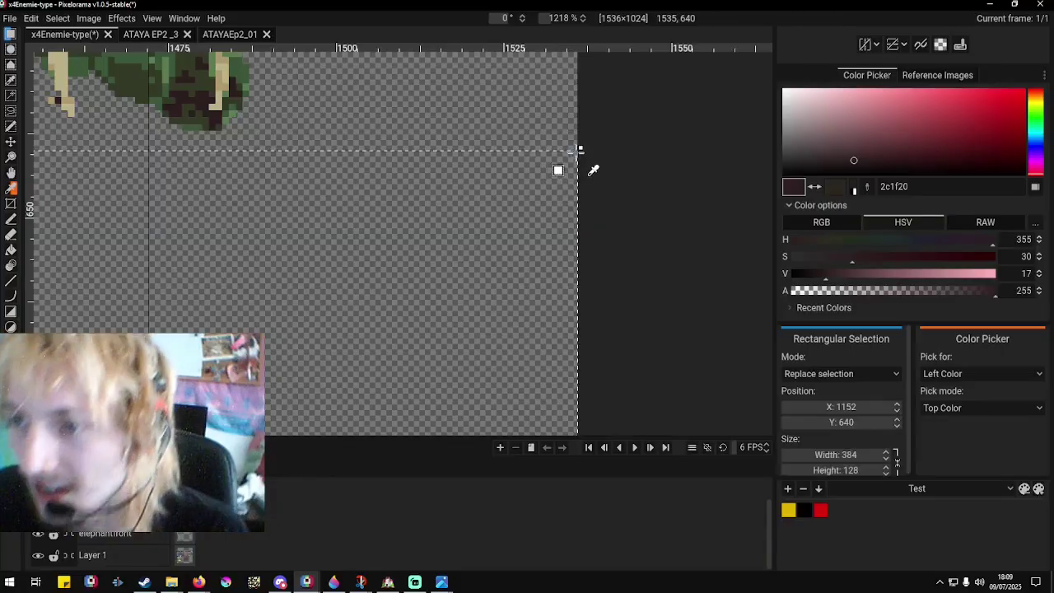
Paste a copy of the elephant row and move it over the crow frames at X 768, Y 768.
{"action": "scroll", "coordinate": [663, 149], "scroll_direction": "down", "scroll_amount": 4}
{"action": "scroll", "coordinate": [623, 170], "scroll_direction": "down", "scroll_amount": 5}
{"action": "scroll", "coordinate": [522, 268], "scroll_direction": "up", "scroll_amount": 1}
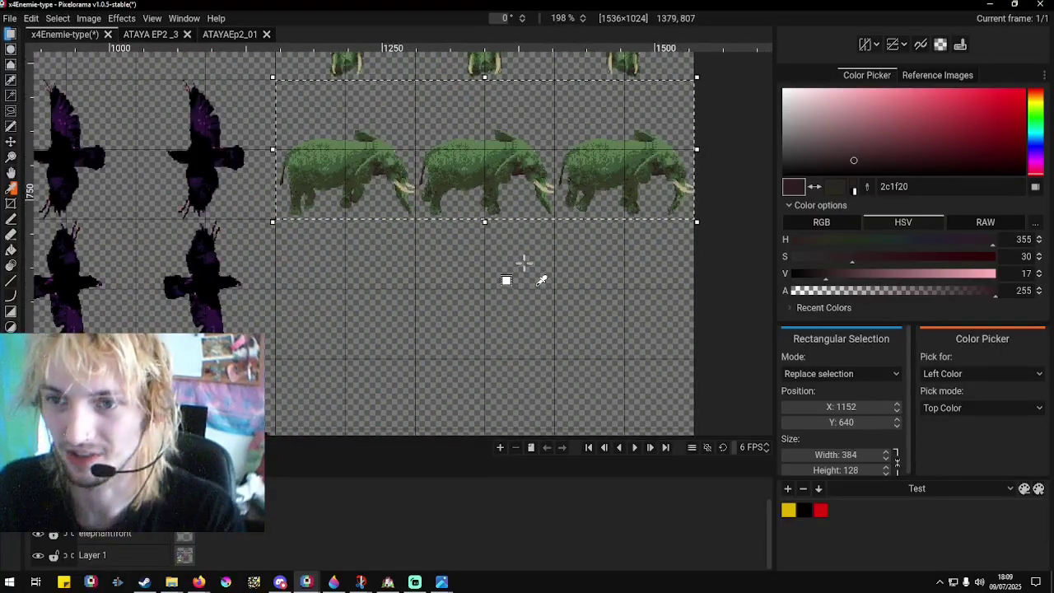
{"action": "scroll", "coordinate": [522, 264], "scroll_direction": "up", "scroll_amount": 2}
{"action": "key", "text": "ctrl+v"}
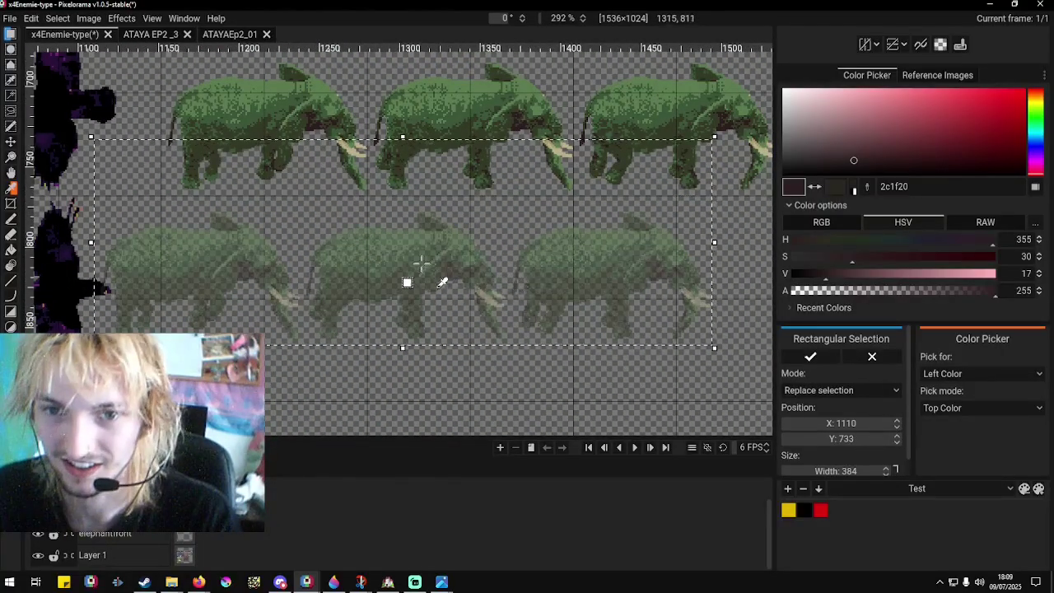
{"action": "left_click_drag", "start_coordinate": [412, 278], "coordinate": [256, 323]}
{"action": "scroll", "coordinate": [461, 307], "scroll_direction": "down", "scroll_amount": 3}
{"action": "scroll", "coordinate": [361, 317], "scroll_direction": "up", "scroll_amount": 2}
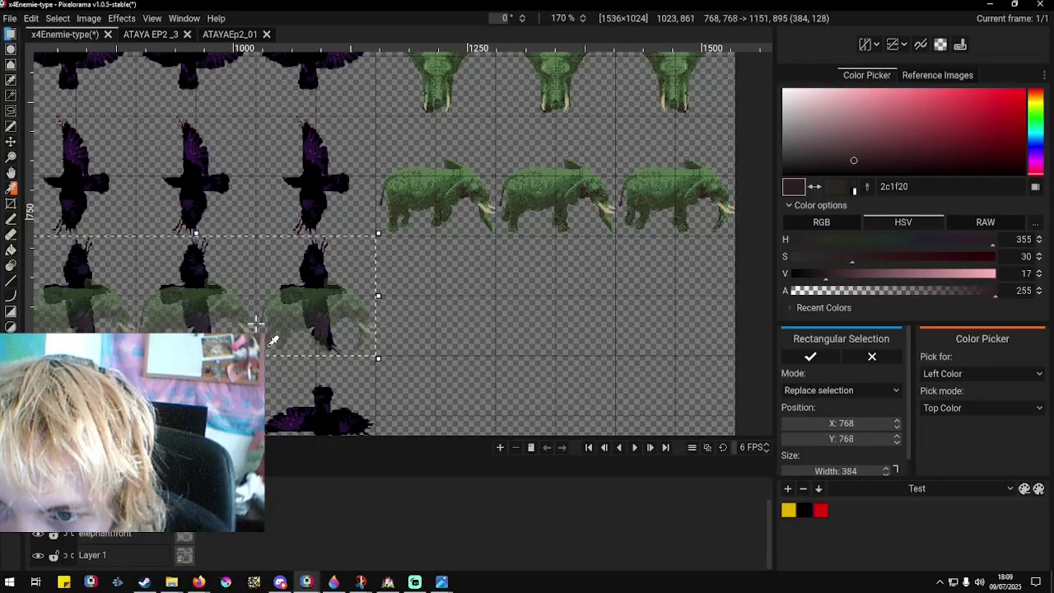
Mirror the pasted elephant row horizontally into the empty cells beneath the side-view elephants, 226 px wide at X 1152, Y 768.
{"action": "scroll", "coordinate": [436, 294], "scroll_direction": "down", "scroll_amount": 2}
{"action": "scroll", "coordinate": [286, 309], "scroll_direction": "up", "scroll_amount": 3}
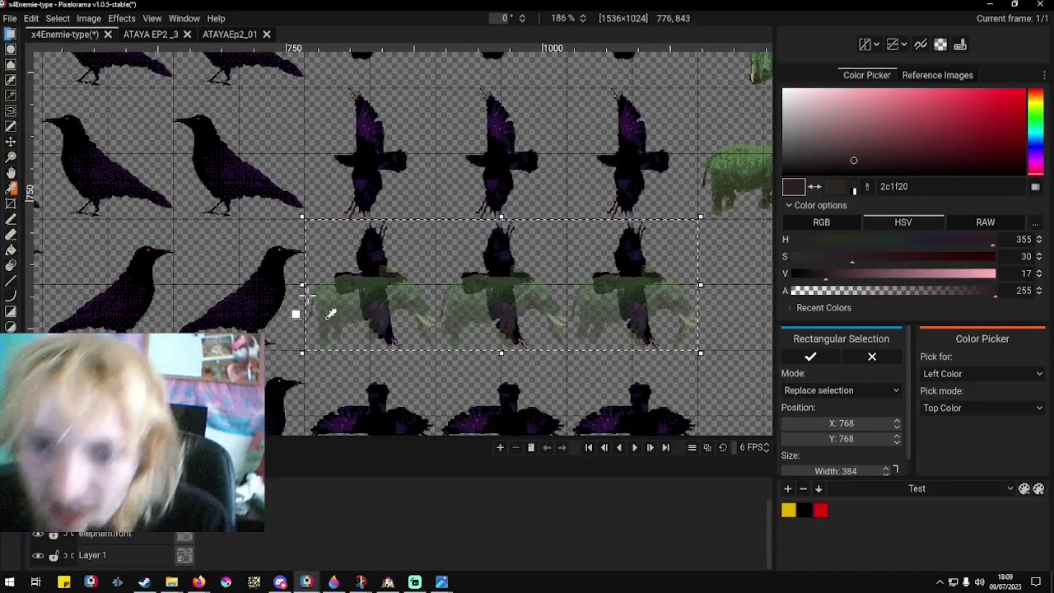
{"action": "scroll", "coordinate": [310, 285], "scroll_direction": "down", "scroll_amount": 3}
{"action": "scroll", "coordinate": [481, 297], "scroll_direction": "up", "scroll_amount": 3}
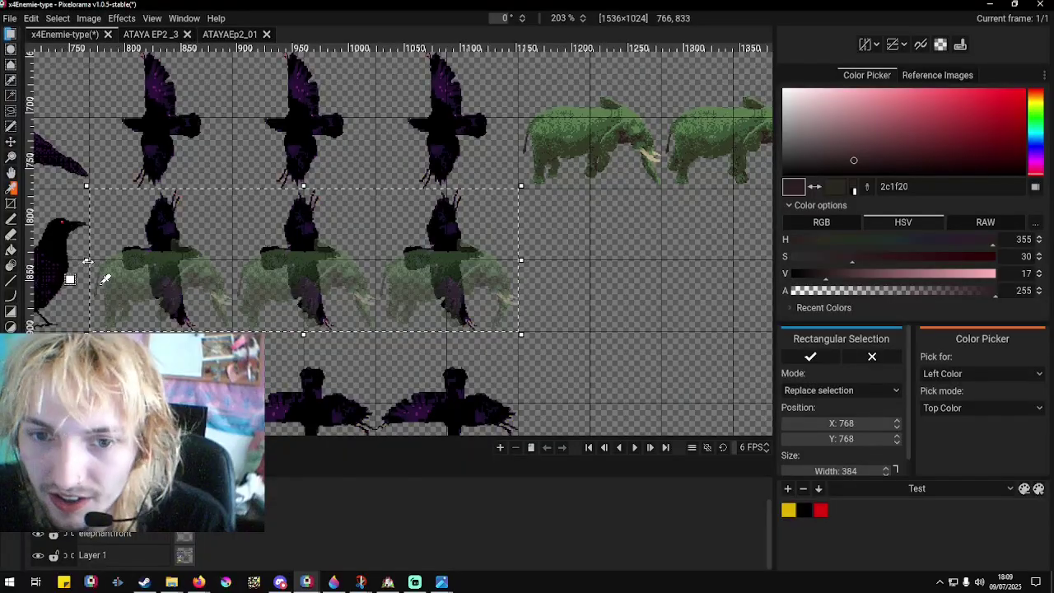
{"action": "left_click_drag", "start_coordinate": [86, 261], "coordinate": [774, 239]}
Stretch the mirrored elephant row to 384 px wide, apply the transformation and clear the selection.
{"action": "scroll", "coordinate": [543, 263], "scroll_direction": "down", "scroll_amount": 3}
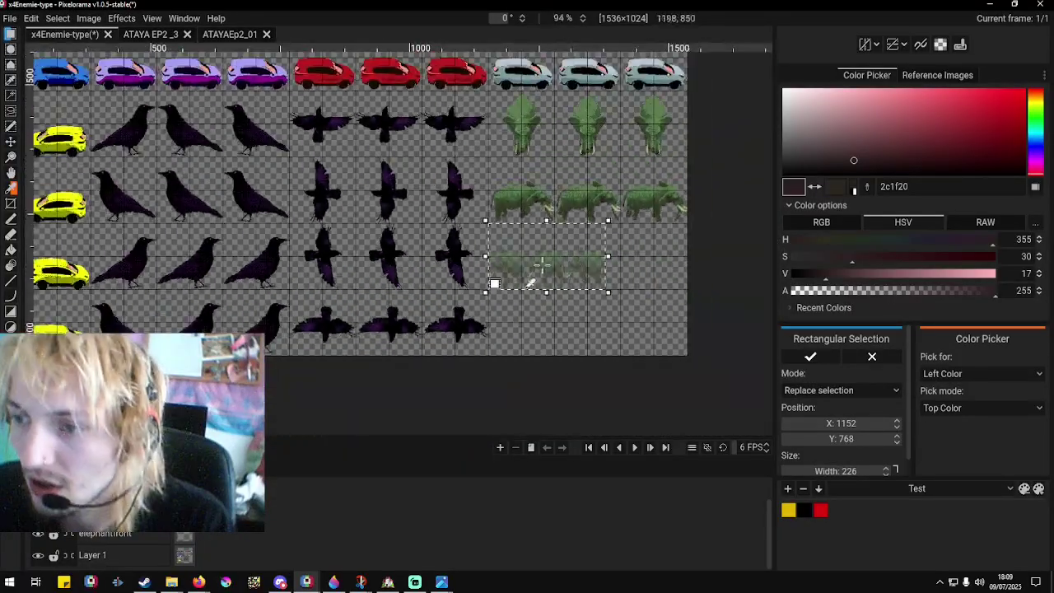
{"action": "scroll", "coordinate": [542, 263], "scroll_direction": "up", "scroll_amount": 6}
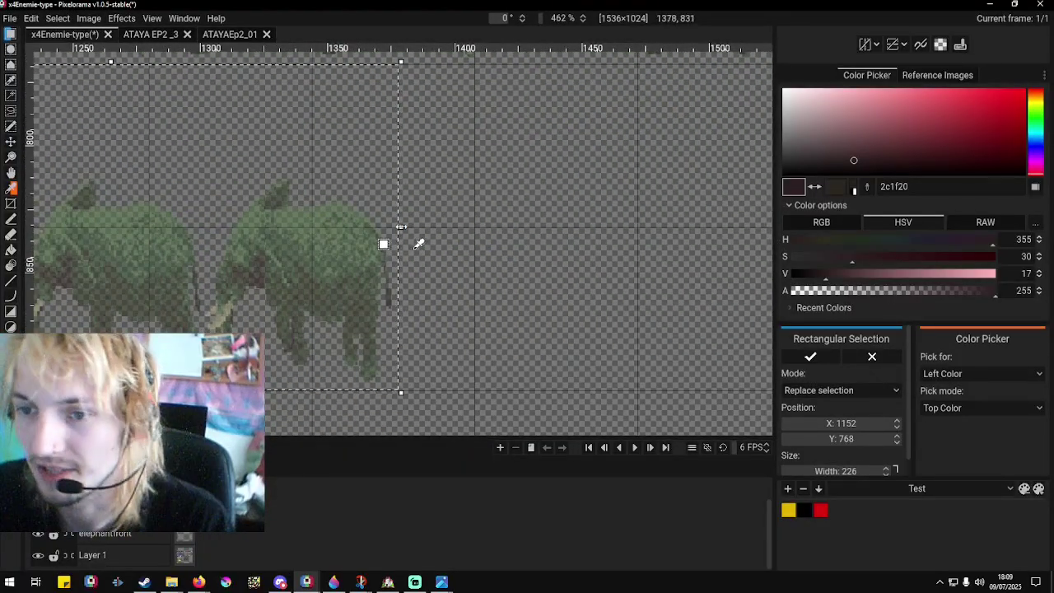
{"action": "left_click_drag", "start_coordinate": [401, 227], "coordinate": [497, 230]}
{"action": "scroll", "coordinate": [503, 254], "scroll_direction": "down", "scroll_amount": 4}
{"action": "scroll", "coordinate": [428, 247], "scroll_direction": "up", "scroll_amount": 4}
{"action": "scroll", "coordinate": [422, 242], "scroll_direction": "up", "scroll_amount": 3}
{"action": "scroll", "coordinate": [470, 231], "scroll_direction": "down", "scroll_amount": 5}
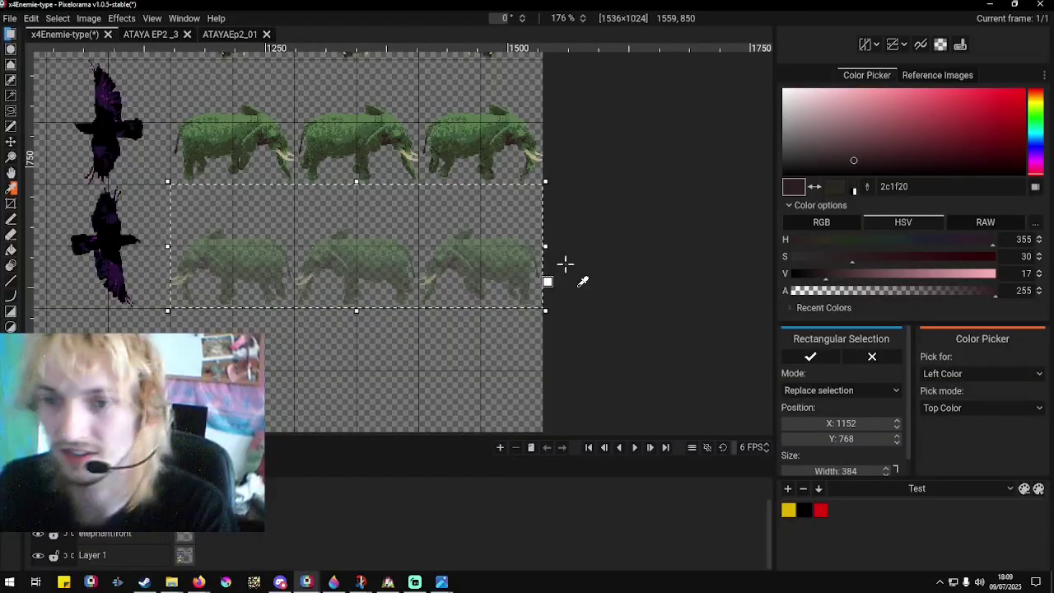
{"action": "key", "text": "Return"}
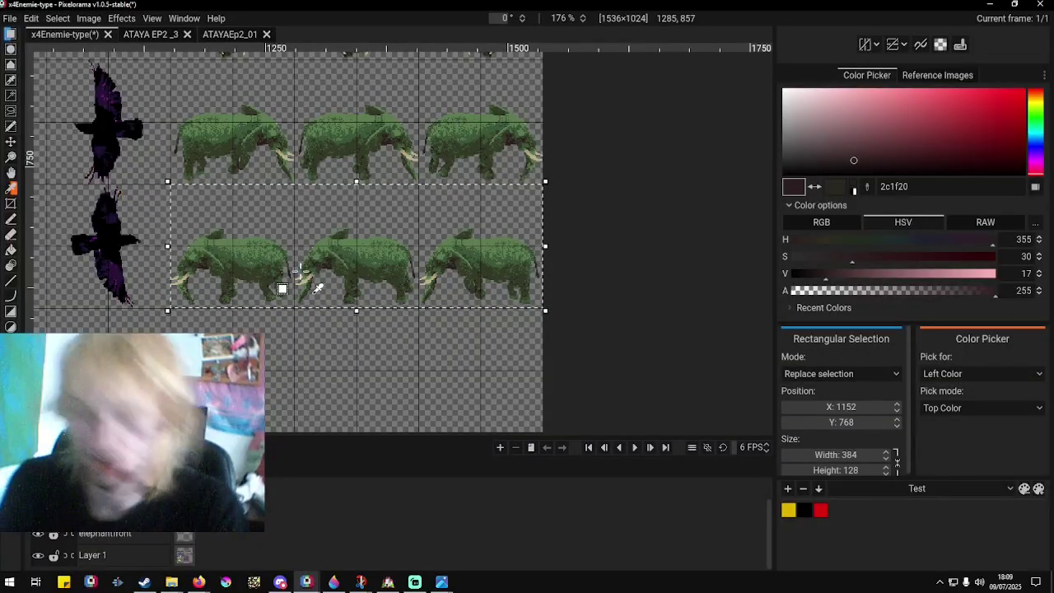
{"action": "scroll", "coordinate": [271, 256], "scroll_direction": "up", "scroll_amount": 2}
{"action": "scroll", "coordinate": [396, 288], "scroll_direction": "down", "scroll_amount": 3}
{"action": "scroll", "coordinate": [354, 252], "scroll_direction": "up", "scroll_amount": 4}
{"action": "left_click", "coordinate": [368, 239]}
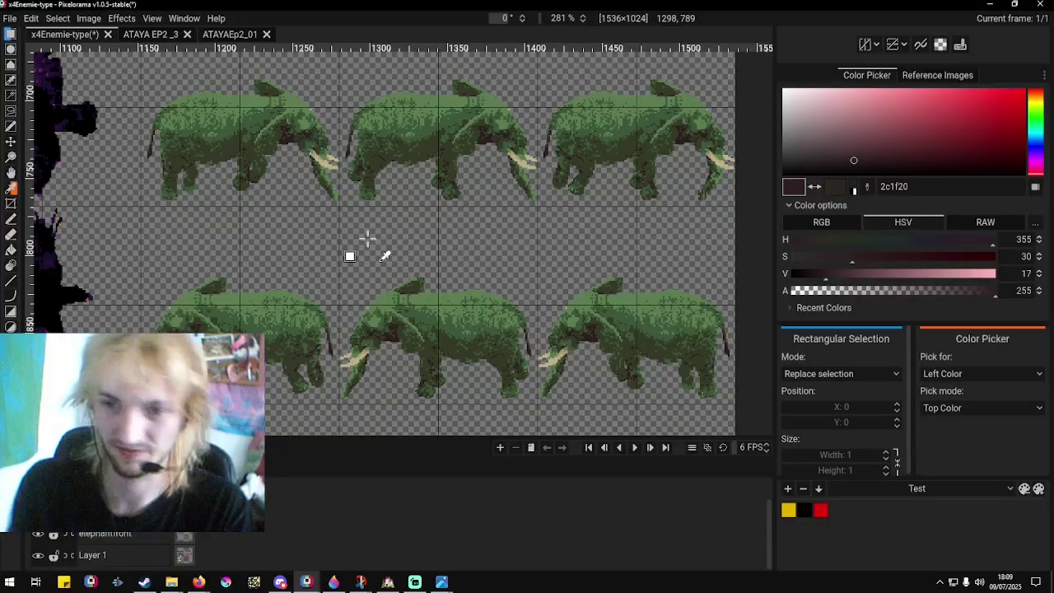
Examine the front-view and both side-view elephant rows on the sprite sheet.
{"action": "scroll", "coordinate": [400, 263], "scroll_direction": "down", "scroll_amount": 5}
{"action": "scroll", "coordinate": [406, 228], "scroll_direction": "up", "scroll_amount": 3}
{"action": "scroll", "coordinate": [423, 212], "scroll_direction": "down", "scroll_amount": 1}
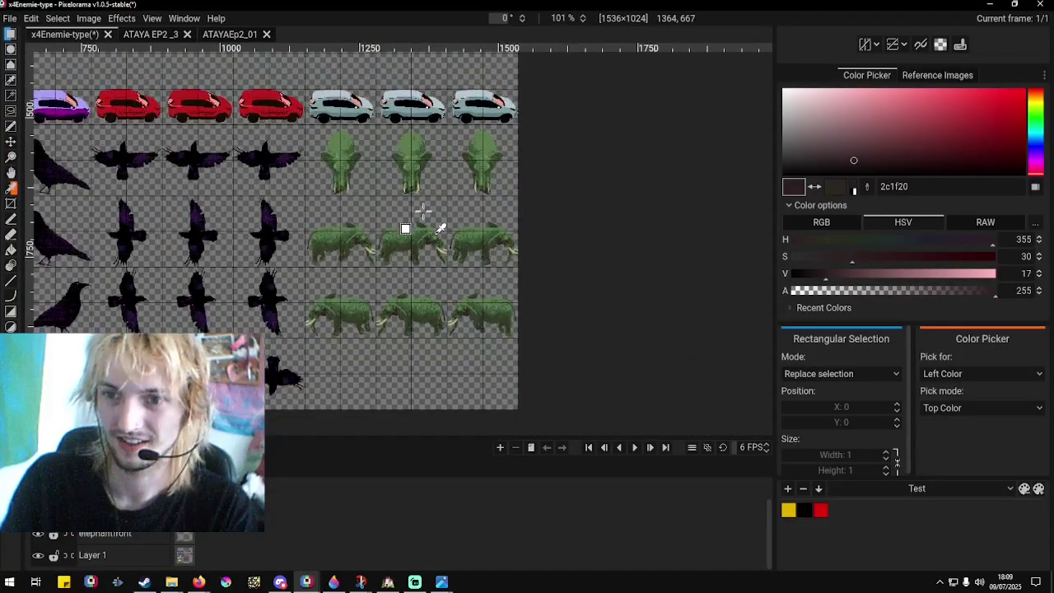
{"action": "scroll", "coordinate": [422, 211], "scroll_direction": "up", "scroll_amount": 2}
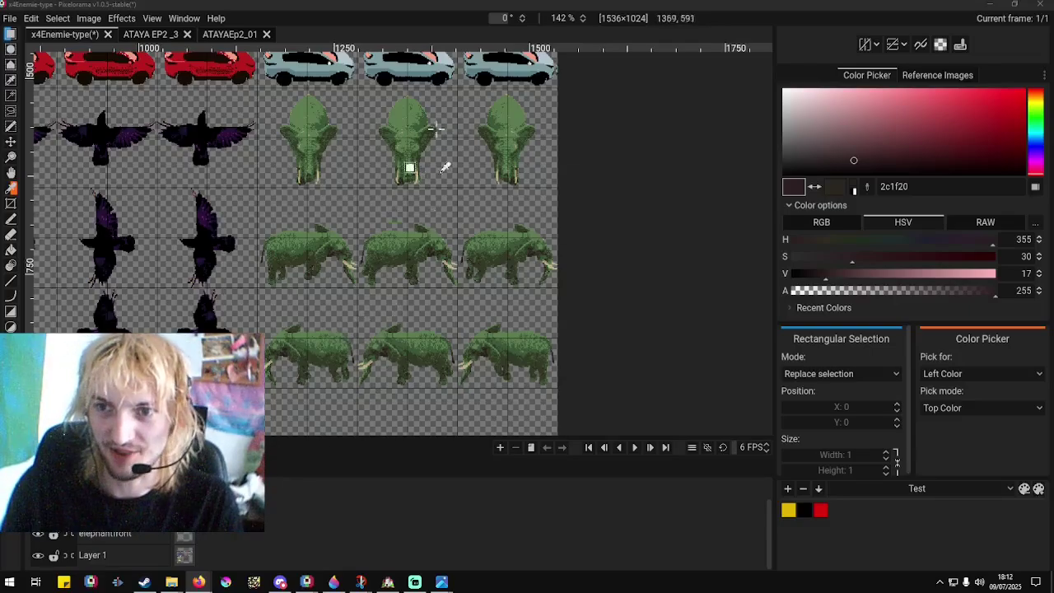
{"action": "scroll", "coordinate": [365, 379], "scroll_direction": "down", "scroll_amount": 3}
{"action": "scroll", "coordinate": [388, 376], "scroll_direction": "up", "scroll_amount": 4}
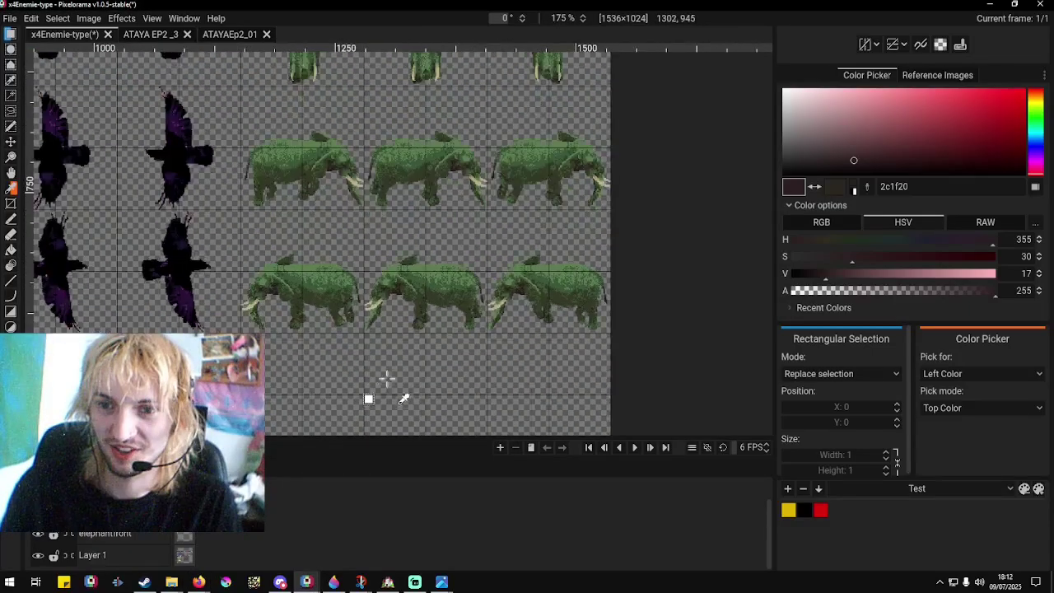
{"action": "scroll", "coordinate": [395, 346], "scroll_direction": "down", "scroll_amount": 2}
{"action": "scroll", "coordinate": [379, 337], "scroll_direction": "up", "scroll_amount": 4}
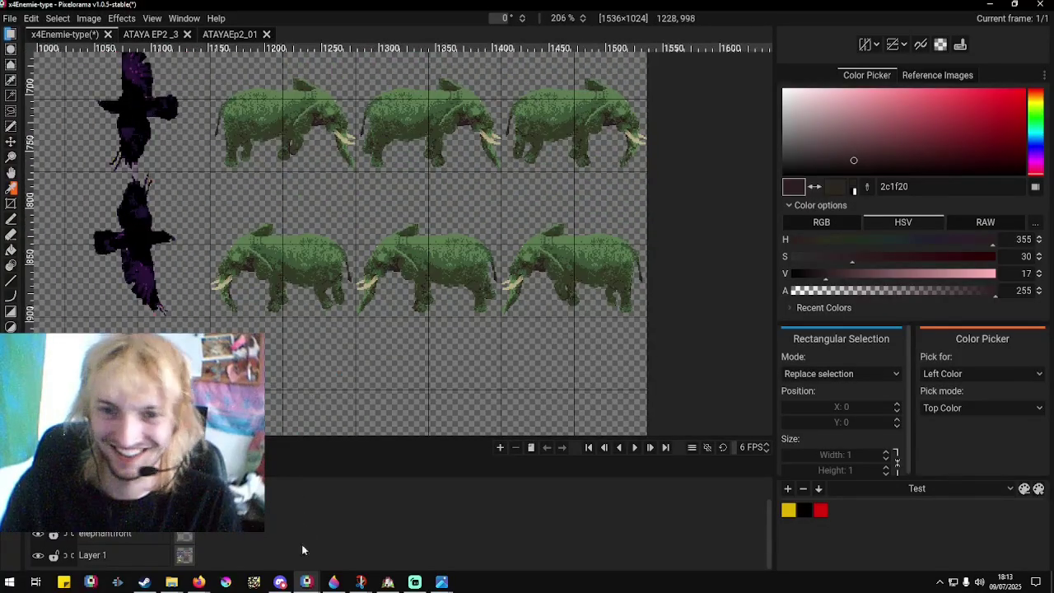
Import elephantback.png from the Elephants dithered folder into the sprite sheet as a new layer.
{"action": "left_click", "coordinate": [171, 582]}
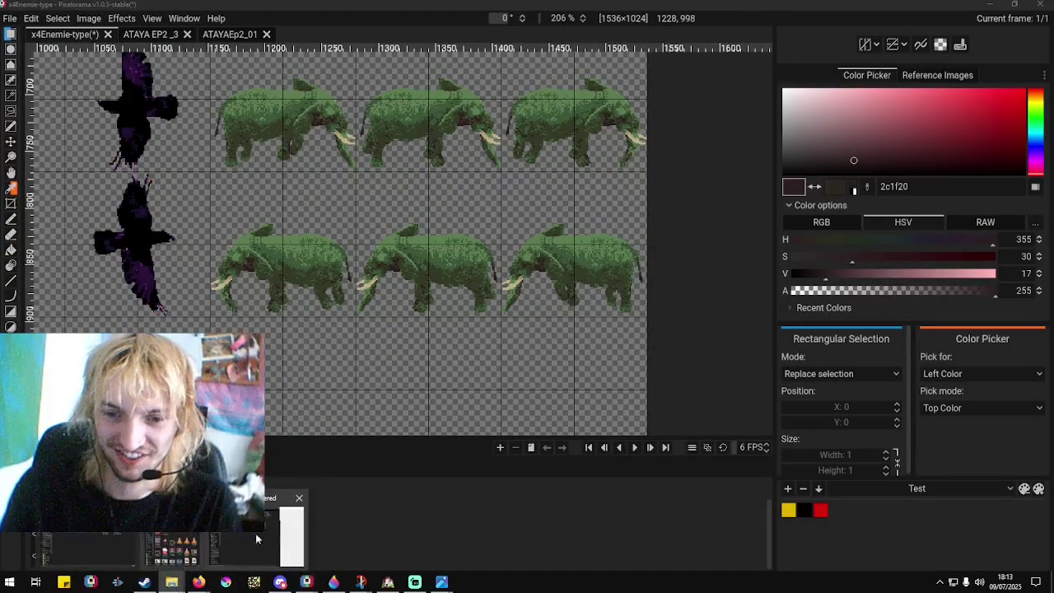
{"action": "left_click", "coordinate": [249, 534]}
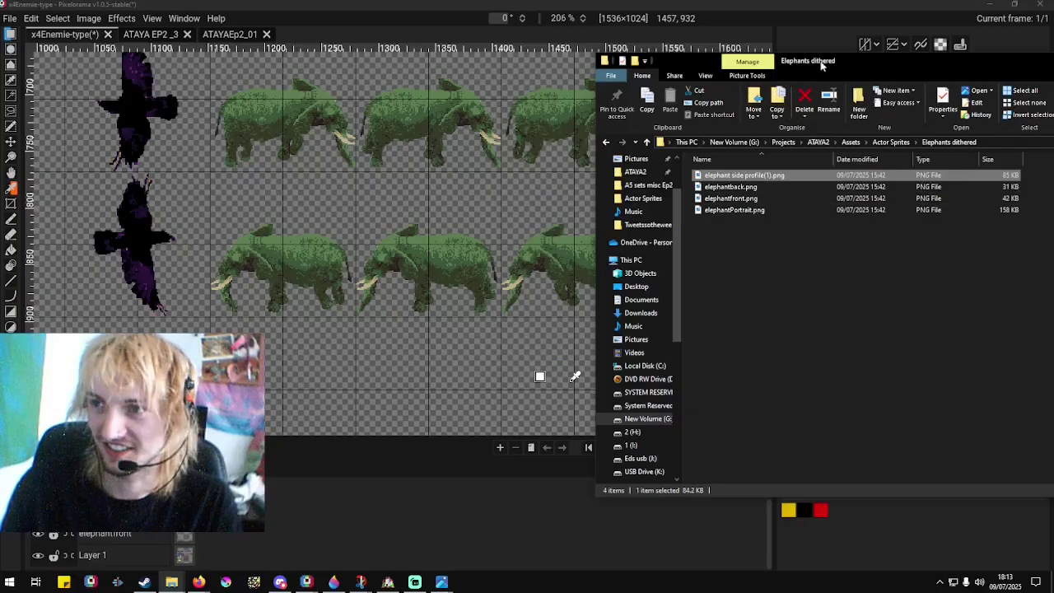
{"action": "left_click_drag", "start_coordinate": [820, 67], "coordinate": [526, 79]}
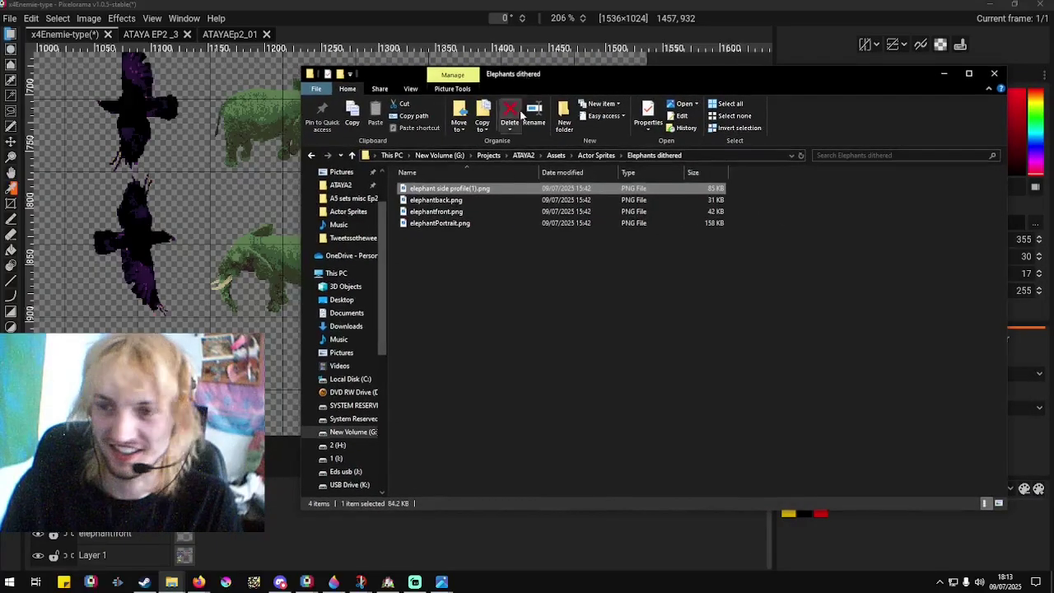
{"action": "left_click", "coordinate": [473, 200]}
{"action": "left_click_drag", "start_coordinate": [593, 75], "coordinate": [733, 83]}
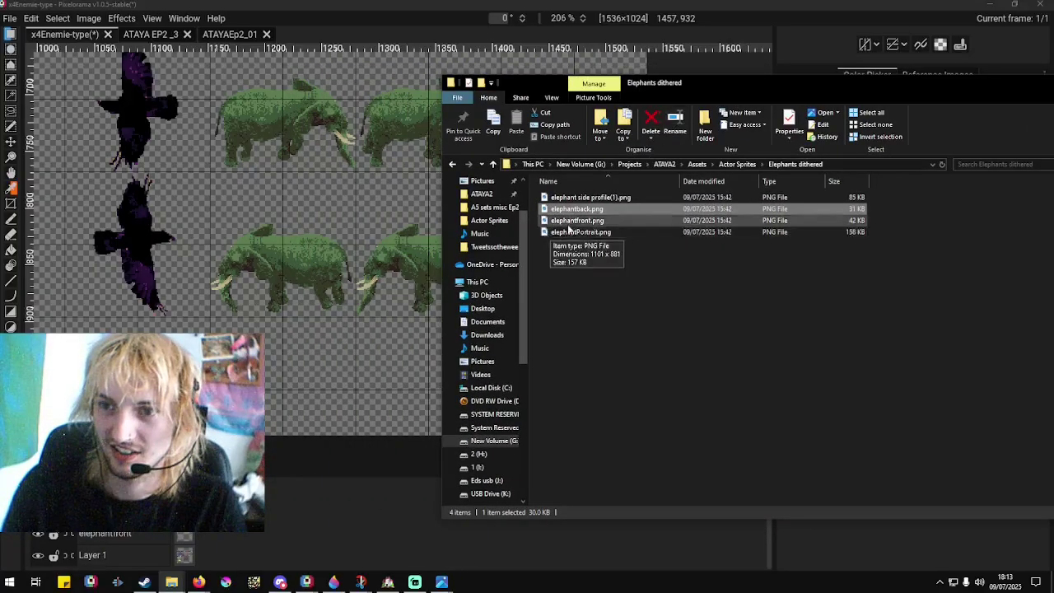
{"action": "left_click_drag", "start_coordinate": [596, 214], "coordinate": [377, 331]}
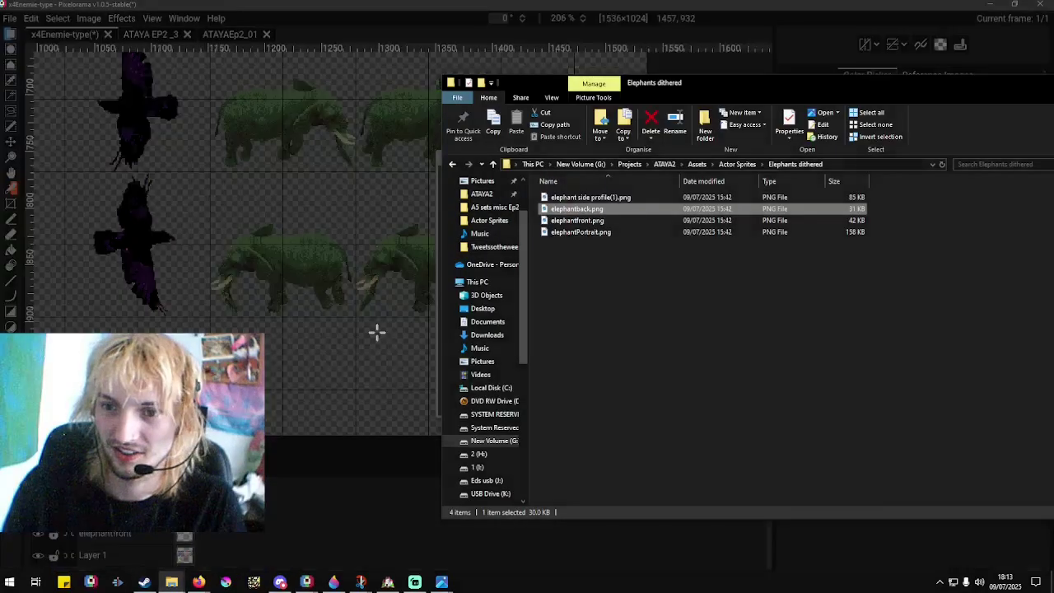
{"action": "left_click_drag", "start_coordinate": [827, 83], "coordinate": [537, 131]}
{"action": "left_click", "coordinate": [793, 121]}
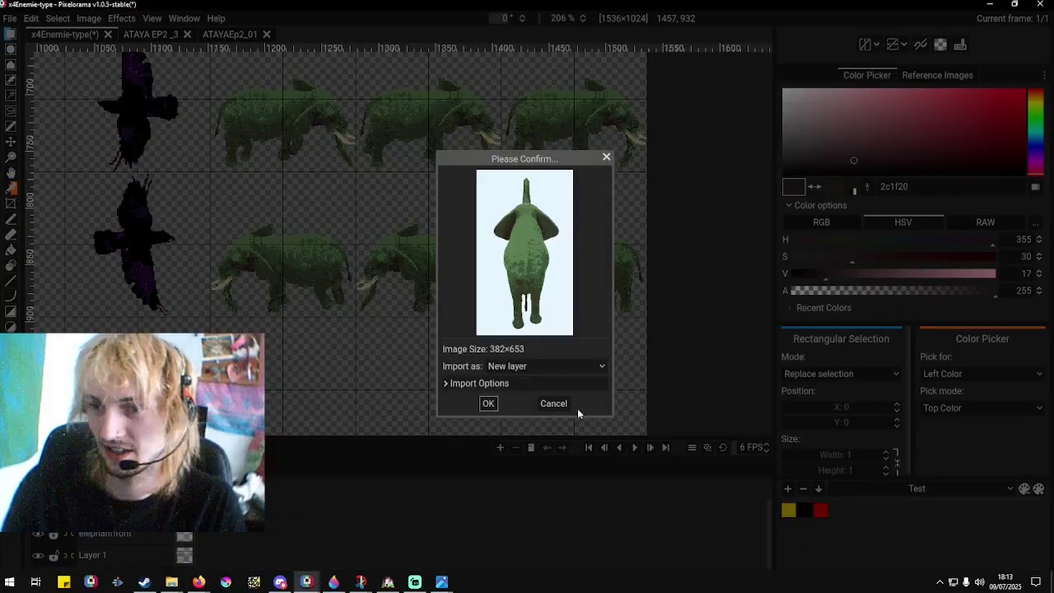
{"action": "left_click", "coordinate": [488, 404]}
Make a 379 × 653 px rectangular selection around the imported rear-view elephant, starting at X 2, Y 1.
{"action": "scroll", "coordinate": [501, 346], "scroll_direction": "down", "scroll_amount": 5}
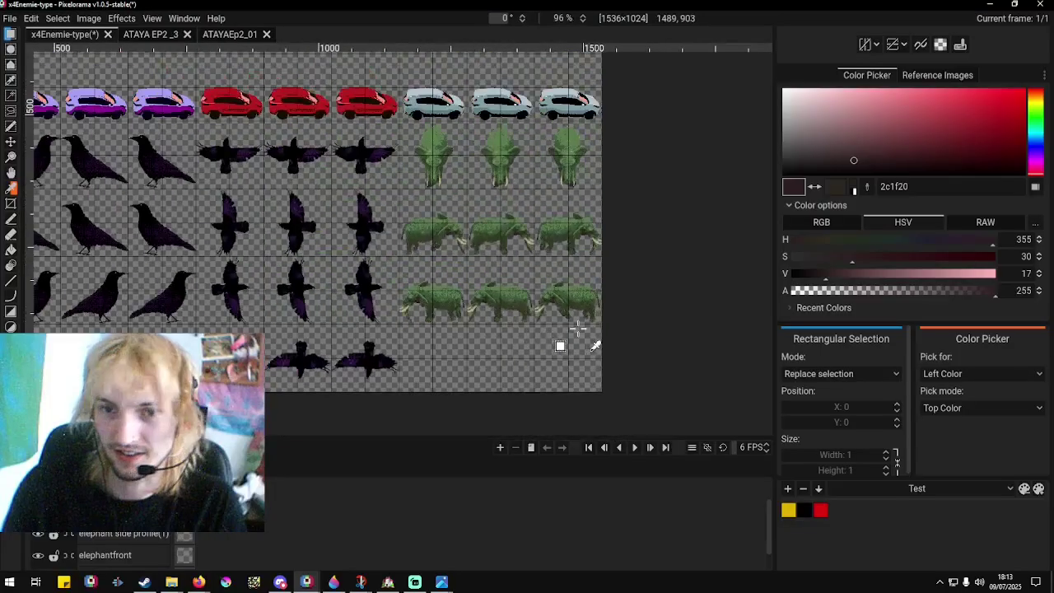
{"action": "scroll", "coordinate": [313, 239], "scroll_direction": "up", "scroll_amount": 3}
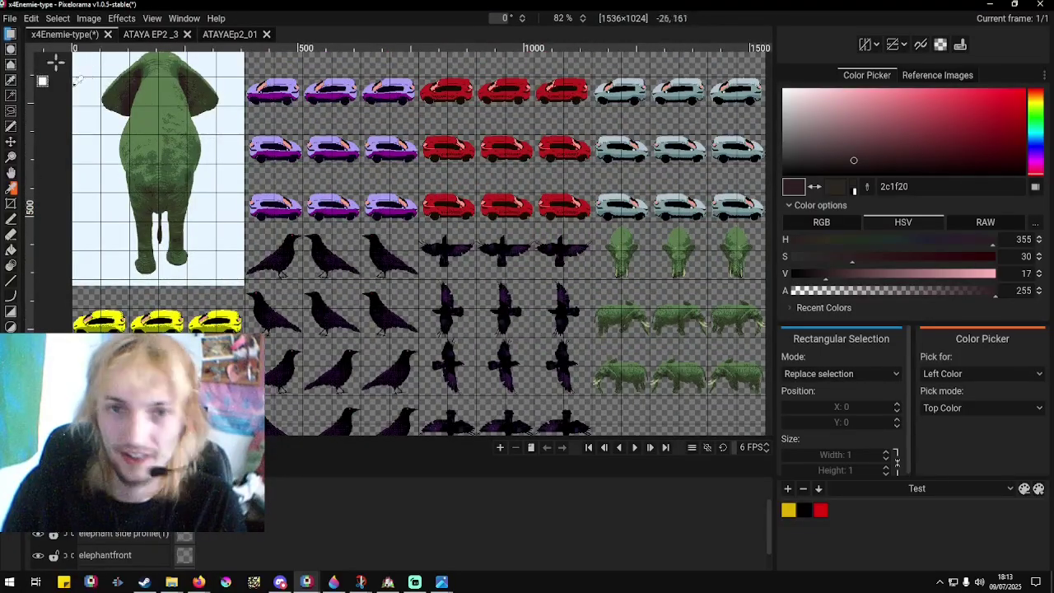
{"action": "scroll", "coordinate": [130, 217], "scroll_direction": "down", "scroll_amount": 1}
{"action": "scroll", "coordinate": [173, 233], "scroll_direction": "up", "scroll_amount": 3}
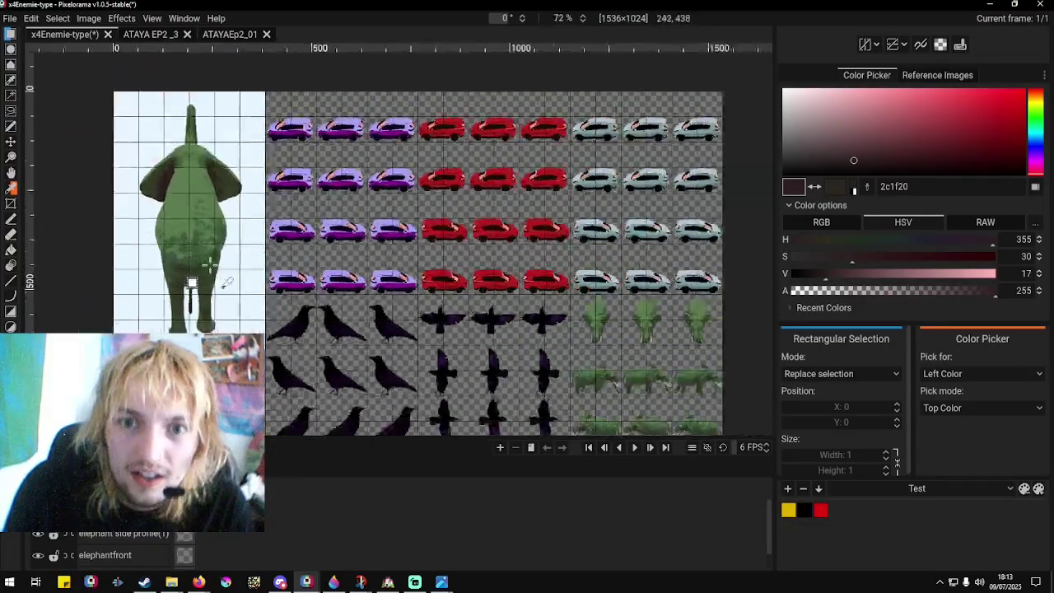
{"action": "scroll", "coordinate": [188, 235], "scroll_direction": "up", "scroll_amount": 1}
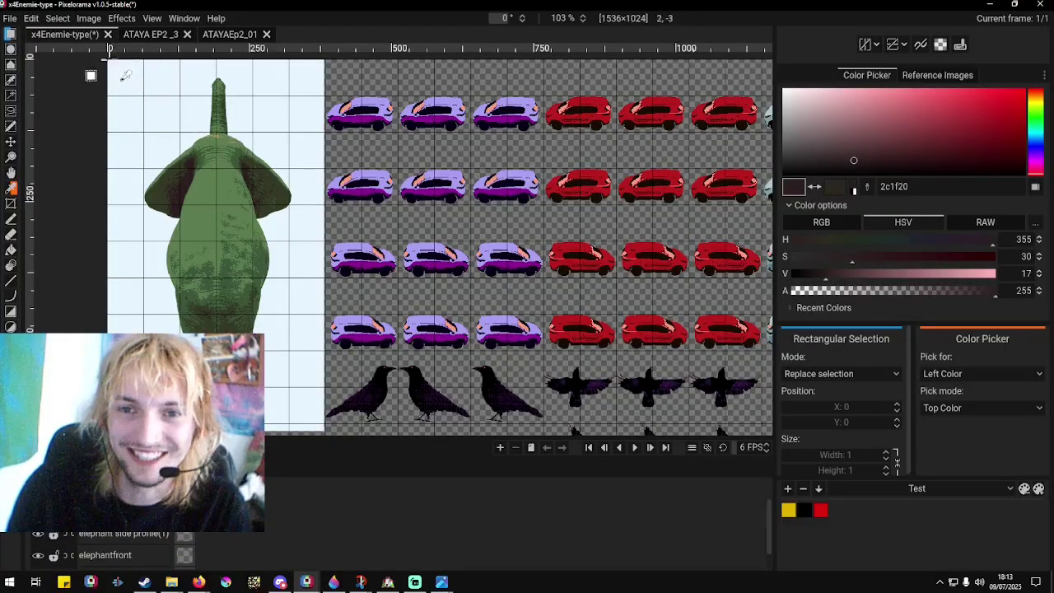
{"action": "scroll", "coordinate": [126, 80], "scroll_direction": "down", "scroll_amount": 2}
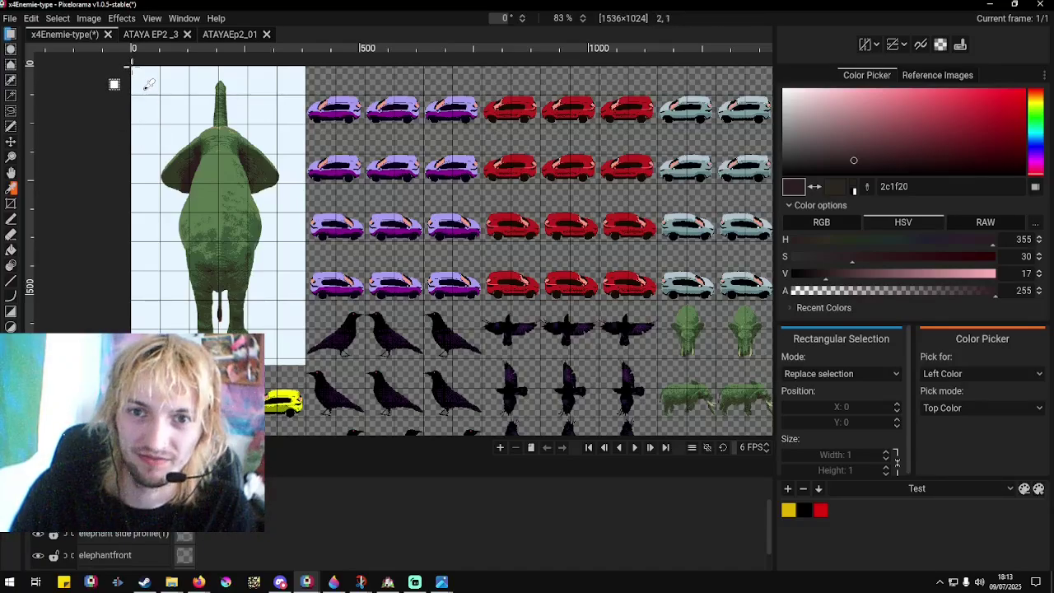
{"action": "left_click_drag", "start_coordinate": [132, 66], "coordinate": [305, 365]}
{"action": "scroll", "coordinate": [266, 274], "scroll_direction": "down", "scroll_amount": 2}
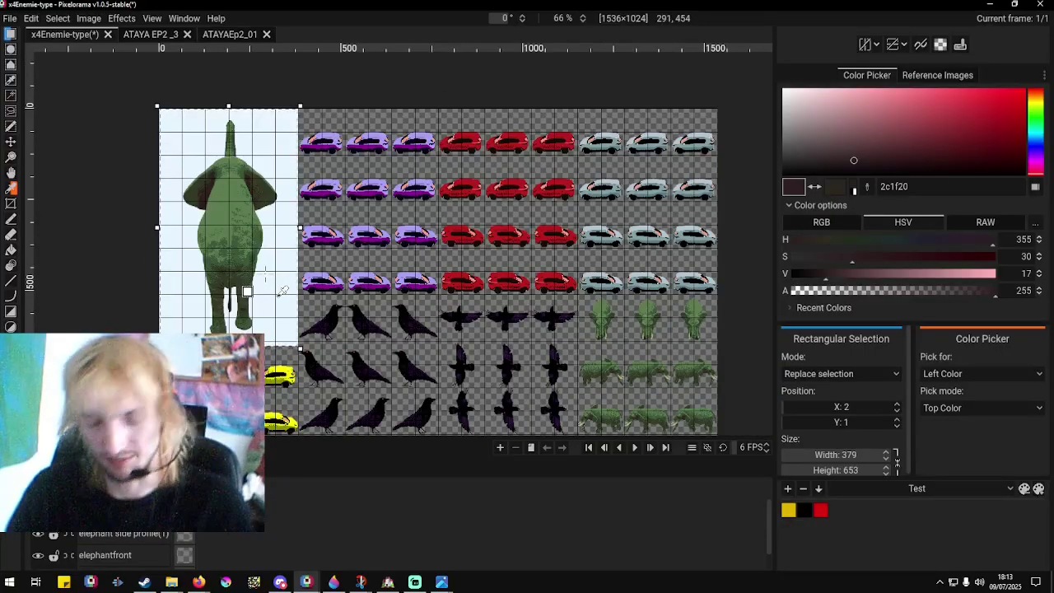
Try placing a pasted copy of the rear-view elephant over the elephant rows at X 1110, Y 521, and cancel it.
{"action": "key", "text": "ctrl+c"}
{"action": "scroll", "coordinate": [265, 275], "scroll_direction": "down", "scroll_amount": 4}
{"action": "scroll", "coordinate": [379, 317], "scroll_direction": "up", "scroll_amount": 6}
{"action": "key", "text": "ctrl+v"}
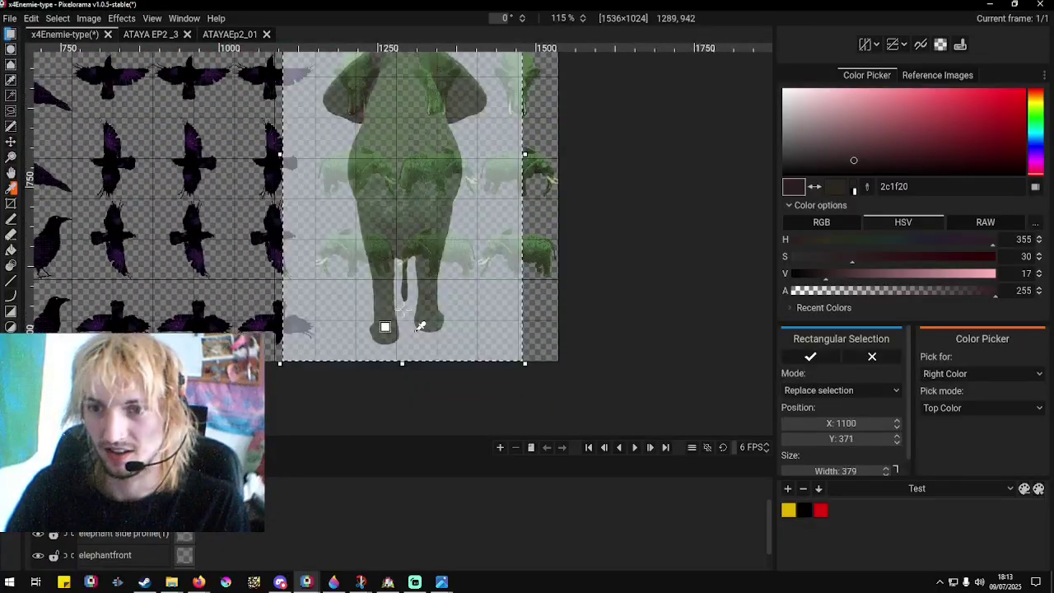
{"action": "left_click_drag", "start_coordinate": [420, 327], "coordinate": [412, 287]}
{"action": "scroll", "coordinate": [412, 284], "scroll_direction": "down", "scroll_amount": 3}
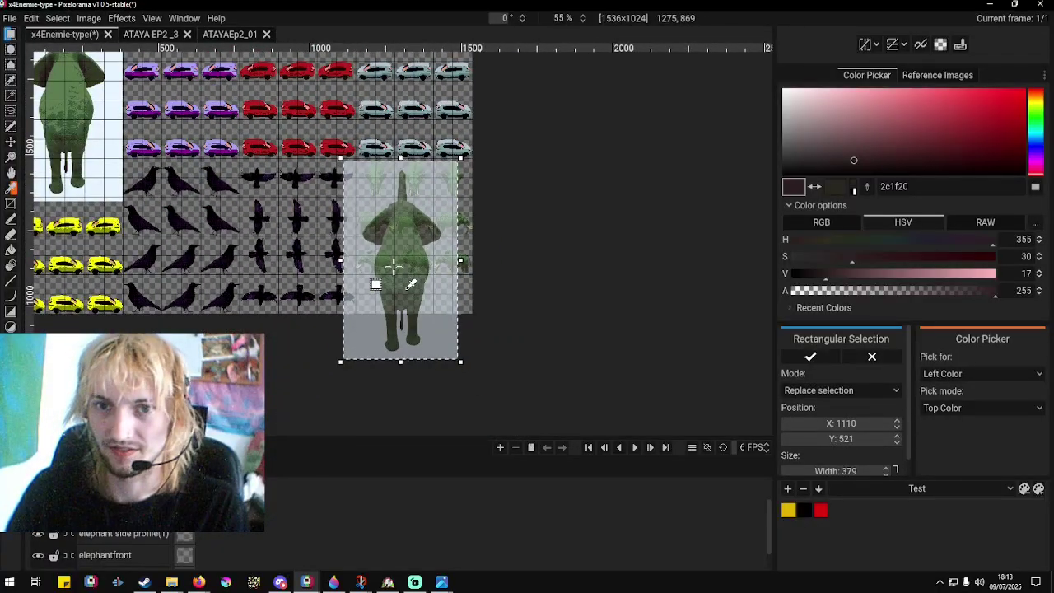
{"action": "key", "text": "Escape"}
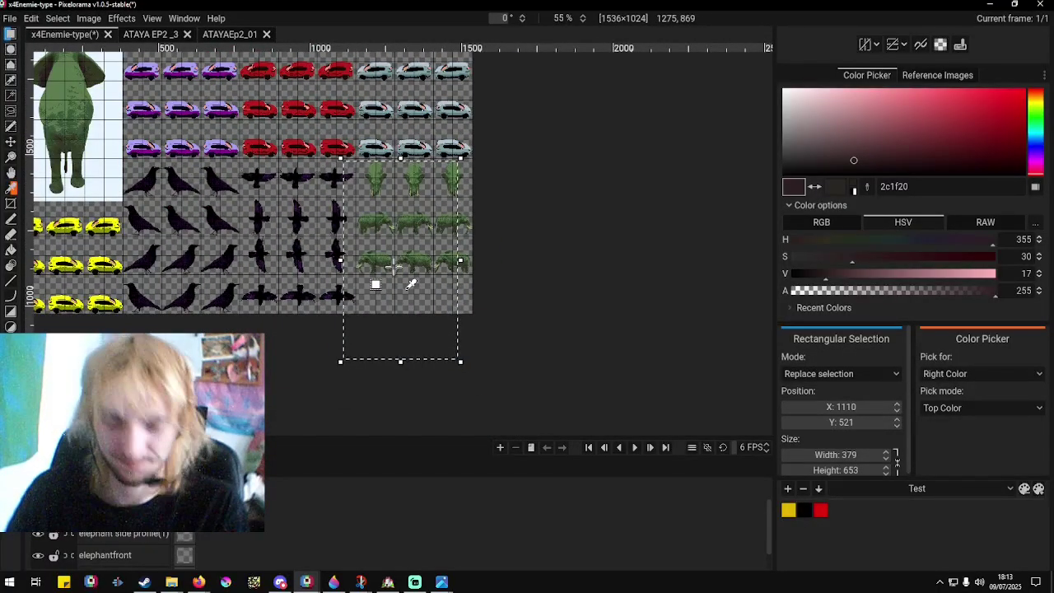
Select the original rear-view elephant image with a 399 px wide rectangle and move it to X 995, Y 536.
{"action": "scroll", "coordinate": [393, 265], "scroll_direction": "down", "scroll_amount": 2}
{"action": "scroll", "coordinate": [207, 106], "scroll_direction": "up", "scroll_amount": 3}
{"action": "left_click_drag", "start_coordinate": [210, 105], "coordinate": [357, 337]}
{"action": "left_click_drag", "start_coordinate": [284, 223], "coordinate": [578, 313]}
{"action": "scroll", "coordinate": [529, 298], "scroll_direction": "down", "scroll_amount": 4}
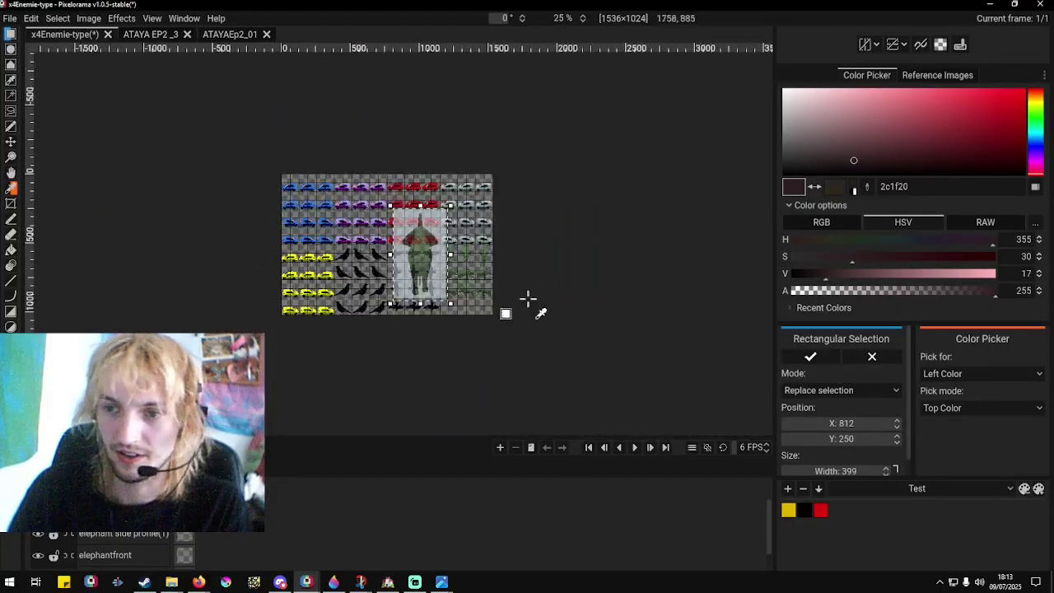
{"action": "scroll", "coordinate": [529, 298], "scroll_direction": "up", "scroll_amount": 4}
{"action": "left_click_drag", "start_coordinate": [277, 142], "coordinate": [341, 247]}
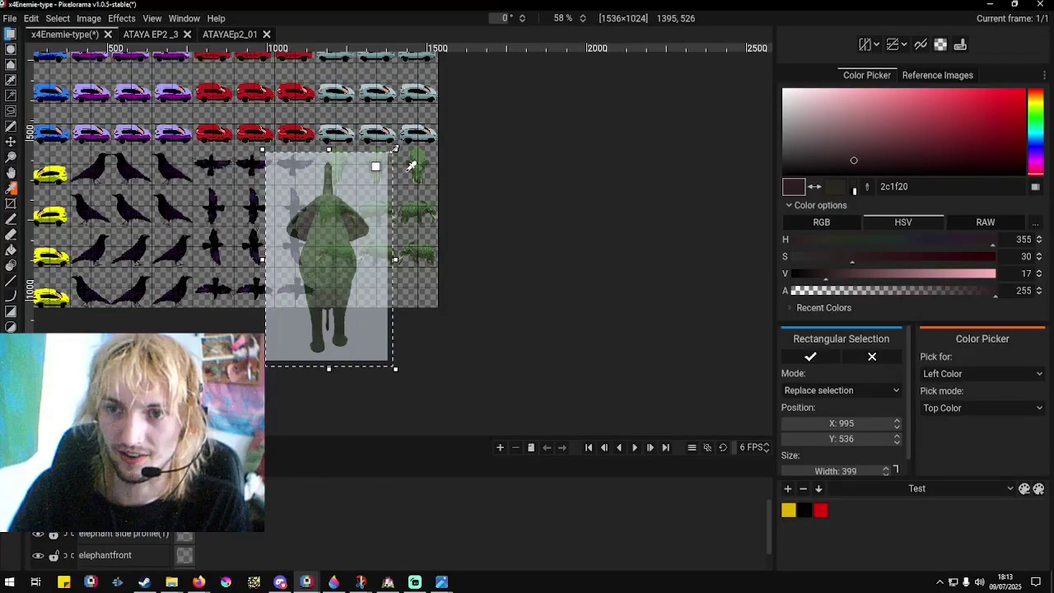
Scale the rear-view elephant down to 119 px wide and move it towards the empty bottom row at X 1147, Y 844.
{"action": "left_click_drag", "start_coordinate": [394, 149], "coordinate": [321, 273]}
{"action": "scroll", "coordinate": [299, 309], "scroll_direction": "up", "scroll_amount": 3}
{"action": "left_click_drag", "start_coordinate": [177, 440], "coordinate": [305, 302]}
{"action": "scroll", "coordinate": [305, 302], "scroll_direction": "up", "scroll_amount": 3}
{"action": "scroll", "coordinate": [316, 328], "scroll_direction": "up", "scroll_amount": 1}
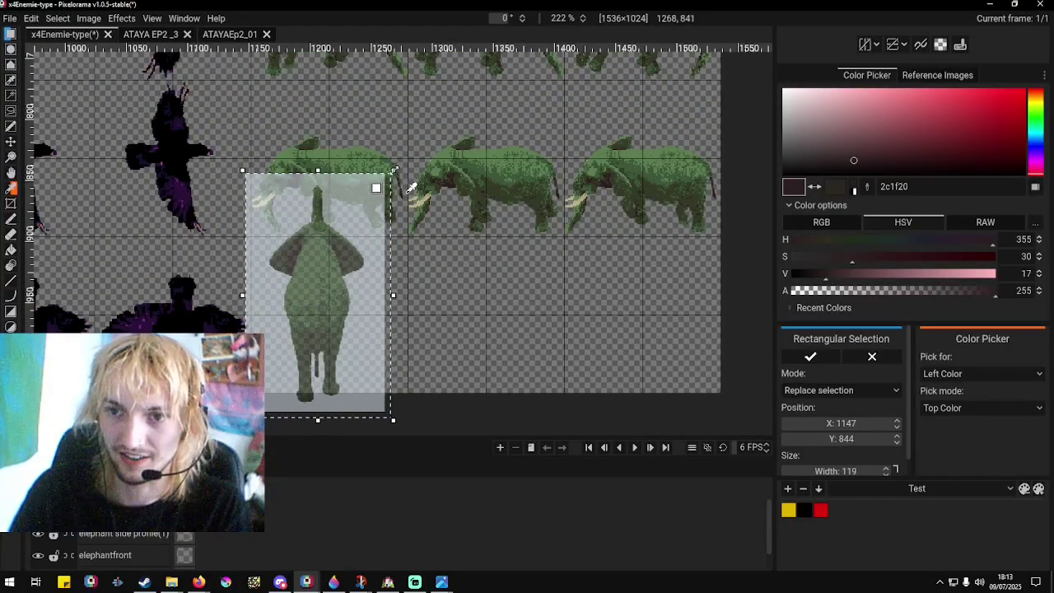
Resize the rear-view elephant to 93 × 156 px and place it under the first mirrored elephant at X 1171, Y 872.
{"action": "left_click_drag", "start_coordinate": [384, 173], "coordinate": [341, 308]}
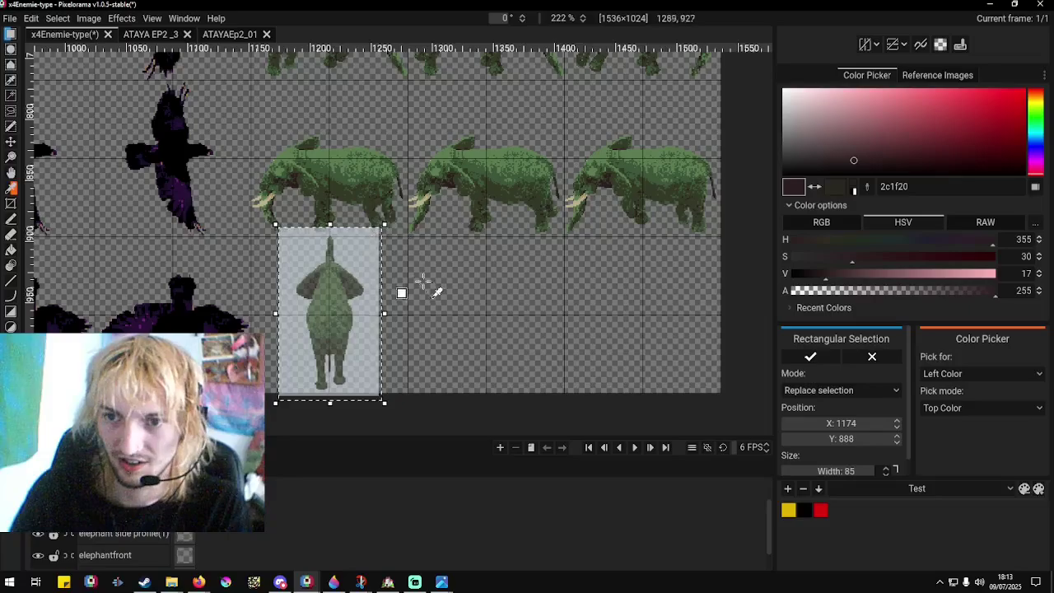
{"action": "scroll", "coordinate": [424, 285], "scroll_direction": "down", "scroll_amount": 5}
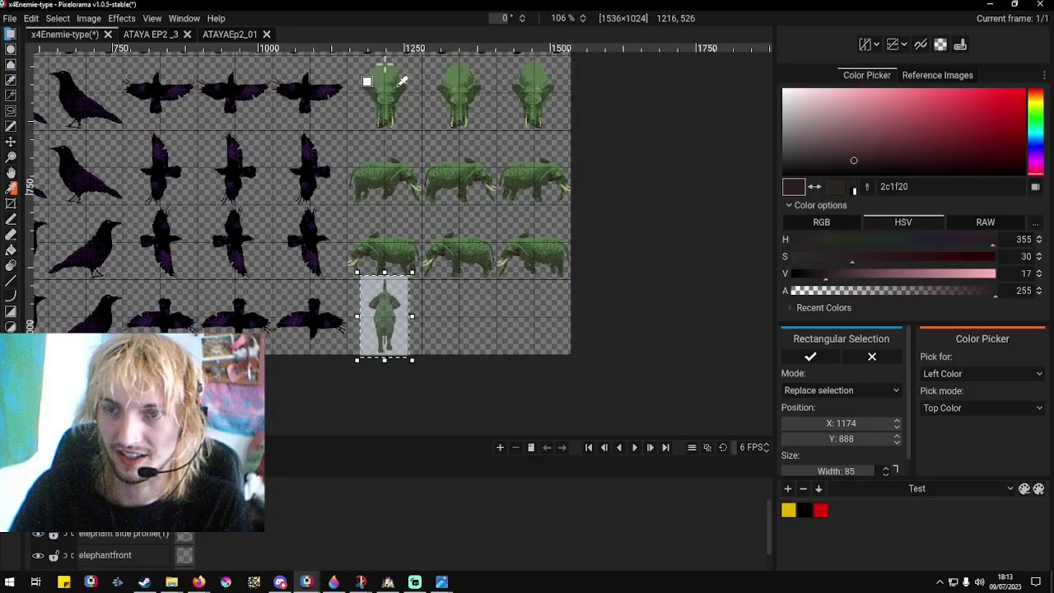
{"action": "scroll", "coordinate": [385, 318], "scroll_direction": "up", "scroll_amount": 7}
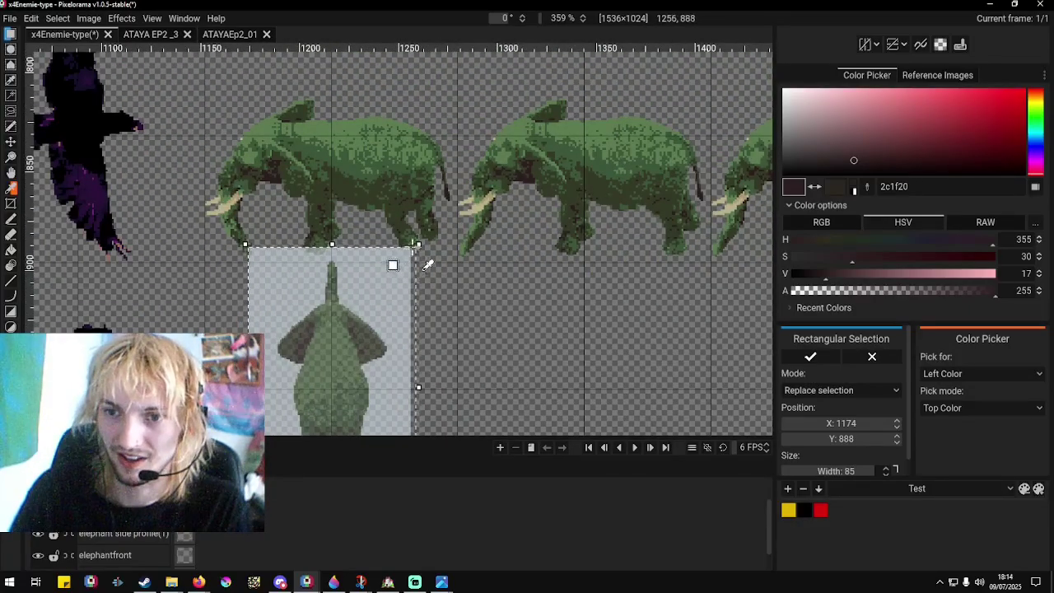
{"action": "mouse_move", "coordinate": [418, 245]}
{"action": "left_mouse_down"}
{"action": "mouse_move", "coordinate": [435, 213]}
{"action": "mouse_move", "coordinate": [414, 231]}
{"action": "left_mouse_up"}
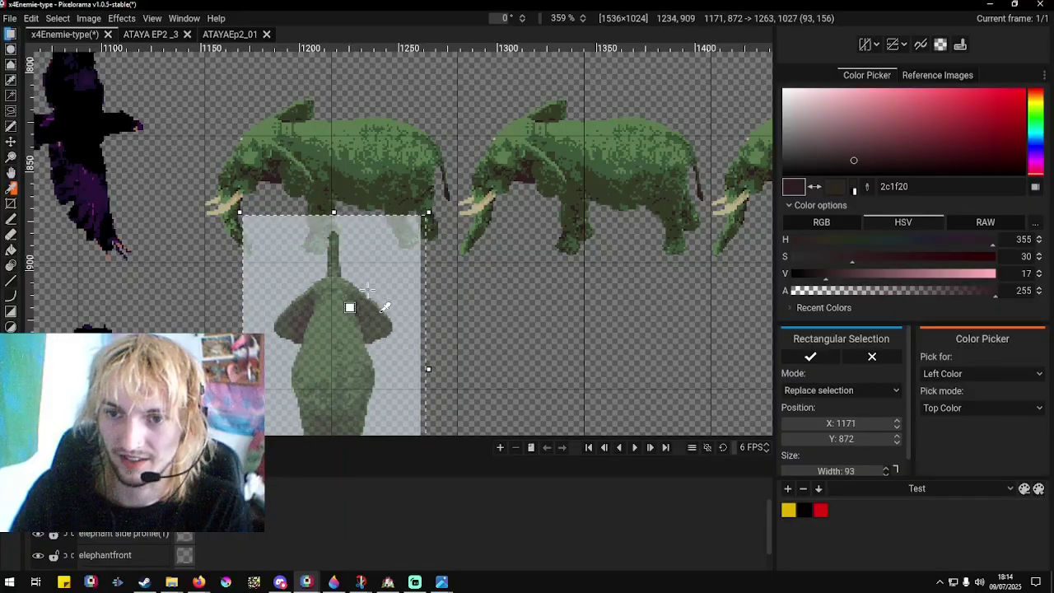
{"action": "scroll", "coordinate": [402, 313], "scroll_direction": "down", "scroll_amount": 8}
{"action": "scroll", "coordinate": [391, 164], "scroll_direction": "up", "scroll_amount": 4}
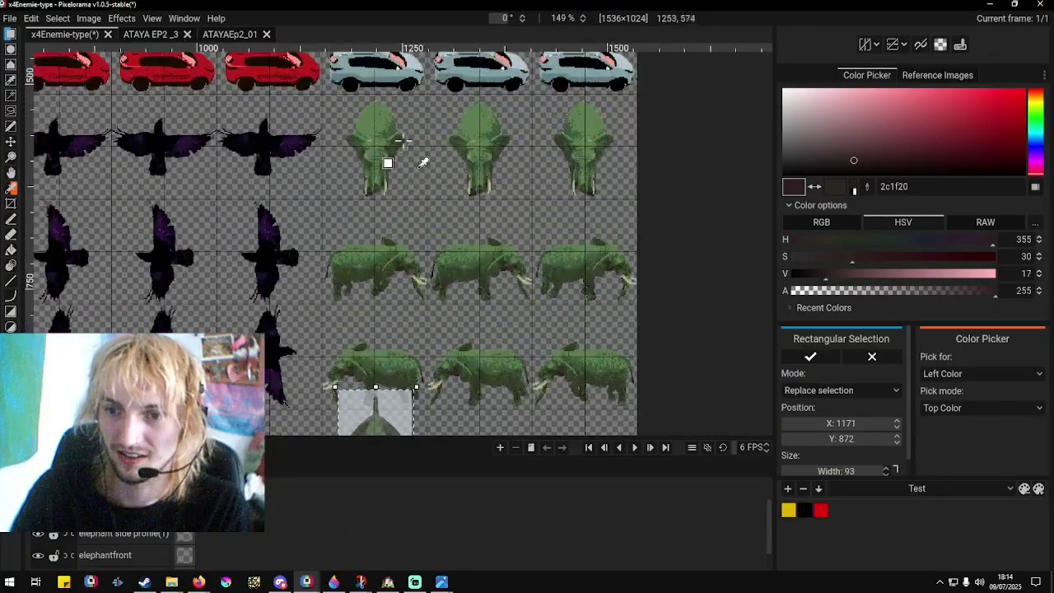
{"action": "scroll", "coordinate": [394, 157], "scroll_direction": "down", "scroll_amount": 2}
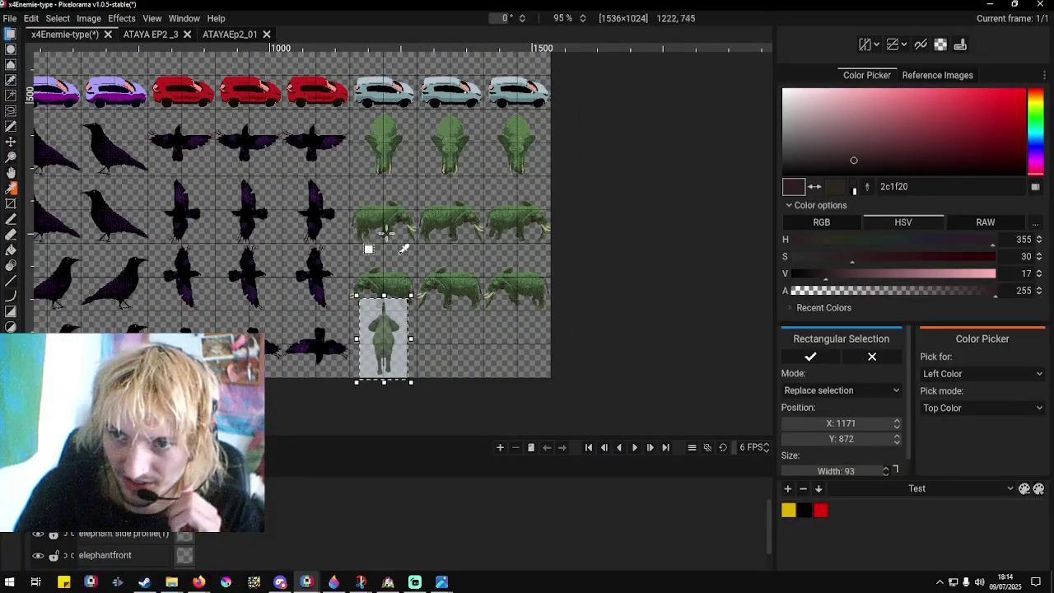
Widen the rear-view elephant to 107 px and move it to X 1162, Y 875 beneath the first mirrored elephant.
{"action": "scroll", "coordinate": [401, 316], "scroll_direction": "up", "scroll_amount": 4}
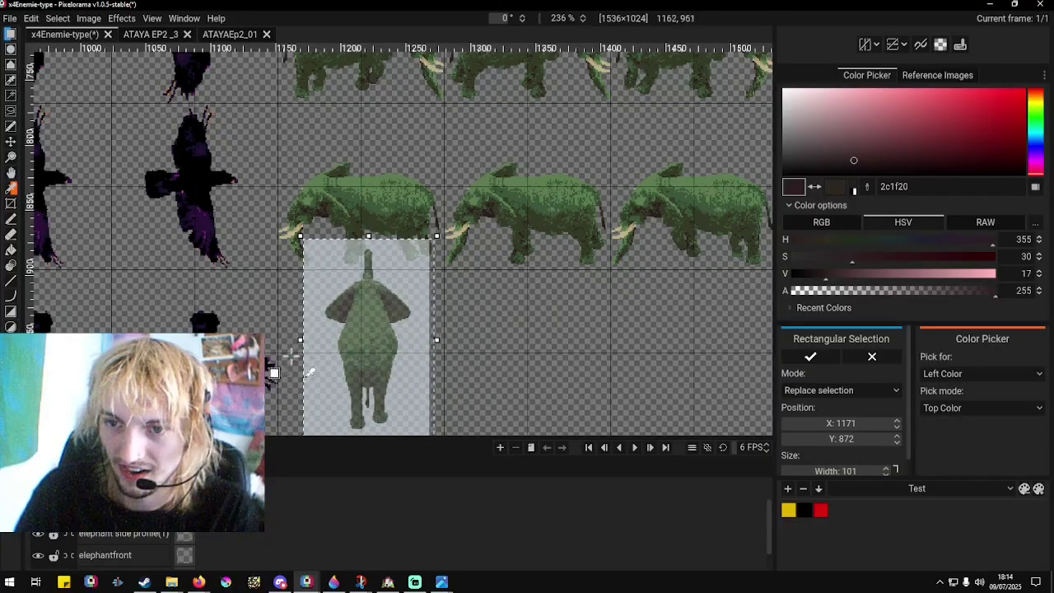
{"action": "left_click_drag", "start_coordinate": [300, 340], "coordinate": [294, 339]}
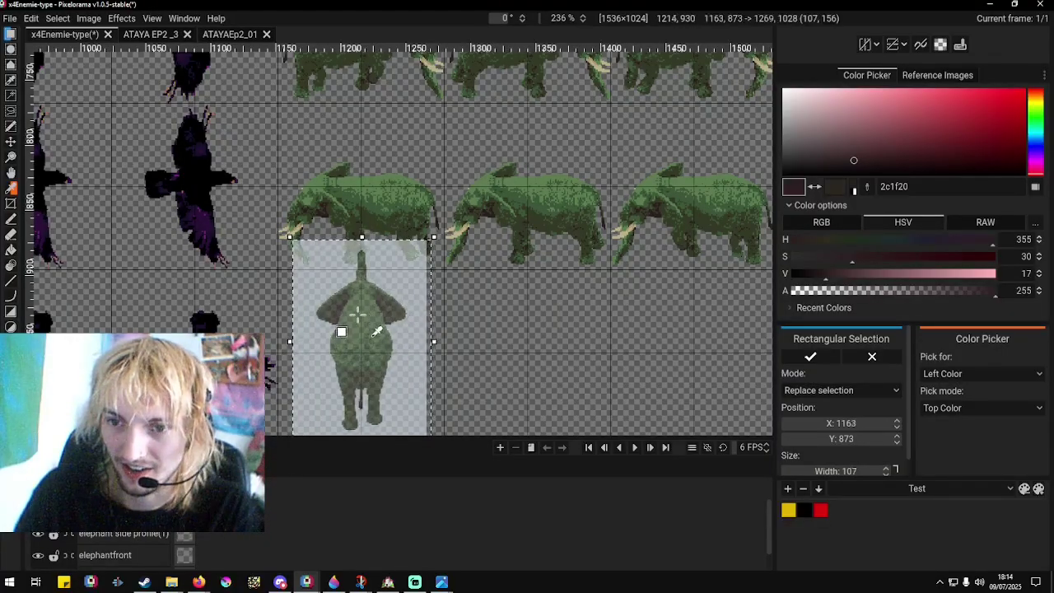
{"action": "left_click_drag", "start_coordinate": [356, 303], "coordinate": [352, 307]}
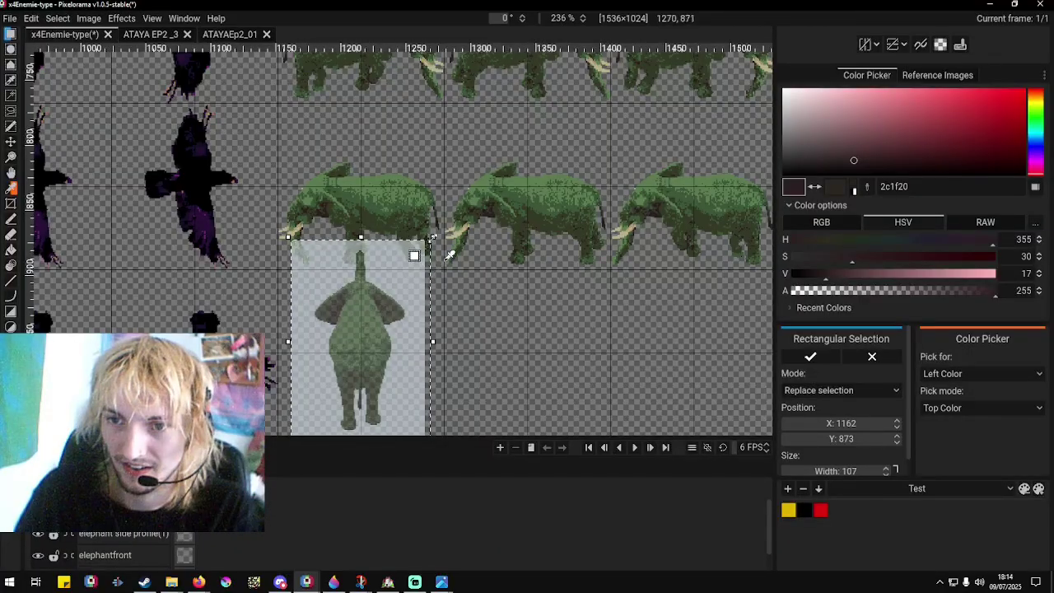
{"action": "scroll", "coordinate": [407, 306], "scroll_direction": "down", "scroll_amount": 3}
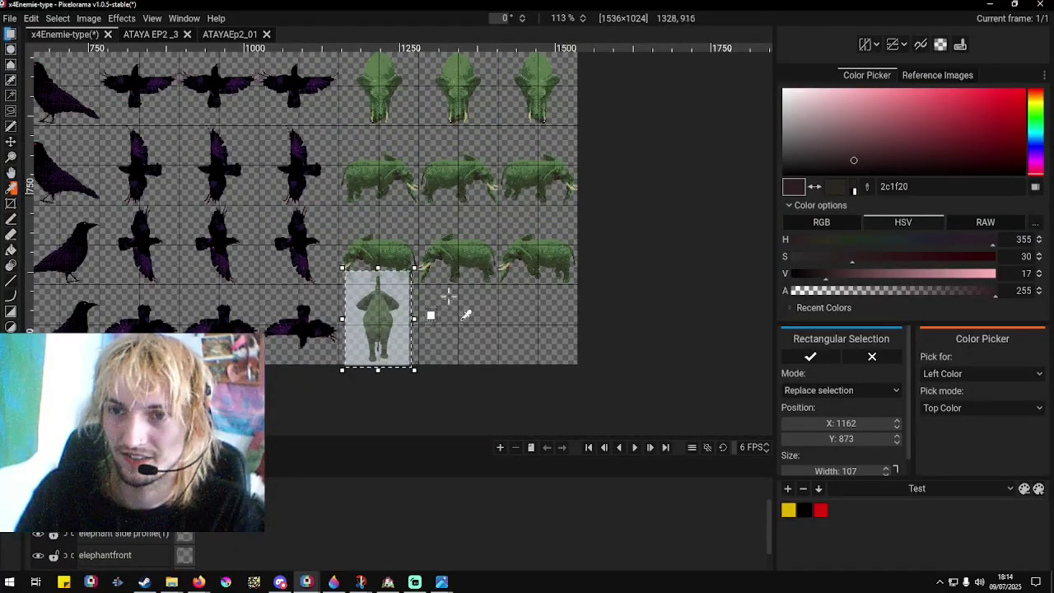
{"action": "scroll", "coordinate": [401, 327], "scroll_direction": "up", "scroll_amount": 4}
{"action": "left_click_drag", "start_coordinate": [402, 303], "coordinate": [403, 308]}
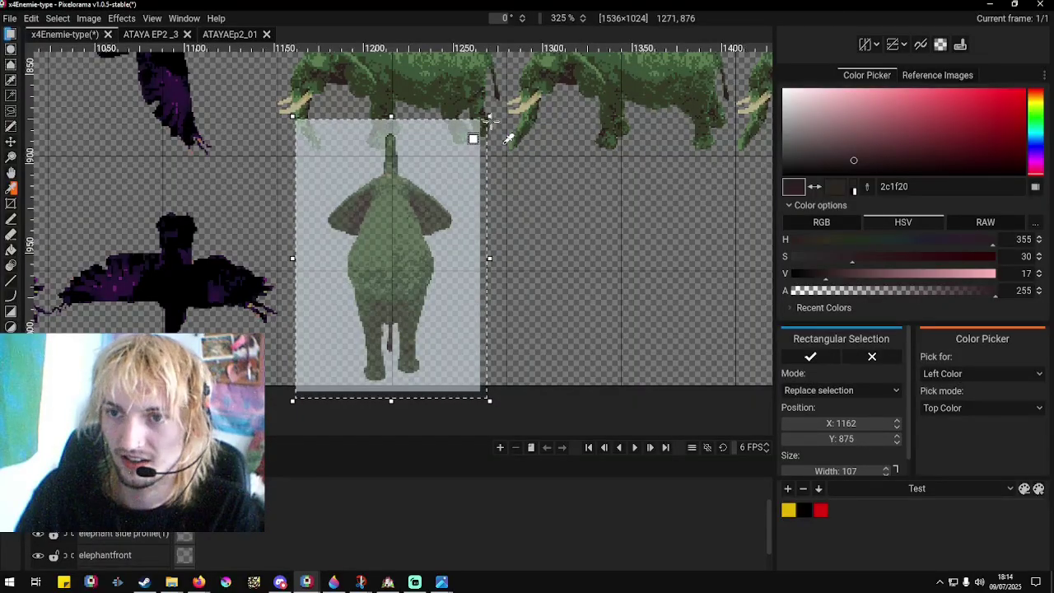
Stretch the rear-view elephant to 107 × 159 px at X 1162, Y 871 and apply the transformation.
{"action": "left_click_drag", "start_coordinate": [490, 117], "coordinate": [487, 111]}
{"action": "scroll", "coordinate": [489, 125], "scroll_direction": "down", "scroll_amount": 8}
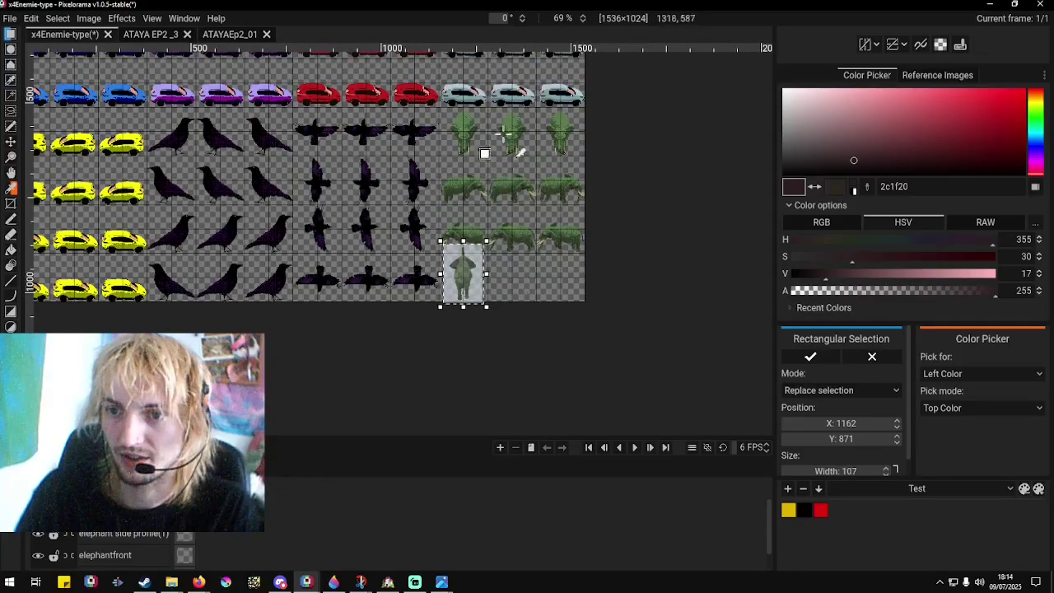
{"action": "scroll", "coordinate": [486, 296], "scroll_direction": "up", "scroll_amount": 3}
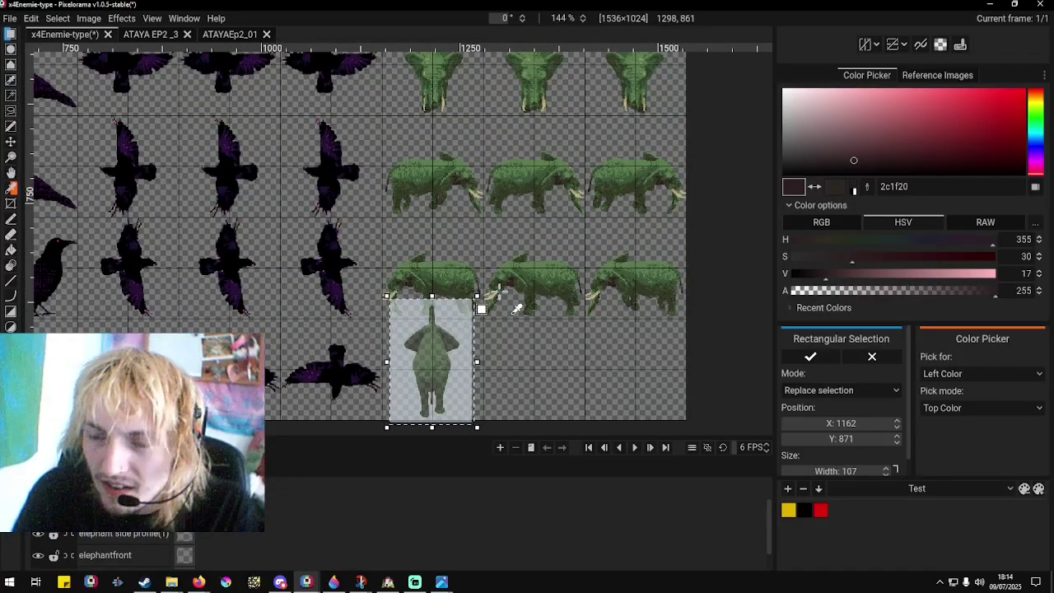
{"action": "scroll", "coordinate": [498, 292], "scroll_direction": "down", "scroll_amount": 2}
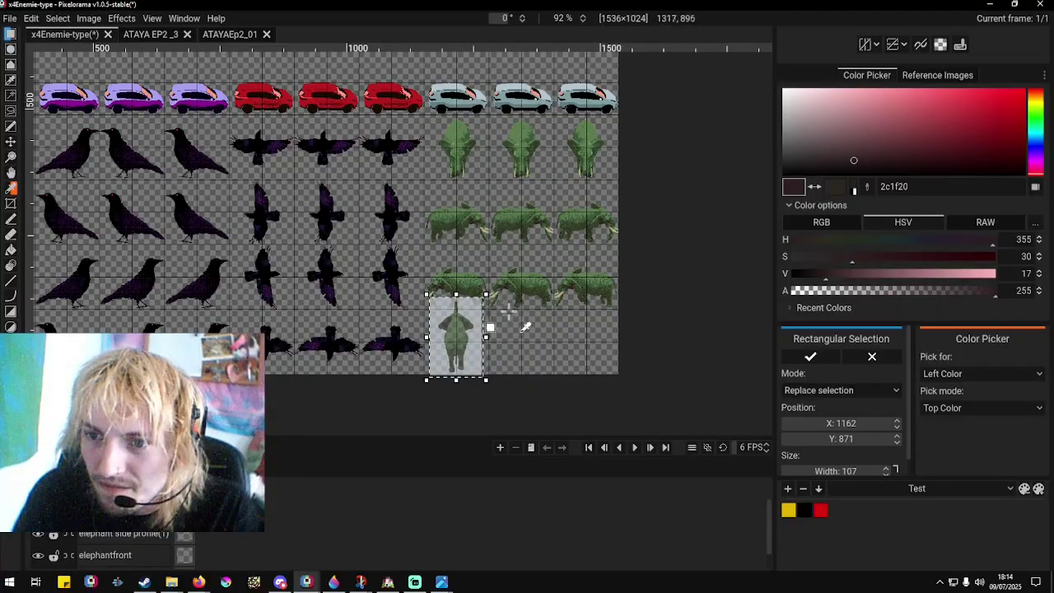
{"action": "scroll", "coordinate": [510, 331], "scroll_direction": "up", "scroll_amount": 8}
{"action": "scroll", "coordinate": [454, 311], "scroll_direction": "up", "scroll_amount": 3}
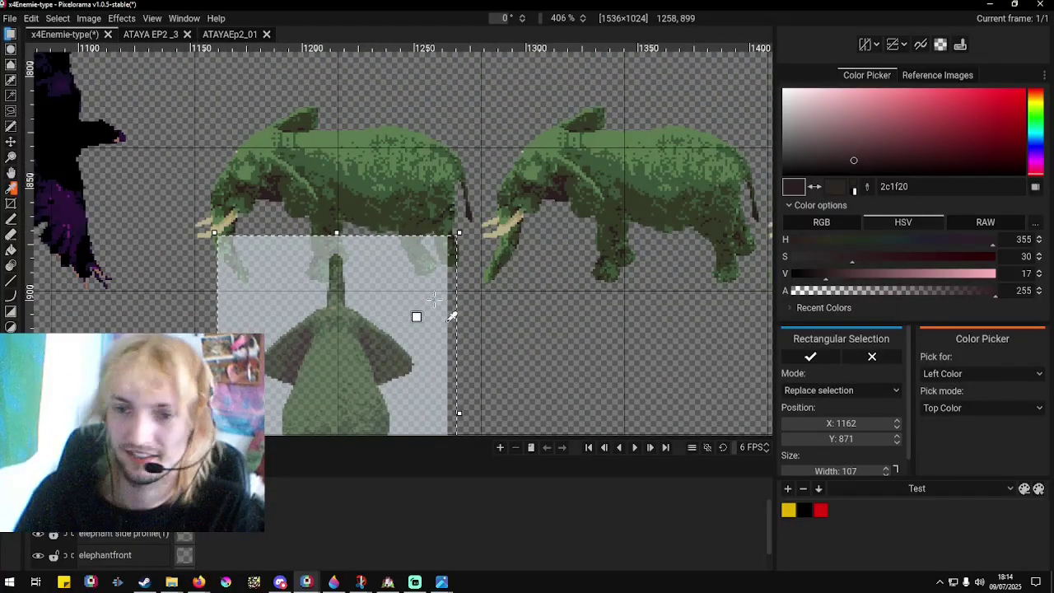
{"action": "key", "text": "Return"}
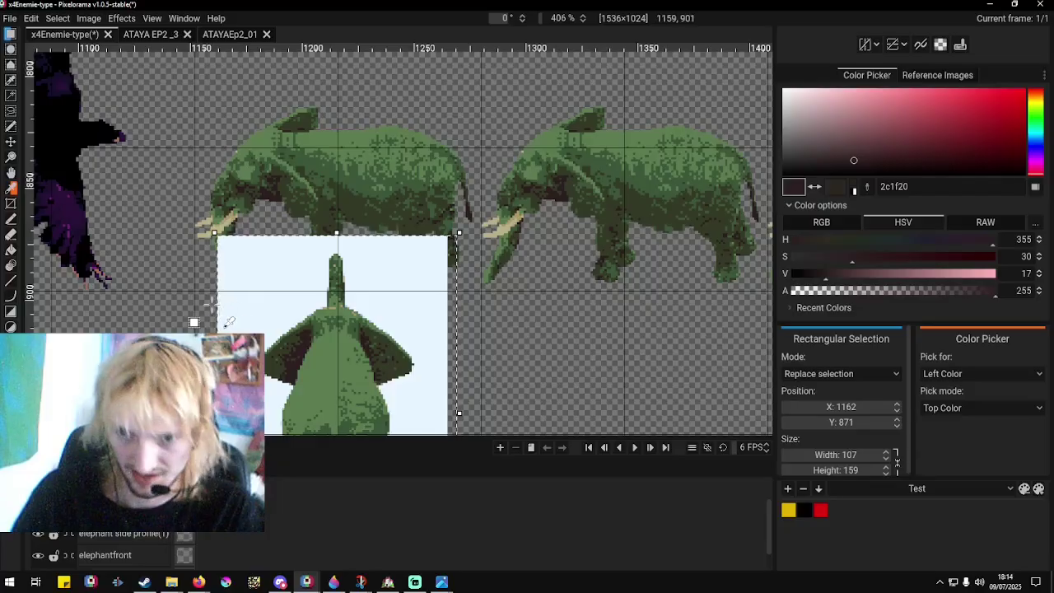
Try clearing a 121 × 35 px strip over the raised trunk at X 1158, Y 868, and undo it.
{"action": "left_click_drag", "start_coordinate": [210, 307], "coordinate": [235, 307]}
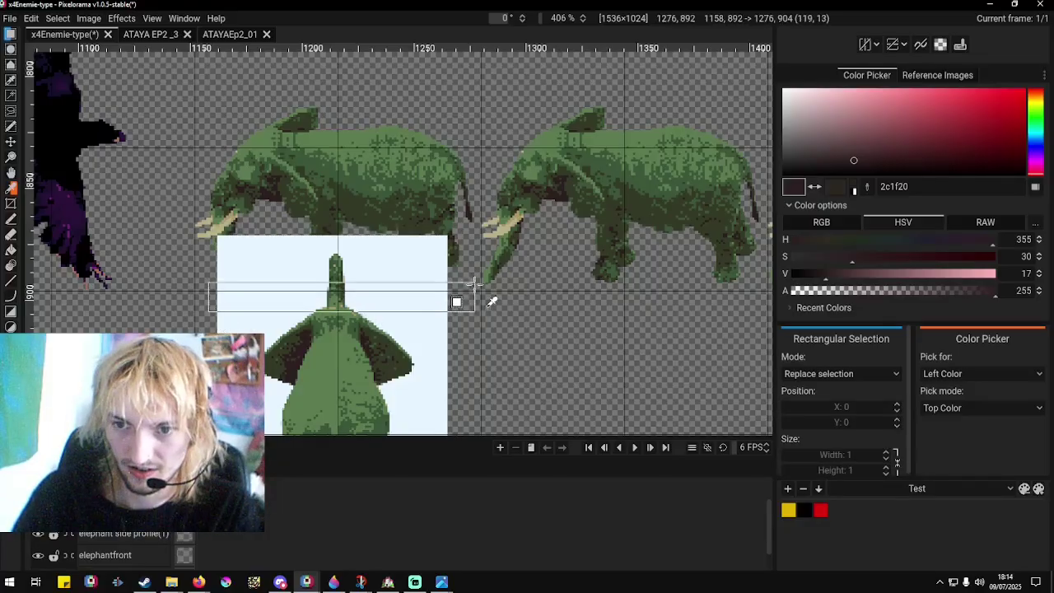
{"action": "left_click_drag", "start_coordinate": [474, 285], "coordinate": [466, 303]}
{"action": "left_click_drag", "start_coordinate": [209, 301], "coordinate": [211, 303]}
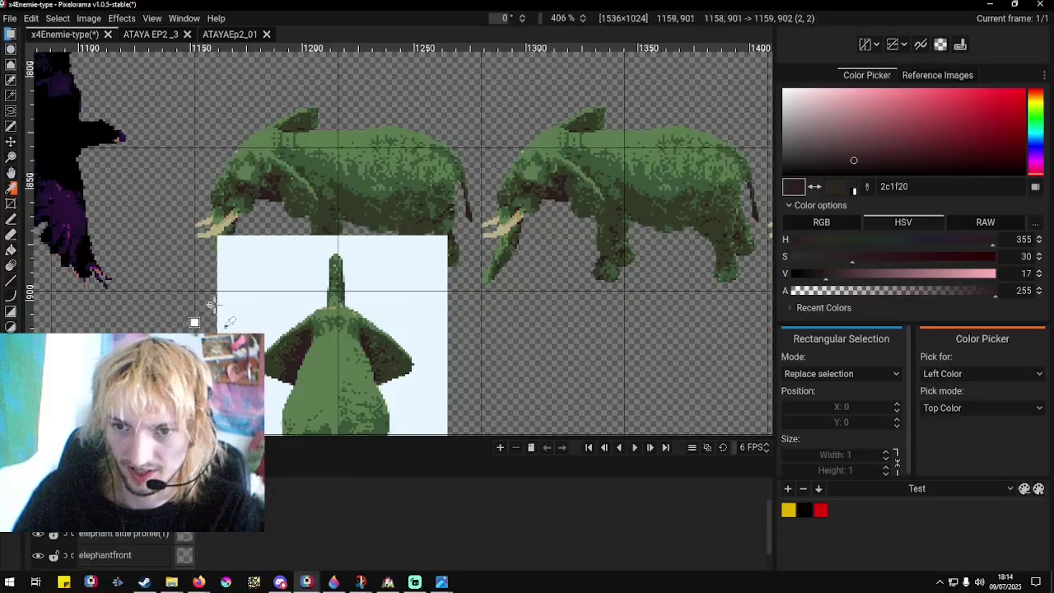
{"action": "left_click_drag", "start_coordinate": [491, 257], "coordinate": [495, 245]}
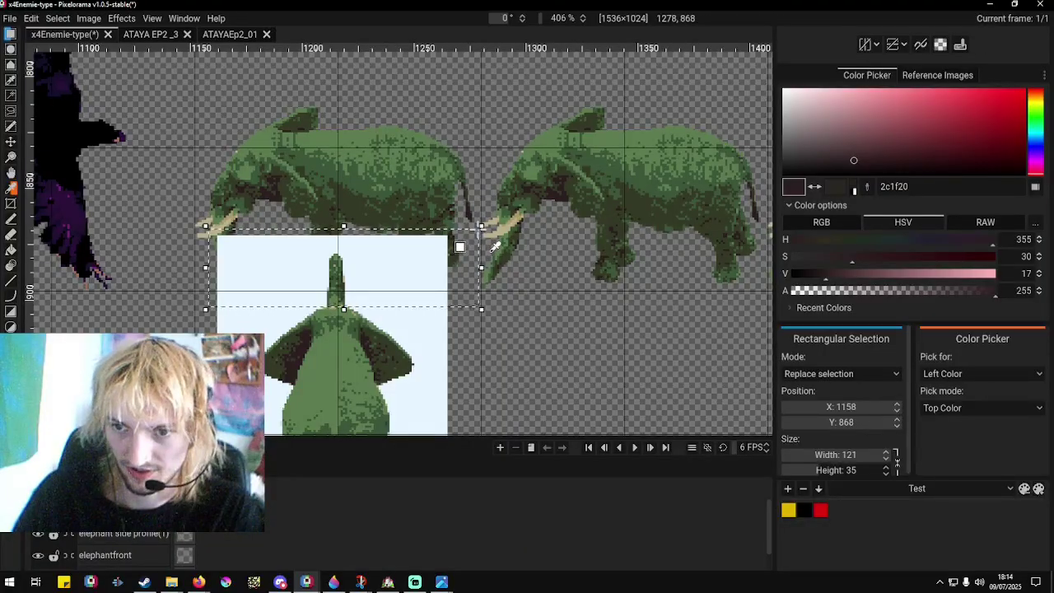
{"action": "key", "text": "Delete"}
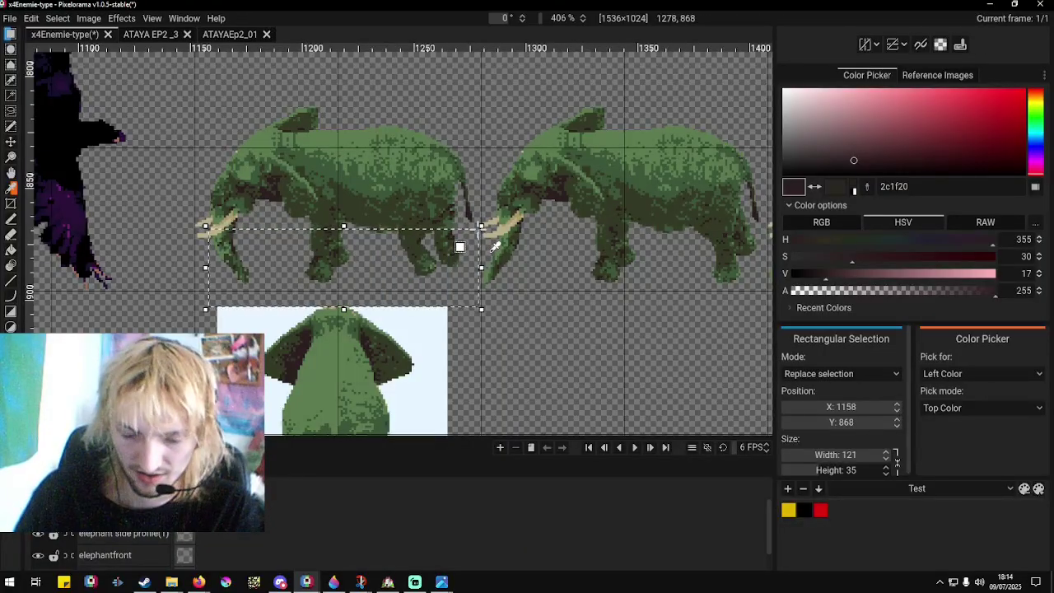
{"action": "left_click", "coordinate": [206, 318]}
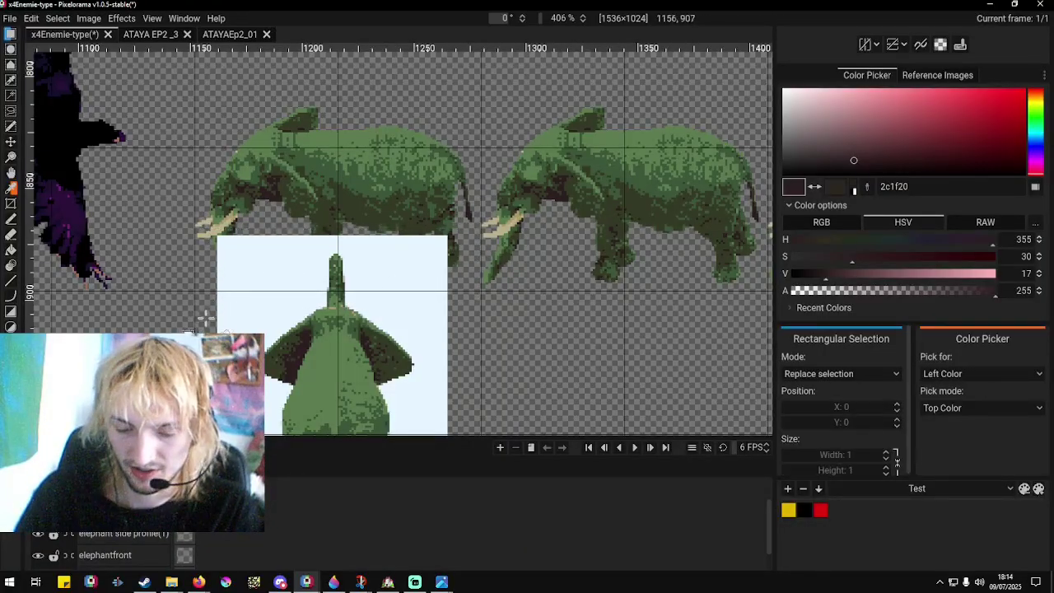
Clear a 126 × 32 px strip at X 1158, Y 869 to remove the rear-view image's overlap with the mirrored elephant.
{"action": "left_click_drag", "start_coordinate": [209, 301], "coordinate": [490, 236]}
{"action": "key", "text": "Delete"}
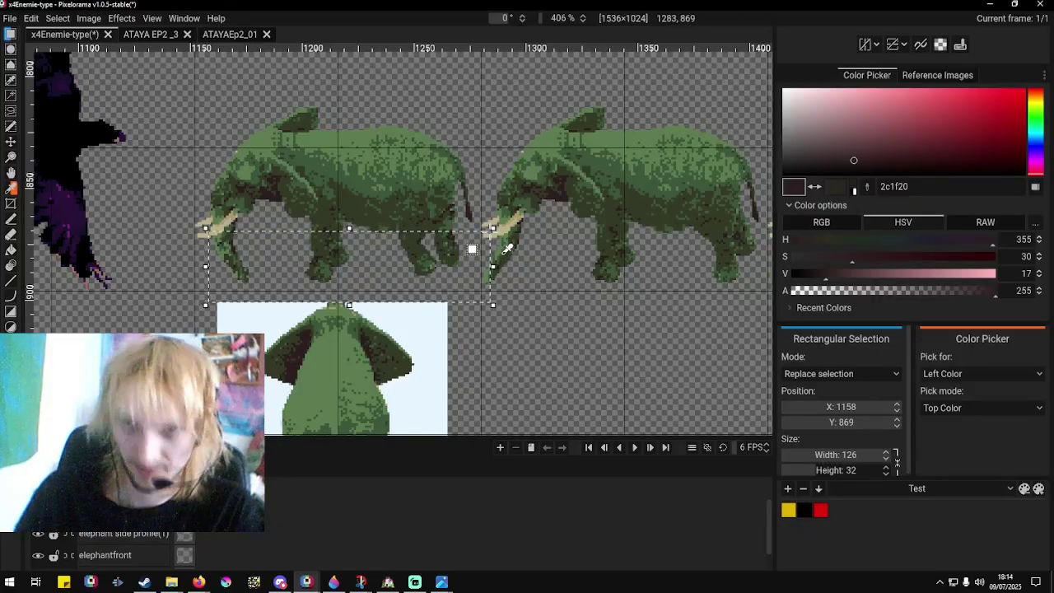
{"action": "left_click", "coordinate": [340, 276]}
Select a 141 × 130 px area around the rear-view elephant and fill its pale background with transparency using the Bucket.
{"action": "scroll", "coordinate": [339, 276], "scroll_direction": "up", "scroll_amount": 10}
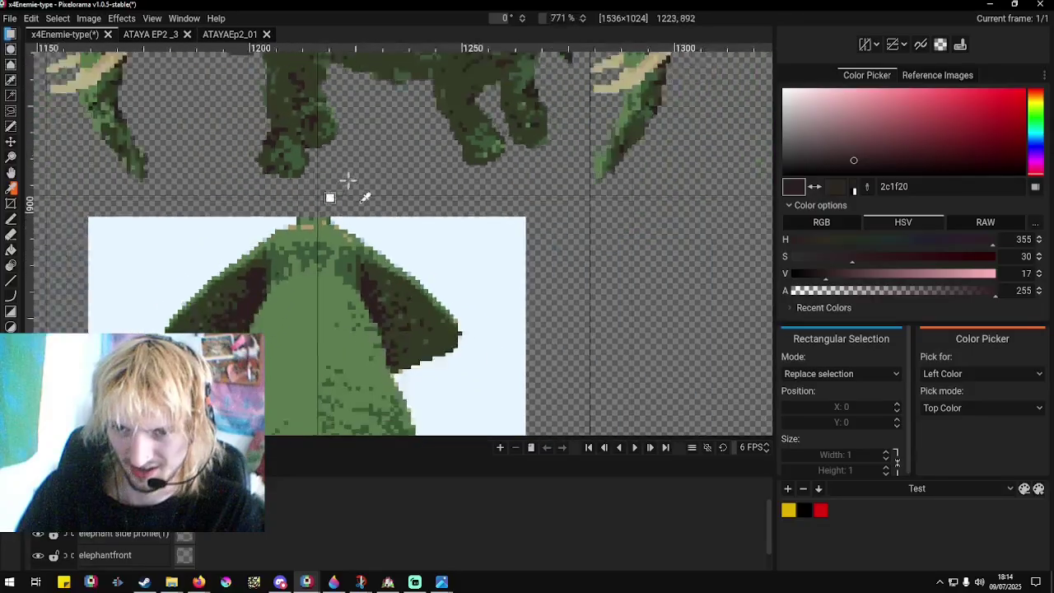
{"action": "scroll", "coordinate": [301, 196], "scroll_direction": "down", "scroll_amount": 6}
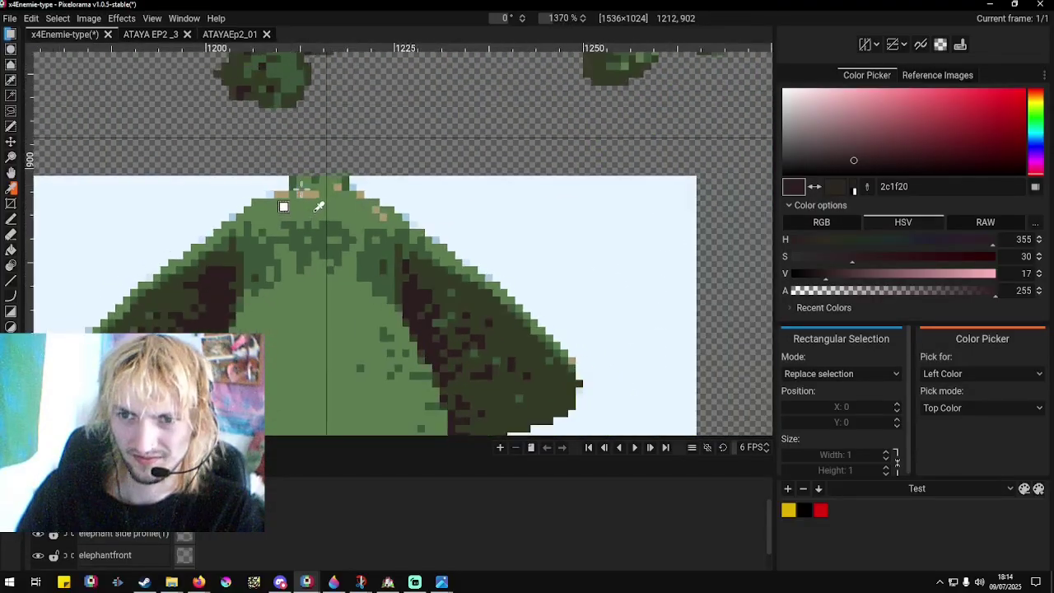
{"action": "scroll", "coordinate": [91, 240], "scroll_direction": "up", "scroll_amount": 3}
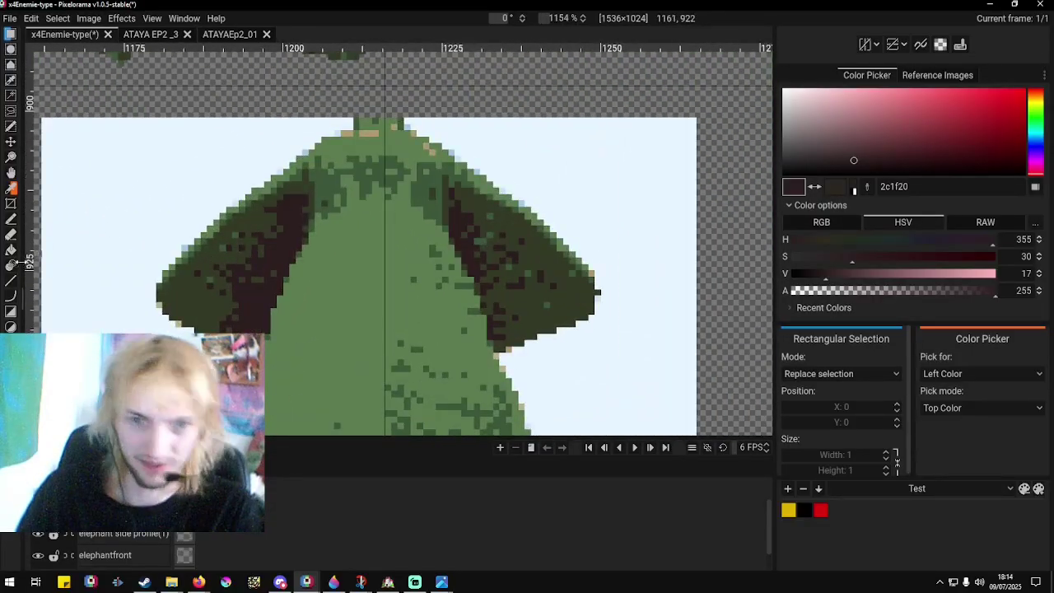
{"action": "left_click", "coordinate": [11, 251]}
{"action": "left_click", "coordinate": [12, 35]}
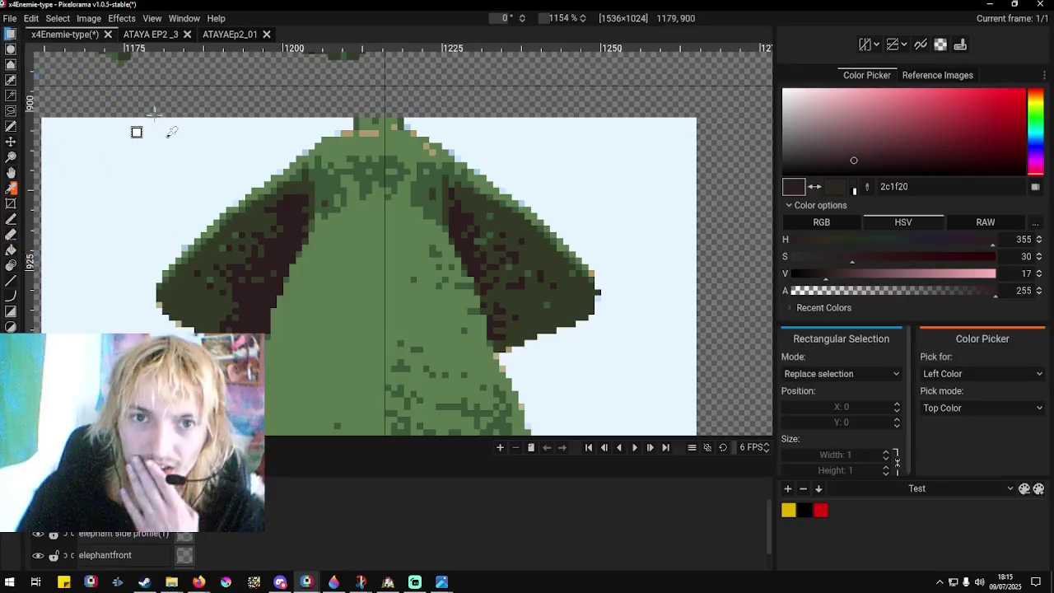
{"action": "scroll", "coordinate": [189, 149], "scroll_direction": "down", "scroll_amount": 5}
{"action": "left_click_drag", "start_coordinate": [437, 347], "coordinate": [188, 110]}
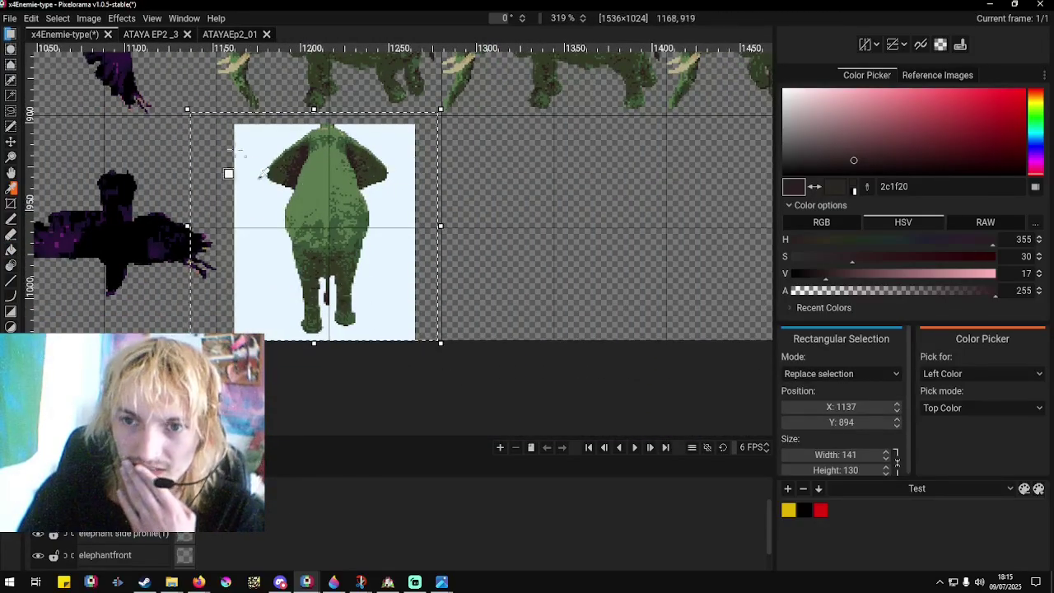
{"action": "left_click", "coordinate": [12, 251]}
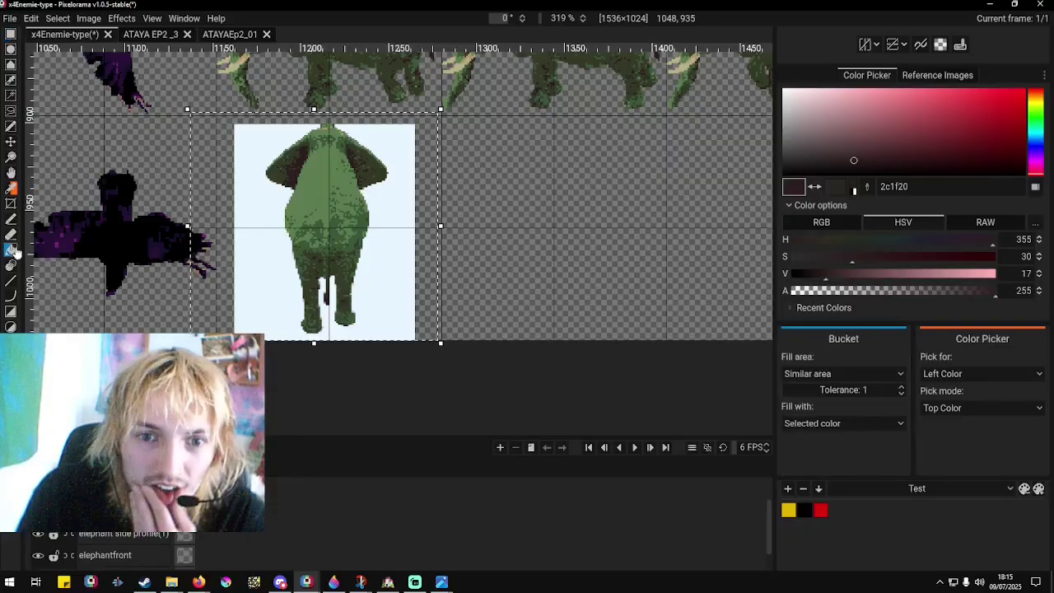
{"action": "right_click", "coordinate": [216, 311]}
{"action": "left_click", "coordinate": [251, 296]}
{"action": "scroll", "coordinate": [310, 226], "scroll_direction": "up", "scroll_amount": 3}
Set the Bucket to fill similar colors and replace the leftover pale-blue pixels along the elephant's outline with transparency.
{"action": "scroll", "coordinate": [305, 165], "scroll_direction": "down", "scroll_amount": 3}
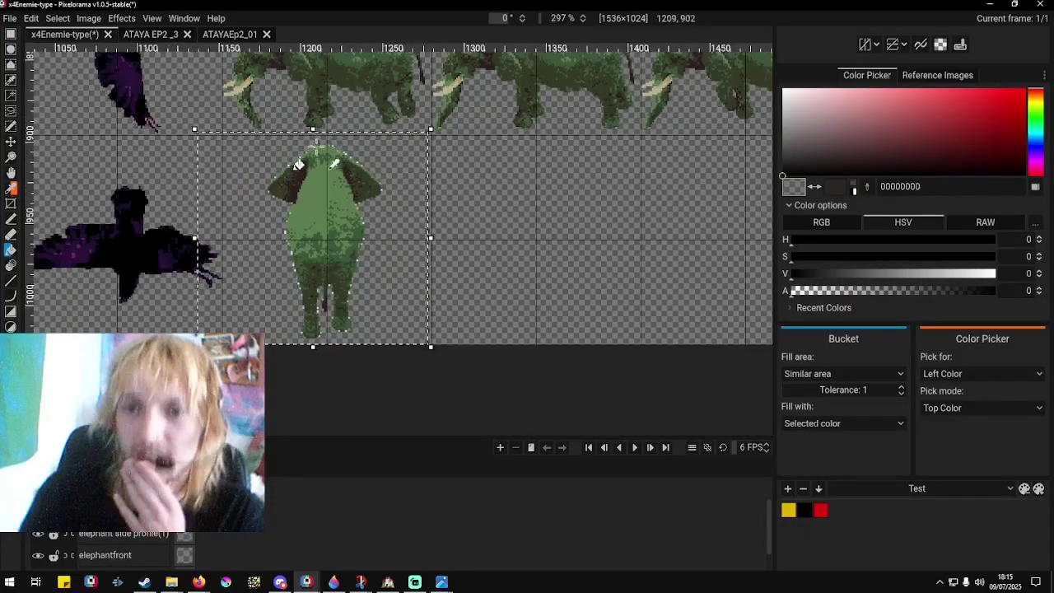
{"action": "scroll", "coordinate": [313, 153], "scroll_direction": "up", "scroll_amount": 4}
{"action": "scroll", "coordinate": [335, 156], "scroll_direction": "up", "scroll_amount": 2}
{"action": "scroll", "coordinate": [335, 156], "scroll_direction": "up", "scroll_amount": 3}
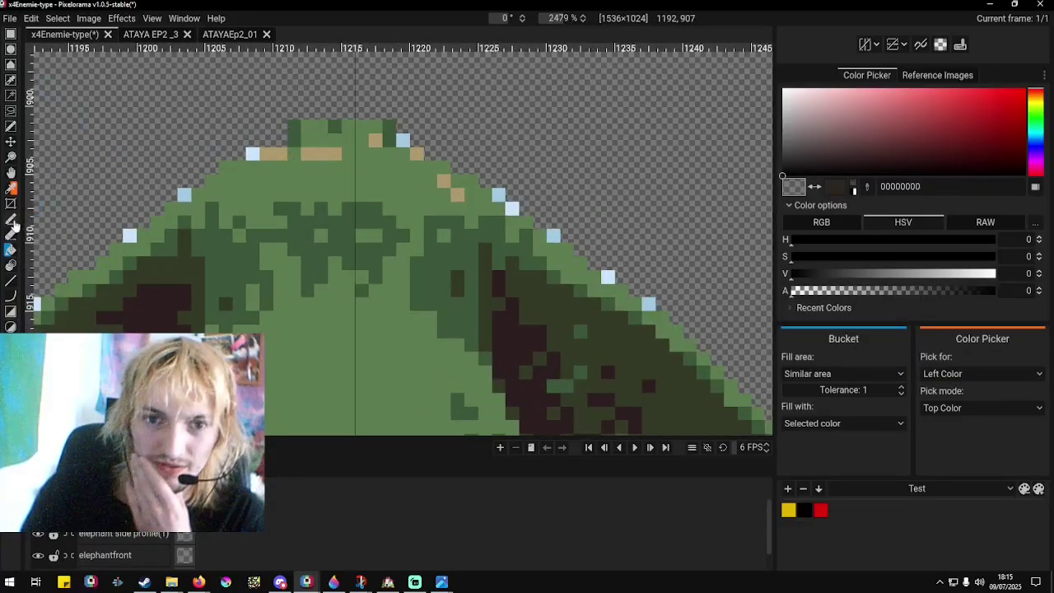
{"action": "left_click", "coordinate": [11, 219]}
{"action": "right_click", "coordinate": [313, 134]}
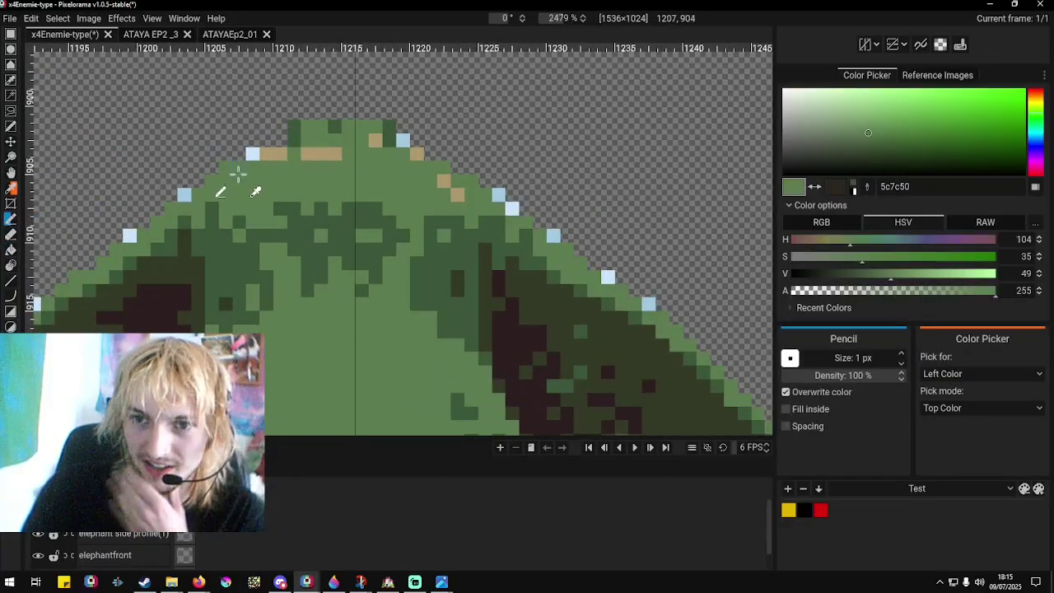
{"action": "right_click", "coordinate": [188, 164]}
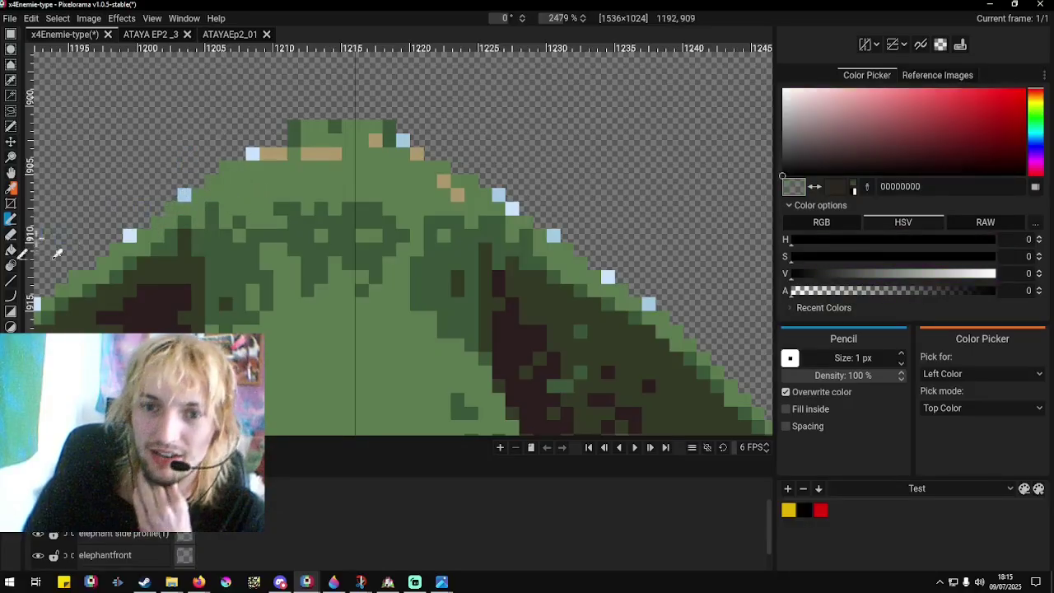
{"action": "left_click", "coordinate": [10, 250]}
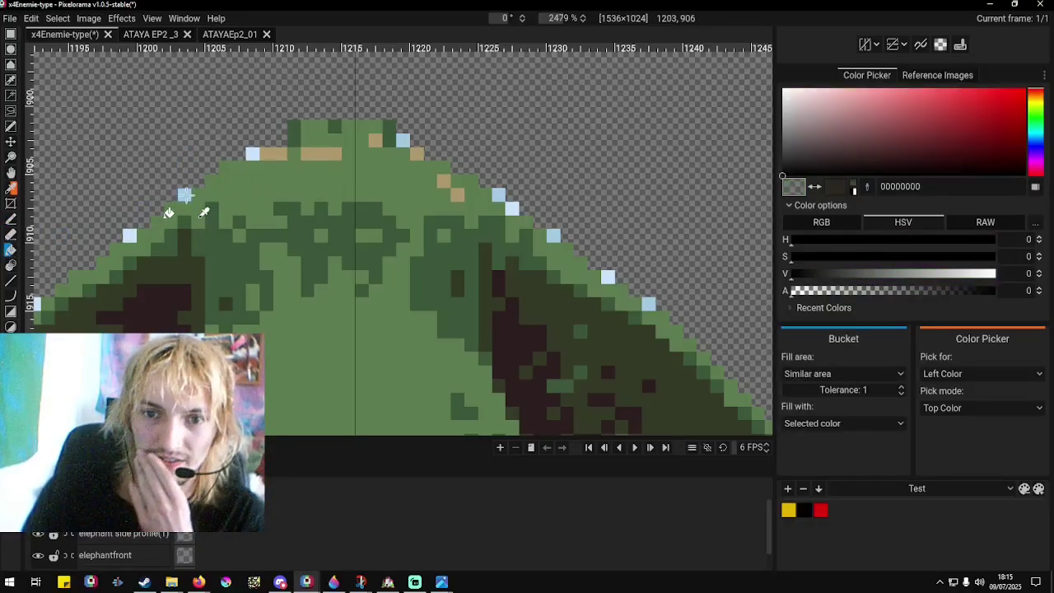
{"action": "left_click", "coordinate": [811, 375]}
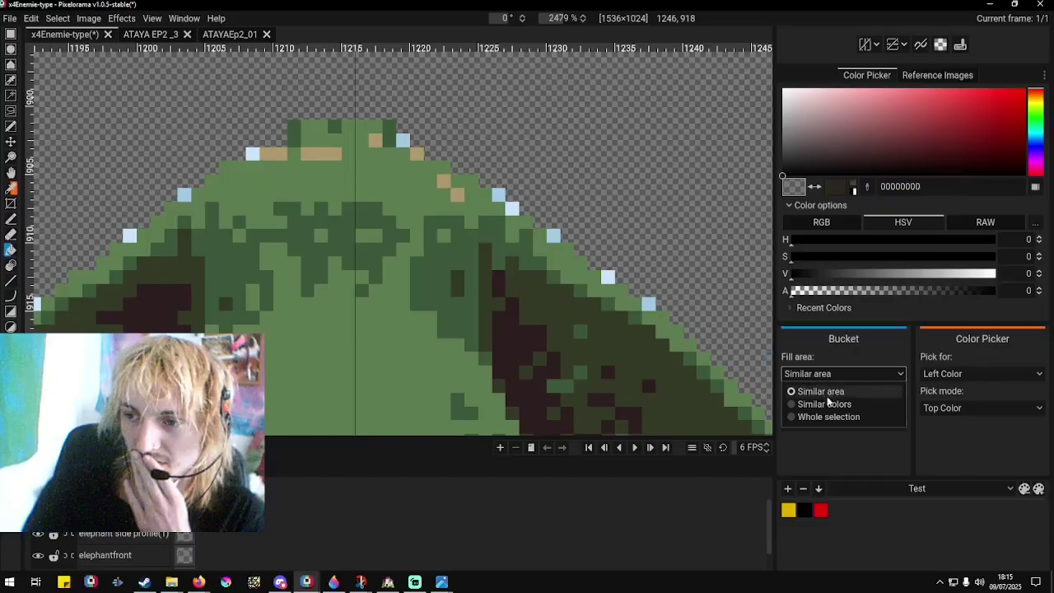
{"action": "left_click", "coordinate": [831, 403]}
{"action": "scroll", "coordinate": [280, 214], "scroll_direction": "down", "scroll_amount": 3}
{"action": "scroll", "coordinate": [269, 220], "scroll_direction": "up", "scroll_amount": 6}
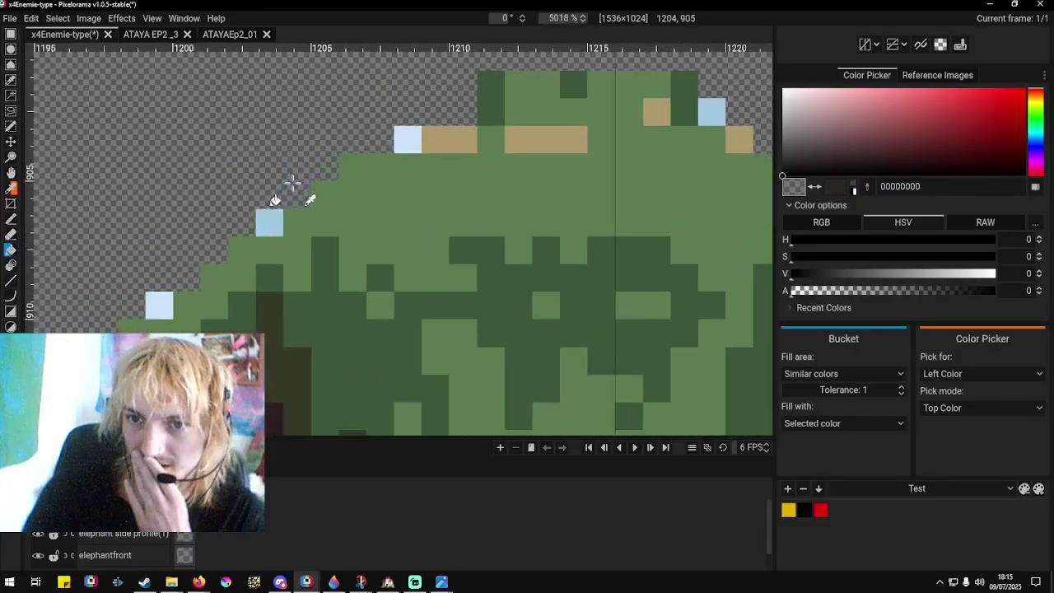
{"action": "scroll", "coordinate": [239, 189], "scroll_direction": "down", "scroll_amount": 8}
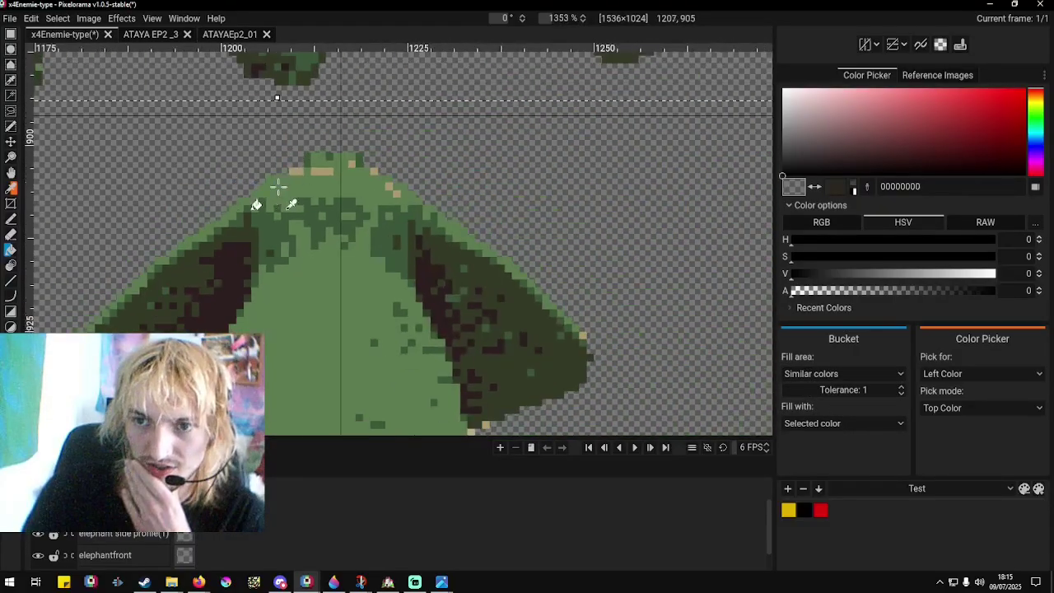
Sample the elephant's light green 5c7c50 and extend the left side of the head's top edge with the 1 px Pencil.
{"action": "left_click", "coordinate": [327, 171]}
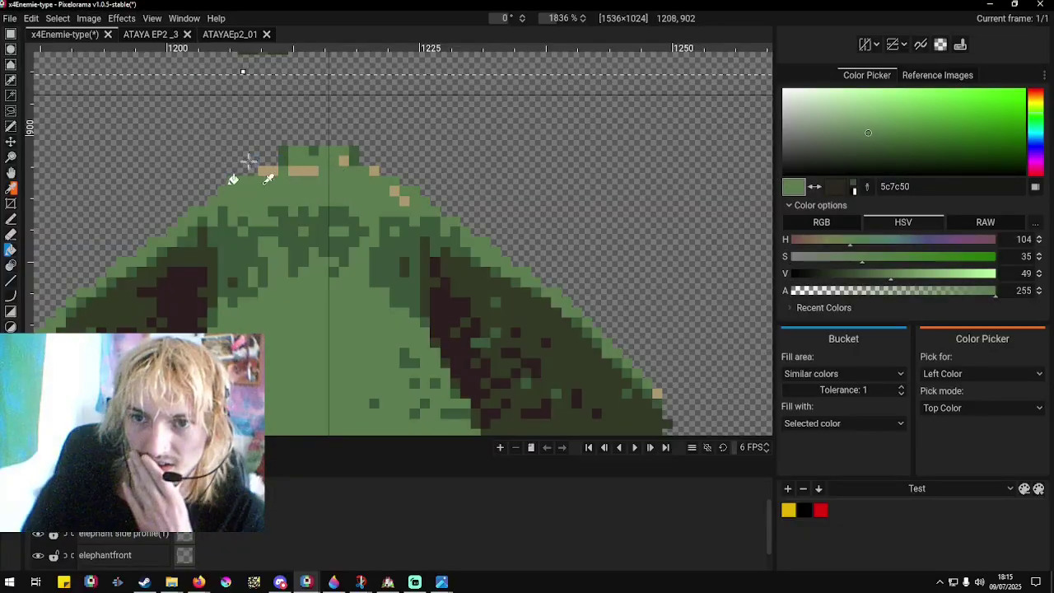
{"action": "left_click", "coordinate": [11, 219]}
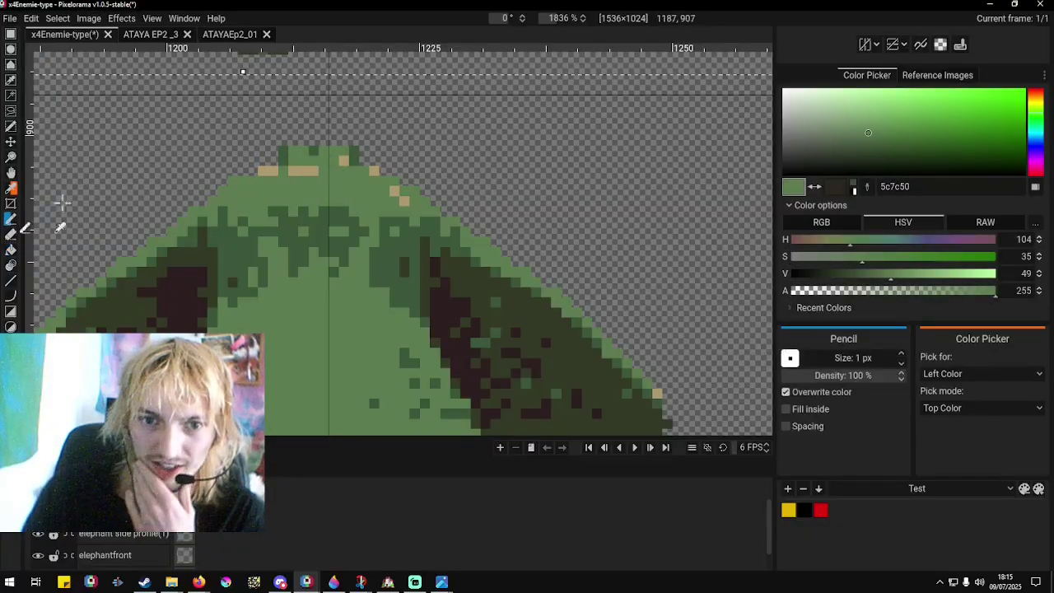
{"action": "scroll", "coordinate": [294, 165], "scroll_direction": "up", "scroll_amount": 4}
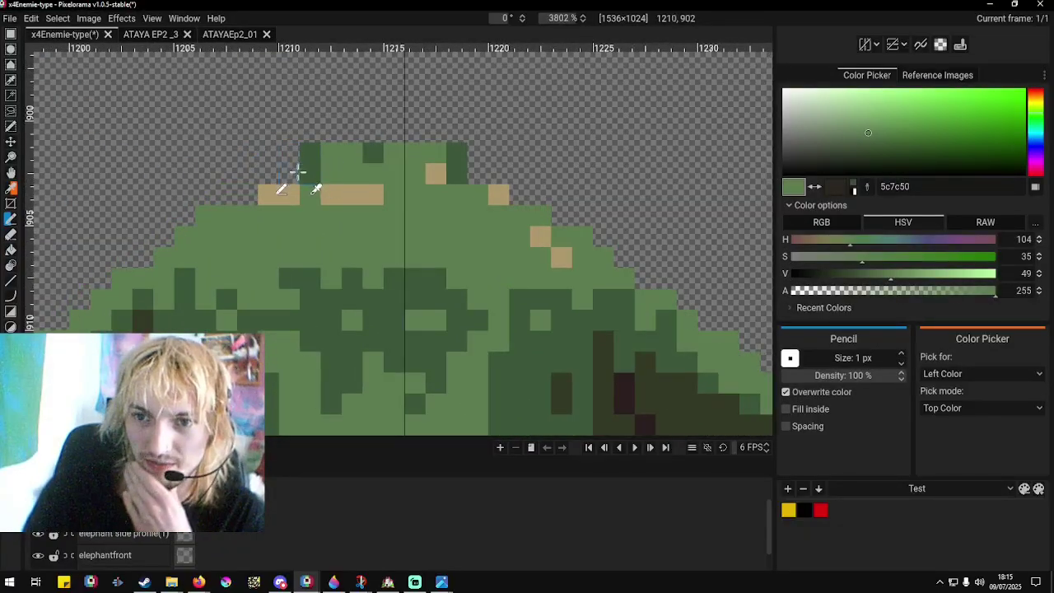
{"action": "mouse_move", "coordinate": [299, 172]}
{"action": "left_mouse_down"}
{"action": "mouse_move", "coordinate": [271, 169]}
{"action": "mouse_move", "coordinate": [235, 188]}
{"action": "left_mouse_up"}
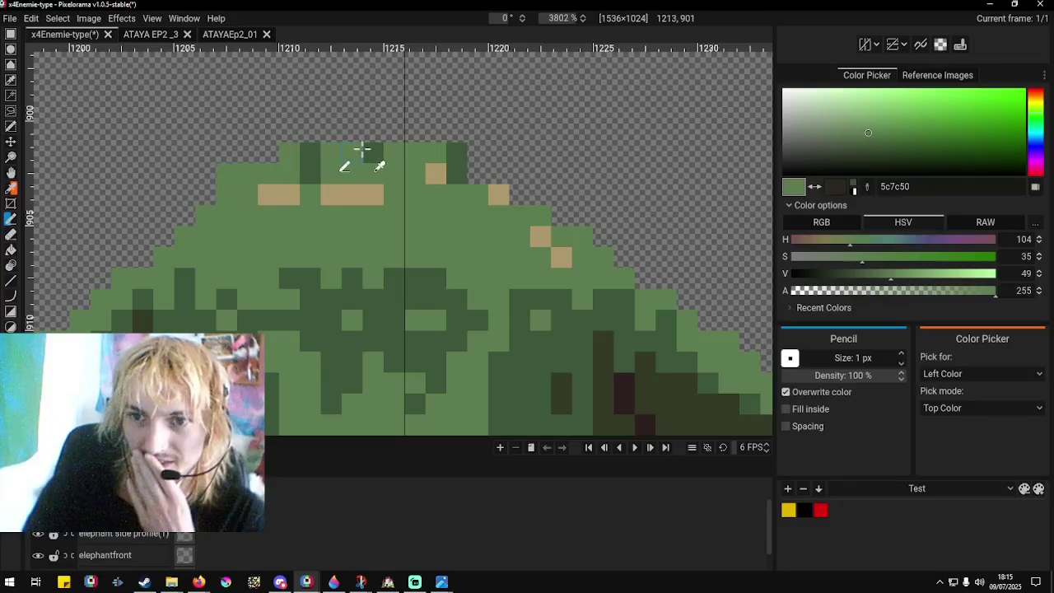
Sample the dark green 3b5739 and add a broken row of dark pixels above the head's top edge with the Pencil.
{"action": "right_click", "coordinate": [362, 149]}
{"action": "left_click", "coordinate": [373, 156]}
{"action": "mouse_move", "coordinate": [373, 152]}
{"action": "left_mouse_down"}
{"action": "mouse_move", "coordinate": [334, 133]}
{"action": "mouse_move", "coordinate": [420, 133]}
{"action": "left_mouse_up"}
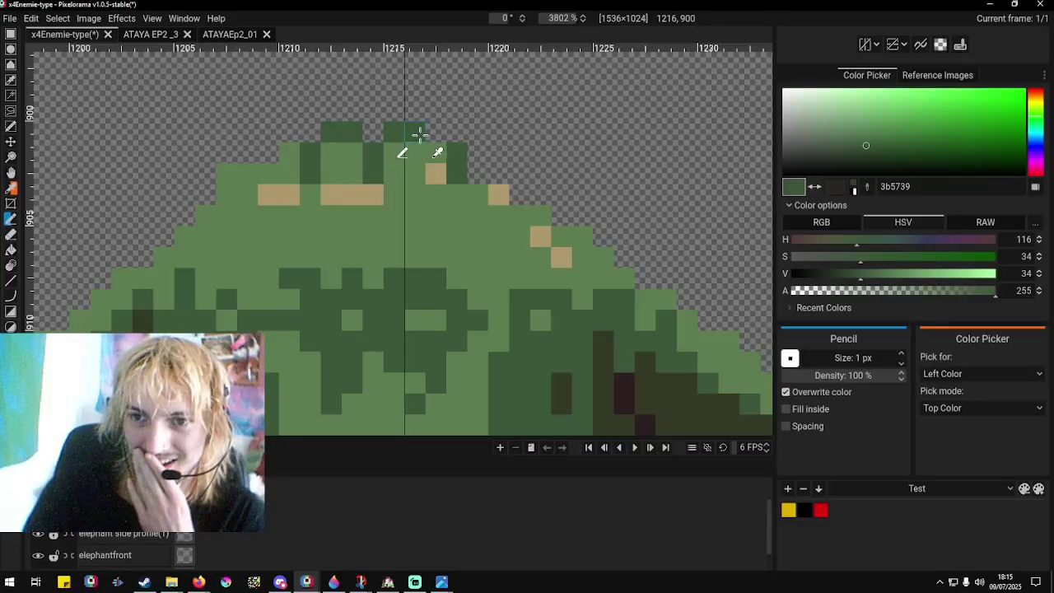
Sample the light green 5c7c50 and paint over the dark pixels on both sides of the head's tip.
{"action": "right_click", "coordinate": [431, 166]}
{"action": "left_click_drag", "start_coordinate": [437, 171], "coordinate": [475, 176]}
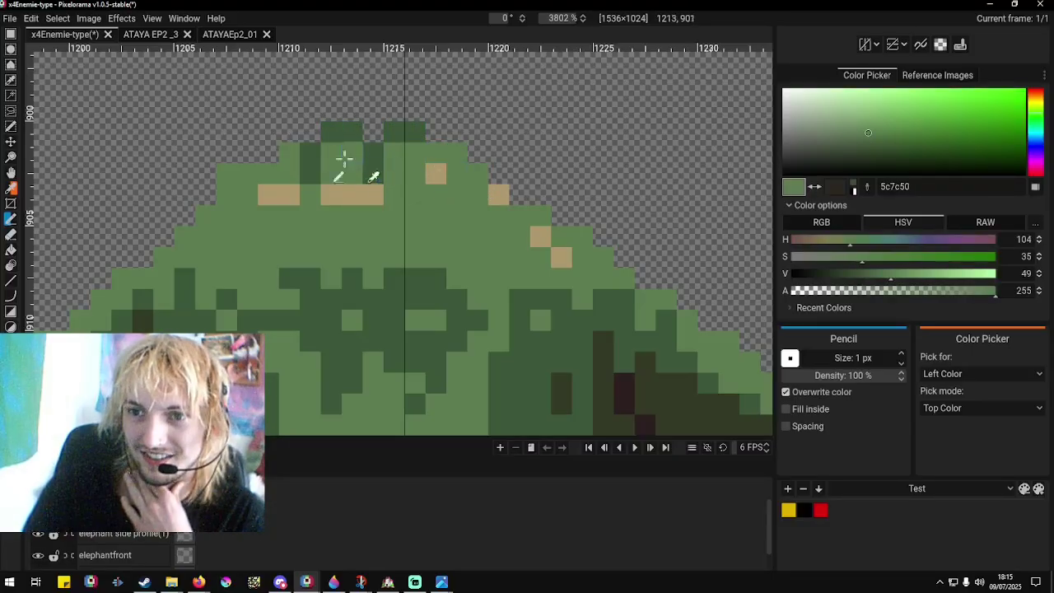
{"action": "mouse_move", "coordinate": [345, 159]}
{"action": "left_mouse_down"}
{"action": "mouse_move", "coordinate": [286, 168]}
{"action": "mouse_move", "coordinate": [302, 171]}
{"action": "mouse_move", "coordinate": [275, 172]}
{"action": "left_mouse_up"}
{"action": "scroll", "coordinate": [447, 99], "scroll_direction": "down", "scroll_amount": 8}
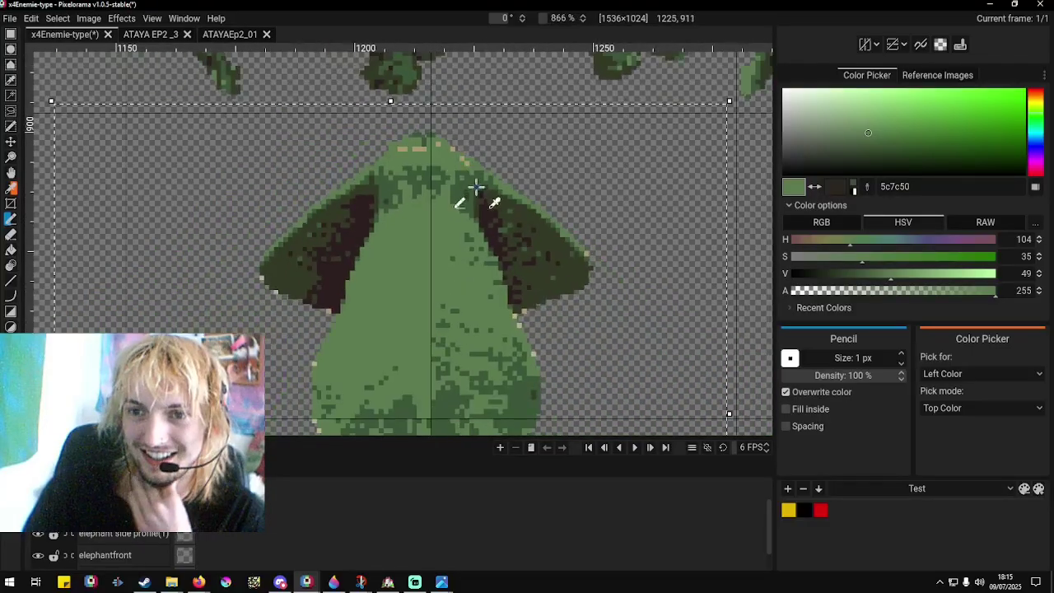
{"action": "scroll", "coordinate": [476, 188], "scroll_direction": "up", "scroll_amount": 7}
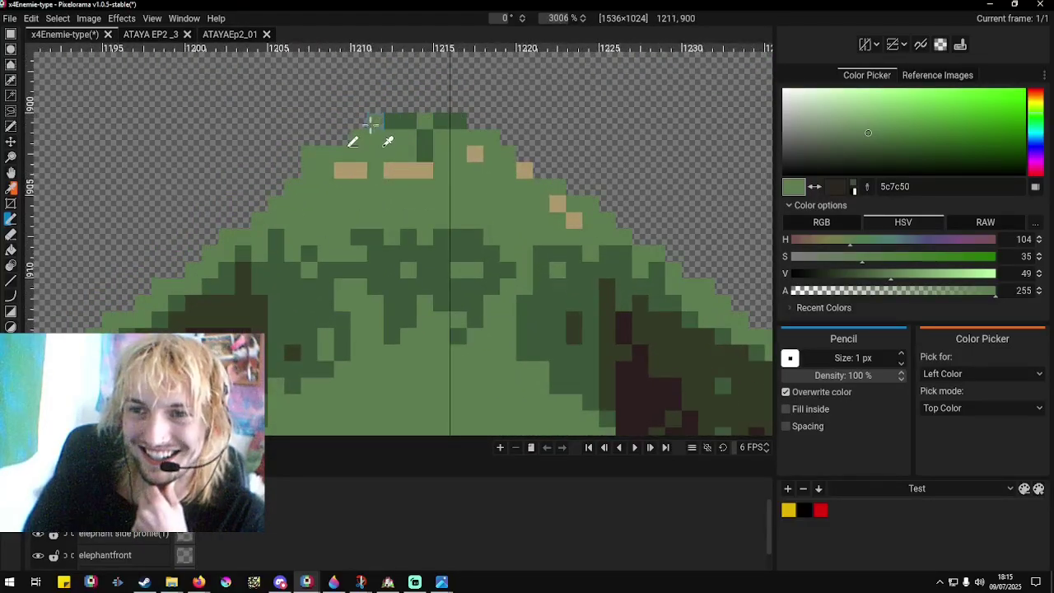
Outline the head's upper left and right corners in dark green 3b5739, touching up the pixels inside with light green 5c7c50.
{"action": "right_click", "coordinate": [459, 121]}
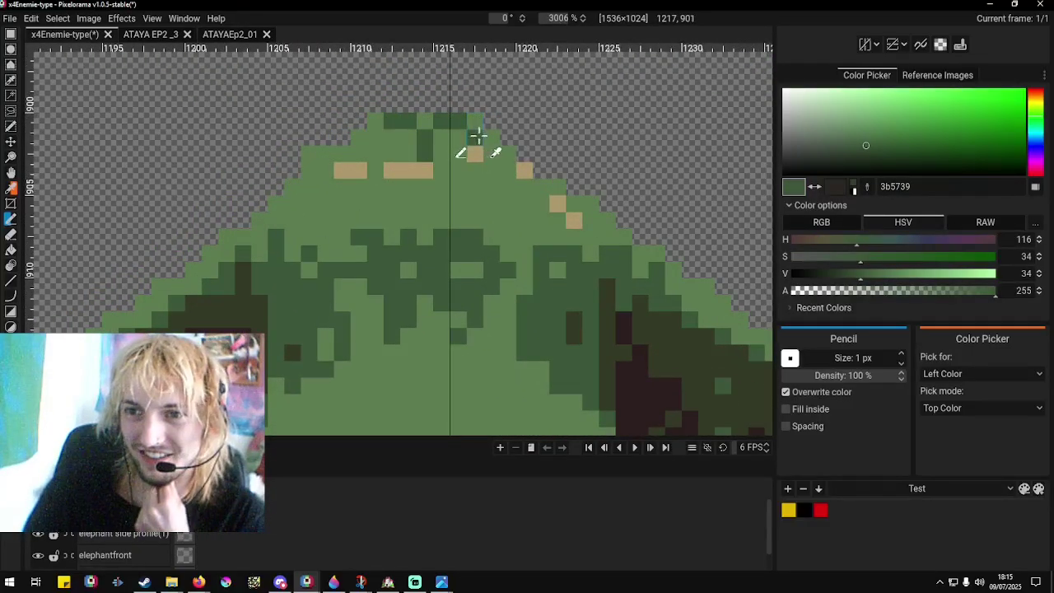
{"action": "left_click", "coordinate": [362, 141]}
{"action": "scroll", "coordinate": [354, 181], "scroll_direction": "down", "scroll_amount": 5}
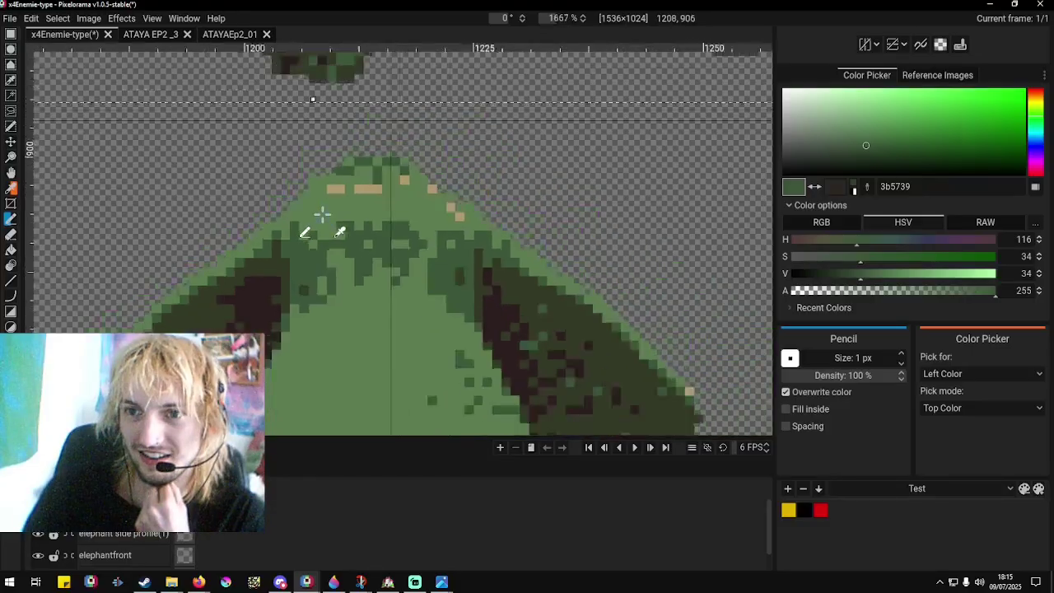
{"action": "scroll", "coordinate": [345, 189], "scroll_direction": "up", "scroll_amount": 5}
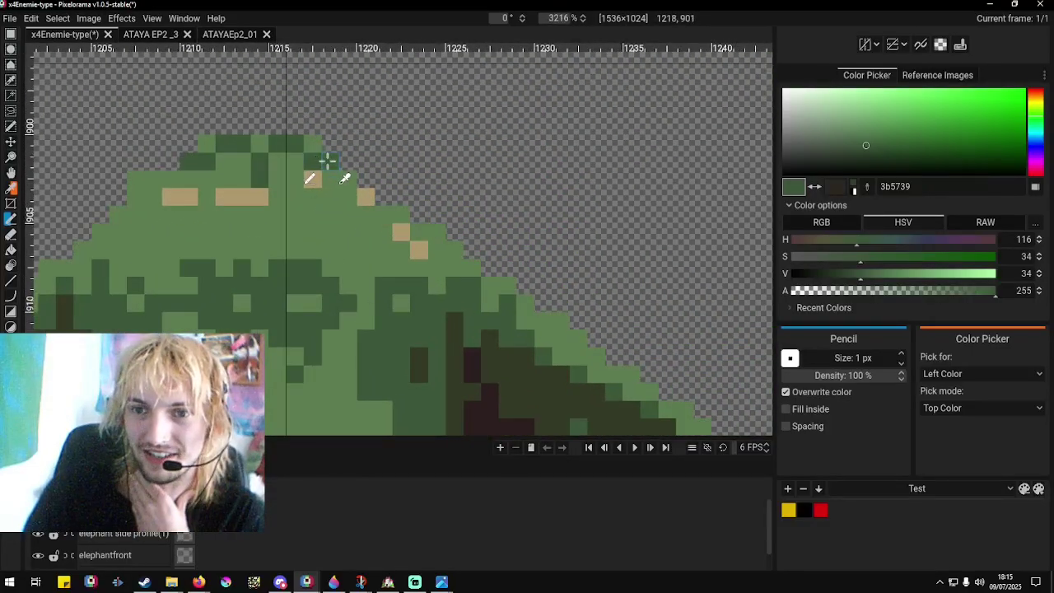
{"action": "right_click", "coordinate": [305, 162]}
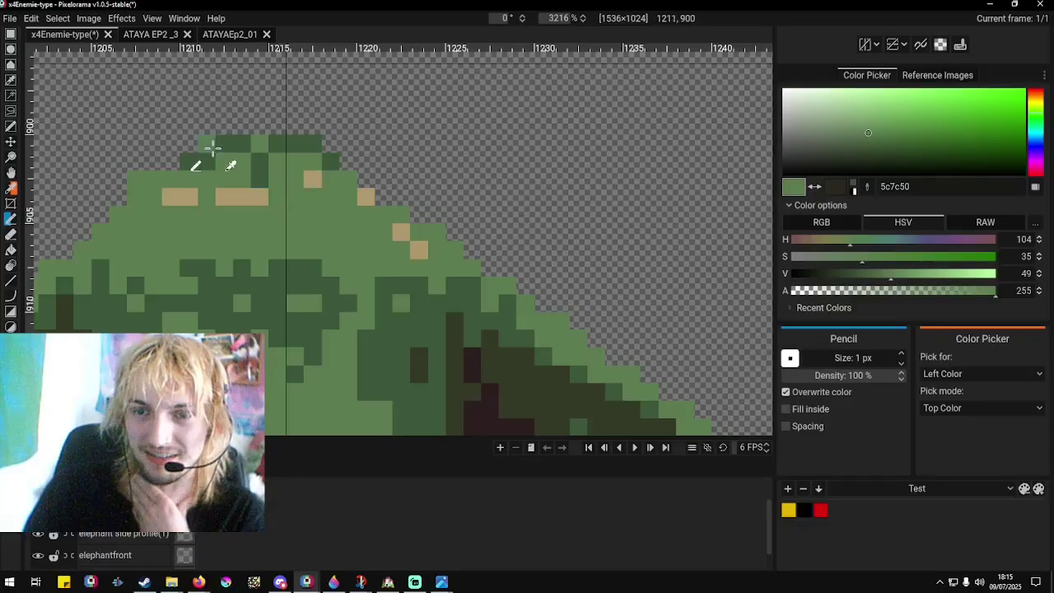
{"action": "right_click", "coordinate": [209, 162]}
{"action": "right_click", "coordinate": [217, 170]}
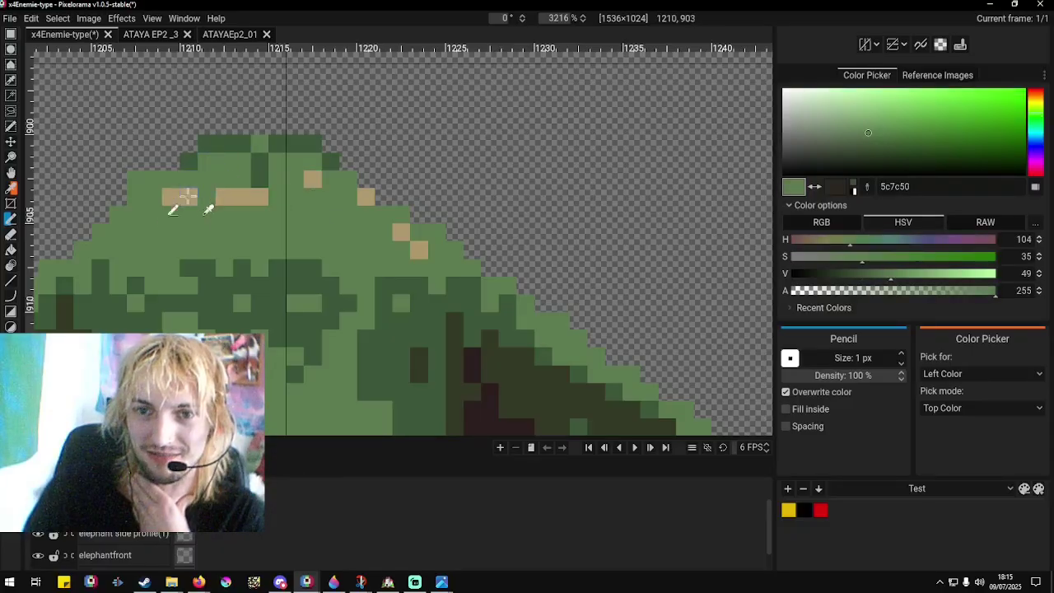
{"action": "scroll", "coordinate": [167, 200], "scroll_direction": "down", "scroll_amount": 2}
{"action": "scroll", "coordinate": [388, 176], "scroll_direction": "down", "scroll_amount": 3}
{"action": "scroll", "coordinate": [318, 189], "scroll_direction": "up", "scroll_amount": 5}
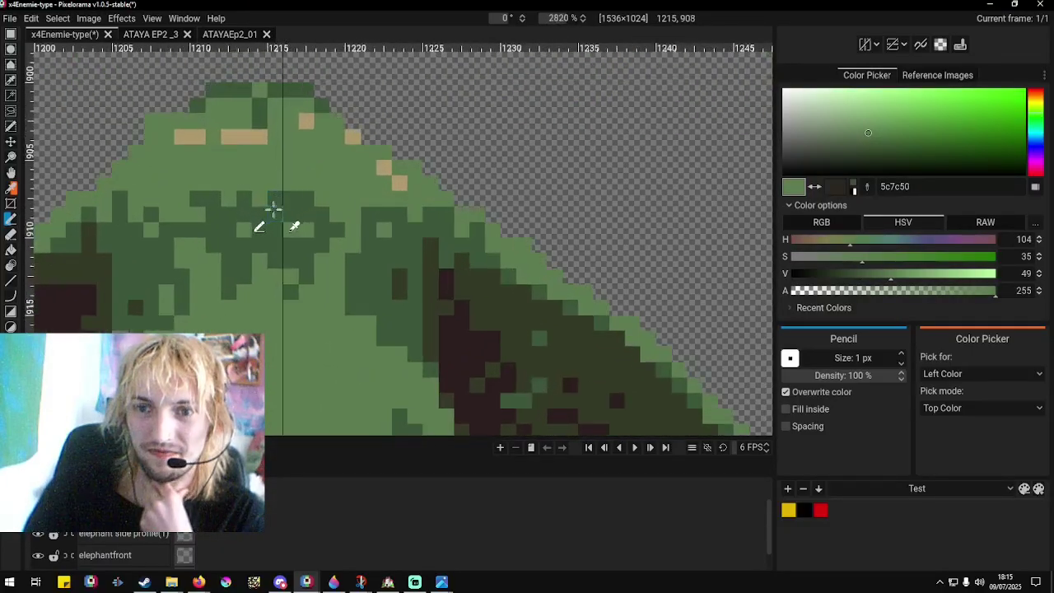
{"action": "right_click", "coordinate": [238, 198]}
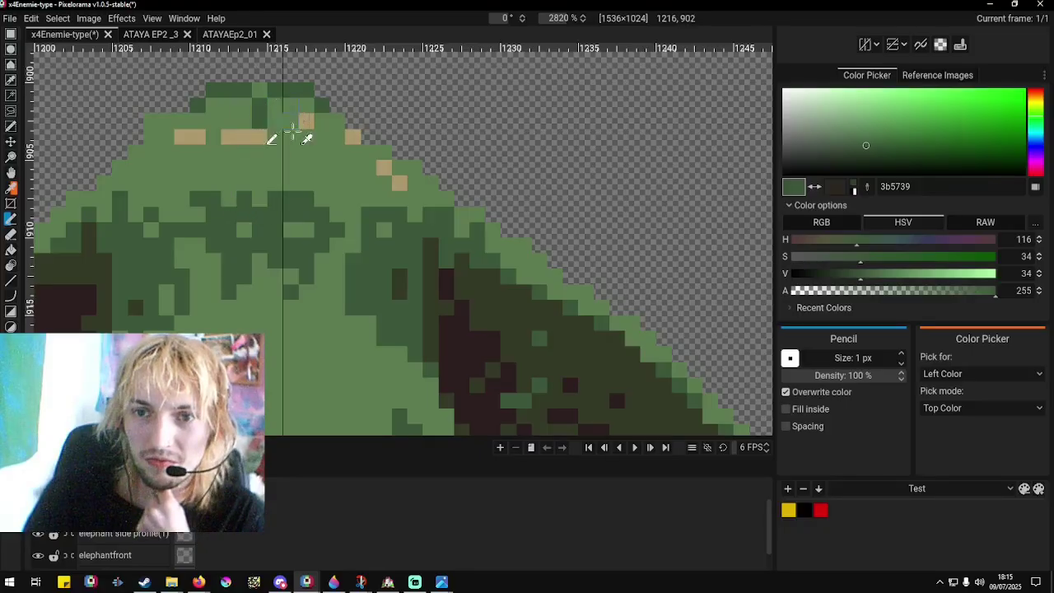
Switch to Firefox and examine the dithered elephantfront and elephantPortrait images in Dithermark for the shape of the head.
{"action": "left_click", "coordinate": [201, 582]}
{"action": "left_click", "coordinate": [168, 550]}
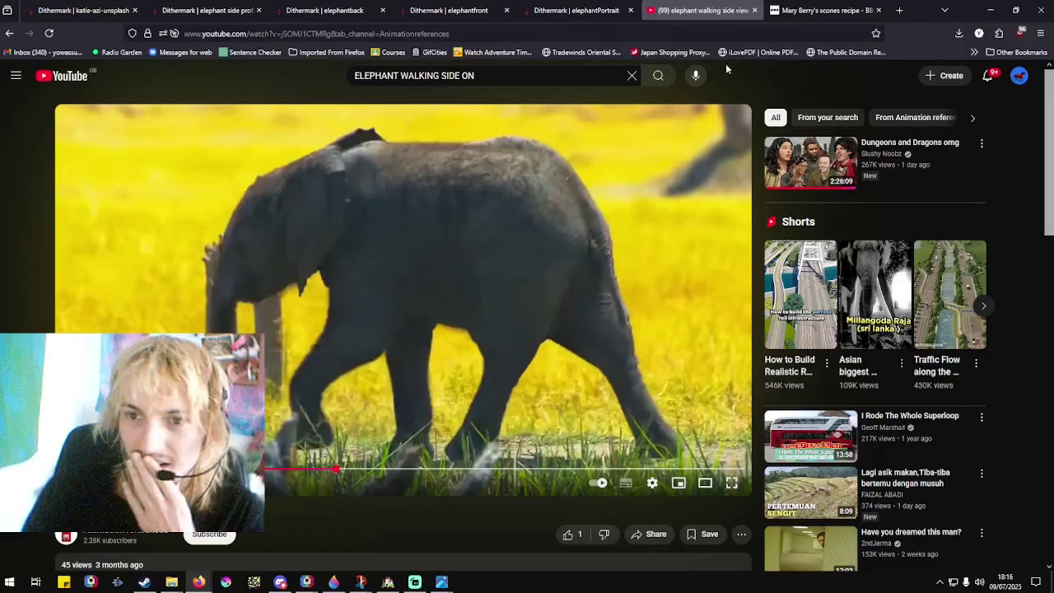
{"action": "left_click", "coordinate": [603, 32]}
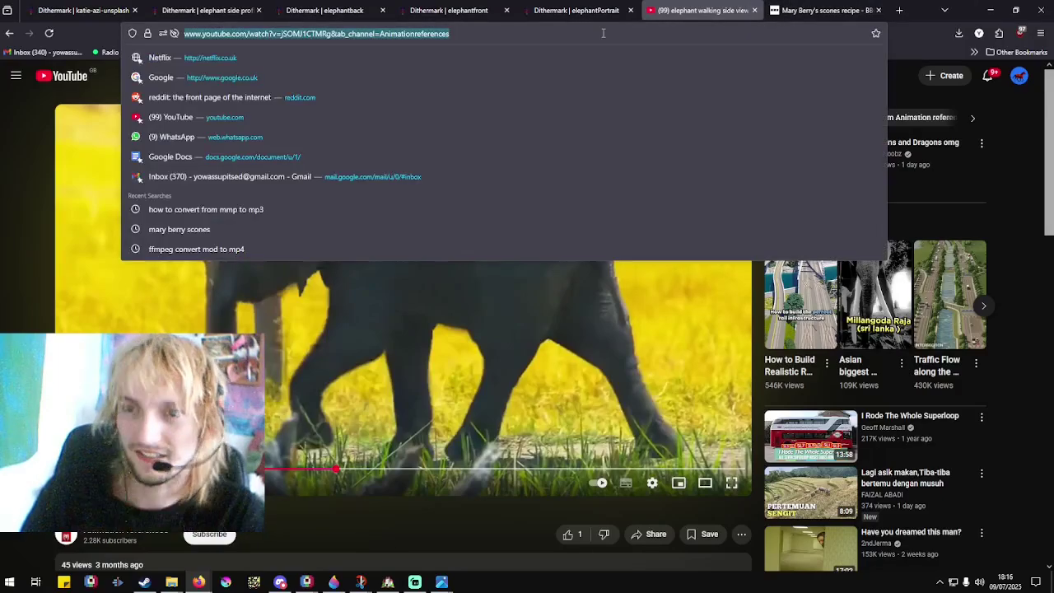
{"action": "left_click", "coordinate": [445, 10]}
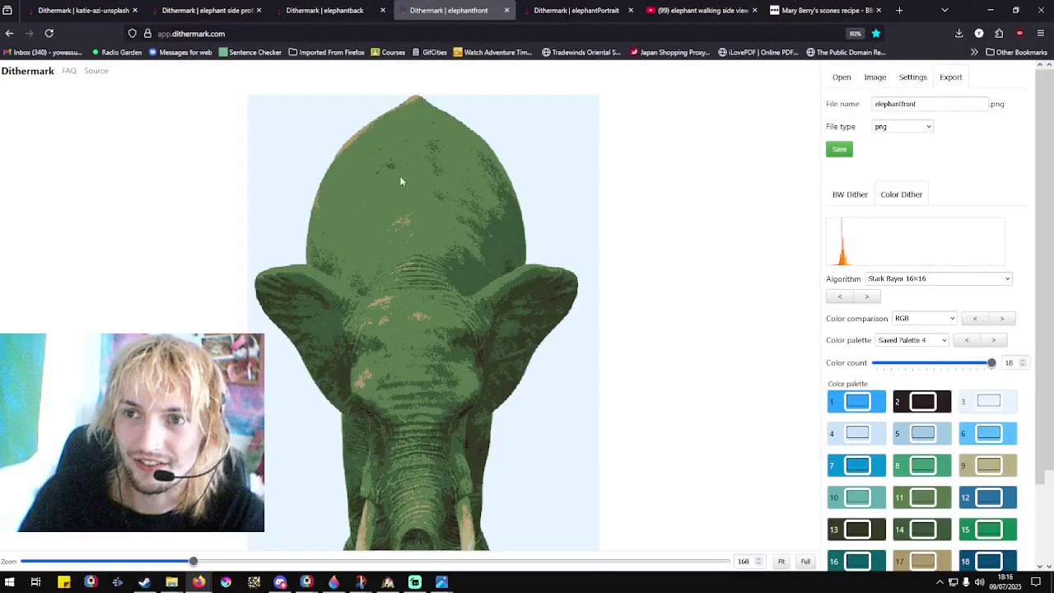
{"action": "scroll", "coordinate": [415, 338], "scroll_direction": "down", "scroll_amount": 2}
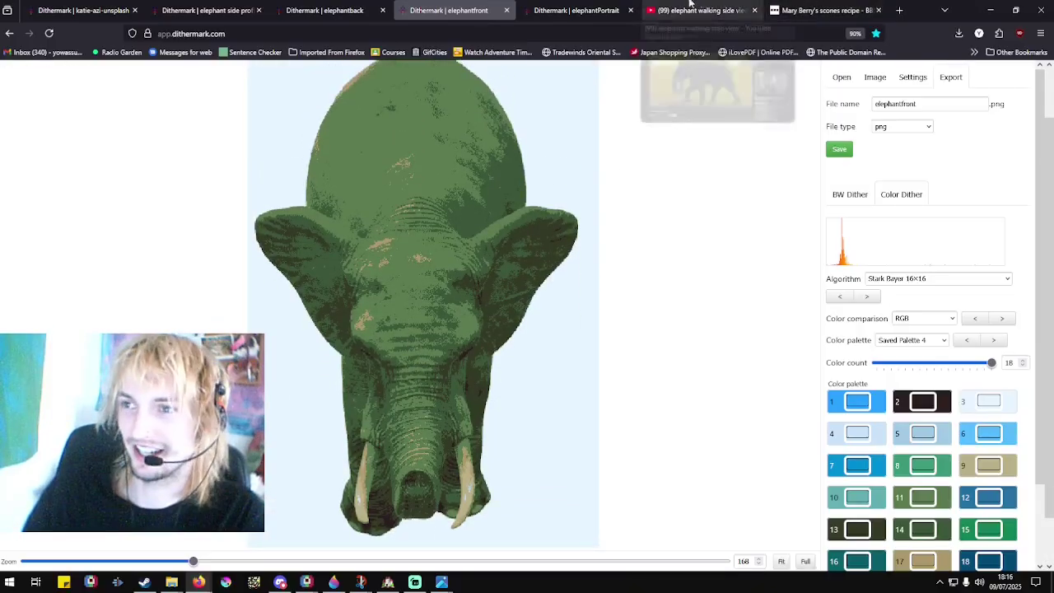
{"action": "left_click", "coordinate": [605, 4]}
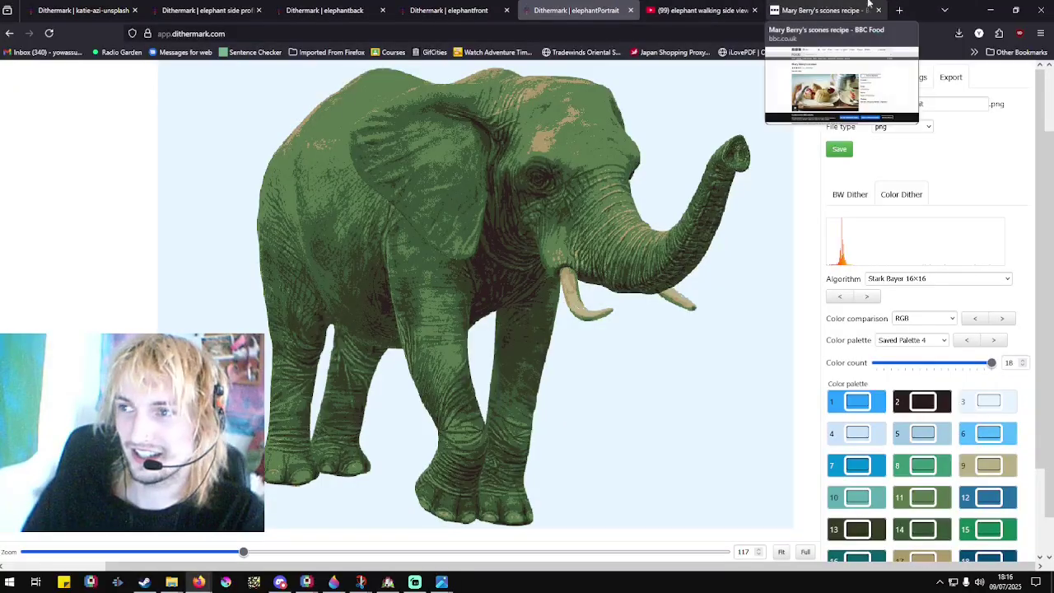
Search Google for "elephant head" in a new tab and preview the Getty Images photo.
{"action": "left_click", "coordinate": [898, 7]}
{"action": "type", "text": "elep"}
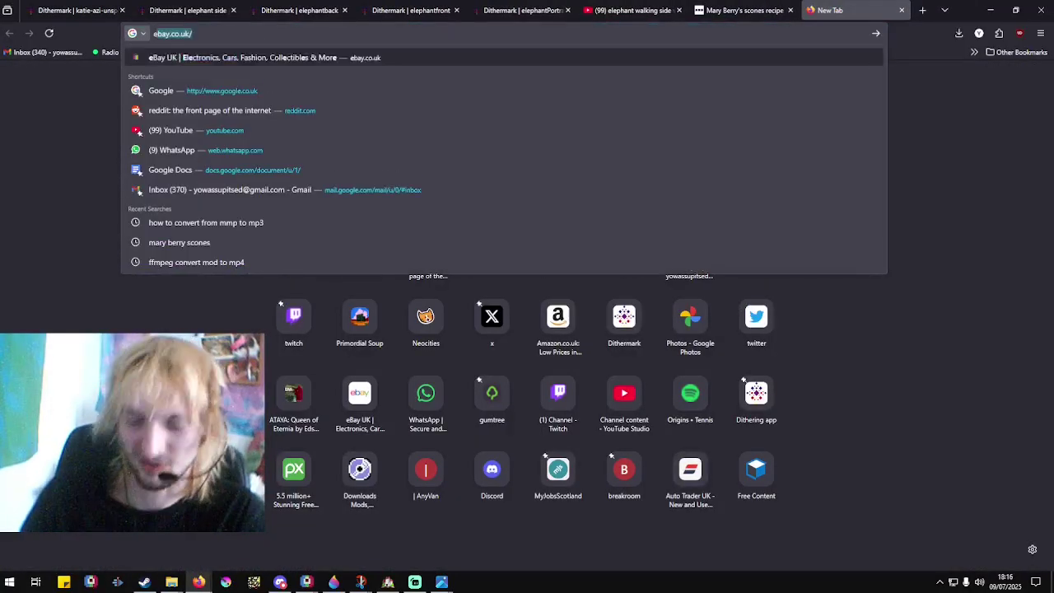
{"action": "type", "text": "hant "}
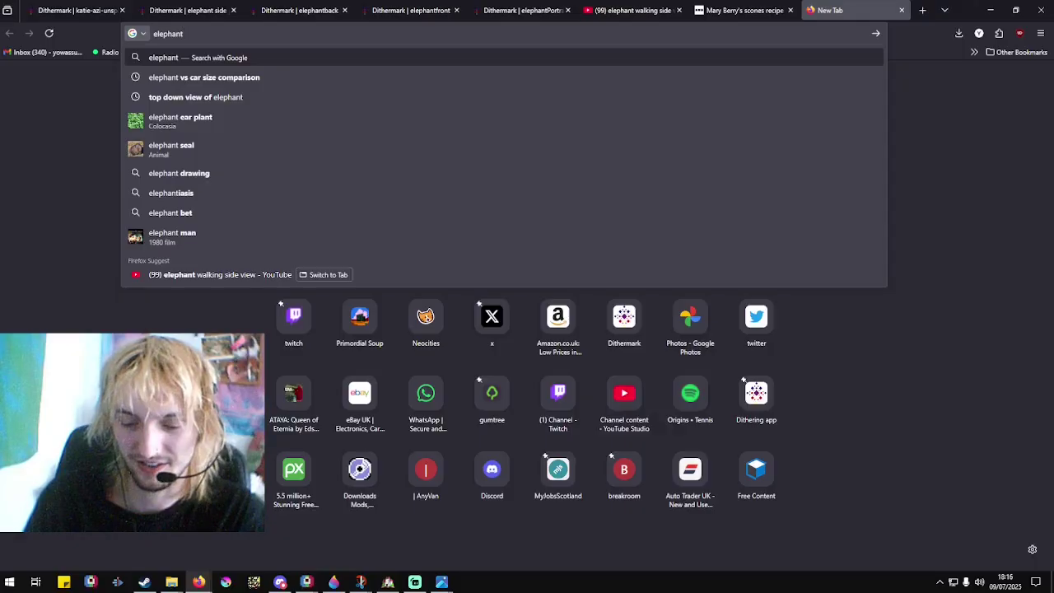
{"action": "type", "text": "head"}
{"action": "key", "text": "Return"}
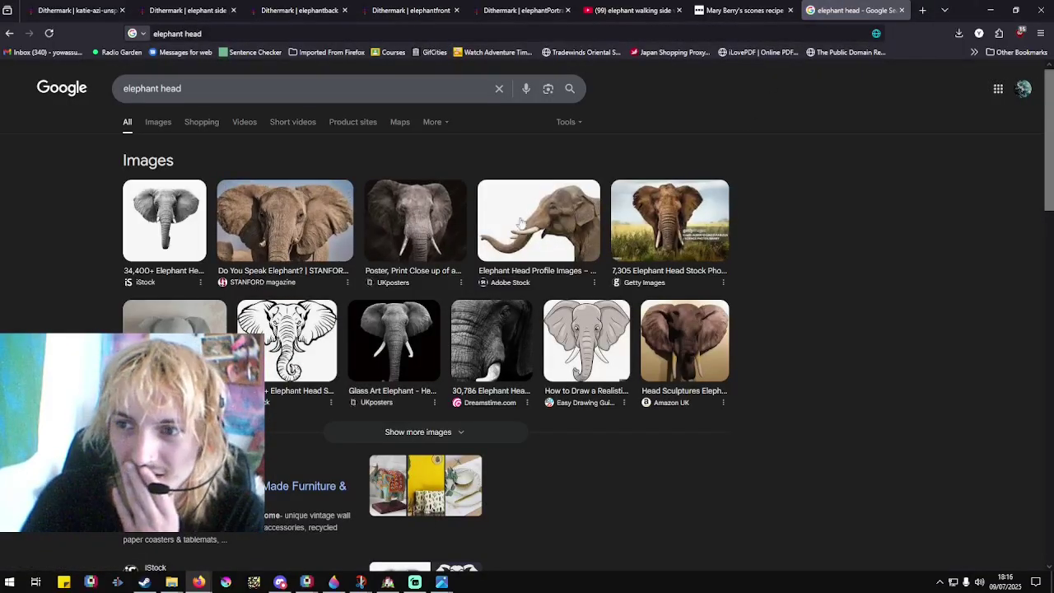
{"action": "left_click", "coordinate": [670, 221]}
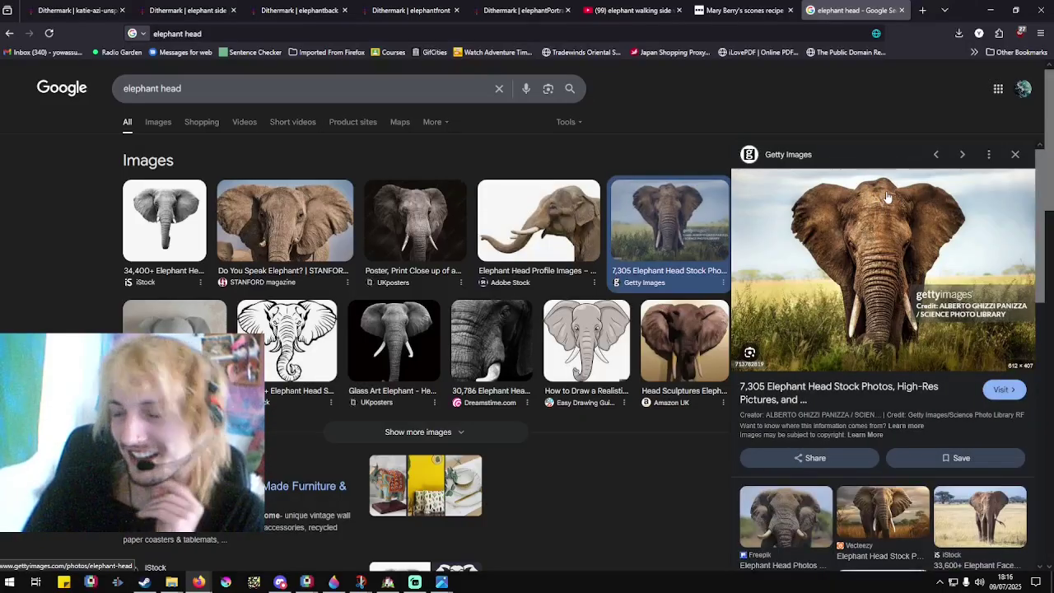
Browse the image results for elephant heads and preview the wall-hanging elephant head from Instagram.
{"action": "left_click", "coordinate": [159, 123]}
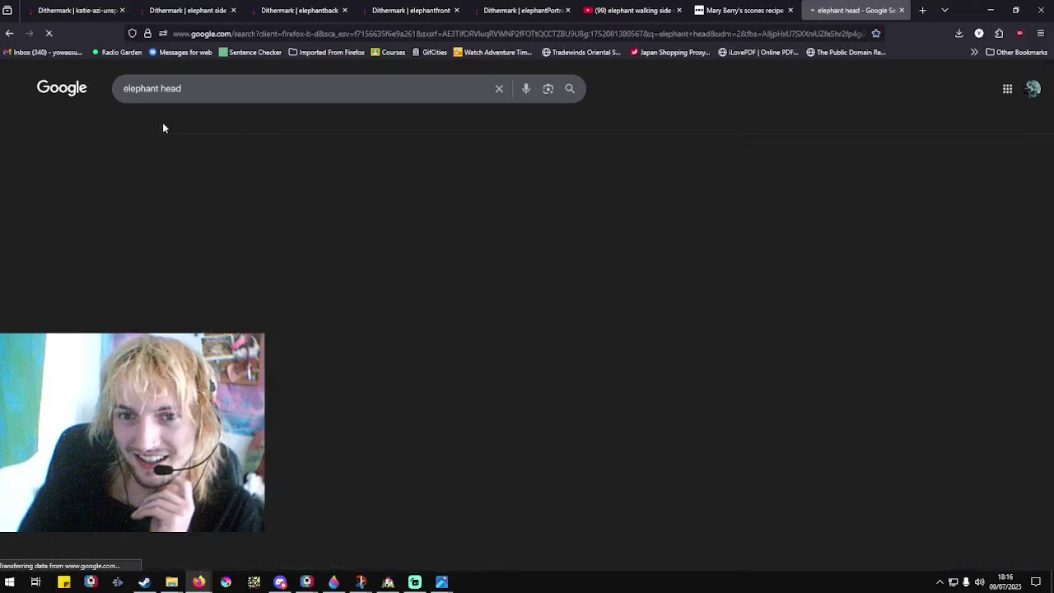
{"action": "scroll", "coordinate": [651, 344], "scroll_direction": "down", "scroll_amount": 3}
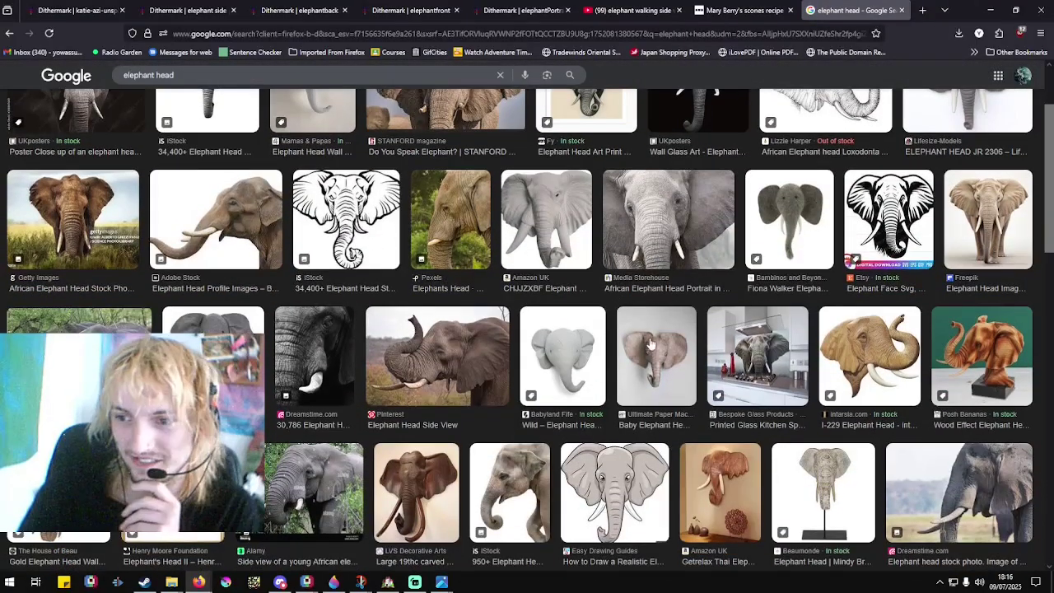
{"action": "scroll", "coordinate": [651, 344], "scroll_direction": "down", "scroll_amount": 1}
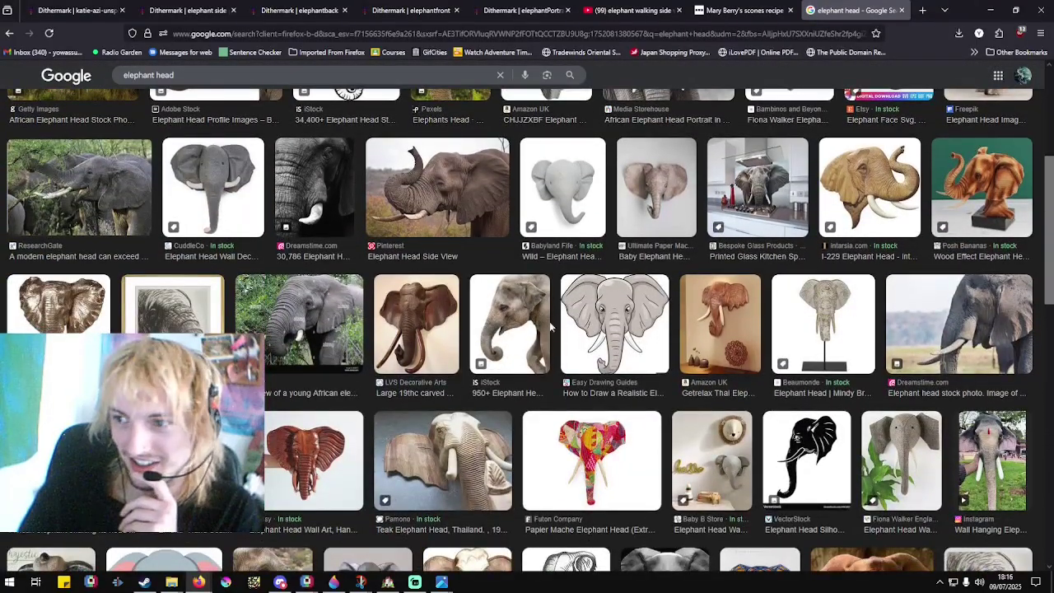
{"action": "scroll", "coordinate": [549, 327], "scroll_direction": "down", "scroll_amount": 2}
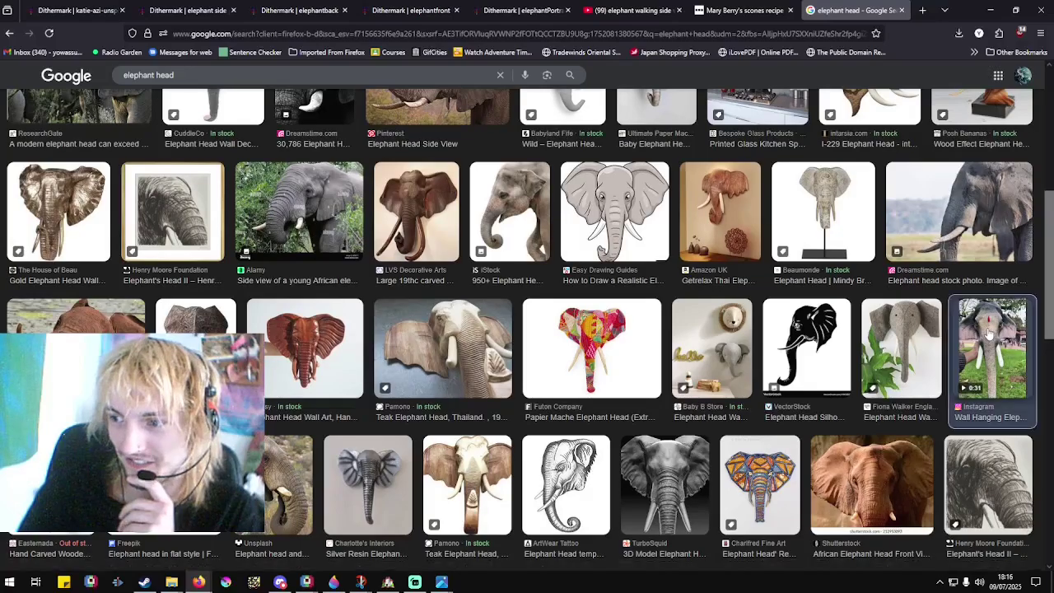
{"action": "left_click", "coordinate": [991, 334]}
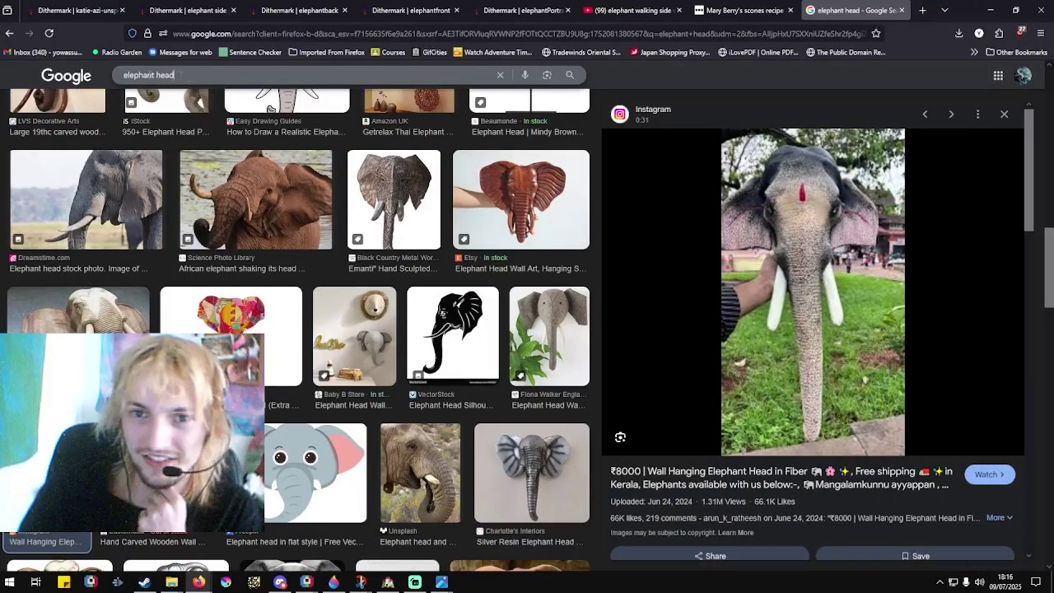
Search Google Images for "dogs head" and look over the results.
{"action": "left_click", "coordinate": [104, 77]}
{"action": "type", "text": "dogs head"}
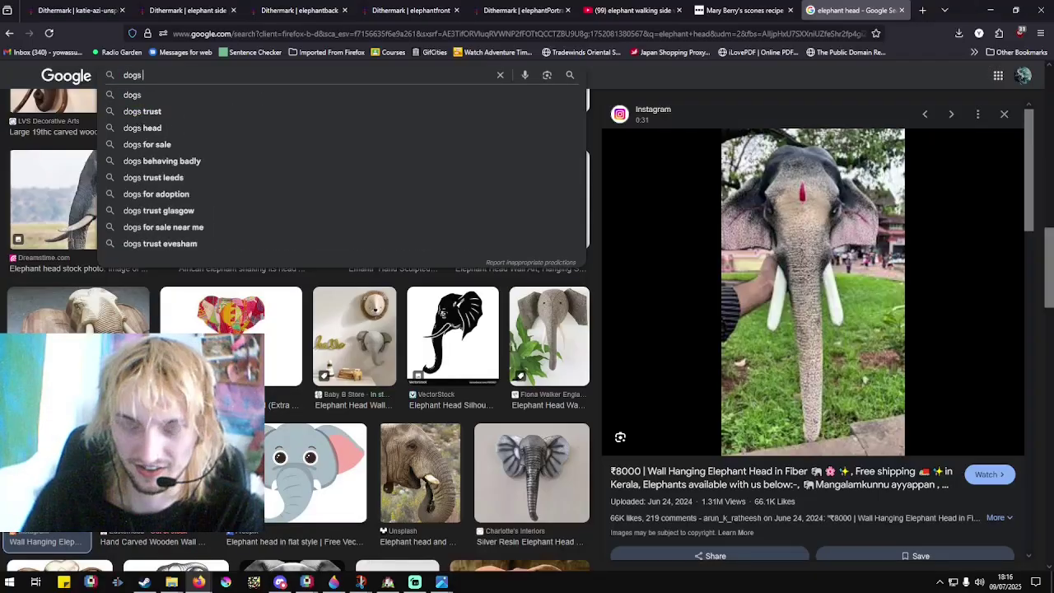
{"action": "key", "text": "Return"}
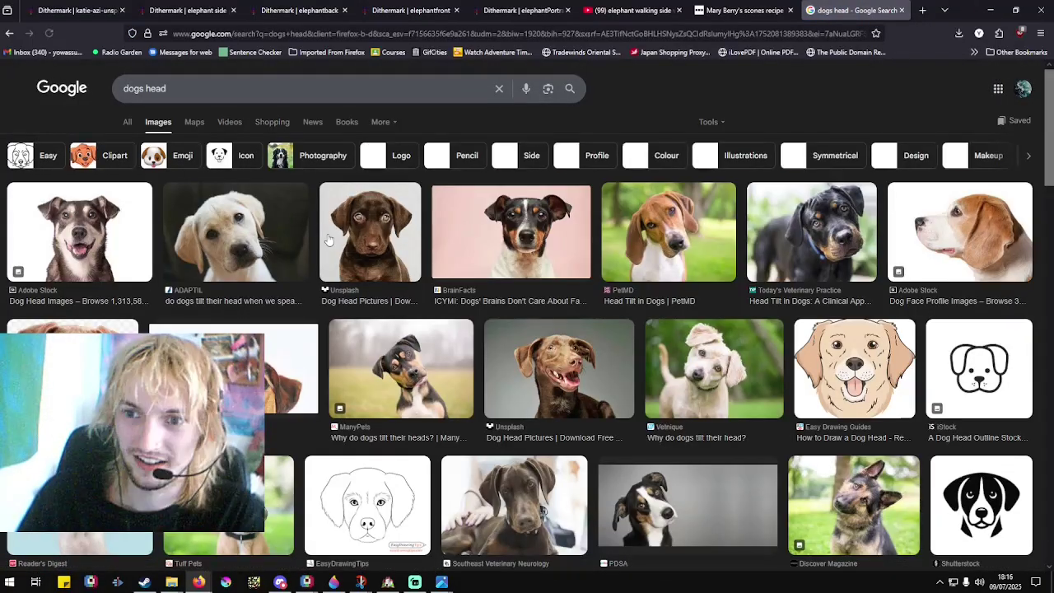
{"action": "scroll", "coordinate": [350, 243], "scroll_direction": "down", "scroll_amount": 1}
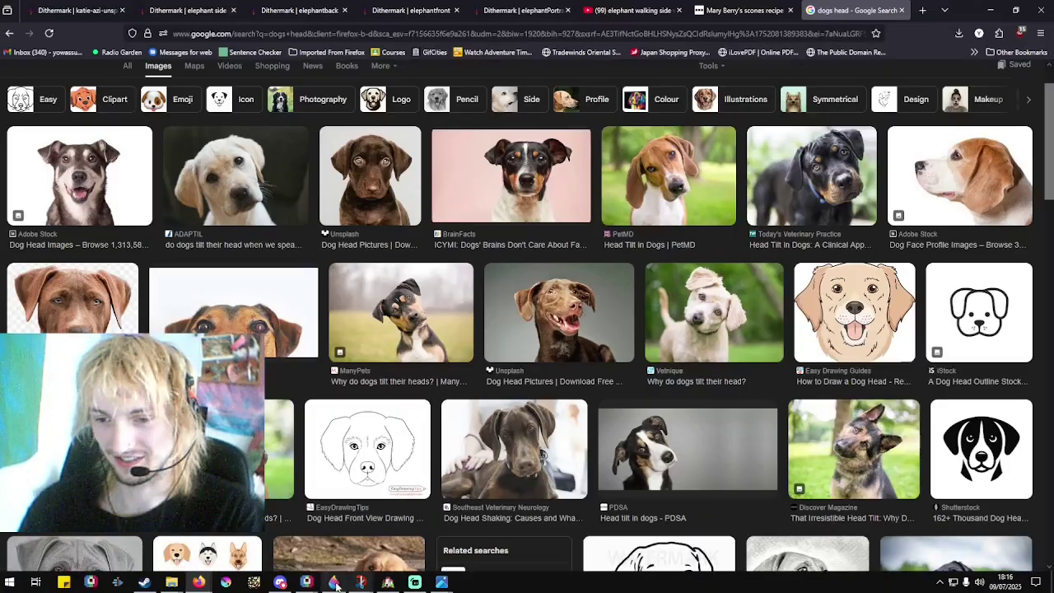
Return to the x4Enemie-type project in Pixelorama, sample light green 5c7c50 and cover the dark pixels just below the head's top edge.
{"action": "mouse_move", "coordinate": [307, 582]}
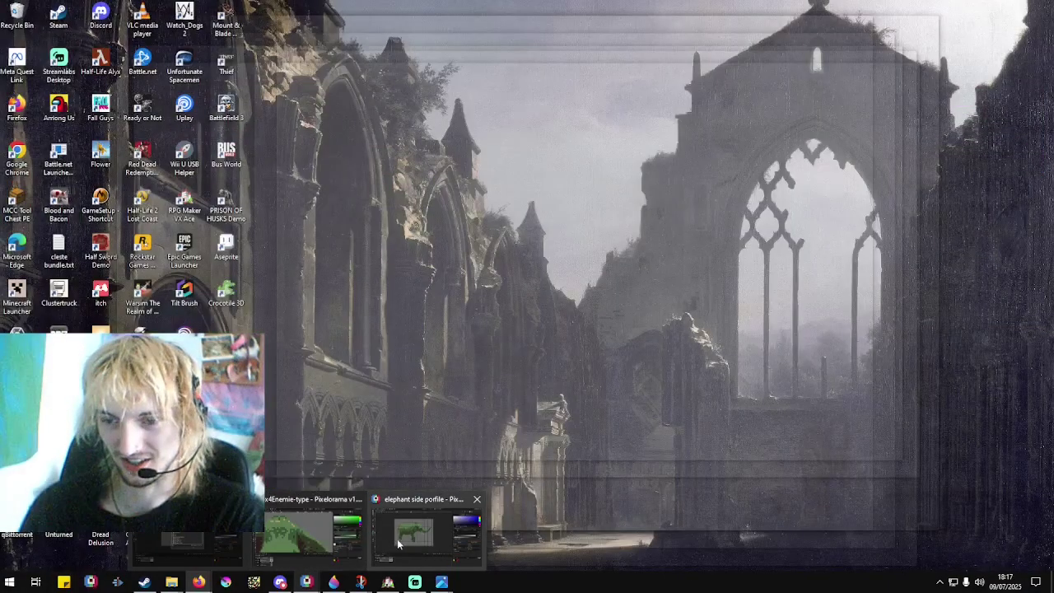
{"action": "left_click", "coordinate": [318, 540]}
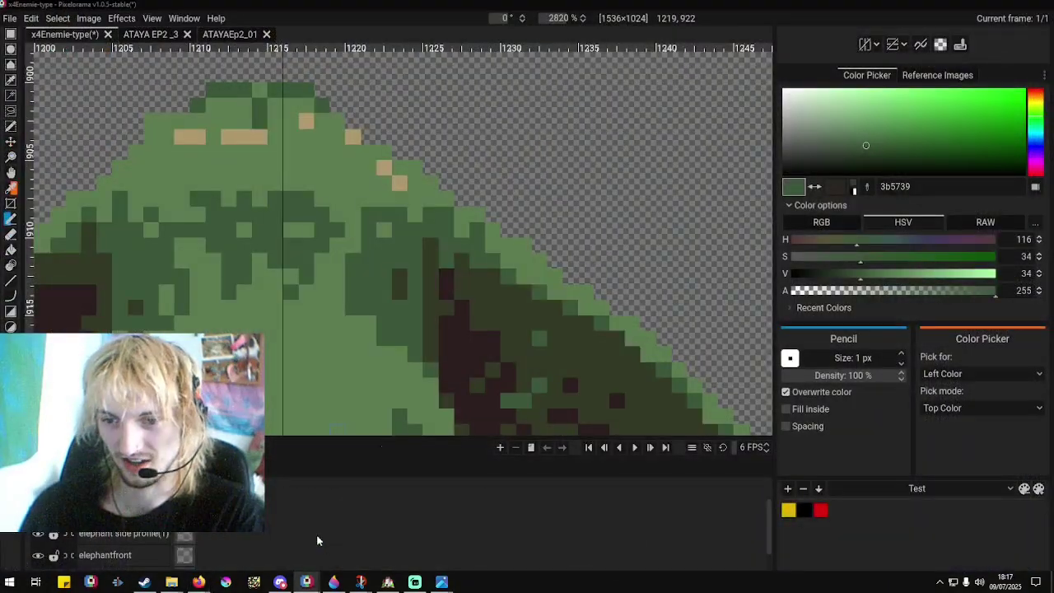
{"action": "scroll", "coordinate": [435, 266], "scroll_direction": "down", "scroll_amount": 10}
{"action": "scroll", "coordinate": [423, 263], "scroll_direction": "up", "scroll_amount": 8}
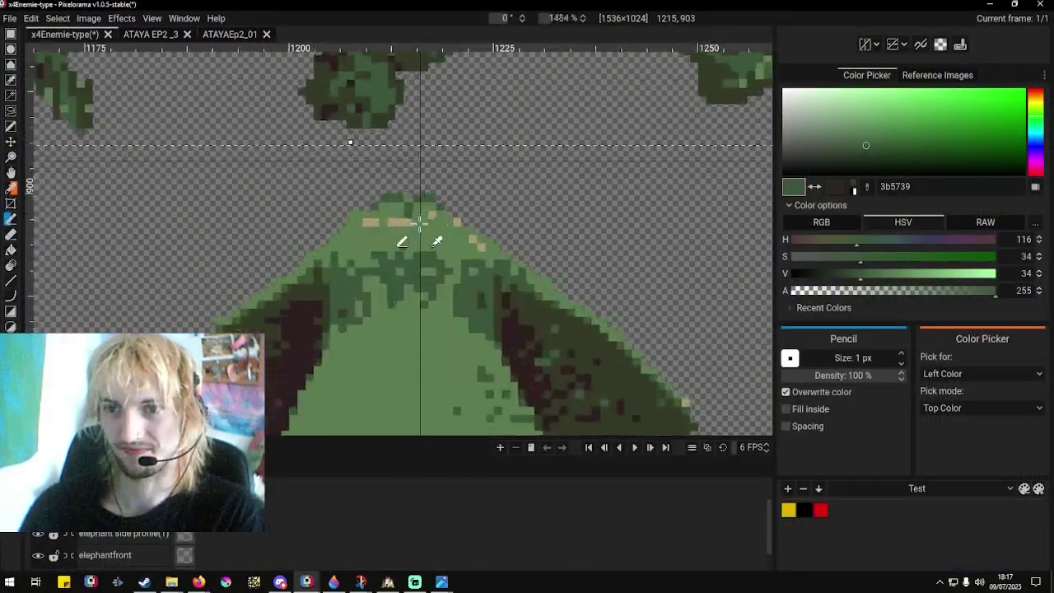
{"action": "scroll", "coordinate": [420, 222], "scroll_direction": "up", "scroll_amount": 3}
{"action": "right_click", "coordinate": [412, 219]}
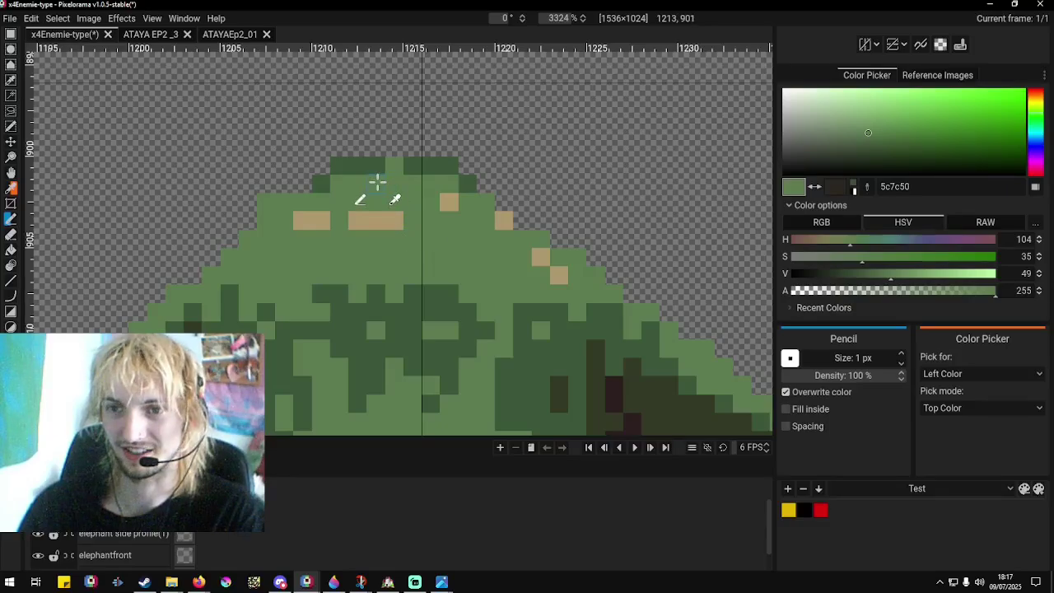
Recolor the head's dark top edge with light green 5c7c50, widen its upper corners and add a one-pixel bump on each side.
{"action": "scroll", "coordinate": [381, 183], "scroll_direction": "down", "scroll_amount": 6}
{"action": "scroll", "coordinate": [359, 219], "scroll_direction": "up", "scroll_amount": 5}
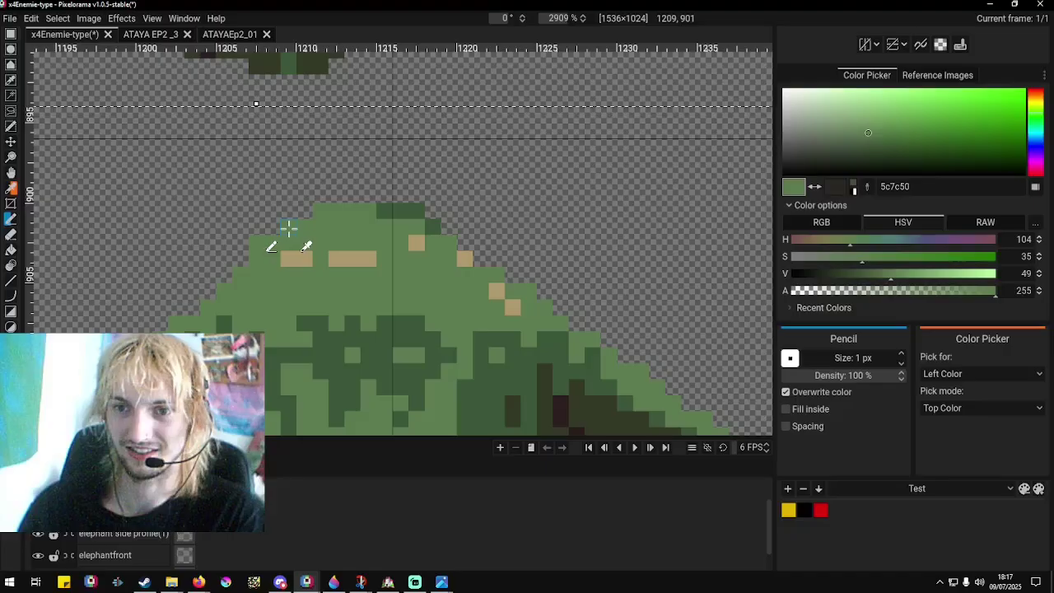
{"action": "left_click_drag", "start_coordinate": [376, 216], "coordinate": [439, 234]}
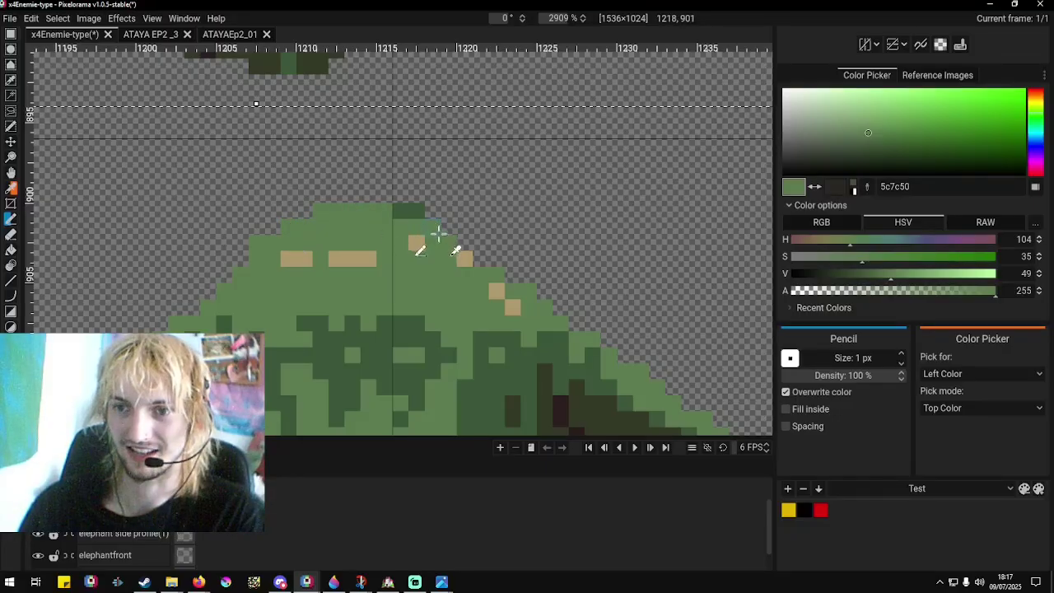
{"action": "mouse_move", "coordinate": [295, 224]}
{"action": "left_mouse_down"}
{"action": "mouse_move", "coordinate": [267, 243]}
{"action": "mouse_move", "coordinate": [330, 217]}
{"action": "mouse_move", "coordinate": [310, 200]}
{"action": "mouse_move", "coordinate": [324, 214]}
{"action": "mouse_move", "coordinate": [419, 215]}
{"action": "left_mouse_up"}
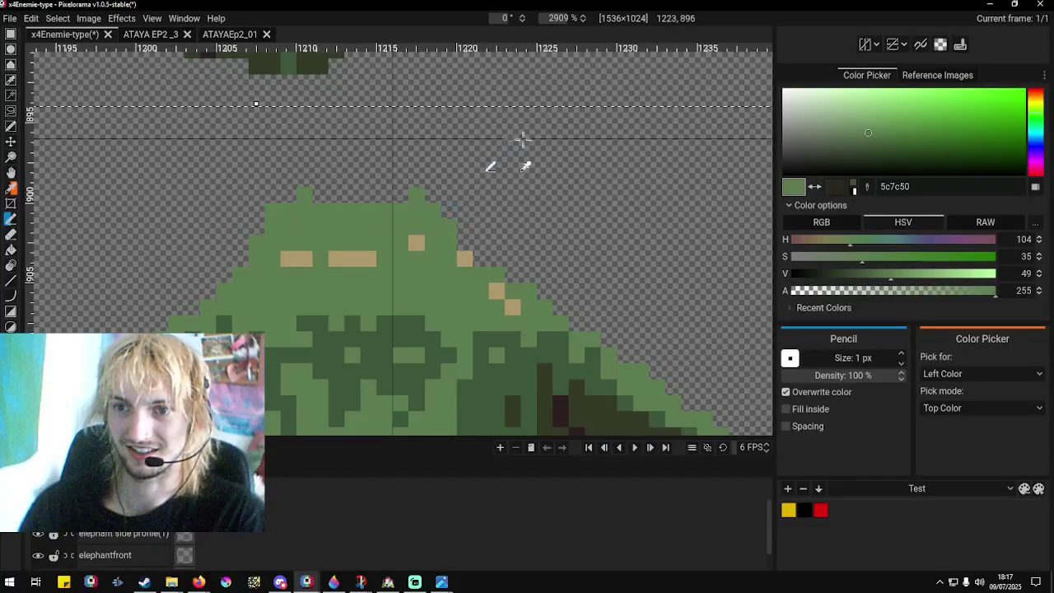
Erase both bumps and the left corner pixel of the rear-view elephant's head top, and cut a two-pixel notch in its middle.
{"action": "scroll", "coordinate": [523, 140], "scroll_direction": "down", "scroll_amount": 5}
{"action": "scroll", "coordinate": [487, 231], "scroll_direction": "up", "scroll_amount": 5}
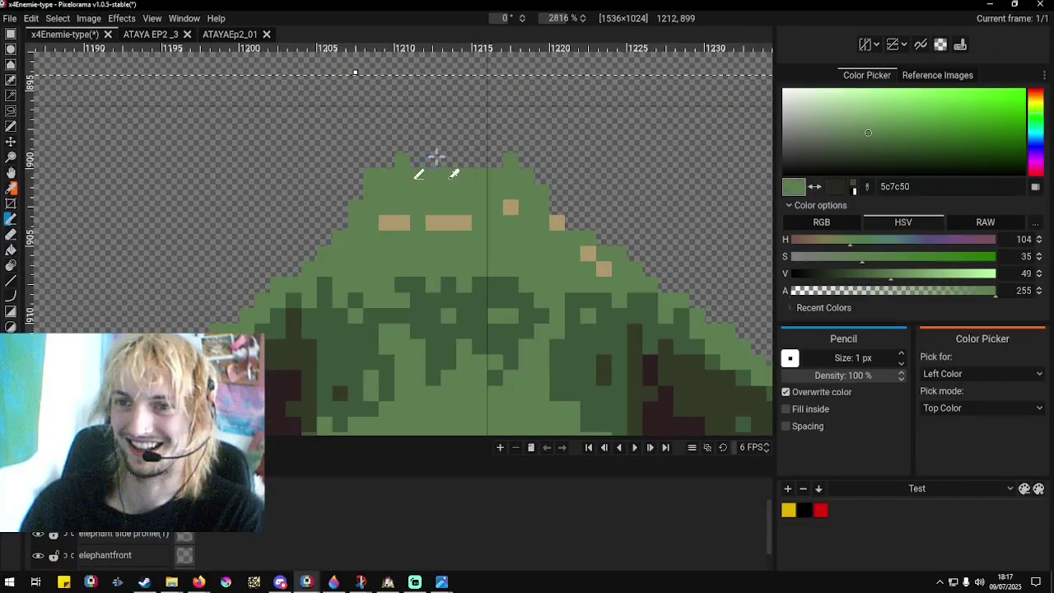
{"action": "right_click", "coordinate": [437, 157]}
{"action": "left_click", "coordinate": [370, 177]}
{"action": "left_click", "coordinate": [405, 161]}
{"action": "left_click", "coordinate": [510, 161]}
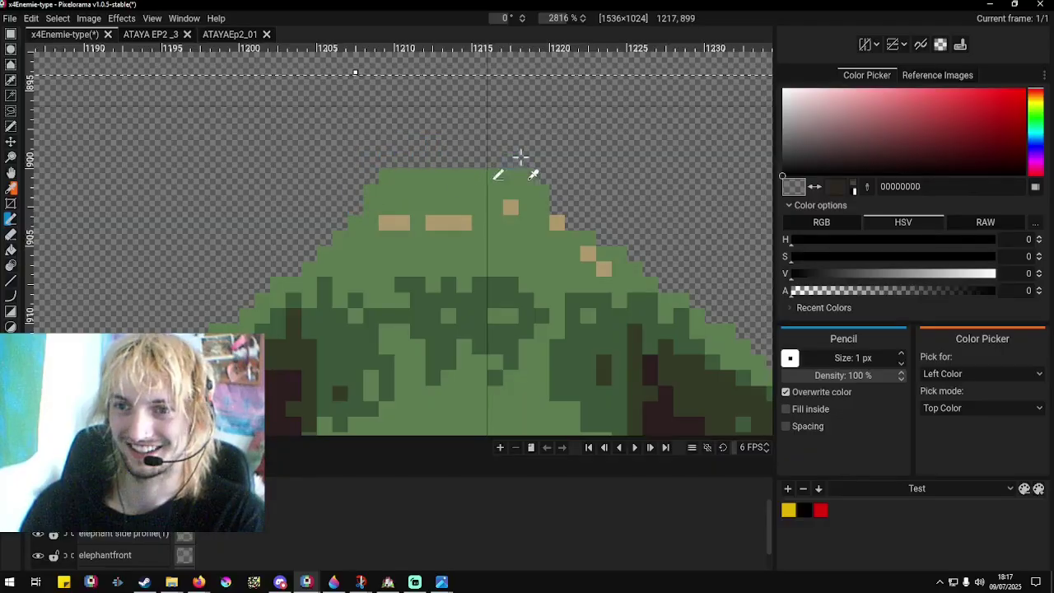
{"action": "left_click_drag", "start_coordinate": [452, 173], "coordinate": [465, 173]}
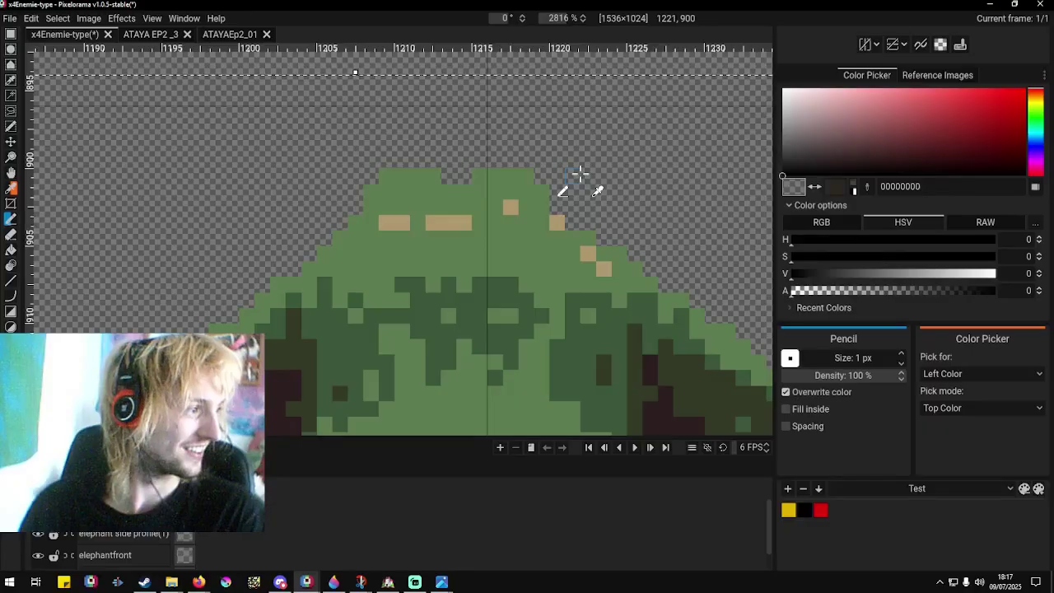
Sample dark green 3b5739 from the neck shading and add one dark pixel to the right part of the head's top edge.
{"action": "scroll", "coordinate": [572, 171], "scroll_direction": "up", "scroll_amount": 2}
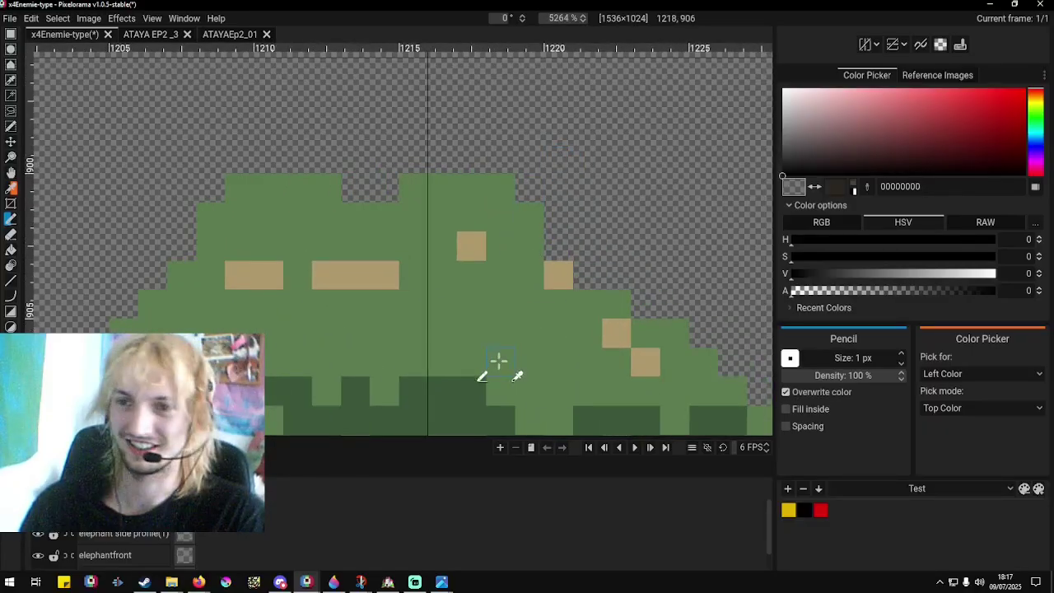
{"action": "right_click", "coordinate": [458, 394]}
{"action": "left_click", "coordinate": [485, 184]}
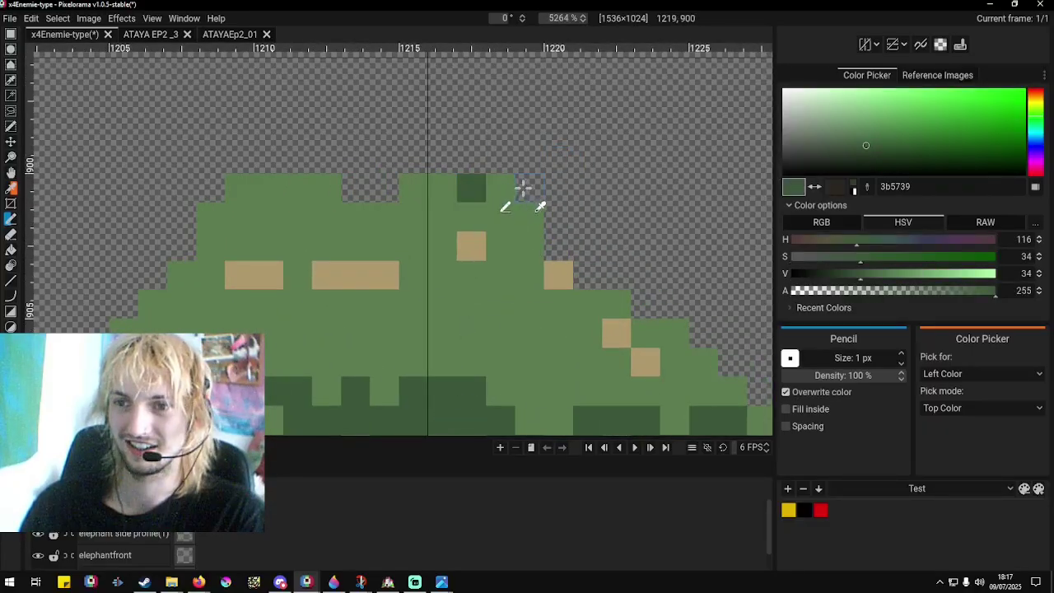
{"action": "scroll", "coordinate": [521, 197], "scroll_direction": "down", "scroll_amount": 8}
{"action": "scroll", "coordinate": [435, 229], "scroll_direction": "up", "scroll_amount": 4}
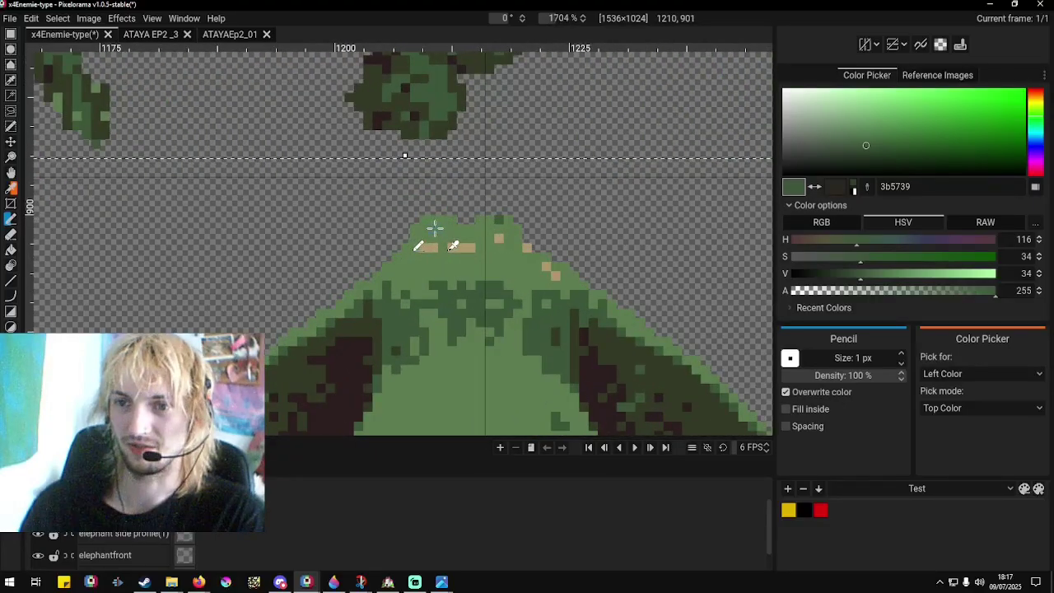
{"action": "right_click", "coordinate": [395, 212]}
{"action": "scroll", "coordinate": [364, 206], "scroll_direction": "down", "scroll_amount": 1}
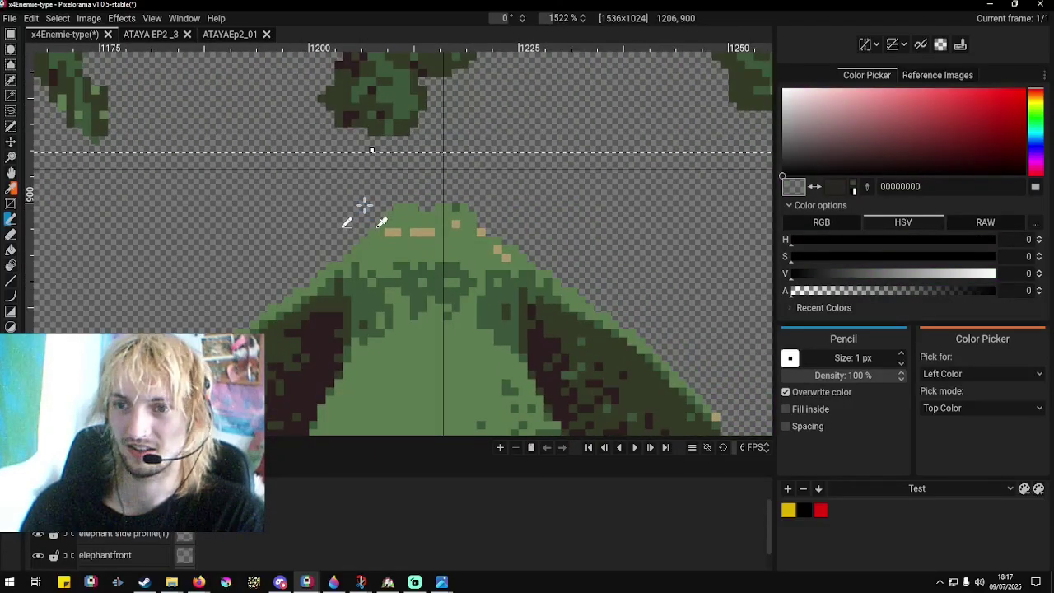
Replace the stray pale beige pixels along the rear-view elephant's body outline with light green 5c7c50, using a similar-colors Bucket fill.
{"action": "scroll", "coordinate": [500, 216], "scroll_direction": "down", "scroll_amount": 8}
{"action": "scroll", "coordinate": [552, 299], "scroll_direction": "up", "scroll_amount": 3}
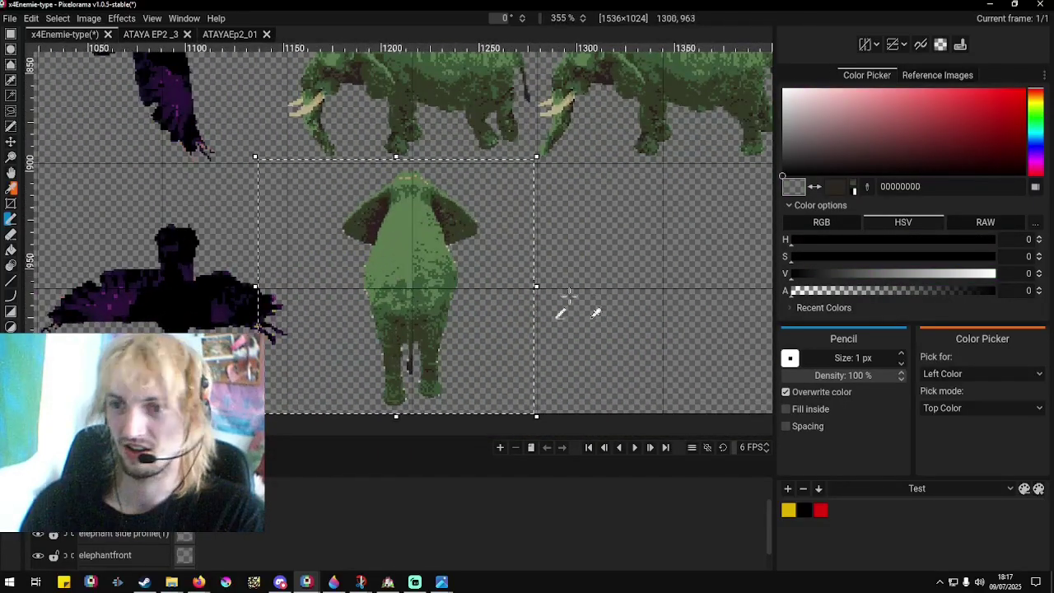
{"action": "scroll", "coordinate": [354, 296], "scroll_direction": "up", "scroll_amount": 7}
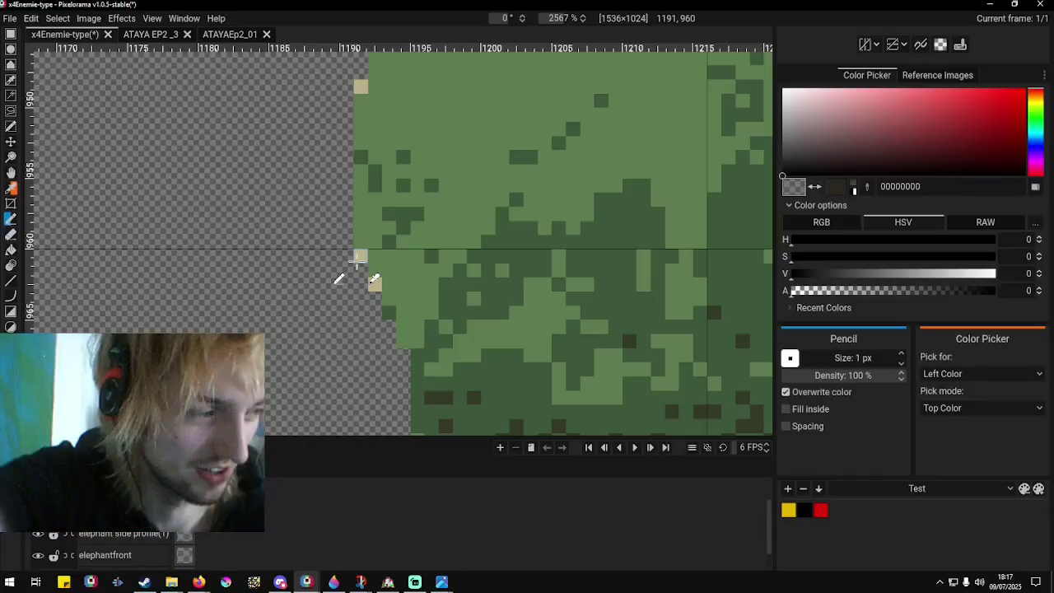
{"action": "scroll", "coordinate": [345, 233], "scroll_direction": "down", "scroll_amount": 5}
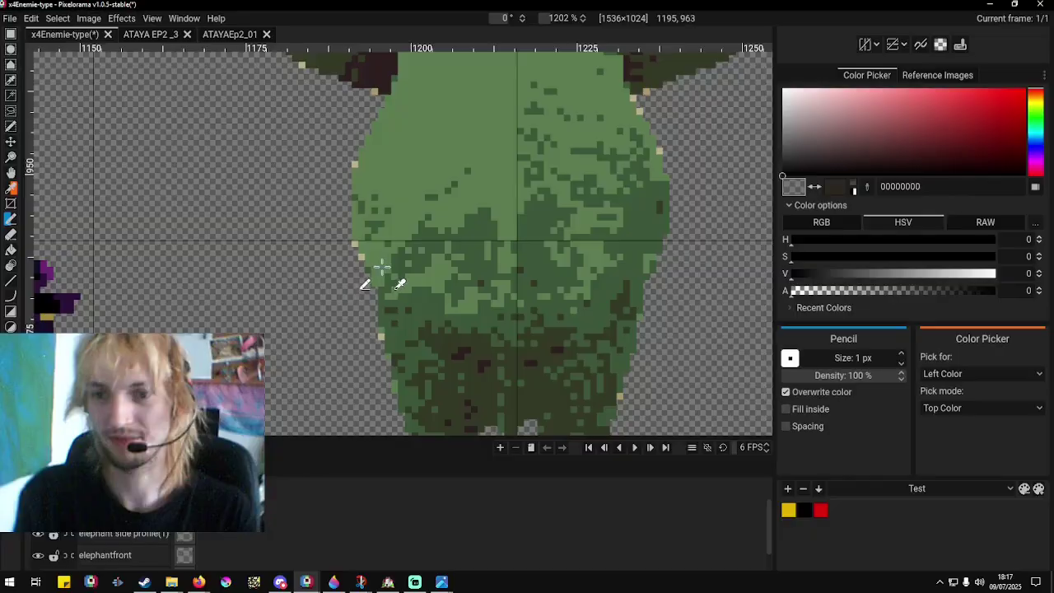
{"action": "scroll", "coordinate": [341, 242], "scroll_direction": "up", "scroll_amount": 4}
{"action": "scroll", "coordinate": [353, 330], "scroll_direction": "down", "scroll_amount": 6}
{"action": "scroll", "coordinate": [365, 341], "scroll_direction": "up", "scroll_amount": 8}
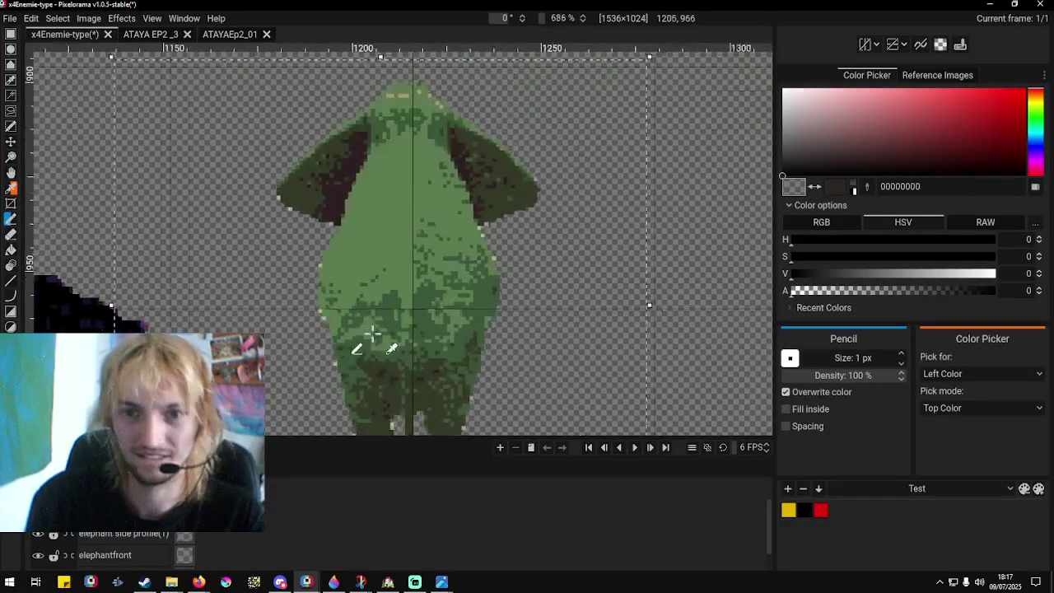
{"action": "right_click", "coordinate": [320, 315]}
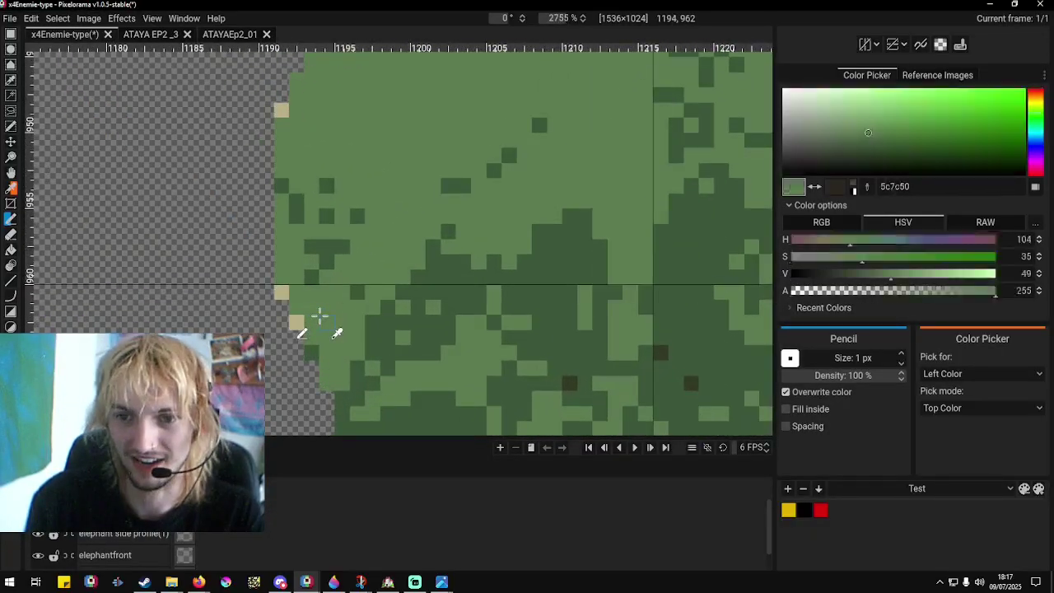
{"action": "left_click", "coordinate": [11, 250]}
{"action": "scroll", "coordinate": [276, 331], "scroll_direction": "down", "scroll_amount": 6}
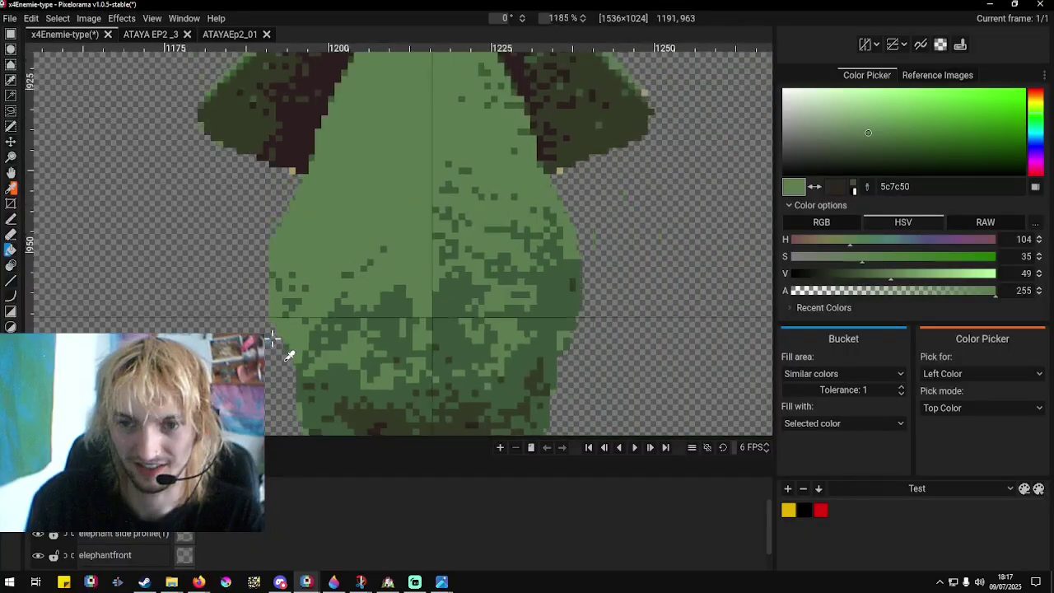
{"action": "scroll", "coordinate": [358, 310], "scroll_direction": "down", "scroll_amount": 2}
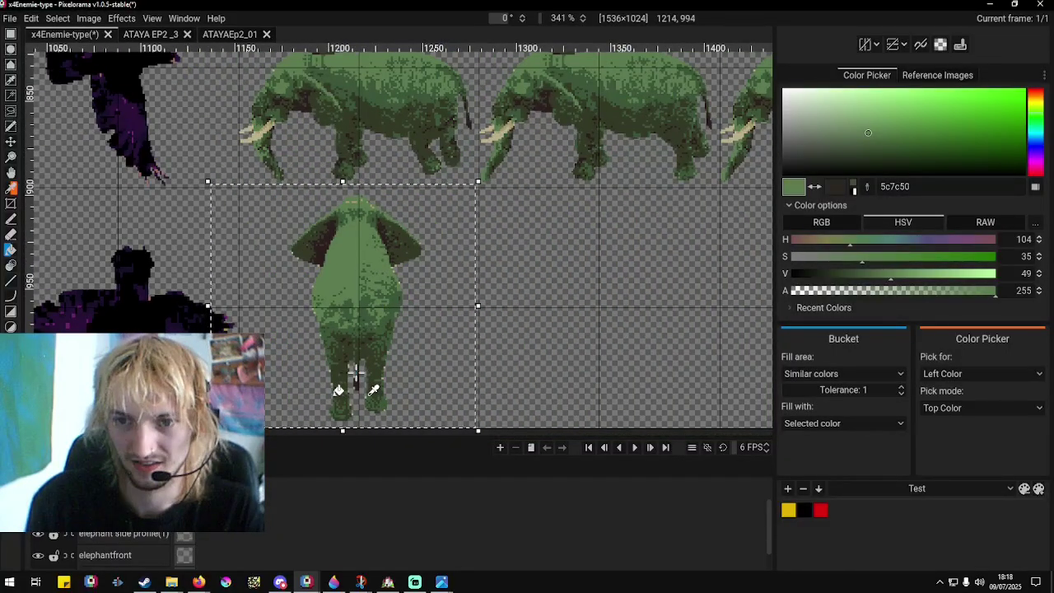
{"action": "scroll", "coordinate": [322, 367], "scroll_direction": "up", "scroll_amount": 2}
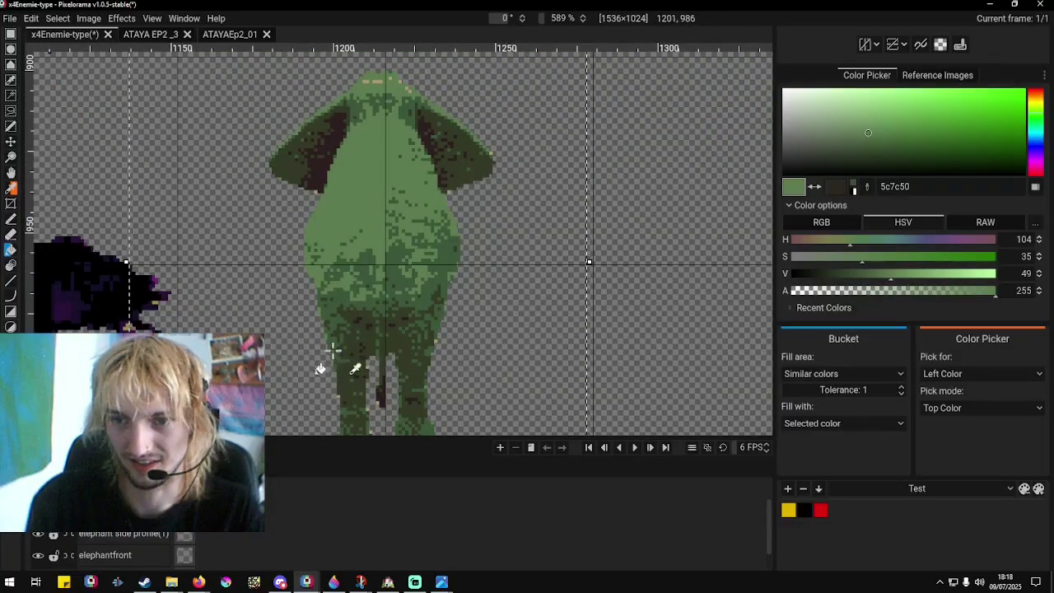
{"action": "scroll", "coordinate": [322, 367], "scroll_direction": "down", "scroll_amount": 3}
Select the rear-view elephant's 128 × 128 cell at X 1152, Y 896 and place a copy of it at X 1280, Y 896.
{"action": "key", "text": "ctrl+d"}
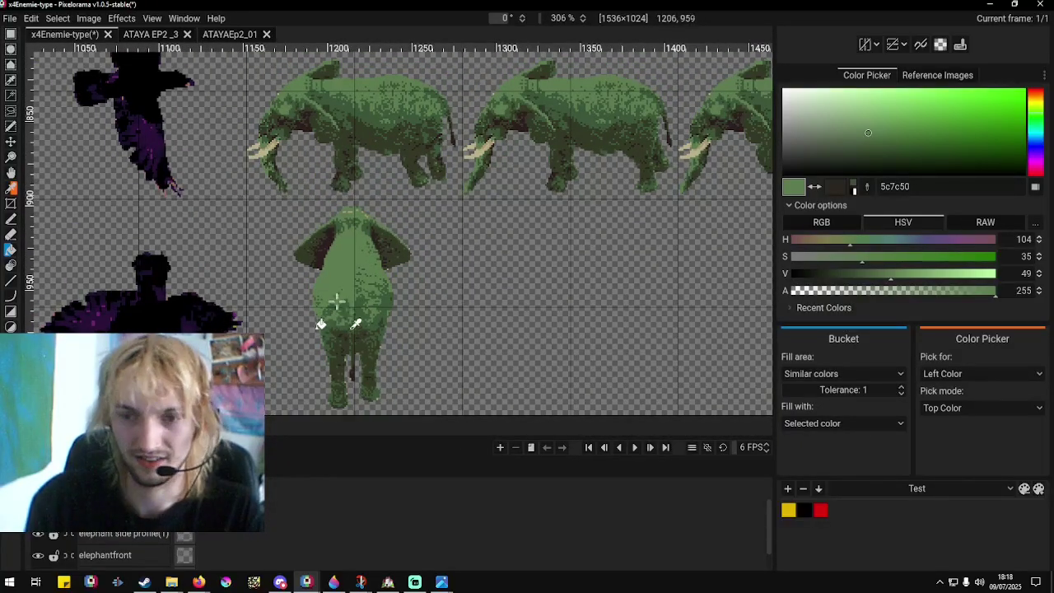
{"action": "left_click", "coordinate": [10, 34]}
{"action": "scroll", "coordinate": [243, 198], "scroll_direction": "up", "scroll_amount": 2}
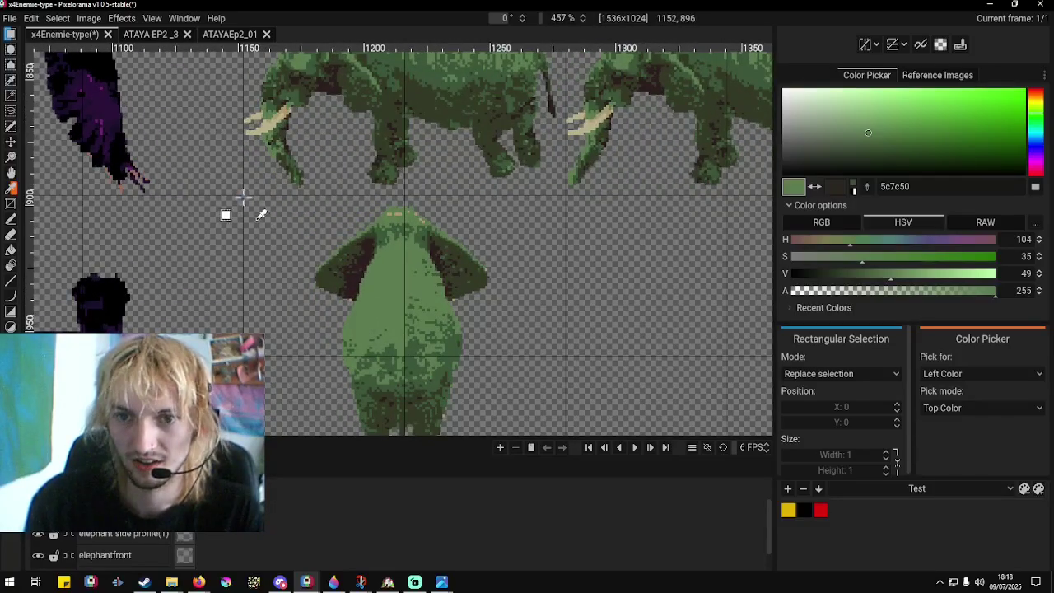
{"action": "left_click_drag", "start_coordinate": [242, 198], "coordinate": [496, 363]}
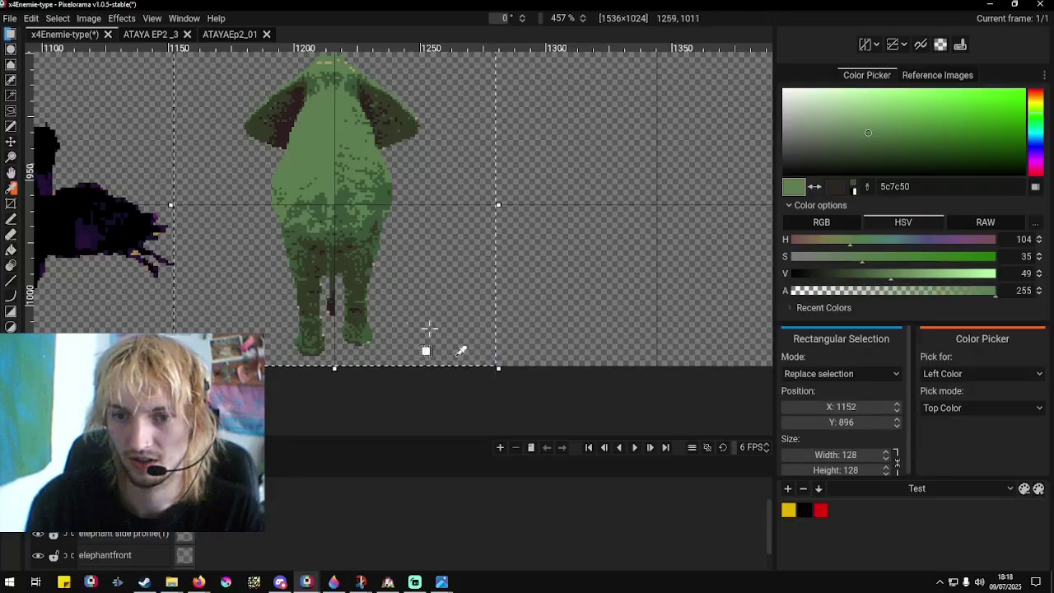
{"action": "scroll", "coordinate": [429, 329], "scroll_direction": "down", "scroll_amount": 2}
{"action": "left_click_drag", "start_coordinate": [375, 280], "coordinate": [590, 276]}
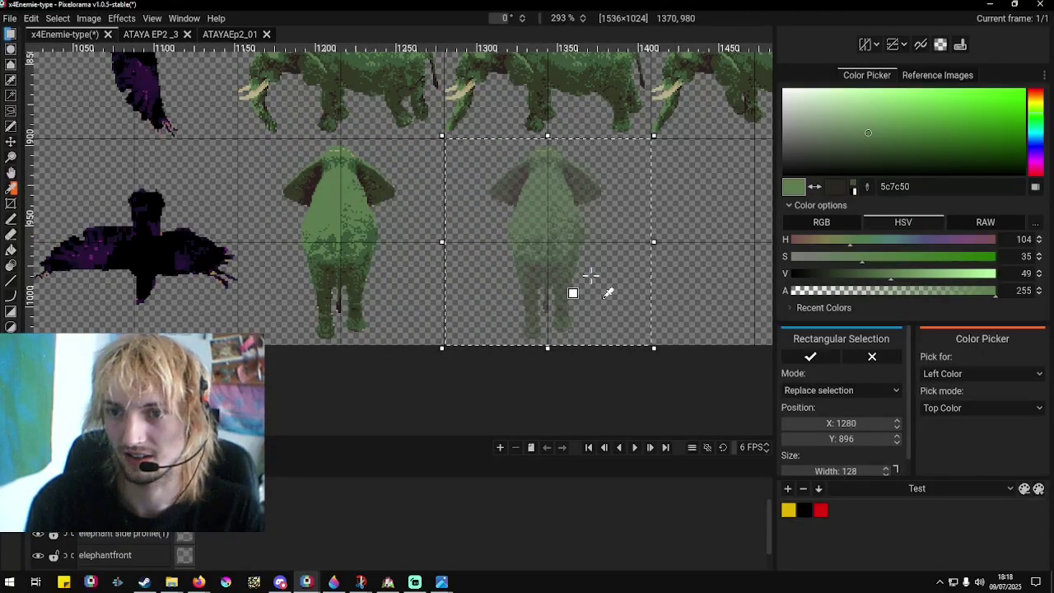
{"action": "key", "text": "Return"}
Place another copy of the rear-view elephant in the row's last cell at X 1408, Y 896 and clear the selection.
{"action": "scroll", "coordinate": [317, 272], "scroll_direction": "down", "scroll_amount": 3}
{"action": "scroll", "coordinate": [526, 272], "scroll_direction": "up", "scroll_amount": 5}
{"action": "left_click_drag", "start_coordinate": [458, 263], "coordinate": [630, 243]}
{"action": "key", "text": "Return"}
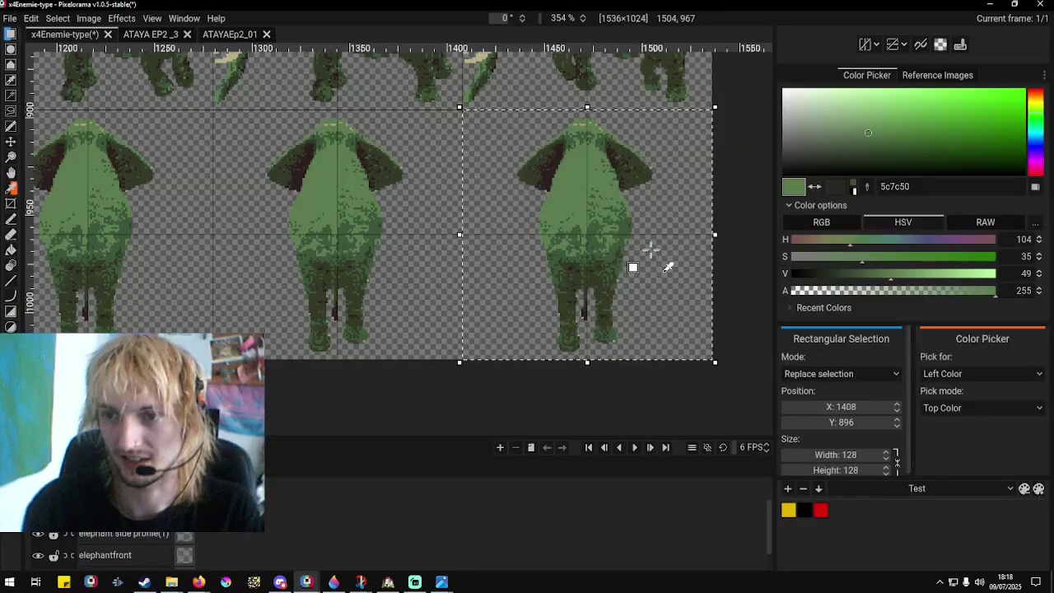
{"action": "key", "text": "ctrl+d"}
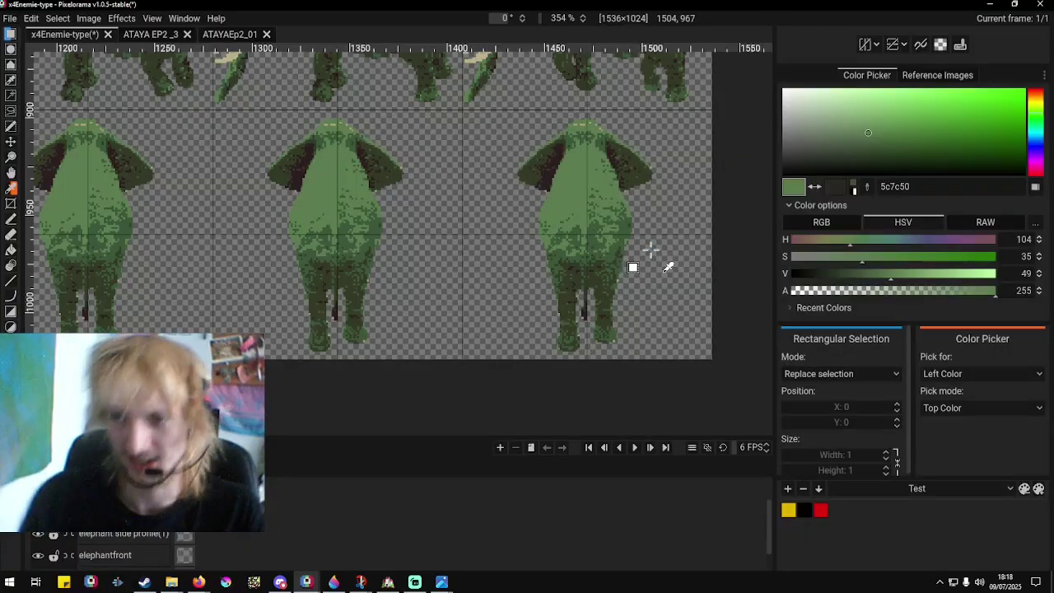
Check the elephant rows of the sprite sheet and export it as x4Enemie-type.png.
{"action": "scroll", "coordinate": [387, 258], "scroll_direction": "down", "scroll_amount": 5}
{"action": "scroll", "coordinate": [376, 259], "scroll_direction": "up", "scroll_amount": 2}
{"action": "scroll", "coordinate": [378, 177], "scroll_direction": "down", "scroll_amount": 1}
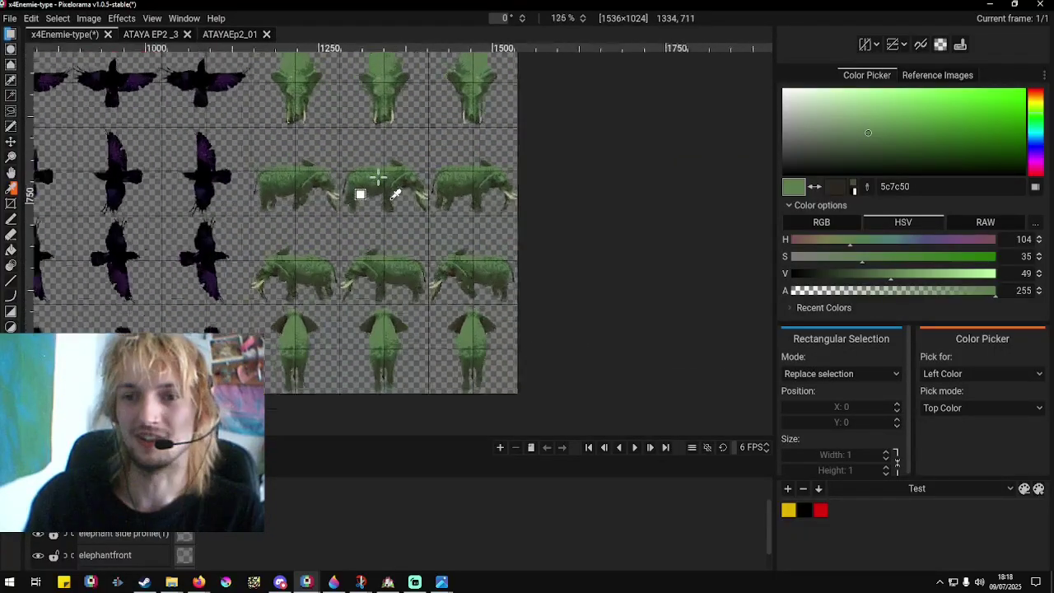
{"action": "scroll", "coordinate": [372, 206], "scroll_direction": "up", "scroll_amount": 1}
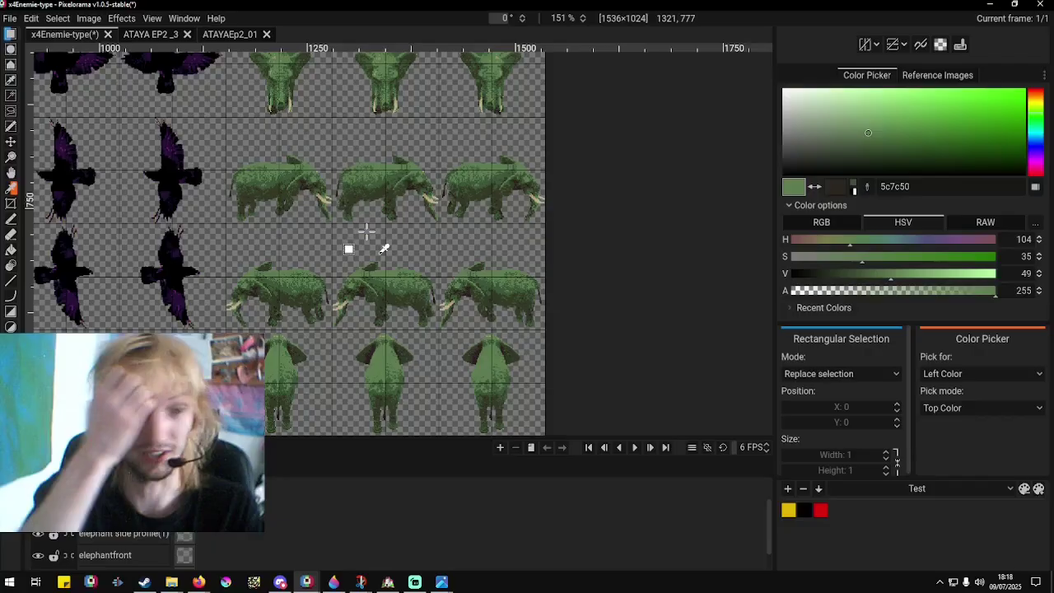
{"action": "scroll", "coordinate": [367, 232], "scroll_direction": "down", "scroll_amount": 3}
{"action": "scroll", "coordinate": [376, 336], "scroll_direction": "up", "scroll_amount": 1}
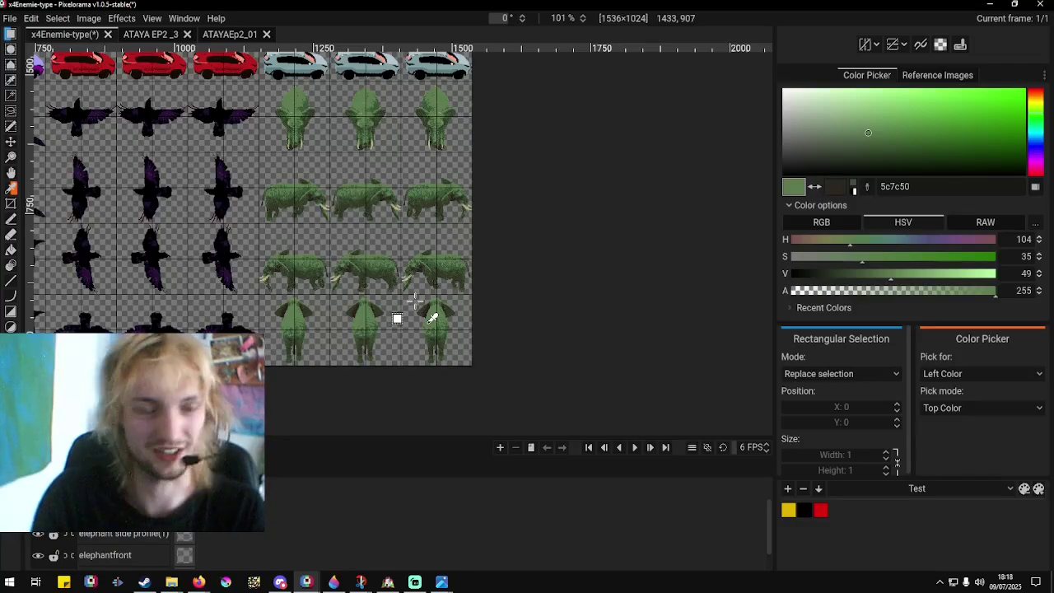
{"action": "left_click", "coordinate": [8, 18]}
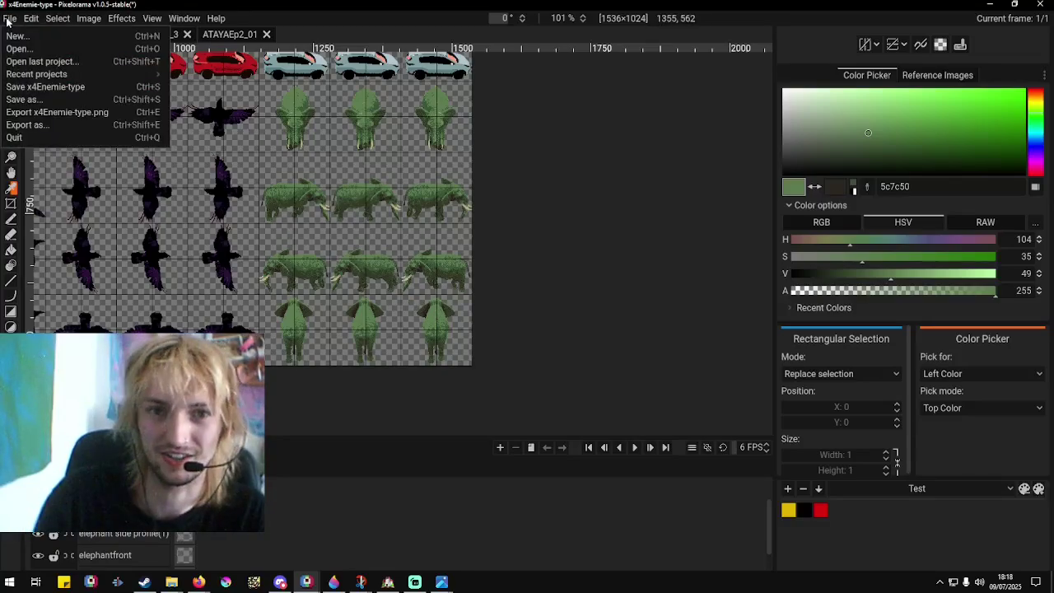
{"action": "left_click", "coordinate": [48, 117]}
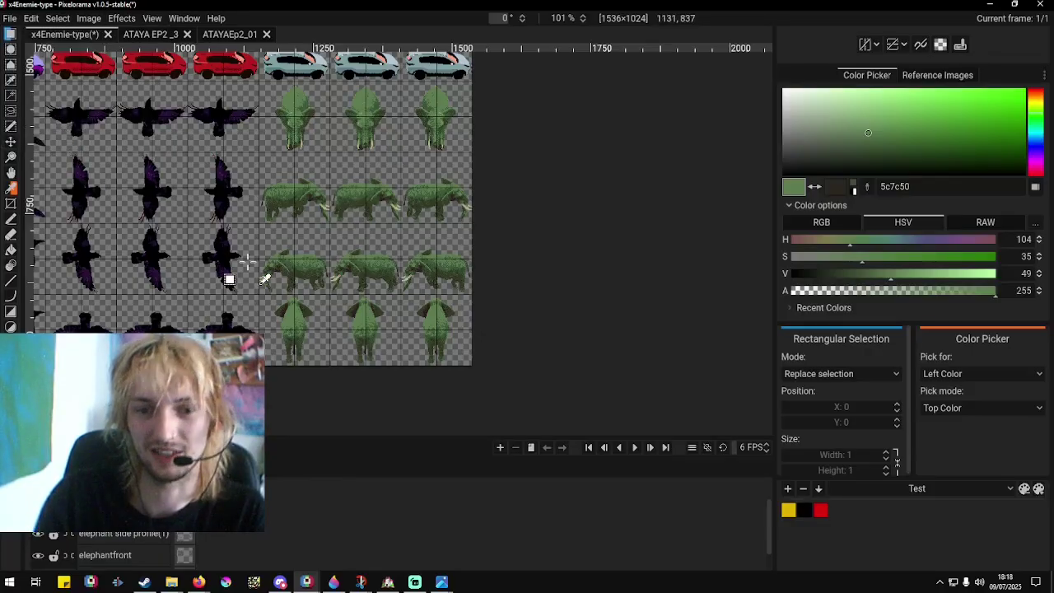
Switch to RPG Maker VX Ace and import x4Enemie-type.png from the Props folder into the project's Graphics/Characters resources.
{"action": "key", "text": "alt+Tab"}
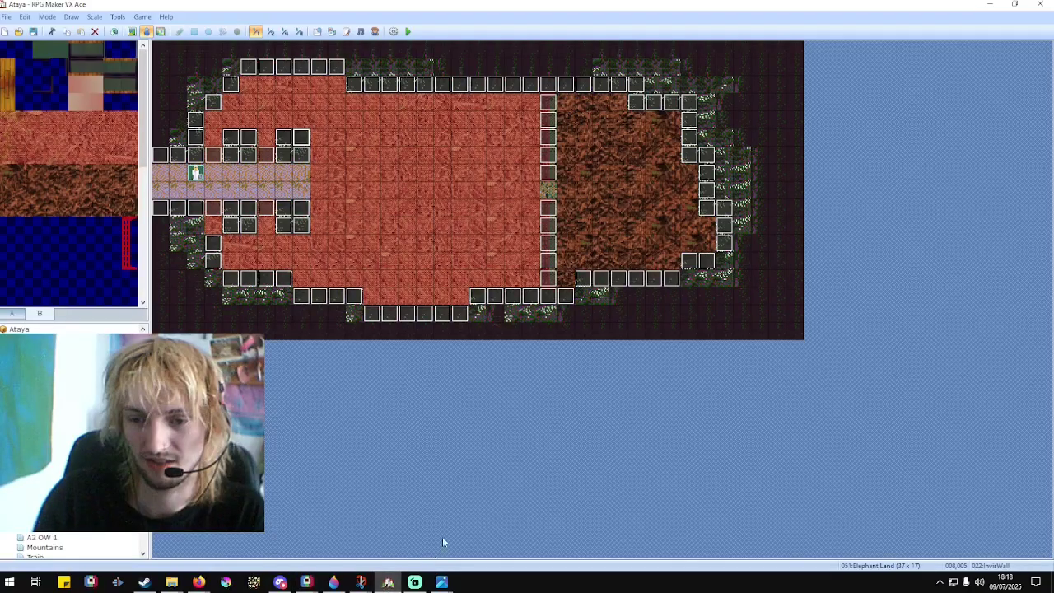
{"action": "right_click", "coordinate": [322, 174]}
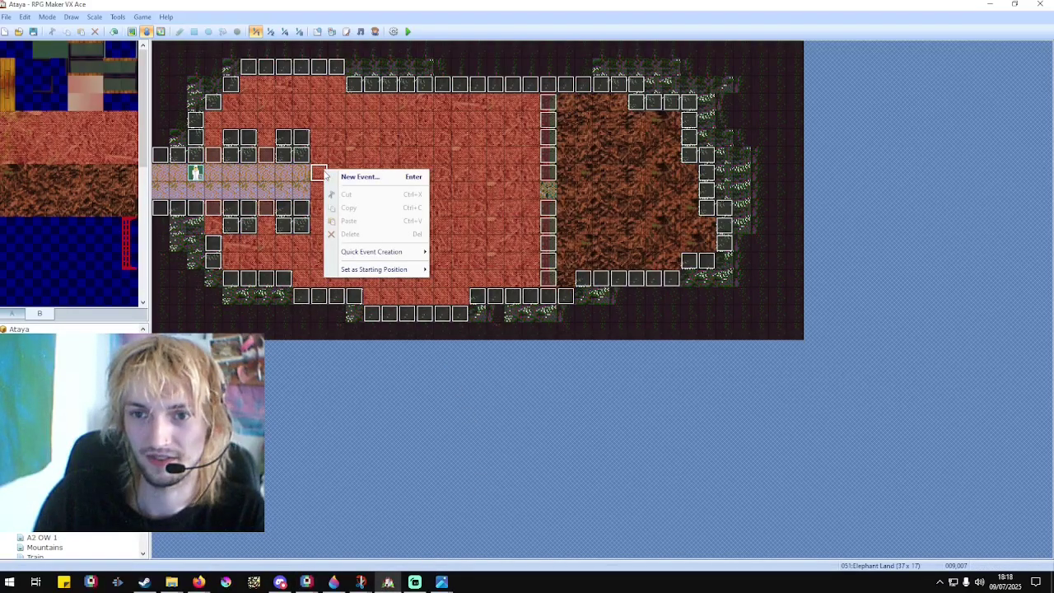
{"action": "left_click", "coordinate": [294, 3]}
{"action": "left_click", "coordinate": [118, 18]}
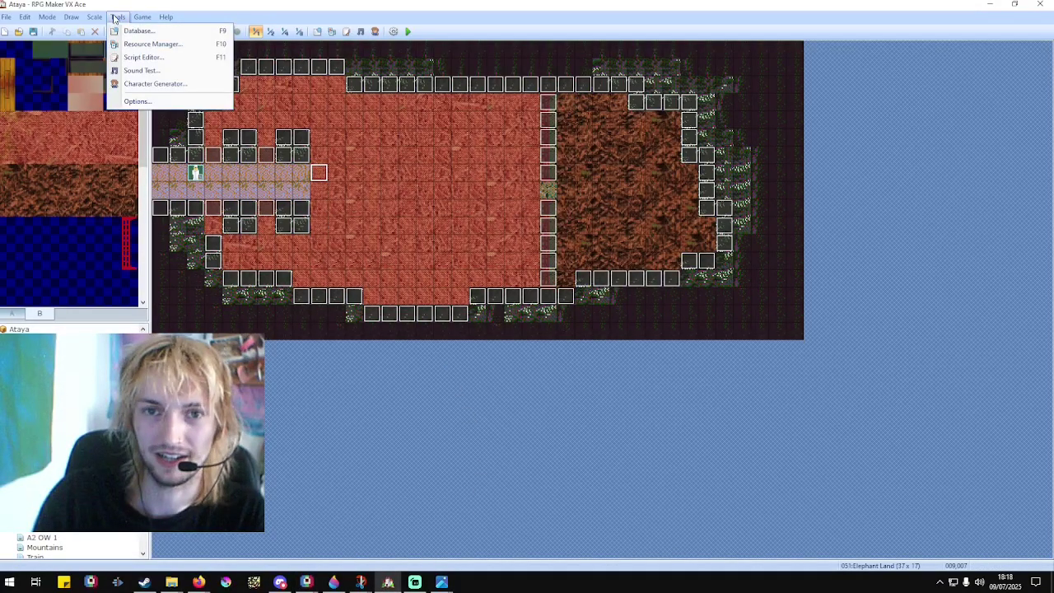
{"action": "left_click", "coordinate": [150, 45]}
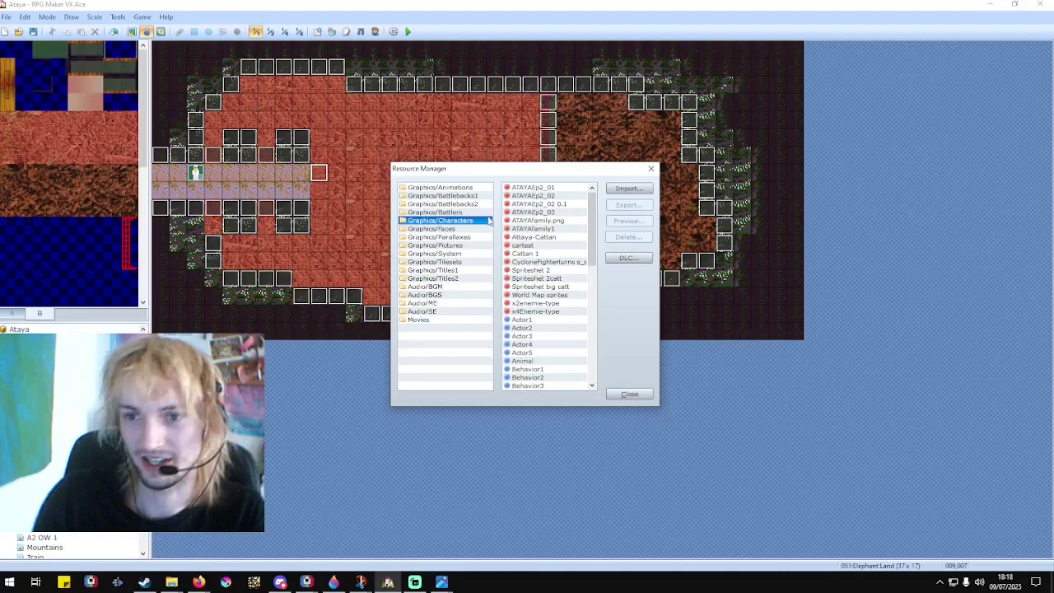
{"action": "left_click", "coordinate": [629, 189]}
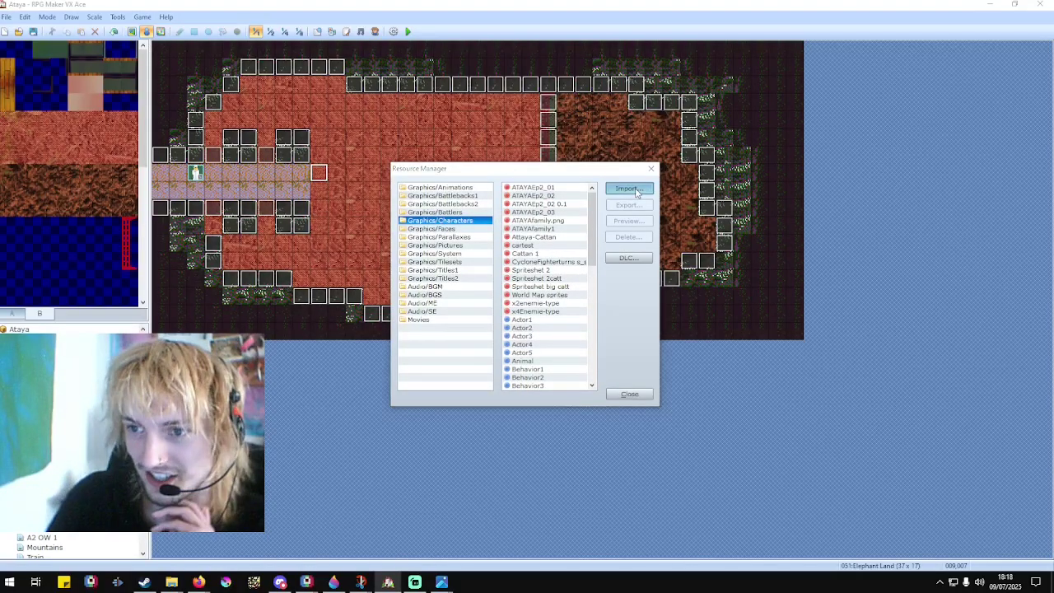
{"action": "left_click", "coordinate": [653, 307]}
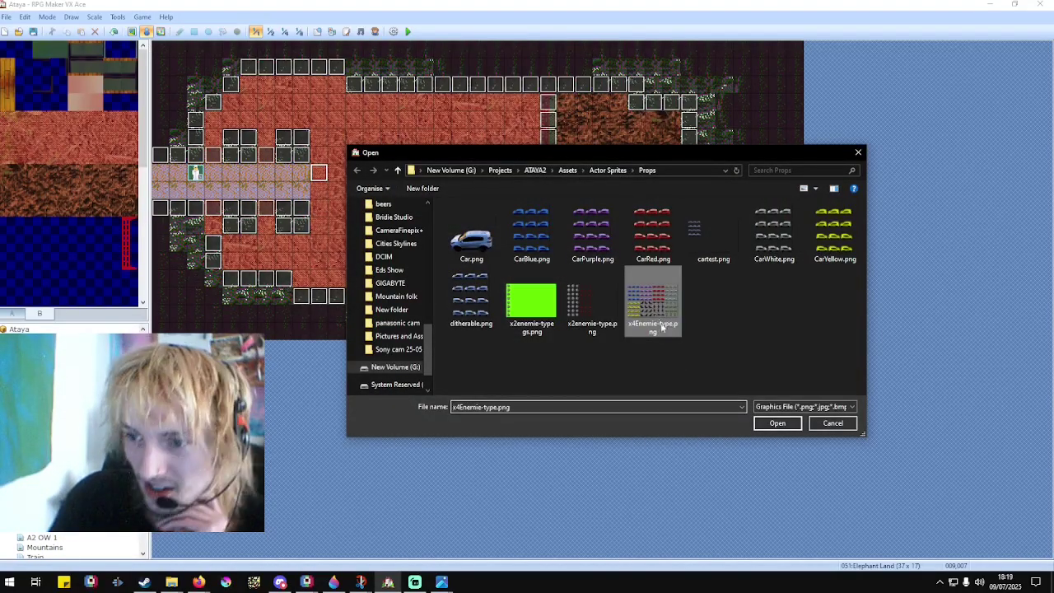
{"action": "left_click", "coordinate": [774, 426]}
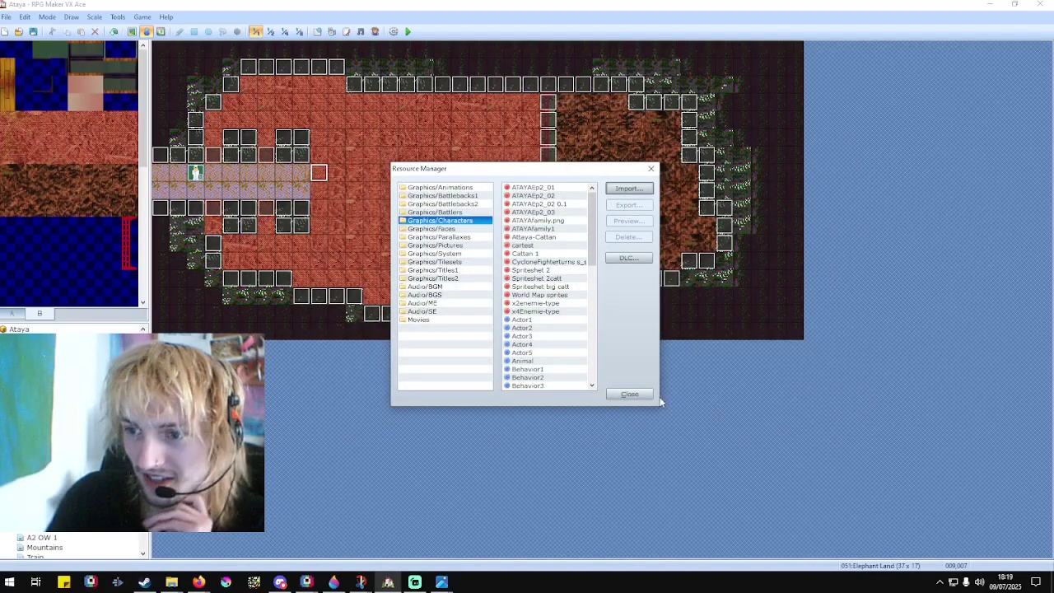
{"action": "left_click", "coordinate": [635, 396]}
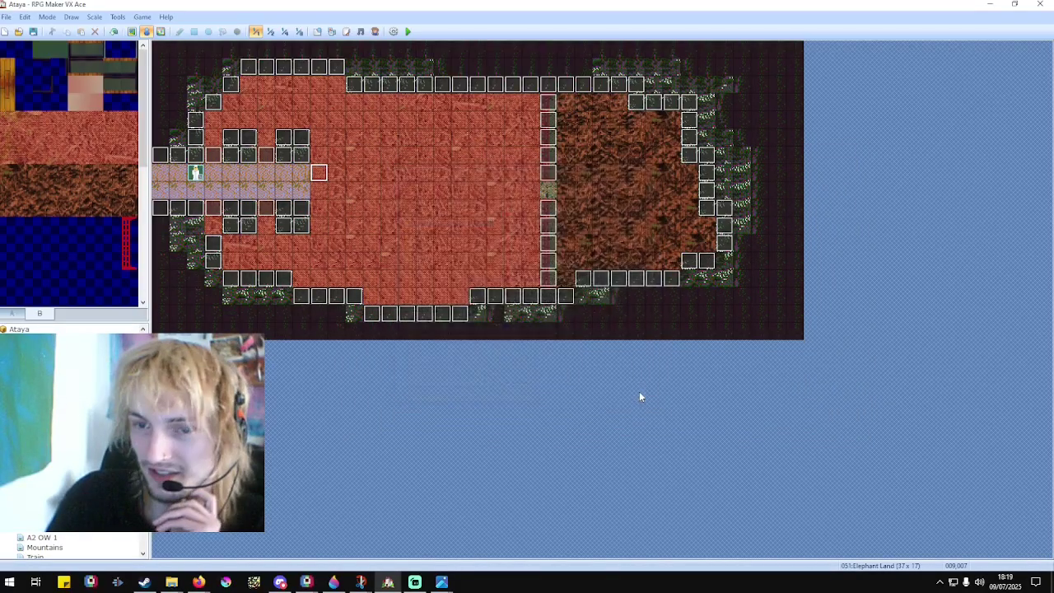
Create a new event on Elephant Land at tile 010,006, just beyond the end of the path, and open its graphic selection.
{"action": "right_click", "coordinate": [336, 161]}
{"action": "left_click", "coordinate": [363, 166]}
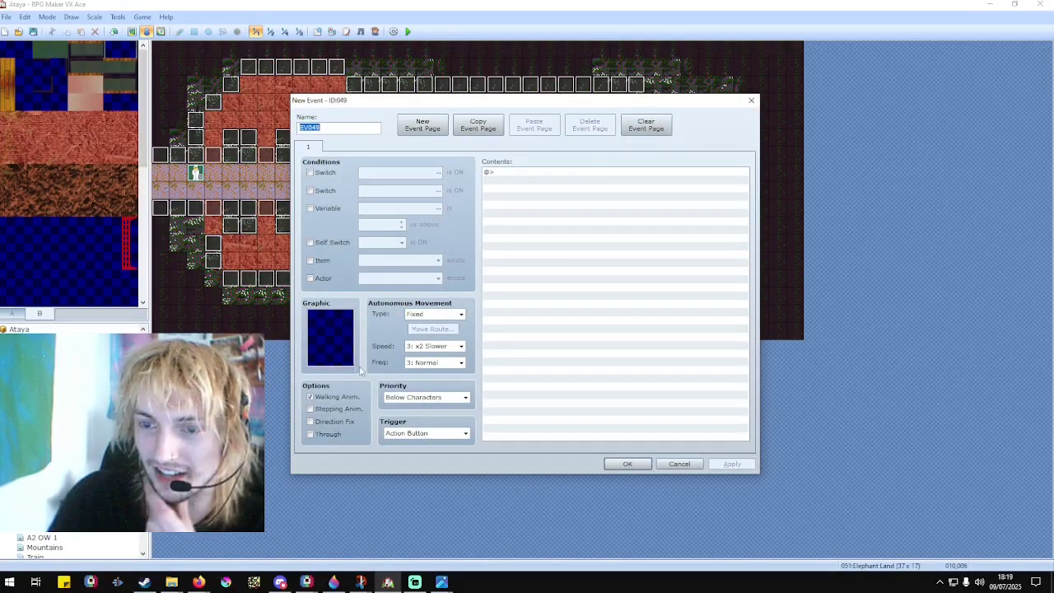
{"action": "left_click", "coordinate": [334, 349]}
{"action": "double_click", "coordinate": [336, 349]}
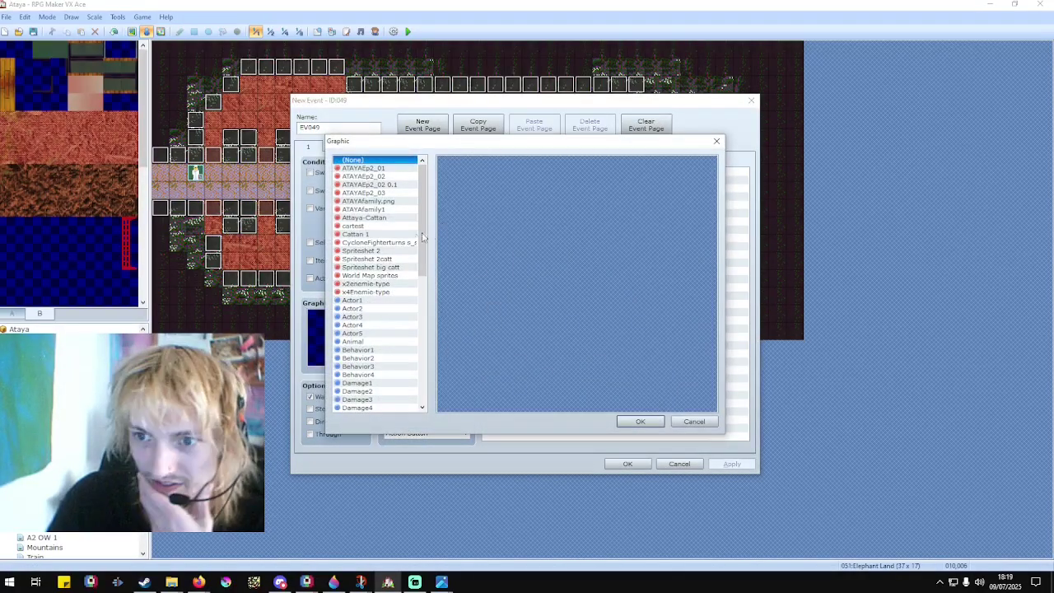
Set the event's graphic to the middle front-view green elephant from the x4Enemie-type character sheet.
{"action": "left_click", "coordinate": [400, 202]}
{"action": "left_click", "coordinate": [397, 193]}
{"action": "left_click", "coordinate": [390, 267]}
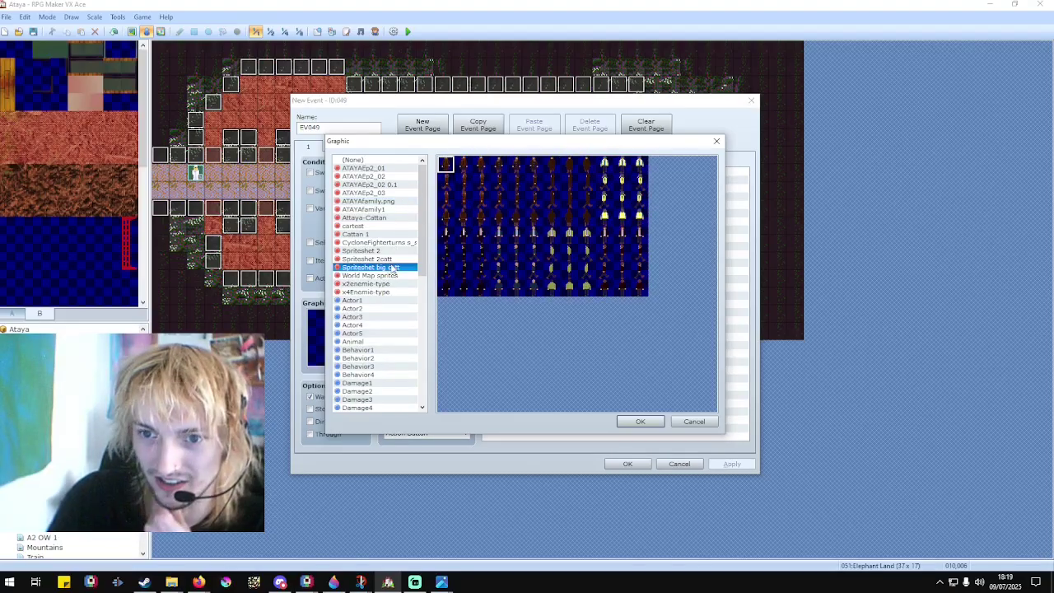
{"action": "left_click", "coordinate": [392, 283]}
{"action": "left_click", "coordinate": [392, 292]}
{"action": "scroll", "coordinate": [551, 279], "scroll_direction": "down", "scroll_amount": 5}
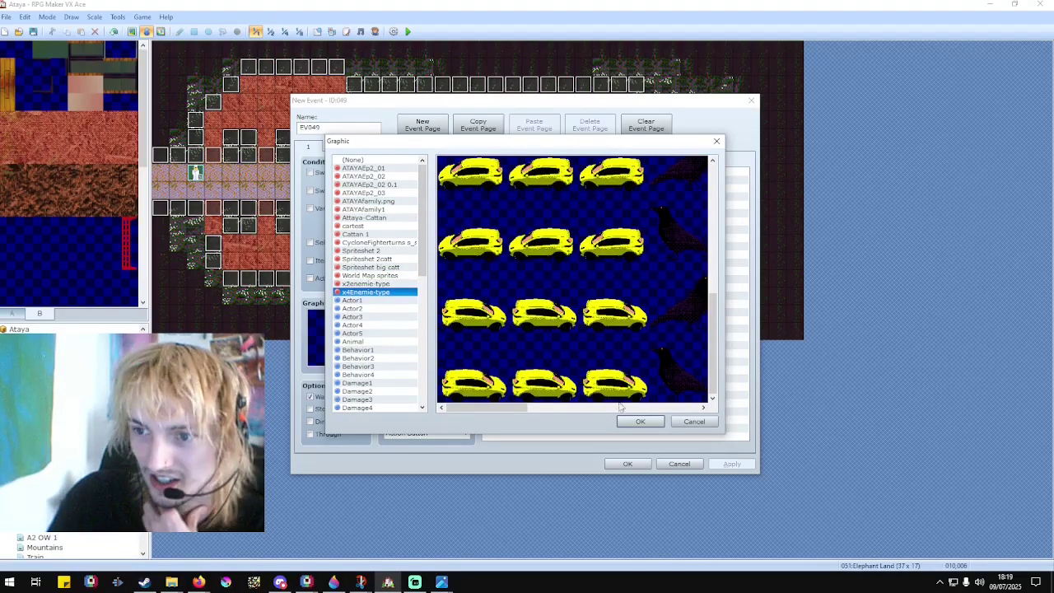
{"action": "left_click_drag", "start_coordinate": [506, 409], "coordinate": [699, 415]}
{"action": "scroll", "coordinate": [626, 295], "scroll_direction": "up", "scroll_amount": 1}
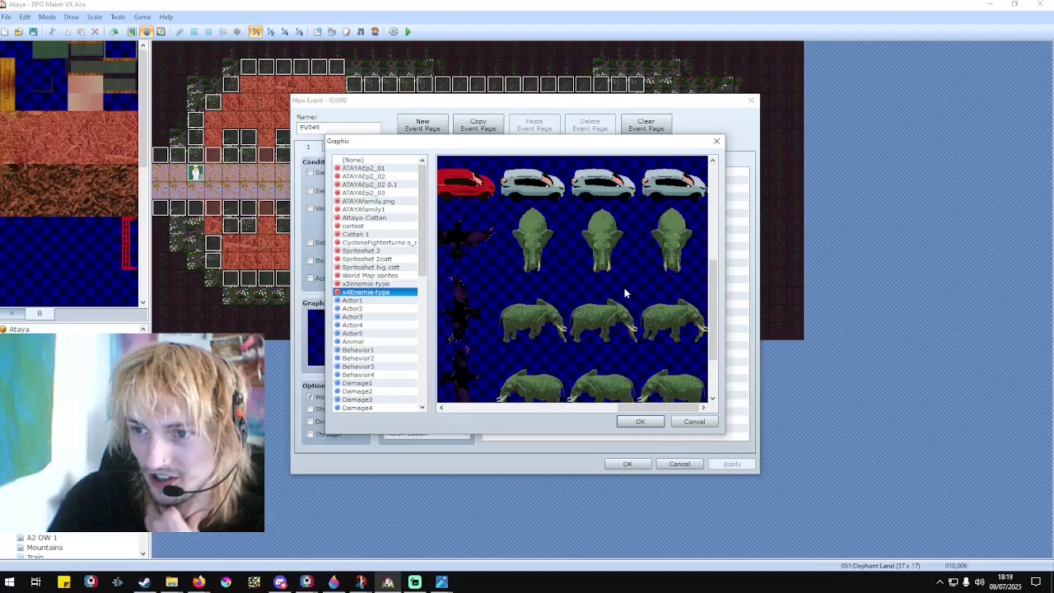
{"action": "scroll", "coordinate": [625, 291], "scroll_direction": "down", "scroll_amount": 2}
{"action": "scroll", "coordinate": [626, 290], "scroll_direction": "up", "scroll_amount": 2}
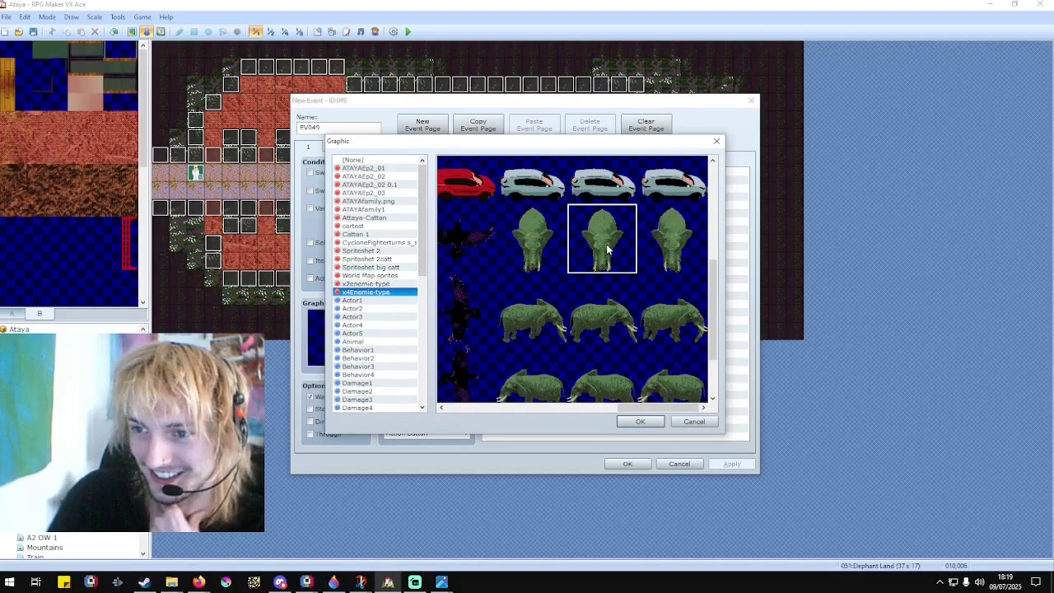
{"action": "left_click", "coordinate": [640, 421]}
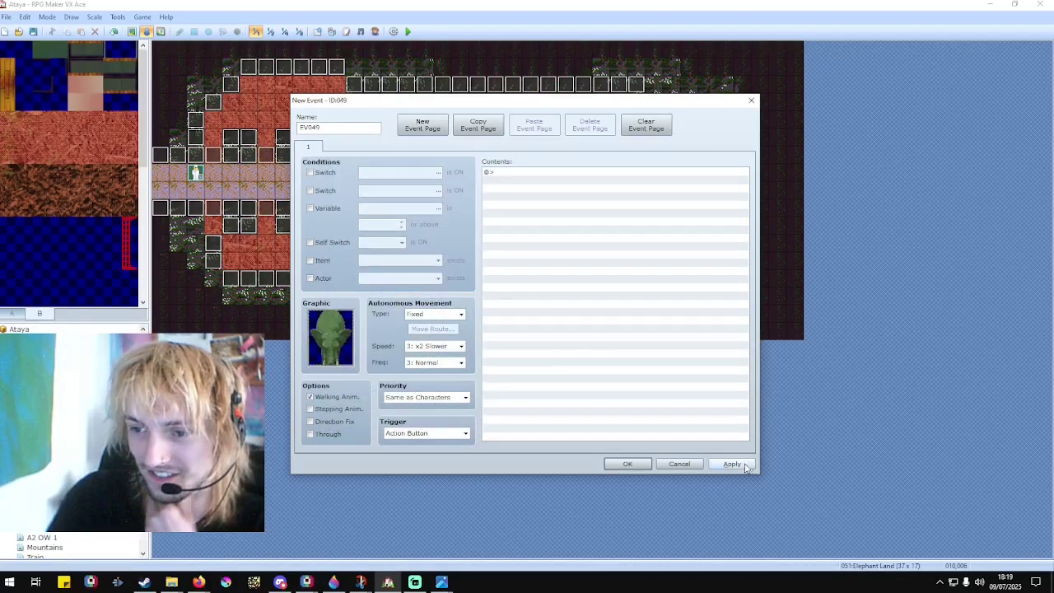
Set the event's autonomous movement type to Custom and add Move Down, Move Right and Move Up to its move route.
{"action": "left_click", "coordinate": [452, 316]}
{"action": "left_click", "coordinate": [450, 349]}
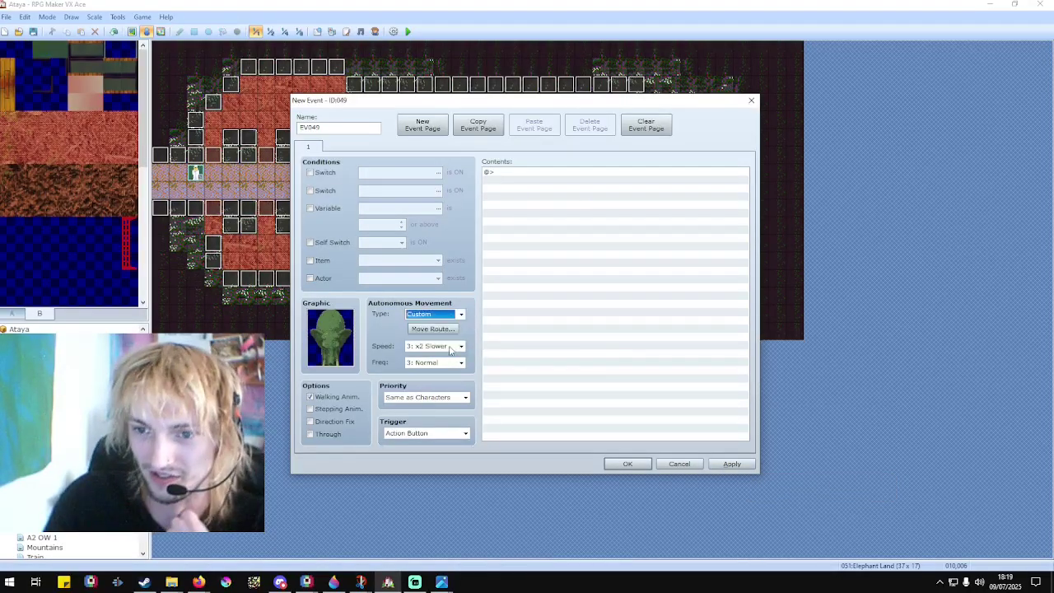
{"action": "left_click", "coordinate": [435, 329]}
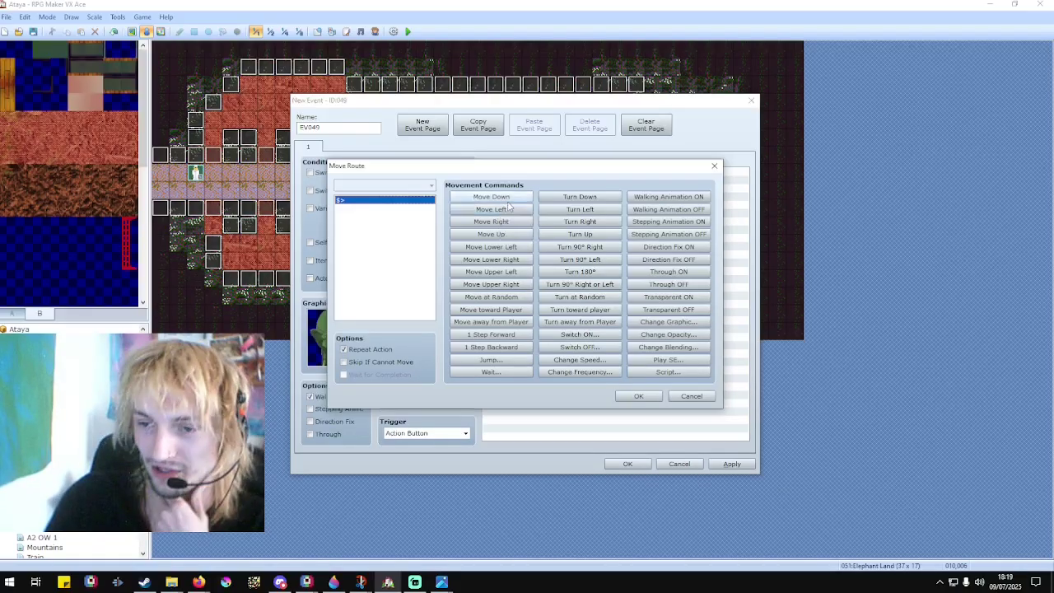
{"action": "left_click", "coordinate": [498, 197]}
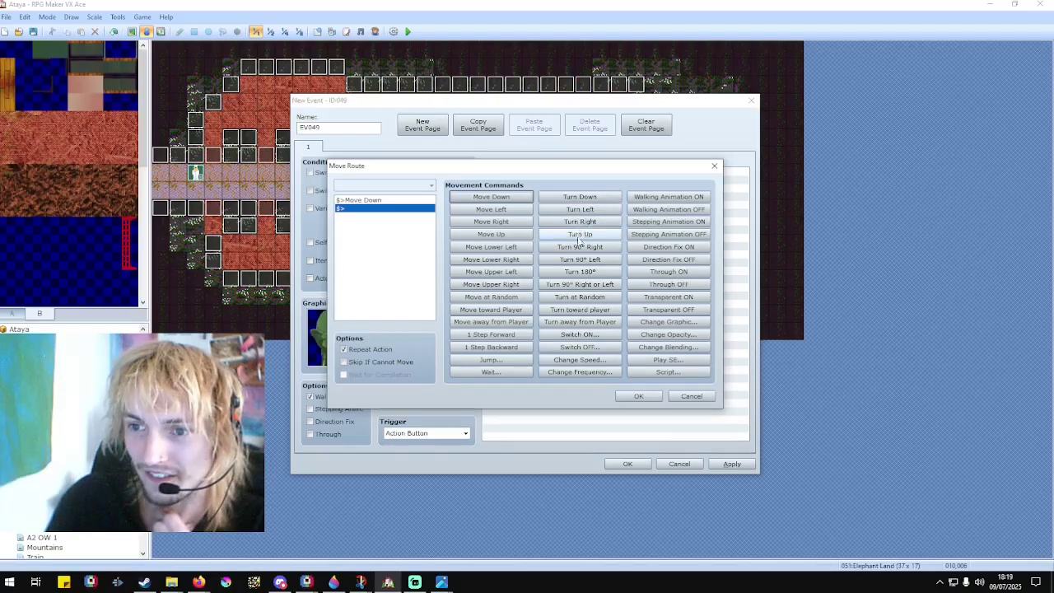
{"action": "left_click", "coordinate": [514, 224]}
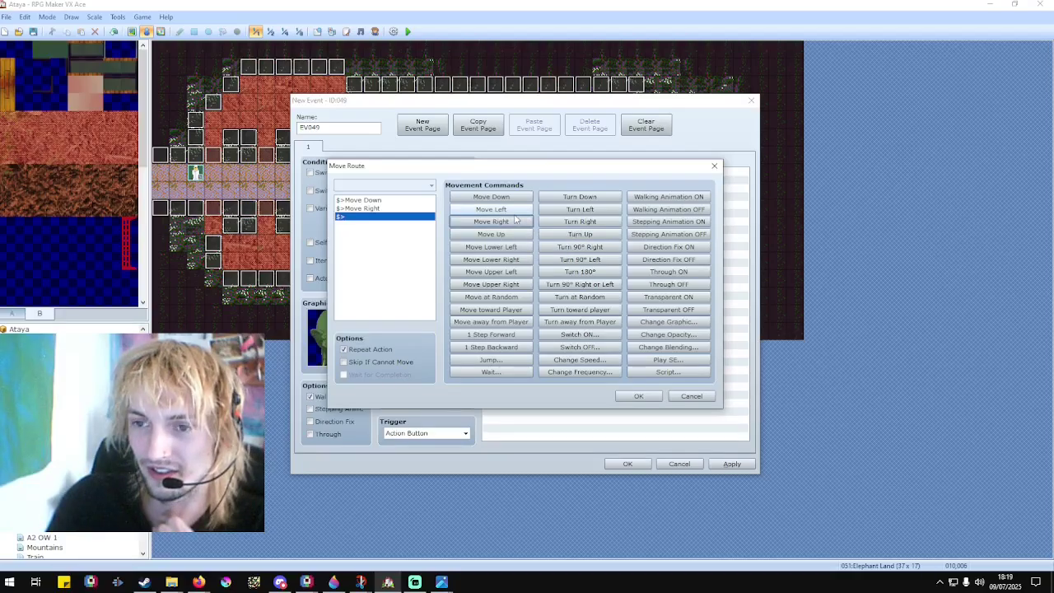
{"action": "left_click", "coordinate": [513, 234]}
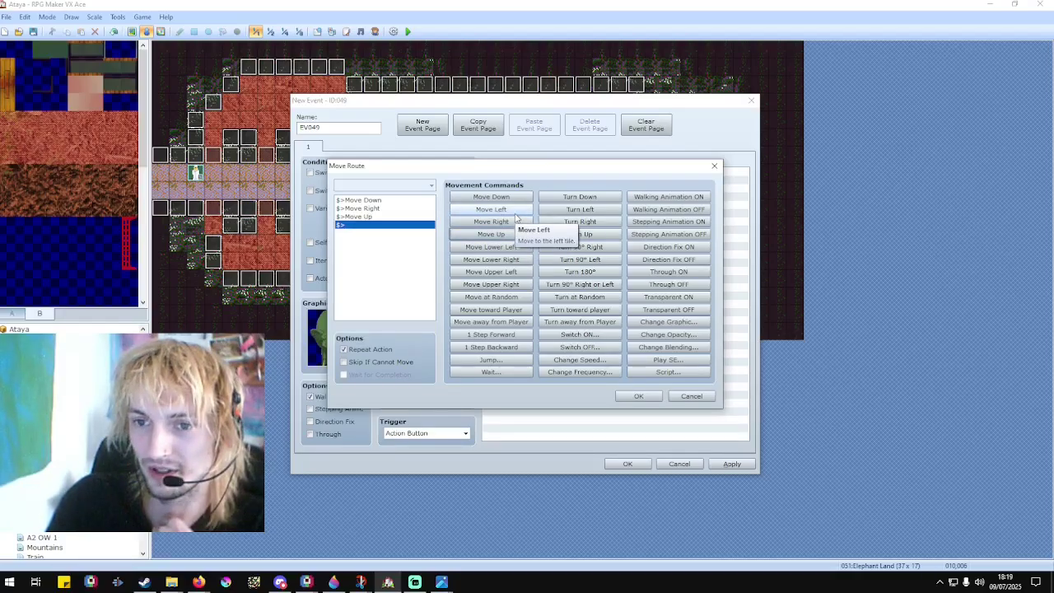
Insert one more Move Down and three more Move Right commands before Move Up, and accept the move route.
{"action": "left_click", "coordinate": [396, 209]}
{"action": "left_click", "coordinate": [394, 217]}
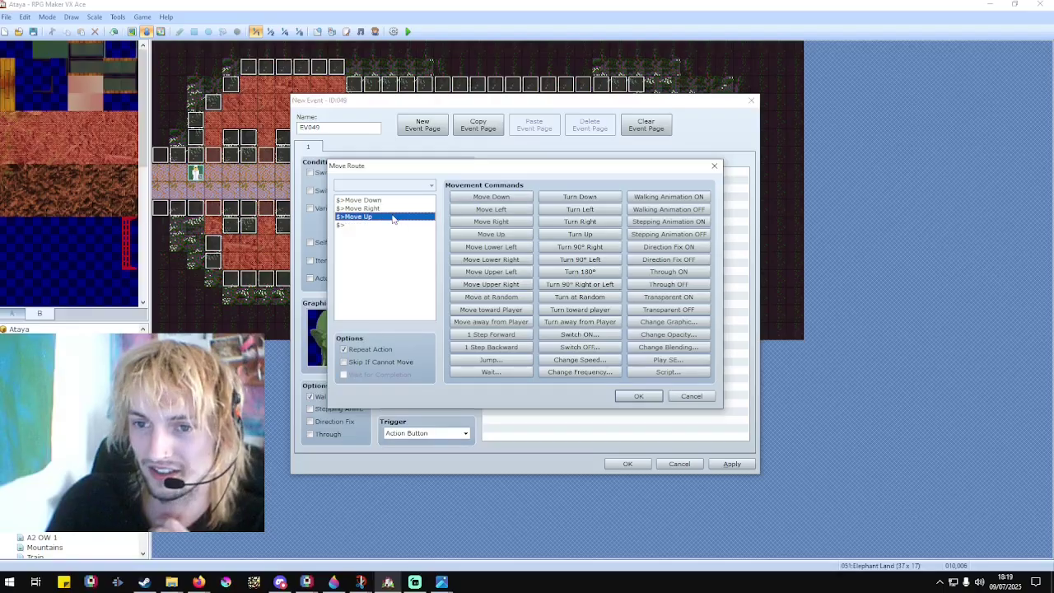
{"action": "left_click", "coordinate": [394, 209]}
{"action": "left_click", "coordinate": [396, 201]}
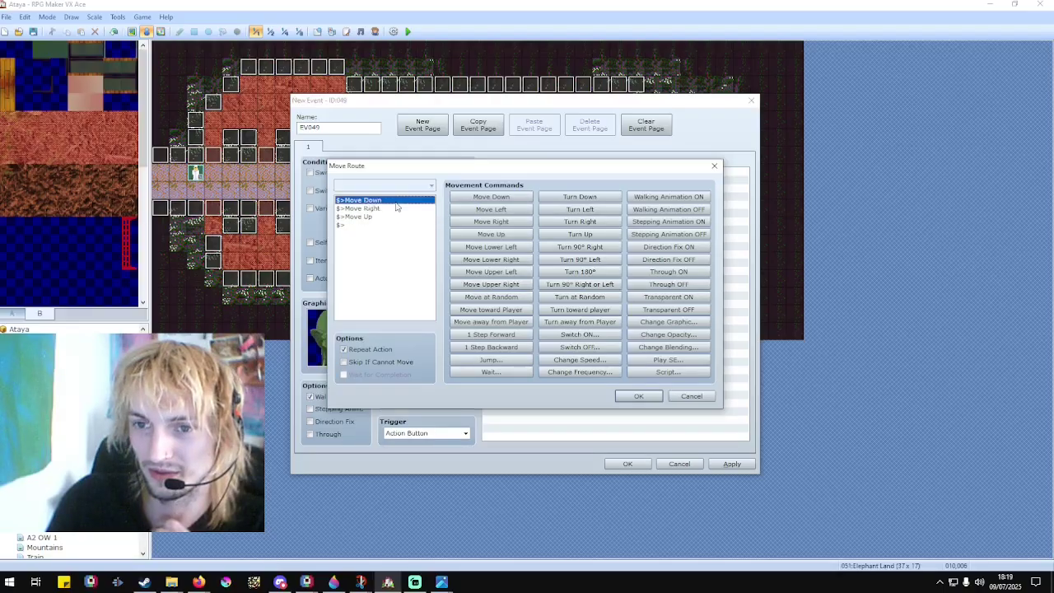
{"action": "left_click", "coordinate": [491, 196]}
{"action": "left_click", "coordinate": [380, 217]}
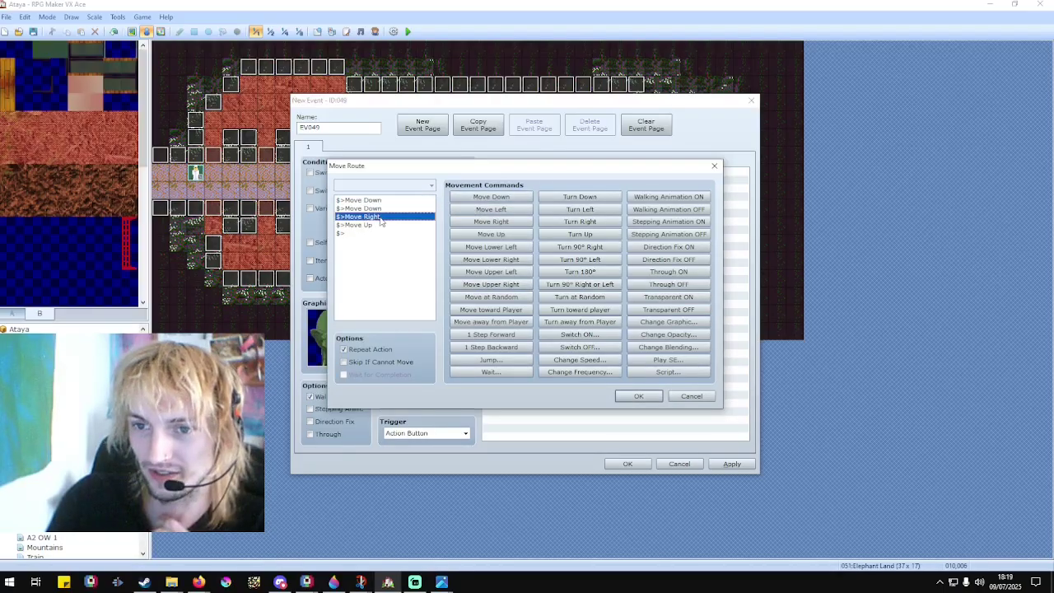
{"action": "left_click", "coordinate": [504, 222]}
{"action": "left_click", "coordinate": [504, 223]}
{"action": "left_click", "coordinate": [504, 222]}
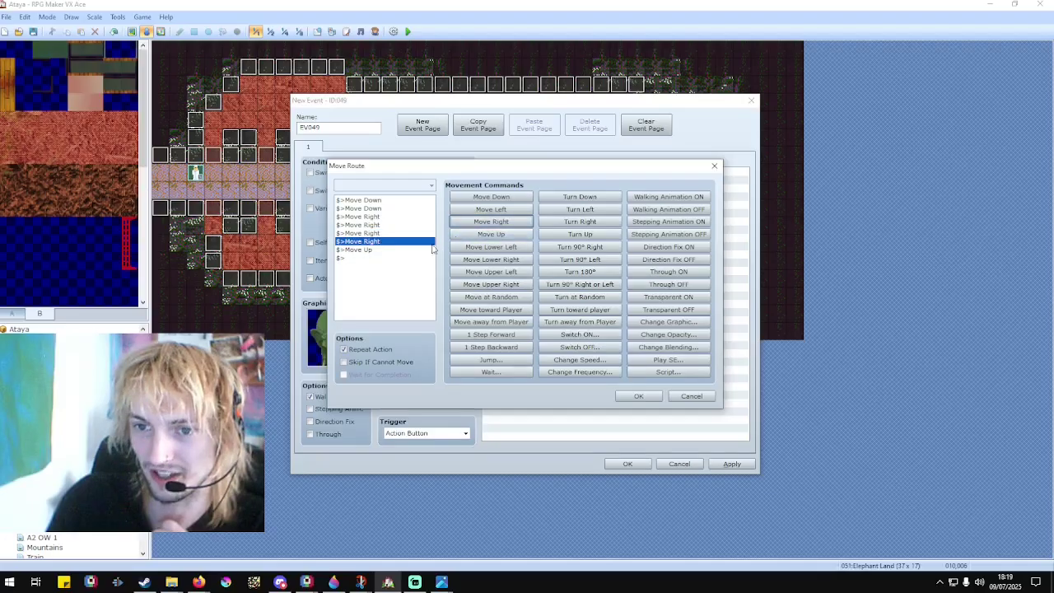
{"action": "left_click", "coordinate": [382, 258]}
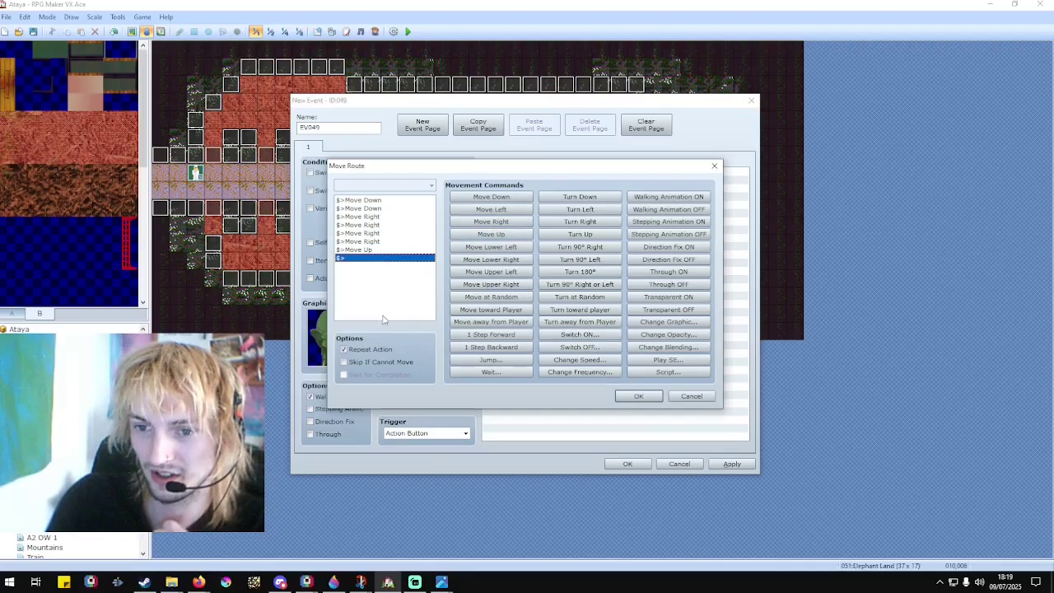
{"action": "left_click", "coordinate": [636, 397]}
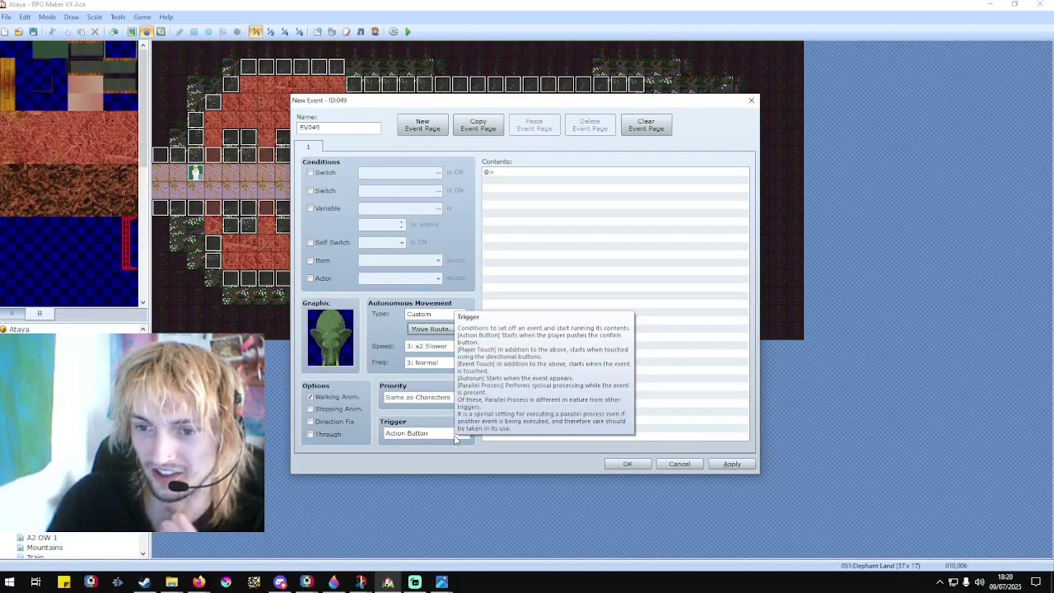
Review the available autonomous movement types and the event's custom move route, keeping the Custom type.
{"action": "left_click", "coordinate": [452, 315]}
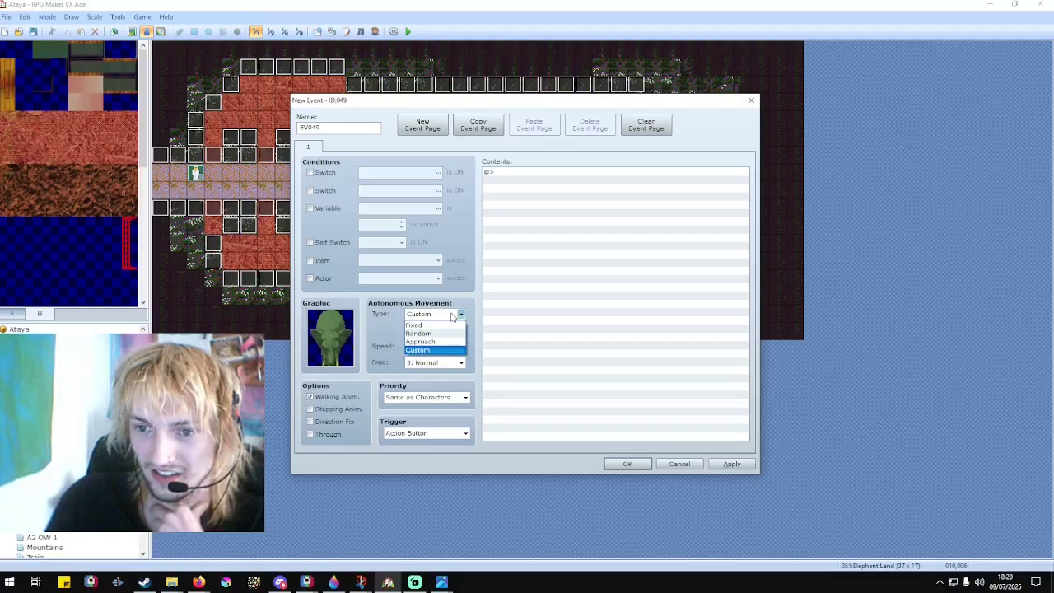
{"action": "left_click", "coordinate": [451, 317]}
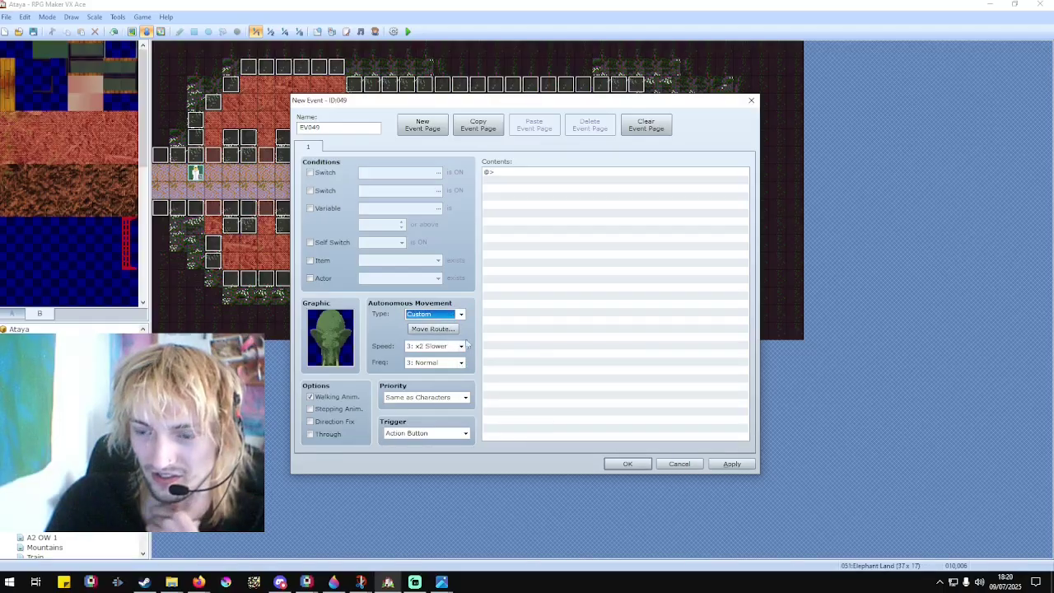
{"action": "left_click", "coordinate": [461, 315]}
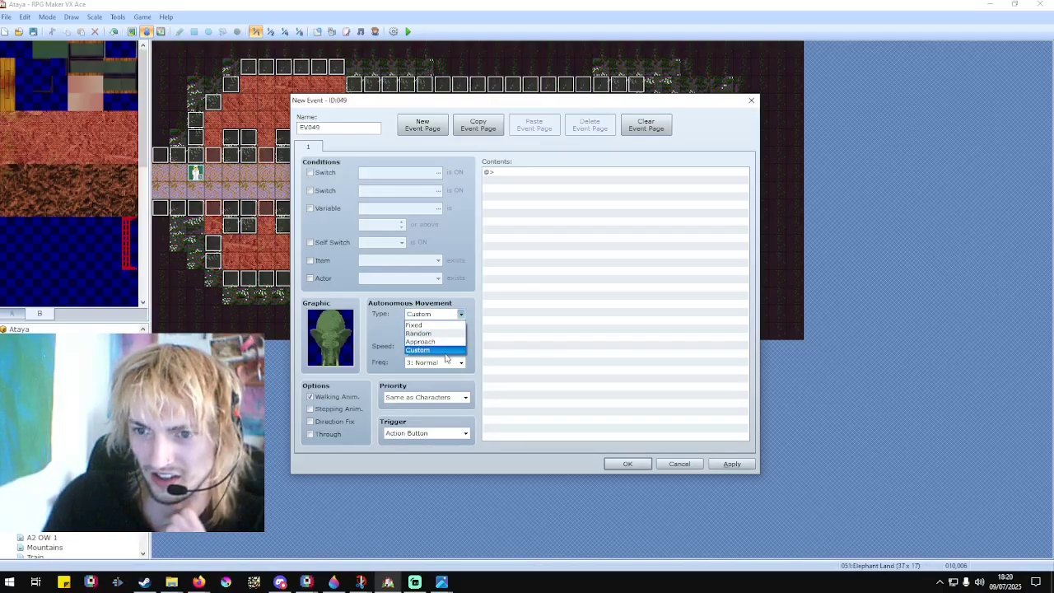
{"action": "left_click", "coordinate": [446, 352]}
{"action": "left_click", "coordinate": [437, 335]}
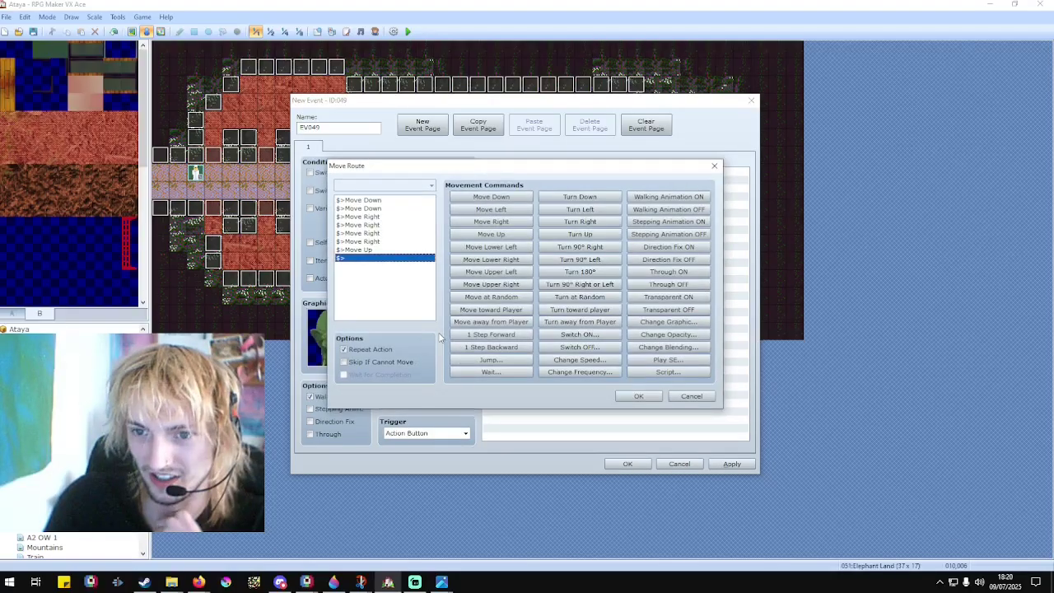
{"action": "left_click", "coordinate": [638, 397]}
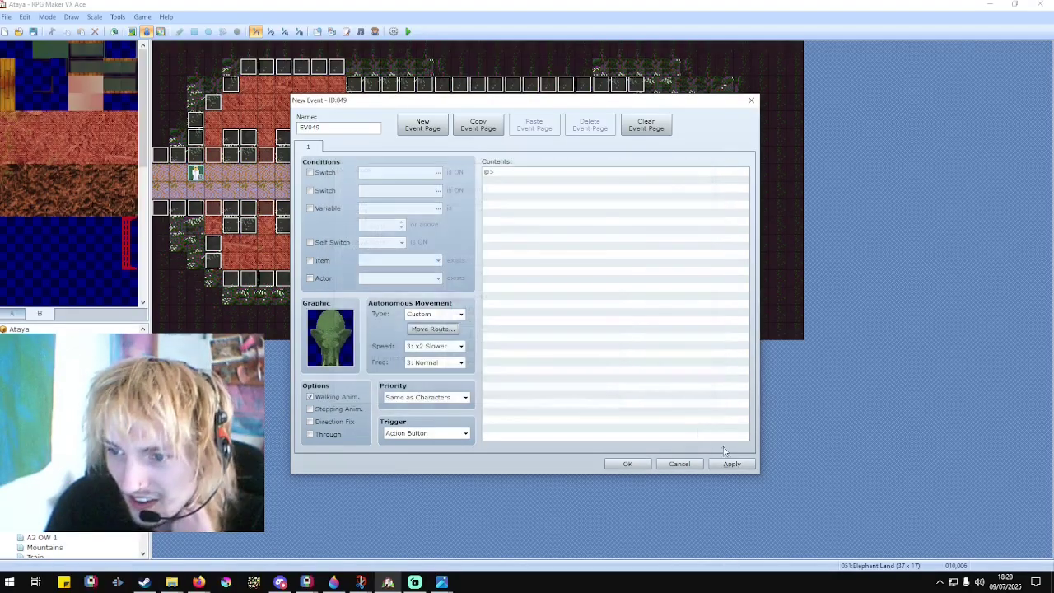
Apply and accept the elephant event's settings, and start a playtest of the game on Elephant Land.
{"action": "left_click", "coordinate": [731, 464]}
{"action": "left_click", "coordinate": [628, 464]}
{"action": "left_click", "coordinate": [408, 32]}
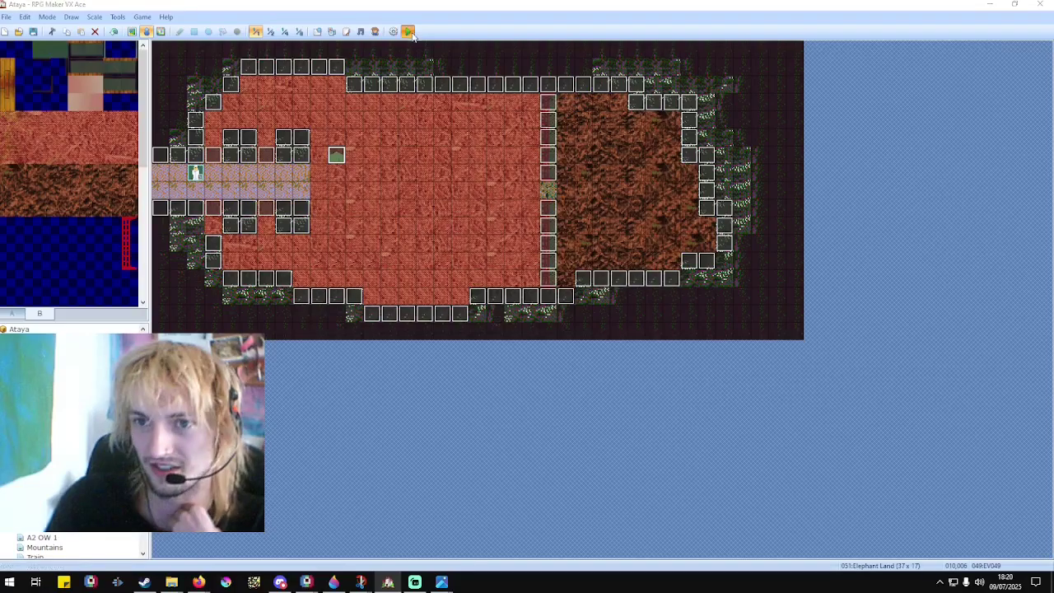
{"action": "left_click", "coordinate": [490, 314]}
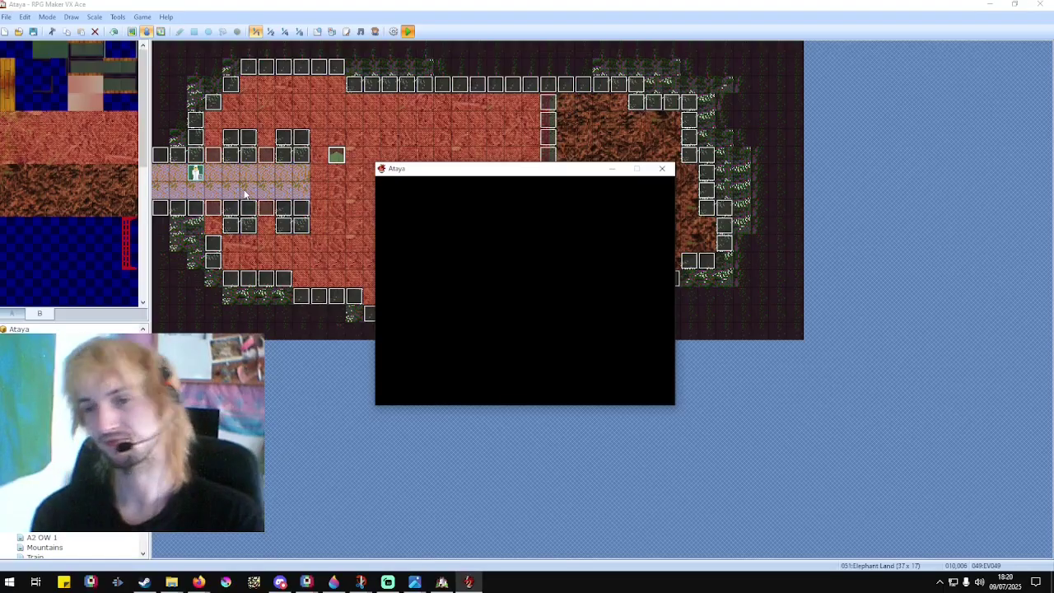
{"action": "key", "text": "Return"}
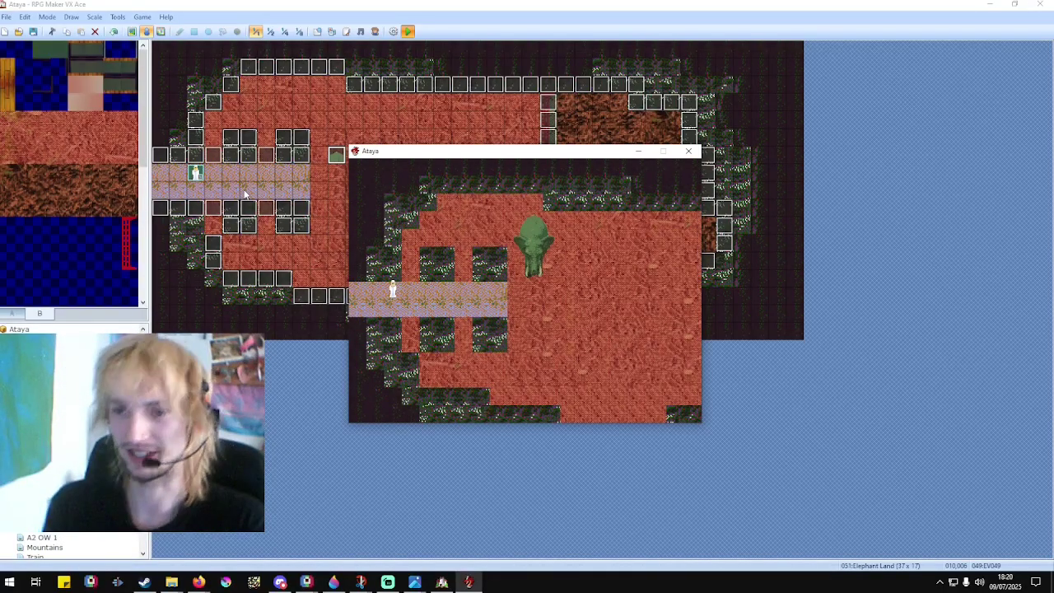
Walk the player character right towards the elephant to check its movement and facing directions, and close the playtest.
{"action": "key", "text": "Right"}
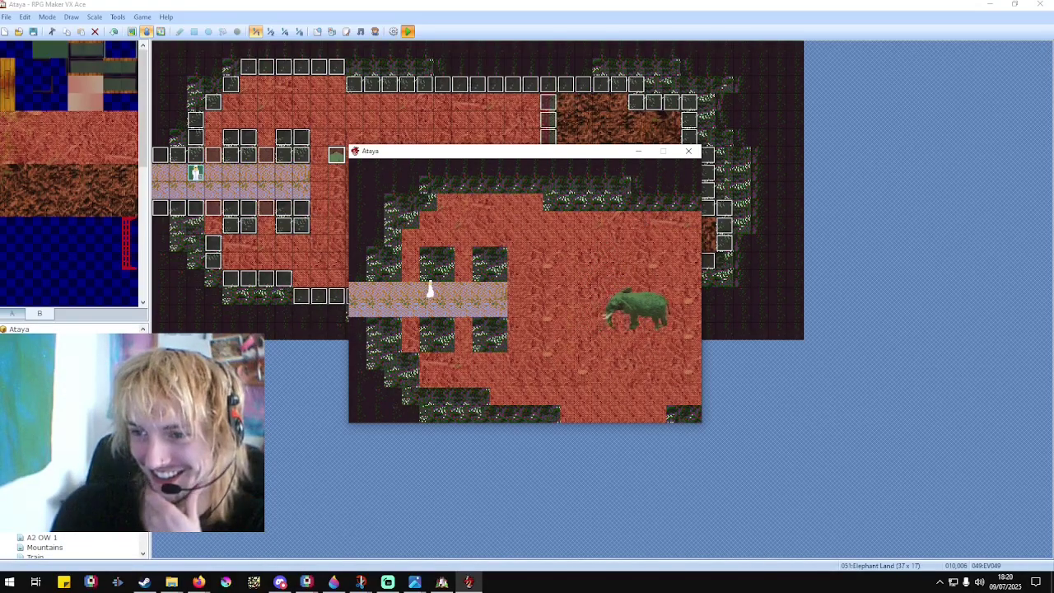
{"action": "key", "text": "Right"}
{"action": "key", "text": "Right"}
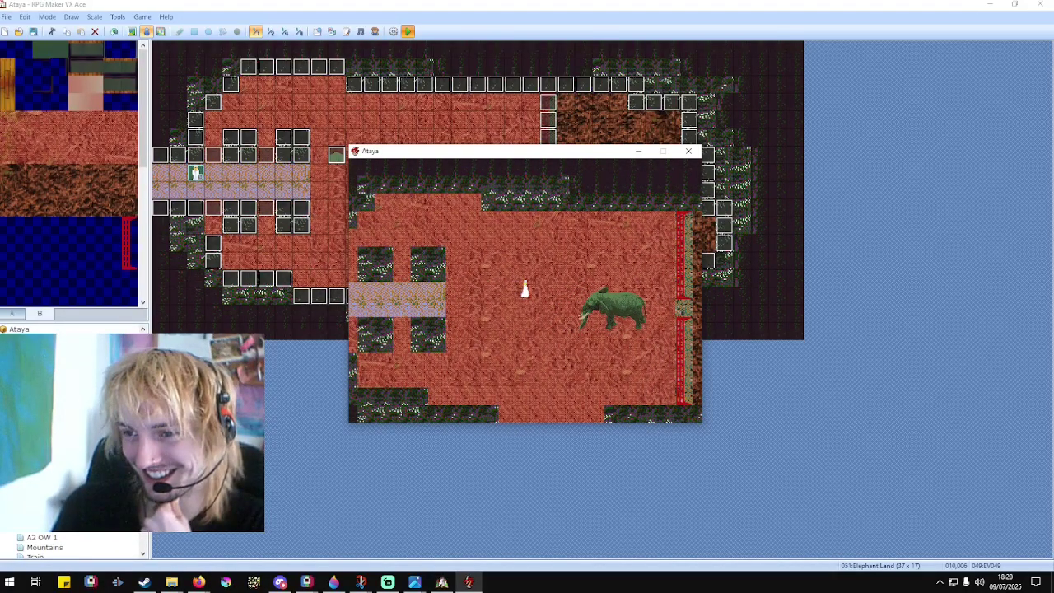
{"action": "left_click", "coordinate": [689, 152]}
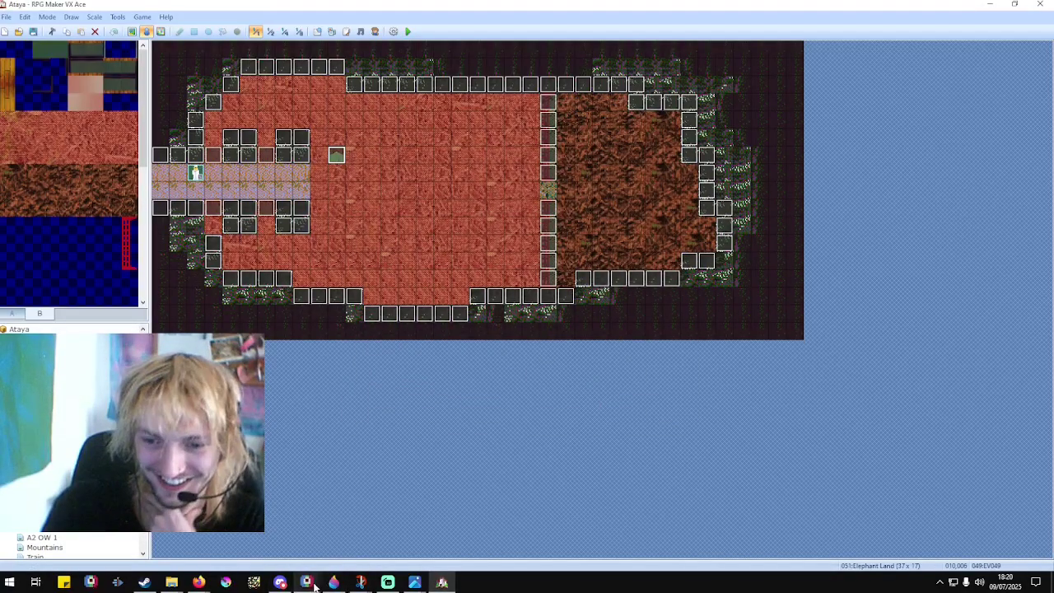
Switch to Pixelorama and examine the order of the side-view elephant rows in the x4Enemie-type sprite sheet.
{"action": "mouse_move", "coordinate": [313, 581]}
{"action": "left_click", "coordinate": [334, 533]}
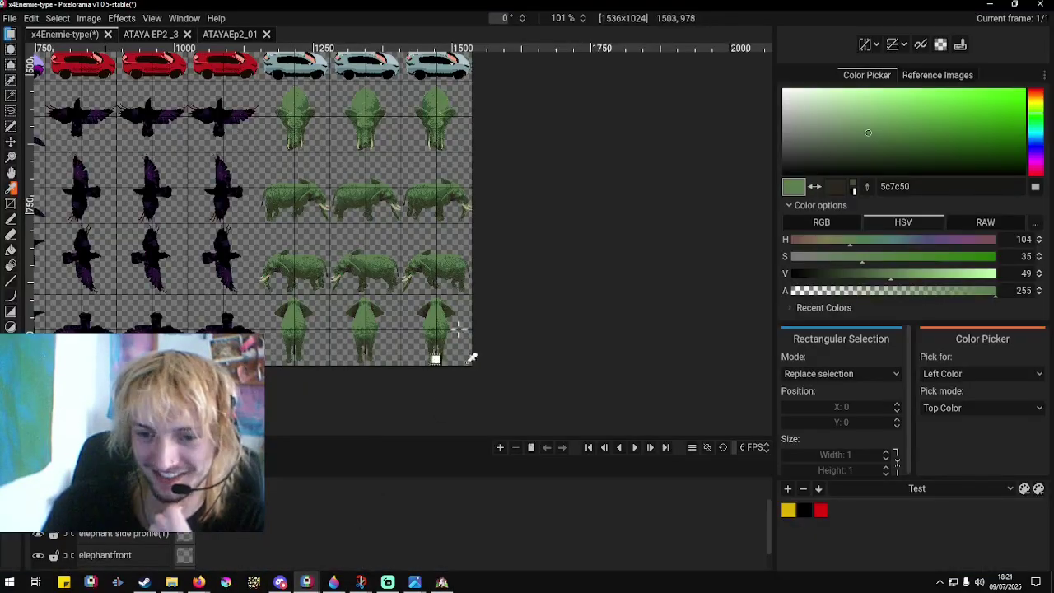
{"action": "scroll", "coordinate": [321, 239], "scroll_direction": "down", "scroll_amount": 2}
{"action": "scroll", "coordinate": [241, 221], "scroll_direction": "up", "scroll_amount": 3}
{"action": "scroll", "coordinate": [396, 242], "scroll_direction": "up", "scroll_amount": 3}
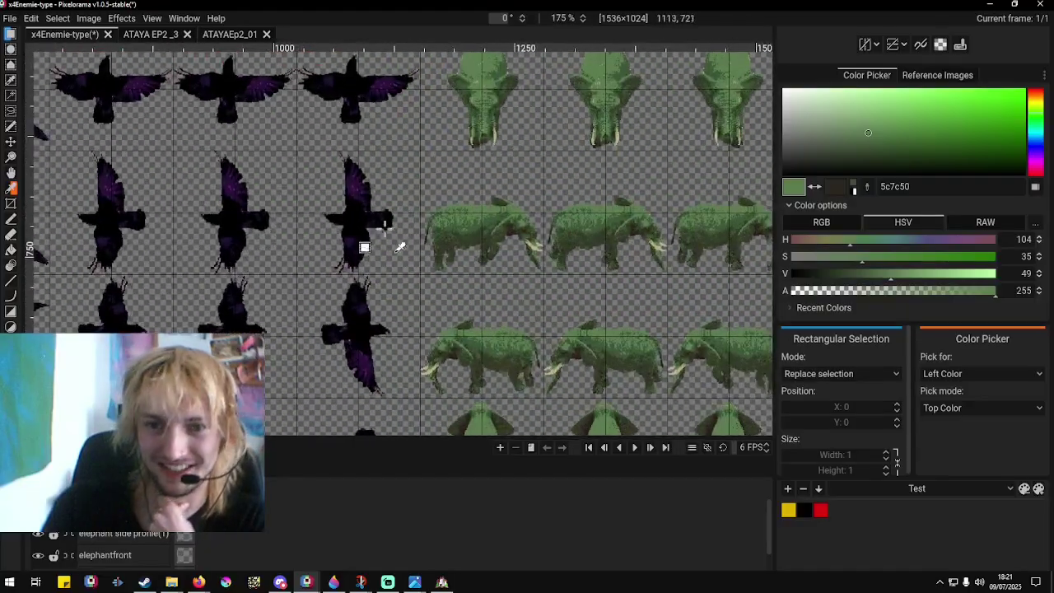
{"action": "scroll", "coordinate": [527, 223], "scroll_direction": "down", "scroll_amount": 3}
{"action": "scroll", "coordinate": [523, 211], "scroll_direction": "up", "scroll_amount": 2}
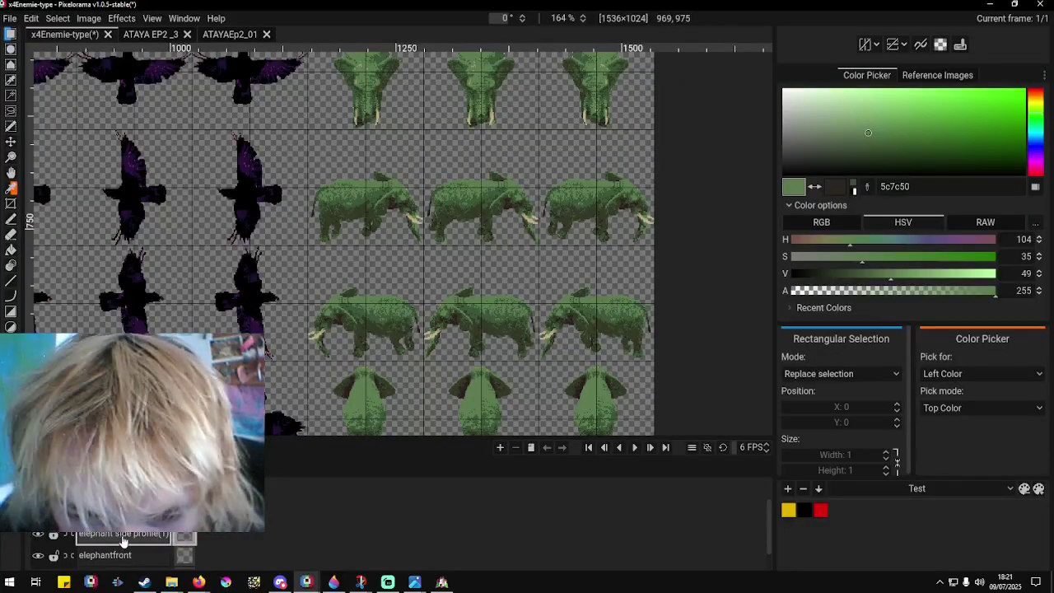
On the elephant side profile(1) layer, select the row of right-facing elephants, 384 × 128 px at X 1152, Y 640.
{"action": "left_click", "coordinate": [43, 535]}
{"action": "left_click", "coordinate": [41, 535]}
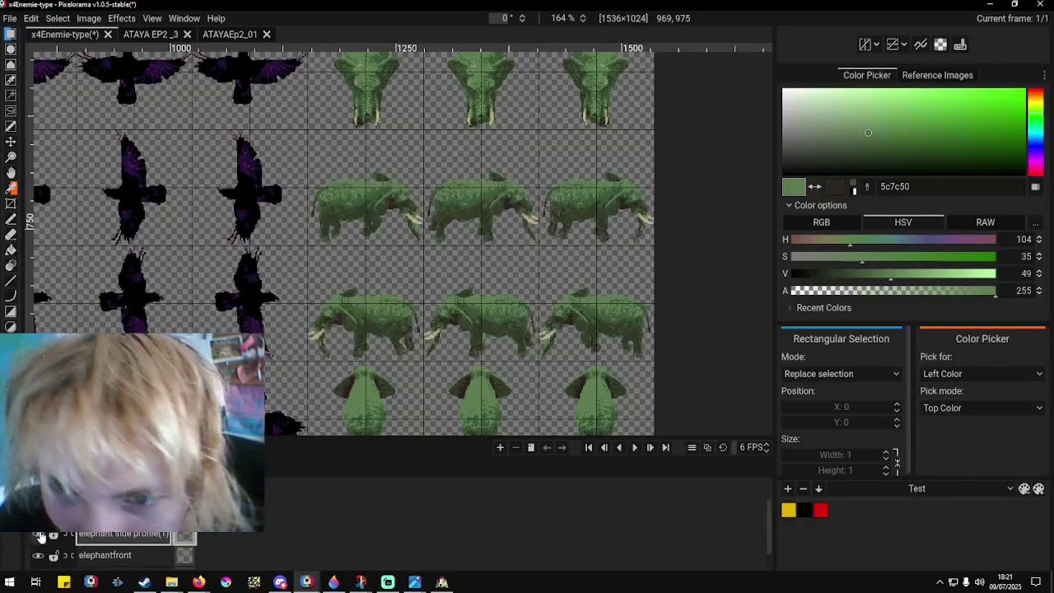
{"action": "left_click_drag", "start_coordinate": [308, 130], "coordinate": [656, 244]}
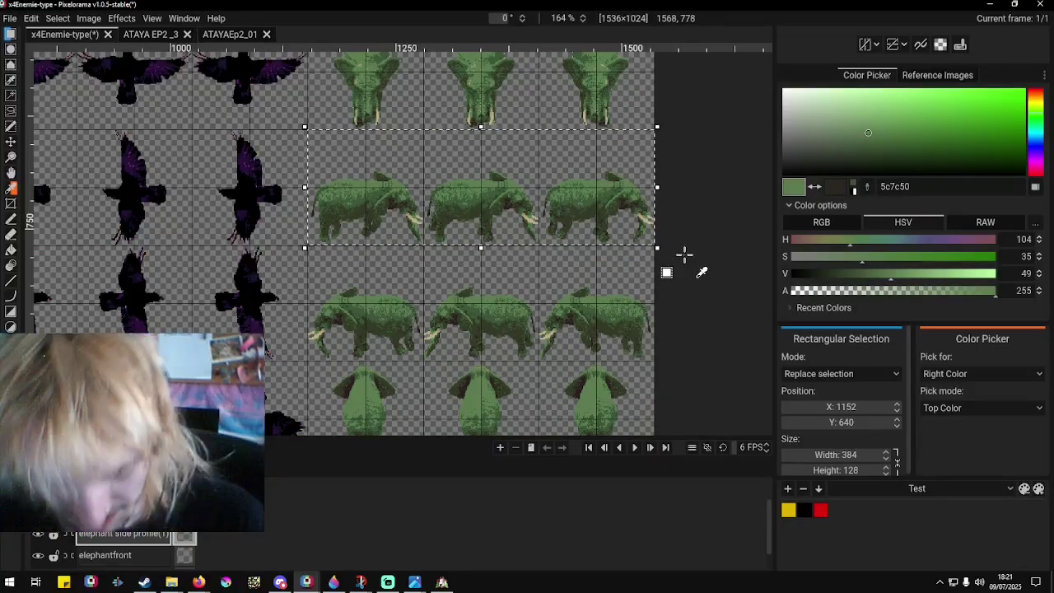
{"action": "scroll", "coordinate": [521, 205], "scroll_direction": "down", "scroll_amount": 1}
{"action": "scroll", "coordinate": [520, 205], "scroll_direction": "down", "scroll_amount": 4}
{"action": "scroll", "coordinate": [539, 200], "scroll_direction": "down", "scroll_amount": 3}
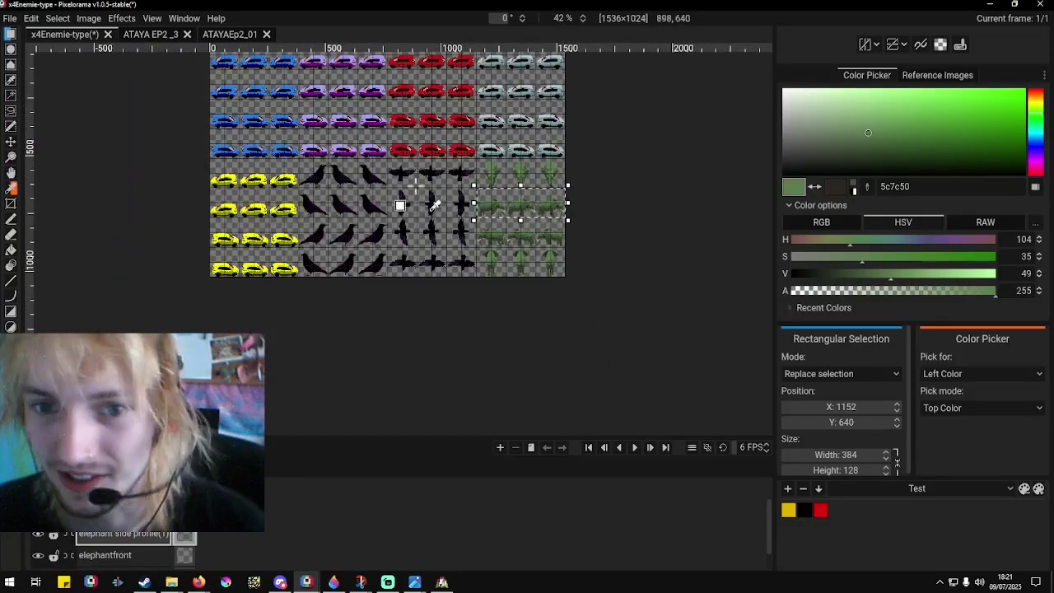
Move the right-facing elephant row up onto the front-view row at Y 512, and the left-facing row up to X 1151, Y 641.
{"action": "scroll", "coordinate": [463, 196], "scroll_direction": "up", "scroll_amount": 5}
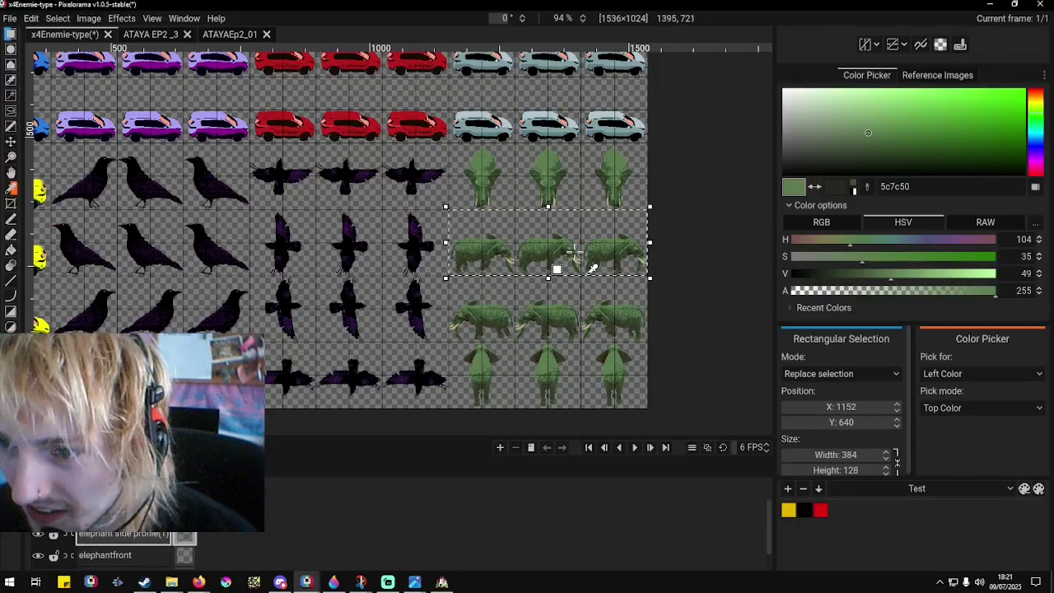
{"action": "left_click_drag", "start_coordinate": [574, 220], "coordinate": [572, 171]}
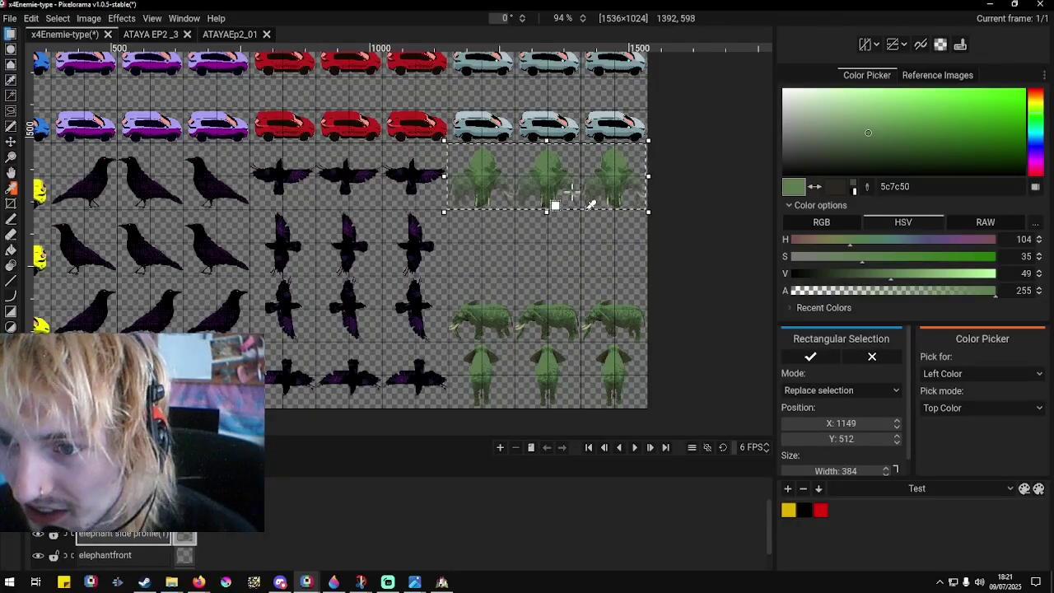
{"action": "left_click_drag", "start_coordinate": [448, 343], "coordinate": [647, 278]}
{"action": "scroll", "coordinate": [603, 315], "scroll_direction": "up", "scroll_amount": 3}
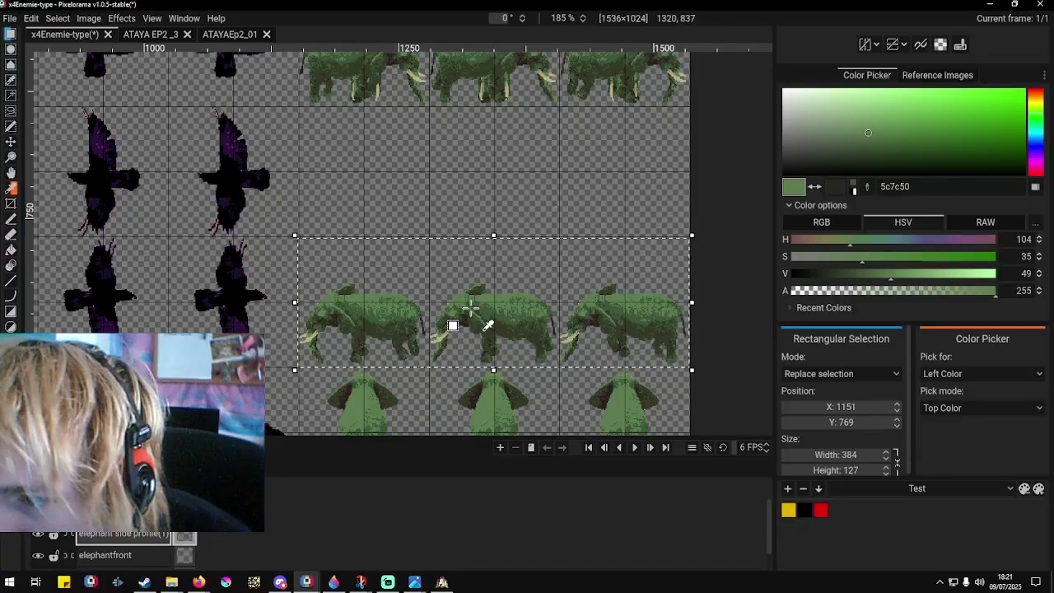
{"action": "left_click", "coordinate": [471, 308]}
{"action": "left_click_drag", "start_coordinate": [471, 308], "coordinate": [469, 177]}
{"action": "scroll", "coordinate": [470, 176], "scroll_direction": "down", "scroll_amount": 3}
{"action": "scroll", "coordinate": [418, 178], "scroll_direction": "up", "scroll_amount": 2}
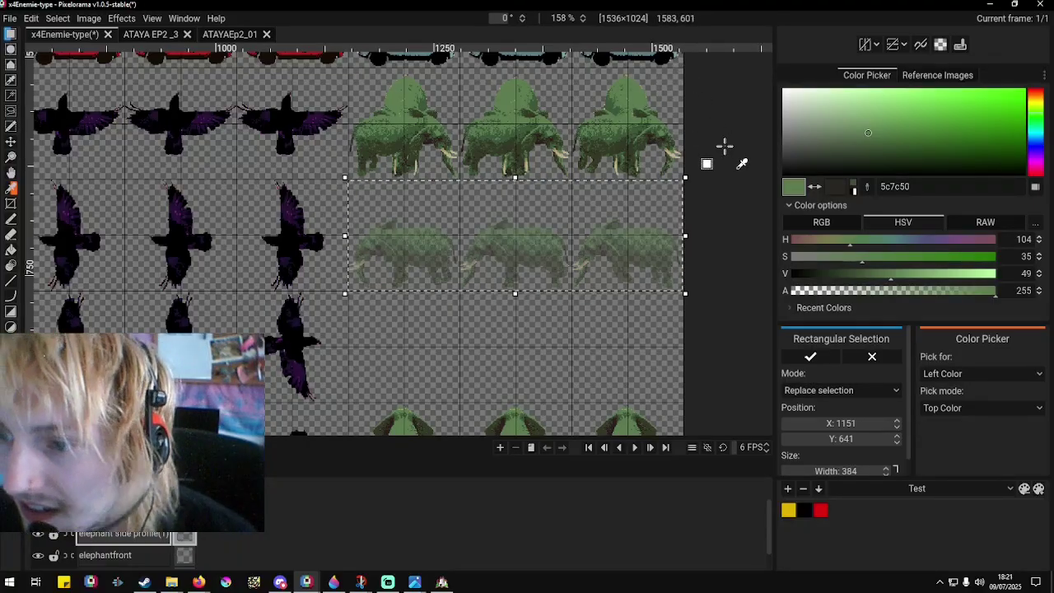
{"action": "scroll", "coordinate": [708, 189], "scroll_direction": "up", "scroll_amount": 5}
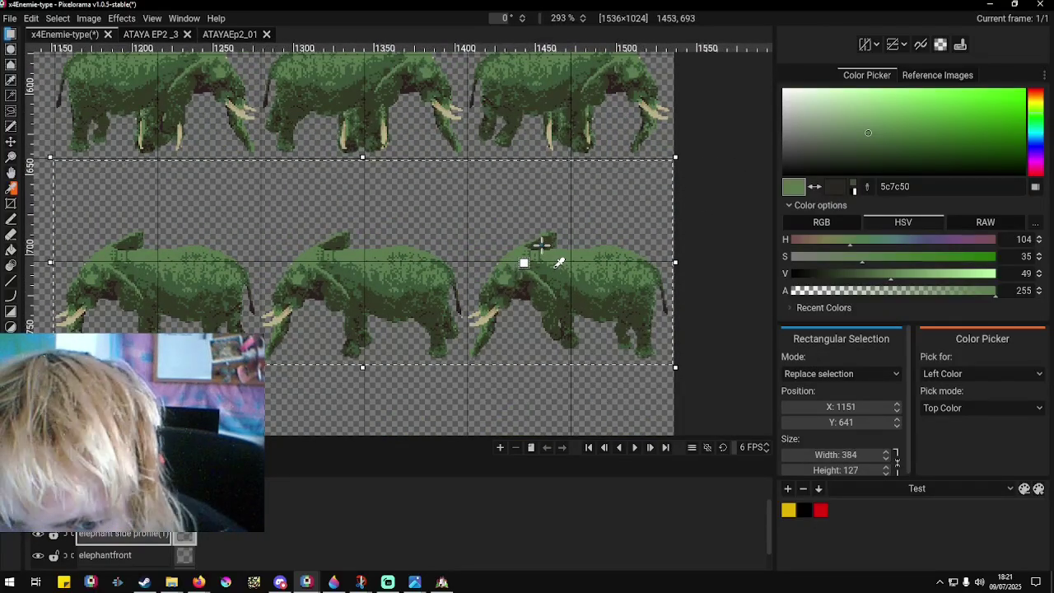
{"action": "scroll", "coordinate": [527, 263], "scroll_direction": "down", "scroll_amount": 3}
{"action": "scroll", "coordinate": [496, 296], "scroll_direction": "up", "scroll_amount": 2}
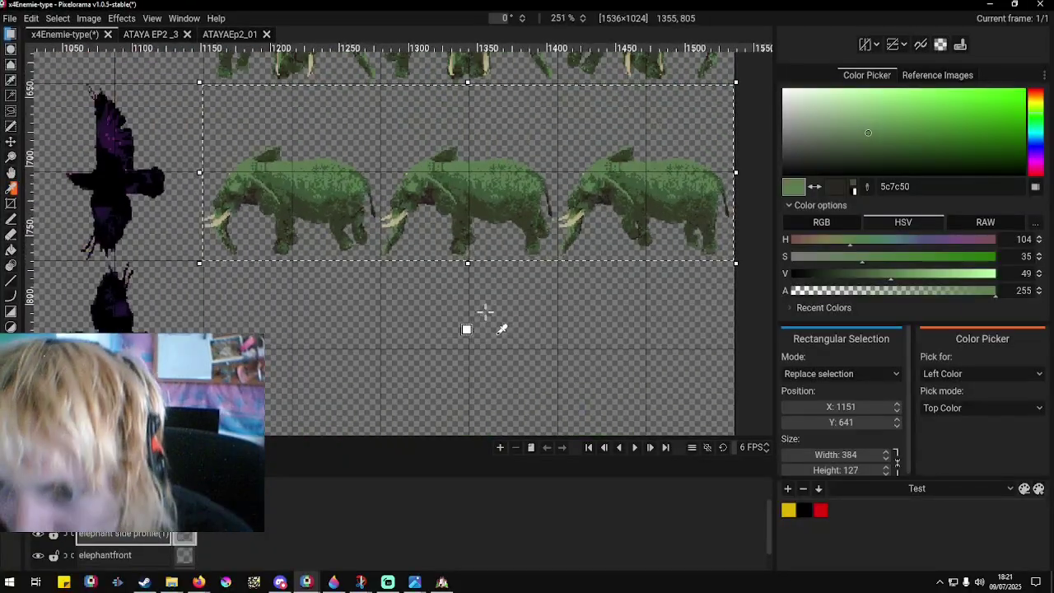
Paste a copy of the left-facing elephant row, mirror it horizontally, and place it in the empty third row at X 1153, Y 769.
{"action": "key", "text": "ctrl+v"}
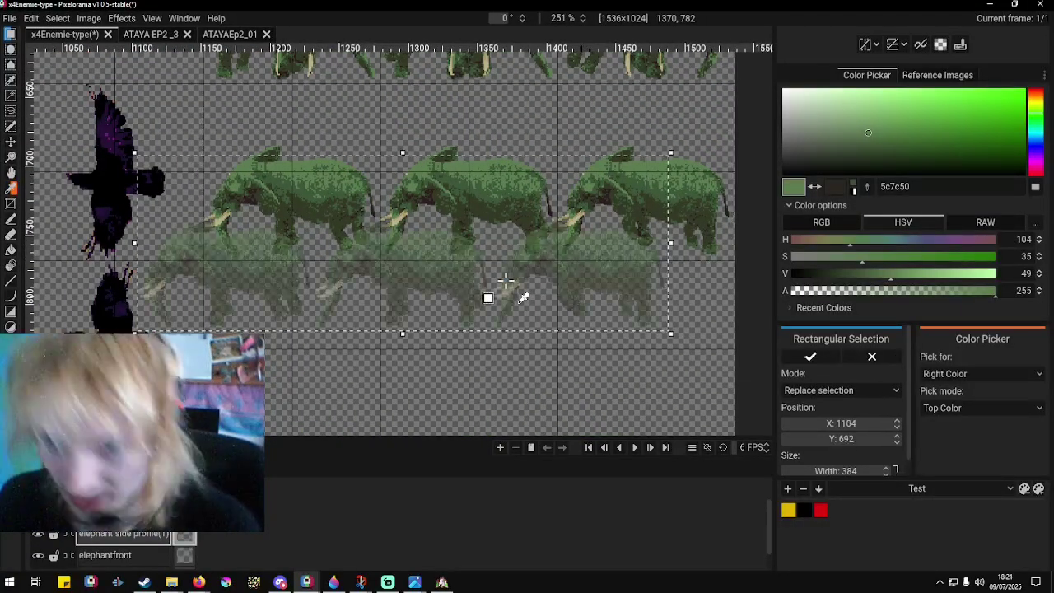
{"action": "scroll", "coordinate": [504, 284], "scroll_direction": "down", "scroll_amount": 8}
{"action": "left_click_drag", "start_coordinate": [511, 262], "coordinate": [321, 297]}
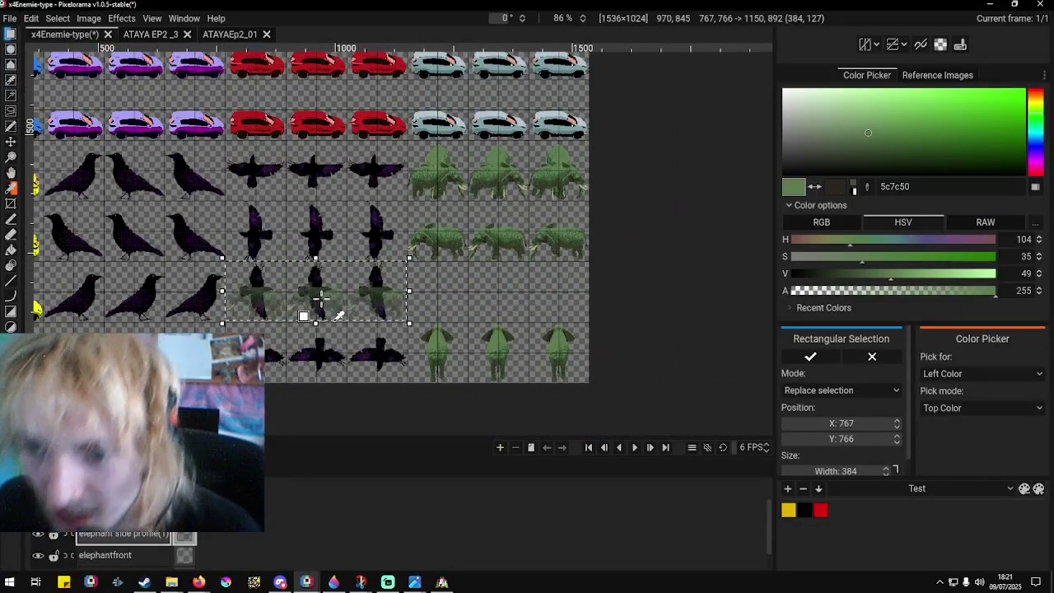
{"action": "scroll", "coordinate": [322, 299], "scroll_direction": "up", "scroll_amount": 4}
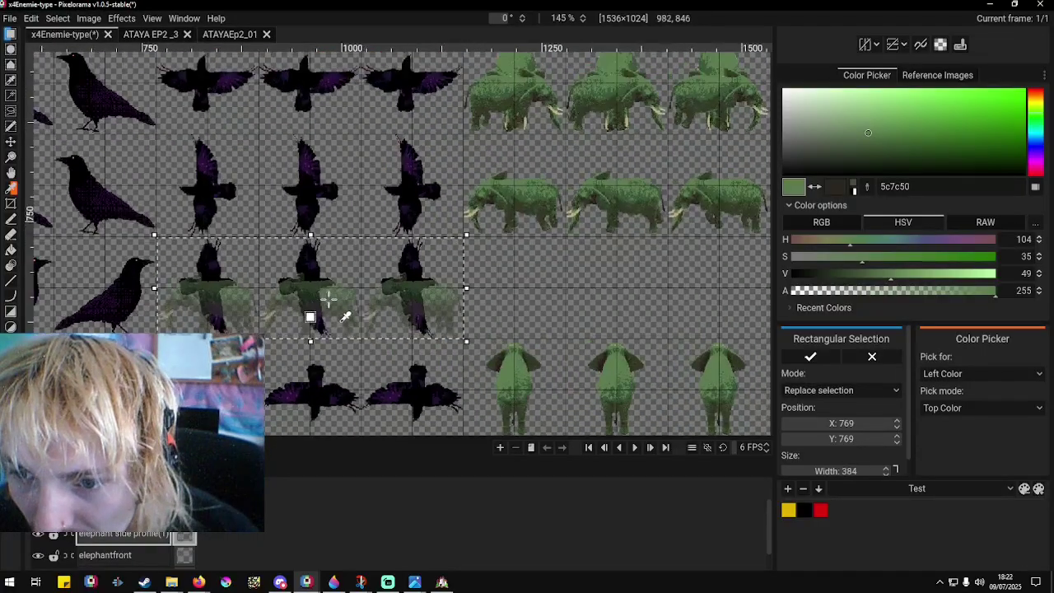
{"action": "left_click_drag", "start_coordinate": [154, 288], "coordinate": [740, 289]}
{"action": "scroll", "coordinate": [436, 270], "scroll_direction": "right", "scroll_amount": 5}
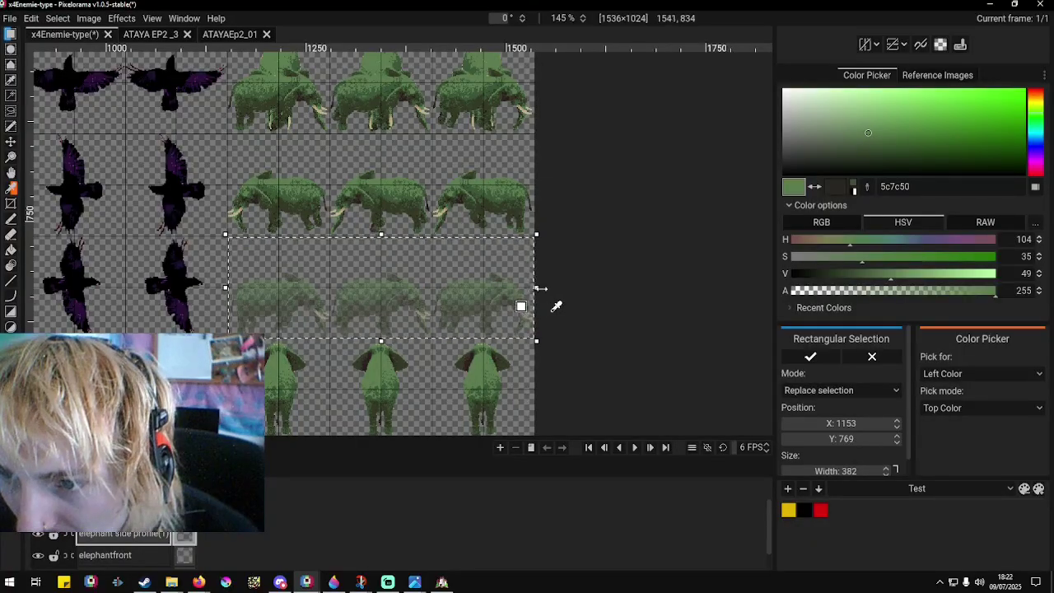
{"action": "key", "text": "Return"}
Select the right-facing elephants overlapping the front-view row and delete them.
{"action": "scroll", "coordinate": [475, 180], "scroll_direction": "down", "scroll_amount": 3}
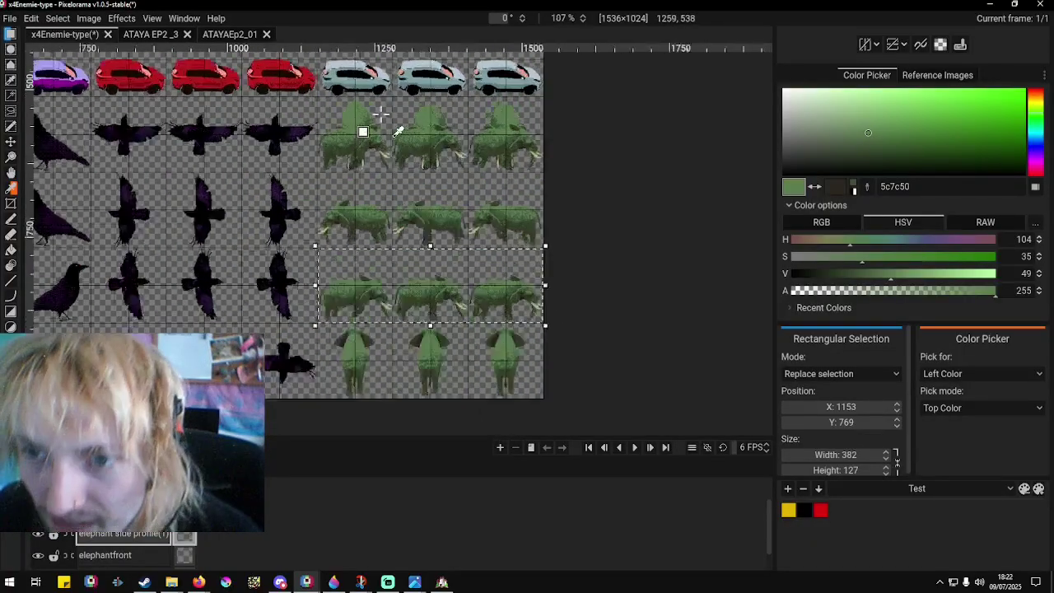
{"action": "scroll", "coordinate": [276, 206], "scroll_direction": "up", "scroll_amount": 4}
{"action": "left_click_drag", "start_coordinate": [525, 132], "coordinate": [661, 108]}
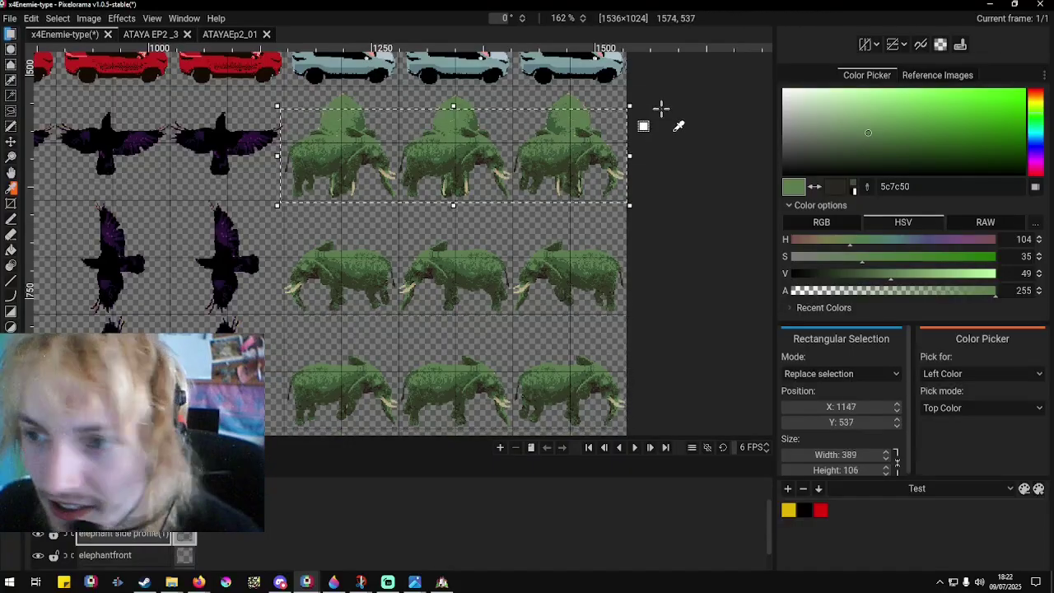
{"action": "key", "text": "Delete"}
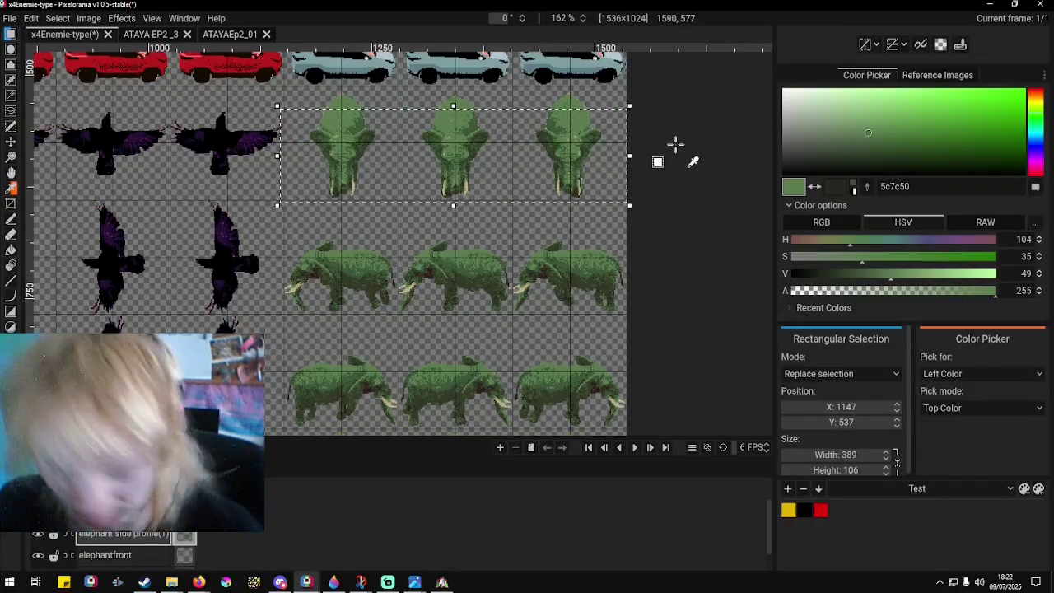
Clear the selection and export the corrected sprite sheet as x4Enemie-type.png.
{"action": "left_click", "coordinate": [654, 187]}
{"action": "left_click", "coordinate": [13, 18]}
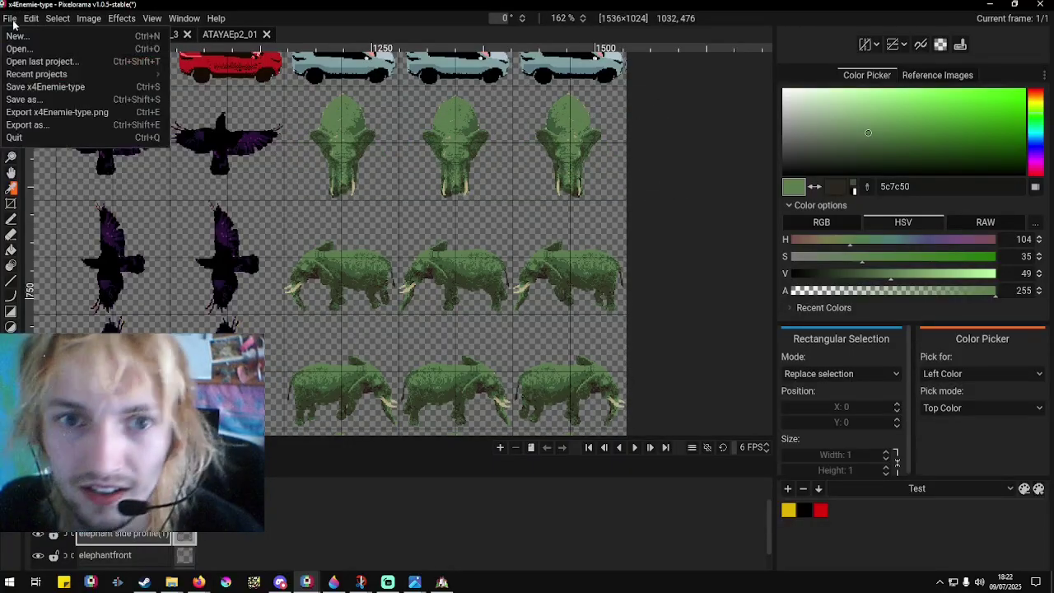
{"action": "left_click", "coordinate": [378, 470]}
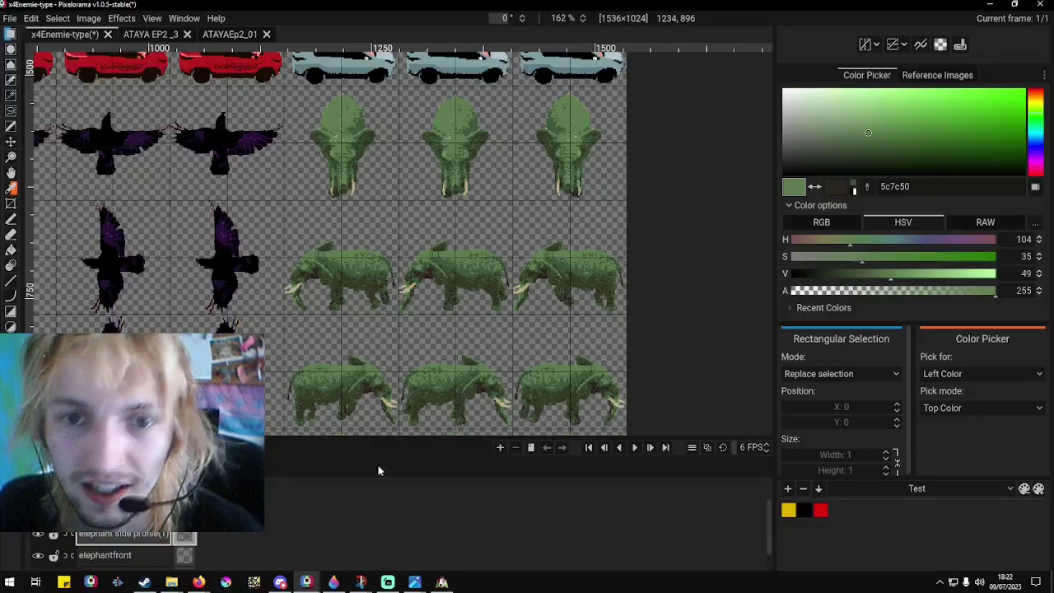
Switch to RPG Maker VX Ace and re-import x4Enemie-type.png from the Props folder into the Graphics/Characters resources.
{"action": "left_click", "coordinate": [441, 583]}
{"action": "left_click", "coordinate": [117, 16]}
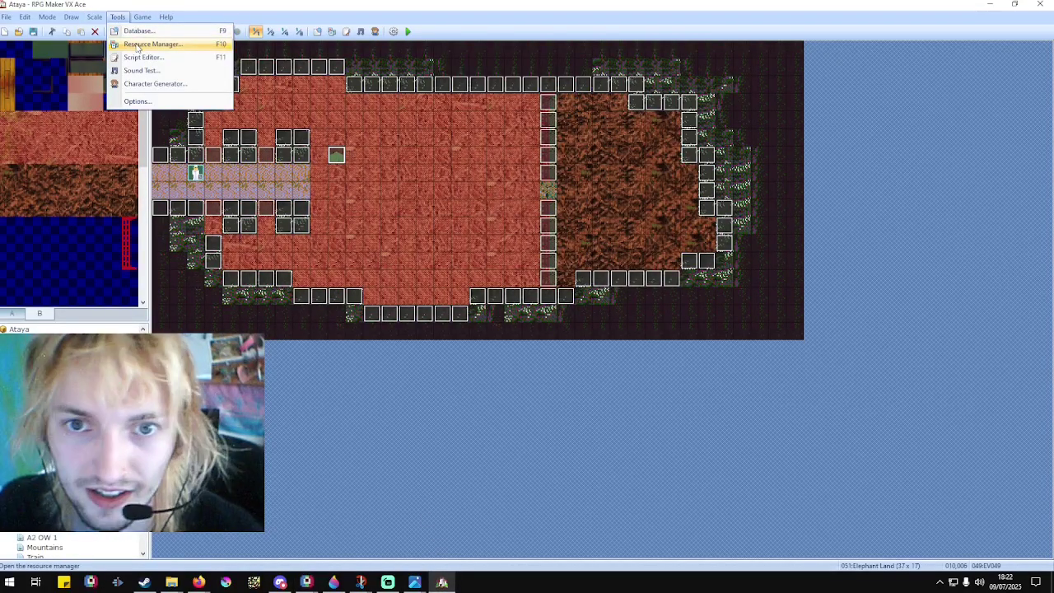
{"action": "left_click", "coordinate": [137, 44]}
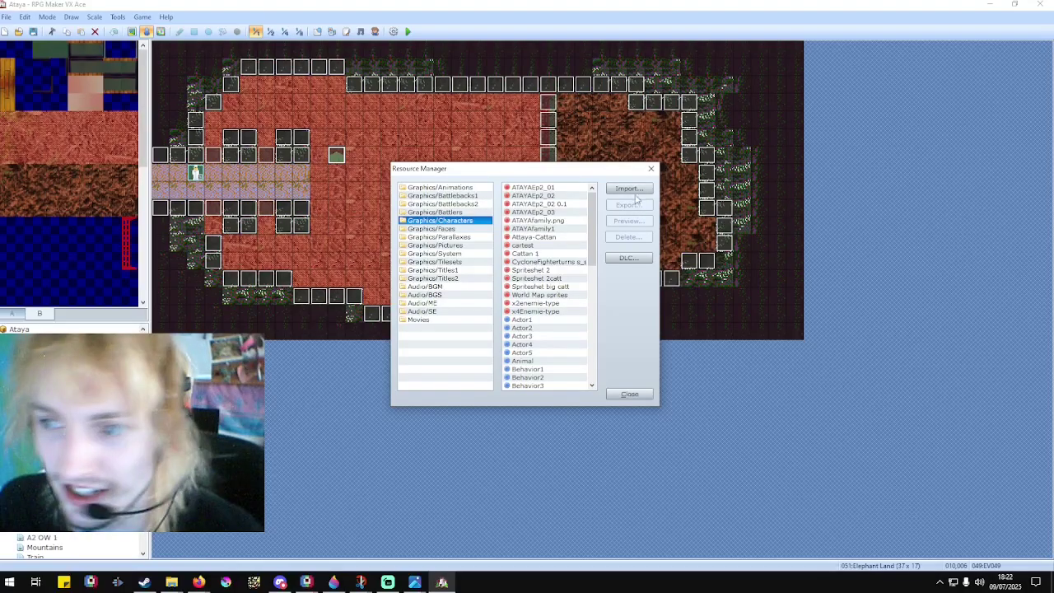
{"action": "left_click", "coordinate": [630, 189]}
{"action": "left_click", "coordinate": [653, 305]}
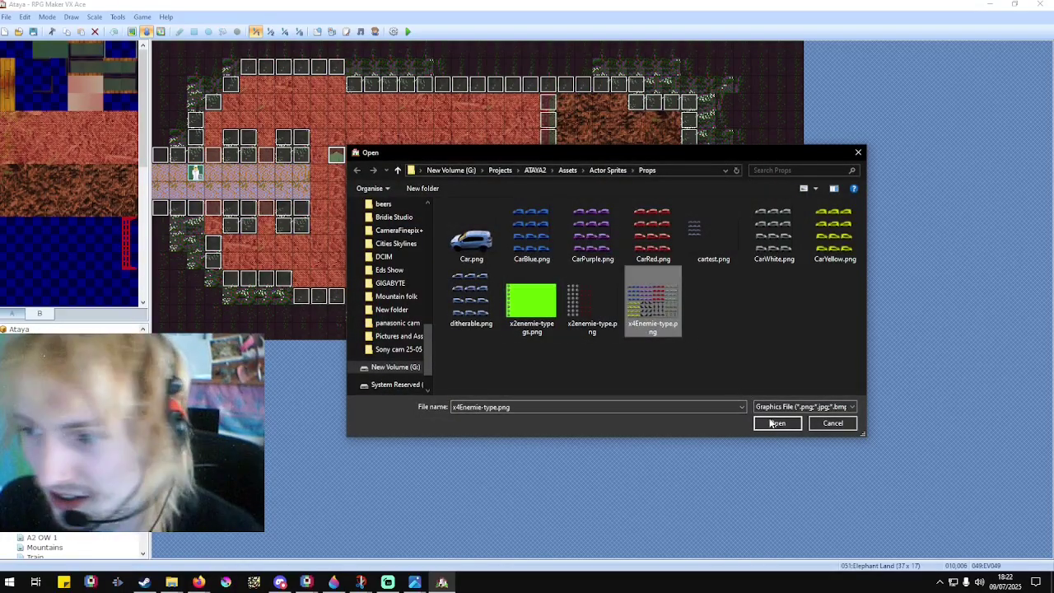
{"action": "left_click", "coordinate": [774, 423]}
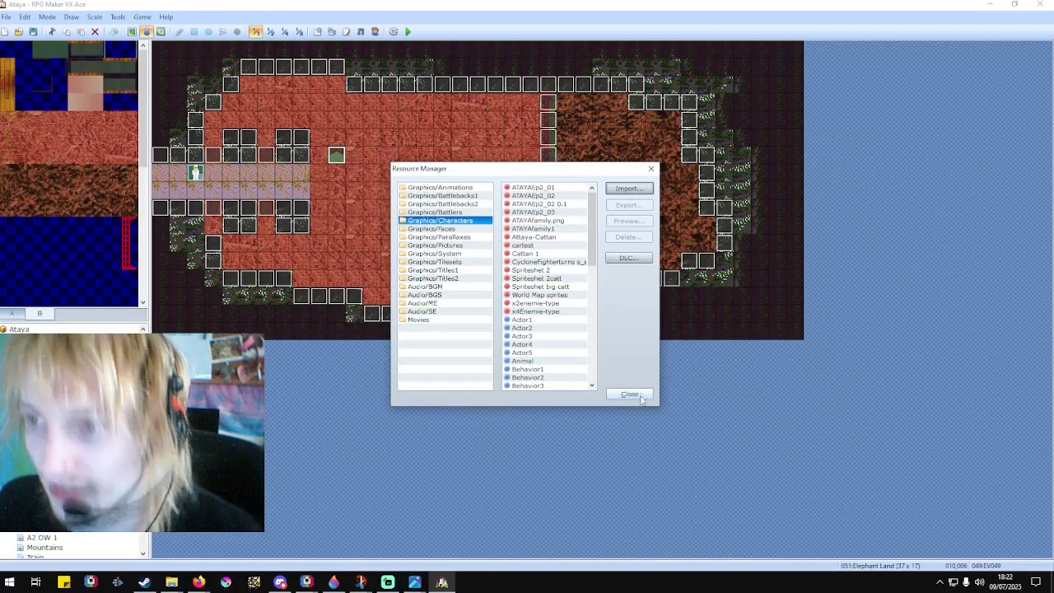
{"action": "left_click", "coordinate": [630, 394]}
Start a playtest and walk the player character right past the elephant to the red fence, checking the elephant's facing directions.
{"action": "left_click", "coordinate": [407, 32]}
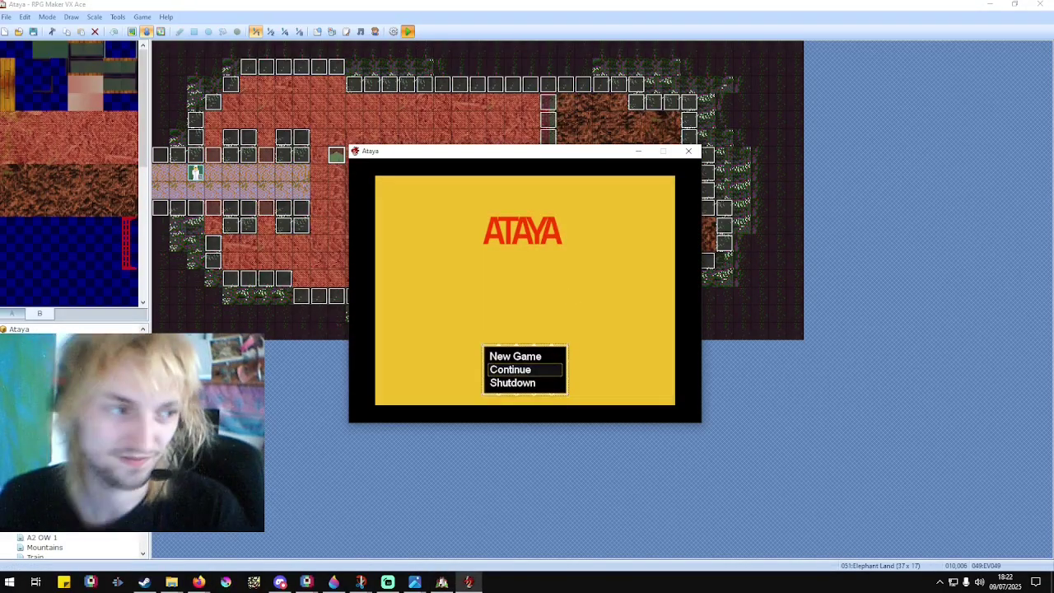
{"action": "key", "text": "Return"}
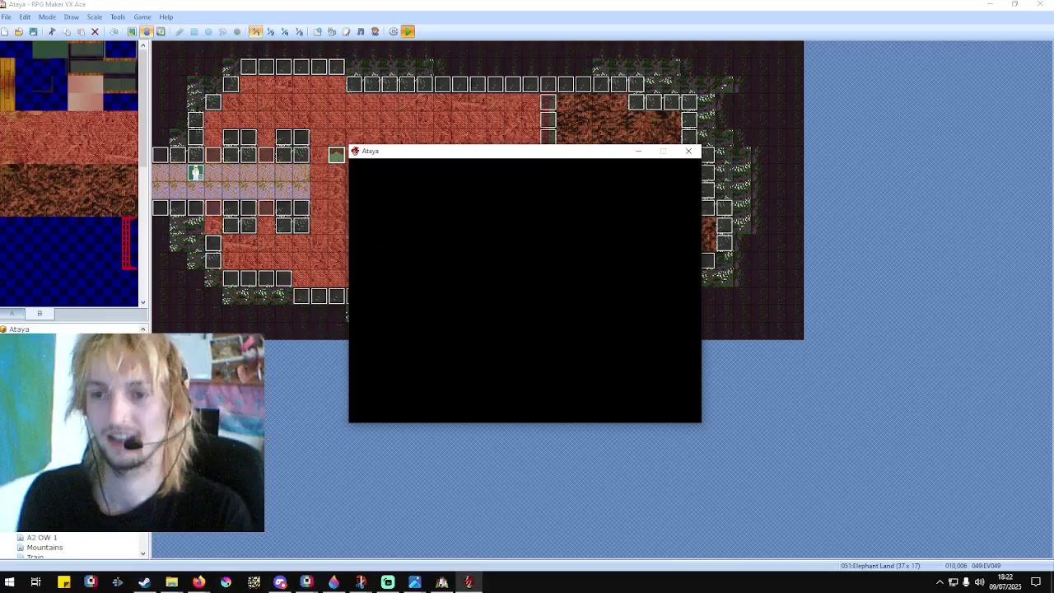
{"action": "key", "text": "Right"}
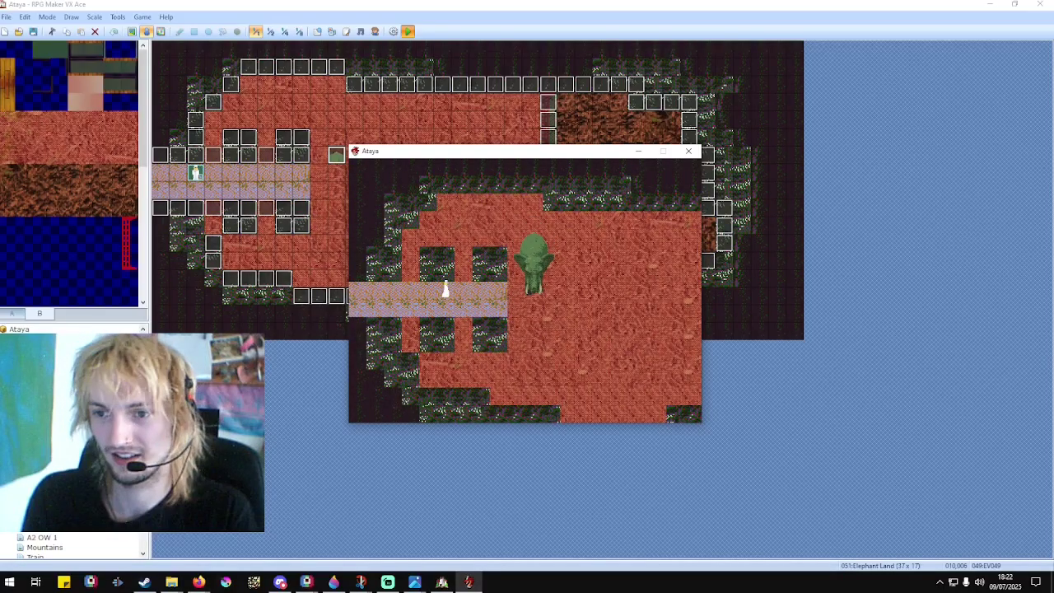
{"action": "key", "text": "Right"}
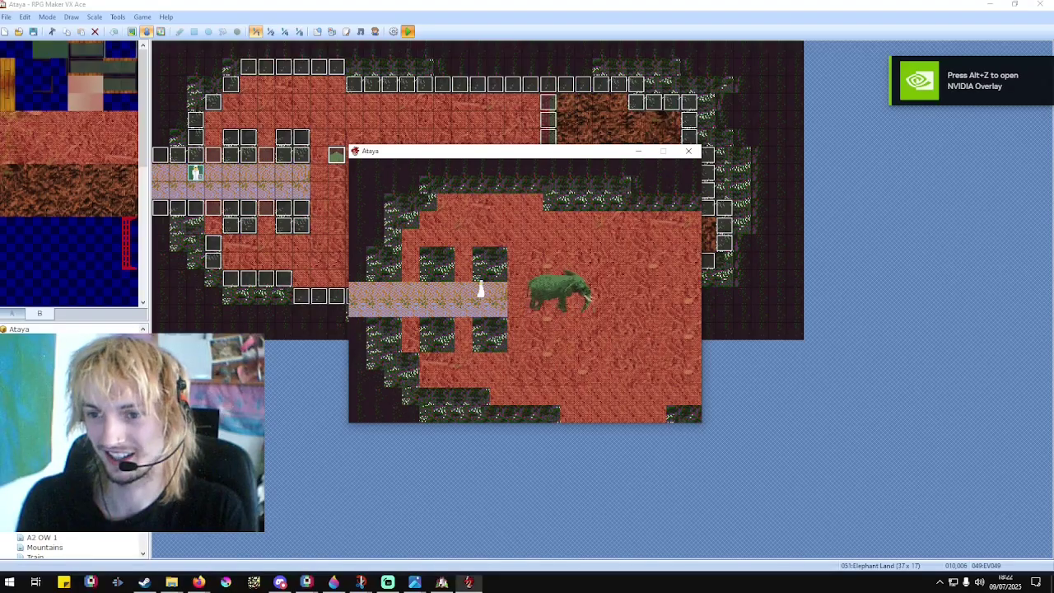
{"action": "key", "text": "Right"}
{"action": "key", "text": "Down"}
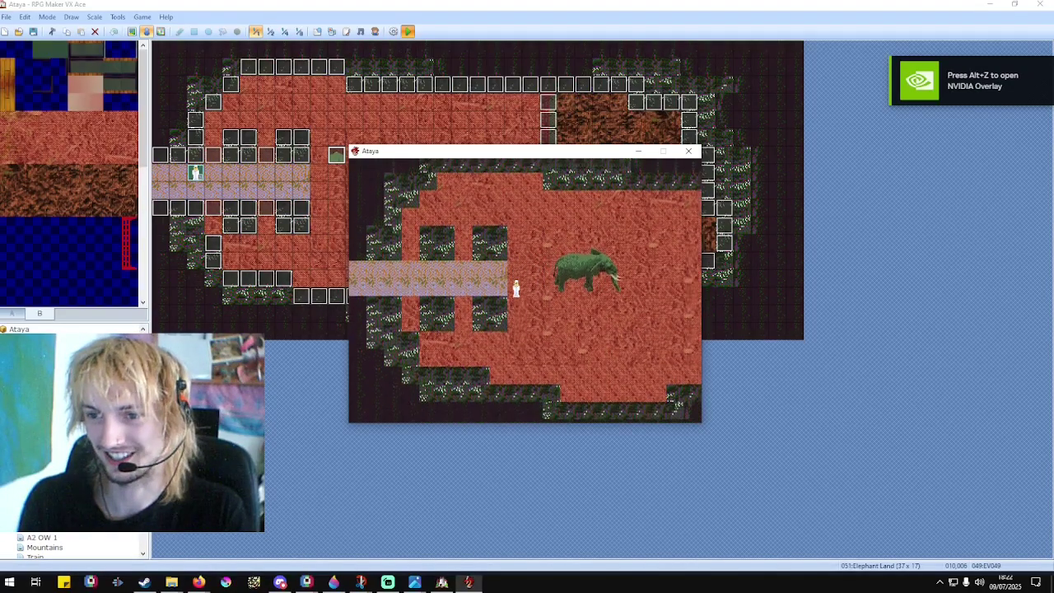
{"action": "key", "text": "Right"}
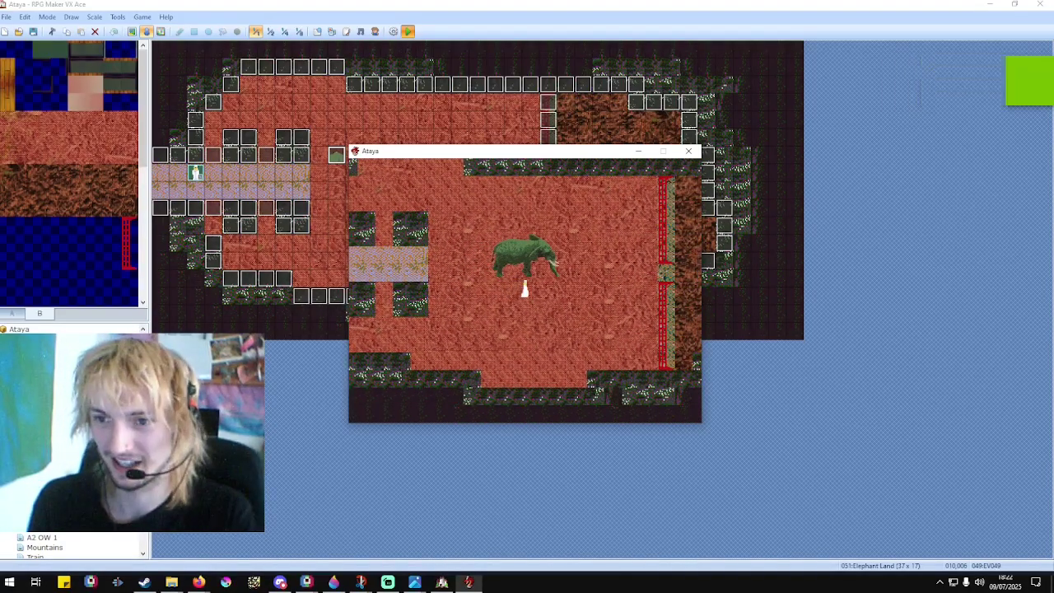
{"action": "key", "text": "Right"}
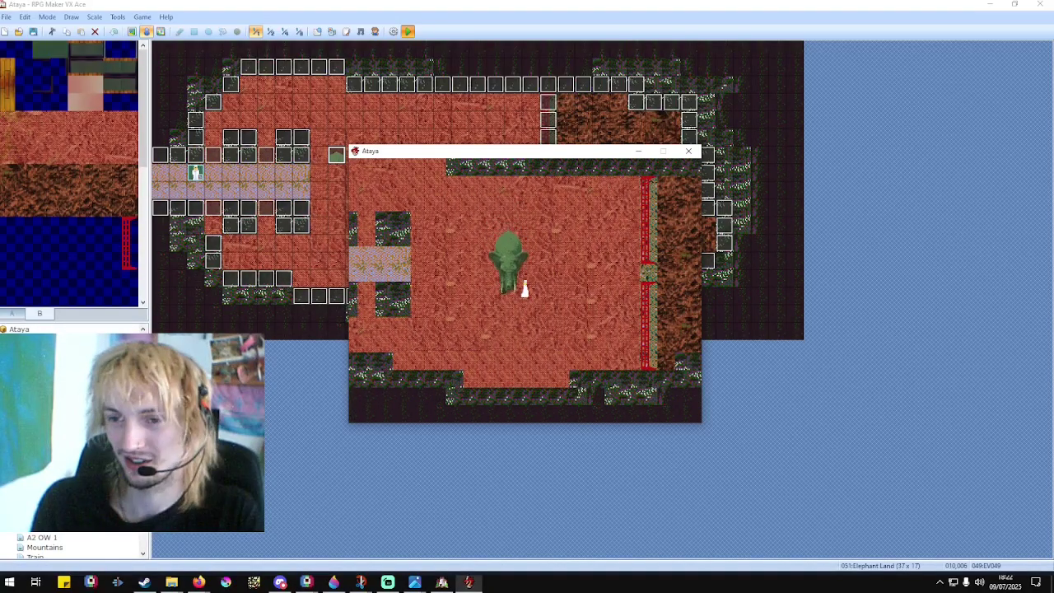
{"action": "key", "text": "Right"}
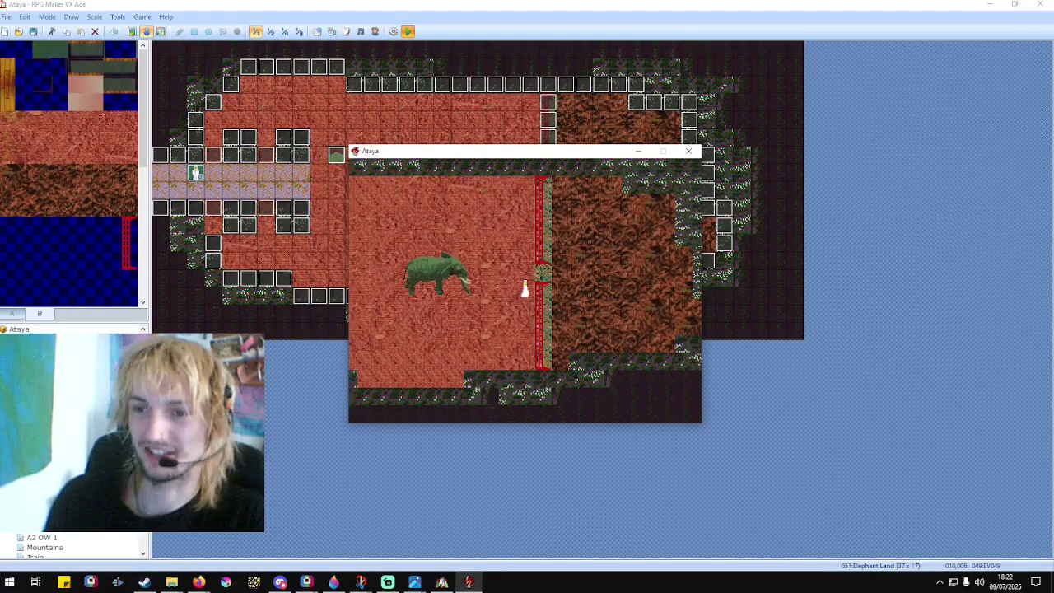
Walk the player character around the elephant and through the fence gap to test how it moves and blocks the way.
{"action": "key", "text": "Up"}
{"action": "key", "text": "Right"}
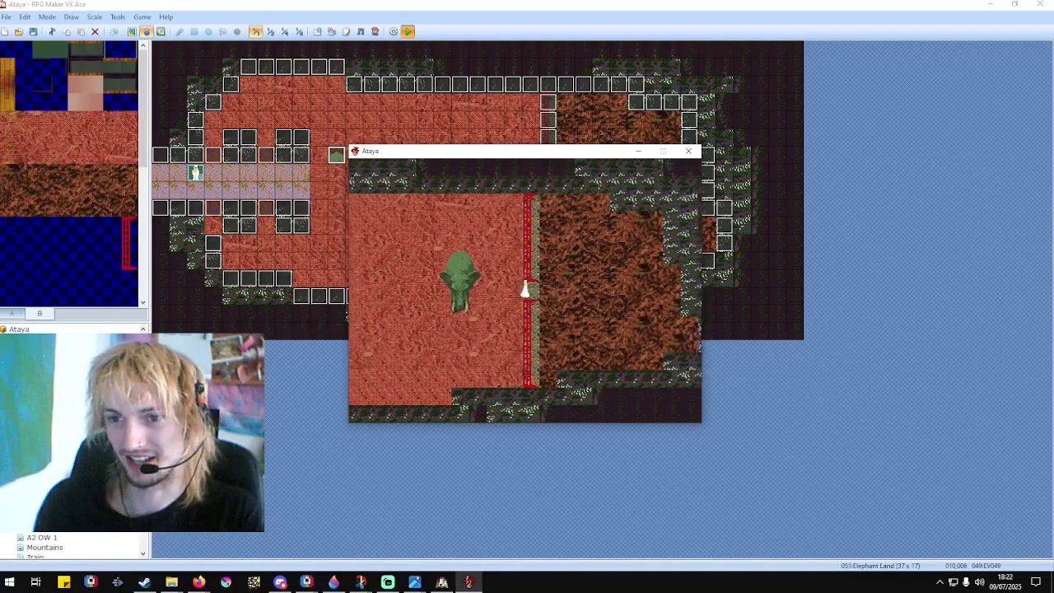
{"action": "key", "text": "Left"}
{"action": "key", "text": "Down"}
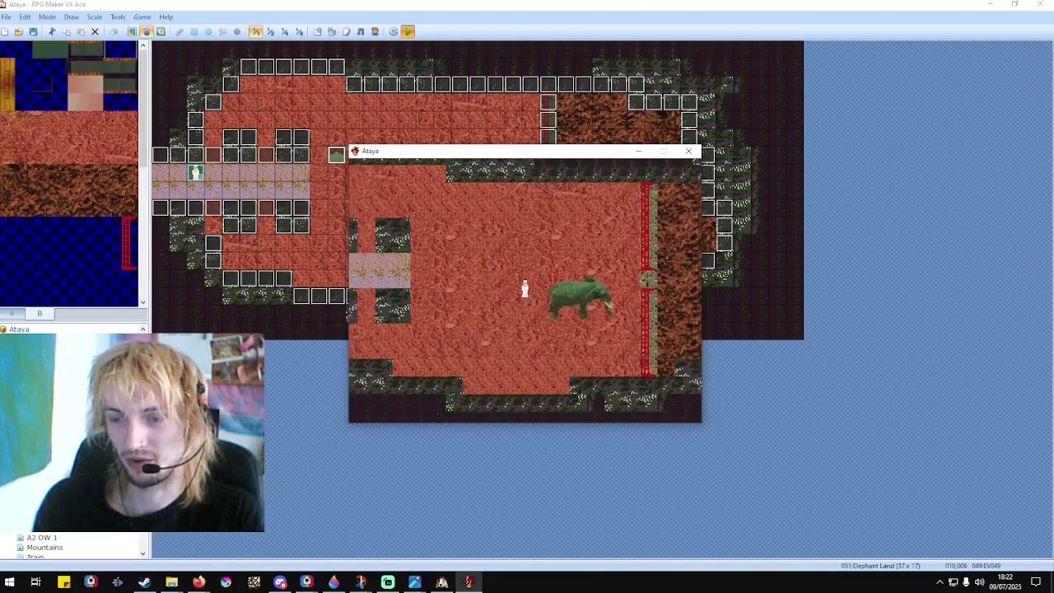
{"action": "key", "text": "Right"}
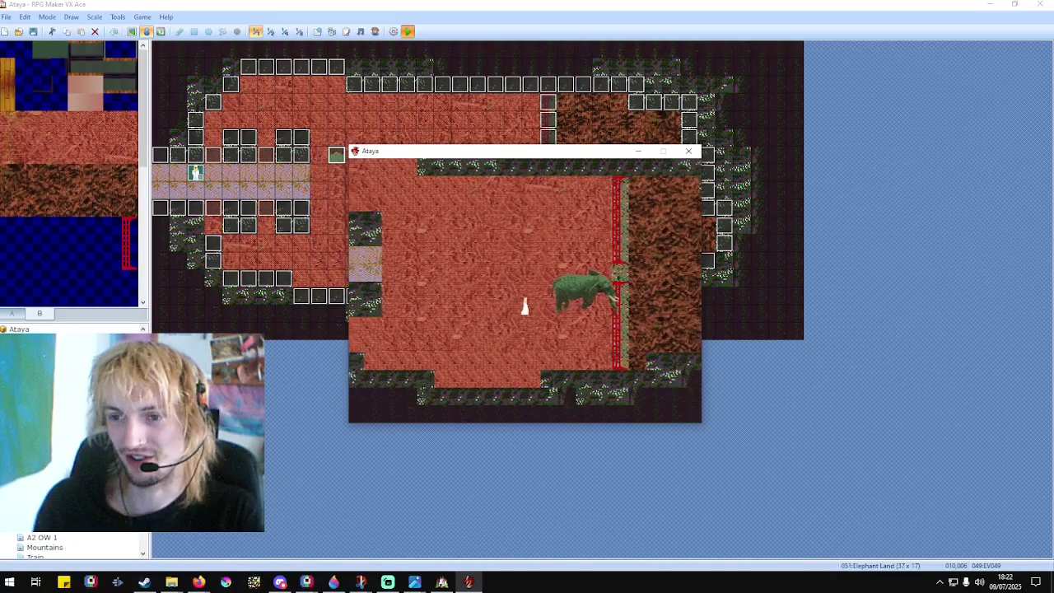
{"action": "key", "text": "Left"}
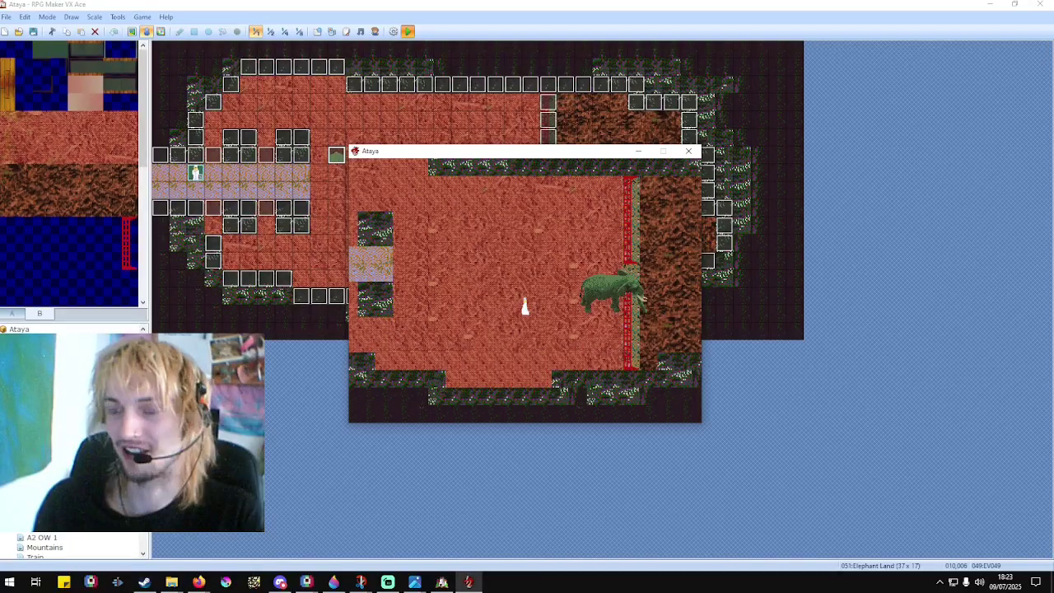
{"action": "key", "text": "Right"}
{"action": "key", "text": "Up"}
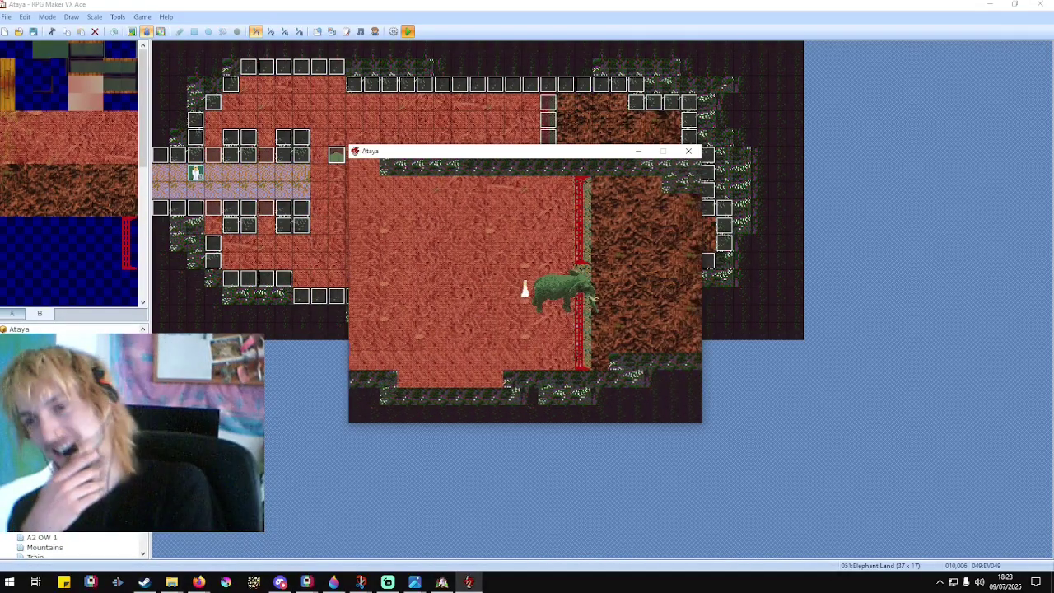
{"action": "key", "text": "Right"}
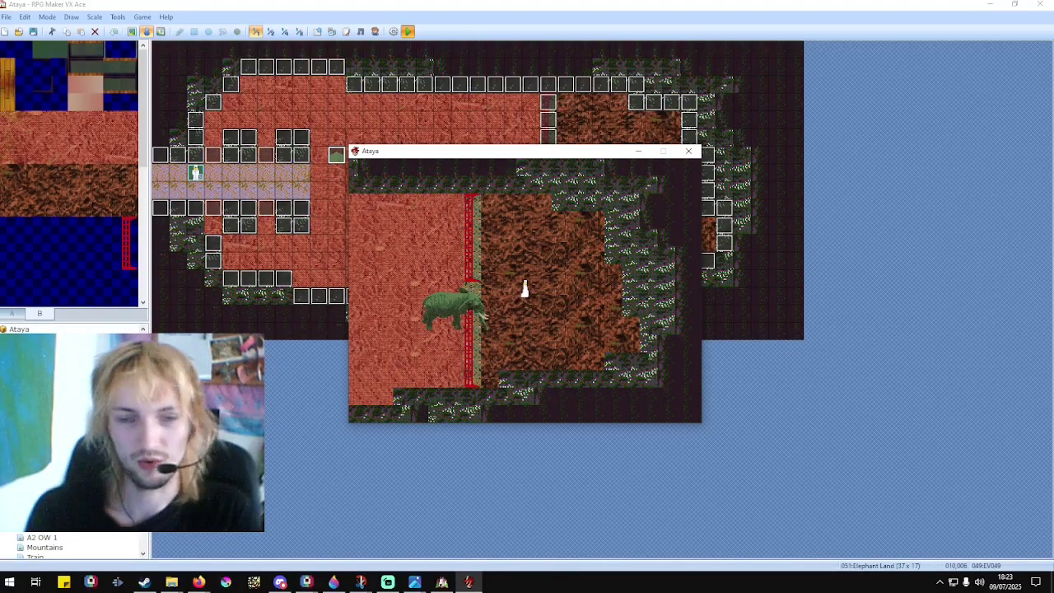
{"action": "left_click", "coordinate": [388, 582]}
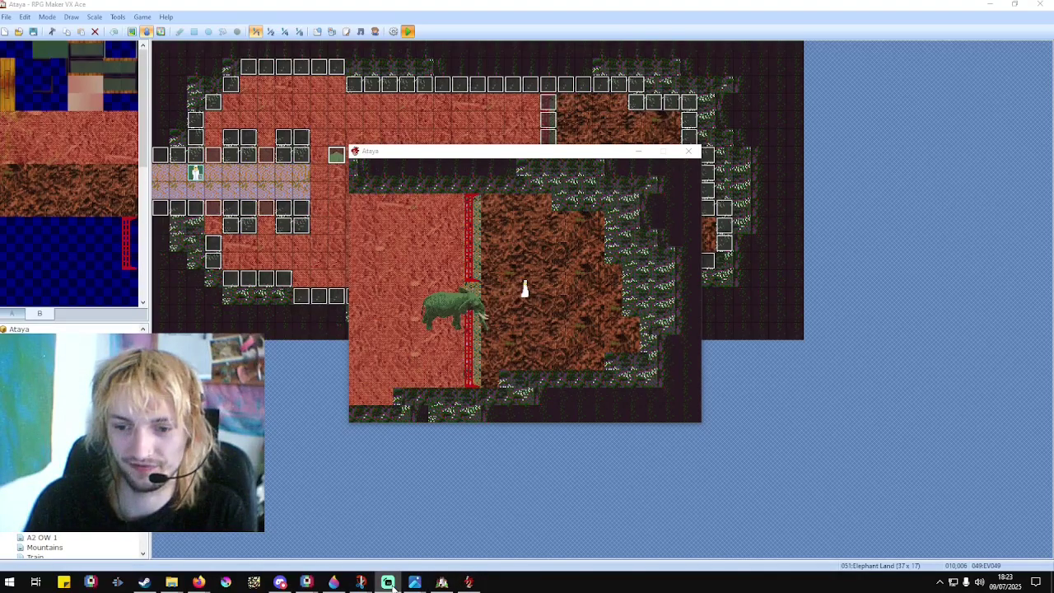